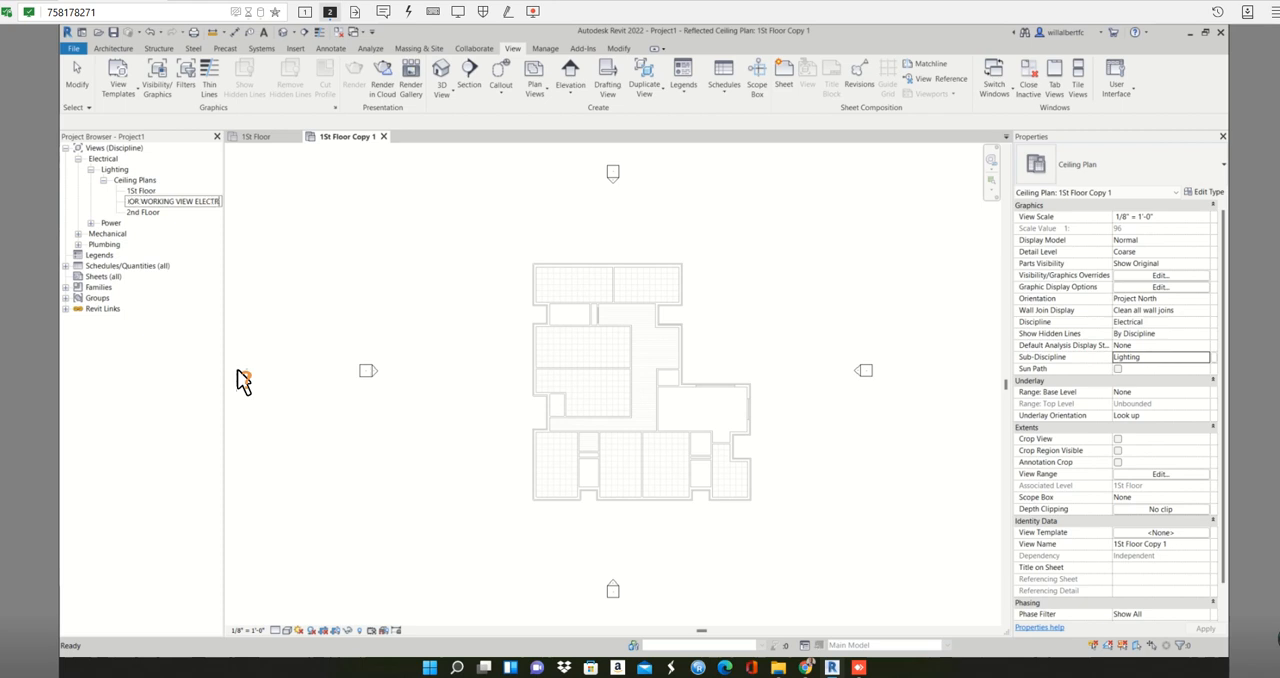
- Rename the duplicated first-floor ceiling plan as 1ST FLOOR WORKING VIEW ELECTRICAL and close the inactive views
key(Return)
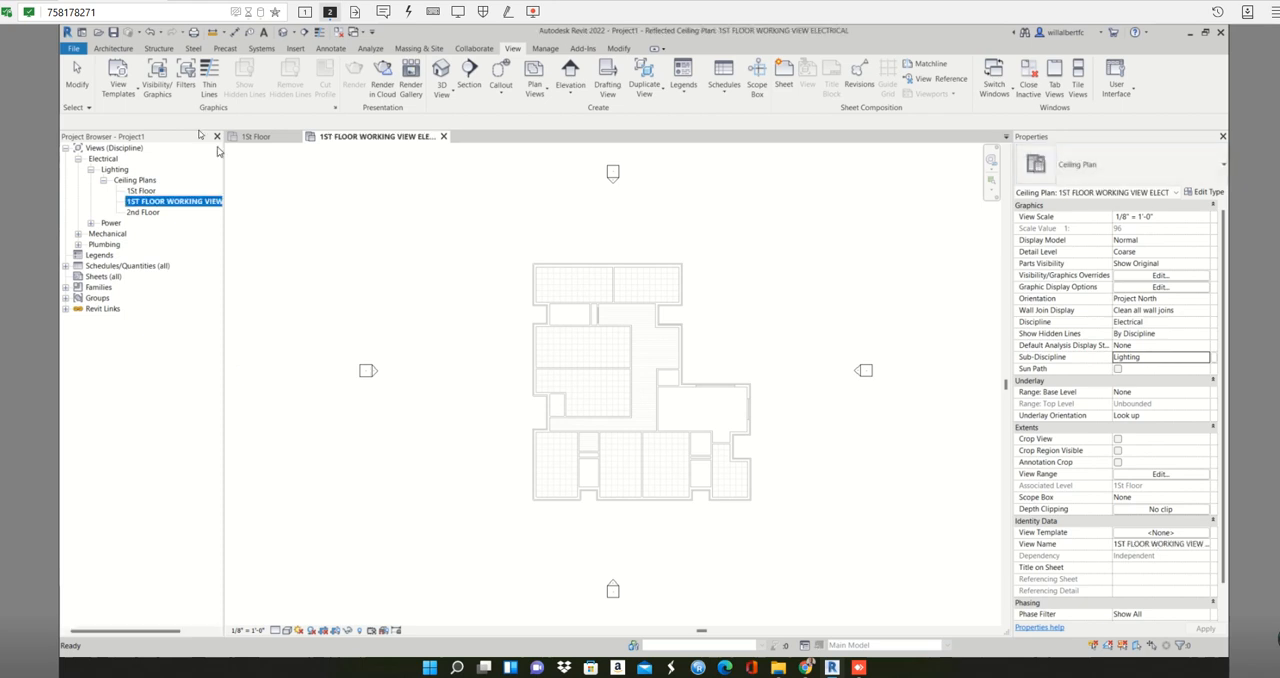
click(333, 213)
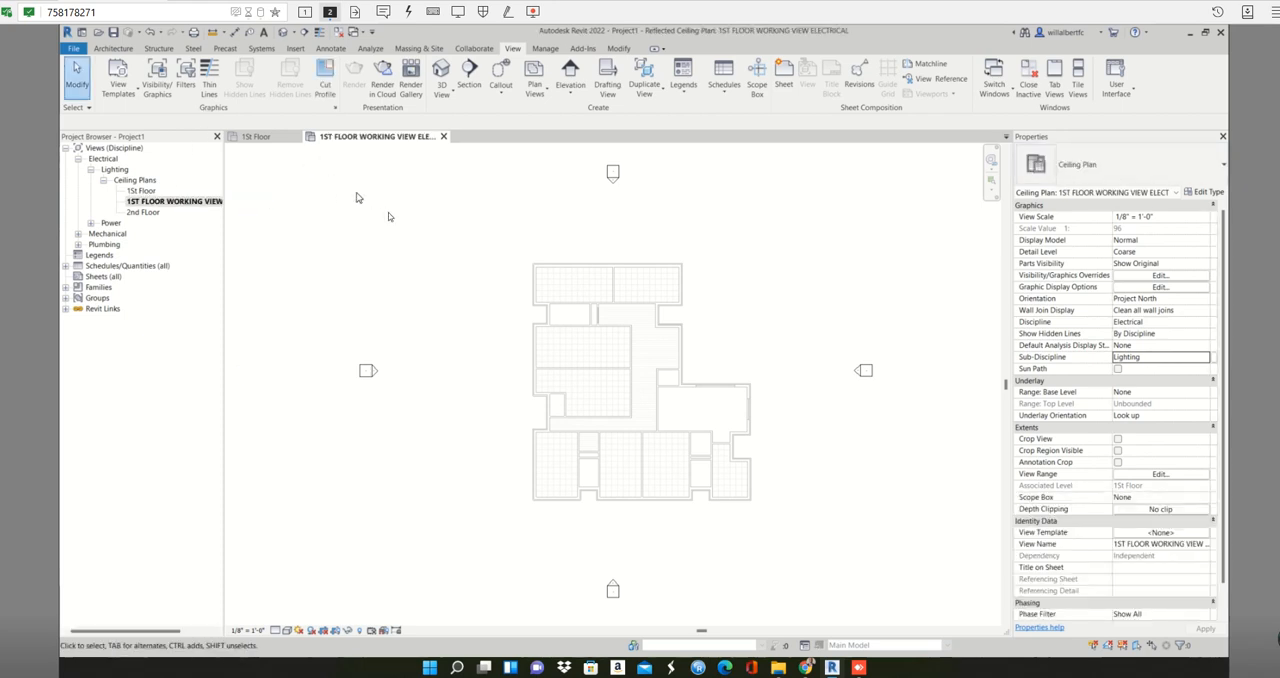
click(1027, 88)
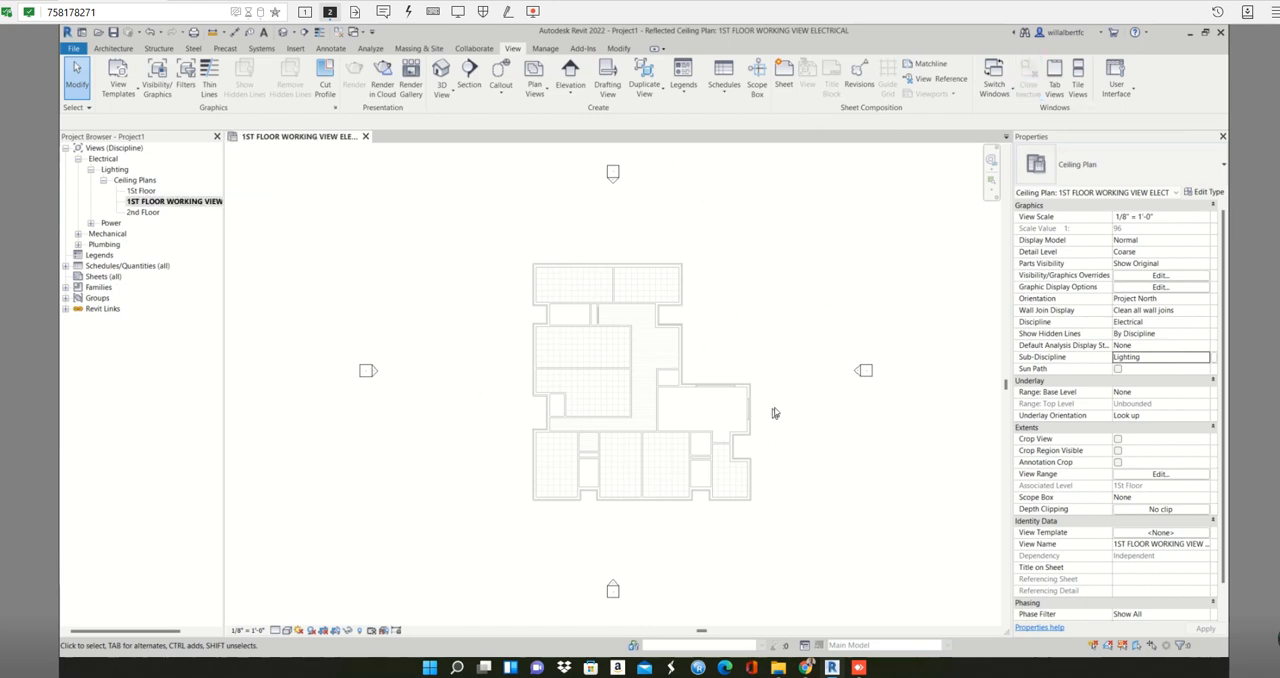
- Start placing a Plain Recessed Lighting Fixture of type 1x4 - 120, hosted on a face
scroll(774, 412, up, 2)
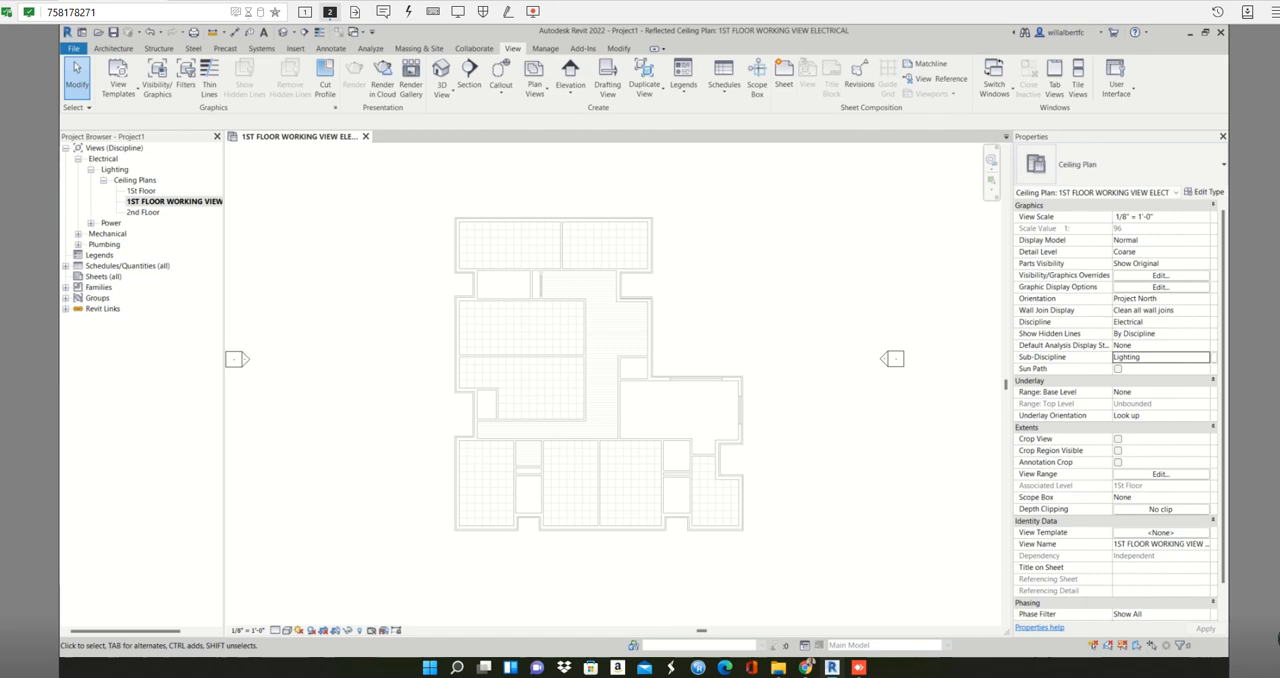
right_click(375, 374)
click(408, 332)
click(261, 48)
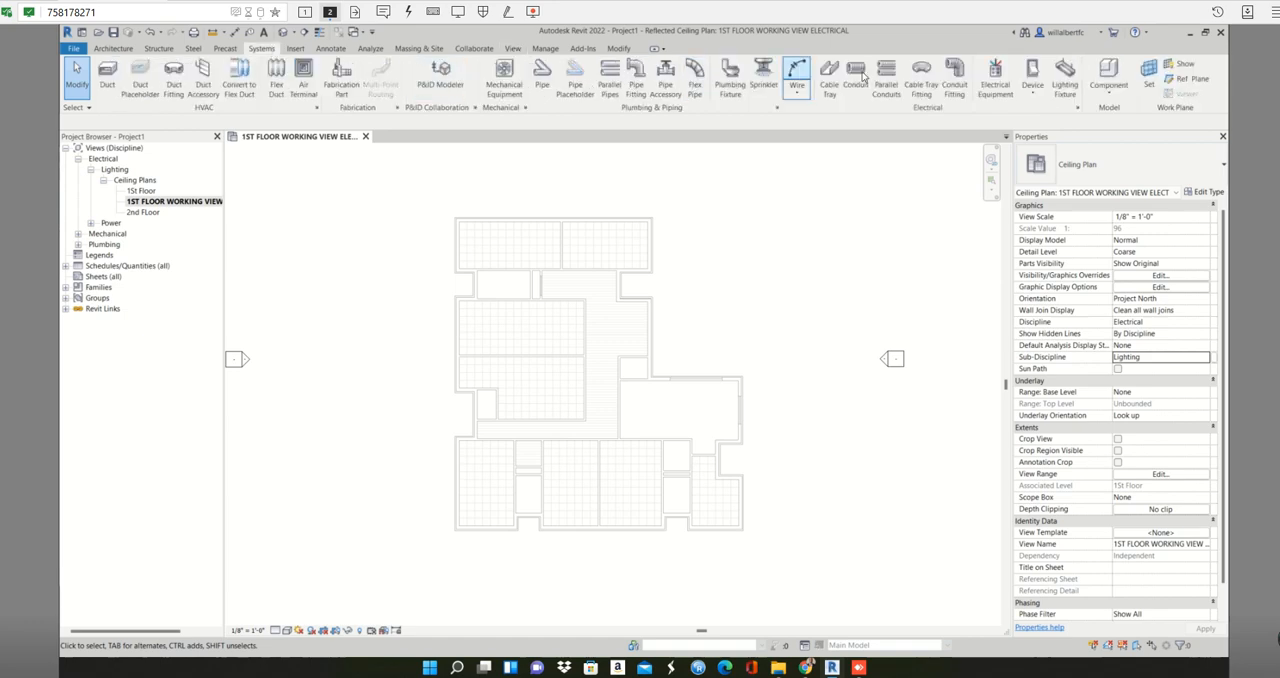
click(1068, 84)
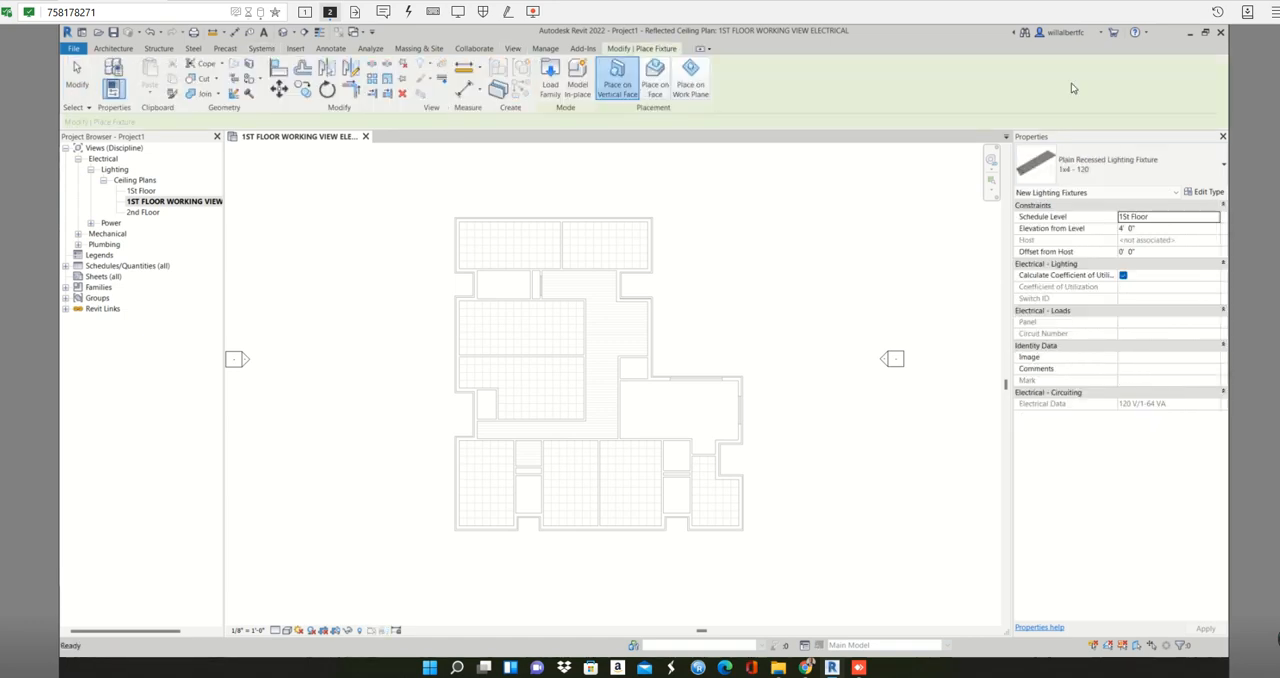
click(1105, 165)
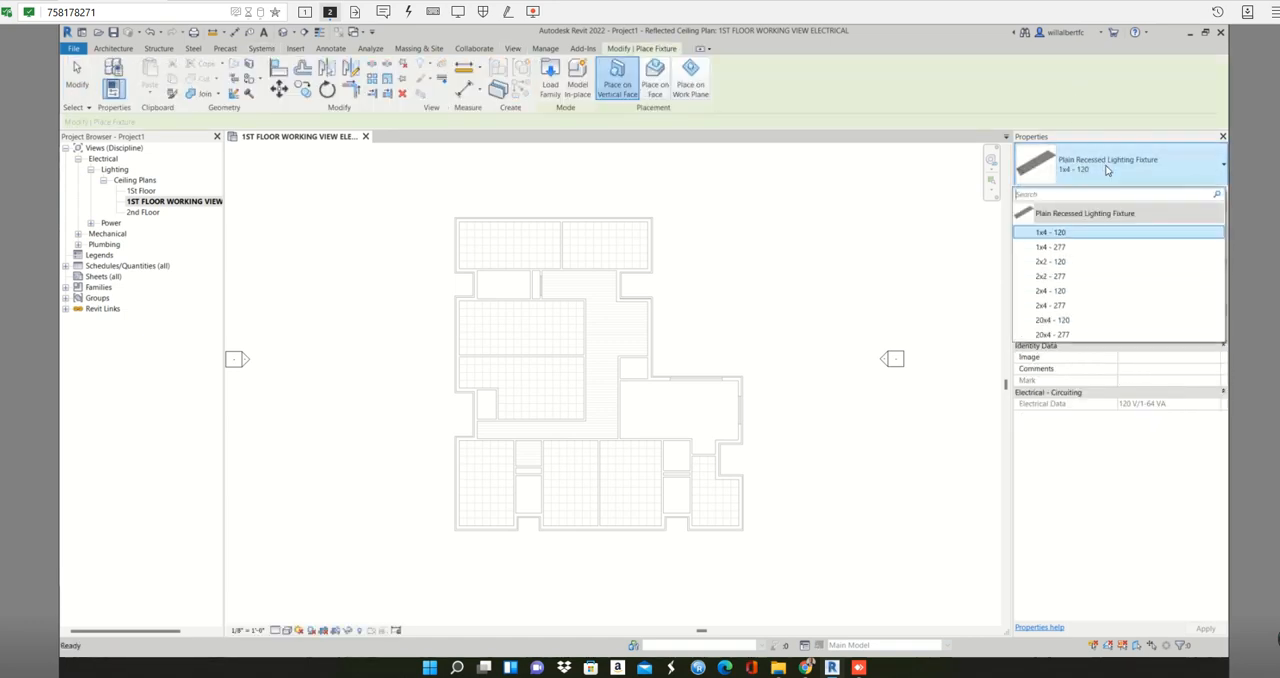
click(1079, 233)
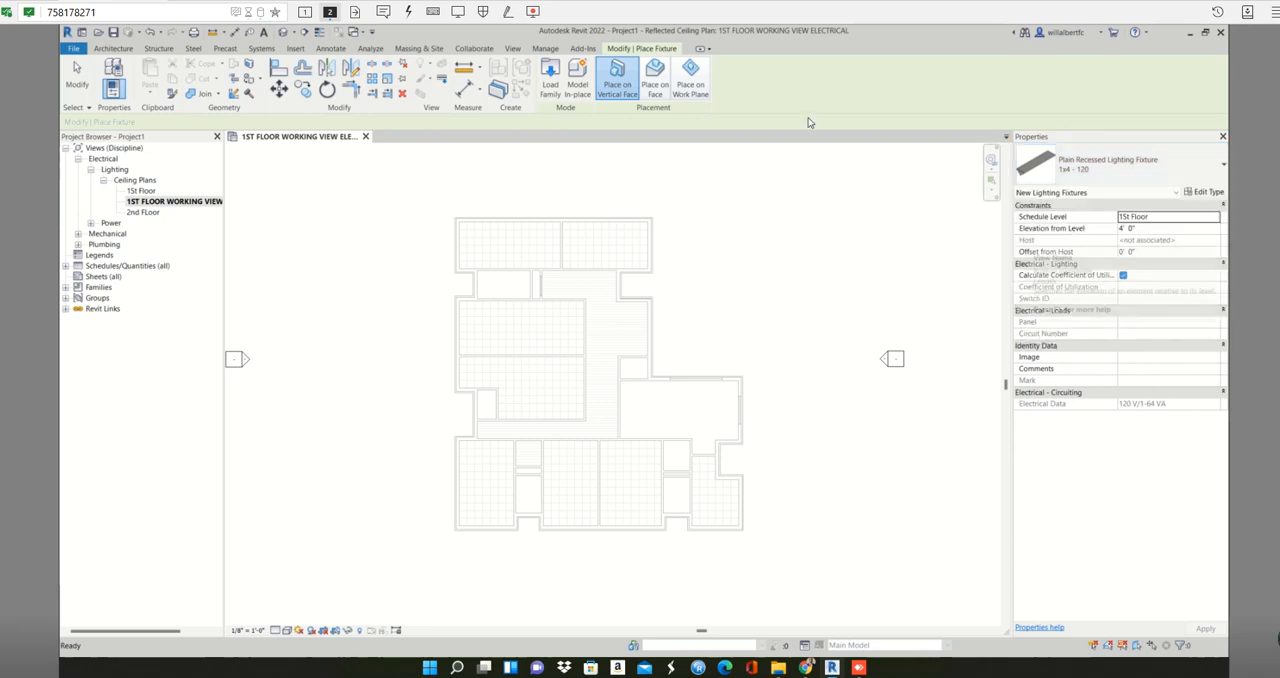
click(654, 76)
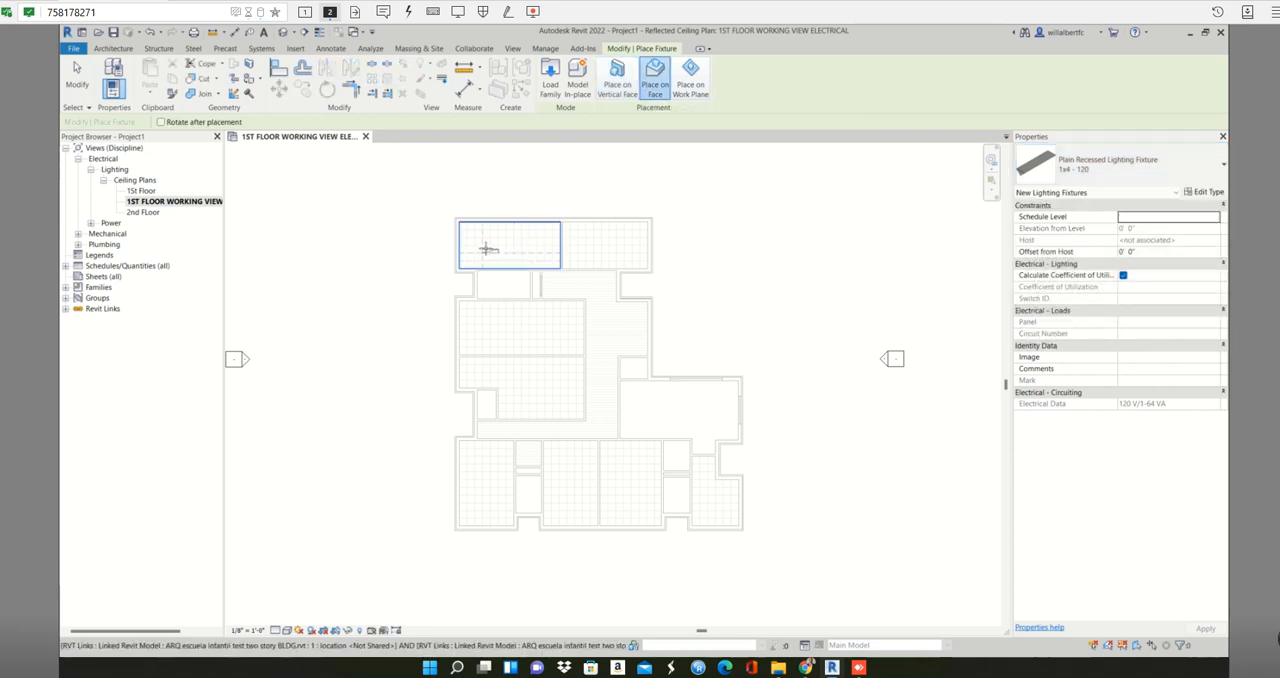
- Place a column of three 1x4 - 120 fixtures on the ceiling grid of the plan's upper-left room
scroll(490, 250, up, 4)
scroll(484, 238, up, 1)
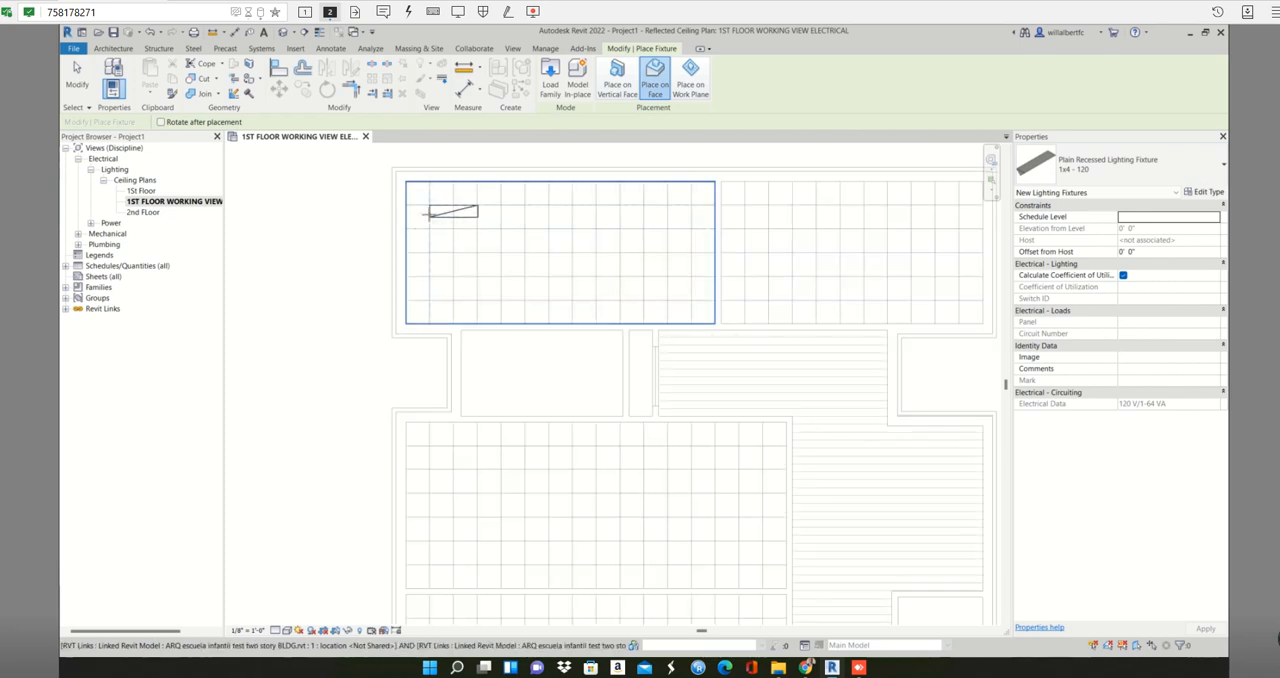
click(428, 214)
click(430, 270)
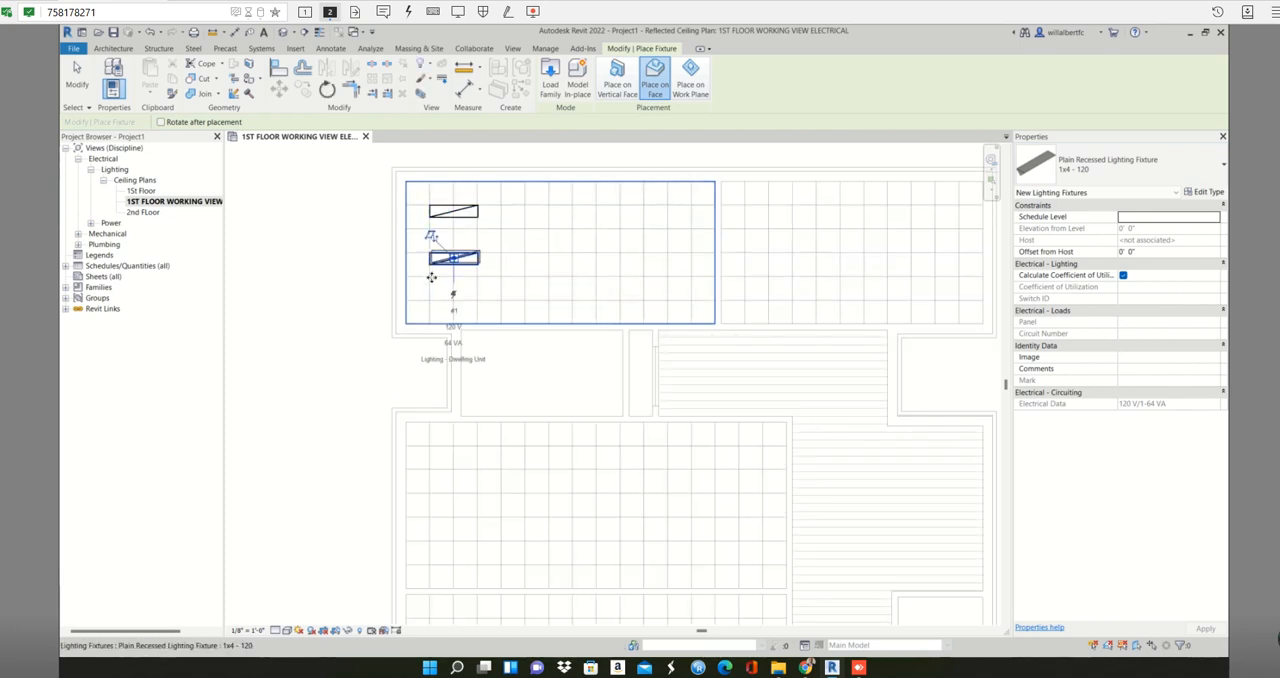
click(430, 306)
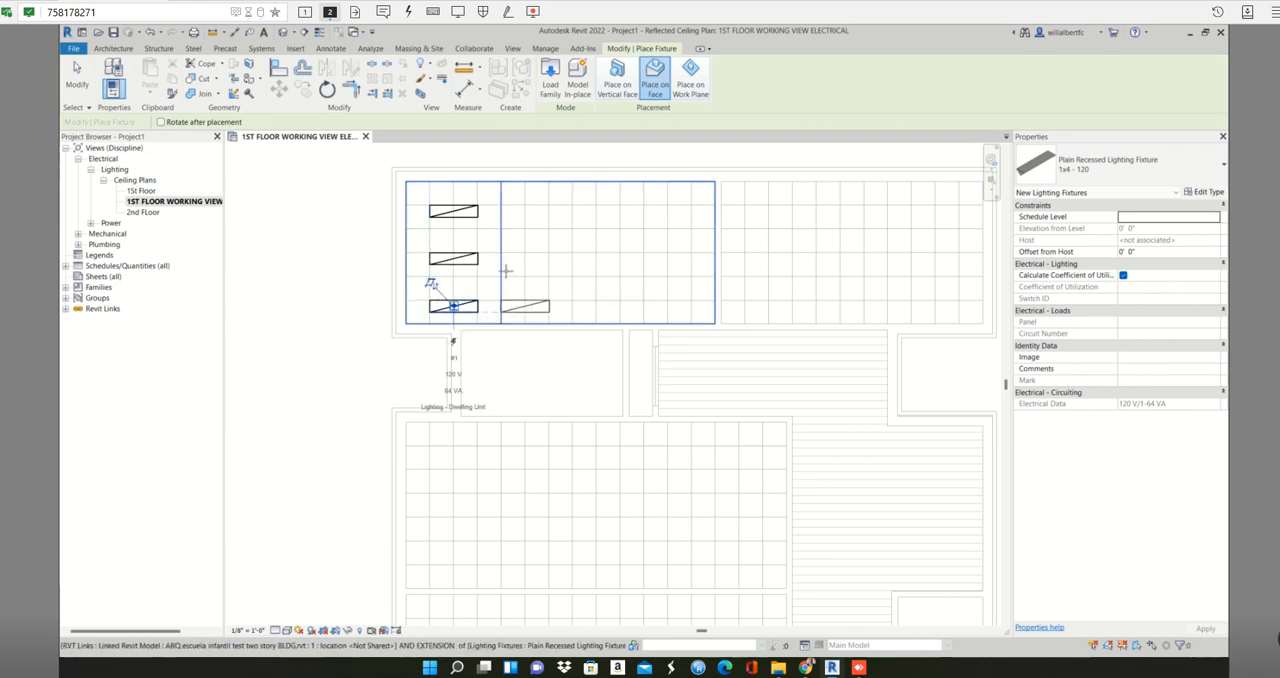
- Place two more columns of three fixtures each in the upper-left room, aligned with the first column
click(524, 211)
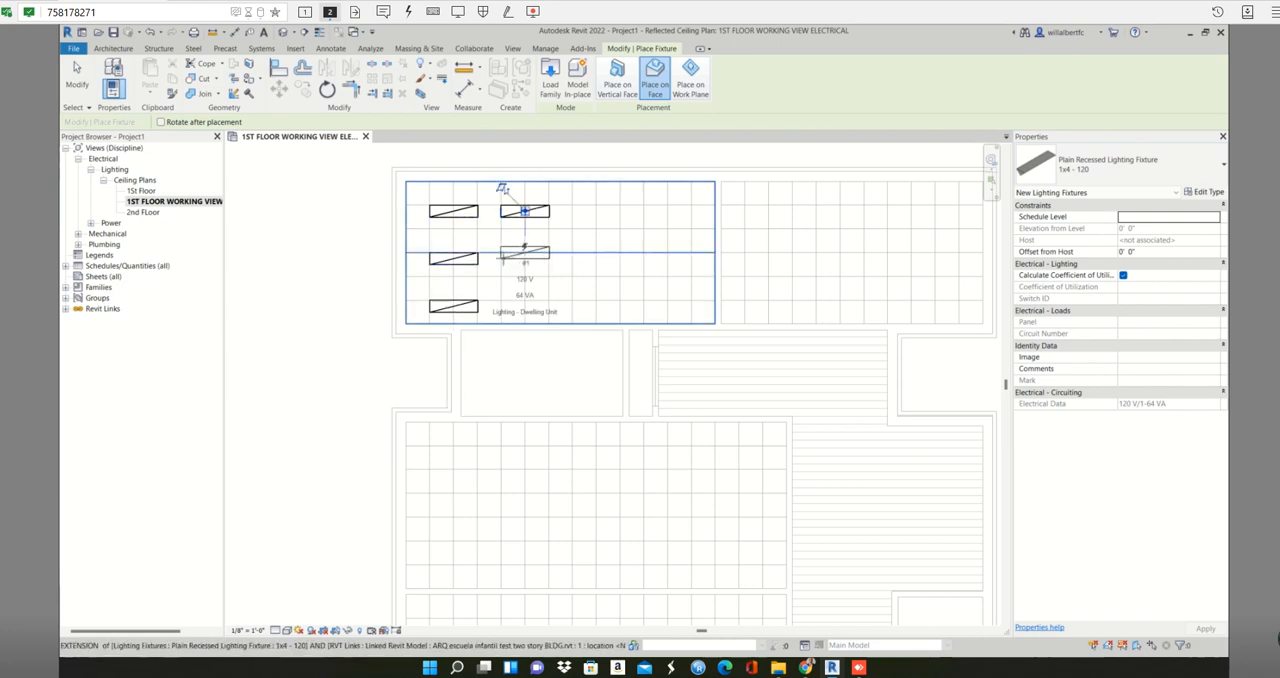
click(524, 258)
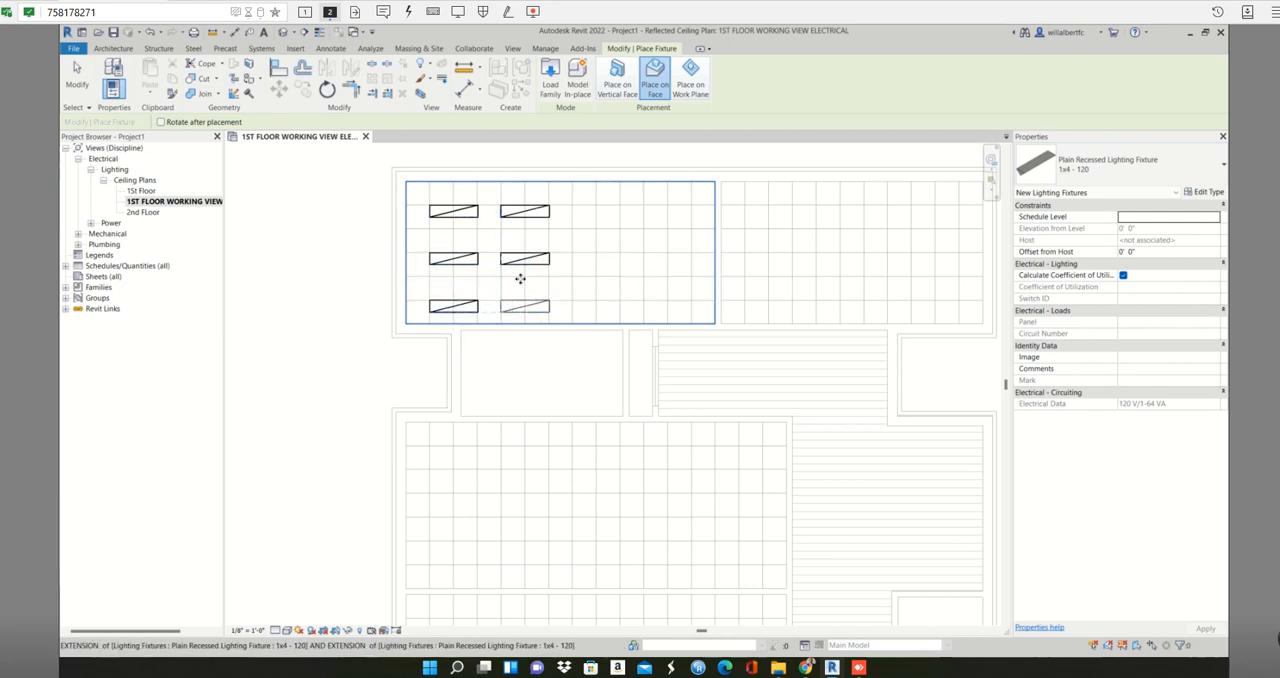
click(522, 300)
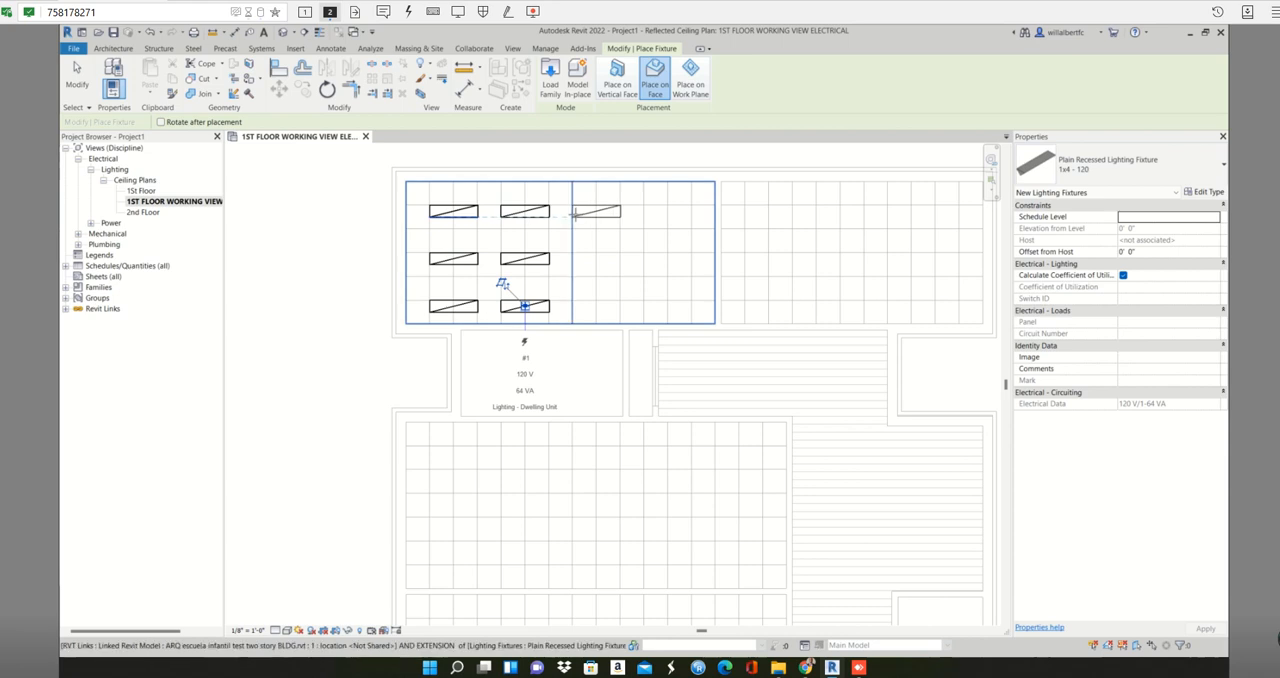
click(596, 211)
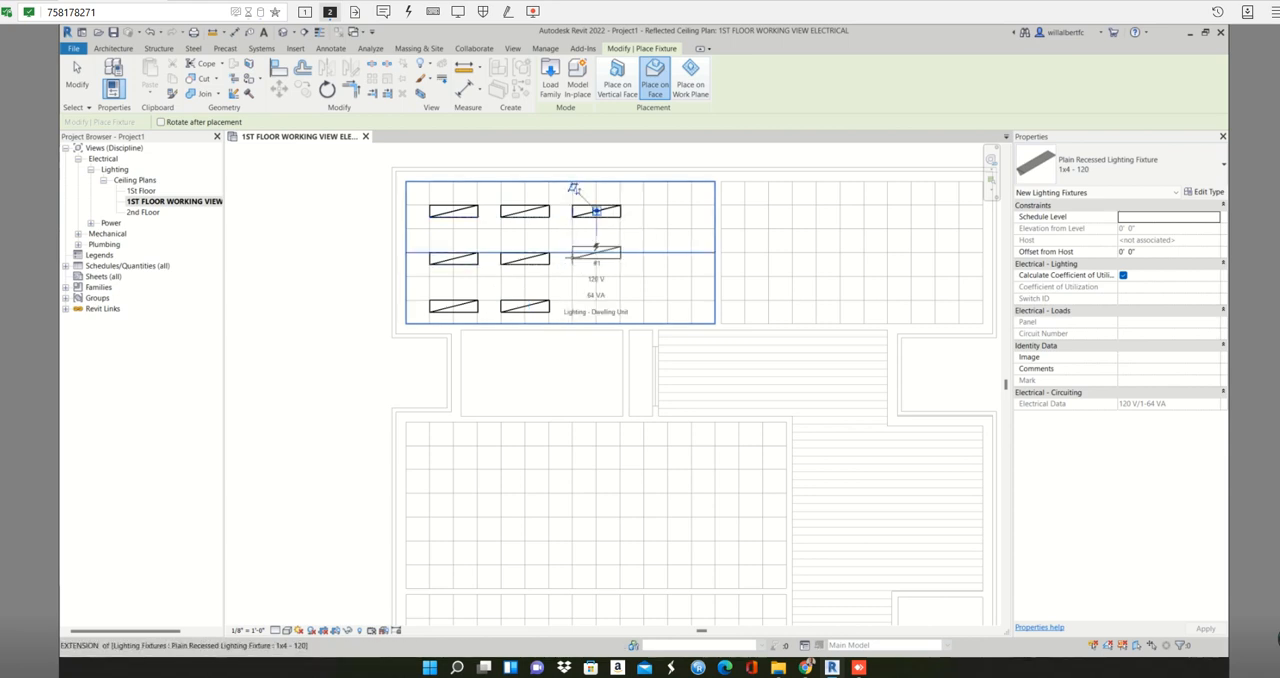
click(596, 258)
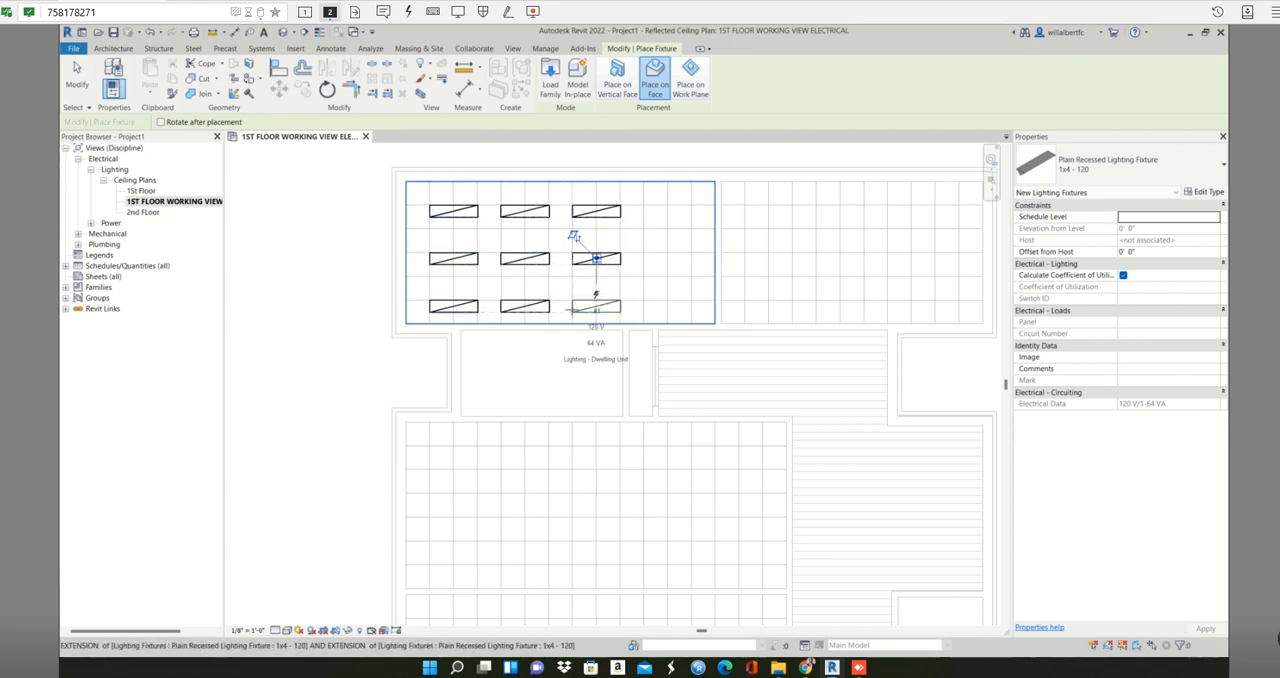
click(596, 306)
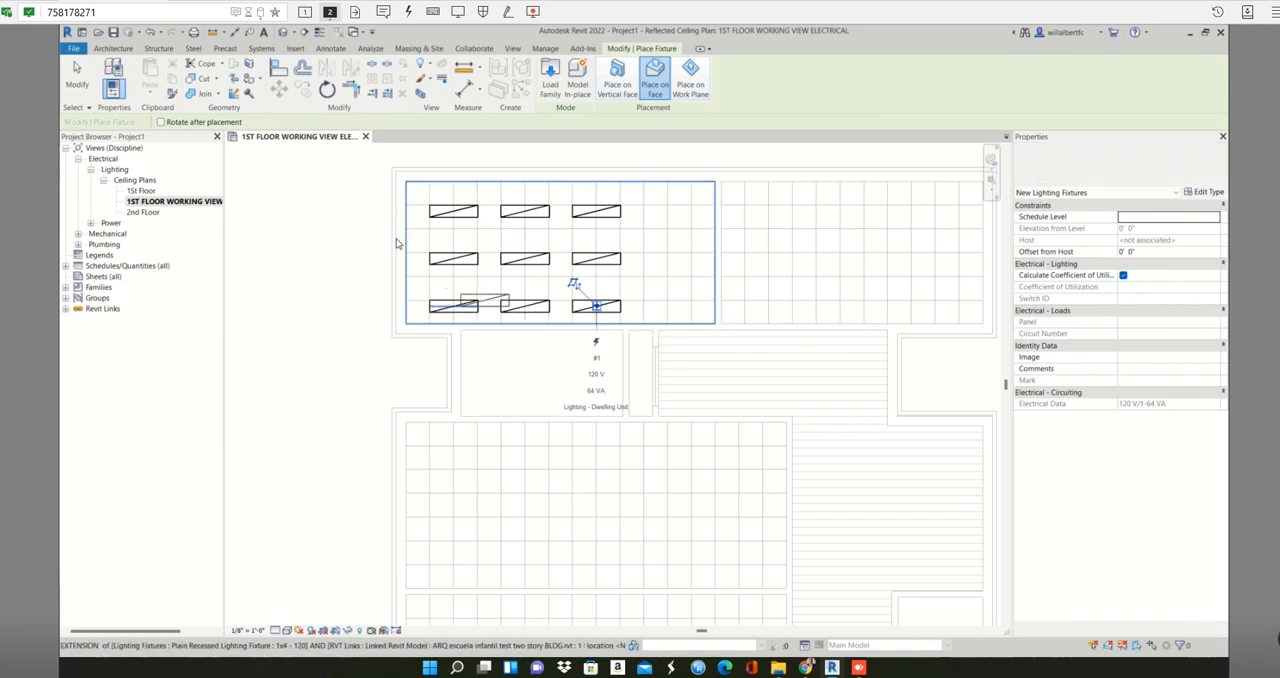
key(Escape)
key(Escape)
- Try to mirror the nine fixtures into the adjacent room about the wall between the two upper rooms
drag(423, 193, 671, 324)
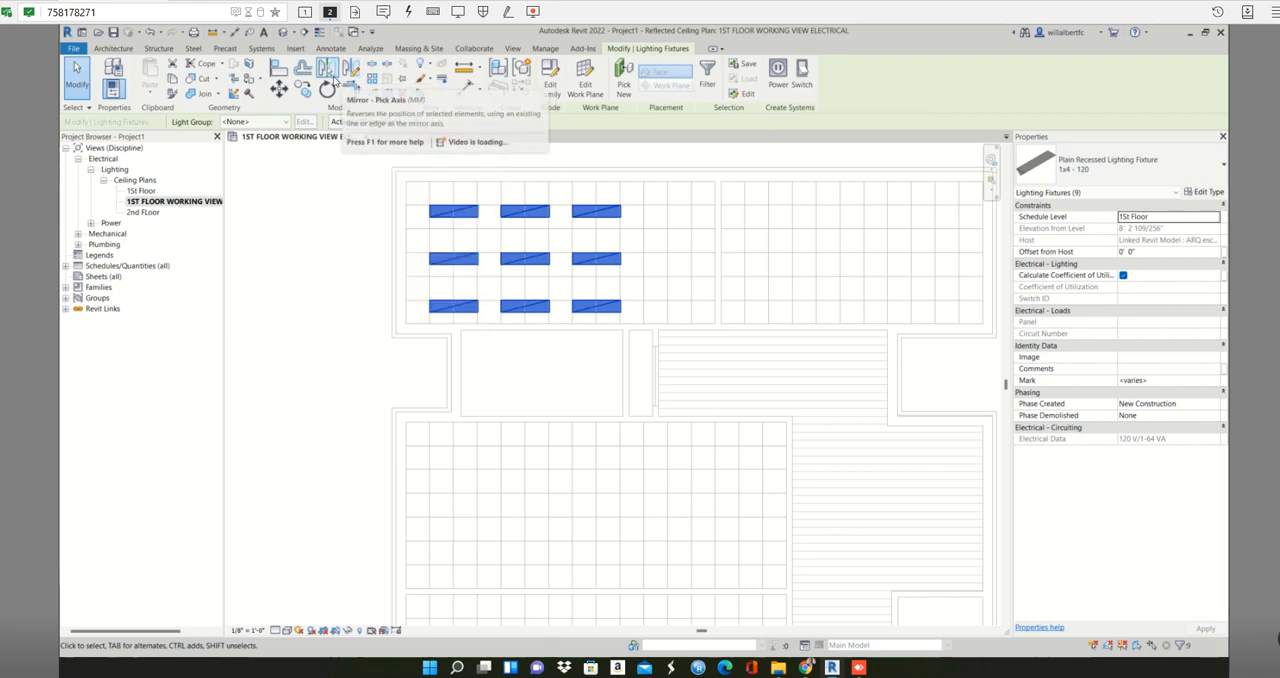
click(333, 78)
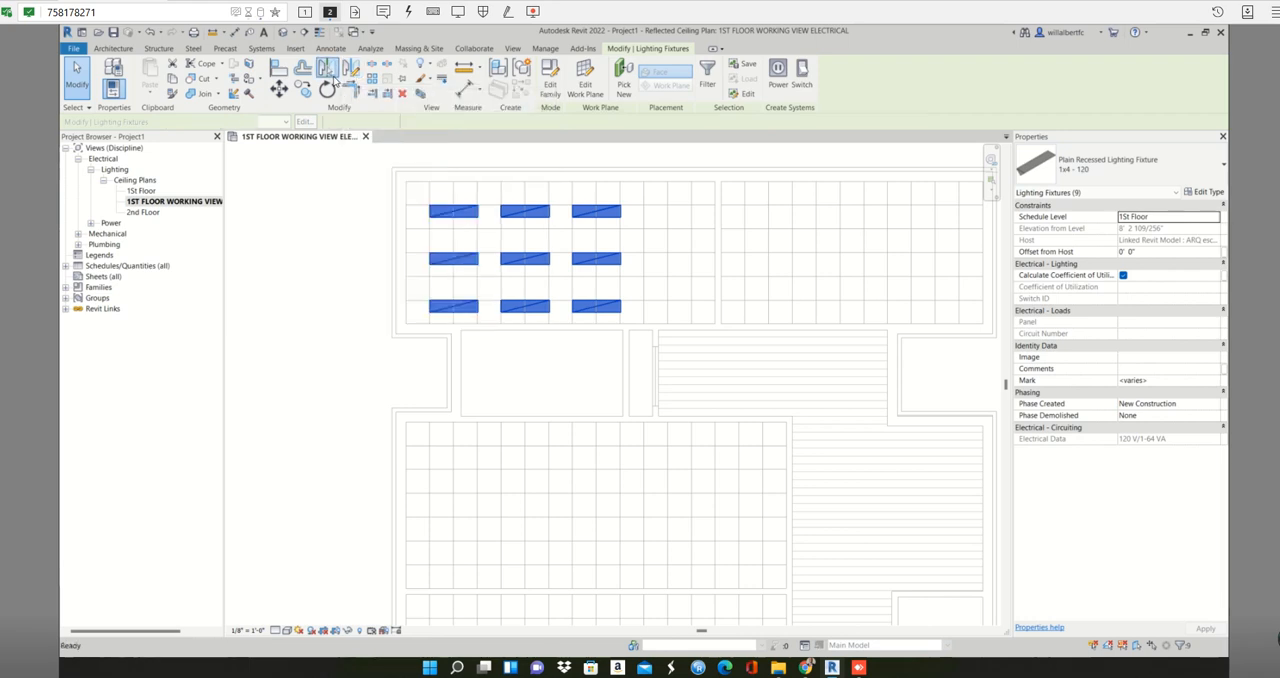
click(718, 244)
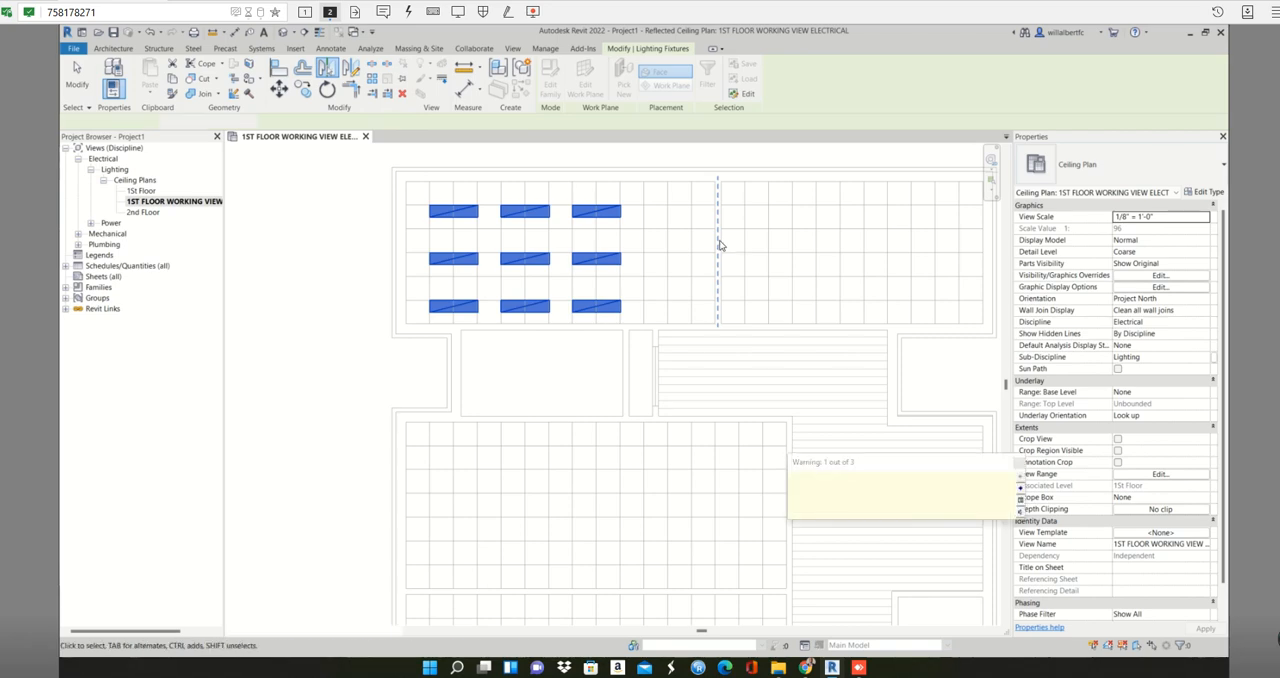
scroll(717, 248, down, 1)
scroll(717, 248, down, 1)
middle_drag(717, 248, 664, 248)
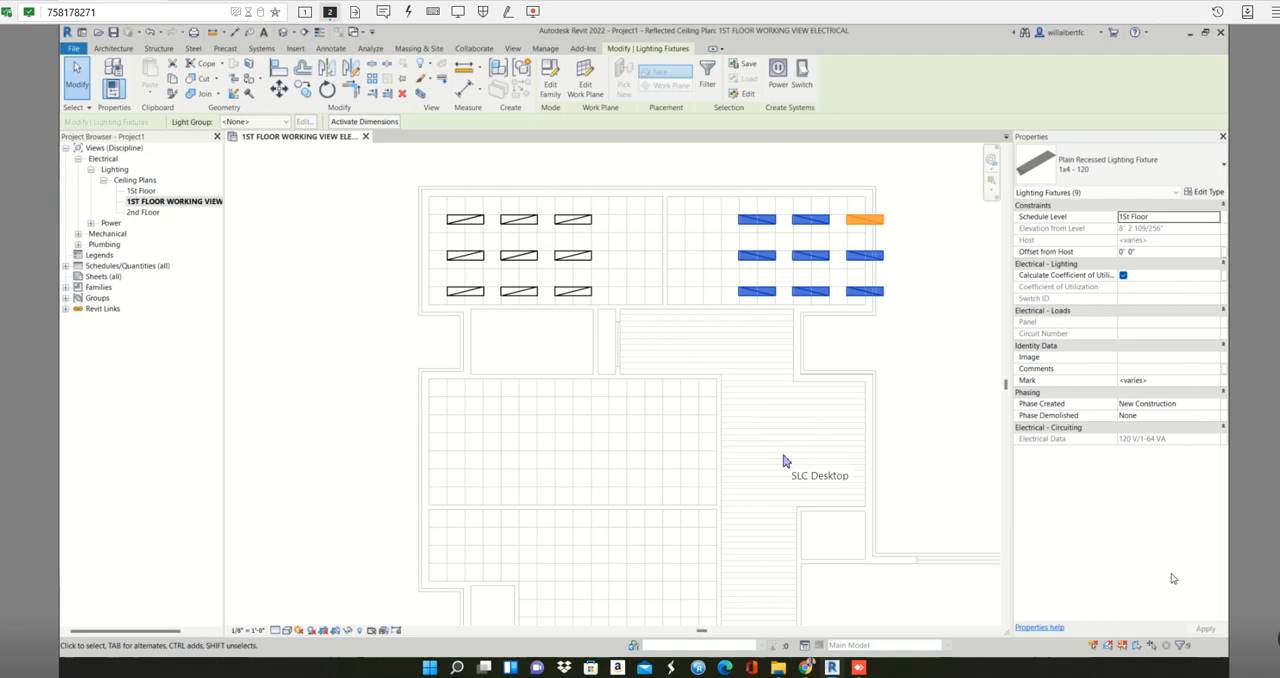
key(Escape)
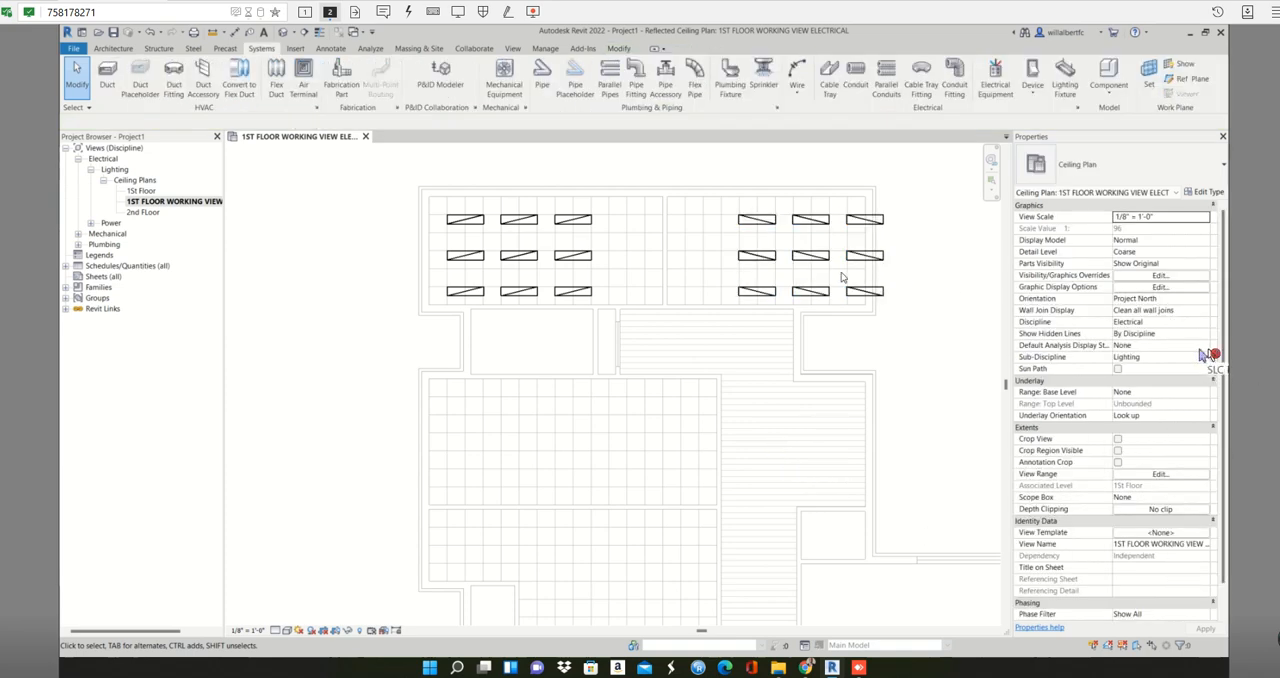
scroll(839, 270, up, 1)
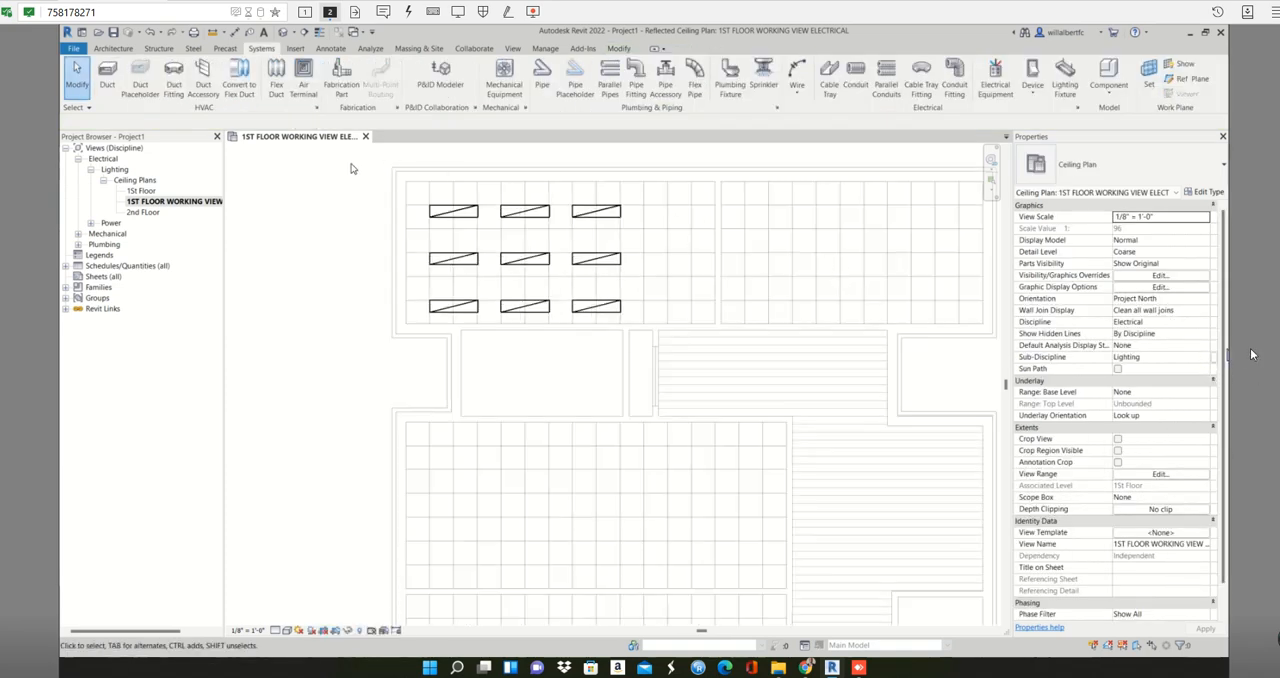
drag(417, 195, 661, 318)
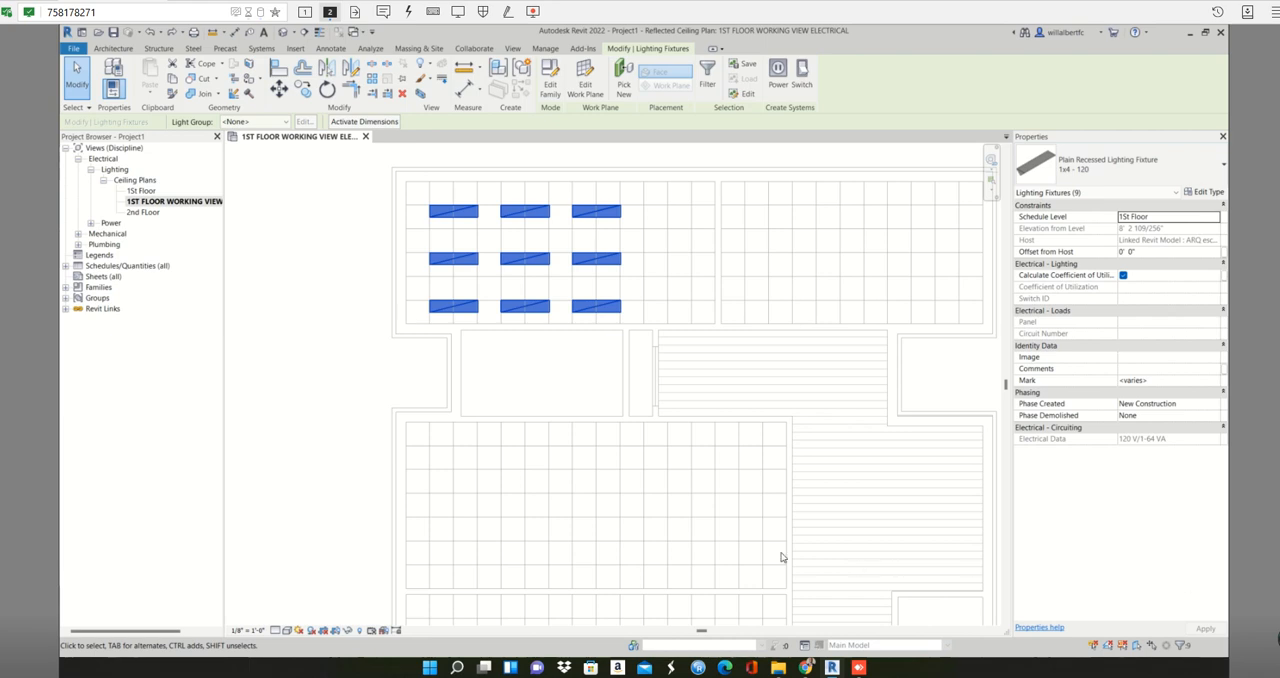
click(431, 202)
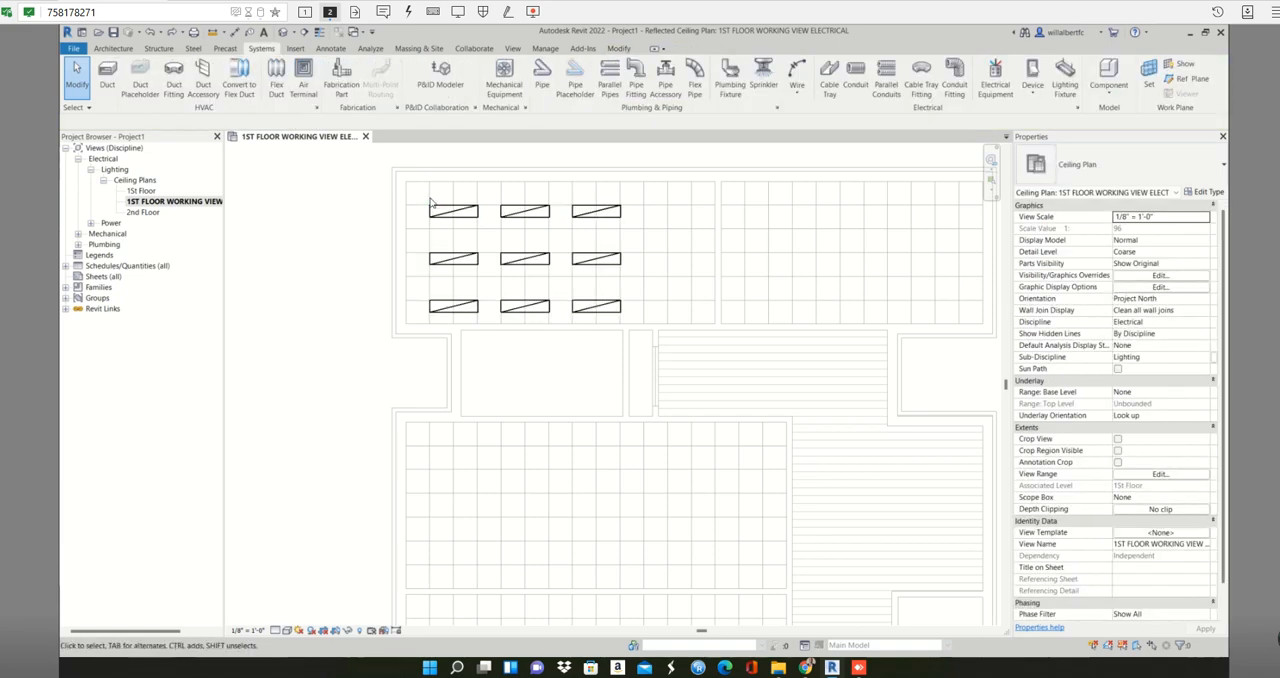
key(m)
key(v)
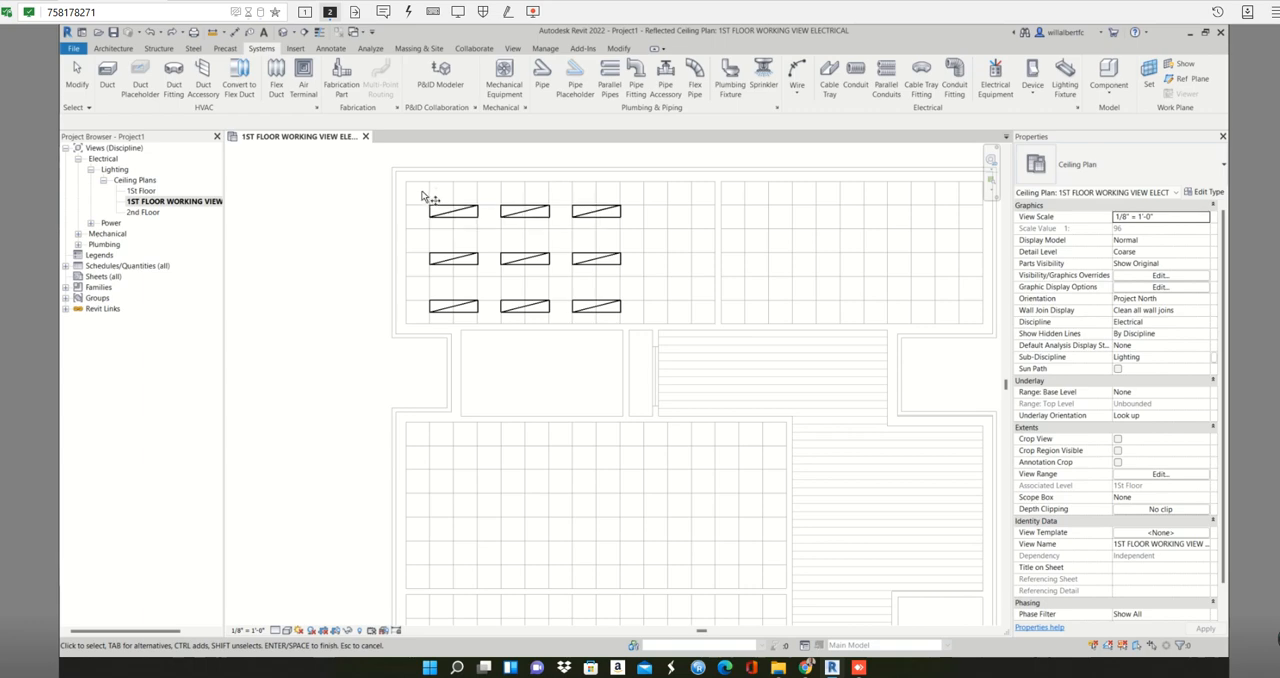
key(Escape)
- Move all nine fixtures 4' 0" horizontally toward the wall between the two upper rooms, snapping to fixture endpoints
drag(421, 190, 654, 318)
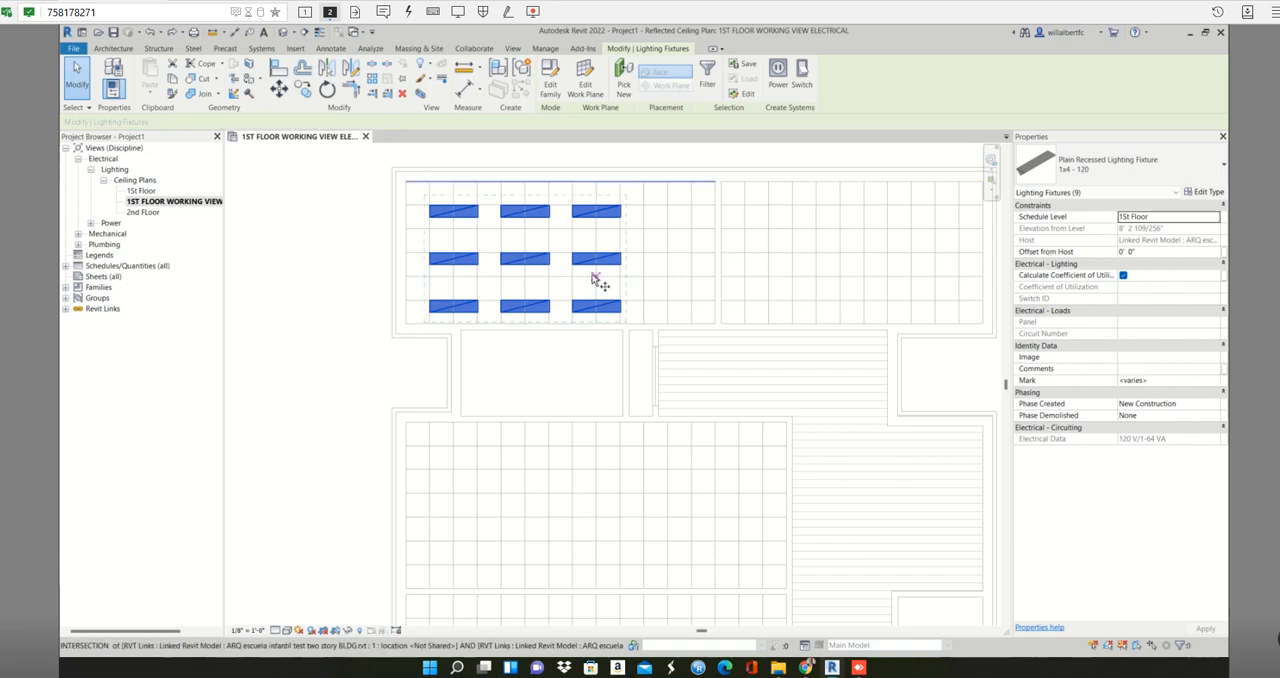
key(m)
key(v)
scroll(430, 207, up, 2)
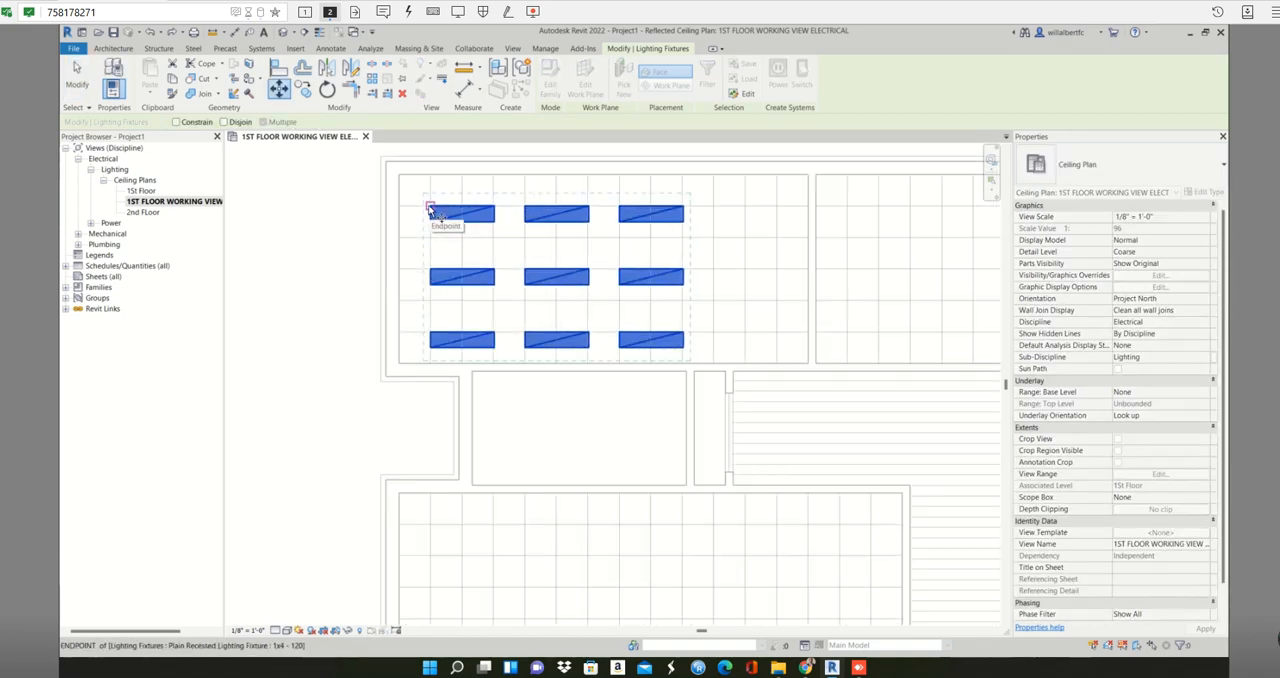
click(430, 207)
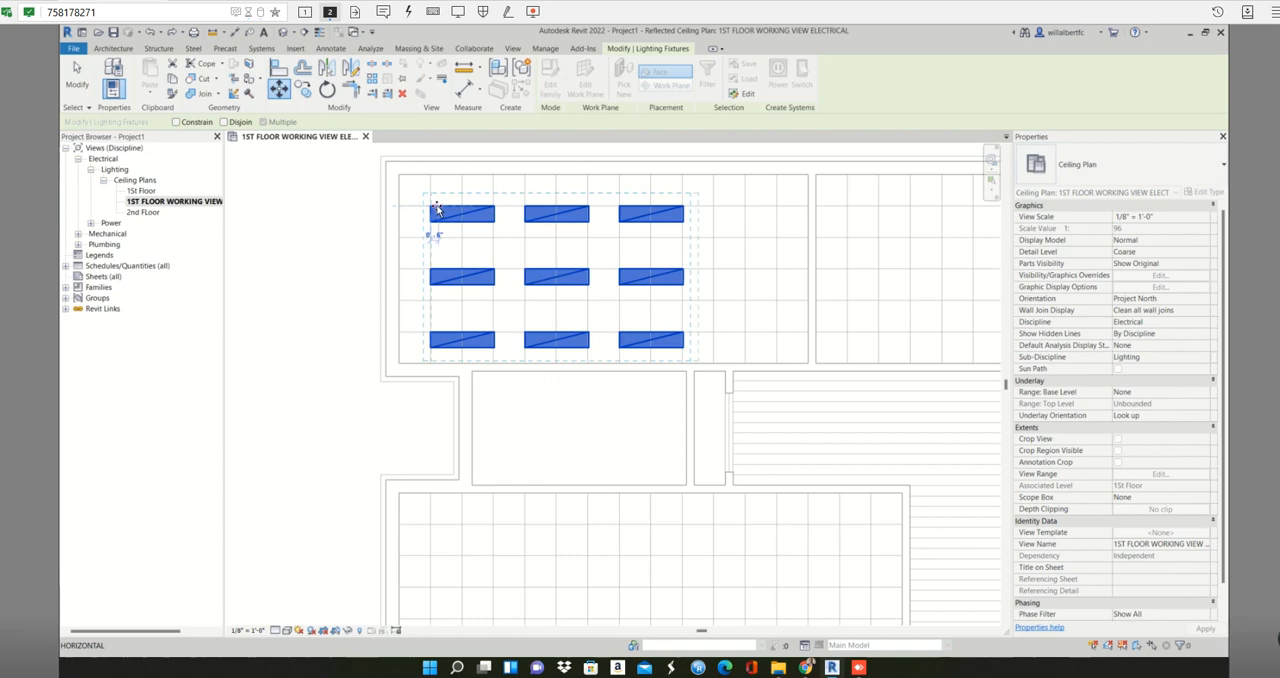
click(494, 208)
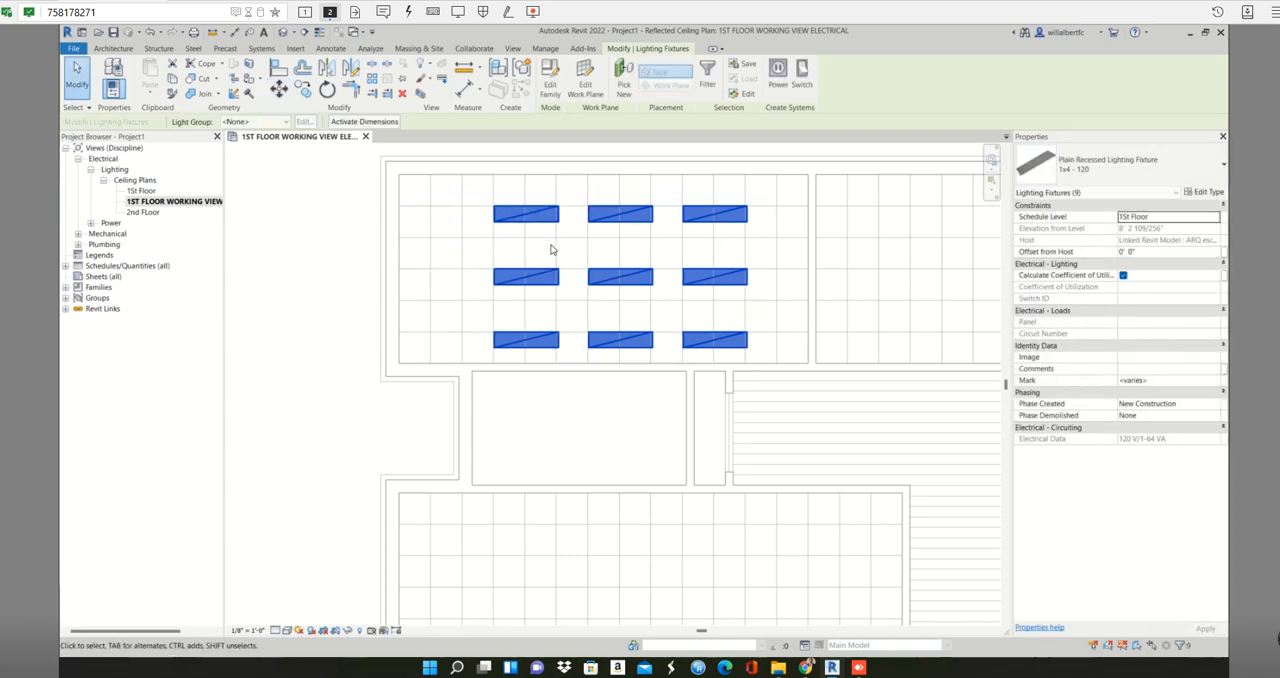
scroll(557, 258, down, 1)
scroll(758, 242, up, 1)
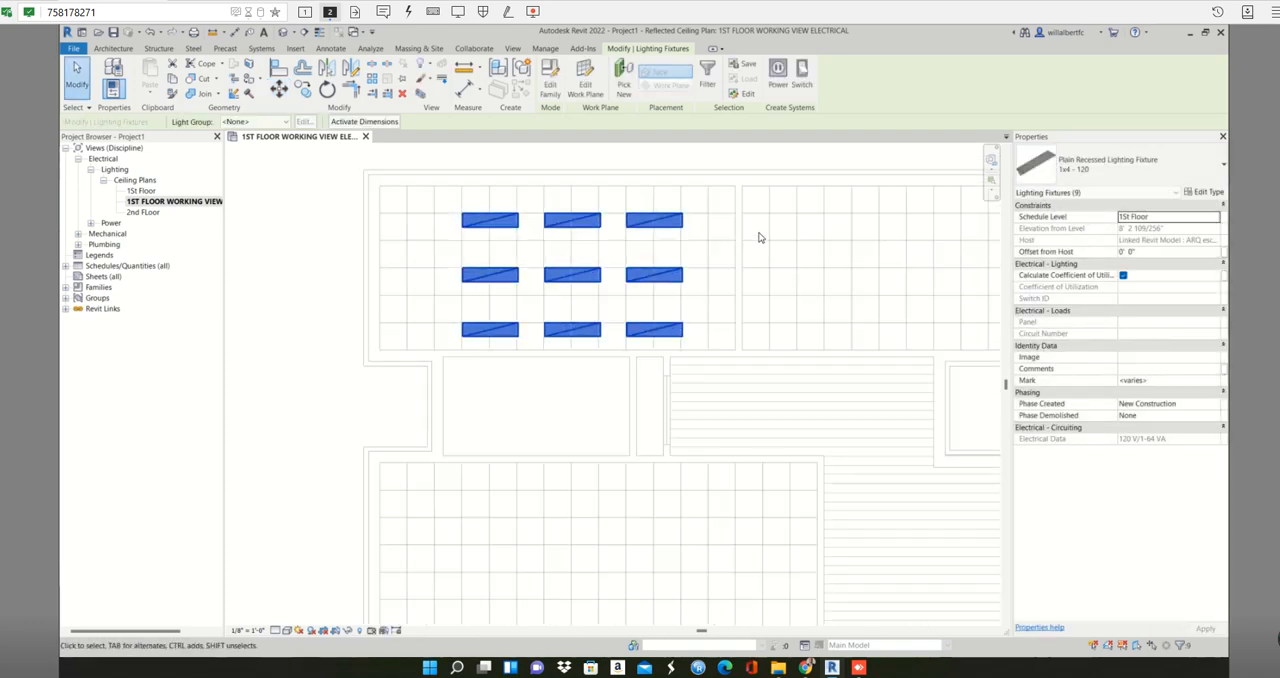
click(718, 241)
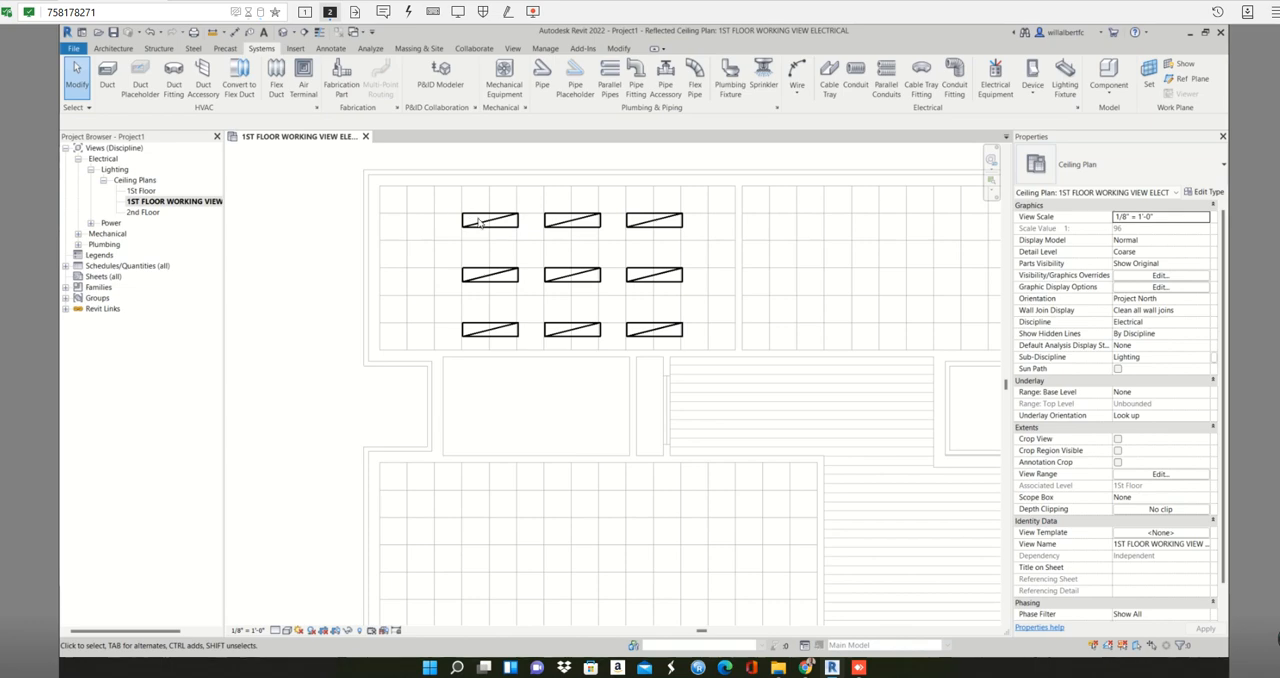
- Mirror a copy of the nine fixtures into the adjacent upper-right room about the wall between the two upper rooms
drag(452, 194, 711, 338)
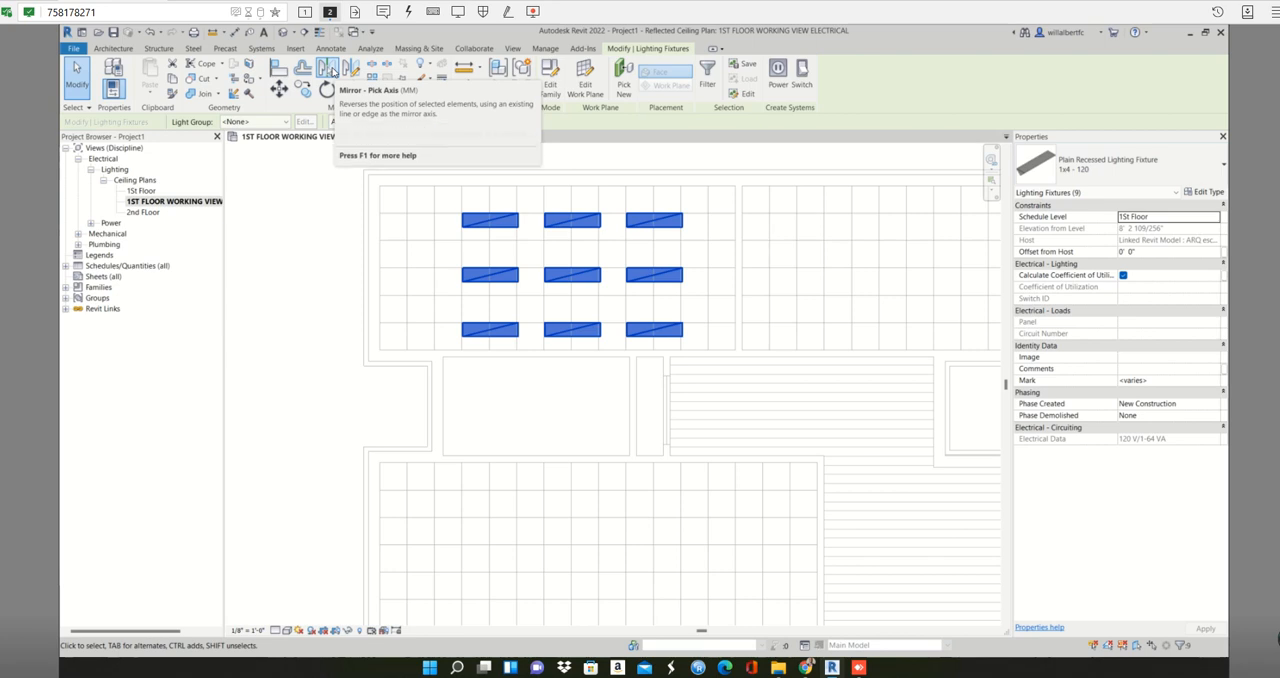
click(328, 68)
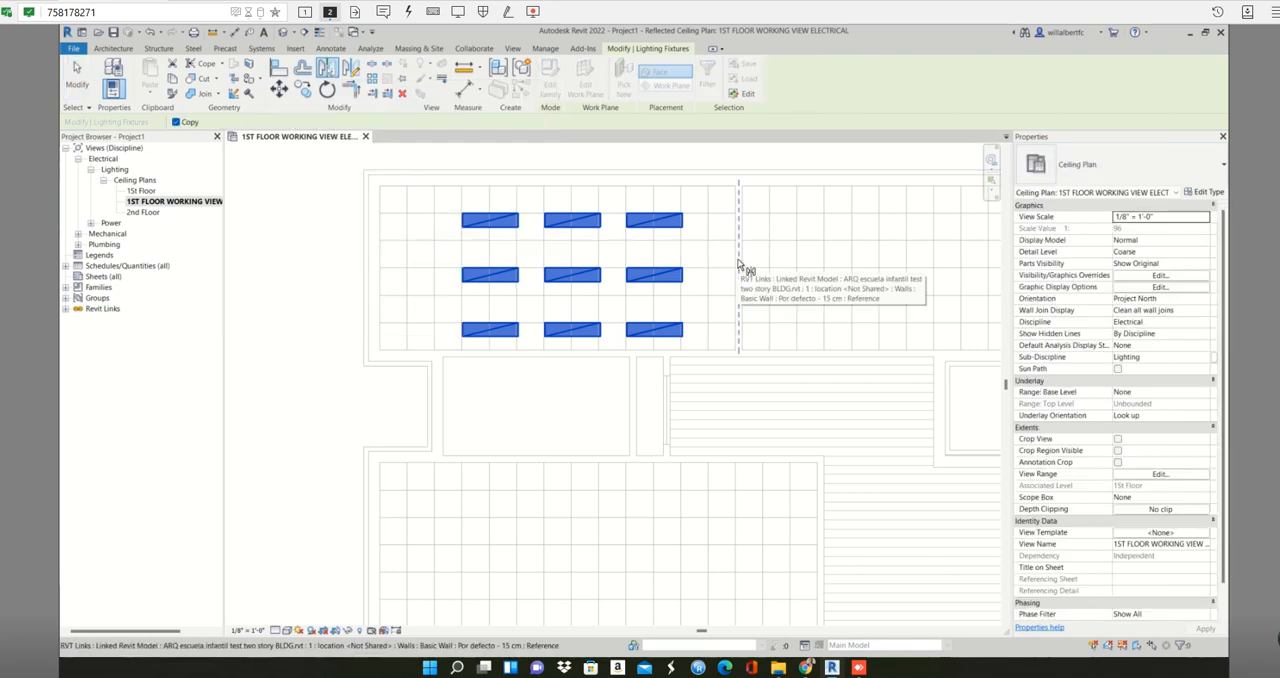
click(738, 264)
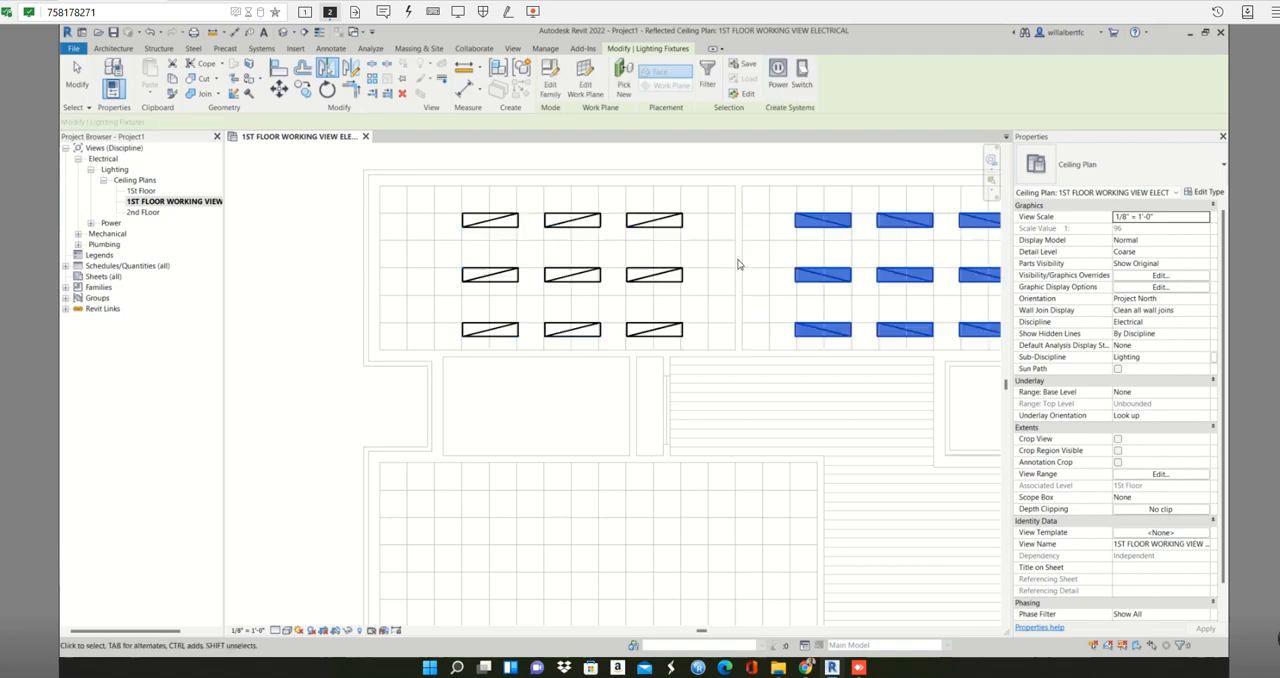
scroll(738, 264, down, 2)
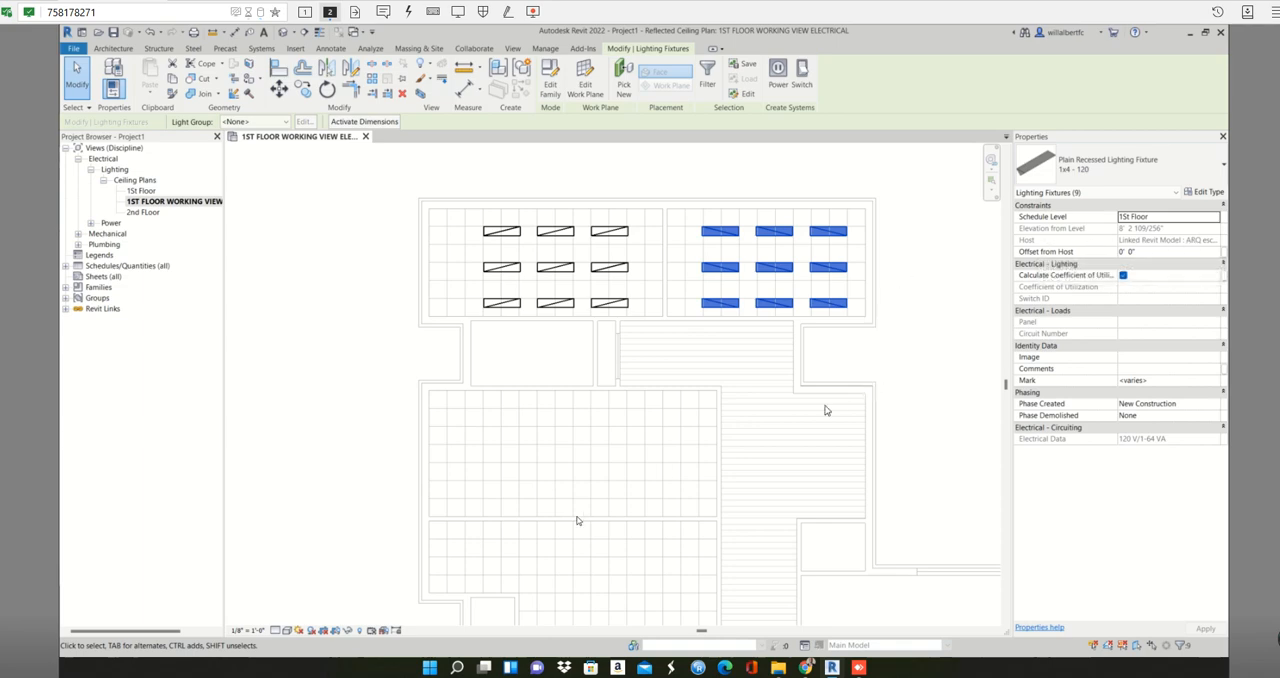
scroll(576, 506, down, 1)
drag(543, 486, 591, 459)
click(591, 457)
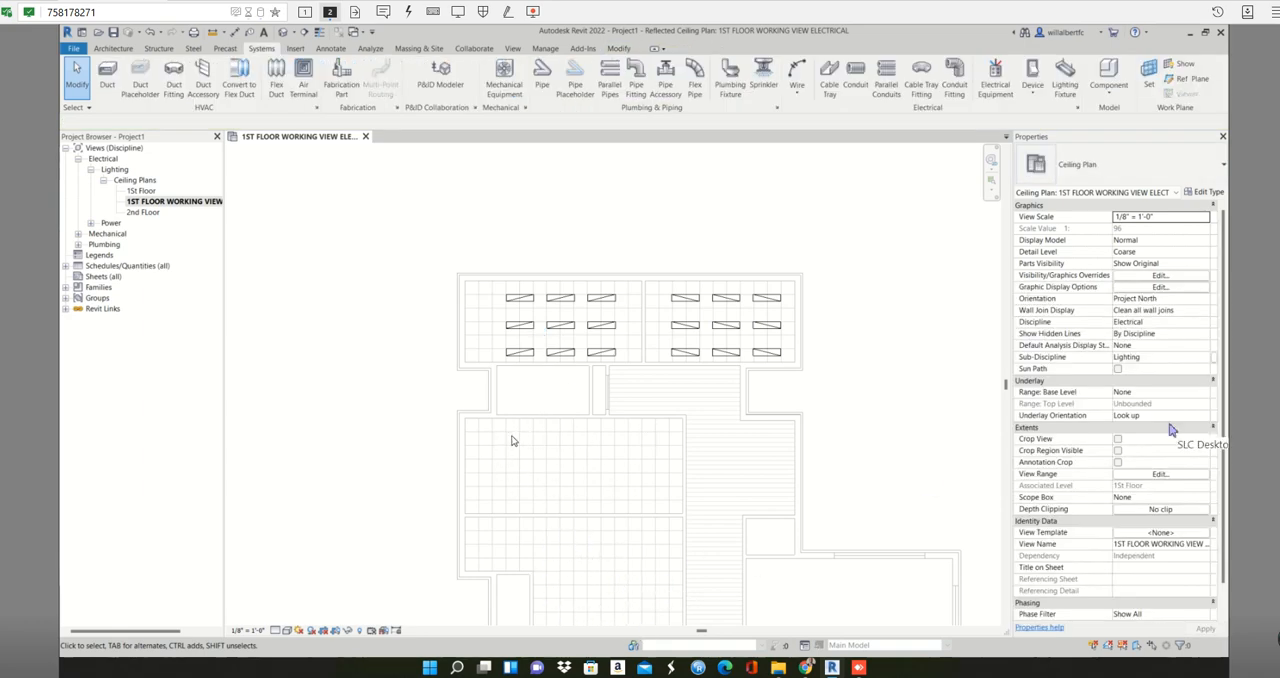
- Copy the upper-left room's nine fixtures into the large room below, snapping one ceiling-grid cell in from its upper-left corner
middle_drag(611, 282, 685, 147)
scroll(603, 312, up, 1)
middle_drag(653, 229, 648, 272)
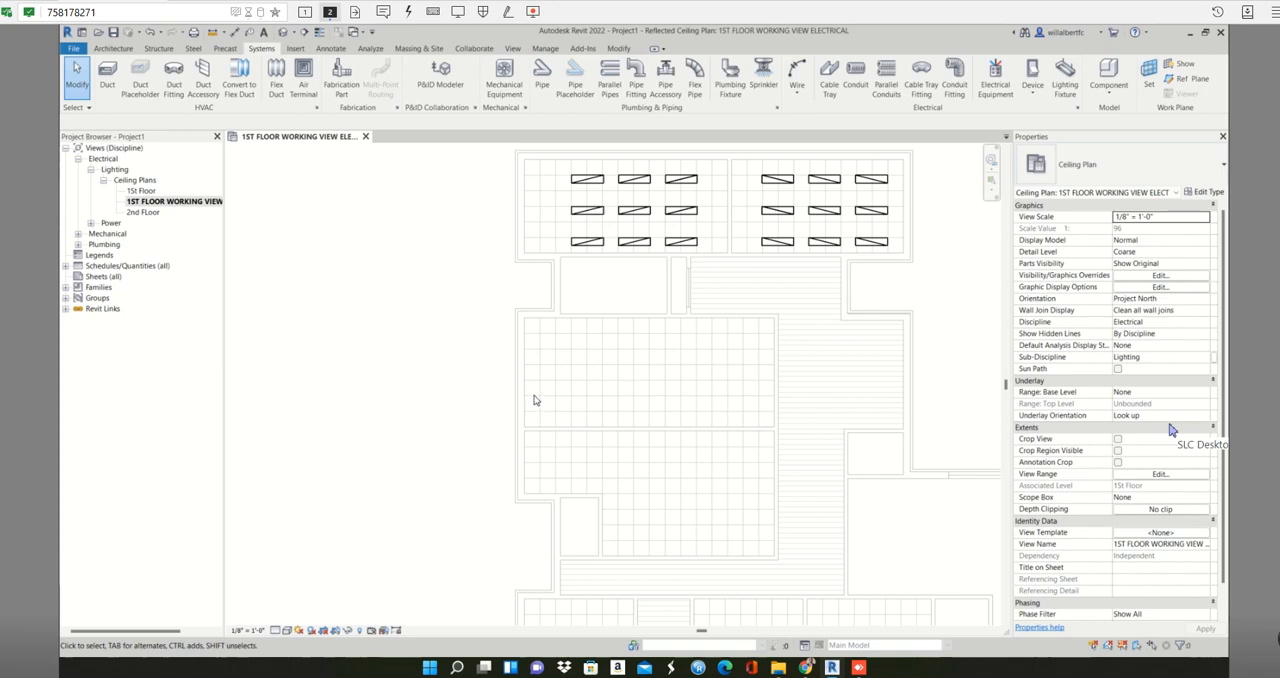
drag(558, 175, 706, 267)
key(c)
key(o)
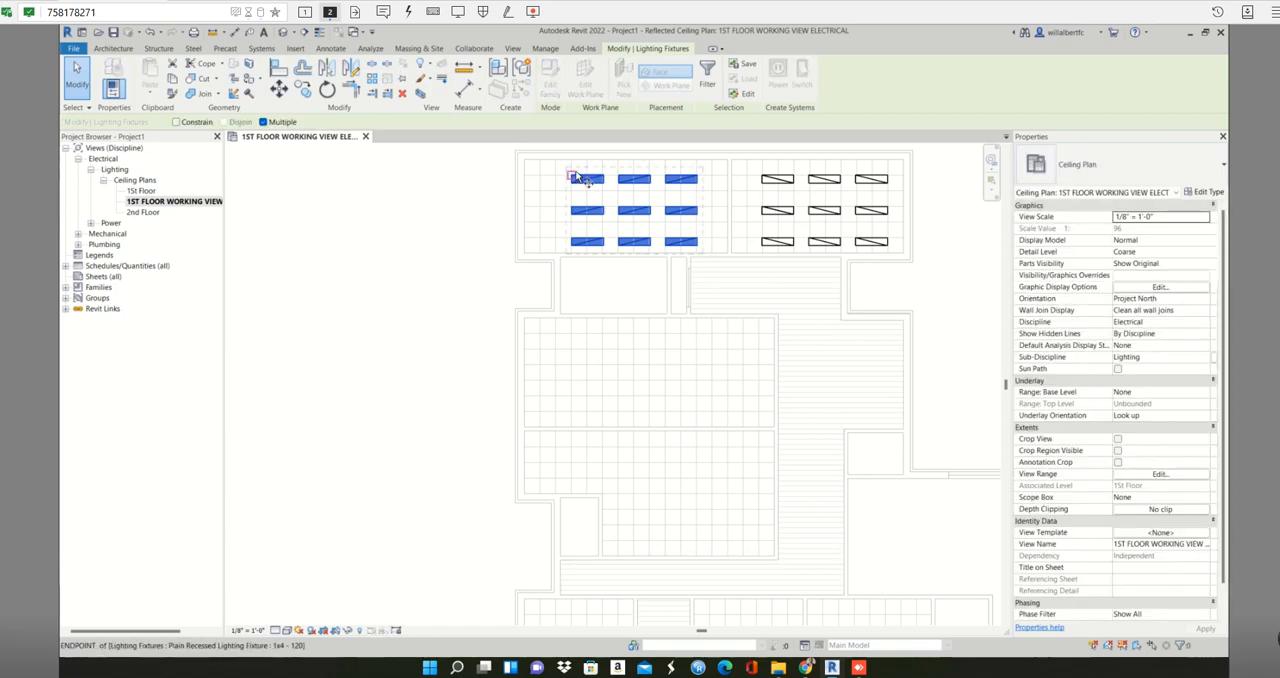
scroll(585, 185, up, 2)
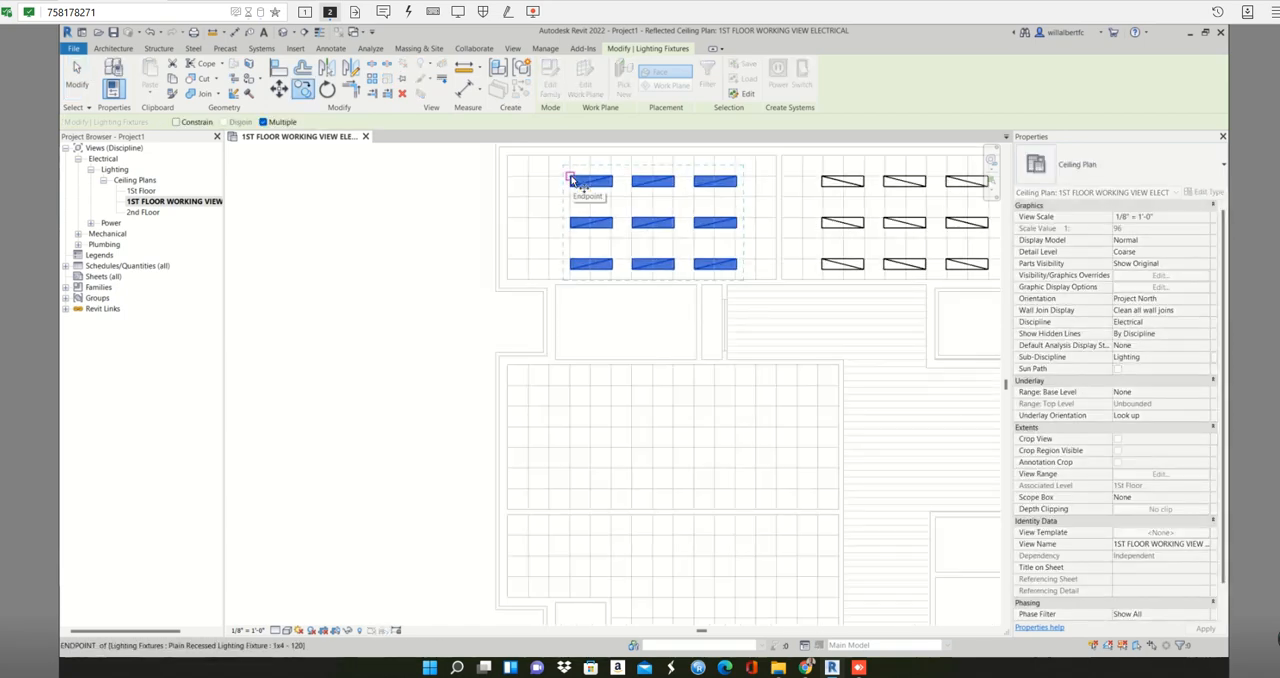
click(571, 179)
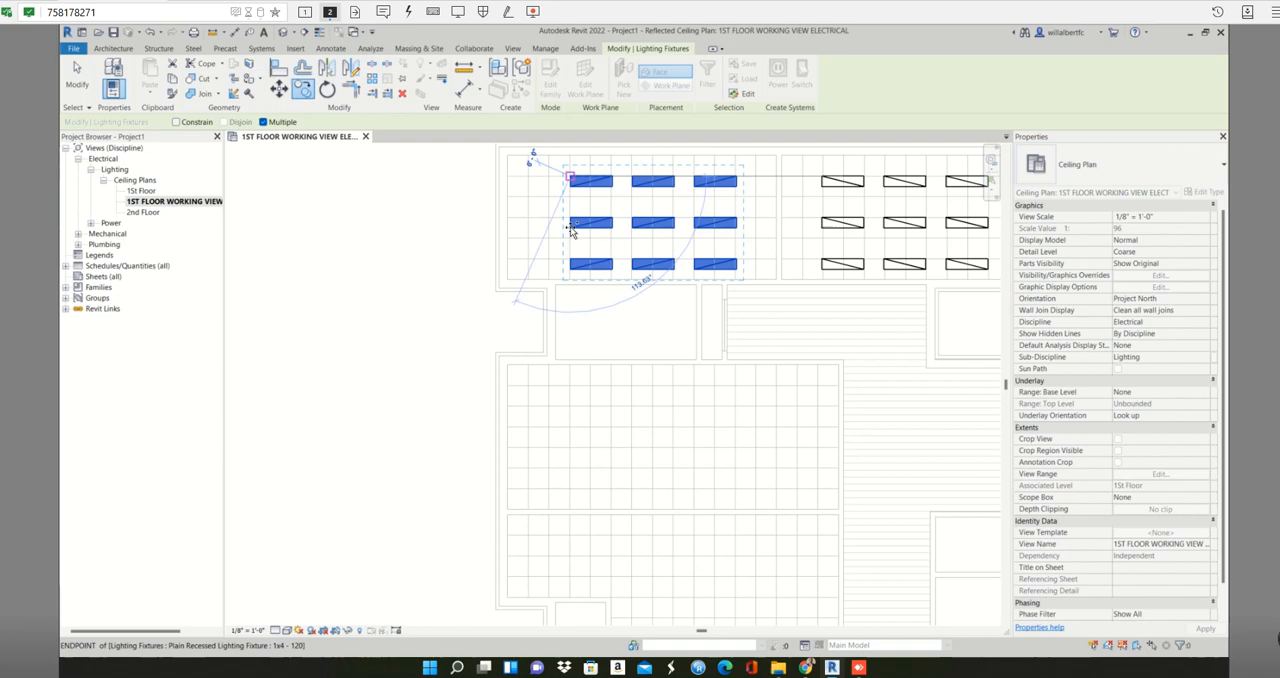
click(528, 387)
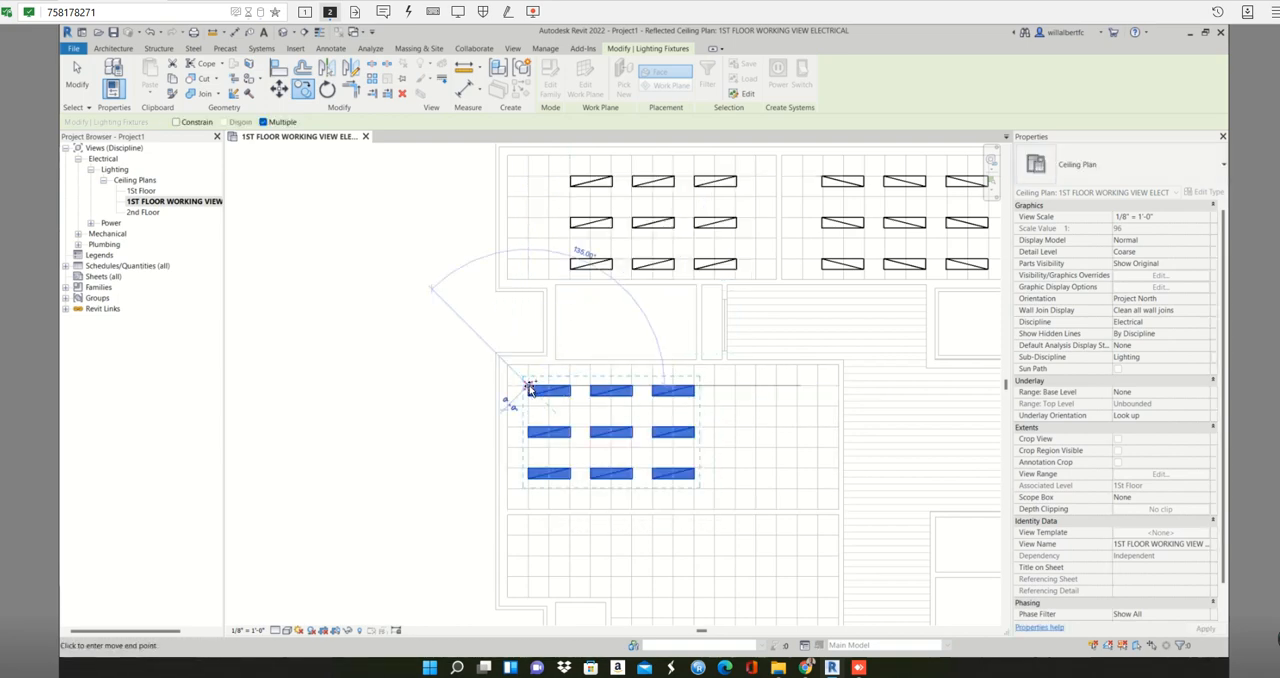
key(Escape)
key(Escape)
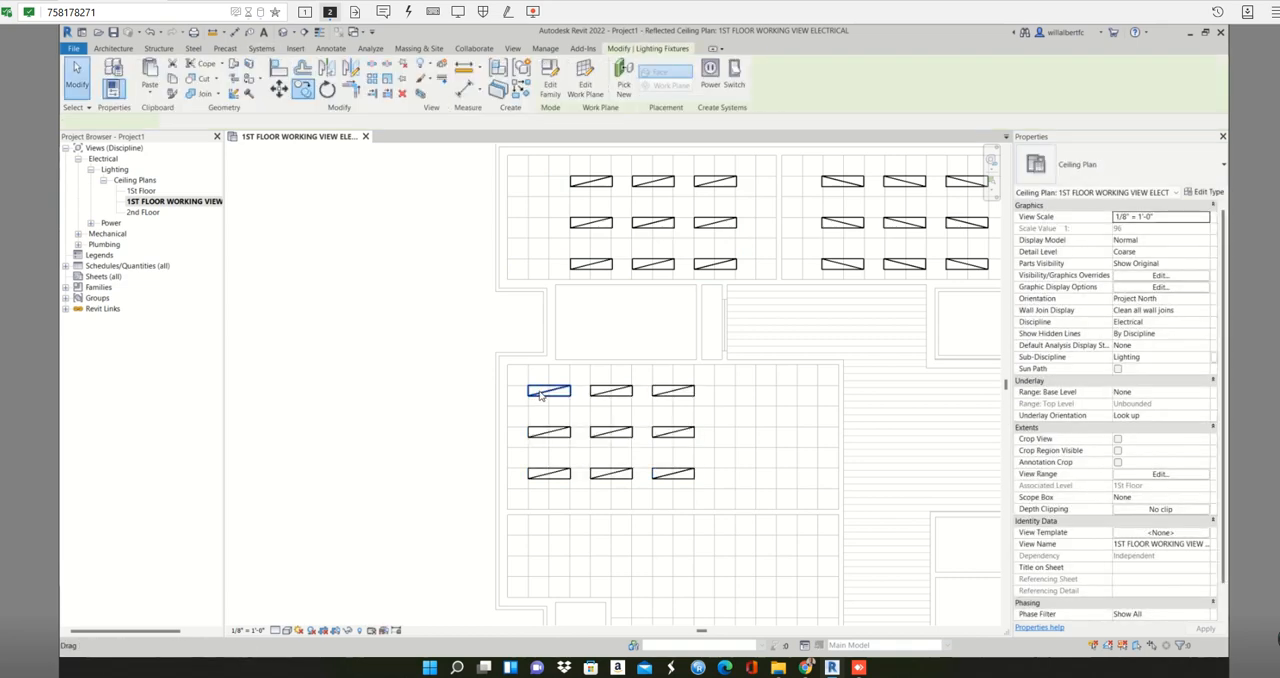
click(540, 394)
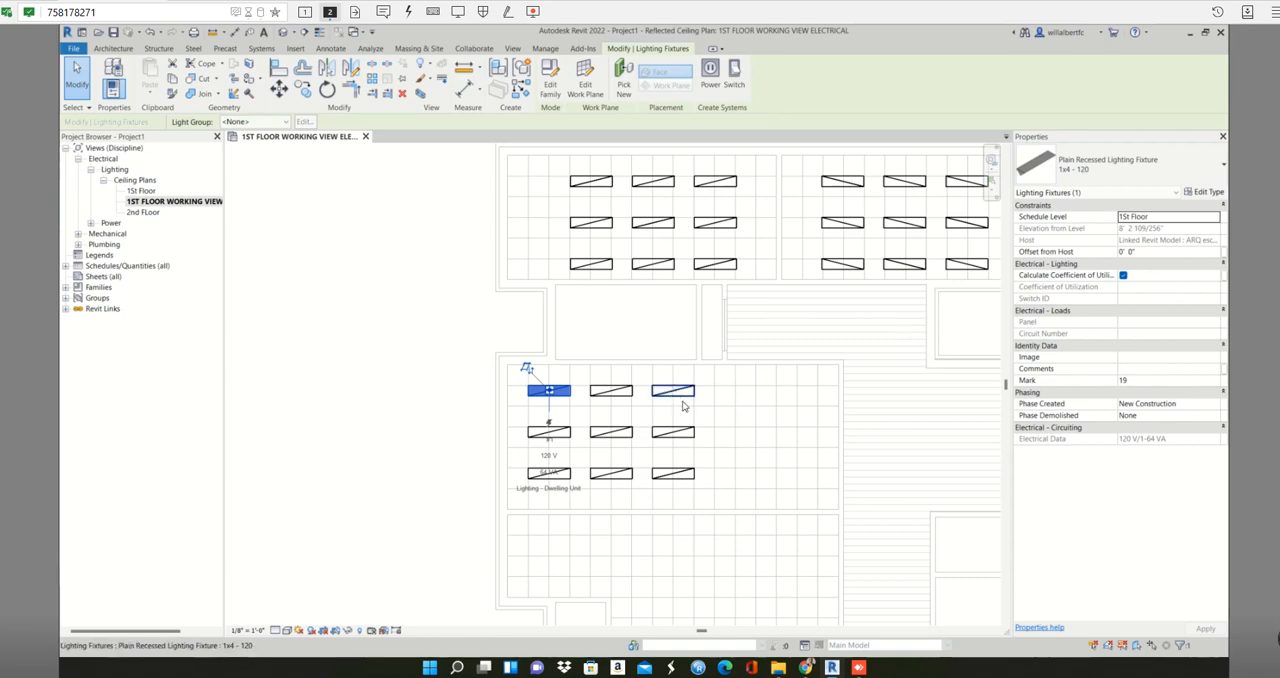
key(Escape)
- Copy the third fixture column in the large room twice toward its right wall, keeping the same column spacing
scroll(683, 403, down, 1)
middle_drag(691, 410, 680, 298)
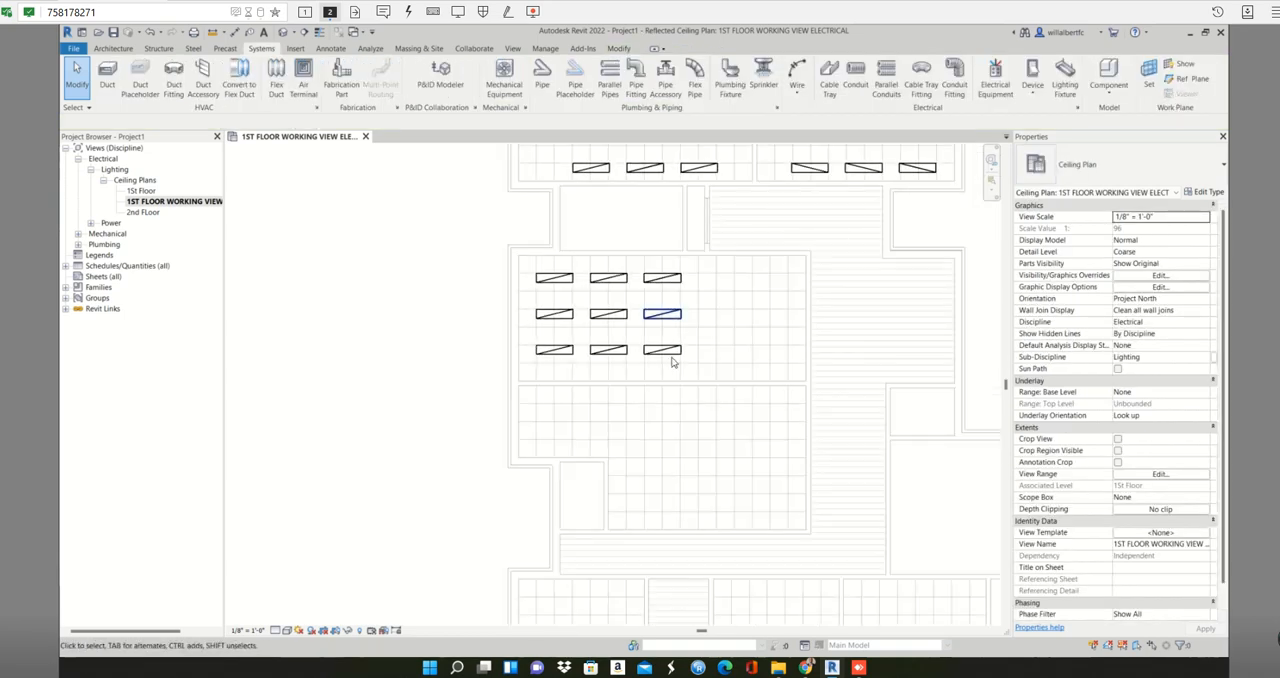
scroll(673, 363, up, 1)
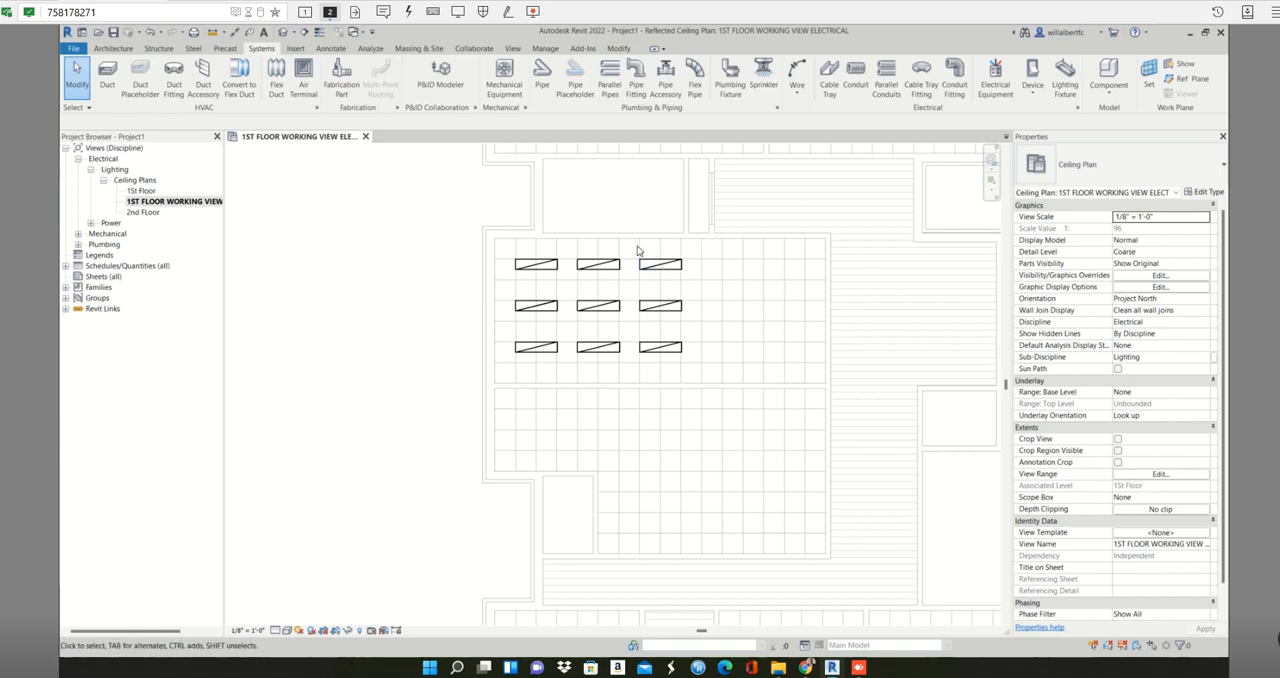
drag(634, 252, 701, 363)
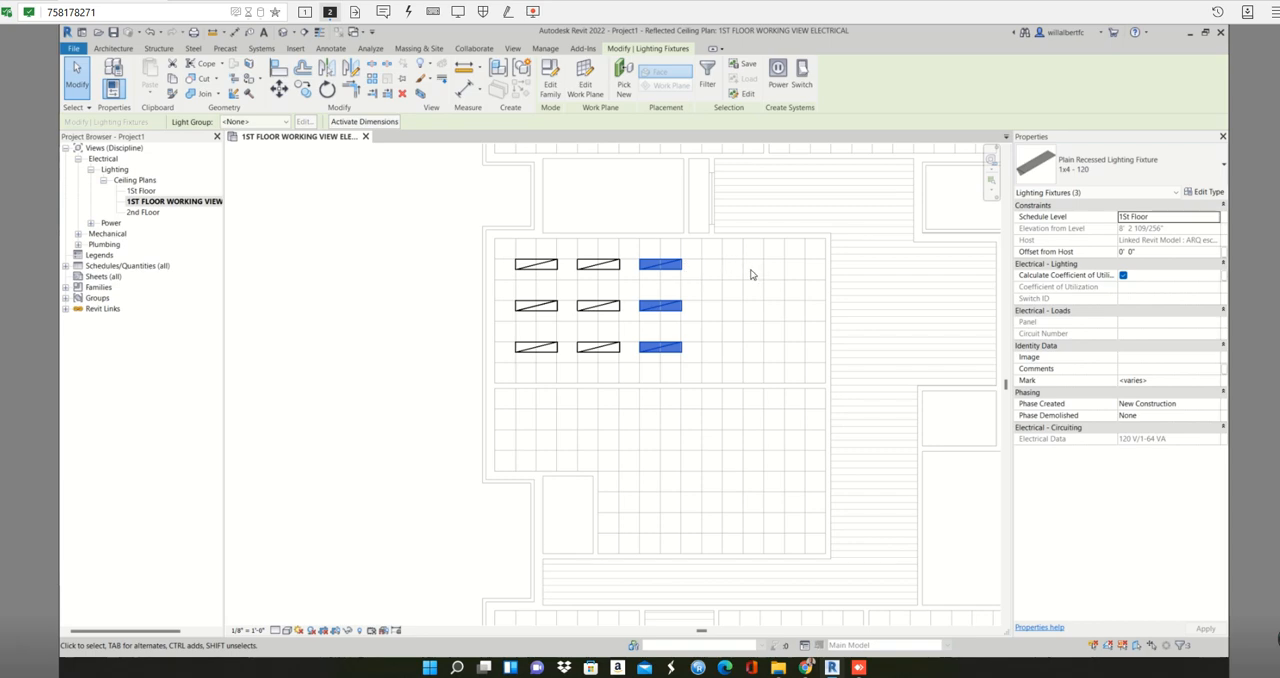
key(c)
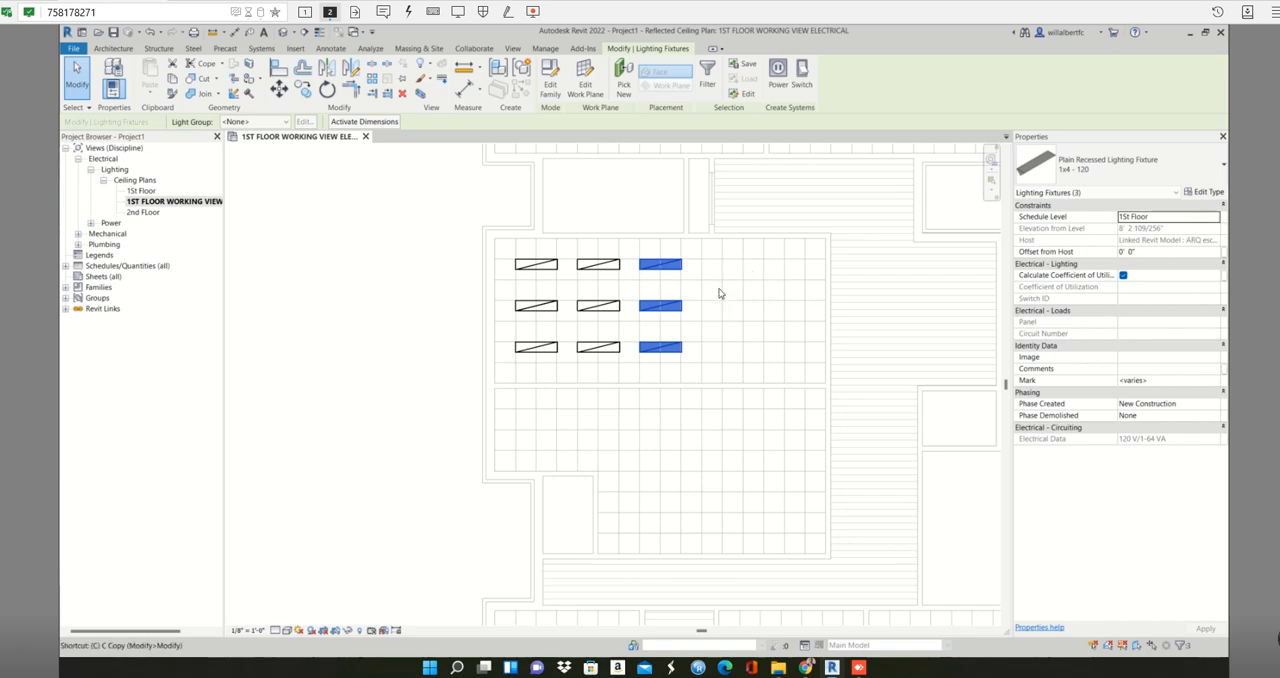
key(c)
click(644, 265)
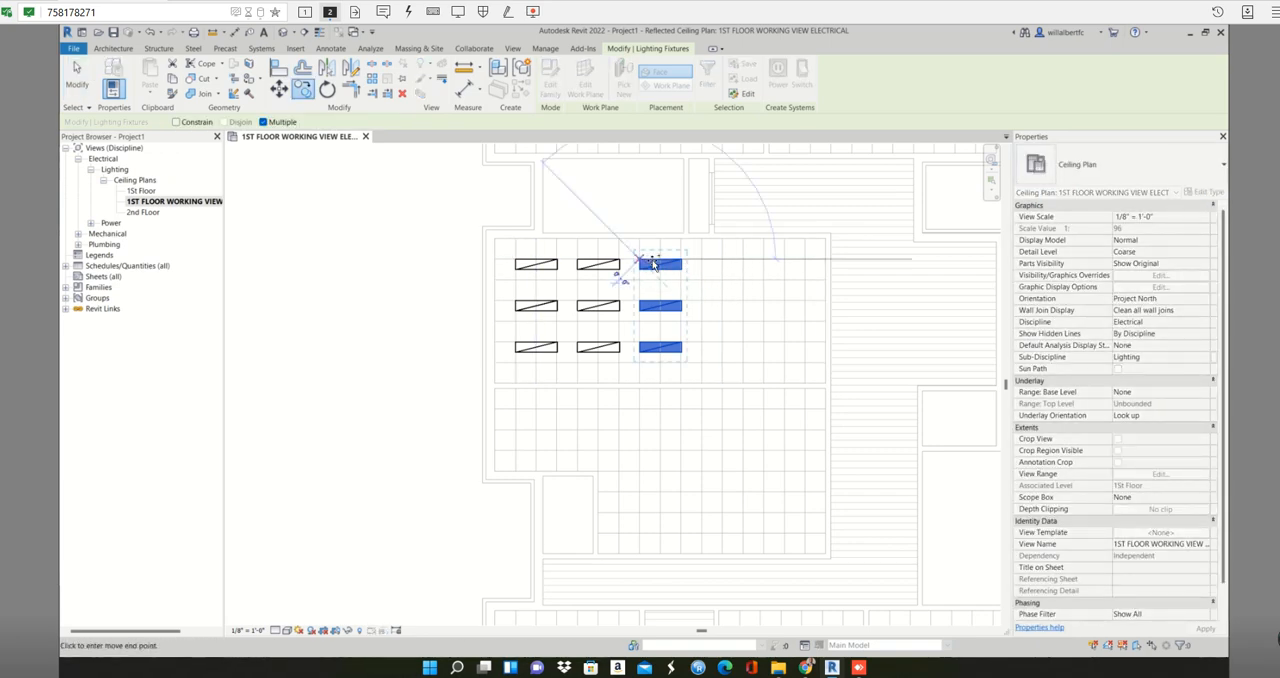
click(706, 262)
click(766, 262)
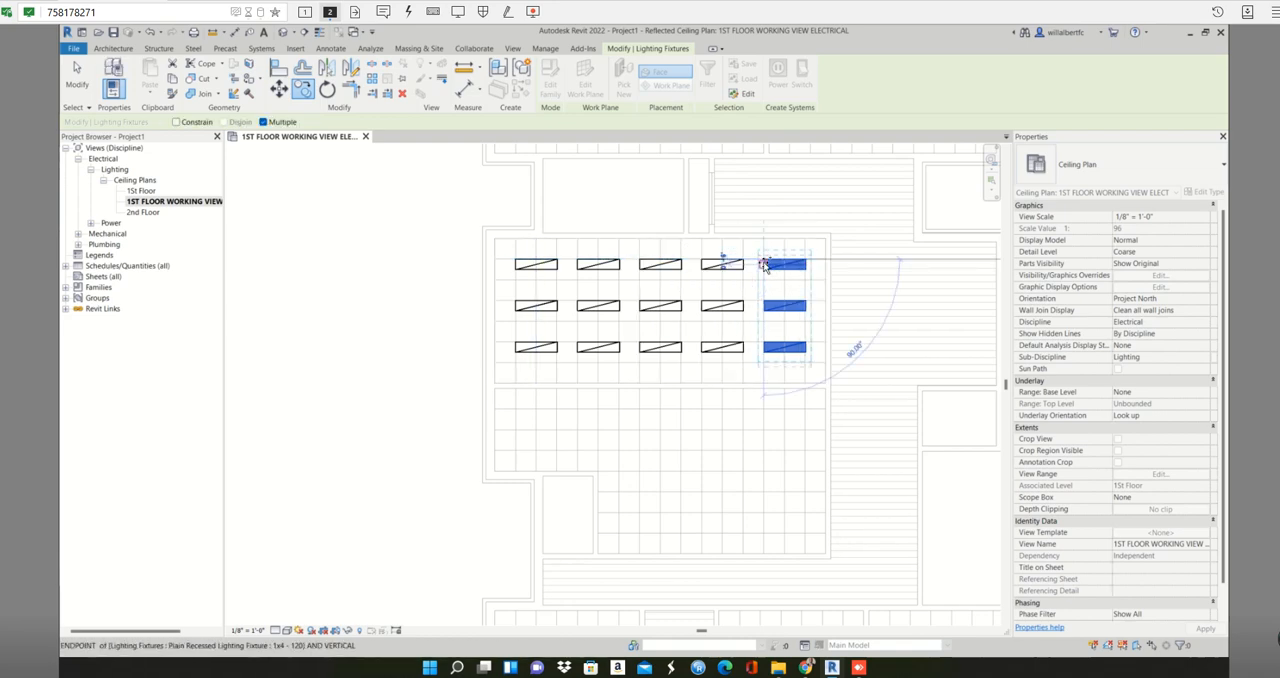
scroll(811, 335, down, 1)
key(Escape)
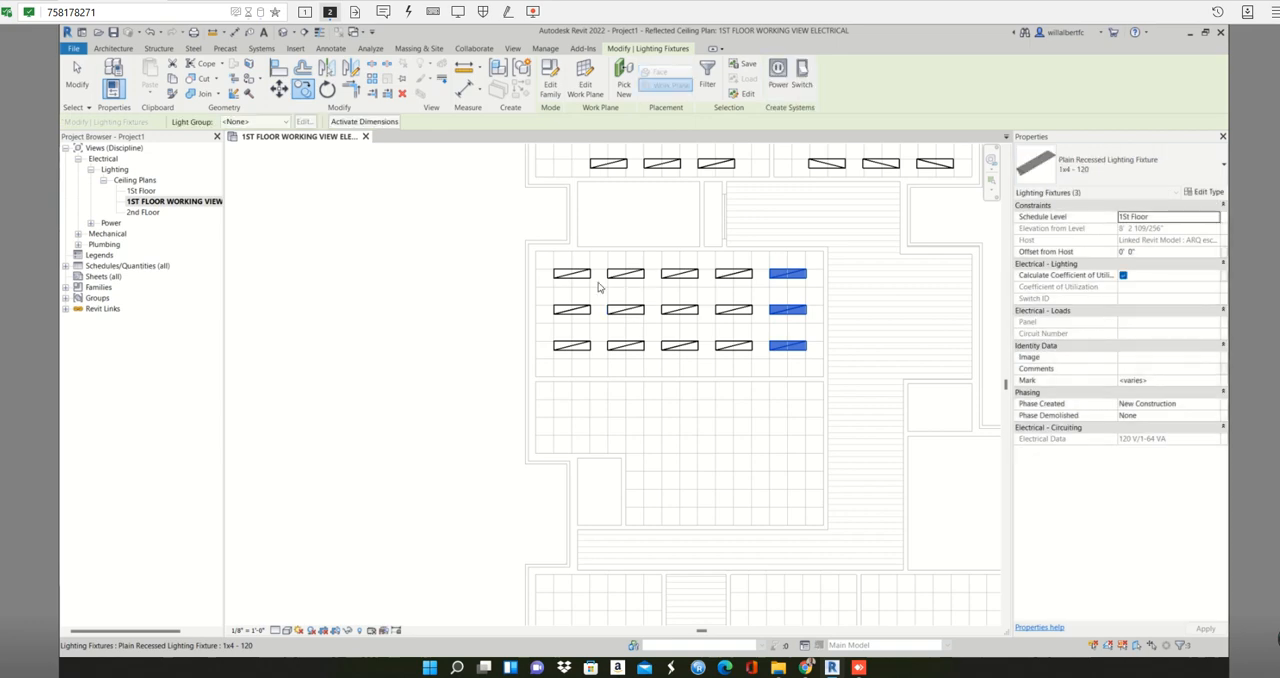
key(Escape)
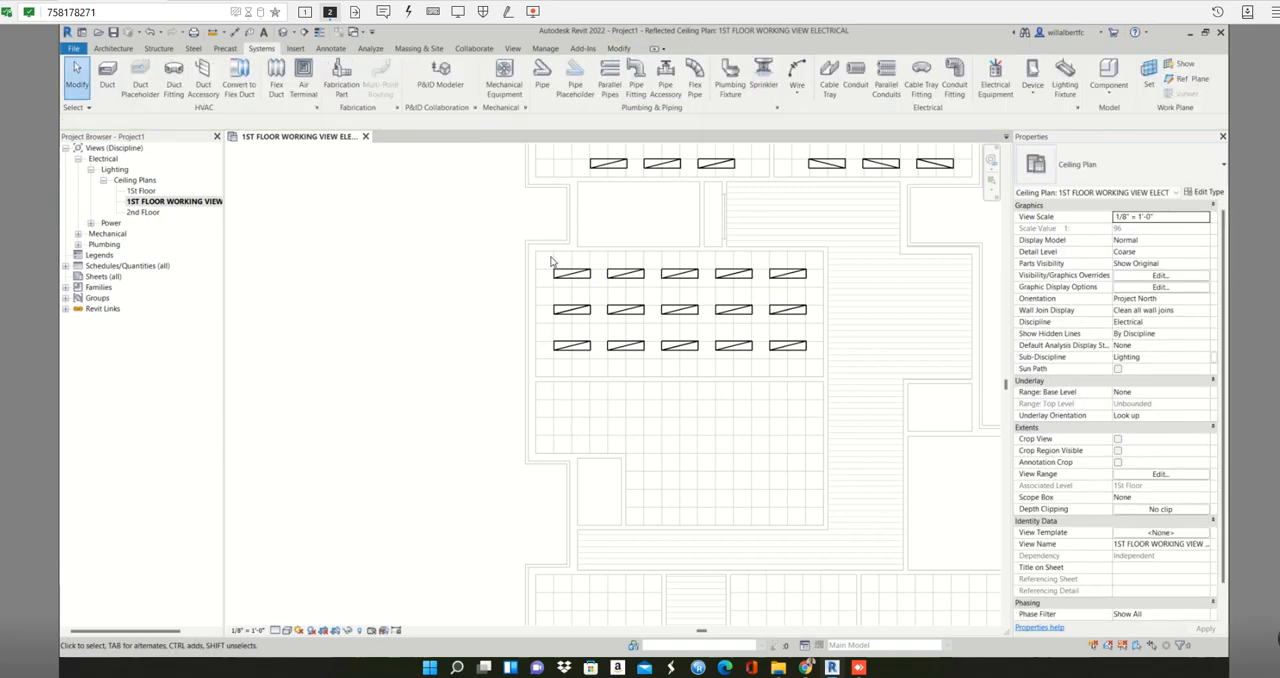
- Mirror a copy of the large room's fifteen fixtures into the room below about the wall between the two rooms
drag(550, 258, 703, 347)
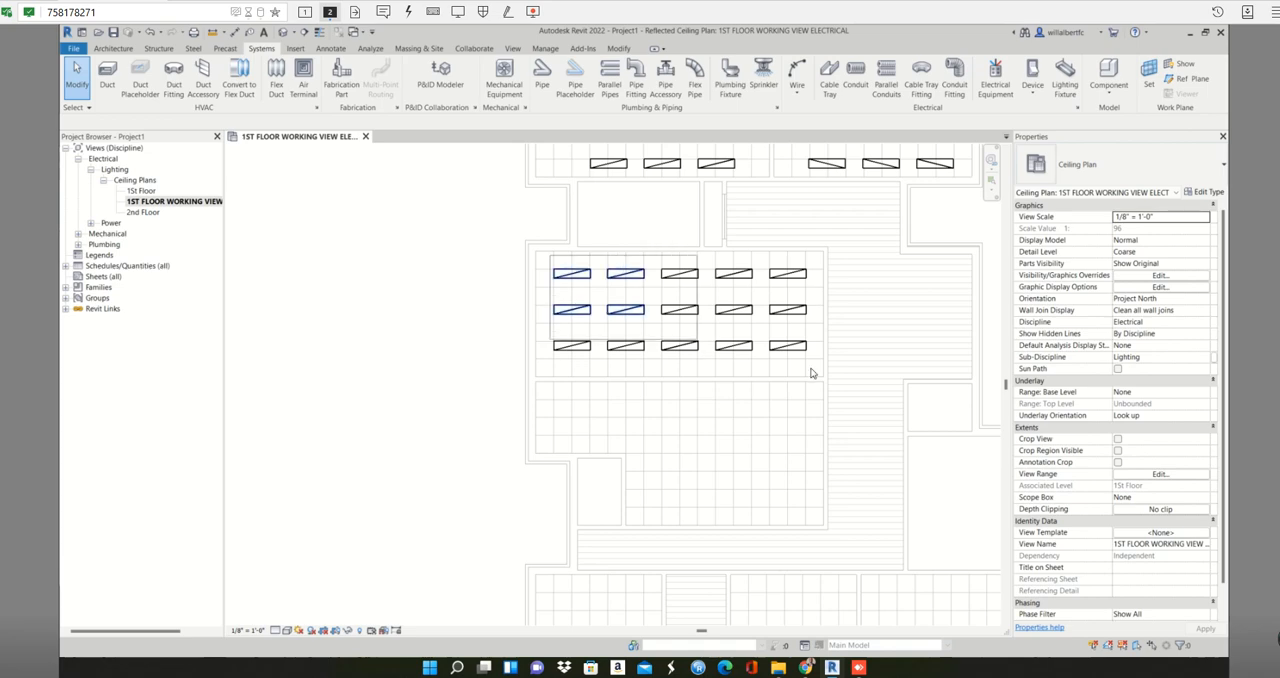
drag(811, 373, 811, 372)
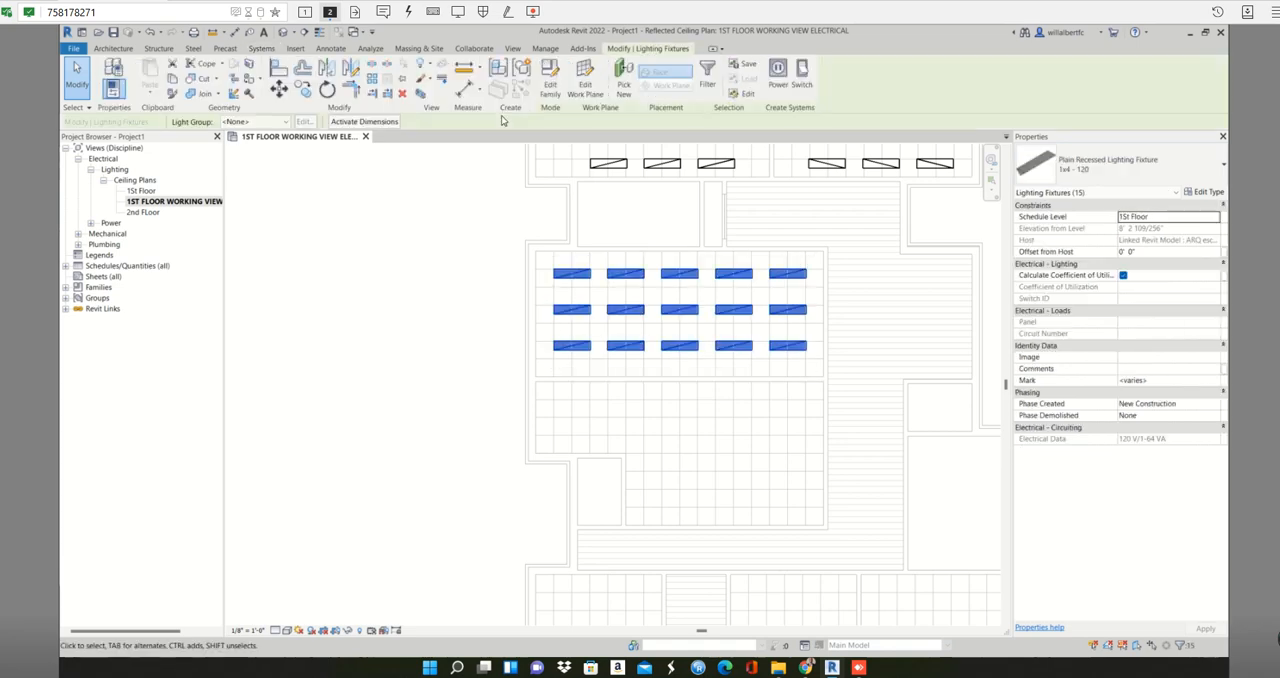
click(328, 69)
scroll(600, 380, up, 2)
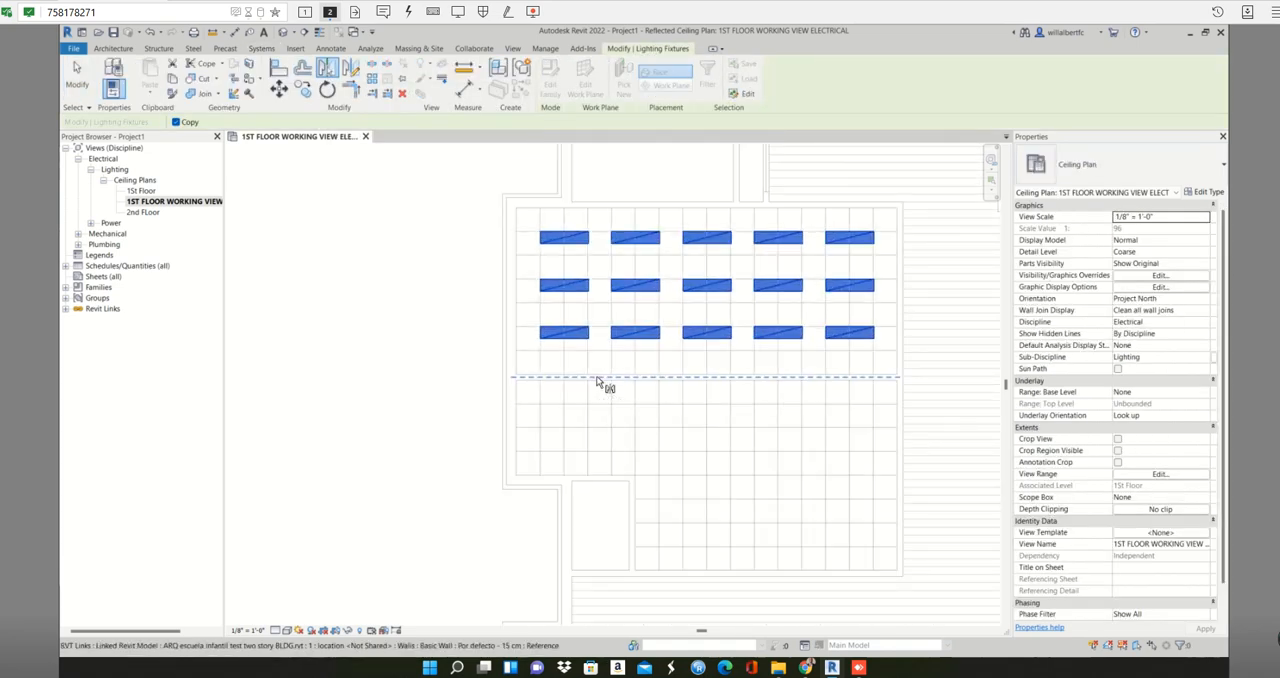
click(598, 379)
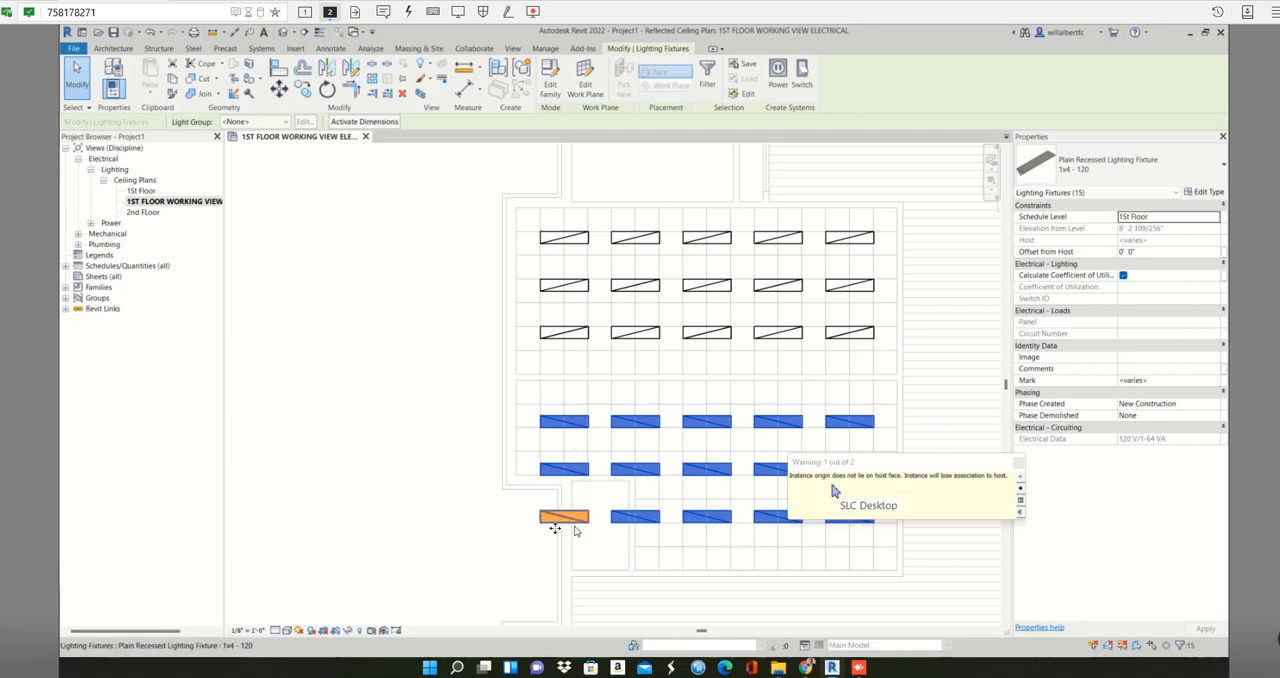
key(Escape)
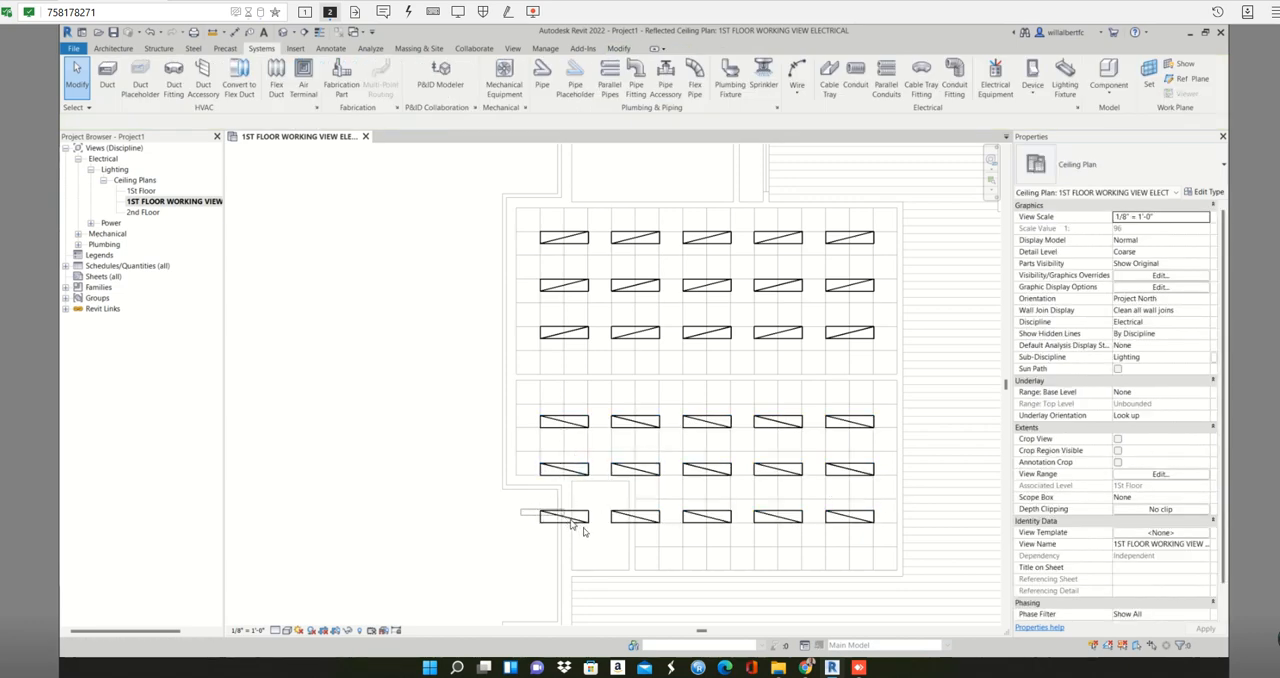
- Delete the two mirrored fixtures in the lowest row that lie outside the room's ceiling grid
drag(617, 541, 672, 532)
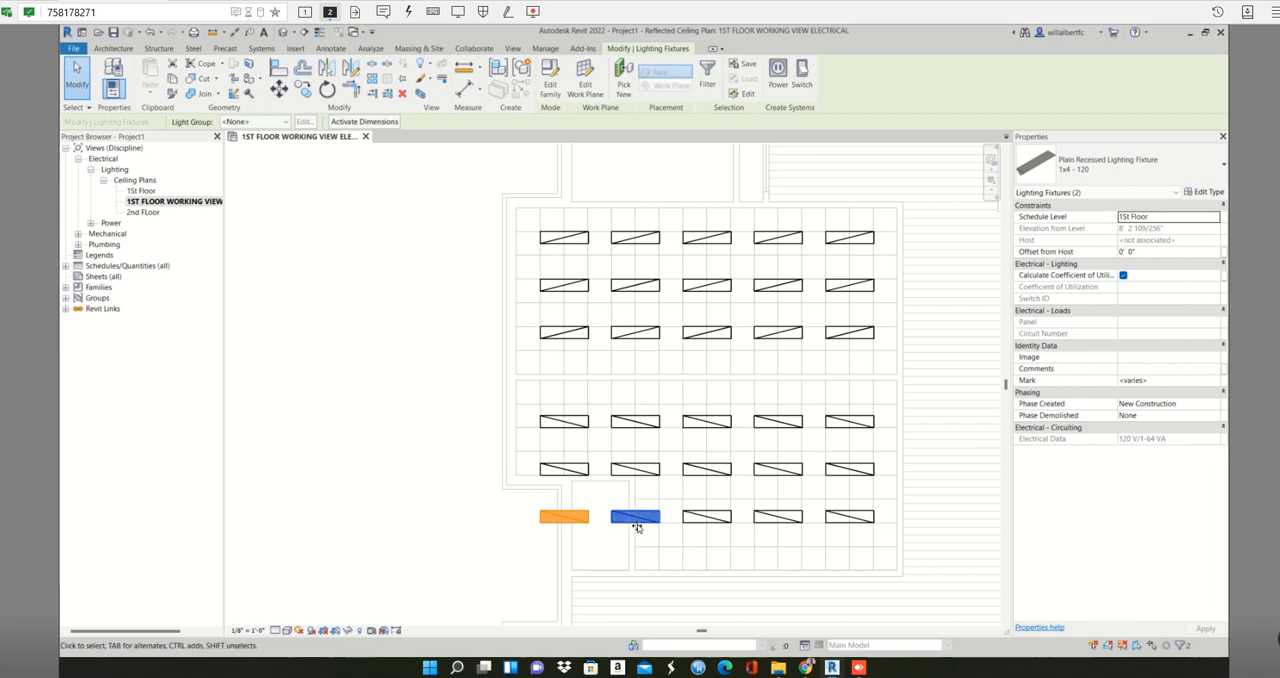
key(Delete)
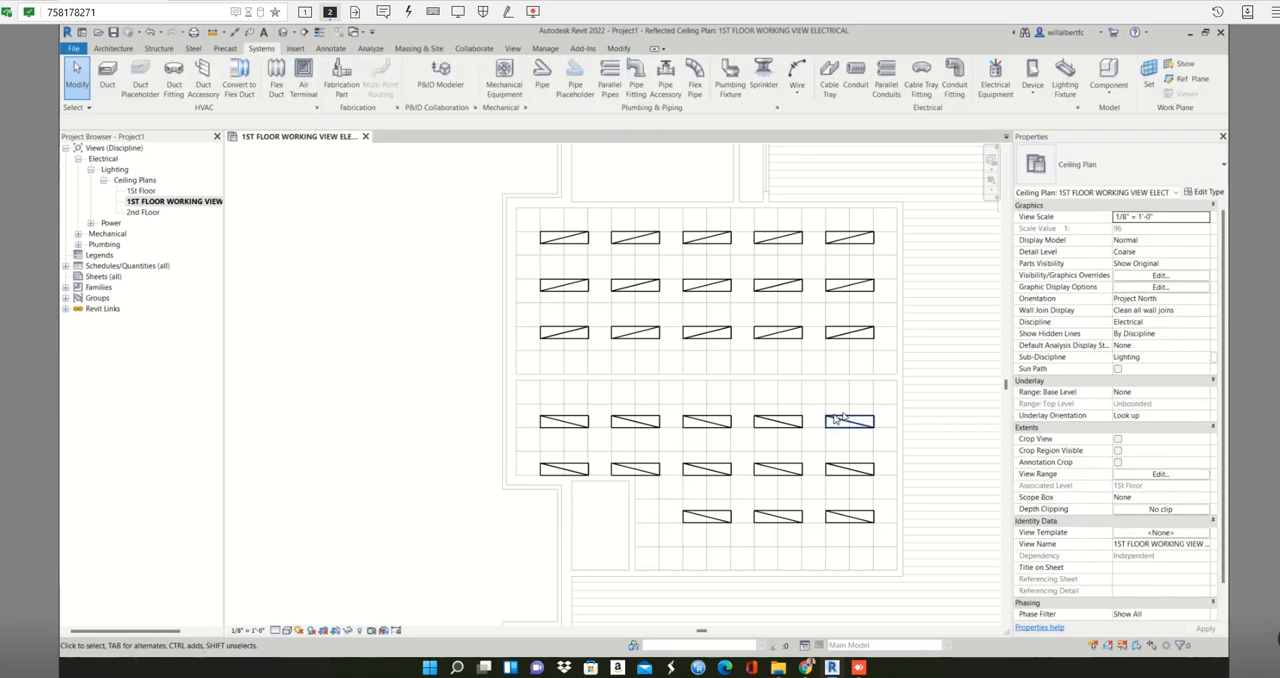
drag(883, 405, 806, 577)
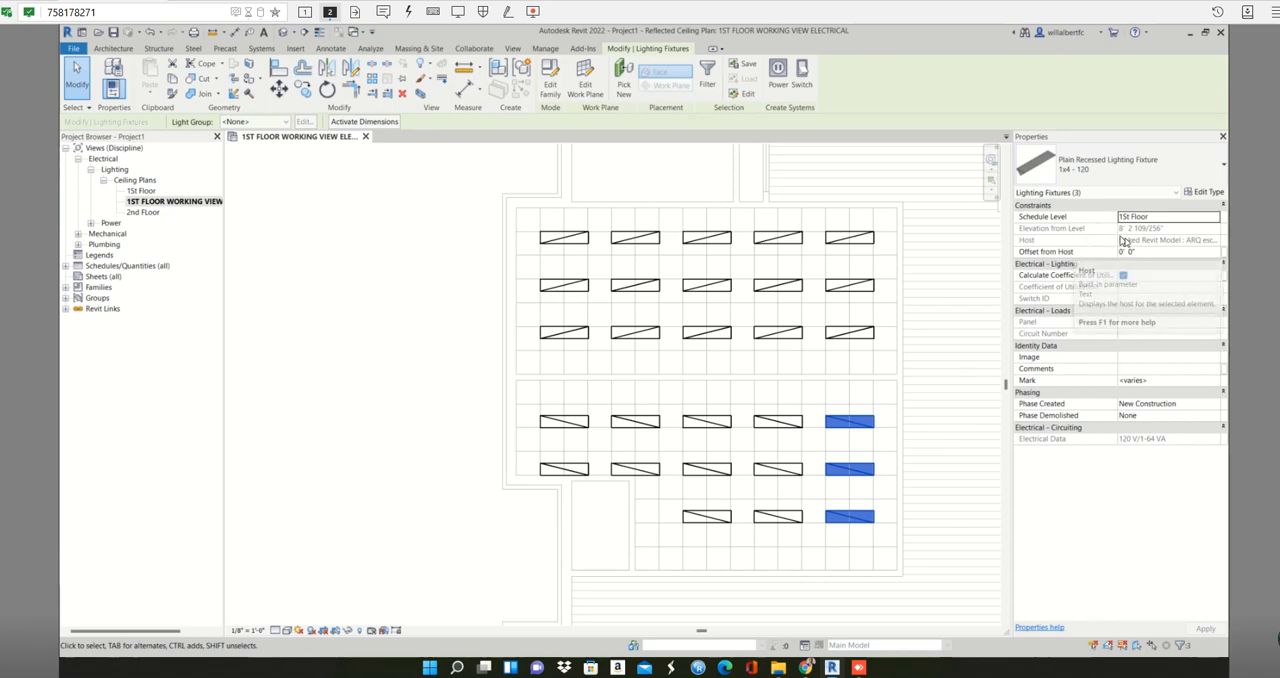
key(Escape)
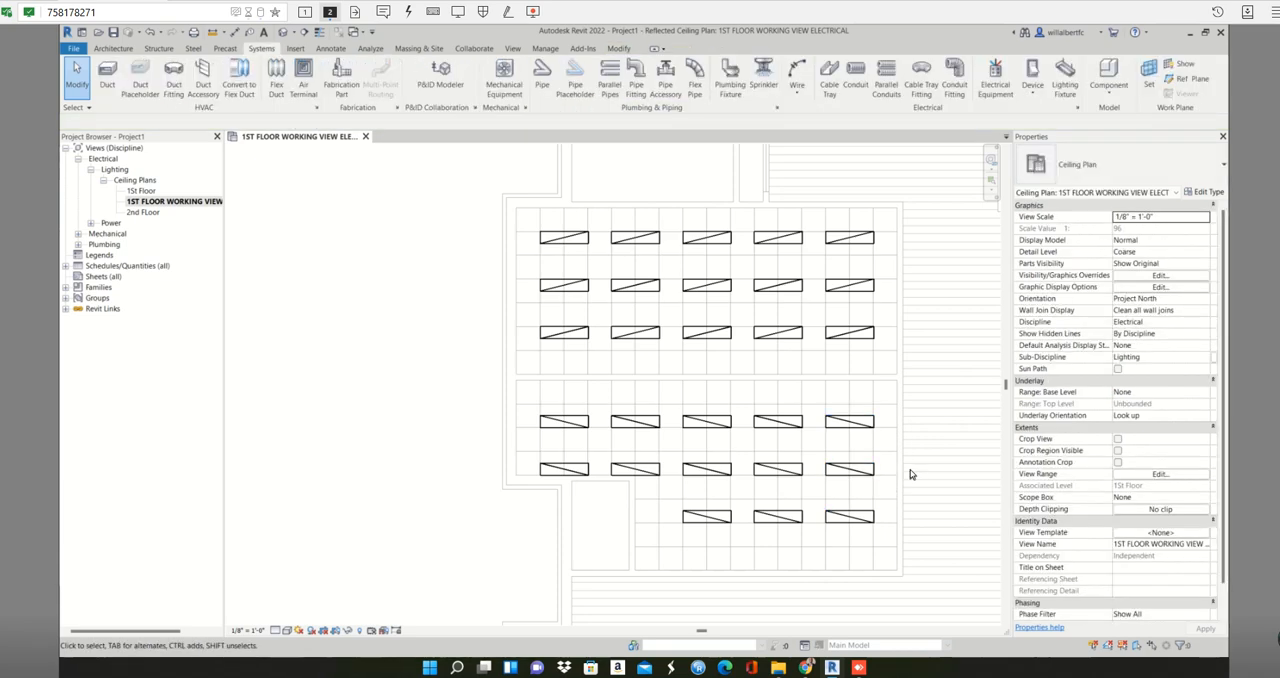
- Place a column of five recessed 1x4 fixtures on the lower-left room's ceiling face, starting one grid cell in from its upper-left corner, every two cells
scroll(910, 474, down, 5)
middle_drag(810, 486, 716, 394)
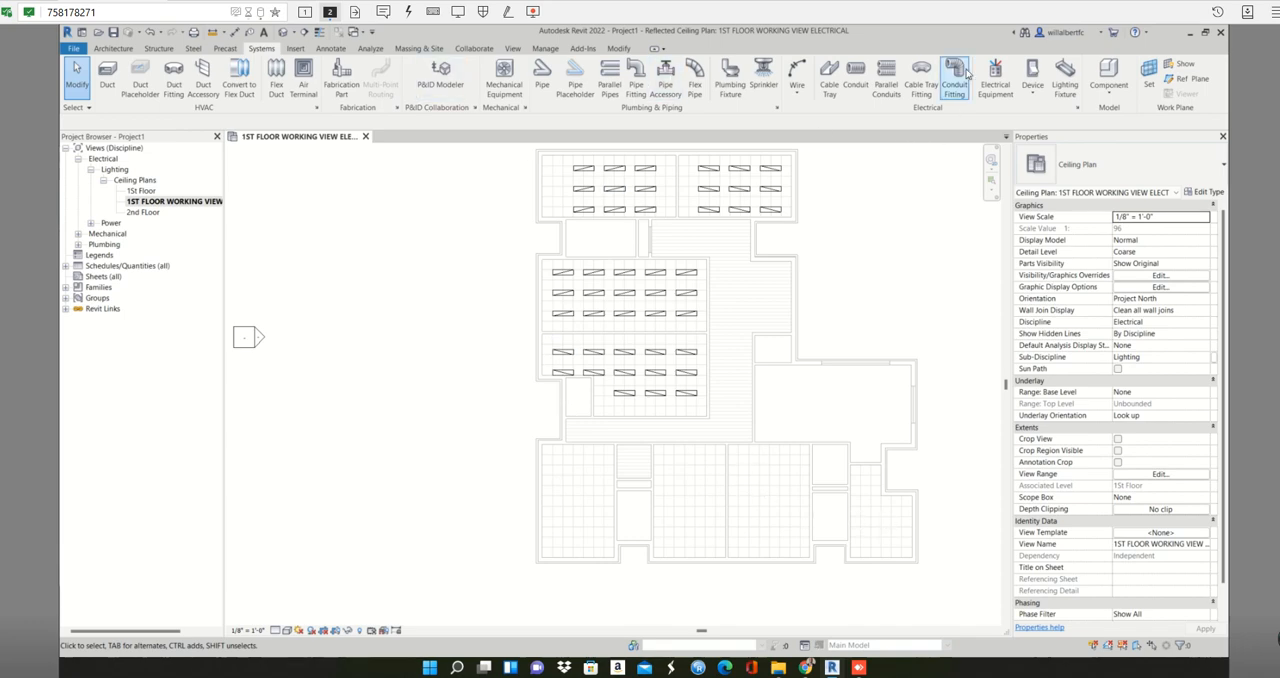
click(1062, 80)
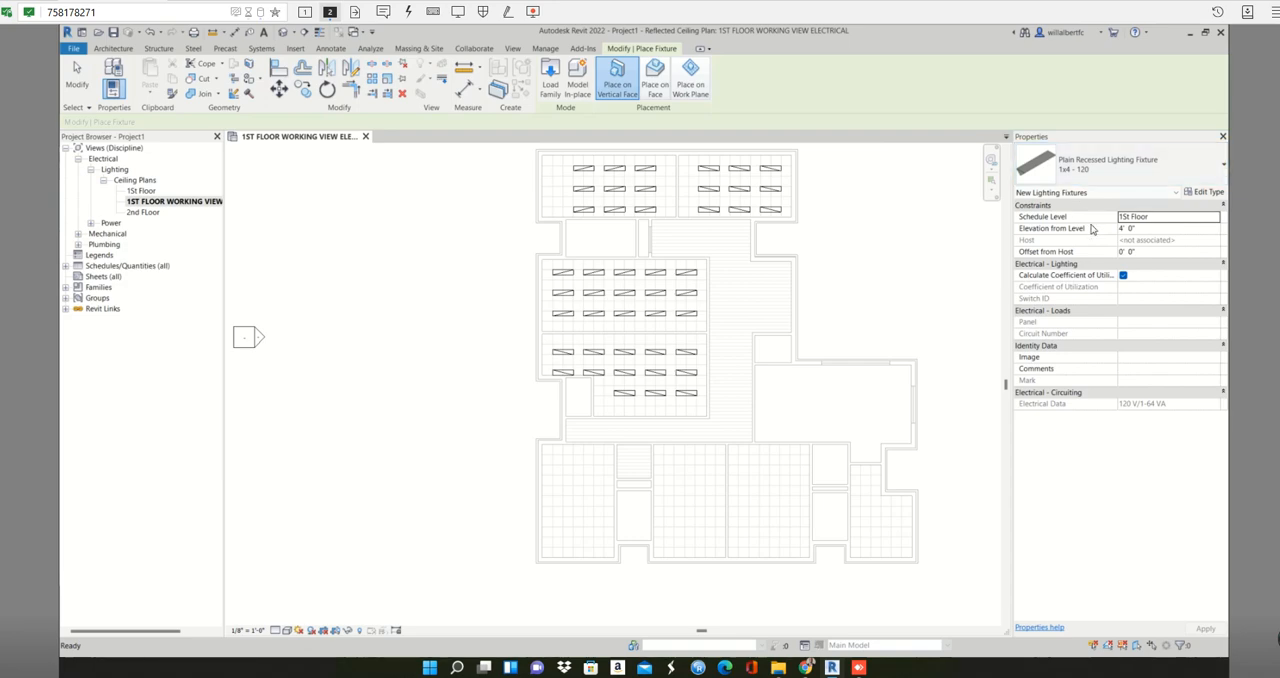
click(655, 75)
scroll(586, 452, up, 5)
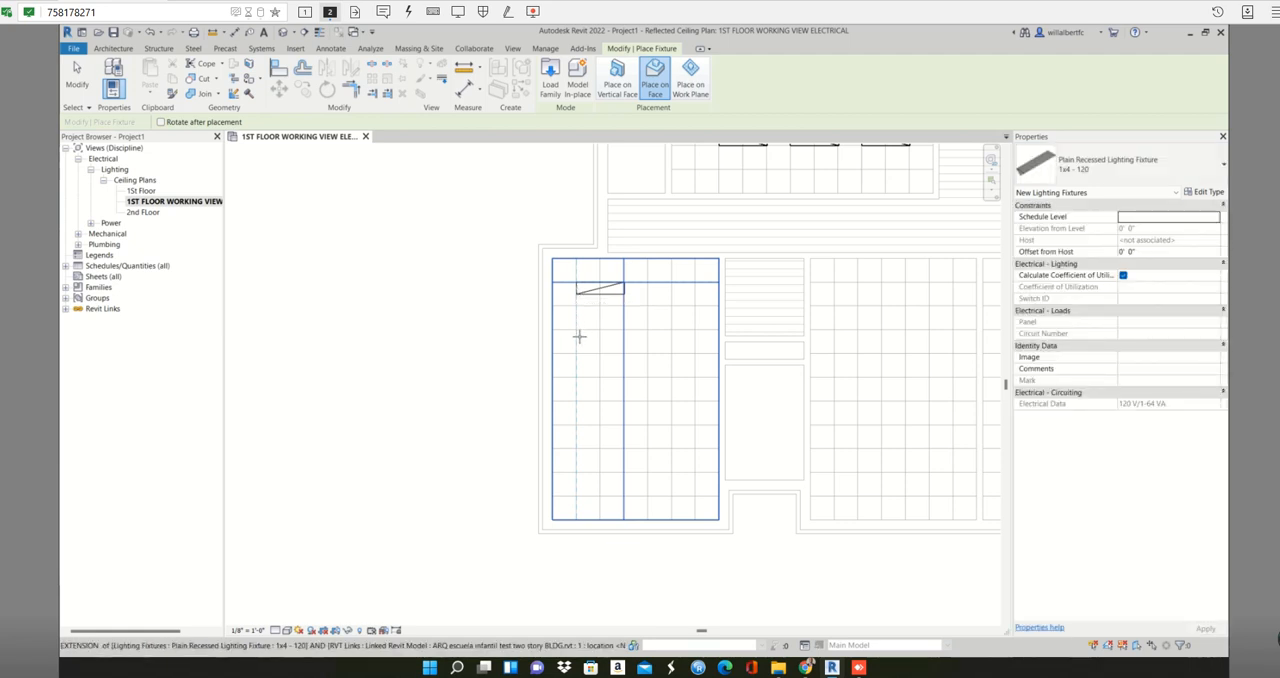
click(590, 335)
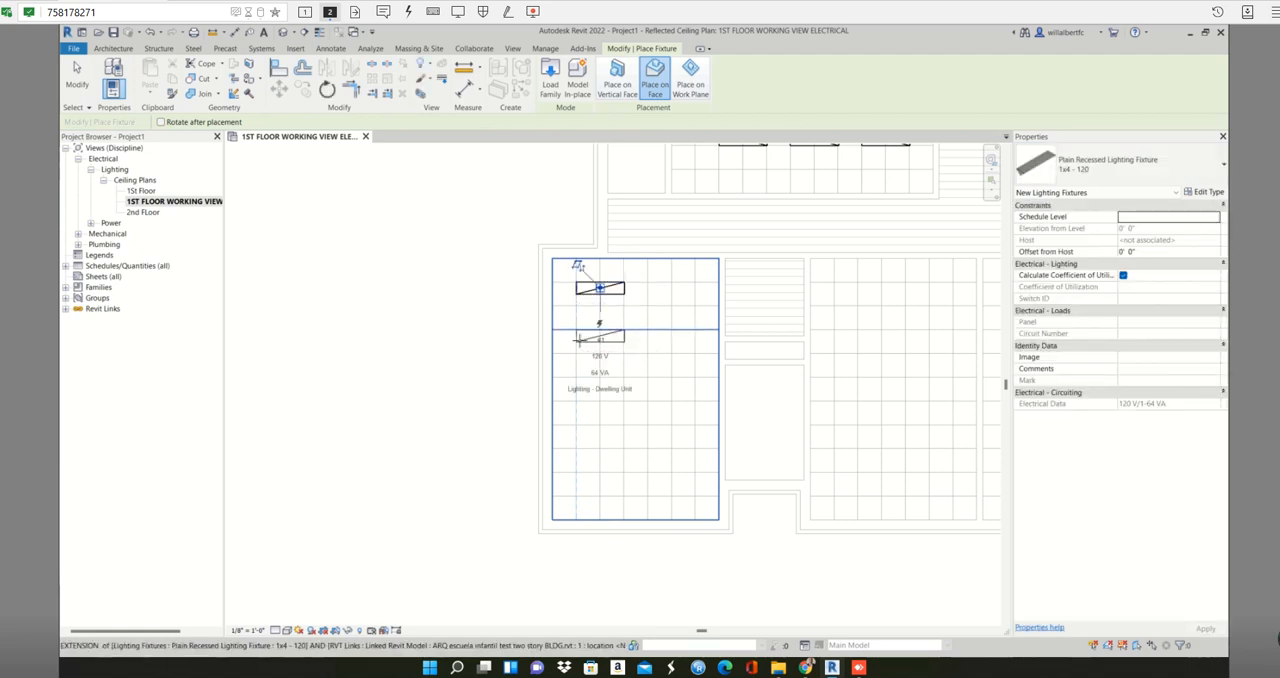
click(578, 265)
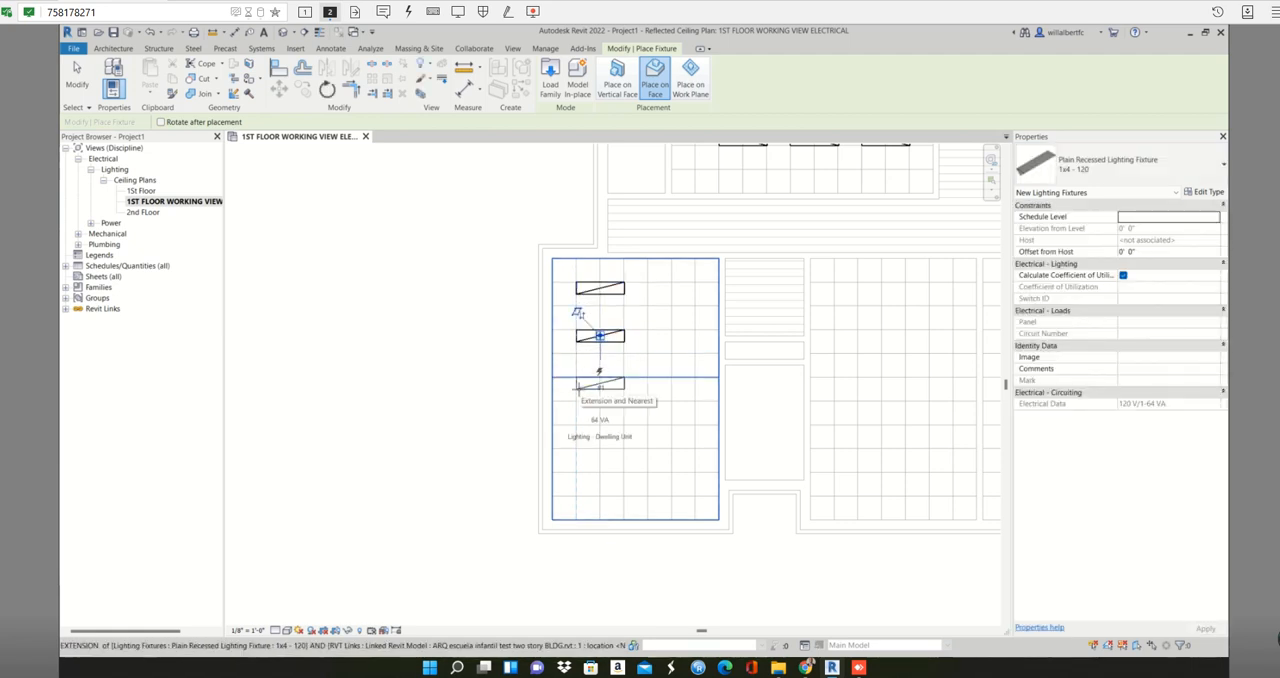
click(578, 388)
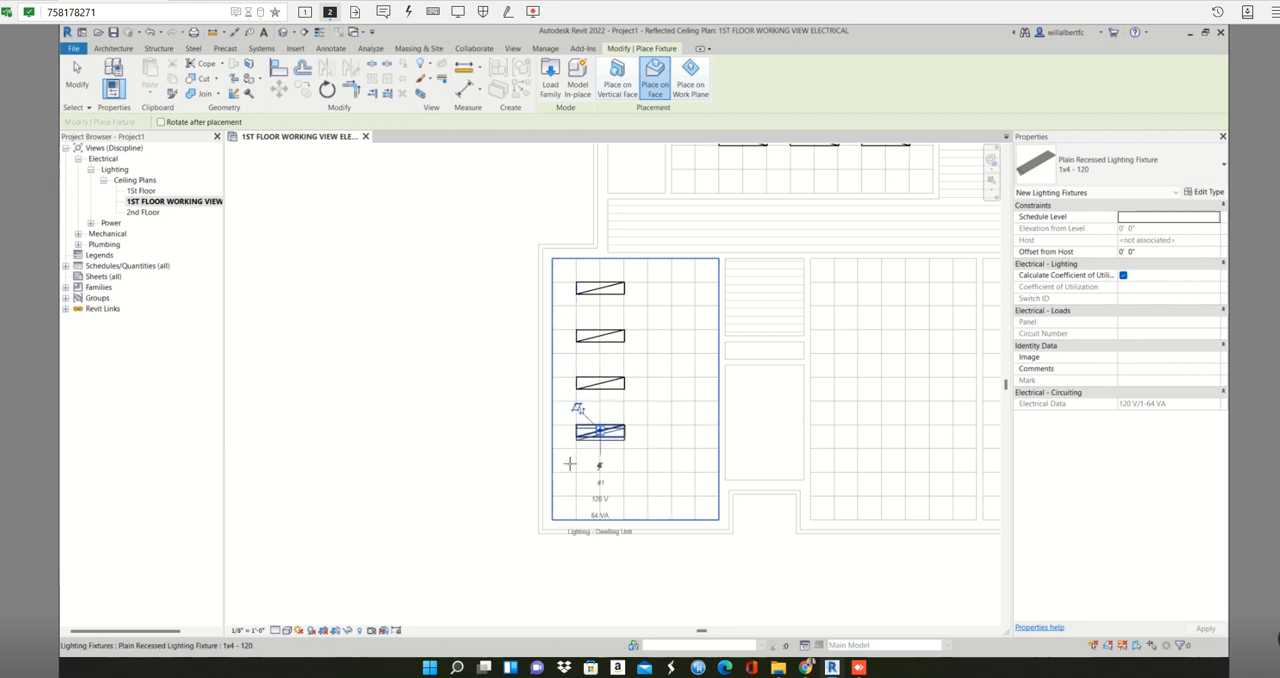
click(578, 408)
scroll(585, 459, down, 1)
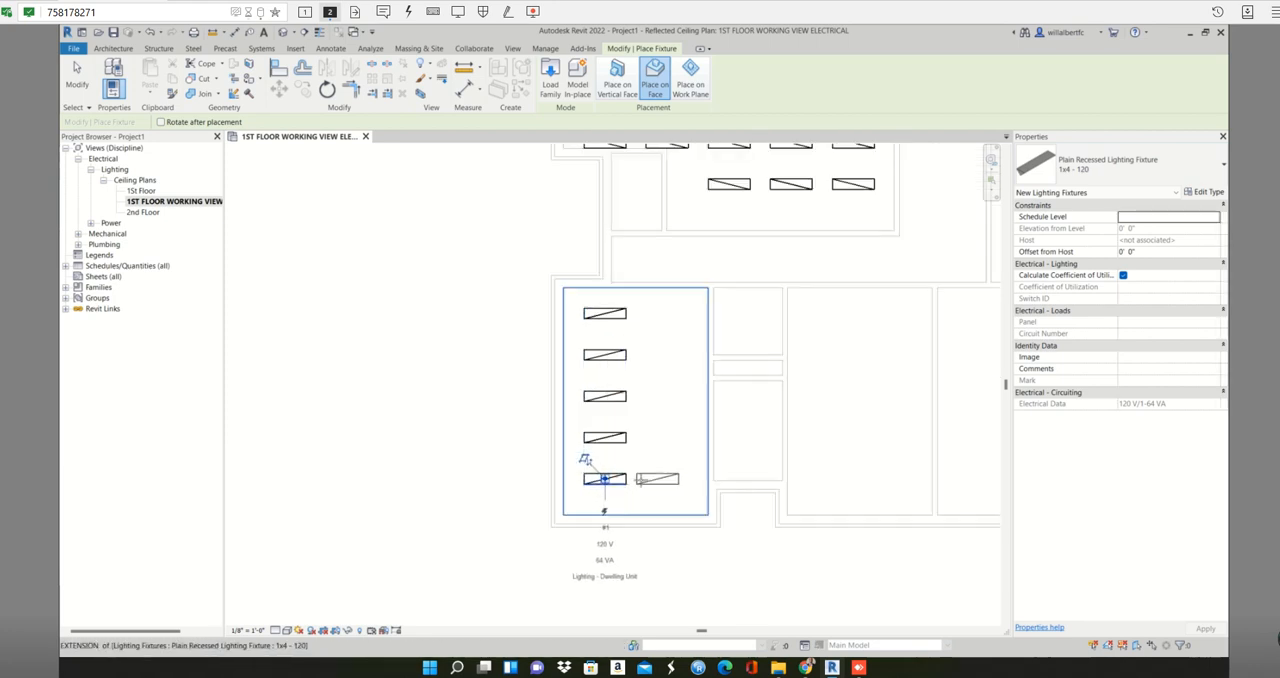
scroll(642, 480, down, 1)
scroll(610, 468, down, 1)
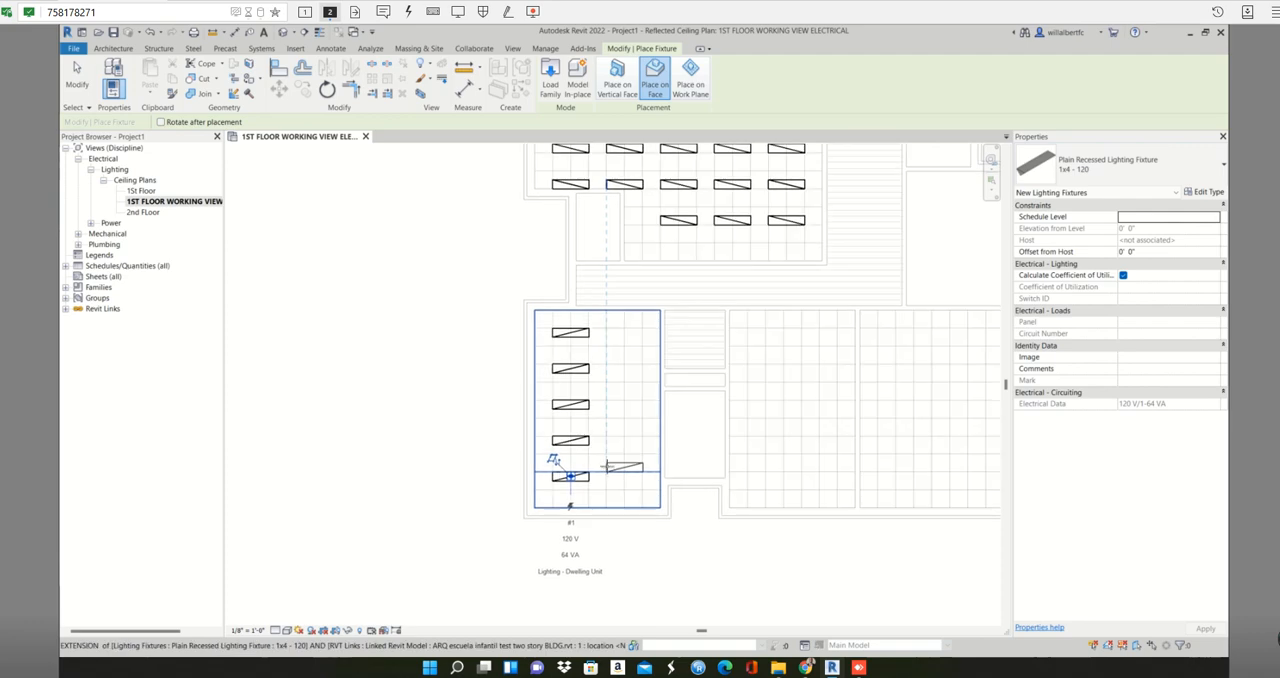
key(Escape)
key(Escape)
- Copy the lower-left room's column of five fixtures three ceiling-grid cells to the right within the same room
drag(540, 320, 608, 486)
drag(594, 440, 595, 430)
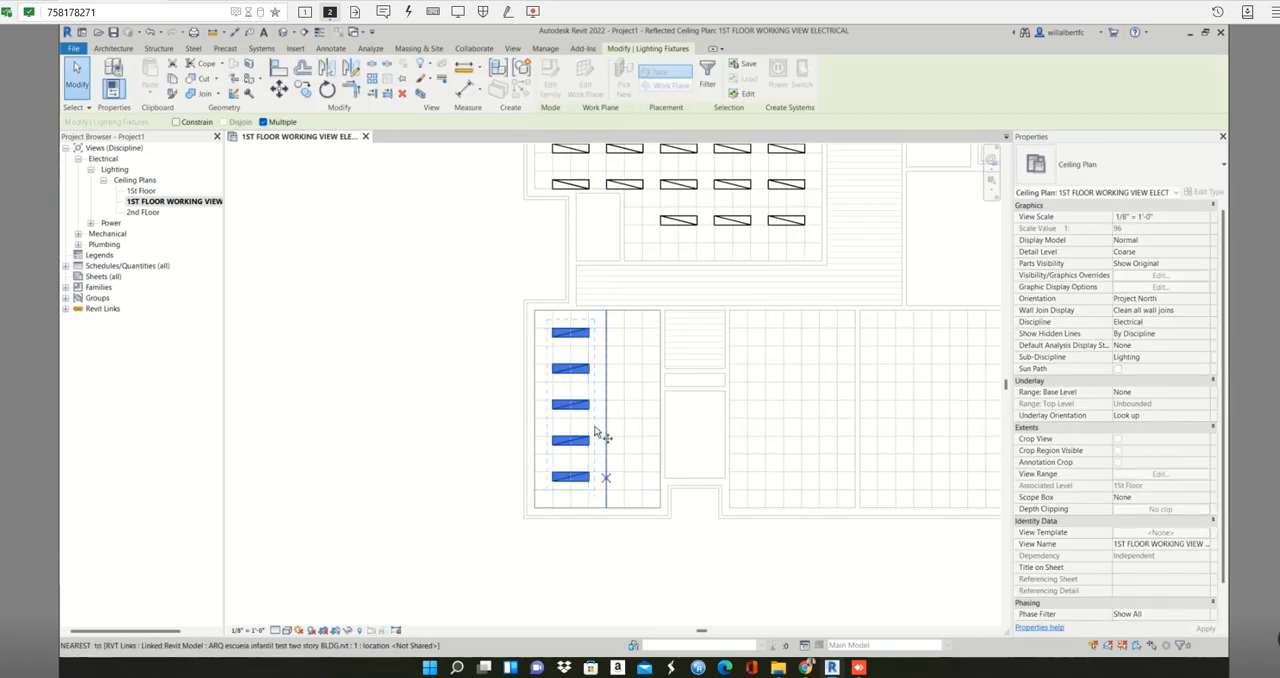
scroll(551, 331, up, 2)
key(m)
key(v)
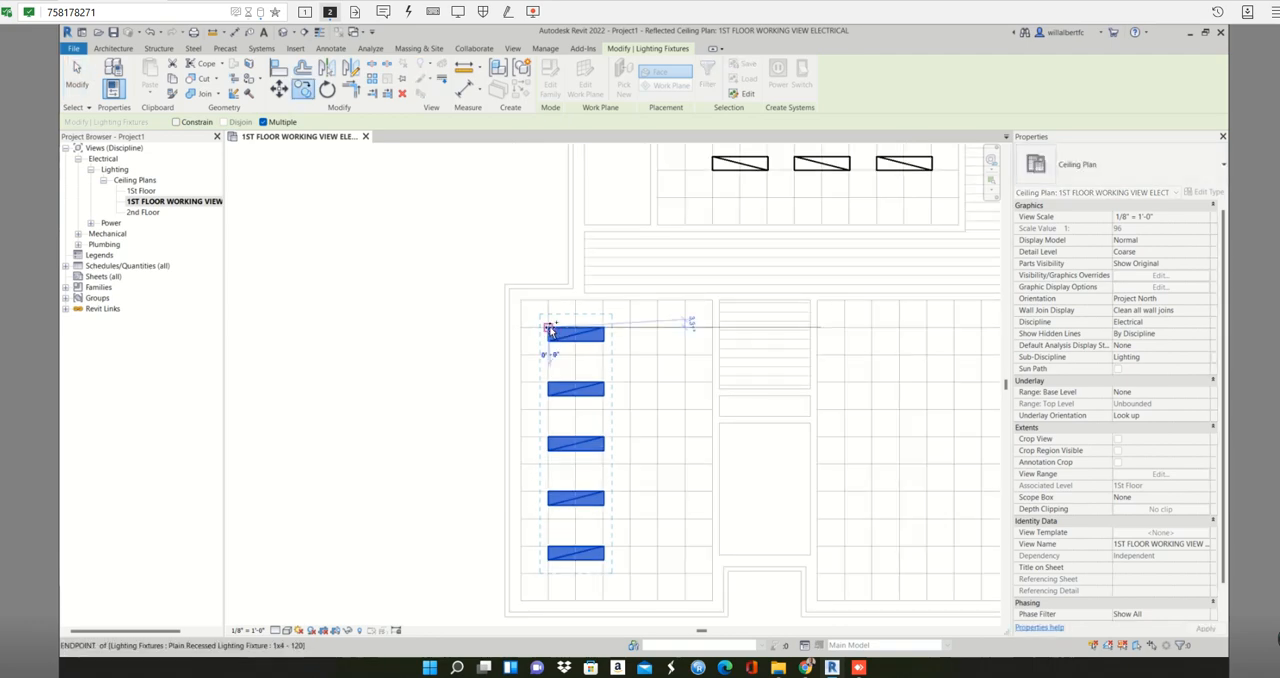
click(631, 330)
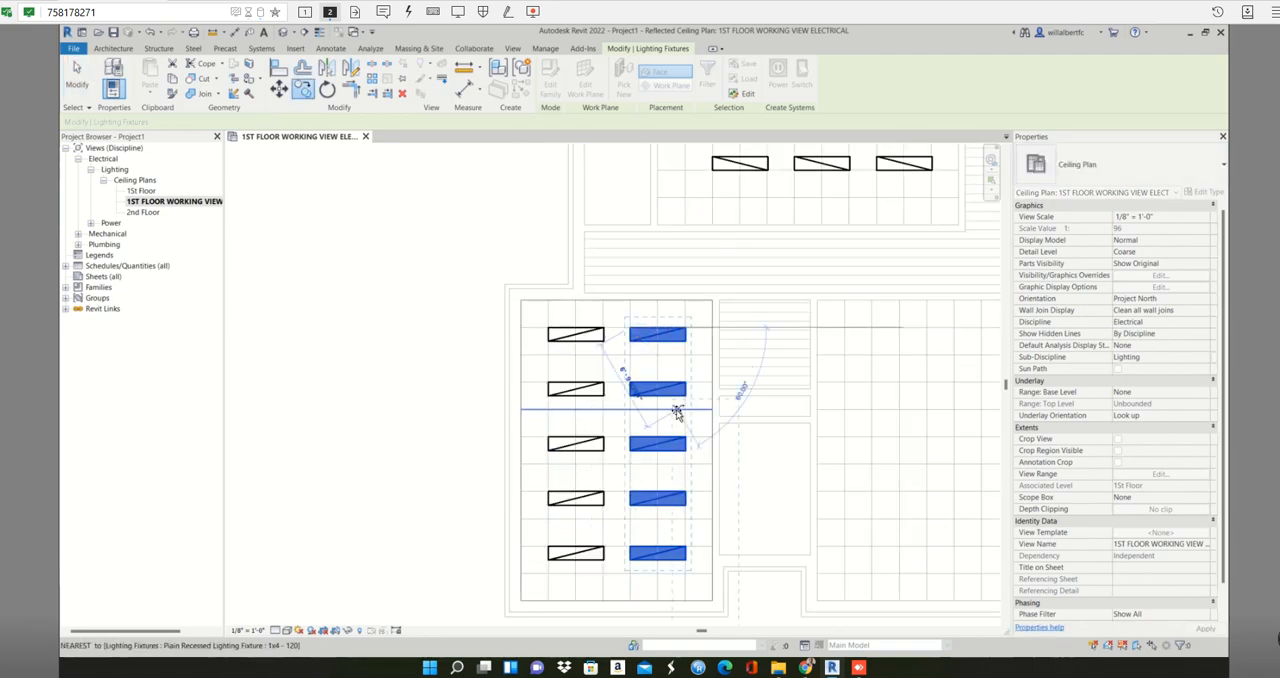
key(Escape)
key(Escape)
drag(624, 316, 698, 578)
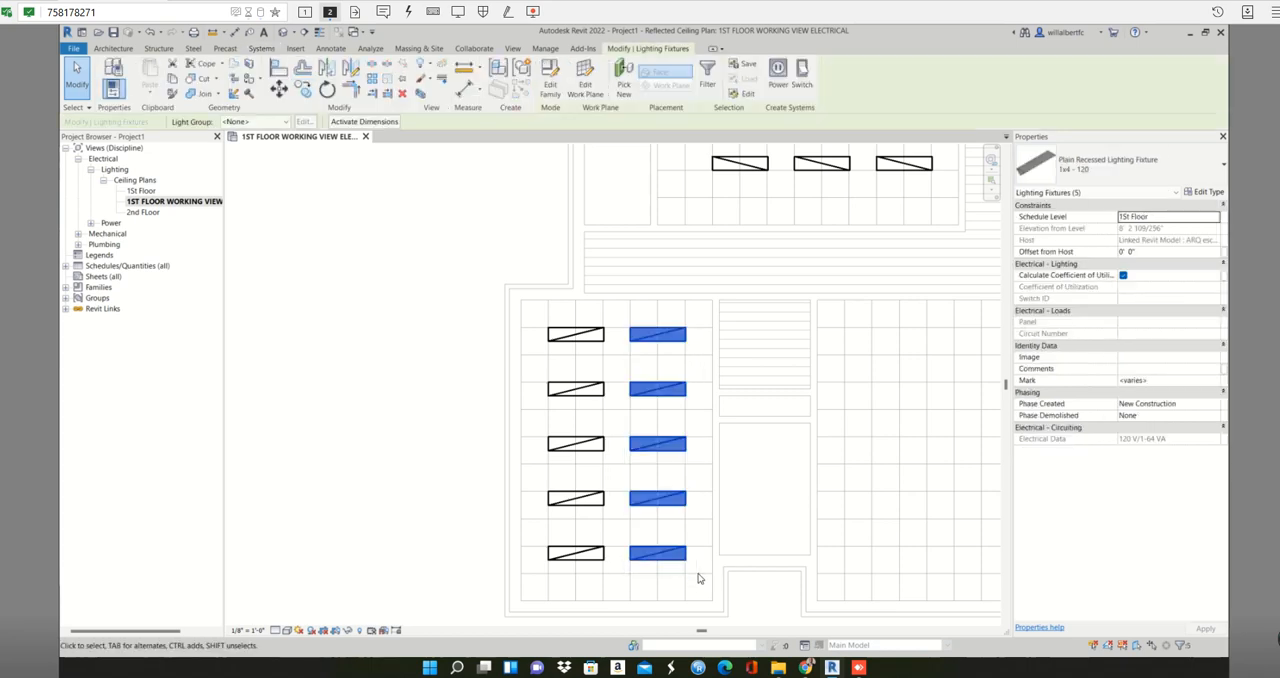
key(Escape)
drag(540, 308, 690, 577)
key(Escape)
- Copy the lower-left room's ten fixtures into the lower middle room, snapping one ceiling-grid cell in from its upper-left corner
scroll(719, 561, down, 2)
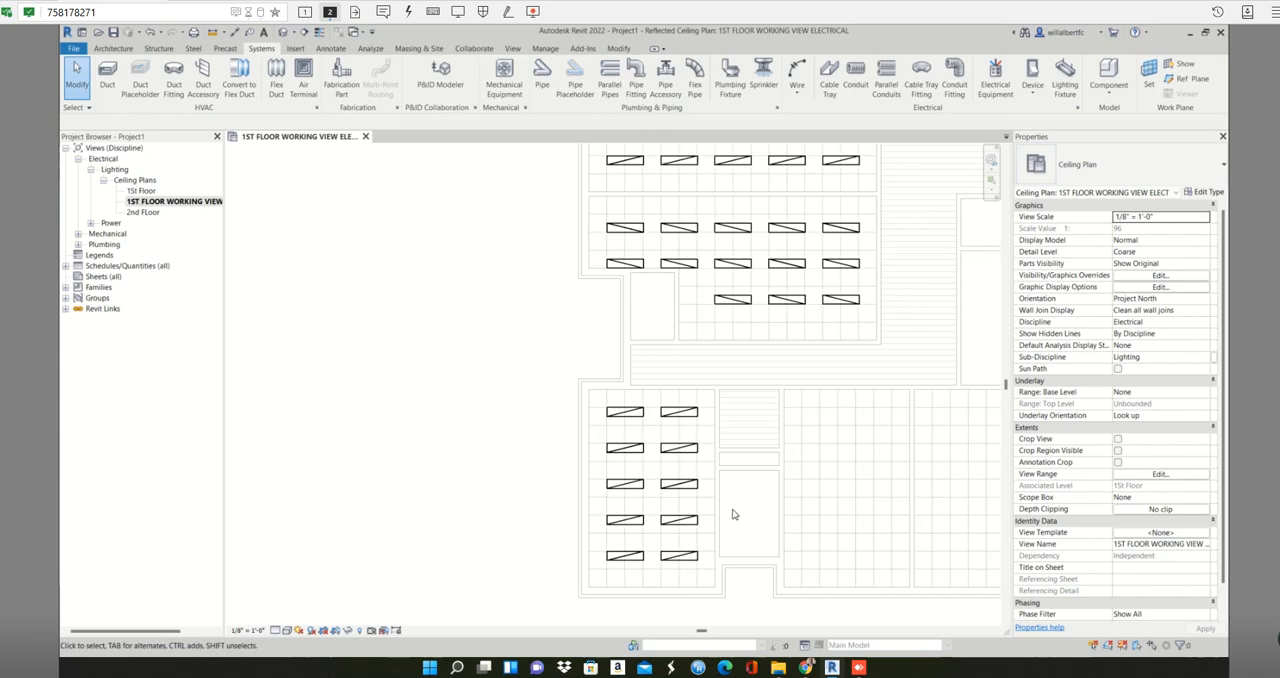
middle_drag(728, 507, 637, 473)
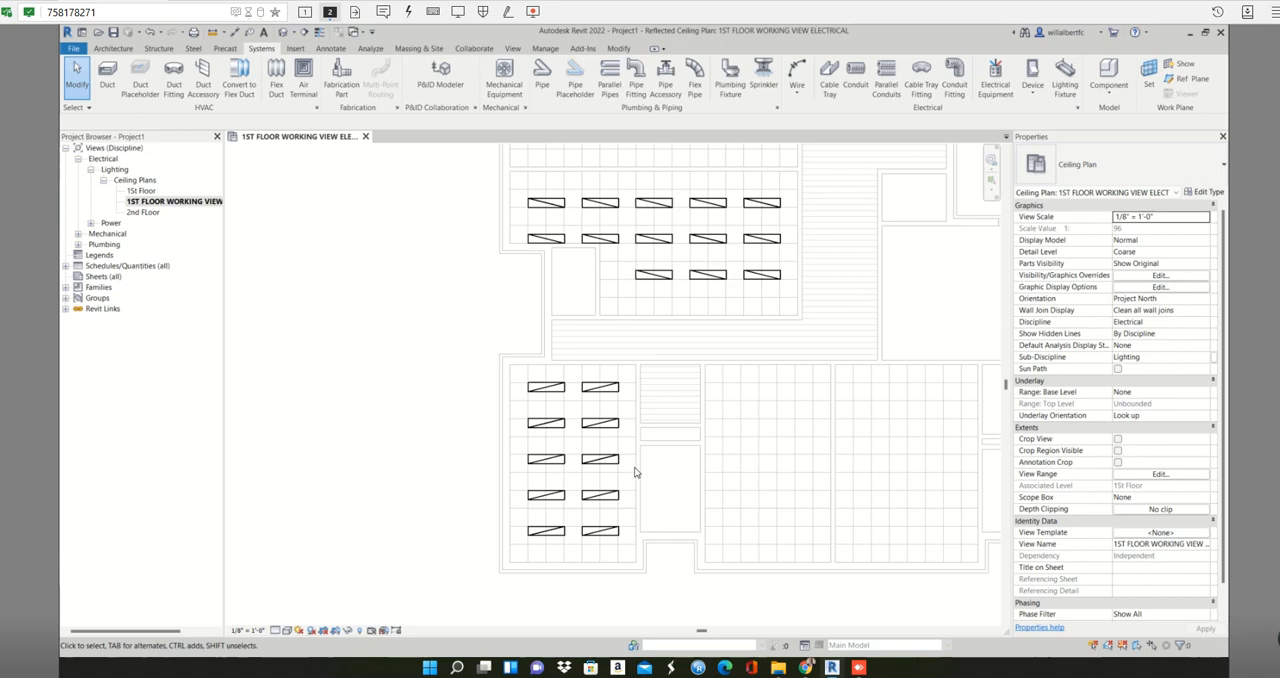
drag(533, 389, 623, 549)
key(c)
scroll(528, 385, up, 2)
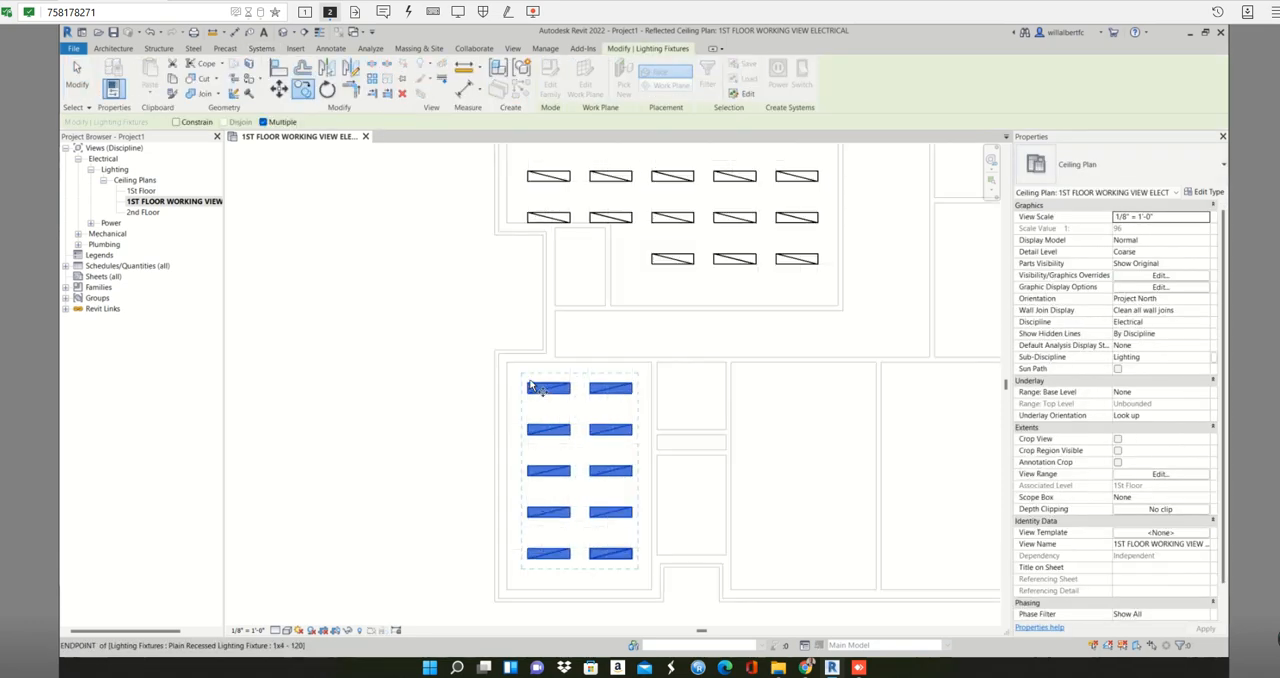
click(529, 387)
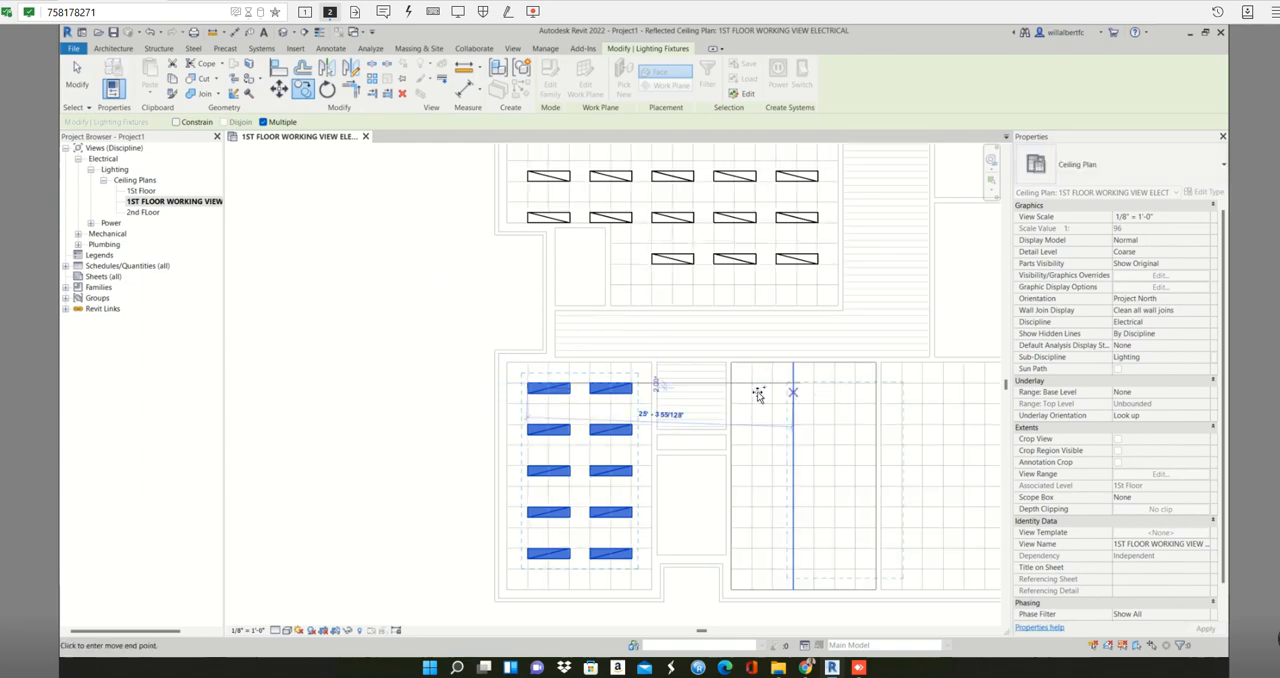
scroll(750, 389, up, 3)
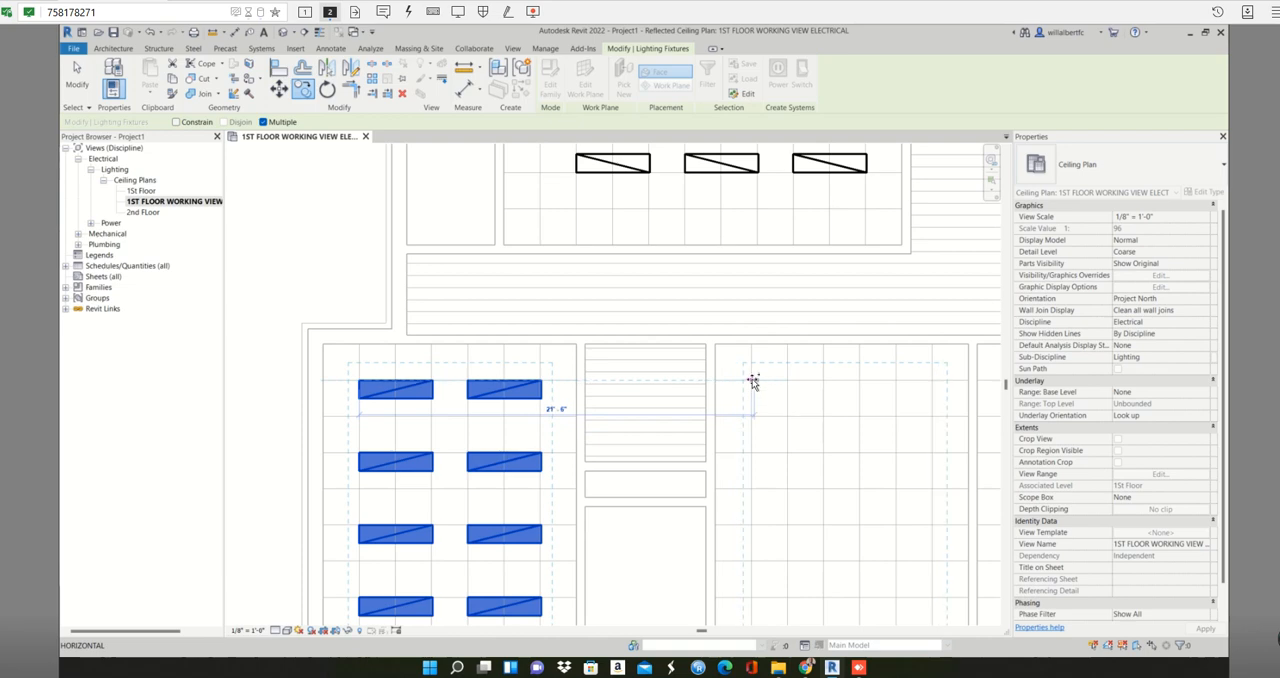
click(756, 389)
scroll(756, 390, down, 3)
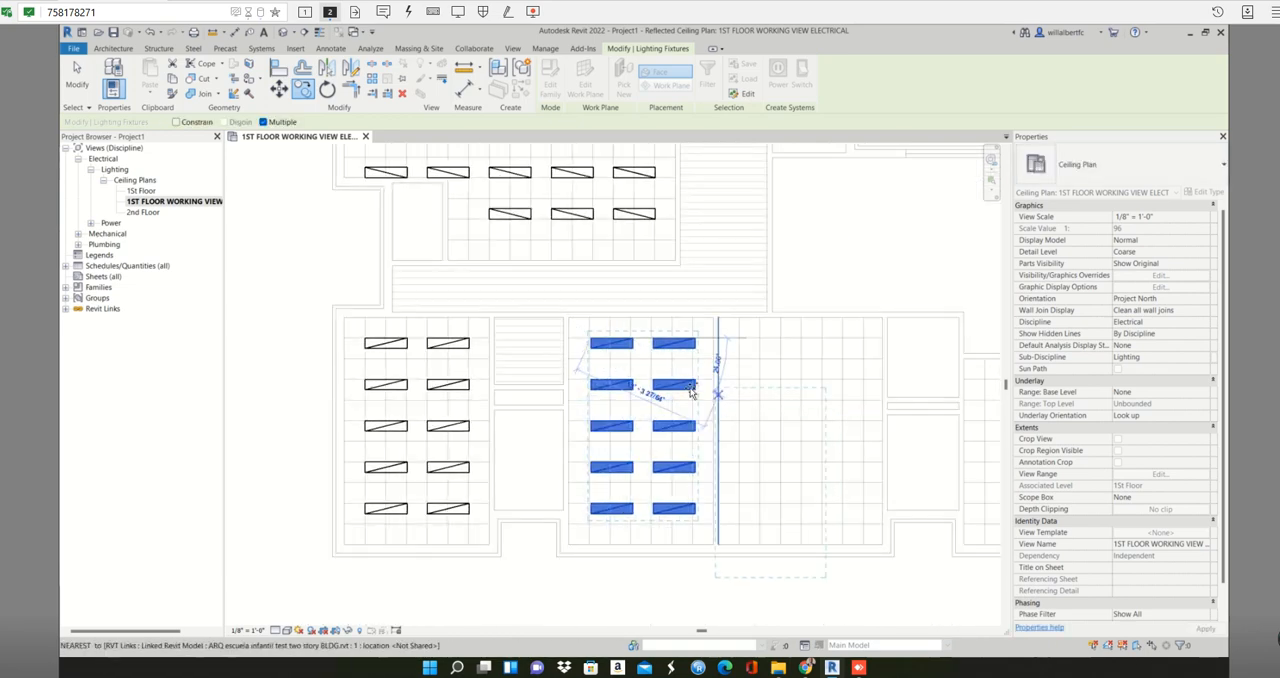
key(Escape)
key(Escape)
drag(582, 324, 698, 536)
key(Escape)
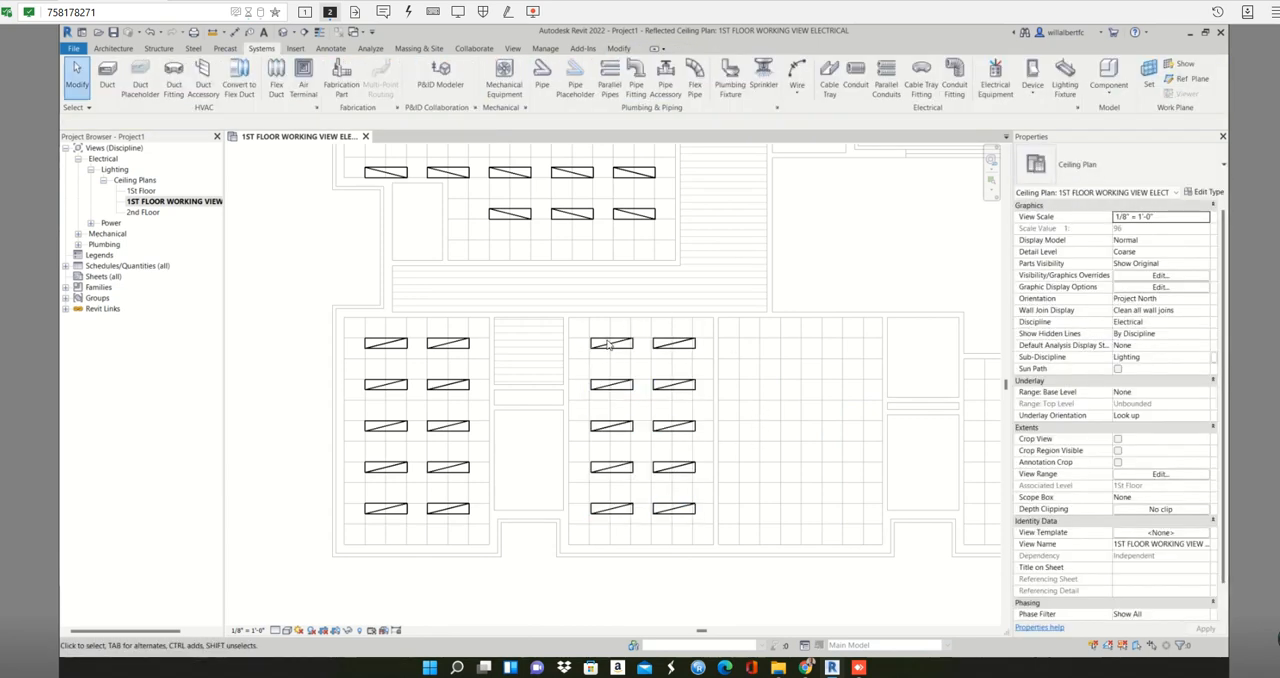
- Mirror a copy of the lower middle room's ten fixtures into the adjoining room about the wall between the two rooms
drag(583, 330, 703, 543)
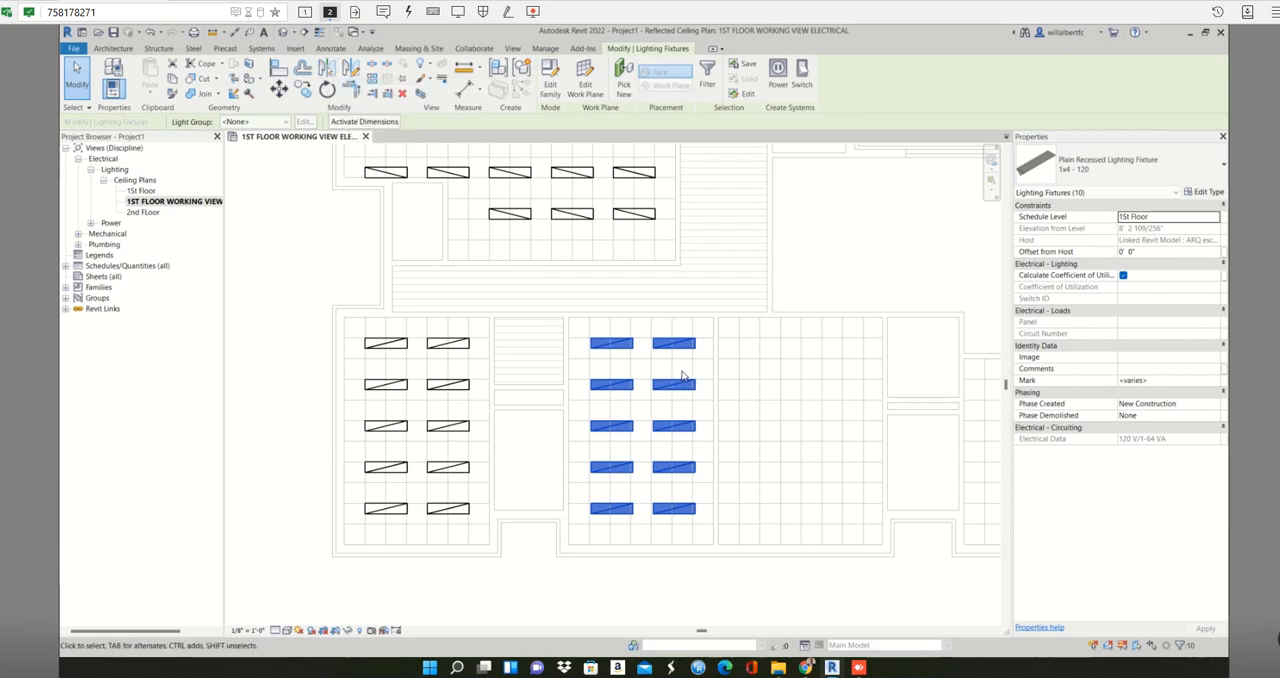
click(327, 68)
scroll(712, 366, up, 3)
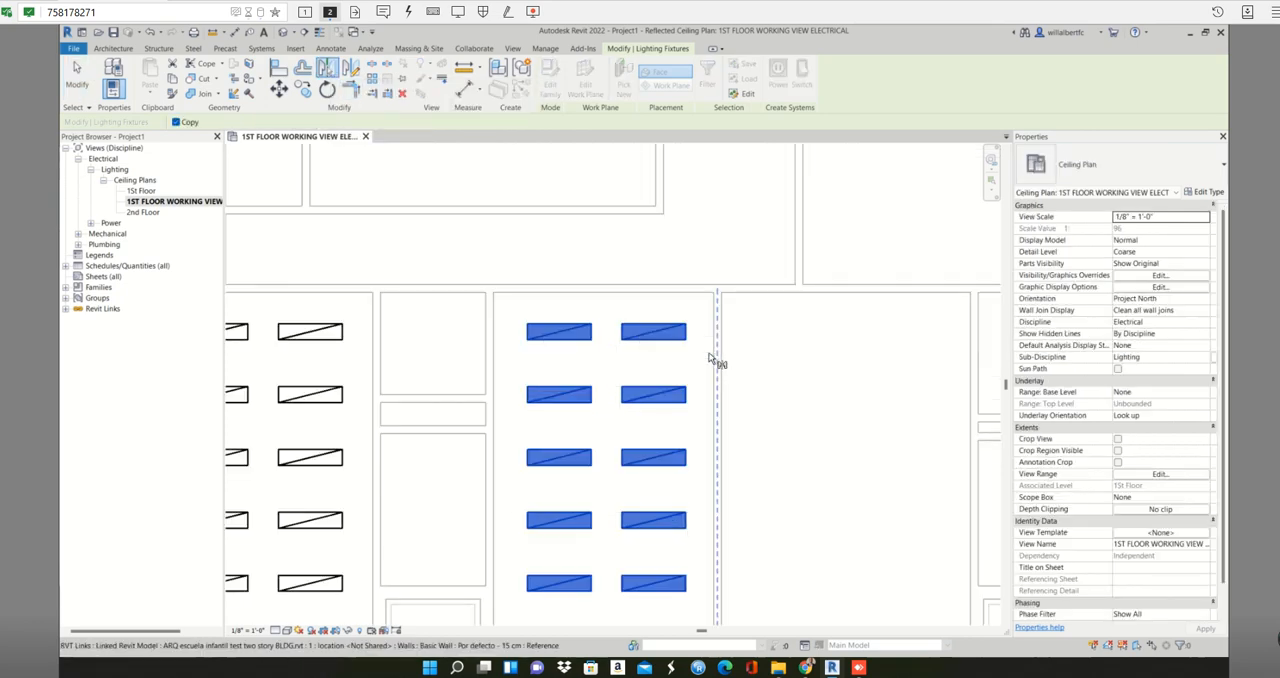
click(716, 356)
scroll(724, 349, down, 3)
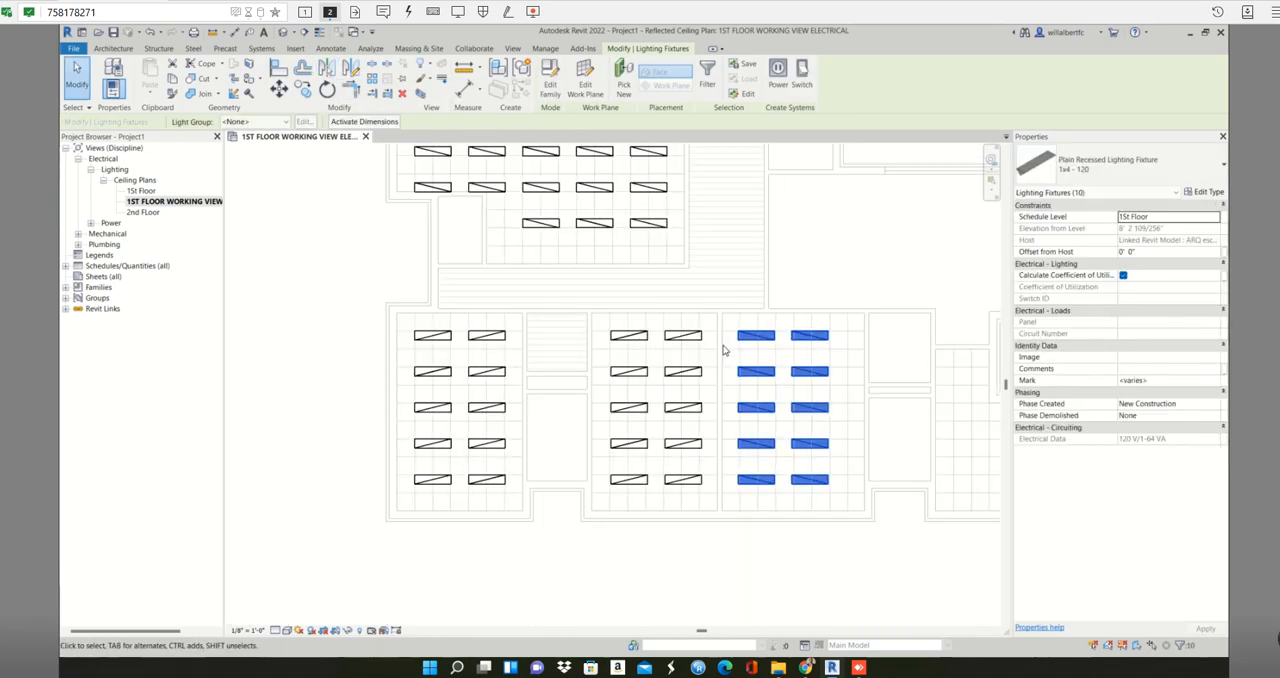
scroll(731, 367, down, 2)
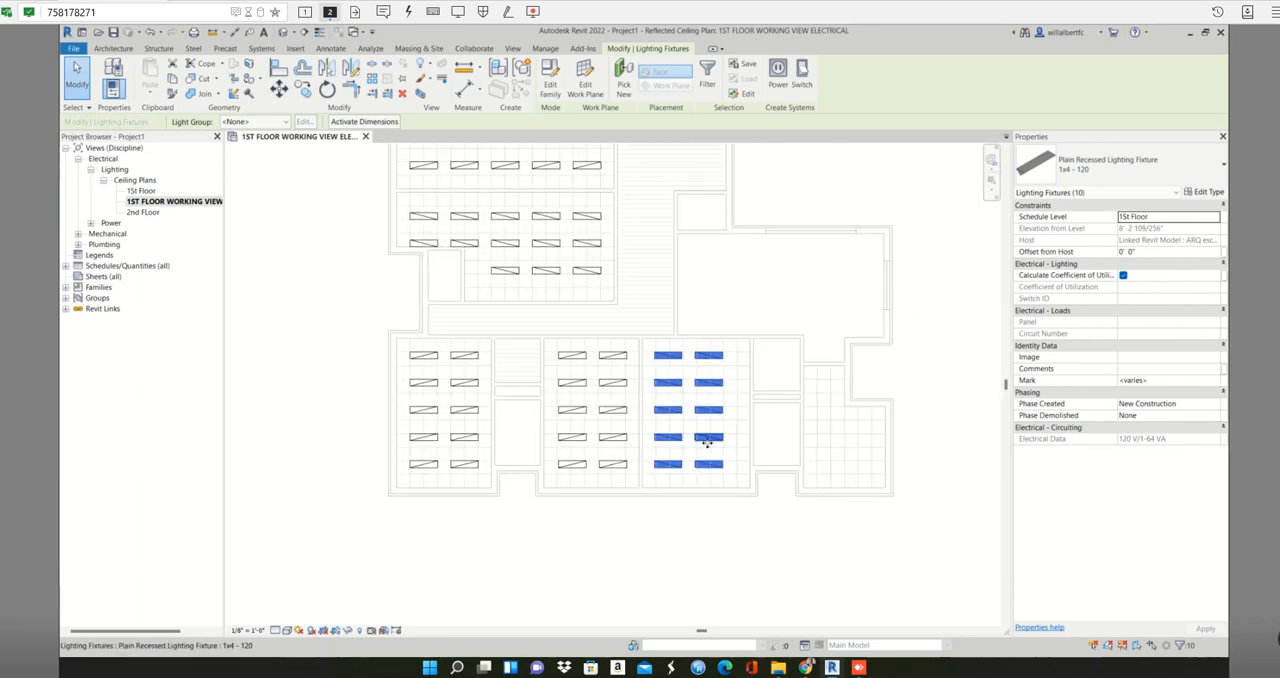
key(Escape)
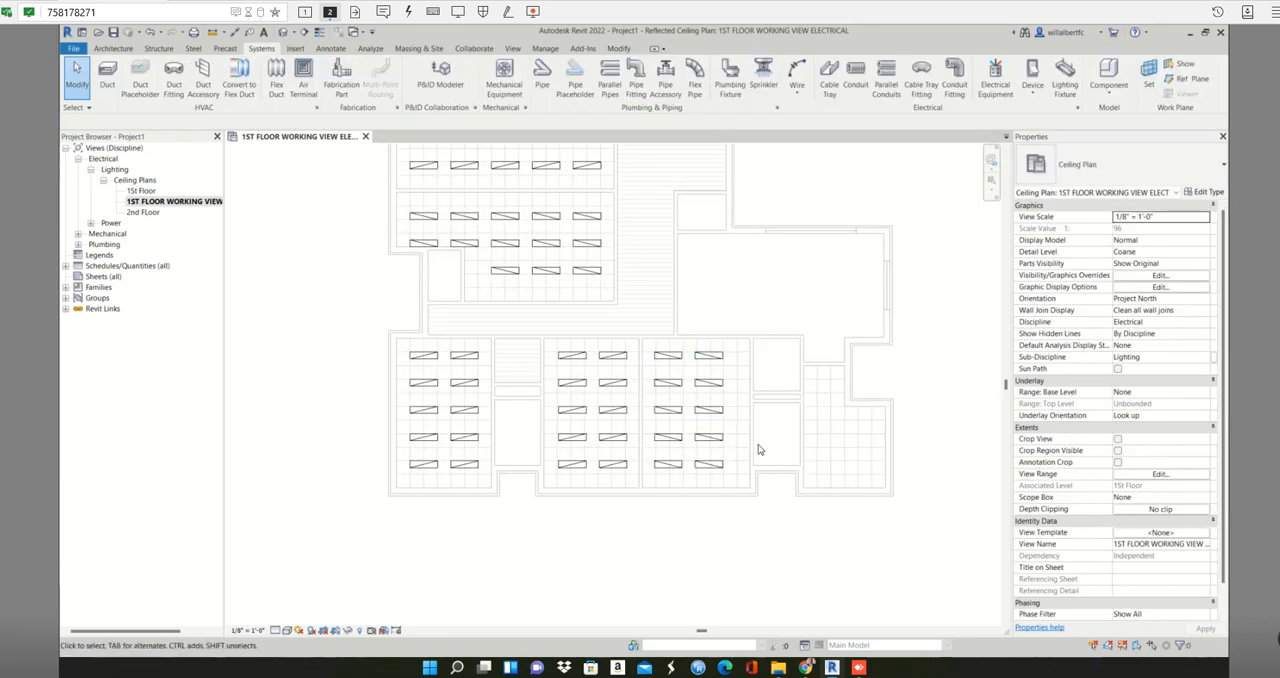
- Copy the lower four fixtures of the mirrored room's right column into the L-shaped lower-right room, one grid cell in from its left wall
scroll(758, 450, up, 3)
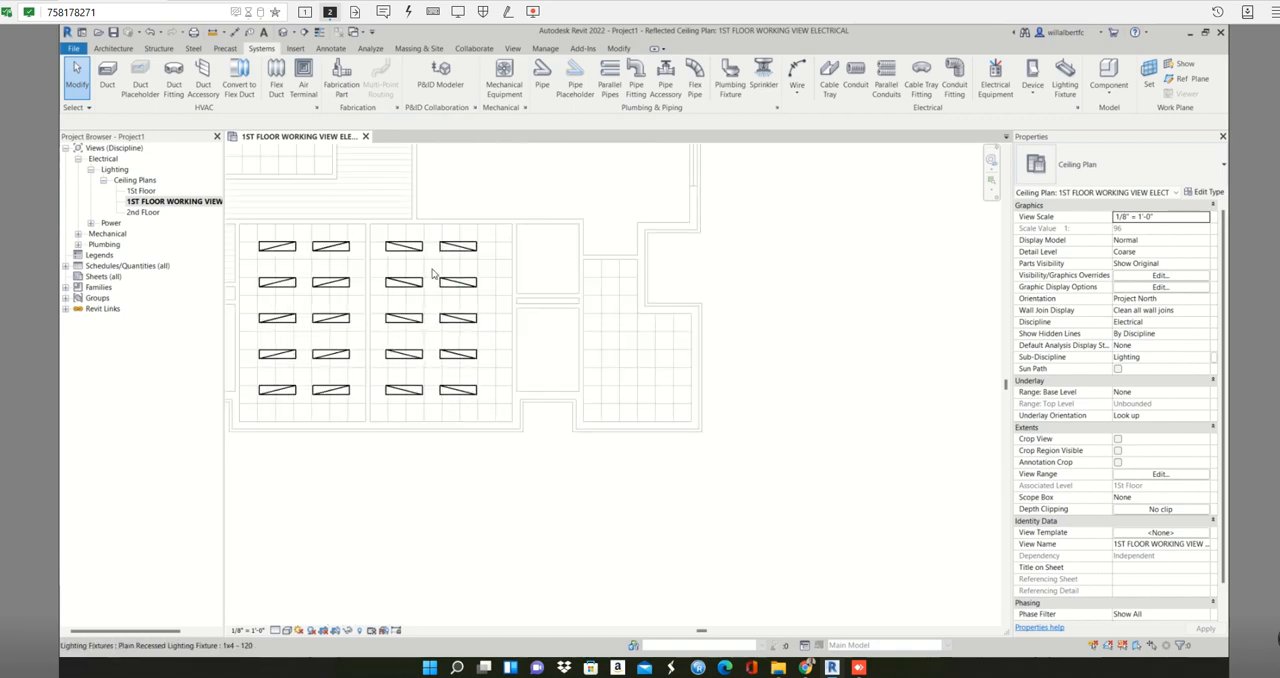
drag(428, 263, 478, 416)
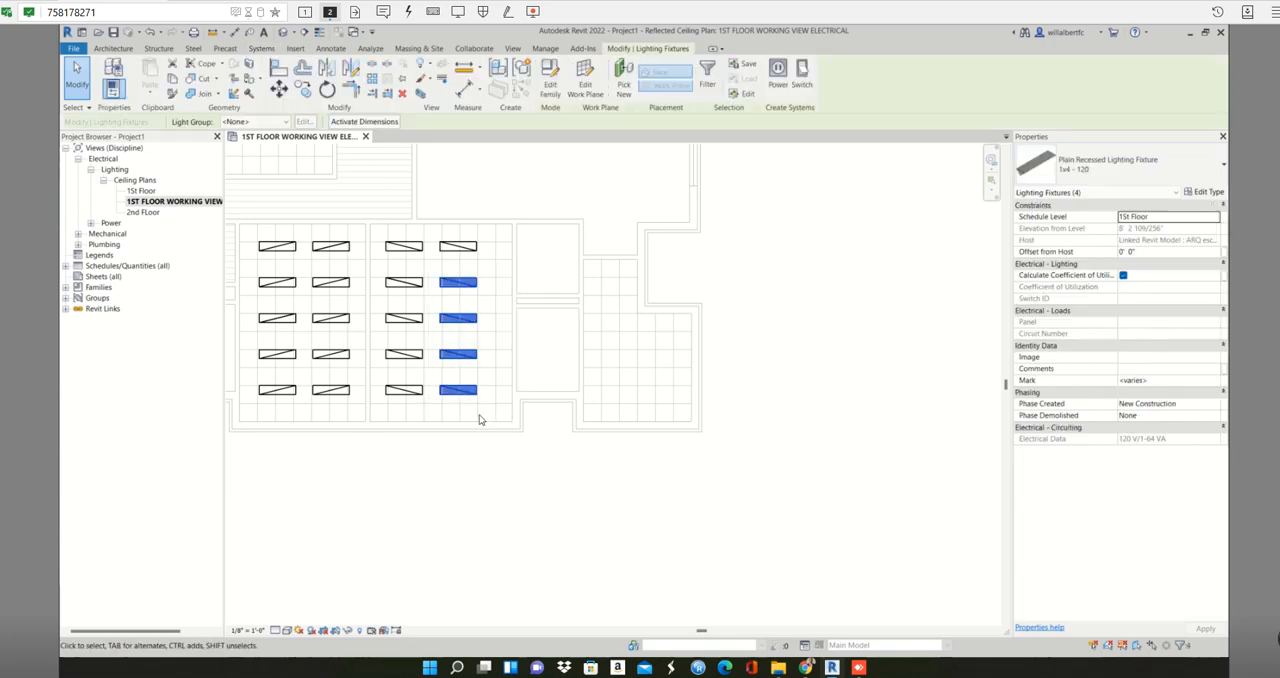
key(m)
key(v)
click(441, 281)
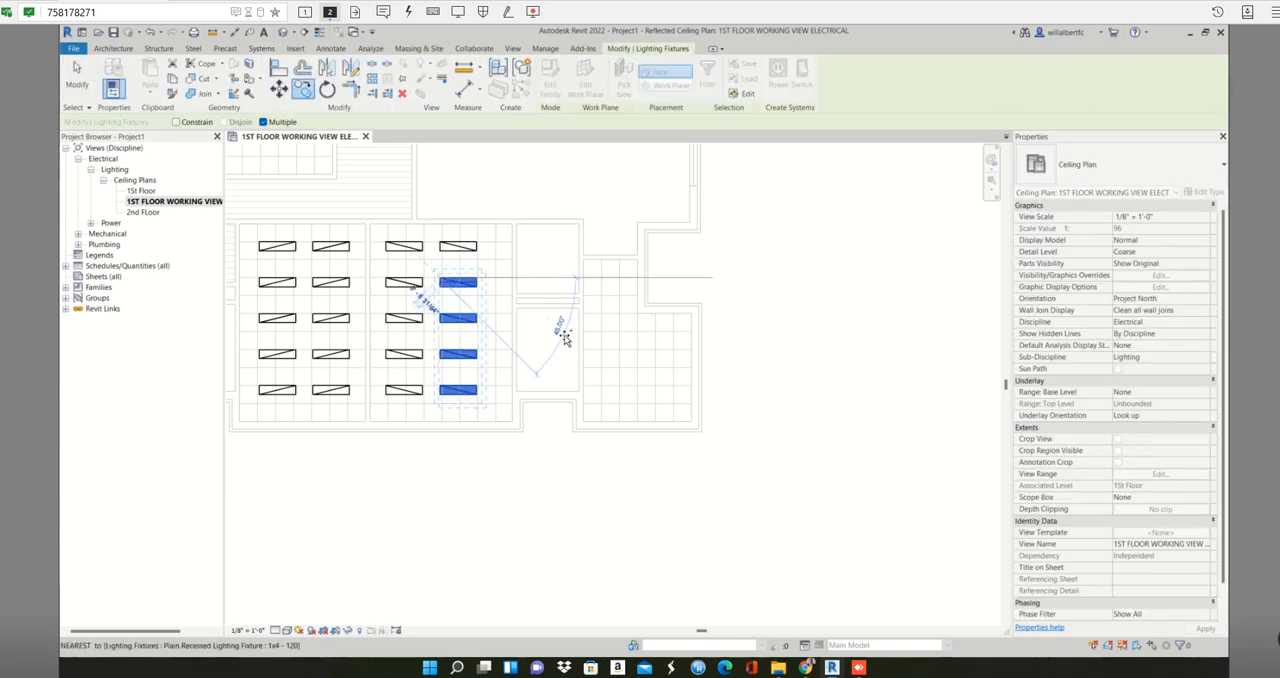
scroll(602, 300, up, 2)
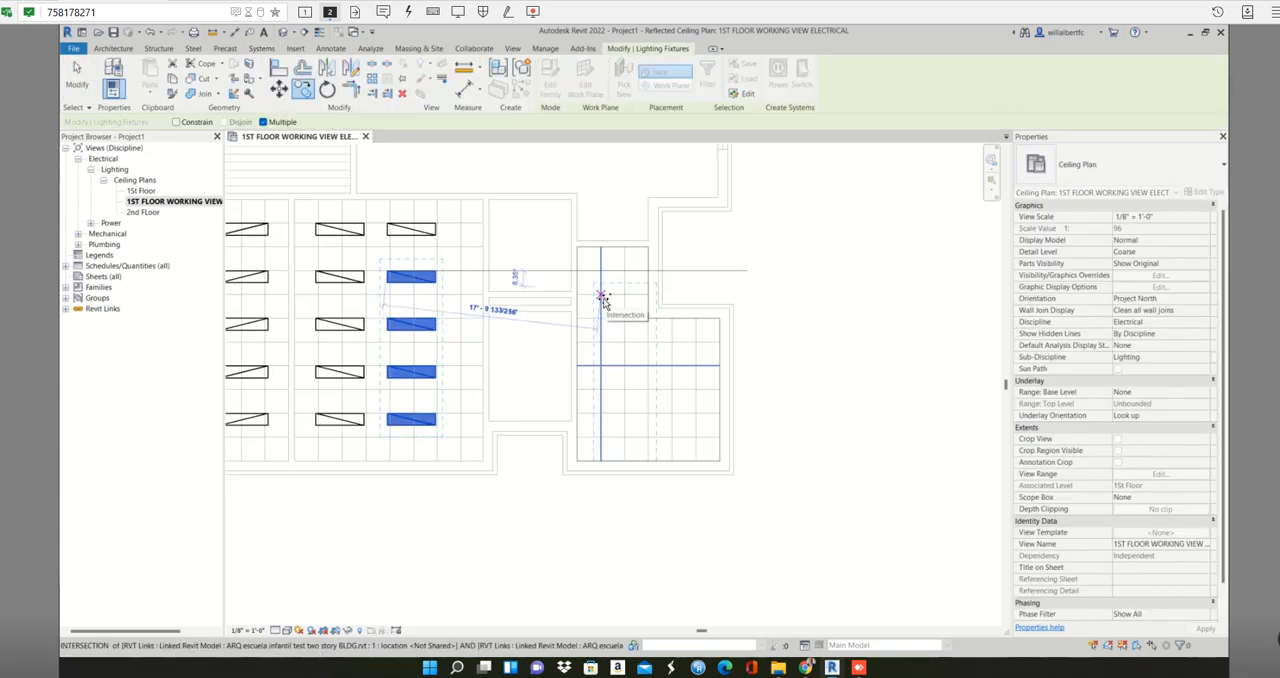
click(602, 297)
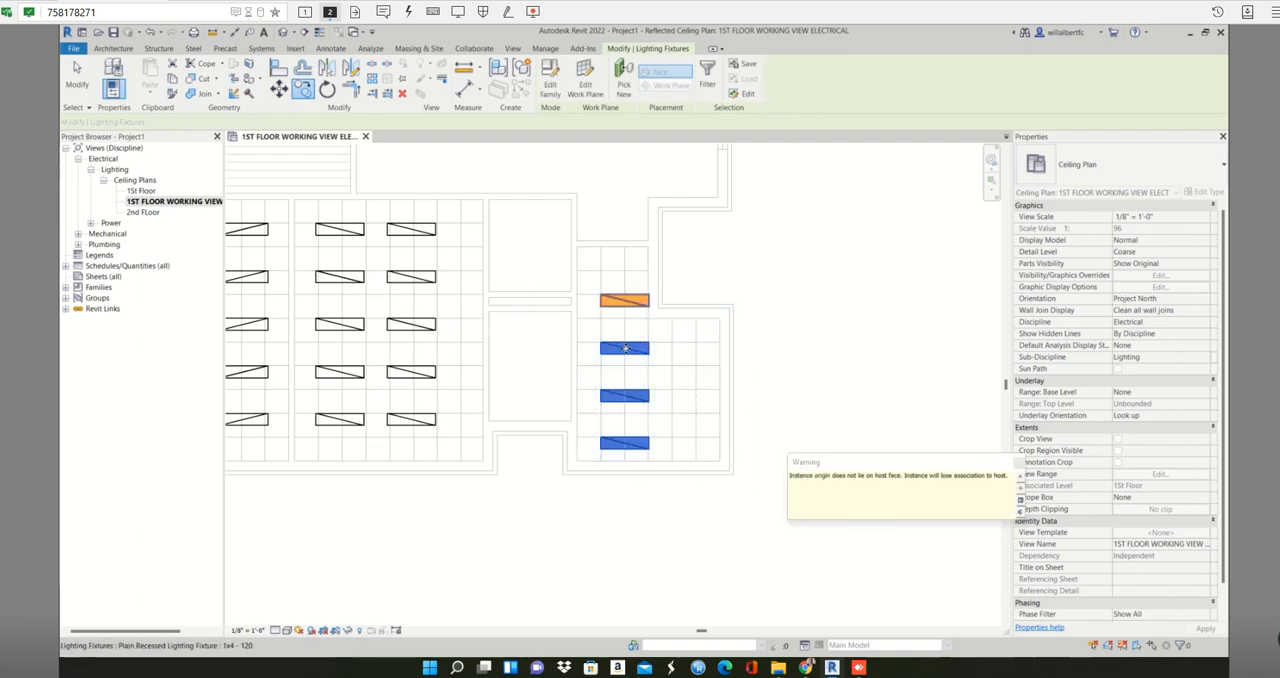
key(Escape)
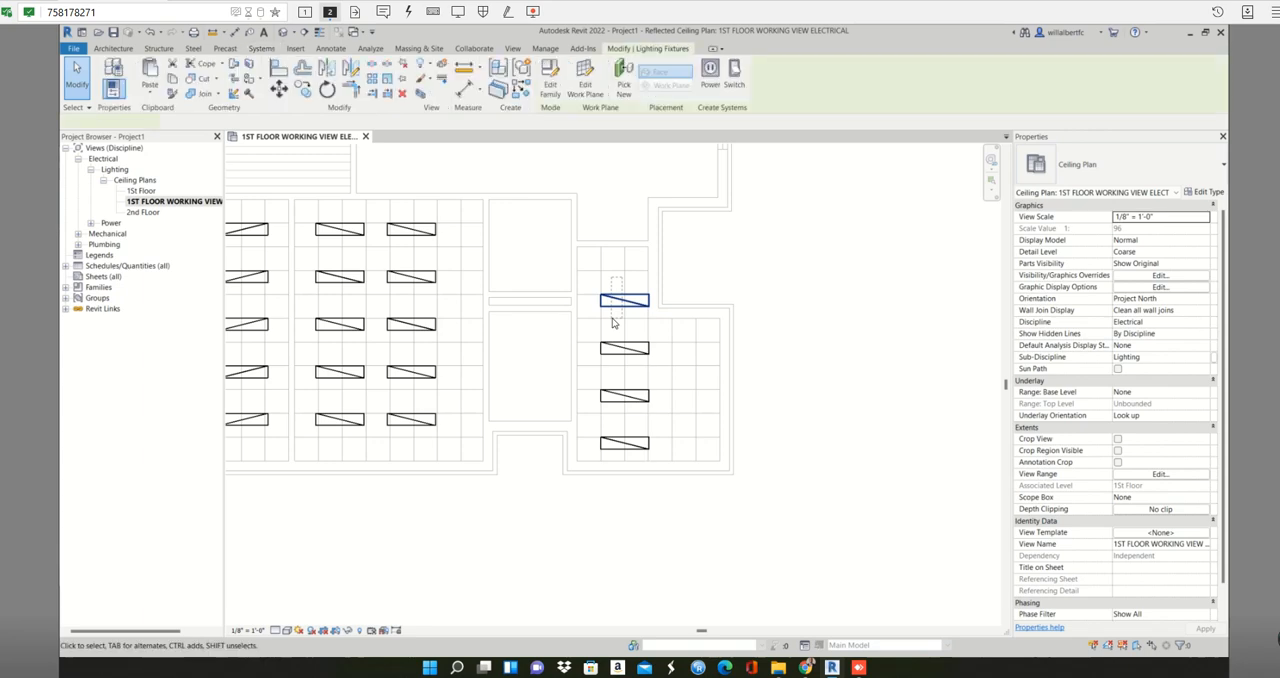
- Delete the uppermost copied fixture in the L-shaped lower-right room
click(612, 318)
drag(656, 322, 598, 442)
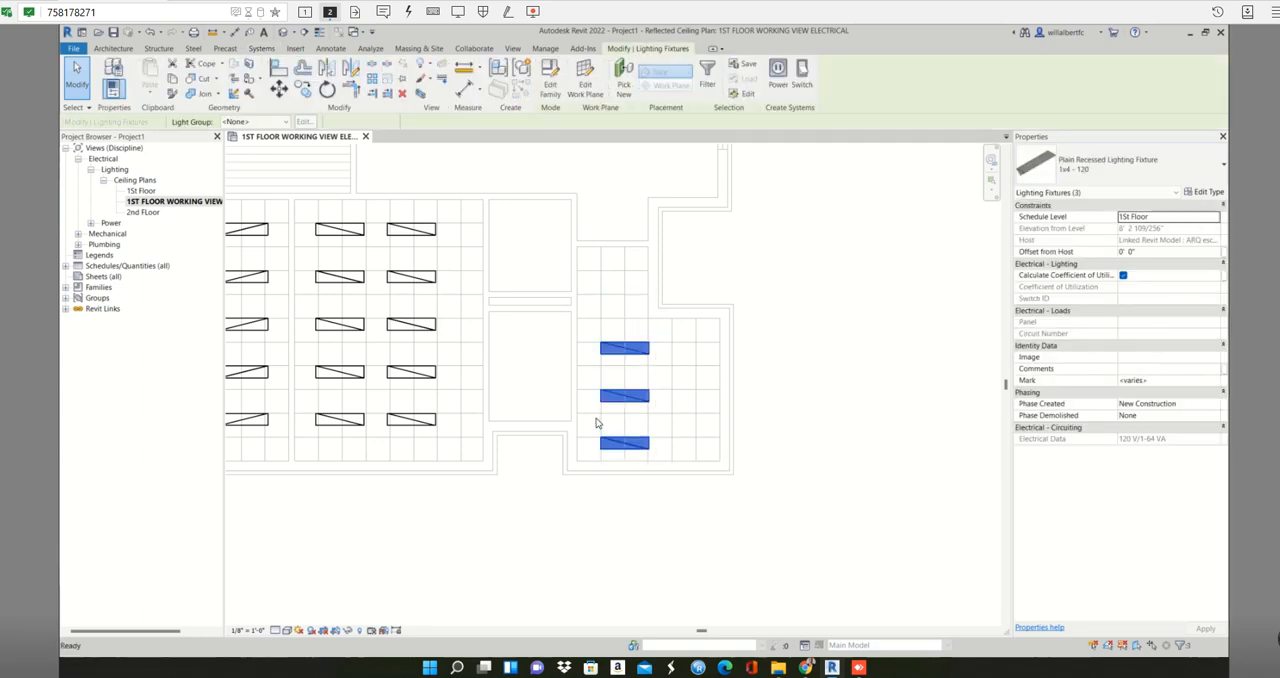
key(Escape)
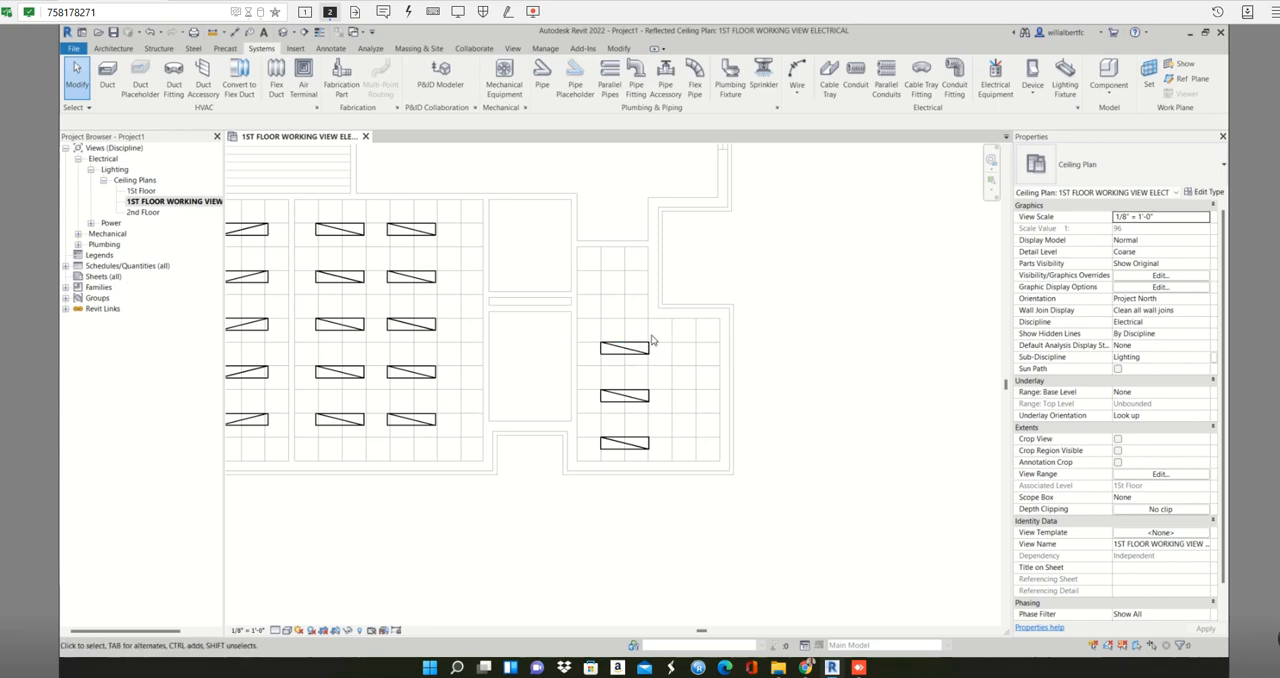
drag(651, 341, 604, 456)
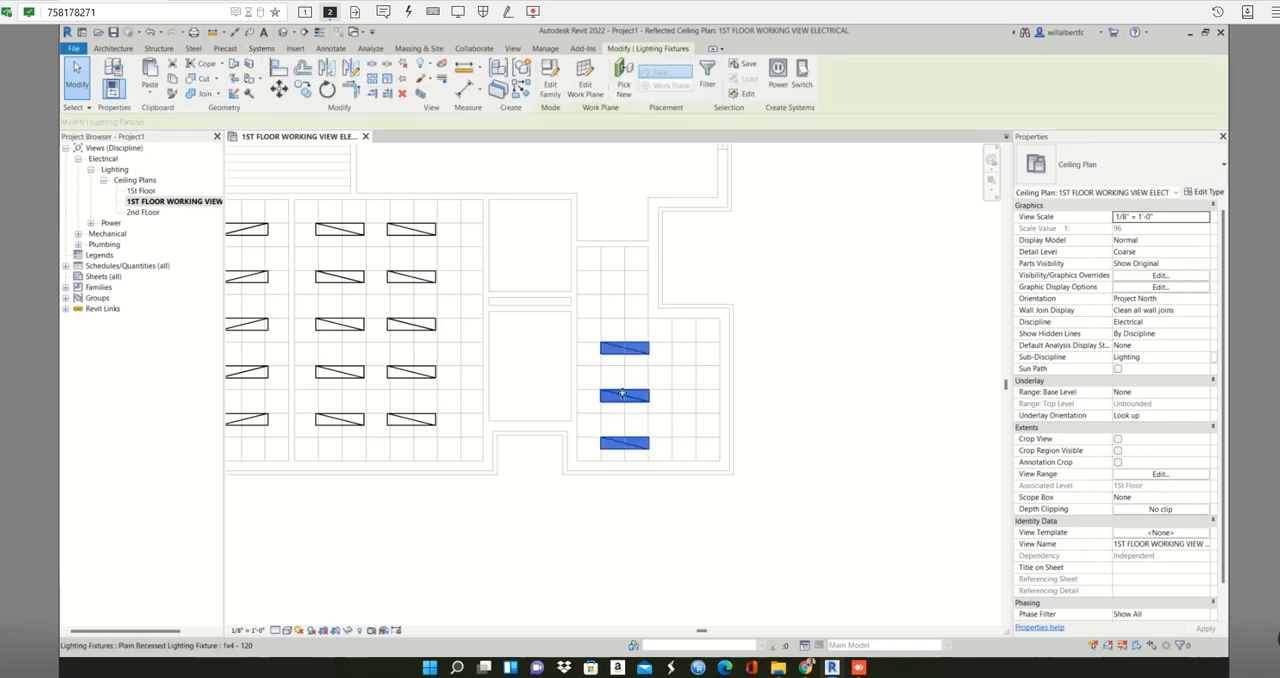
key(m)
key(a)
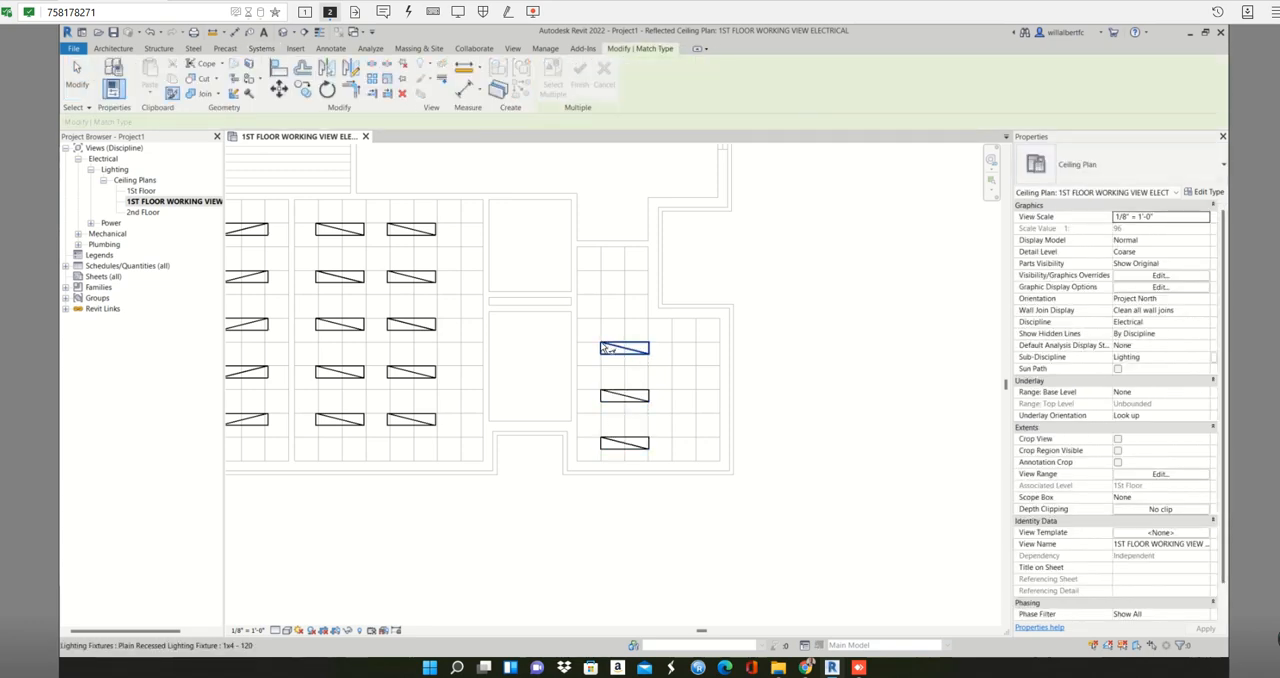
key(Escape)
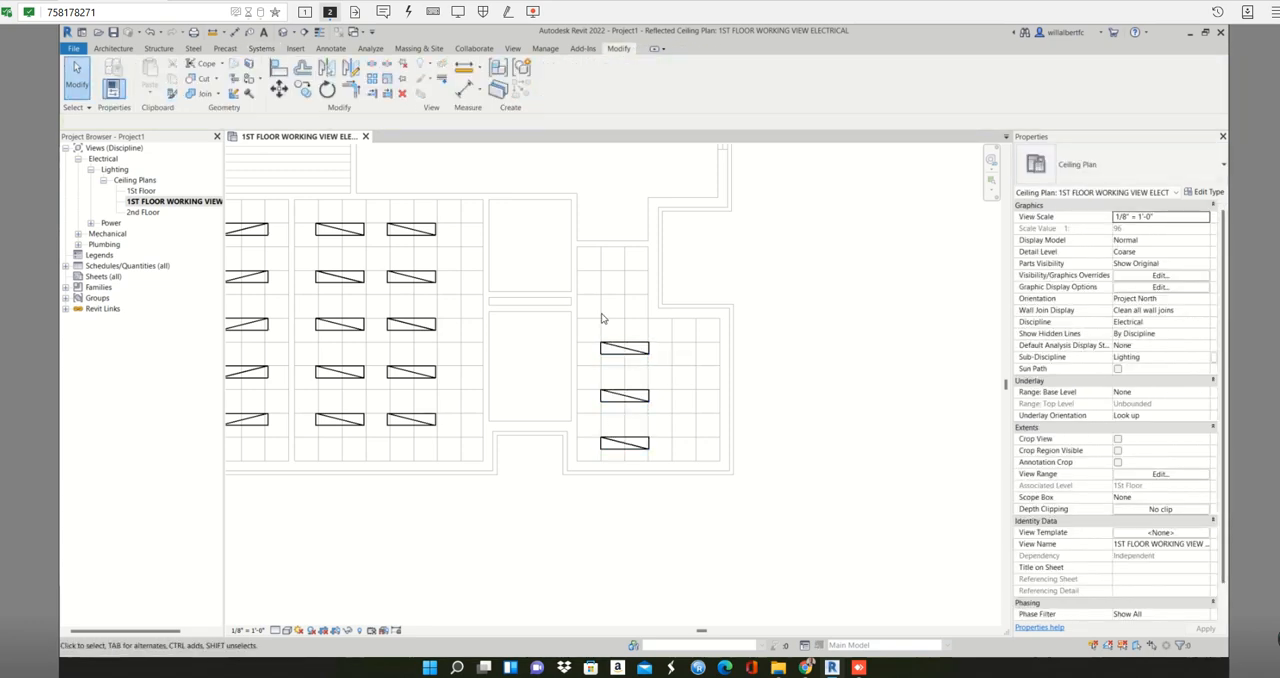
- Move the three fixtures in the L-shaped lower-right room one ceiling-grid cell left, against its left wall
drag(650, 314, 594, 449)
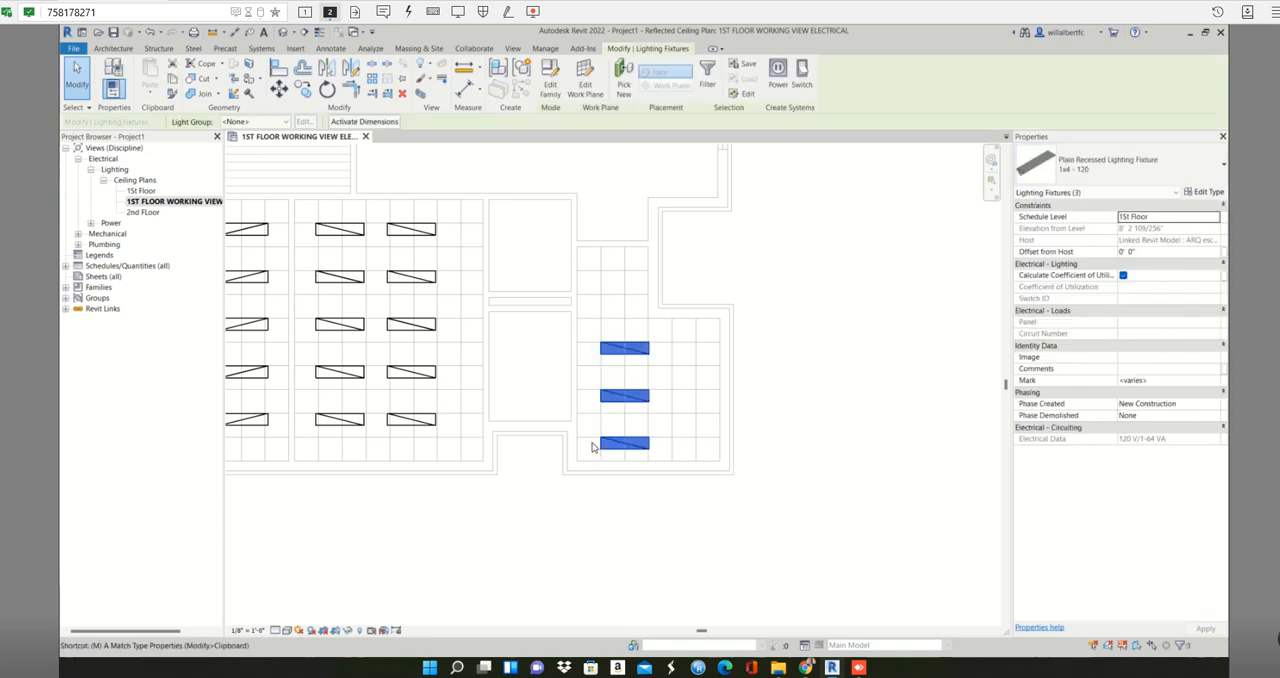
key(m)
key(v)
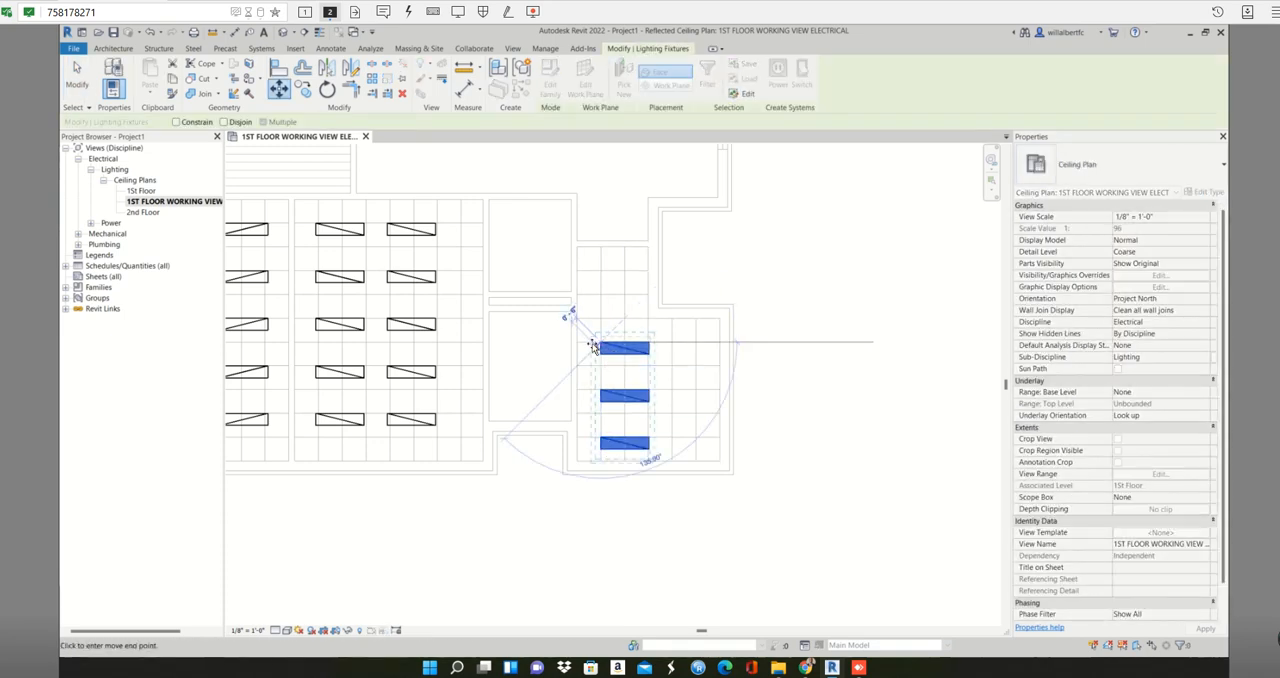
click(578, 343)
click(628, 335)
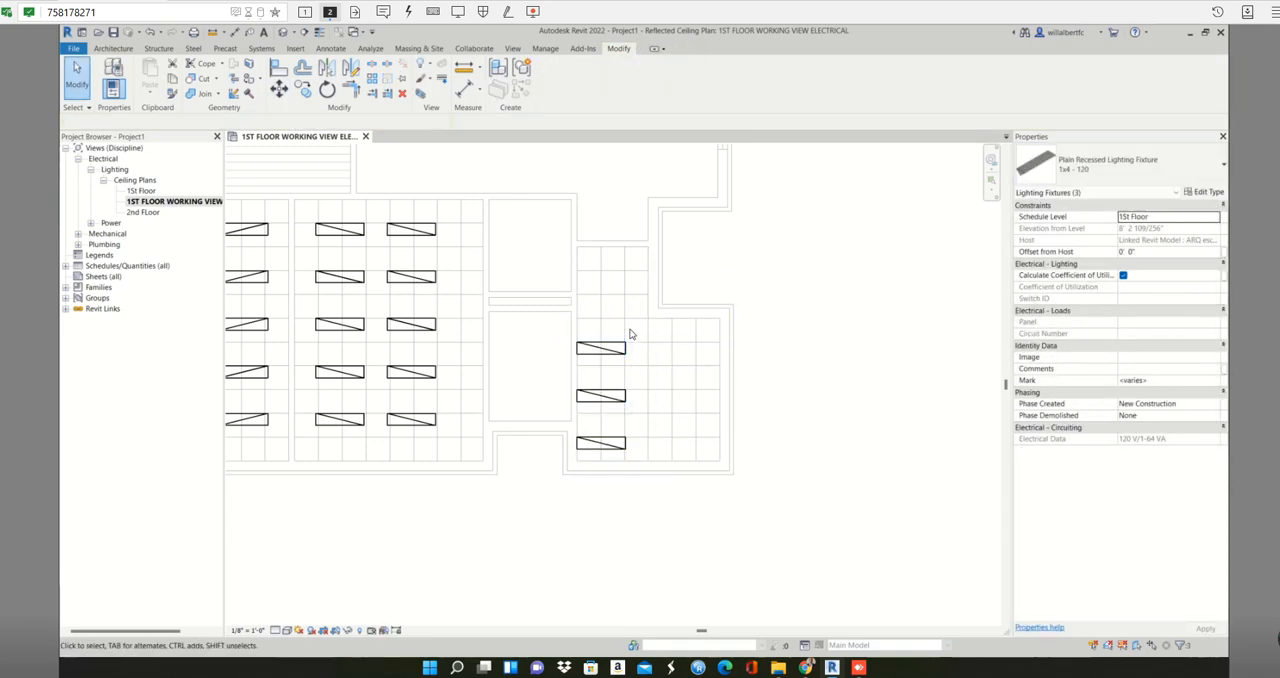
- Copy the uppermost fixture of the L-shaped room two ceiling-grid cells straight up into its narrow part
click(587, 354)
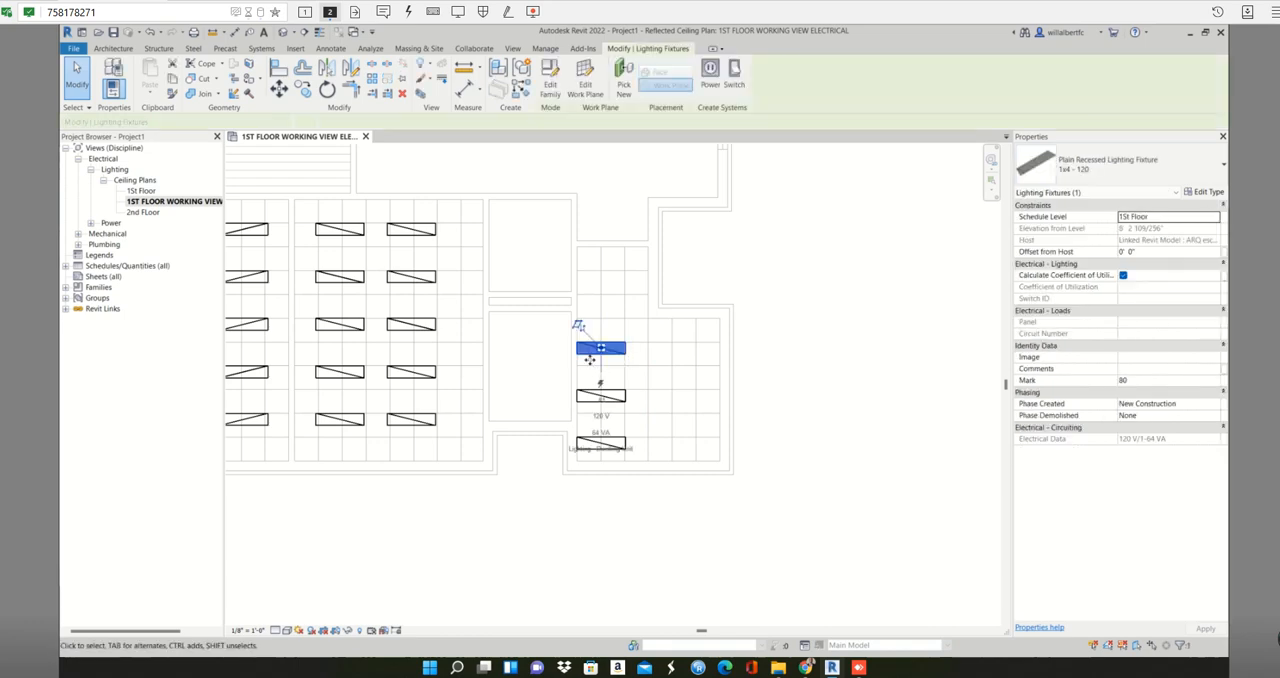
key(m)
key(v)
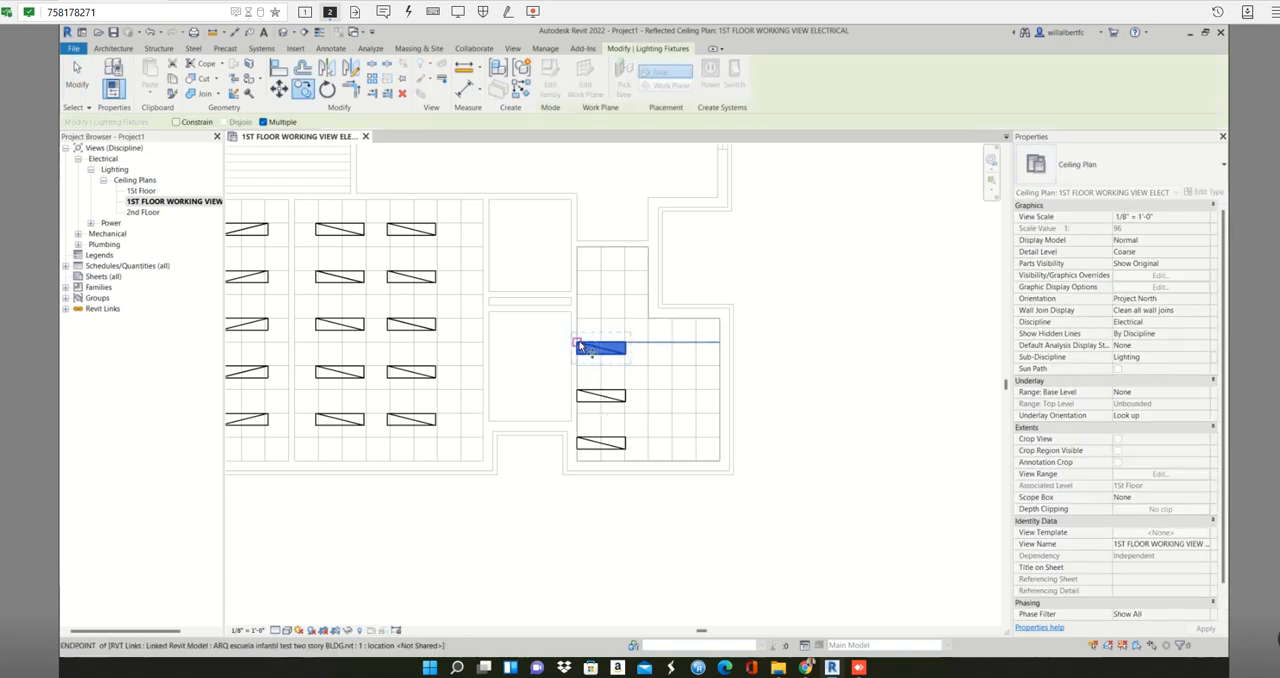
click(578, 343)
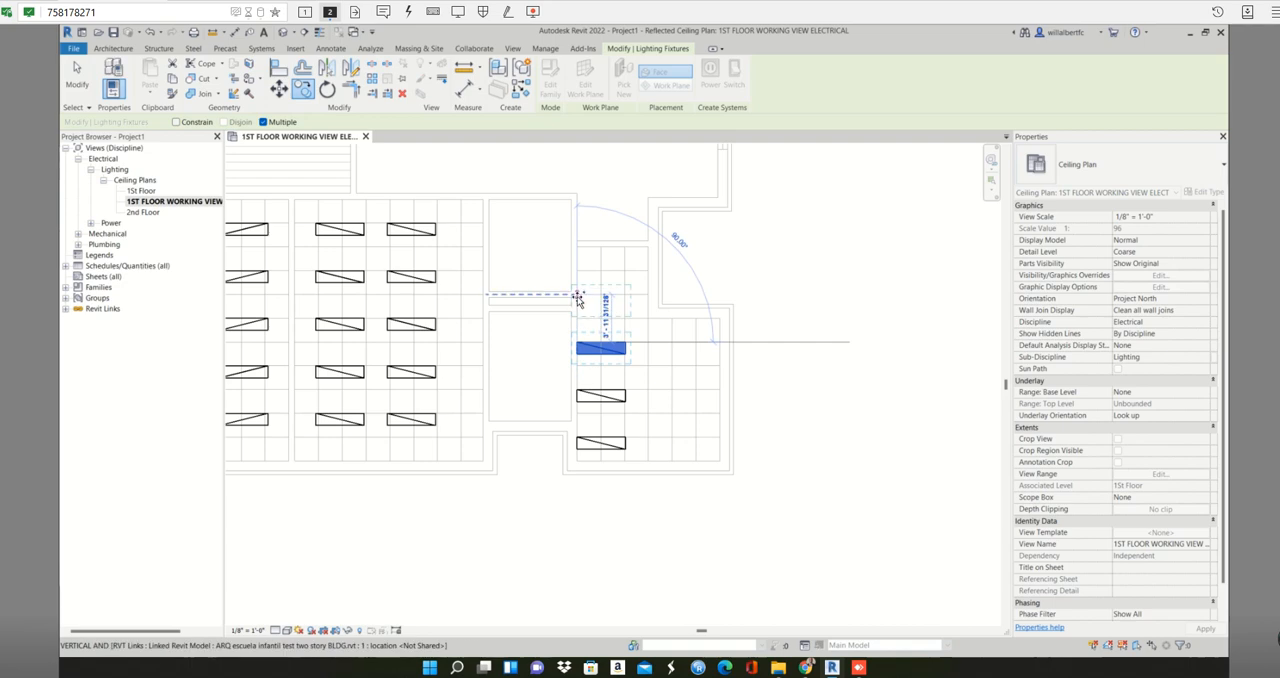
click(613, 311)
click(666, 395)
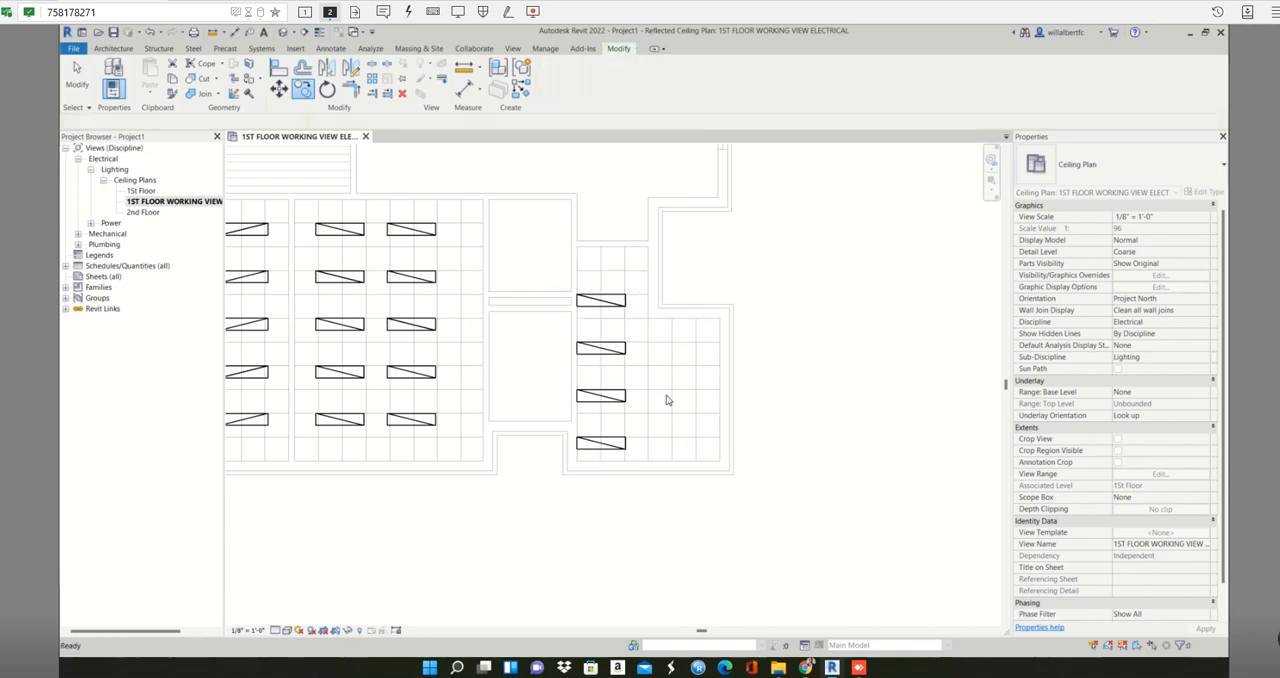
- Copy the lower three fixtures of the L-shaped room three ceiling-grid cells to the right as a second column
scroll(670, 400, down, 1)
middle_drag(678, 413, 588, 333)
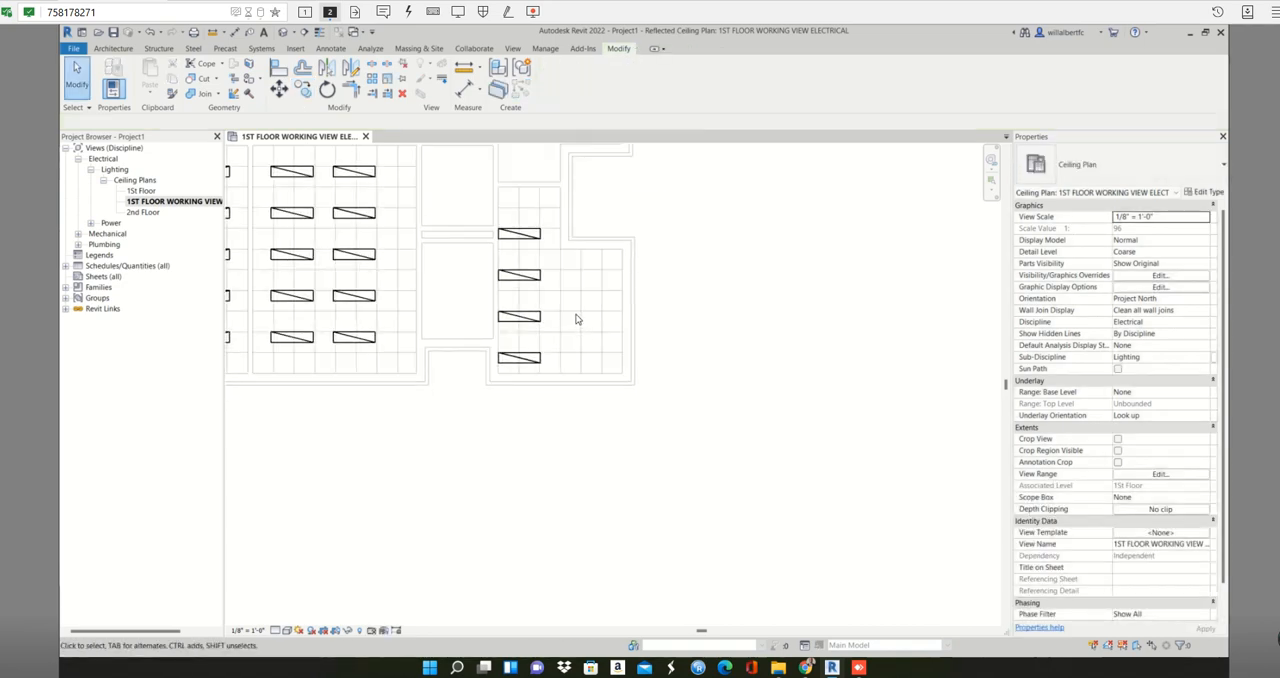
drag(557, 260, 513, 366)
key(c)
key(o)
click(498, 275)
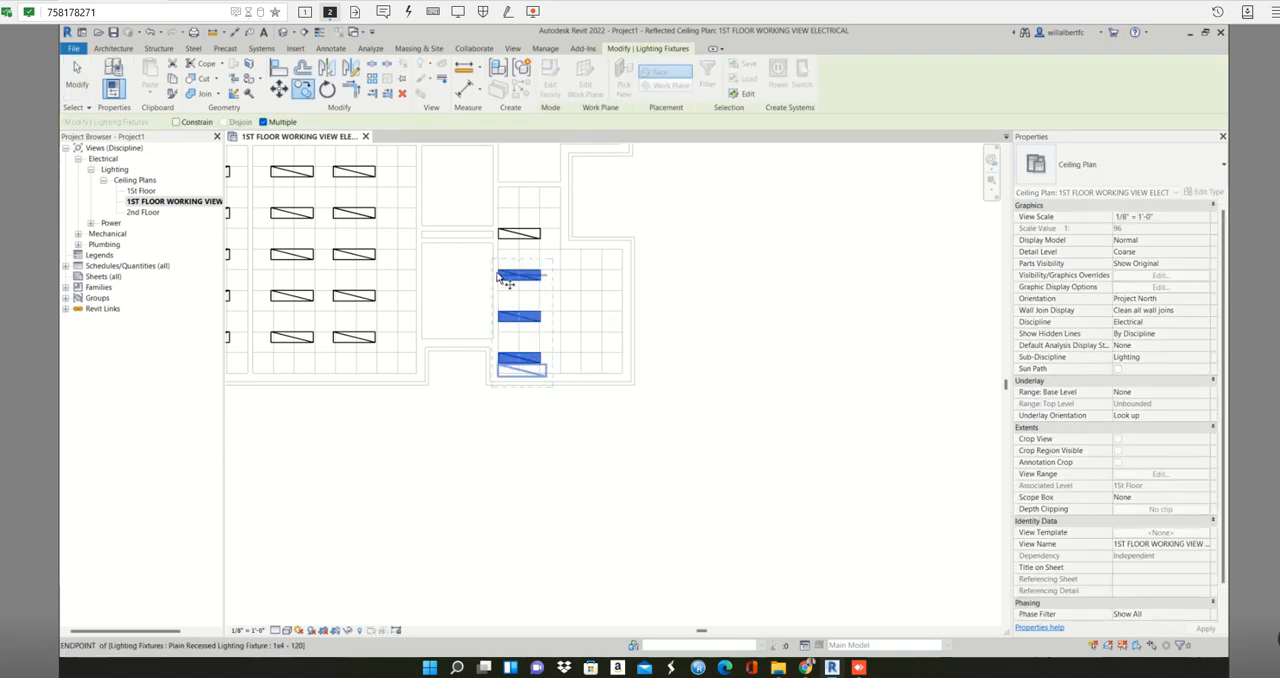
scroll(498, 275, up, 2)
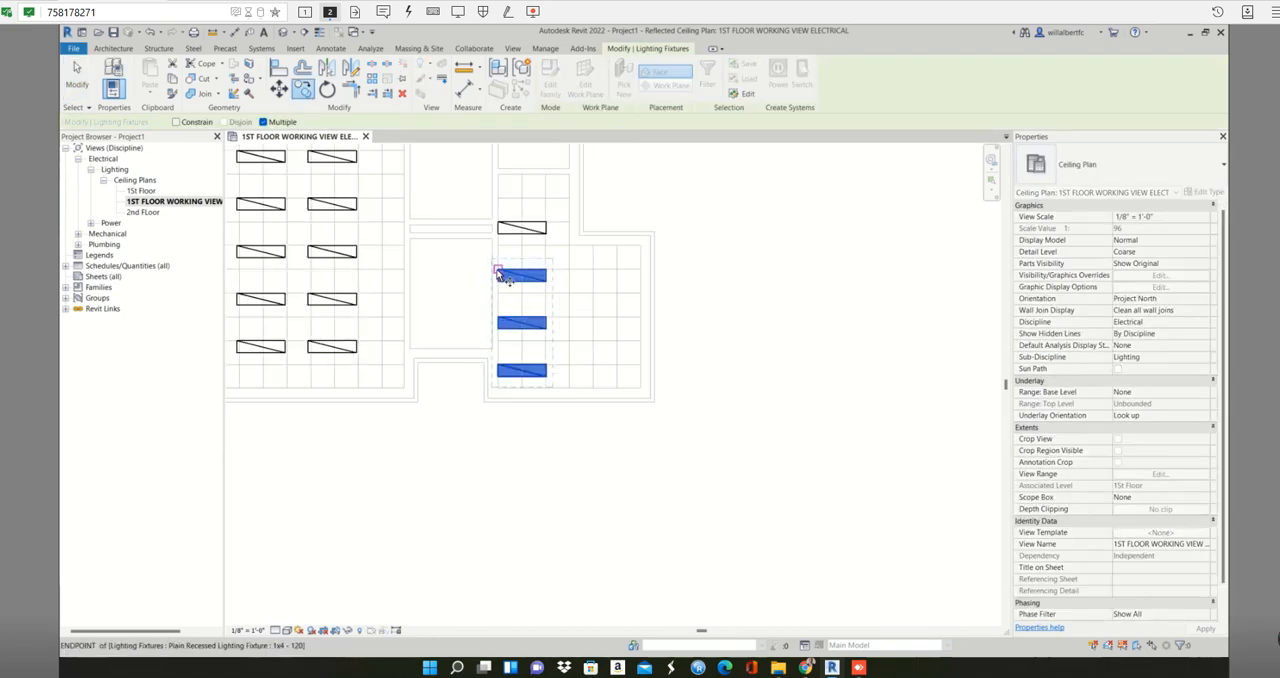
click(570, 278)
scroll(608, 324, down, 1)
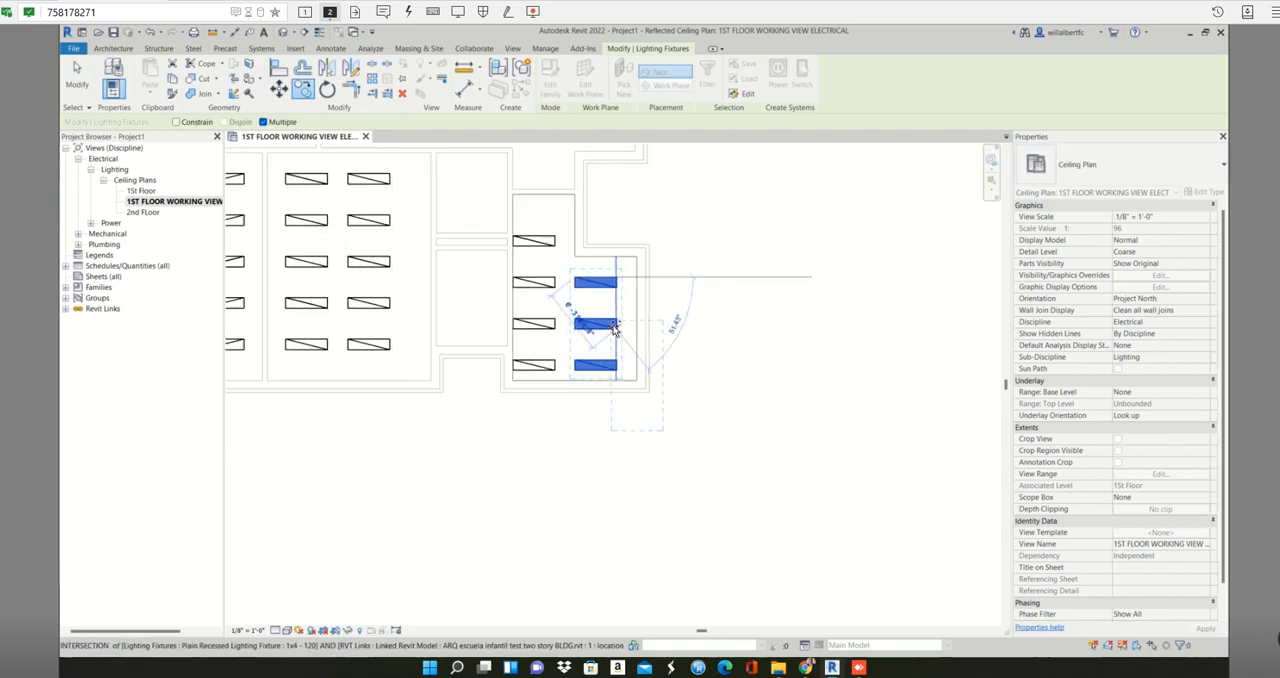
key(Escape)
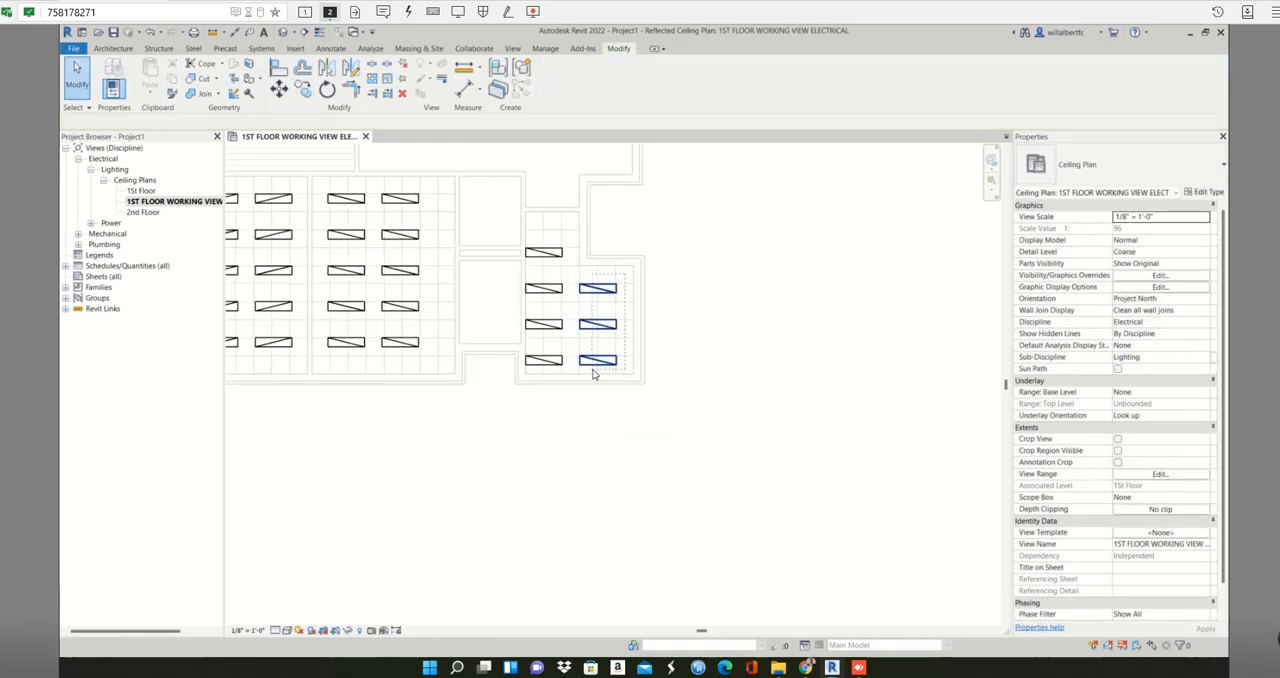
key(Escape)
scroll(592, 369, down, 2)
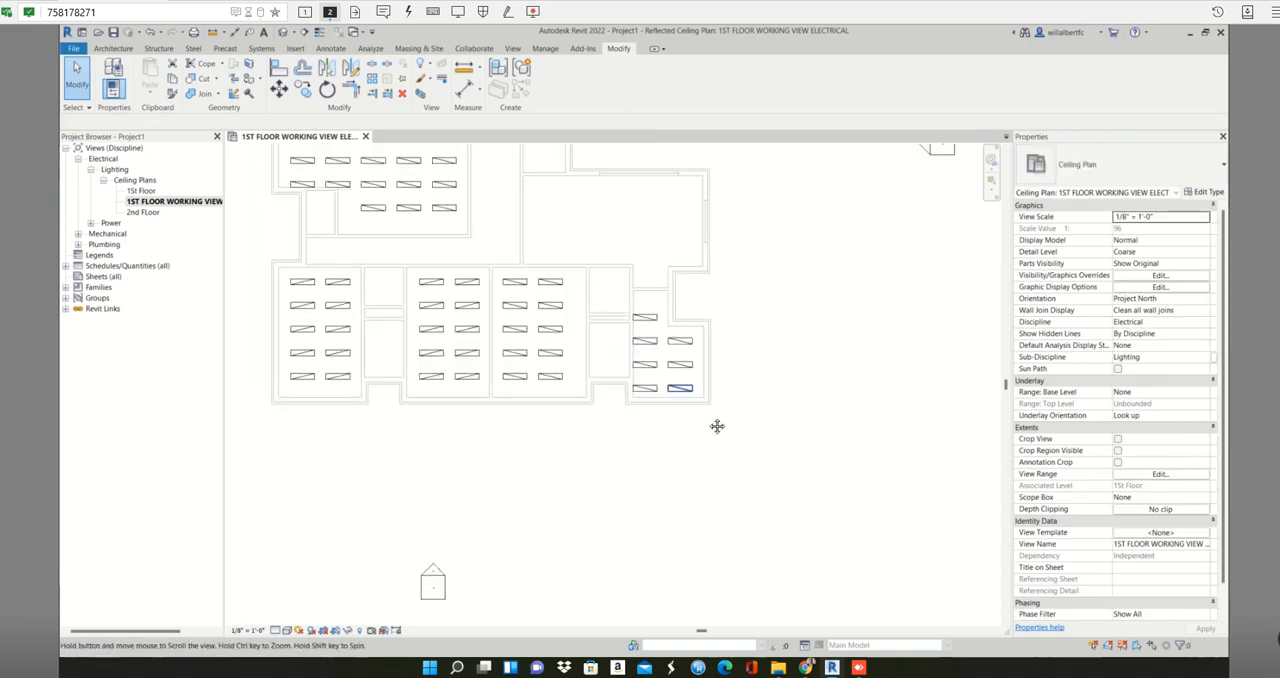
scroll(712, 415, up, 4)
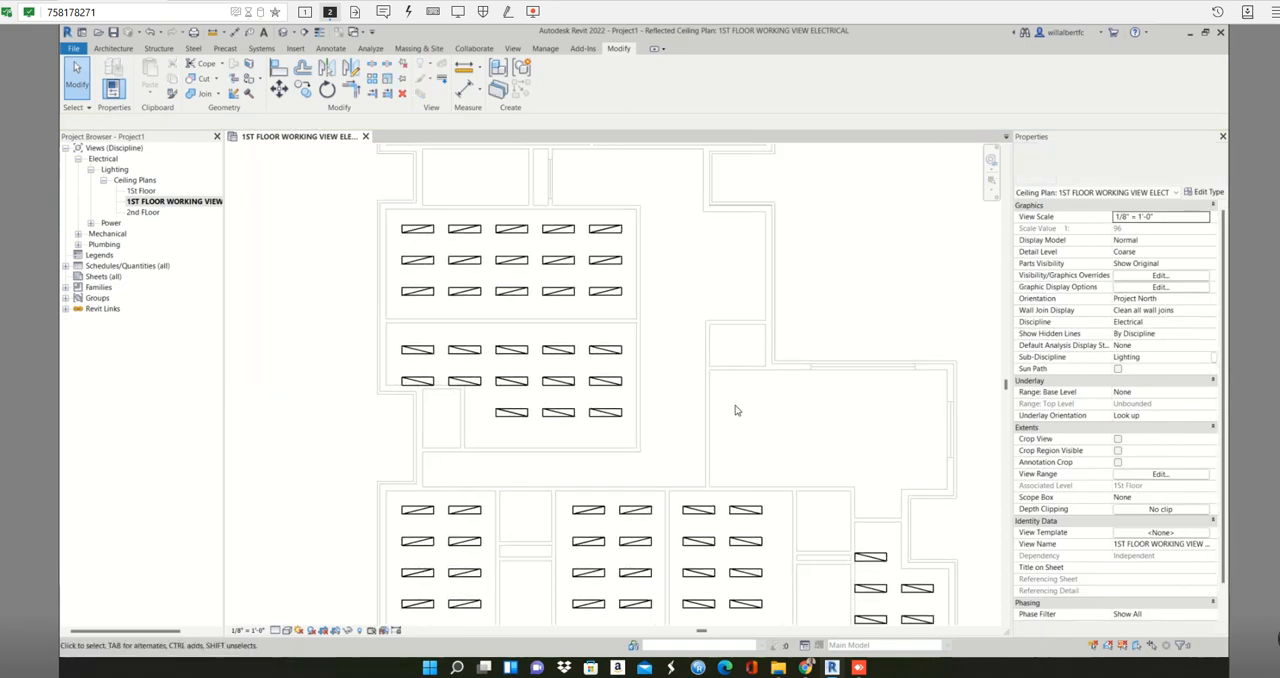
scroll(799, 449, up, 2)
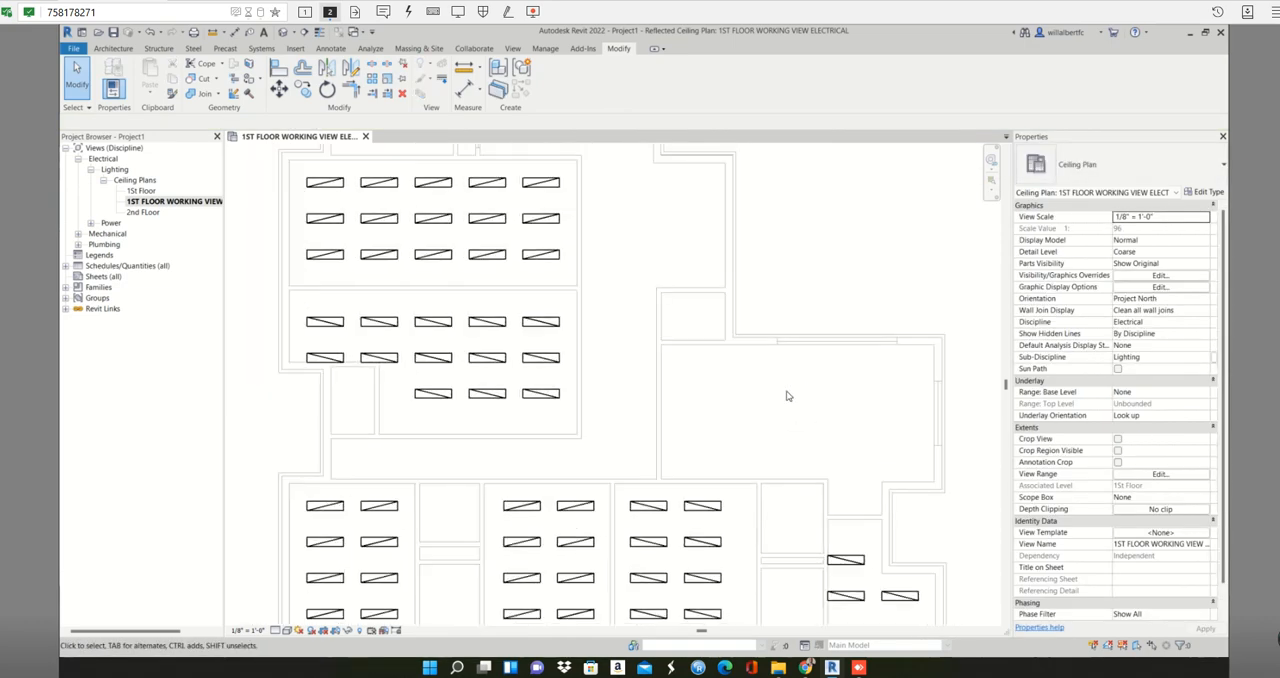
scroll(783, 408, down, 2)
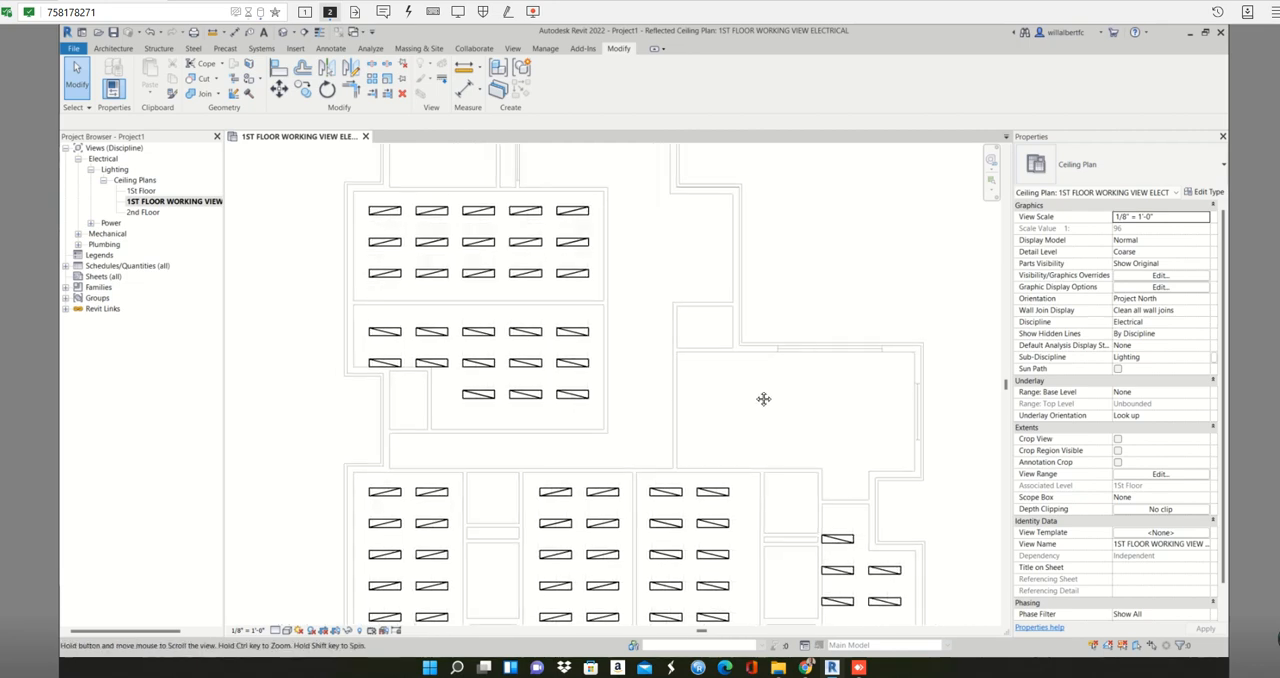
scroll(692, 407, down, 3)
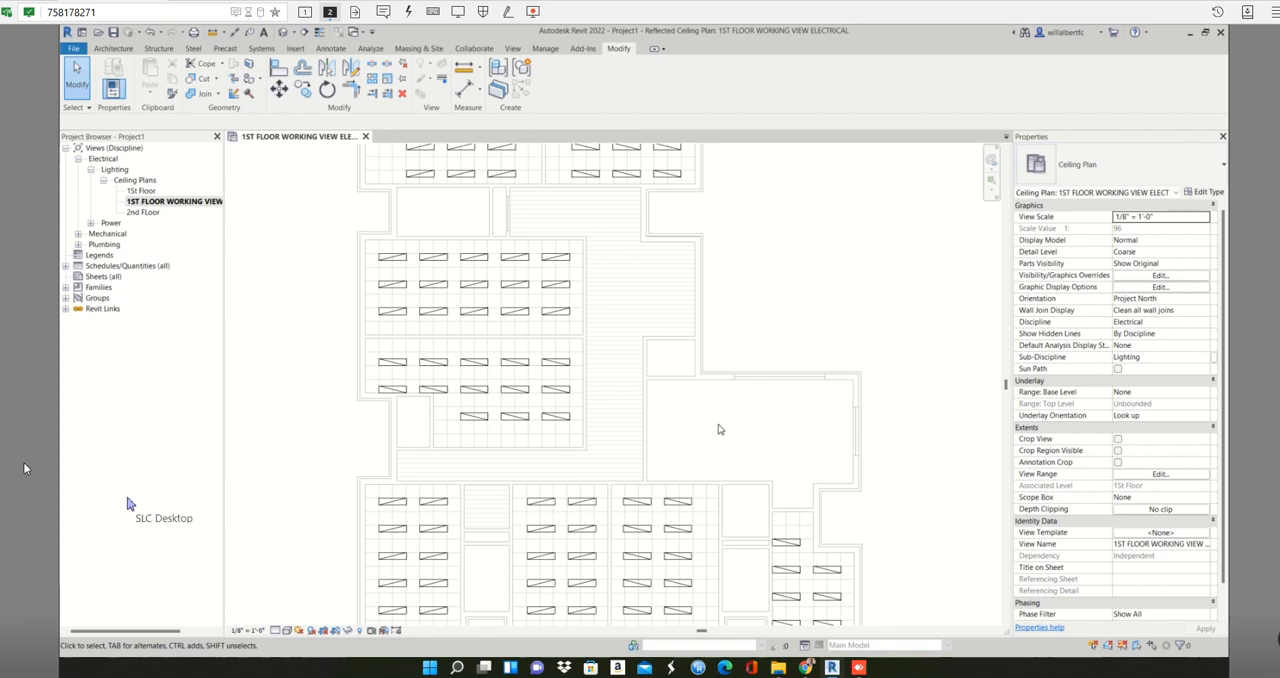
- Try to place a similar 1x4 recessed fixture with Place on Face on a ceiling above the two five-column rooms
click(559, 422)
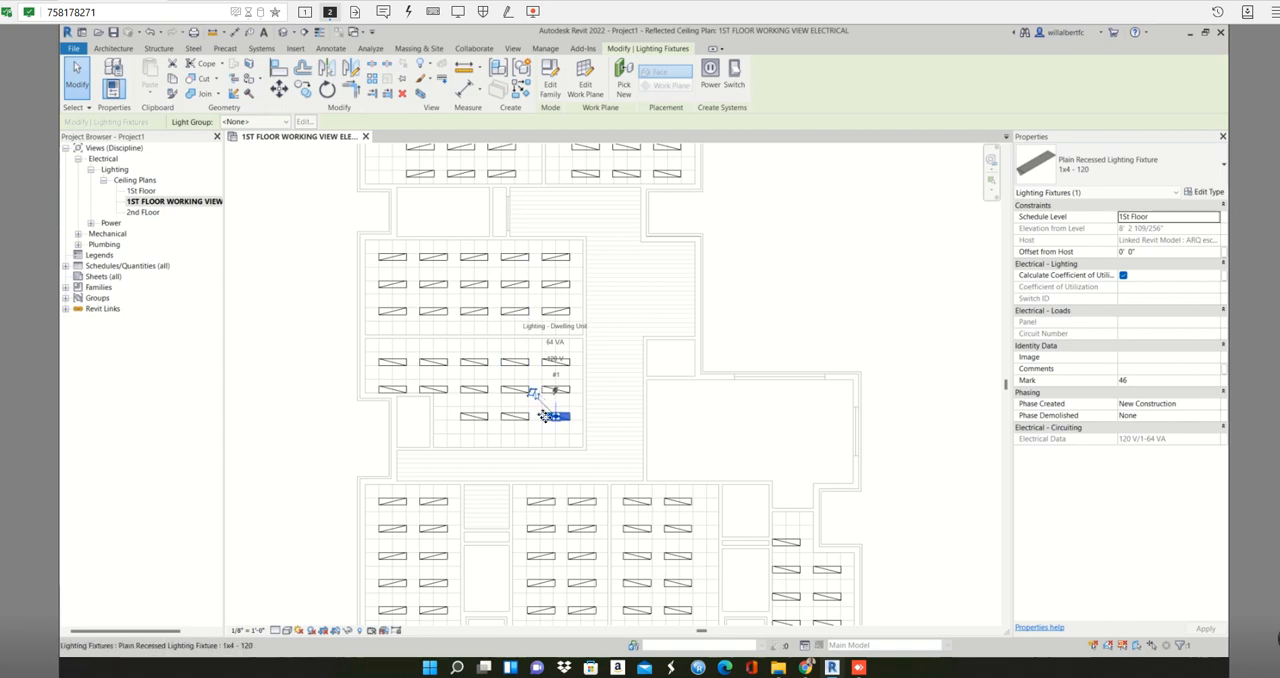
right_click(545, 416)
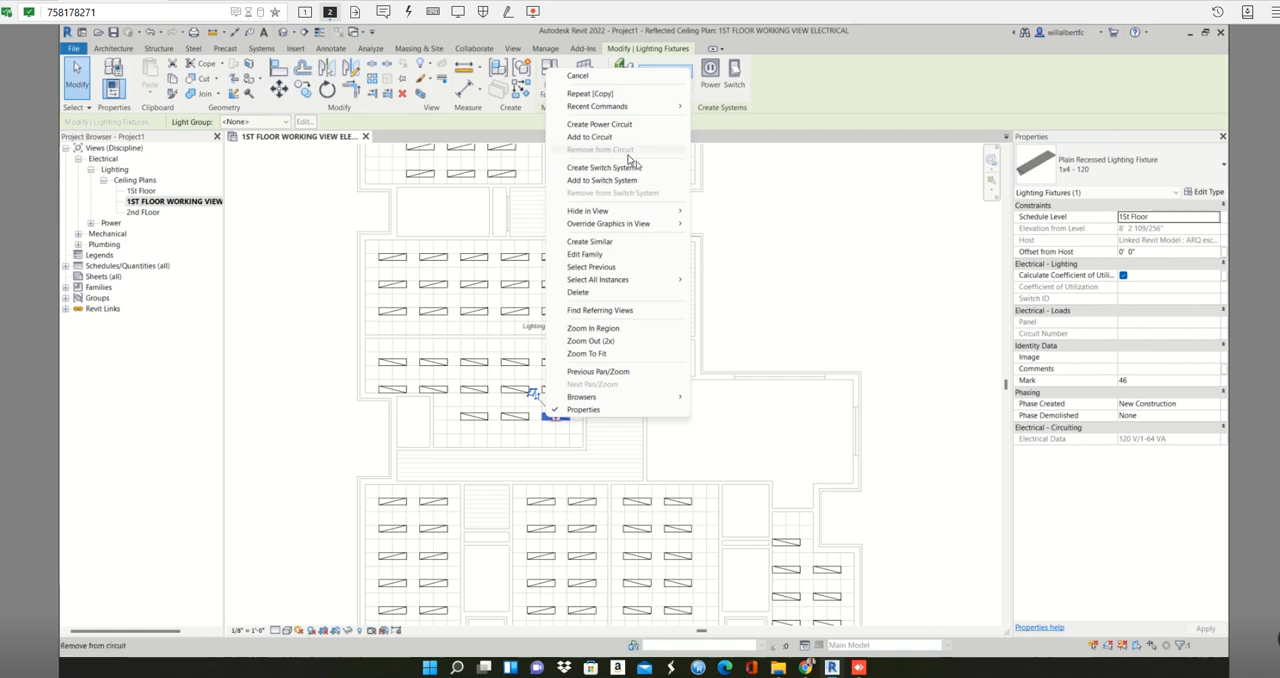
click(907, 343)
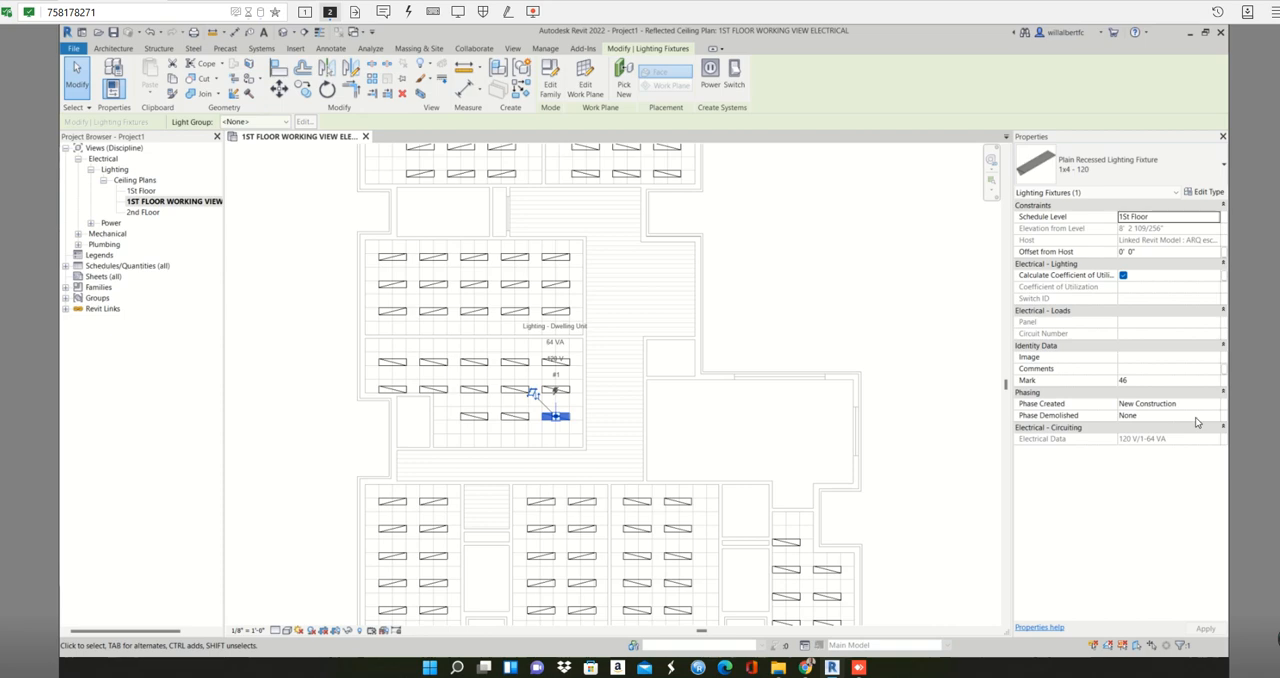
key(Escape)
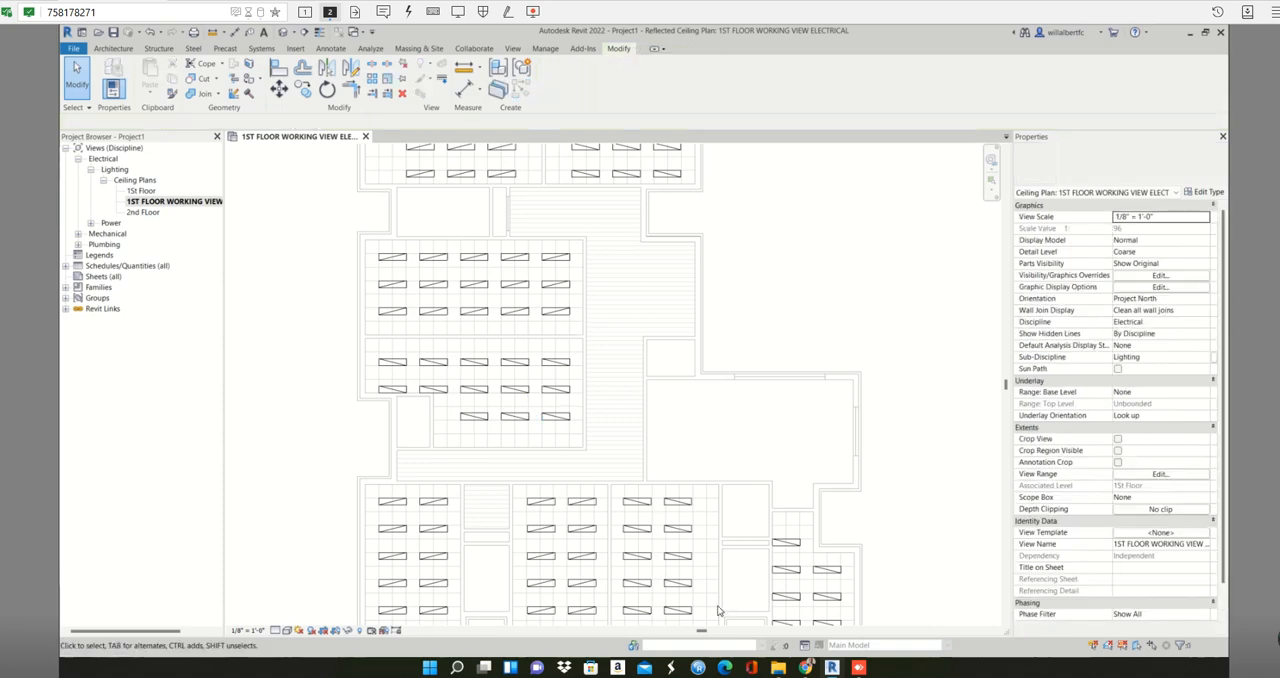
click(558, 418)
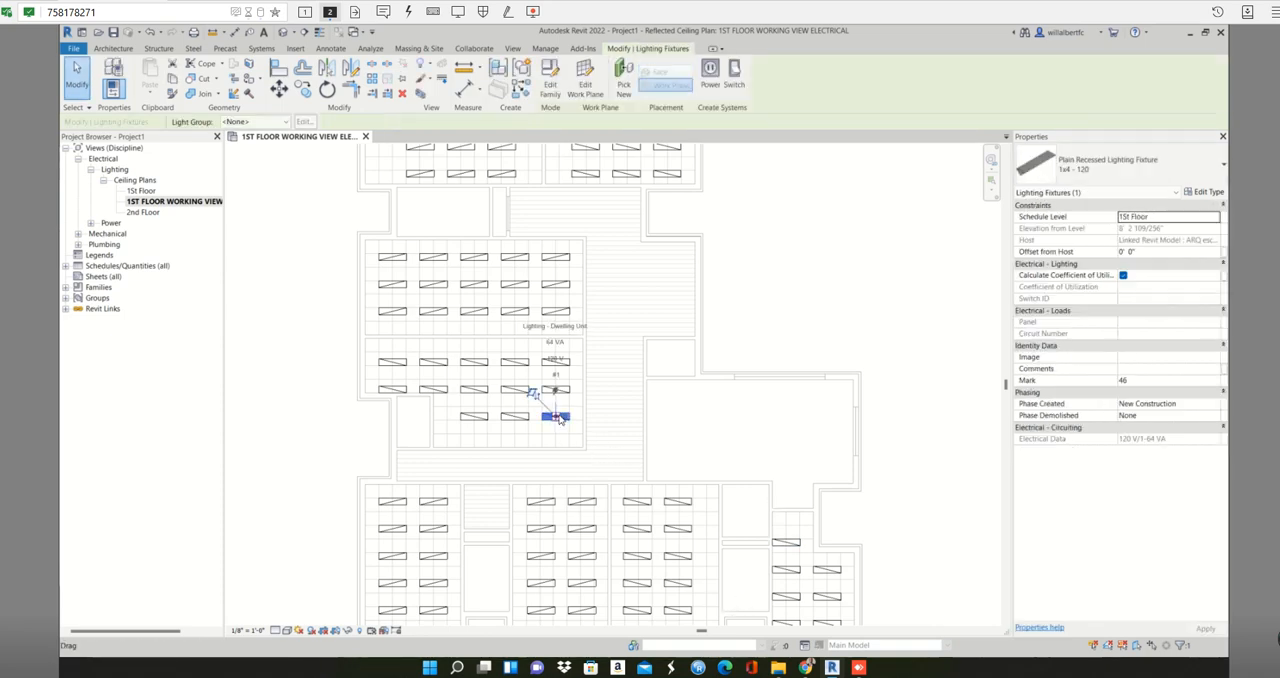
key(c)
key(s)
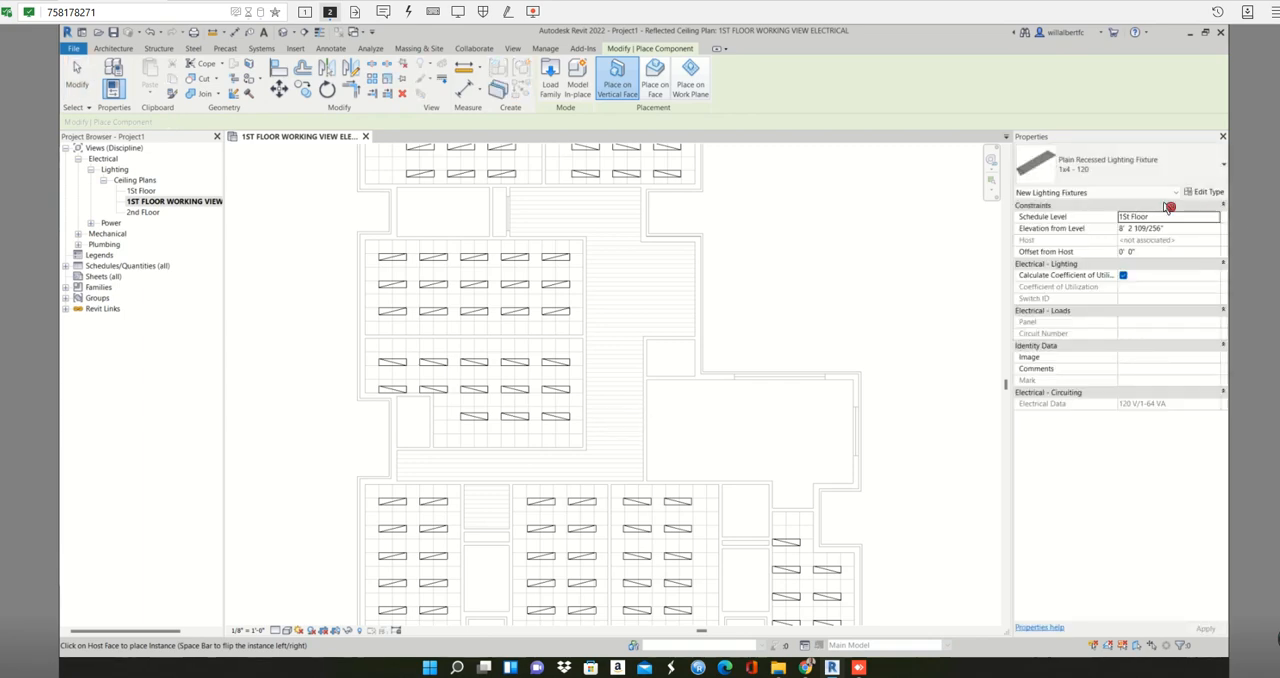
click(652, 78)
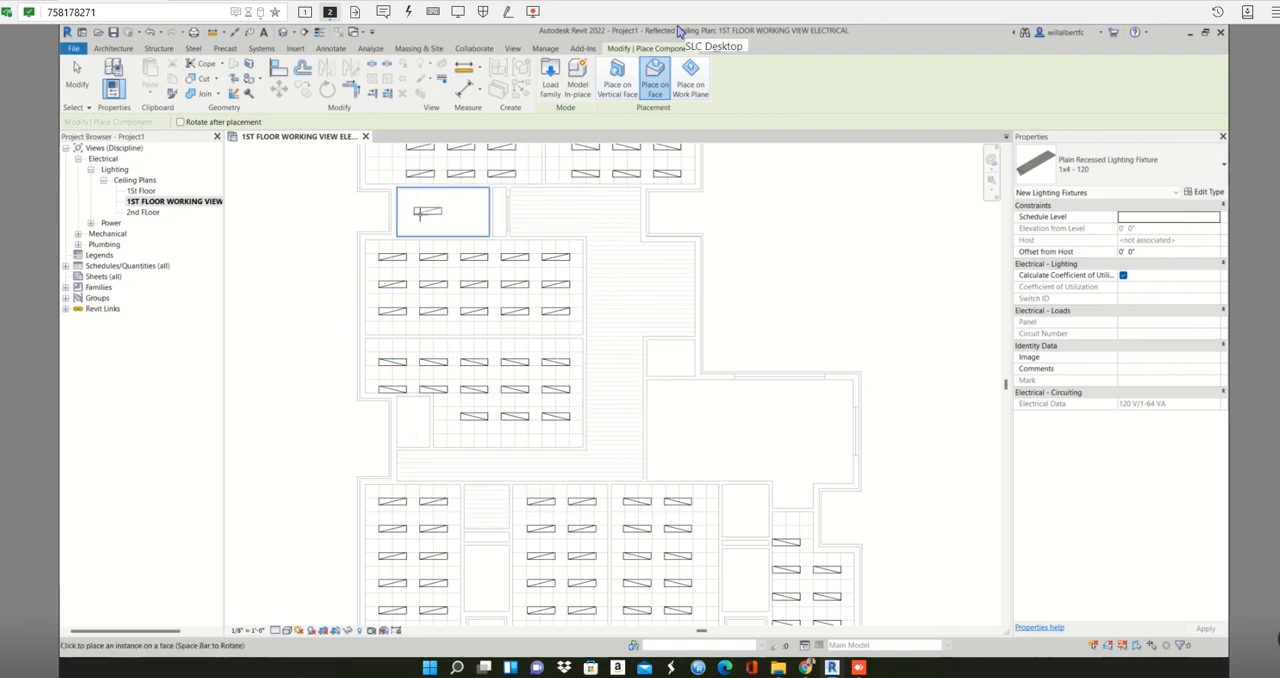
scroll(485, 218, up, 2)
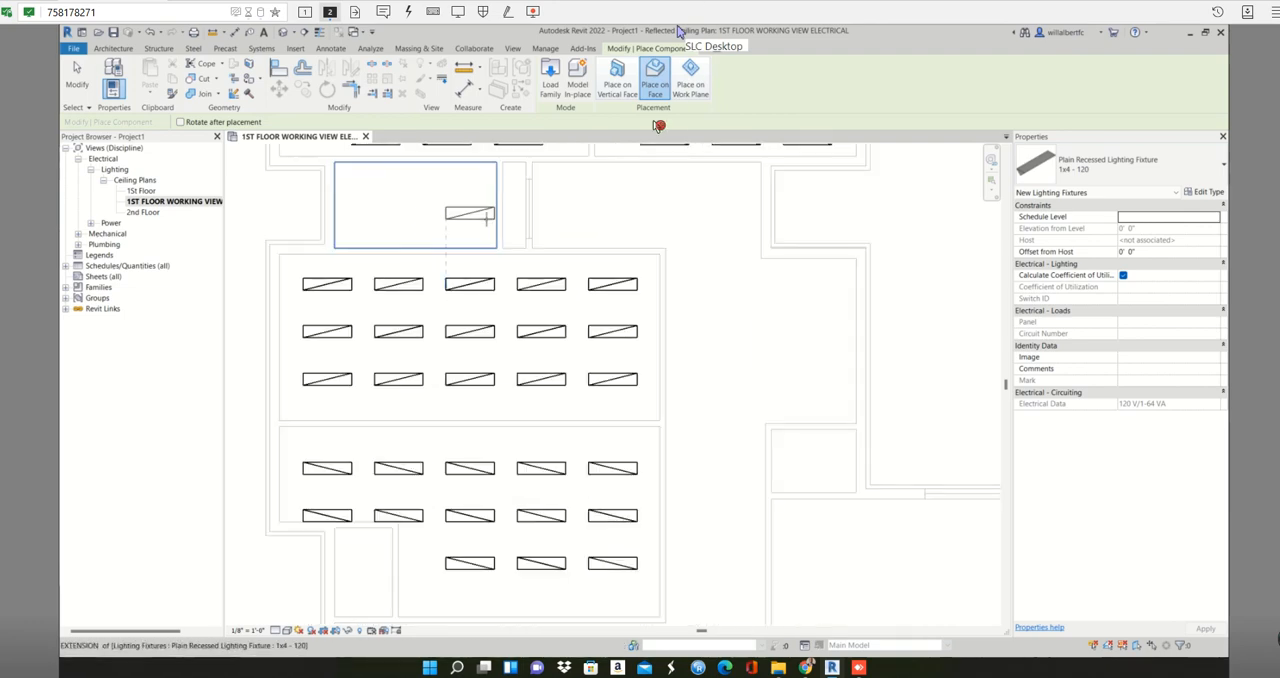
scroll(515, 218, down, 1)
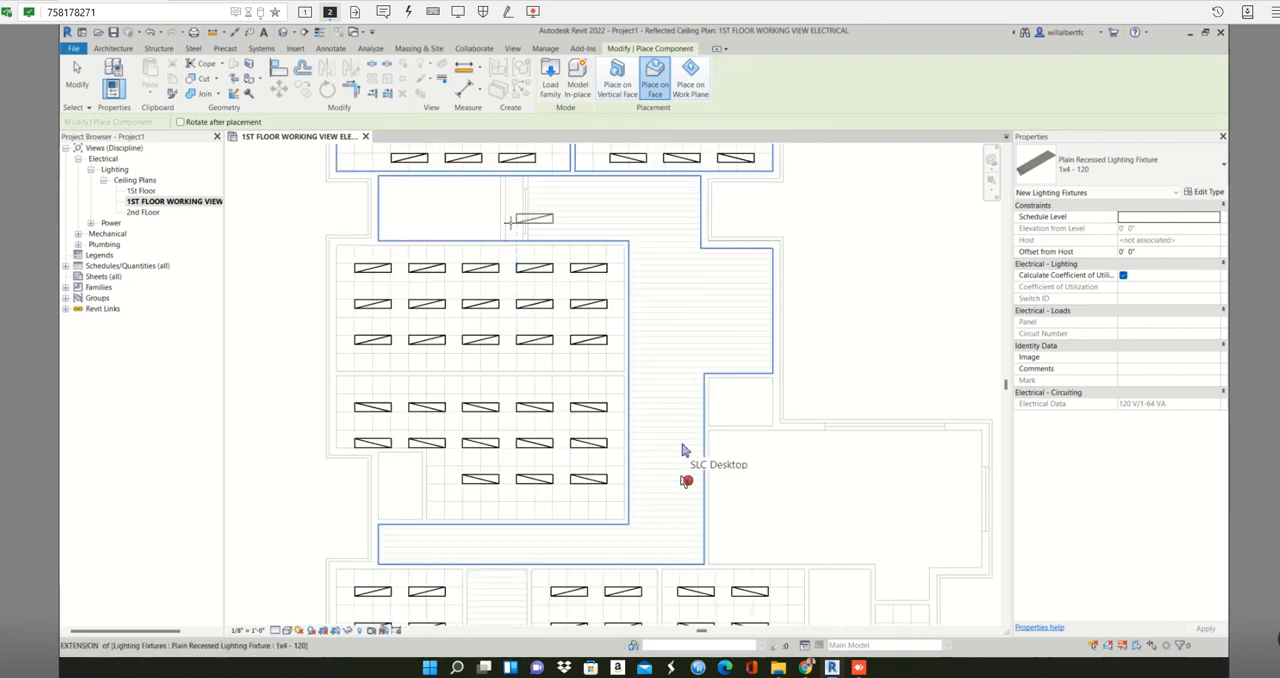
key(Escape)
- Start placing a Plain Recessed Lighting Fixture of type 2x2 - 120 with Place on Face
scroll(515, 240, down, 1)
mouse_move(517, 242)
middle_down()
mouse_move(622, 300)
mouse_move(650, 367)
mouse_move(524, 262)
middle_up()
scroll(622, 300, down, 1)
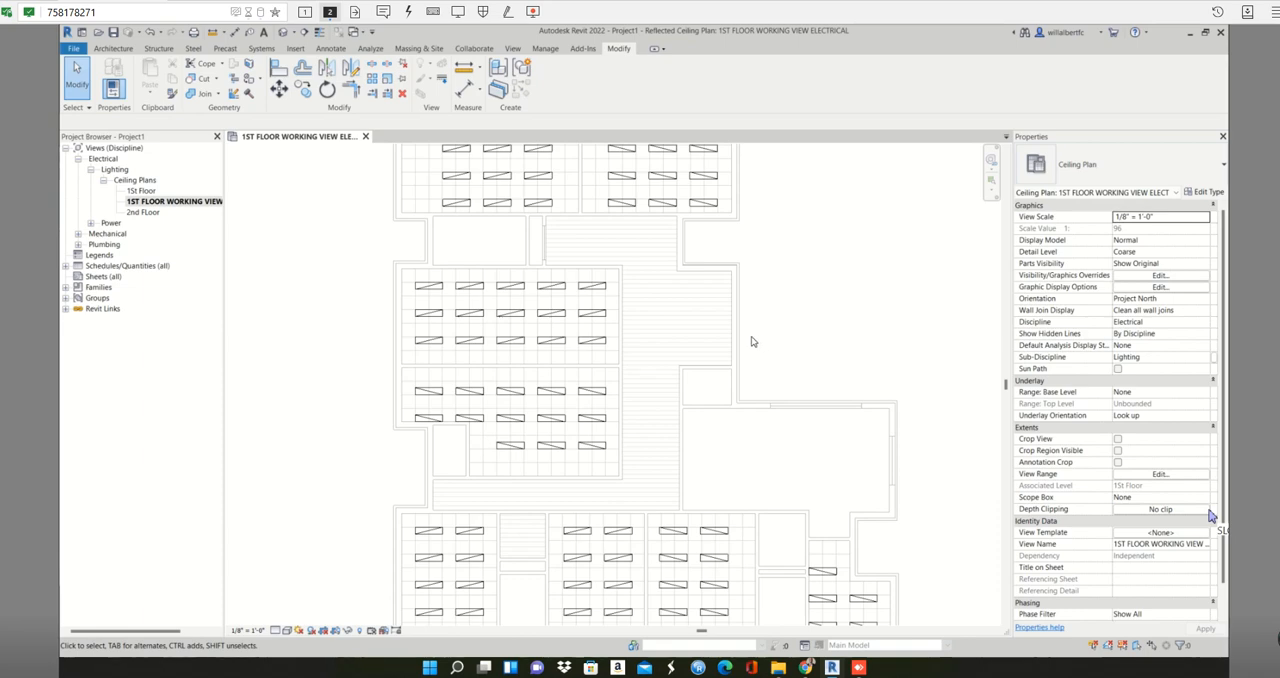
middle_drag(751, 340, 570, 199)
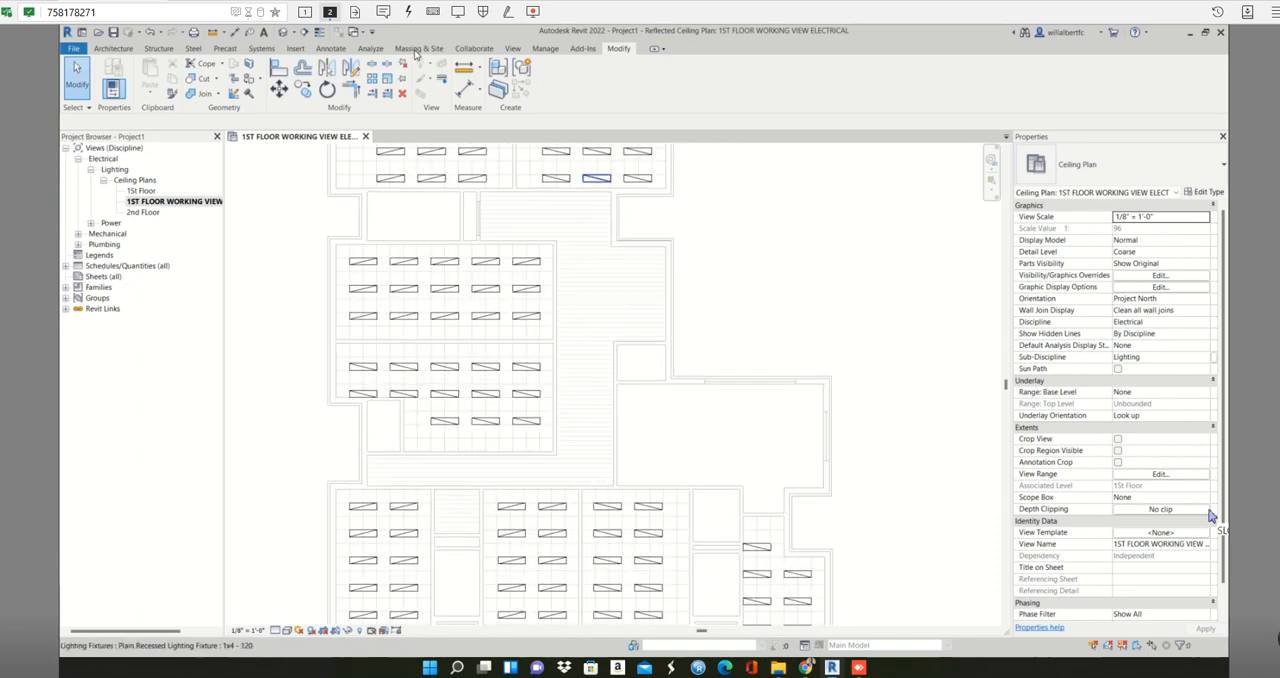
click(262, 48)
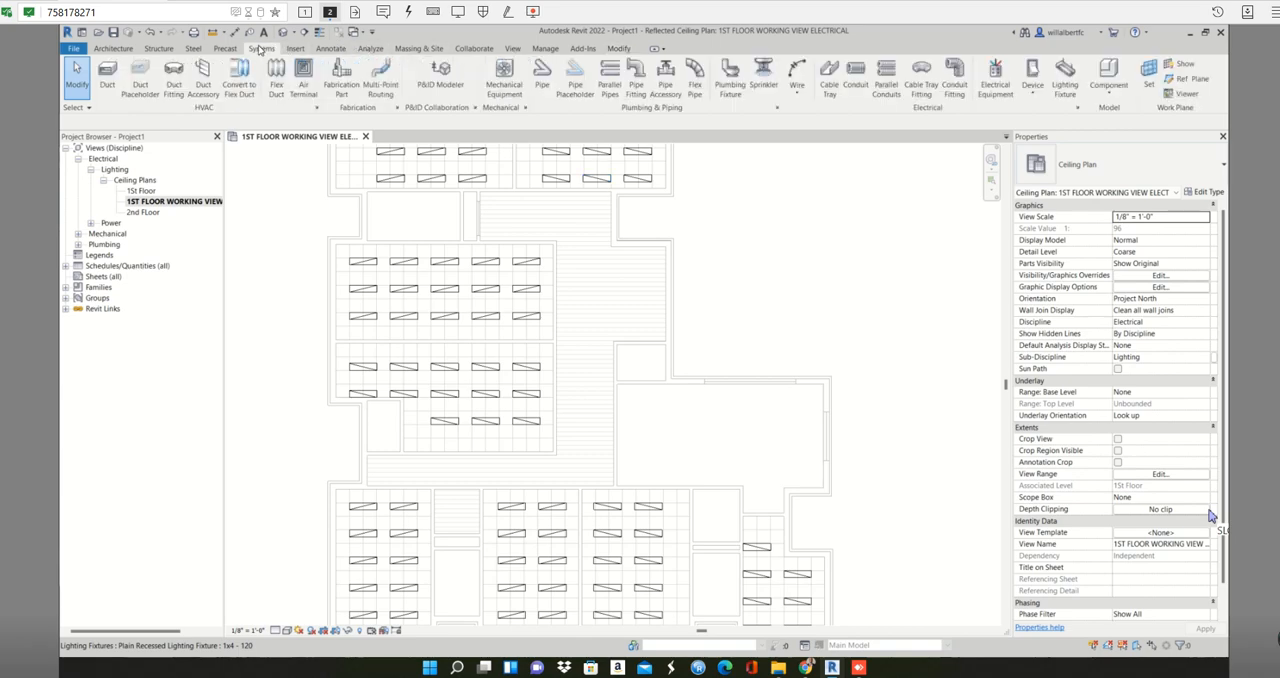
click(1066, 80)
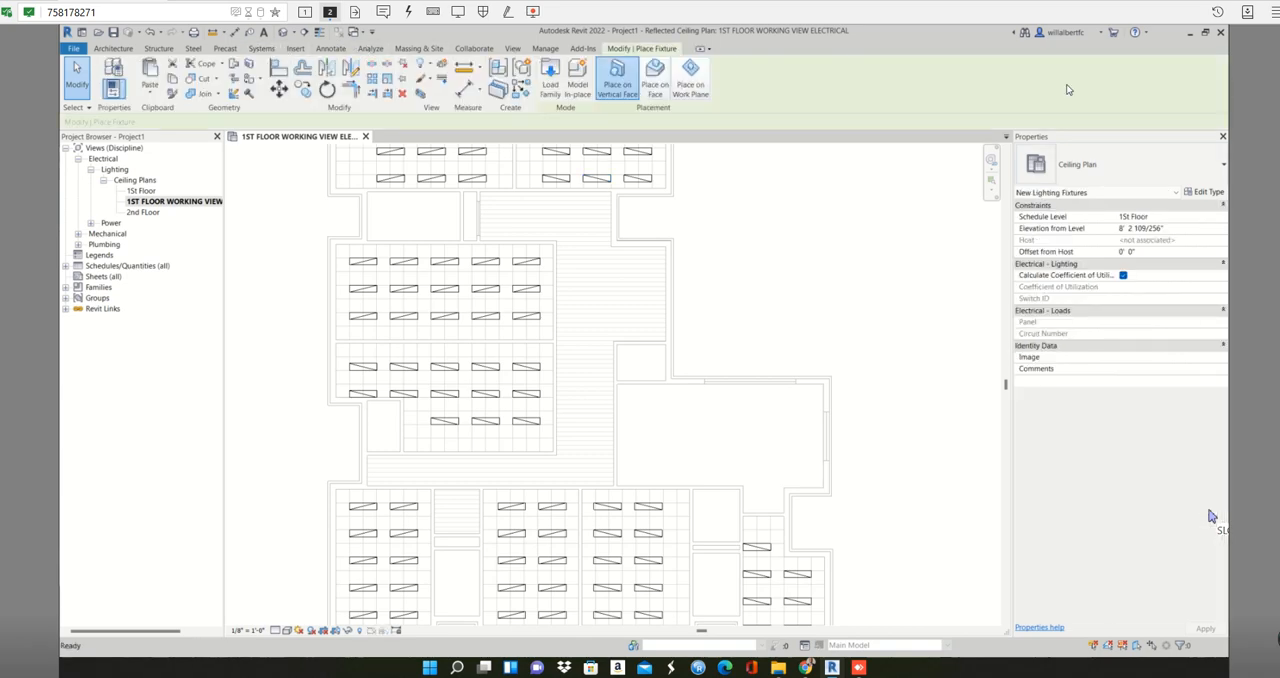
click(1128, 190)
click(1130, 181)
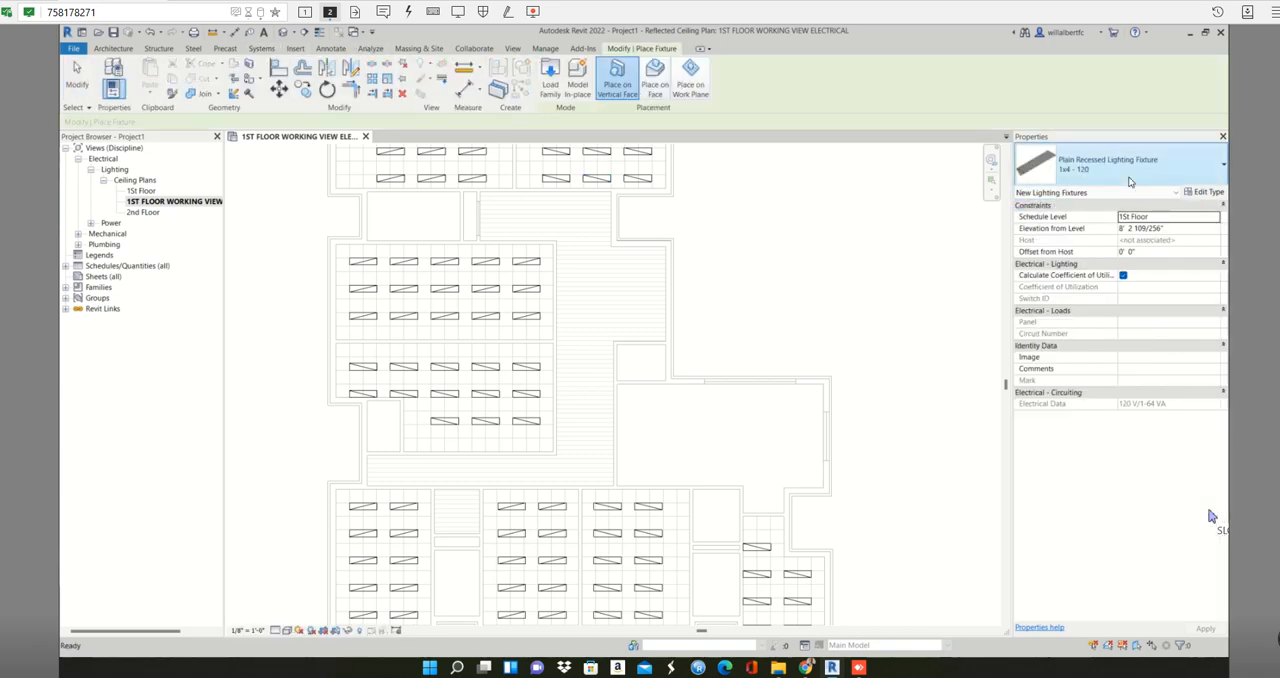
click(1130, 181)
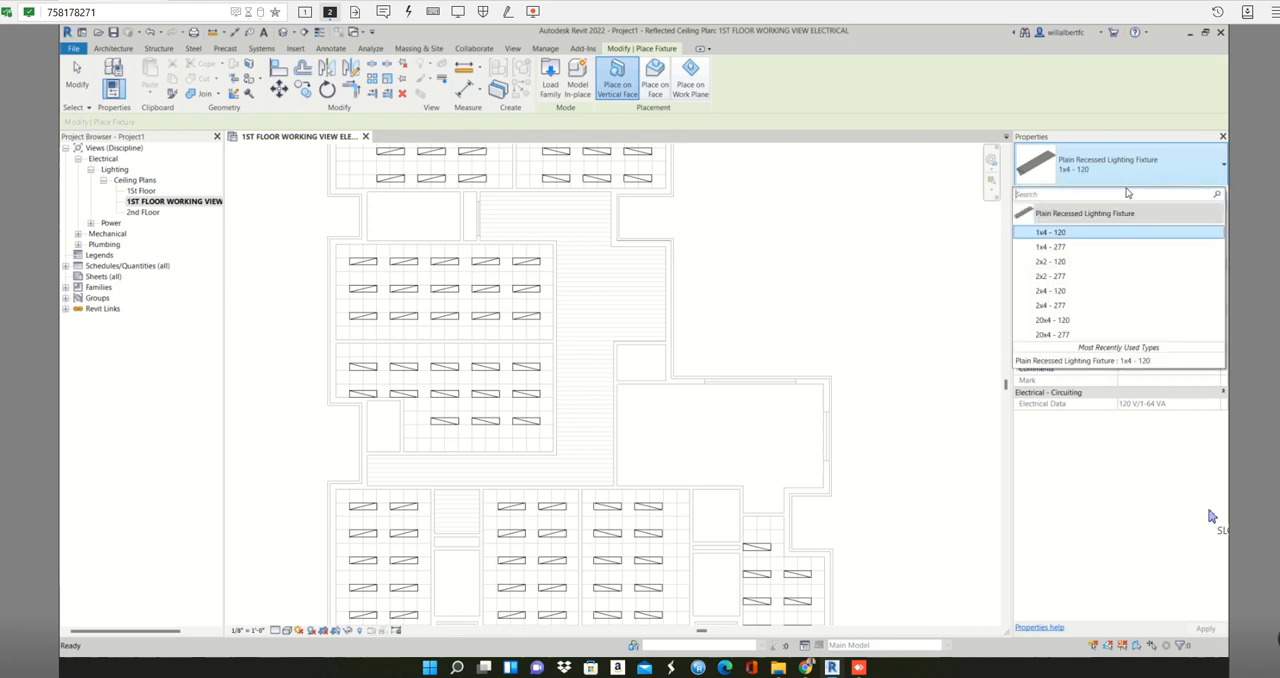
click(1050, 261)
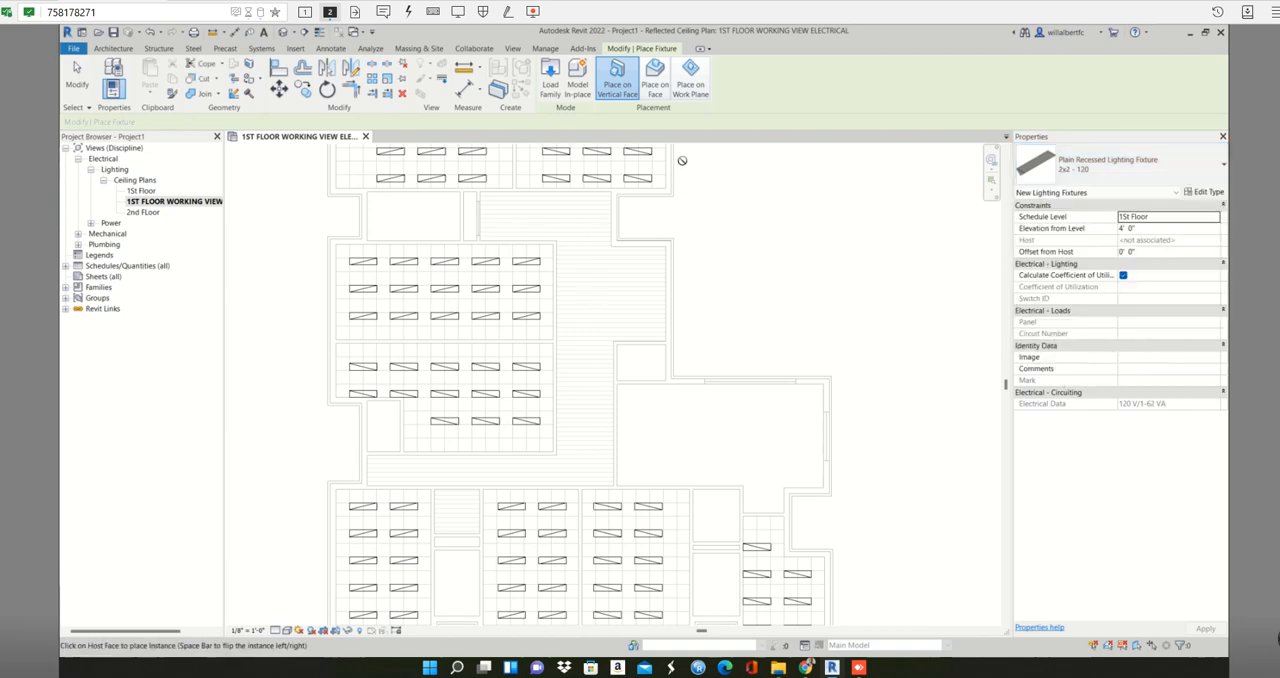
click(655, 75)
- Place three 2x2 fixtures in a horizontal row on the ceiling of the corridor's wide upper end
scroll(519, 217, up, 2)
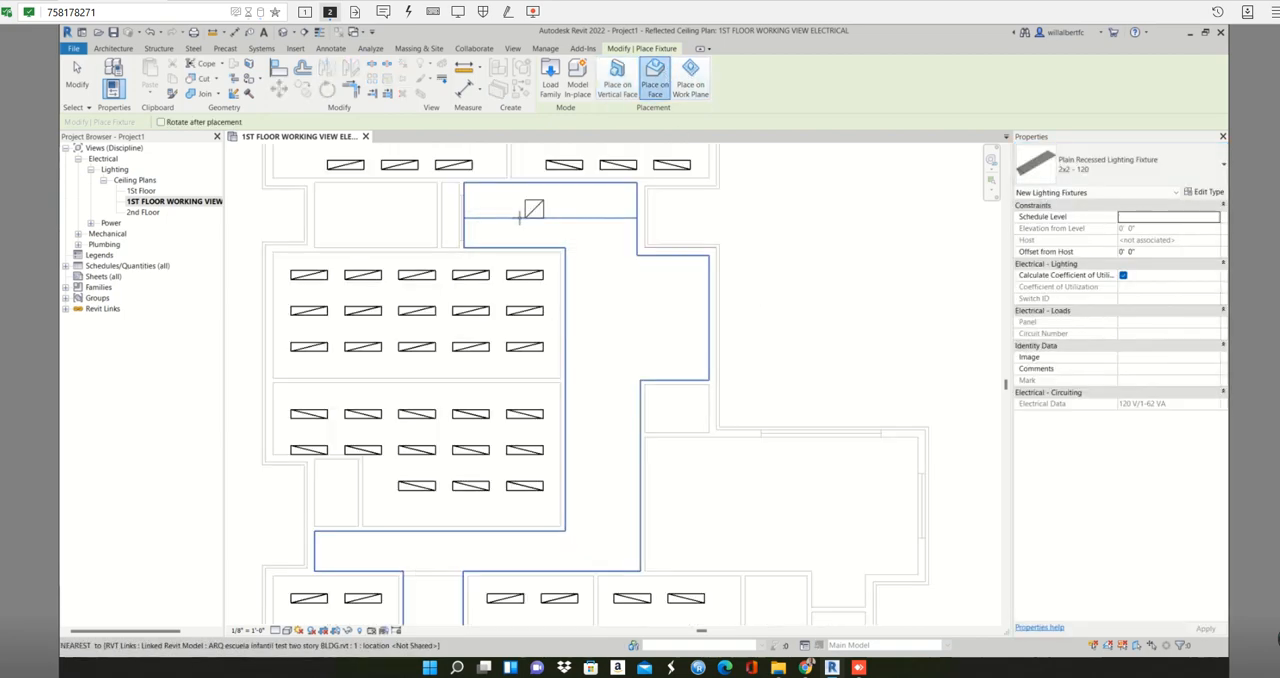
scroll(519, 217, up, 2)
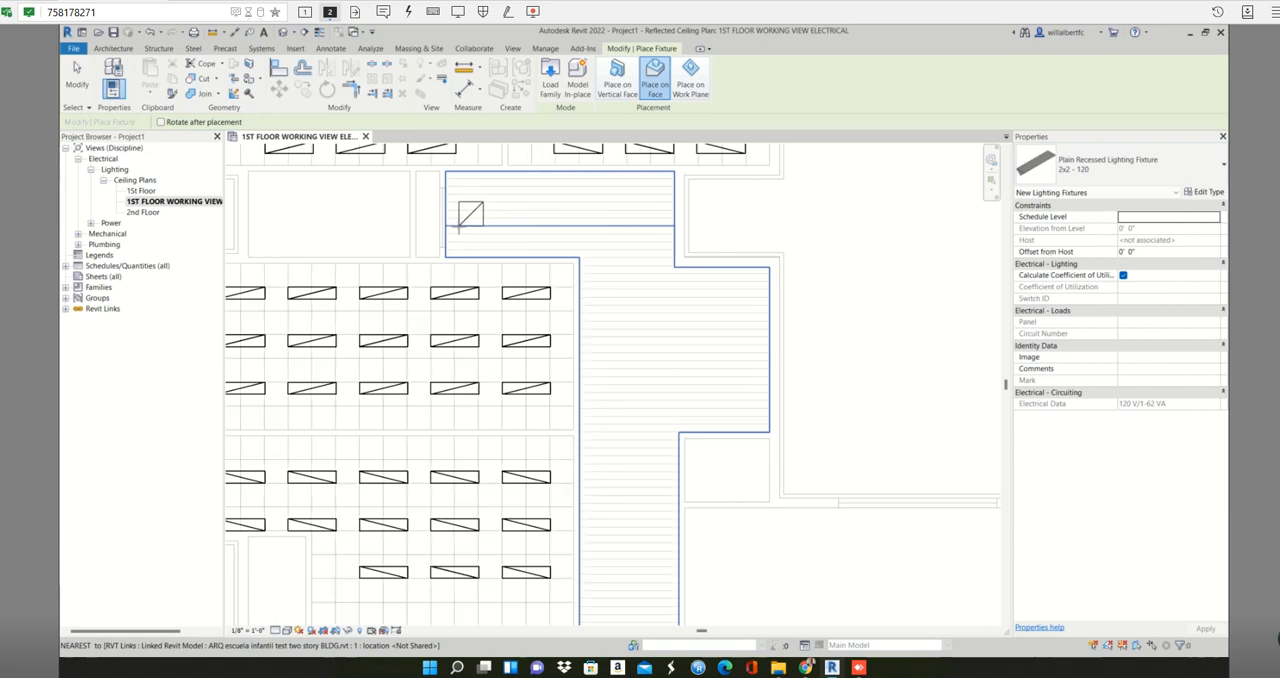
click(459, 228)
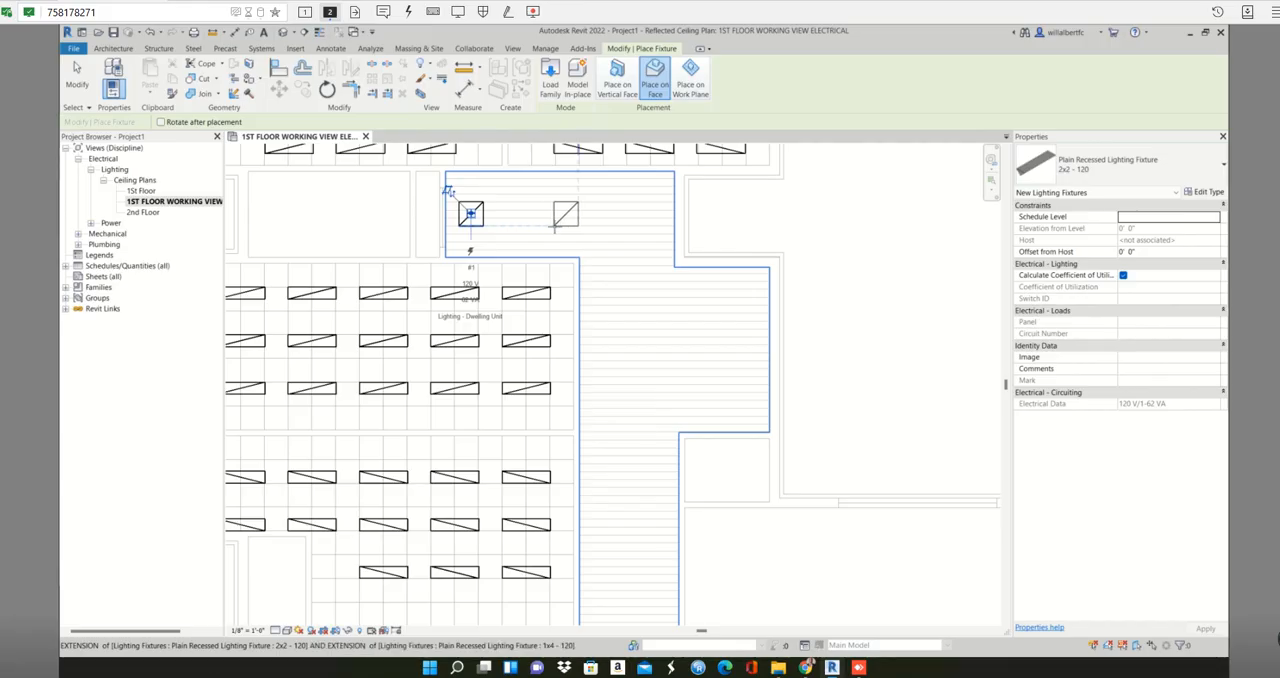
click(618, 229)
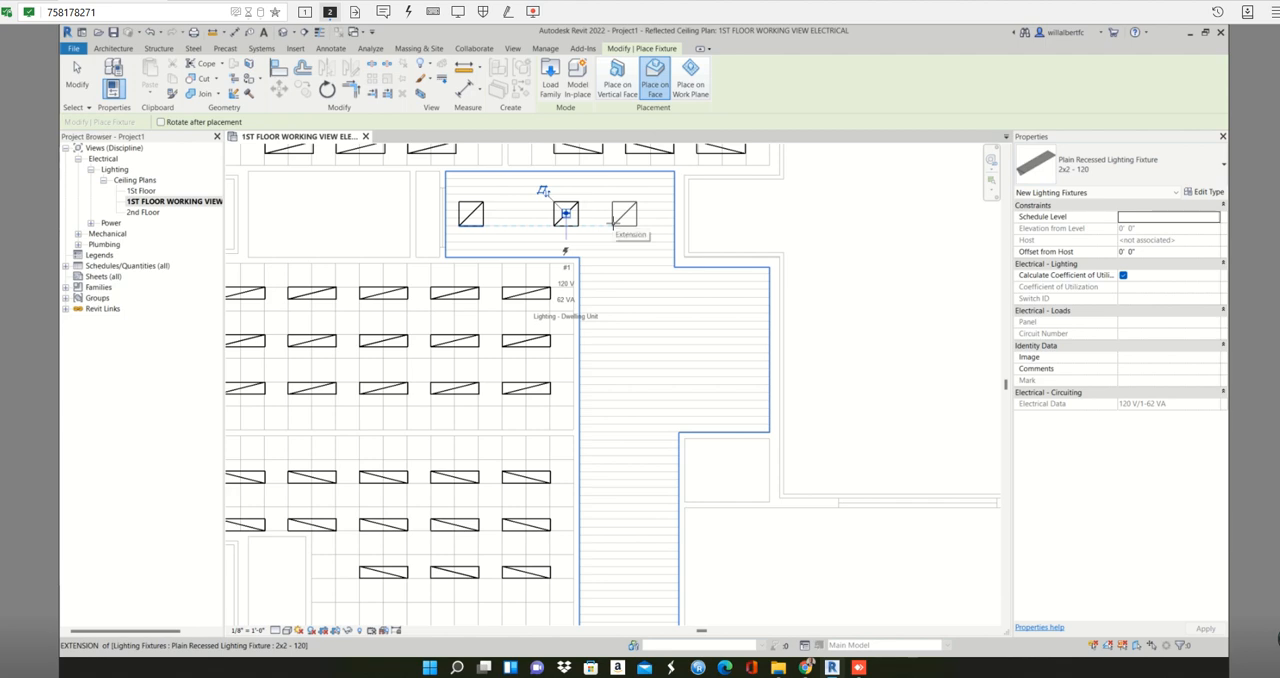
click(615, 224)
key(Escape)
key(Escape)
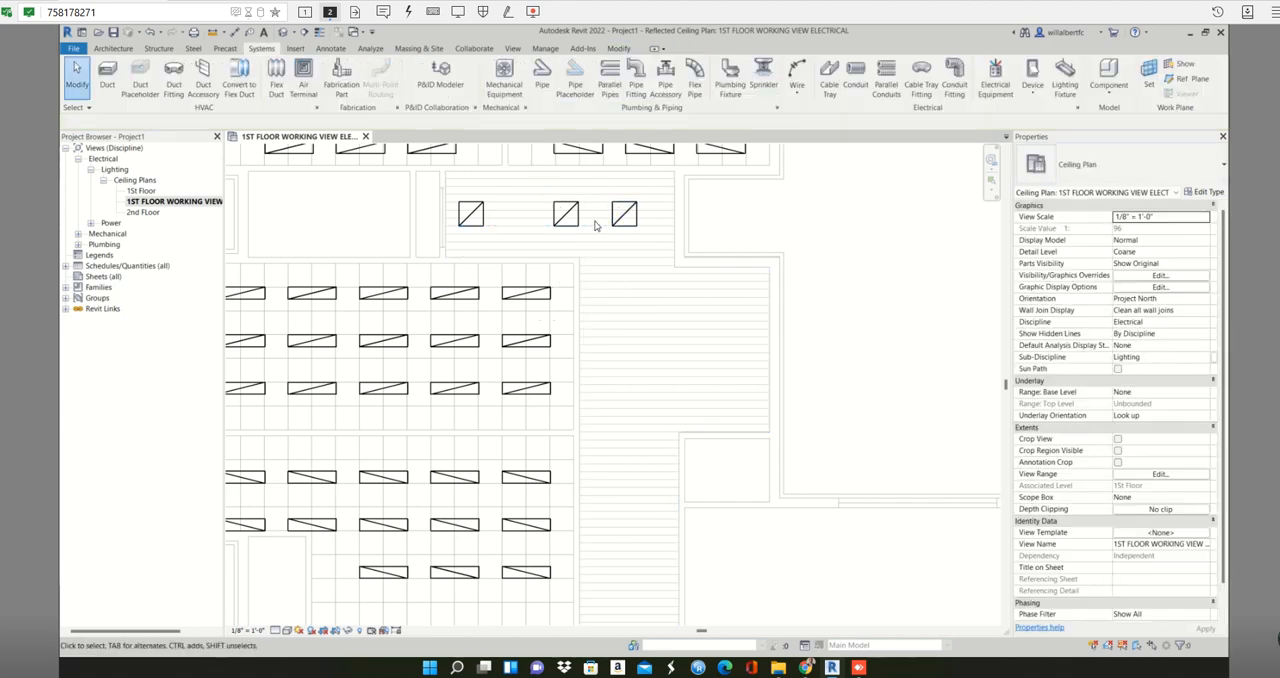
- Move the middle 2x2 fixture about 1' 6" horizontally to the left, midway between its two neighbours
click(566, 215)
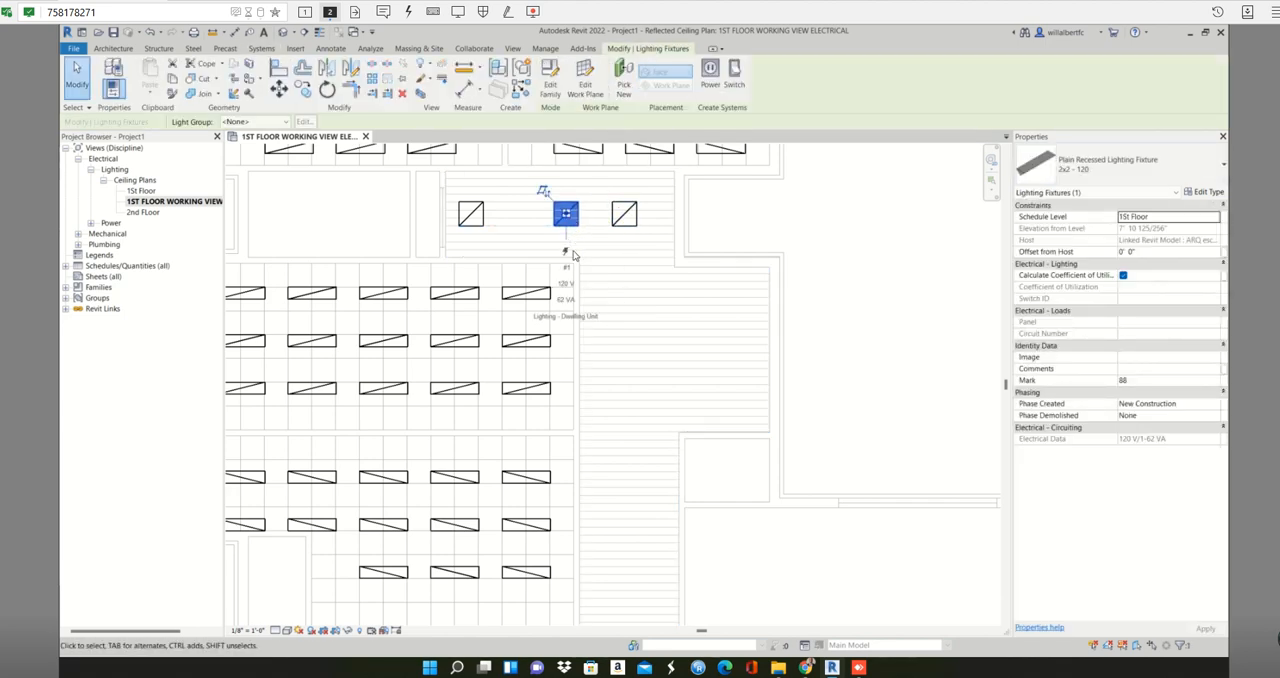
key(Escape)
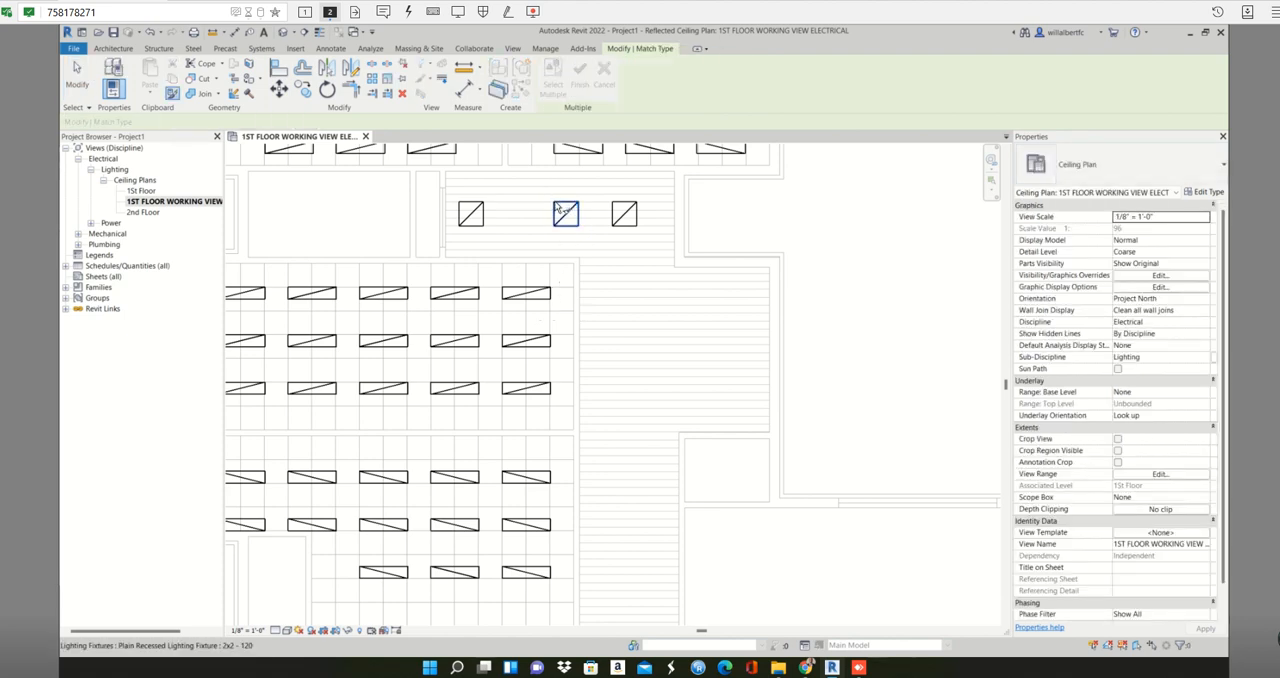
click(566, 208)
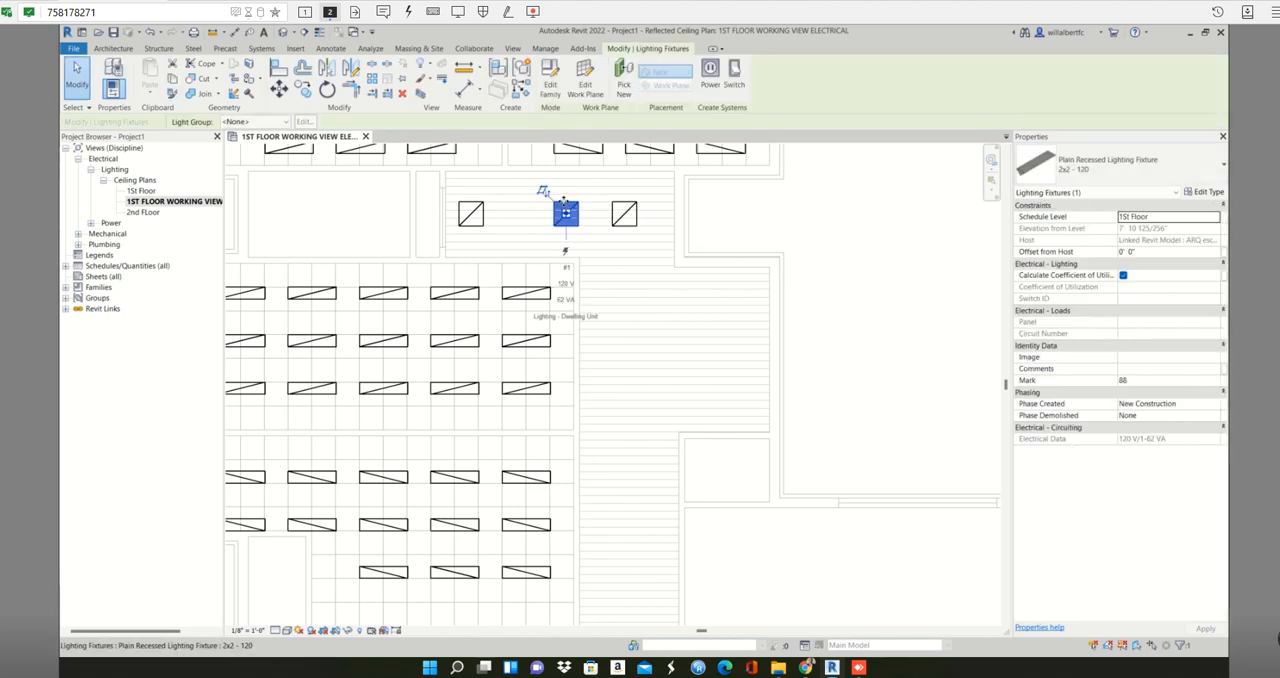
key(m)
key(v)
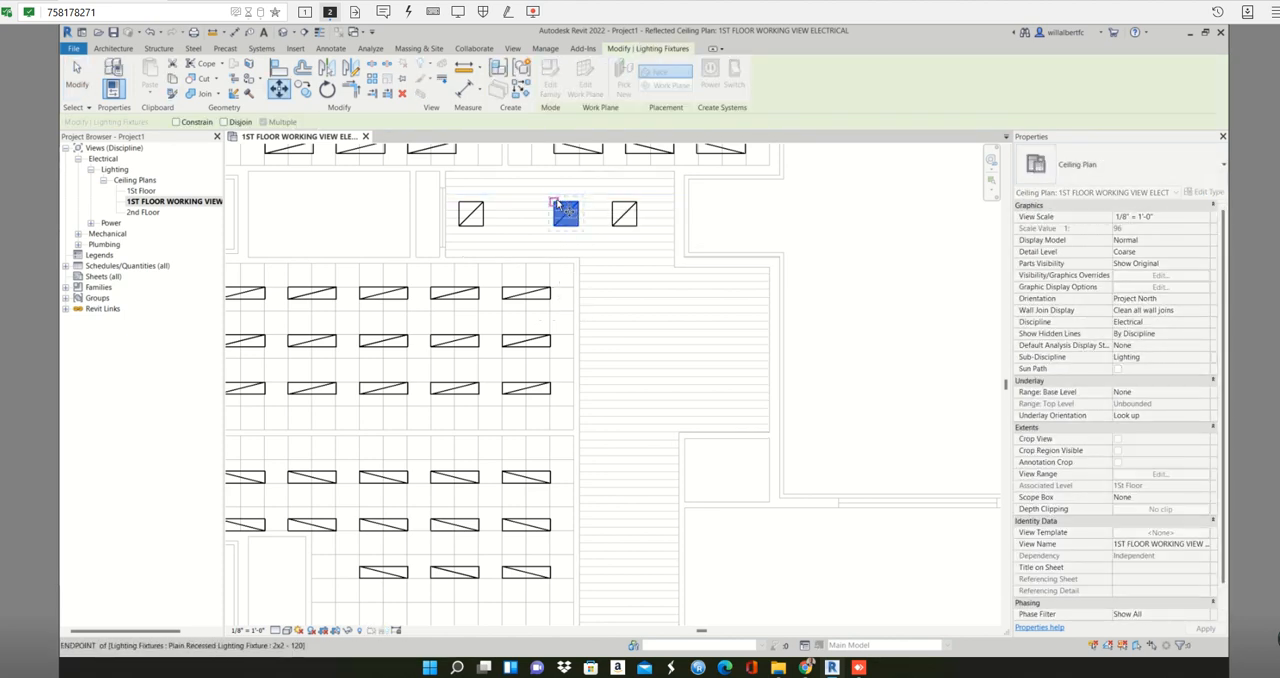
click(557, 204)
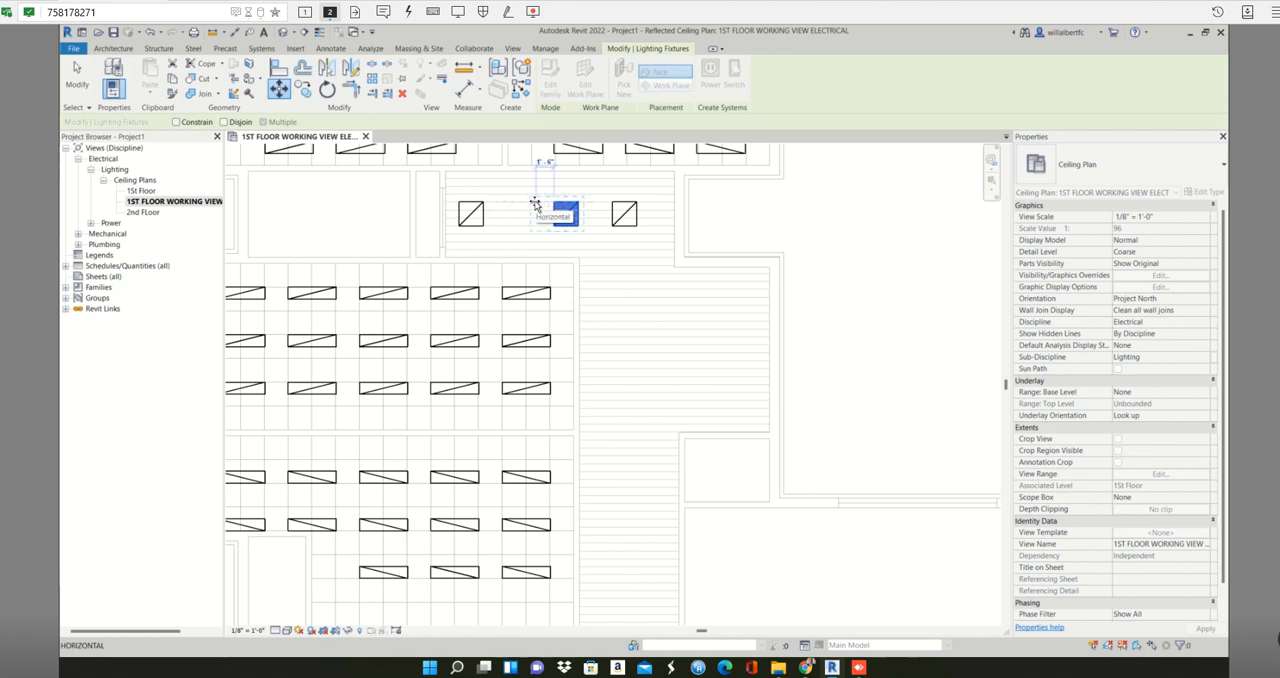
click(539, 204)
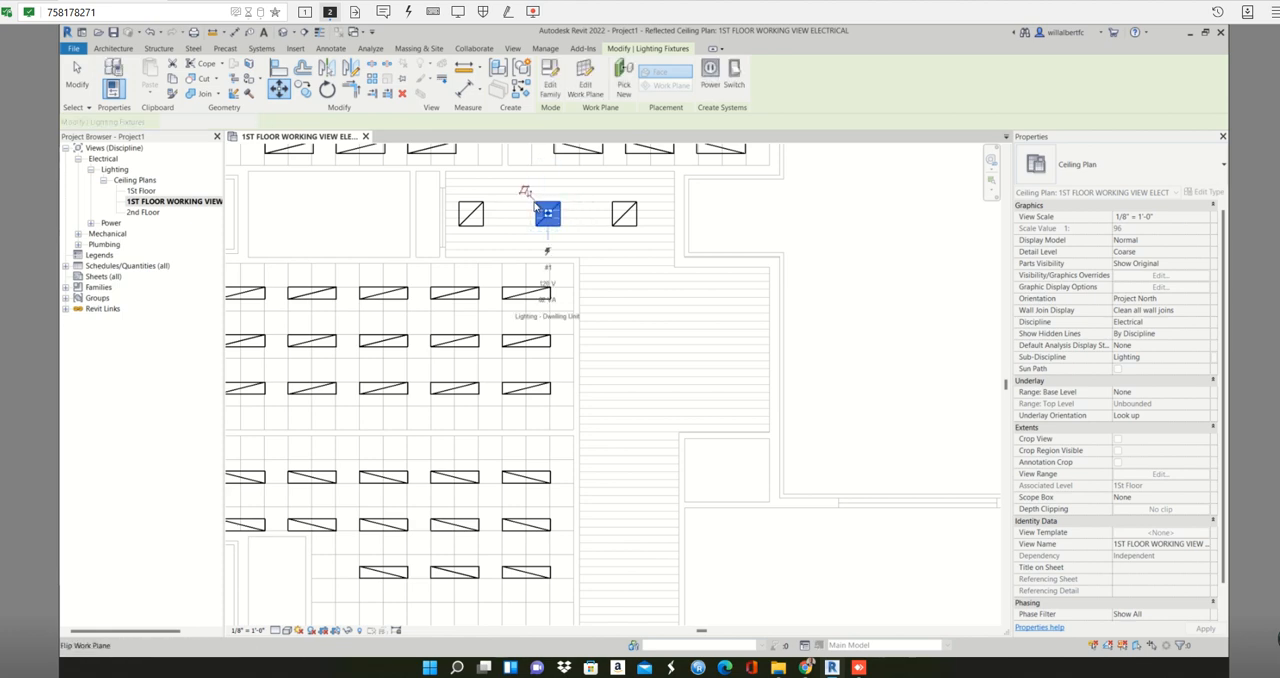
- Array the rightmost 2x2 fixture straight down to the corridor's lower end with 5 items, Last and Constrain, and raise the count to 6
click(646, 201)
click(636, 216)
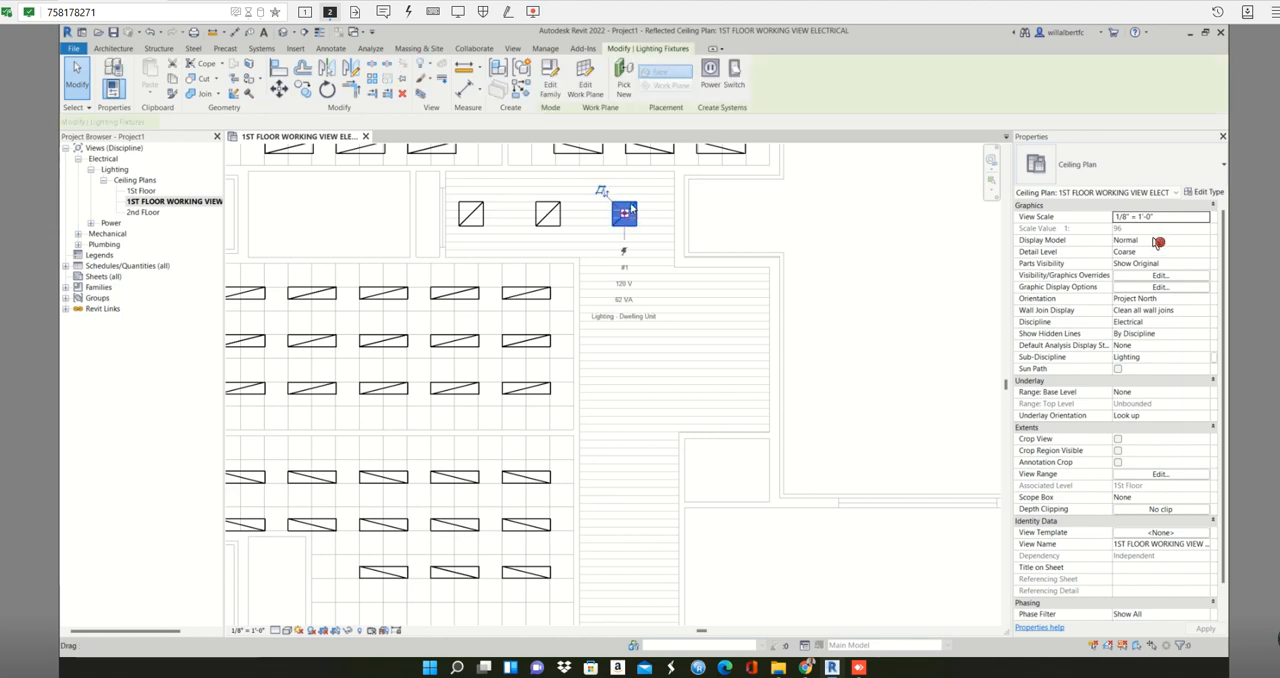
scroll(660, 295, down, 1)
click(658, 305)
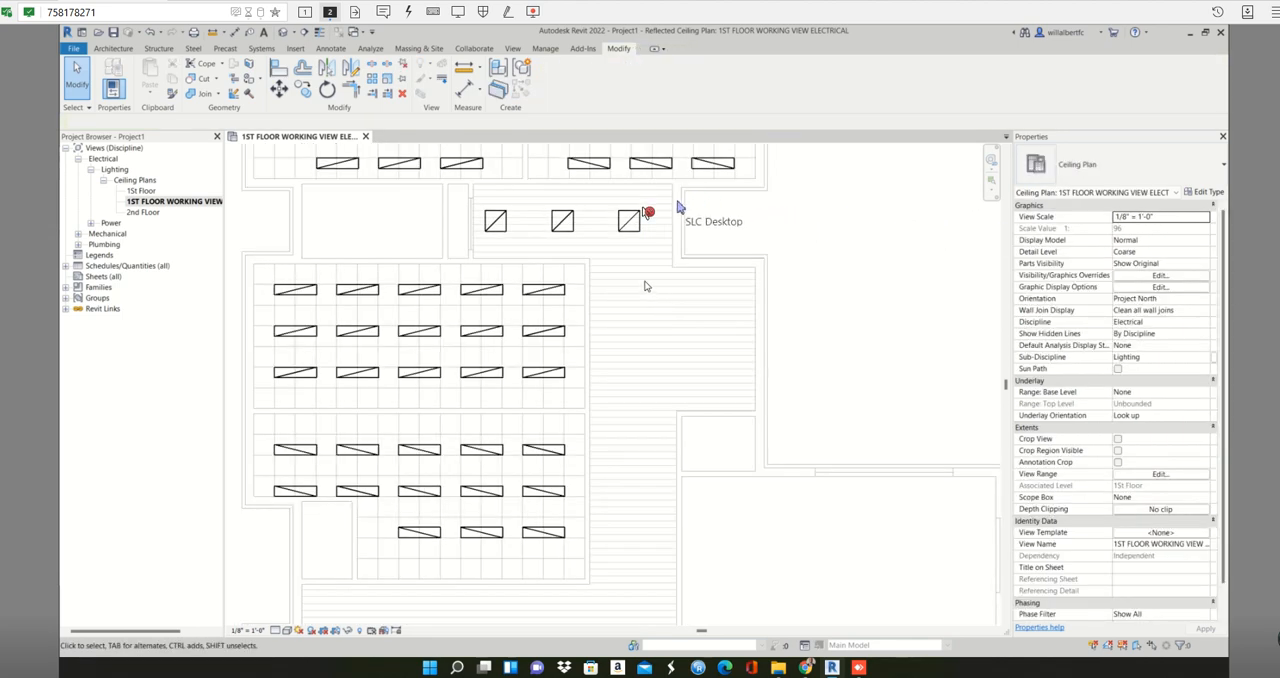
click(630, 218)
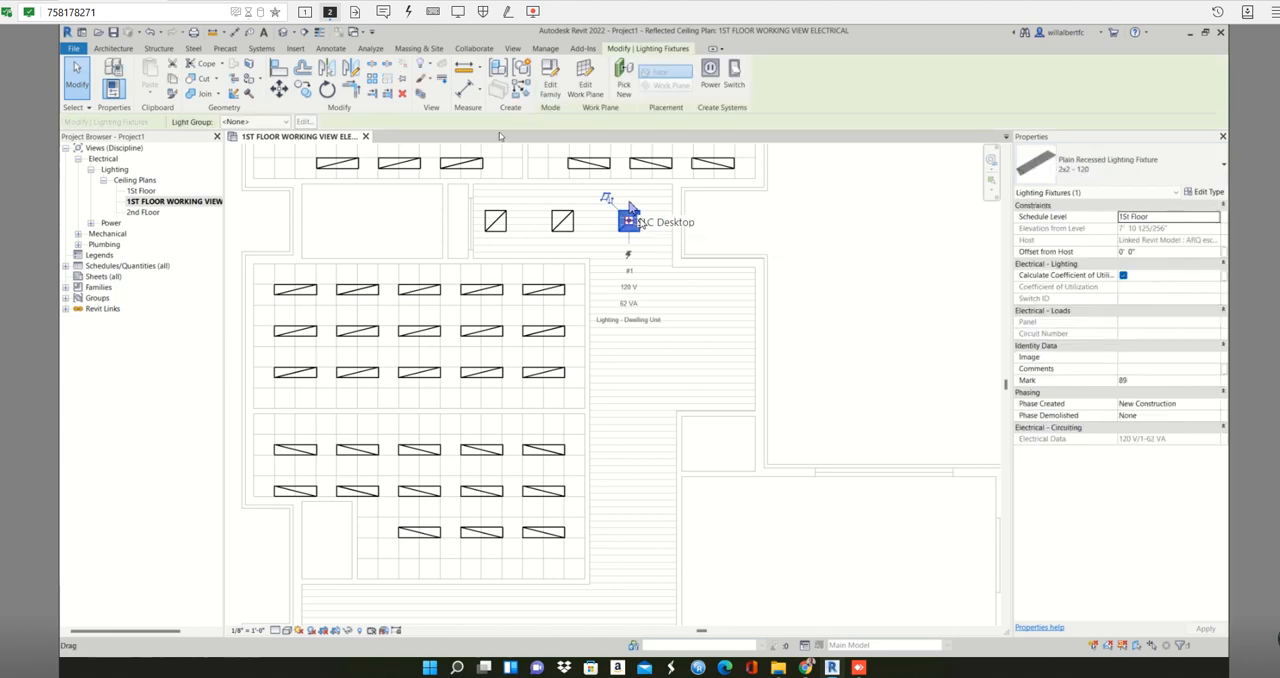
click(373, 79)
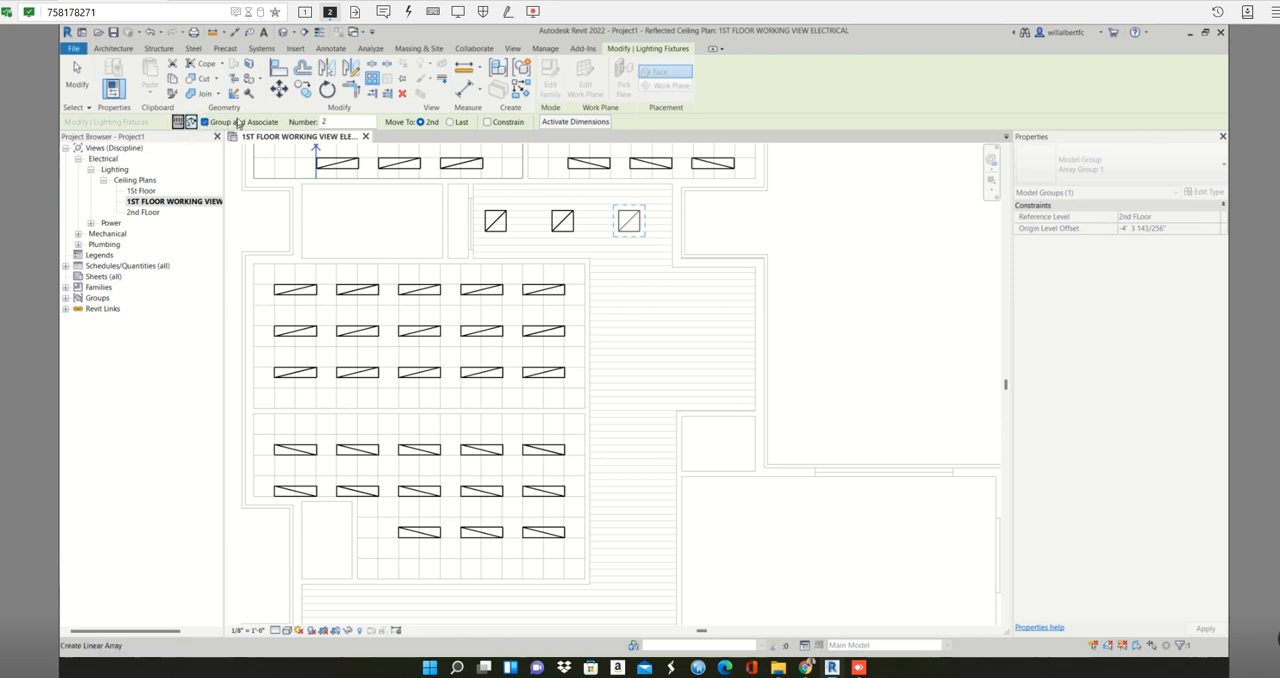
click(322, 119)
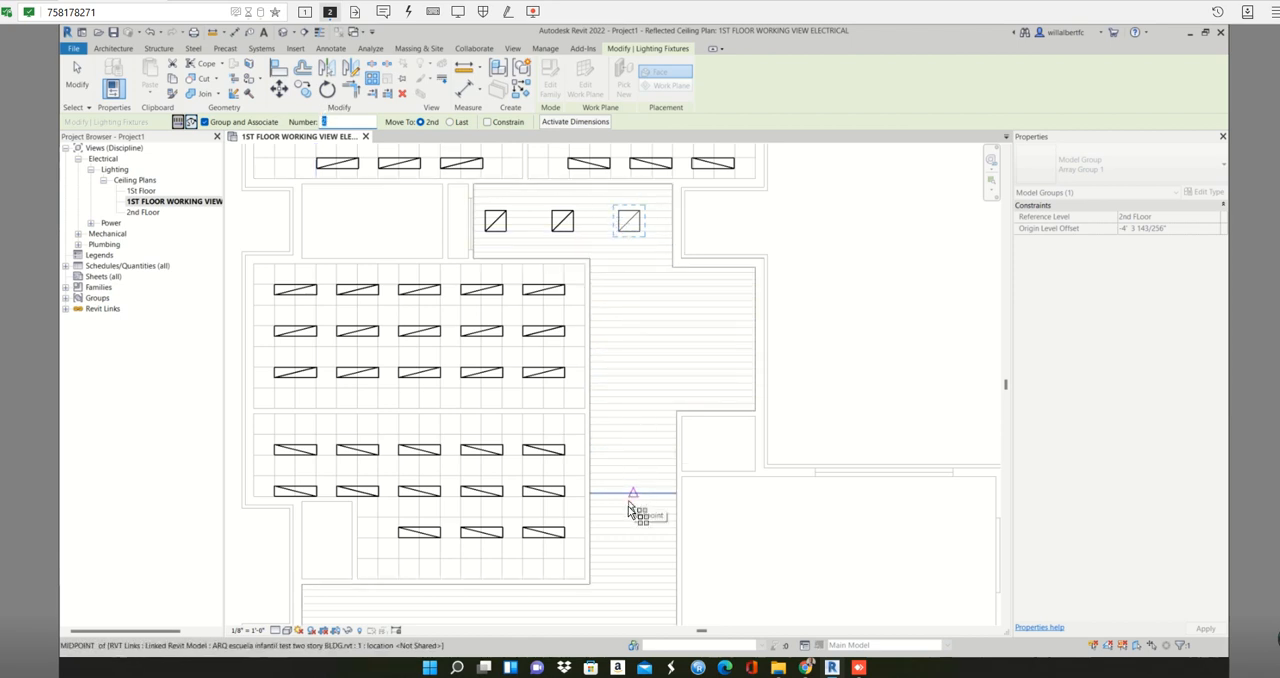
text(5)
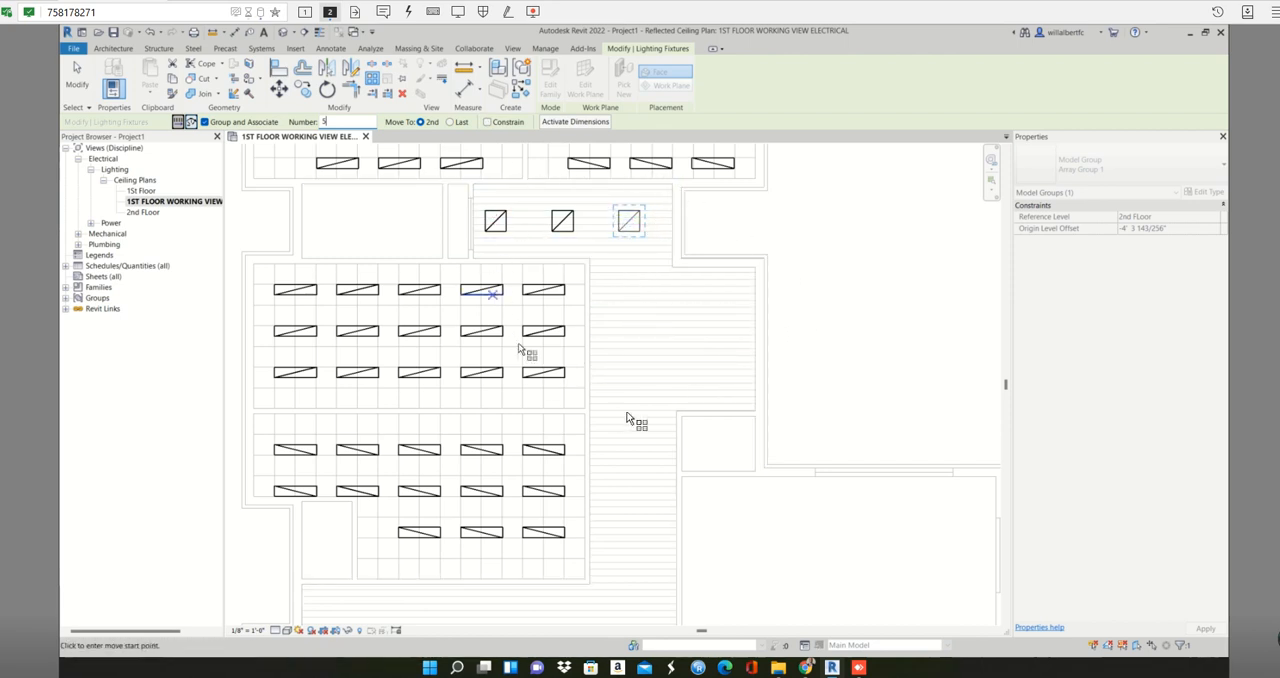
click(488, 122)
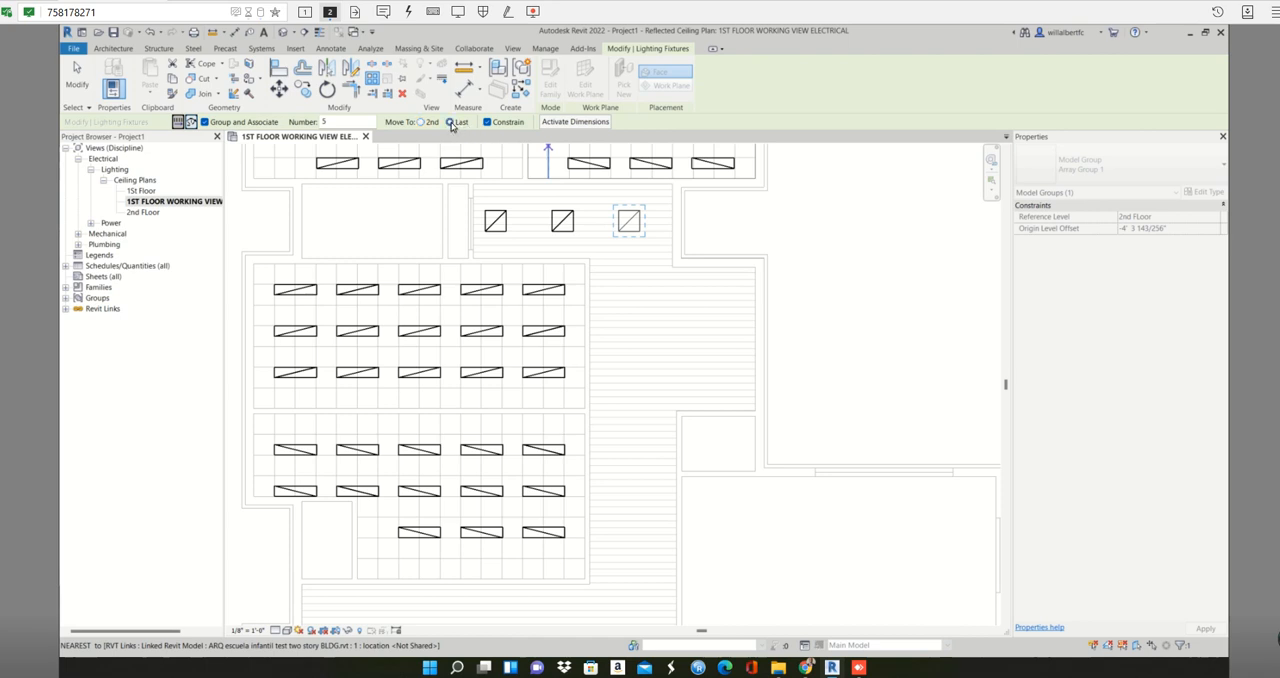
click(624, 212)
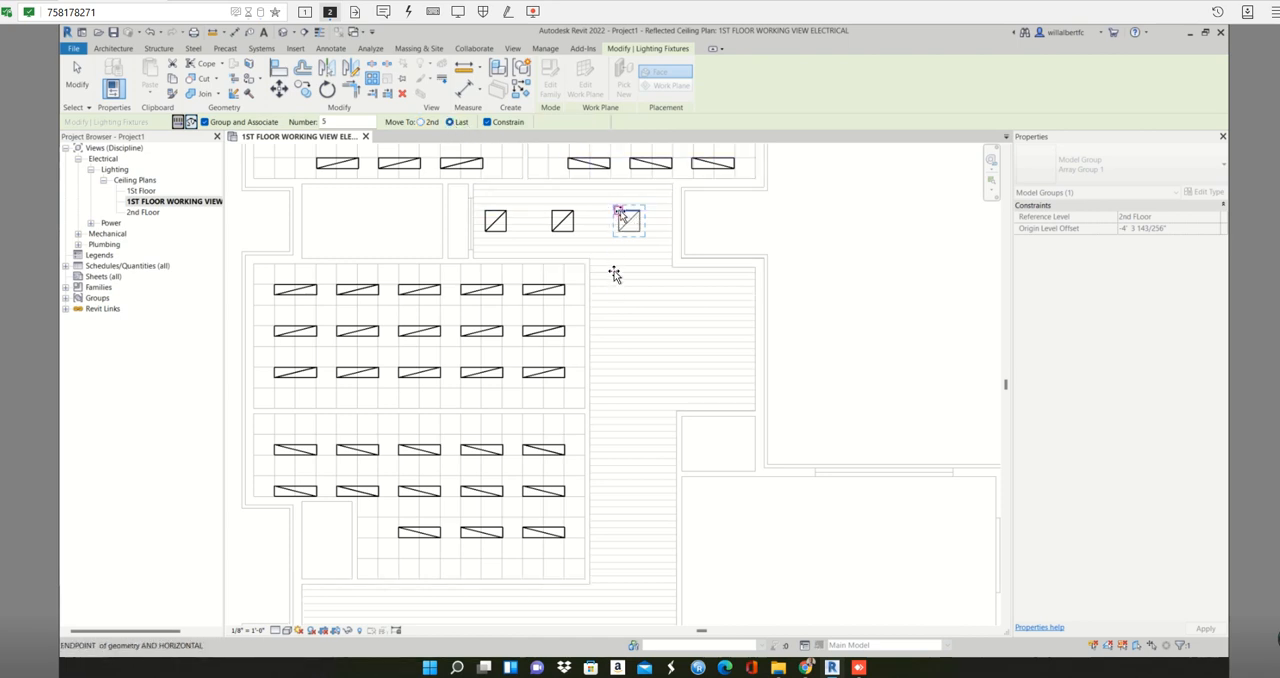
click(613, 585)
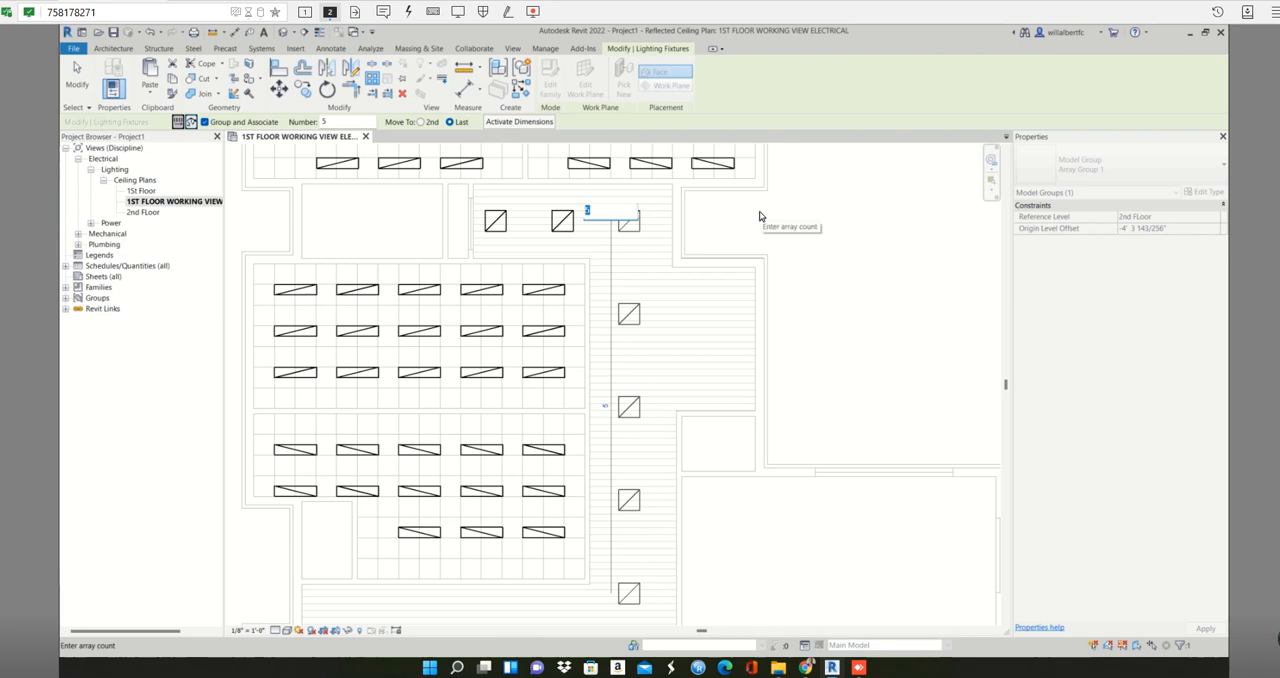
text(6)
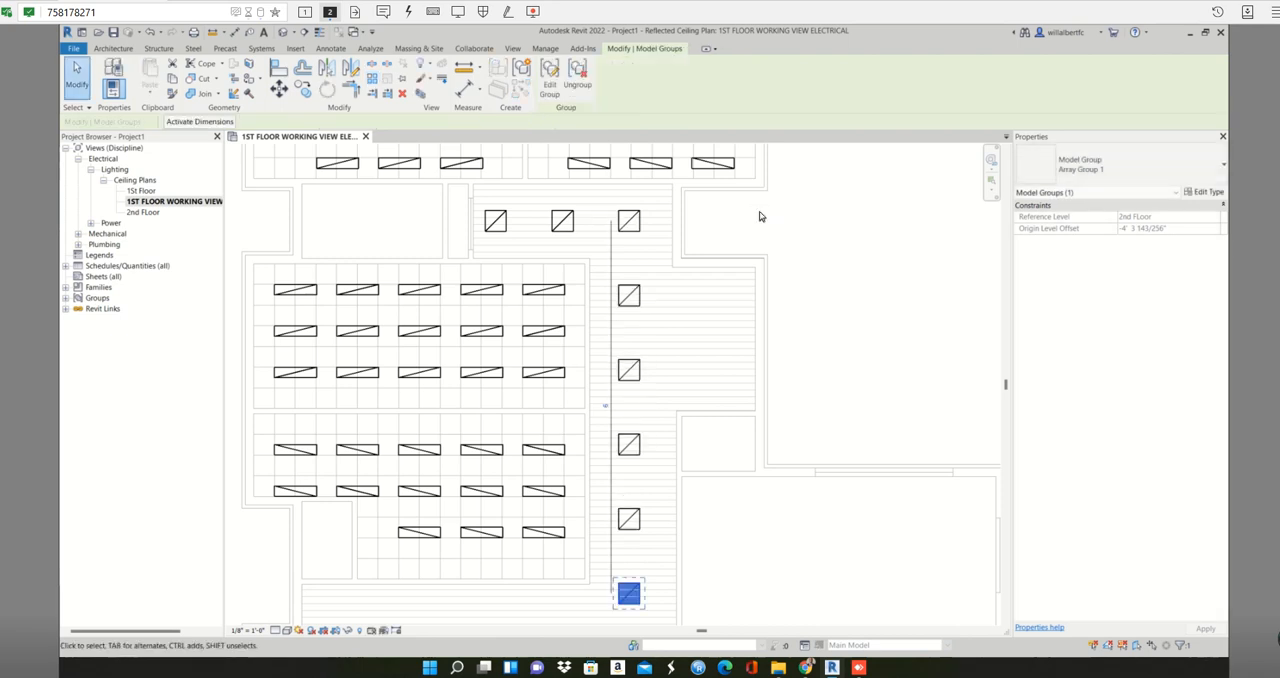
click(811, 243)
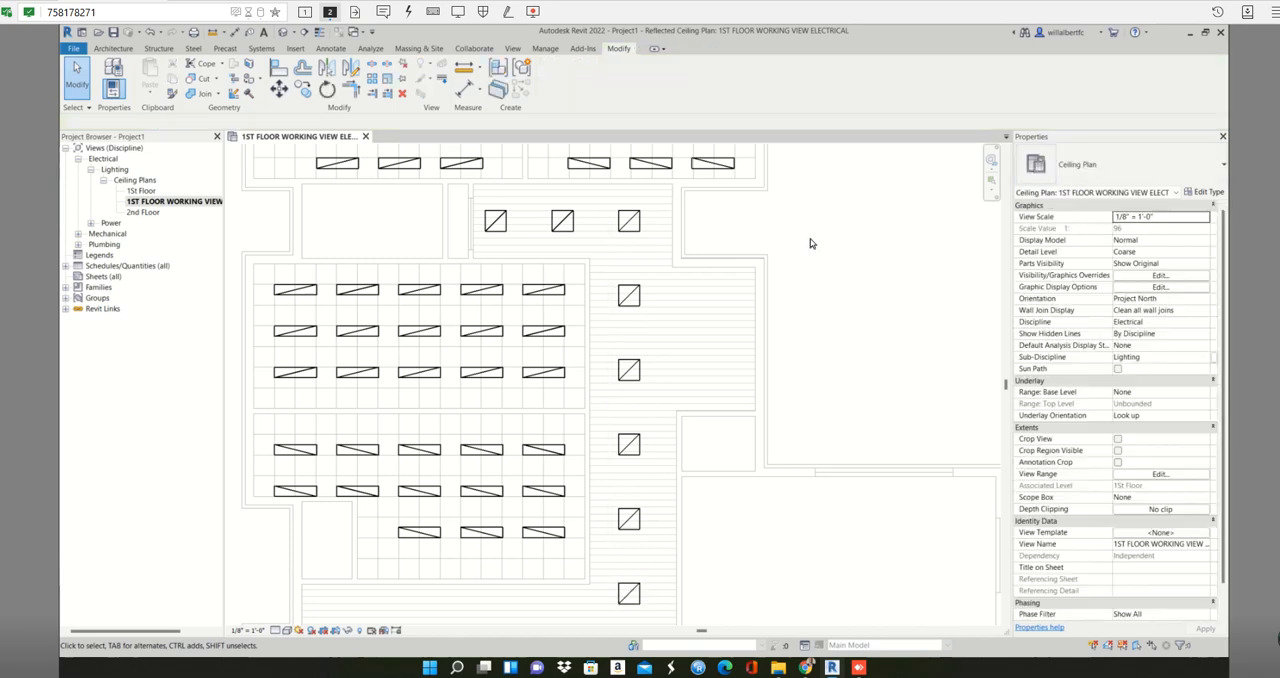
- Compare the grouped fixtures of the corridor array with the single 2x2 fixture beside them by selecting them one at a time
click(626, 371)
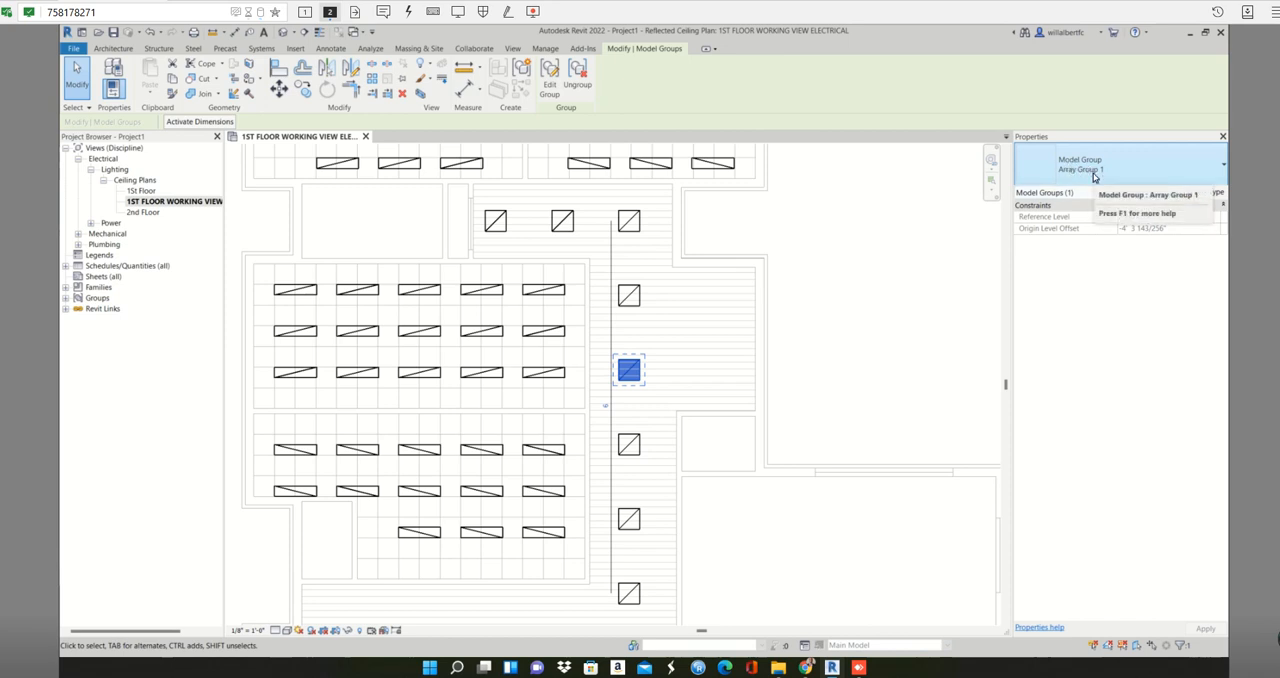
click(620, 225)
click(563, 223)
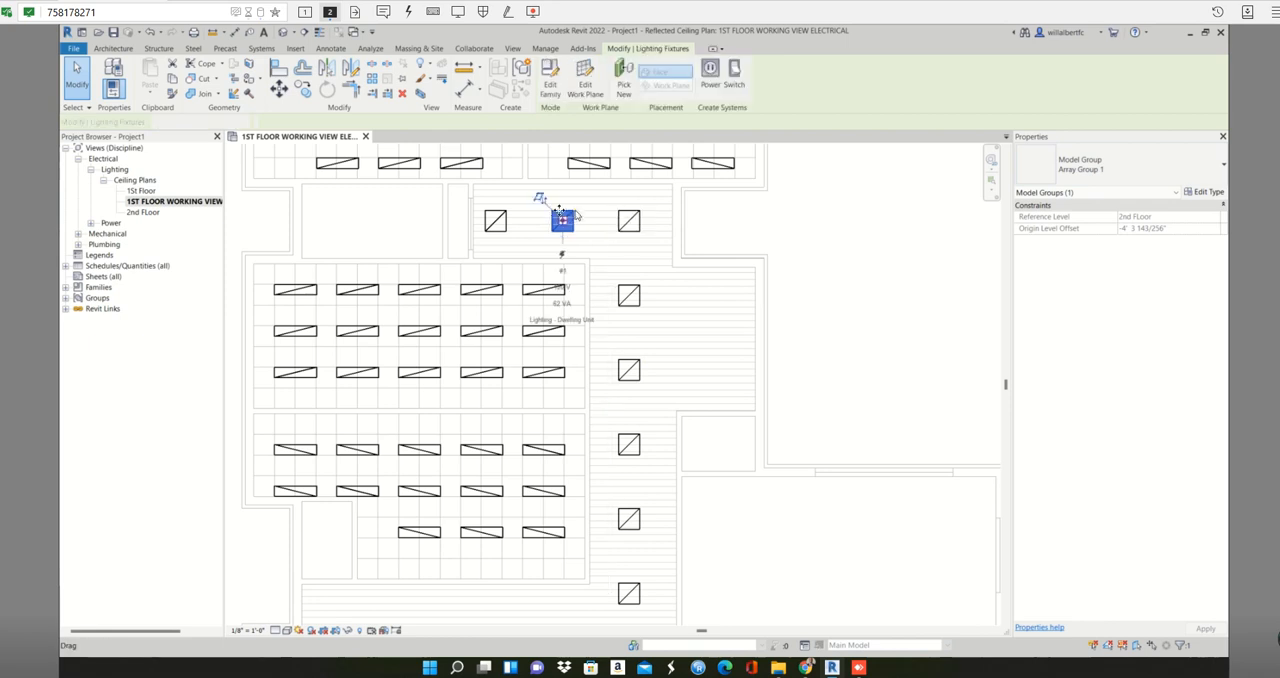
click(628, 225)
click(628, 295)
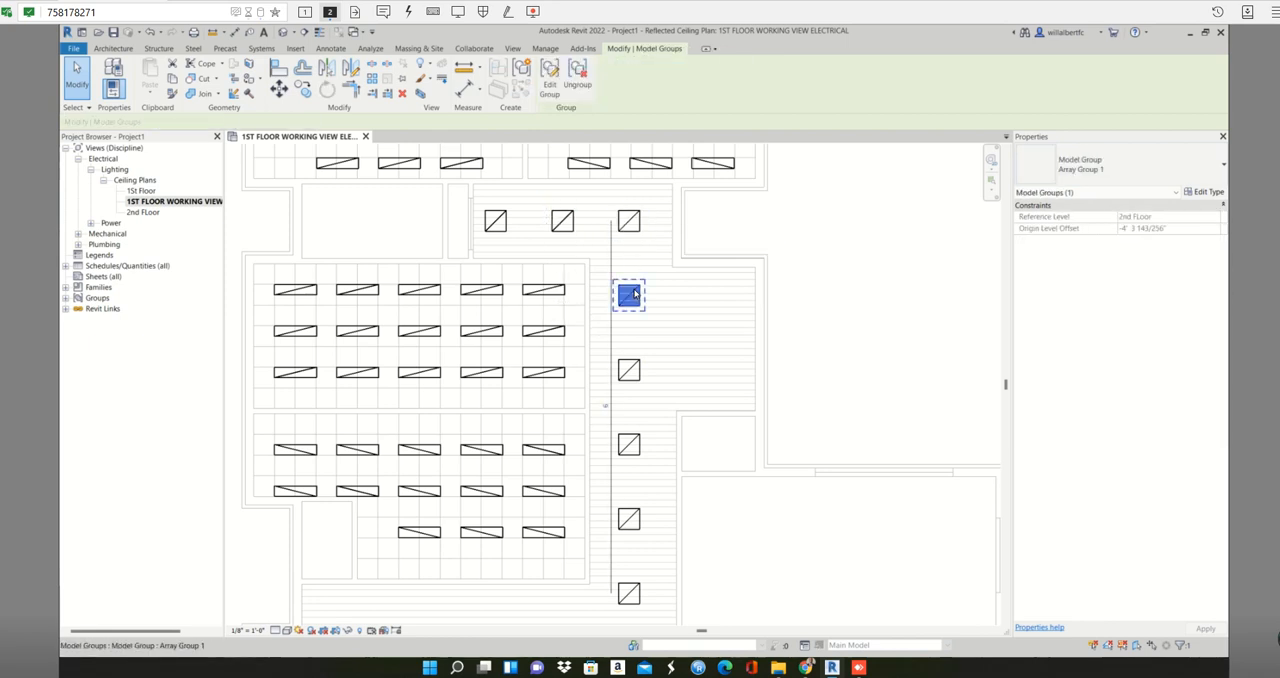
click(629, 372)
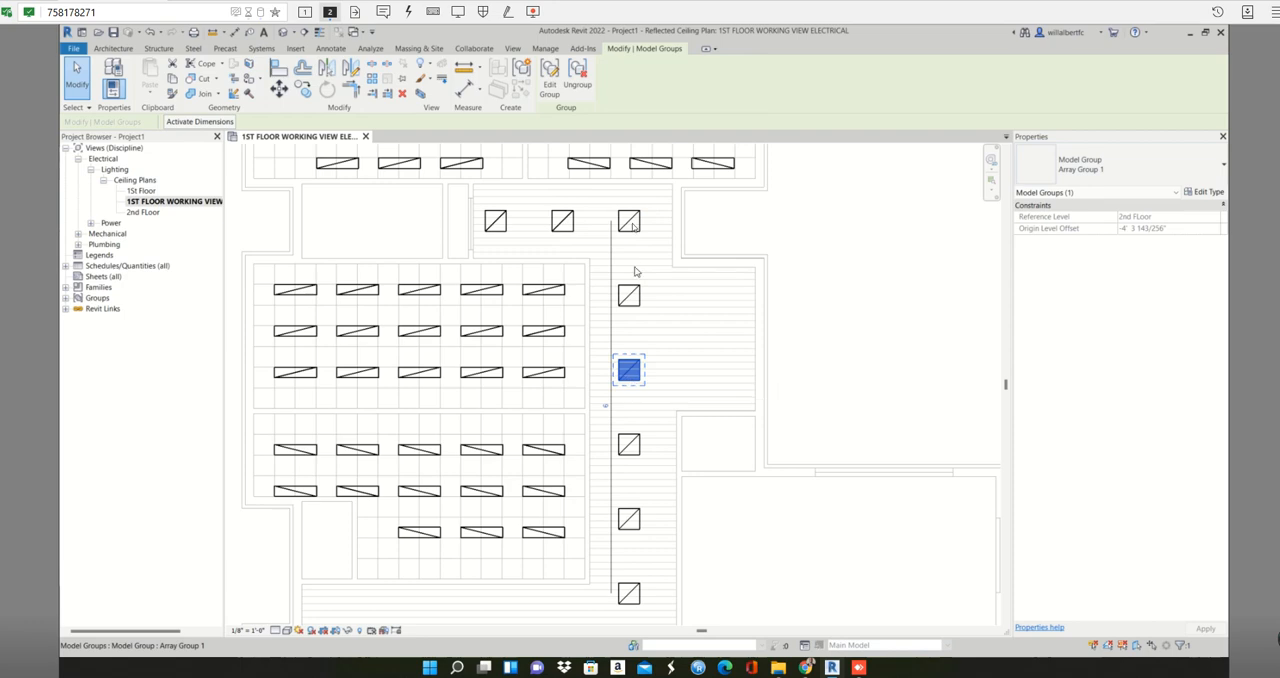
- Delete the six grouped 2x2 fixtures of the corridor array, and undo back to the original single fixture
click(658, 205)
drag(660, 200, 605, 623)
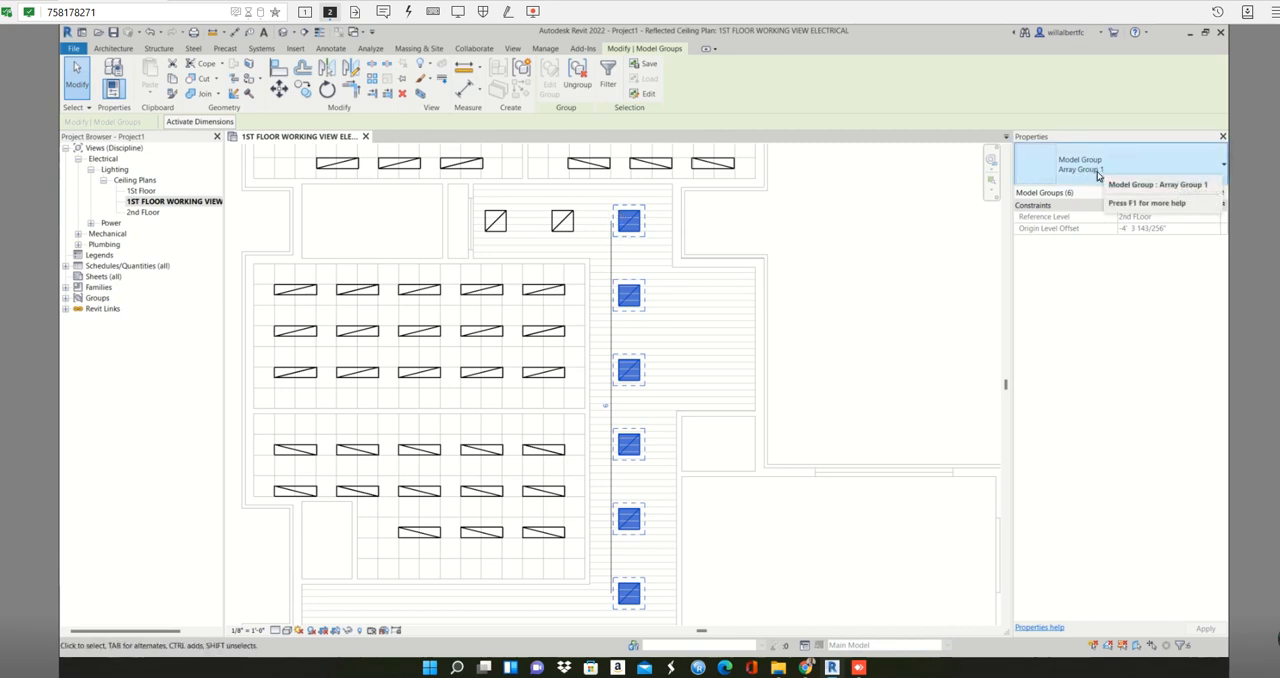
right_click(635, 231)
mouse_move(729, 356)
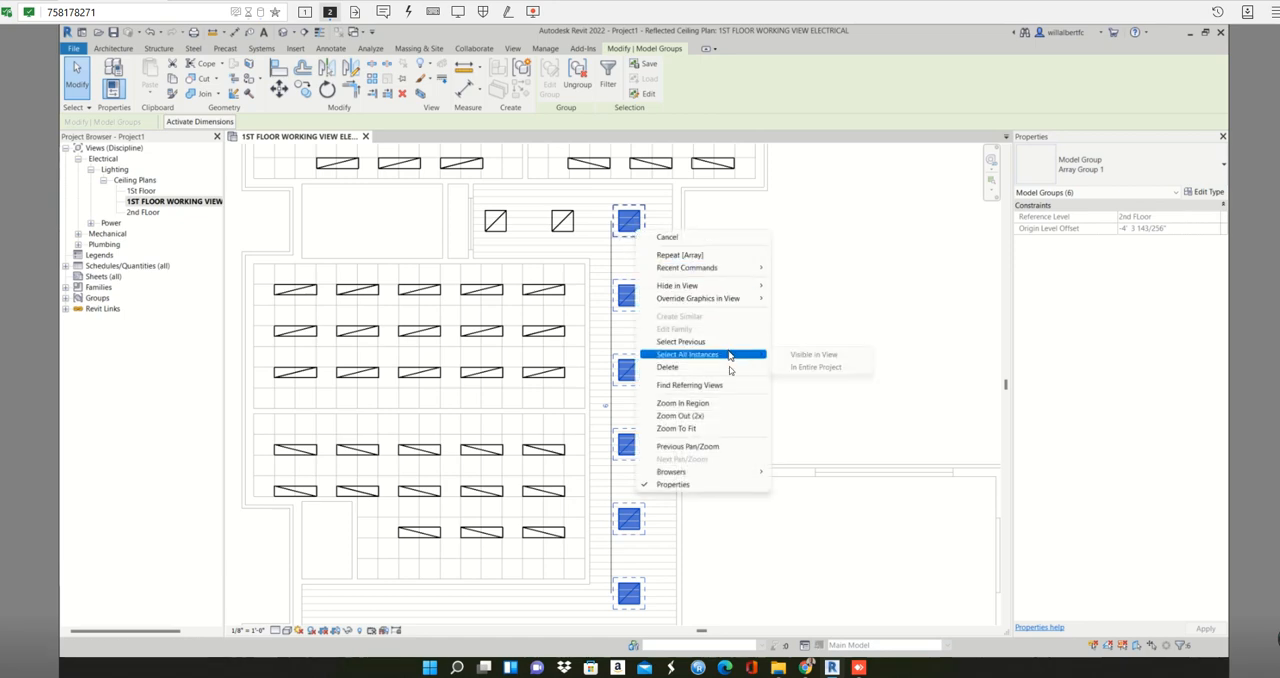
mouse_move(679, 285)
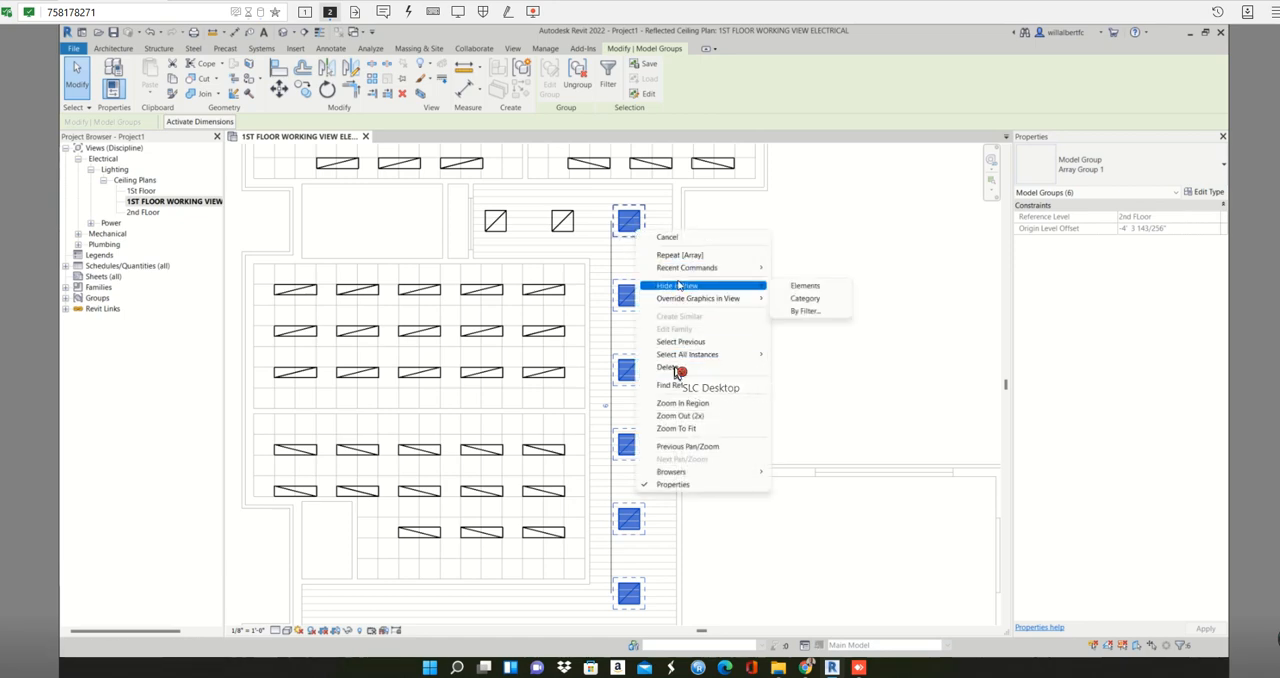
click(672, 368)
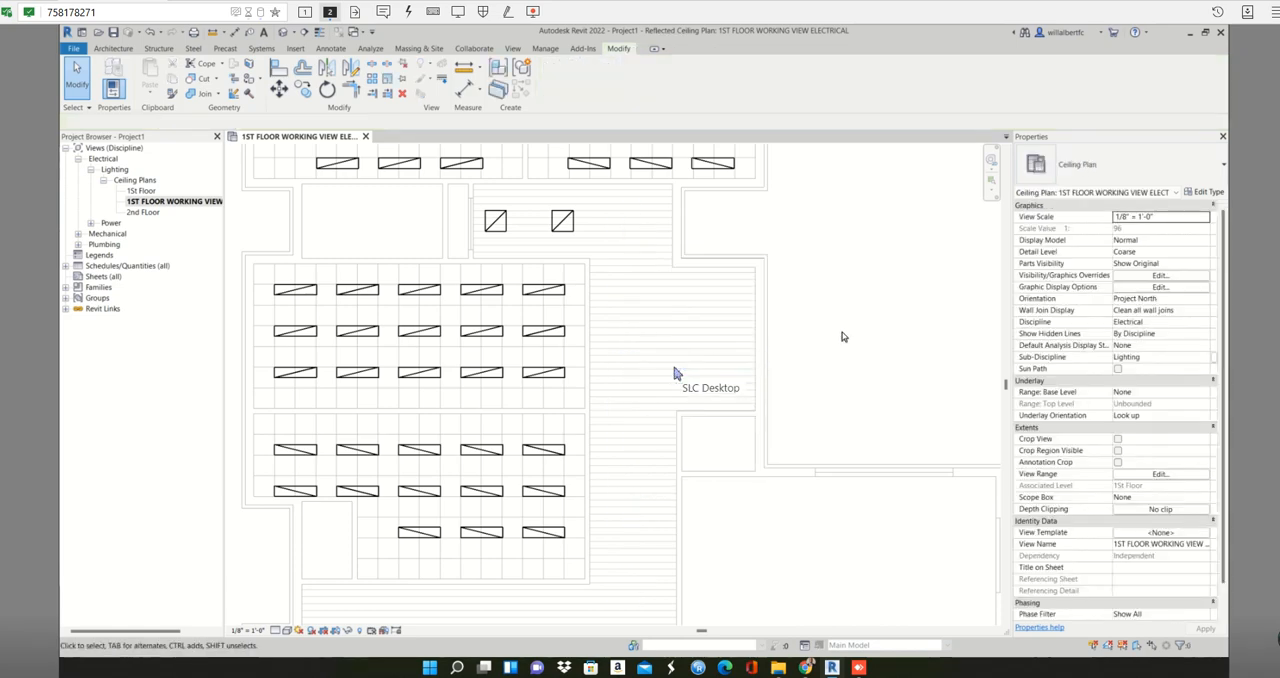
key(ctrl+z)
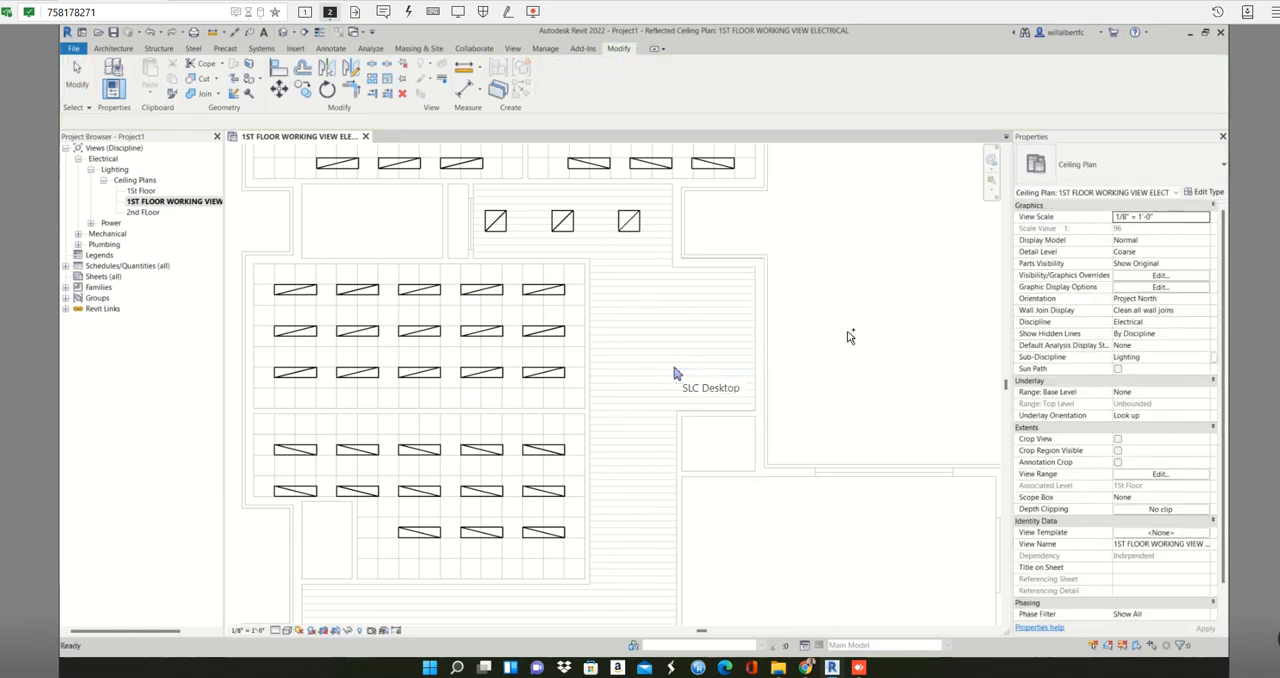
- Array the rightmost 2x2 fixture straight down the corridor as 8 grouped items, using Move To 2nd with about 4' spacing
click(628, 220)
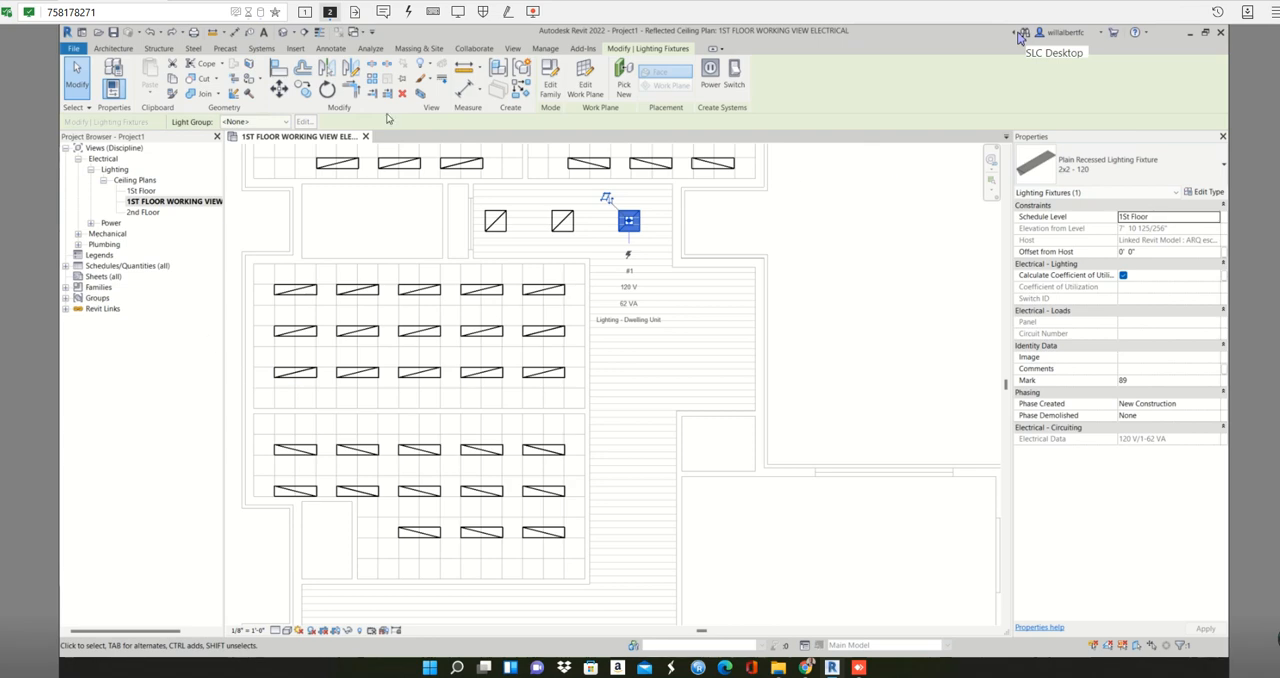
click(607, 239)
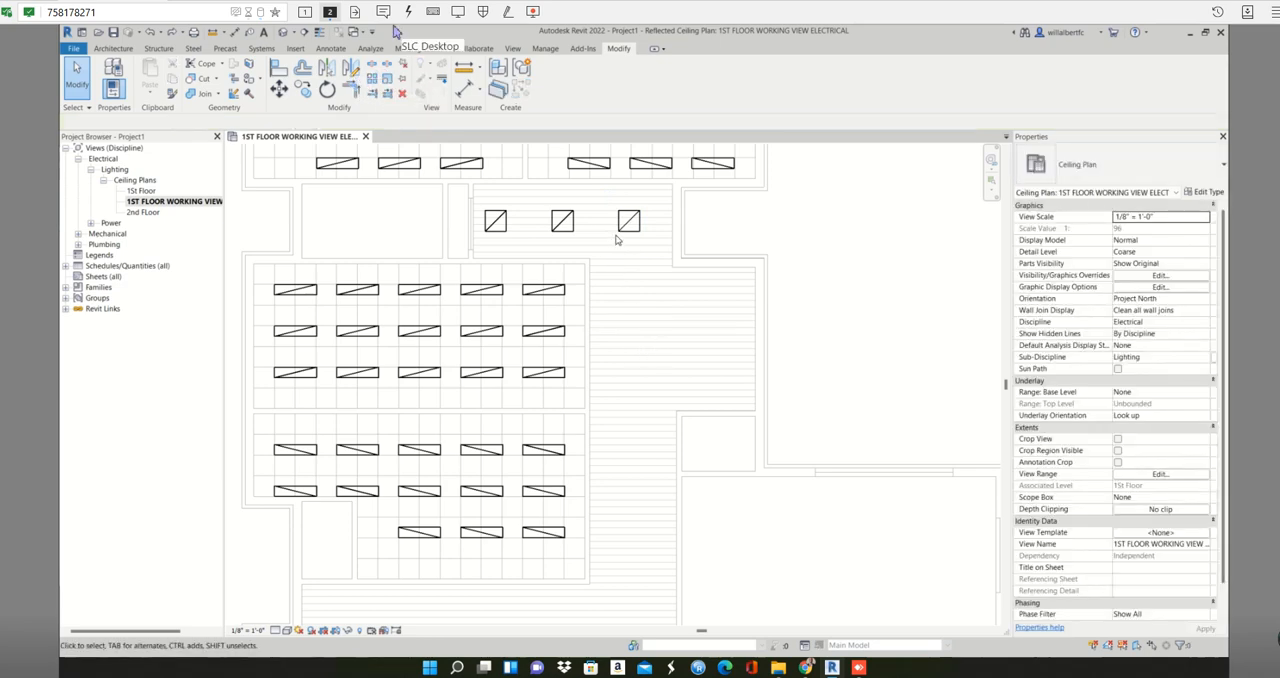
click(627, 227)
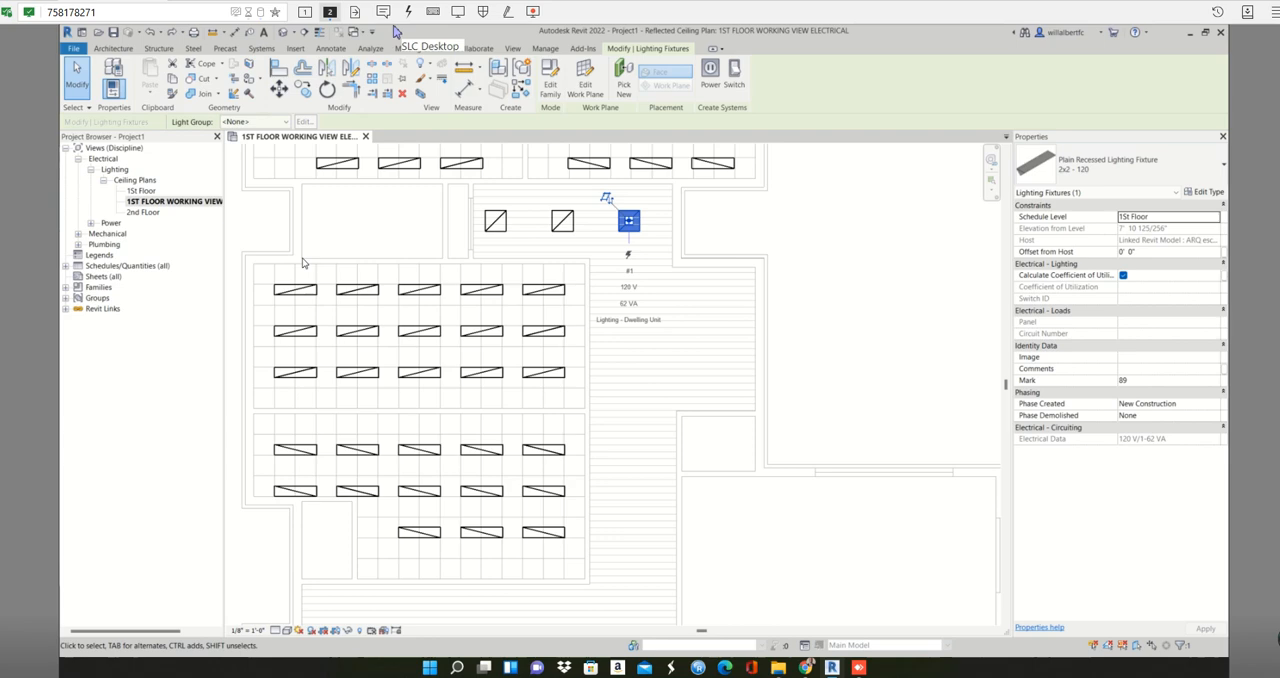
key(a)
key(r)
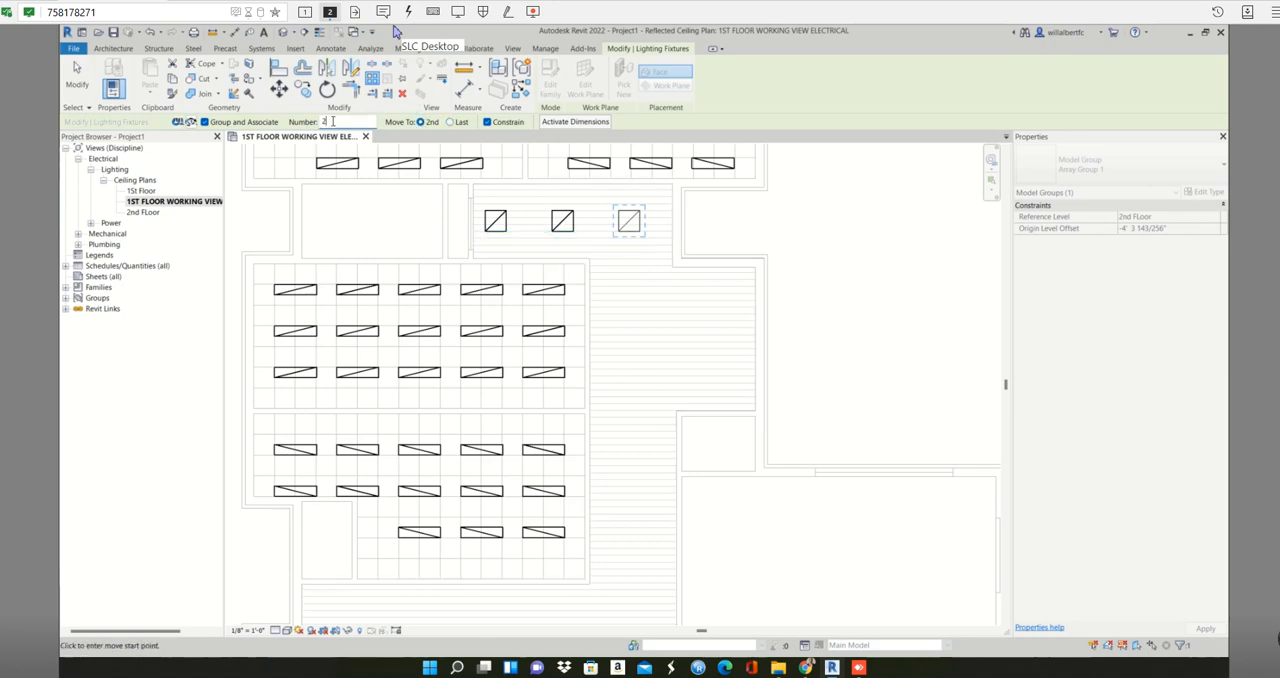
scroll(597, 300, down, 1)
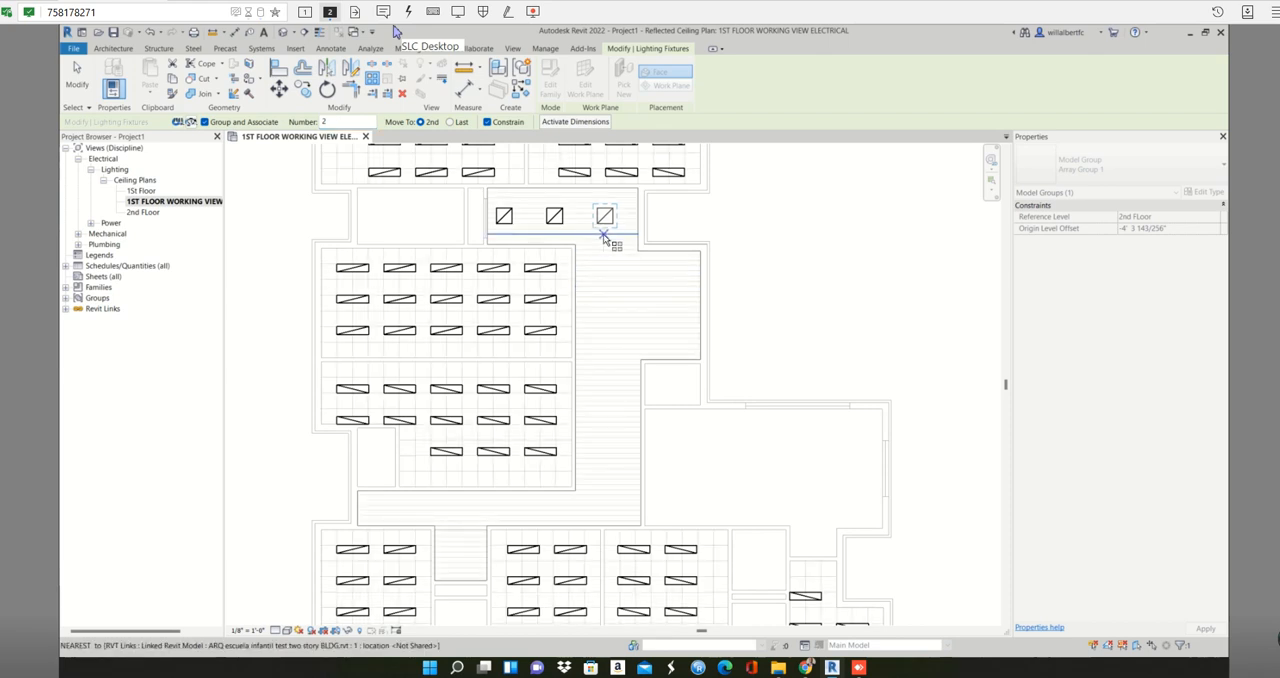
double_click(344, 121)
text(8)
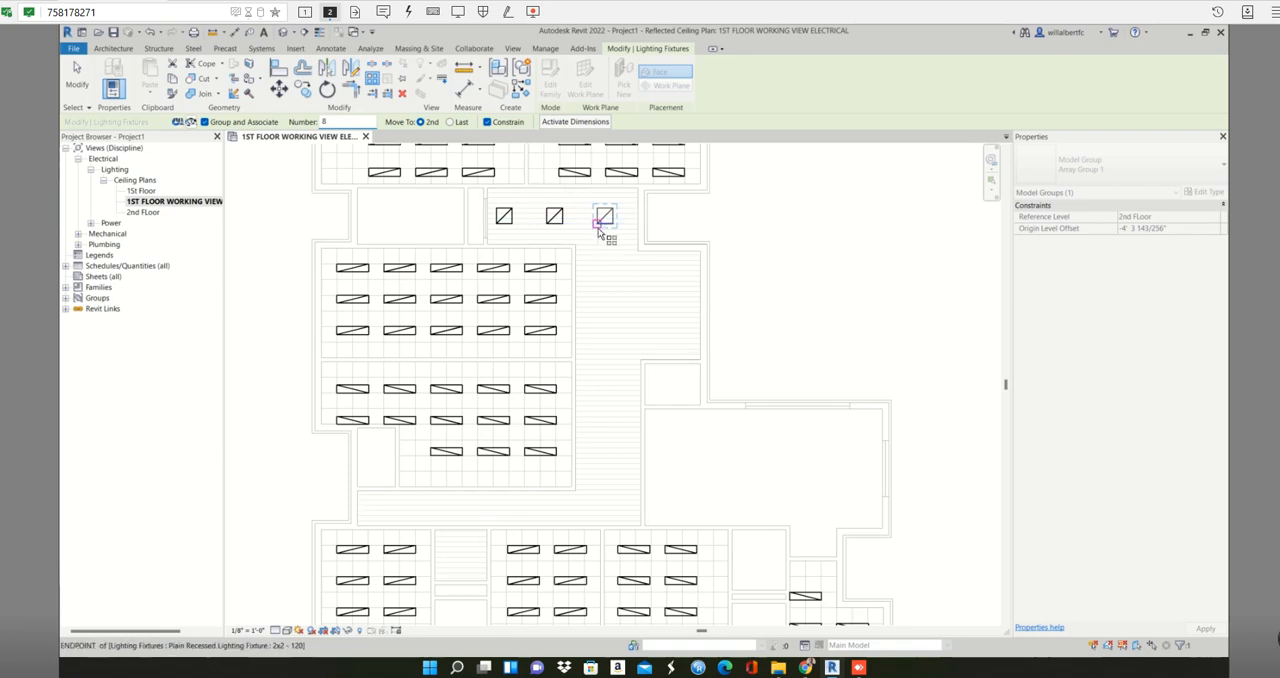
scroll(600, 228, up, 3)
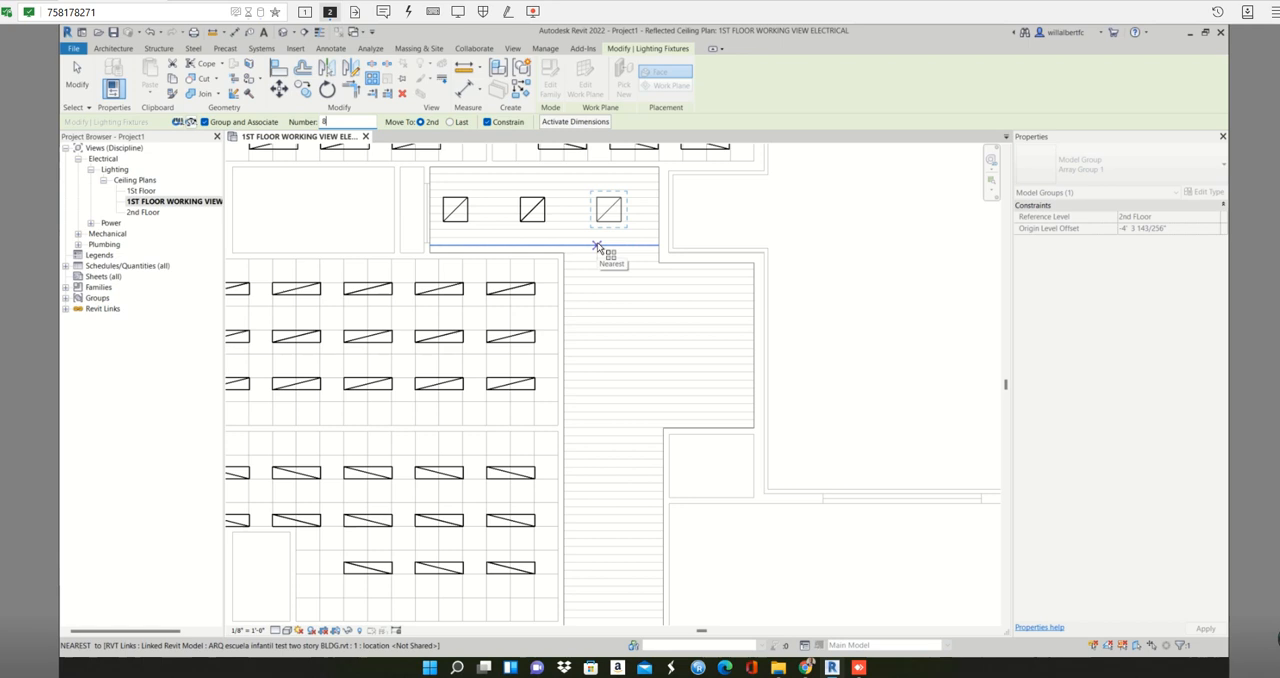
click(597, 247)
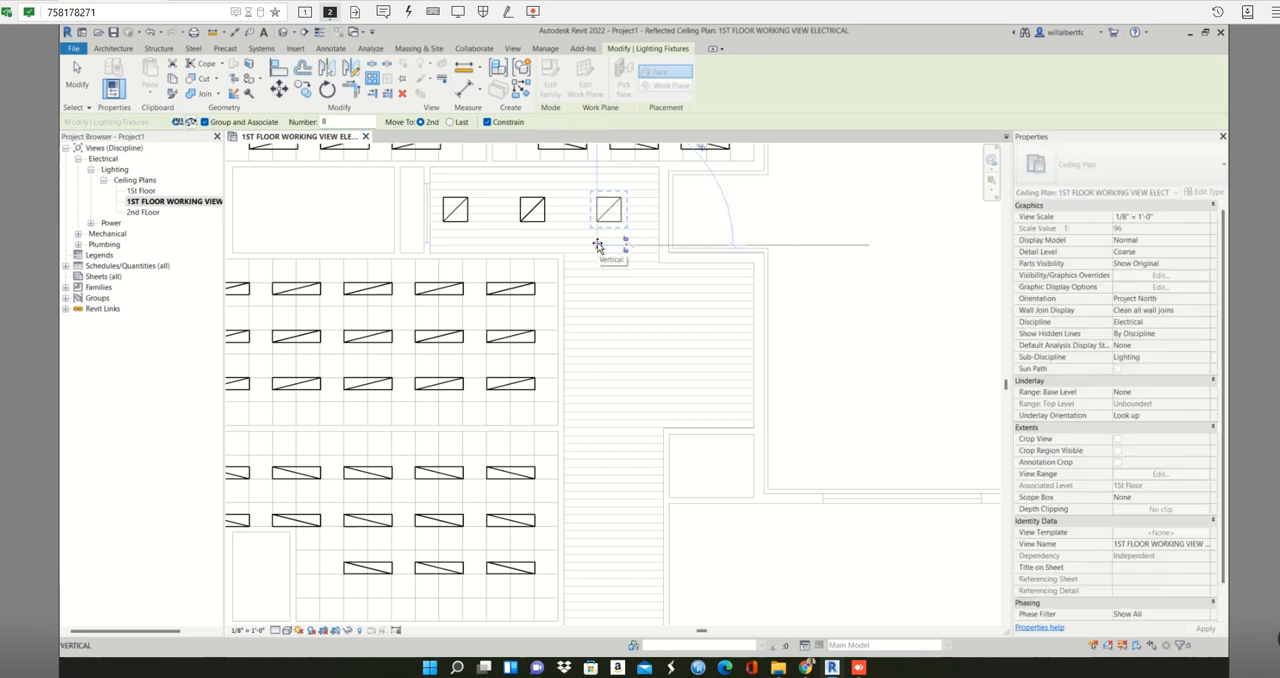
click(596, 296)
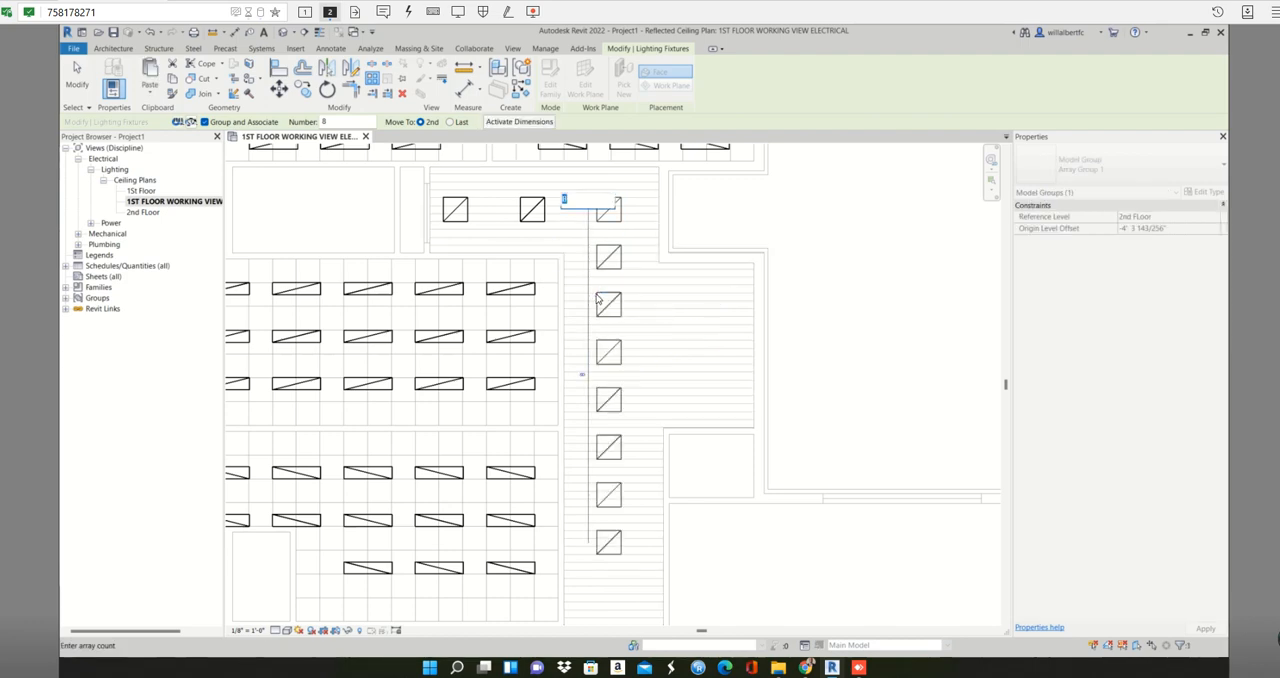
- Raise the corridor array's item count to 12 and accept the host warnings
scroll(598, 298, down, 4)
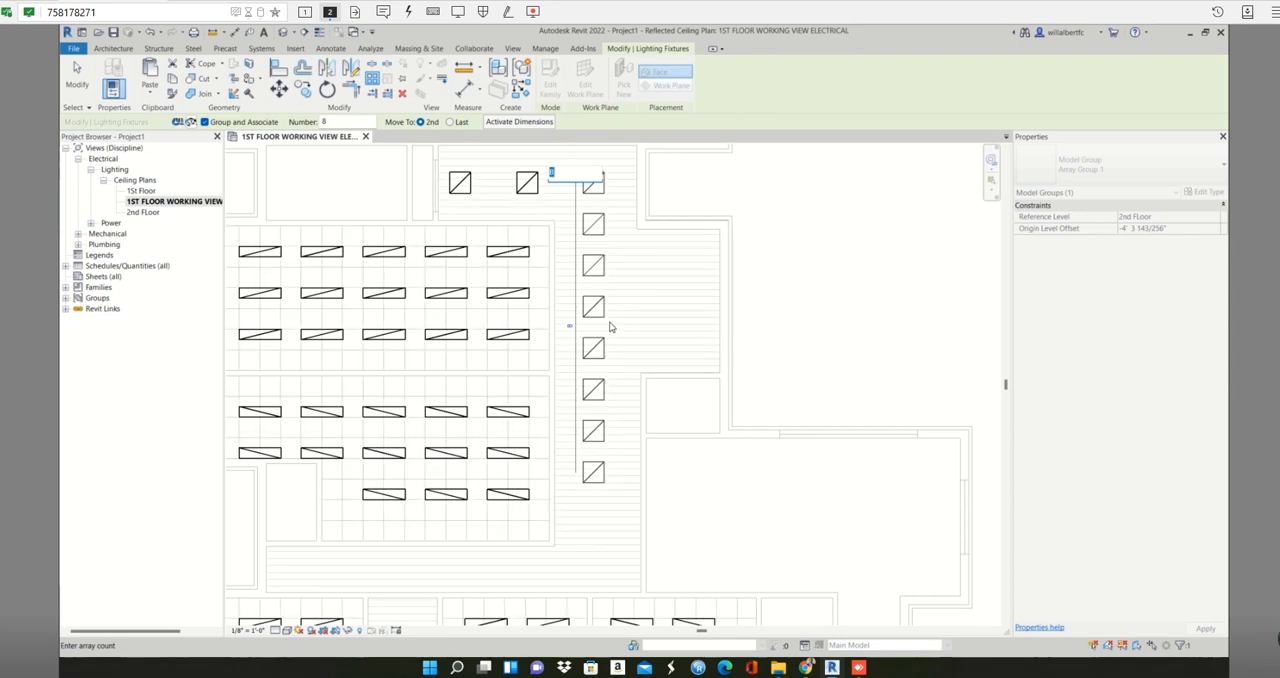
text(12)
key(Return)
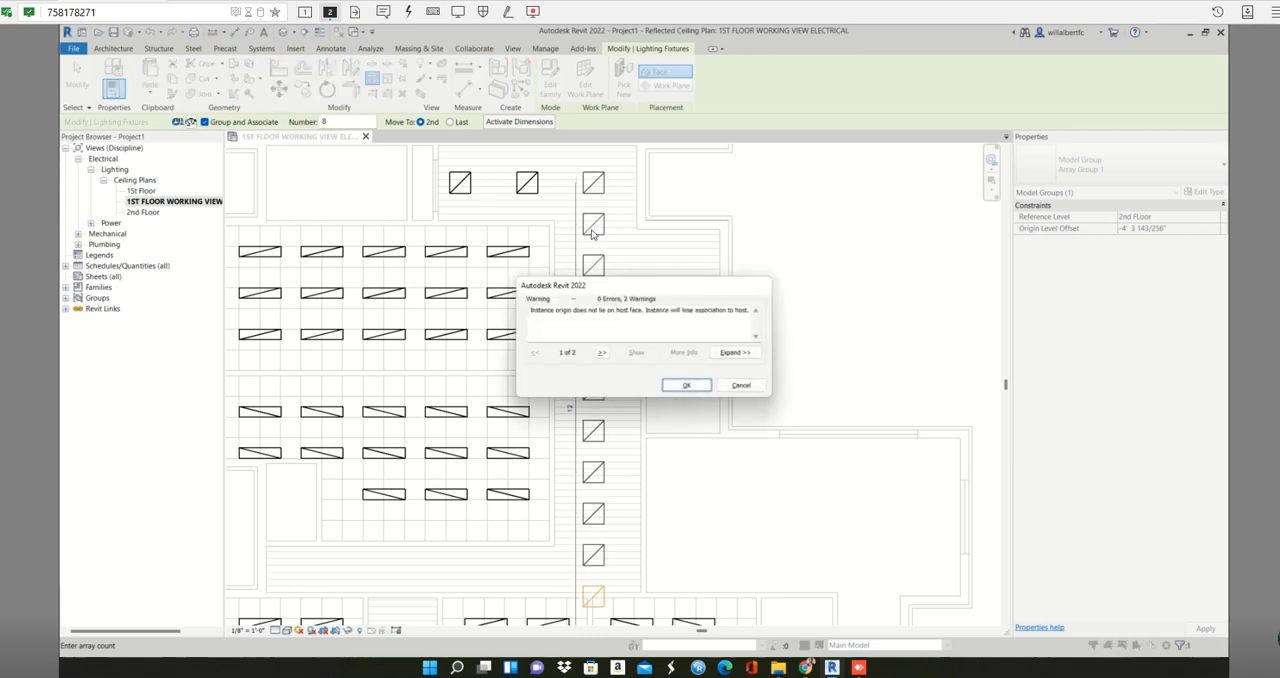
key(Return)
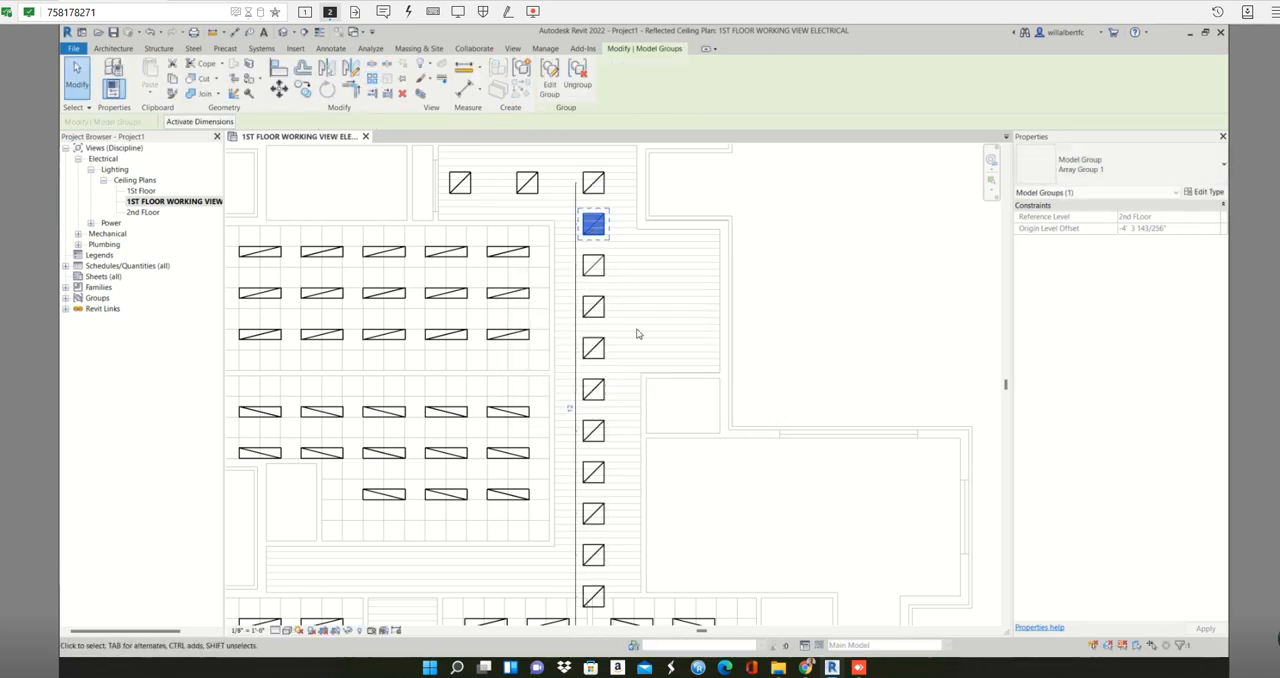
- Delete the array fixture that falls below the corridor's lower end, and undo back to before the array was made
click(598, 606)
key(Delete)
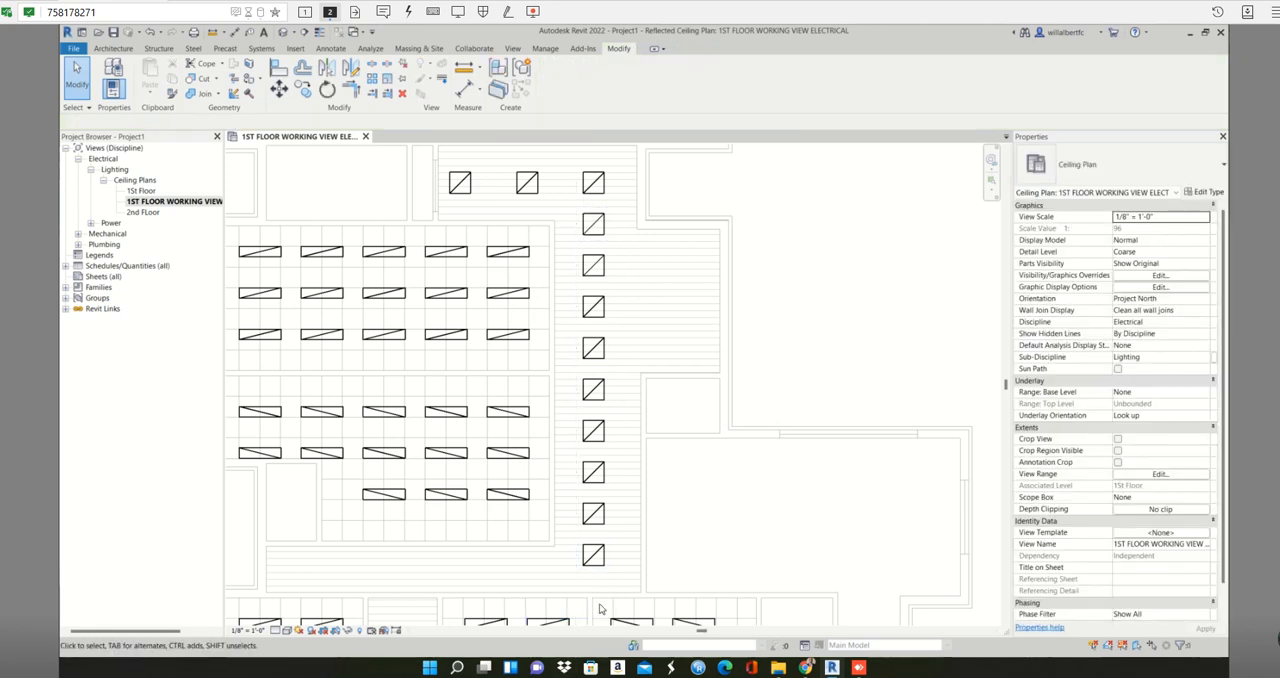
click(593, 553)
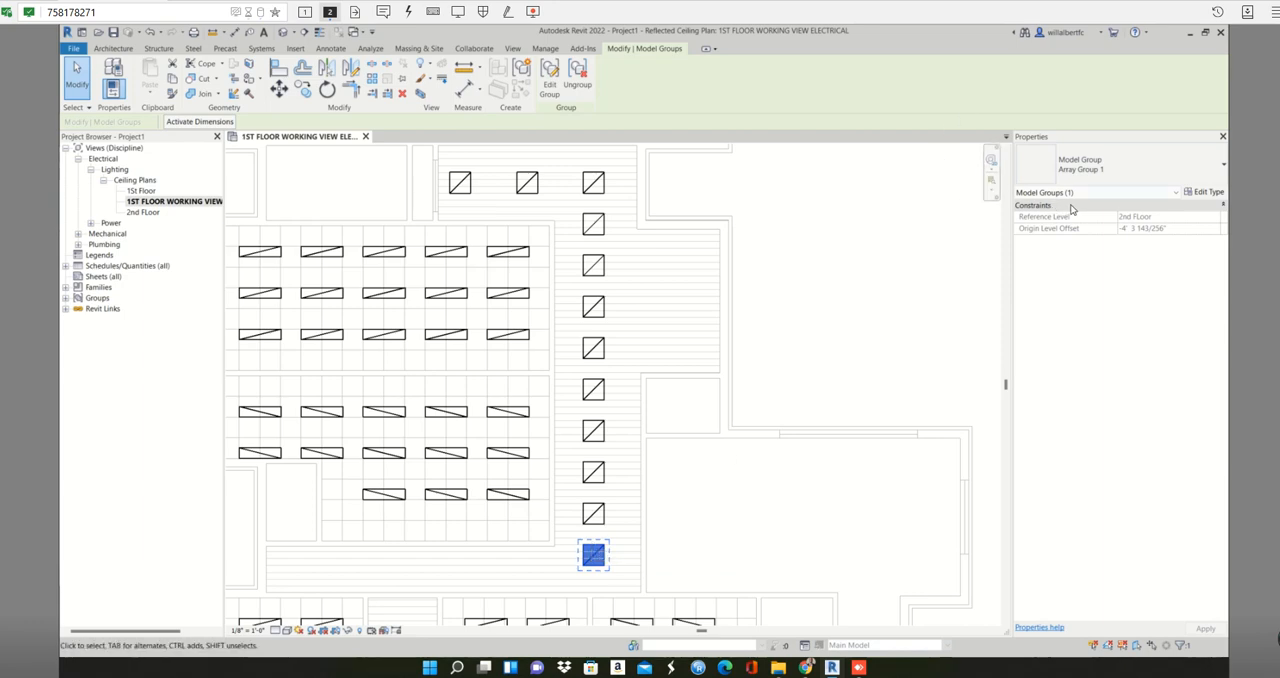
key(ctrl+z)
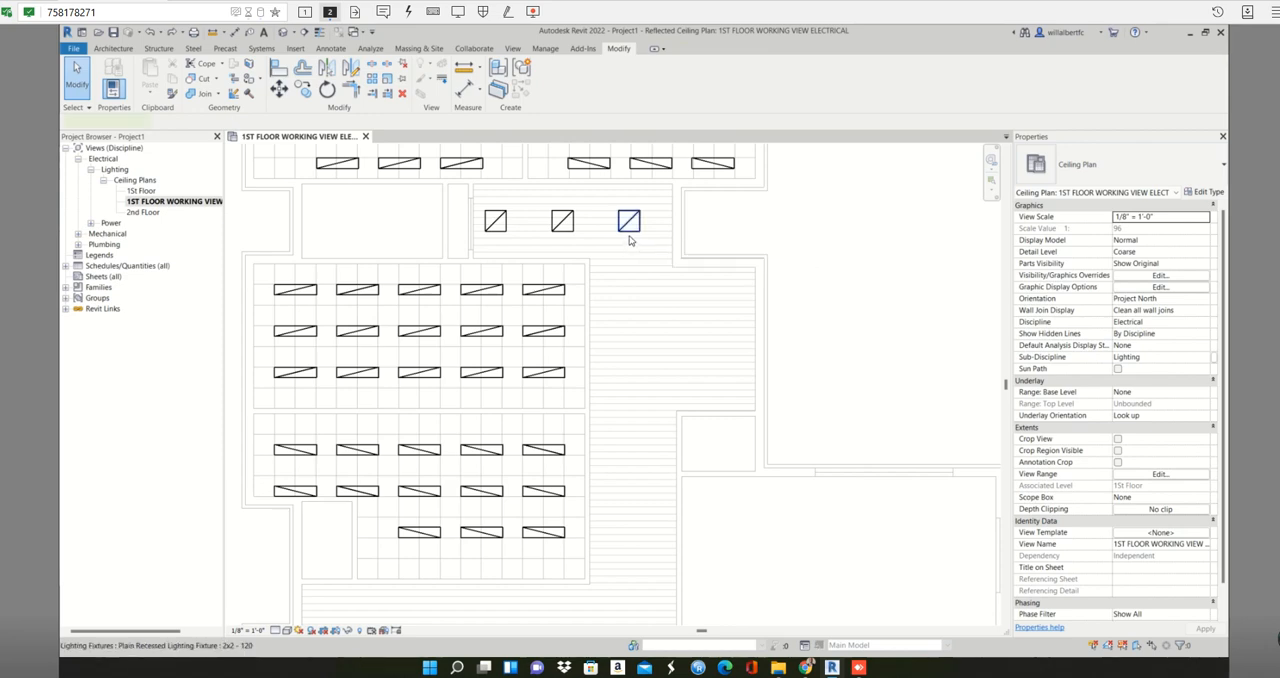
- Array the rightmost 2x2 fixture straight down to the corridor's lower end with 11 items, Last and Constrain, without Group and Associate
click(629, 234)
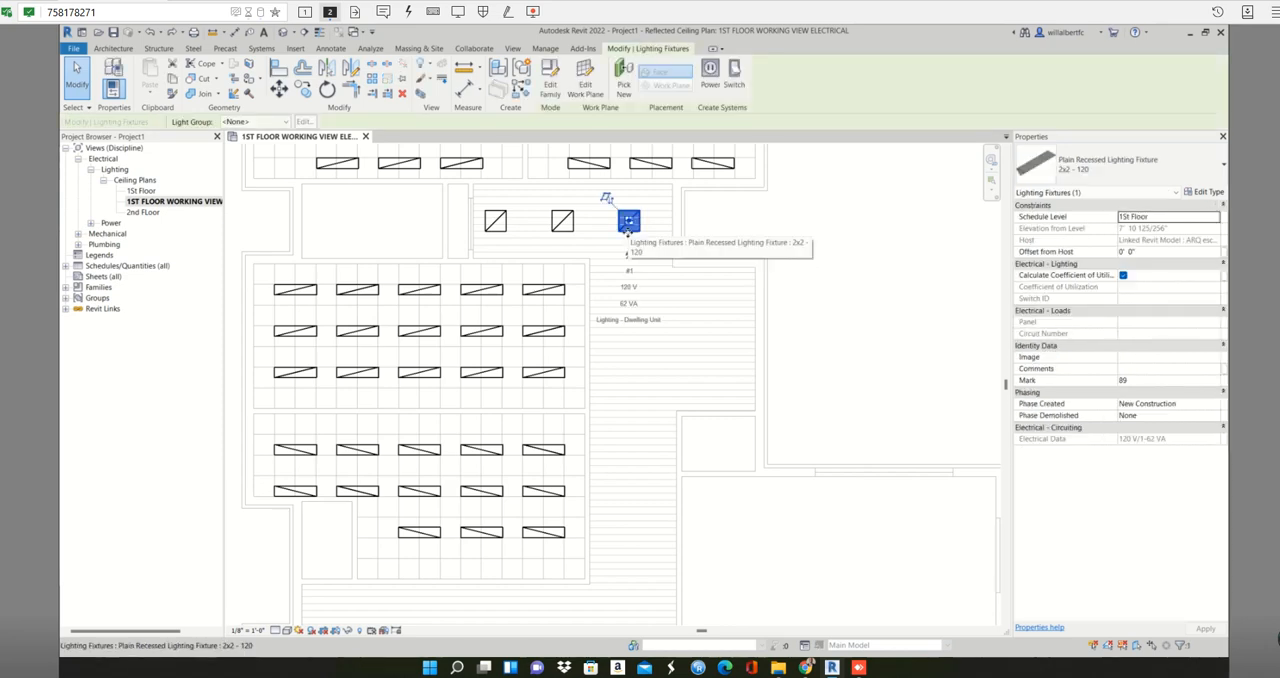
key(a)
key(r)
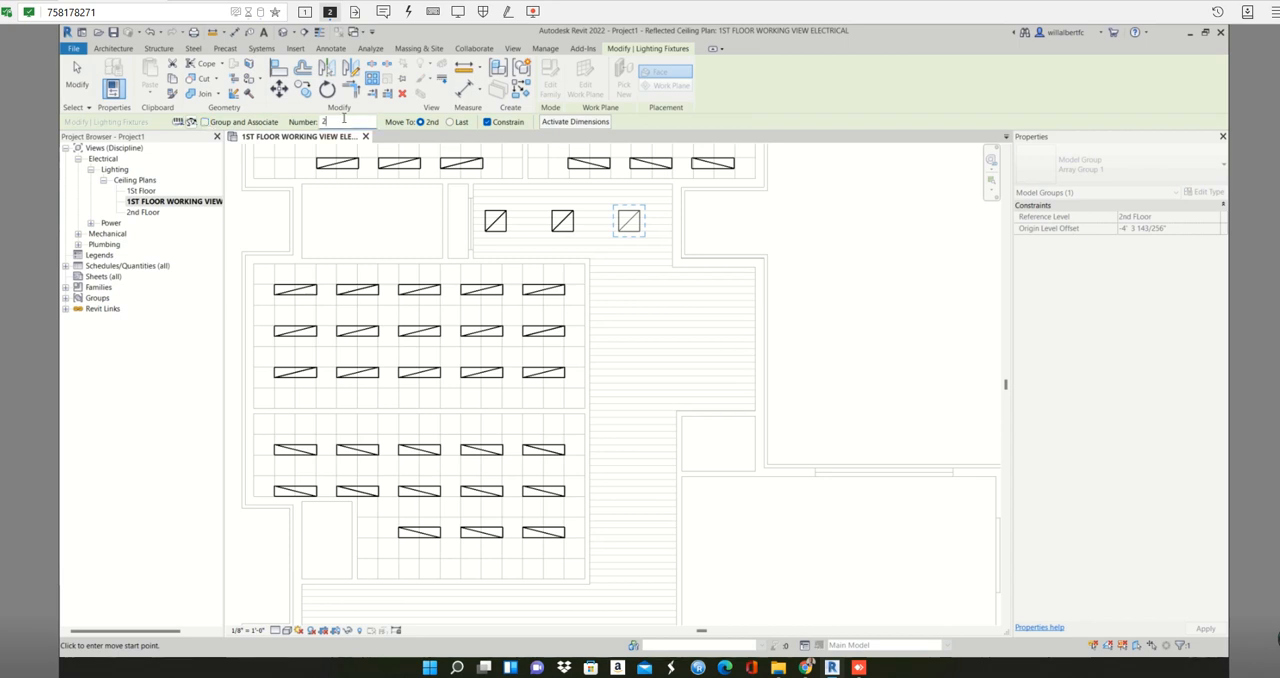
text(11)
click(450, 122)
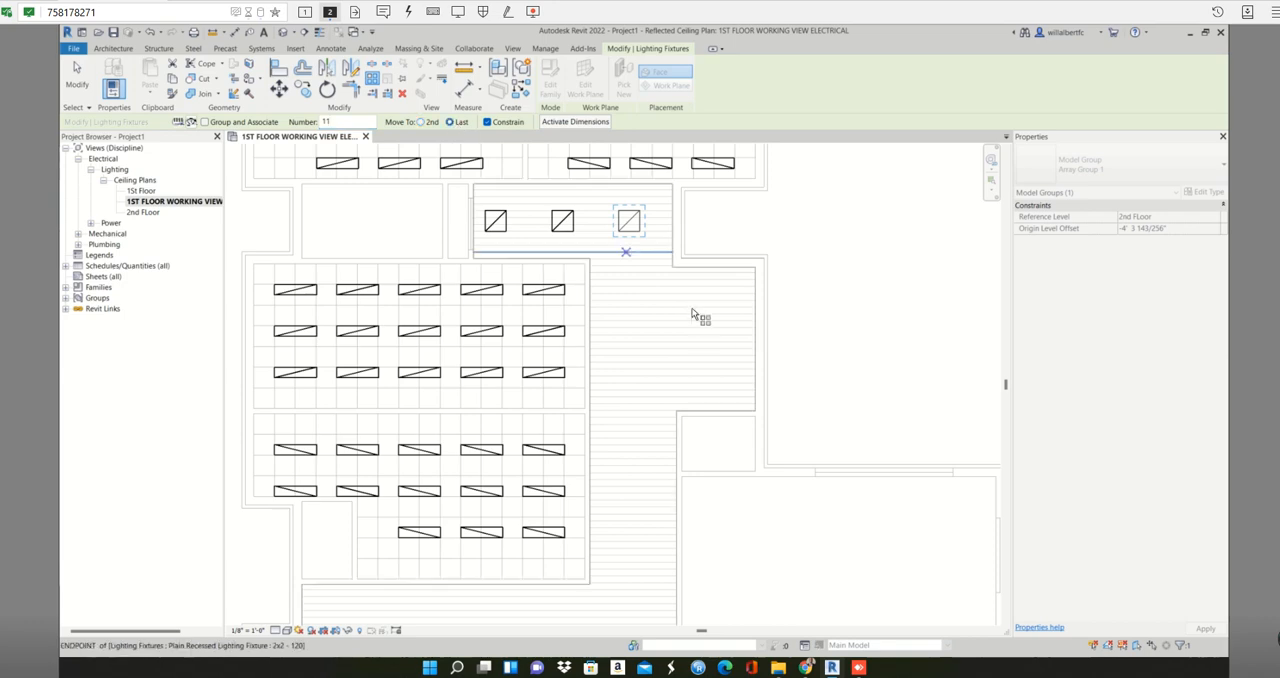
click(620, 232)
scroll(608, 375, down, 3)
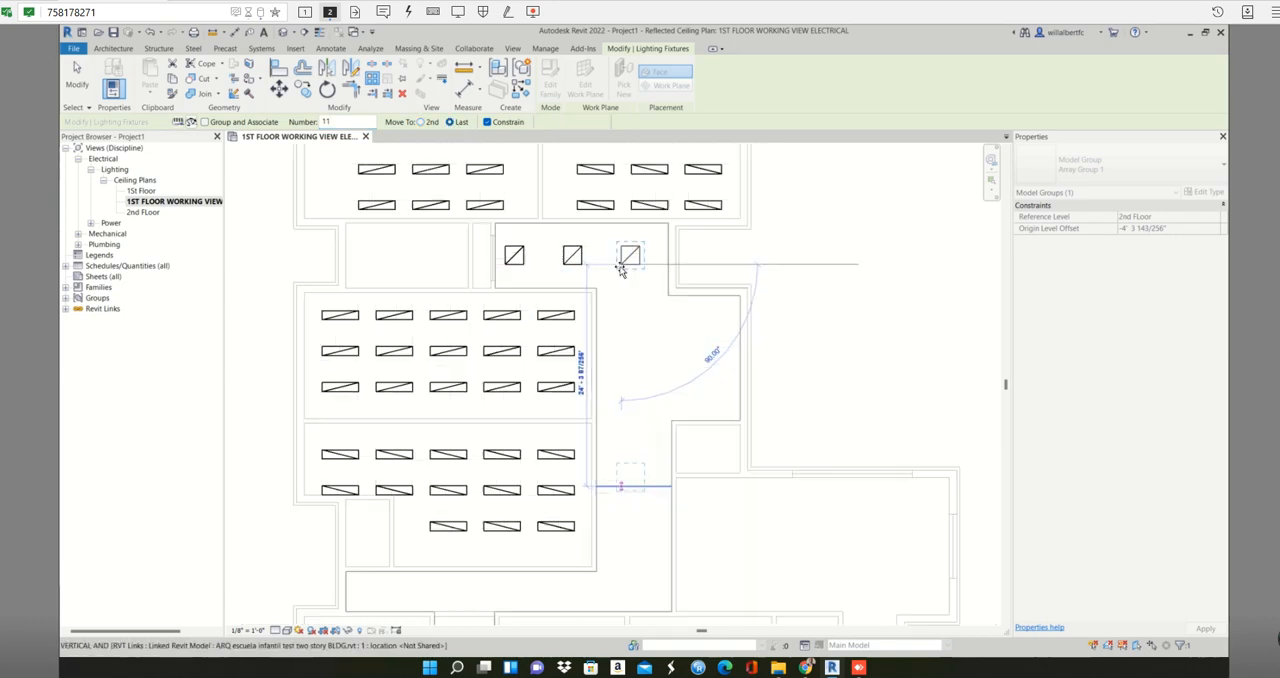
scroll(608, 345, up, 2)
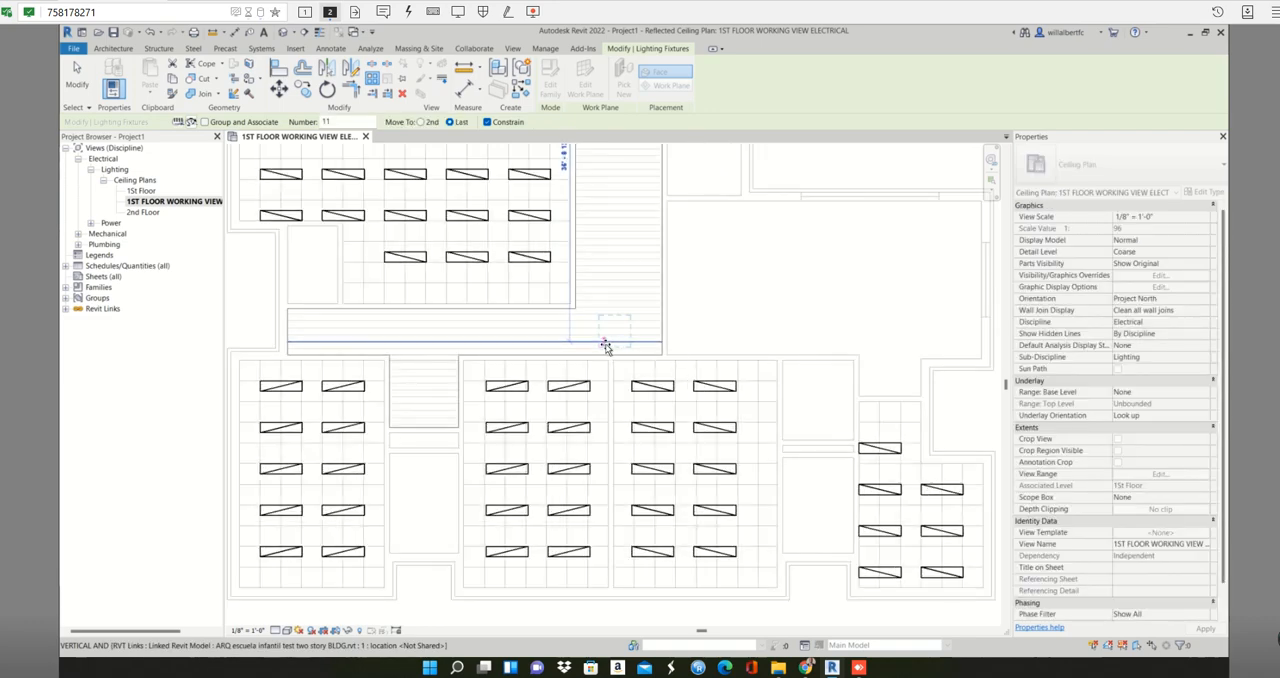
scroll(605, 346, up, 2)
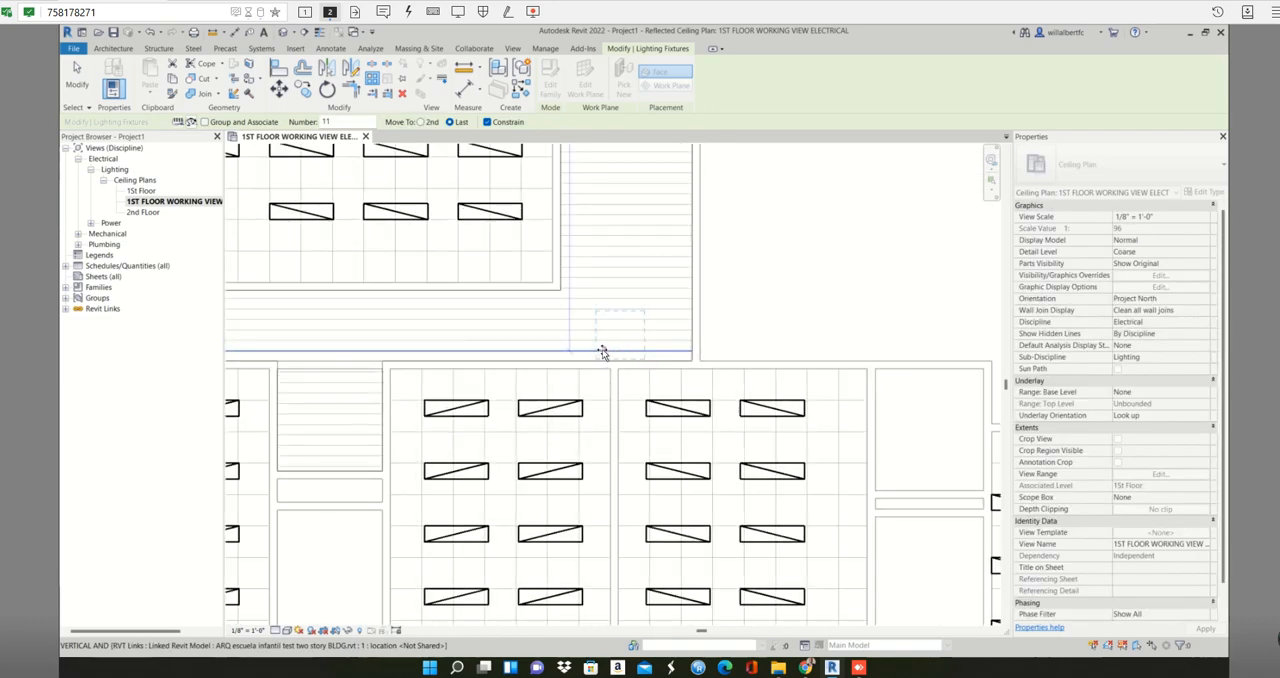
click(605, 352)
key(Escape)
- Examine the arrayed 2x2 fixtures along the corridor by selecting two of them individually
scroll(629, 313, down, 4)
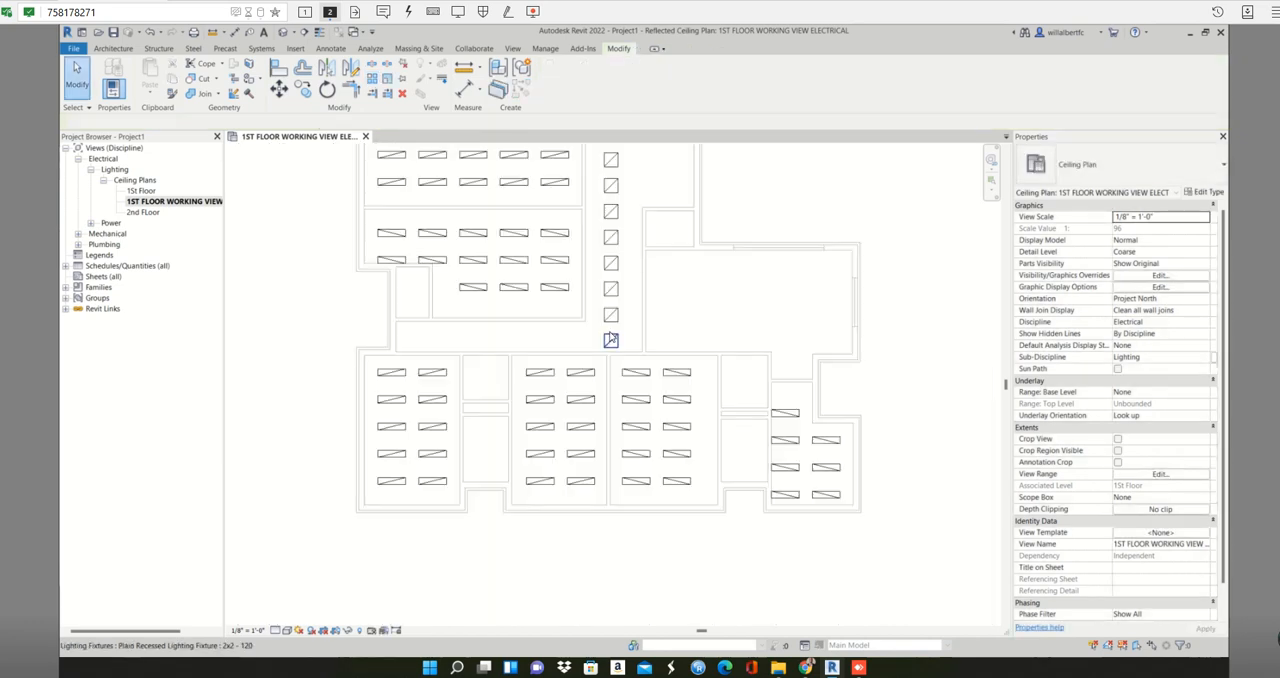
scroll(620, 300, down, 3)
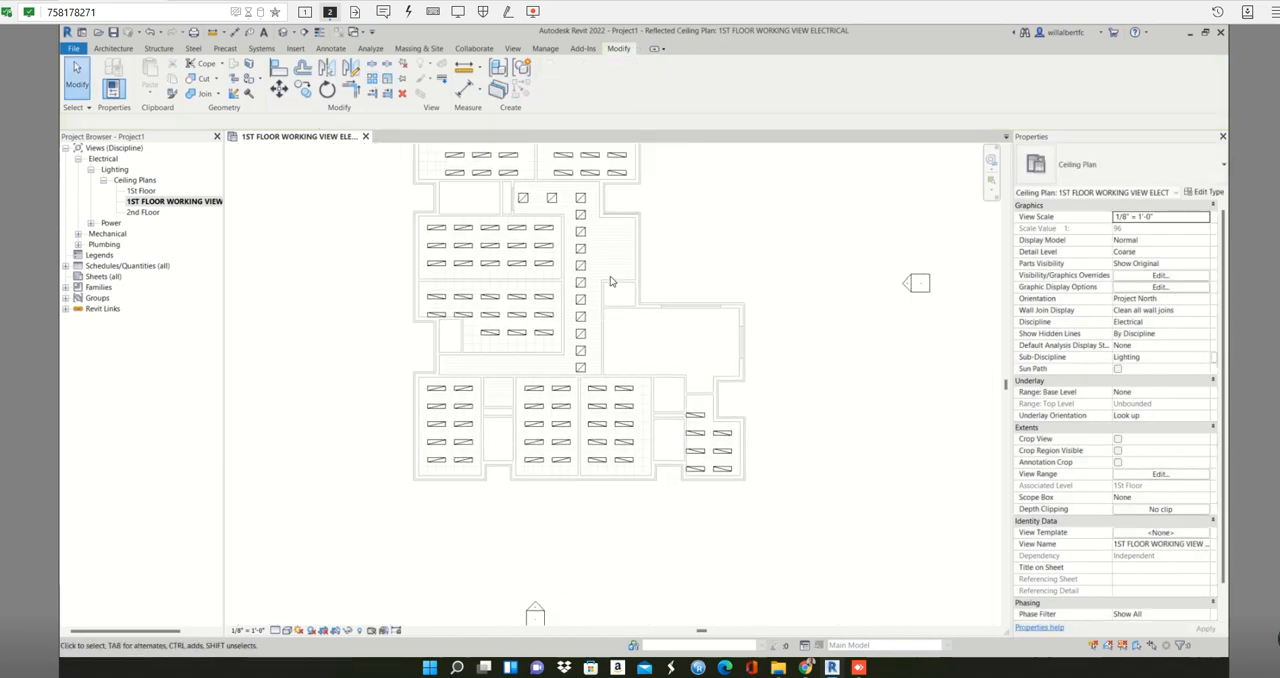
scroll(613, 262, up, 1)
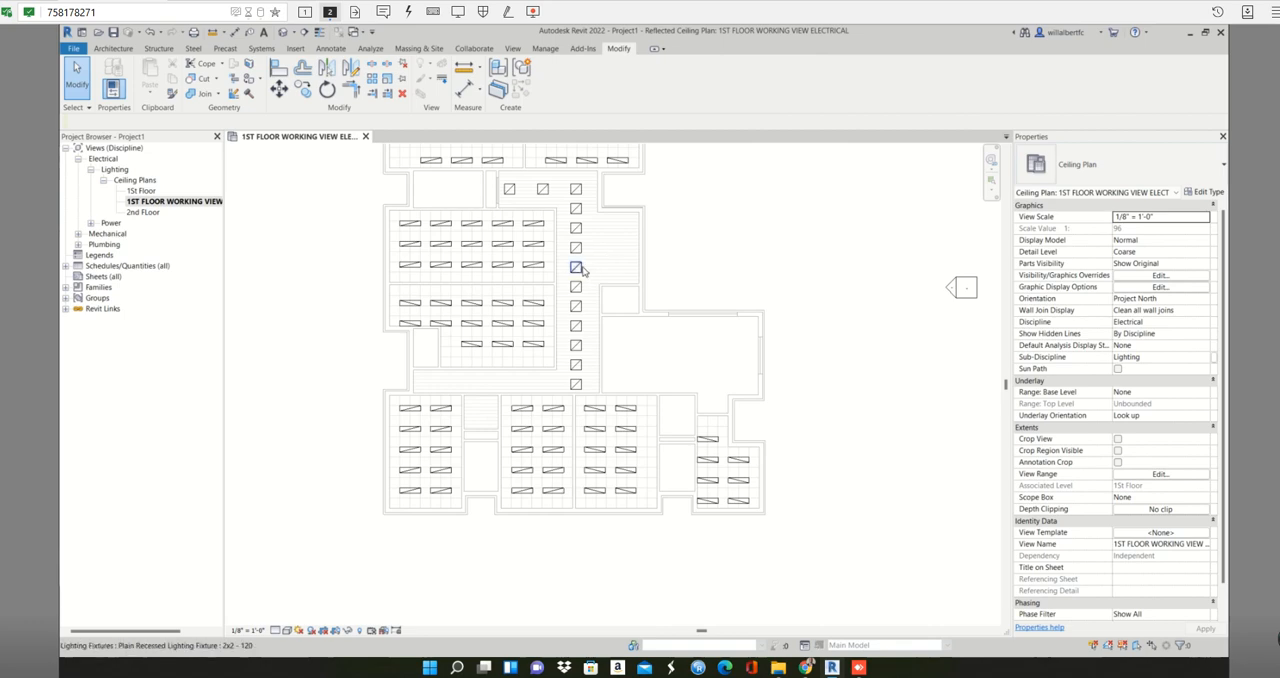
click(581, 269)
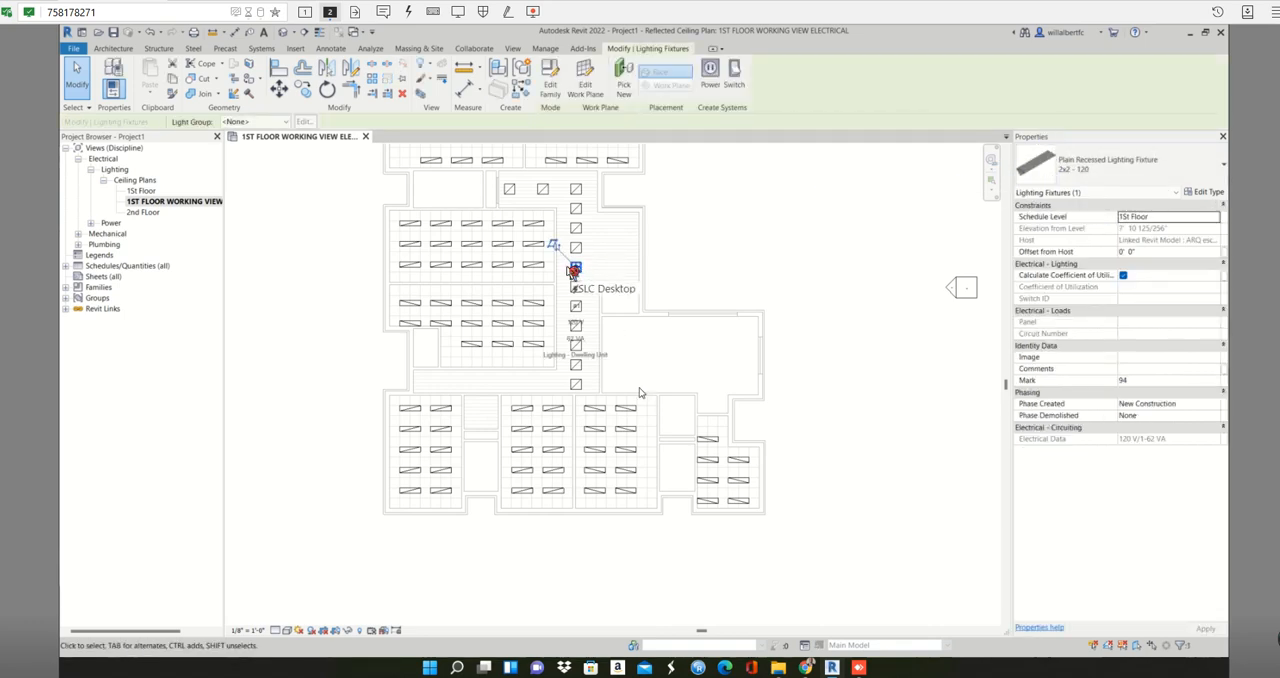
scroll(578, 268, up, 2)
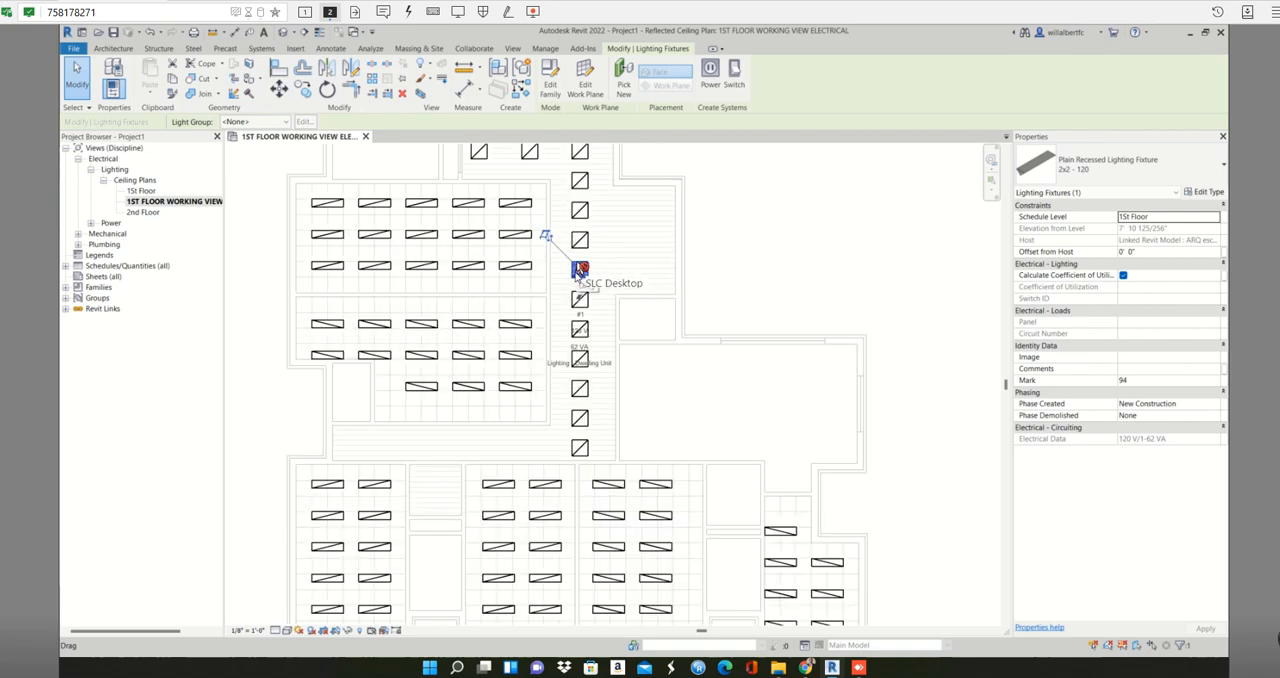
click(755, 281)
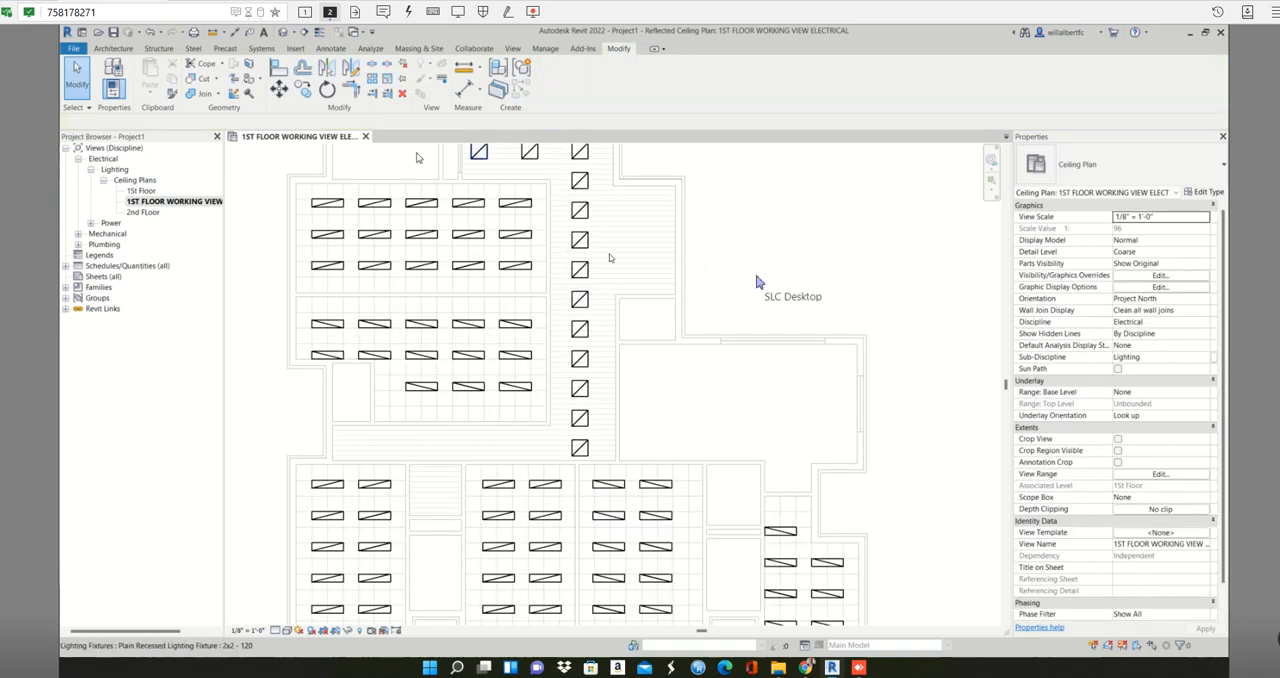
click(580, 210)
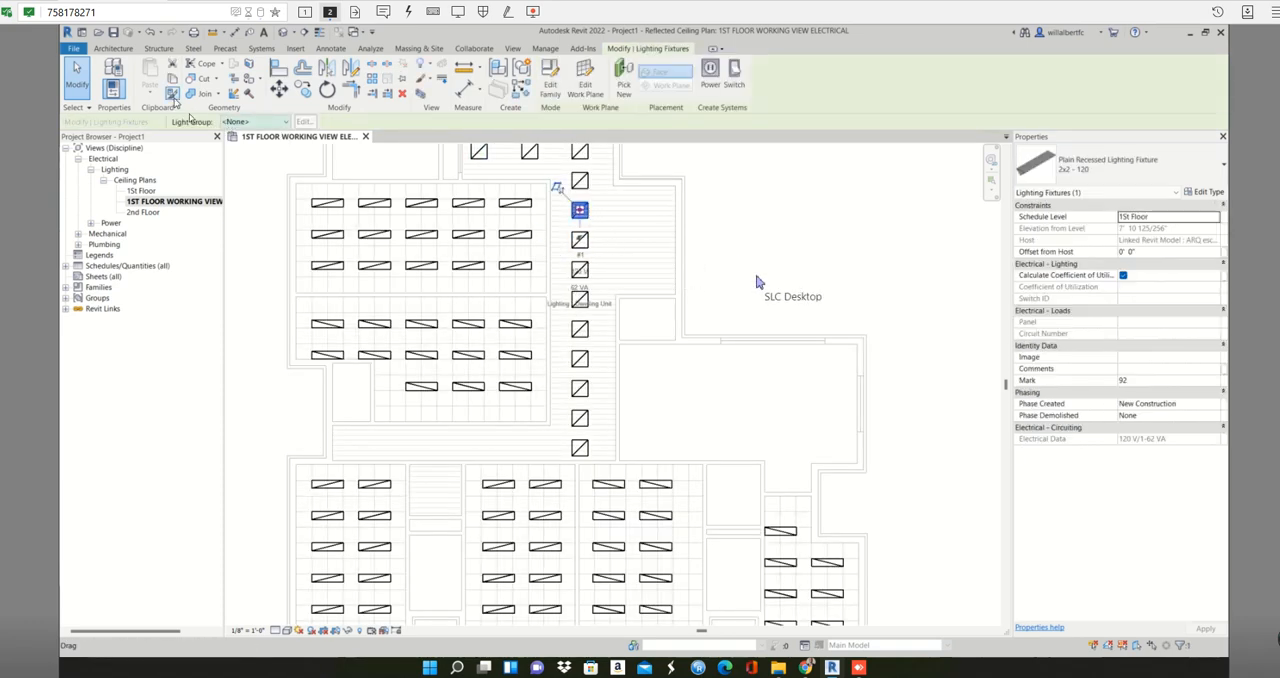
click(770, 230)
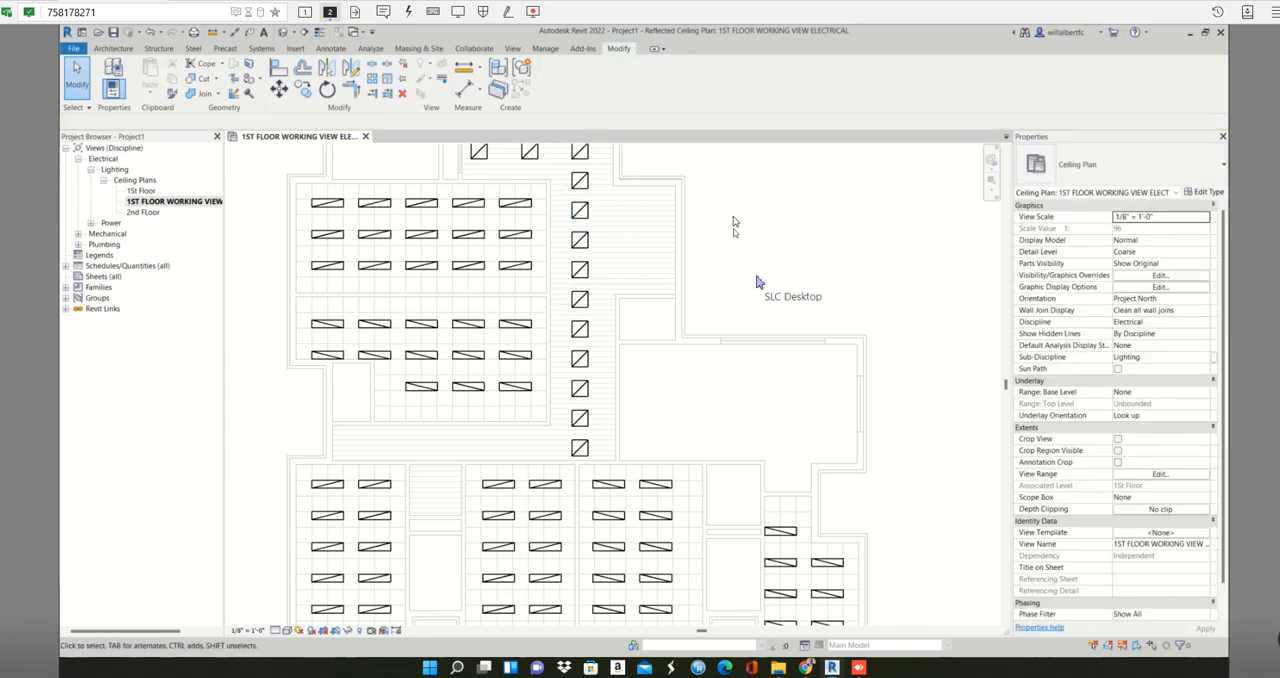
middle_drag(733, 216, 740, 281)
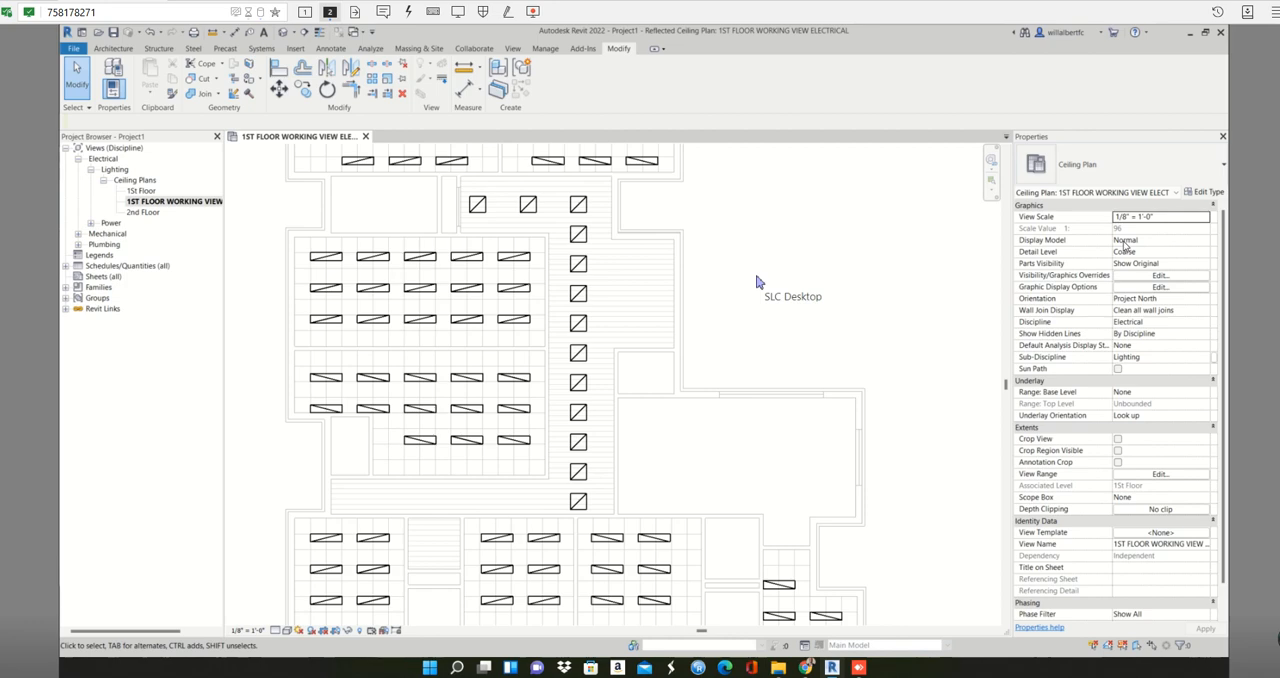
- Delete every second 2x2 fixture from the vertical corridor run, starting with the one just below the upper row
click(578, 236)
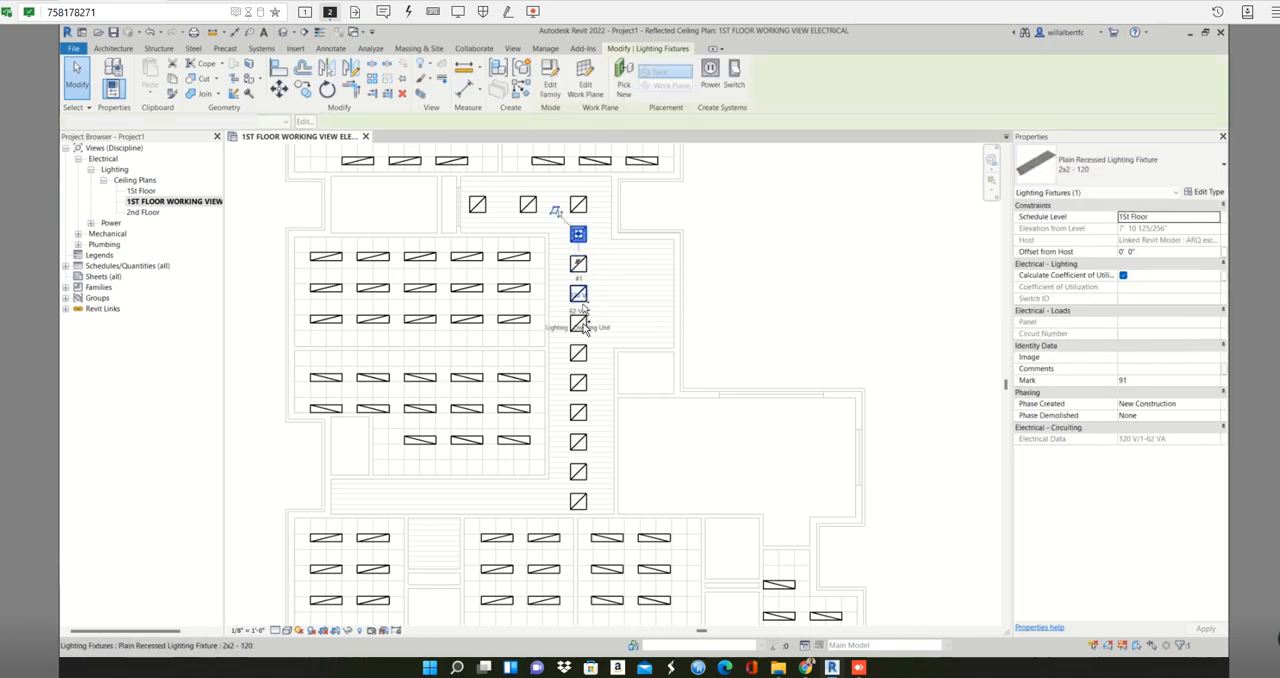
ctrl+click(578, 293)
ctrl+click(578, 352)
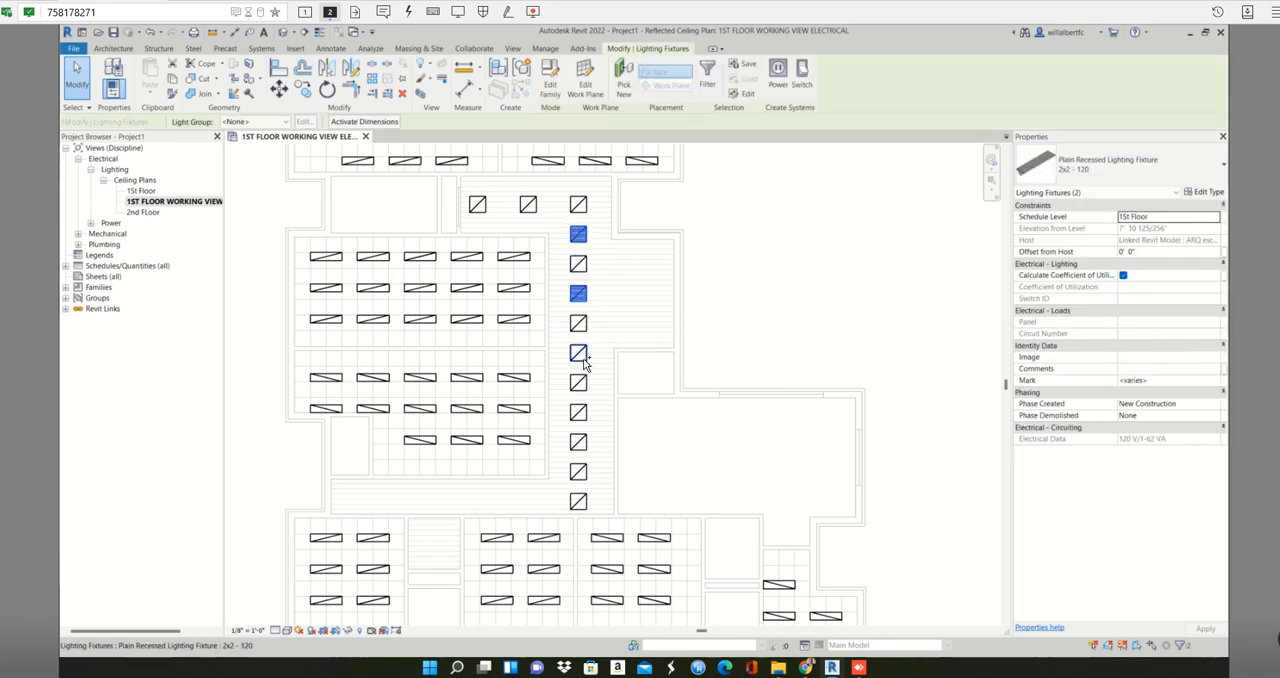
ctrl+click(584, 412)
ctrl+click(586, 471)
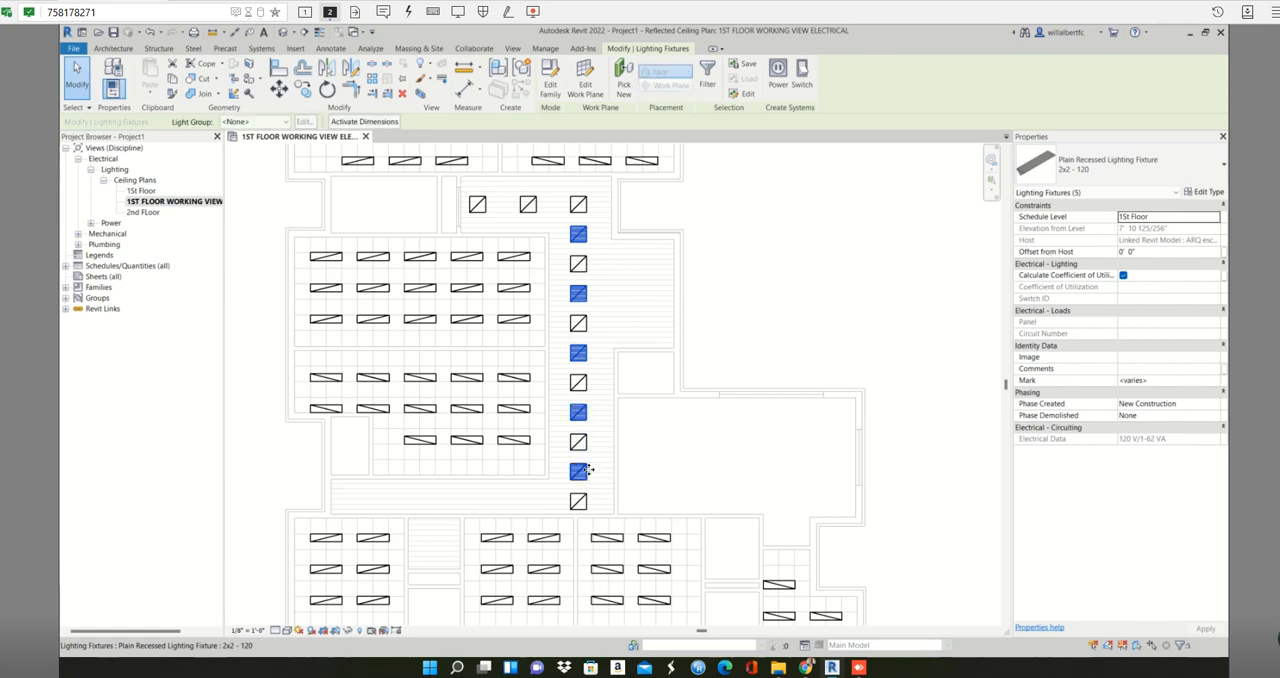
key(Delete)
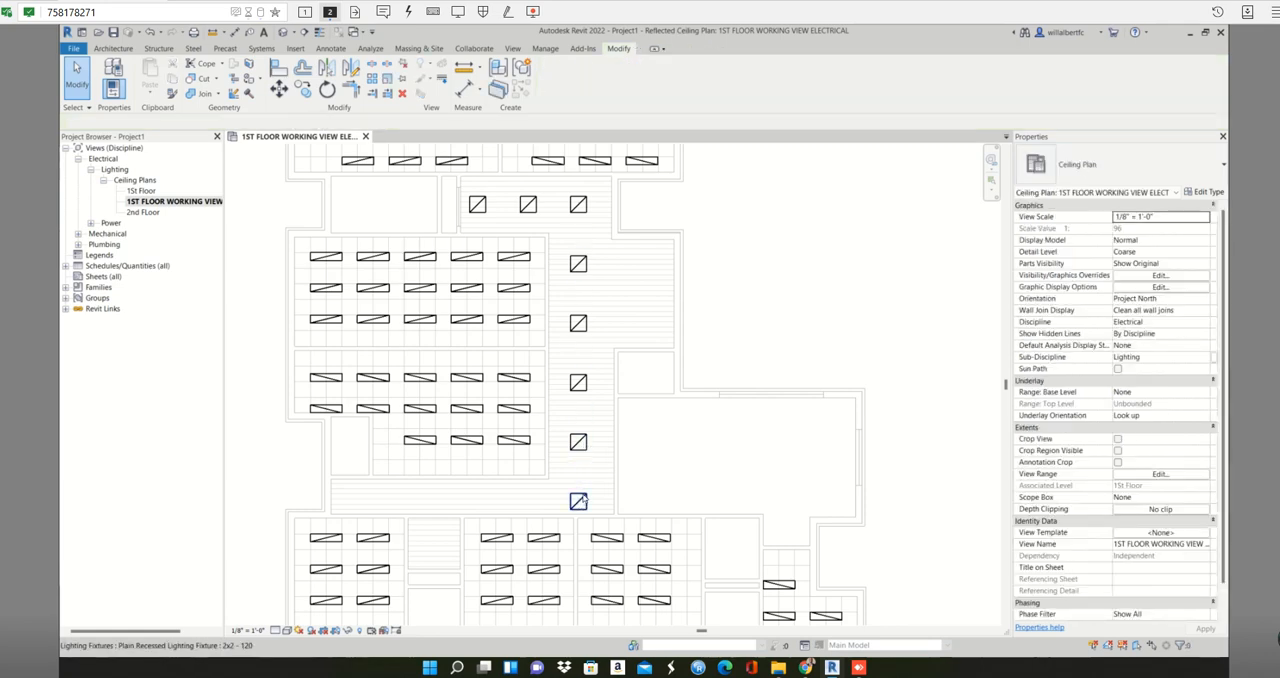
- Array the lowest corridor 2x2 fixture horizontally to the lower corridor's far left end with 5 items, Last and Constrain, without Group and Associate
click(578, 501)
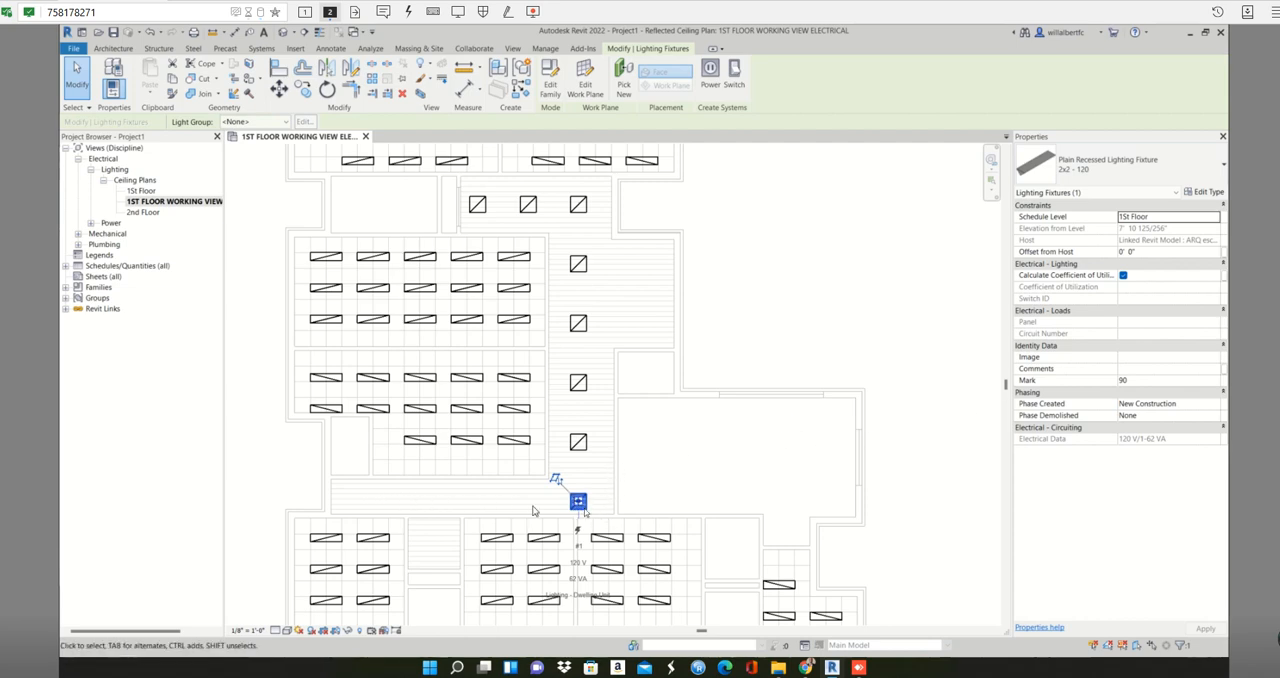
click(646, 459)
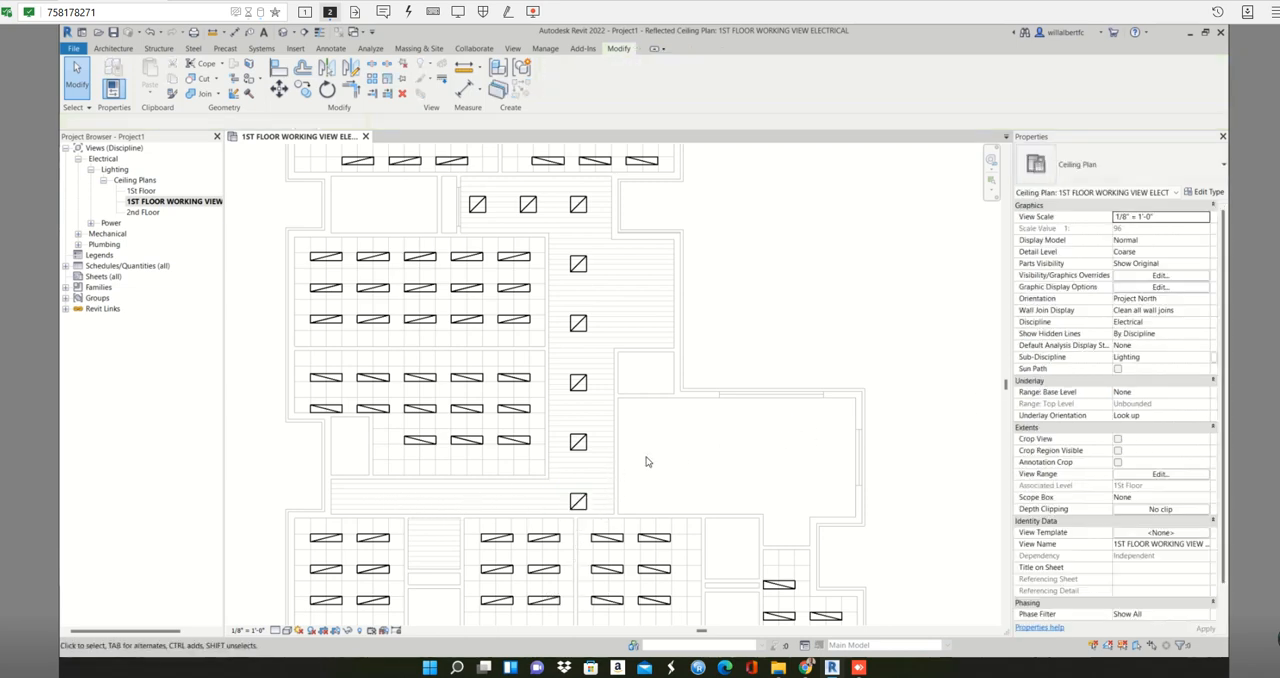
click(584, 498)
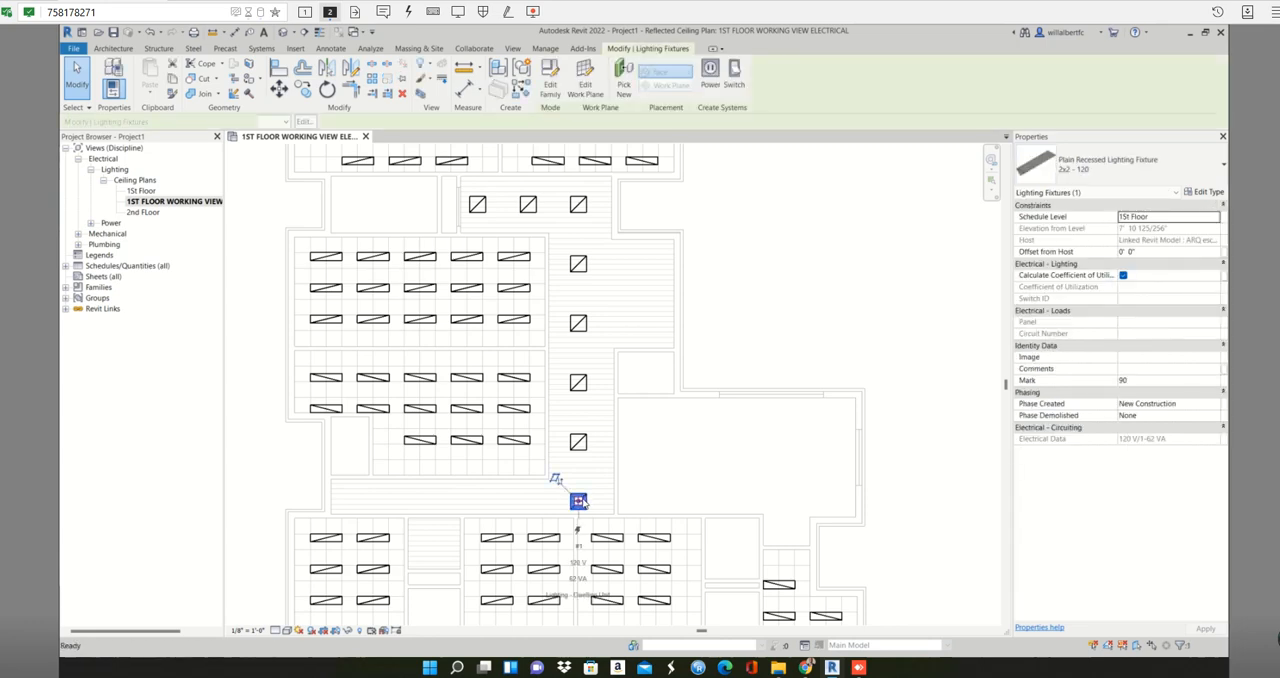
key(a)
key(r)
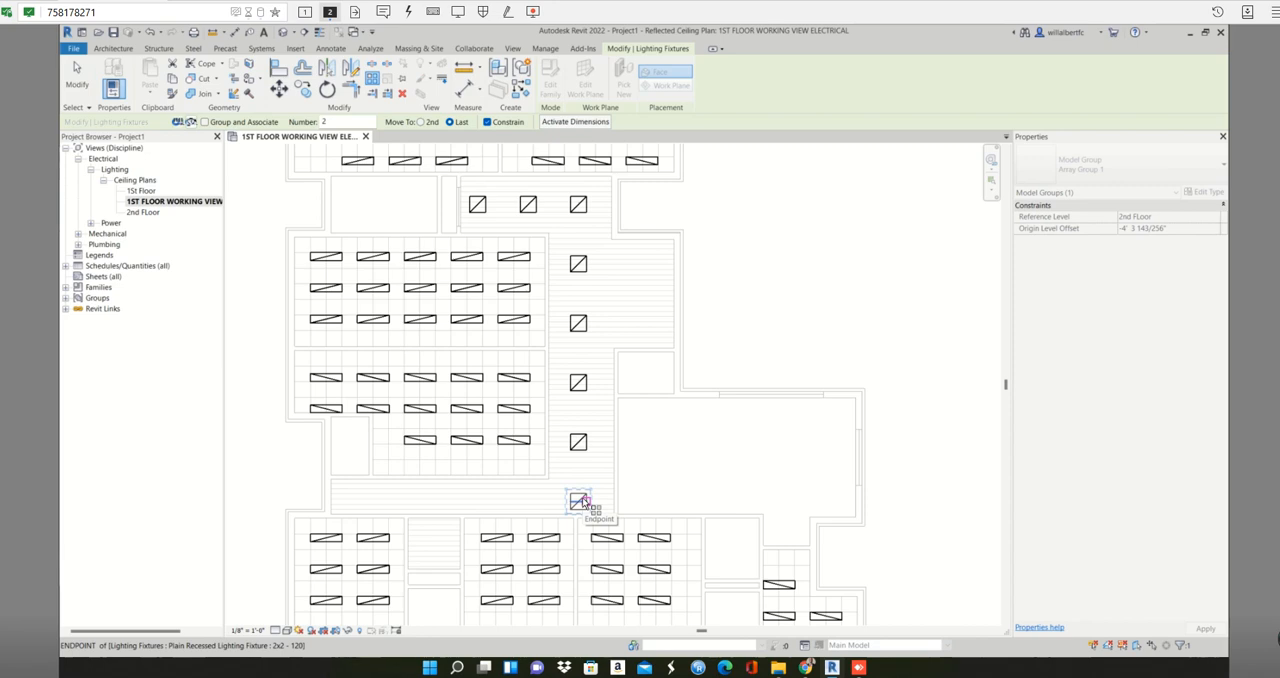
click(582, 502)
scroll(578, 508, up, 3)
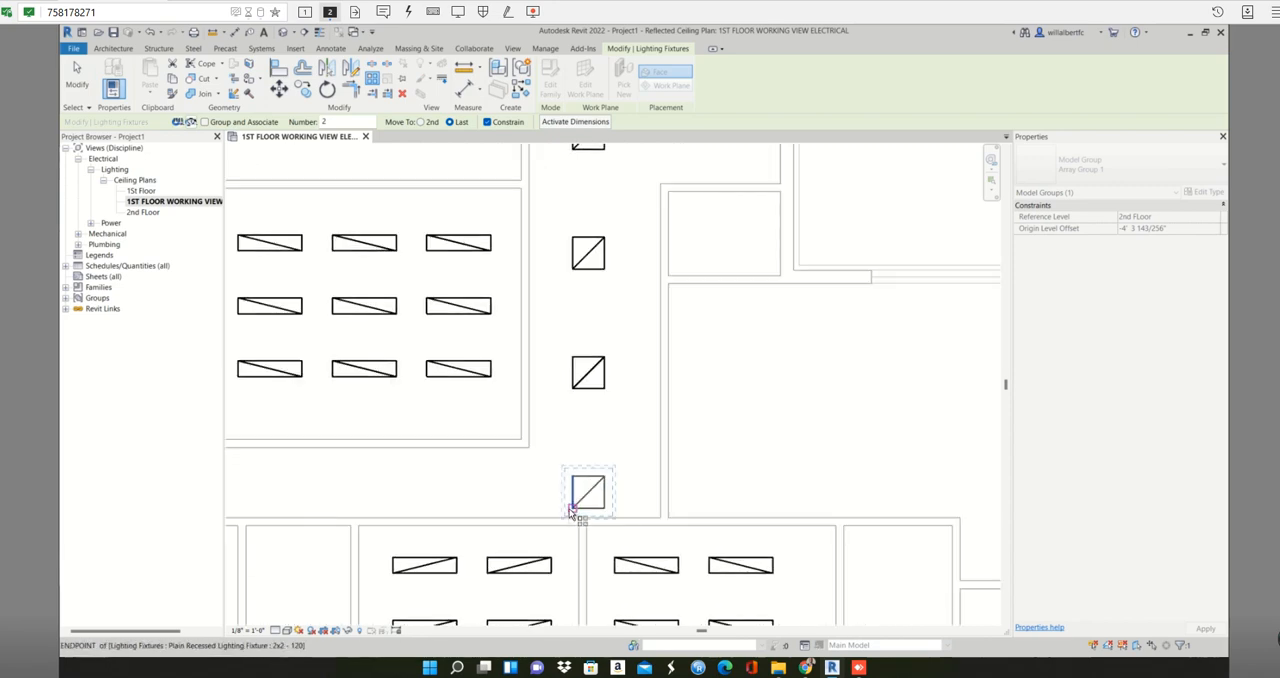
scroll(366, 220, down, 3)
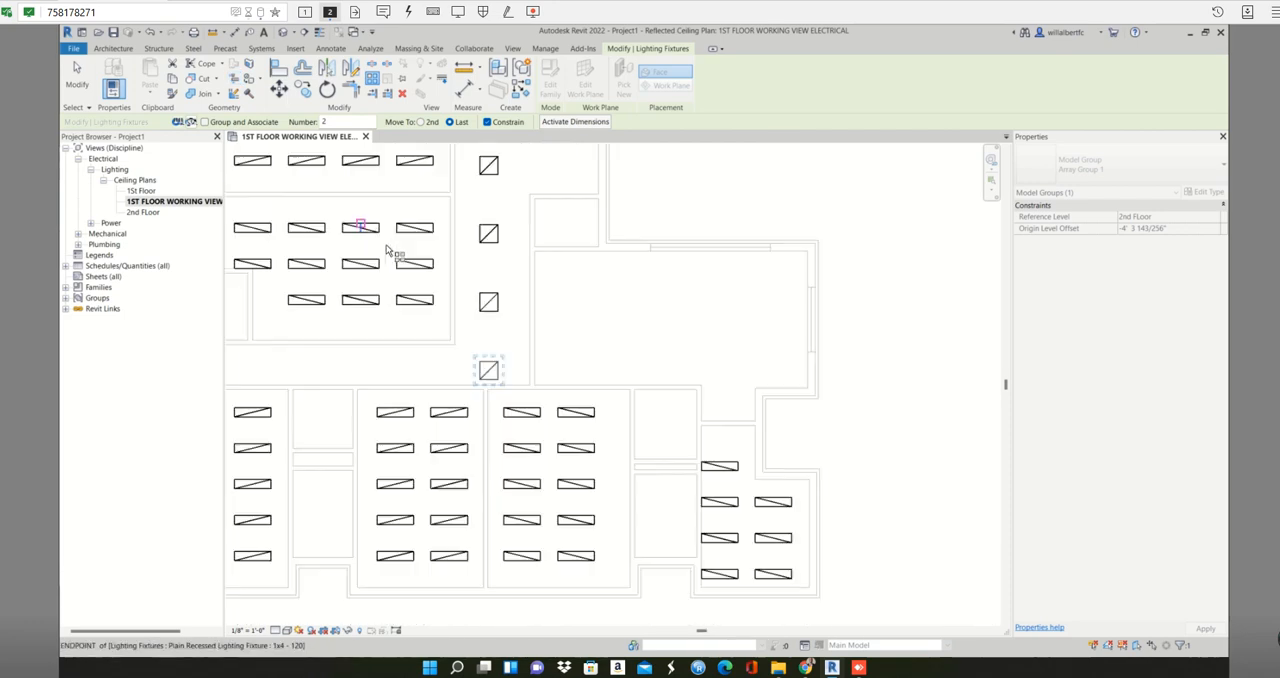
middle_drag(519, 385, 570, 397)
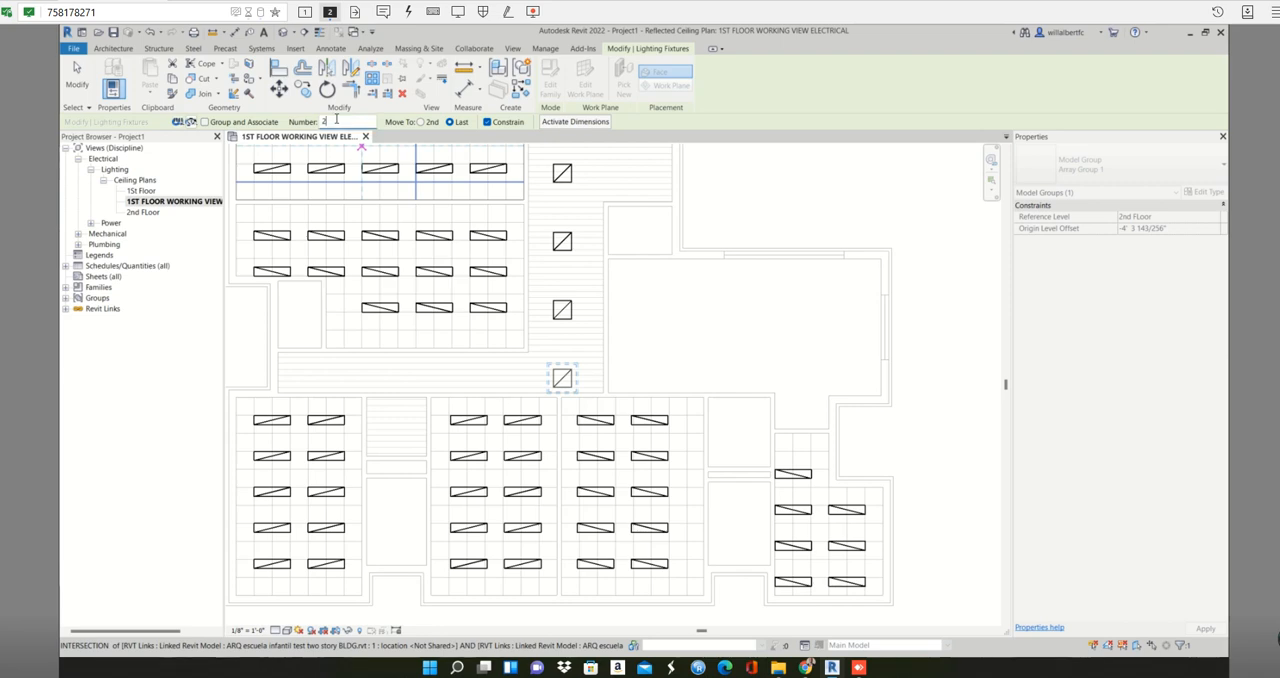
text(5)
scroll(530, 355, up, 3)
scroll(578, 405, up, 2)
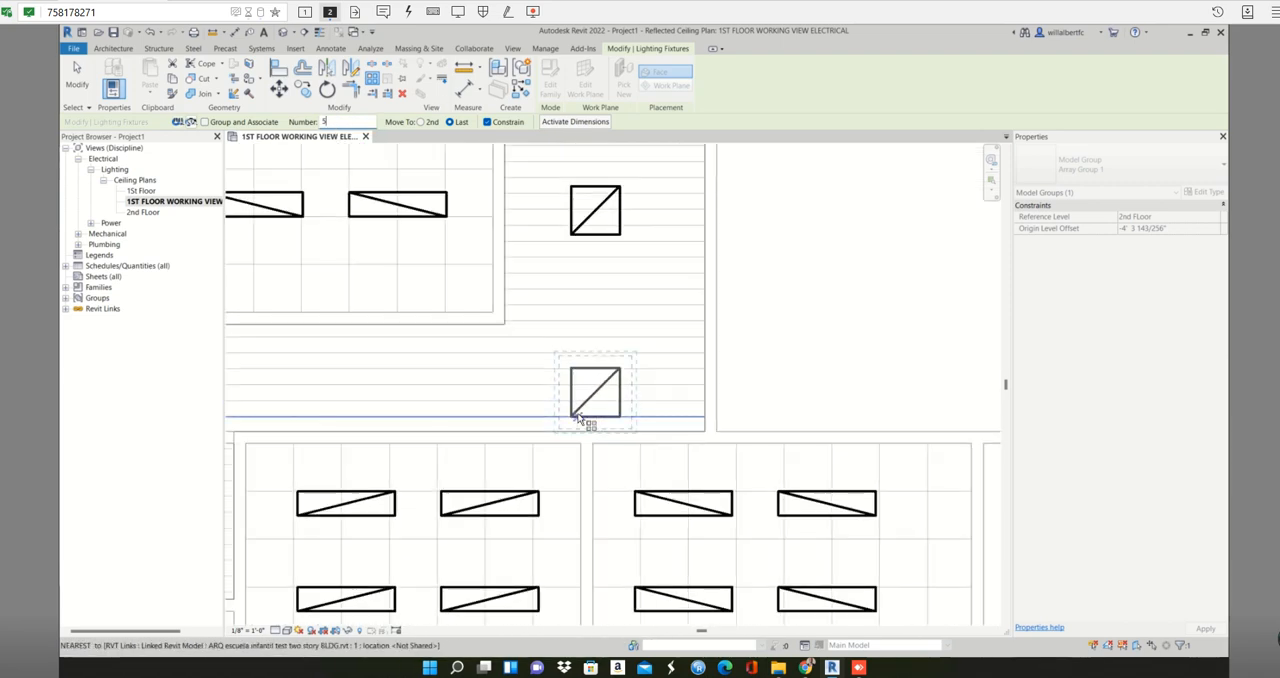
click(572, 417)
scroll(577, 414, down, 3)
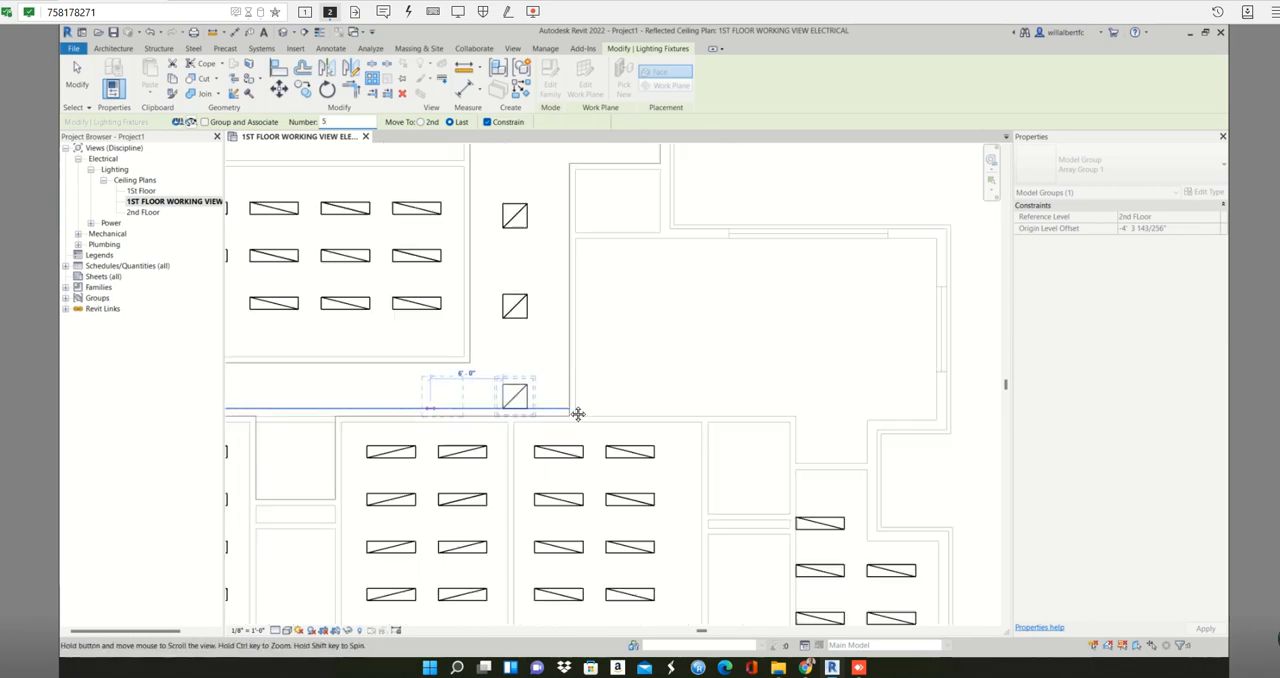
scroll(390, 404, up, 2)
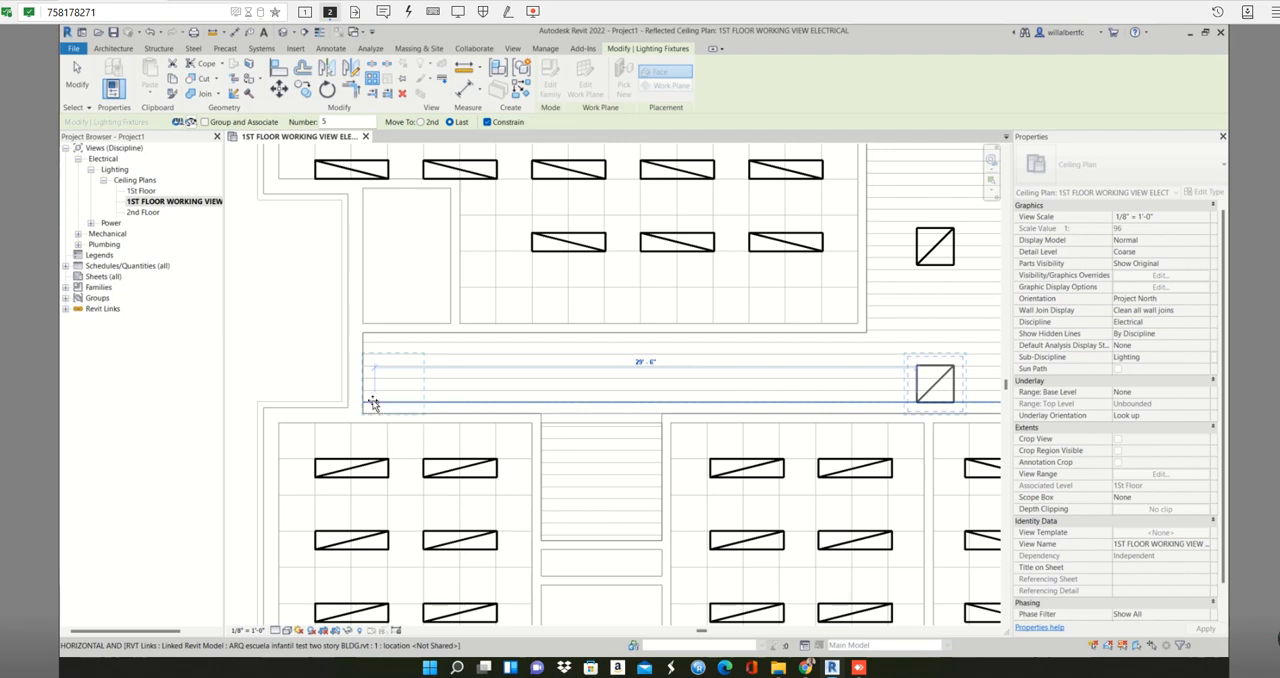
click(372, 403)
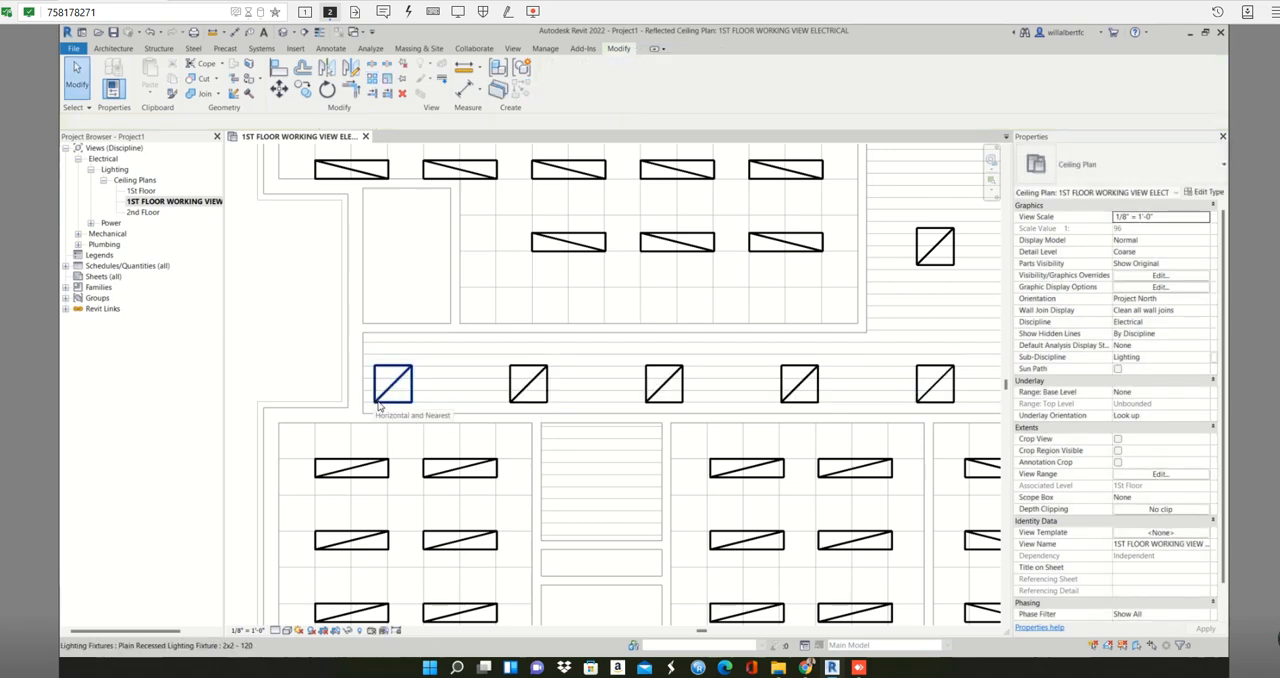
- Examine the fixture layout across the whole first-floor plan and the narrow closet beside the upper corridor
scroll(470, 414, down, 3)
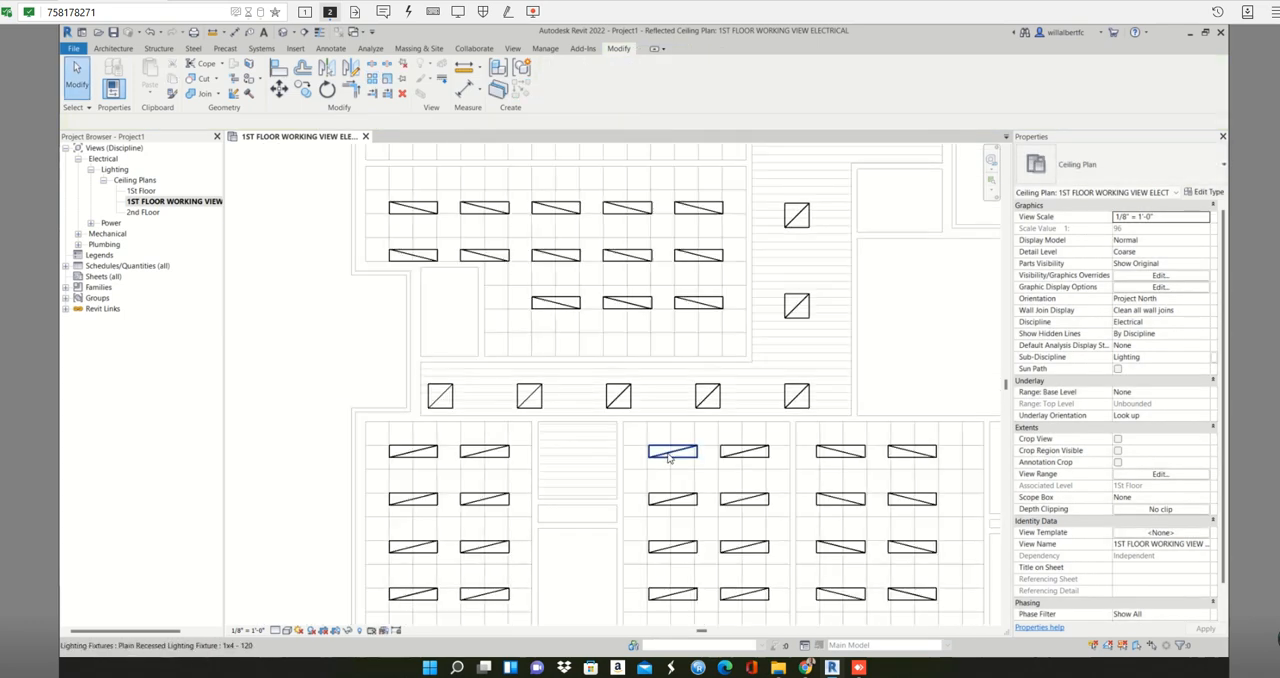
scroll(671, 464, down, 1)
middle_drag(673, 466, 525, 506)
scroll(569, 486, down, 4)
scroll(530, 501, down, 1)
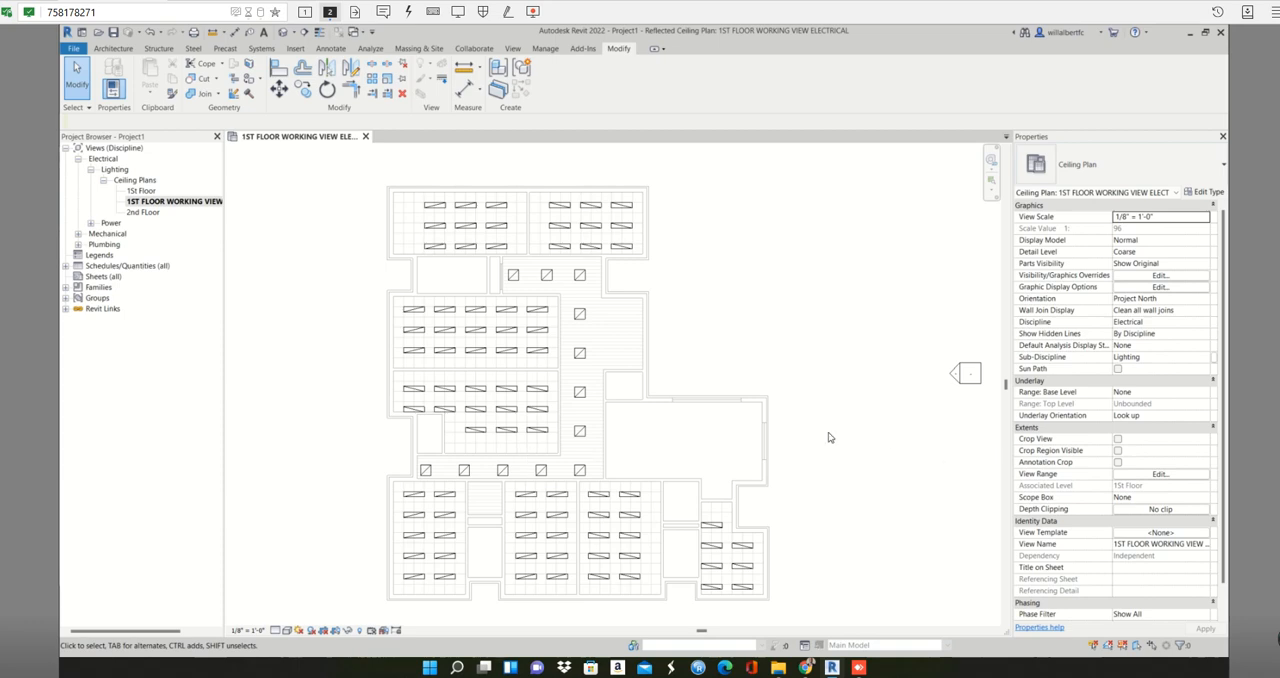
scroll(460, 281, up, 4)
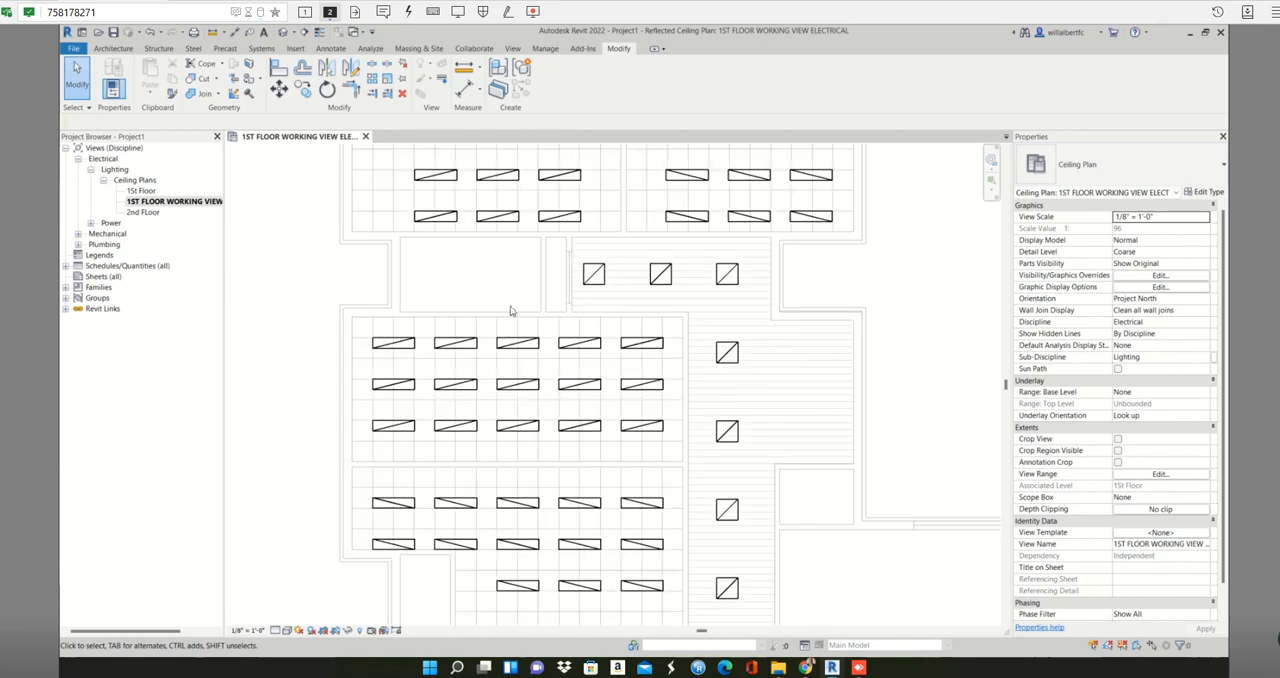
scroll(540, 281, up, 2)
scroll(545, 278, up, 3)
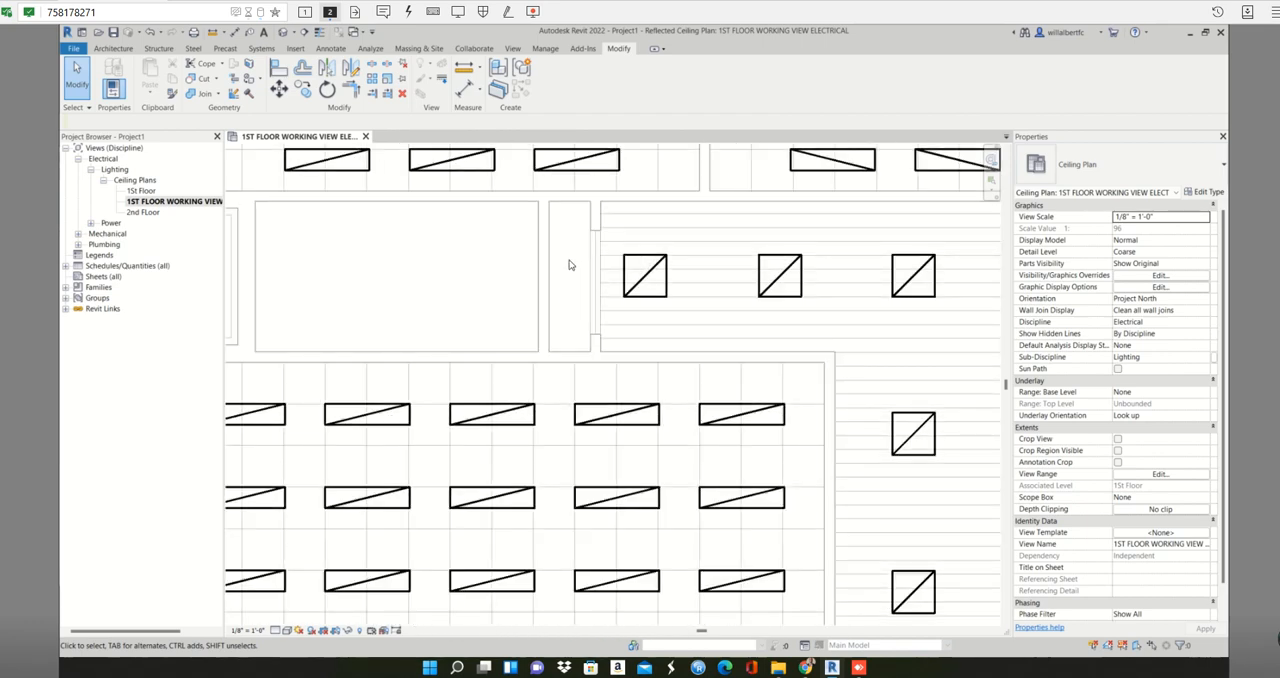
scroll(569, 265, down, 3)
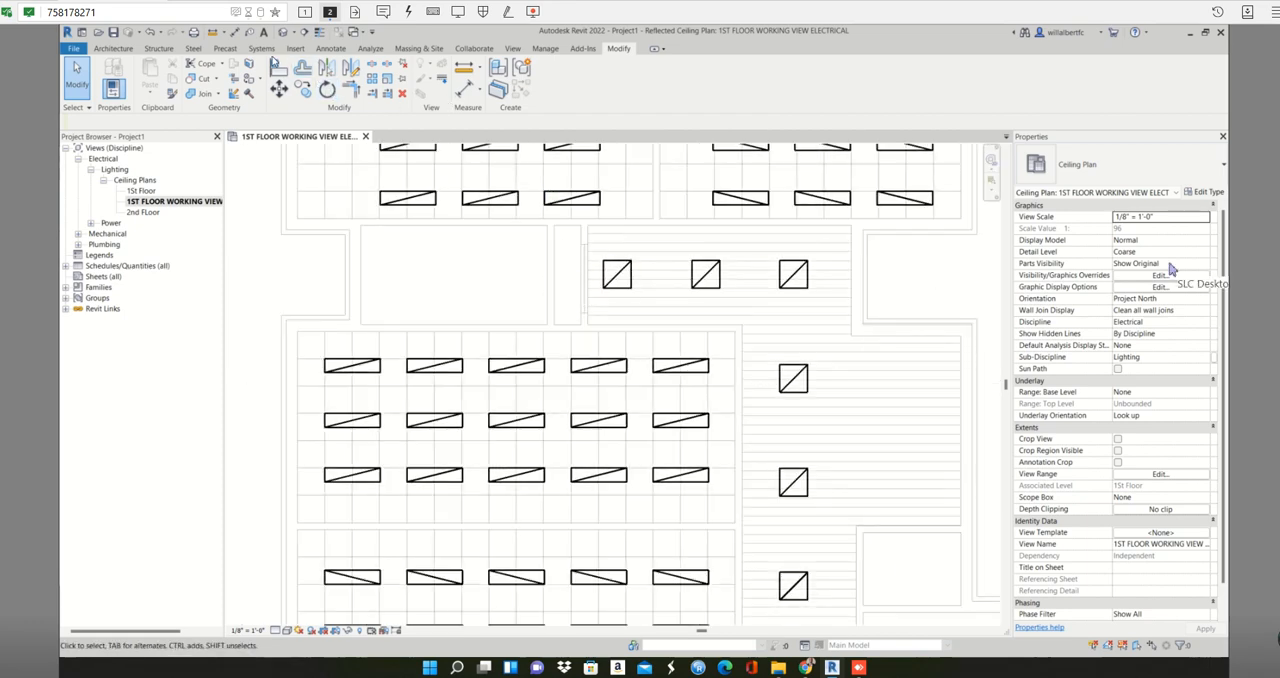
- Save the project as "ARQ escuela infantil test two story BLDG RCP" in the training folder
click(261, 48)
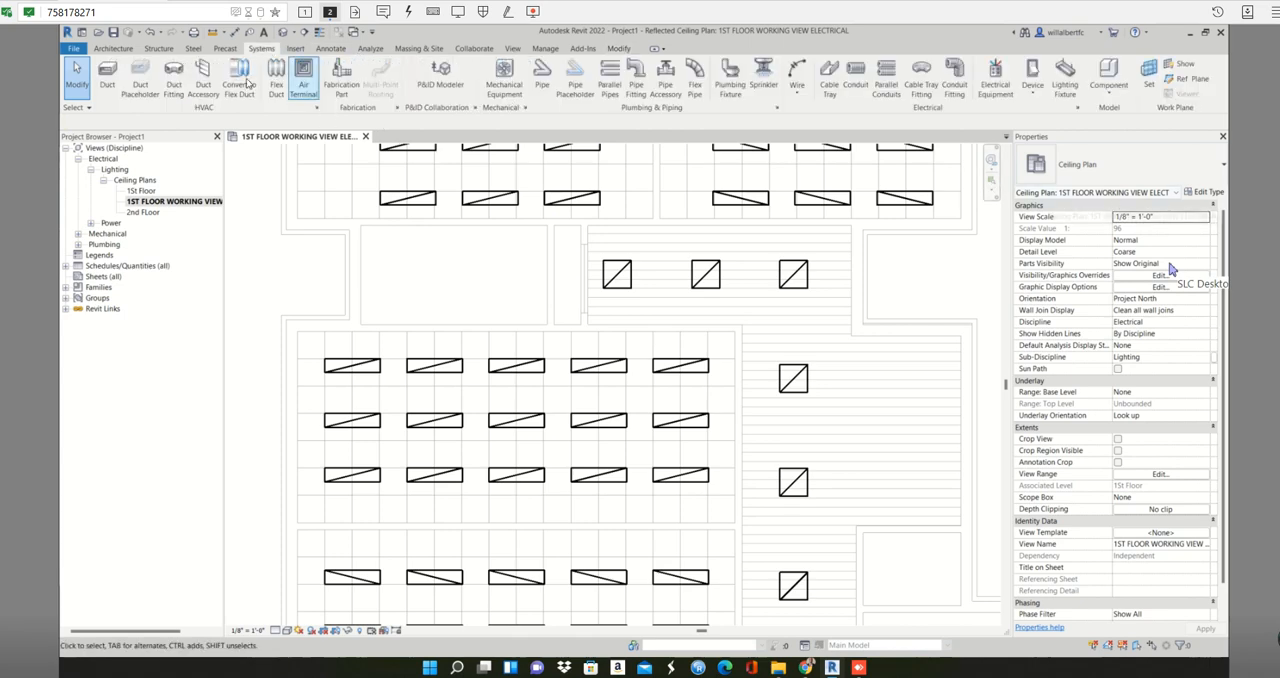
click(1066, 88)
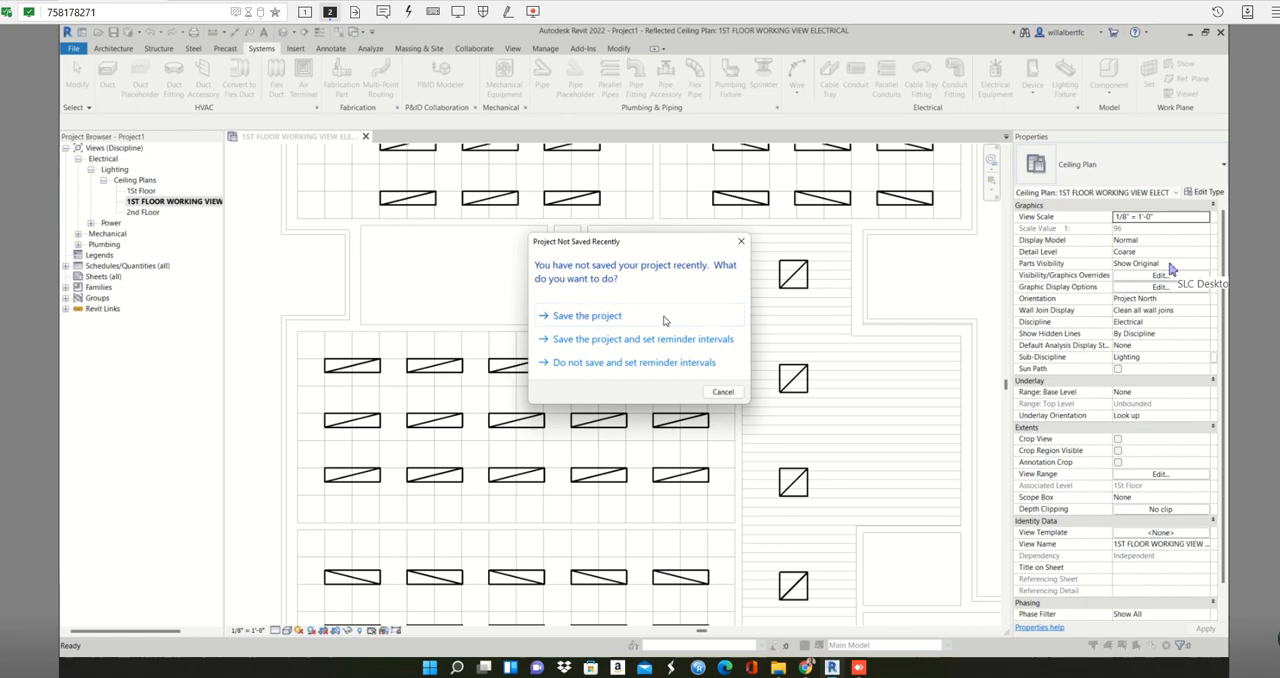
click(664, 316)
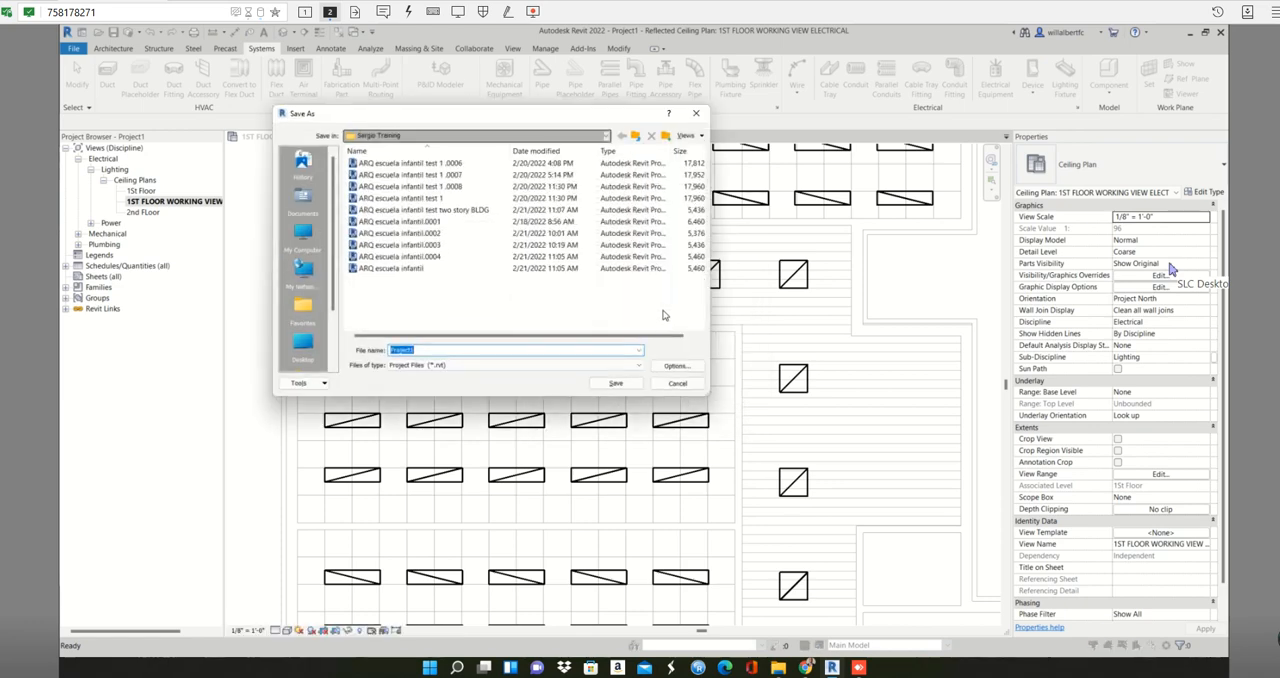
click(437, 210)
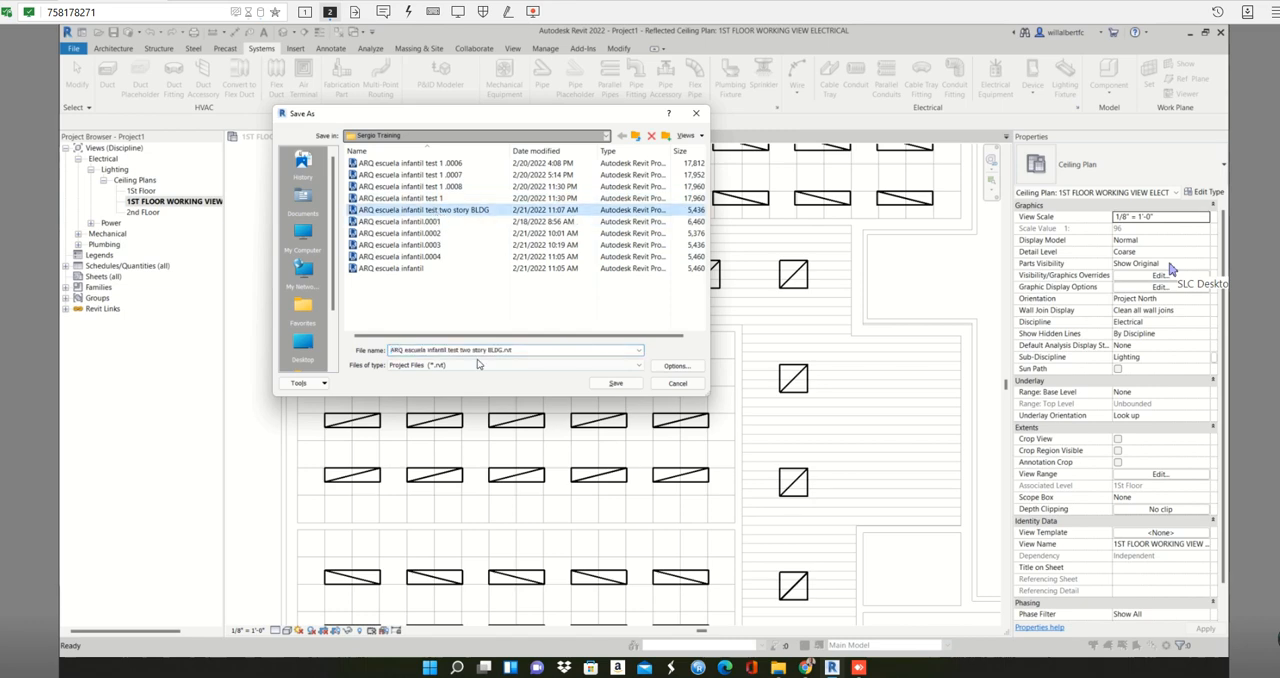
click(504, 349)
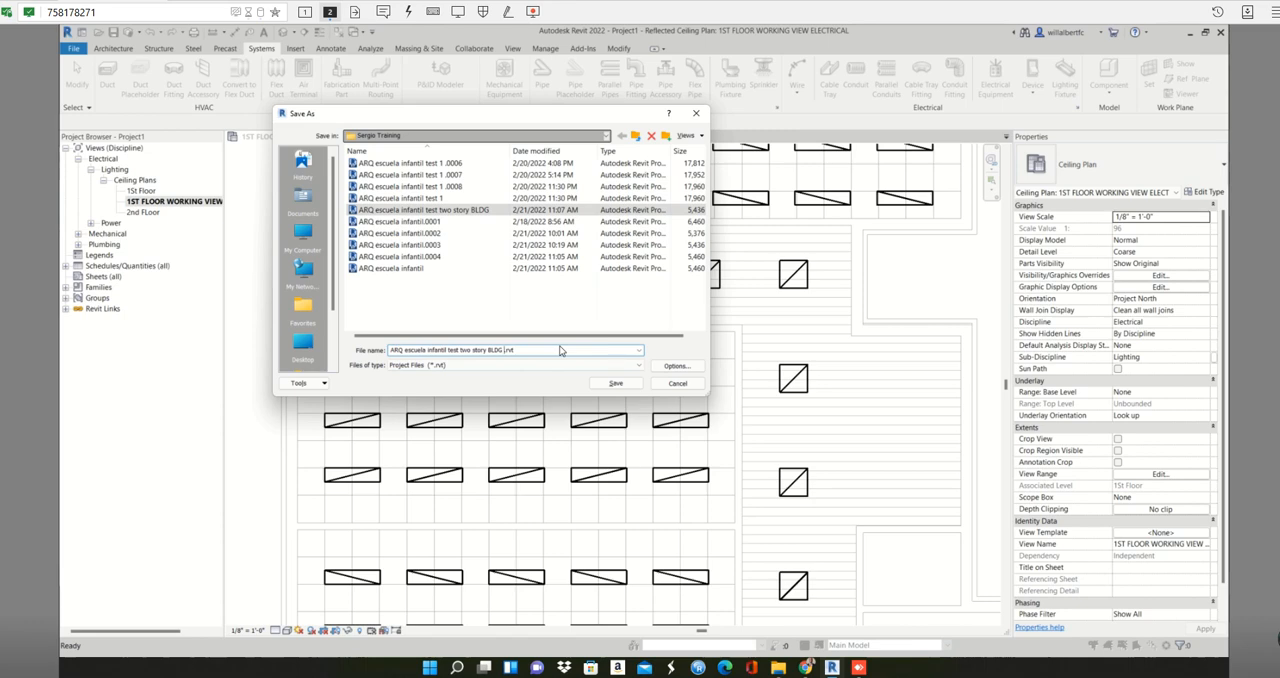
text(RCP)
click(616, 383)
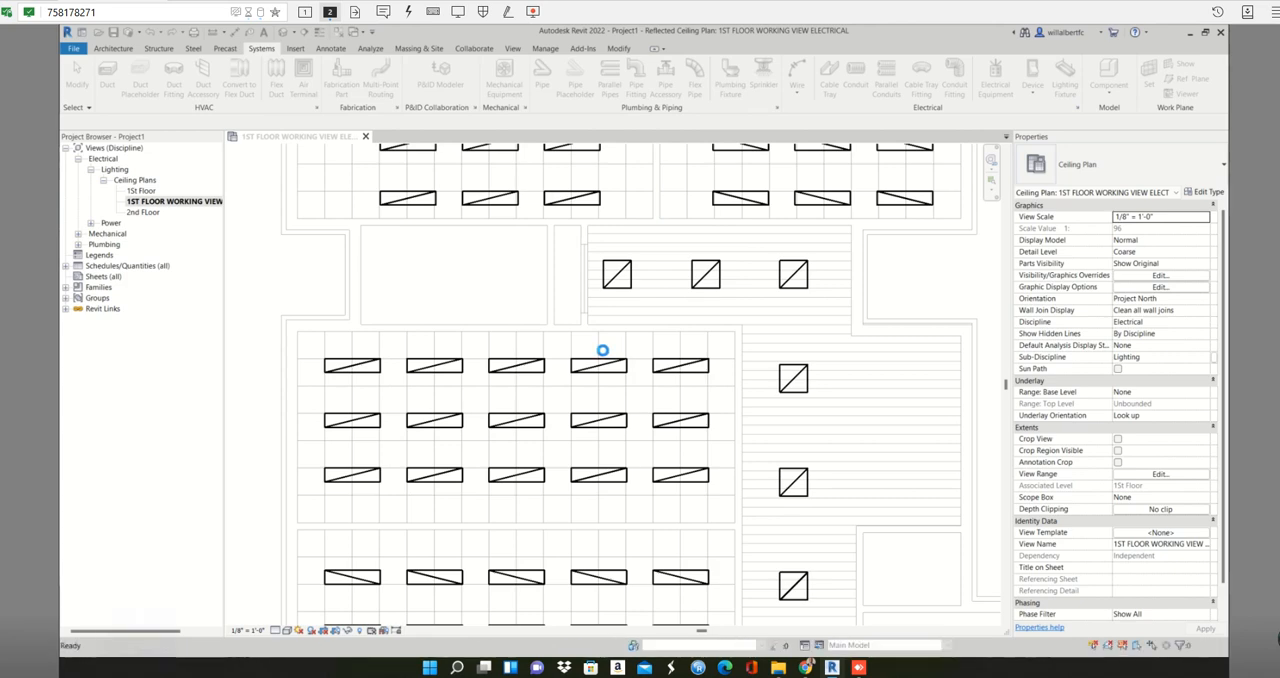
- Place a Plain Recessed Lighting Fixture 1x4 - 120 on the ceiling face, turned vertical, in the narrow closet beside the upper corridor
key(l)
key(f)
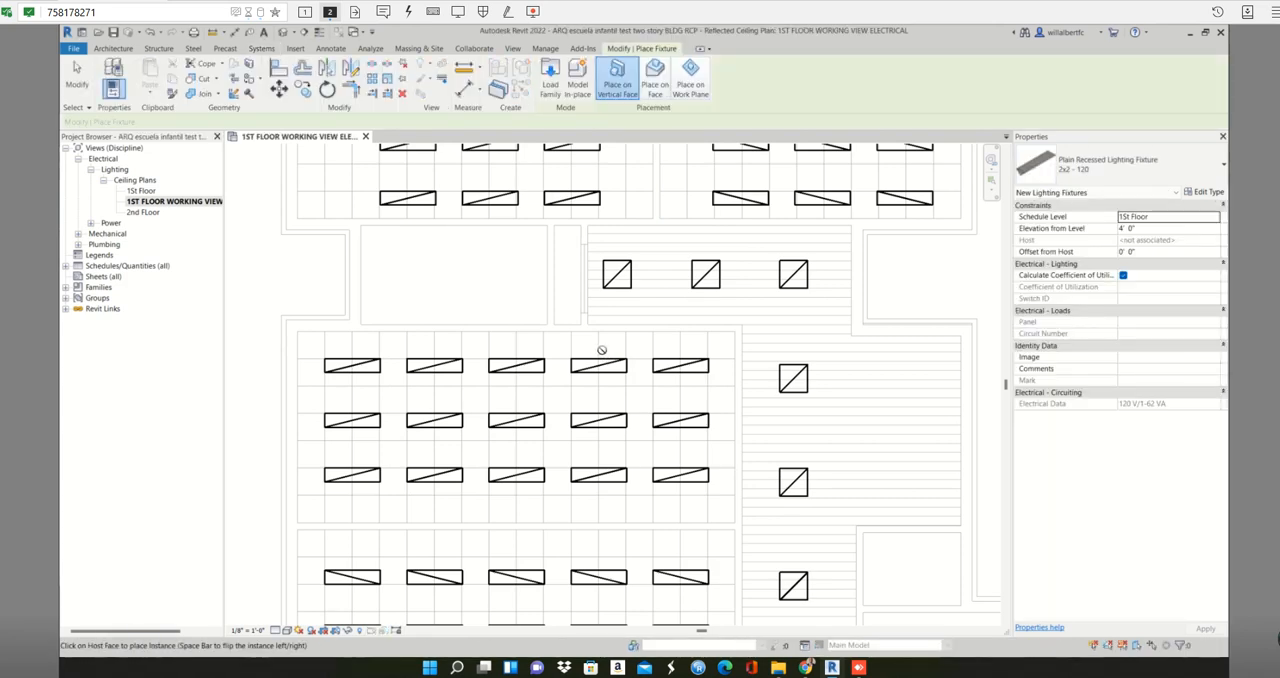
click(1164, 168)
click(1095, 236)
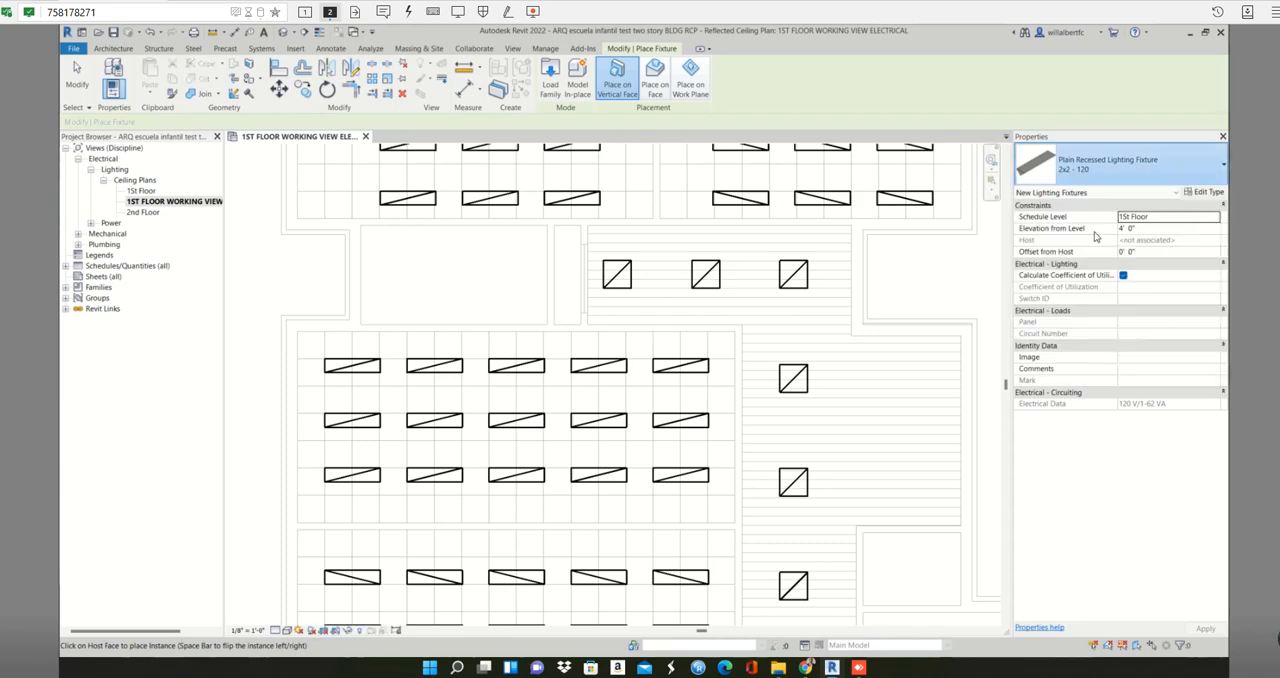
click(655, 75)
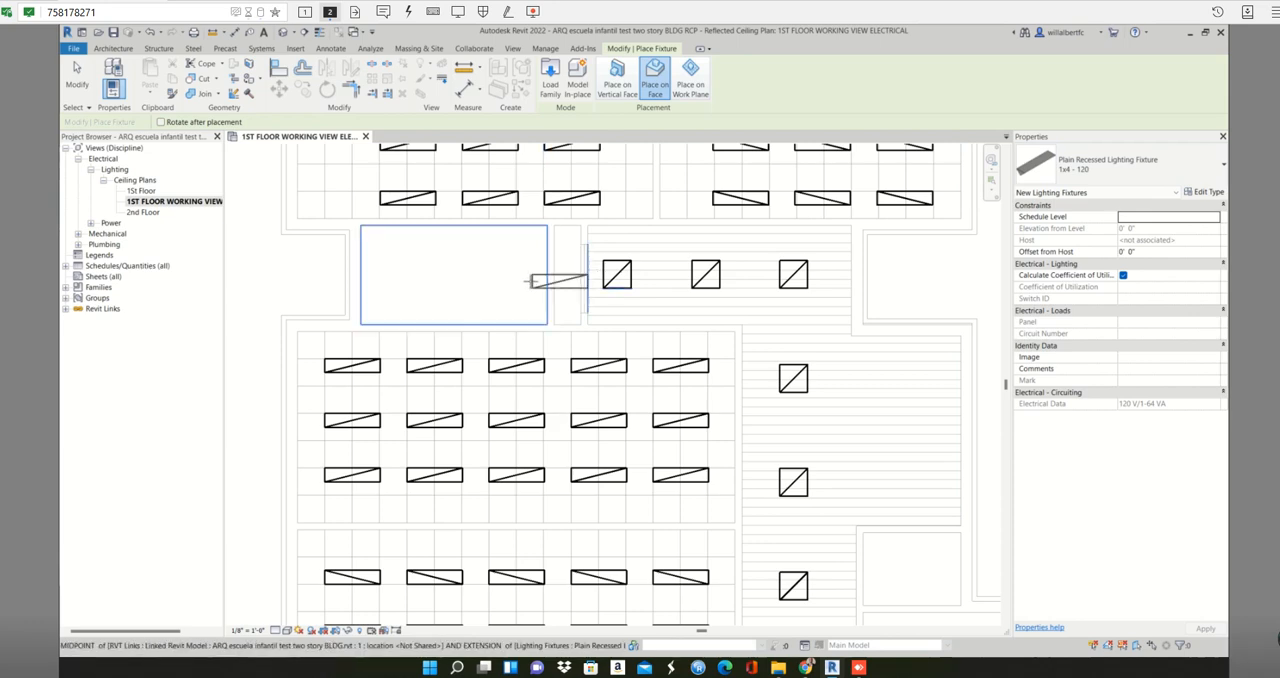
key(space)
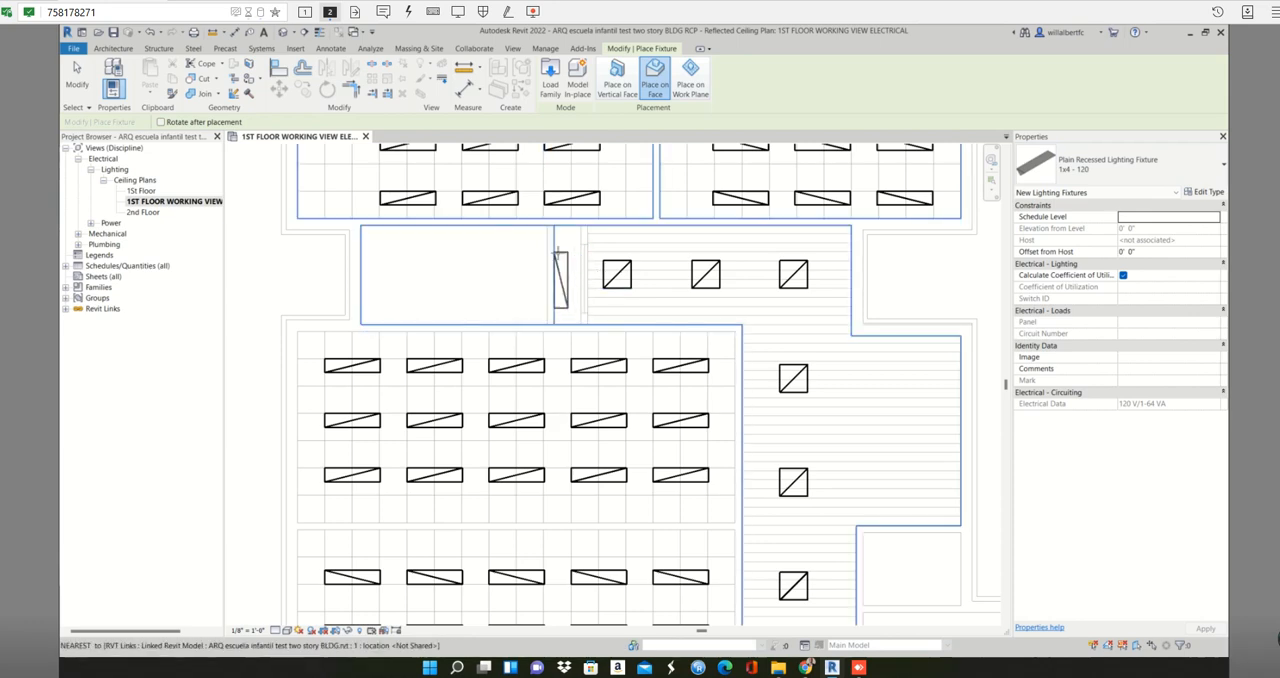
scroll(557, 250, up, 3)
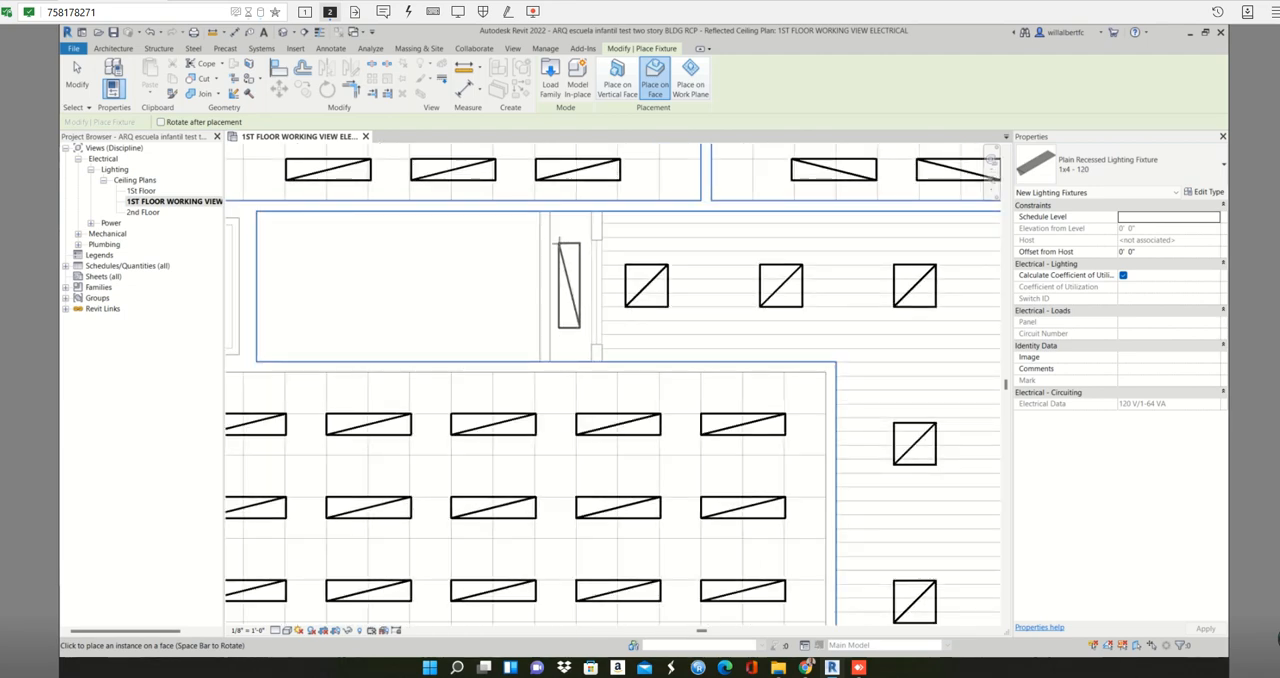
click(1200, 165)
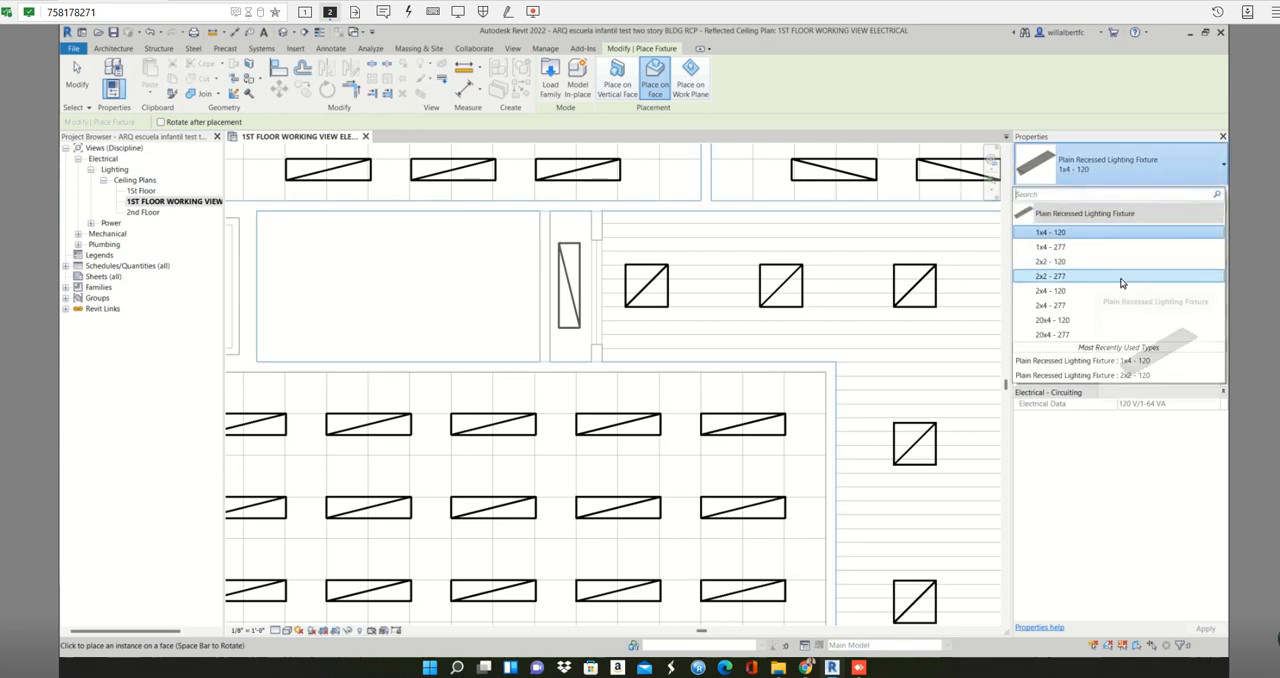
click(1081, 236)
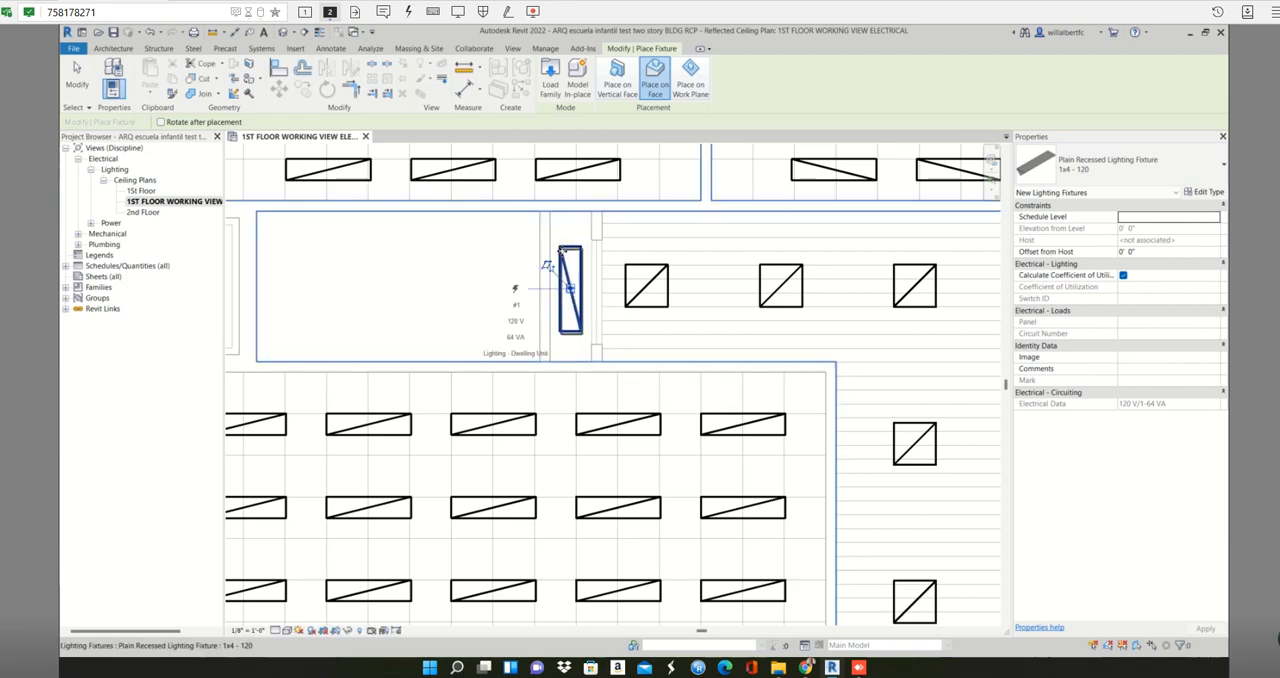
- Place a 1x4 - 120 recessed fixture horizontally on the ceiling face in the narrow closet between the two lower-left classrooms
scroll(558, 247, down, 5)
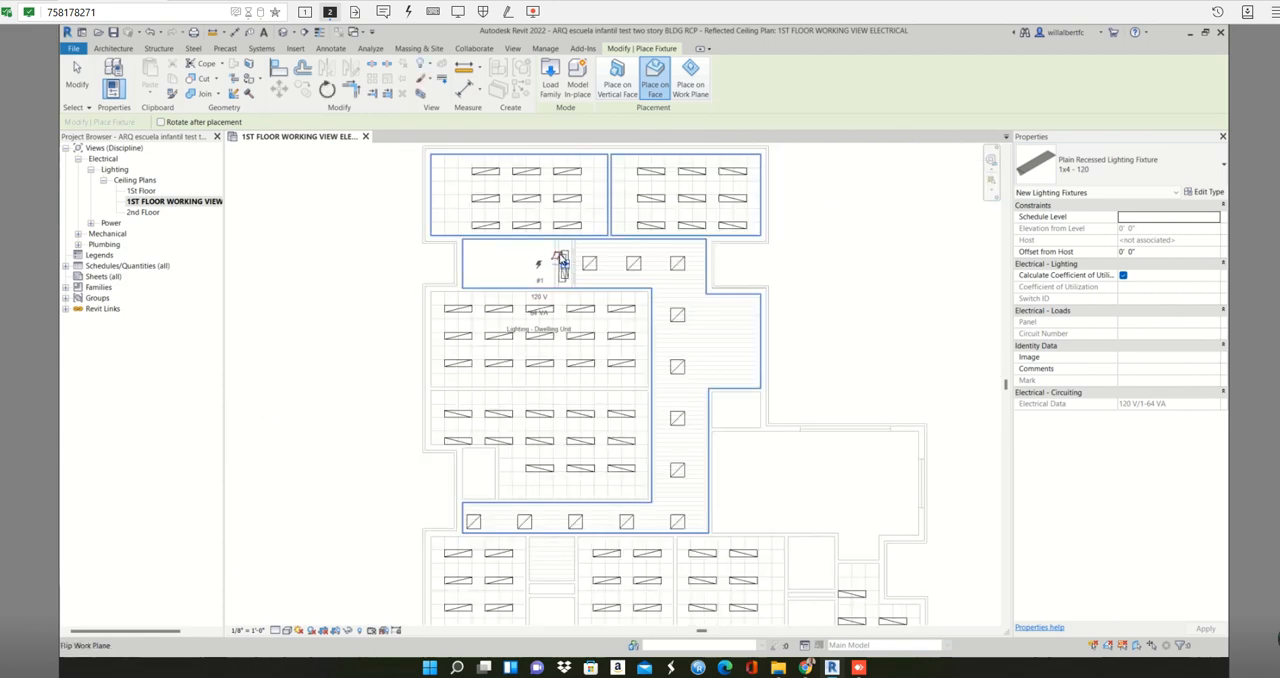
scroll(561, 258, down, 1)
scroll(528, 408, down, 1)
middle_drag(530, 409, 528, 277)
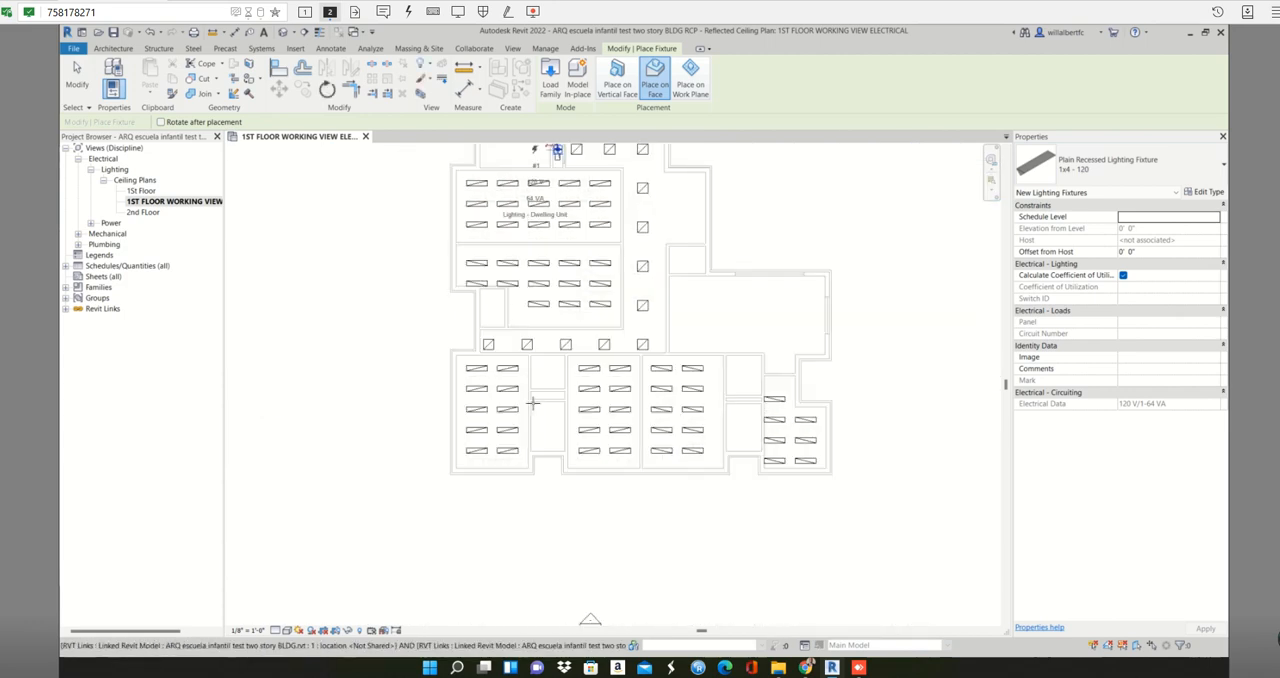
scroll(544, 402, up, 2)
scroll(548, 401, up, 4)
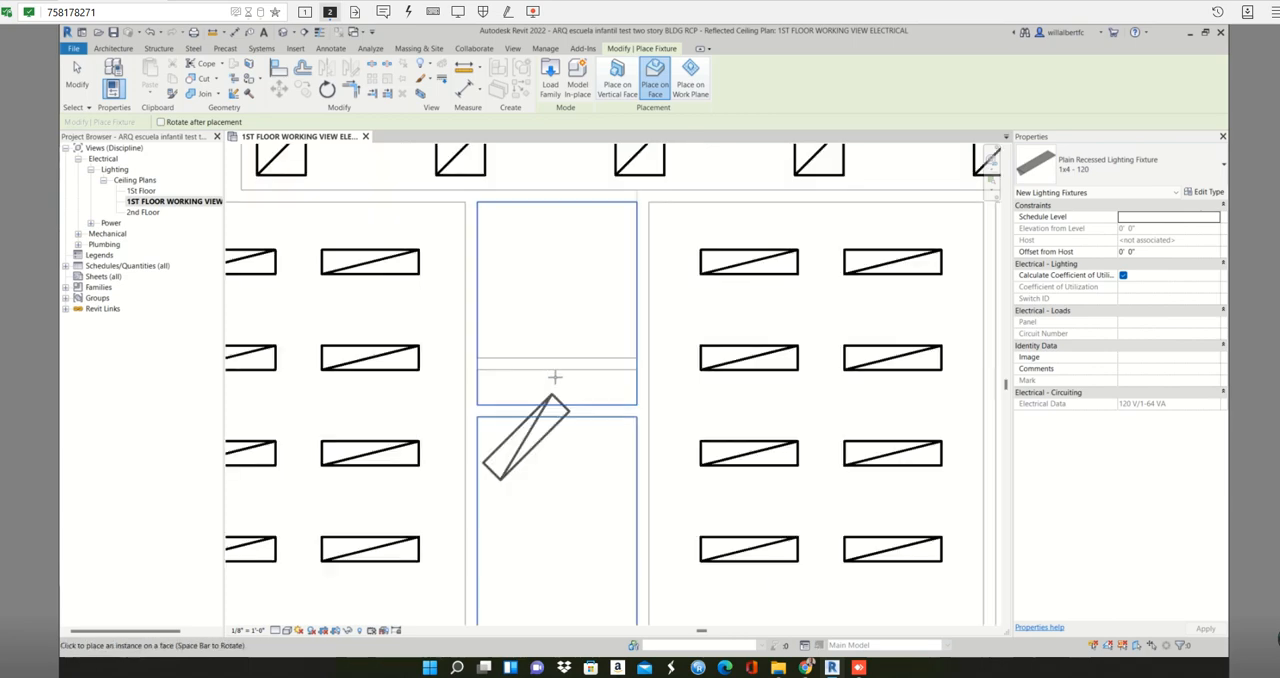
scroll(606, 372, up, 1)
click(606, 374)
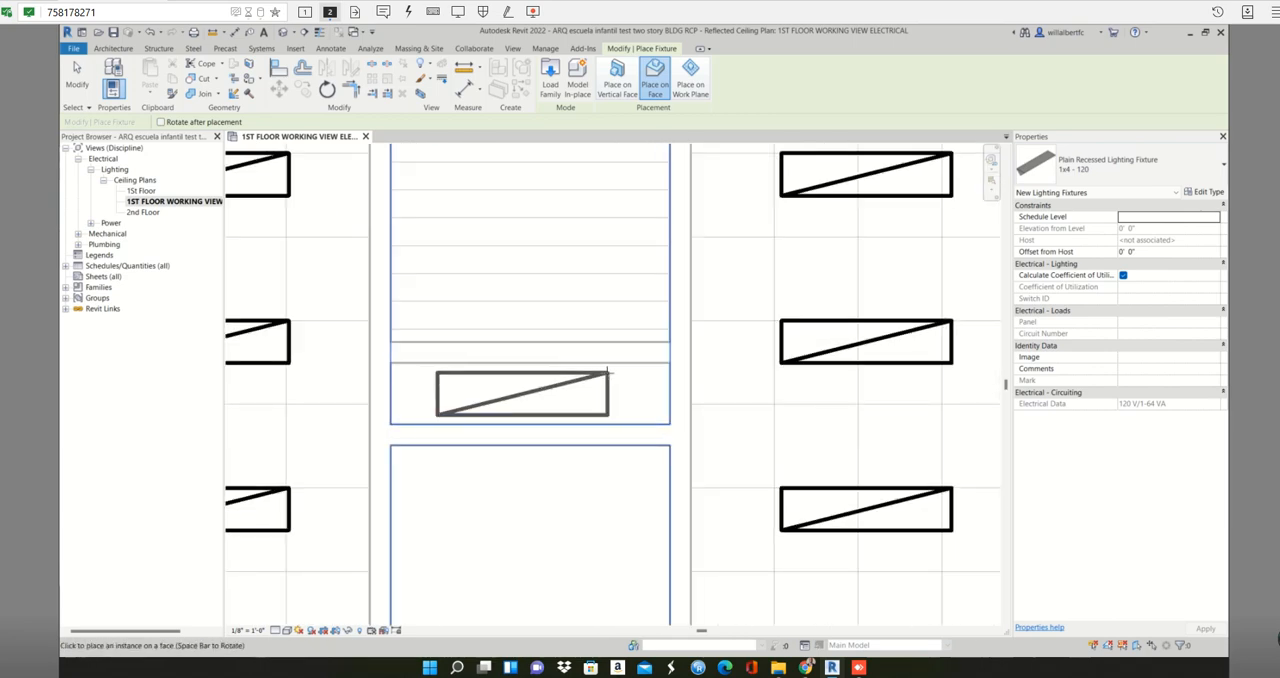
- Place a vertical 1x4 fixture in the small room above the lower corridor's left end and a horizontal one in the small room above the large hall
scroll(608, 370, down, 2)
scroll(620, 396, down, 2)
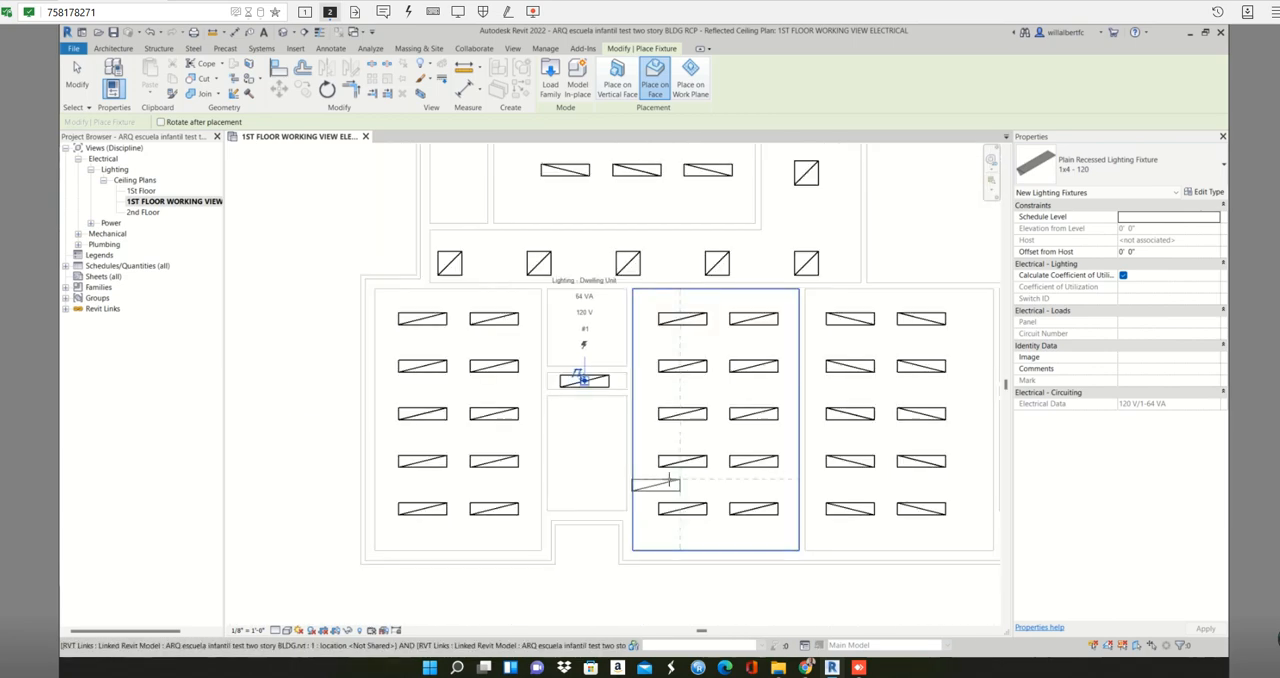
middle_drag(545, 465, 543, 514)
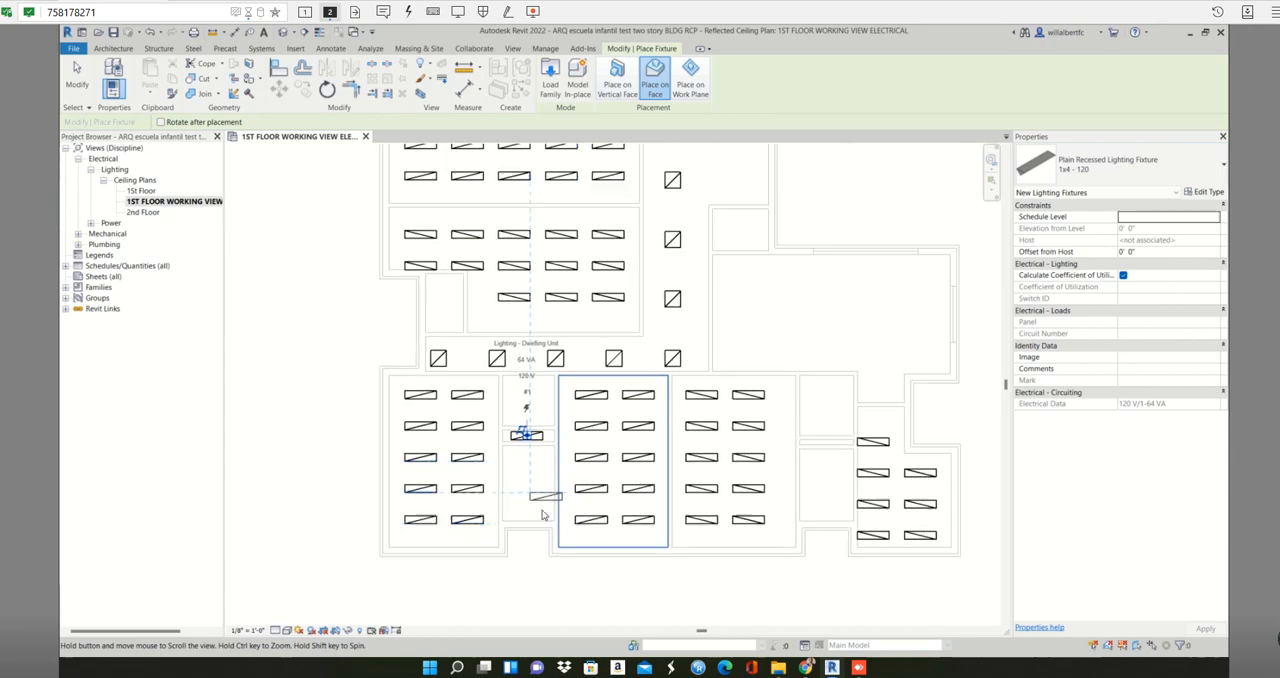
middle_drag(443, 311, 443, 354)
scroll(443, 354, down, 1)
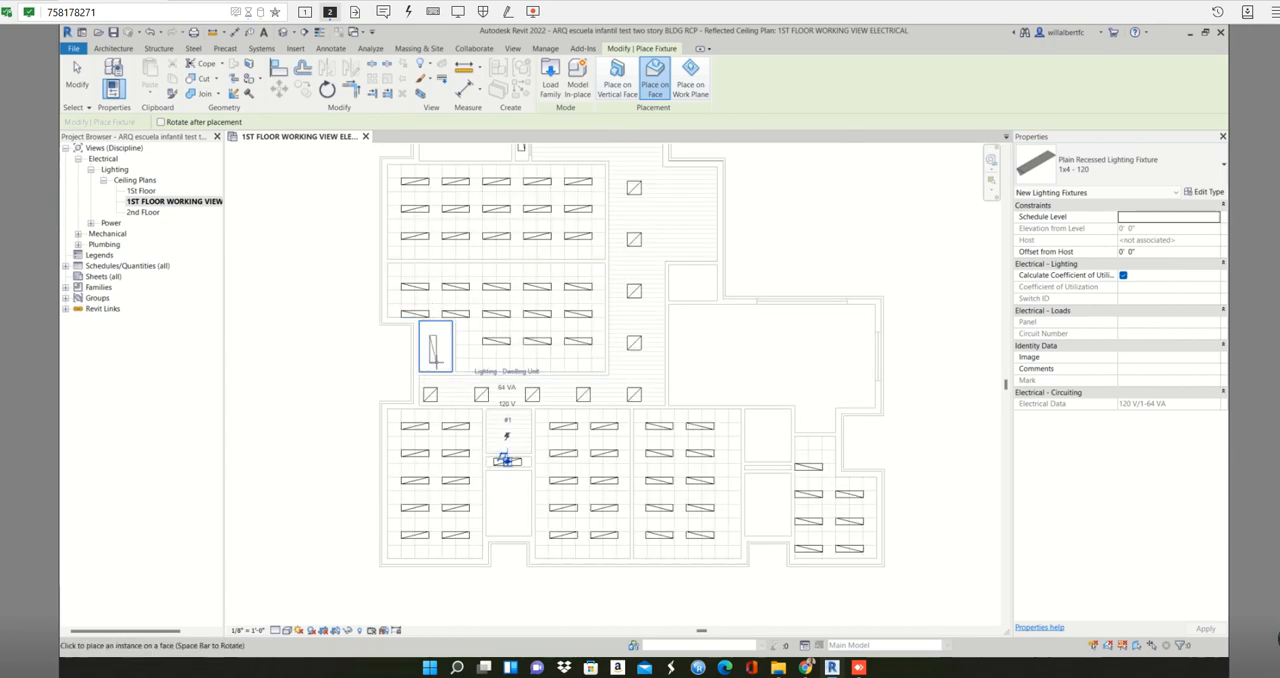
scroll(437, 364, up, 2)
click(437, 363)
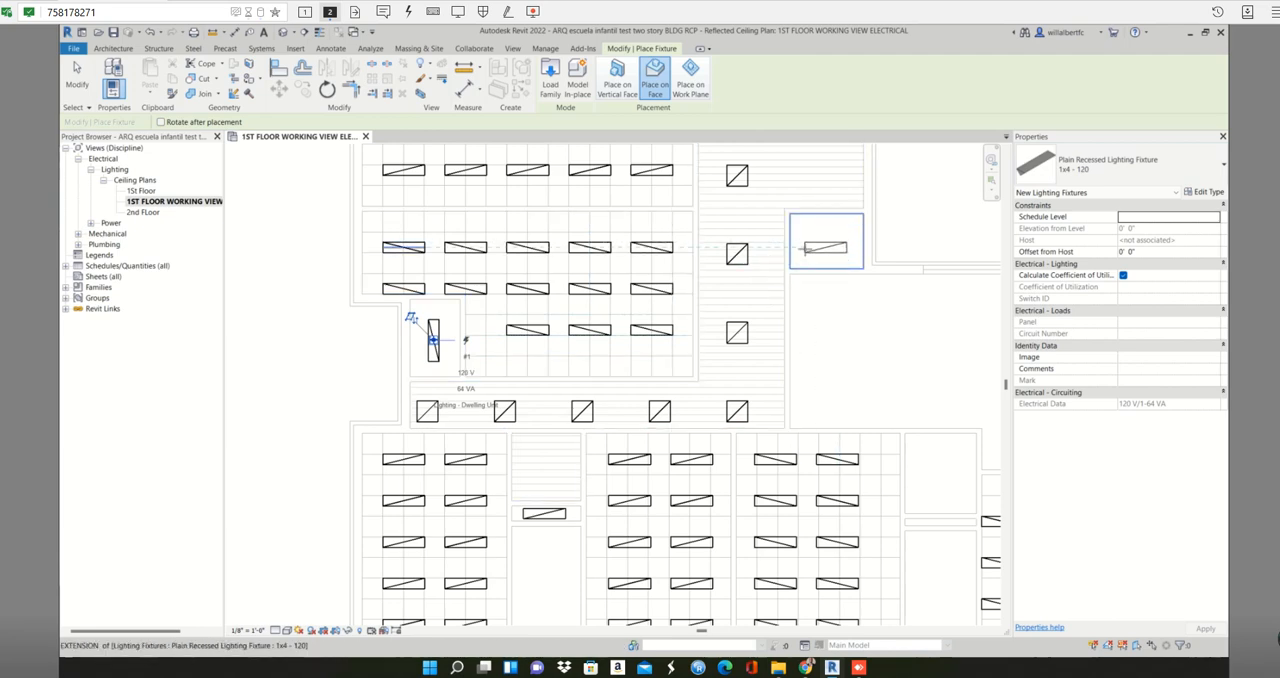
scroll(808, 241, up, 1)
click(806, 242)
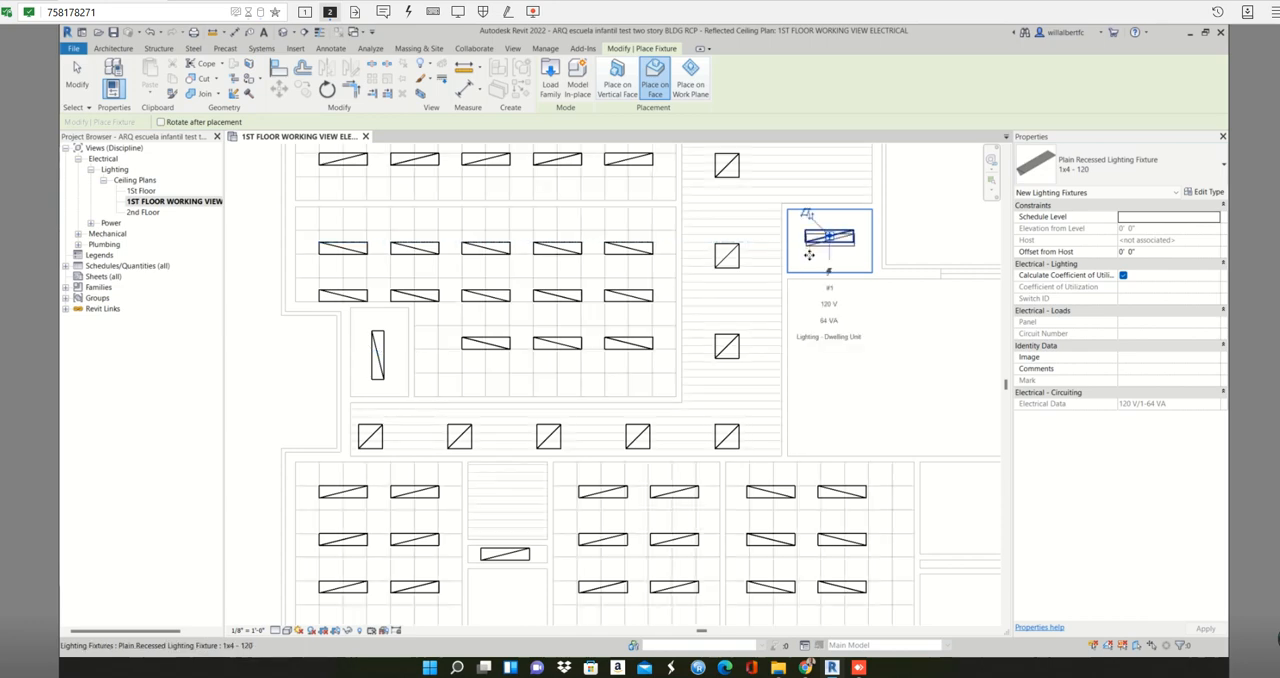
- Place one horizontal 1x4 fixture in each of the two small stacked rooms below the large hall
scroll(806, 251, down, 7)
middle_drag(777, 308, 700, 304)
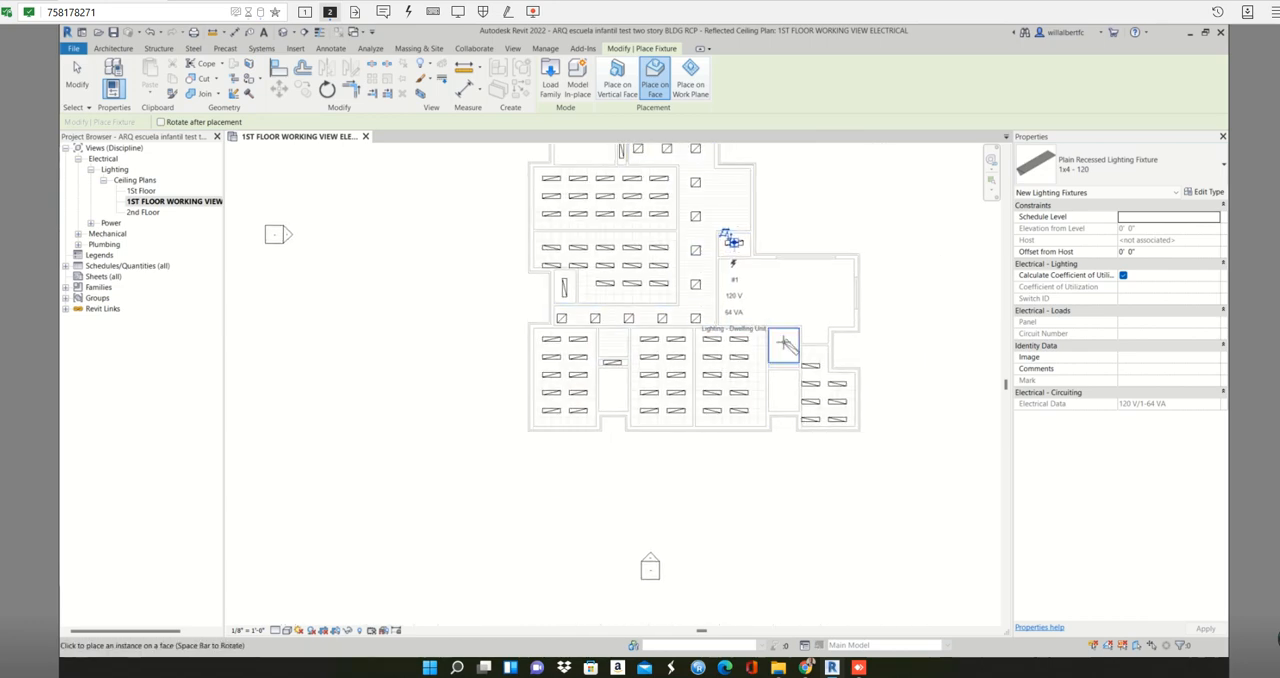
scroll(777, 343, up, 3)
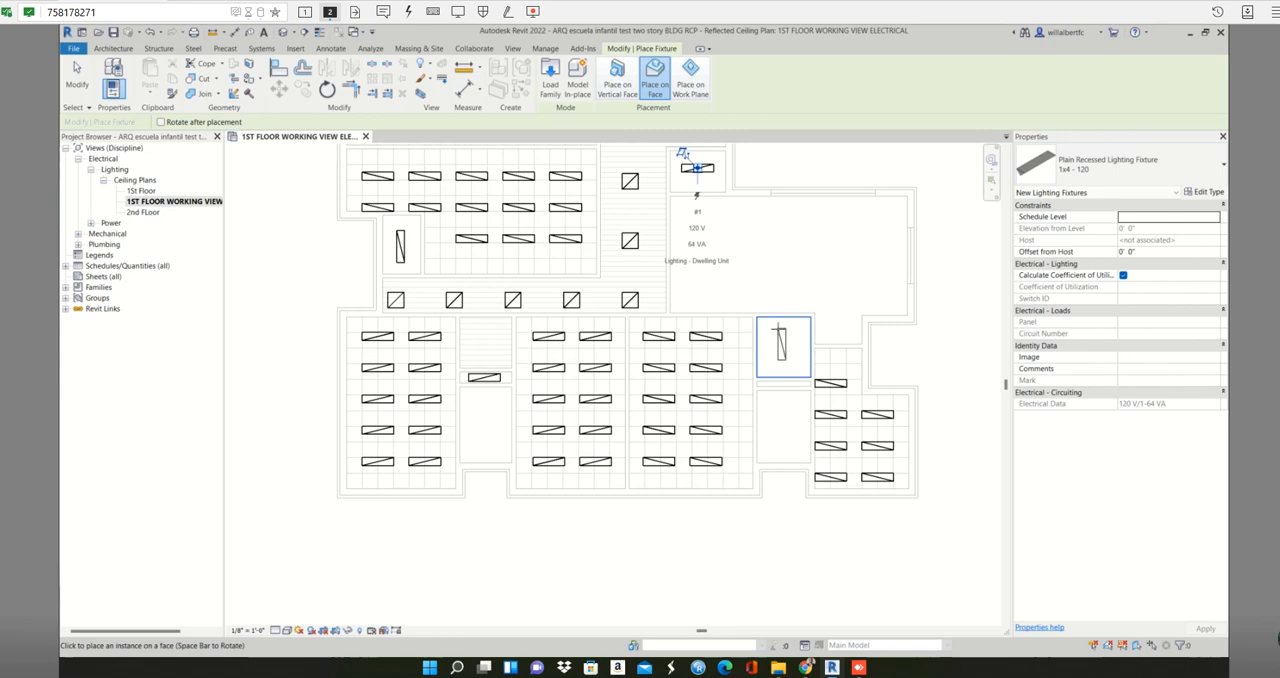
key(space)
click(800, 347)
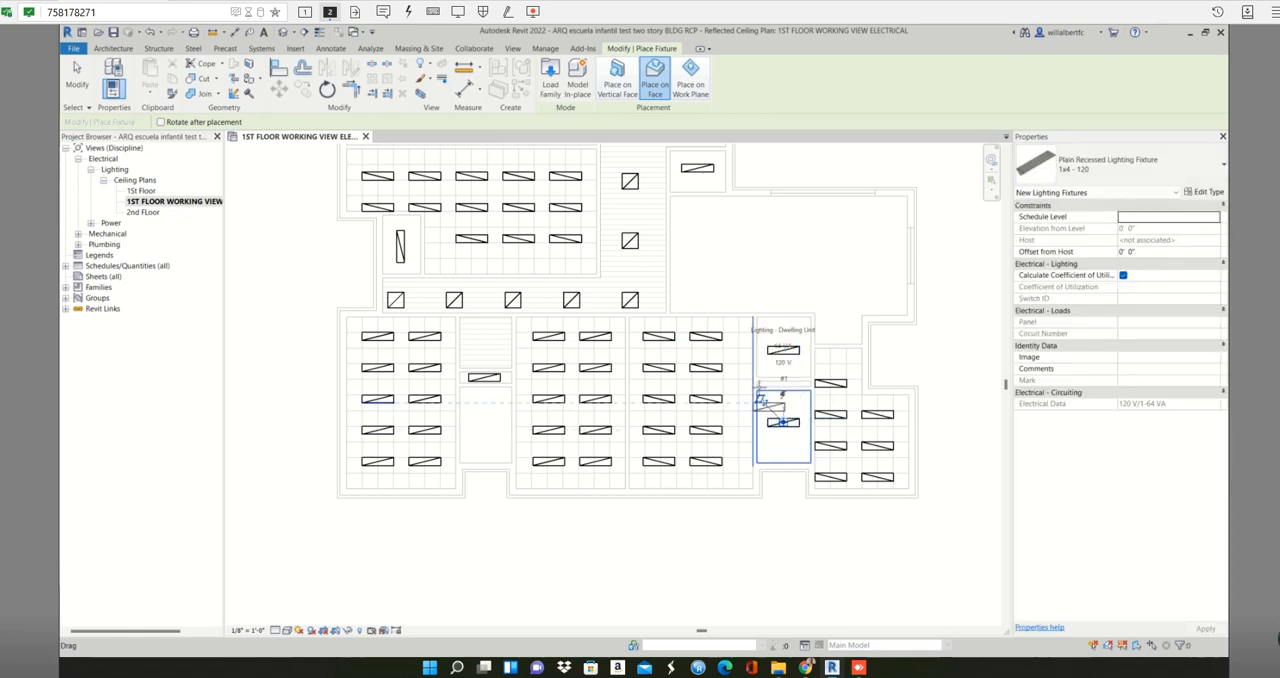
- Place two vertical 1x4 fixtures side by side in the unlit room left of the upper corridor's narrow closet
scroll(784, 421, down, 4)
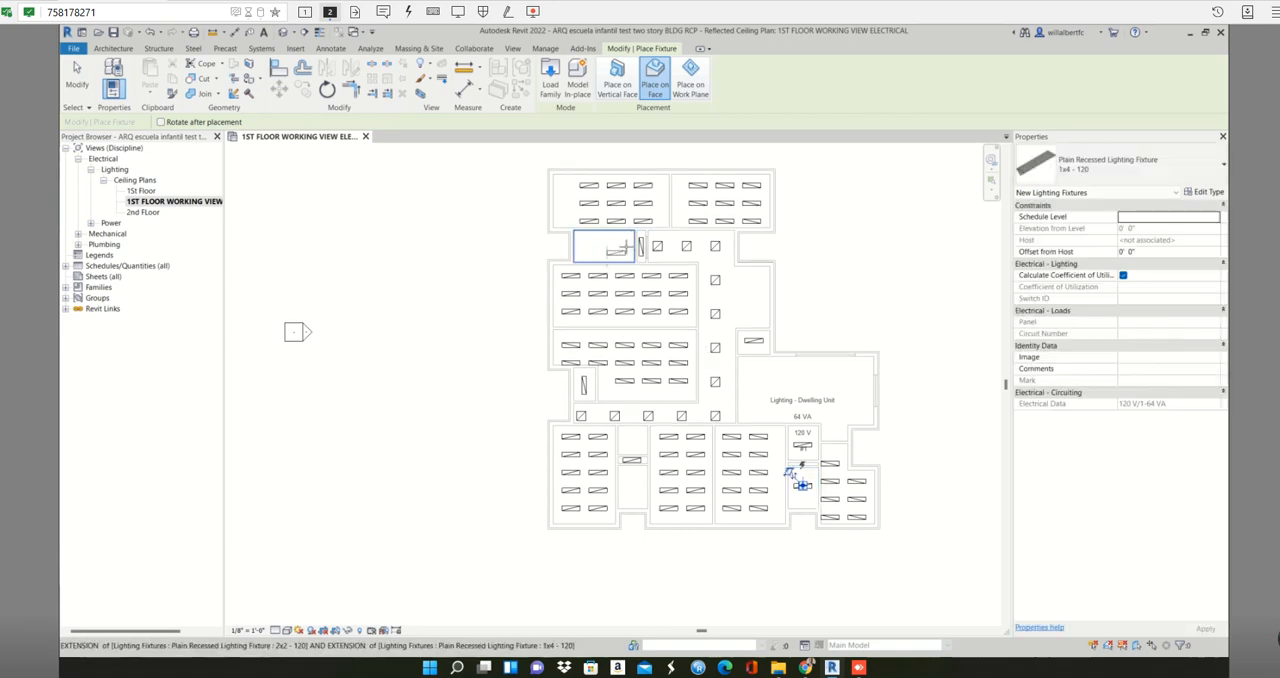
scroll(624, 250, up, 3)
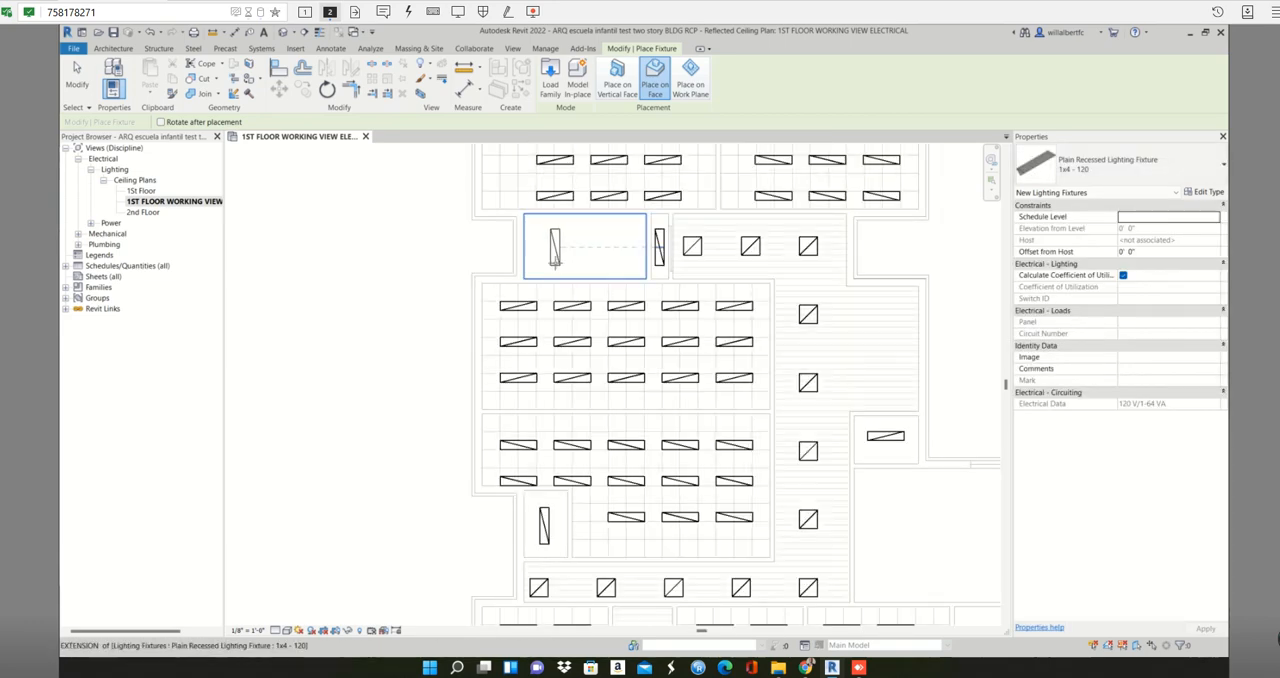
click(549, 262)
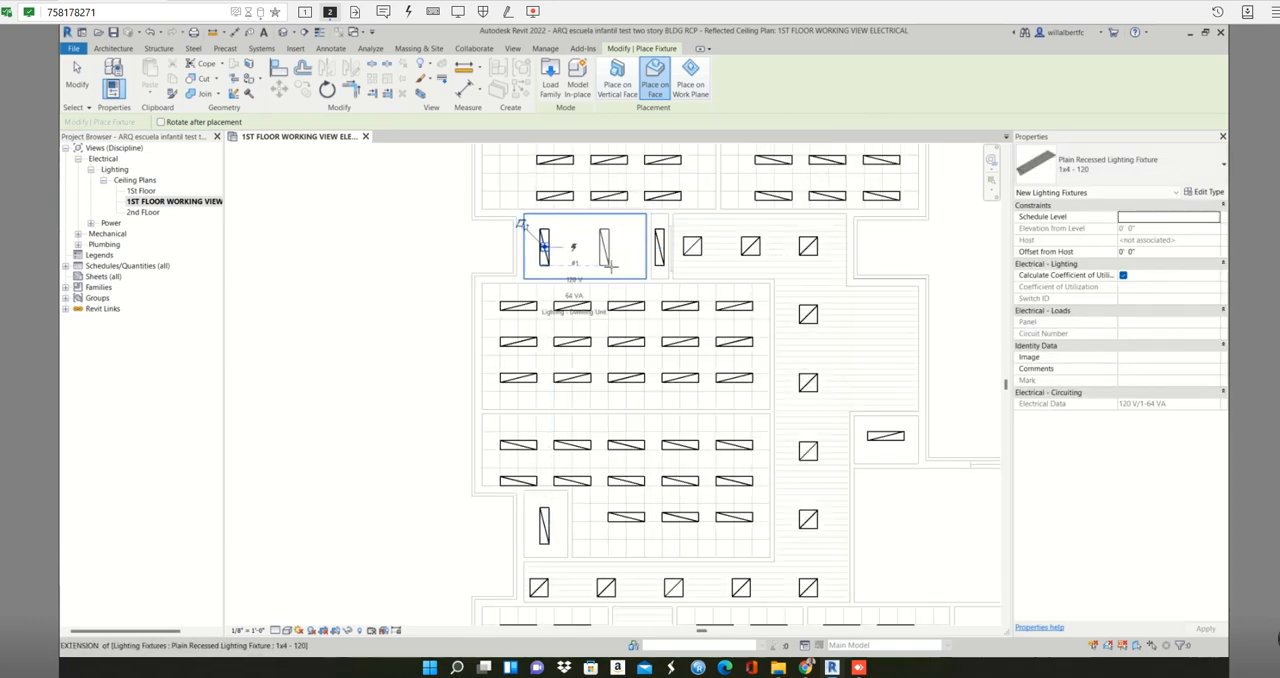
click(613, 263)
scroll(625, 272, down, 2)
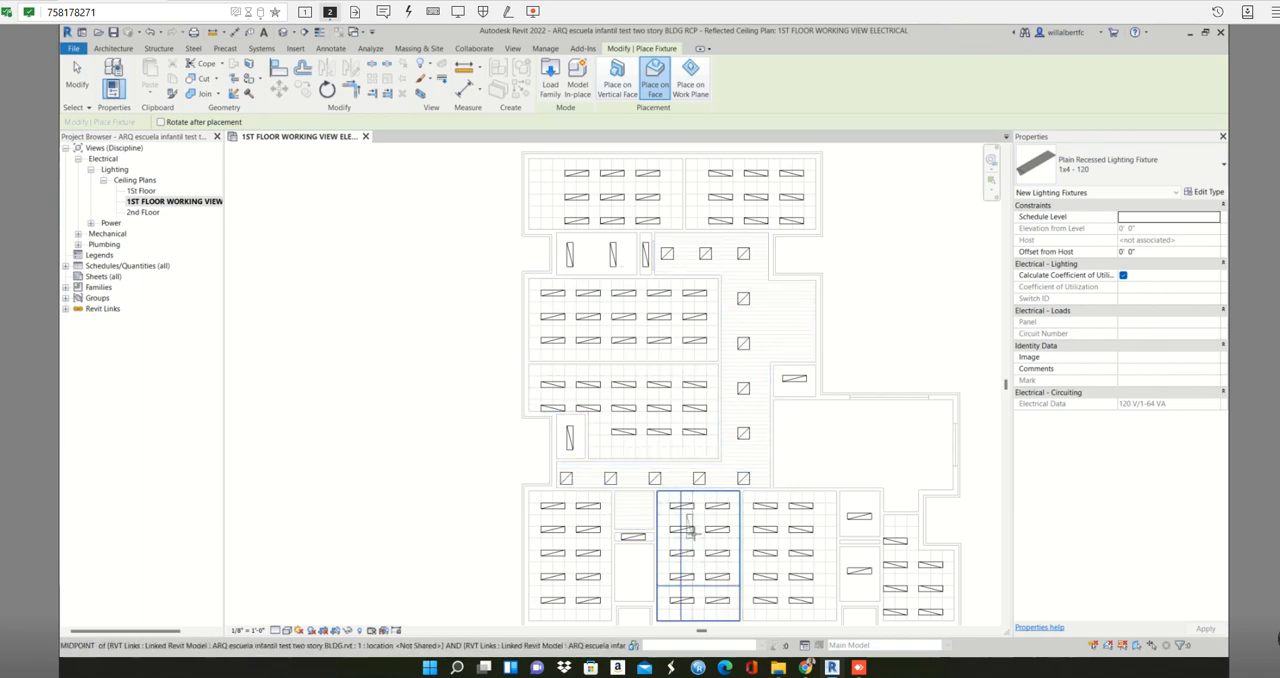
key(Escape)
key(Escape)
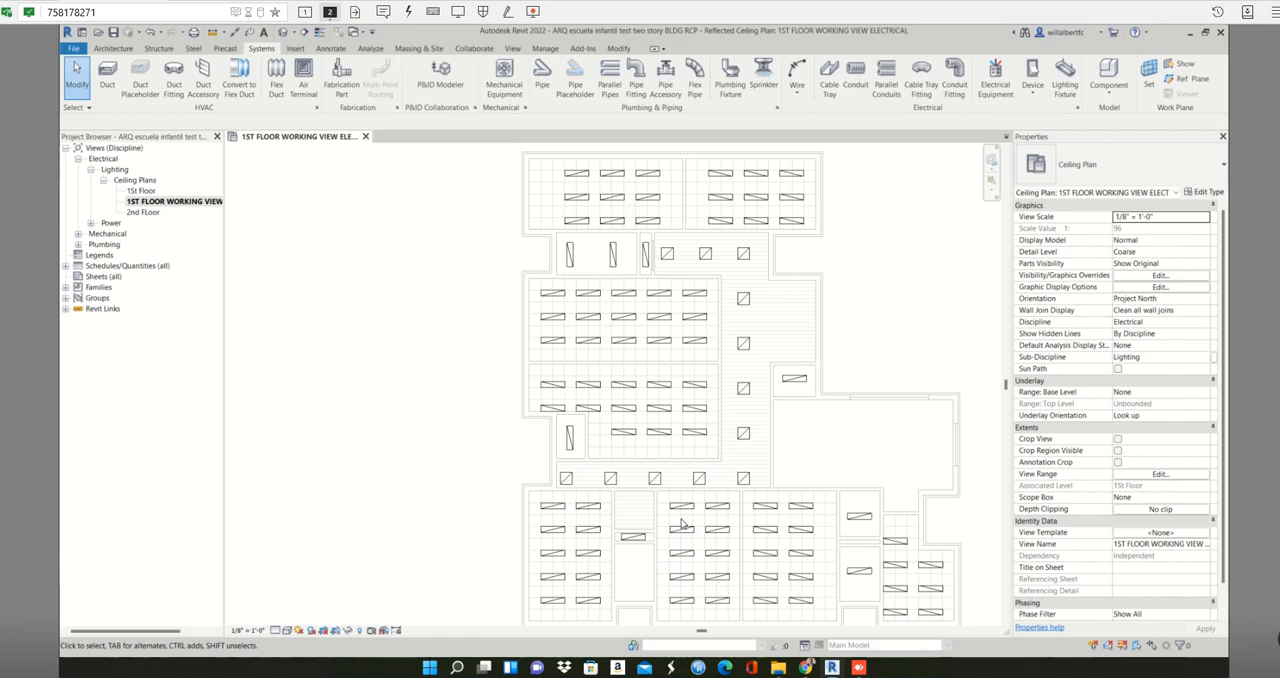
middle_drag(782, 525, 741, 508)
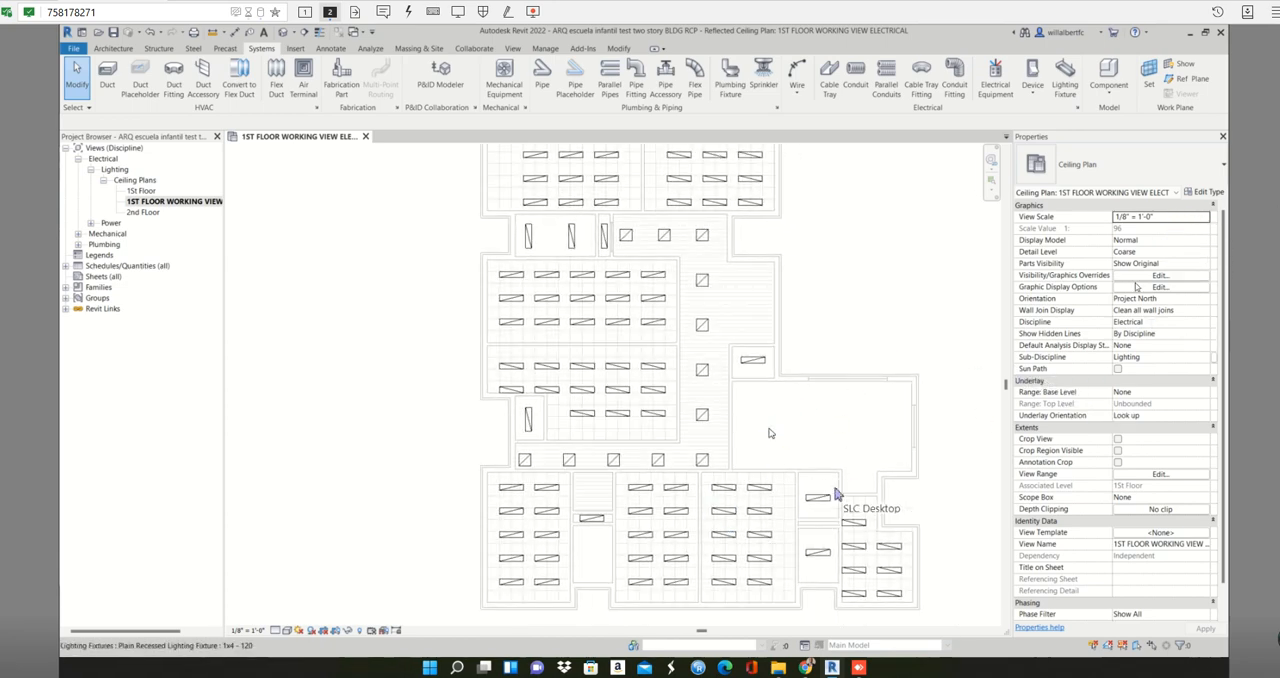
click(816, 497)
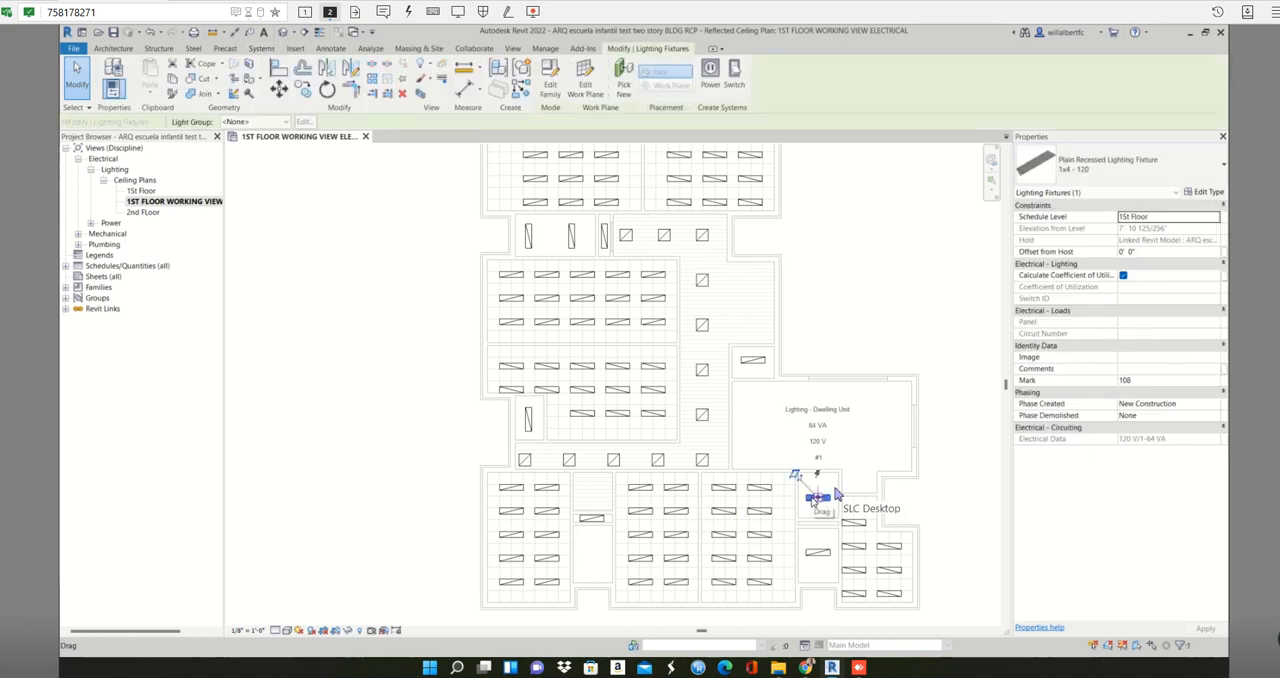
click(457, 543)
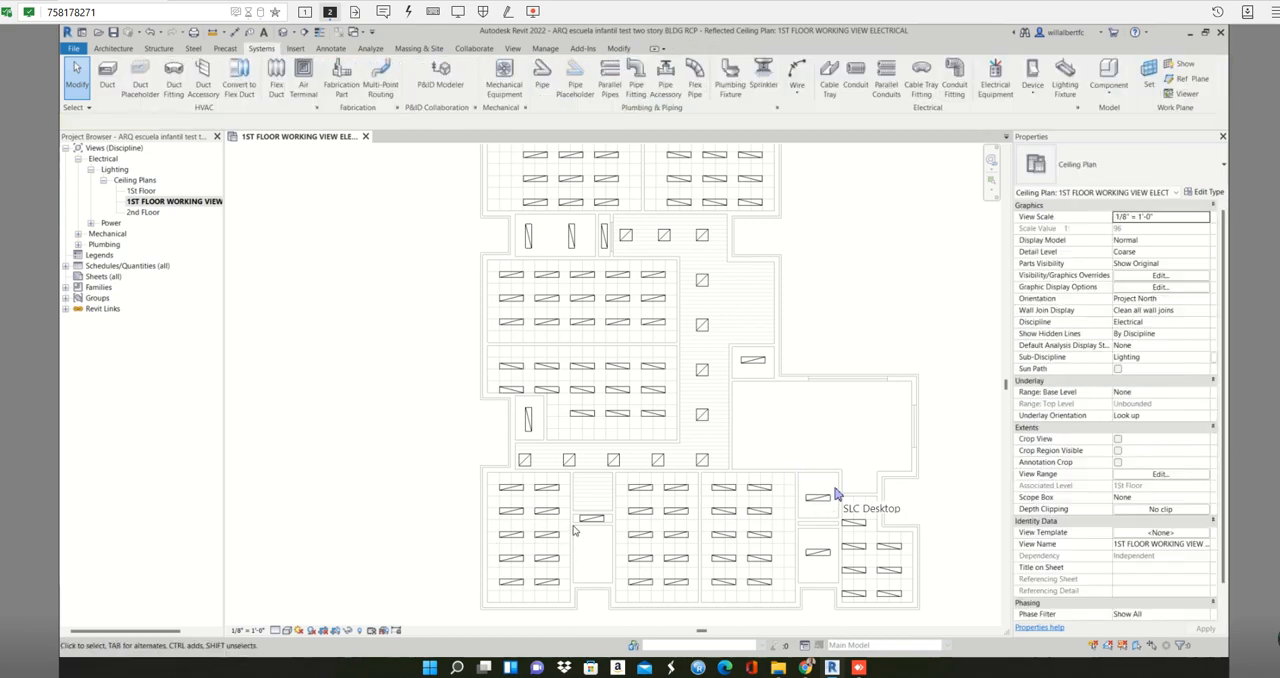
- Create similar 1x4 fixtures from the lower-left closet's fixture and place two, one above the other, in the room directly below it
scroll(585, 521, up, 2)
click(600, 516)
key(Escape)
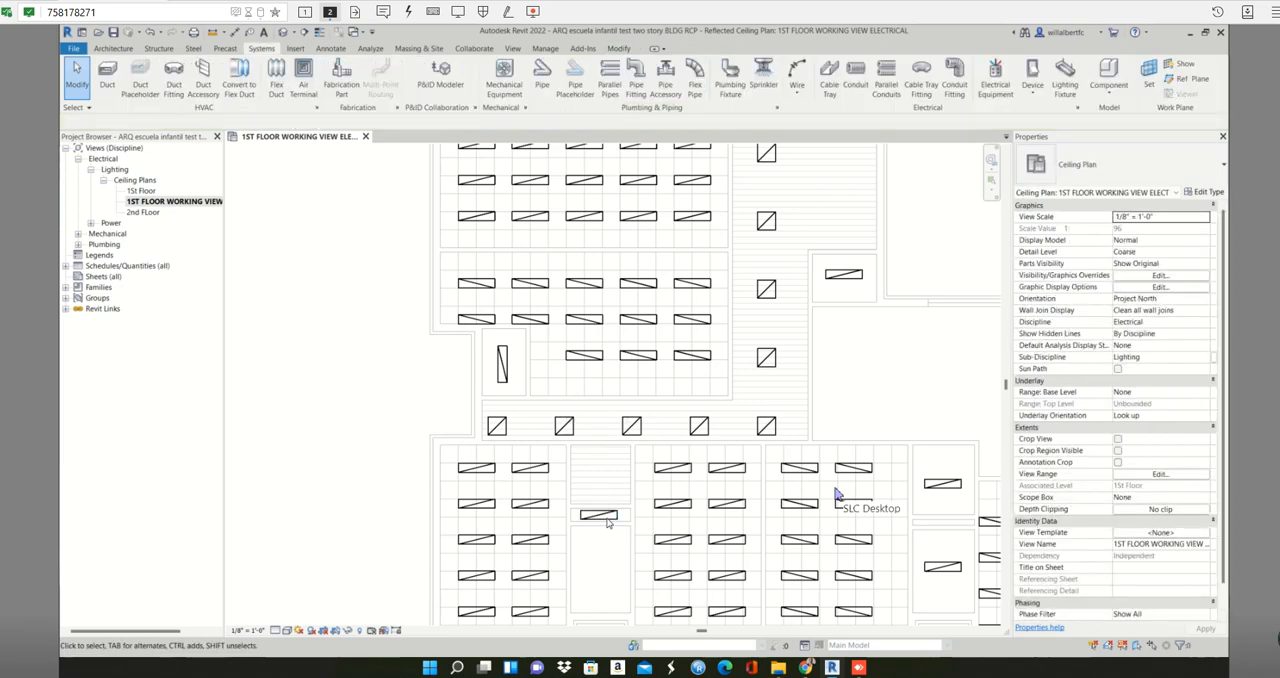
click(605, 520)
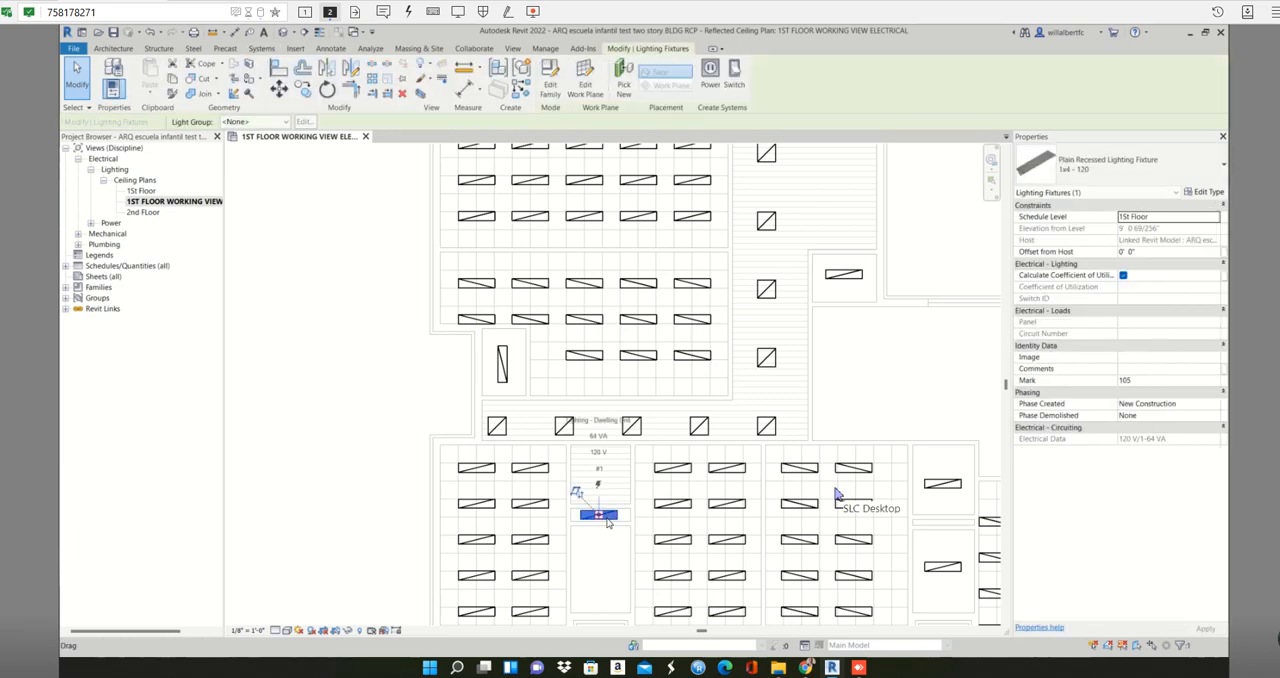
key(c)
key(s)
scroll(603, 530, down, 1)
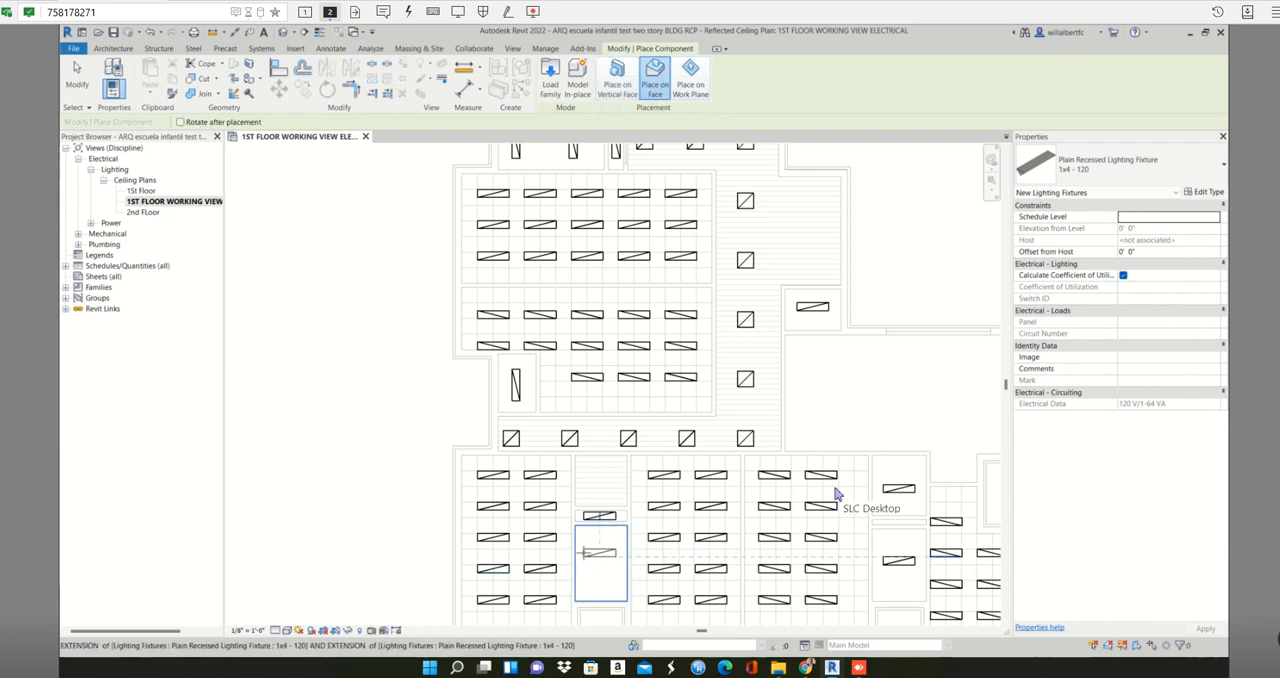
click(584, 554)
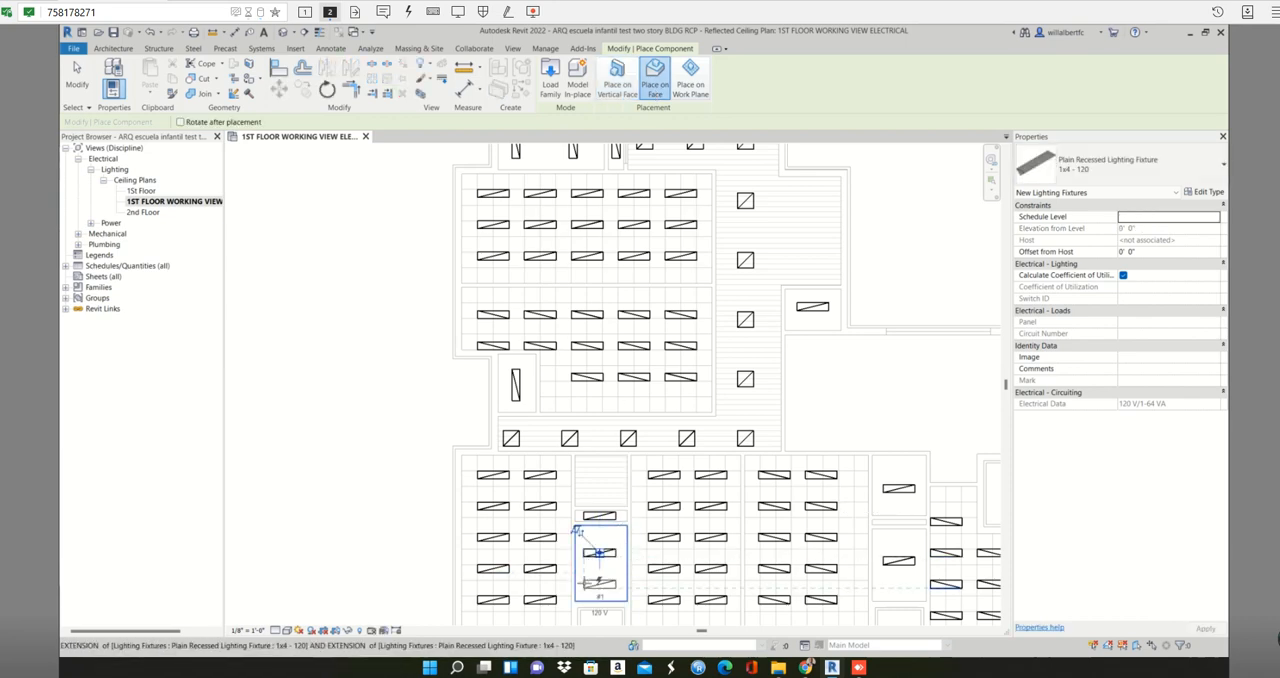
scroll(680, 556, down, 2)
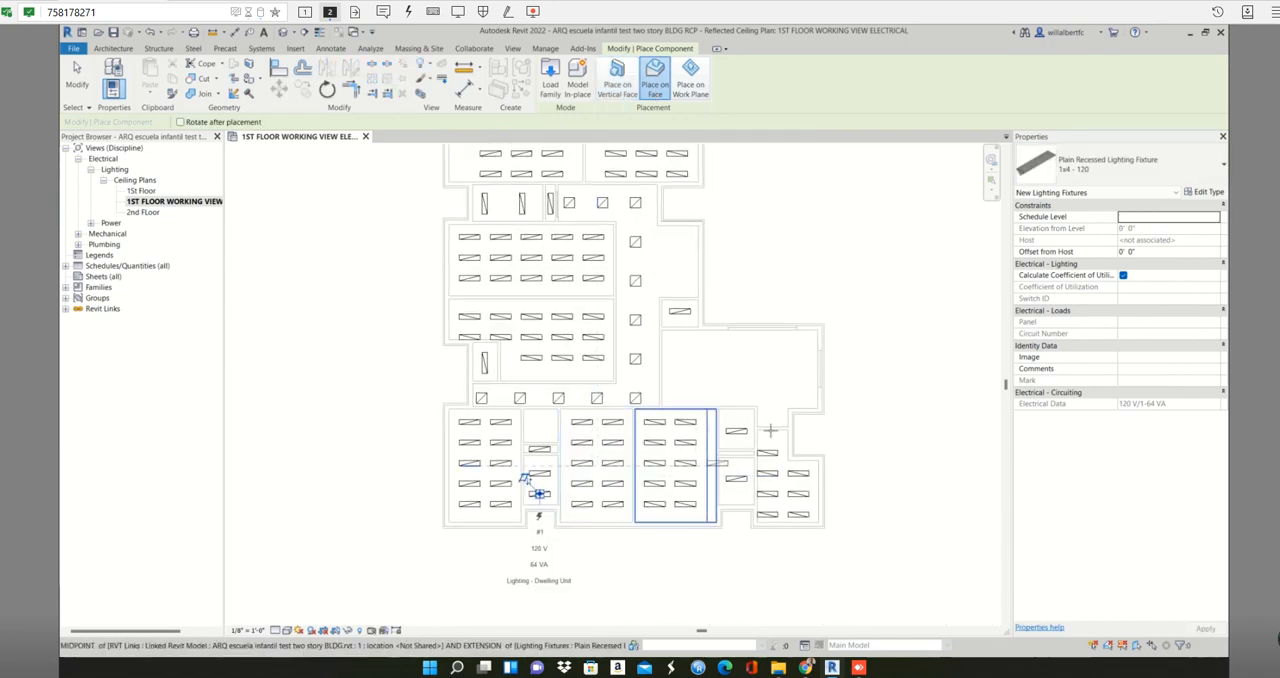
key(Escape)
key(Escape)
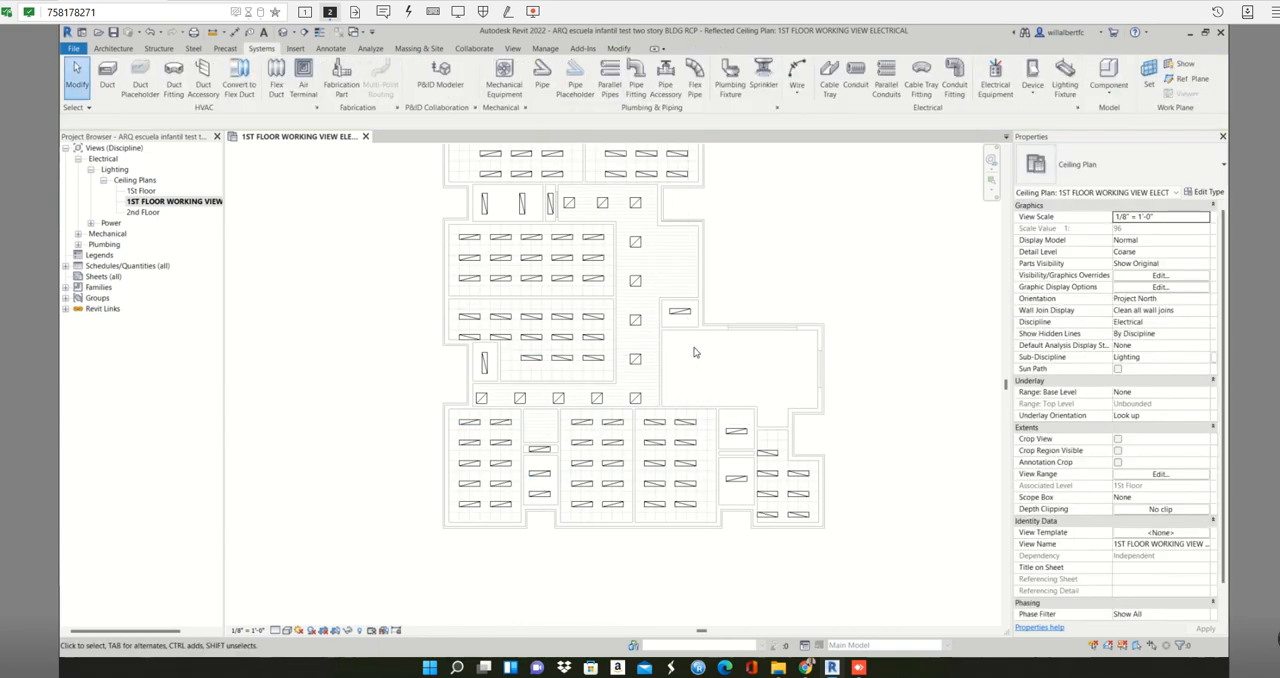
- Place a Plain Recessed Lighting Fixture 2x4 - 120 on the ceiling face, turned vertical, near the left wall of the large hall
scroll(694, 350, up, 2)
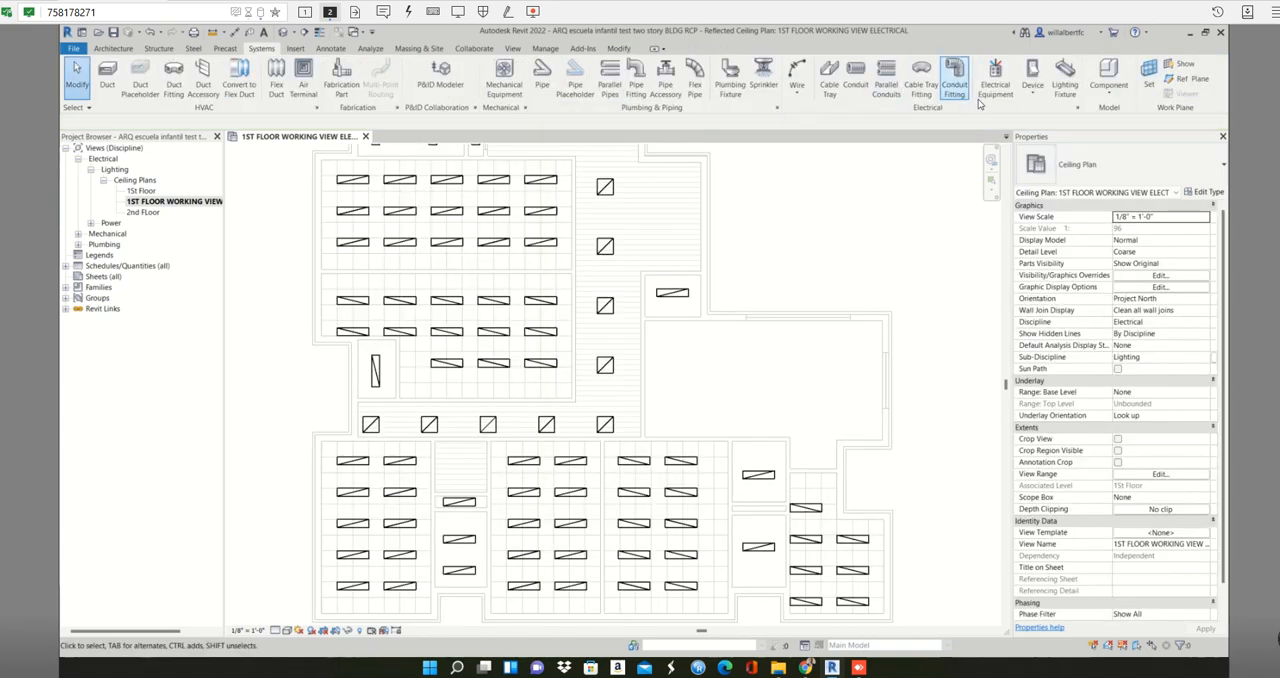
click(1066, 100)
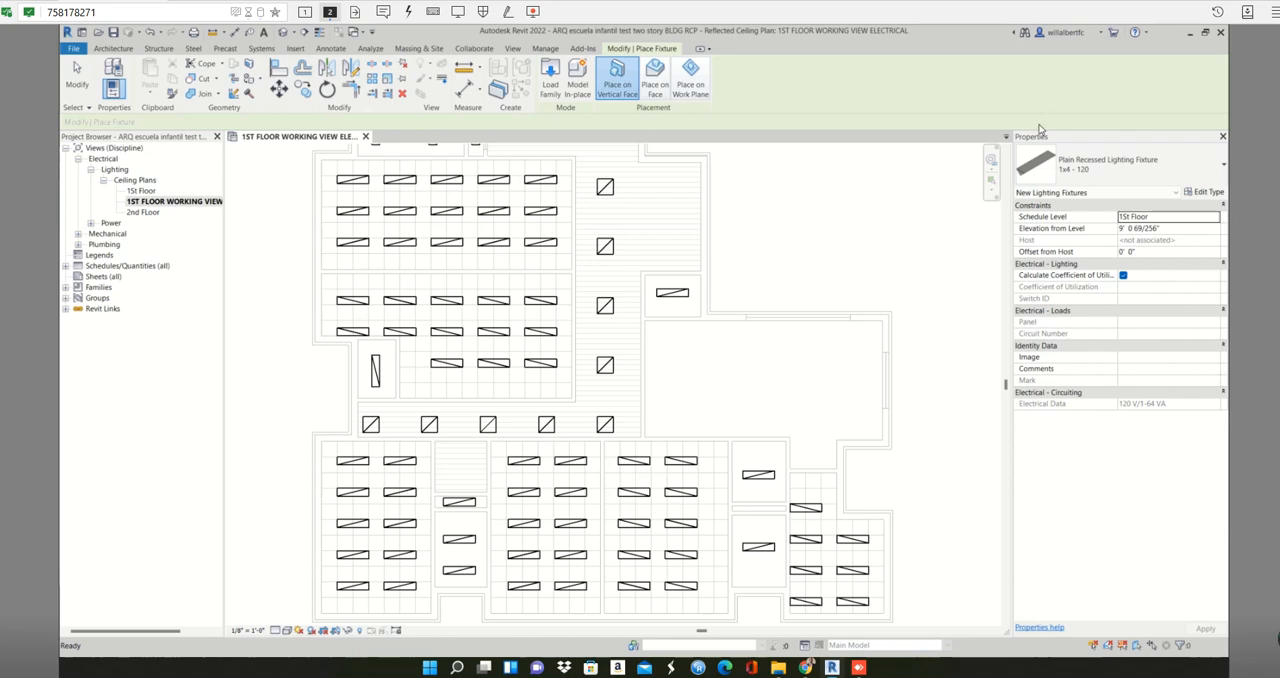
click(1111, 174)
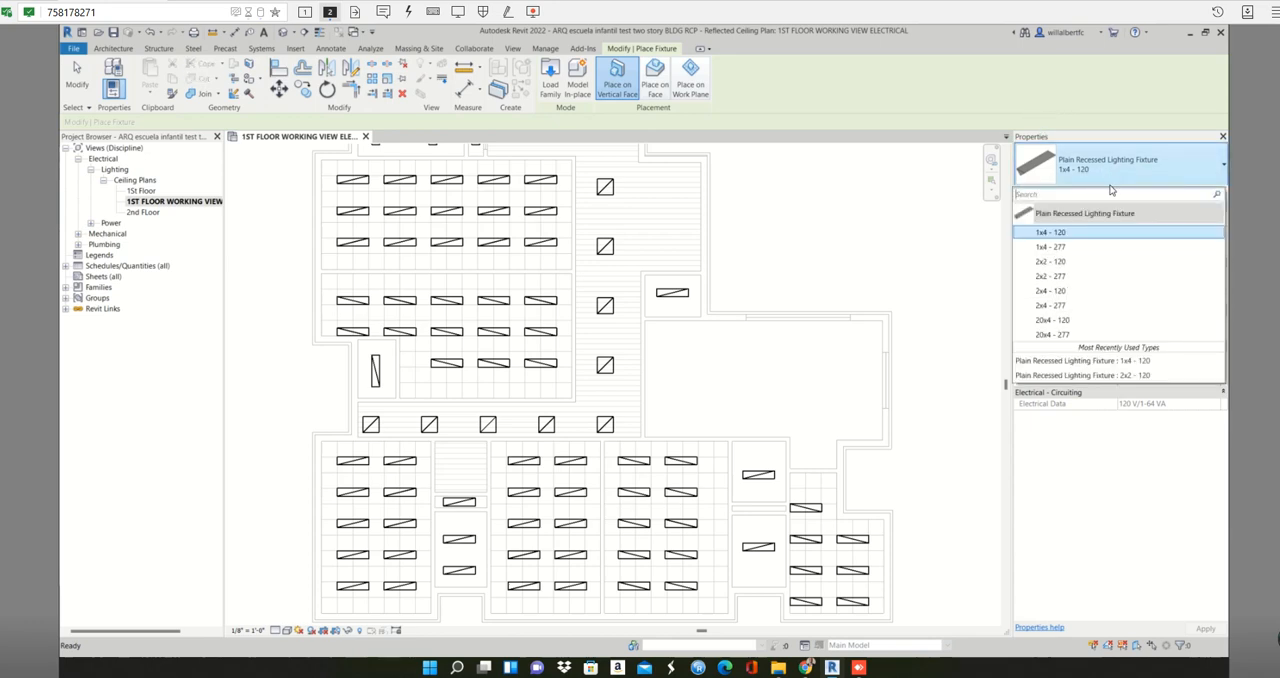
click(1052, 290)
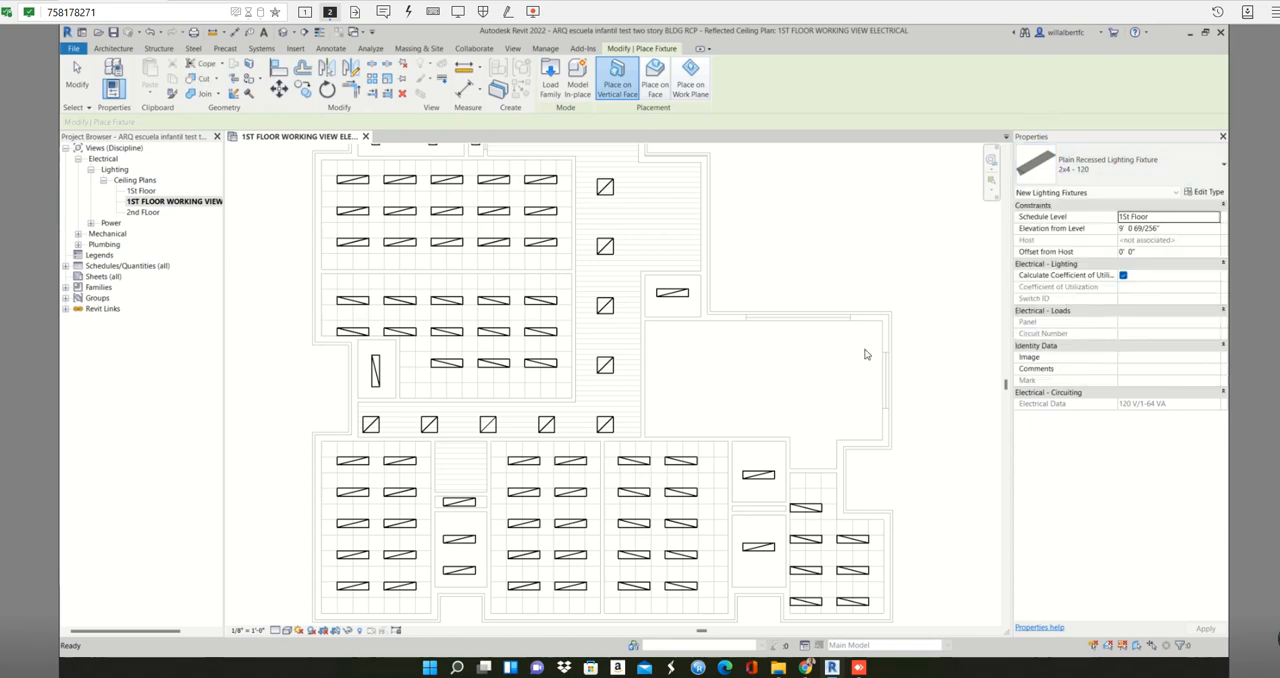
click(655, 75)
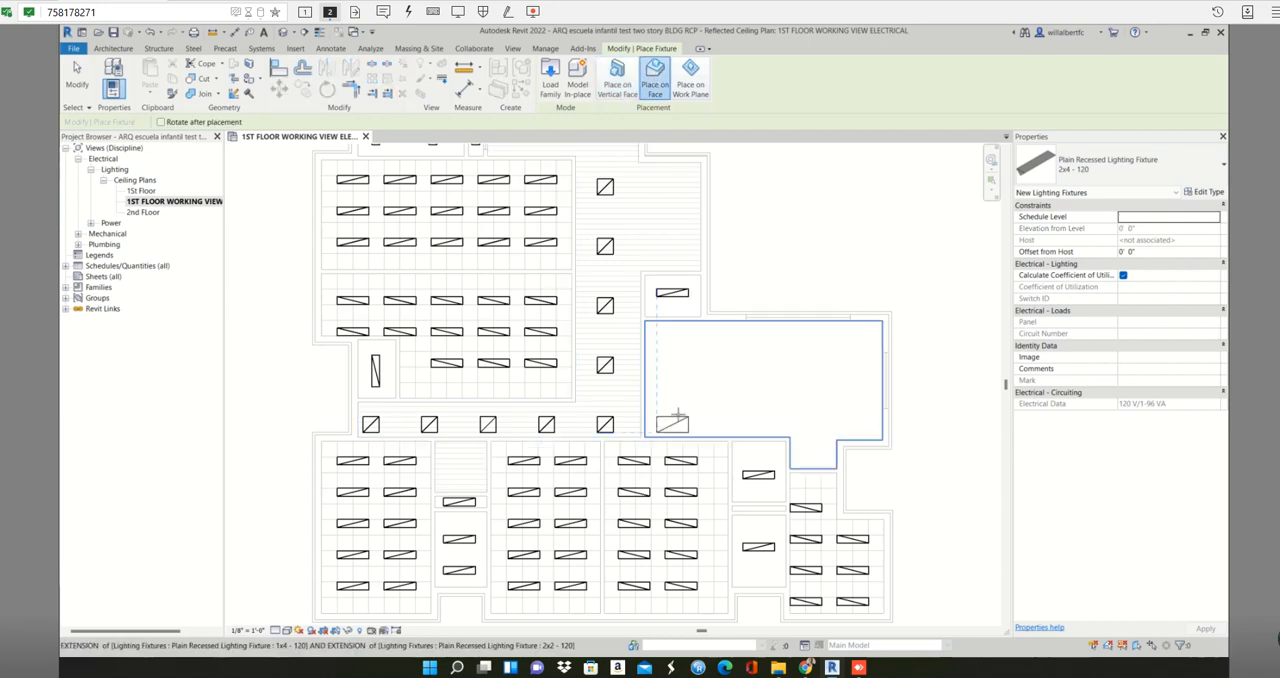
key(space)
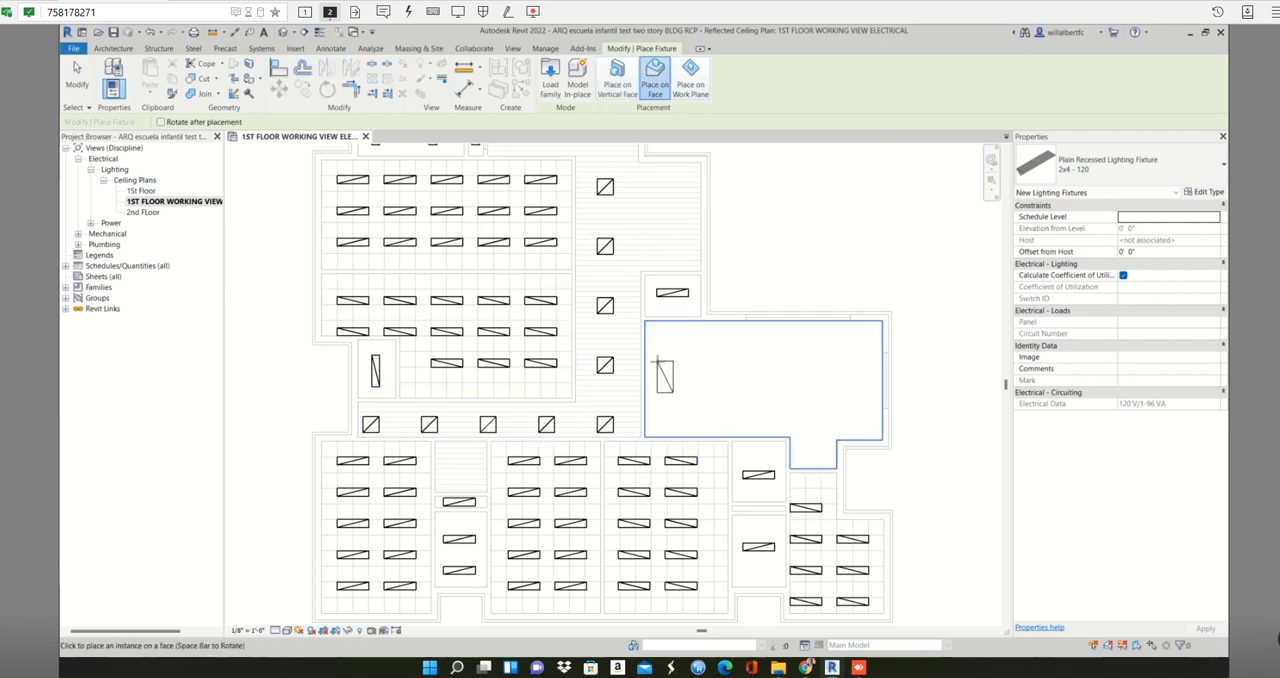
click(657, 362)
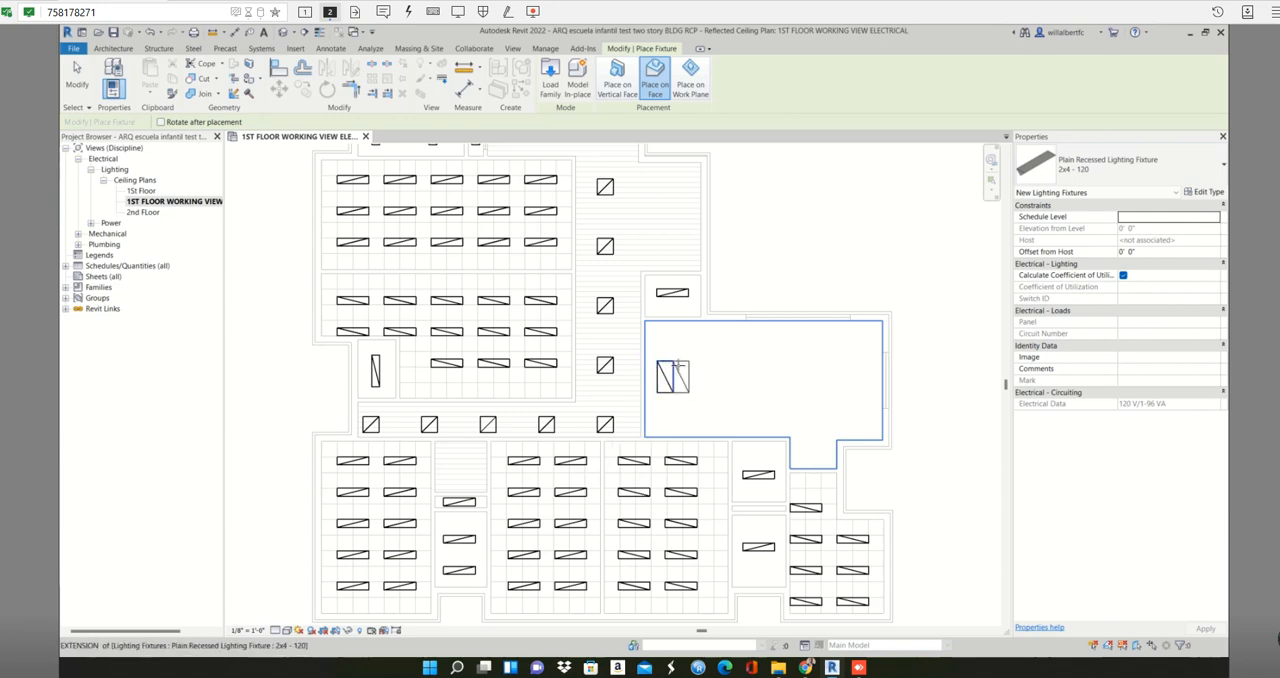
key(Escape)
key(Escape)
- Array the large hall's 2x4 fixture horizontally into 4 ungrouped fixtures, the last about 25 feet away near the right wall
click(673, 376)
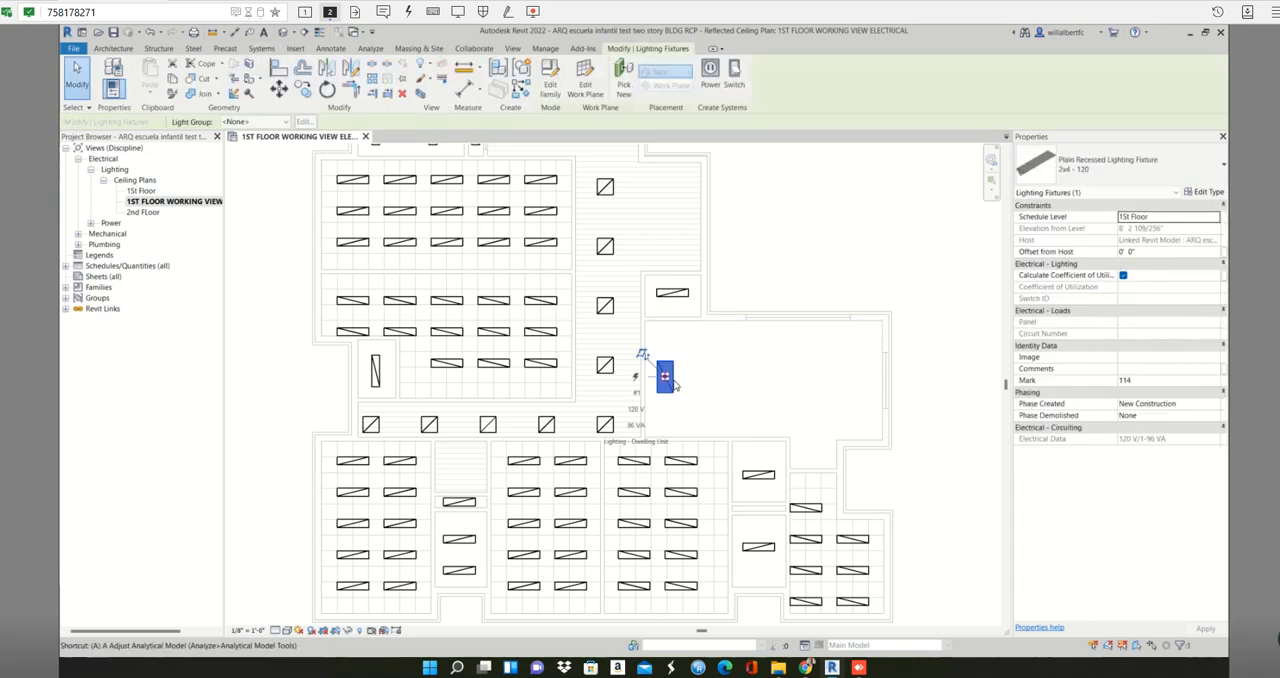
key(a)
key(r)
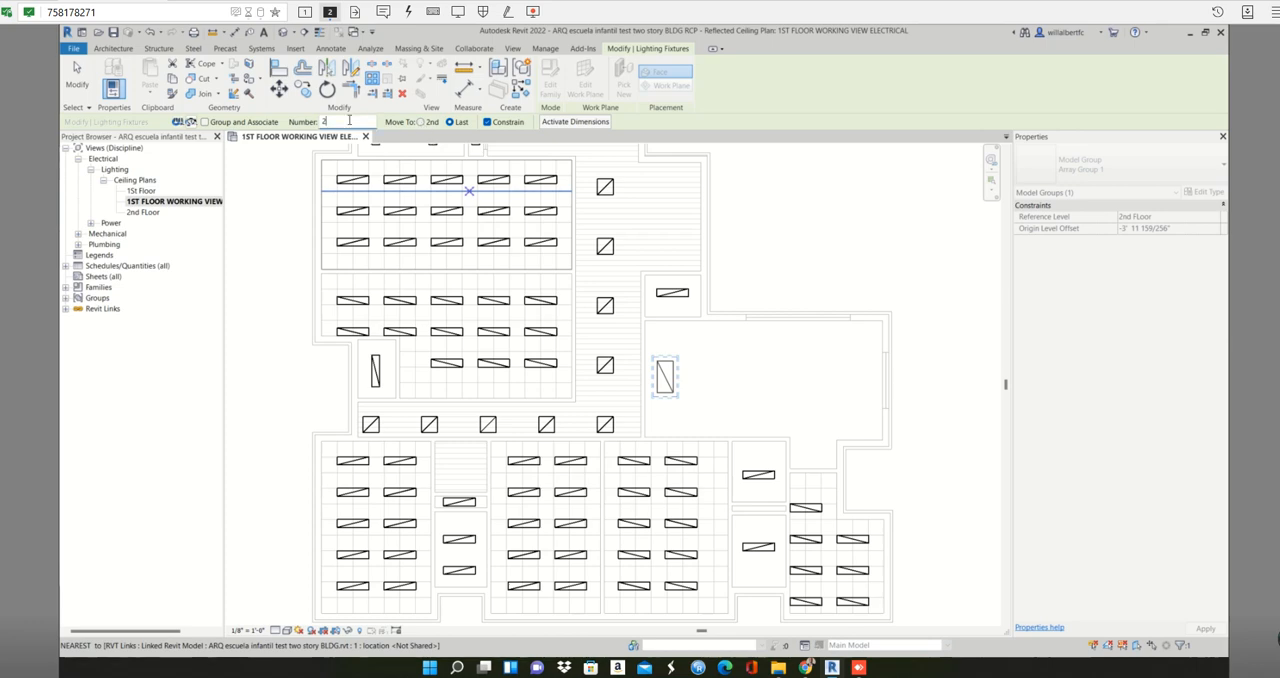
text(4)
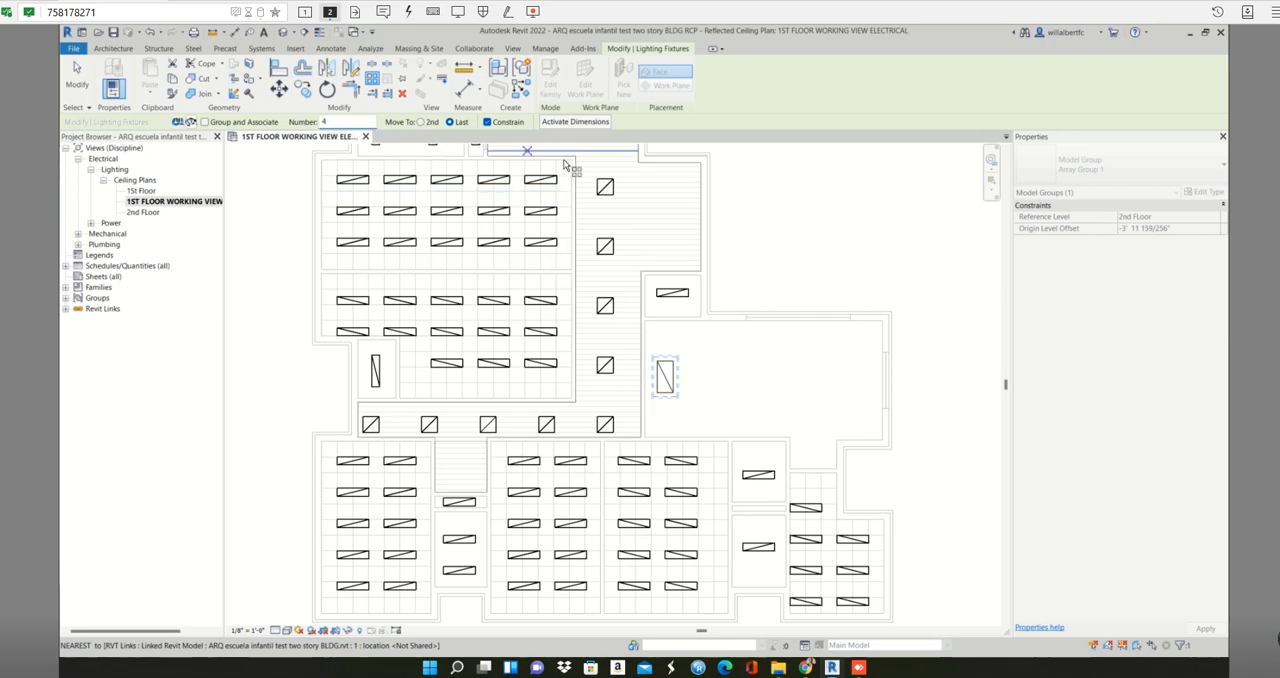
scroll(672, 400, up, 2)
scroll(675, 398, up, 1)
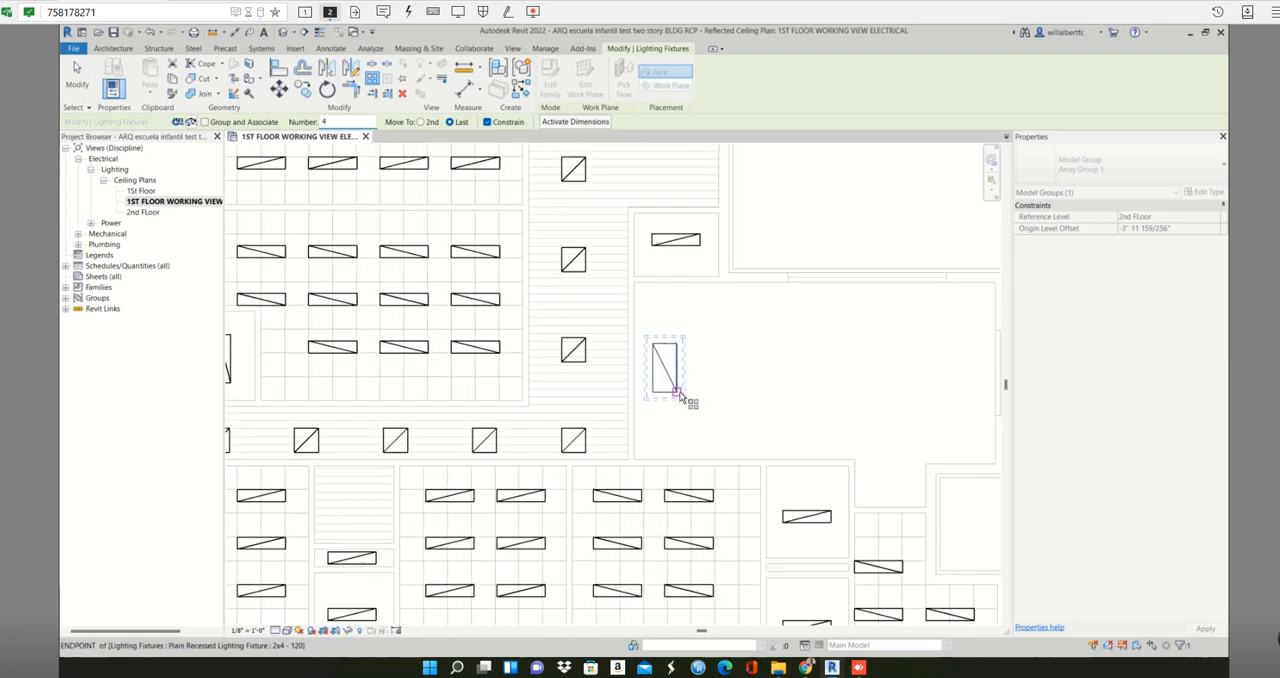
click(677, 393)
scroll(854, 410, down, 1)
middle_drag(856, 411, 734, 404)
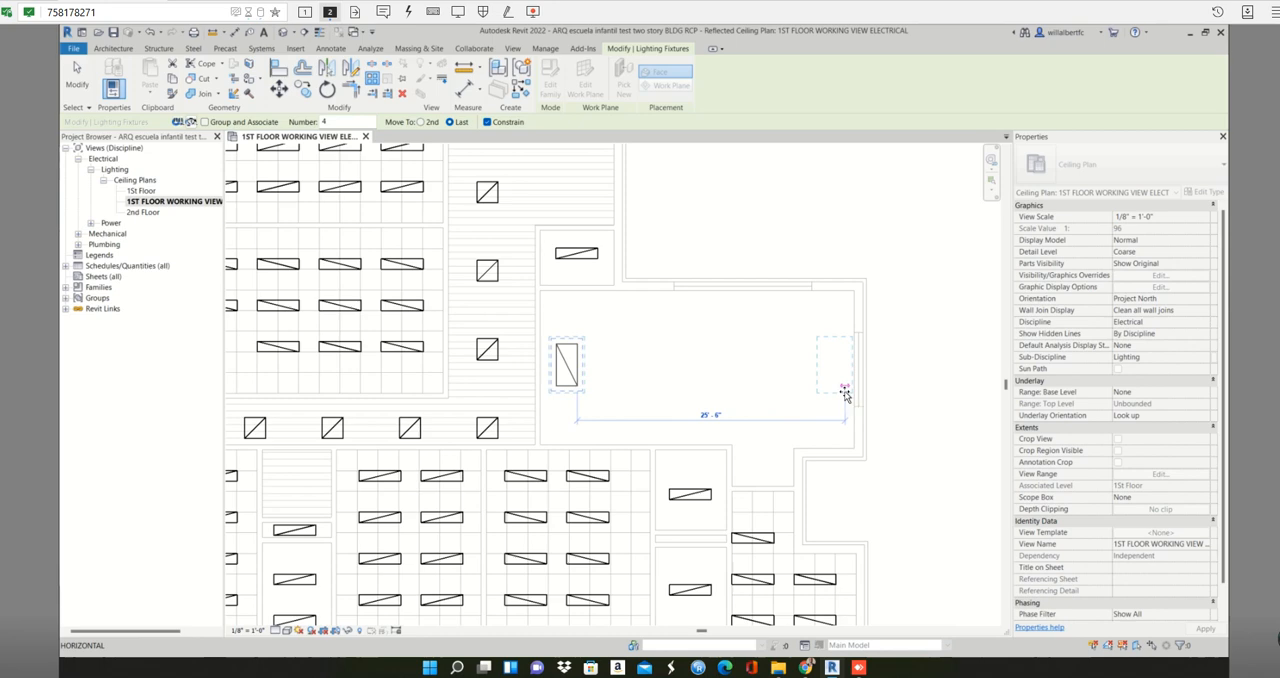
click(839, 395)
scroll(825, 400, down, 2)
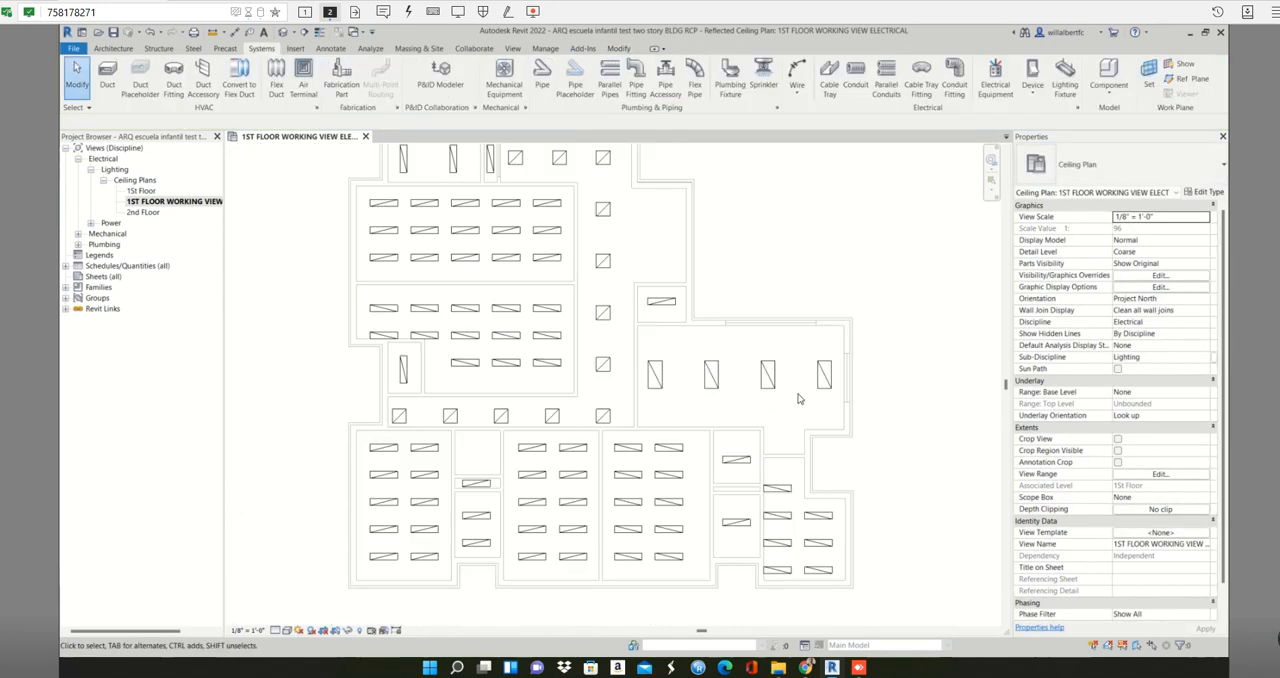
scroll(798, 399, down, 2)
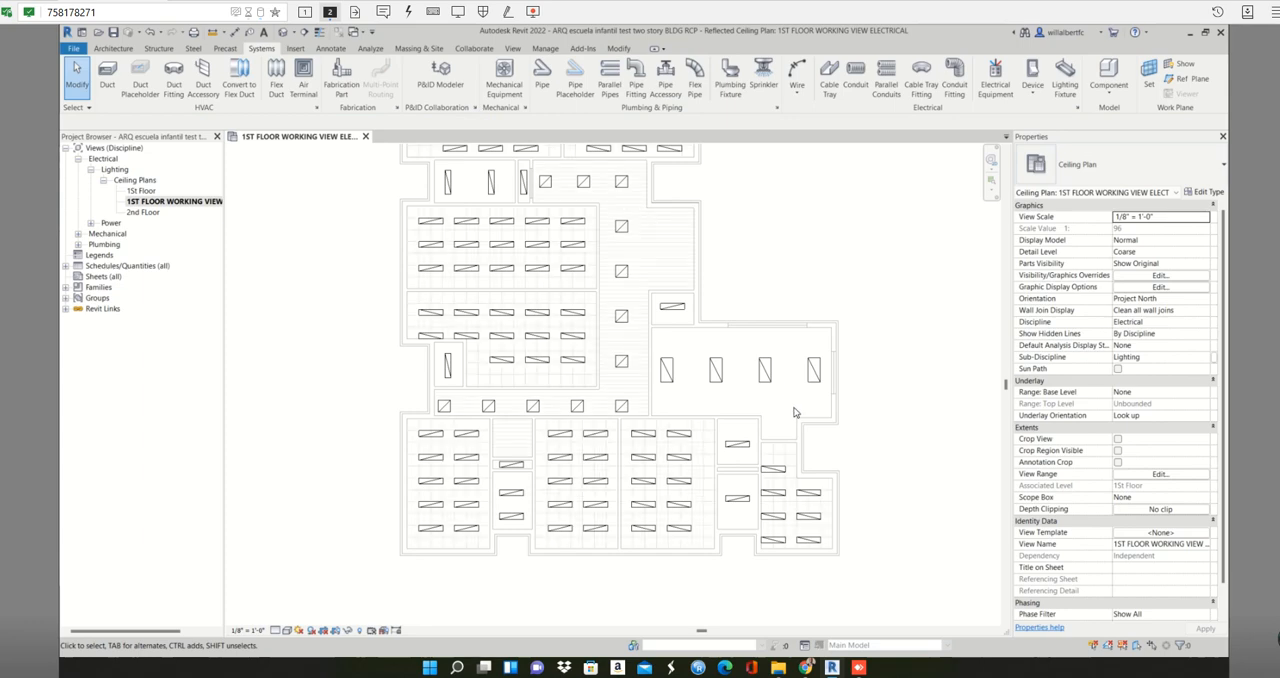
scroll(792, 424, down, 2)
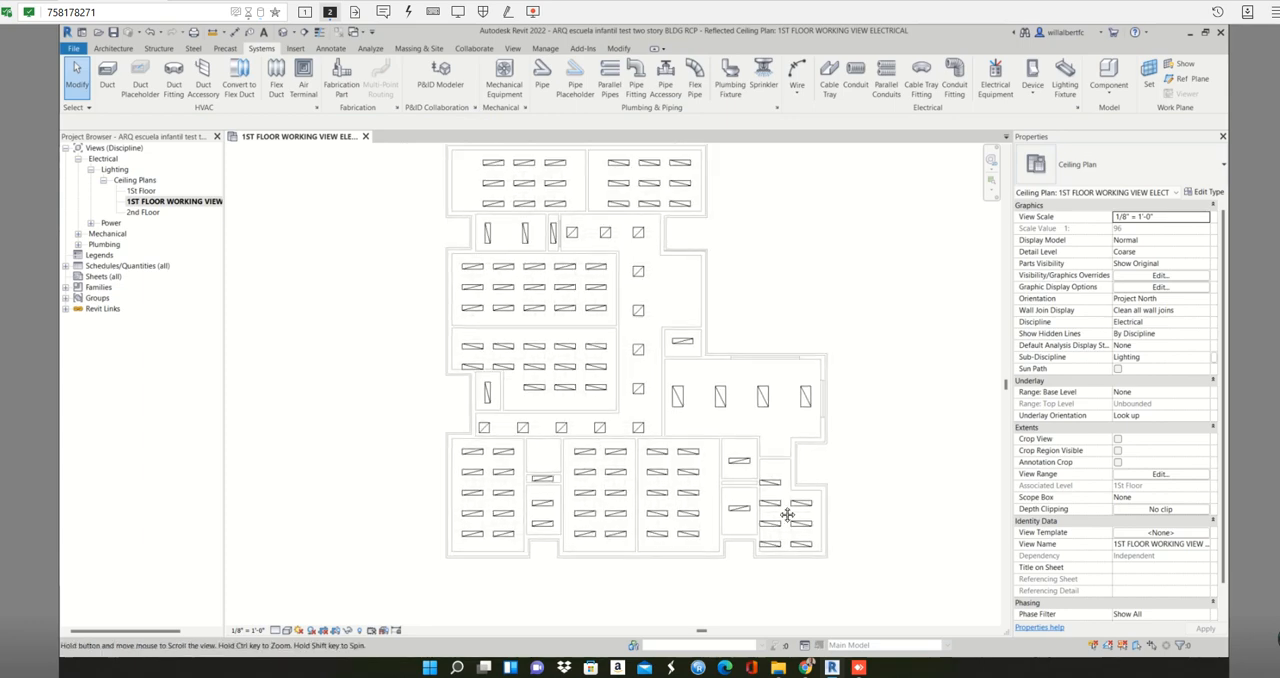
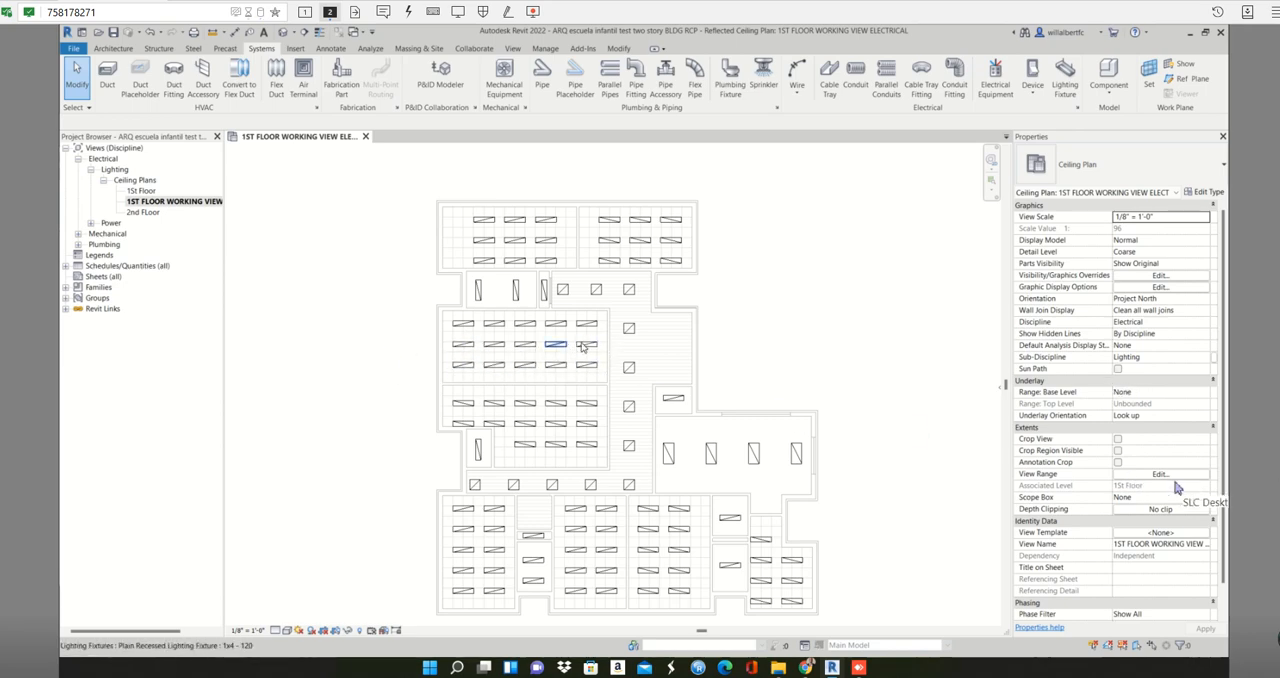
- Delete the middle row of 1x4 fixtures in the upper large room left of the corridor and in both topmost rooms
drag(598, 334, 444, 364)
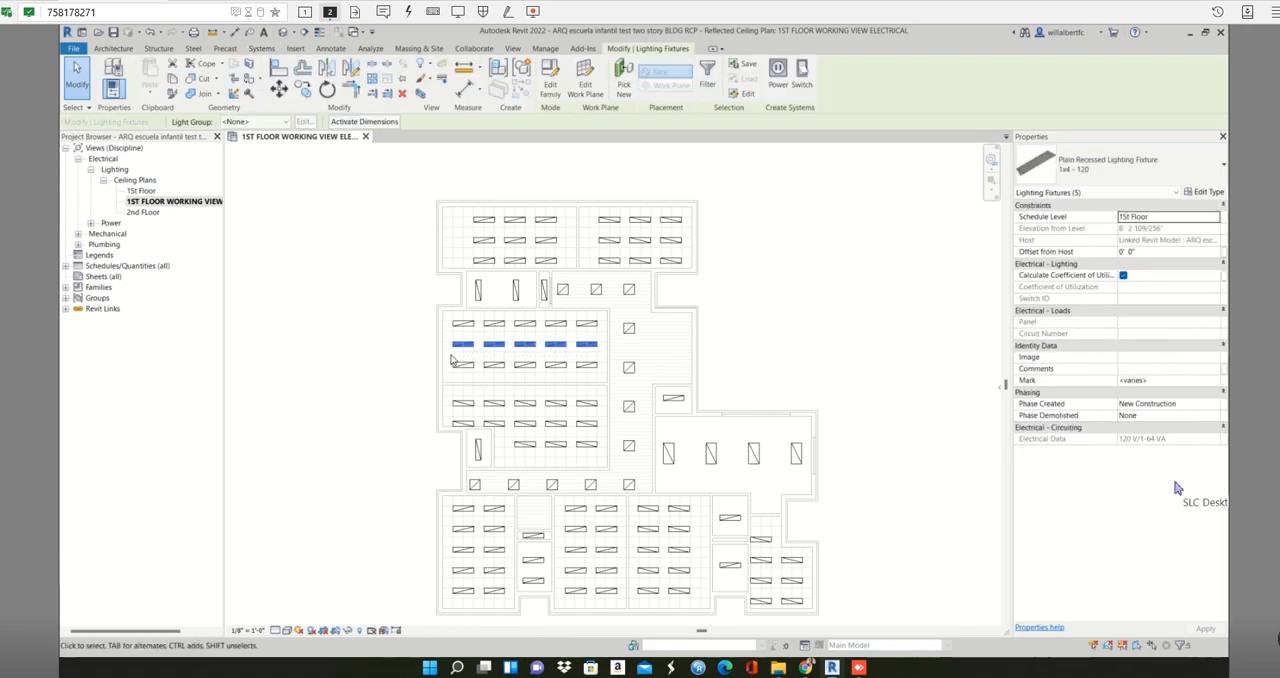
key(Escape)
drag(684, 234, 469, 258)
key(Escape)
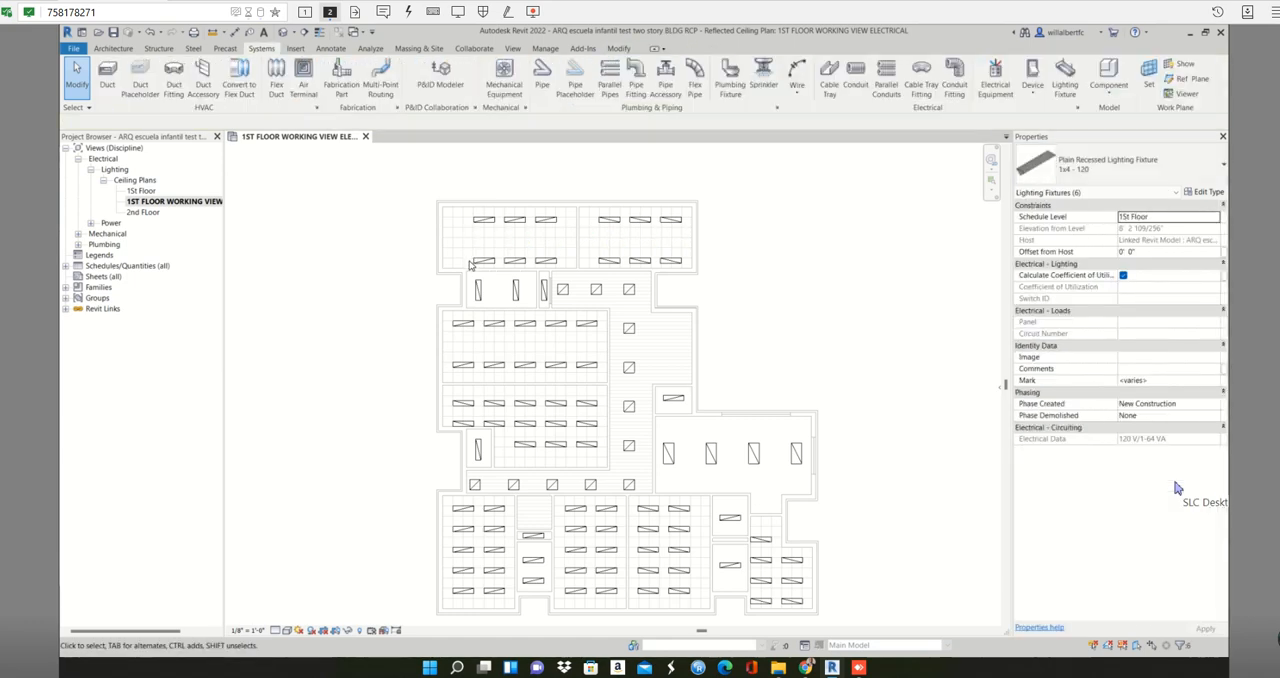
- Delete the second and fourth 1x4 rows in the three large bottom rooms and the middle full row in the lower-right room
middle_drag(630, 360, 609, 272)
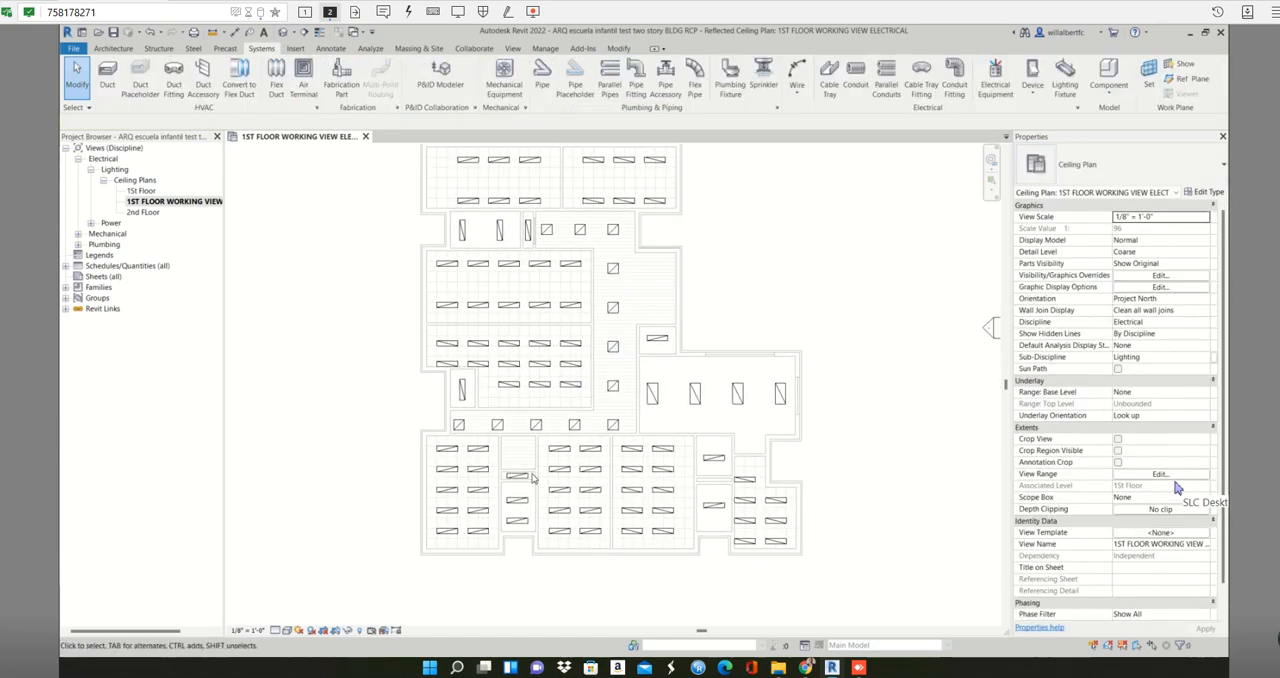
drag(484, 461, 442, 516)
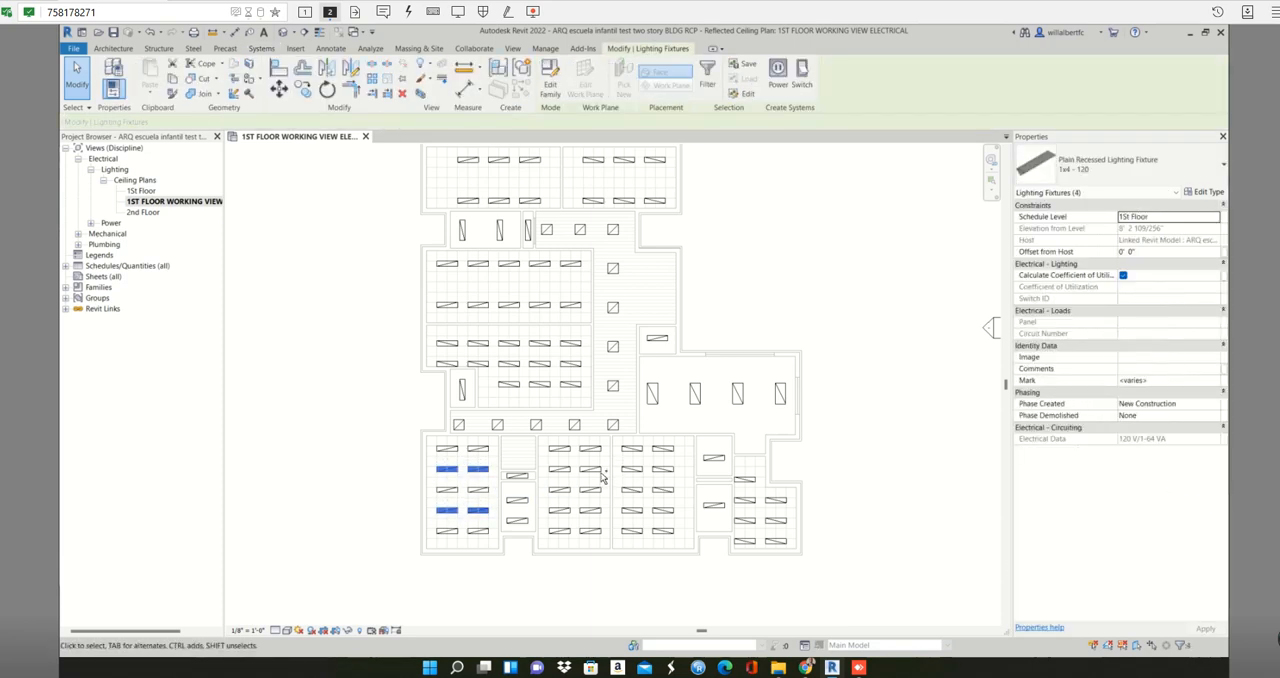
ctrl+drag(683, 467, 548, 478)
ctrl+drag(680, 505, 553, 523)
ctrl+drag(790, 515, 738, 525)
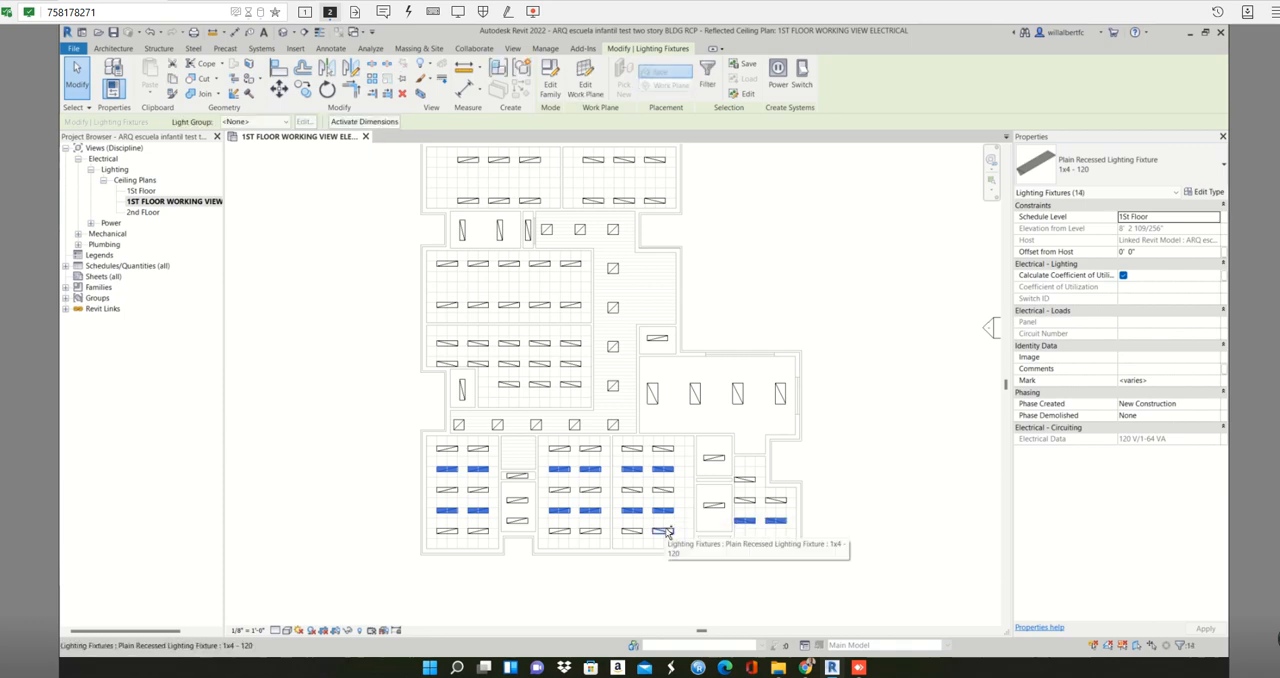
click(604, 465)
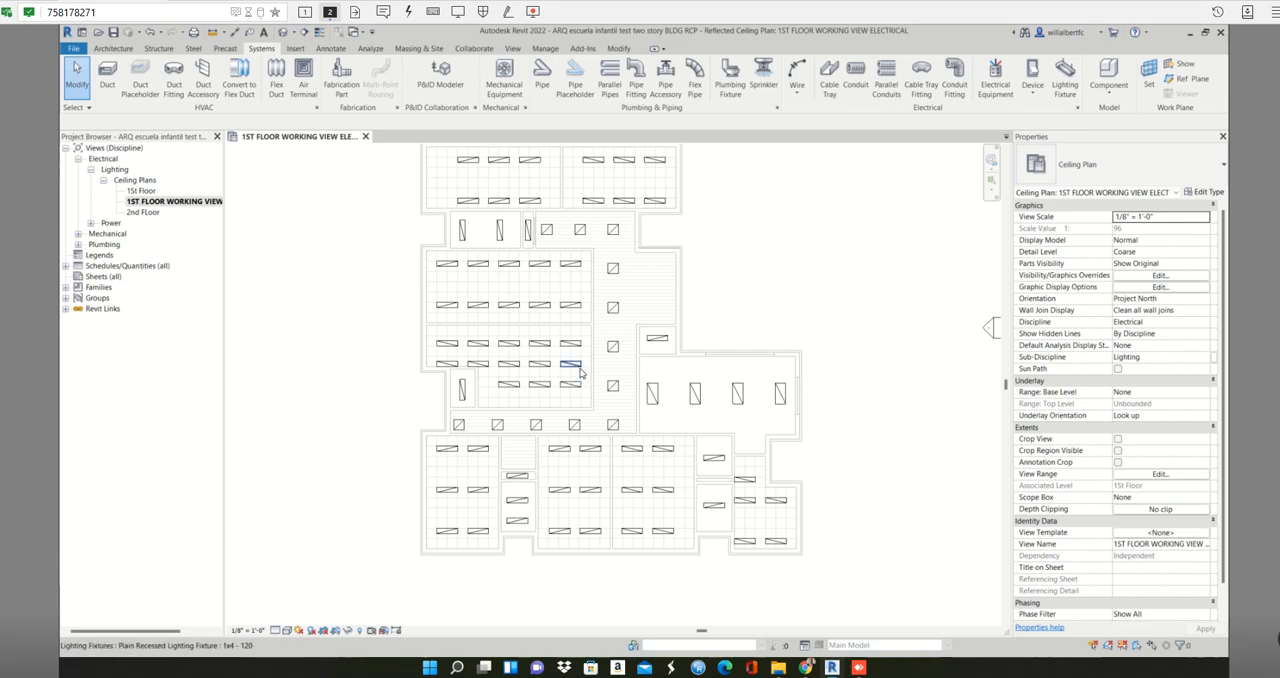
- Delete the middle row of five 1x4 fixtures in the room beside the vertical-fixture closet, including the one dragged outside the building
drag(459, 373, 437, 388)
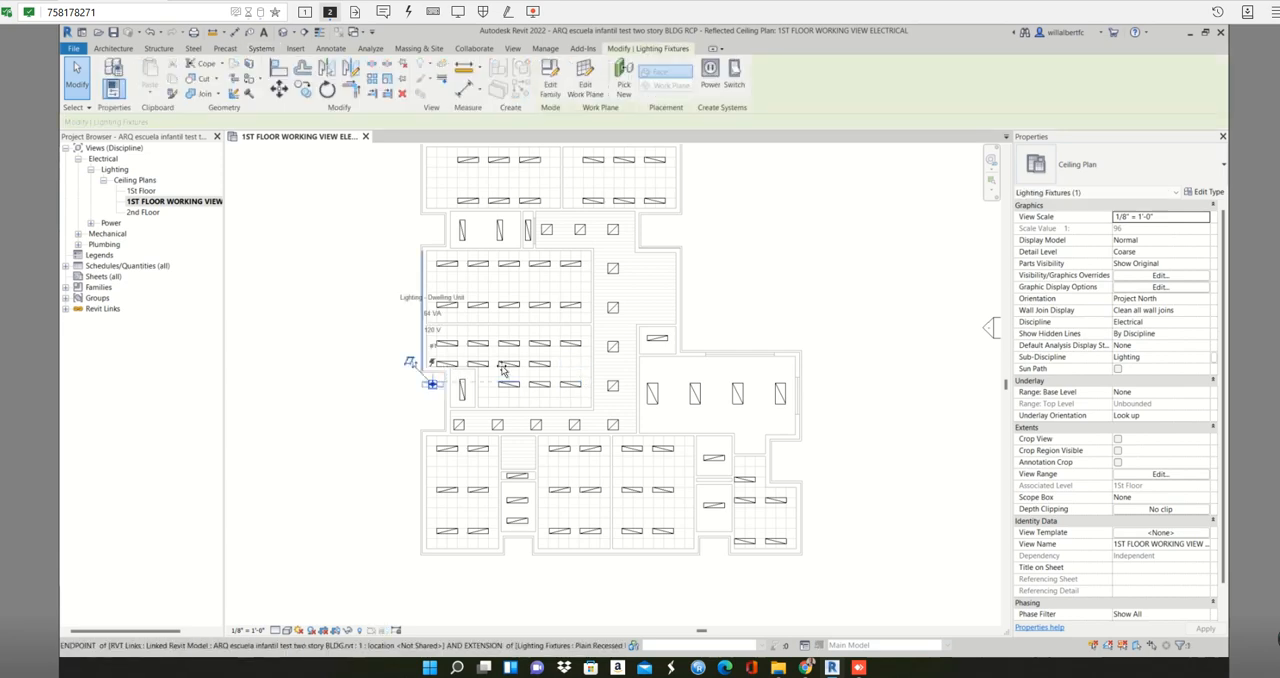
key(Escape)
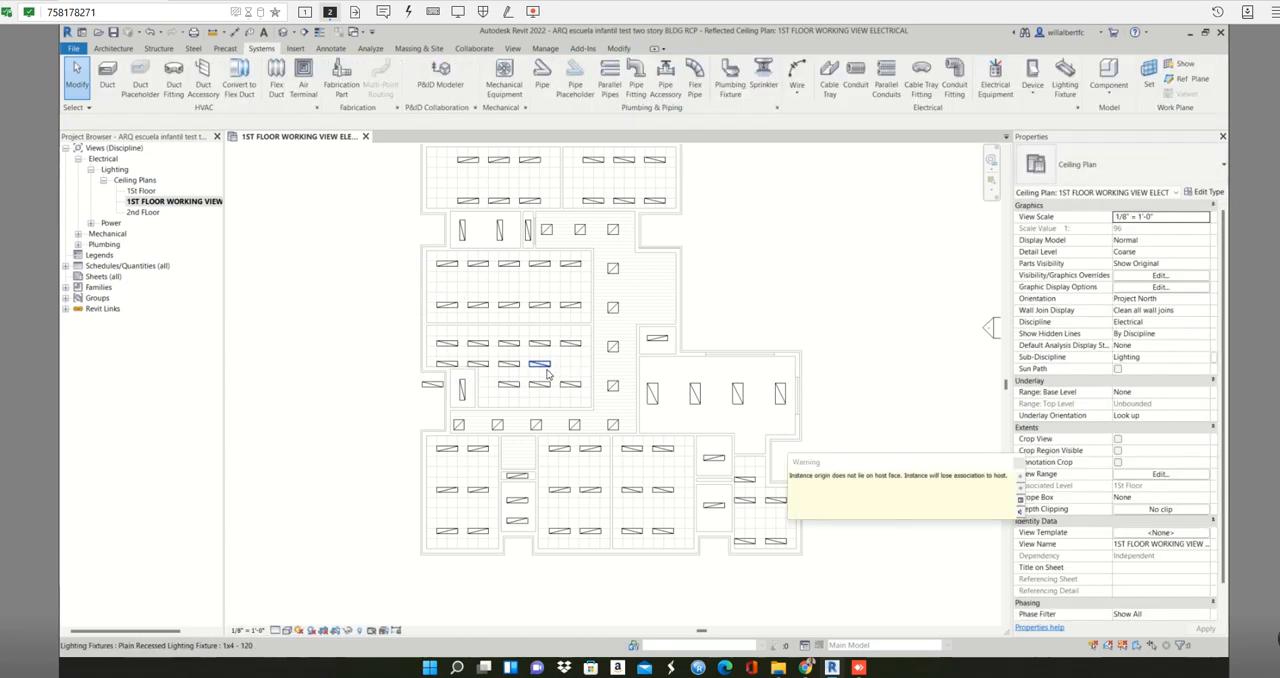
click(434, 386)
key(Delete)
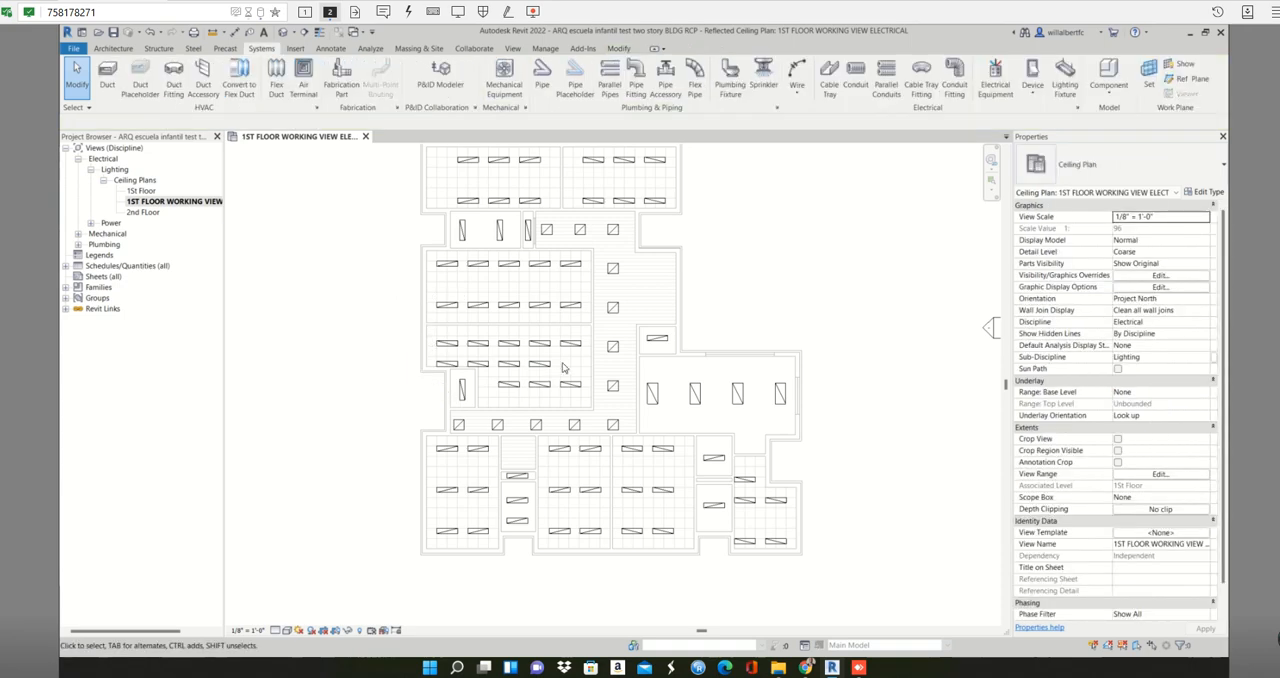
drag(563, 366, 441, 357)
key(Delete)
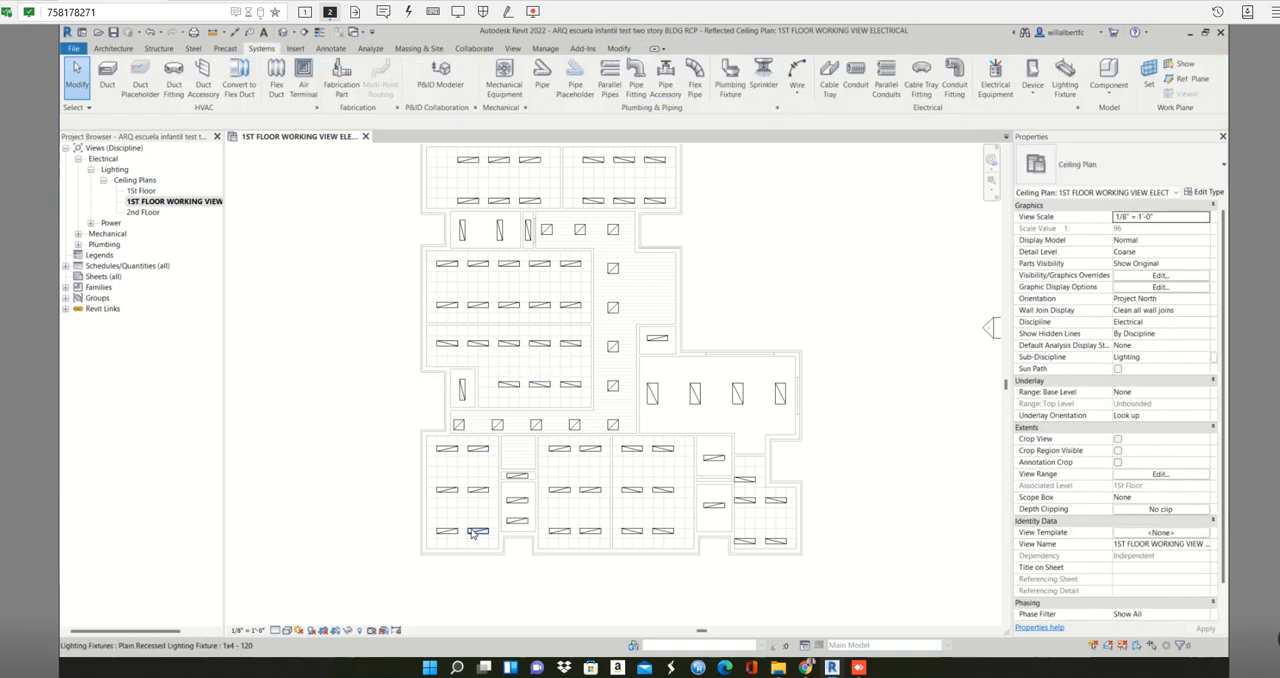
- Create a similar 1x4 fixture from the lower-left closet's fixture and place it on the ceiling face of the corridor alcove directly above
scroll(516, 482, up, 2)
click(516, 479)
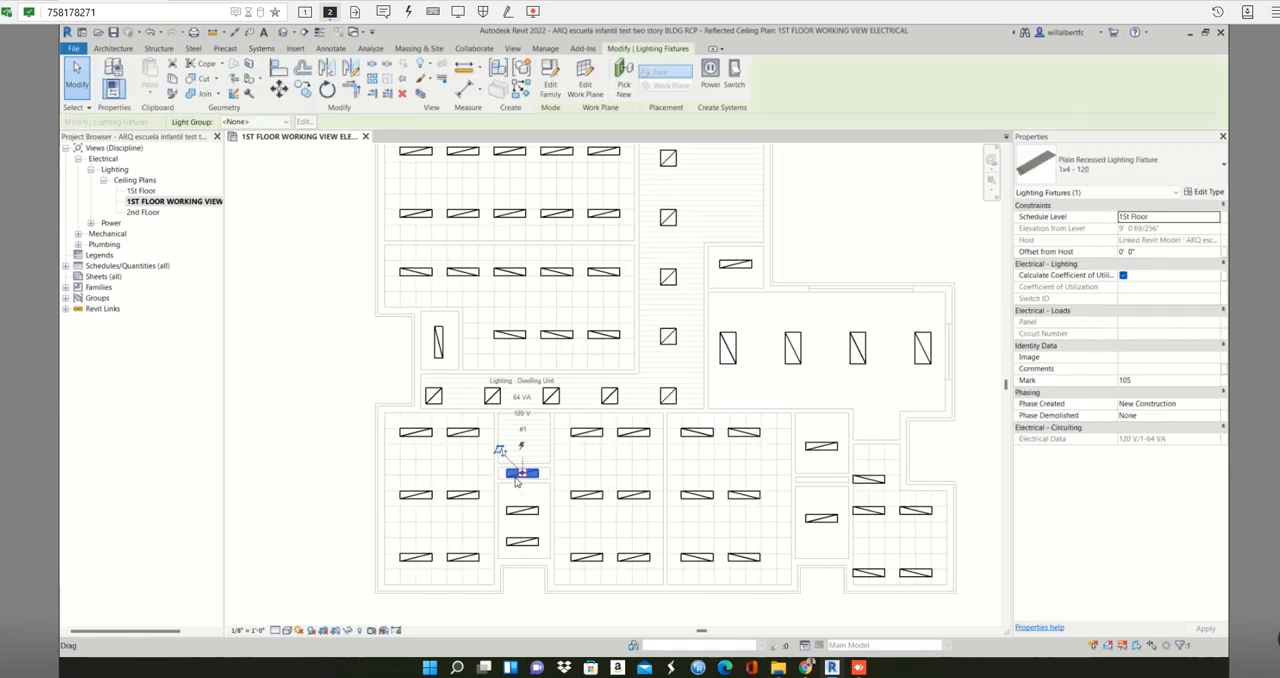
key(c)
key(s)
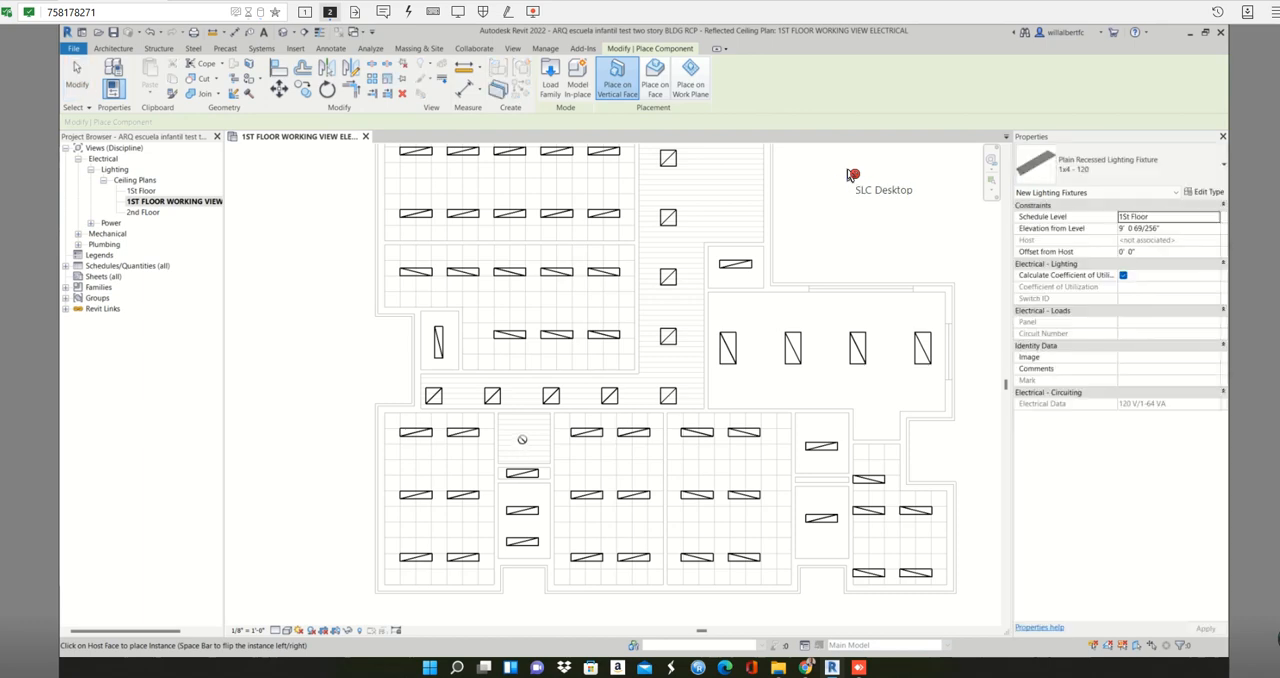
click(655, 80)
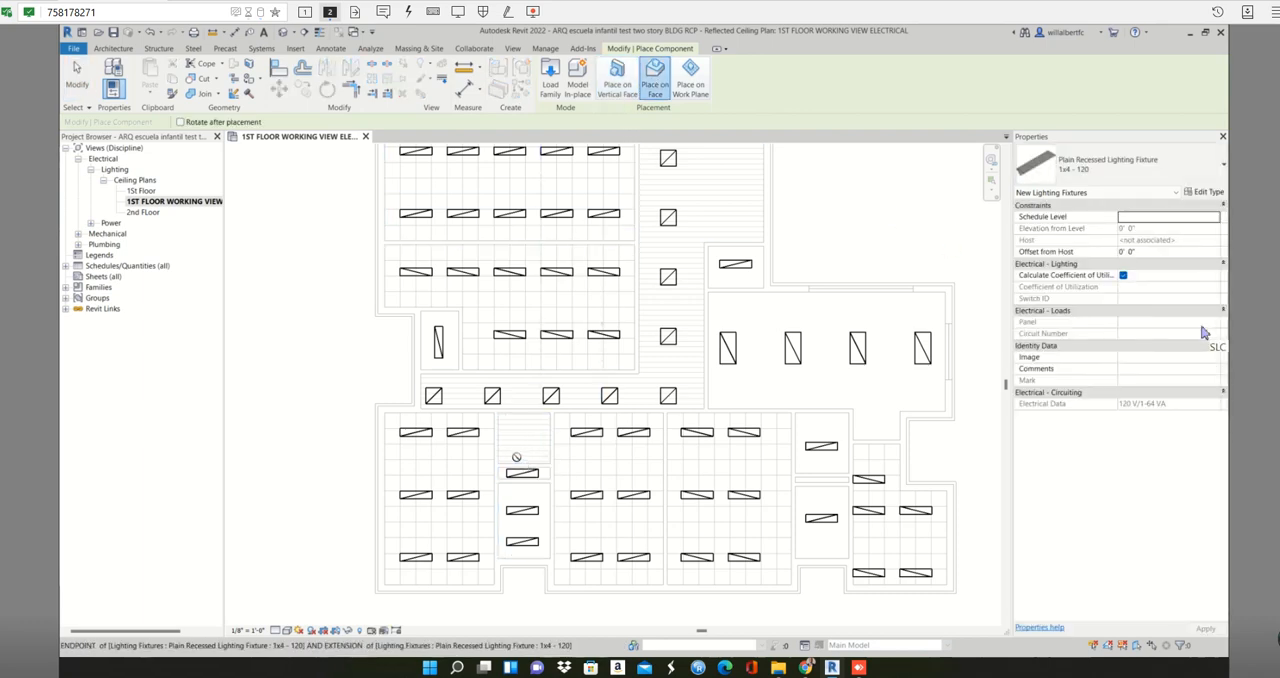
scroll(508, 443, up, 2)
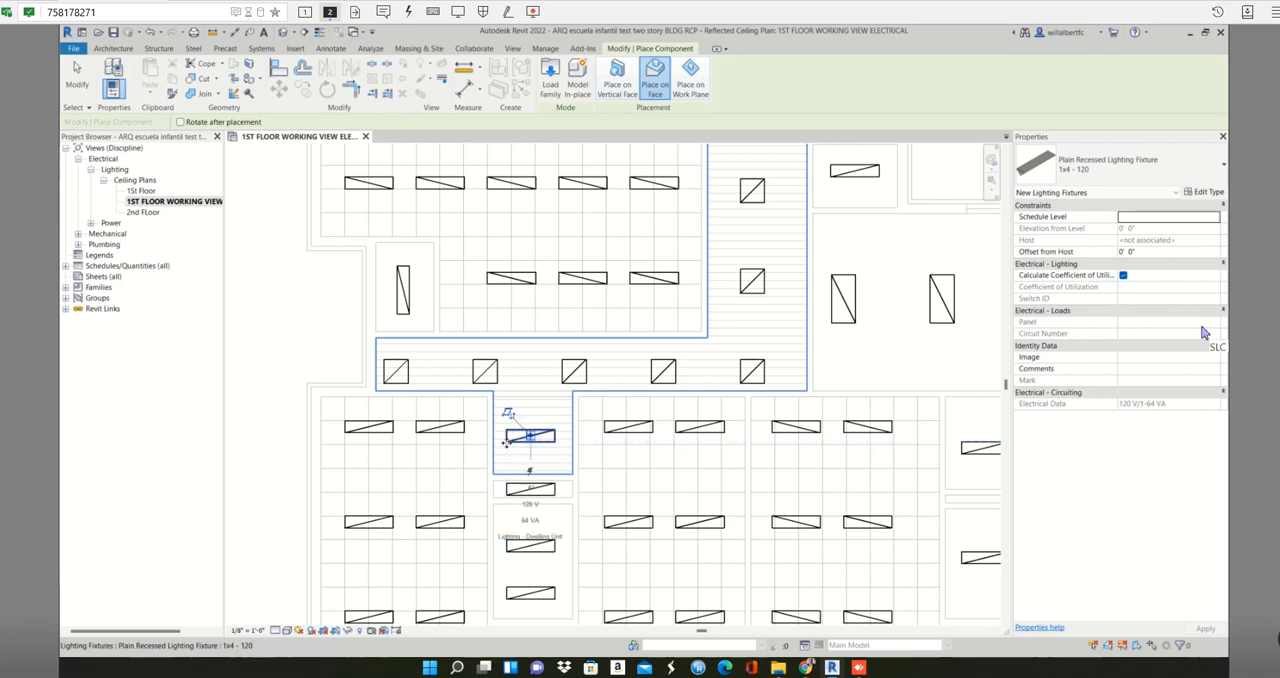
scroll(527, 440, down, 4)
scroll(635, 420, up, 3)
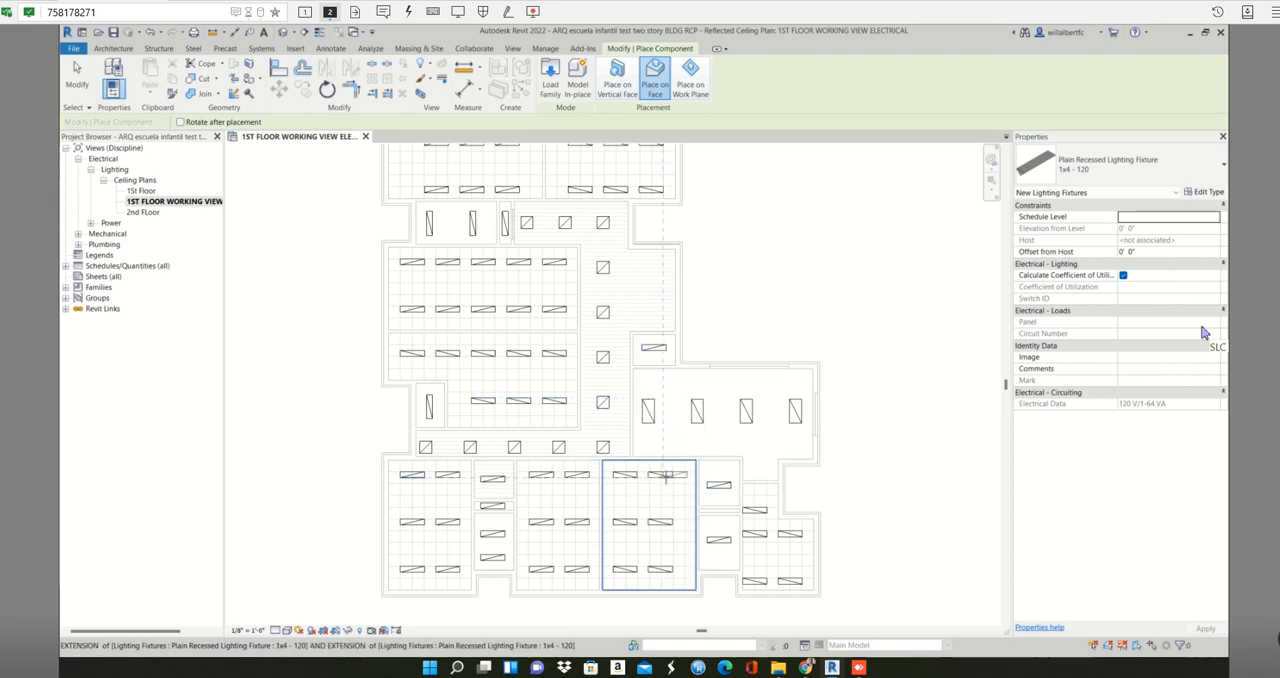
key(Escape)
key(Escape)
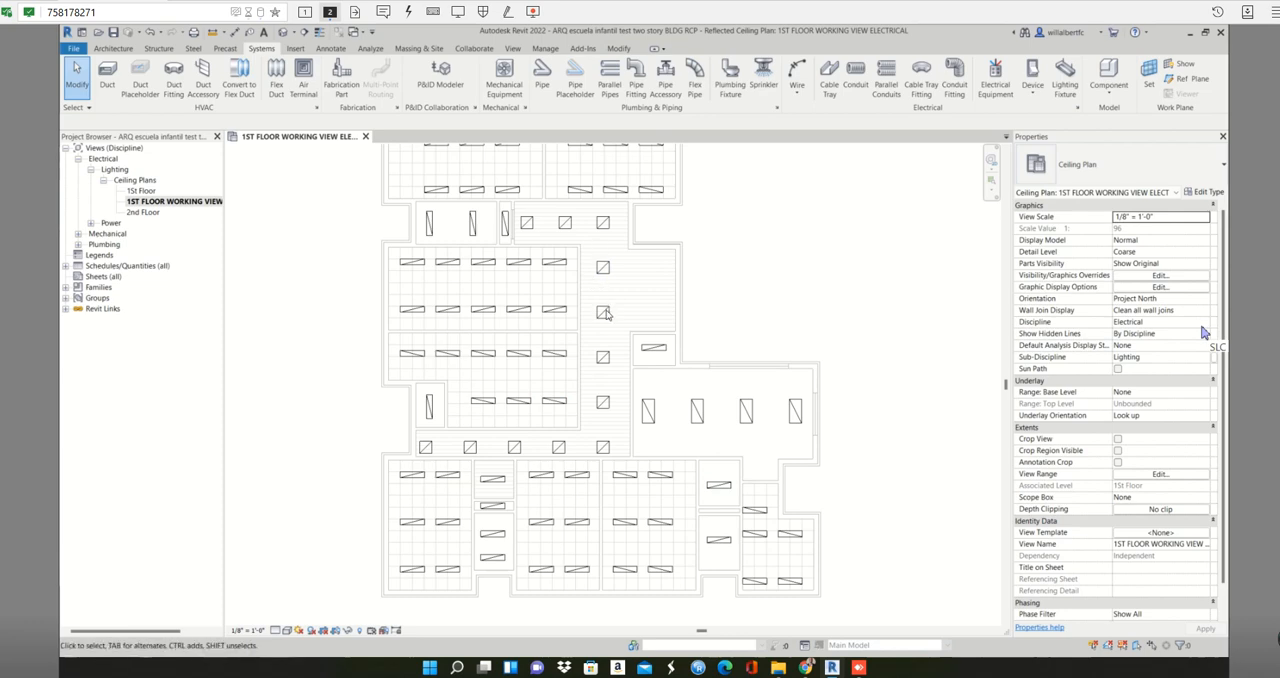
- Delete alternate 2x2 fixtures along the lower, vertical and upper corridors, six in all, including the upper corridor's two end fixtures
click(471, 447)
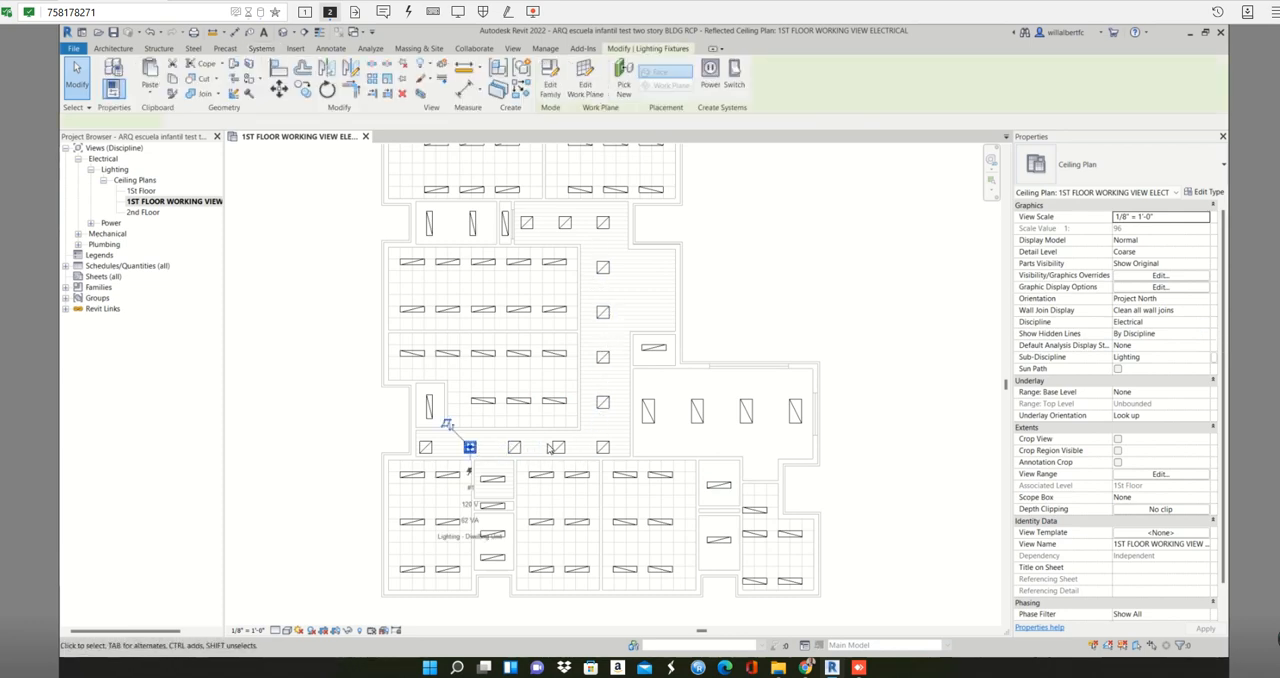
ctrl+click(603, 402)
ctrl+click(603, 312)
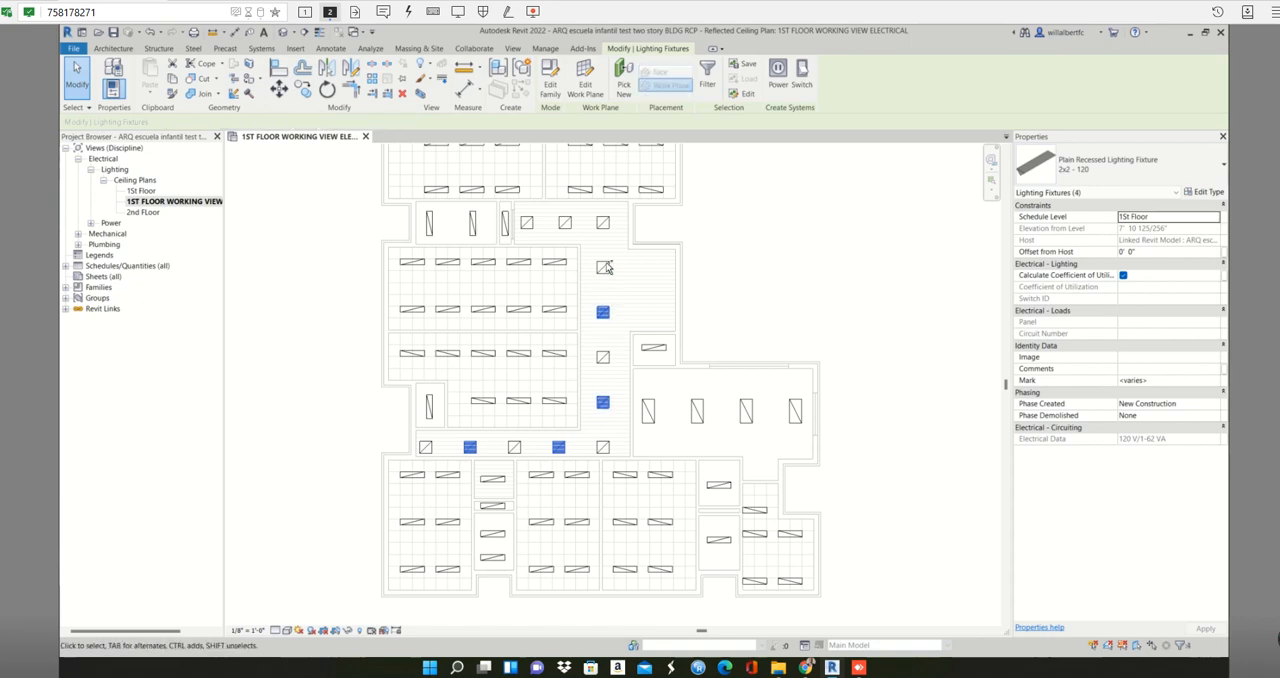
ctrl+click(601, 224)
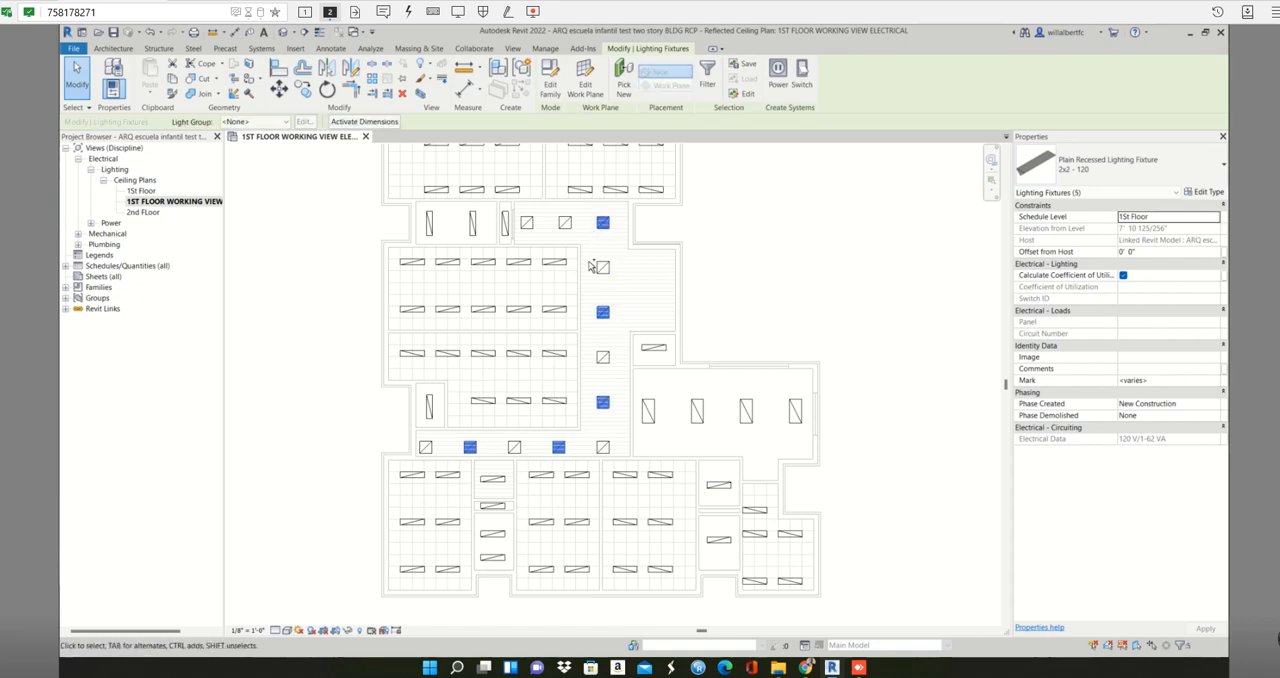
ctrl+click(527, 222)
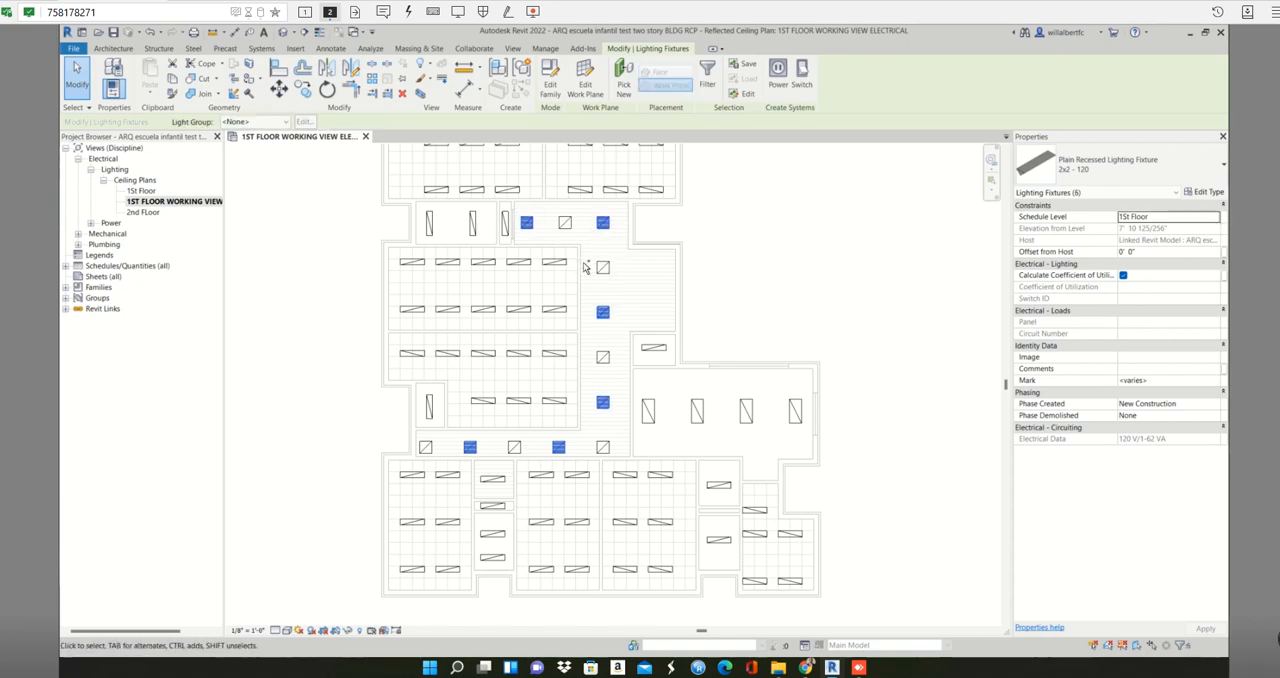
key(Delete)
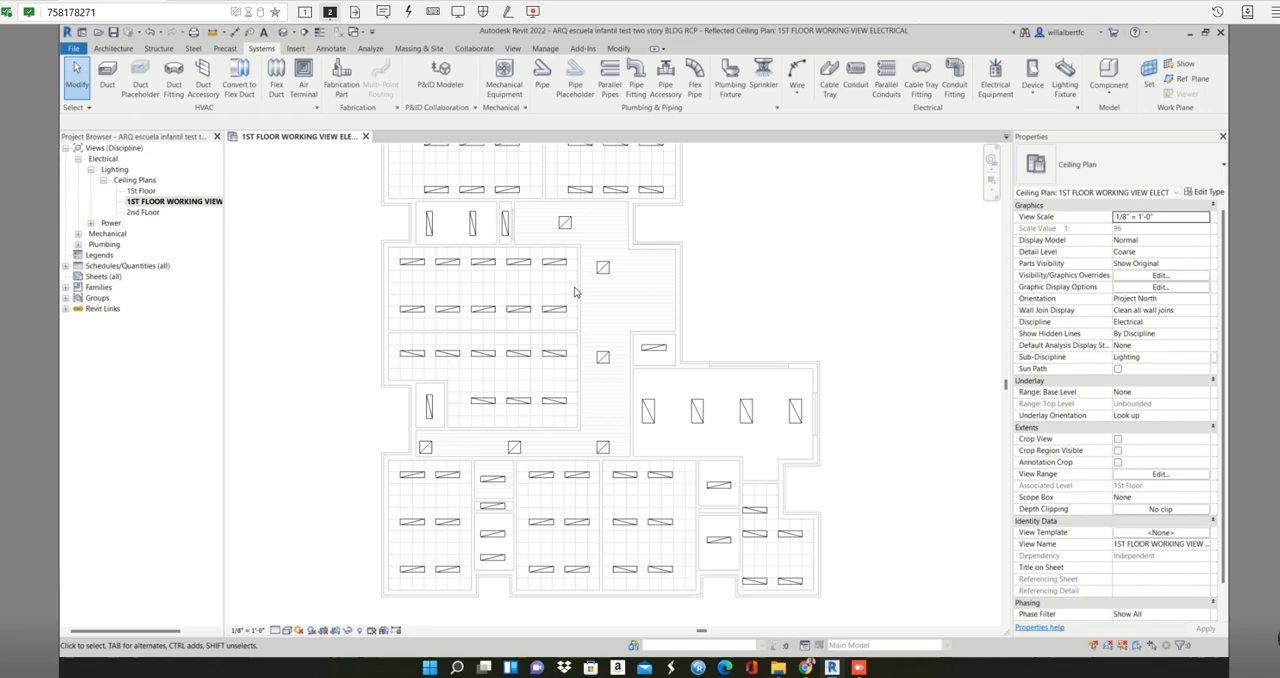
- Delete the upper of the two 1x4 fixtures in the small room directly below the lower-left closet
middle_drag(730, 321, 776, 370)
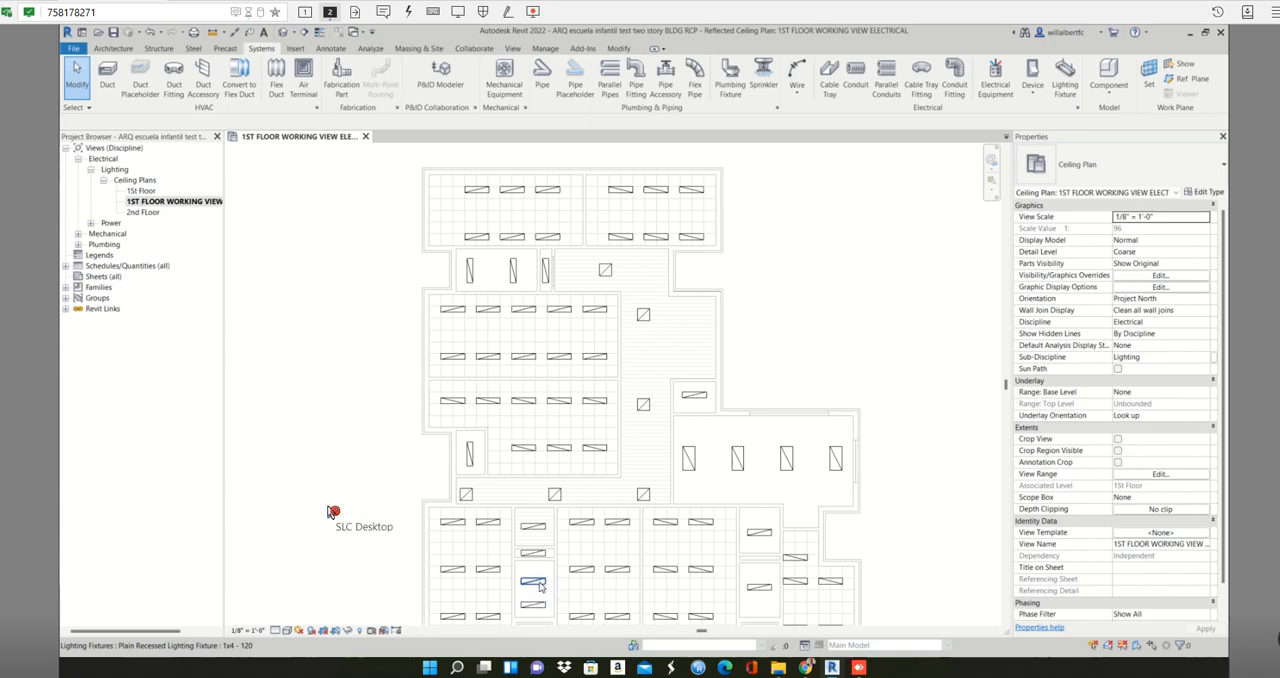
click(540, 587)
key(Delete)
- Delete the second and fourth columns of 1x4 fixtures in the two large rooms left of the vertical corridor
drag(470, 297, 508, 408)
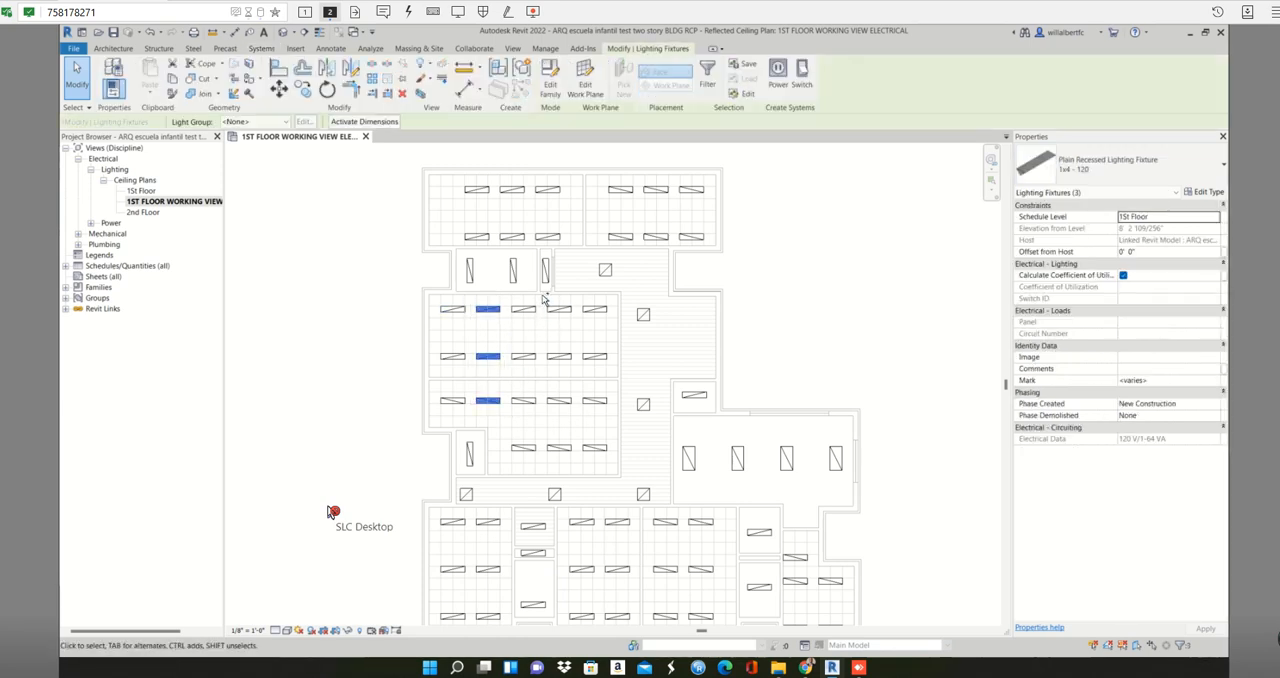
ctrl+drag(568, 380, 578, 466)
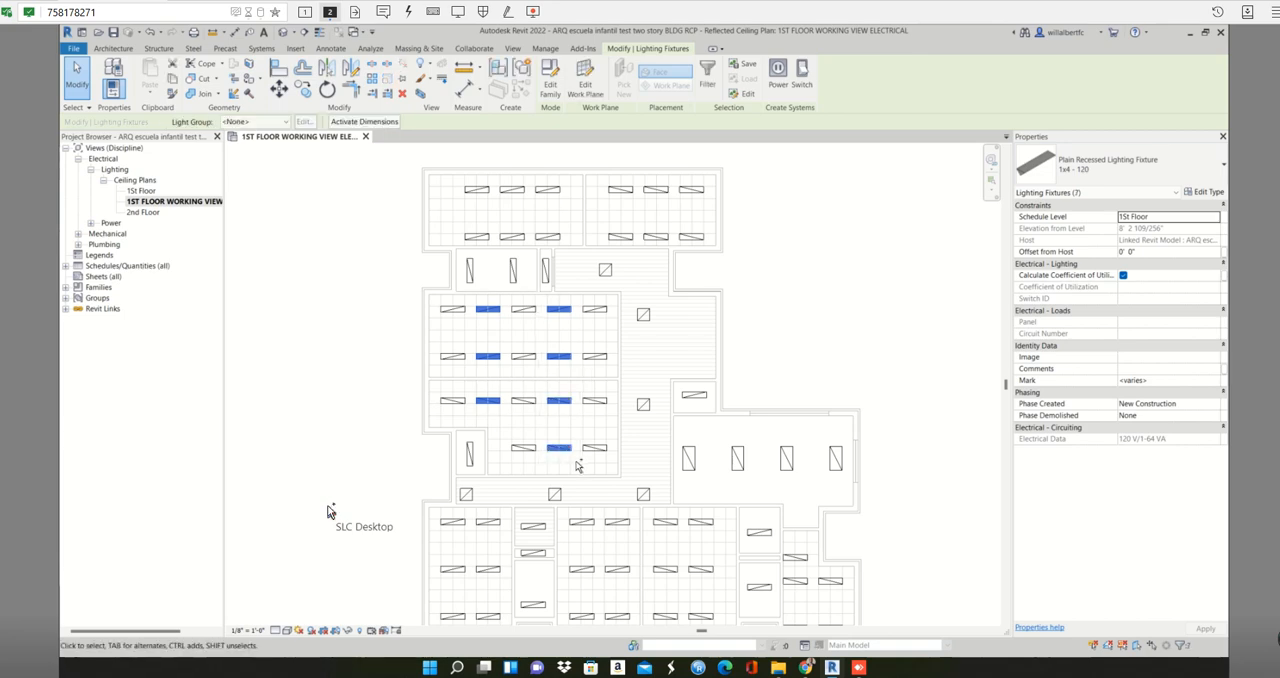
click(574, 459)
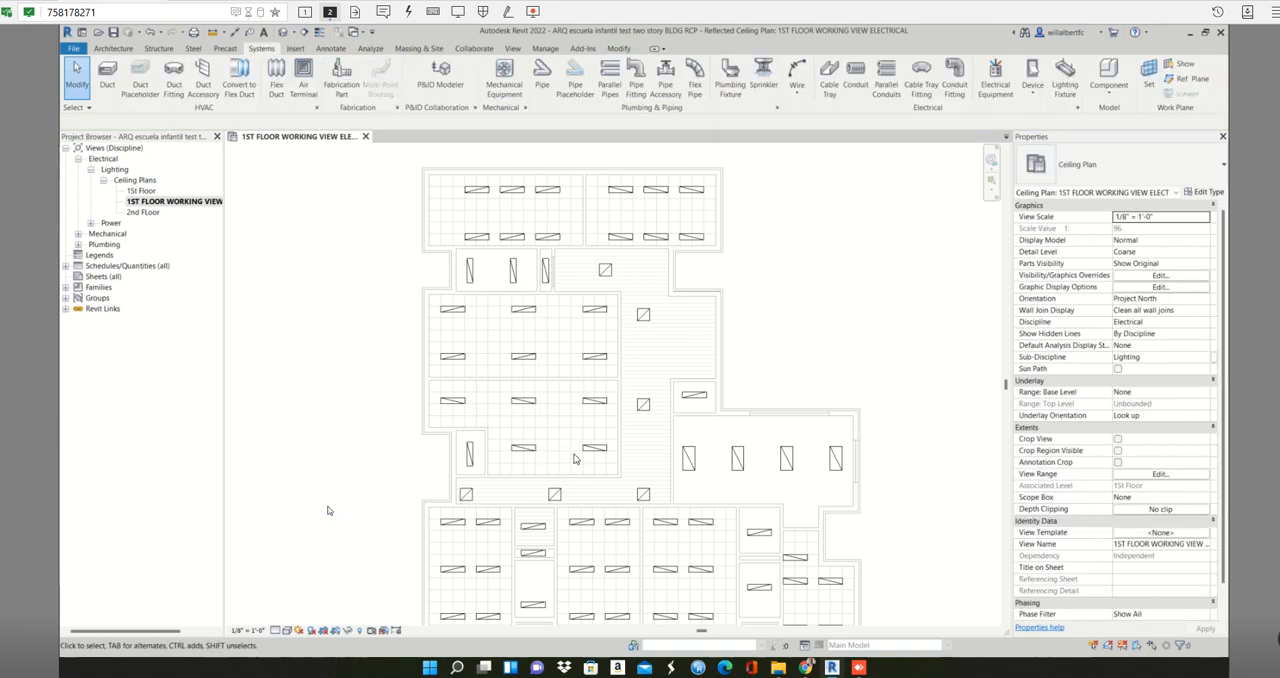
- Delete the second 2x4 fixture from the left in the large hall
mouse_move(577, 447)
middle_down()
mouse_move(571, 394)
mouse_move(535, 382)
middle_up()
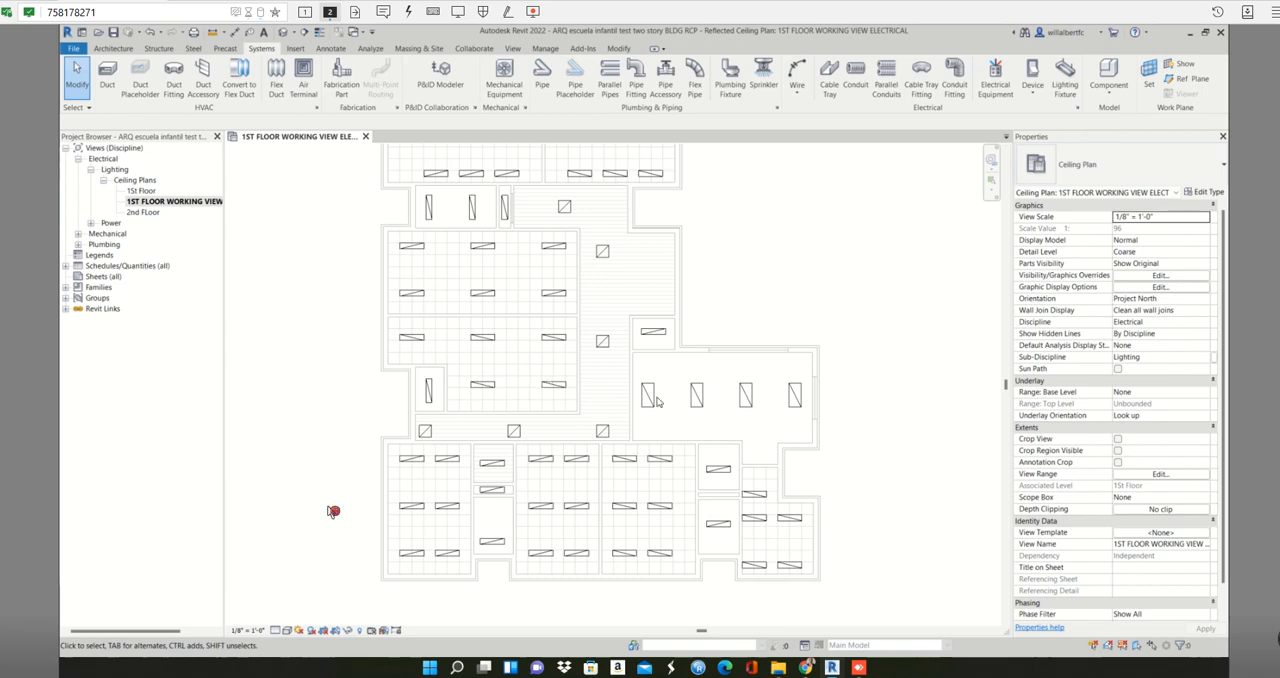
click(693, 400)
key(Delete)
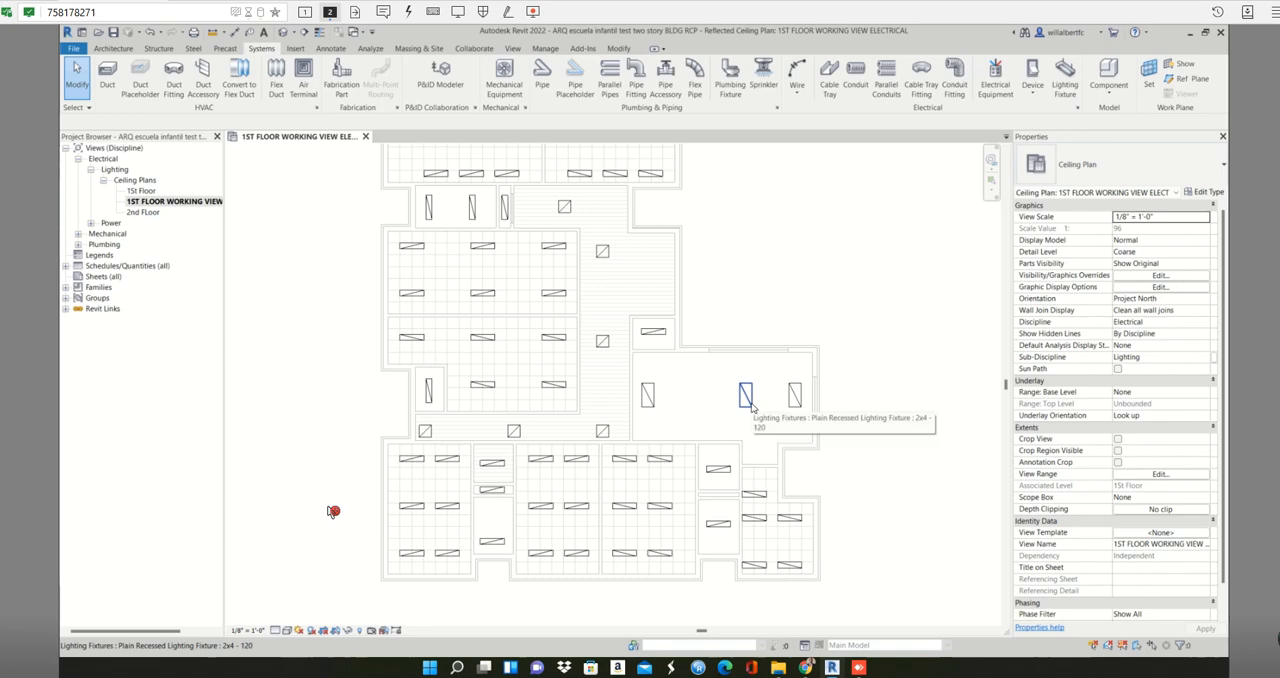
- Move the large hall's middle 2x4 fixture horizontally to the left, roughly midway between the two outer fixtures
click(751, 406)
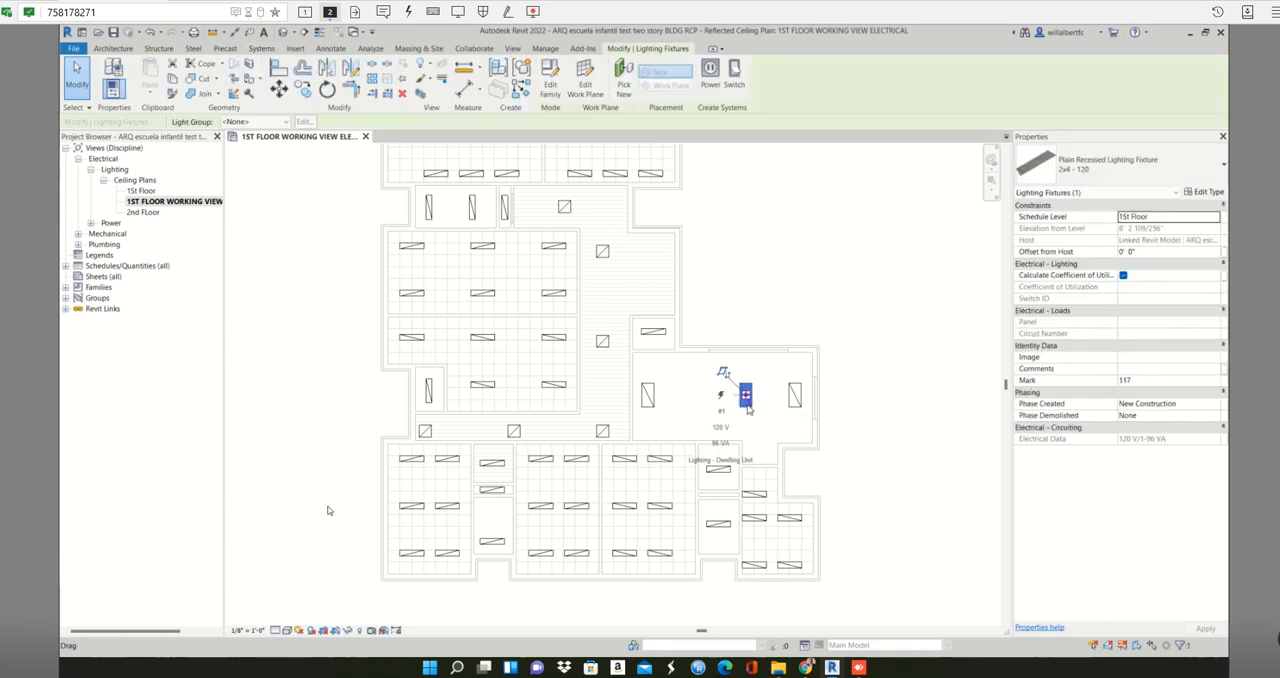
key(m)
key(v)
click(747, 410)
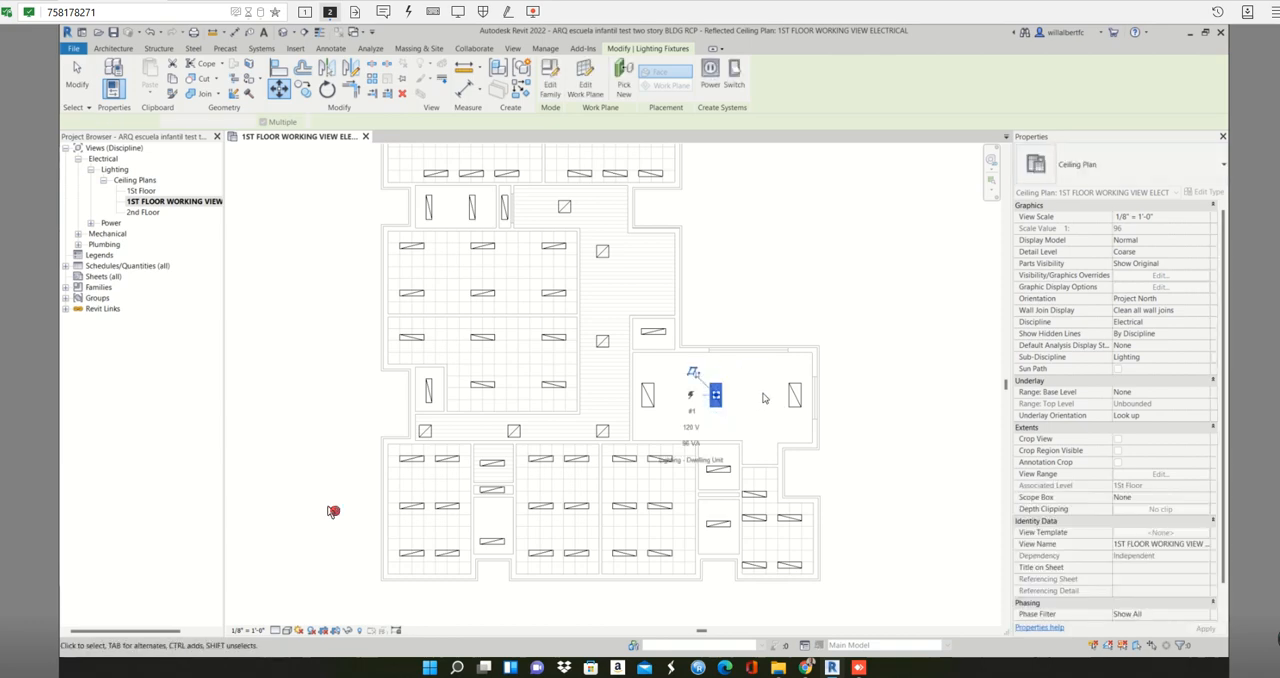
click(716, 410)
key(Escape)
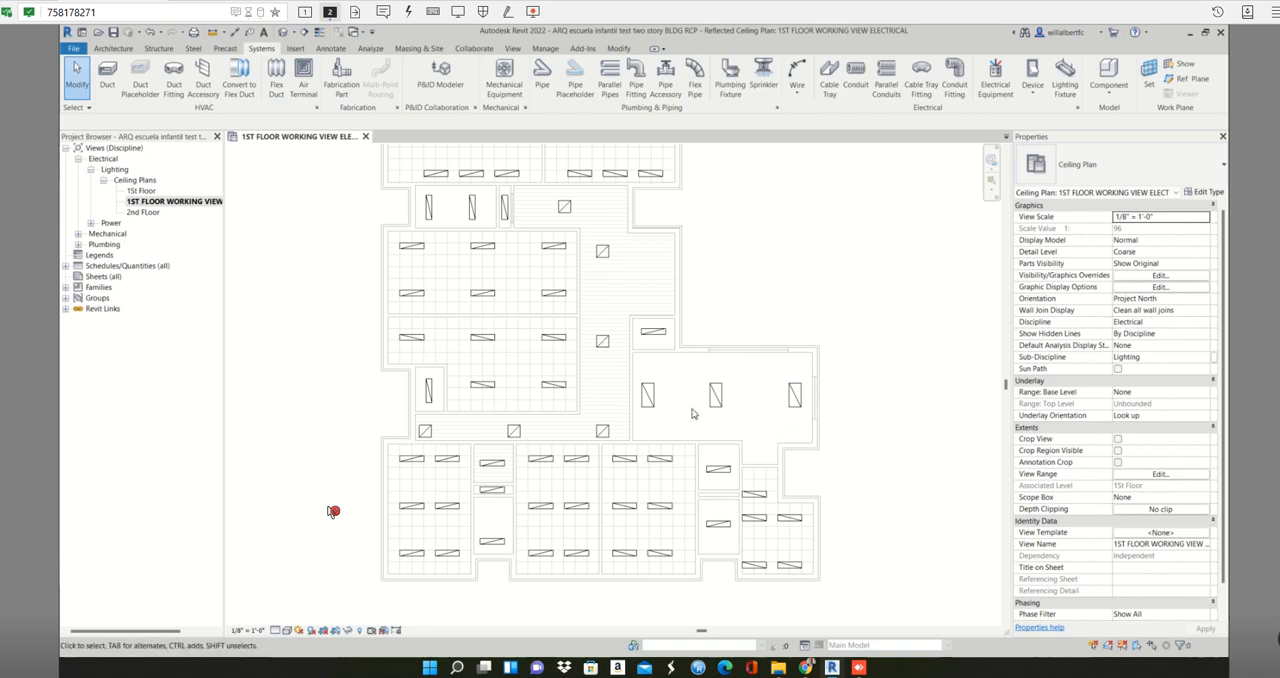
- Delete the middle column of 1x4 fixtures in both topmost rooms
scroll(685, 474, down, 2)
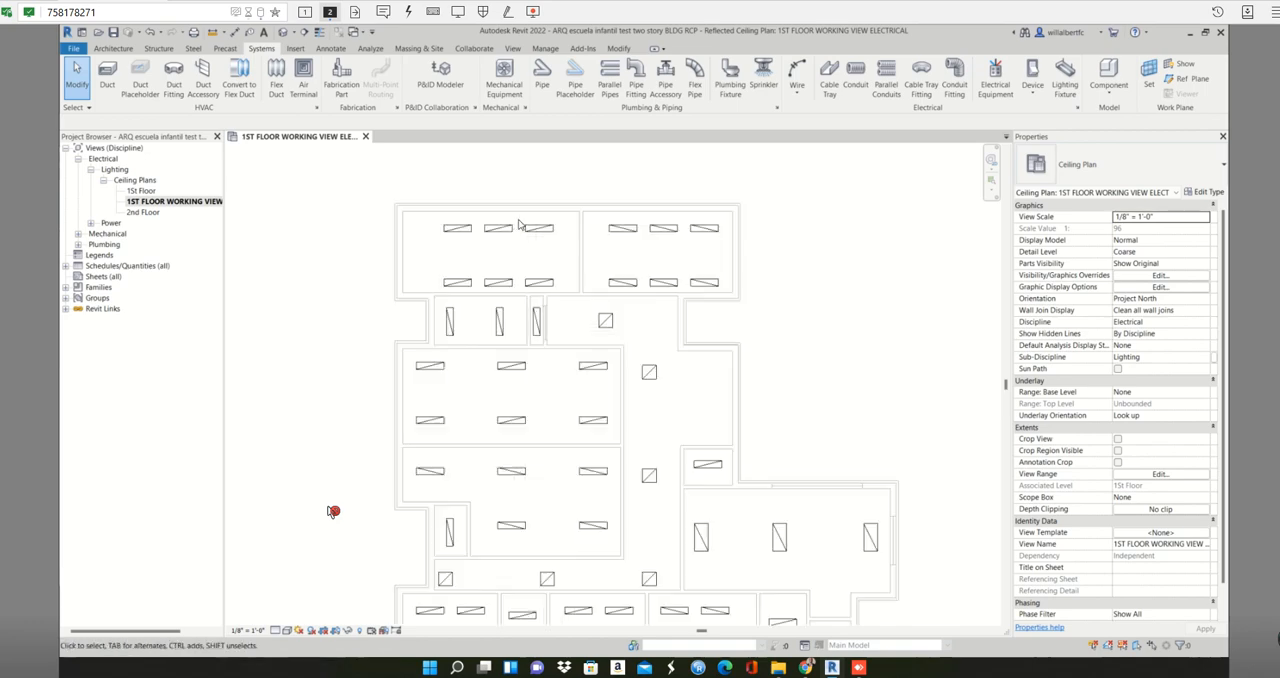
scroll(522, 221, up, 1)
drag(515, 219, 494, 289)
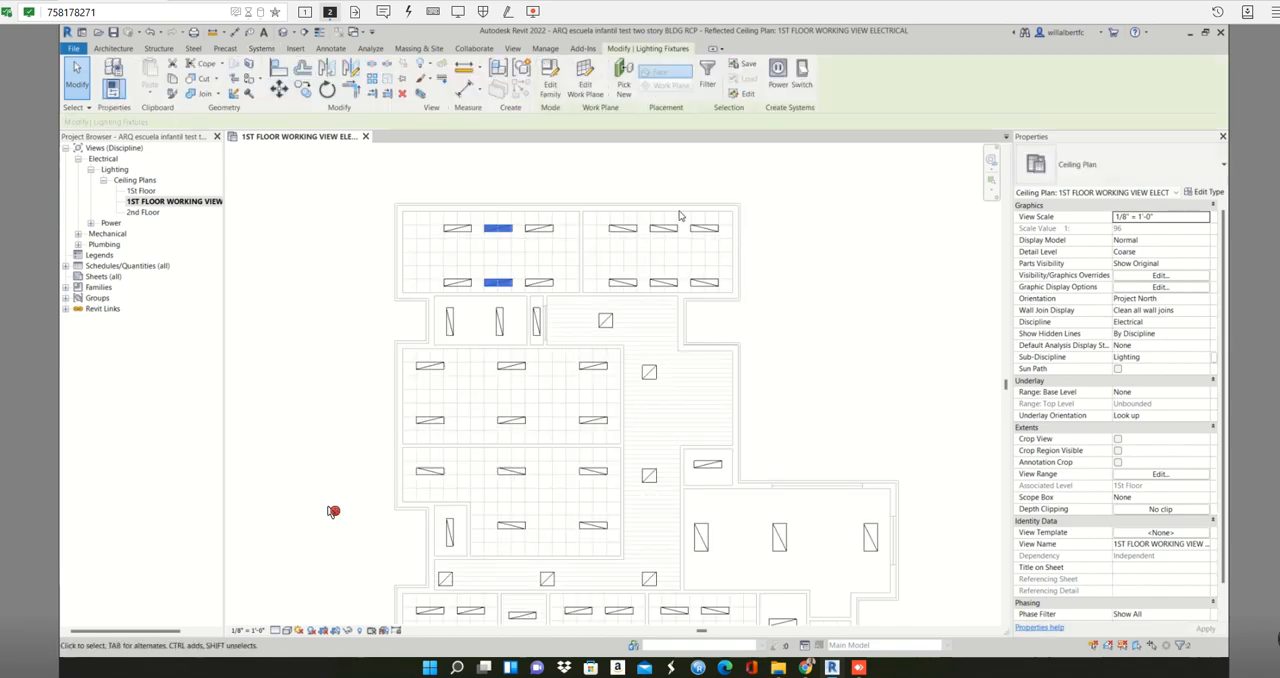
ctrl+click(679, 229)
ctrl+click(663, 282)
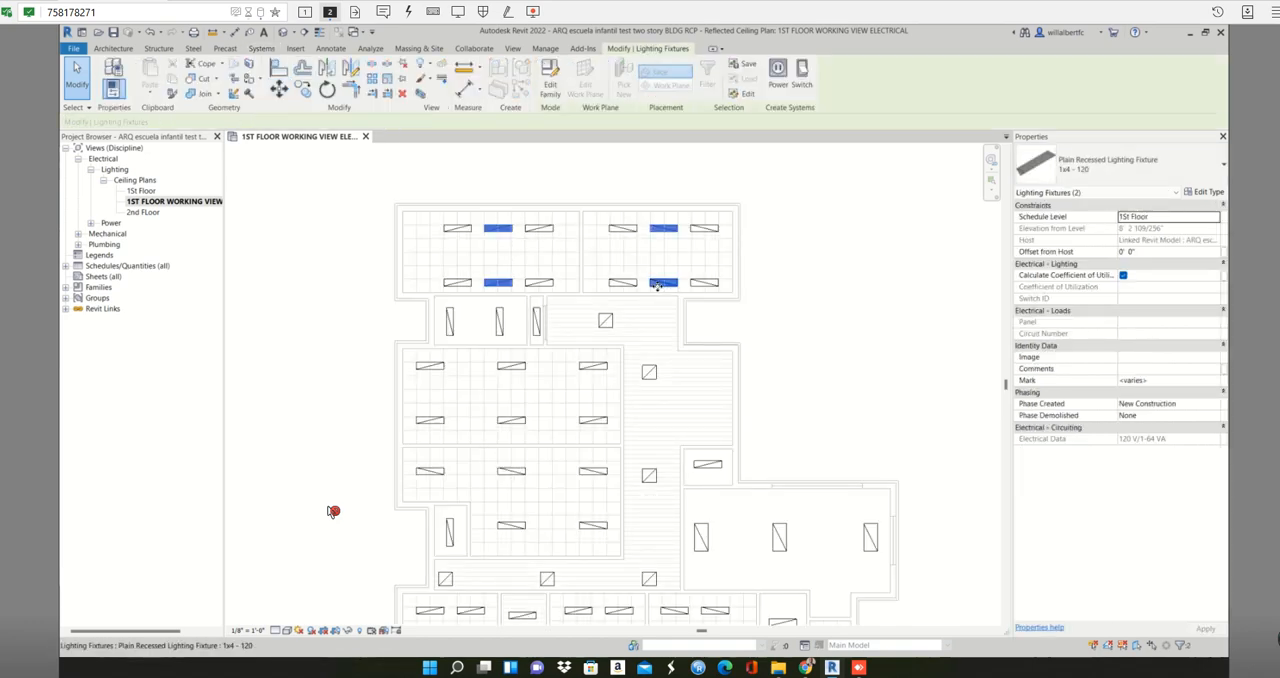
key(Delete)
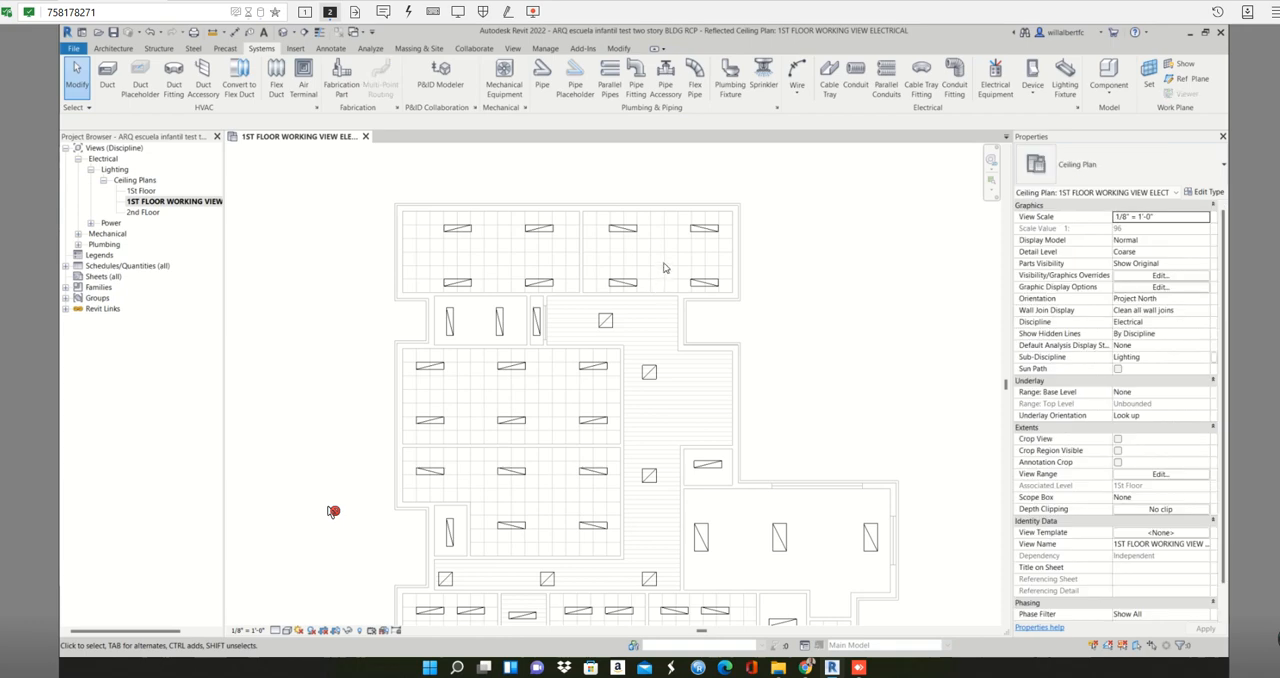
middle_drag(650, 292, 642, 221)
scroll(651, 229, down, 1)
middle_drag(651, 298, 638, 285)
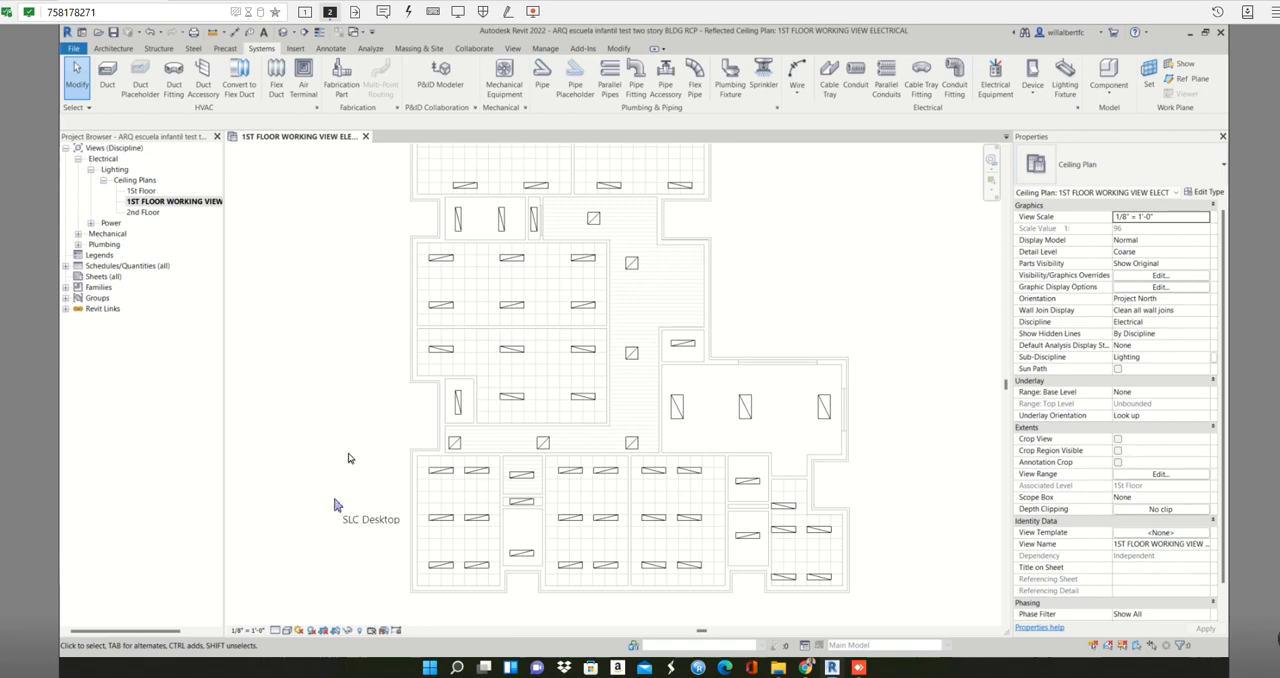
middle_drag(340, 391, 355, 445)
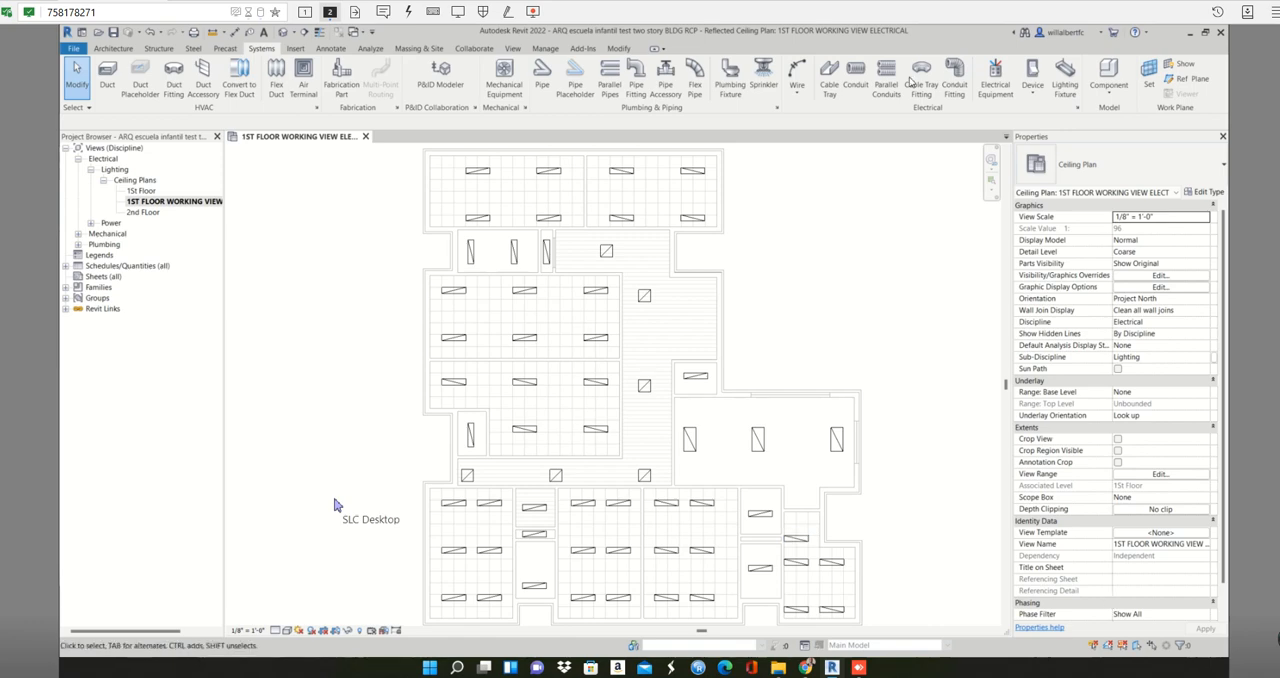
click(998, 95)
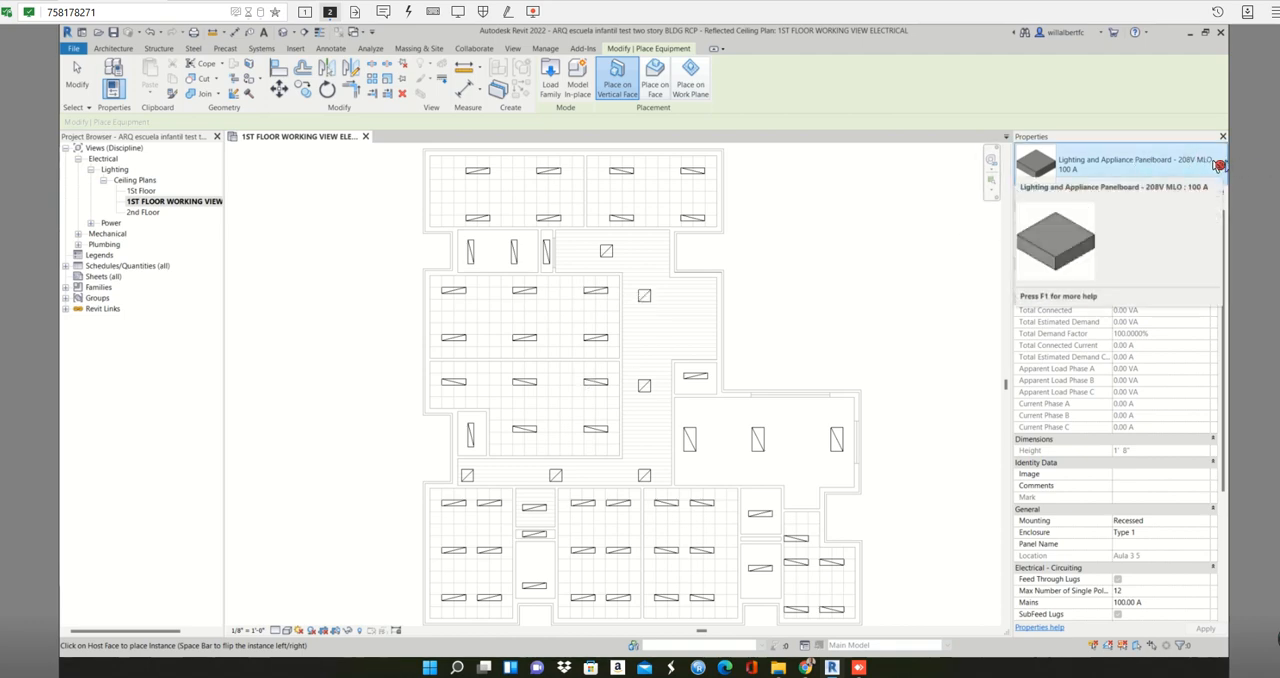
key(Escape)
key(Escape)
click(550, 172)
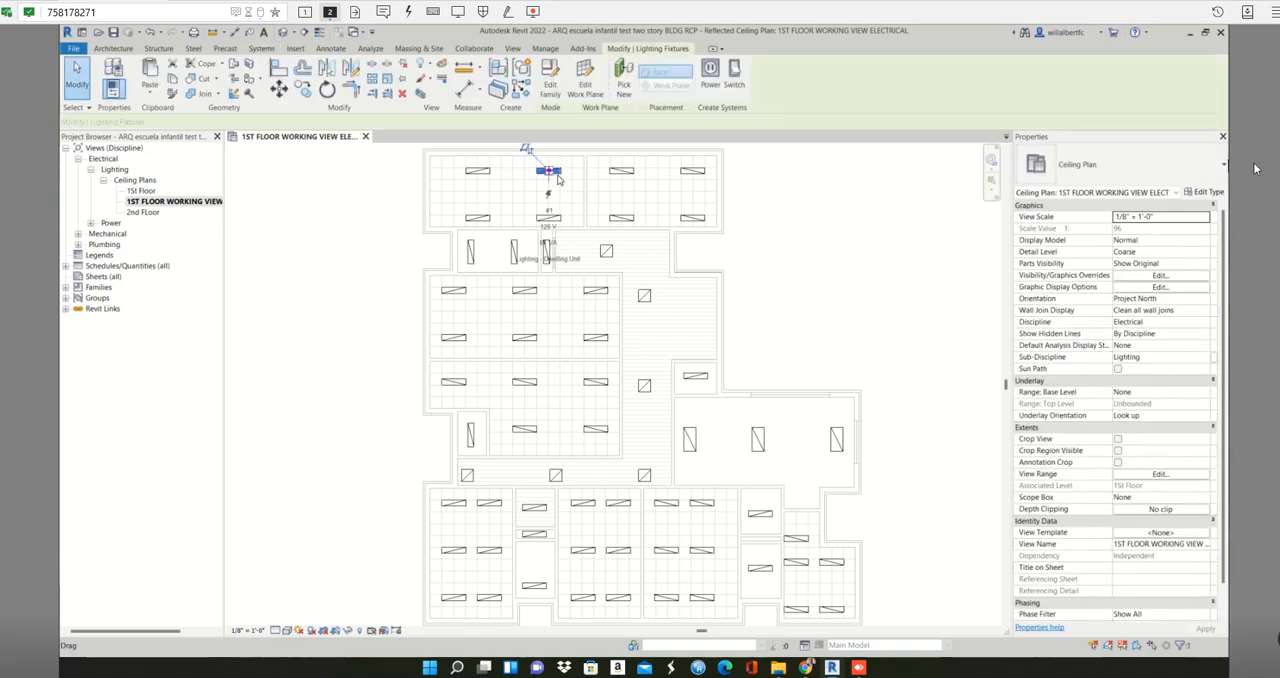
key(Escape)
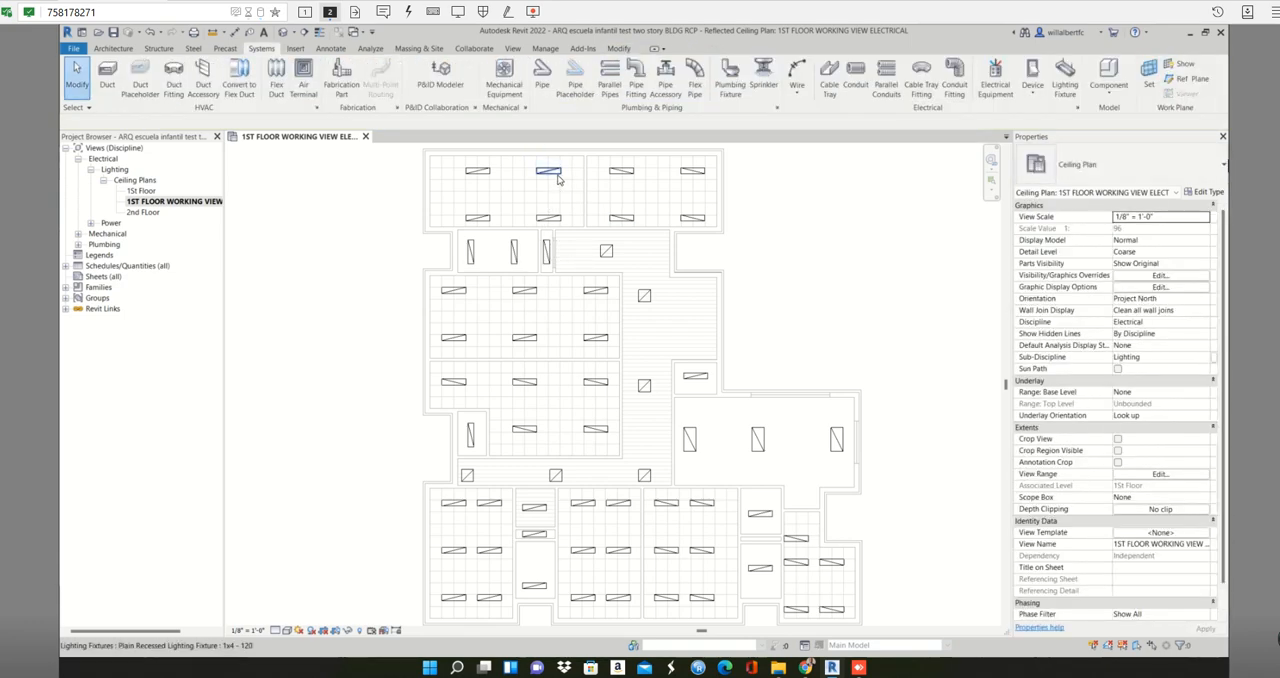
- Choose Lighting and Appliance Panelboard - 208V MLO, 100 A, as new electrical equipment, with placement on vertical faces
click(996, 78)
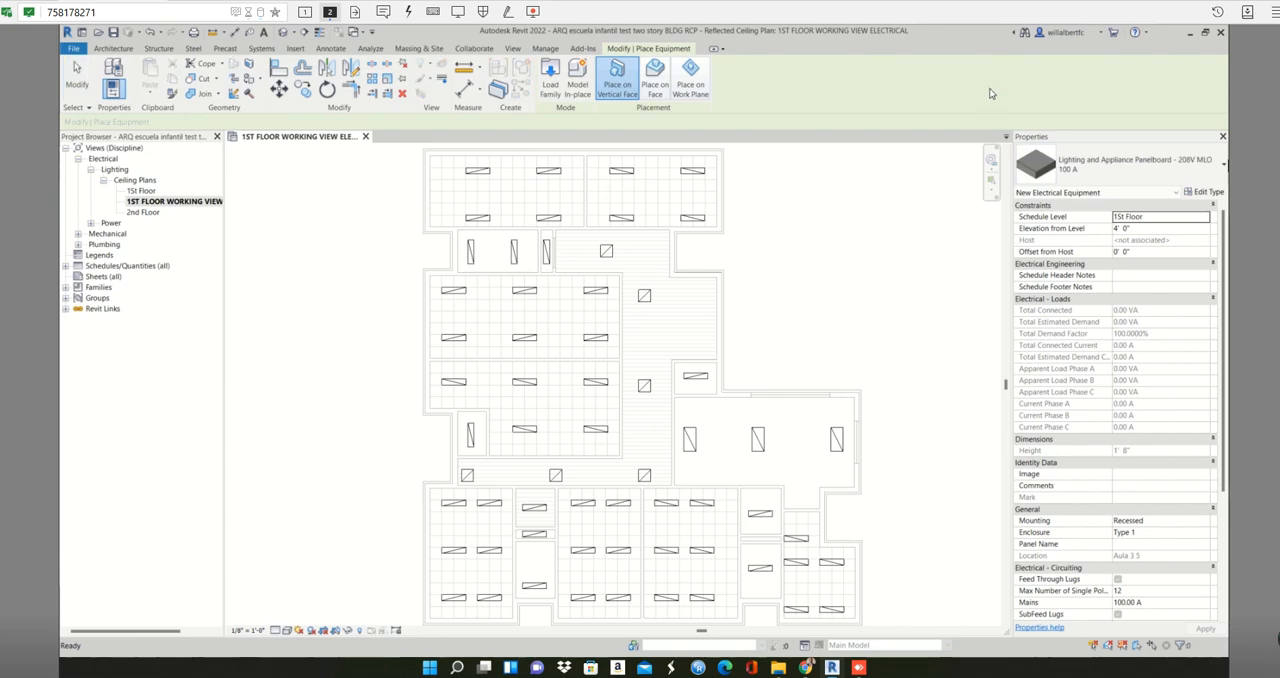
click(1157, 162)
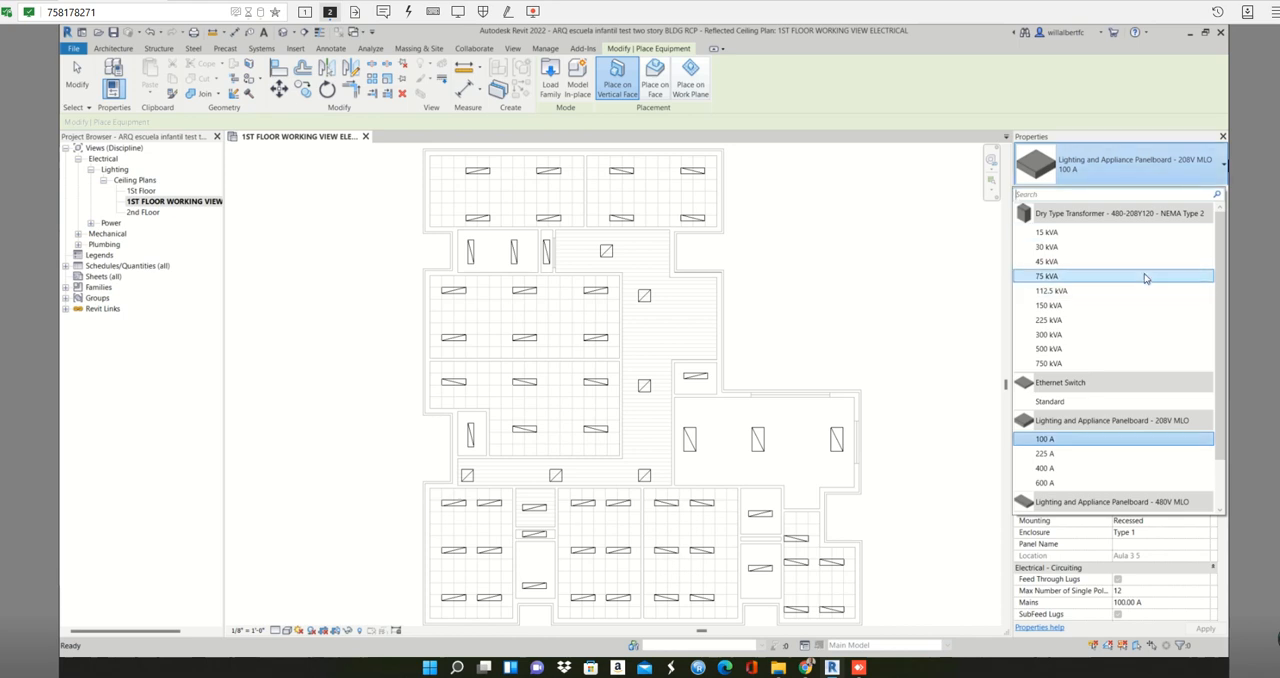
scroll(1130, 298, down, 1)
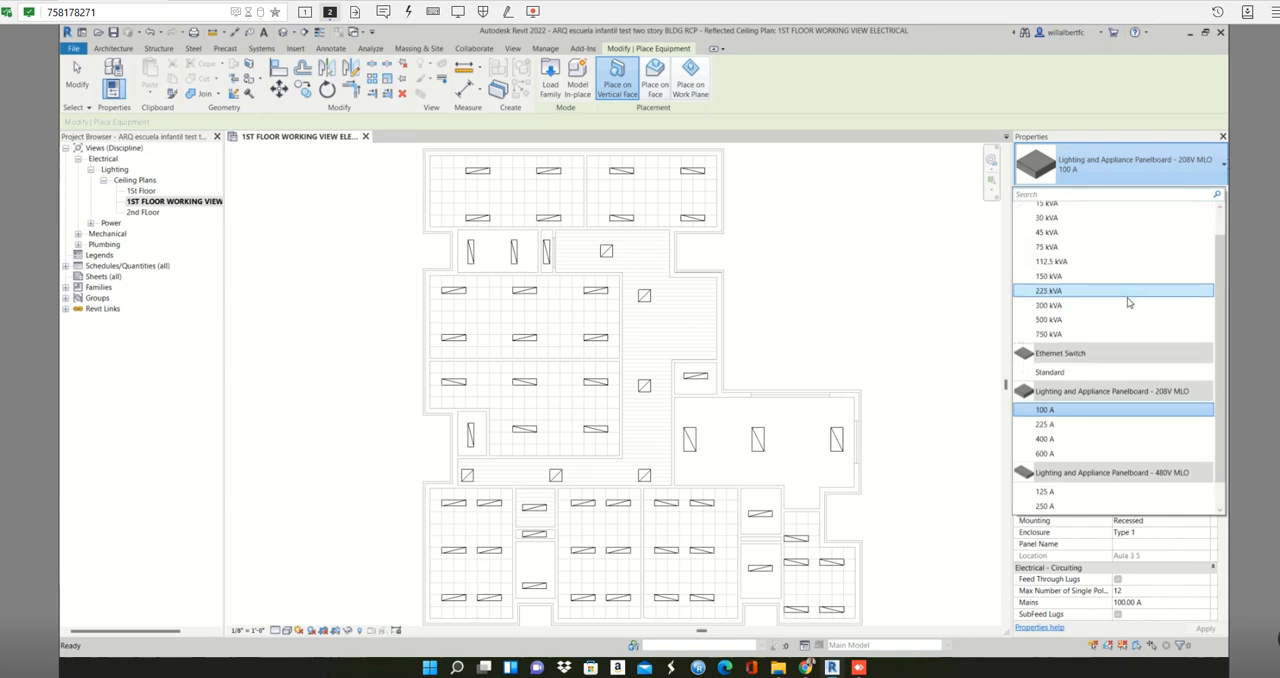
scroll(1128, 302, down, 1)
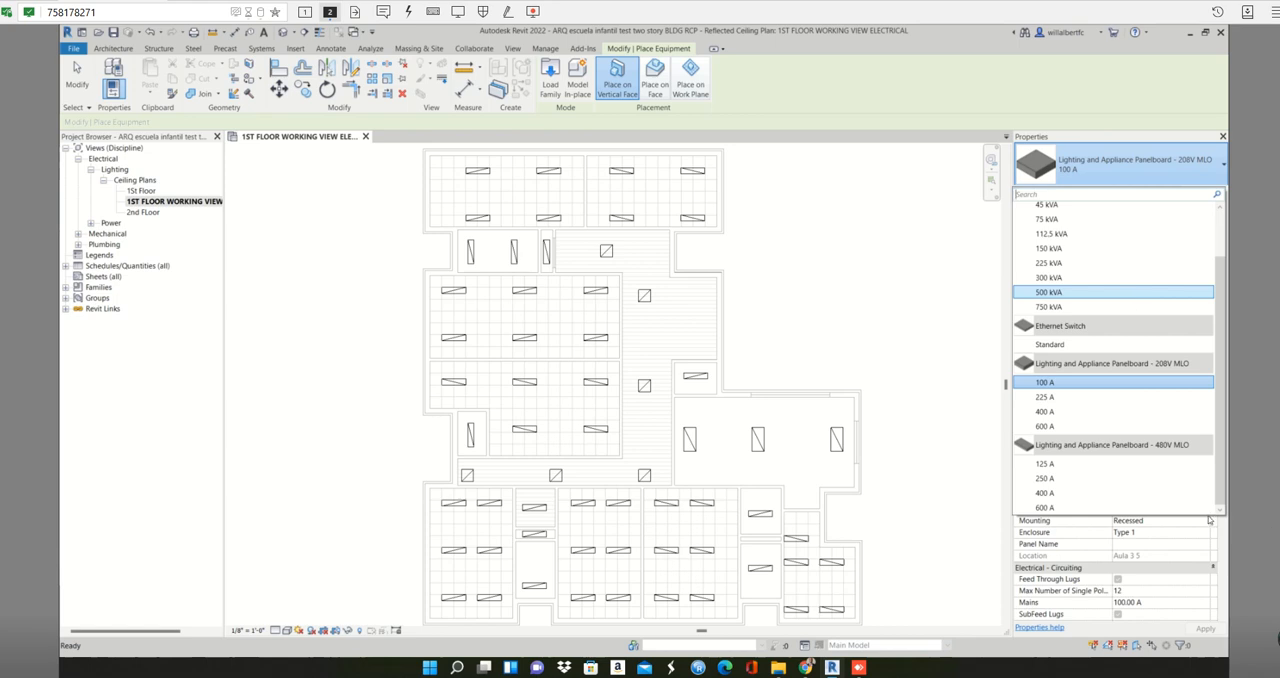
click(1057, 383)
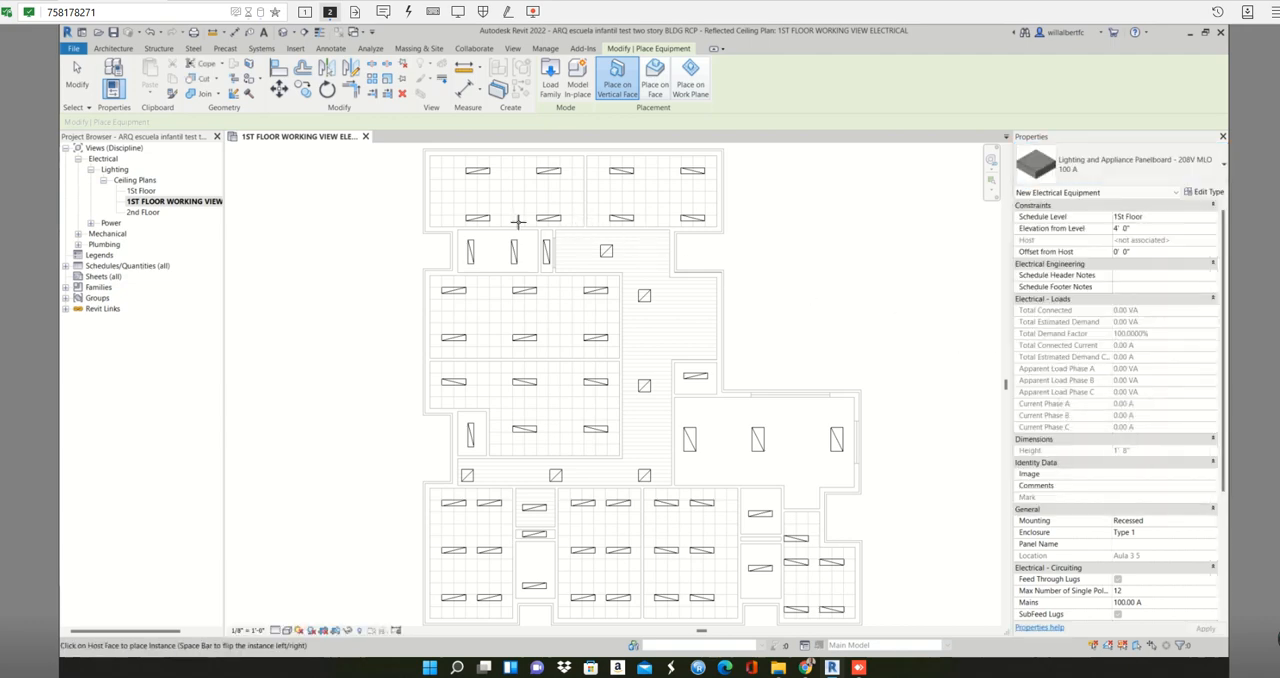
scroll(518, 218, up, 2)
scroll(547, 247, up, 3)
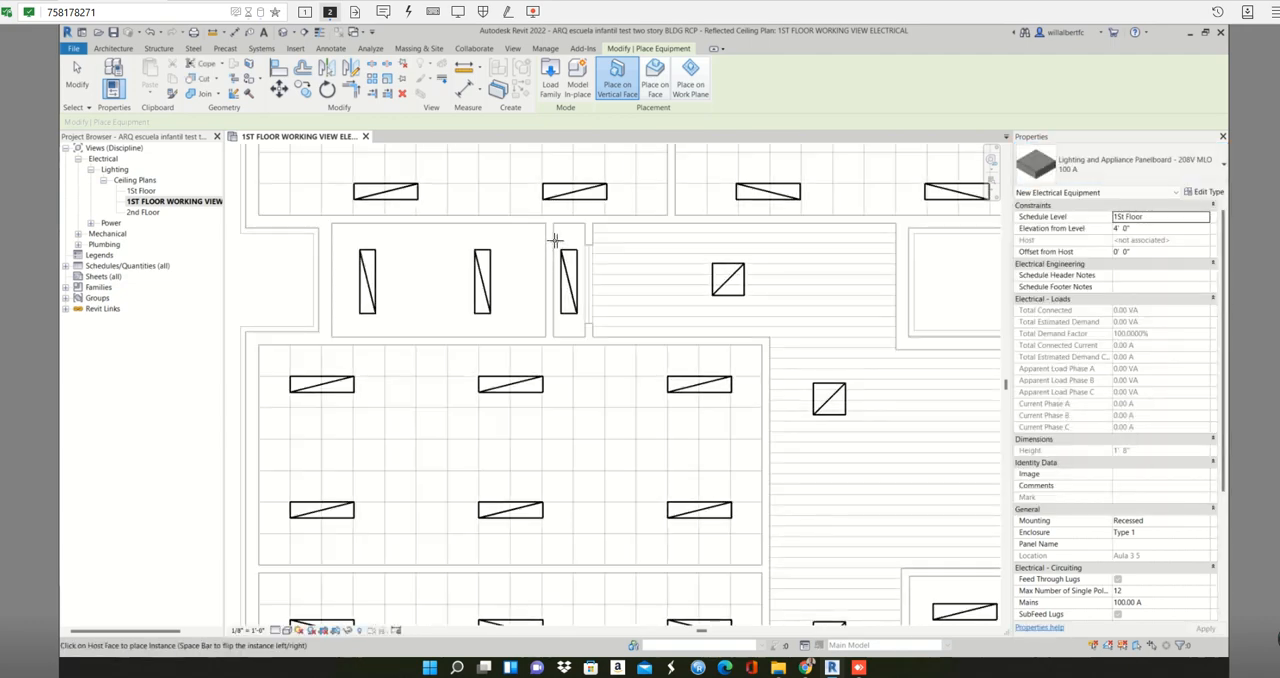
scroll(553, 240, up, 3)
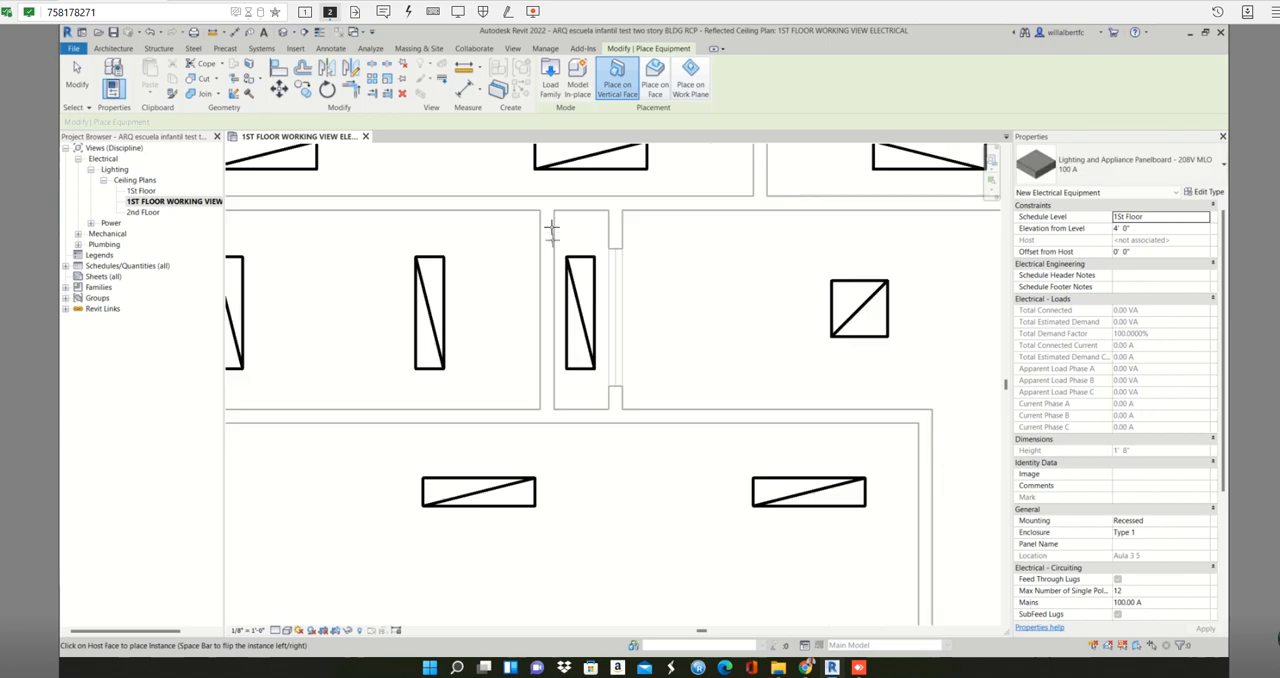
click(655, 80)
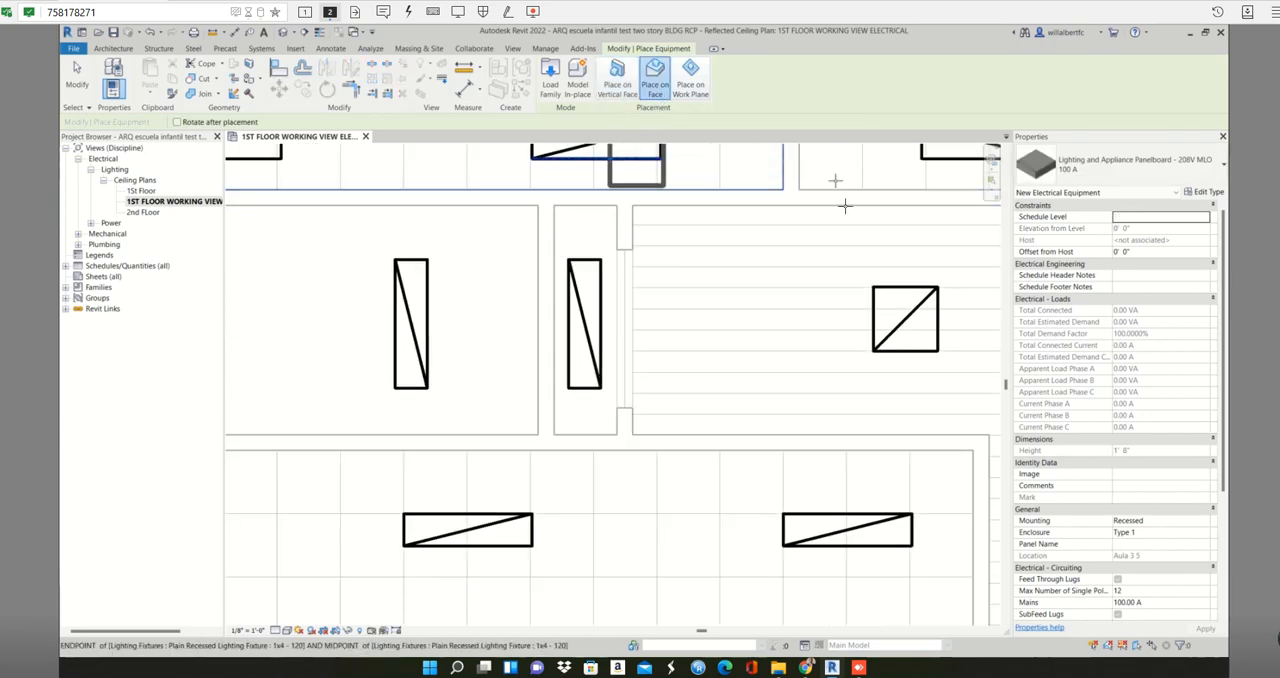
click(617, 80)
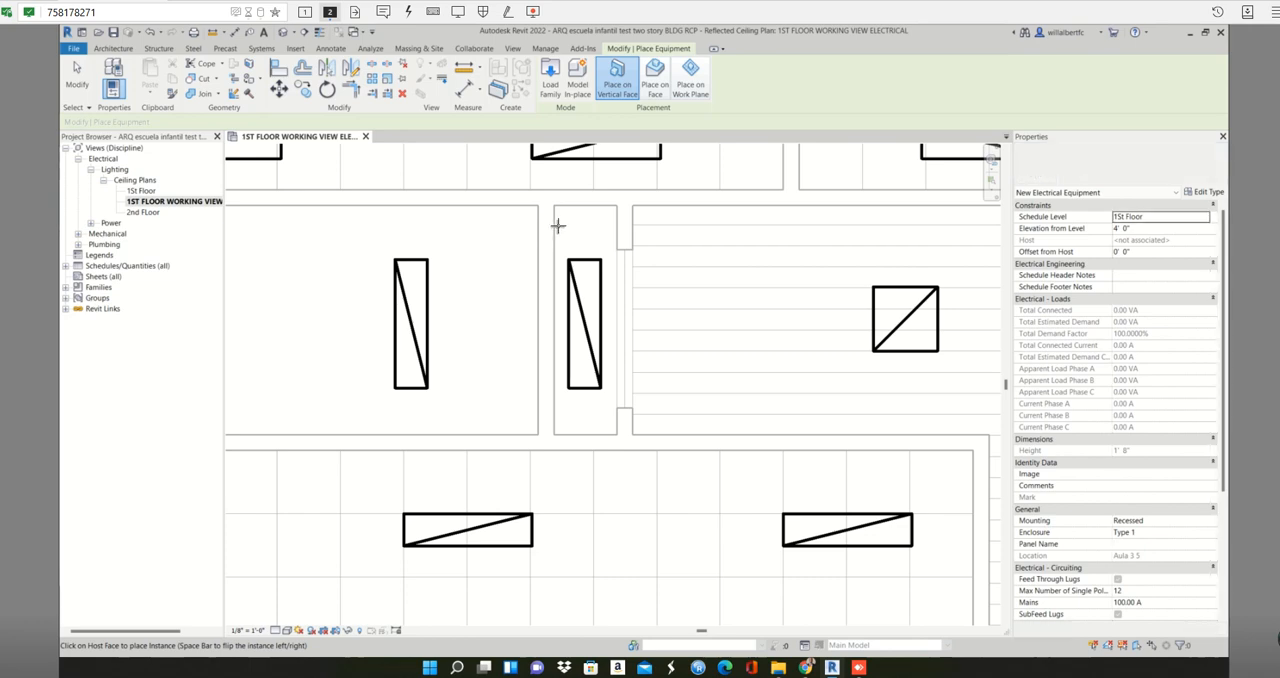
- Set the elevation from level for new panelboards to 6' 0" with 1St Floor as the schedule level
click(1161, 219)
click(1147, 228)
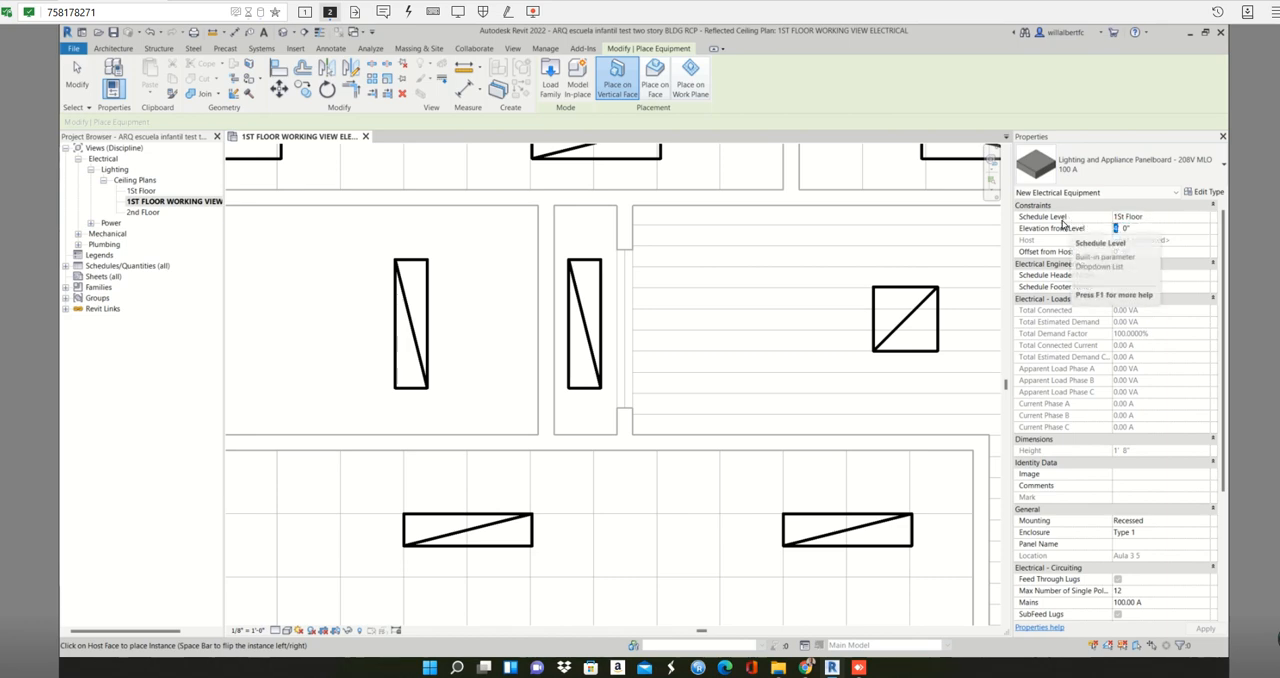
text(6)
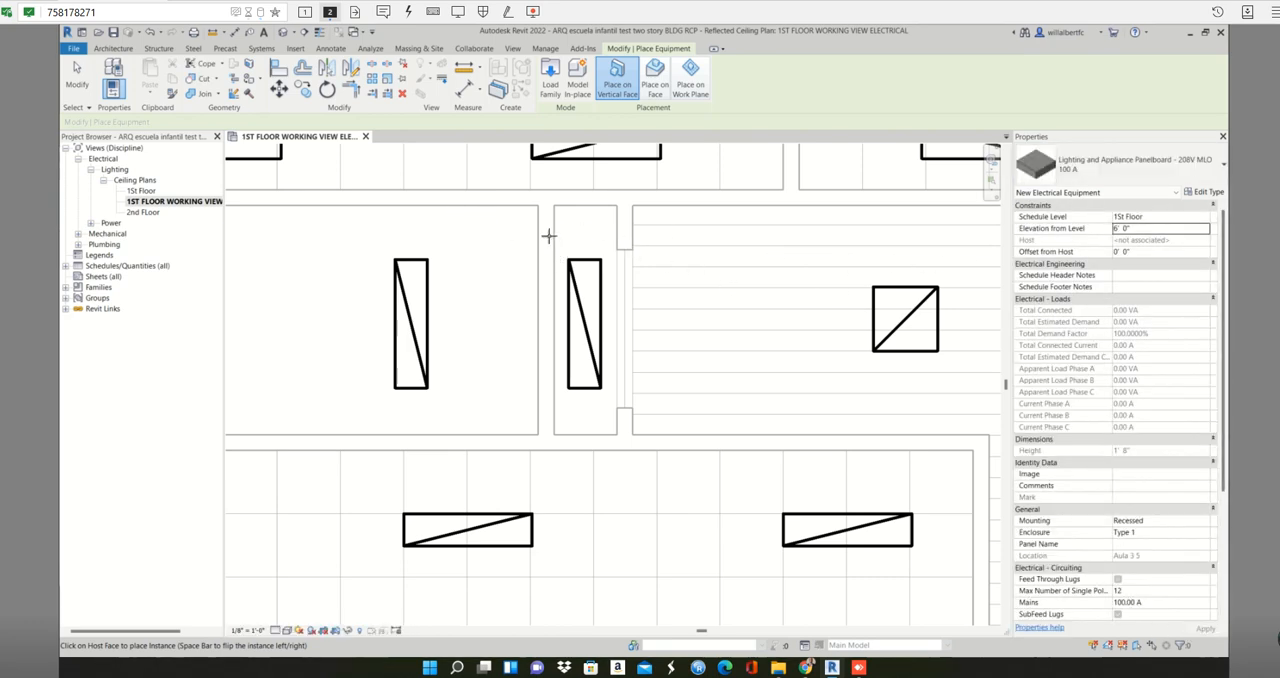
scroll(553, 234, down, 3)
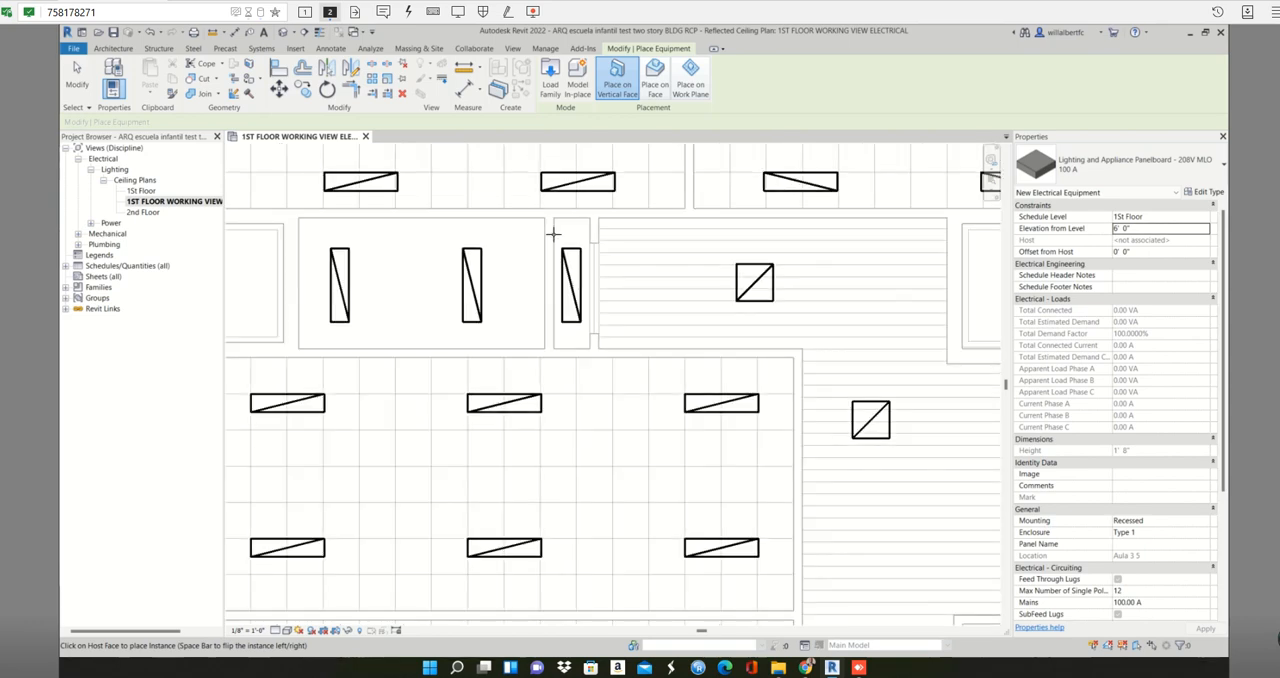
key(Escape)
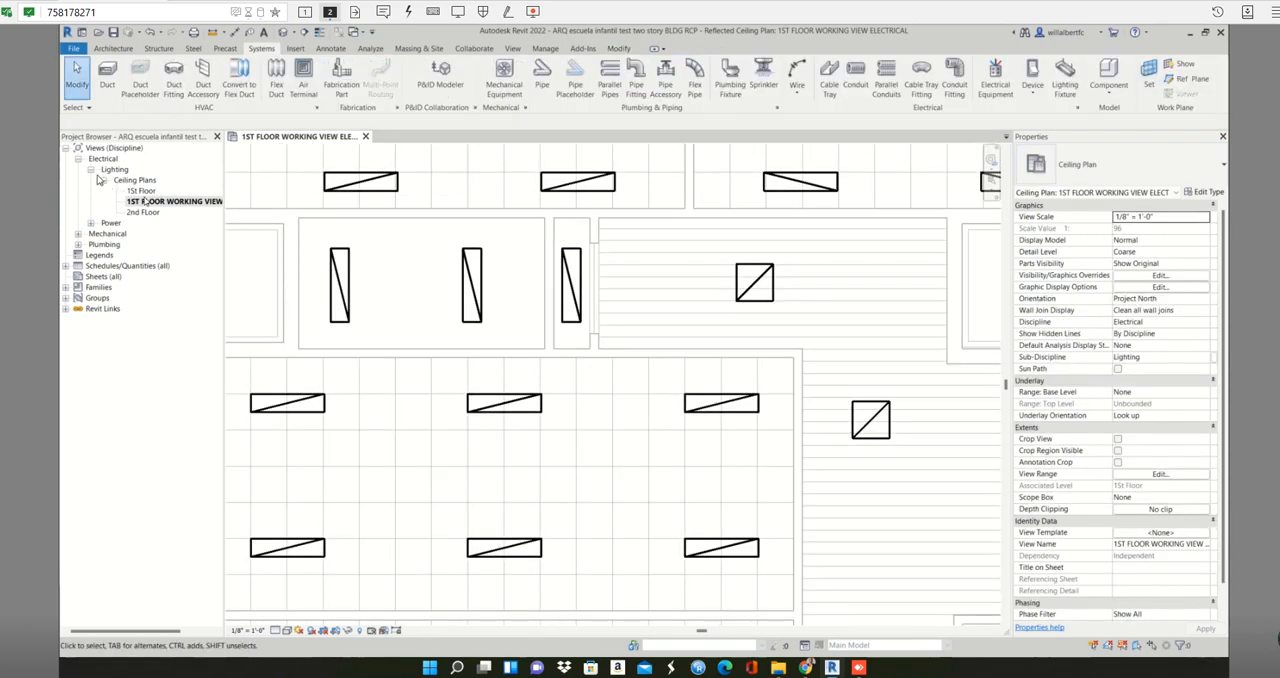
- Place two 208V MLO 100 A panelboards near the upper and lower ends of the narrow closet's left wall
scroll(598, 267, down, 2)
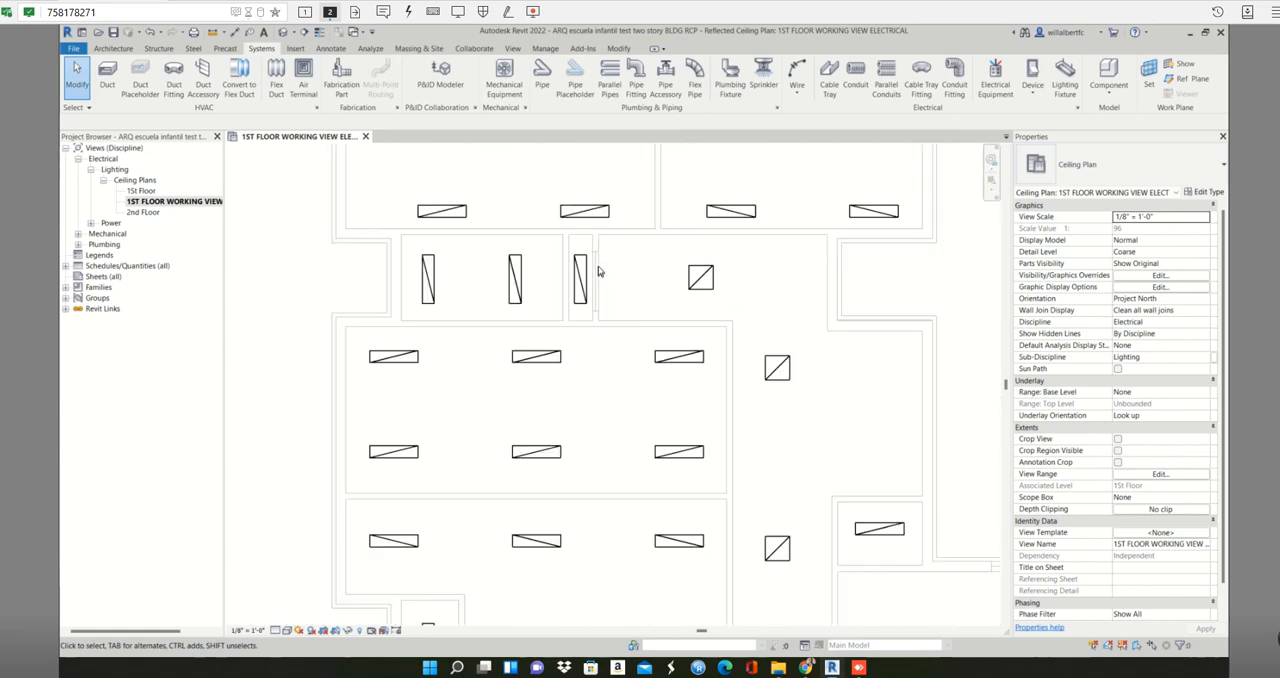
middle_drag(608, 281, 610, 318)
scroll(610, 318, up, 3)
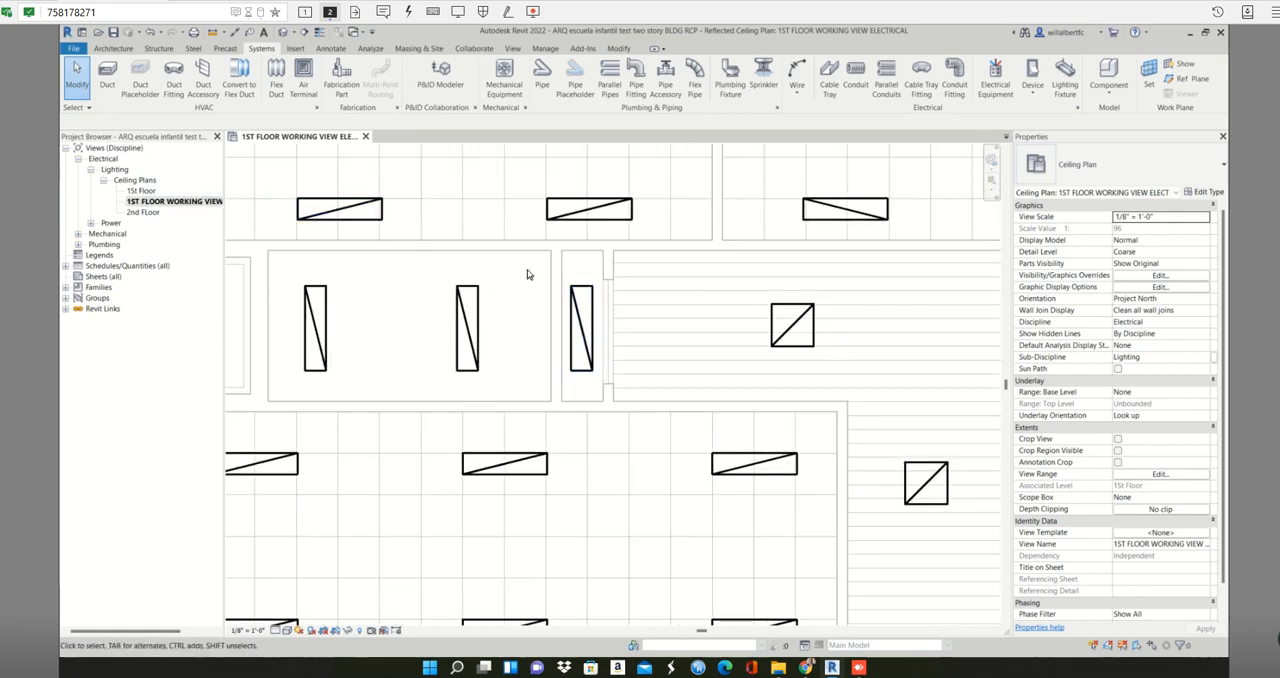
click(995, 72)
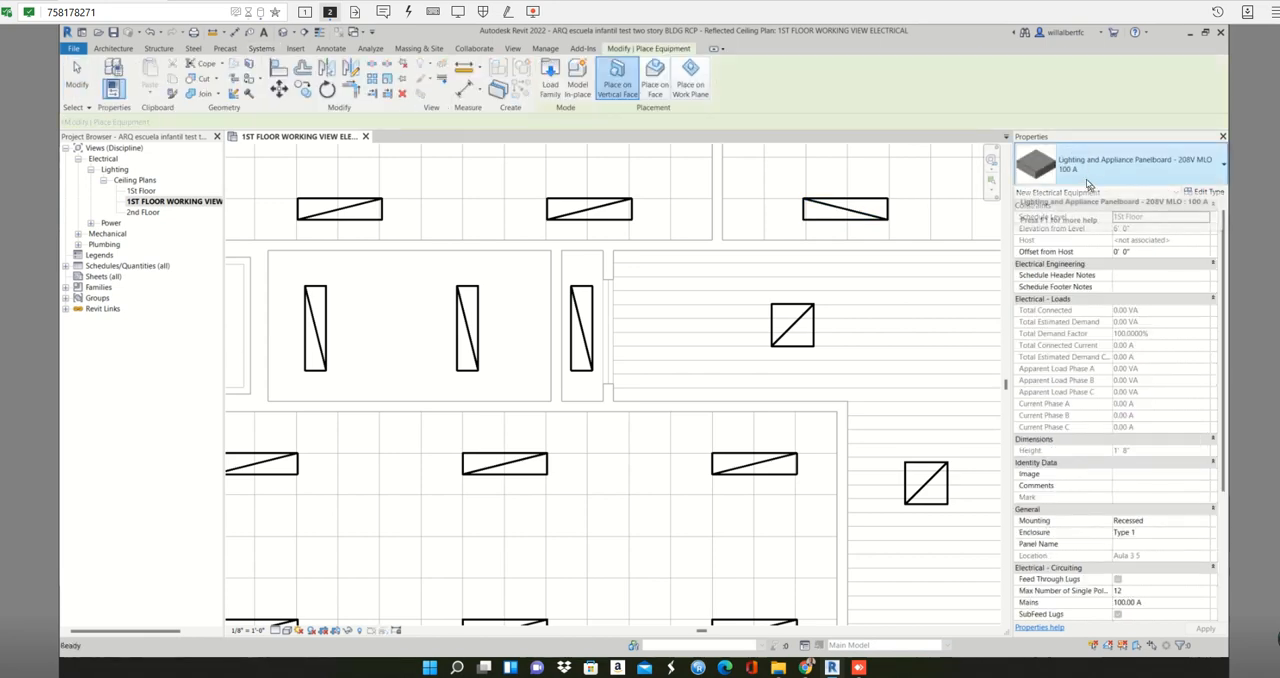
click(1088, 176)
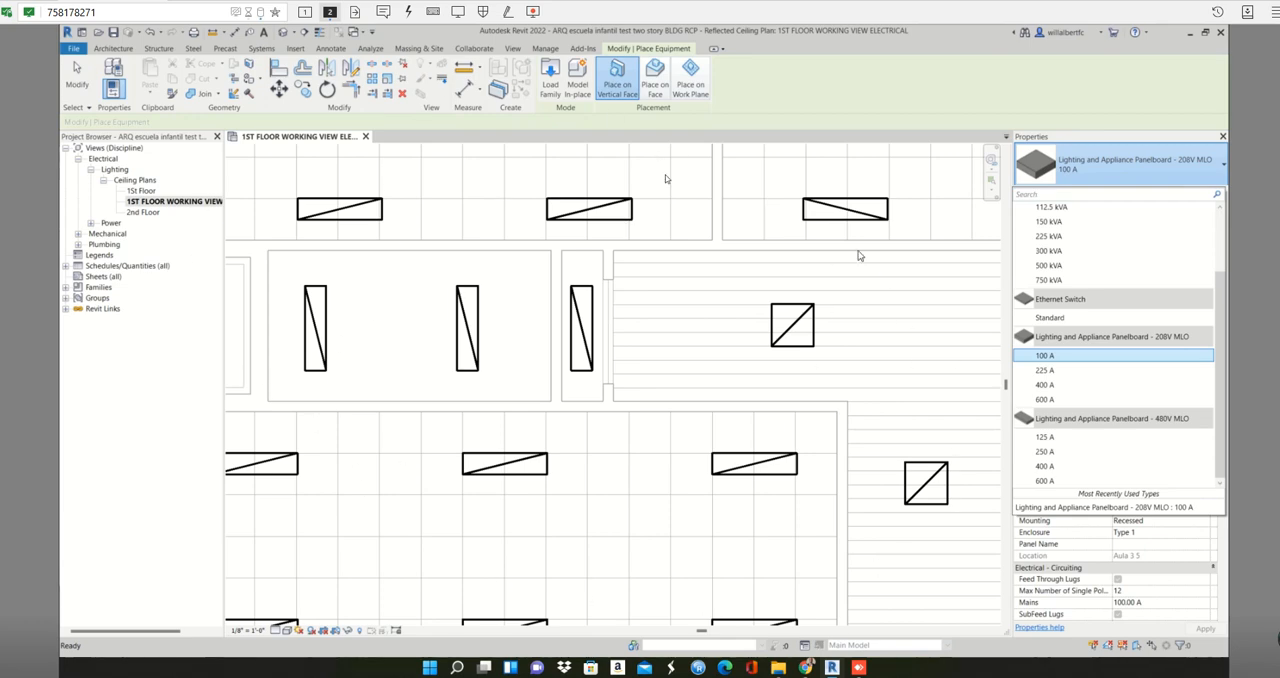
click(1042, 356)
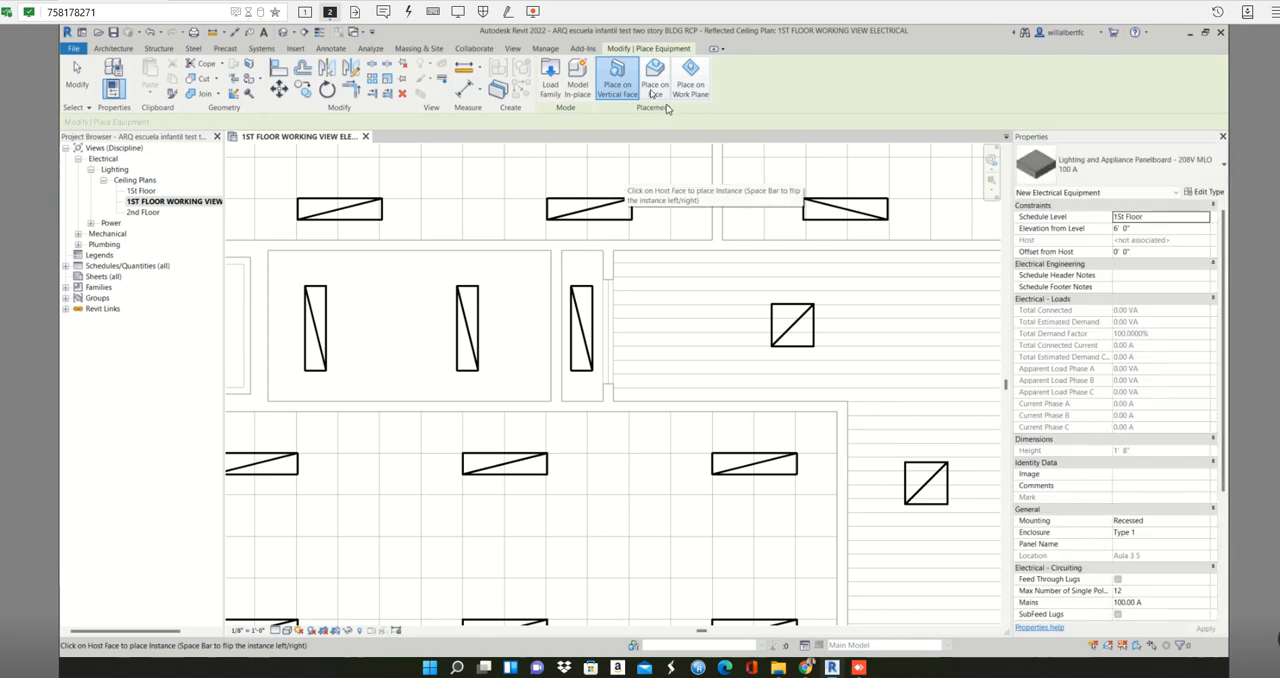
click(563, 271)
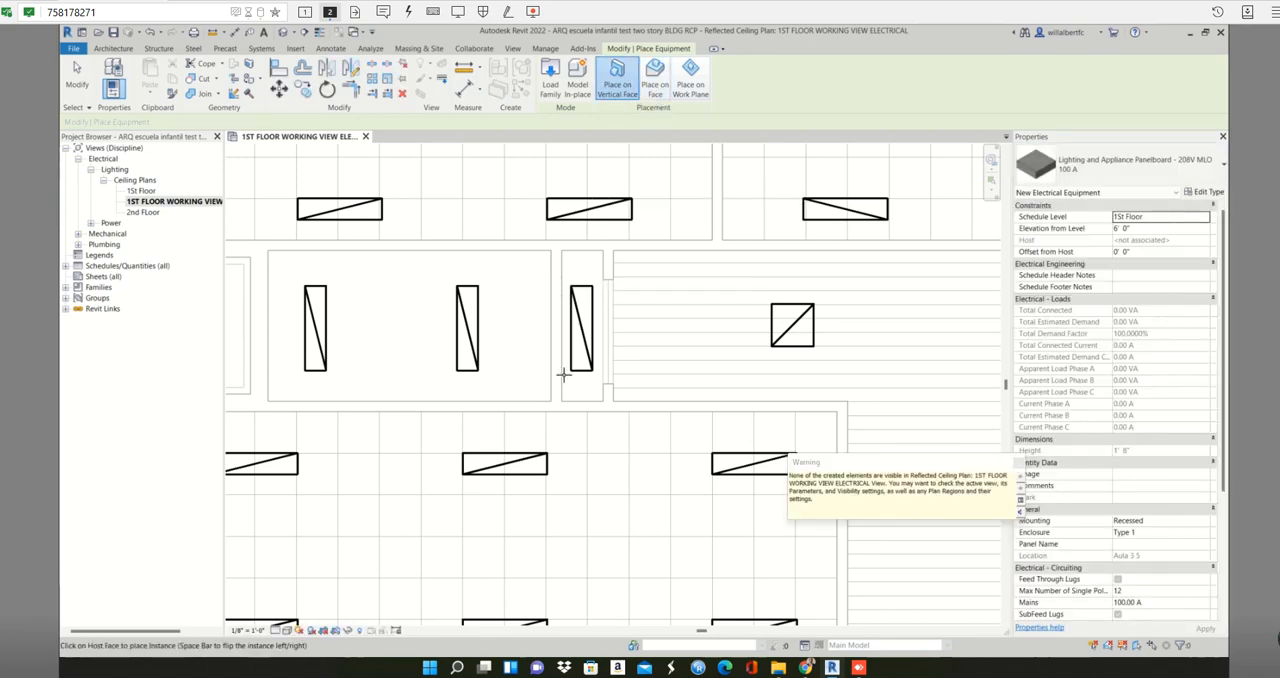
key(Escape)
key(Escape)
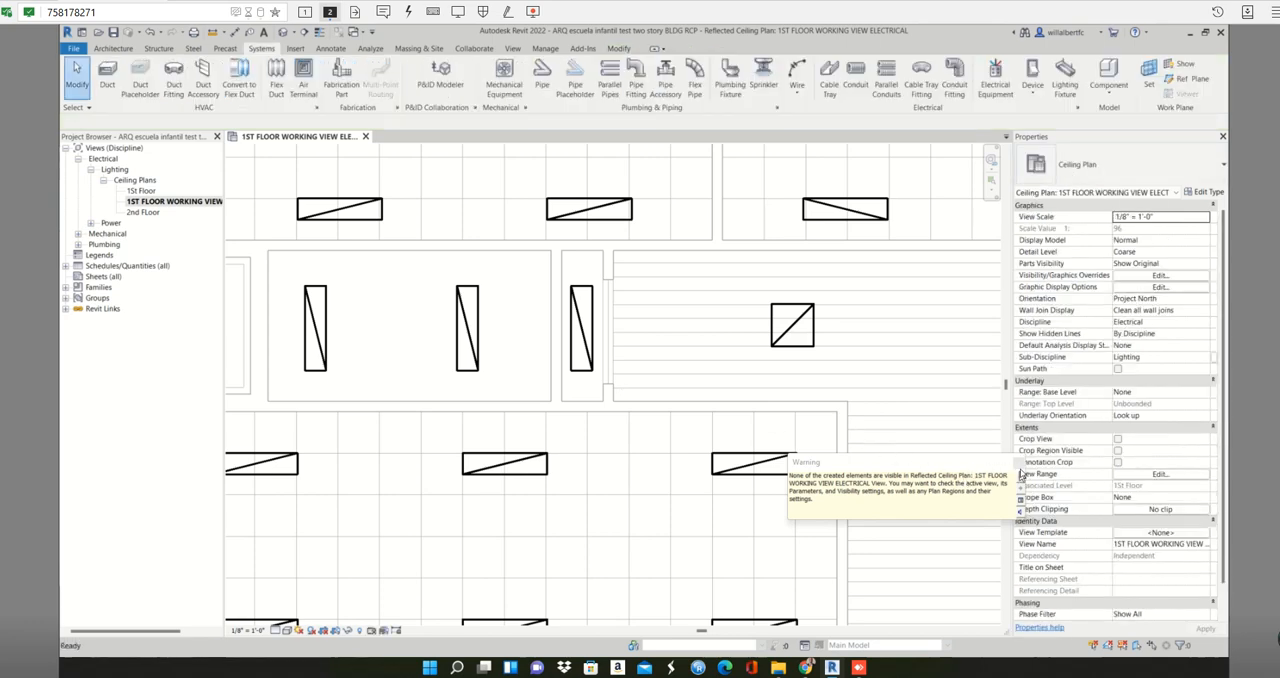
click(1018, 463)
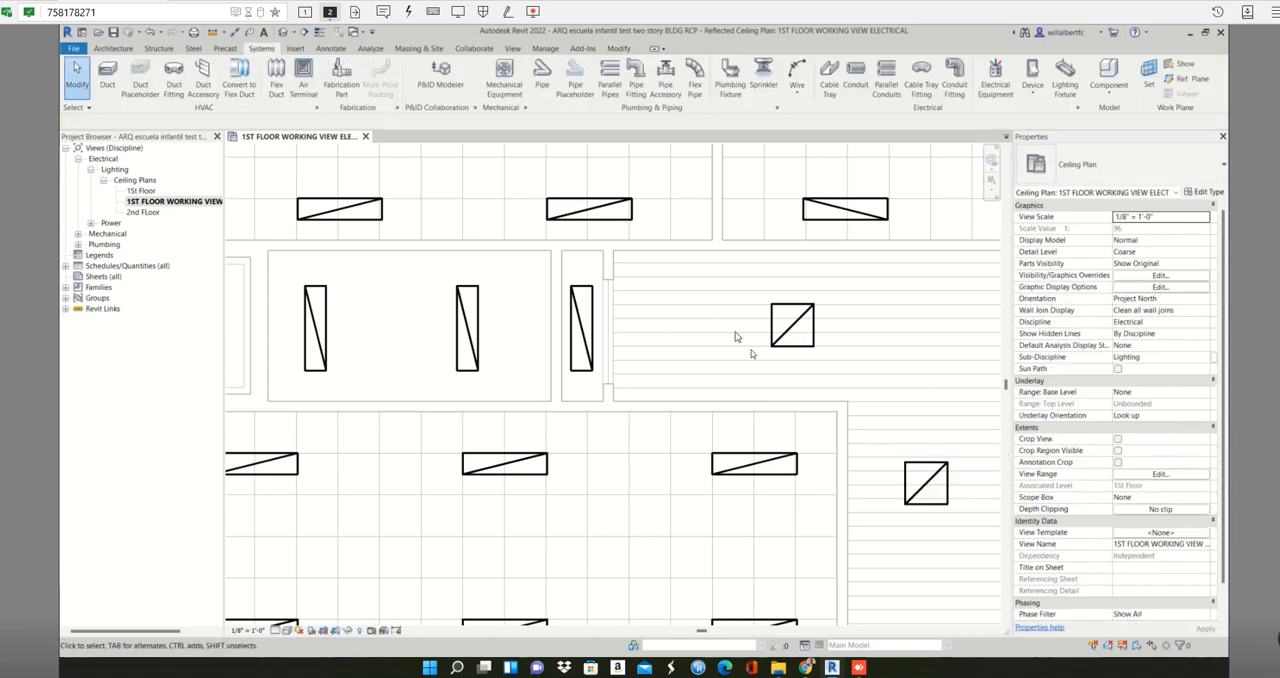
- Set the ceiling plan's view range cut plane offset to 4' 0" and show the sample view range diagram
click(1176, 475)
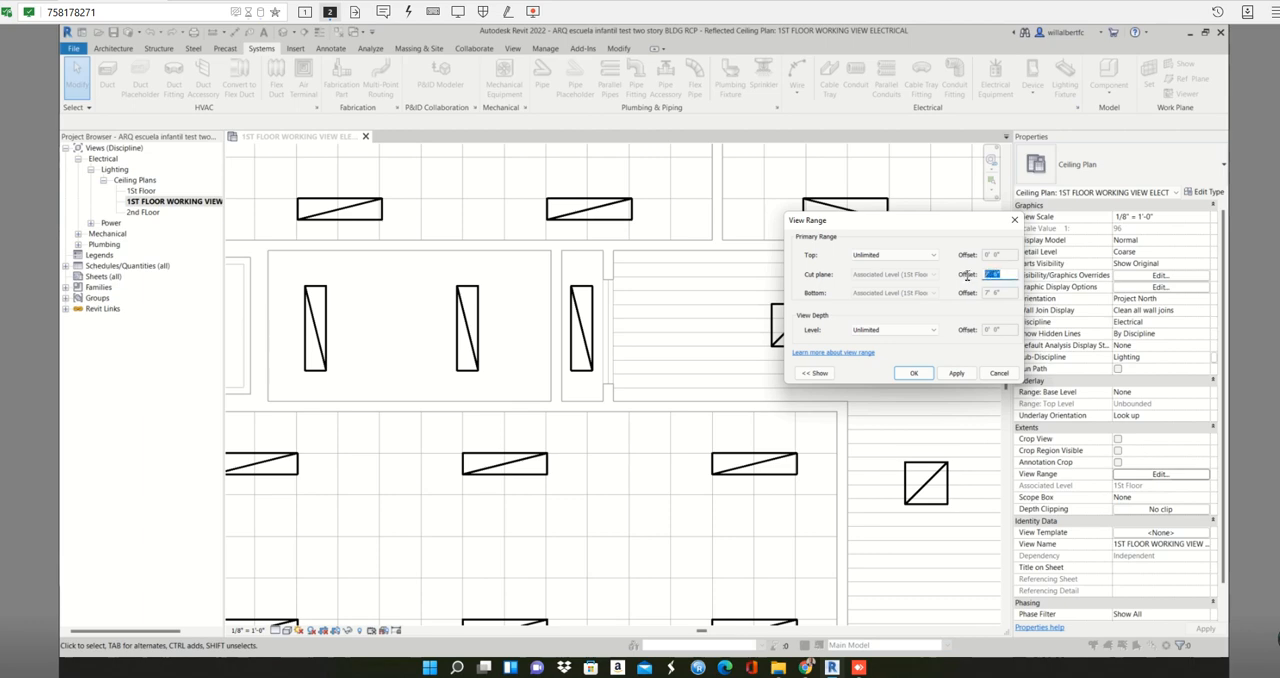
text(4)
click(956, 375)
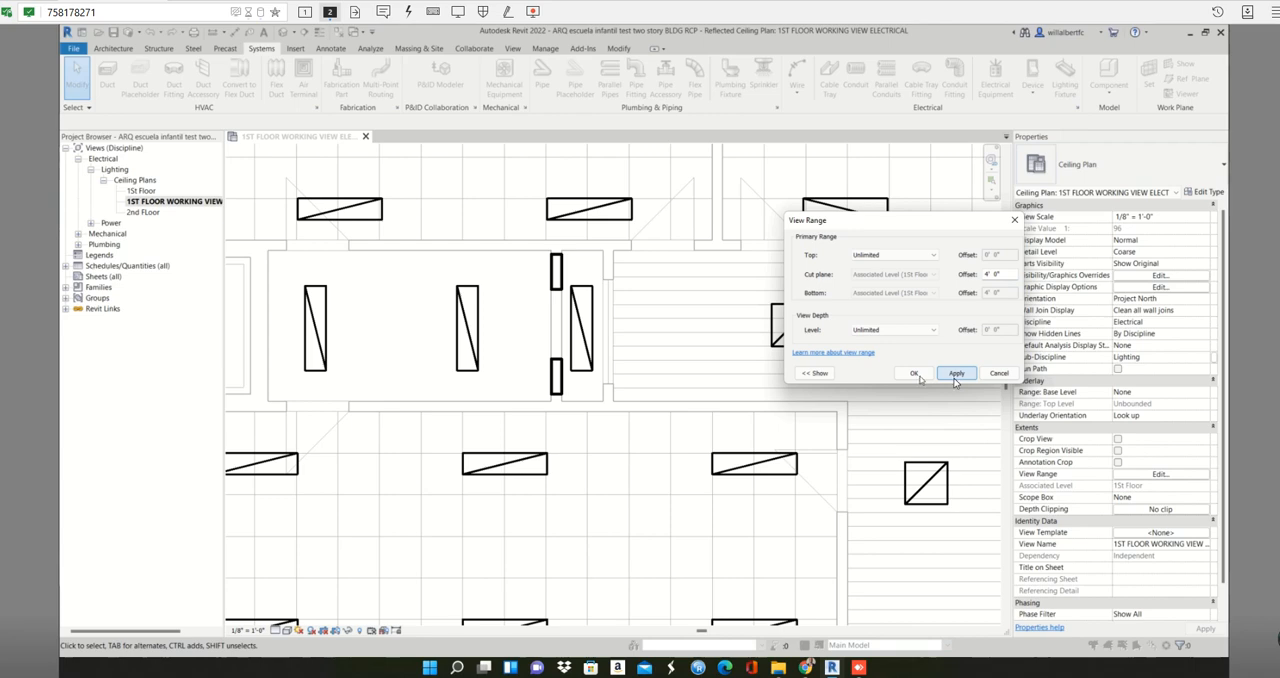
click(815, 373)
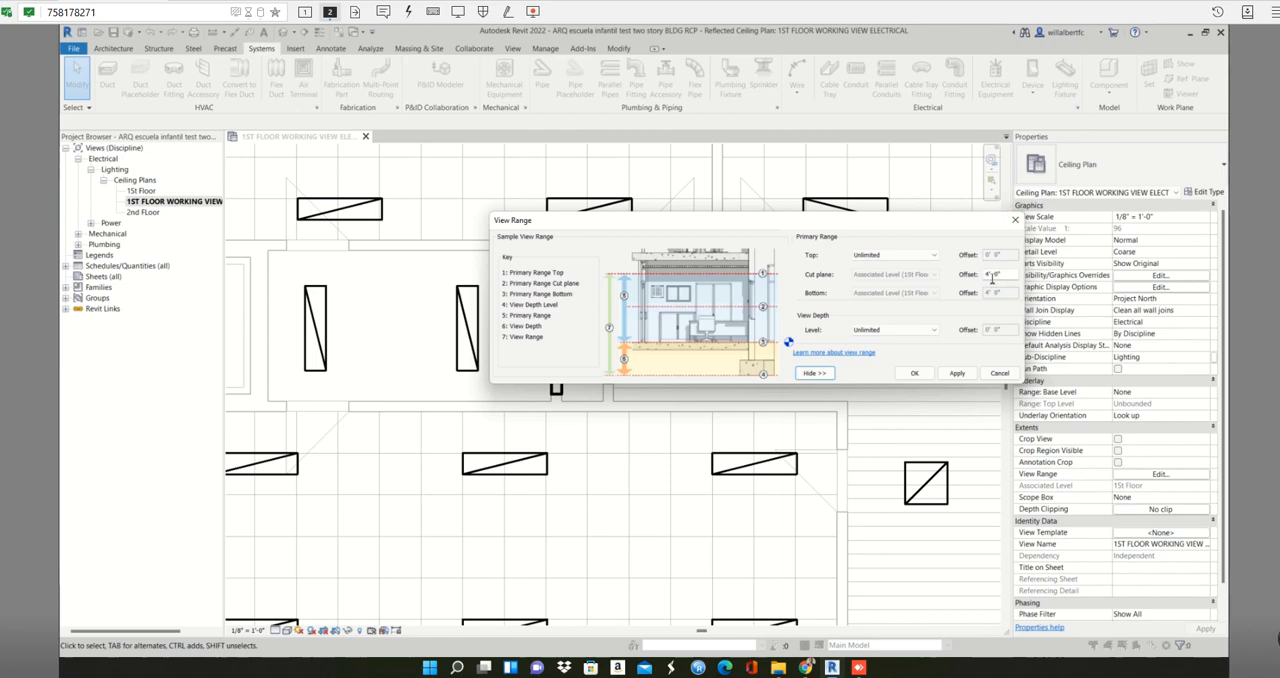
click(1015, 220)
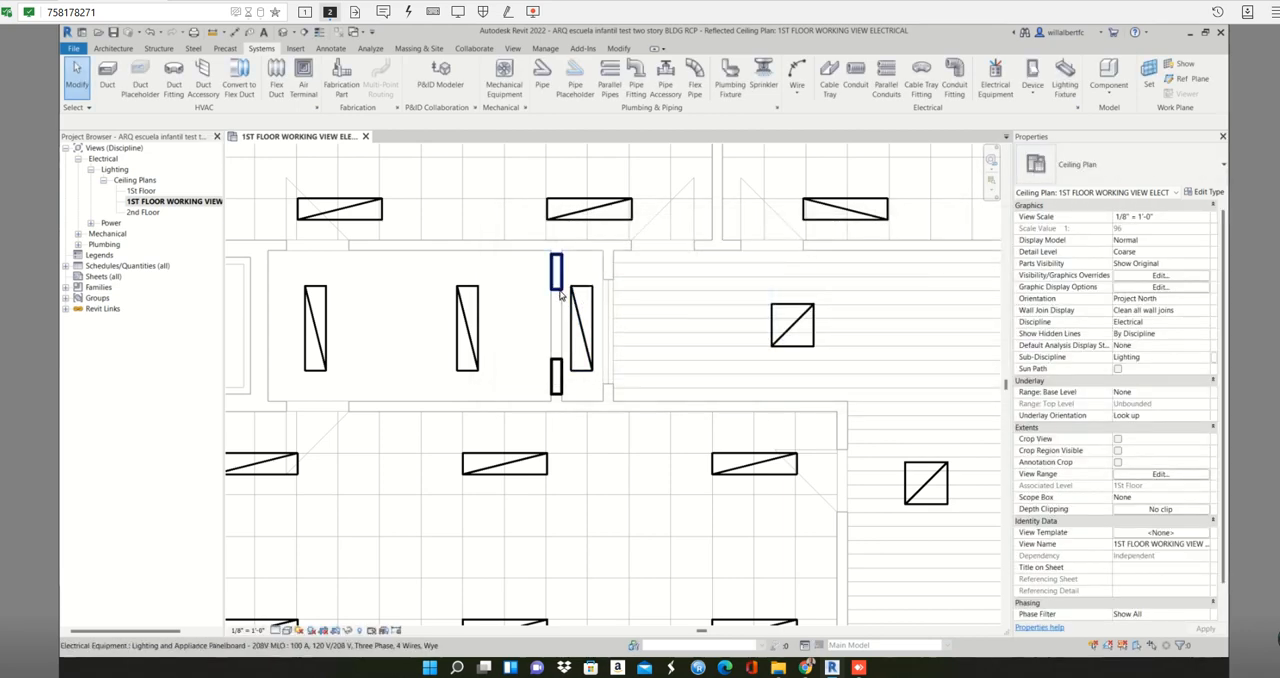
- Examine the properties of the upper and lower panelboards in the narrow closet's left wall
click(560, 285)
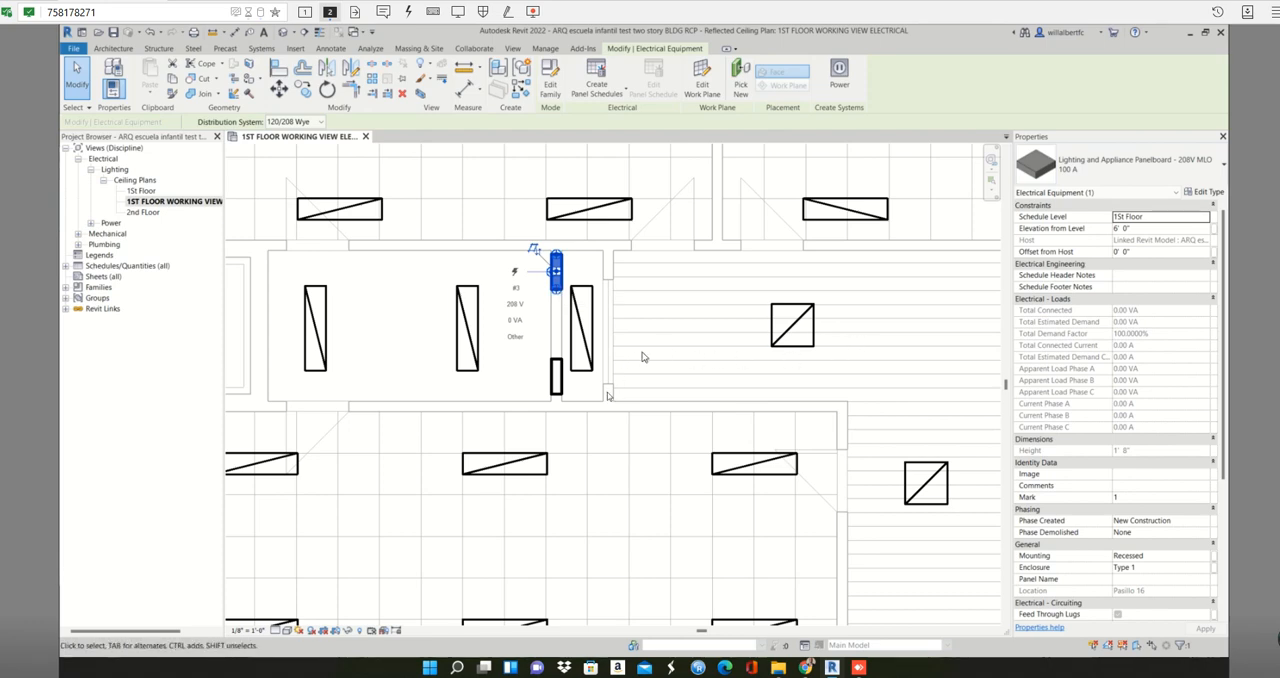
key(Escape)
click(557, 385)
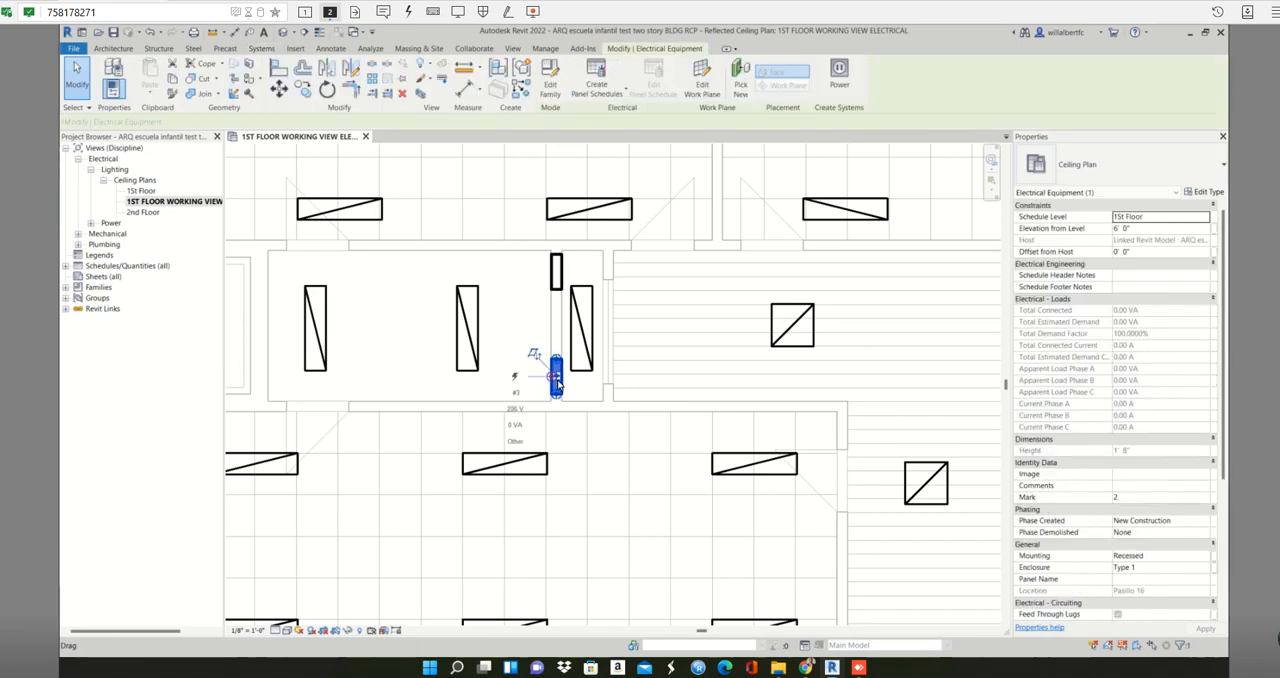
scroll(557, 385, up, 4)
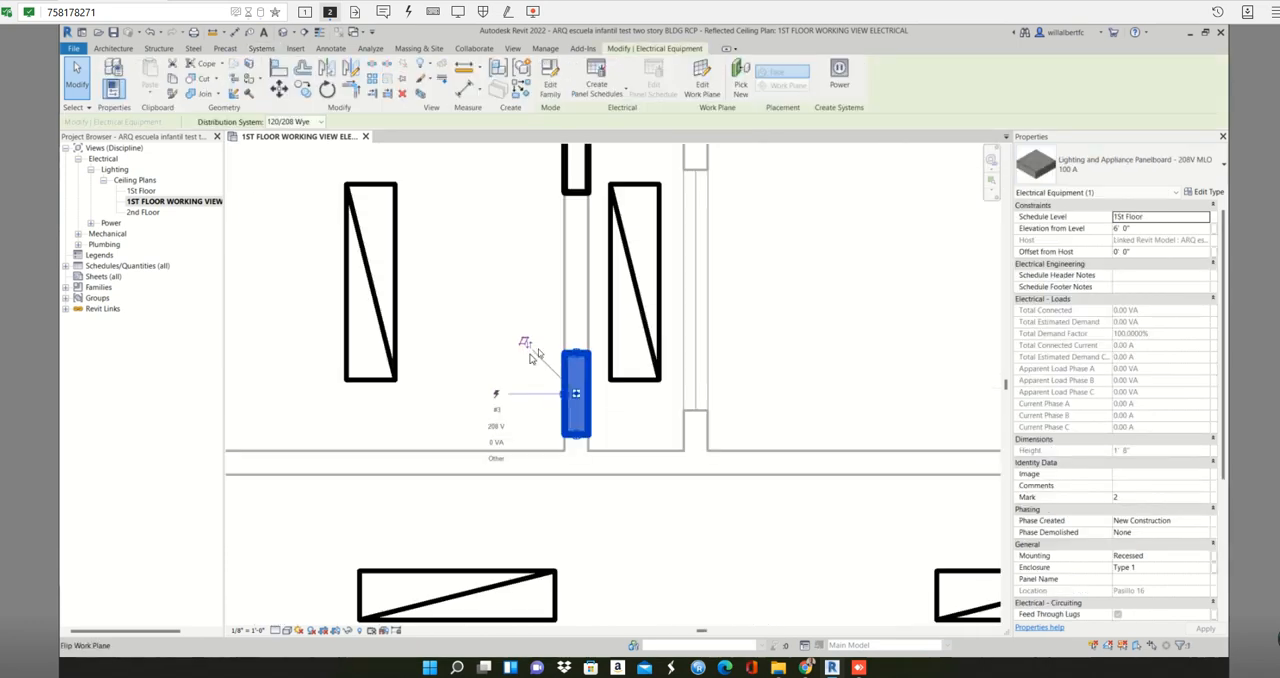
scroll(582, 268, down, 1)
middle_drag(586, 297, 601, 365)
click(588, 263)
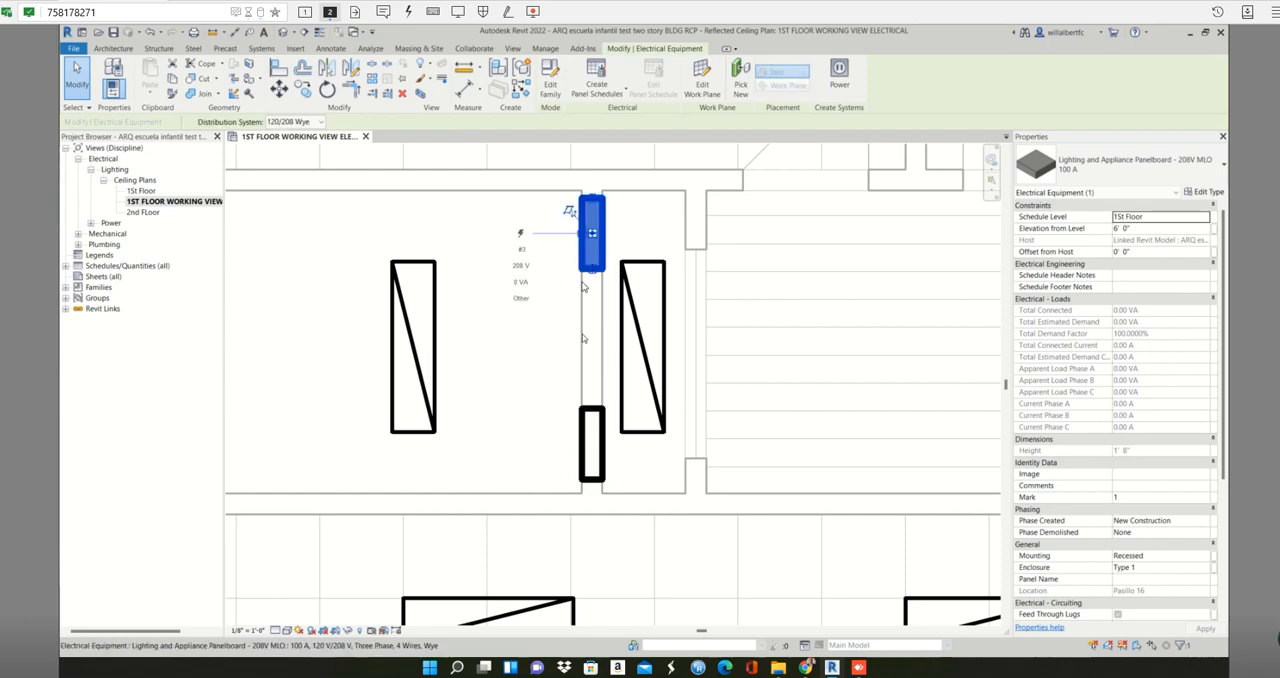
click(583, 279)
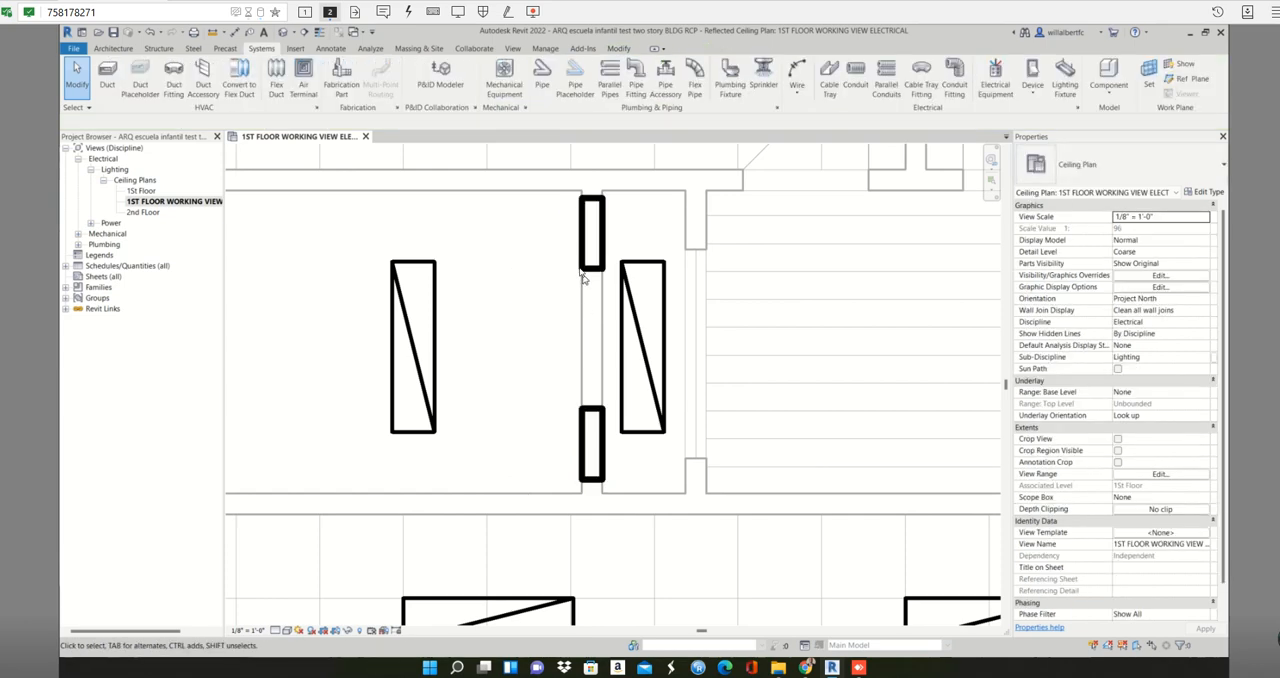
click(587, 434)
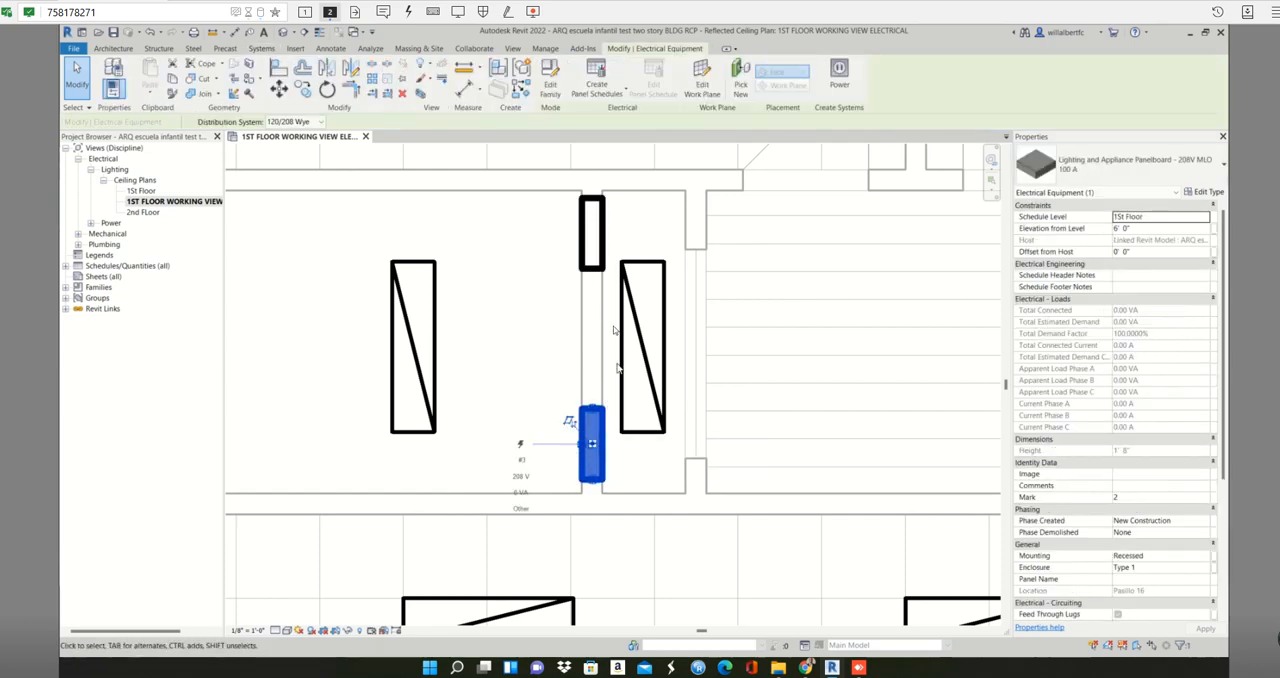
- Place tagged spaces in the two large classrooms along the building's upper edge, with upper limit 1St Floor and offset 8' 0"
scroll(616, 347, down, 5)
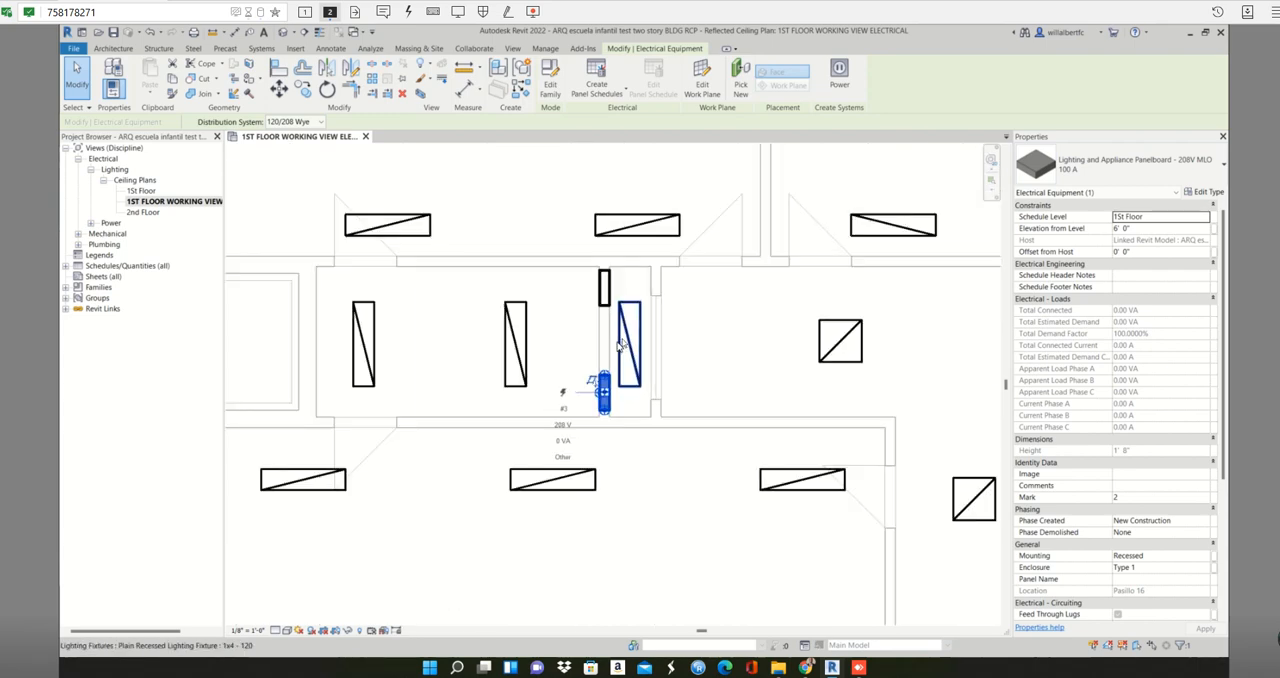
click(667, 480)
middle_drag(667, 480, 608, 590)
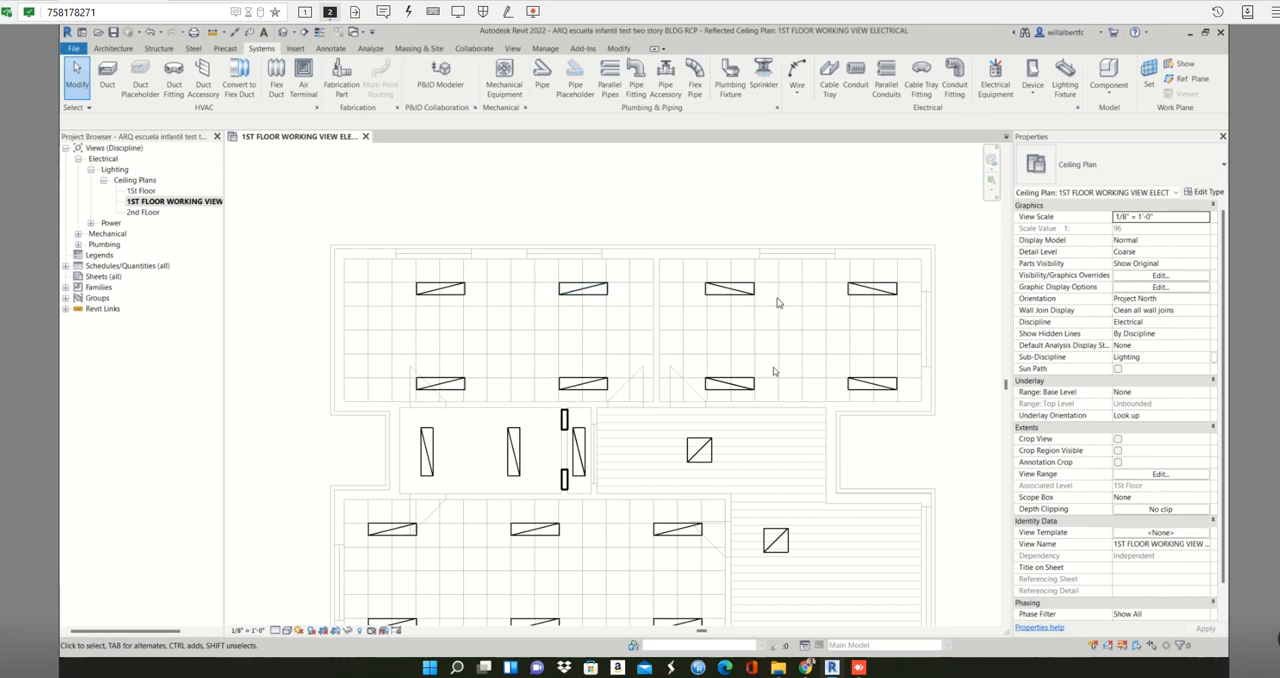
middle_drag(772, 436, 670, 309)
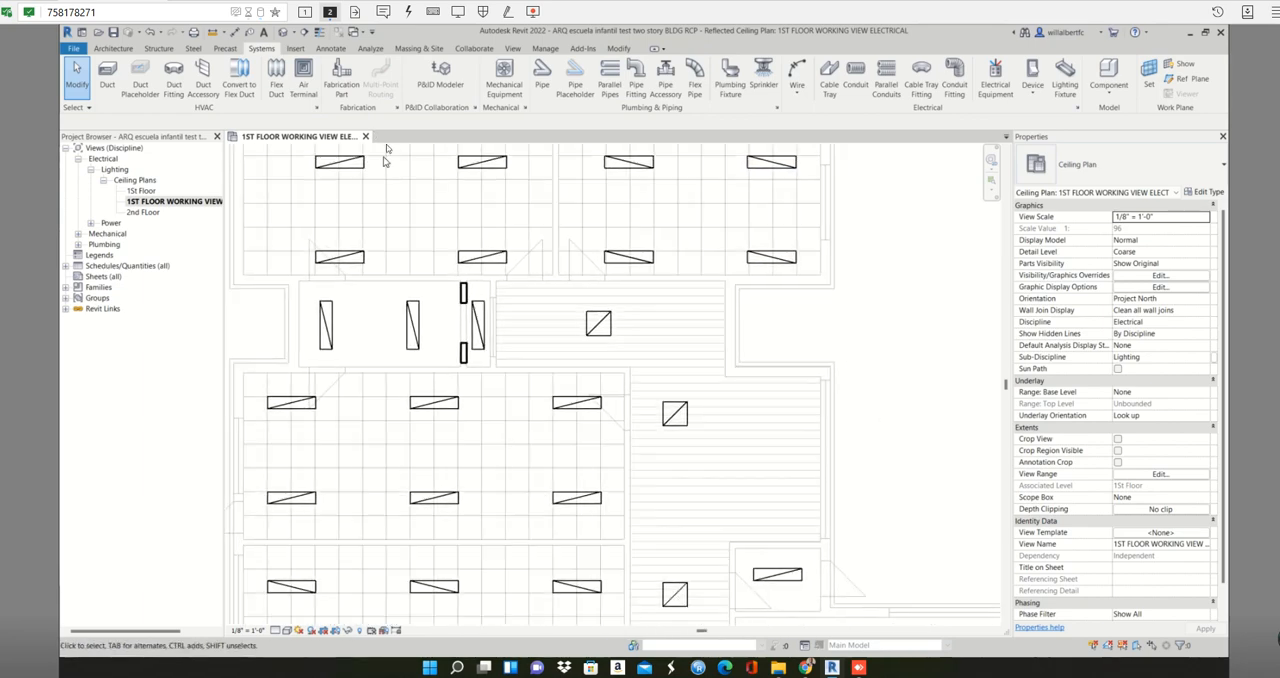
middle_drag(433, 213, 441, 253)
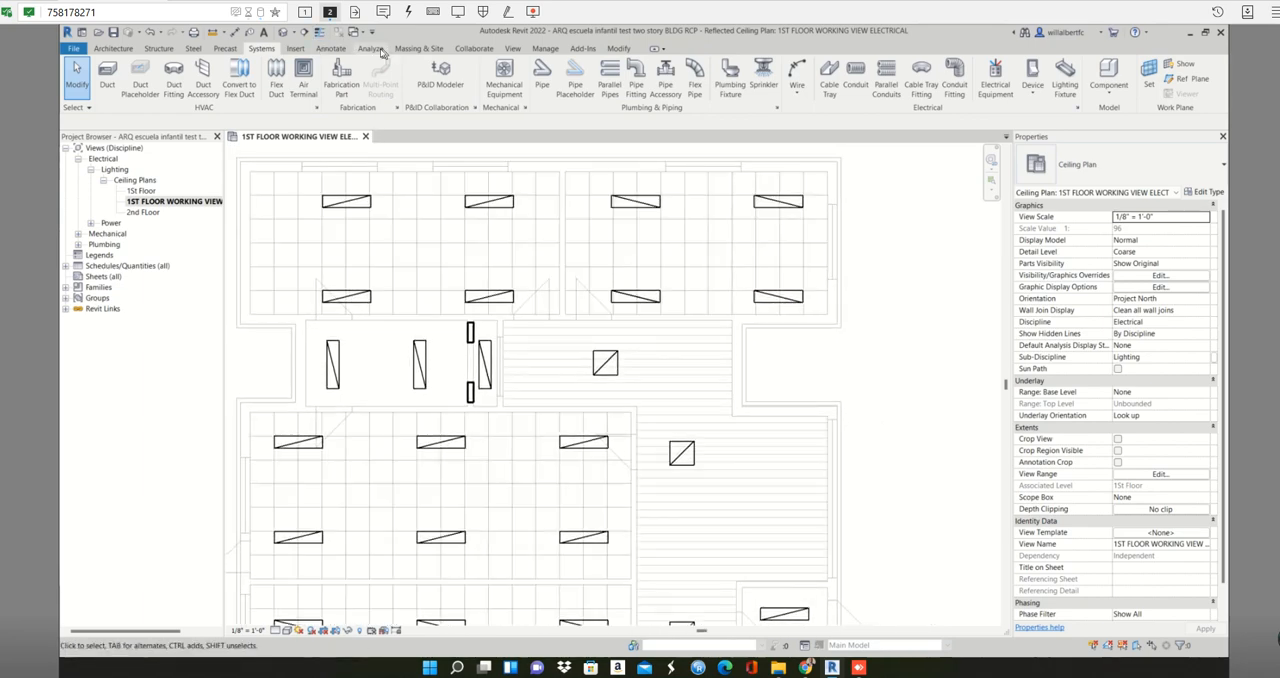
click(372, 48)
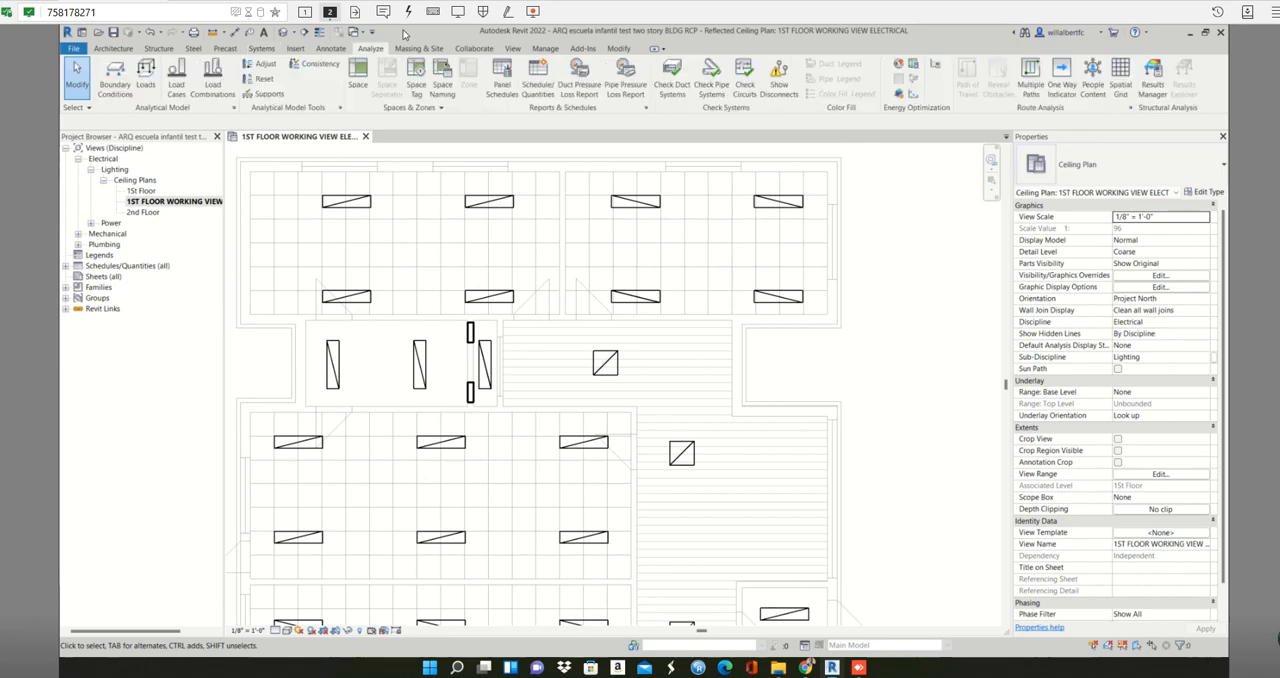
click(358, 74)
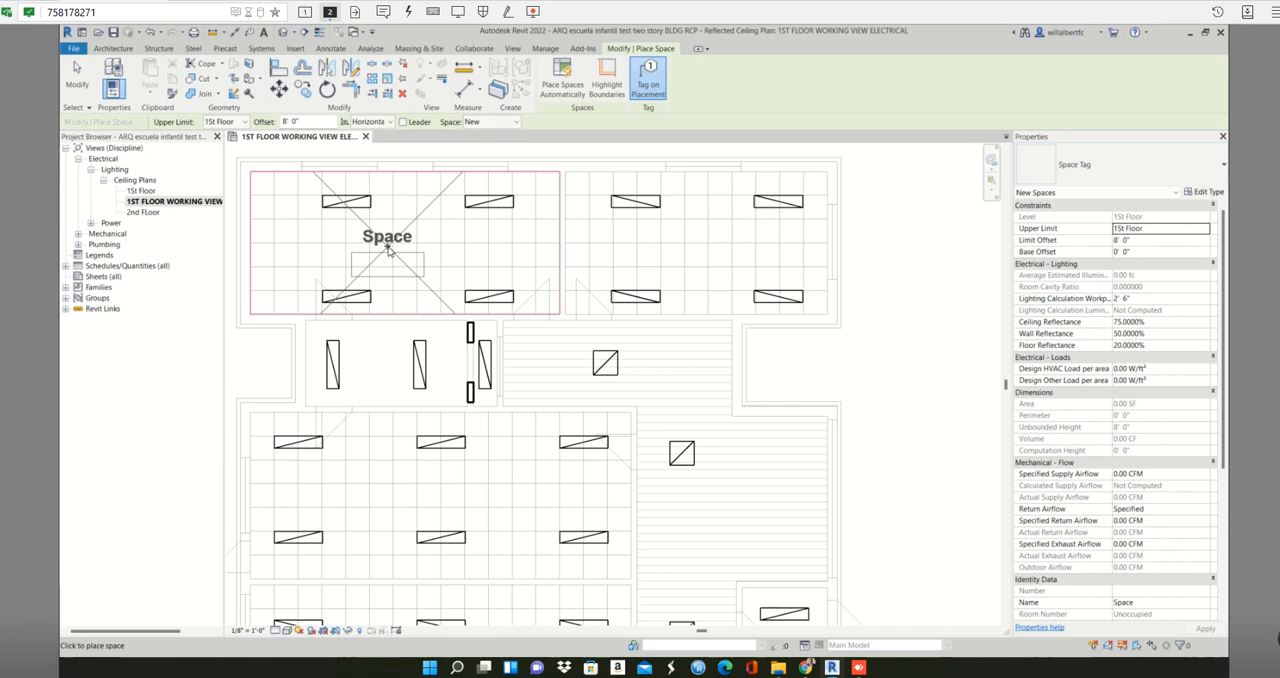
click(388, 250)
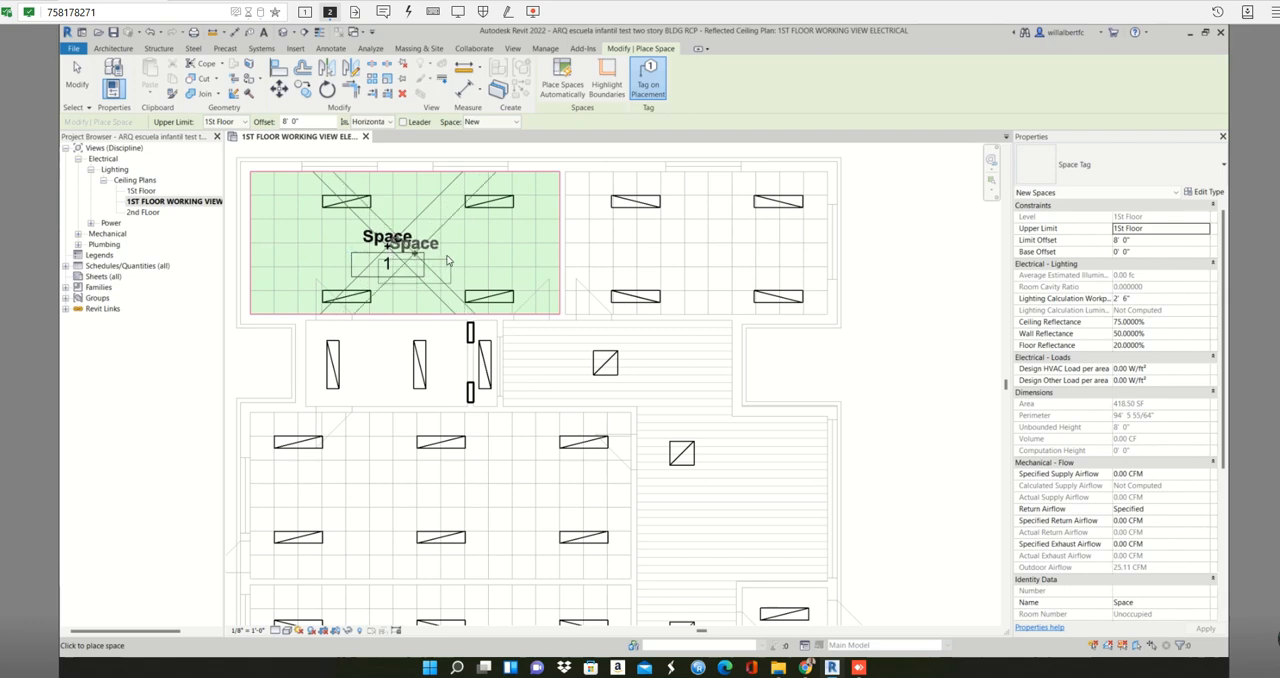
click(700, 252)
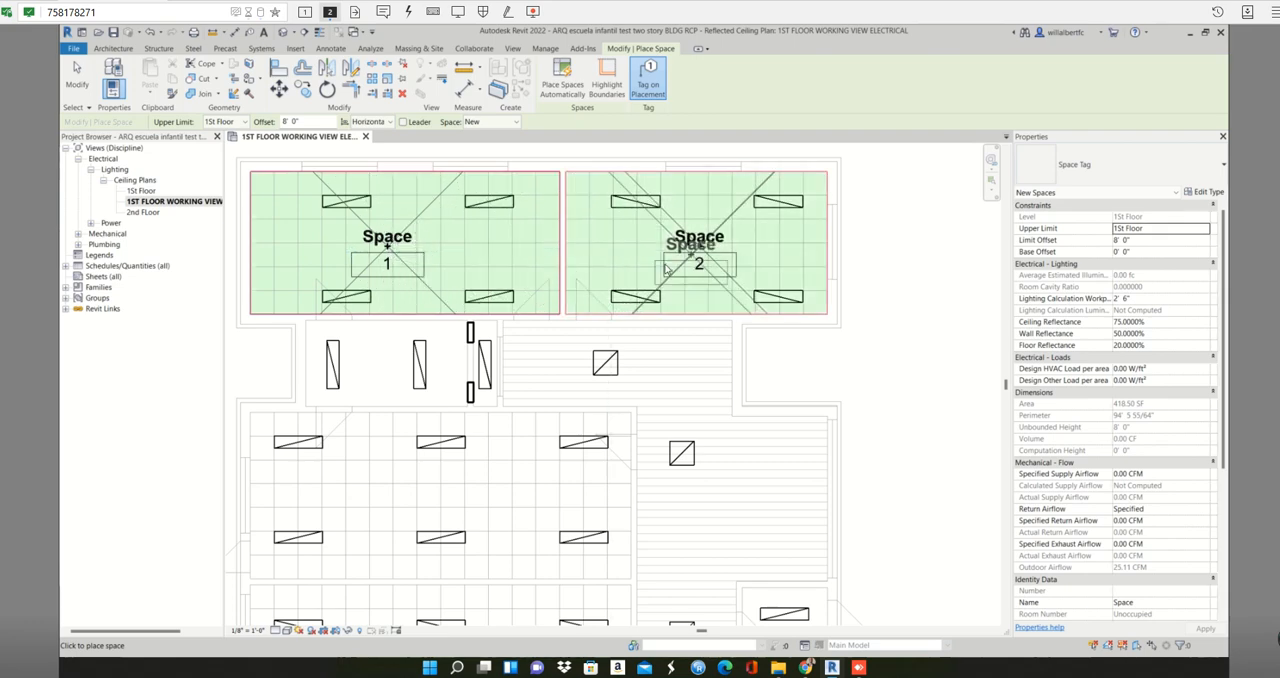
- Place tagged spaces in the small room beside the panelboard wall and in the long branching corridor
scroll(670, 274, down, 2)
middle_drag(668, 275, 708, 120)
scroll(590, 230, down, 2)
middle_drag(571, 247, 502, 332)
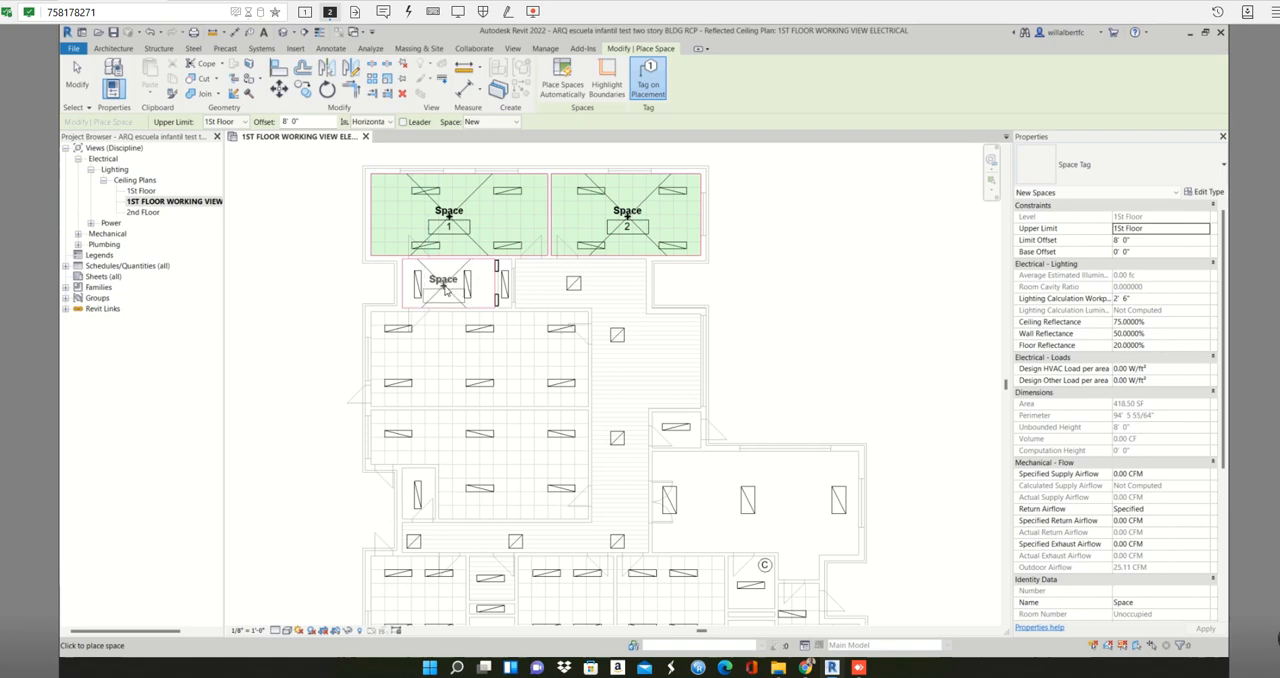
click(506, 301)
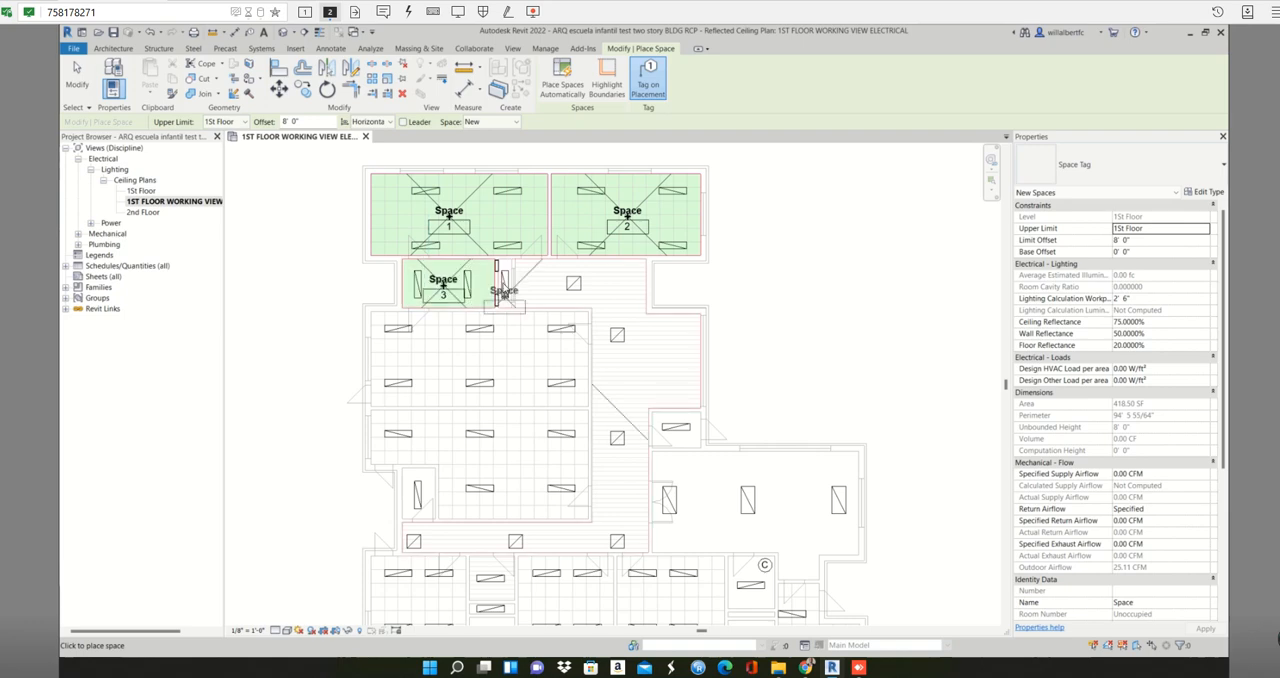
scroll(504, 288, up, 3)
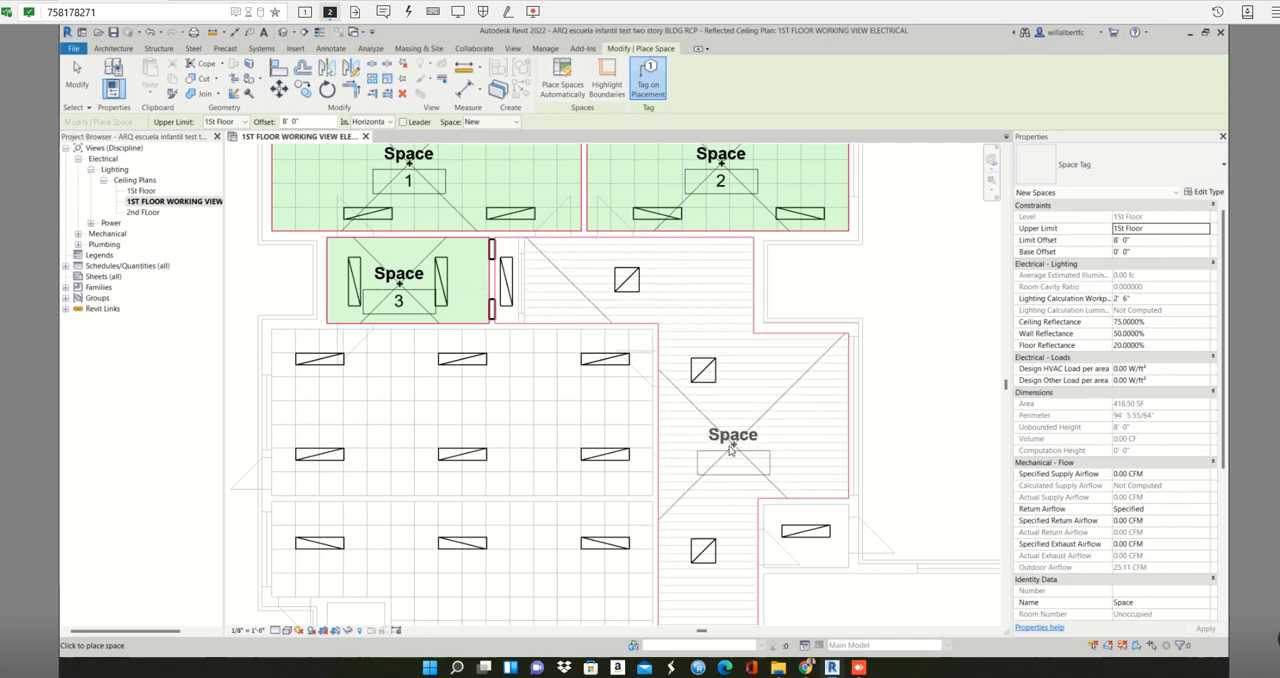
scroll(725, 445, down, 3)
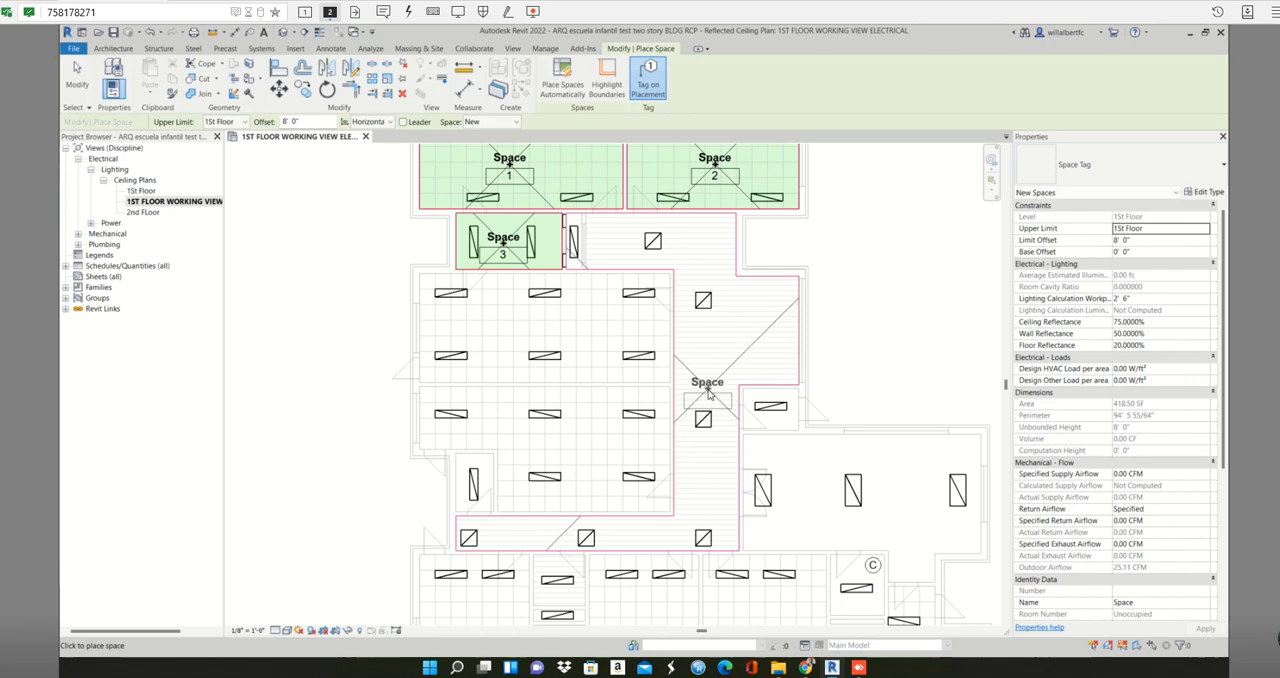
click(707, 393)
scroll(600, 292, down, 2)
middle_drag(631, 286, 612, 224)
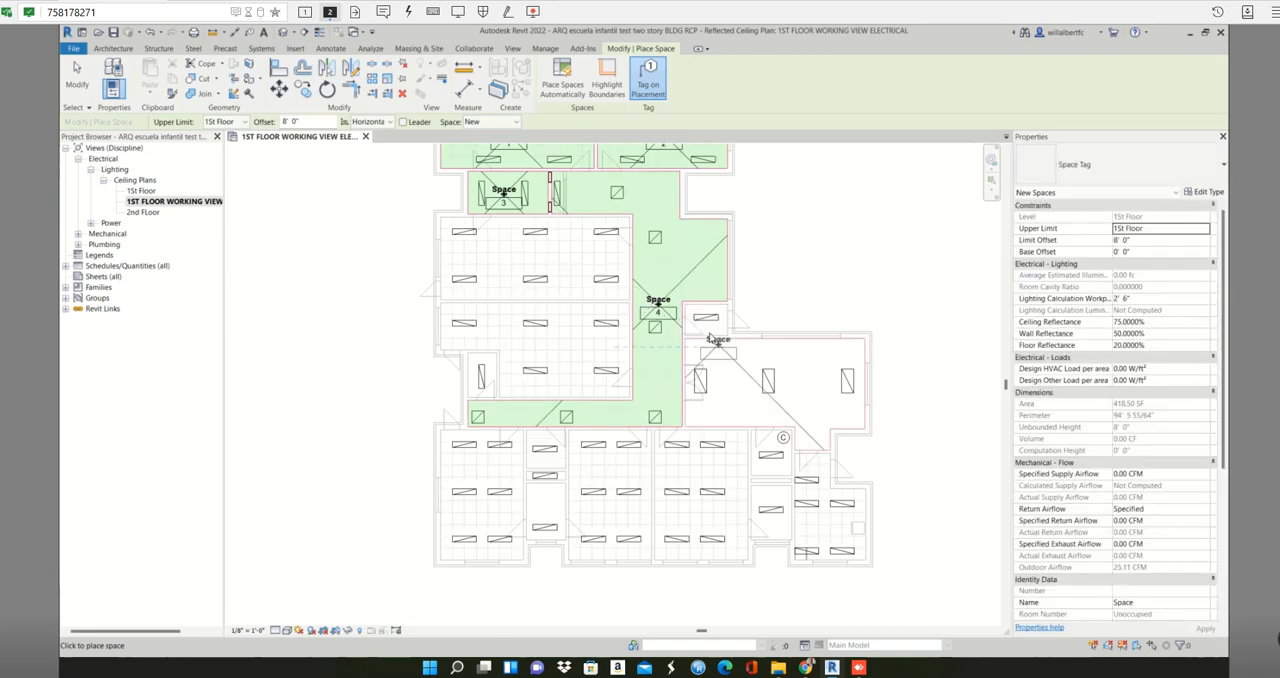
- Place tagged spaces in the small room east of the corridor and in the large room with three fixtures below it
scroll(706, 320, up, 3)
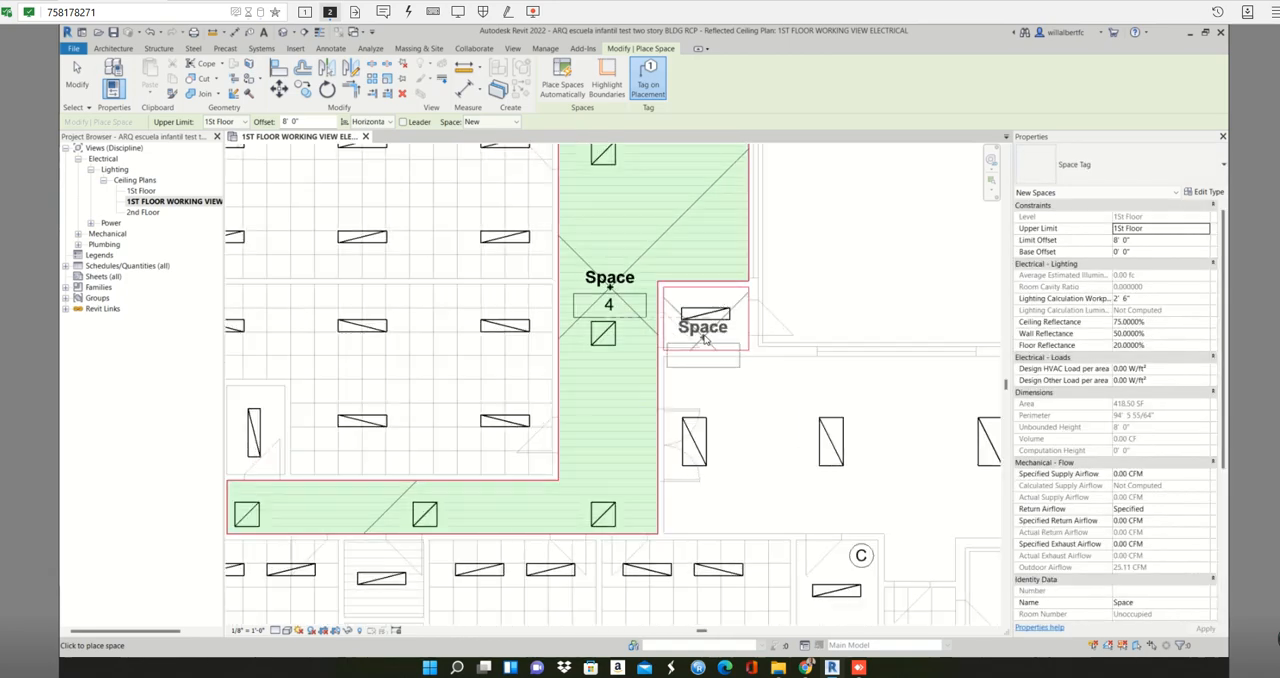
click(704, 340)
scroll(718, 342, down, 3)
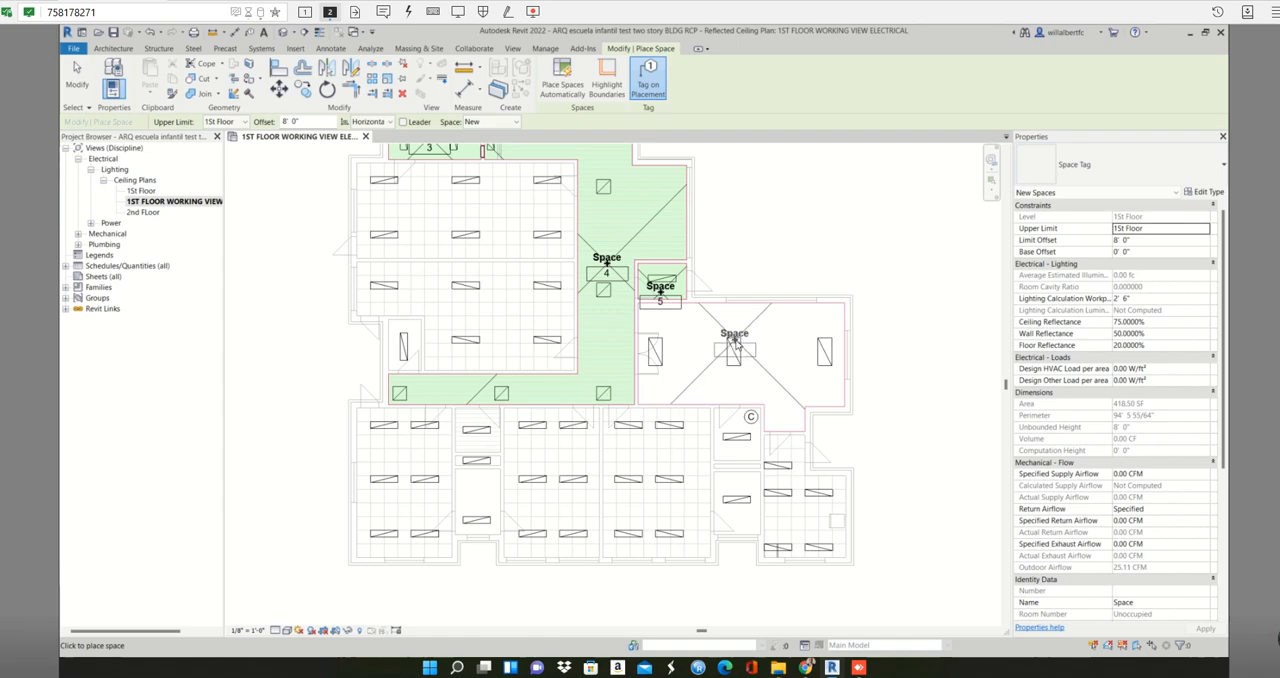
click(735, 342)
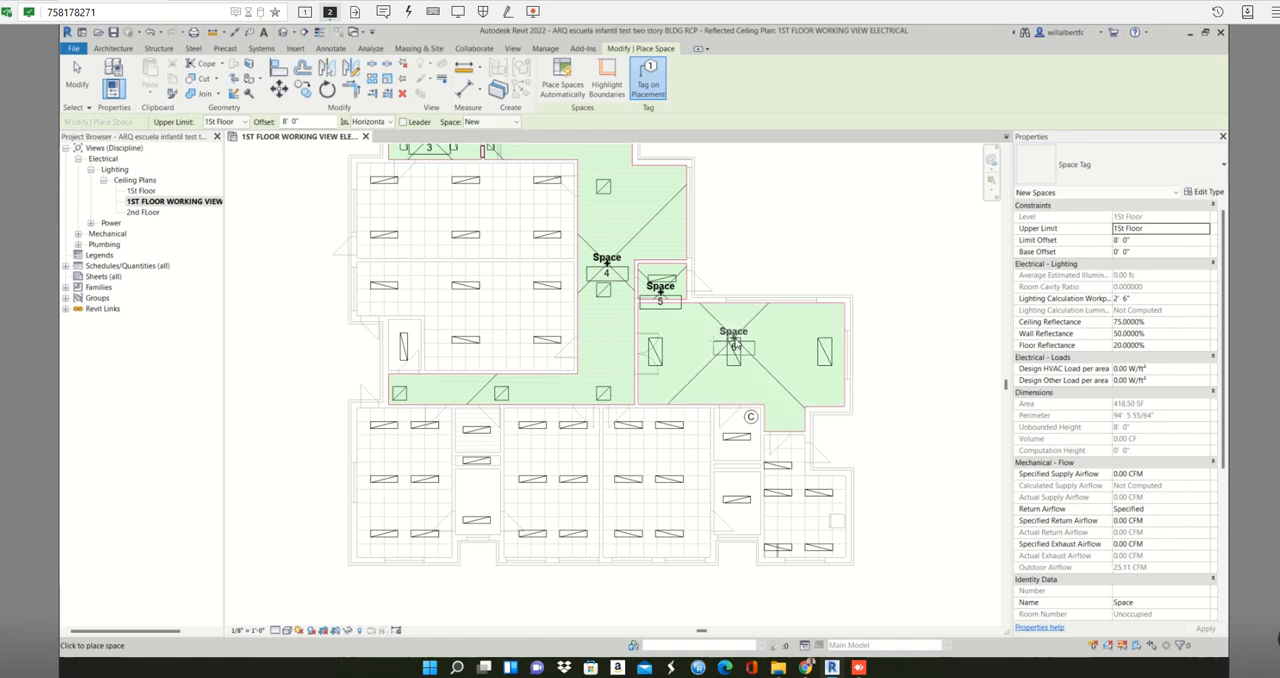
- Place tagged spaces in the lower-left classroom and in the upper and lower small rooms beside it
click(405, 478)
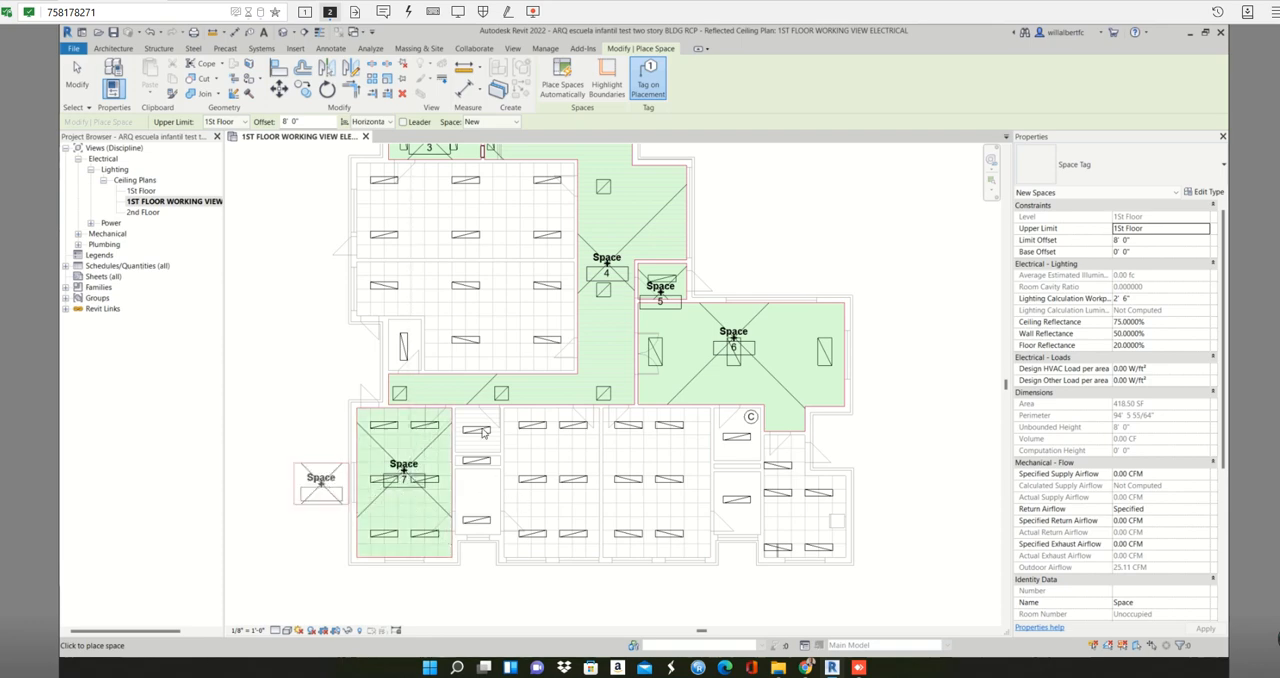
scroll(480, 450, up, 4)
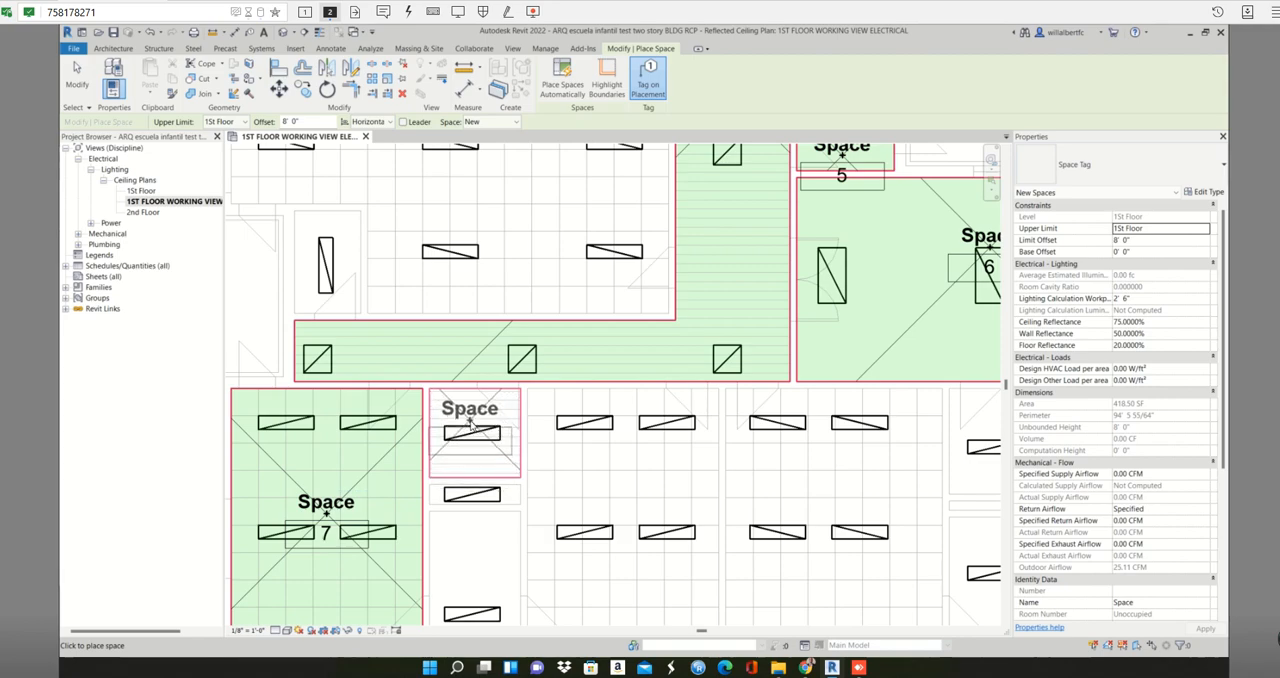
click(480, 452)
scroll(480, 455, down, 4)
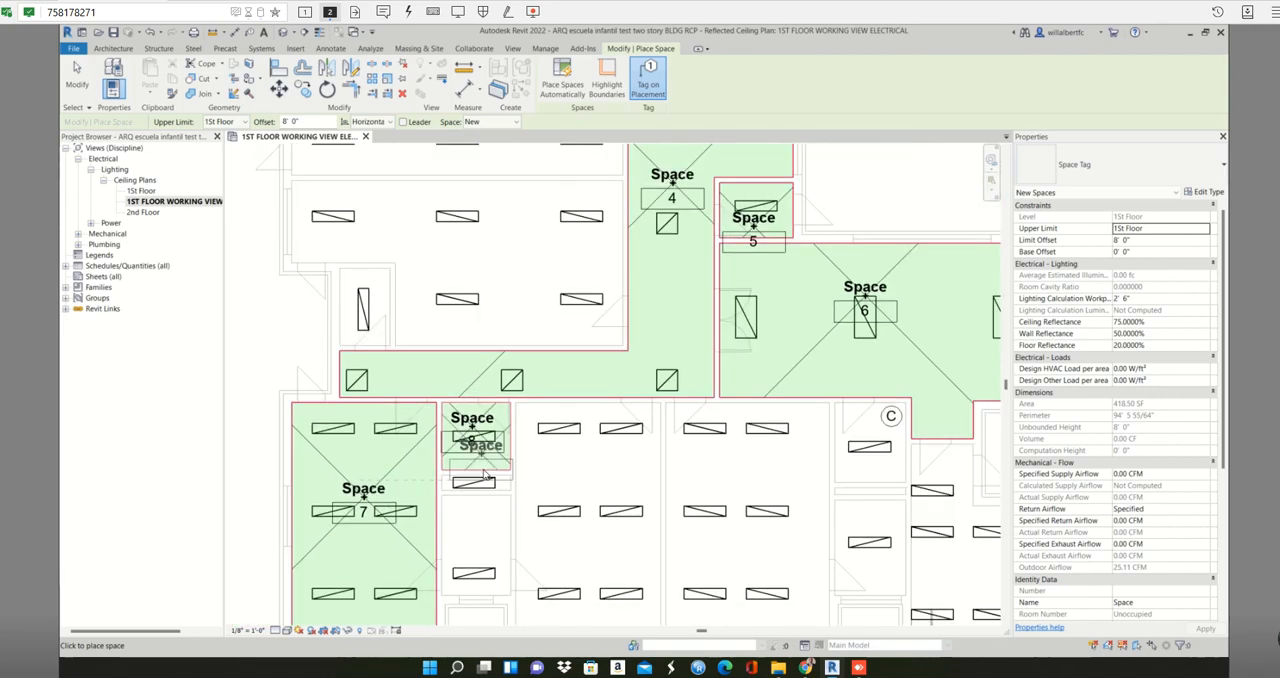
scroll(483, 468, up, 3)
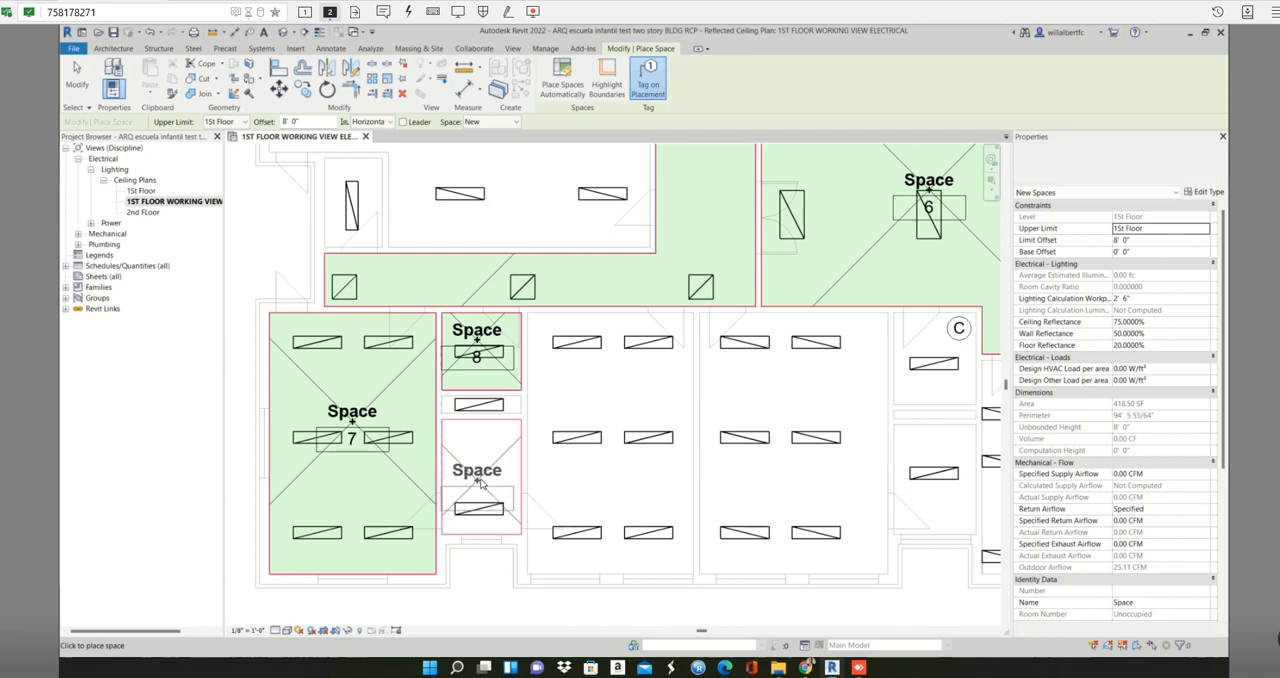
click(481, 481)
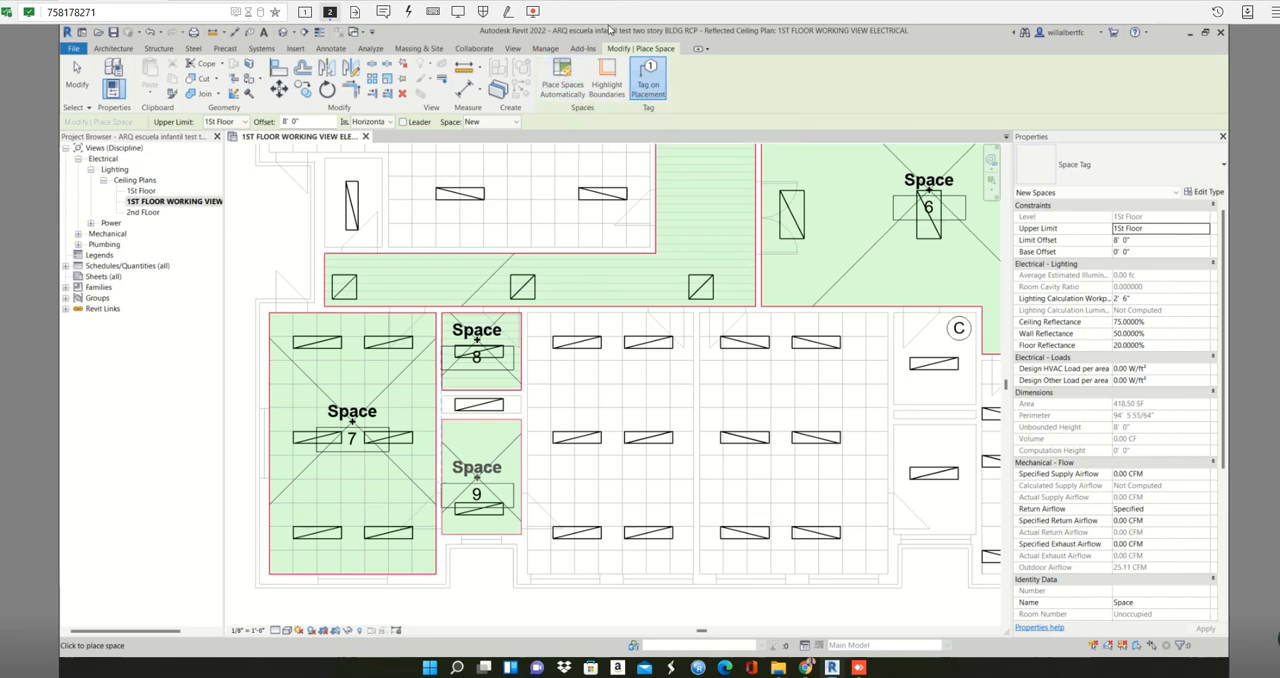
- Place spaces automatically in all remaining enclosed areas of the first floor and end the Space command
scroll(660, 356, down, 2)
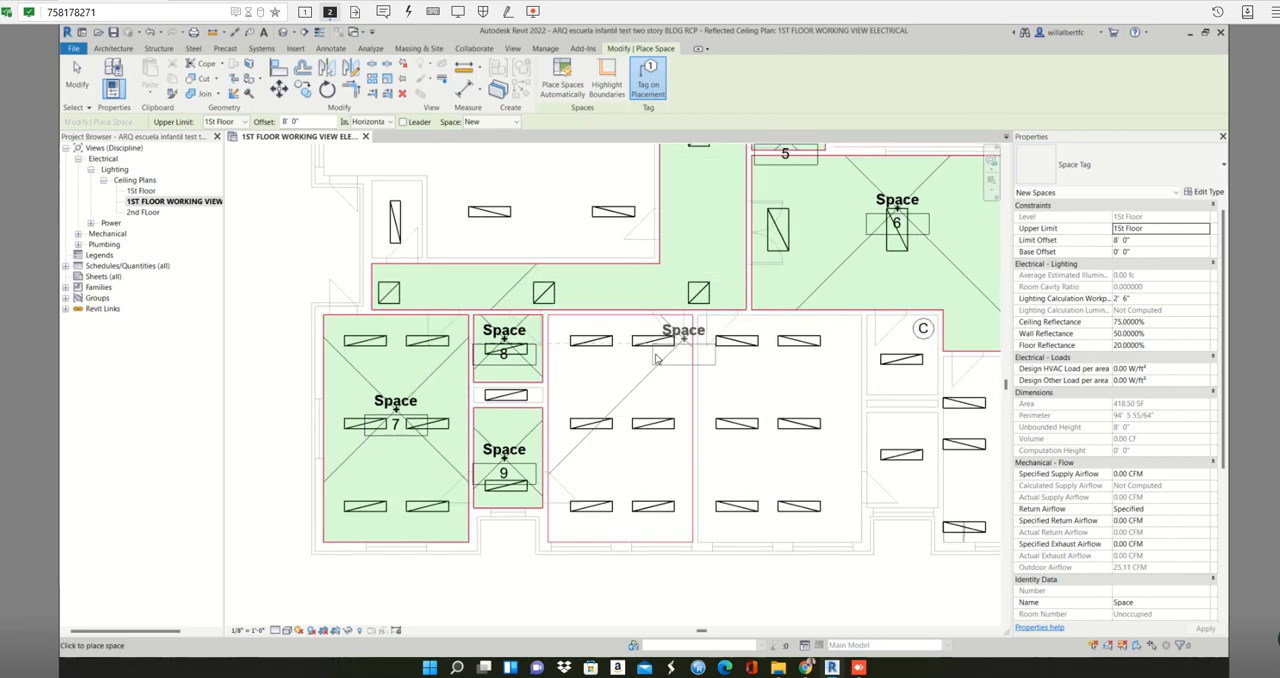
scroll(656, 358, down, 3)
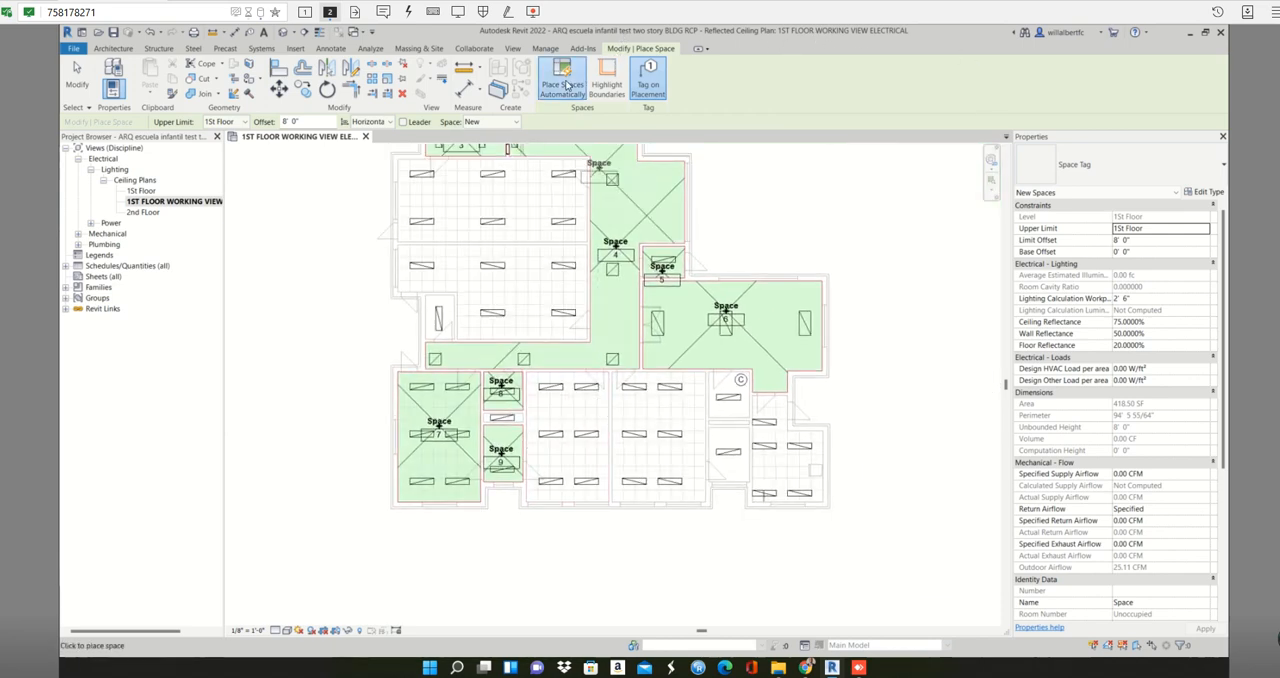
click(565, 85)
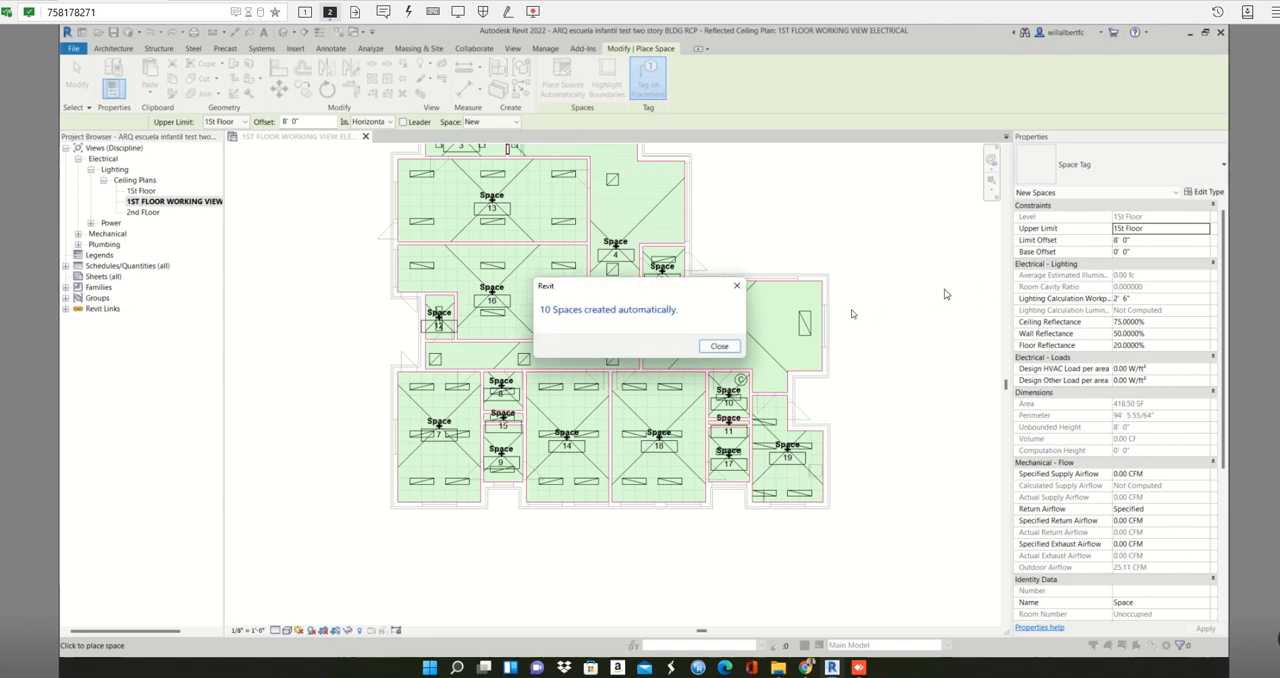
click(737, 286)
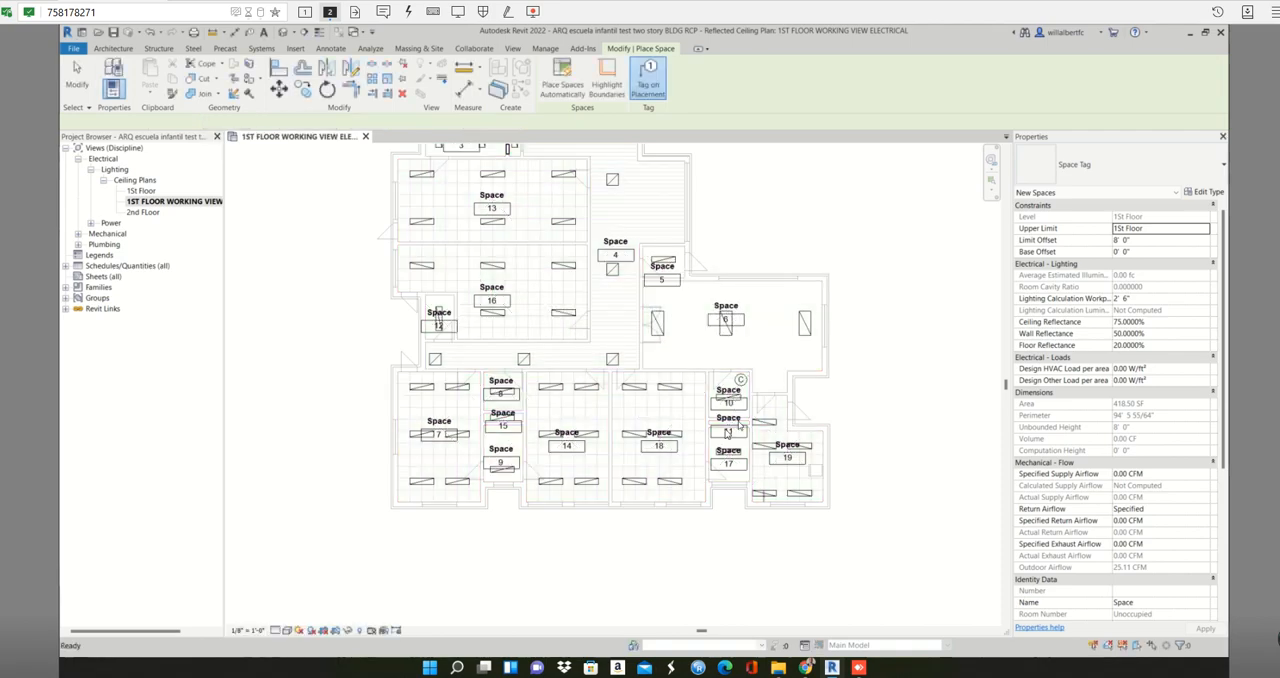
key(Escape)
- Delete the tag of space 11 and the space itself from the narrow gap between spaces 10 and 17
scroll(737, 425, up, 10)
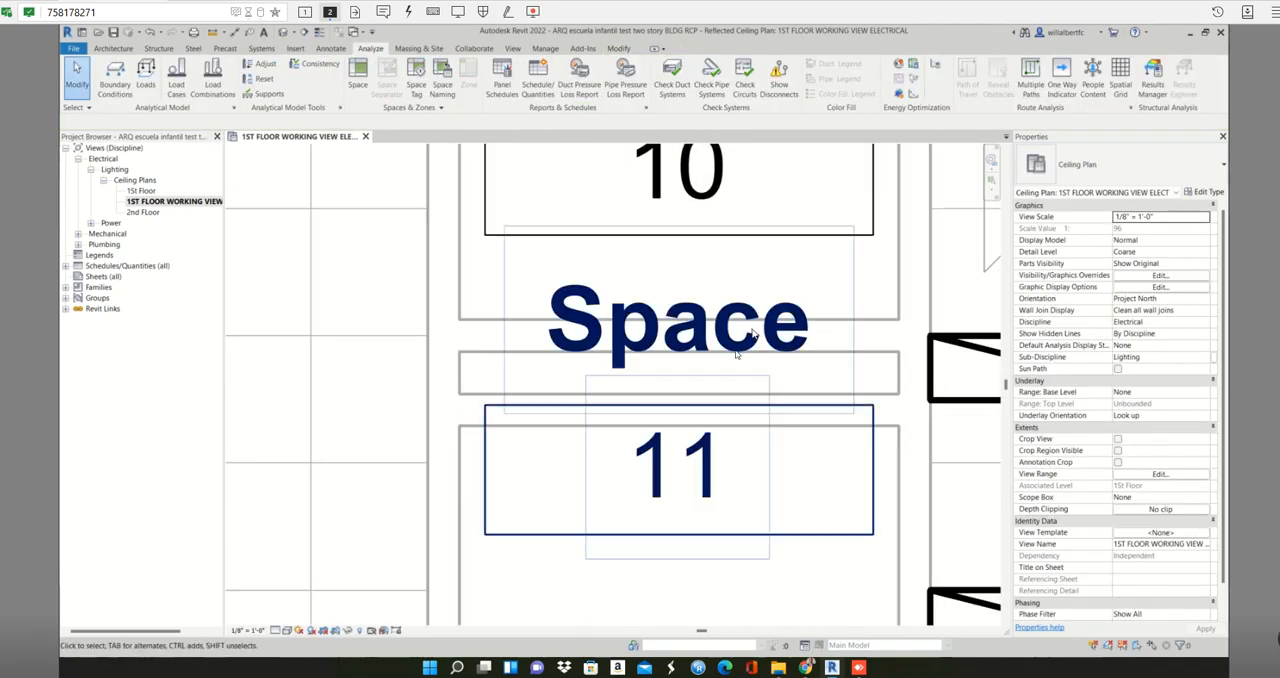
click(718, 367)
scroll(720, 369, down, 3)
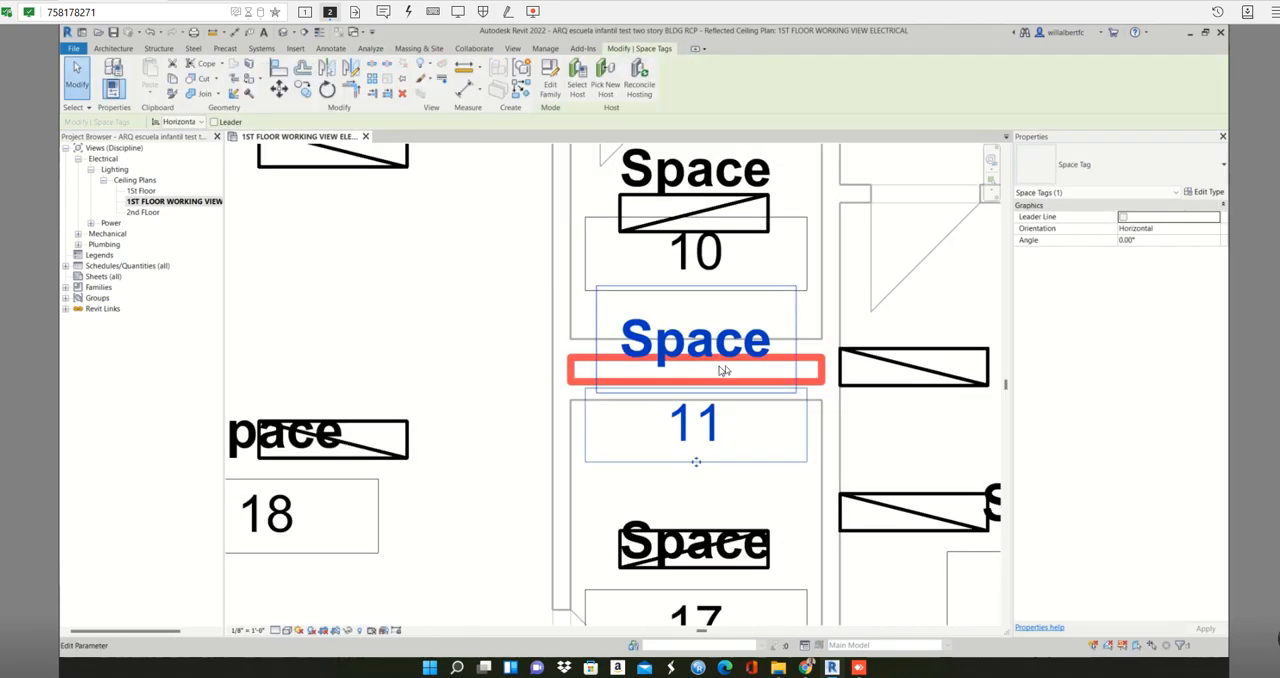
scroll(723, 371, down, 2)
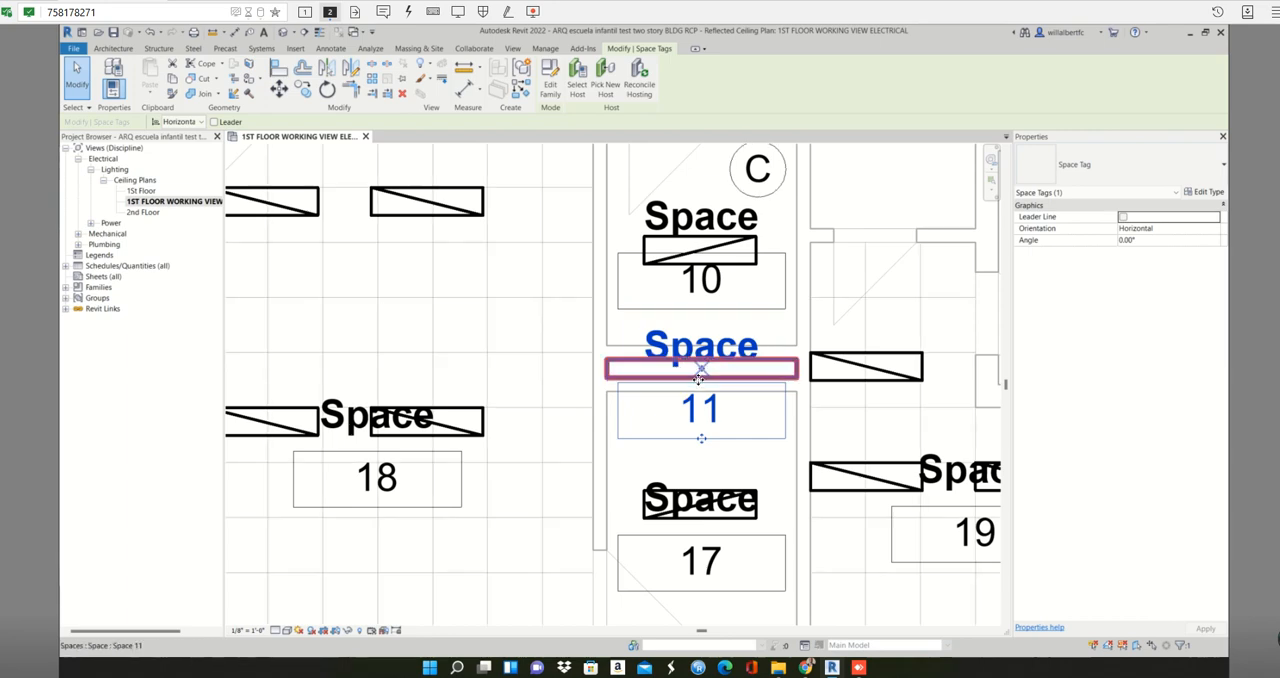
key(Delete)
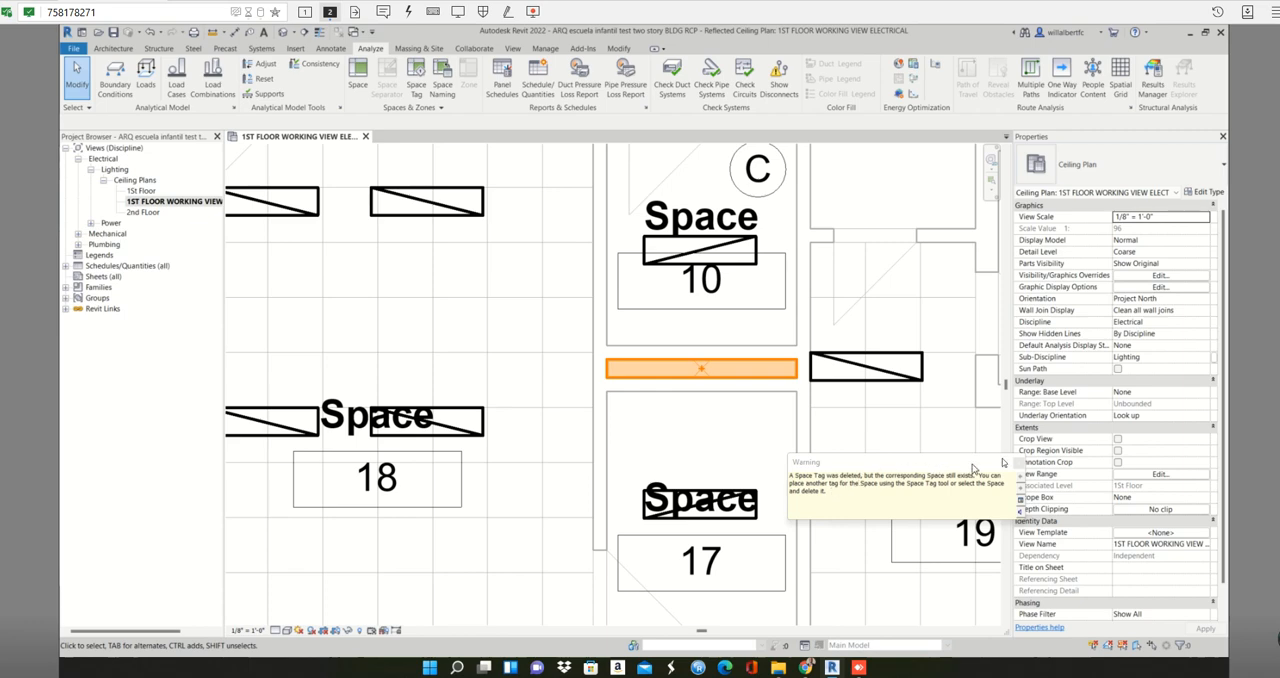
click(698, 372)
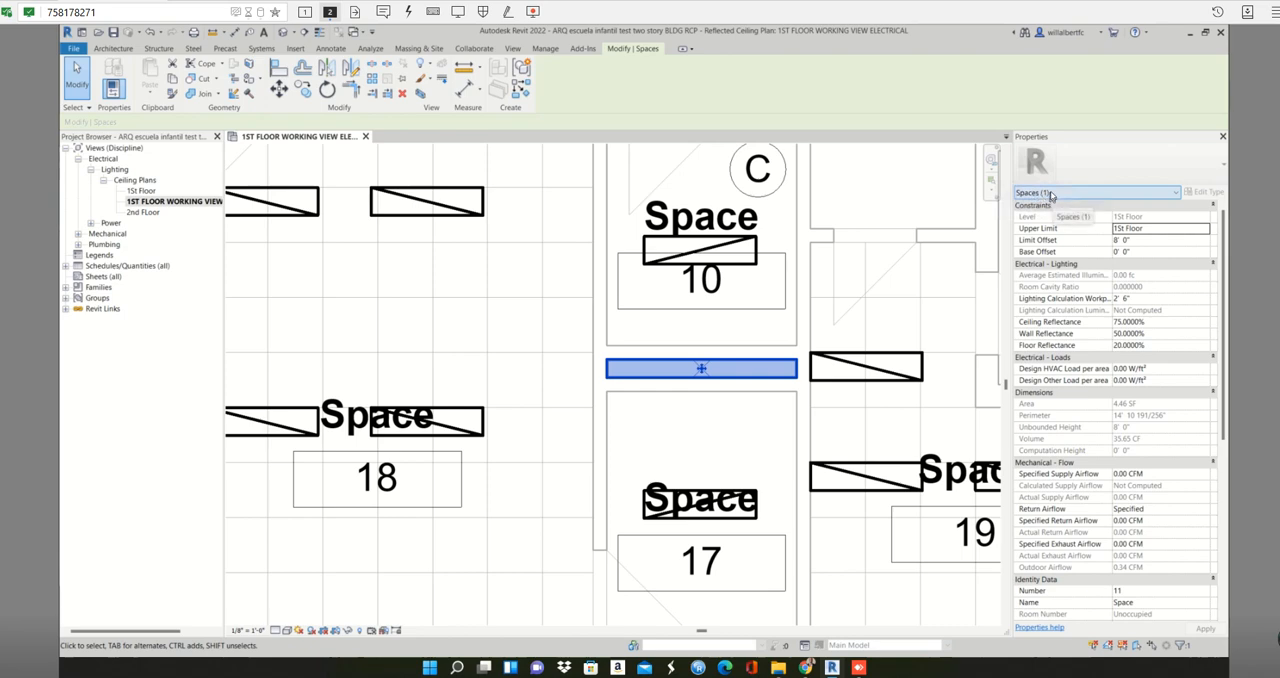
key(Escape)
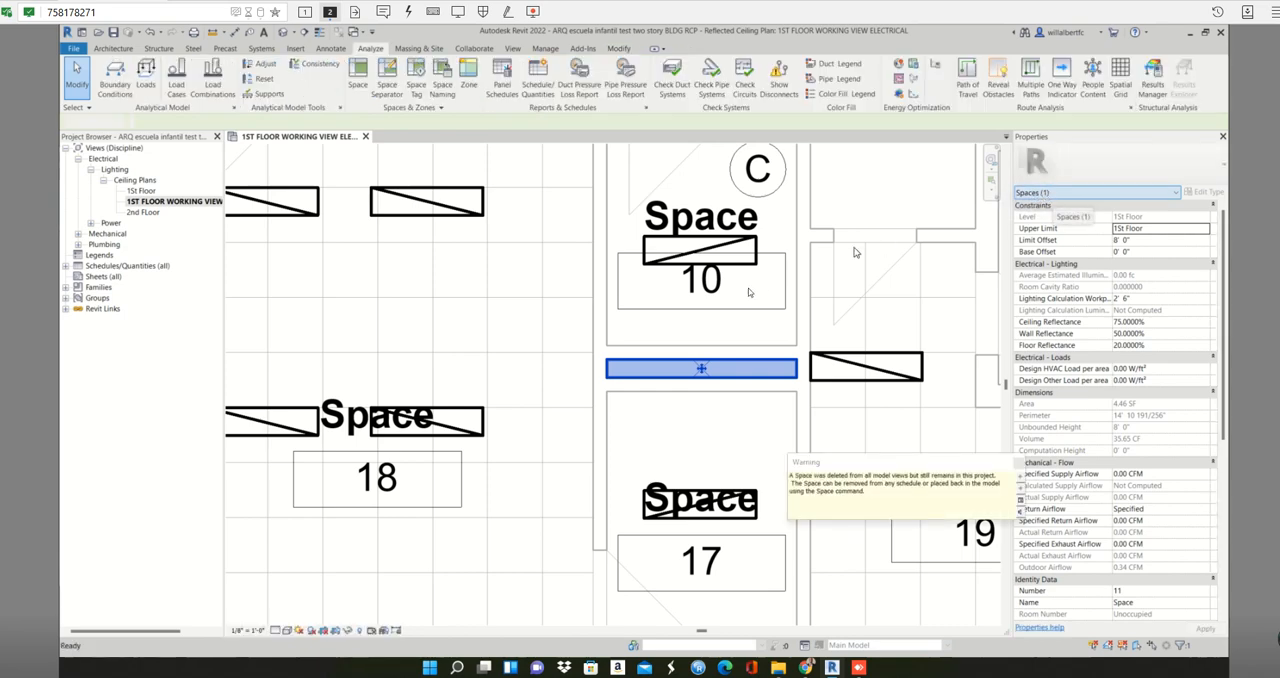
- Delete the tag of space 10 and the space itself from the small room above space 17, keeping its lighting fixture
click(754, 266)
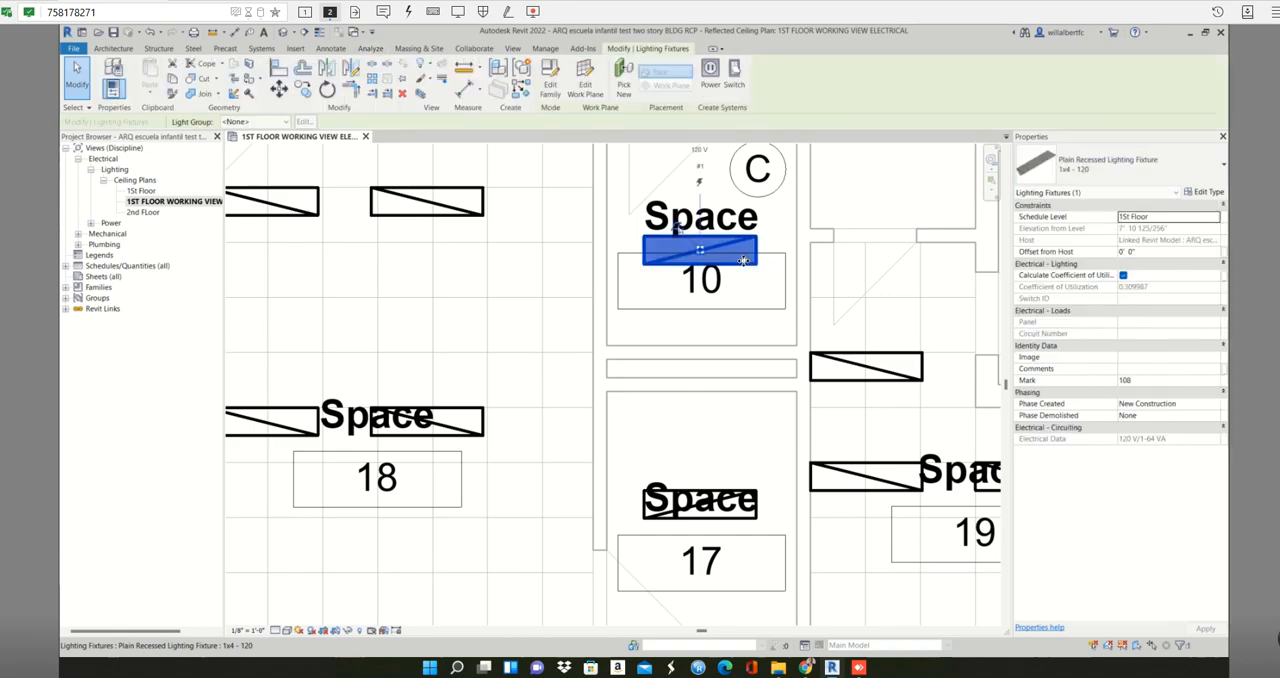
scroll(745, 265, down, 3)
middle_drag(745, 265, 754, 371)
scroll(748, 370, up, 1)
scroll(742, 367, up, 1)
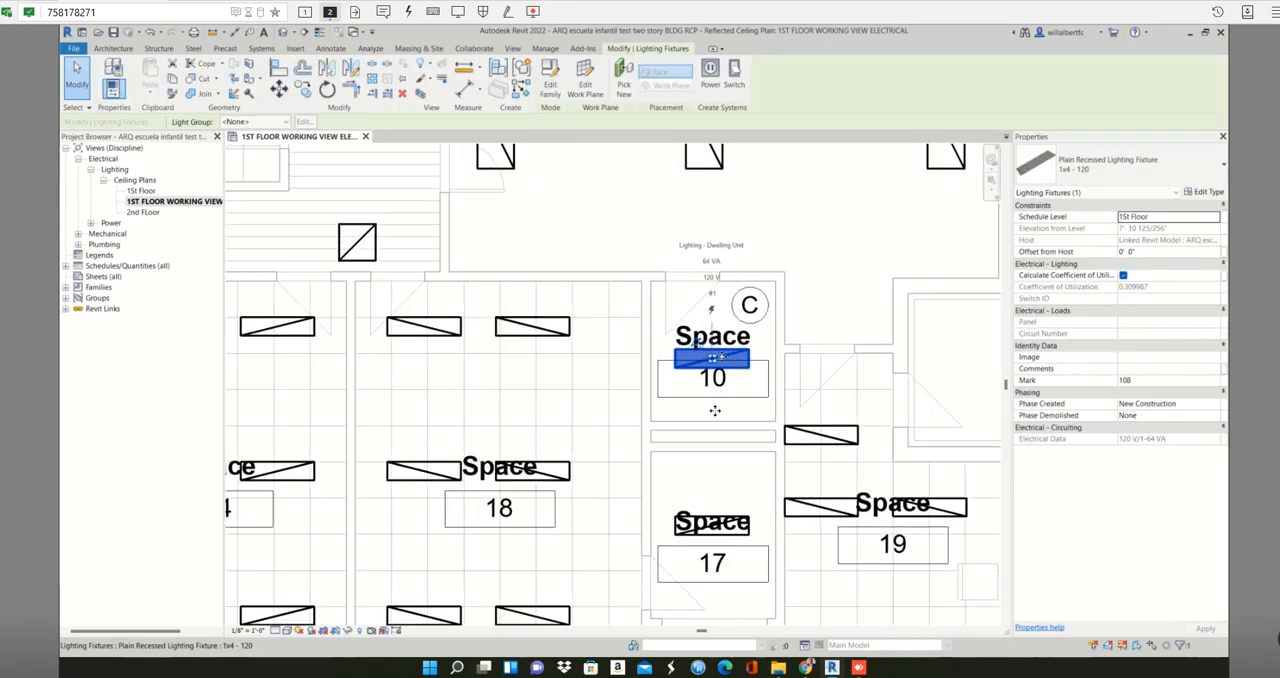
click(714, 385)
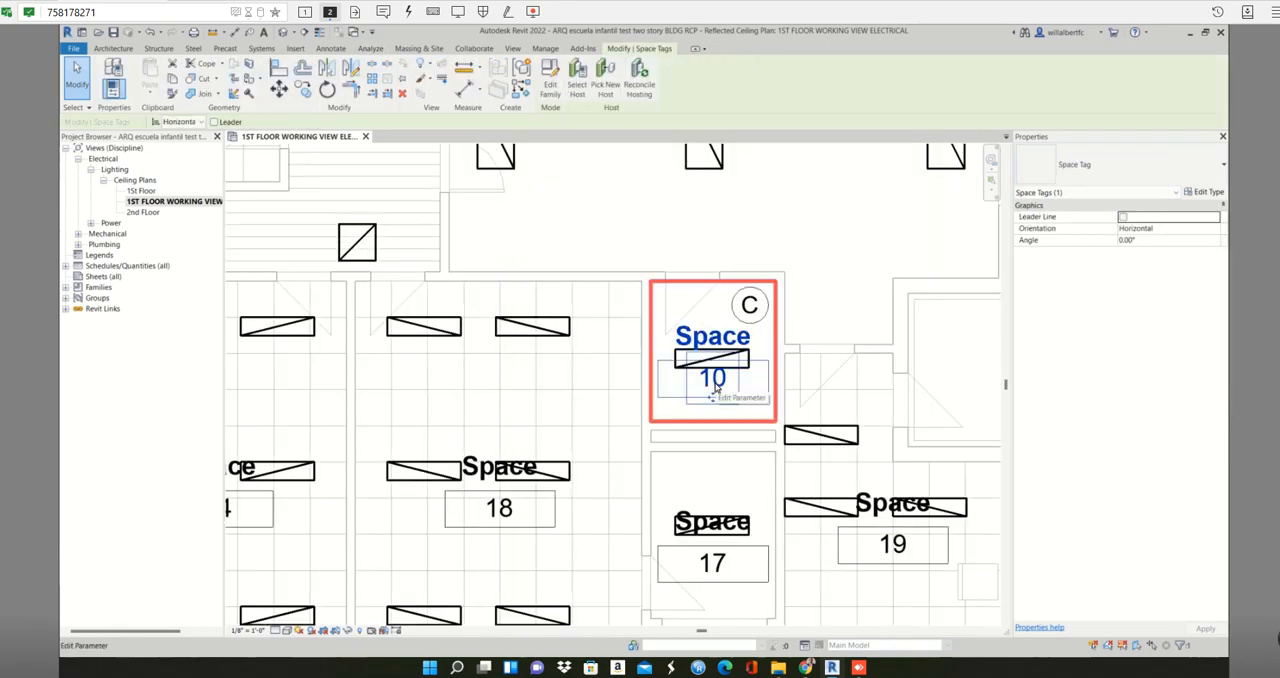
click(715, 385)
click(741, 389)
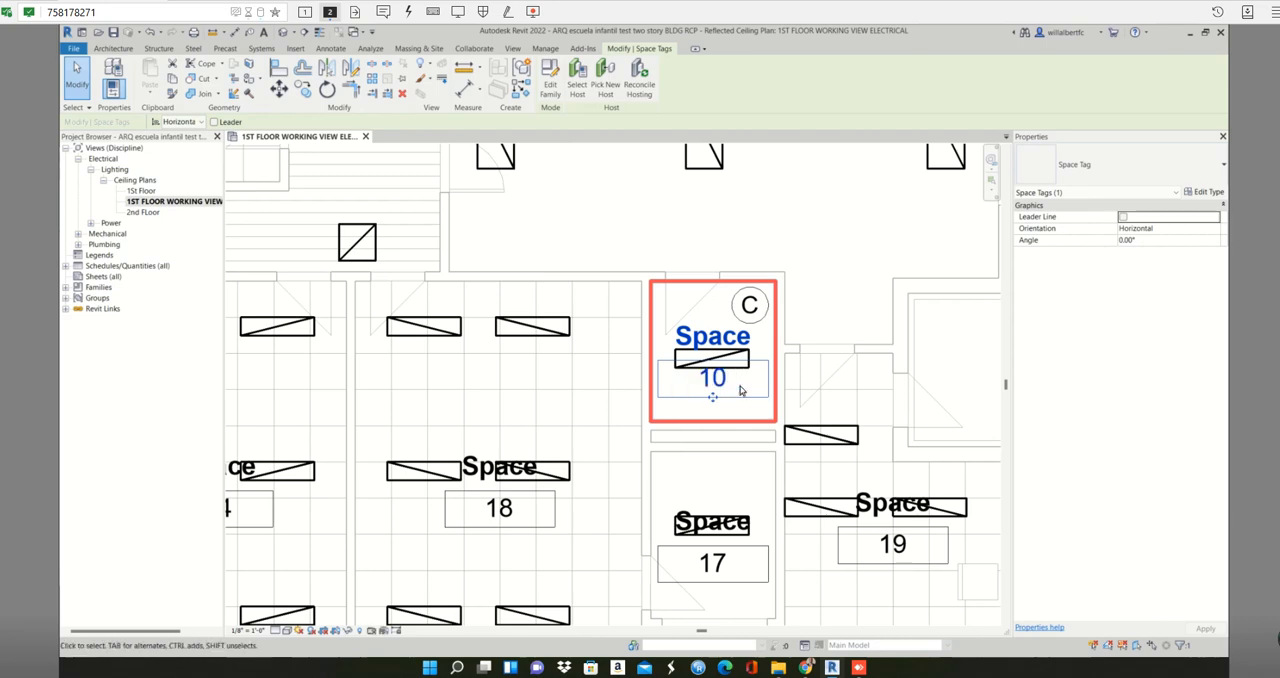
click(747, 384)
click(747, 387)
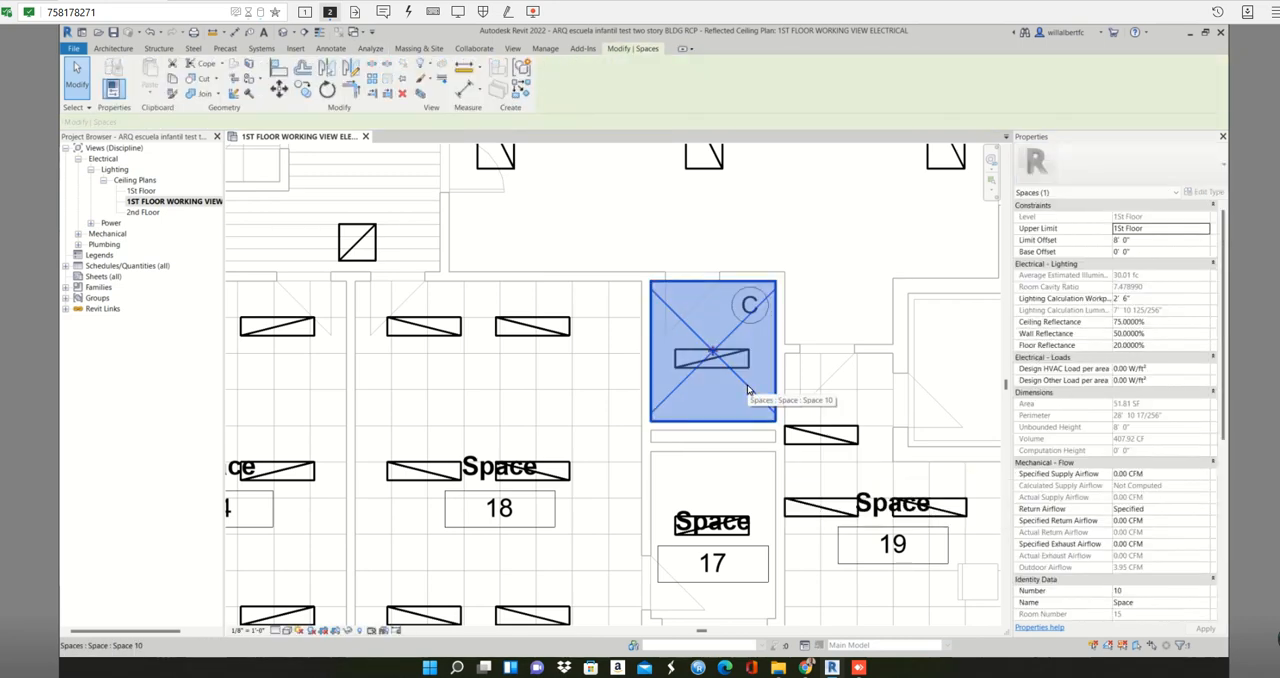
key(Delete)
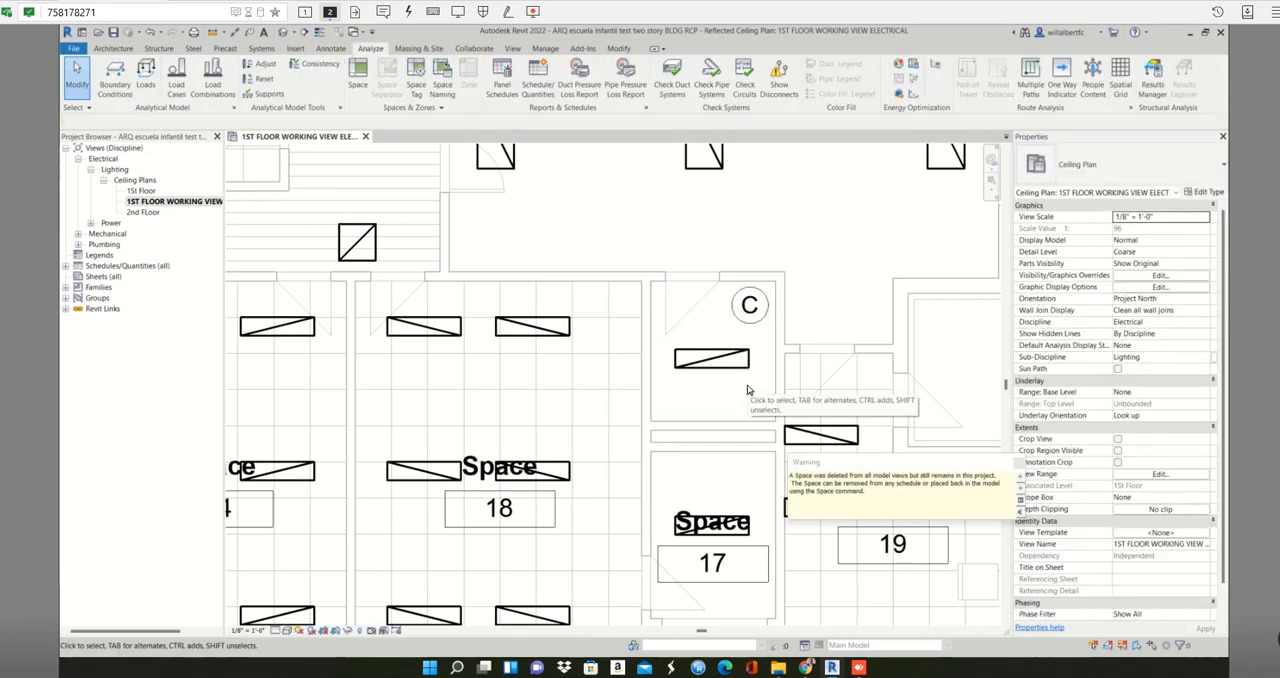
- Delete space 8 from the small room between spaces 7 and 14, and undo the deletion
scroll(747, 390, down, 3)
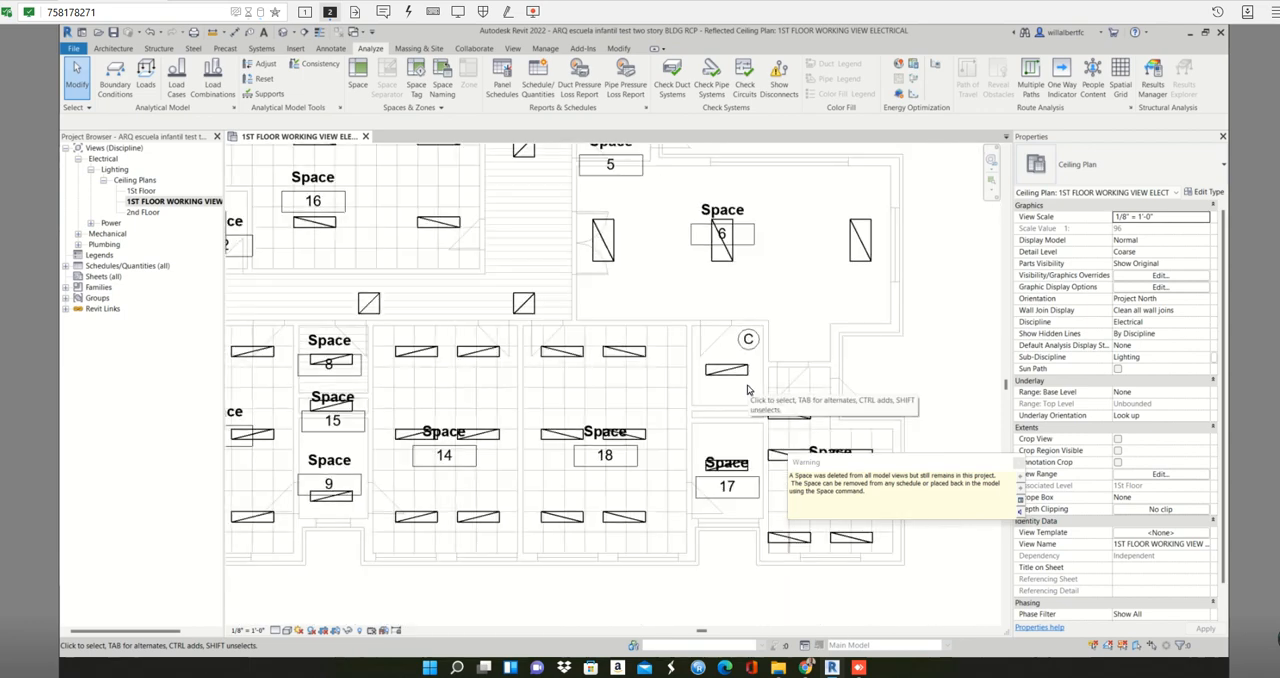
middle_drag(599, 418, 700, 371)
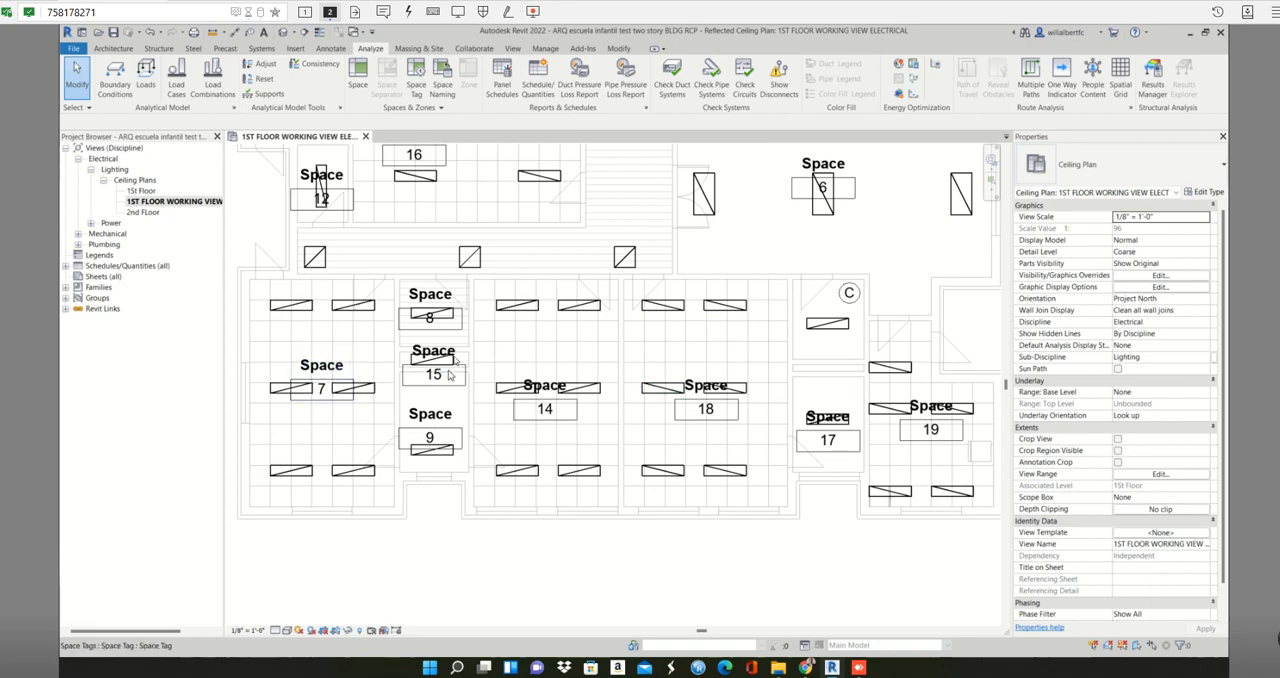
scroll(432, 368, up, 3)
scroll(452, 364, up, 3)
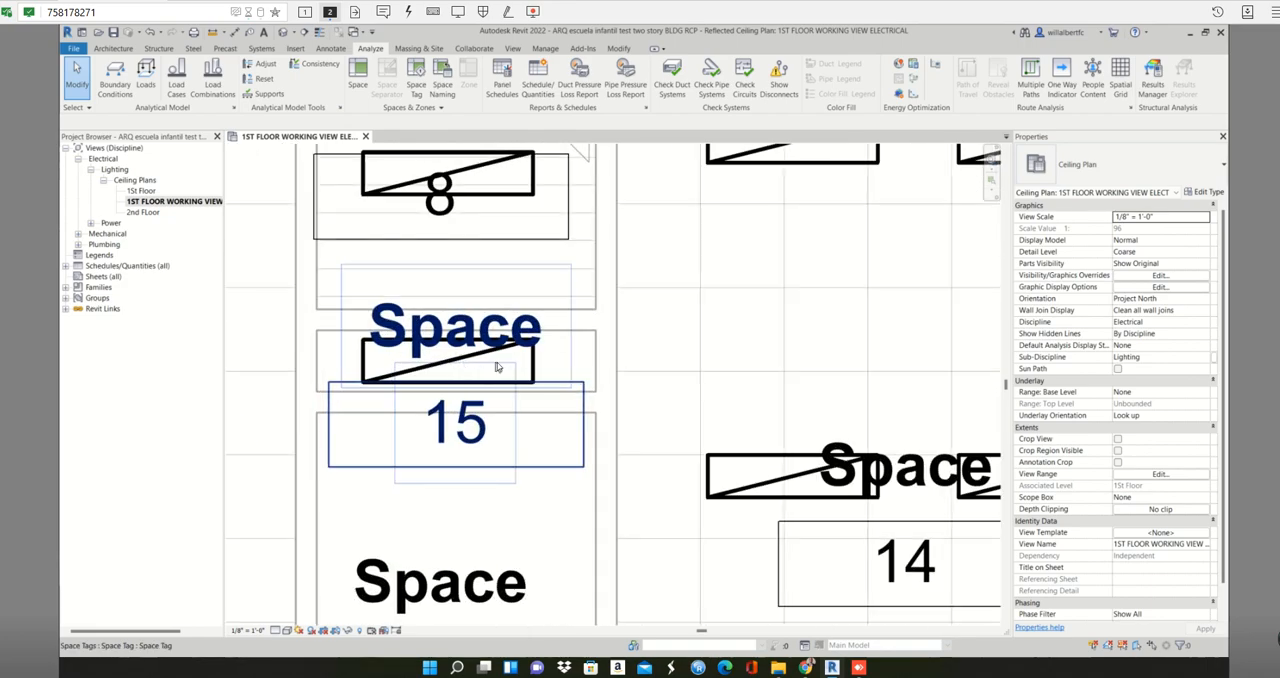
scroll(552, 386, down, 5)
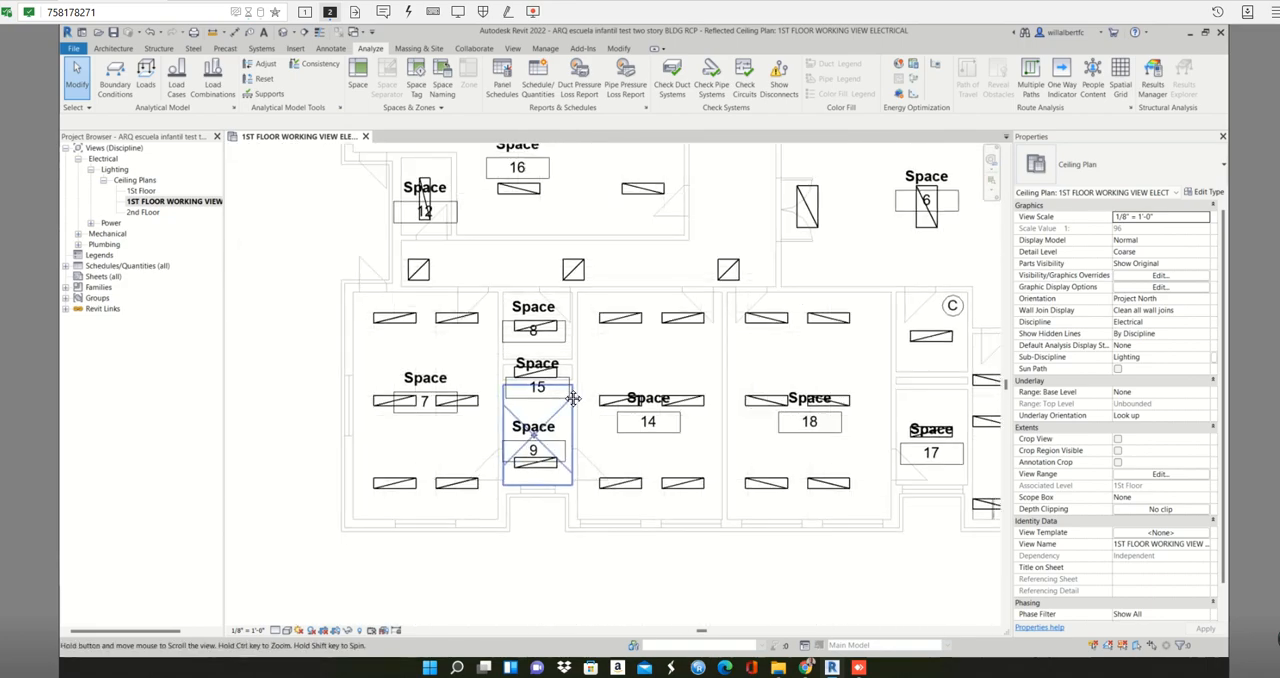
click(507, 310)
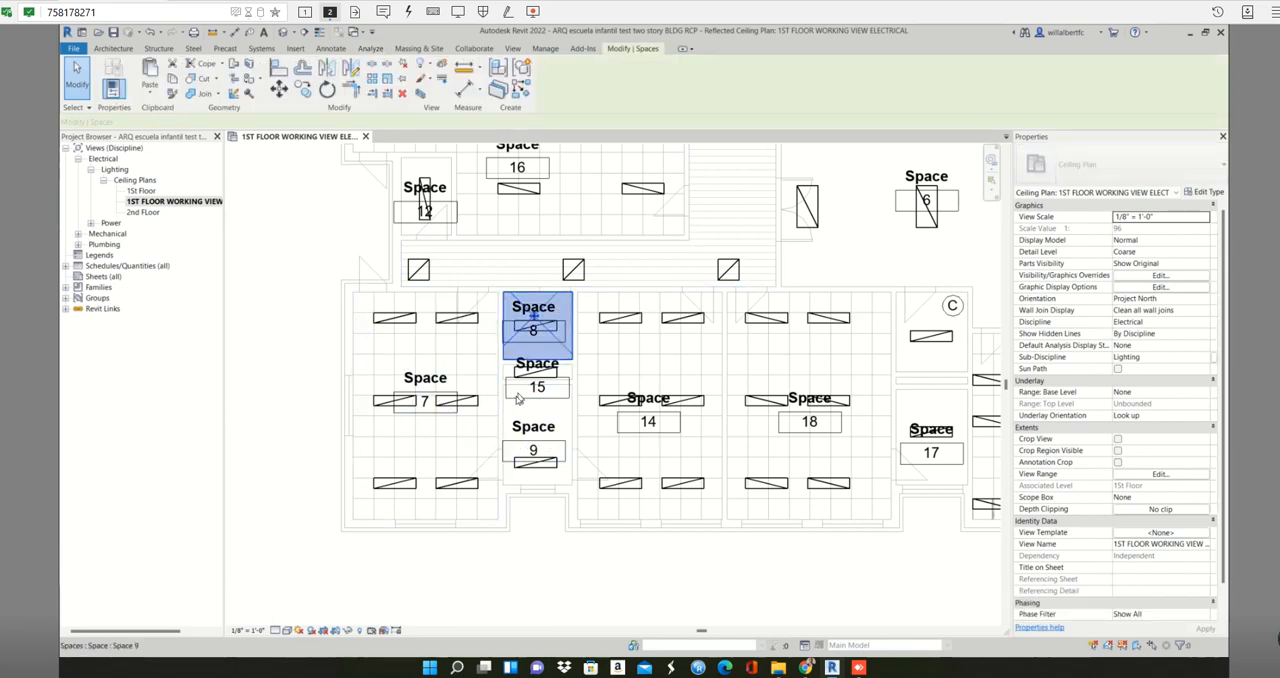
key(Delete)
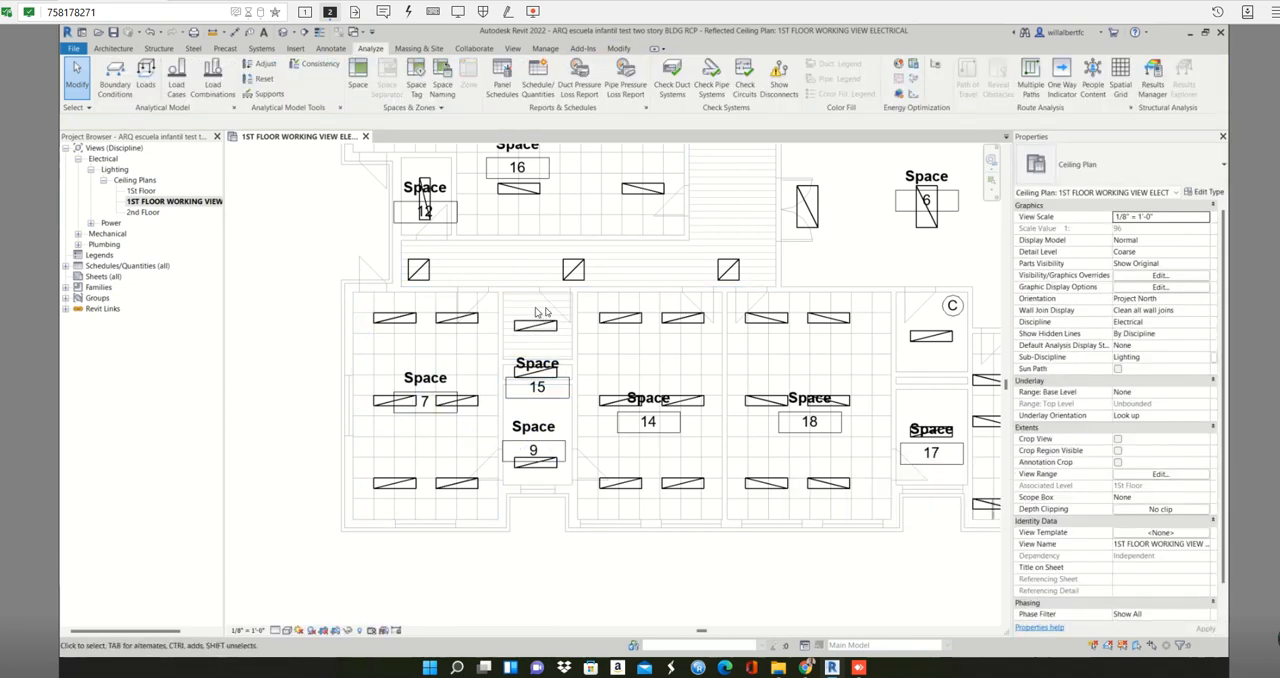
key(ctrl+z)
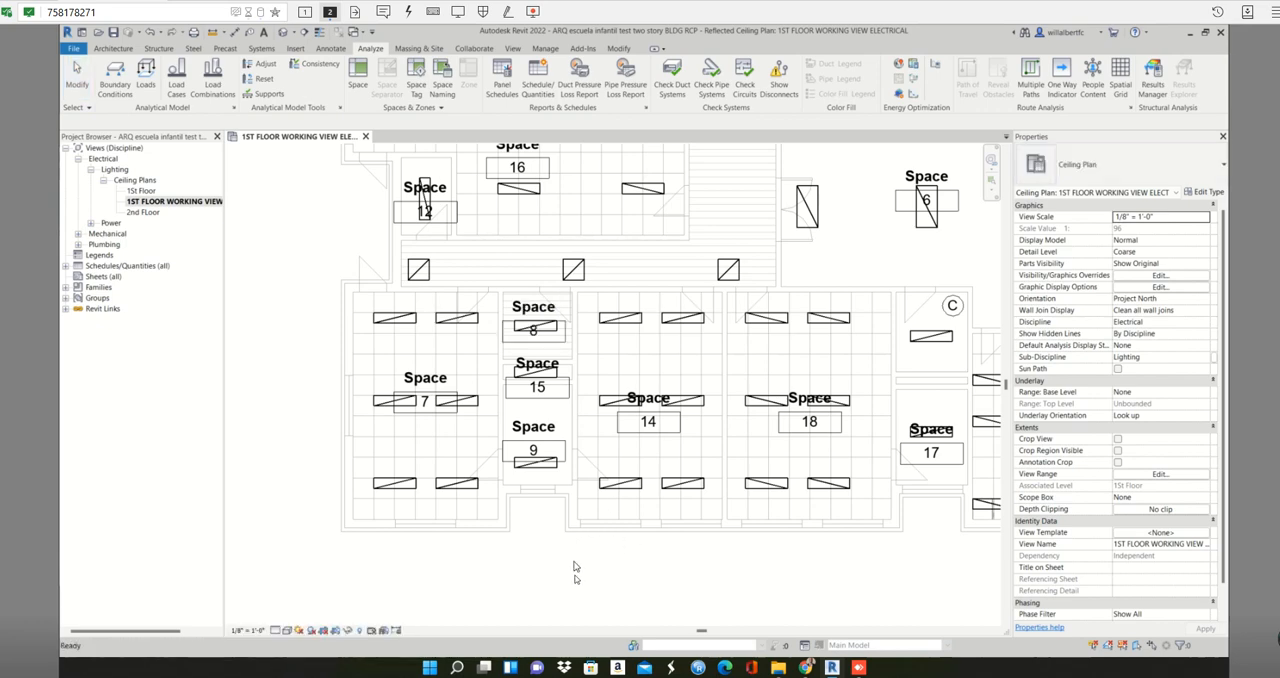
- Select everything in the small rooms of spaces 8, 15 and 9, filter out the lighting fixtures, and delete the spaces with their tags
drag(579, 568, 504, 285)
click(580, 559)
drag(575, 559, 499, 299)
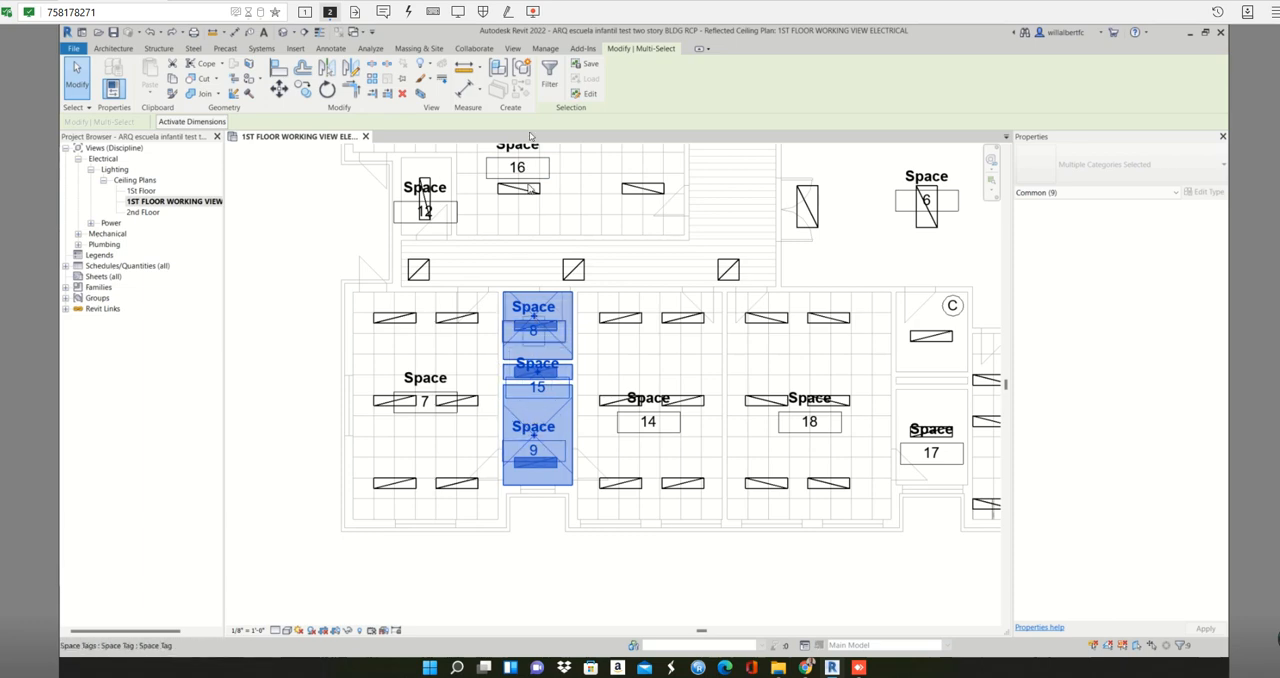
click(549, 72)
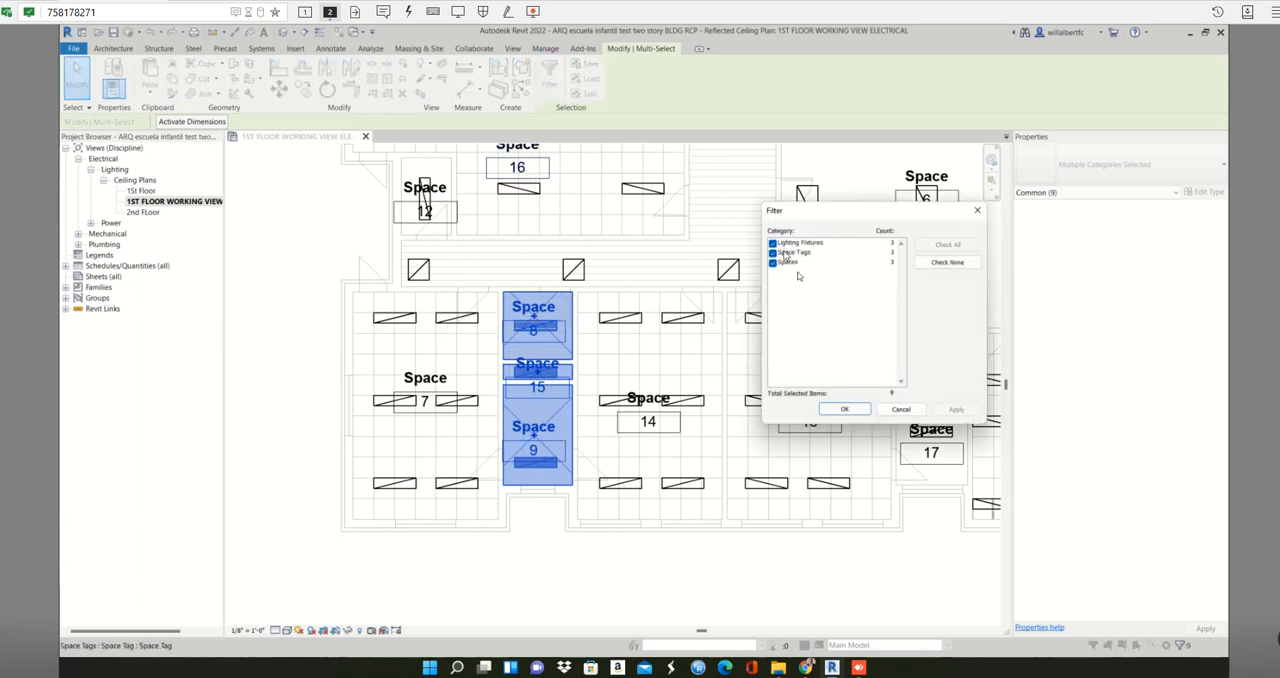
click(775, 244)
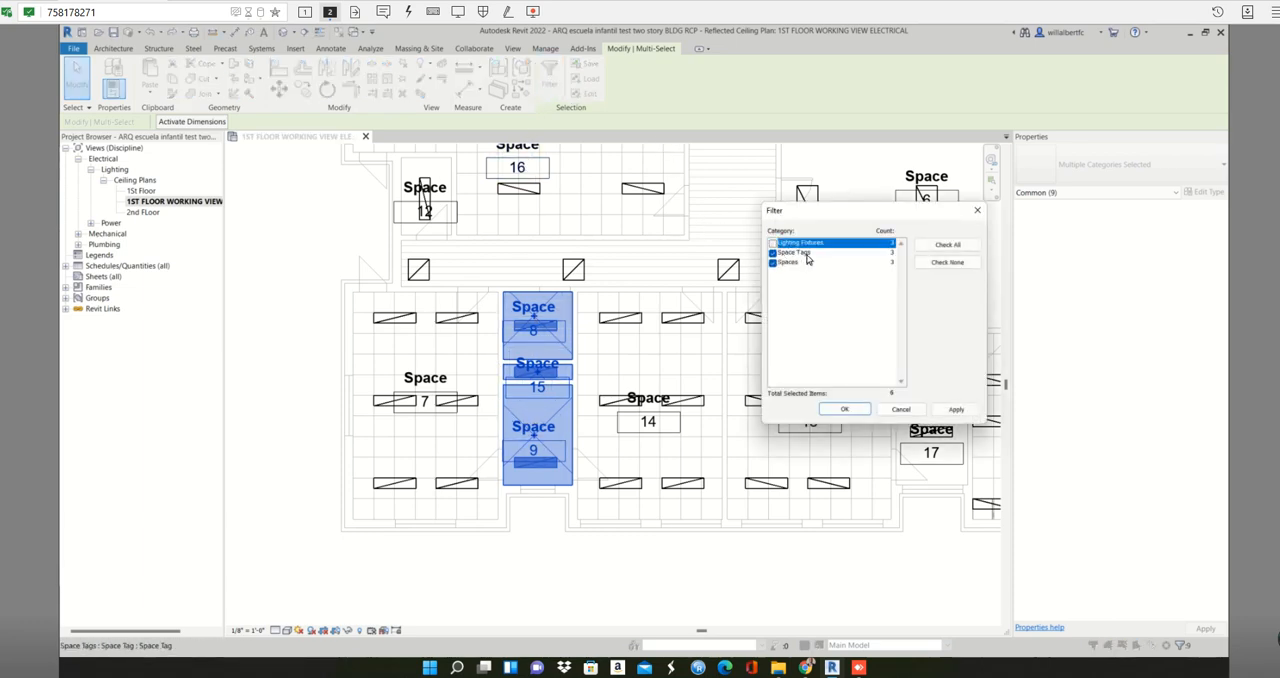
click(856, 410)
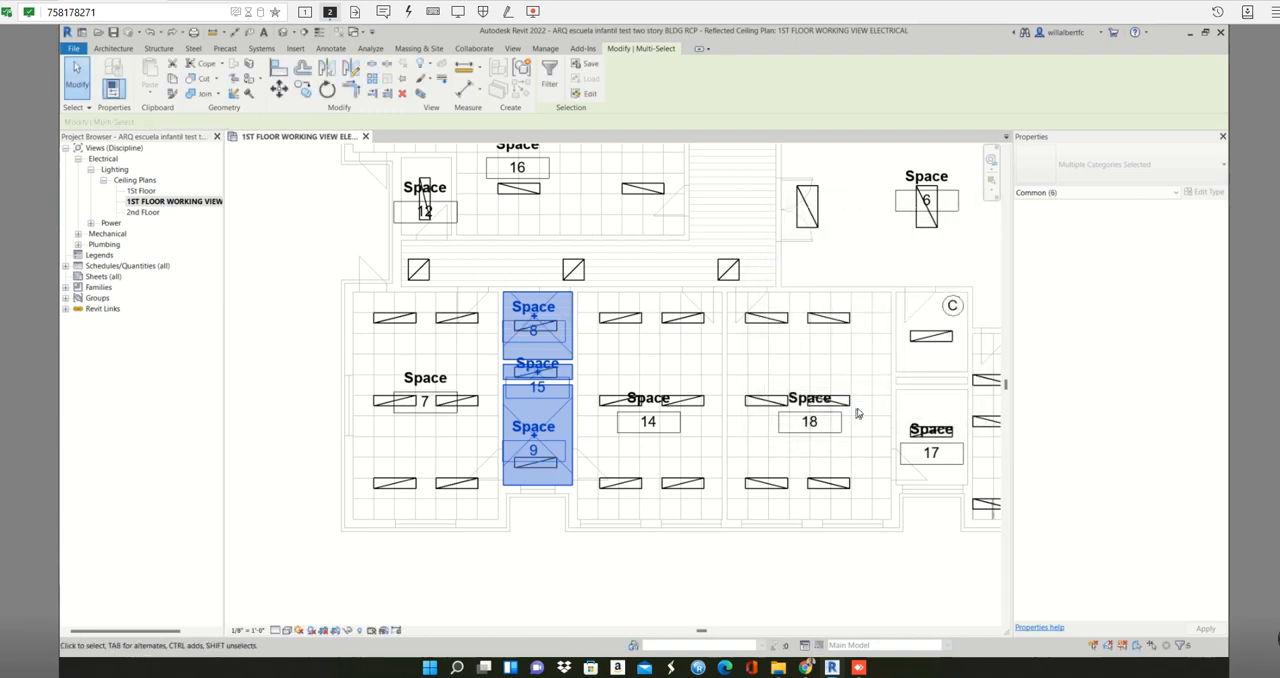
key(Delete)
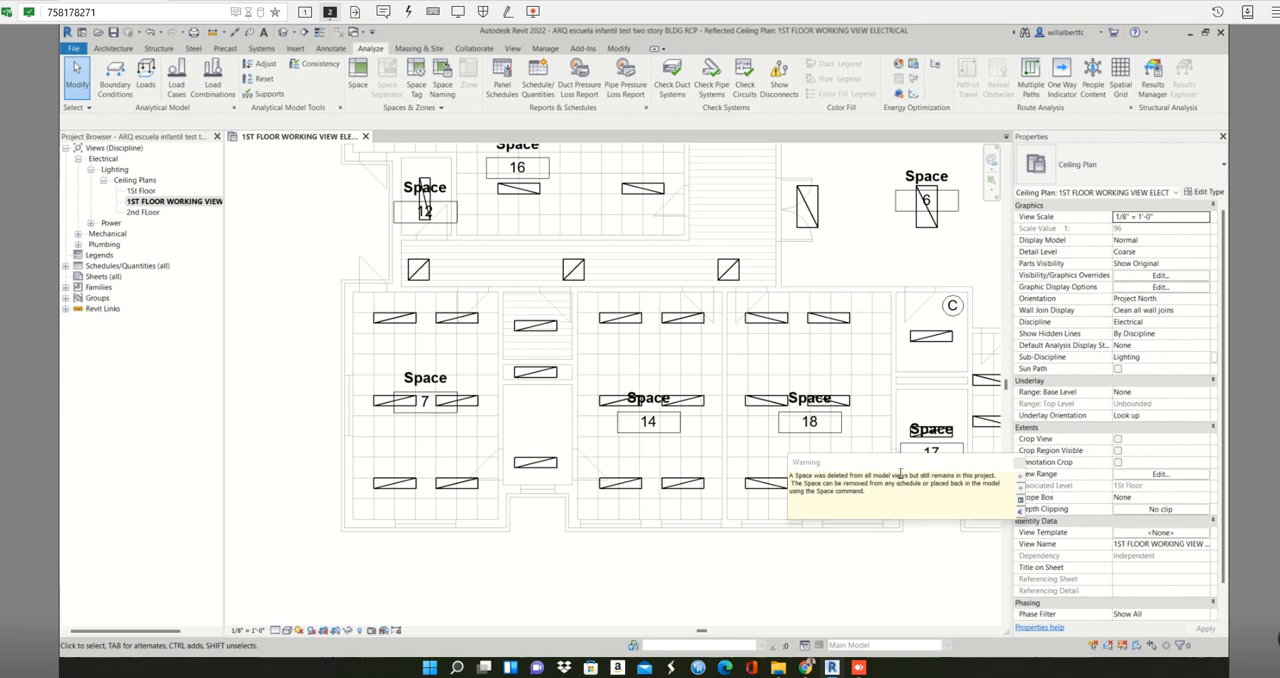
click(1016, 464)
drag(535, 562, 497, 298)
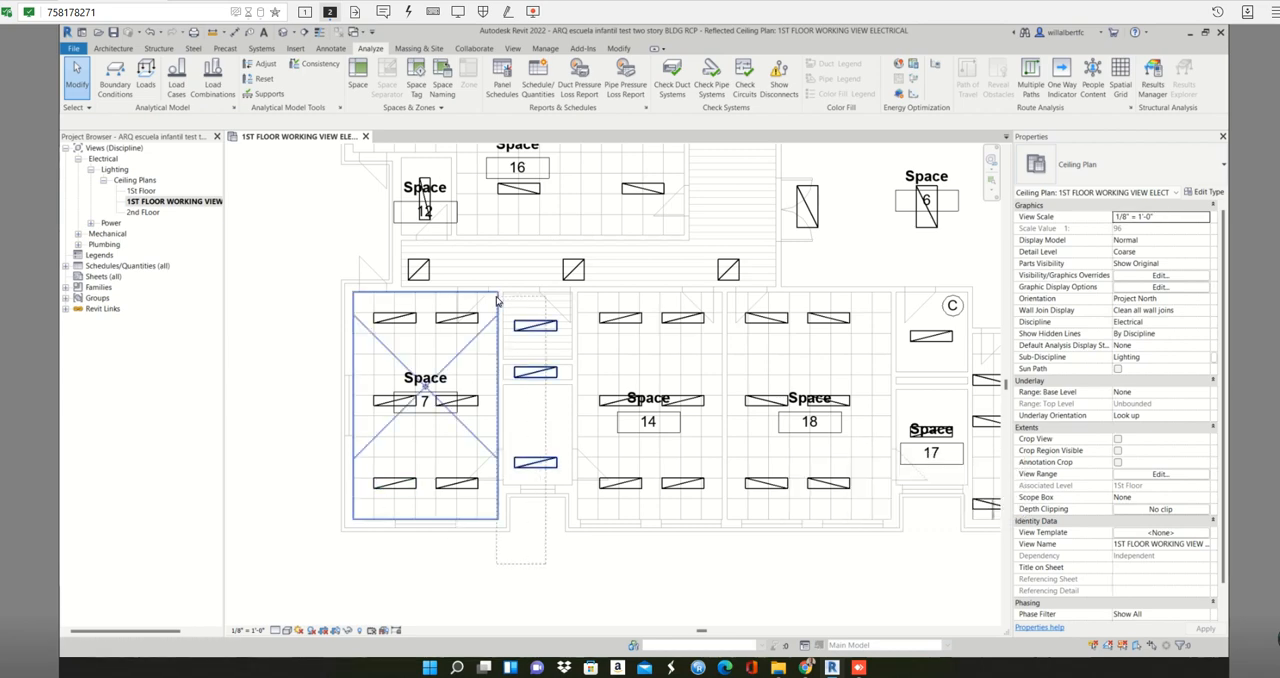
click(513, 311)
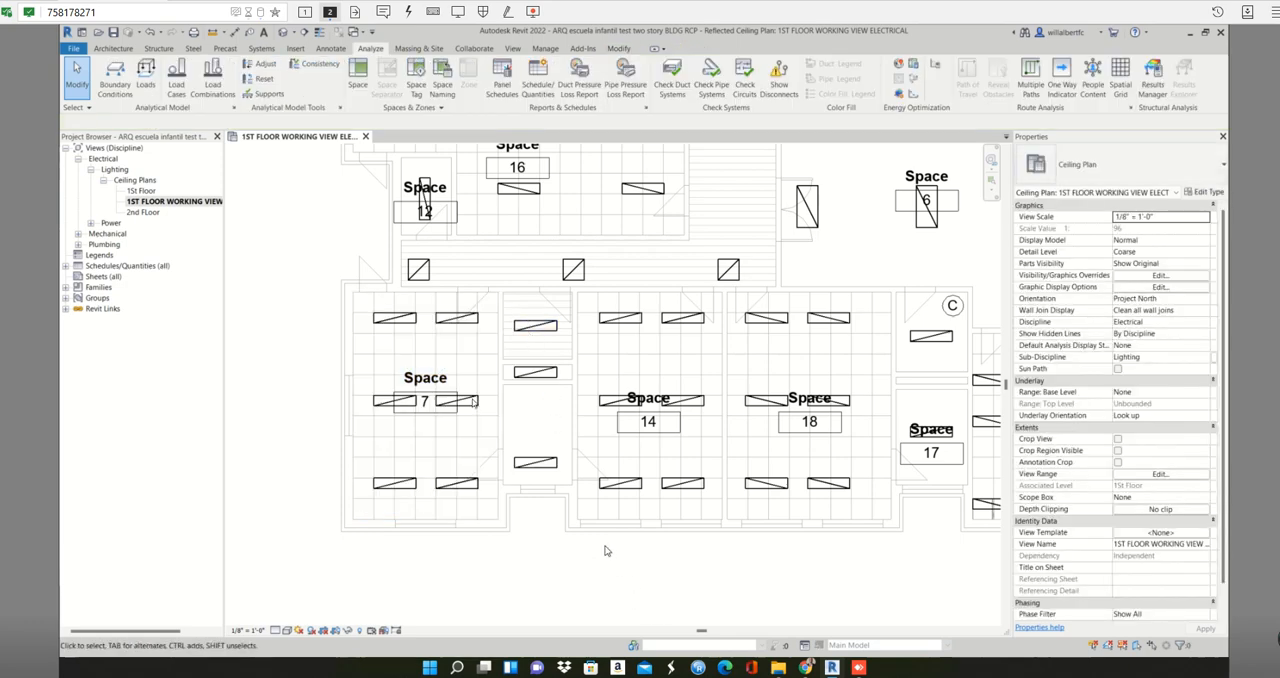
drag(648, 598, 476, 290)
click(680, 533)
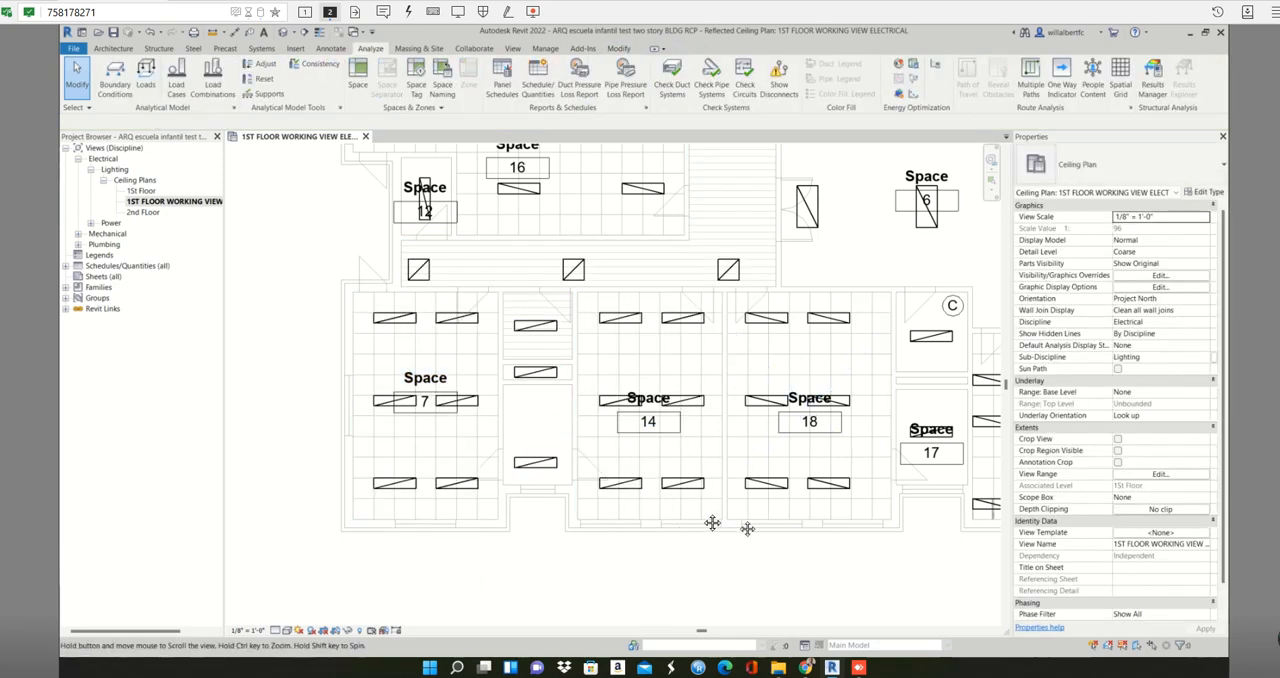
- Select the contents of the small rooms between spaces 18 and 19, filter out Lighting Fixtures, and delete space 17 with its tag
middle_drag(749, 523, 606, 504)
drag(761, 322, 754, 291)
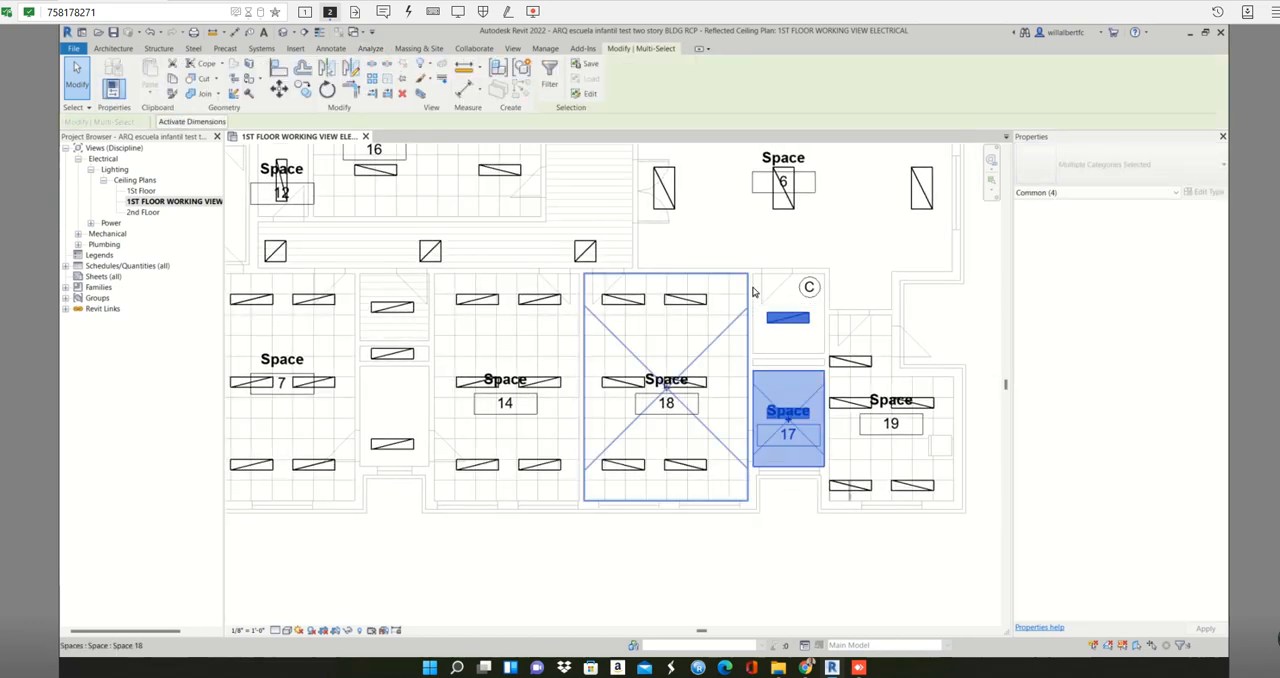
click(549, 72)
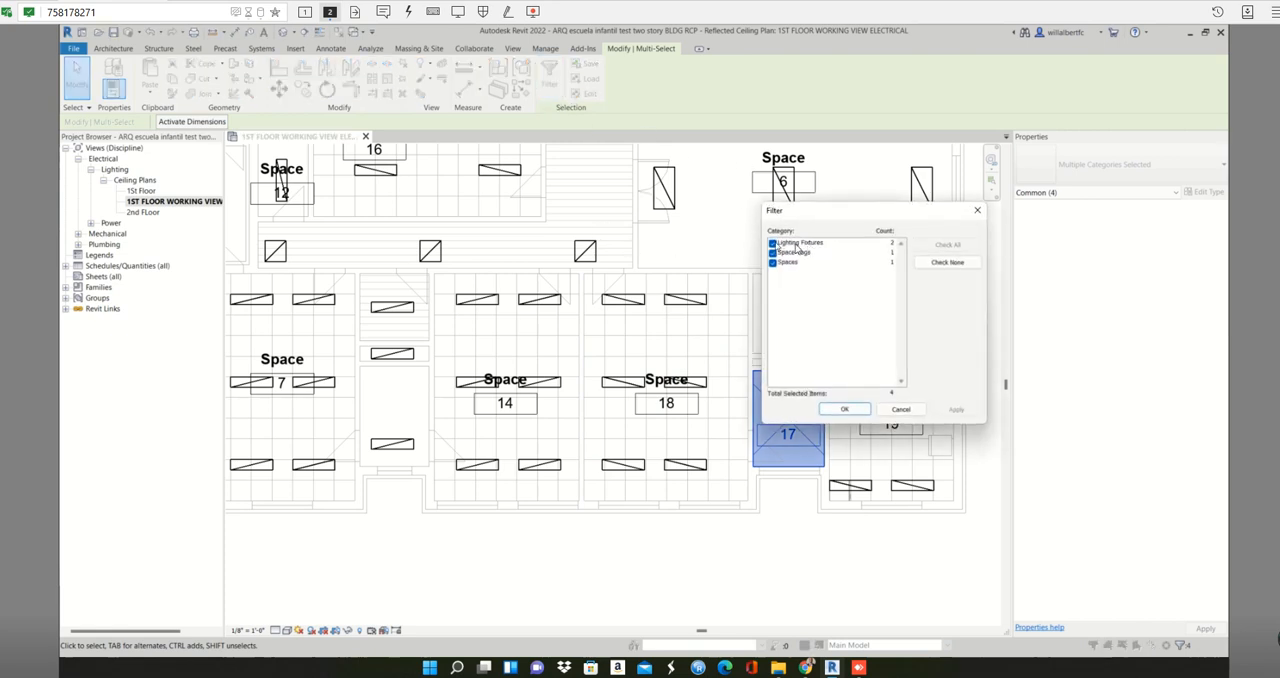
click(773, 243)
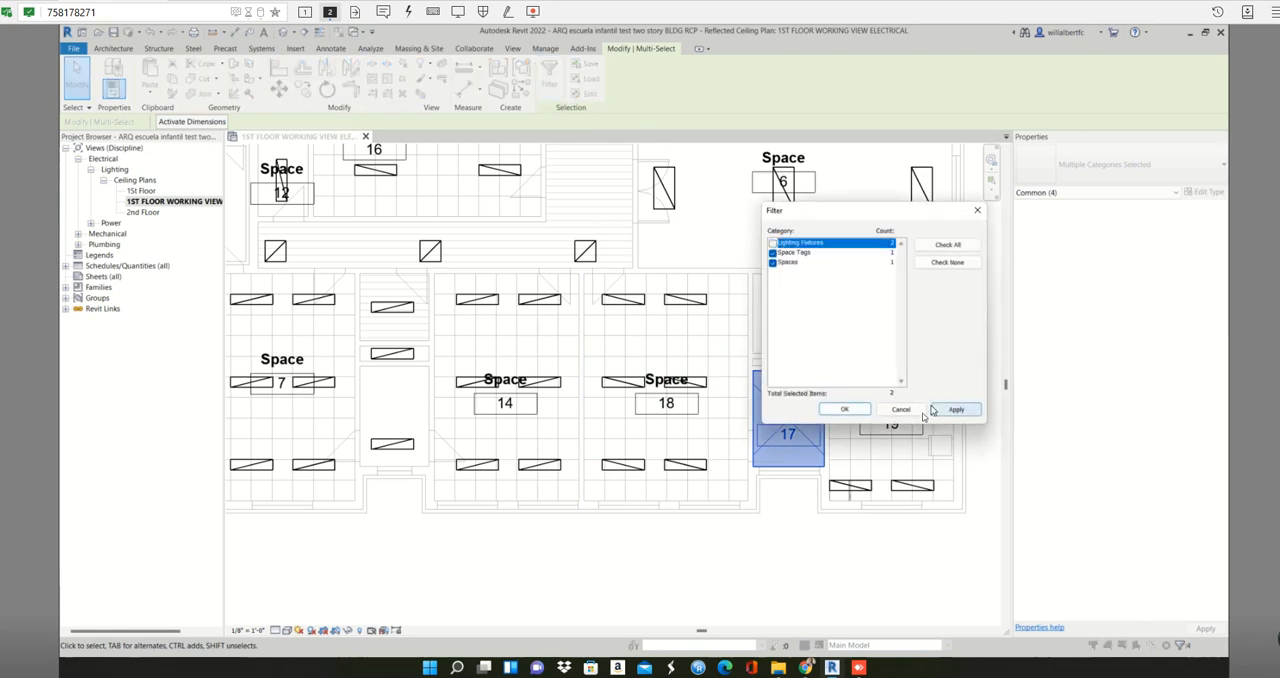
click(956, 409)
click(853, 411)
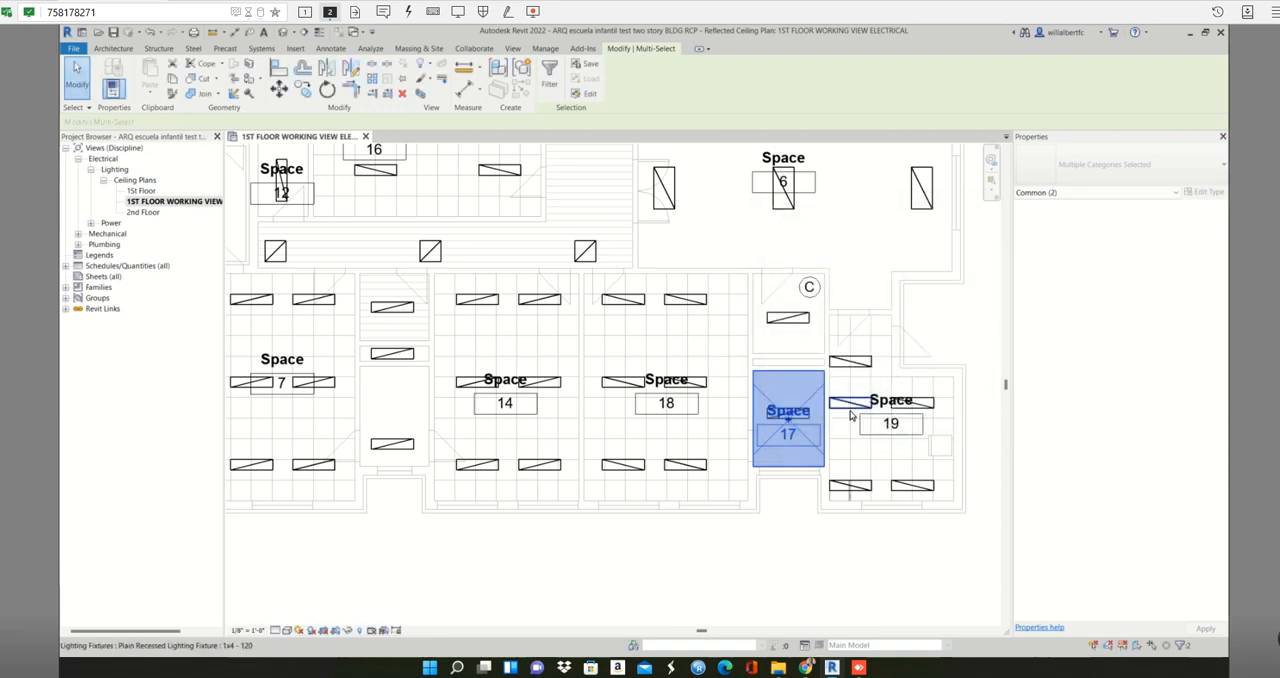
key(Delete)
click(1018, 463)
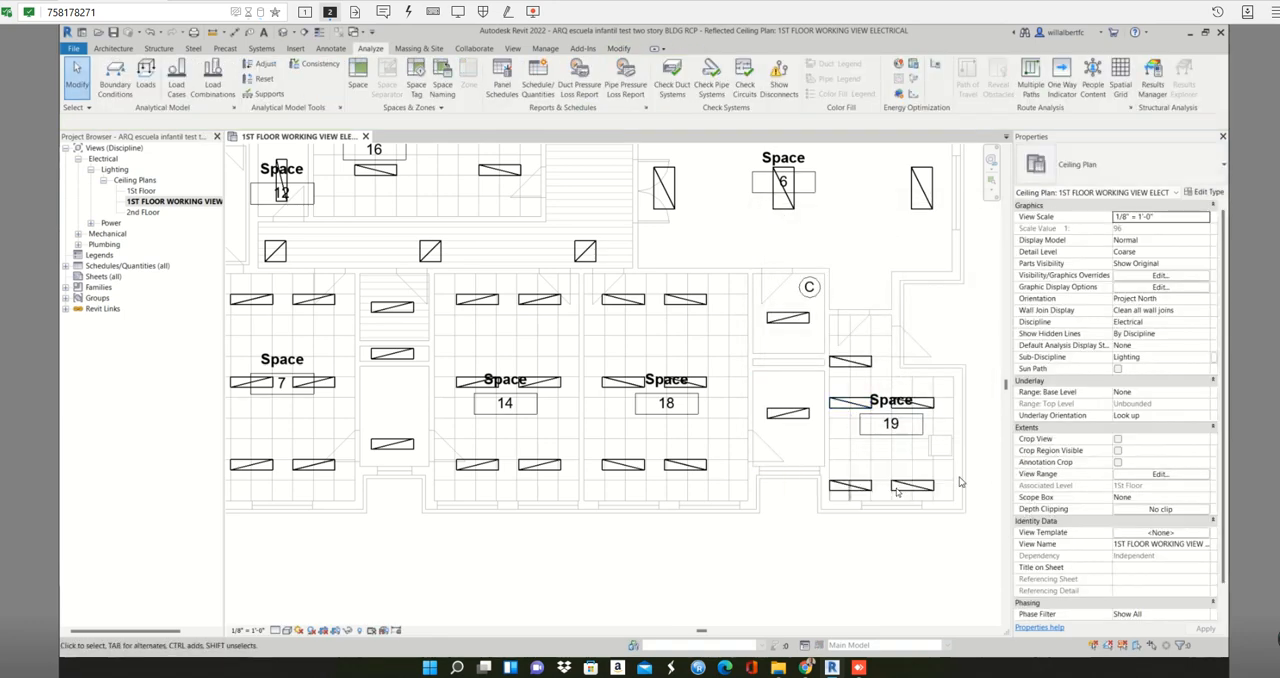
- Select space 5 beside the corridor with its contents, filter out Lighting Fixtures, and delete the space with its tag
scroll(897, 486, down, 3)
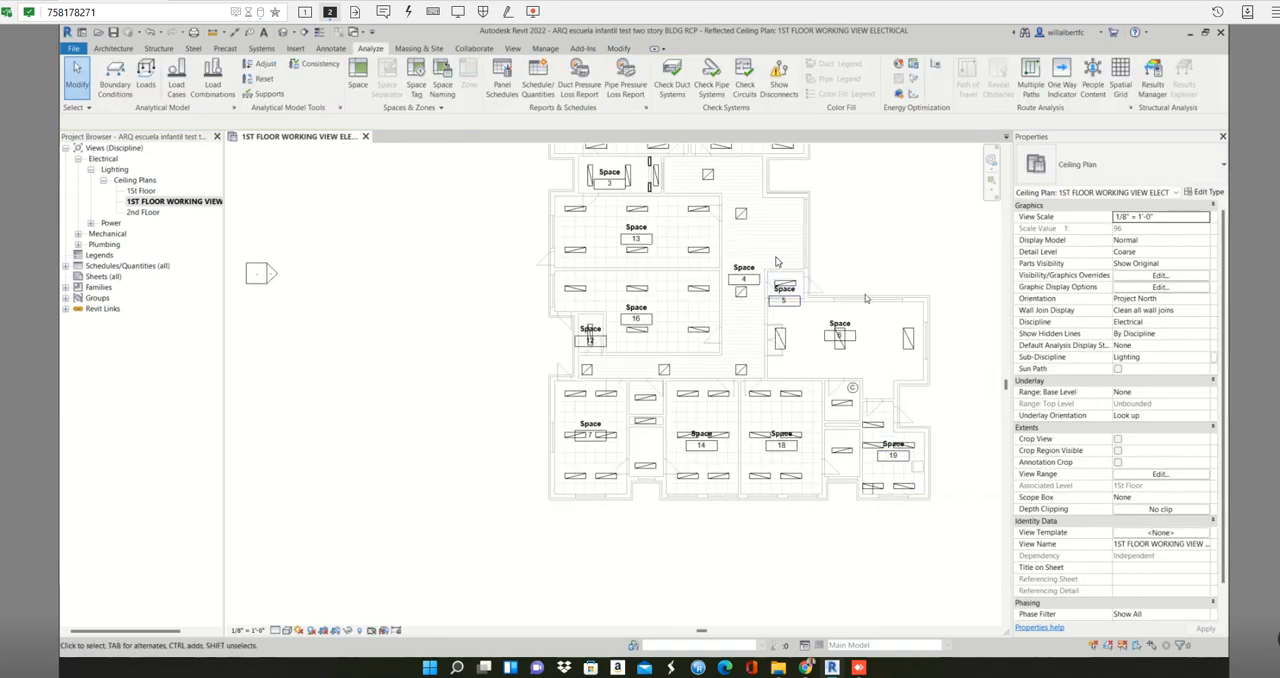
scroll(806, 300, up, 3)
drag(820, 328, 815, 333)
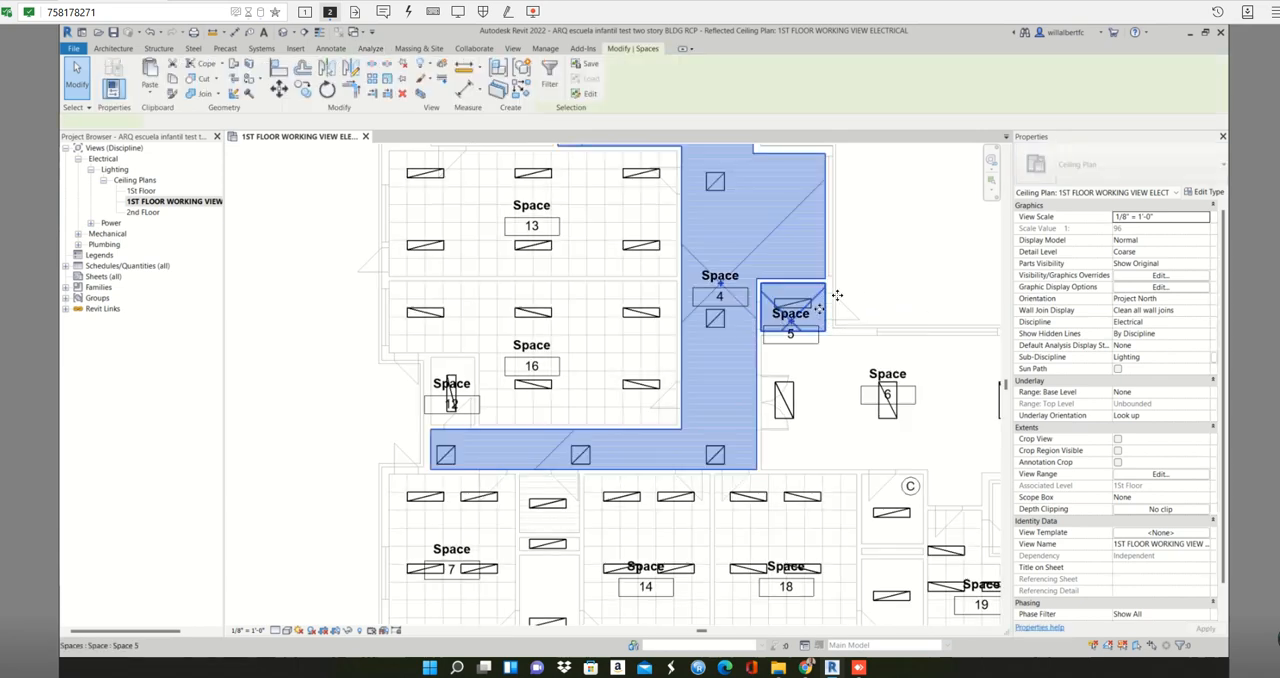
click(874, 289)
drag(865, 289, 778, 326)
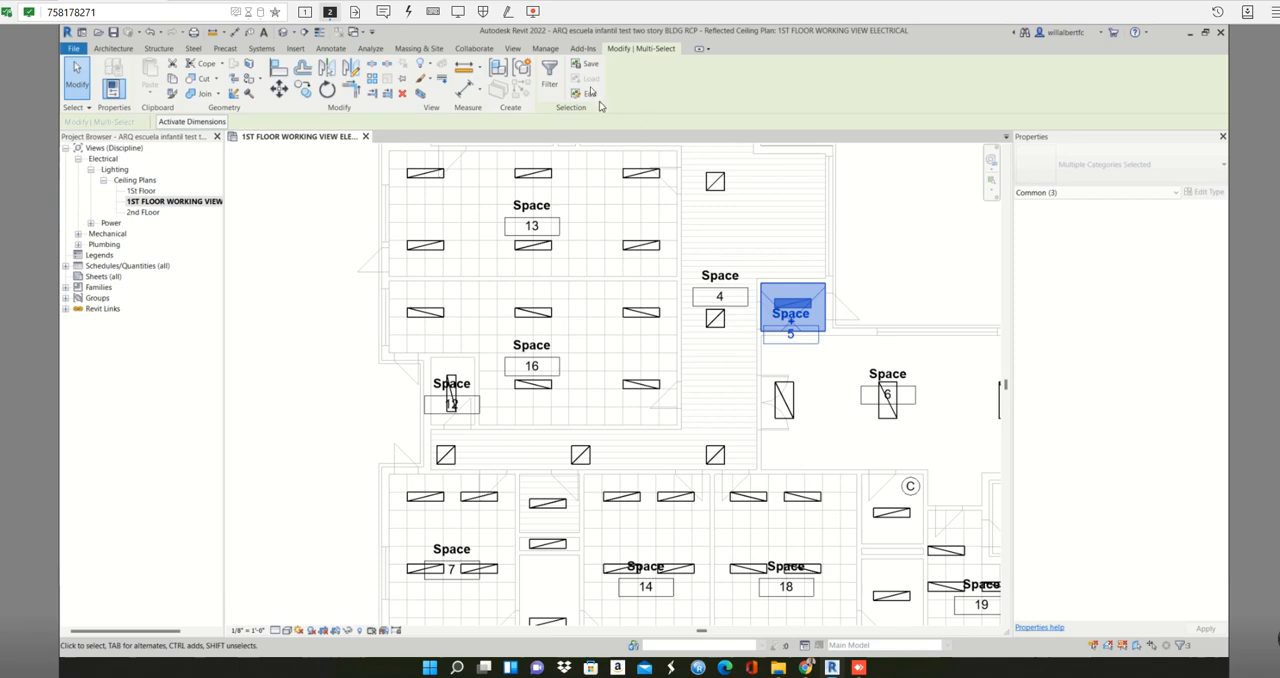
click(549, 76)
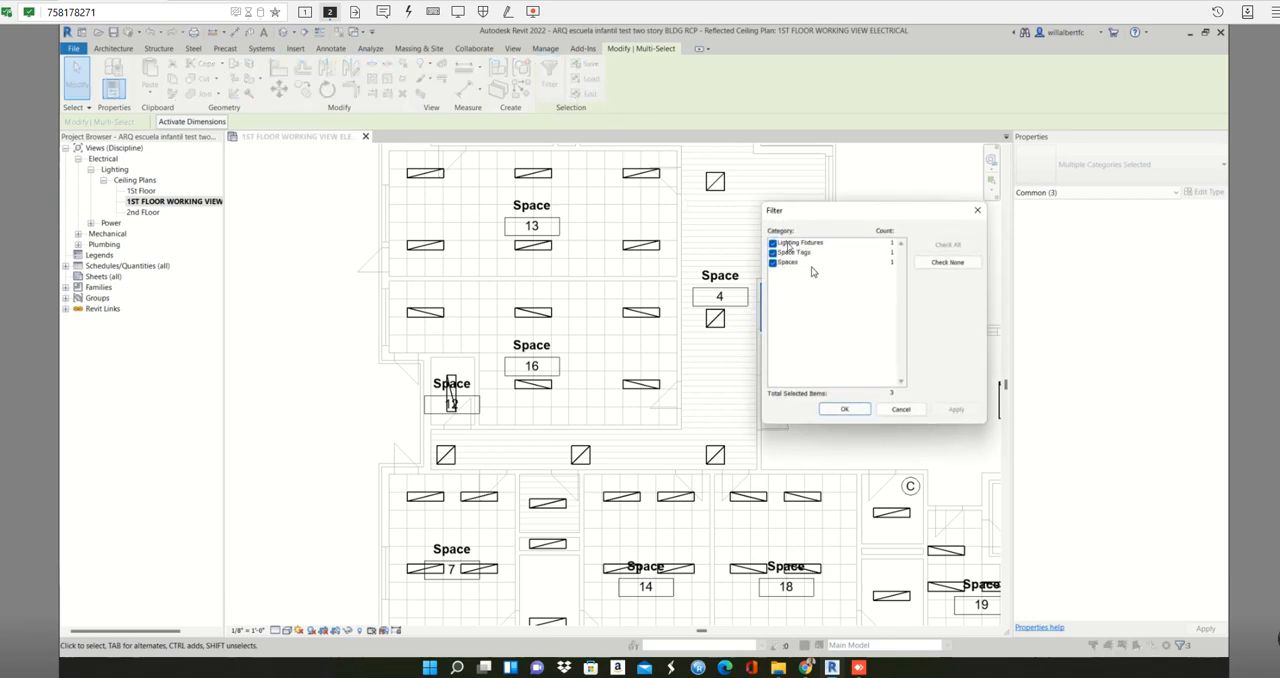
click(780, 244)
click(773, 244)
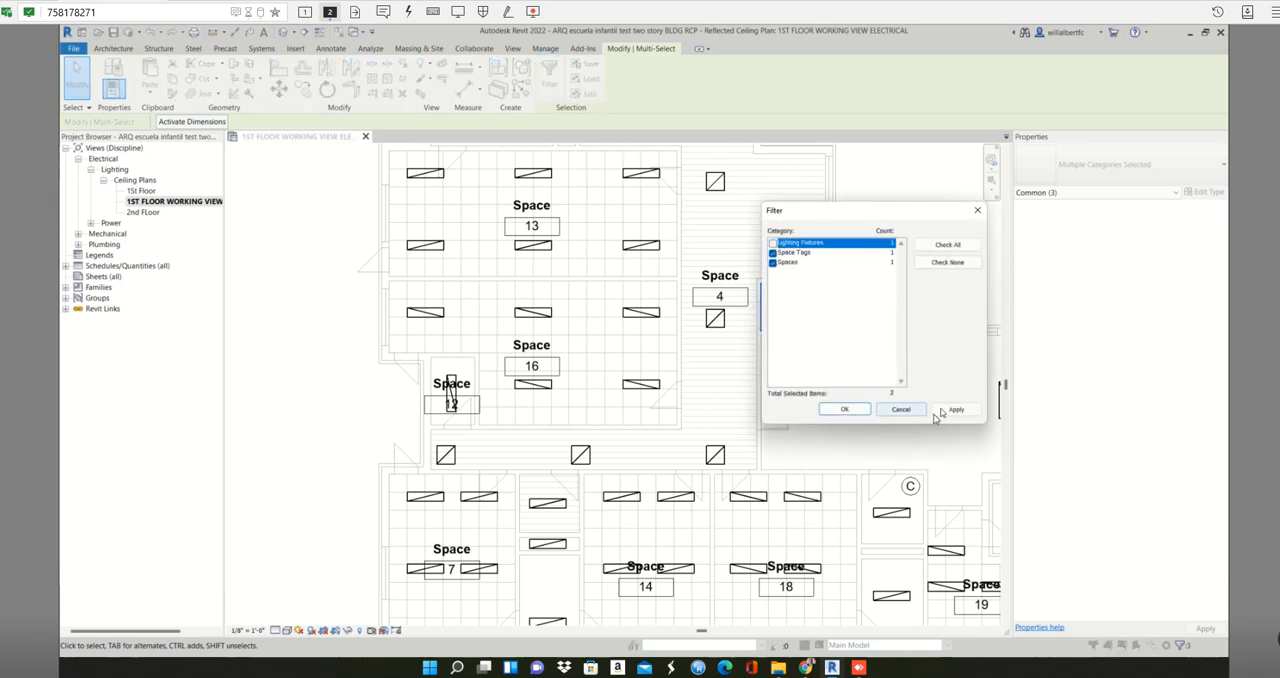
click(845, 410)
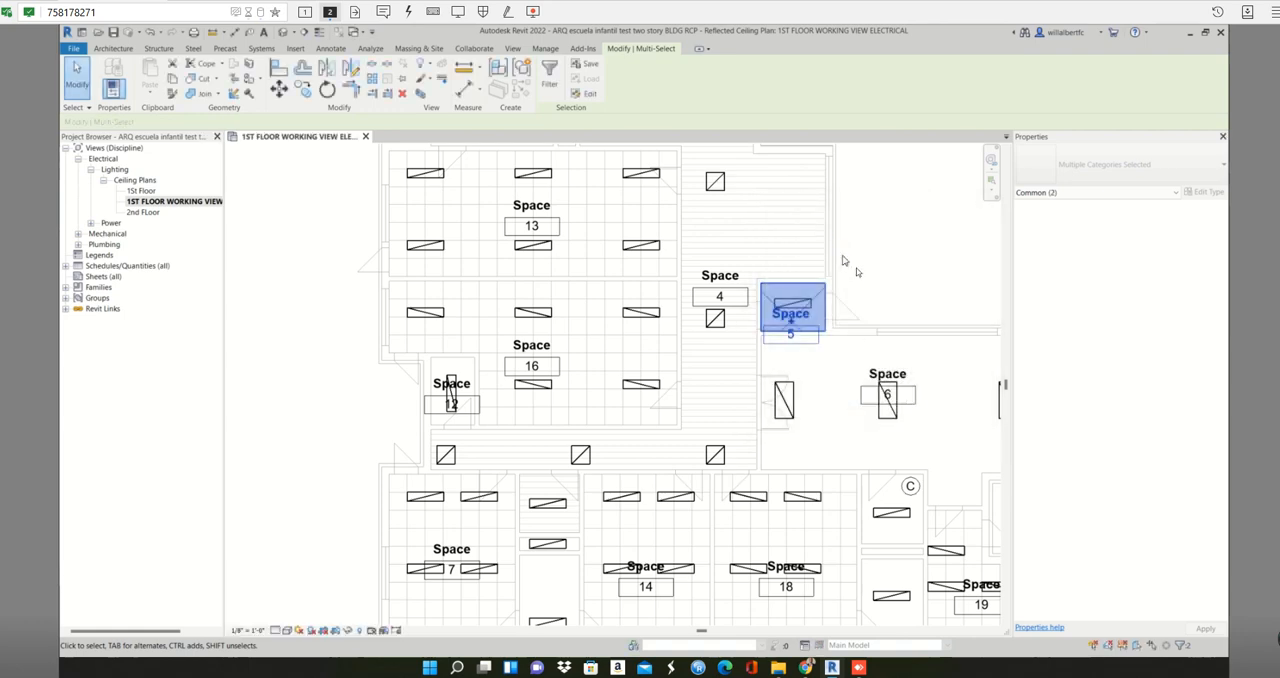
key(Delete)
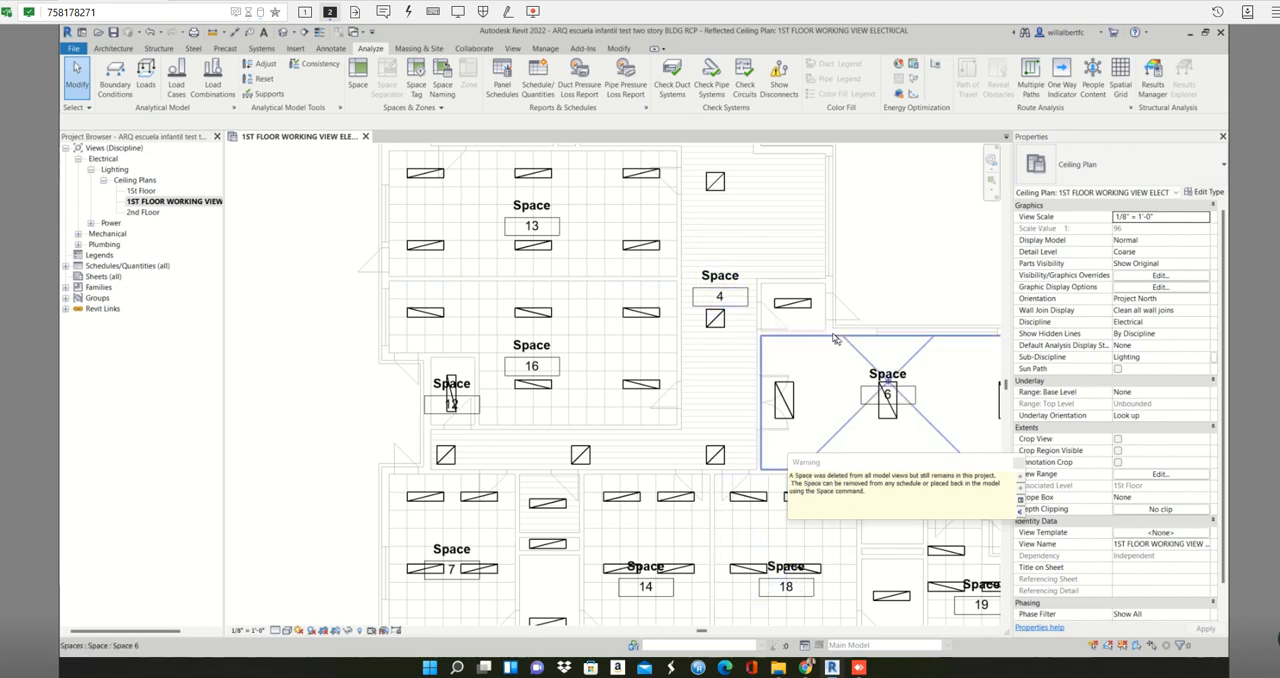
click(1018, 463)
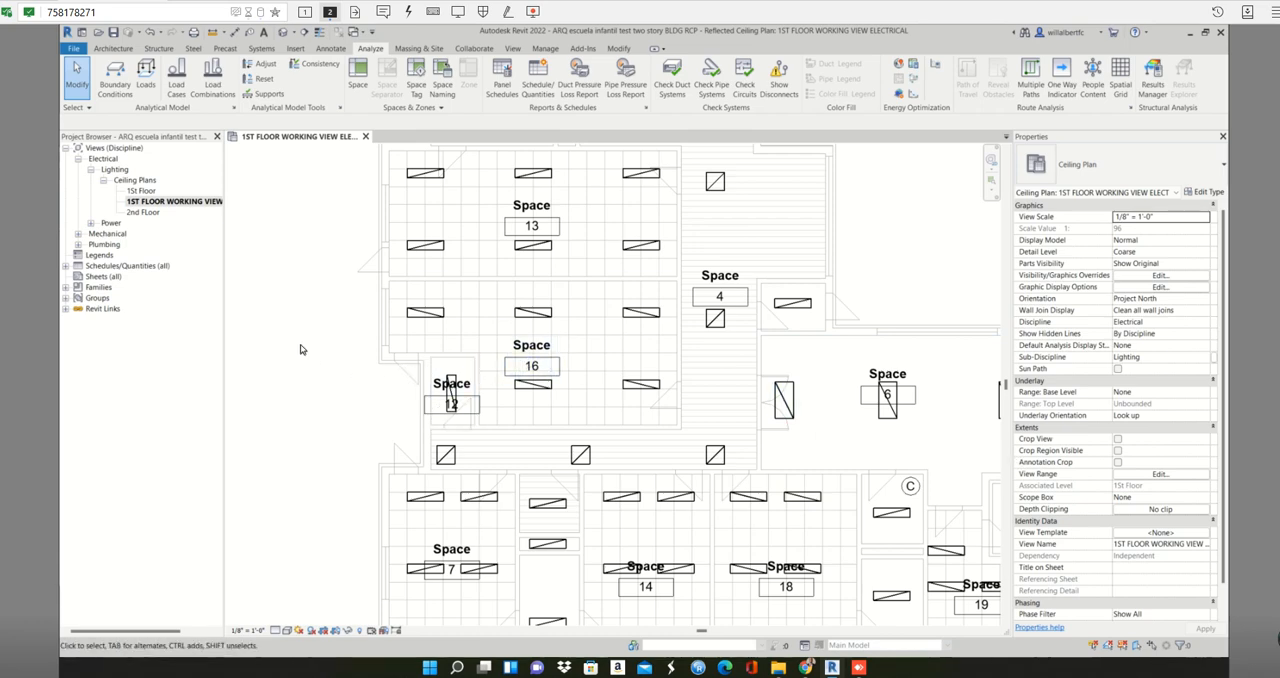
- Select the contents of the small room beside space 16, filter out Lighting Fixtures, and delete space 12 with its tag
drag(301, 346, 500, 437)
click(549, 76)
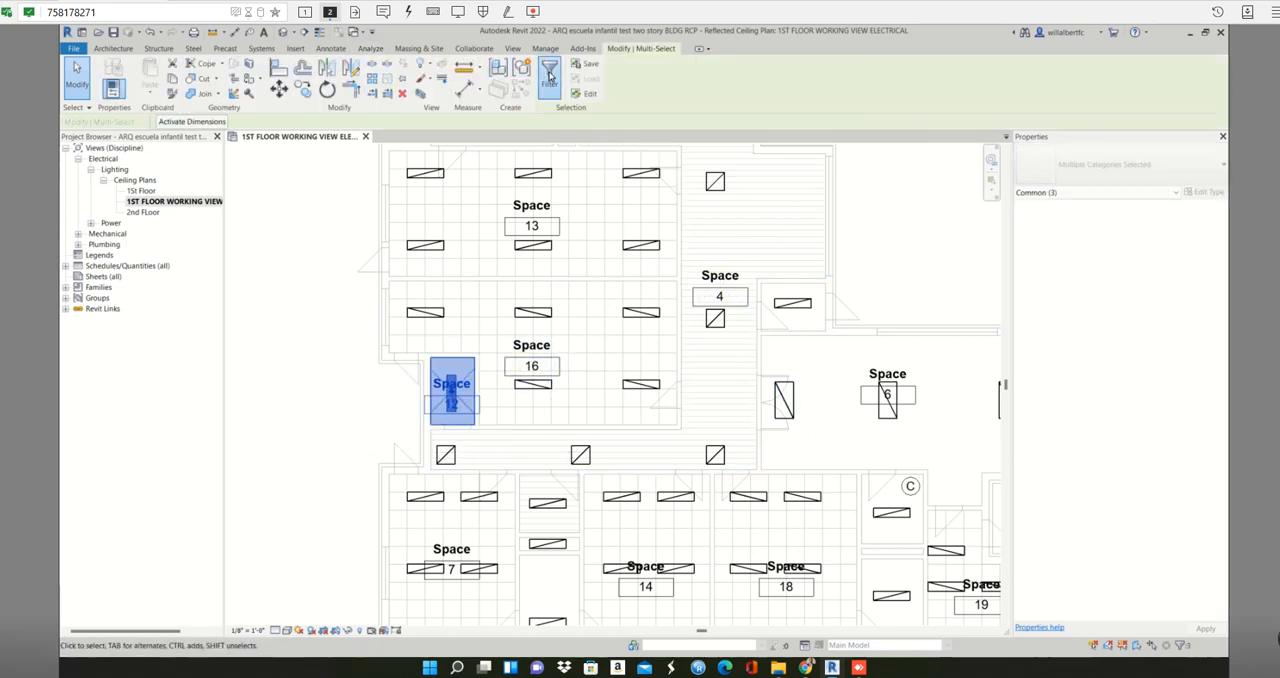
click(773, 244)
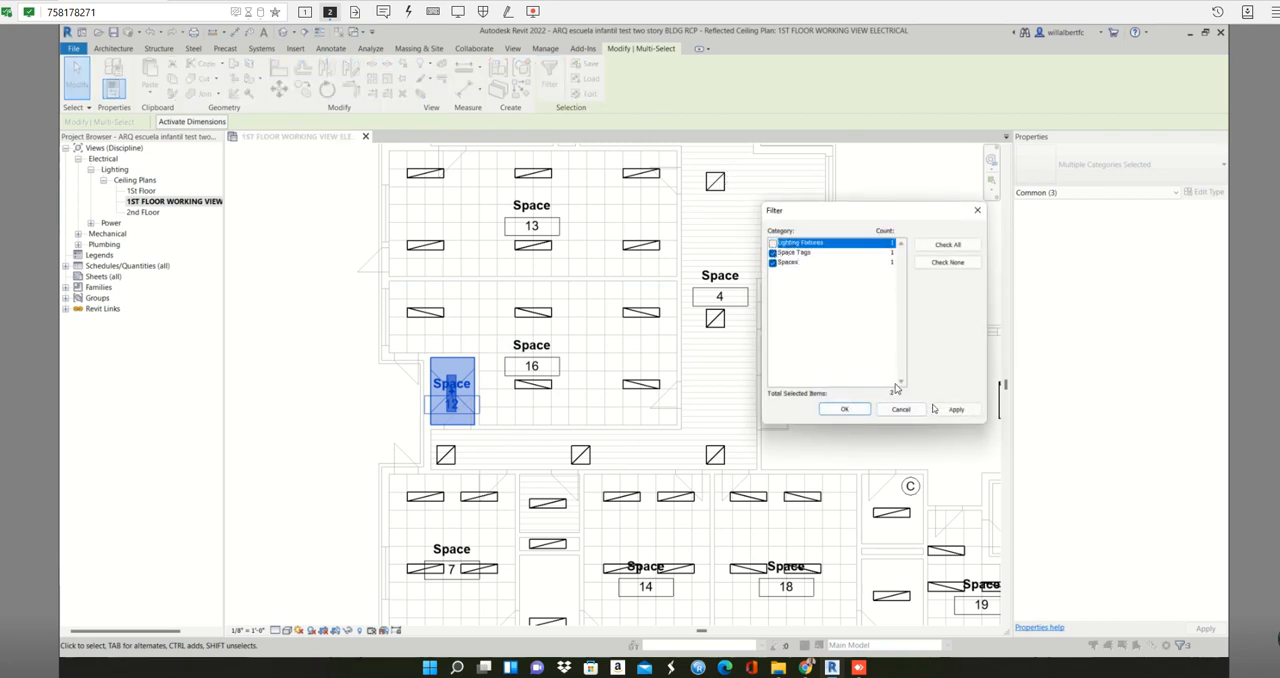
click(952, 409)
click(844, 410)
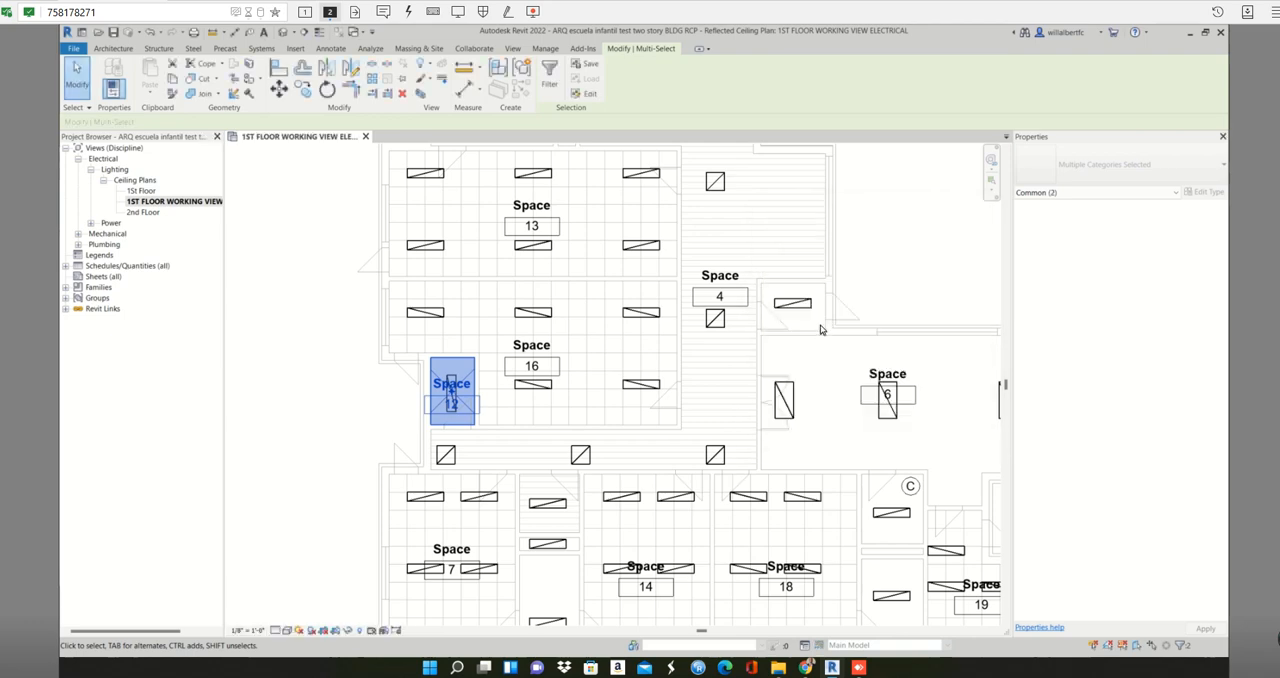
key(Delete)
- Examine the remaining spaces across the floor, checking the extent of corridor space 4 and the tag of space 1
scroll(815, 335, down, 1)
scroll(815, 335, down, 1)
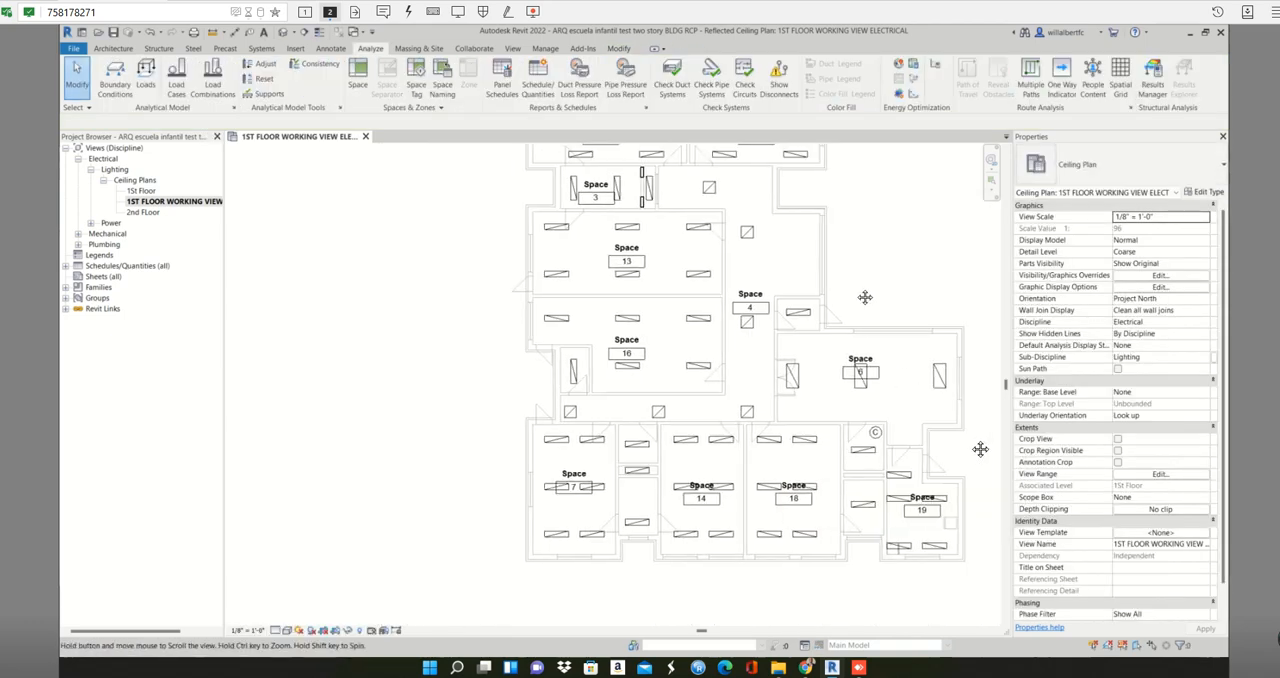
middle_drag(872, 246, 866, 294)
middle_drag(963, 309, 960, 341)
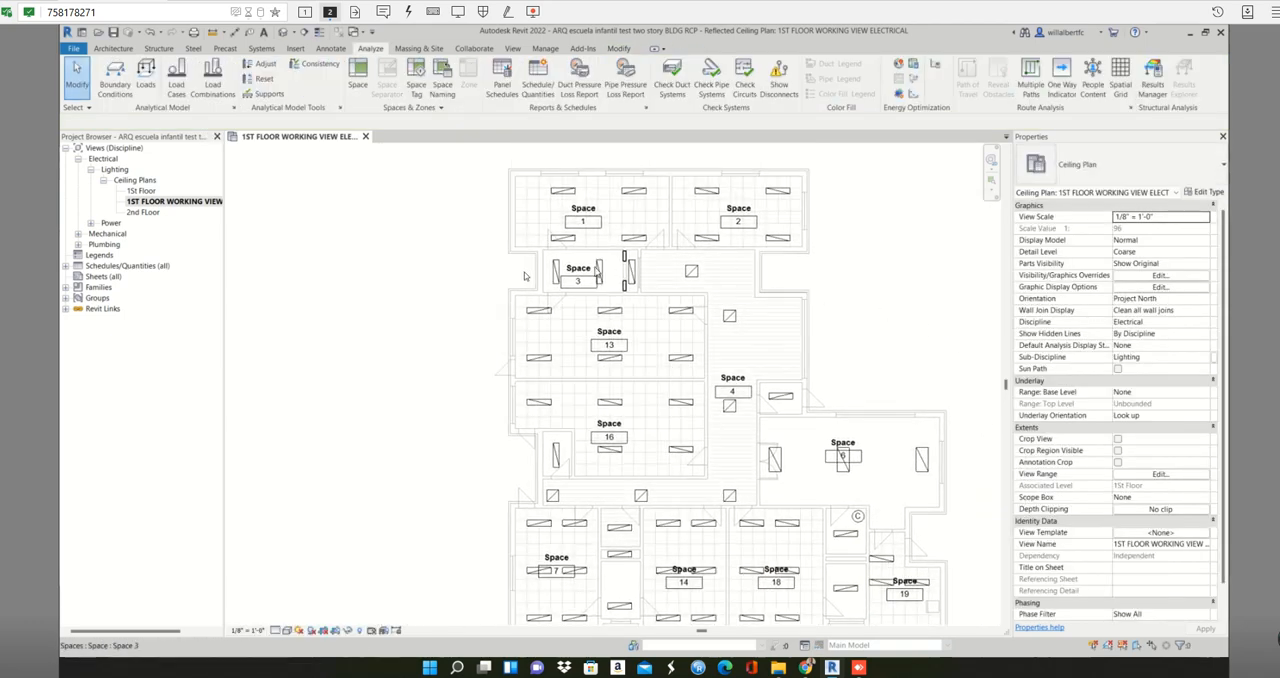
scroll(532, 266, up, 1)
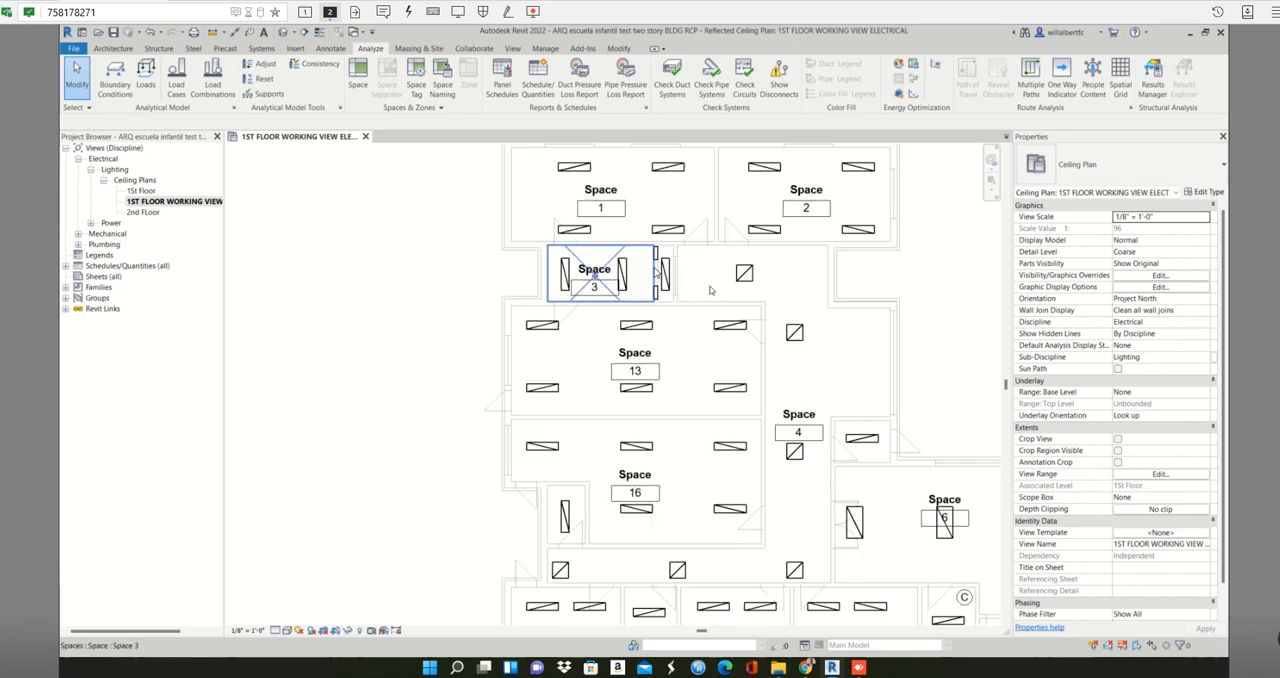
click(831, 315)
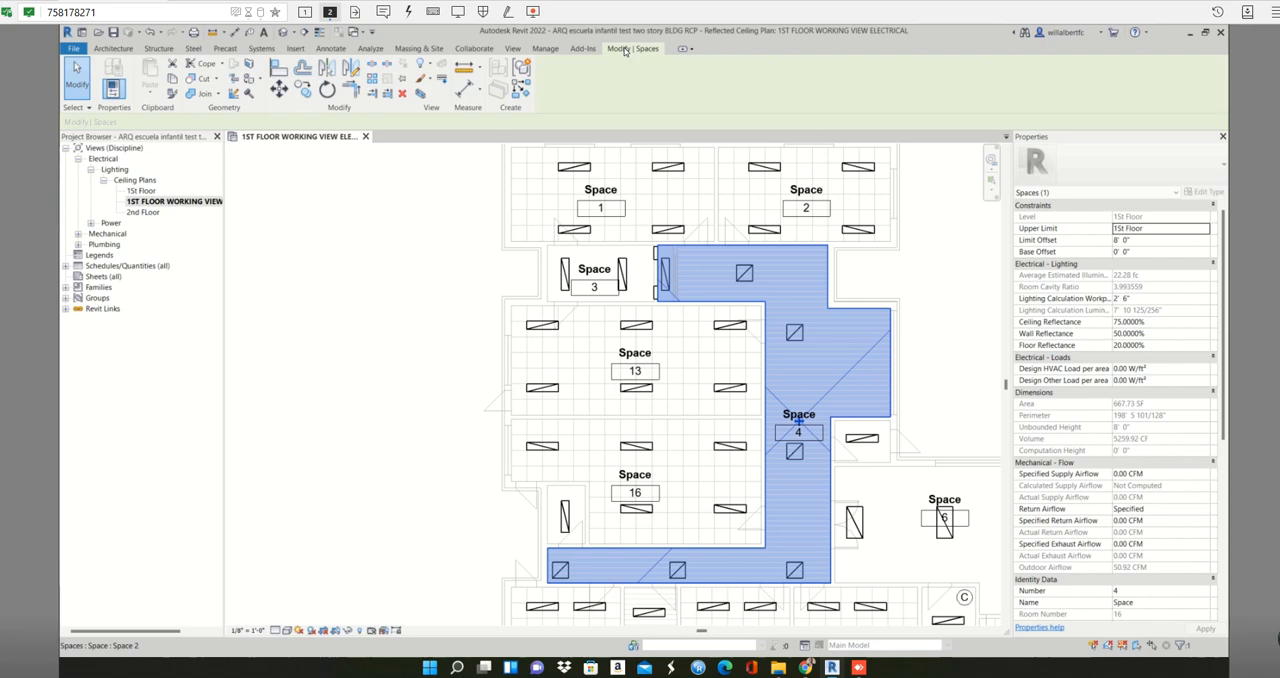
click(478, 282)
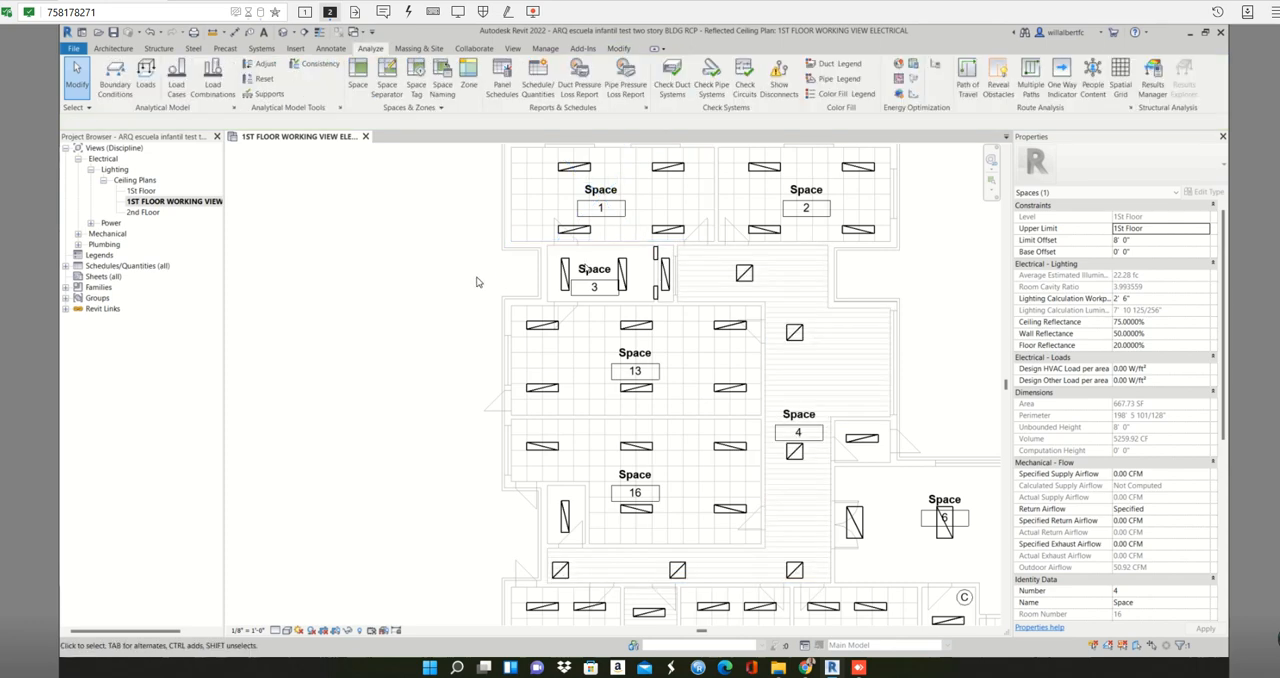
scroll(850, 262, down, 1)
scroll(855, 257, down, 3)
middle_drag(888, 278, 720, 239)
scroll(720, 239, up, 2)
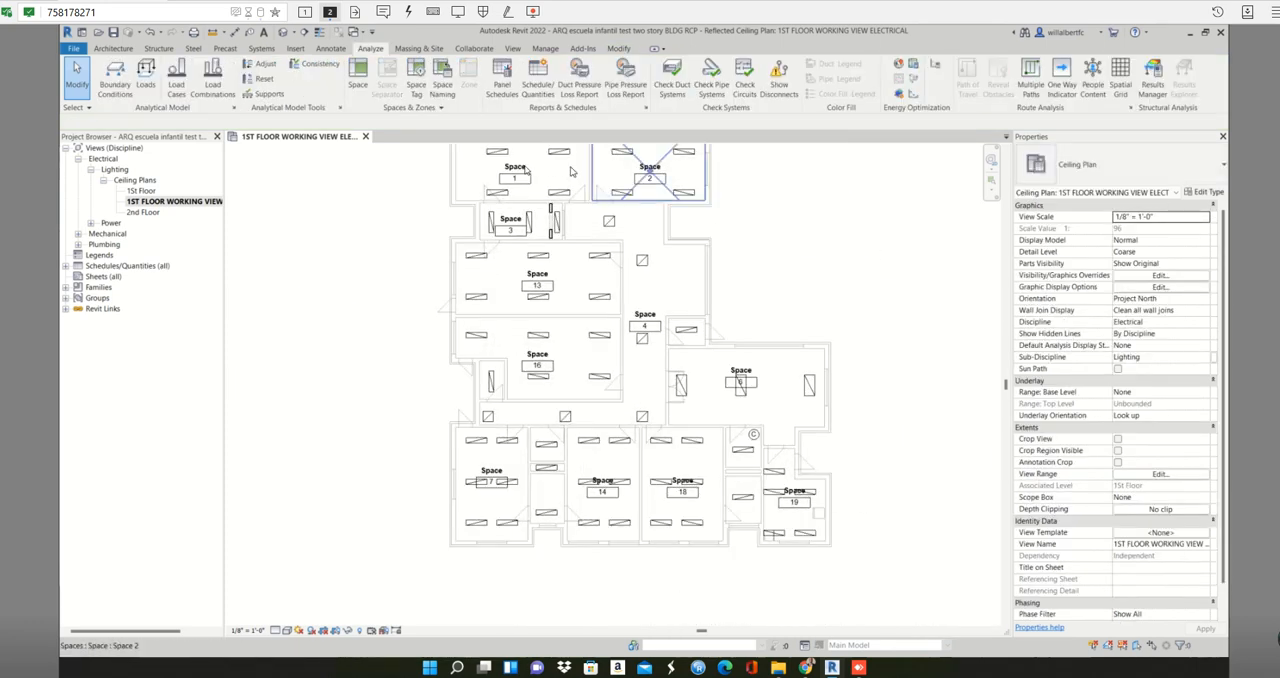
click(519, 172)
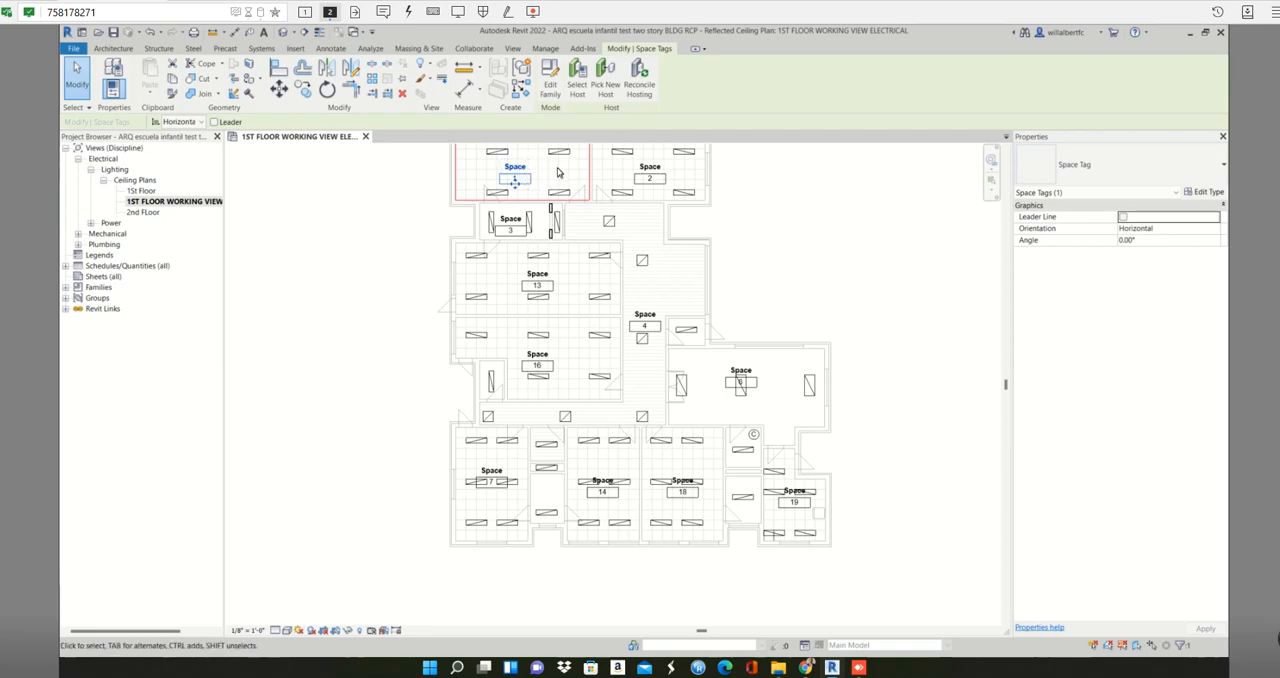
click(557, 173)
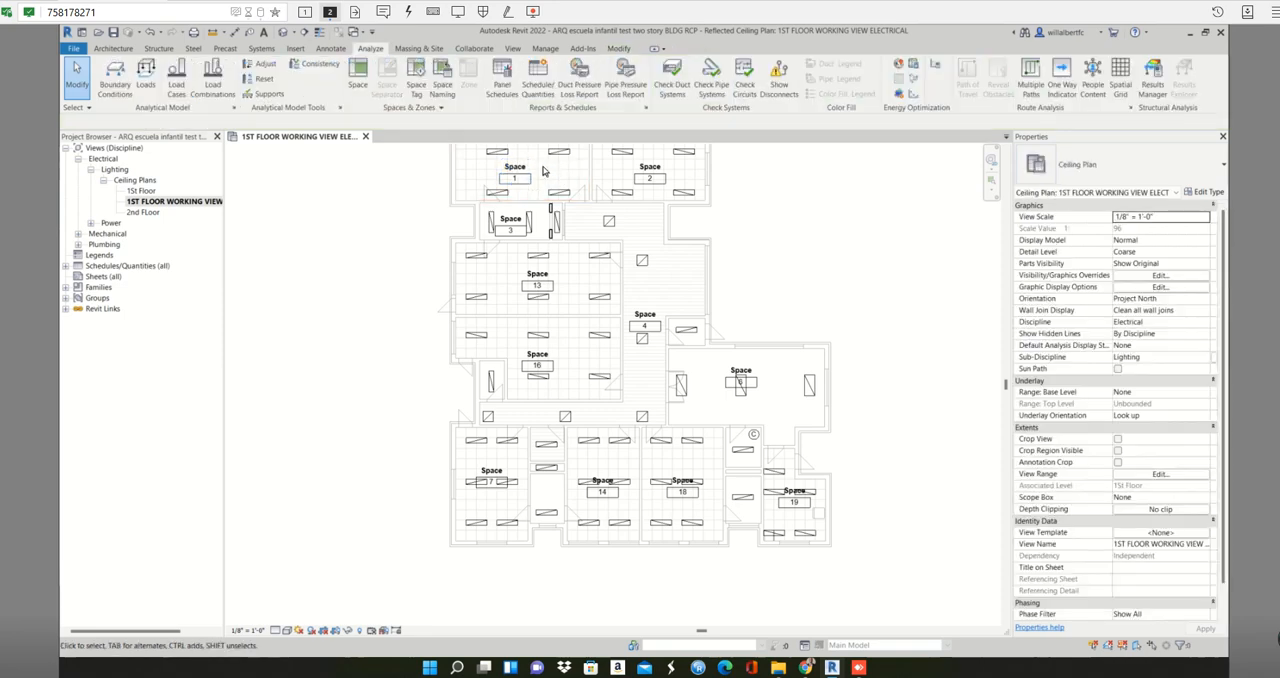
middle_drag(543, 172, 544, 201)
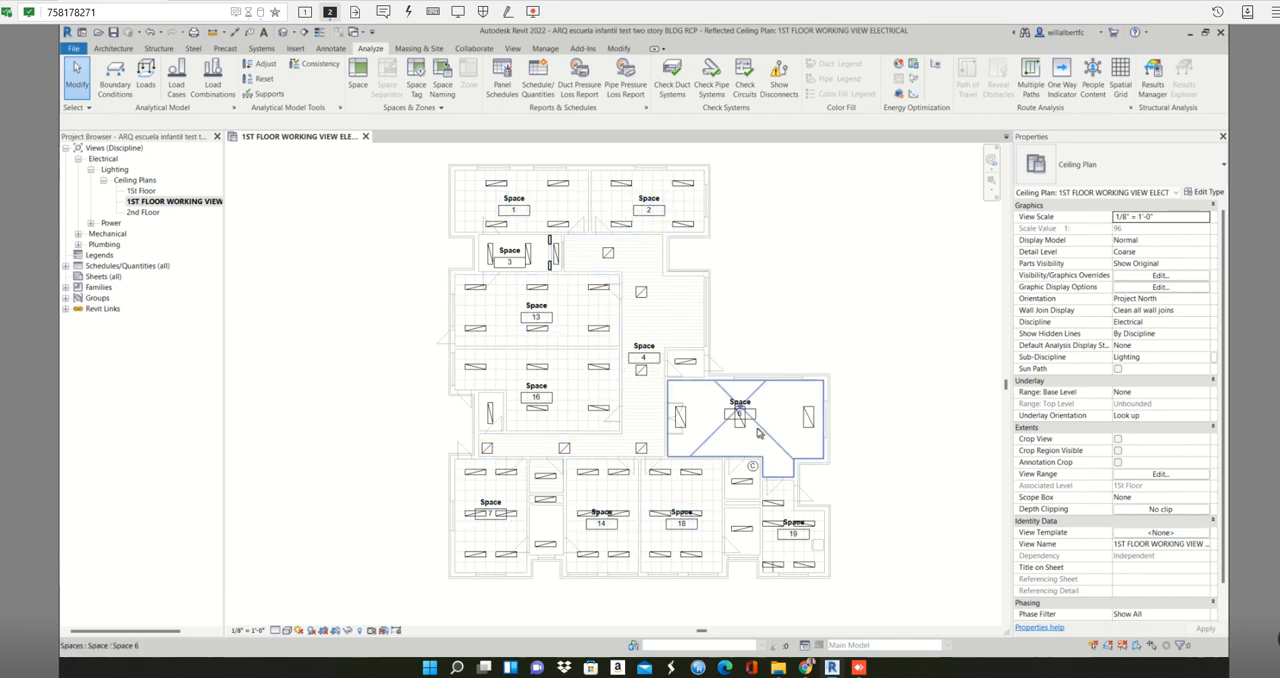
- Rename space 1 as CLASS ROOM 1 and apply the new name
click(535, 188)
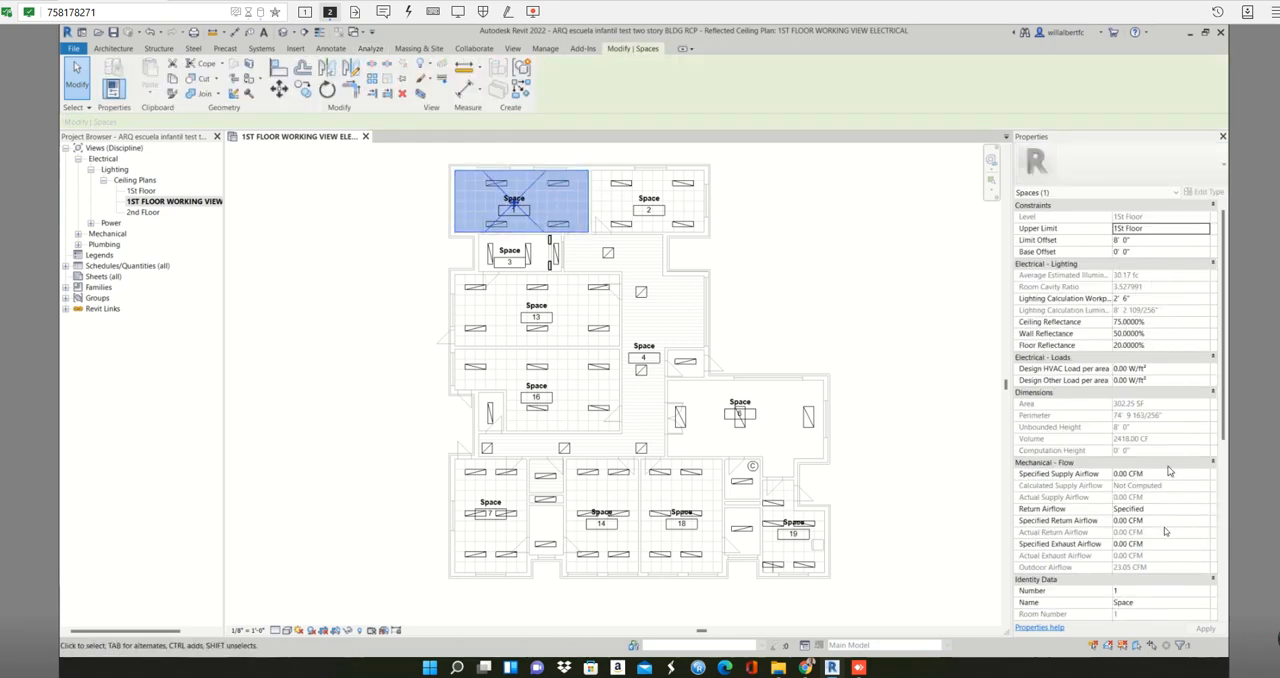
click(1149, 603)
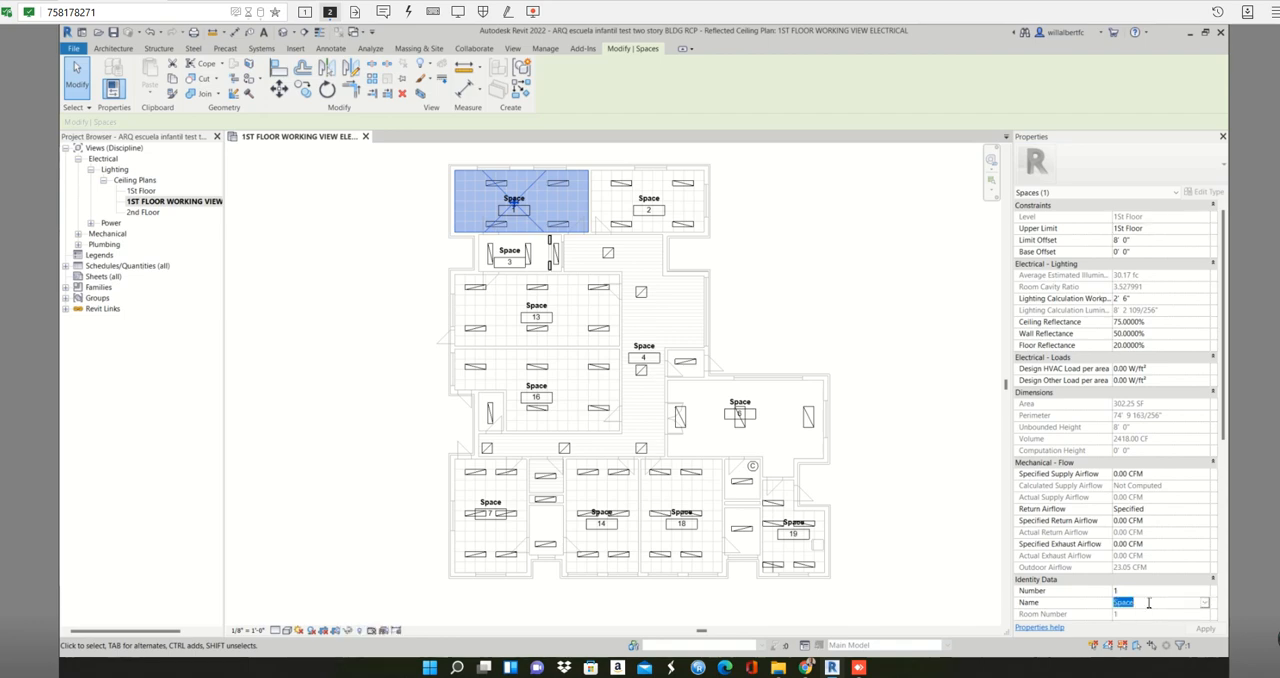
key(BackSpace)
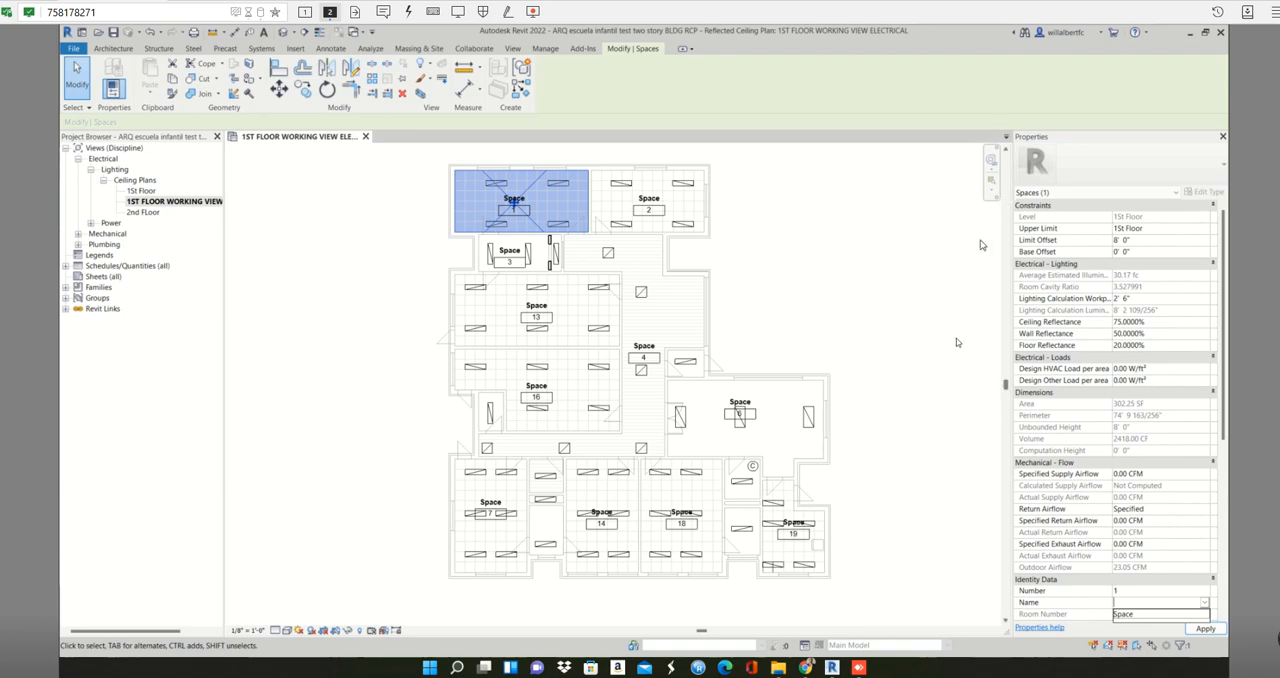
click(1140, 601)
text(c)
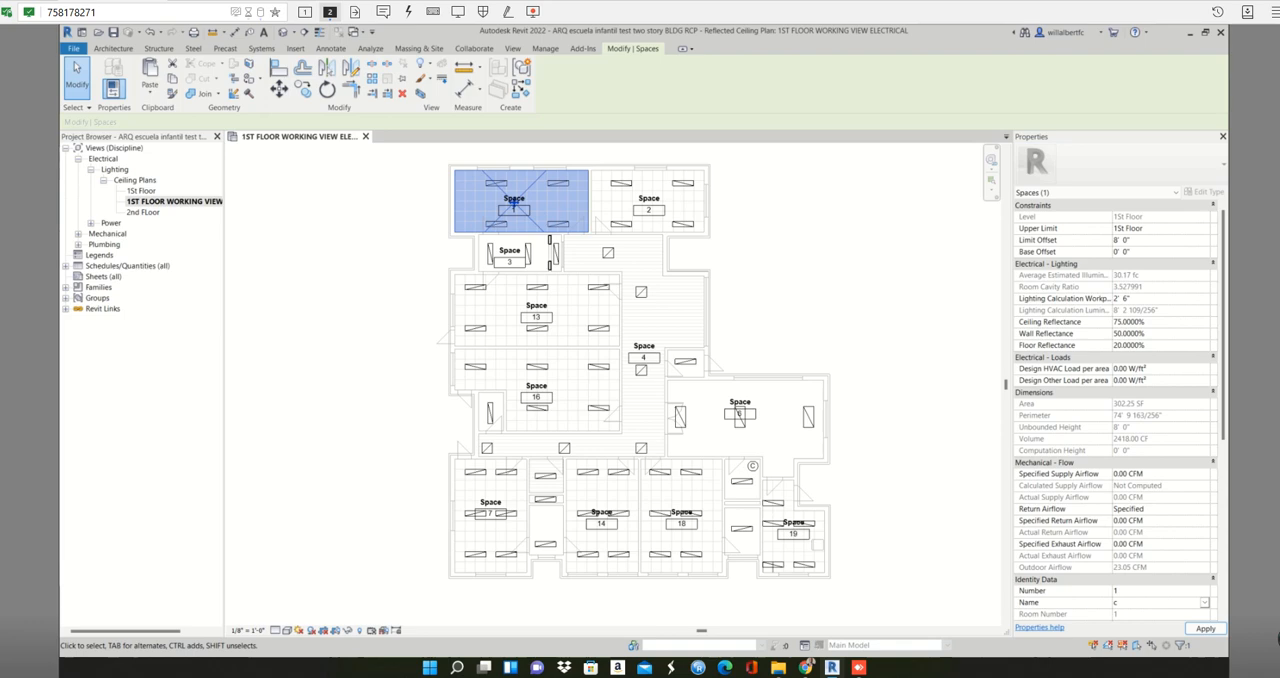
click(1132, 604)
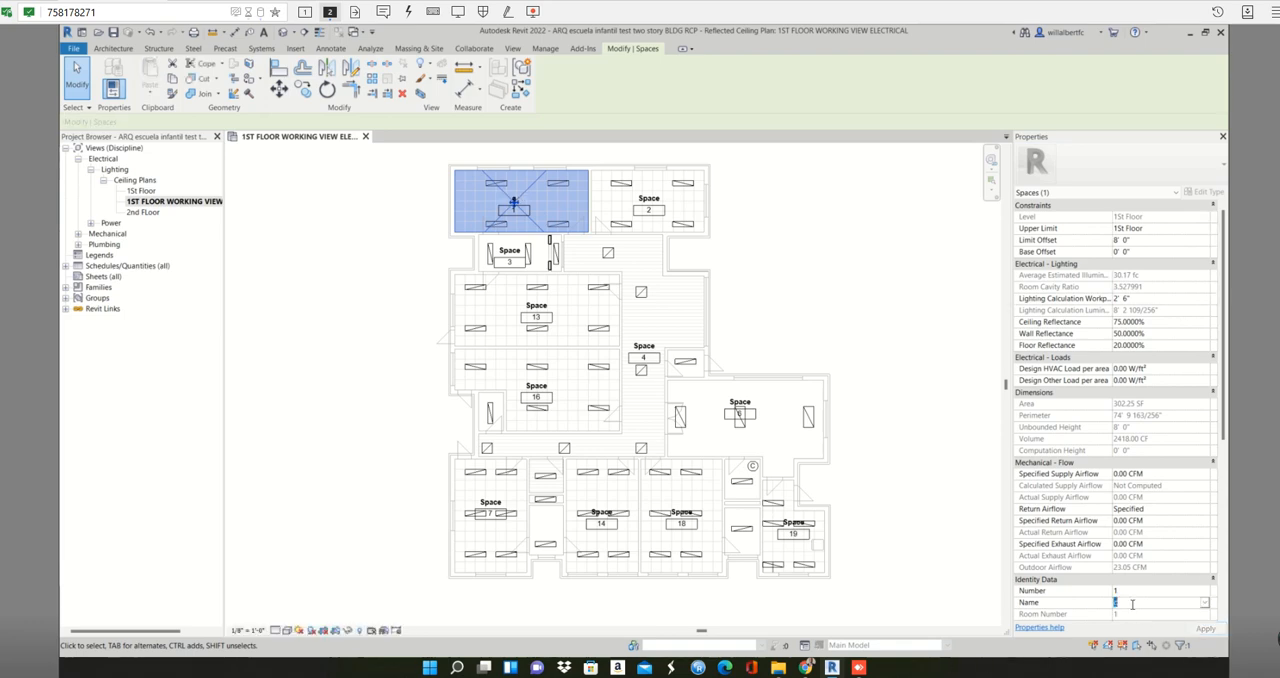
text(c)
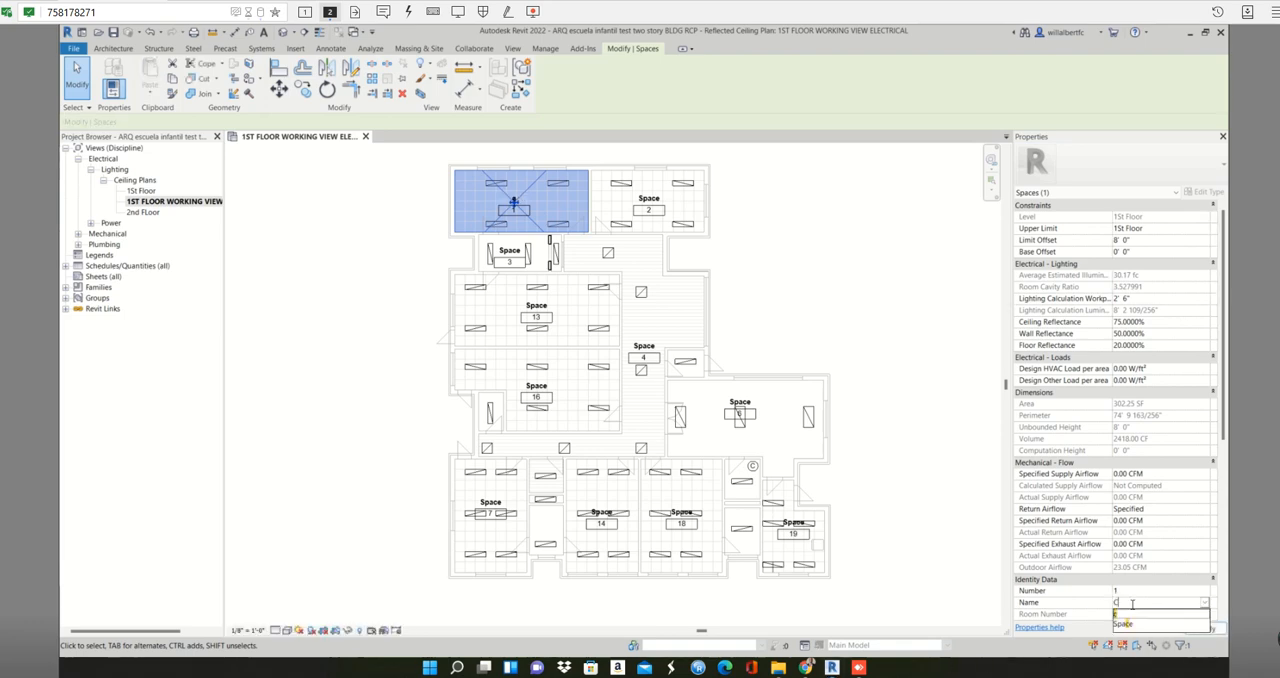
text(LASSROOM)
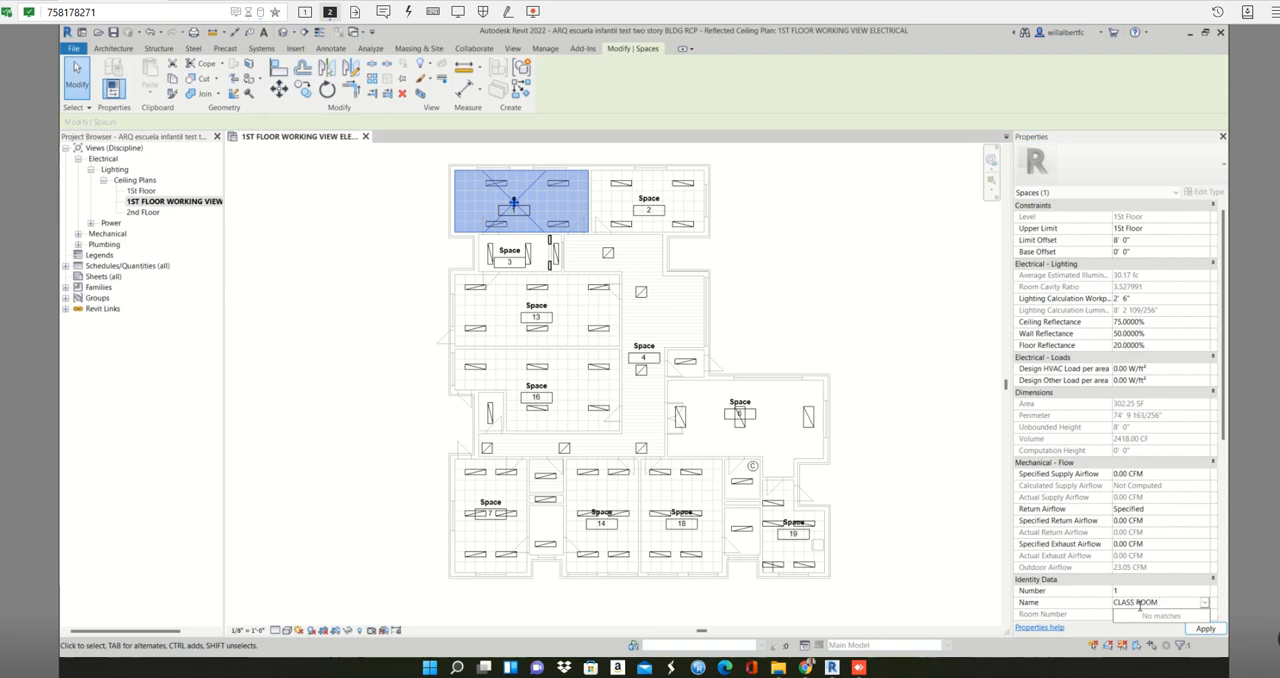
text(1)
click(1206, 629)
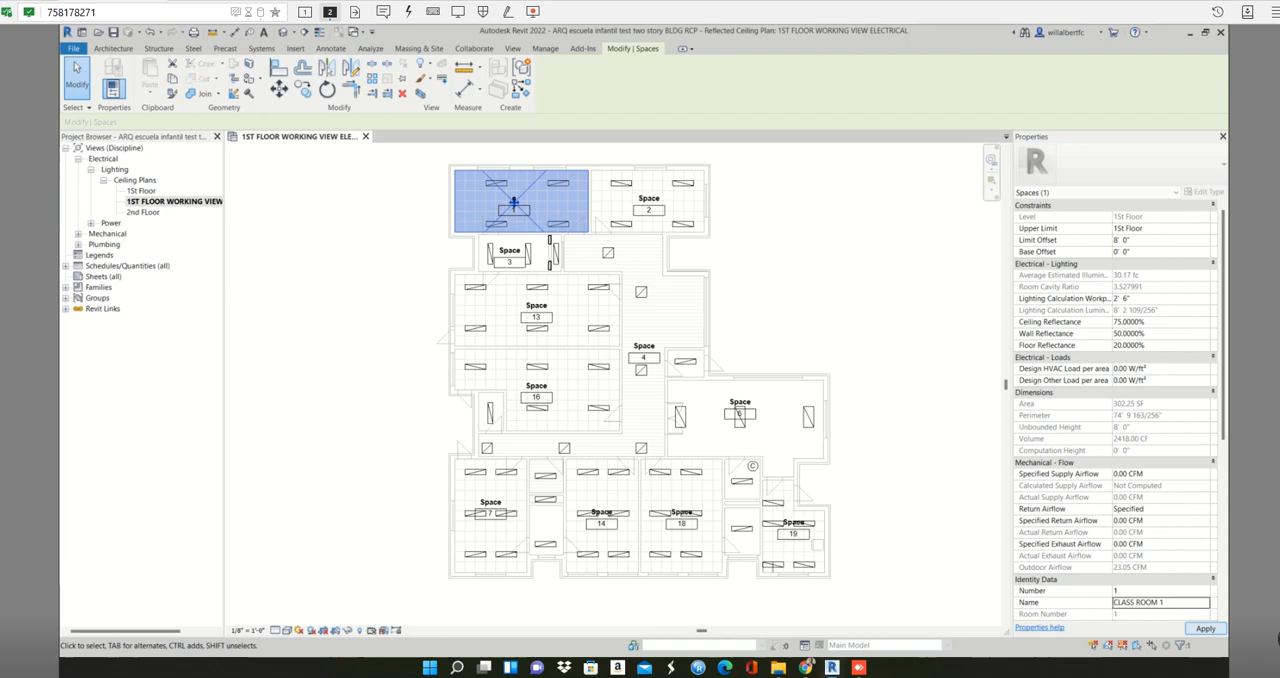
click(1207, 629)
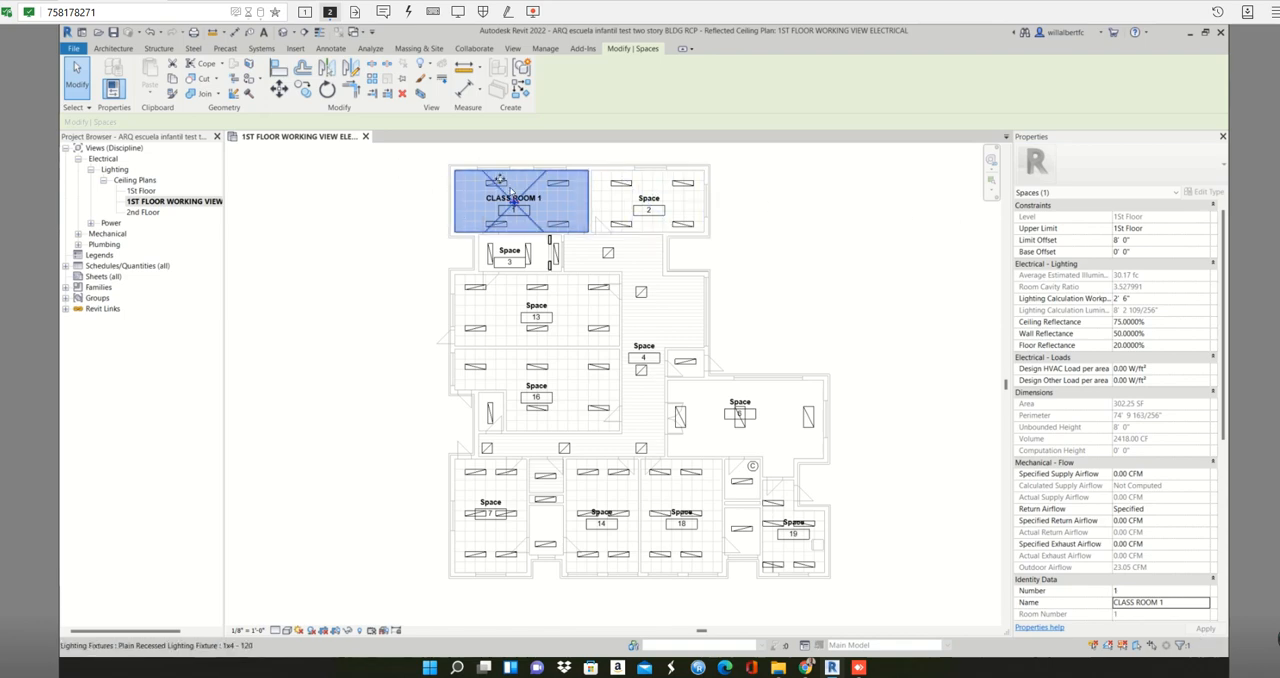
- Remove the trailing number from space 1's name so it reads CLASS ROOM, and apply the change
scroll(520, 186, up, 2)
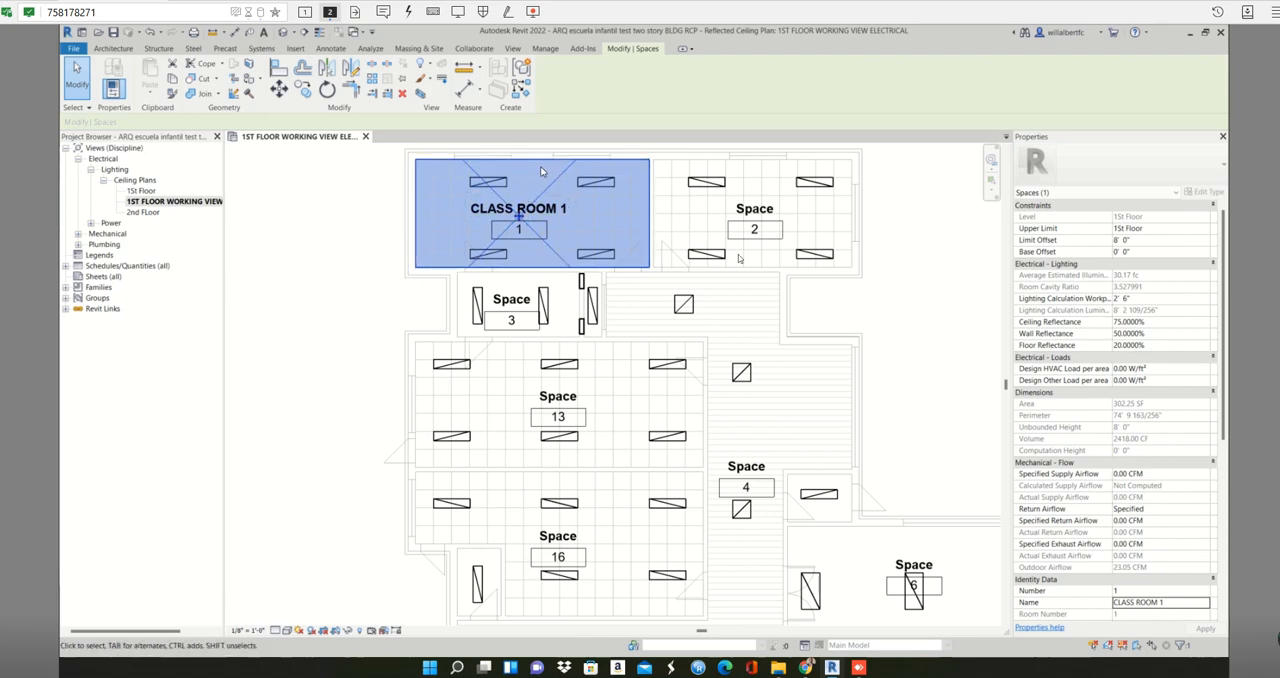
click(1176, 604)
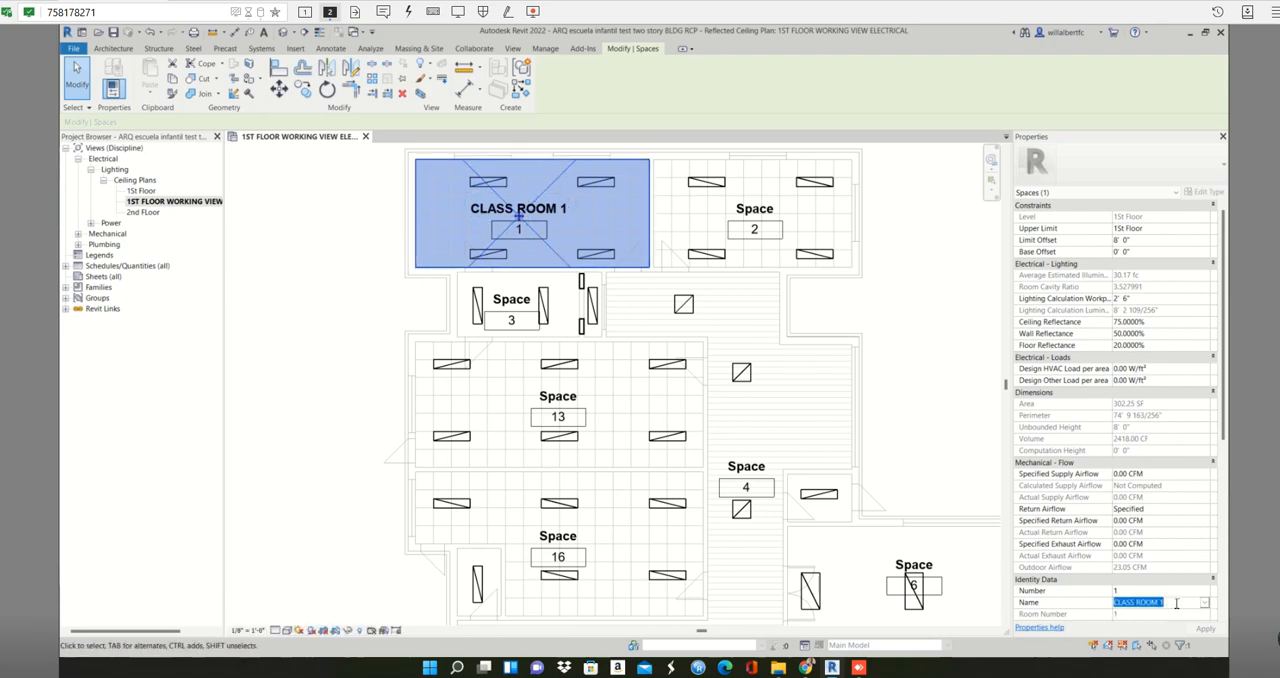
click(1176, 603)
key(BackSpace)
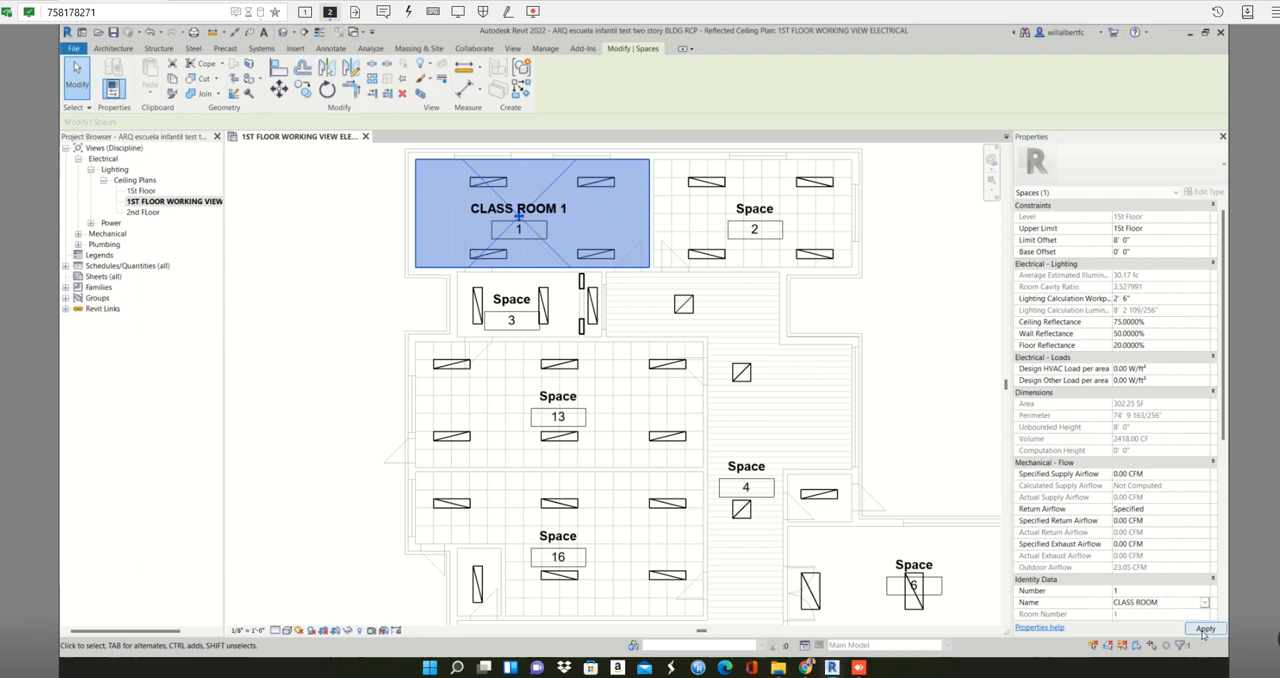
click(1205, 628)
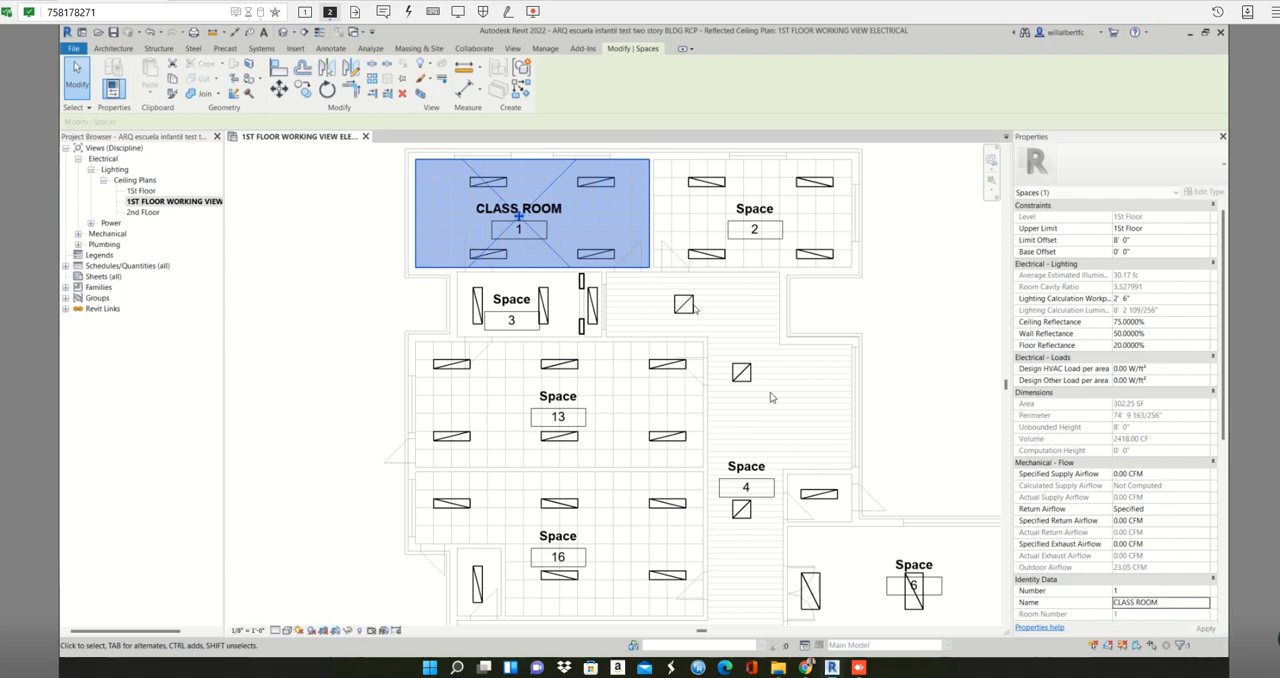
- Select spaces 2, 13, 16, 7, 14 and 18 together and rename them all CLASS ROOM, applying the change
scroll(690, 295, down, 2)
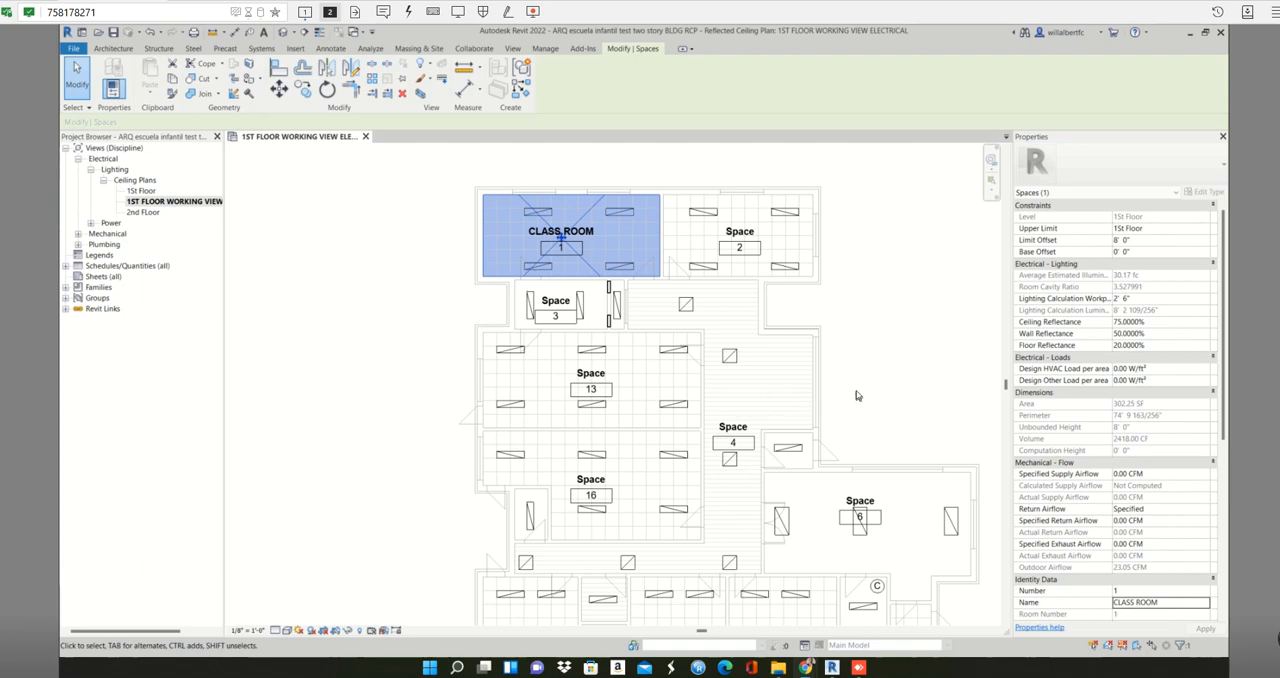
middle_drag(858, 390, 844, 355)
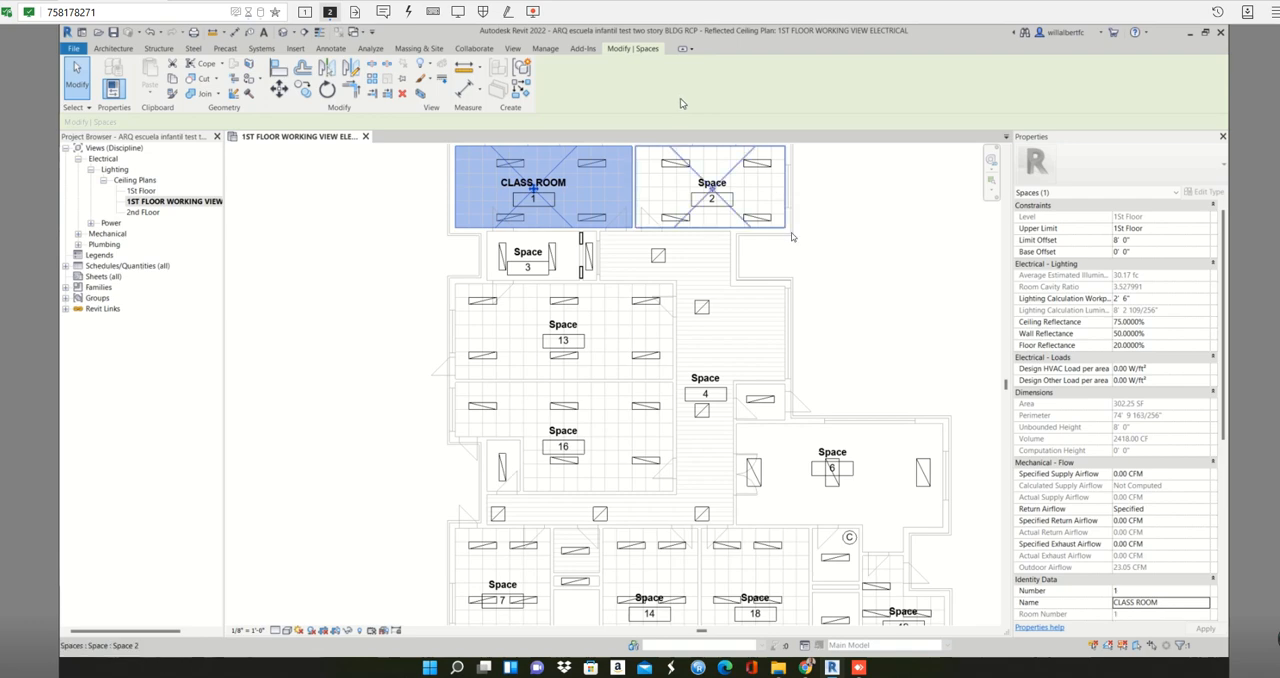
click(731, 171)
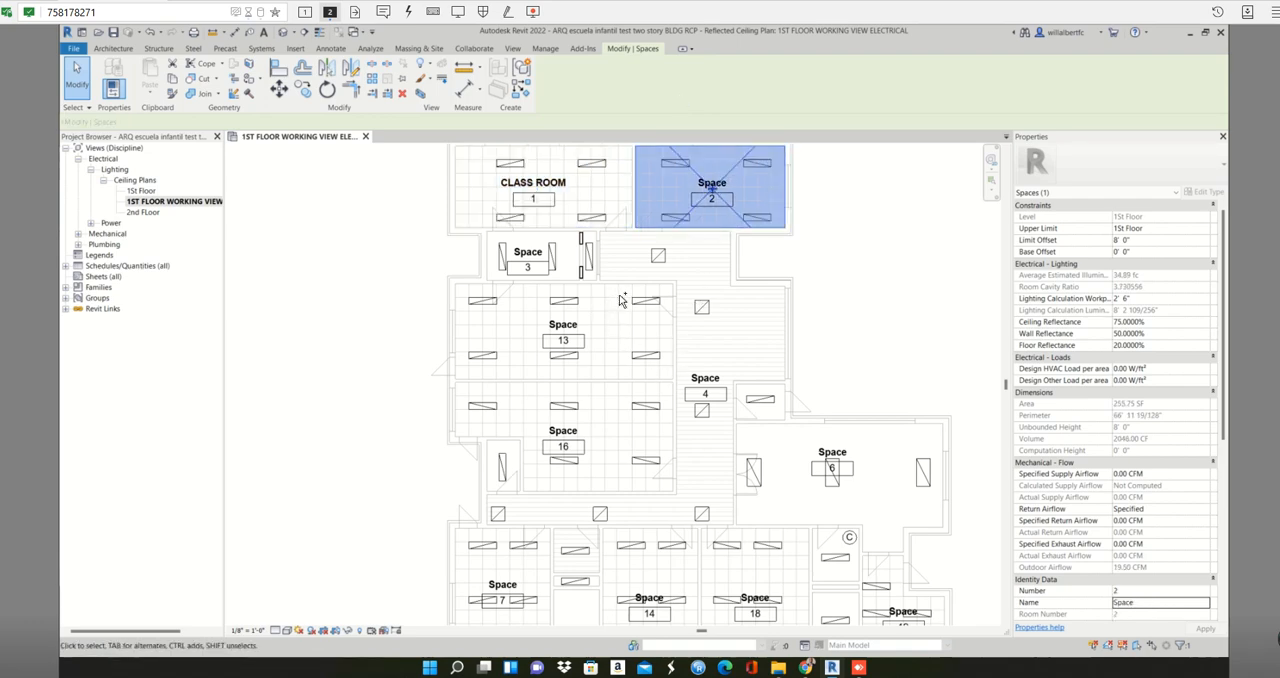
ctrl+click(595, 360)
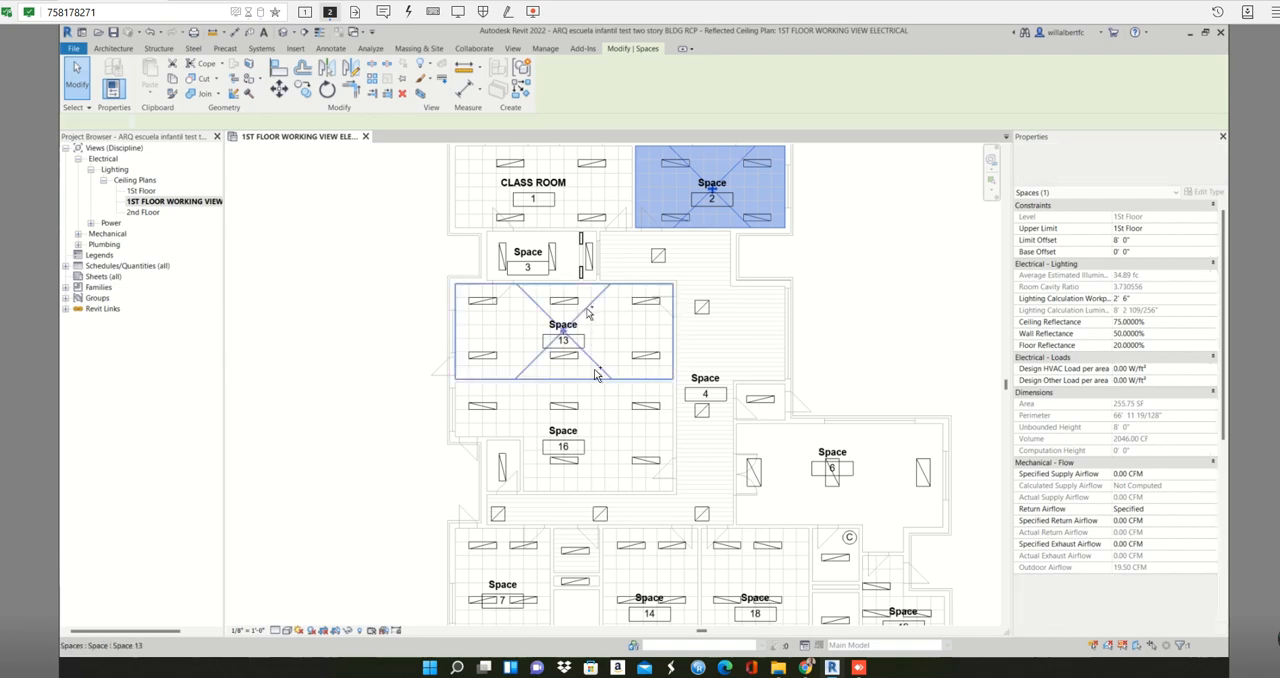
ctrl+click(595, 407)
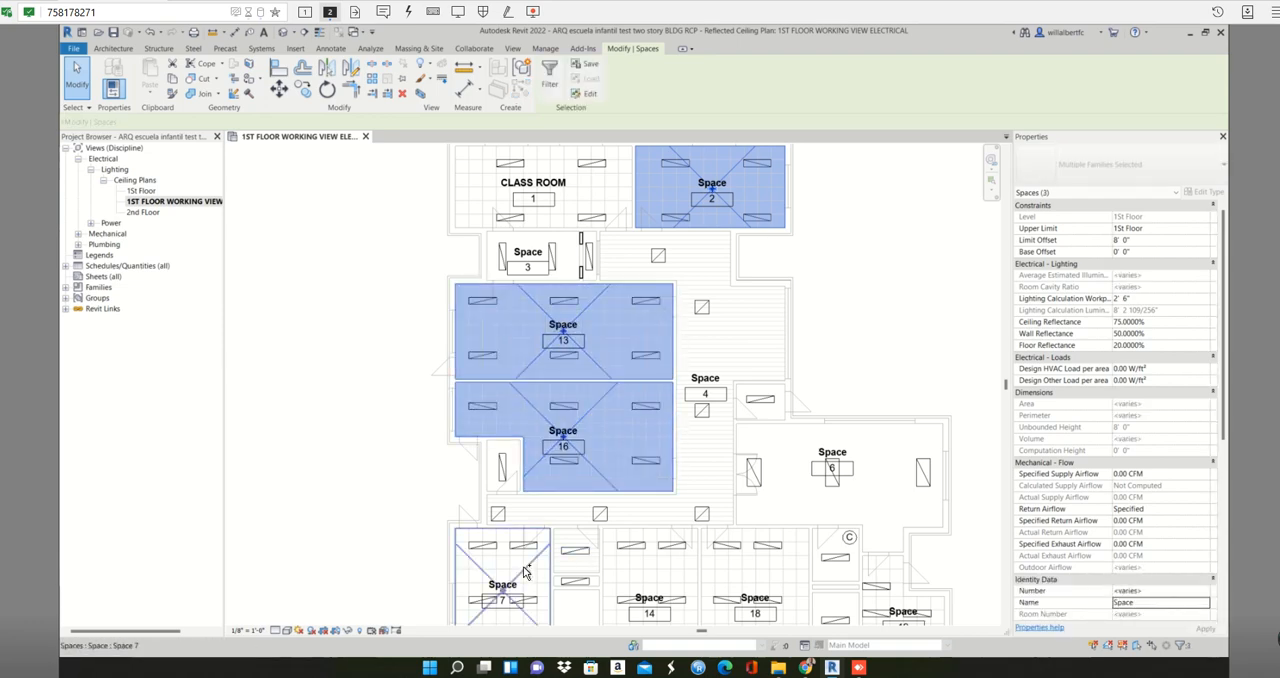
ctrl+click(542, 571)
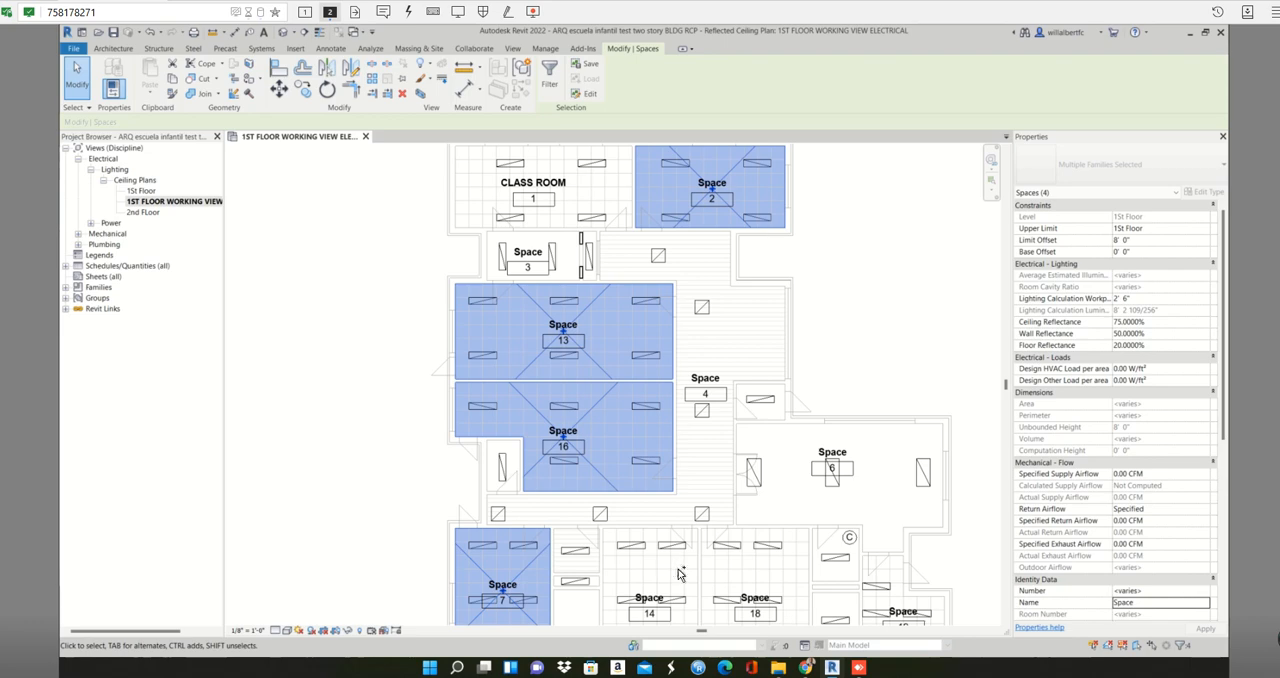
ctrl+click(679, 573)
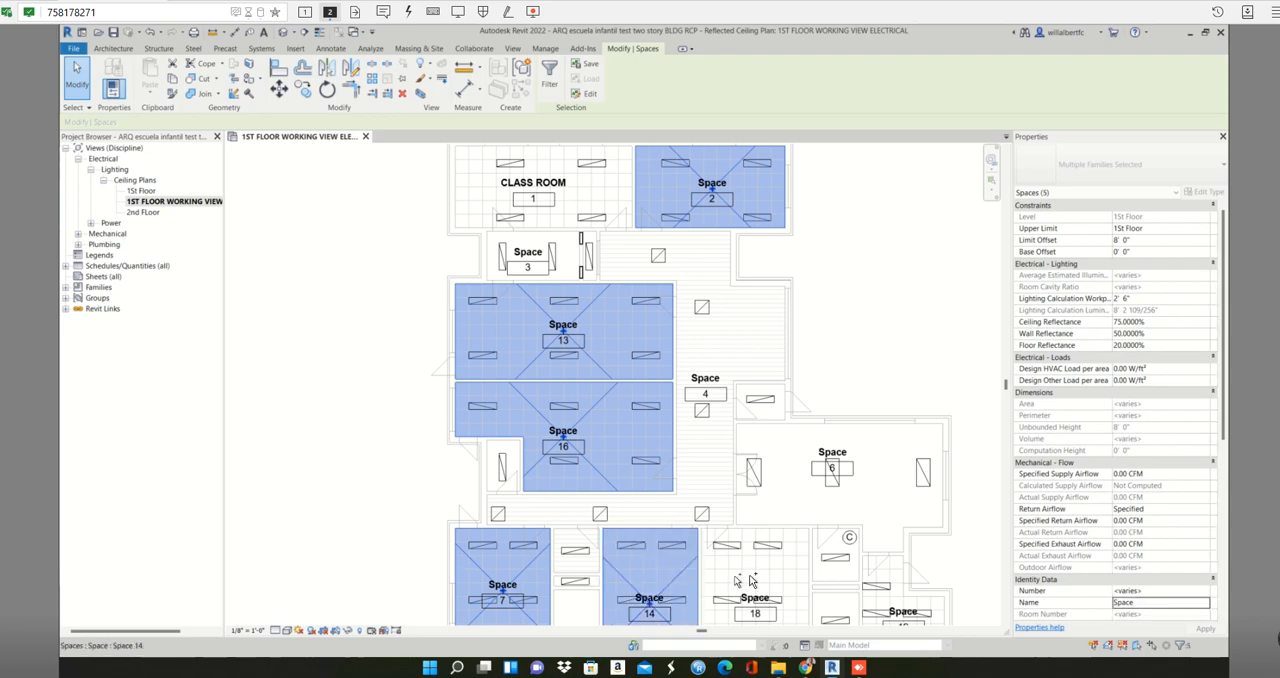
ctrl+click(792, 569)
click(1131, 604)
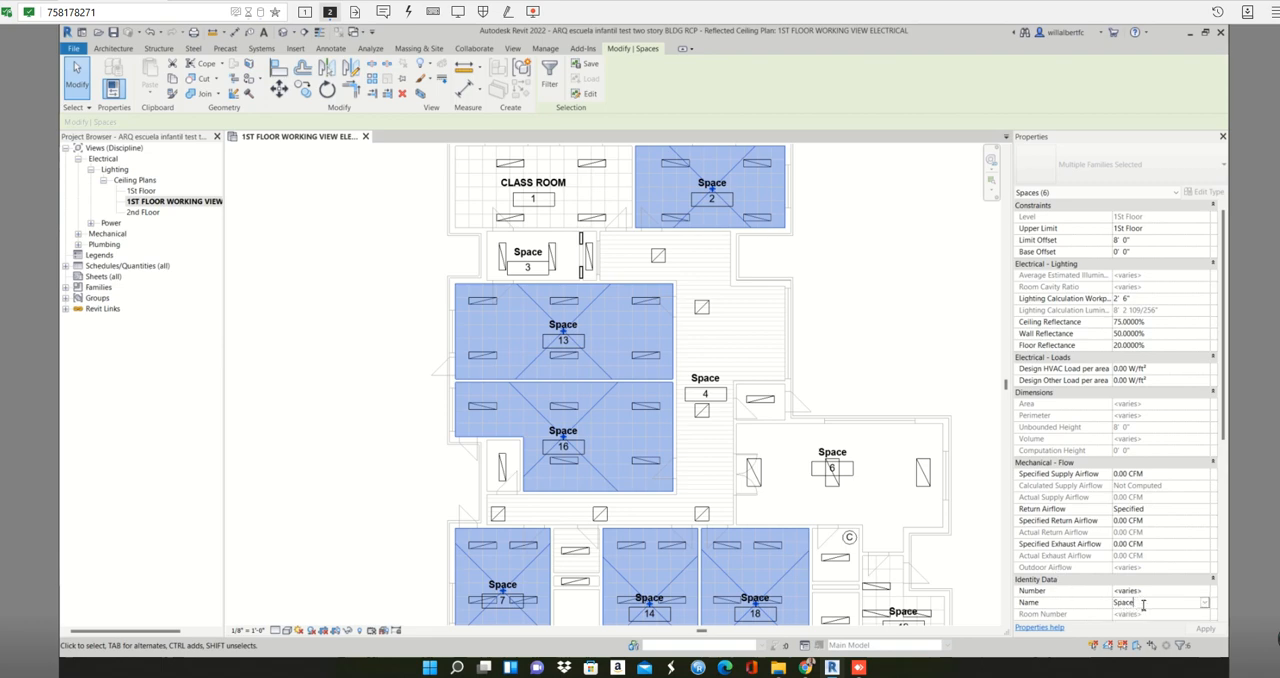
drag(1139, 604, 1095, 604)
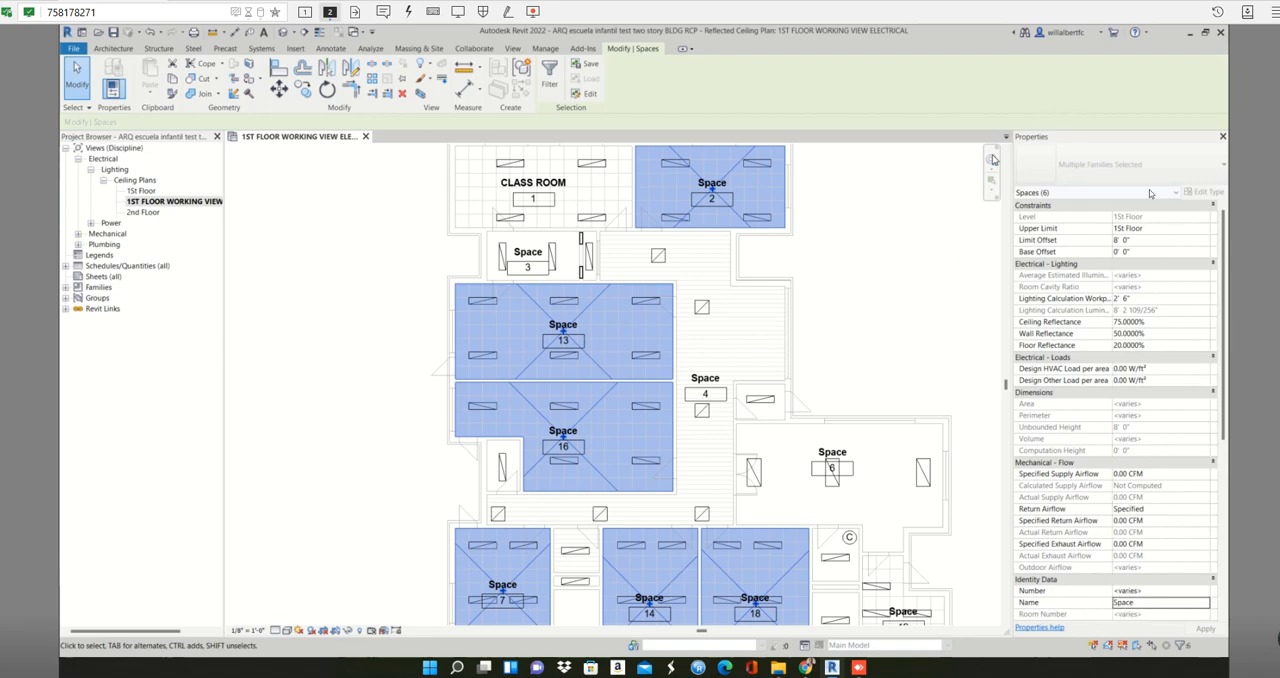
double_click(1150, 606)
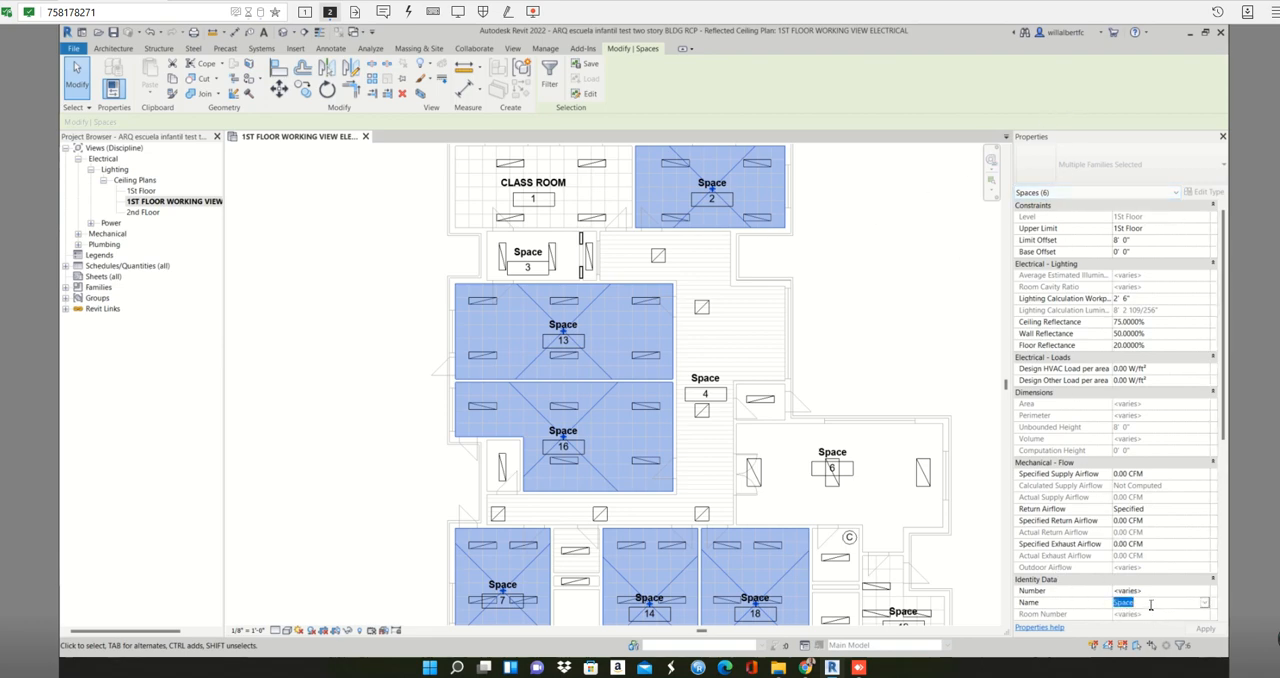
text(c)
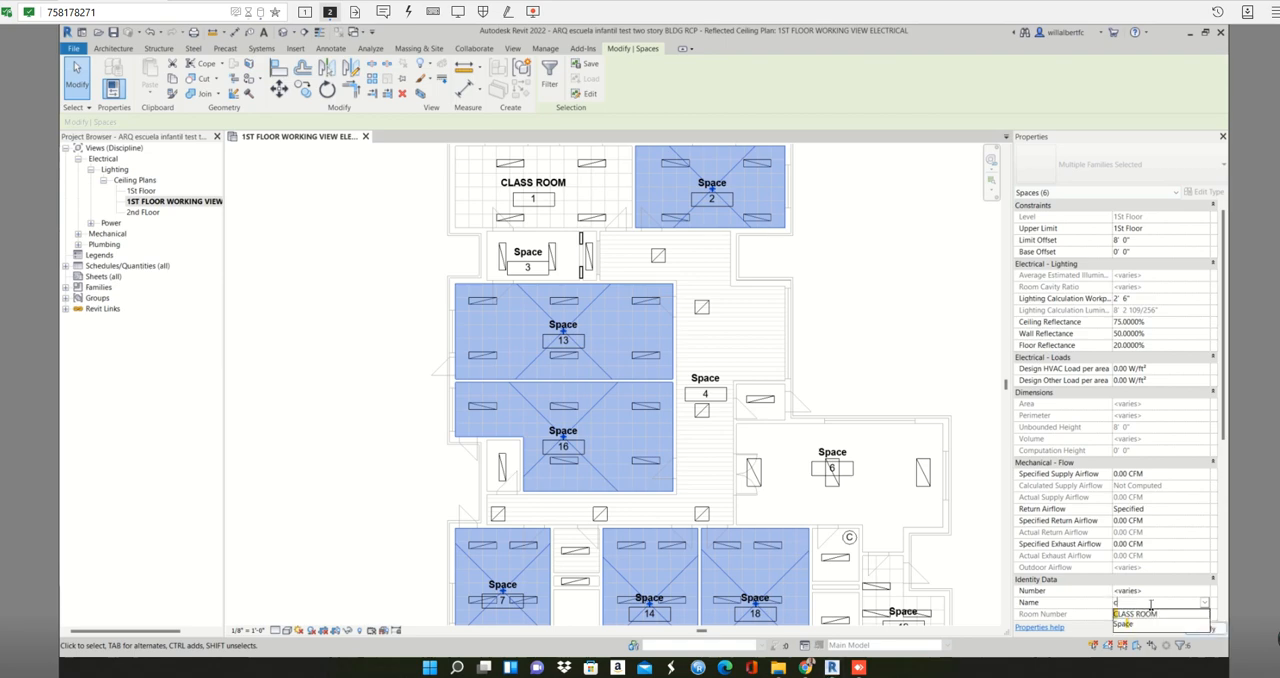
click(1130, 614)
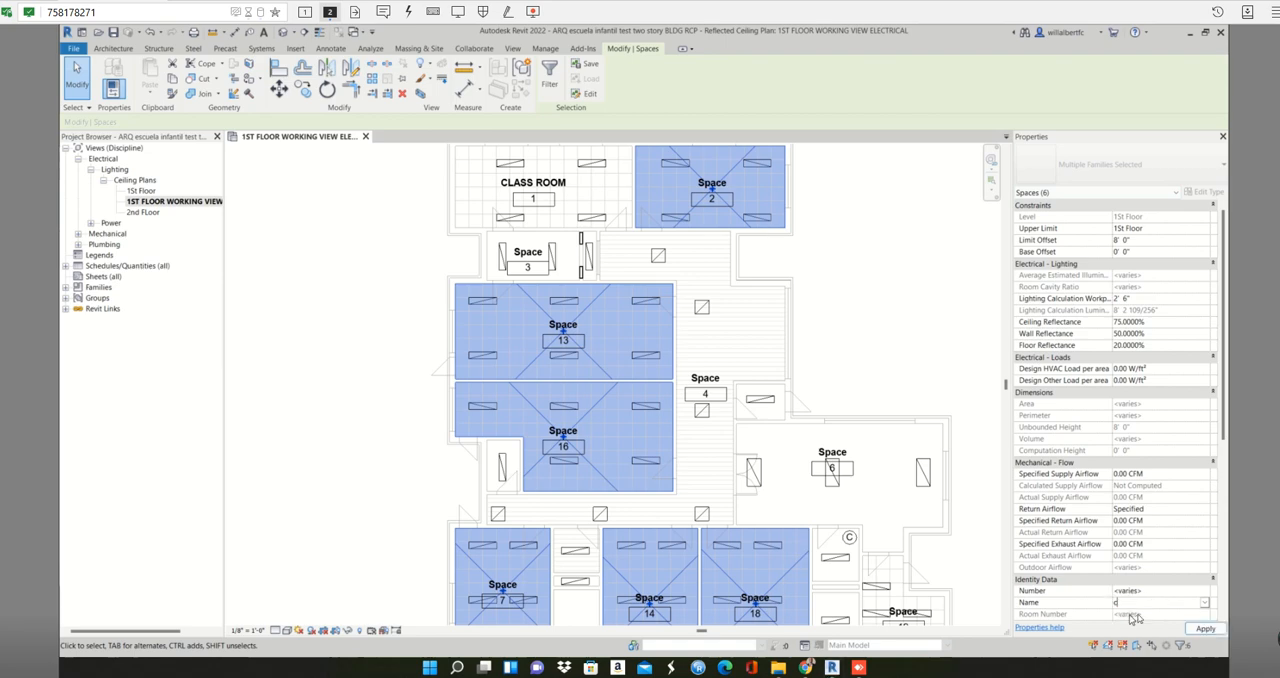
click(1205, 630)
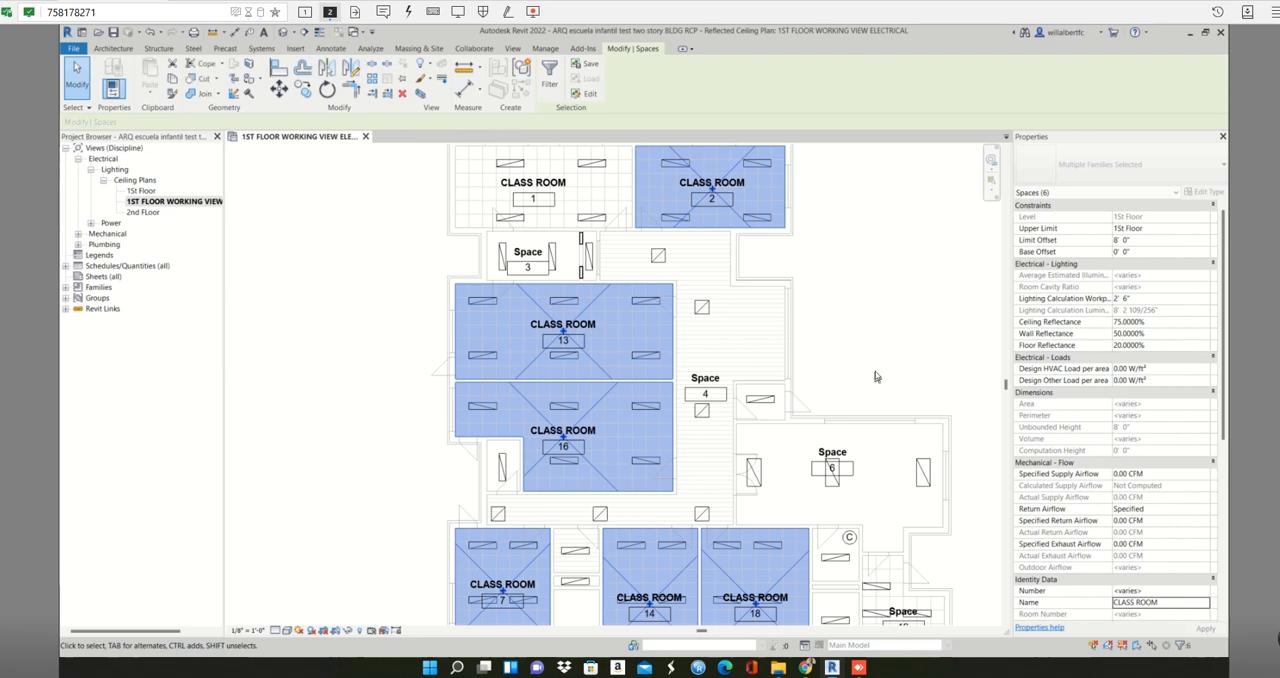
- Clear the classroom selection, rename corridor space 4 as CORRIDOR 1, and apply the new name
scroll(875, 377, down, 1)
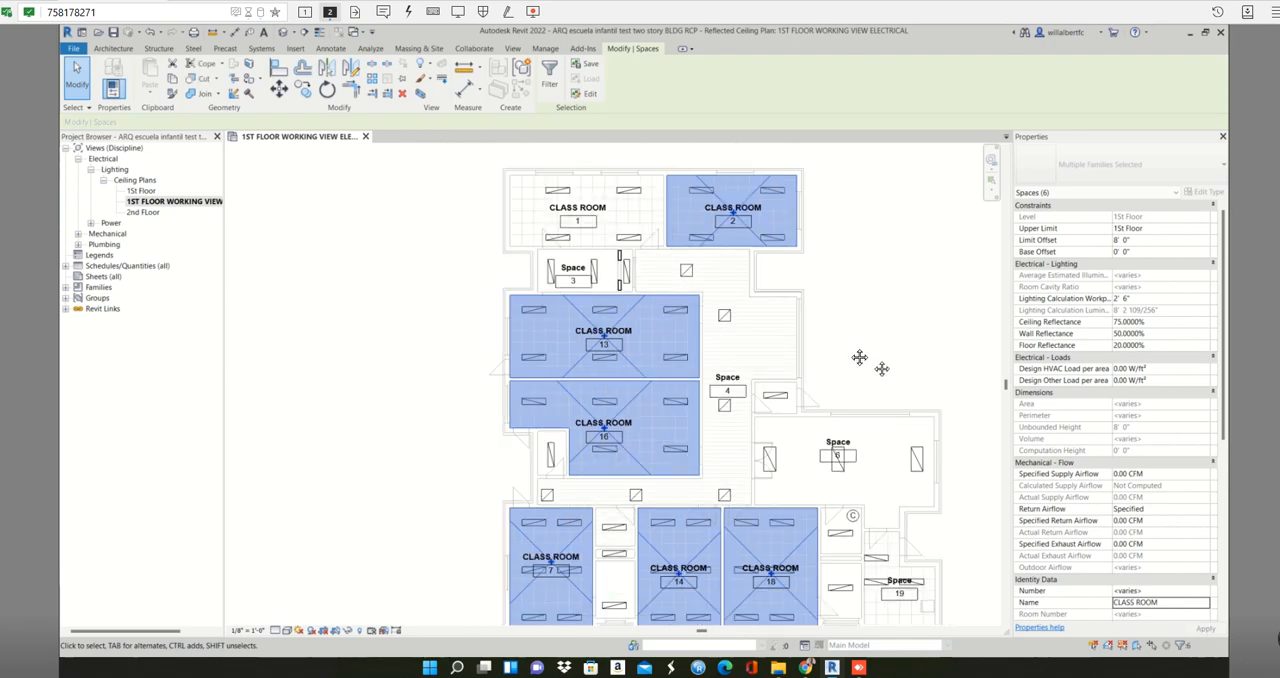
middle_drag(857, 357, 779, 302)
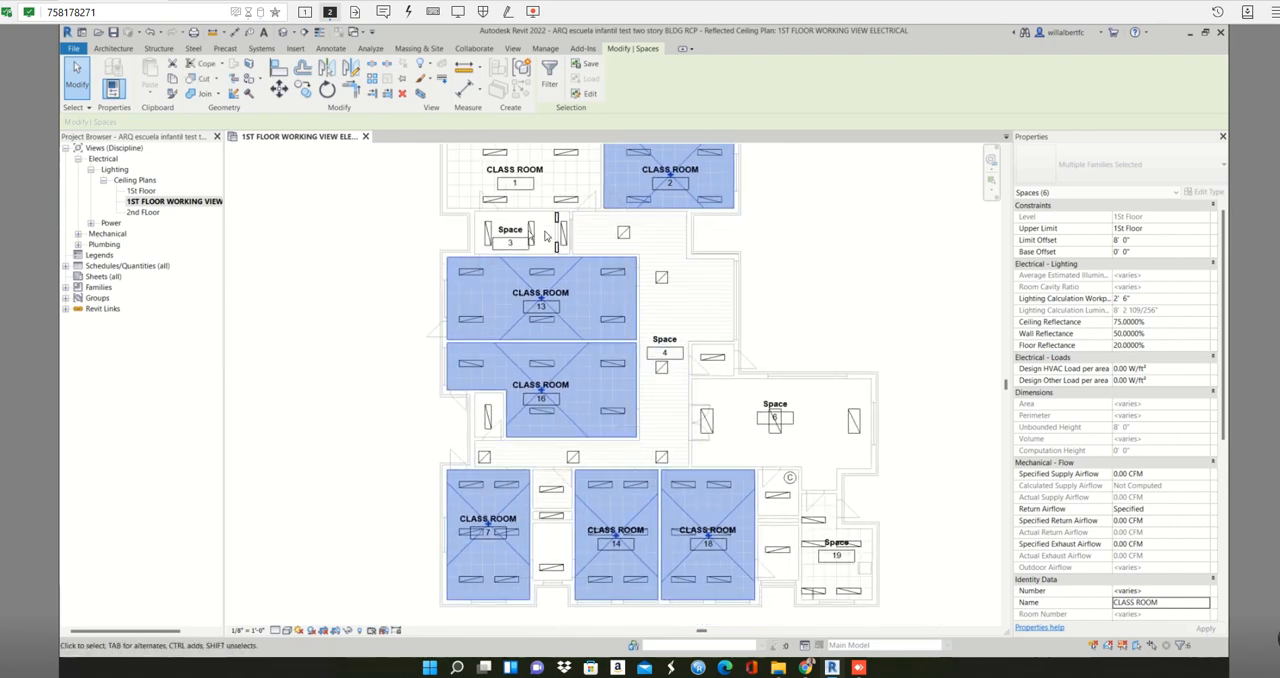
key(Escape)
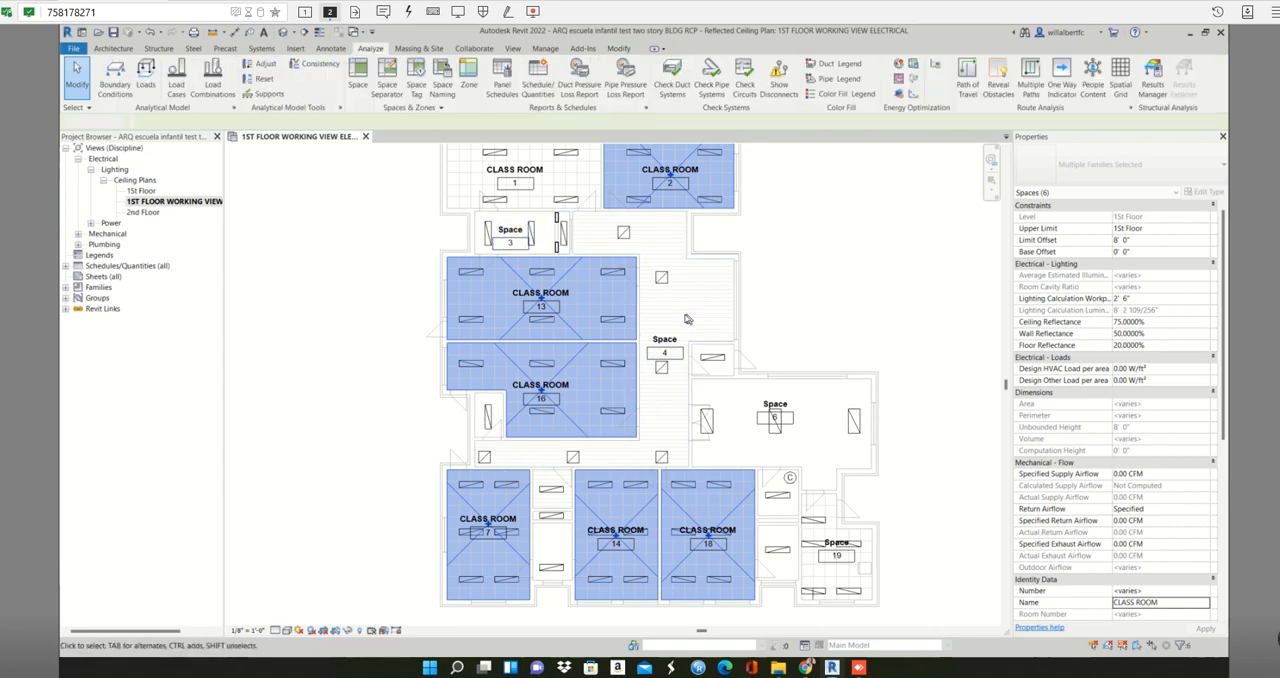
click(688, 321)
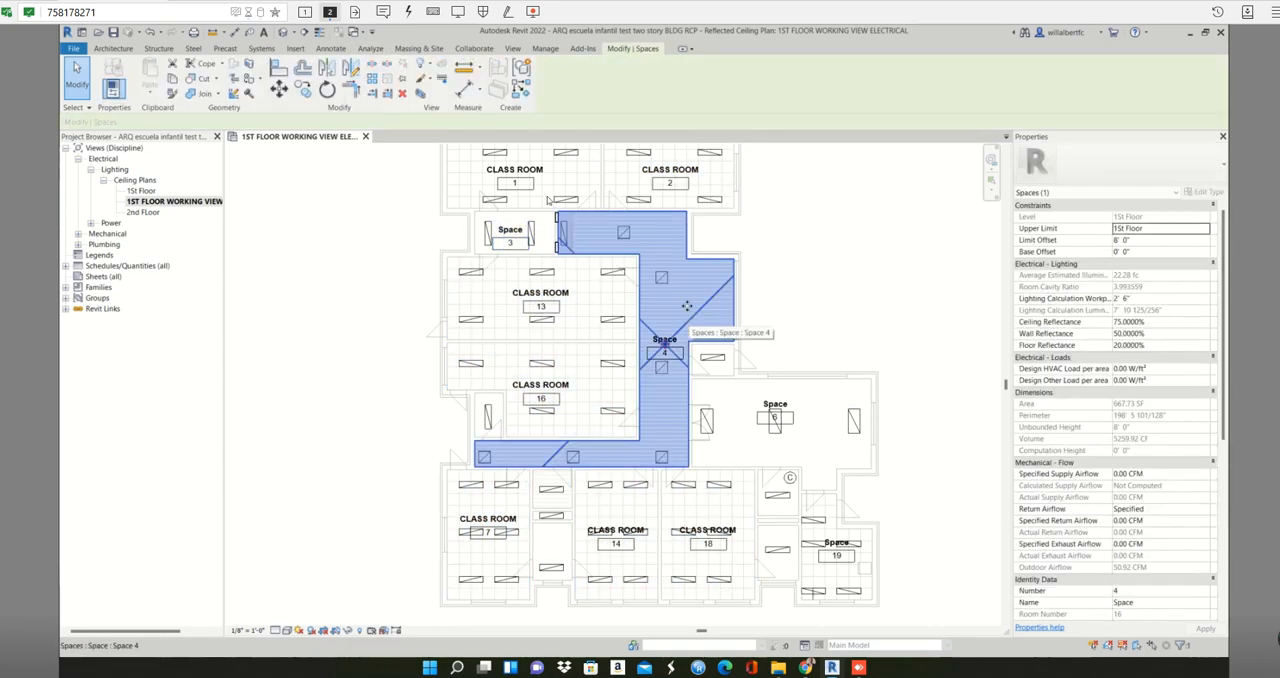
click(1132, 602)
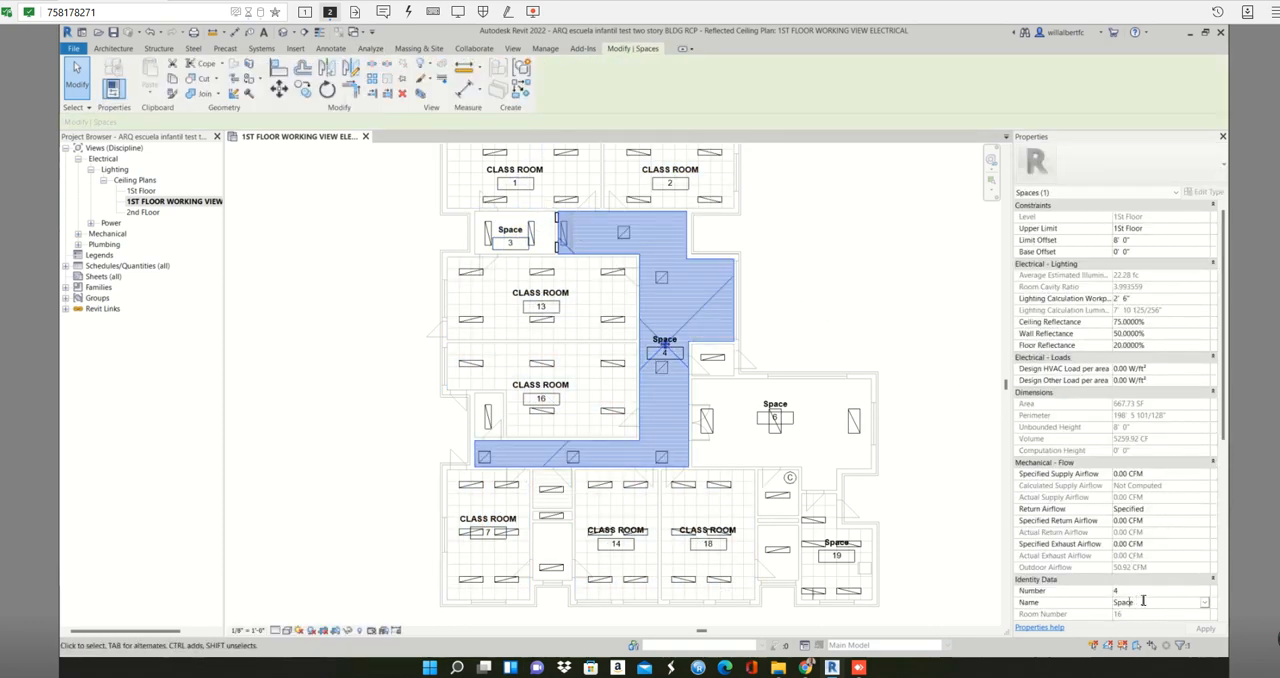
double_click(1132, 602)
text(CORRIDOR 1)
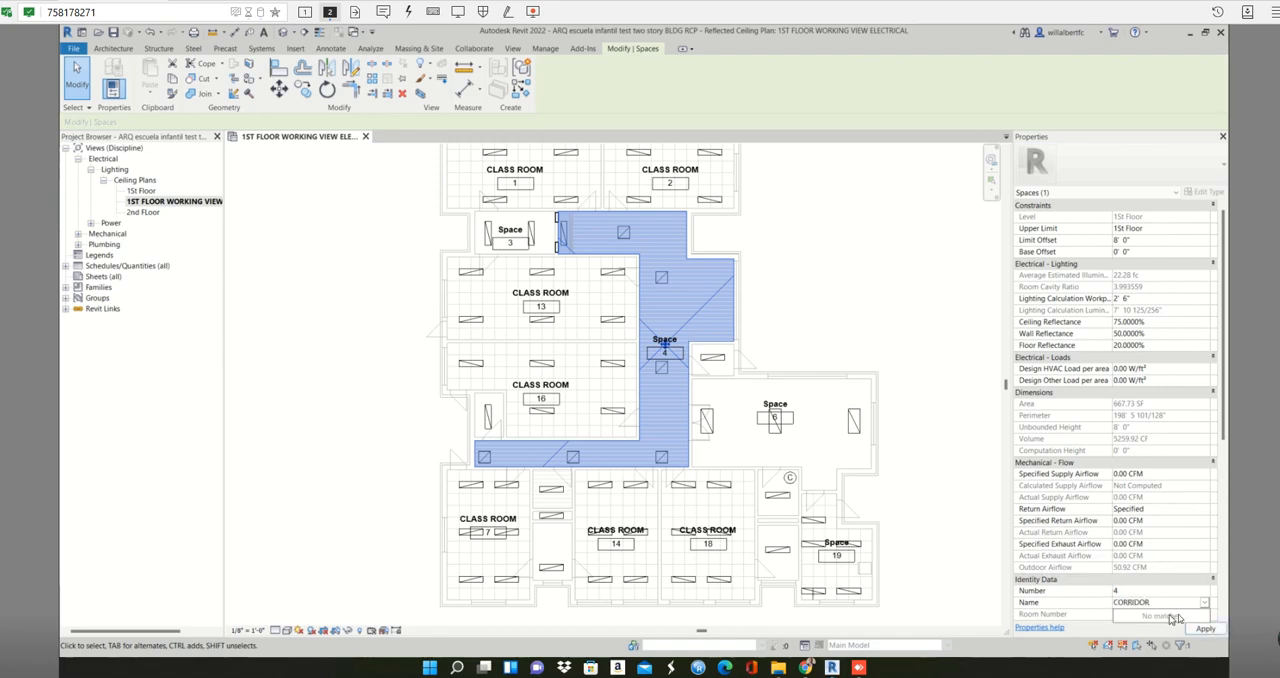
click(1205, 630)
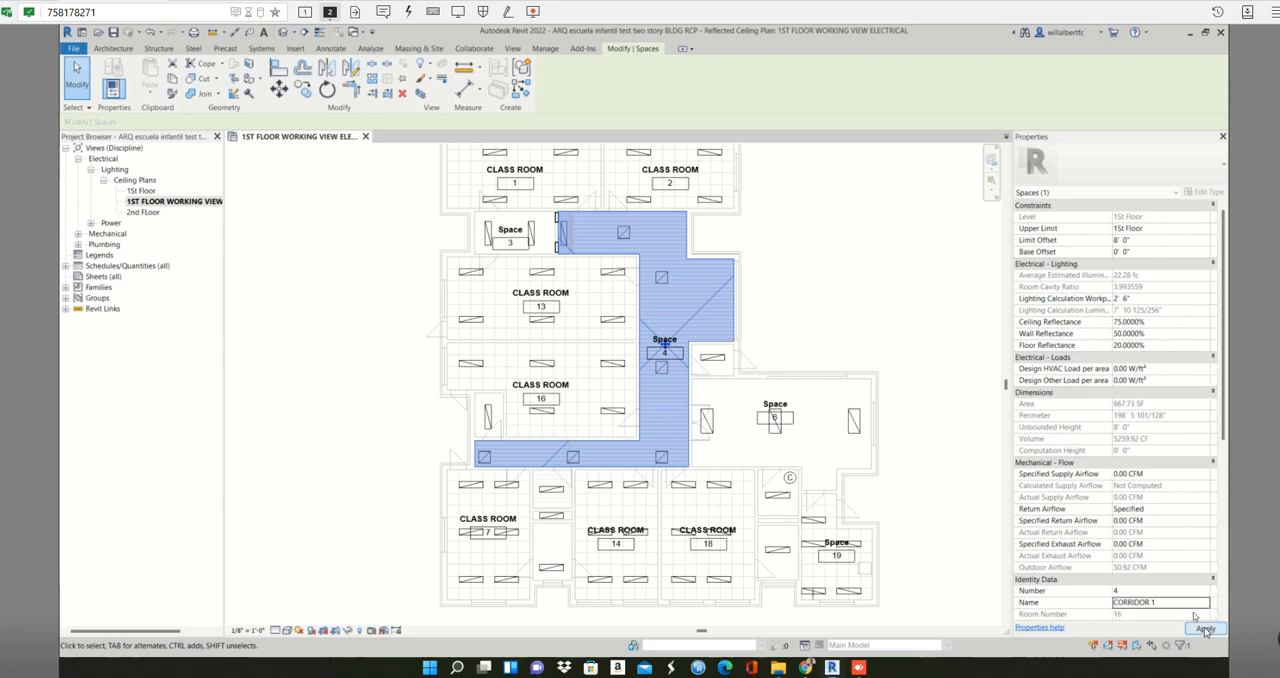
- Rename space 3 as CORRIDOR and set its number to 1, applying the change and accepting the duplicate number
click(541, 225)
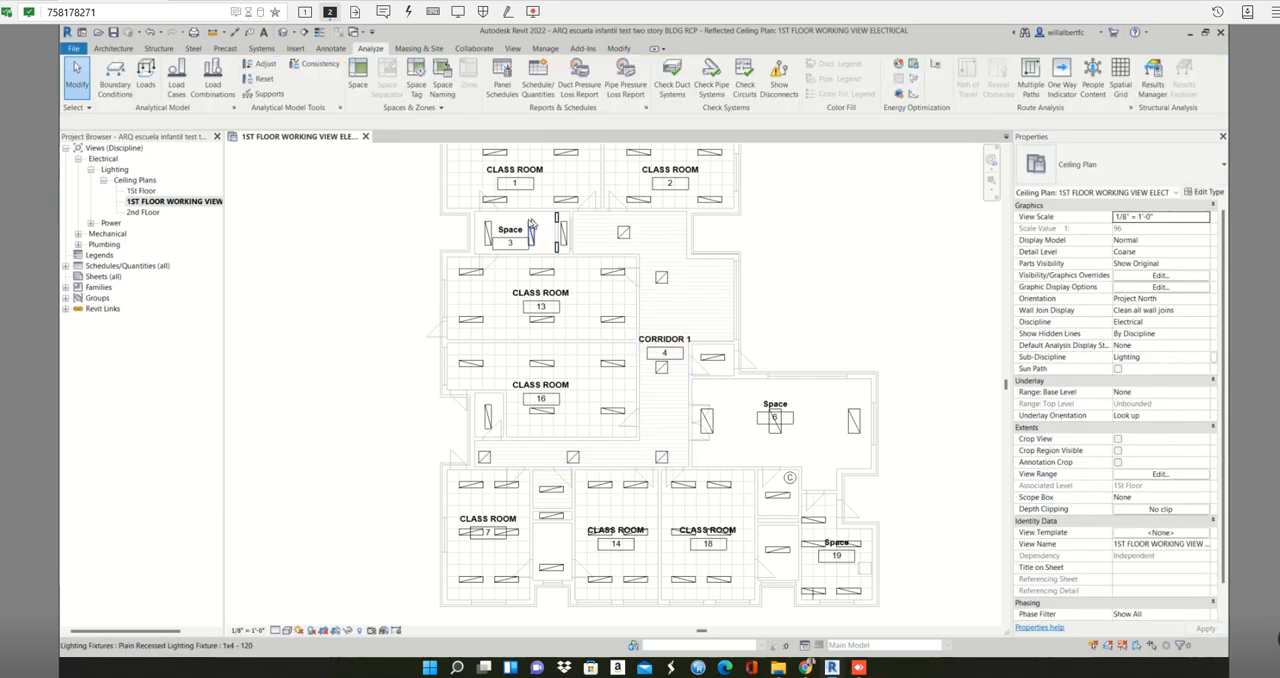
click(505, 220)
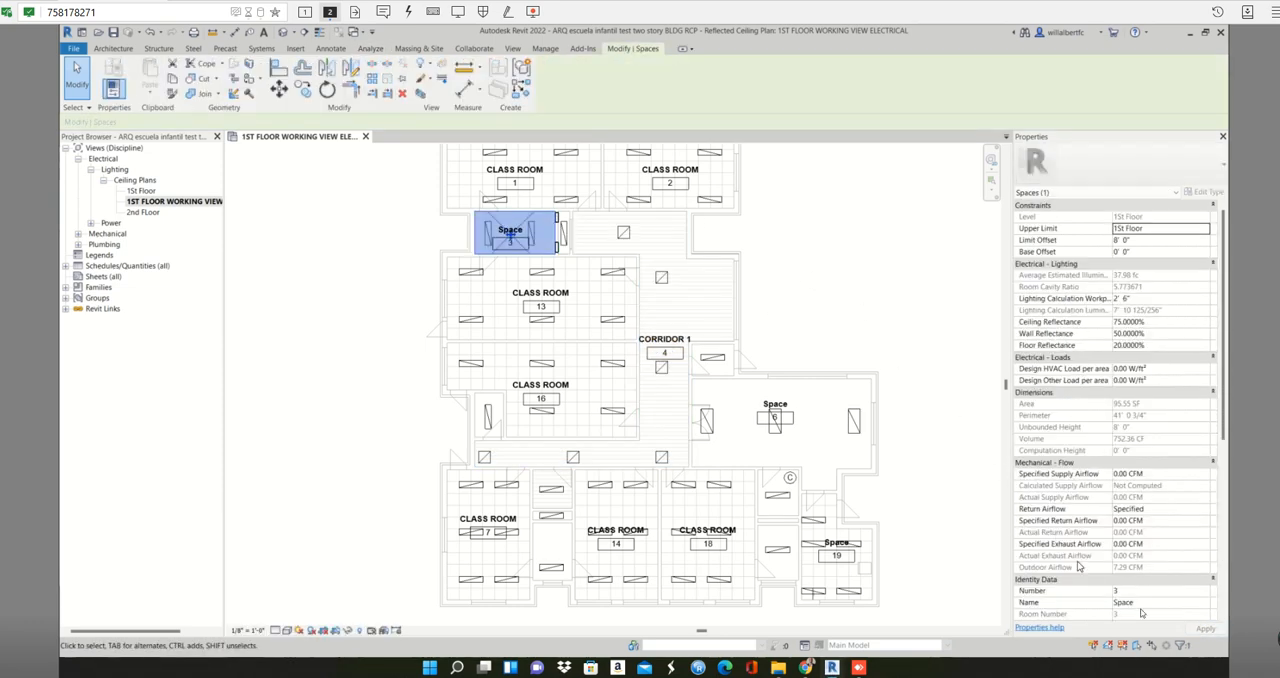
click(1148, 601)
text(co)
key(Down)
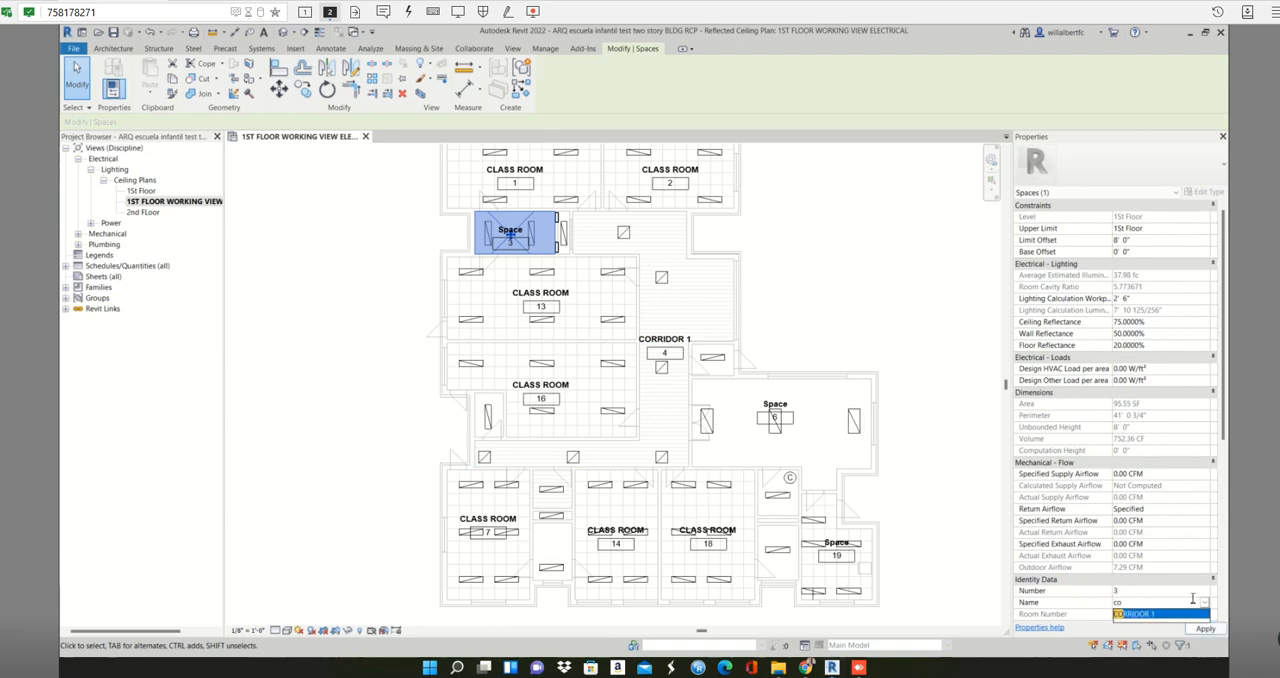
key(Return)
click(1178, 604)
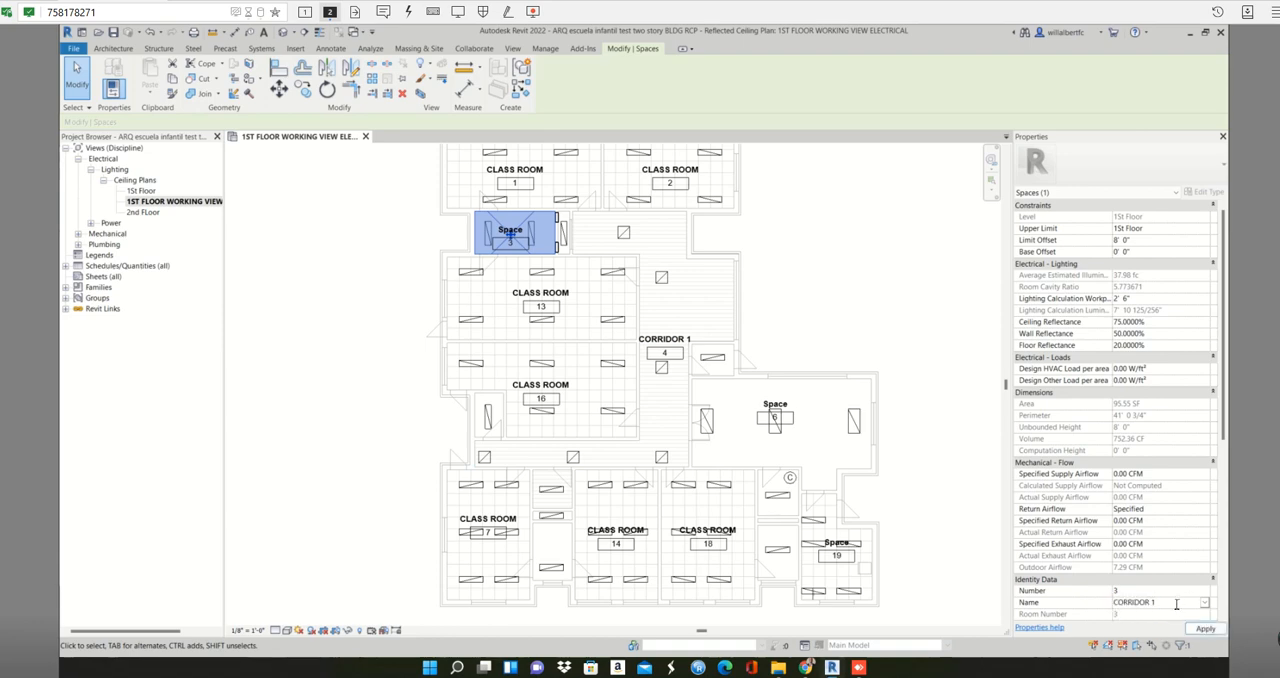
key(BackSpace)
click(1110, 591)
text(1)
click(1205, 628)
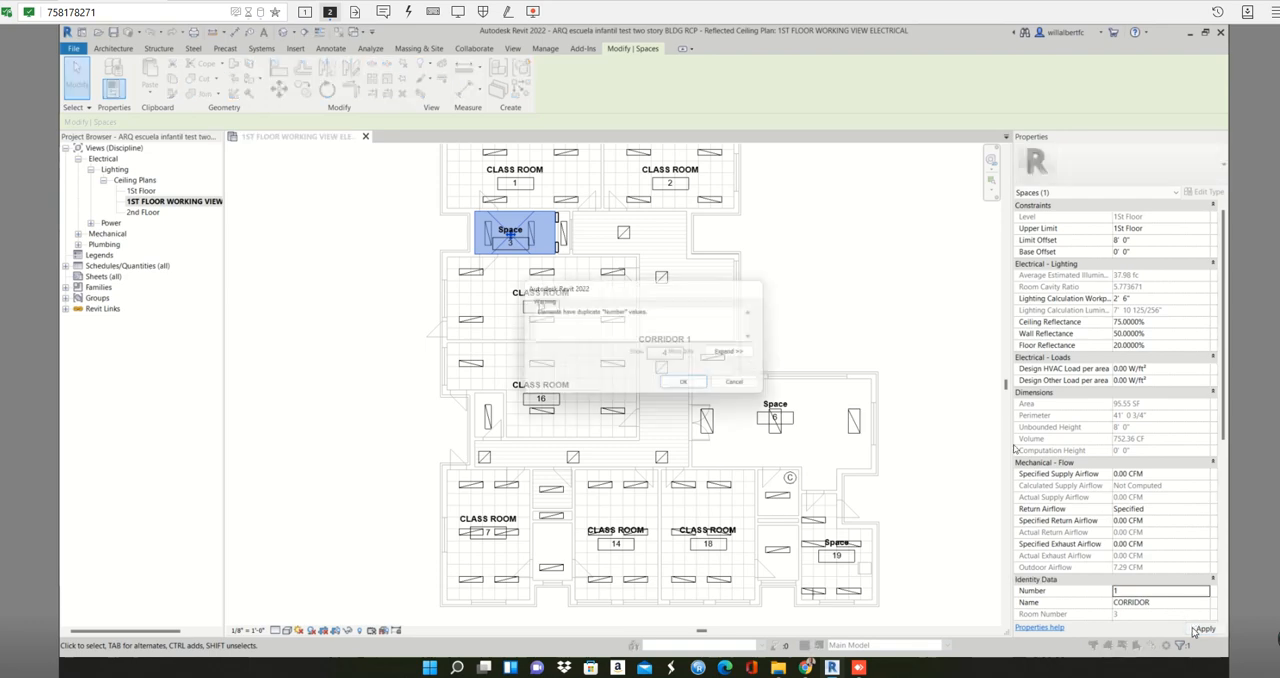
click(686, 385)
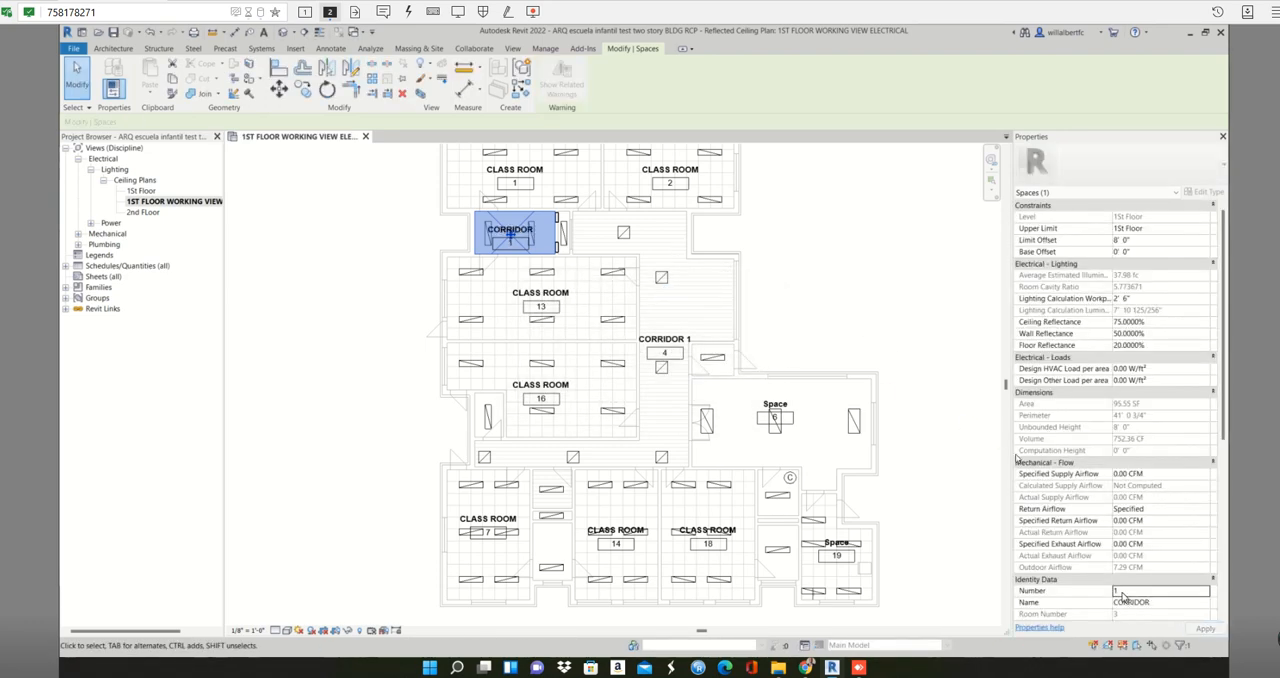
- Try to change corridor space 4 to number 2 with the name CORRIDOR
click(692, 345)
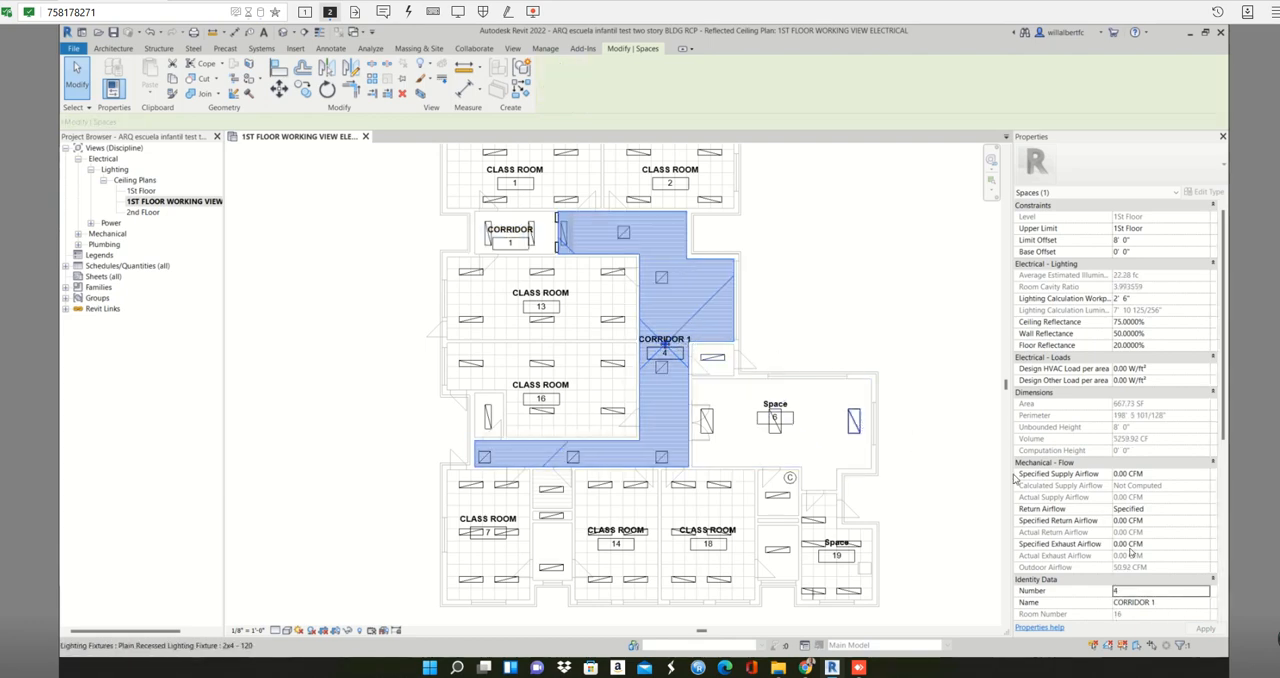
double_click(1128, 591)
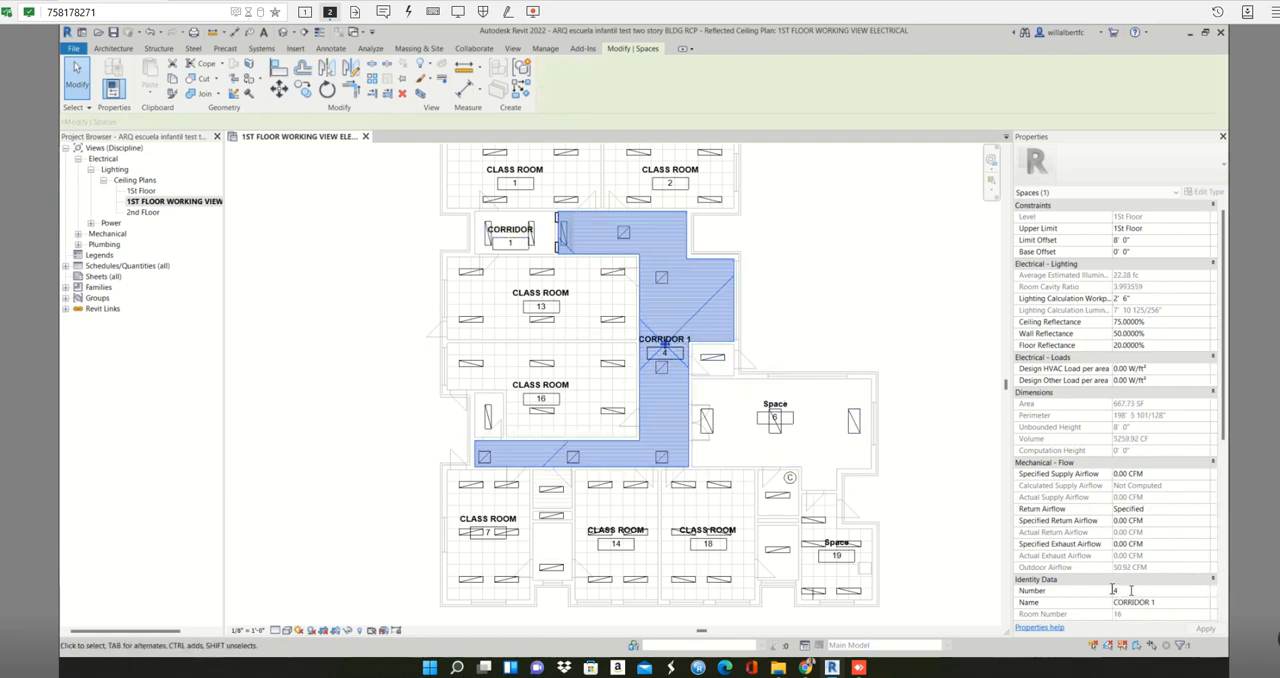
text(2)
click(1170, 602)
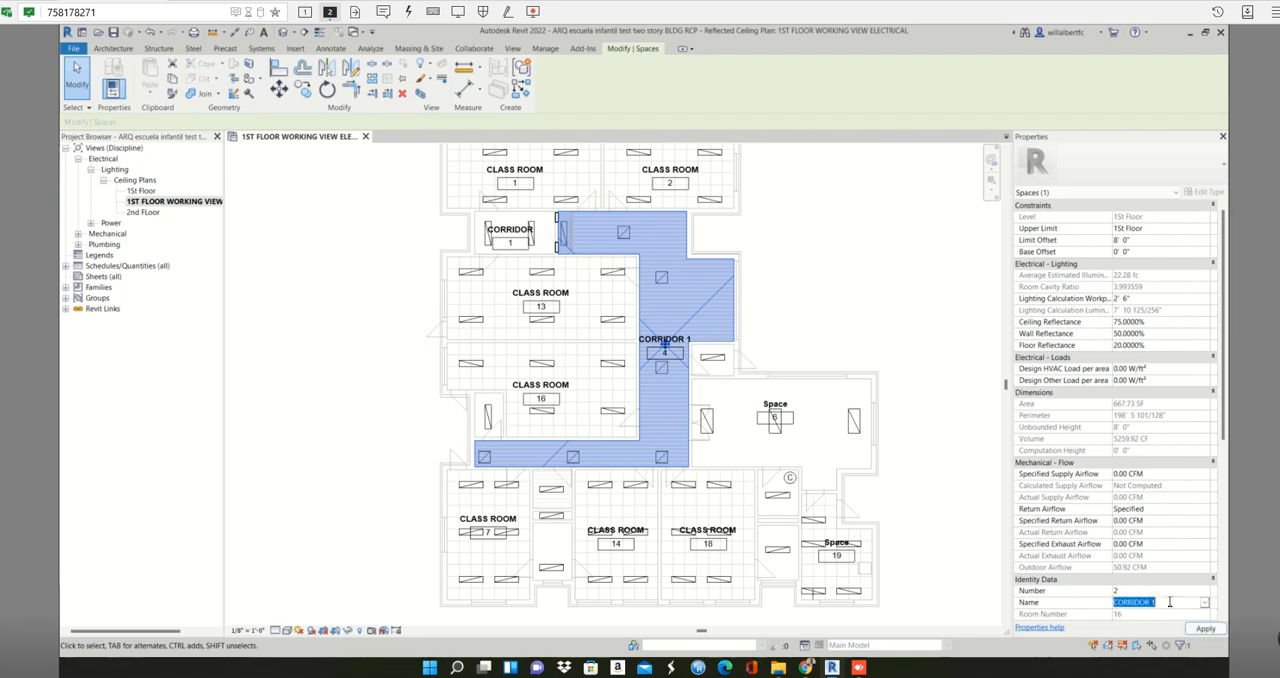
key(BackSpace)
key(BackSpace)
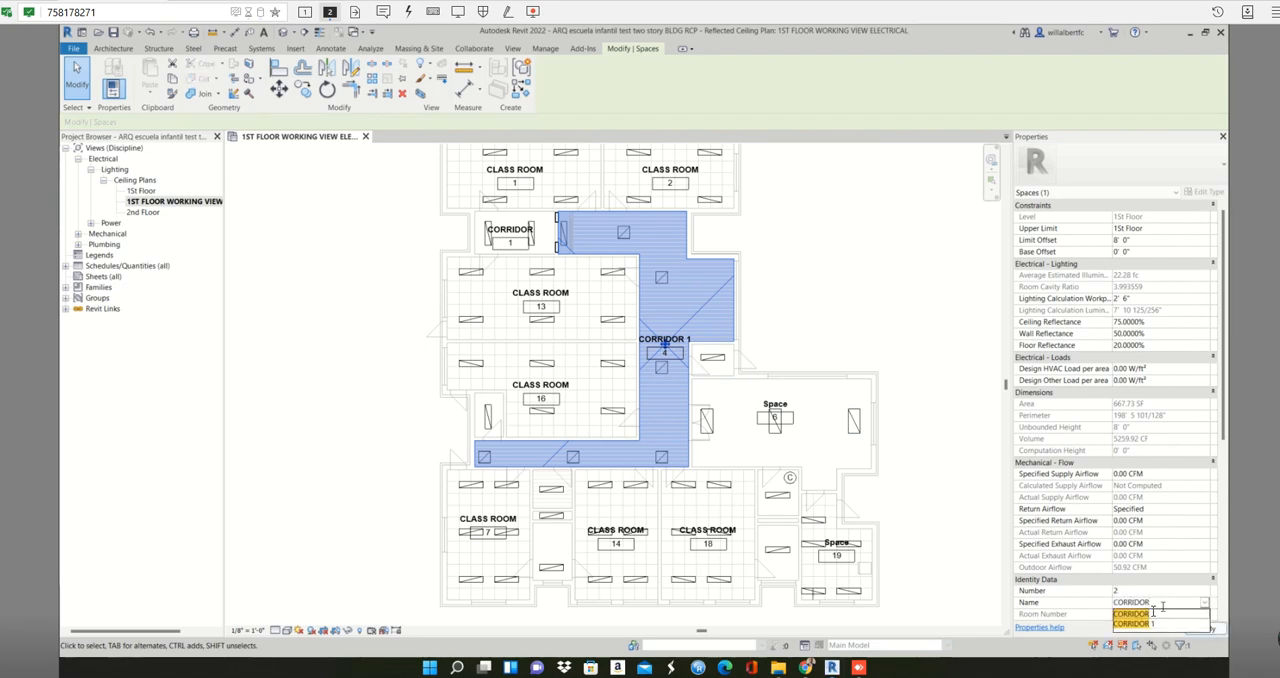
click(1152, 614)
click(1193, 629)
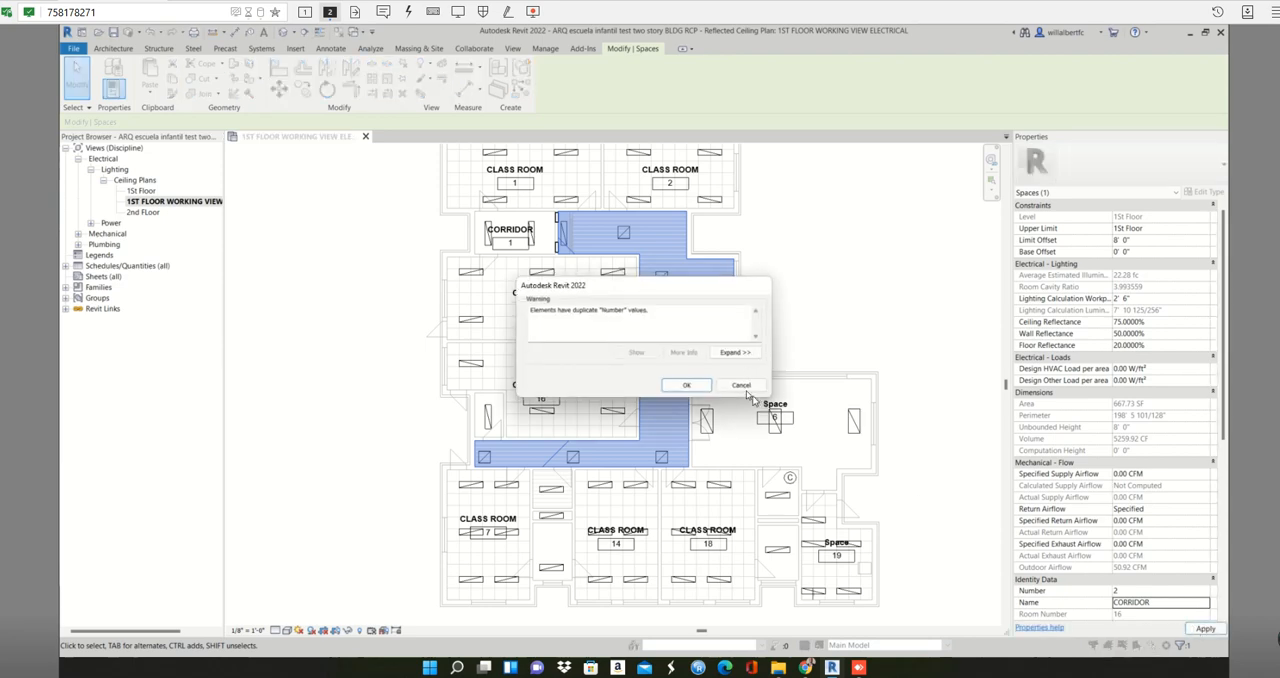
click(686, 385)
- Set corridor space 4's number to 2 and its name to CORRIDOR, applying the change and accepting the duplicate number
click(1146, 590)
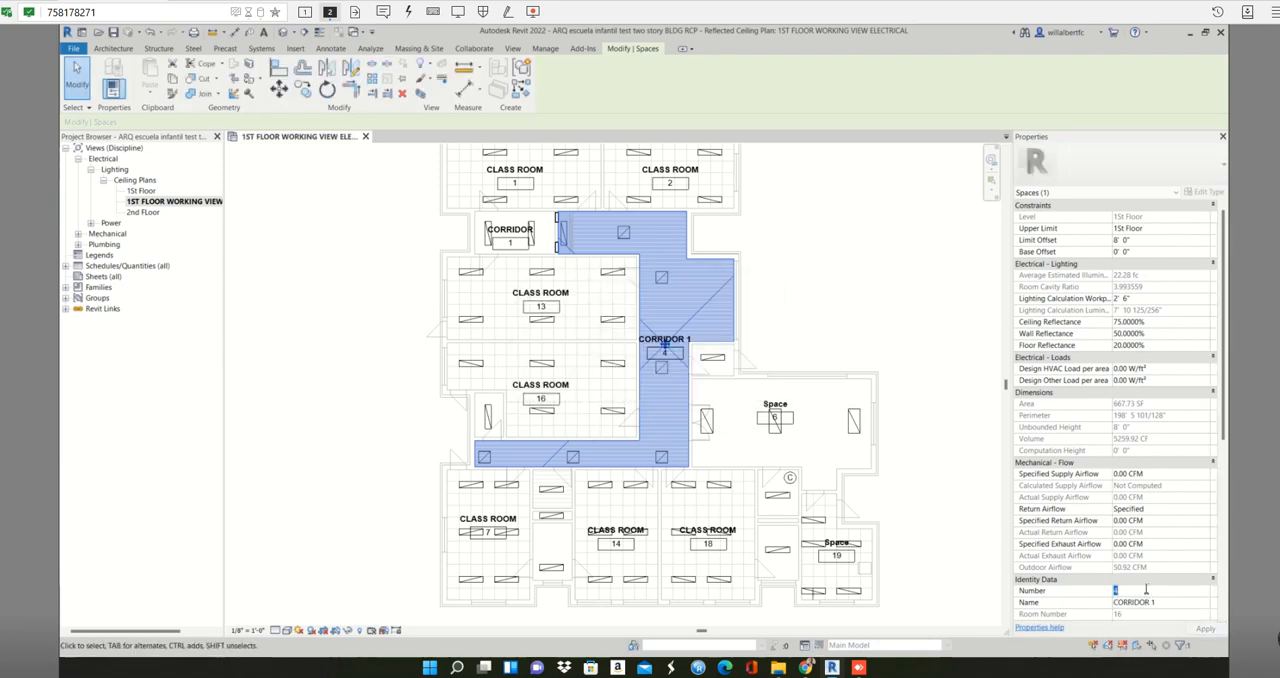
text(2)
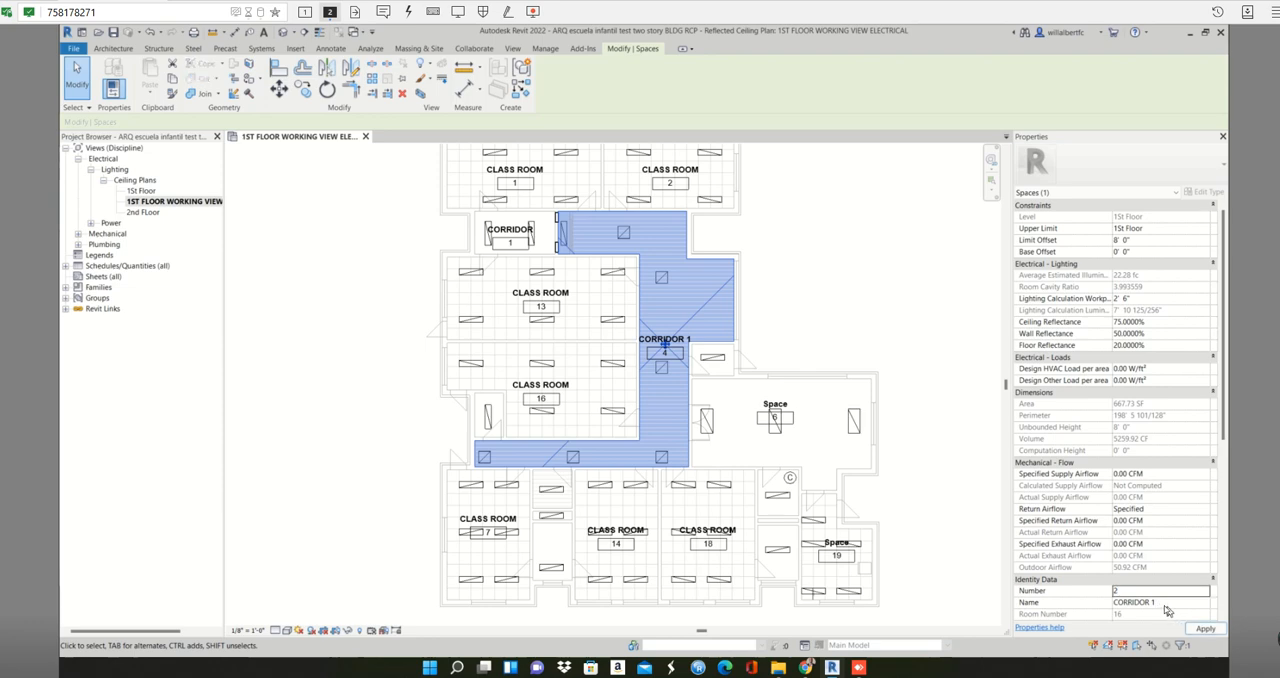
click(1165, 603)
click(1204, 604)
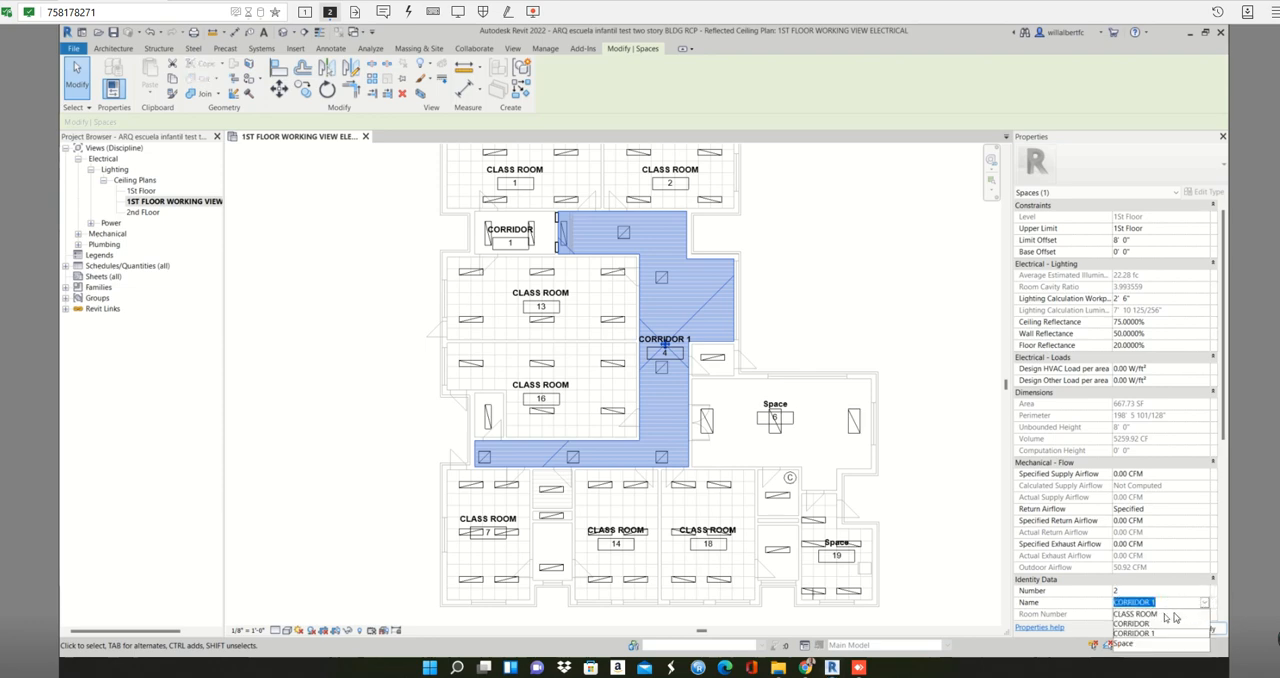
click(1150, 623)
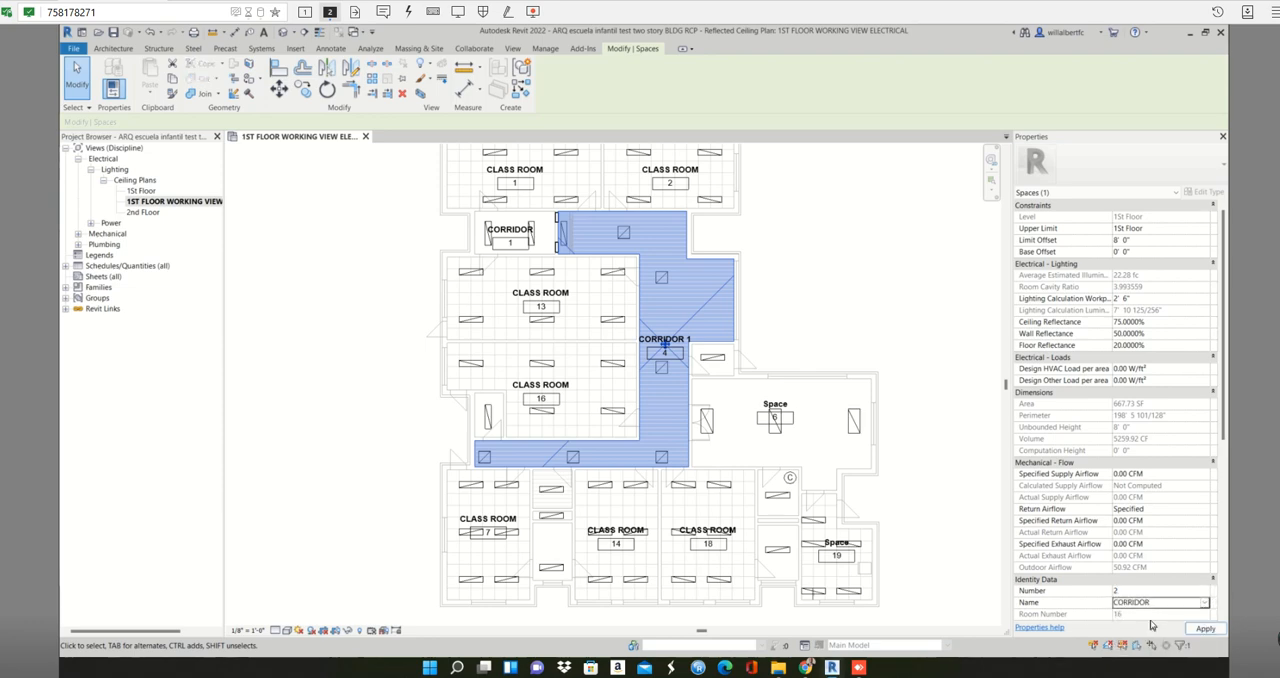
click(1204, 629)
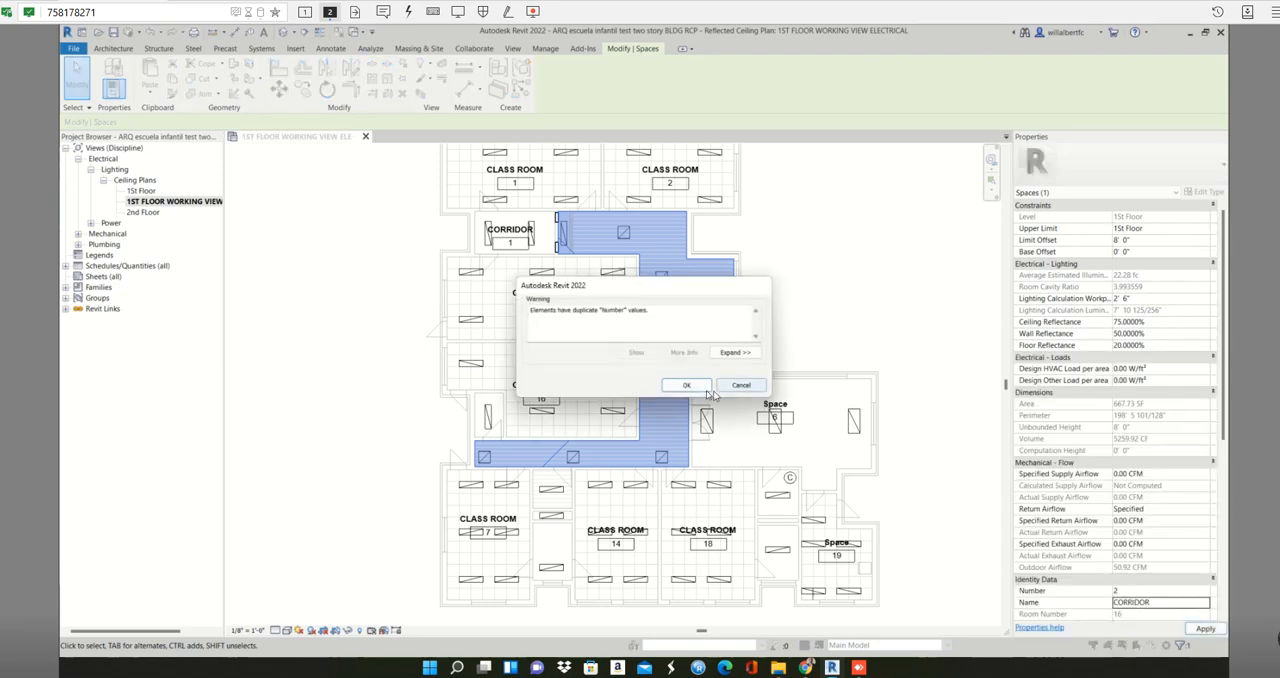
click(686, 385)
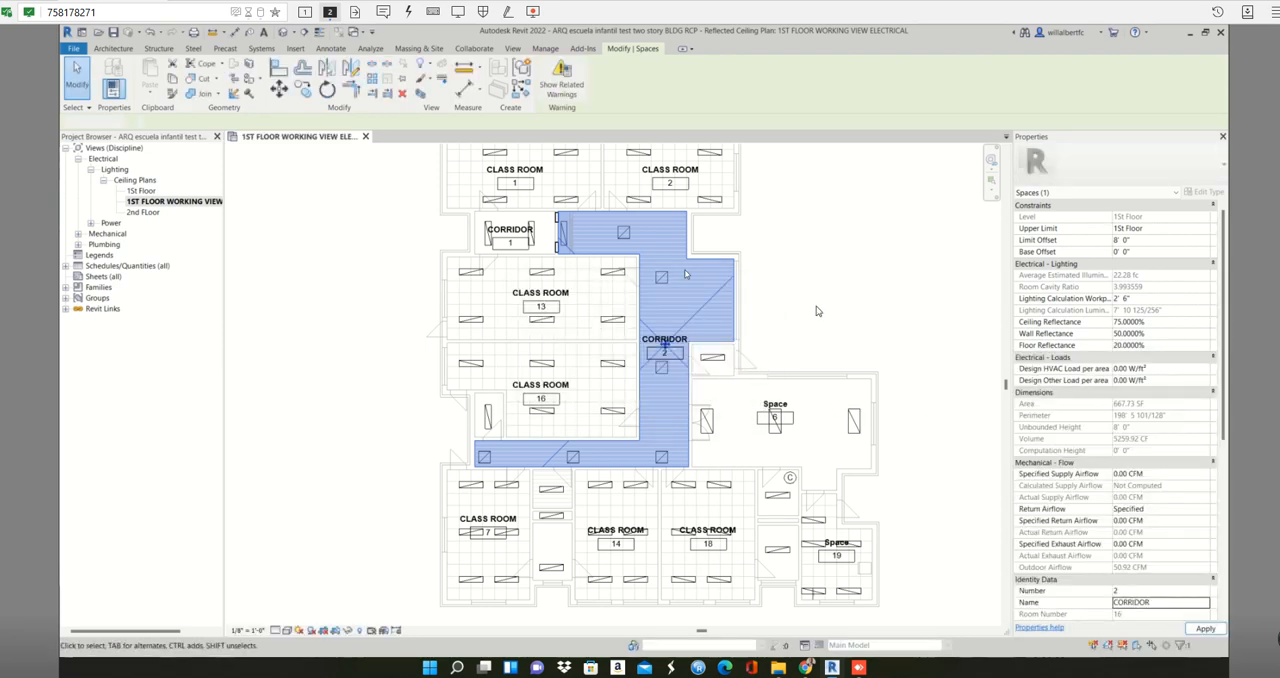
click(816, 311)
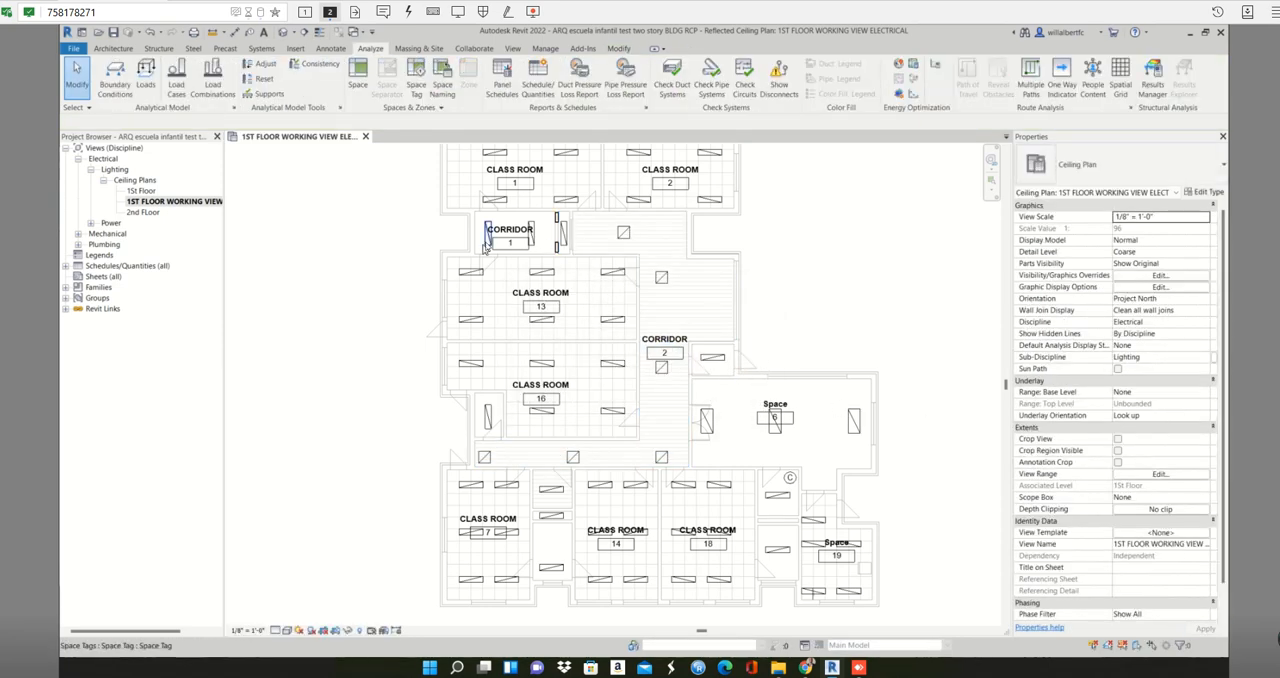
click(692, 327)
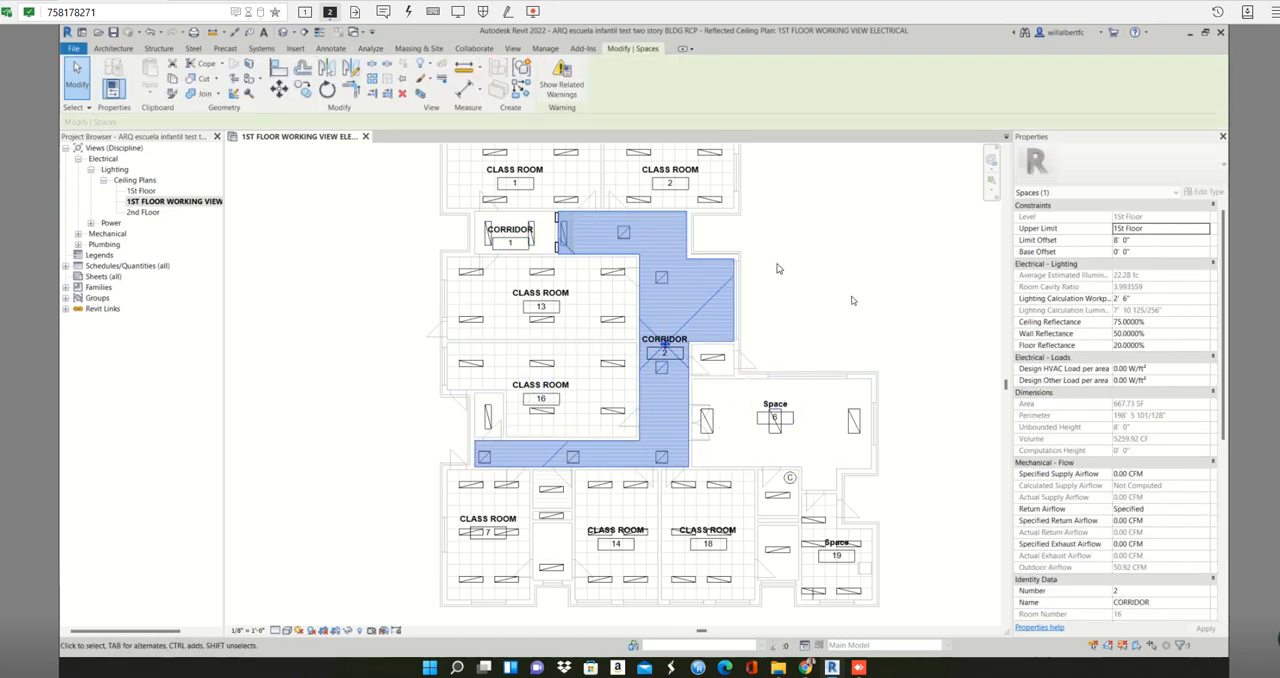
click(894, 349)
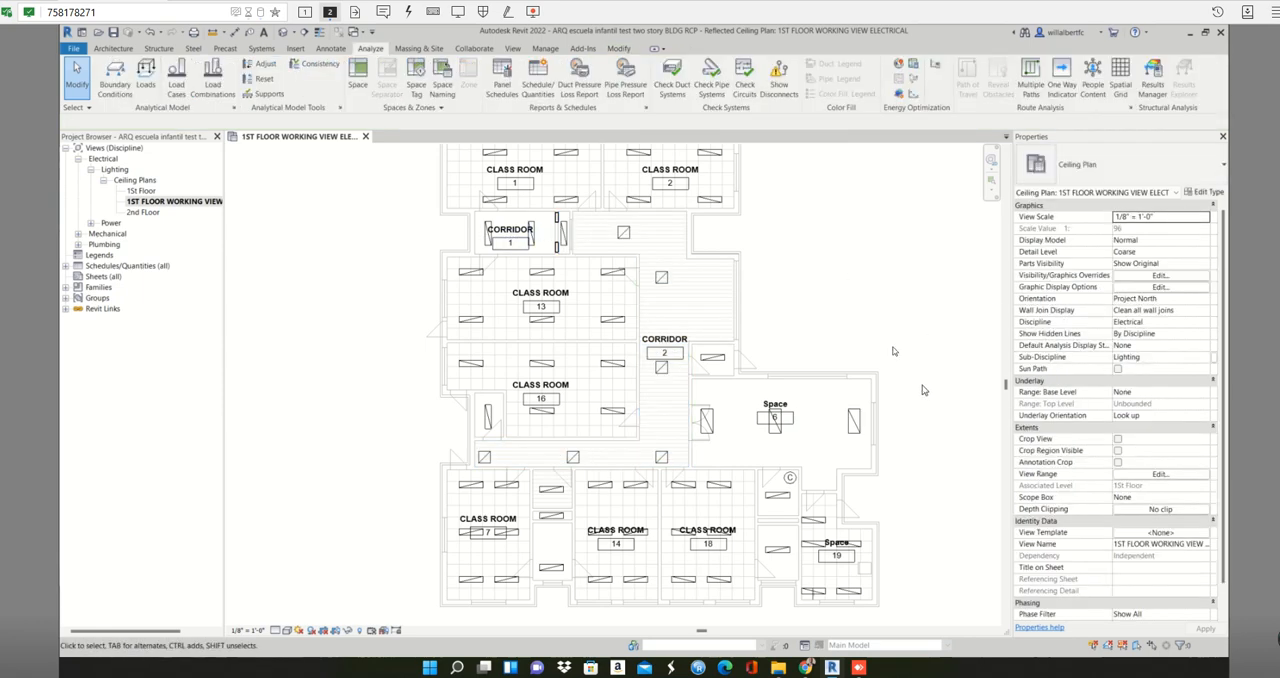
- Try to rename space 6 as DINNING ROOM with number 1
middle_drag(894, 349, 787, 360)
click(691, 288)
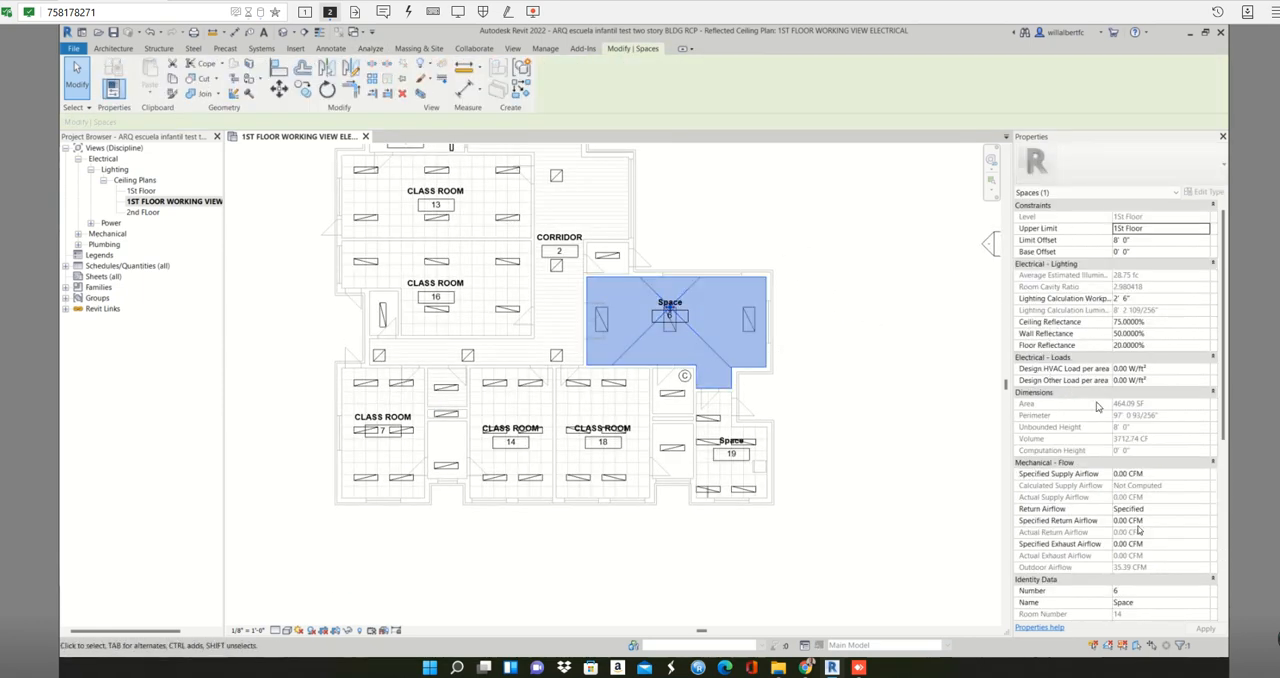
click(1155, 603)
double_click(1155, 602)
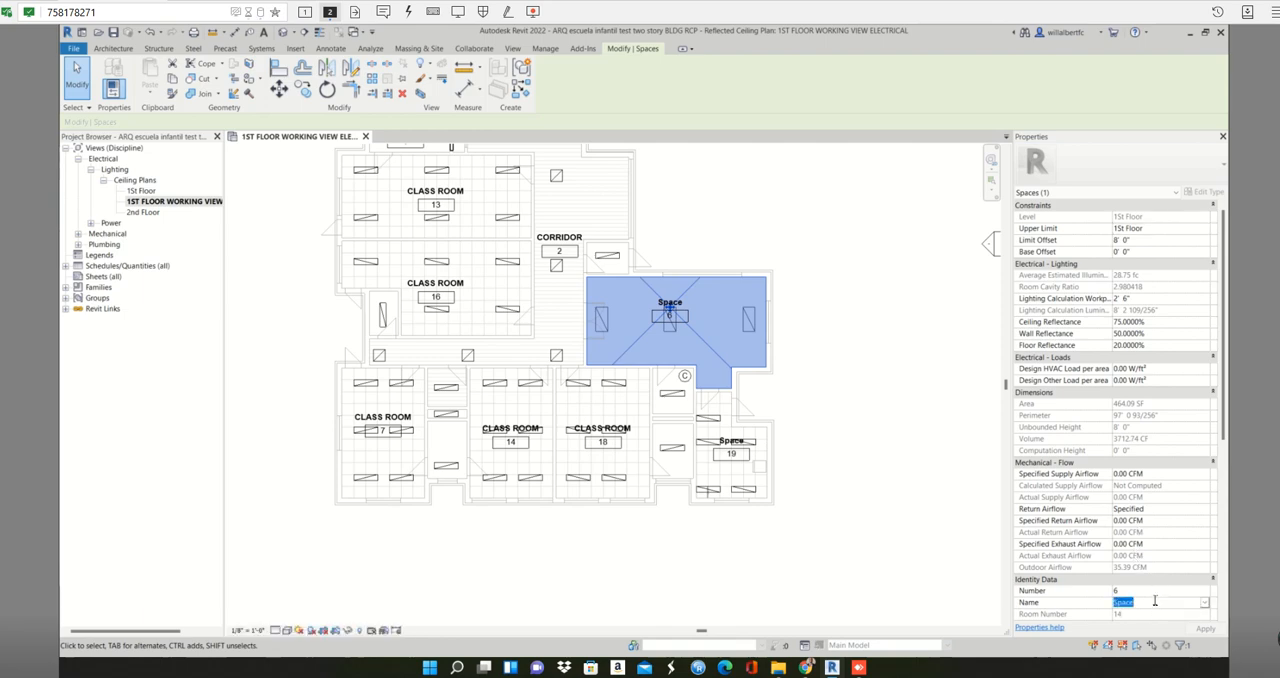
text(C)
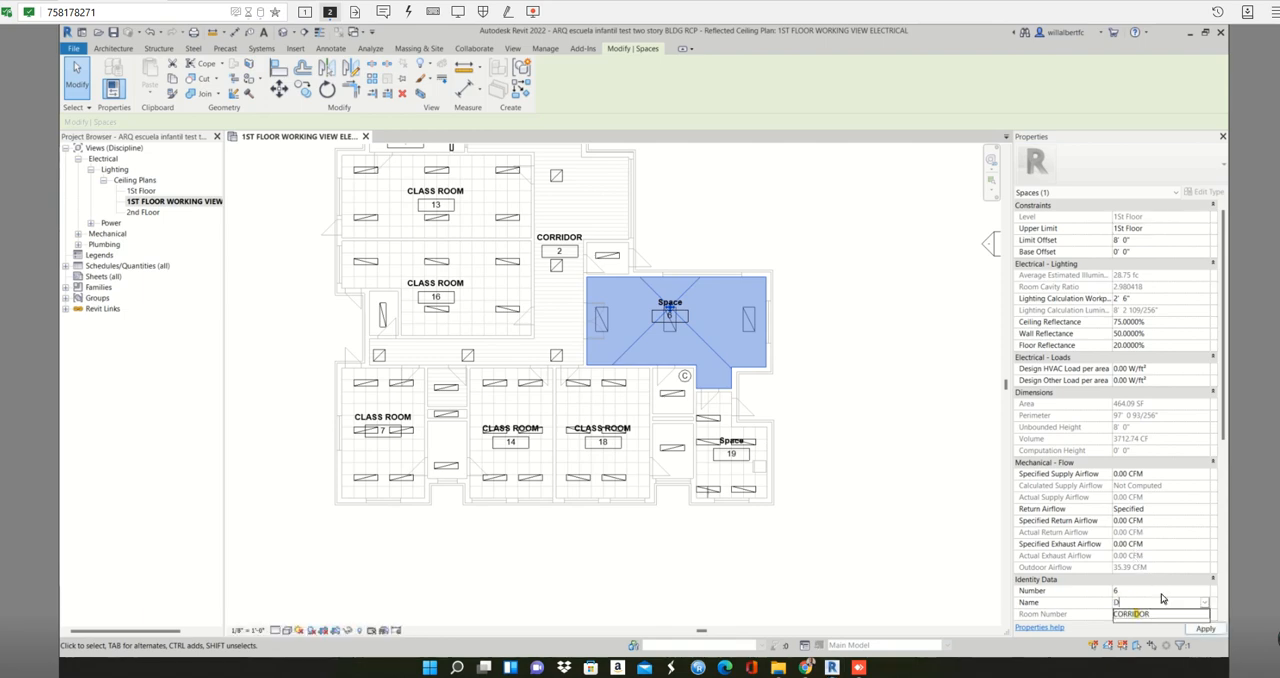
text(INNING ROOM)
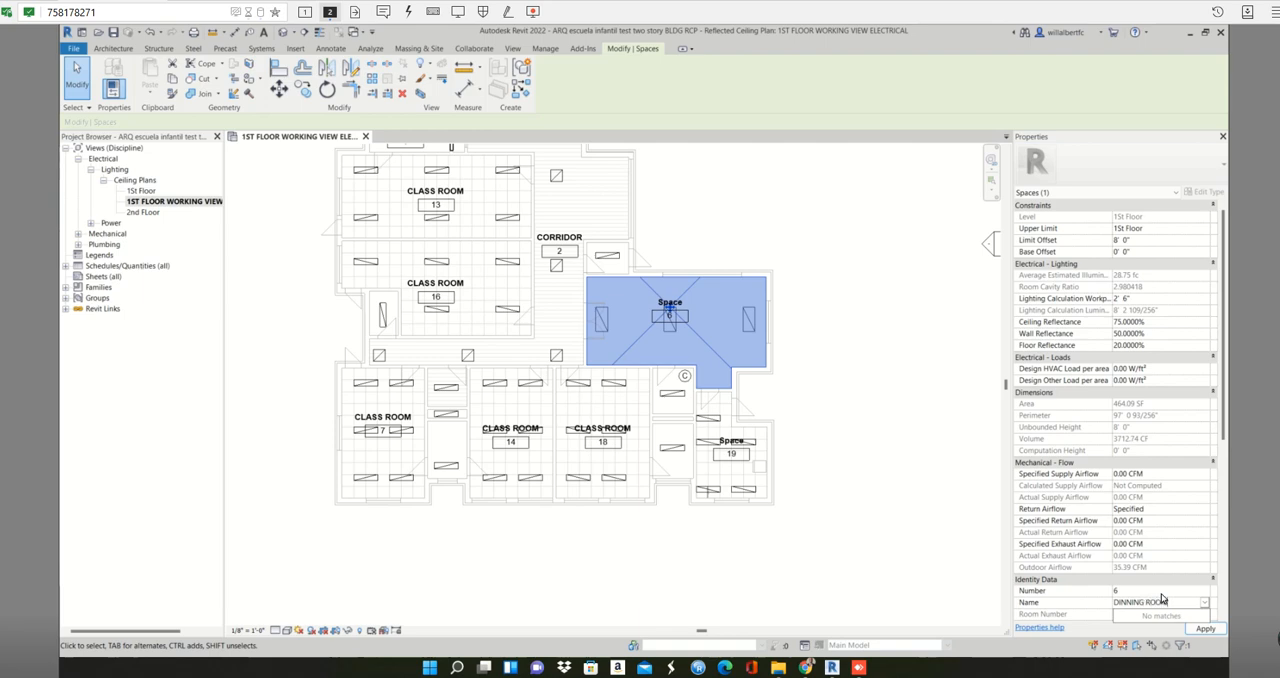
key(Return)
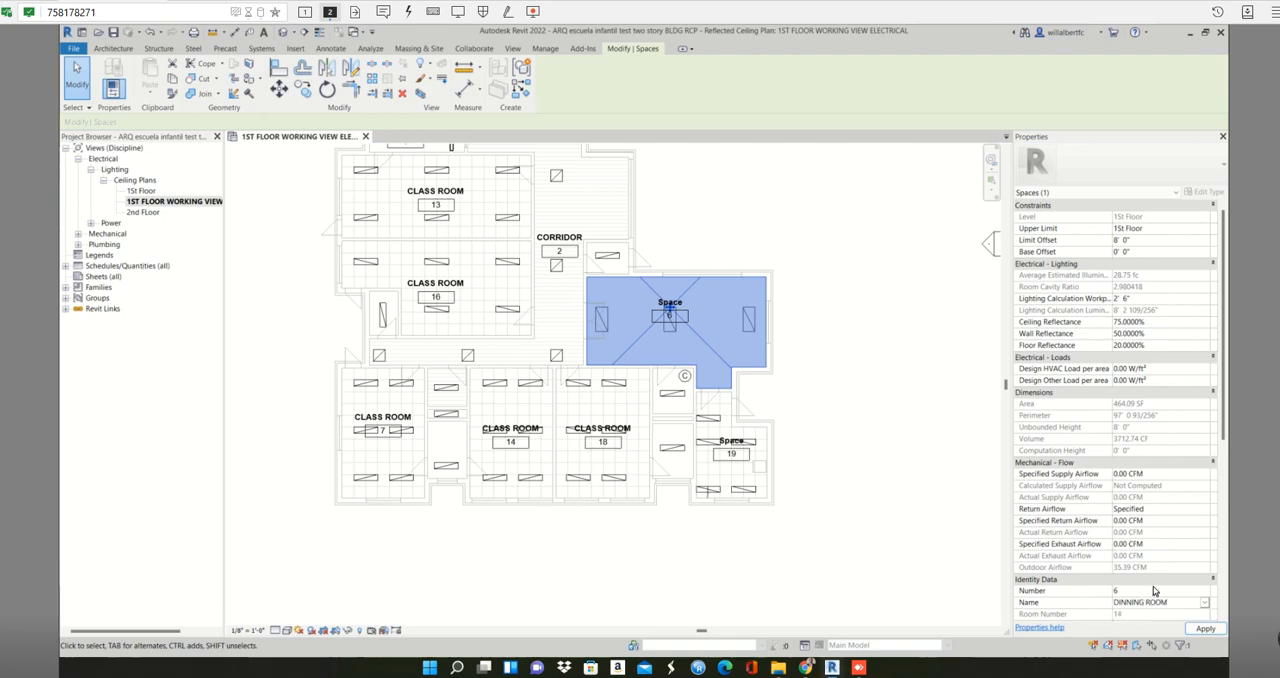
click(1204, 628)
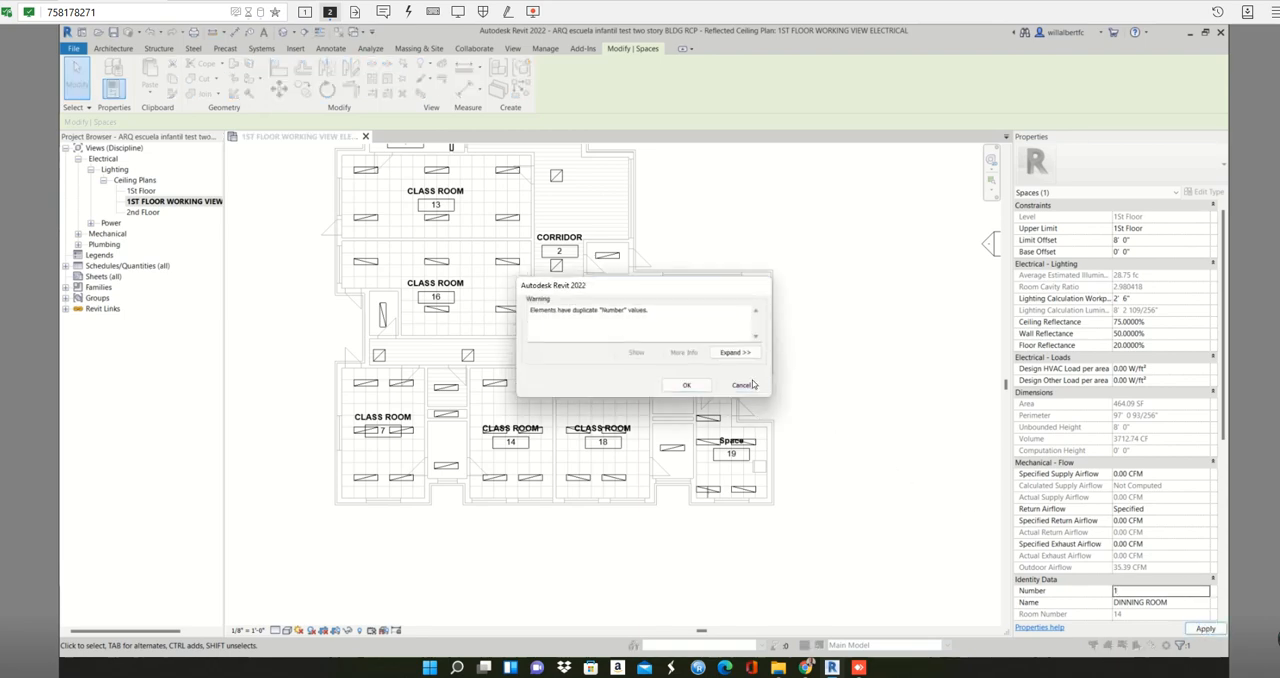
click(742, 385)
click(951, 387)
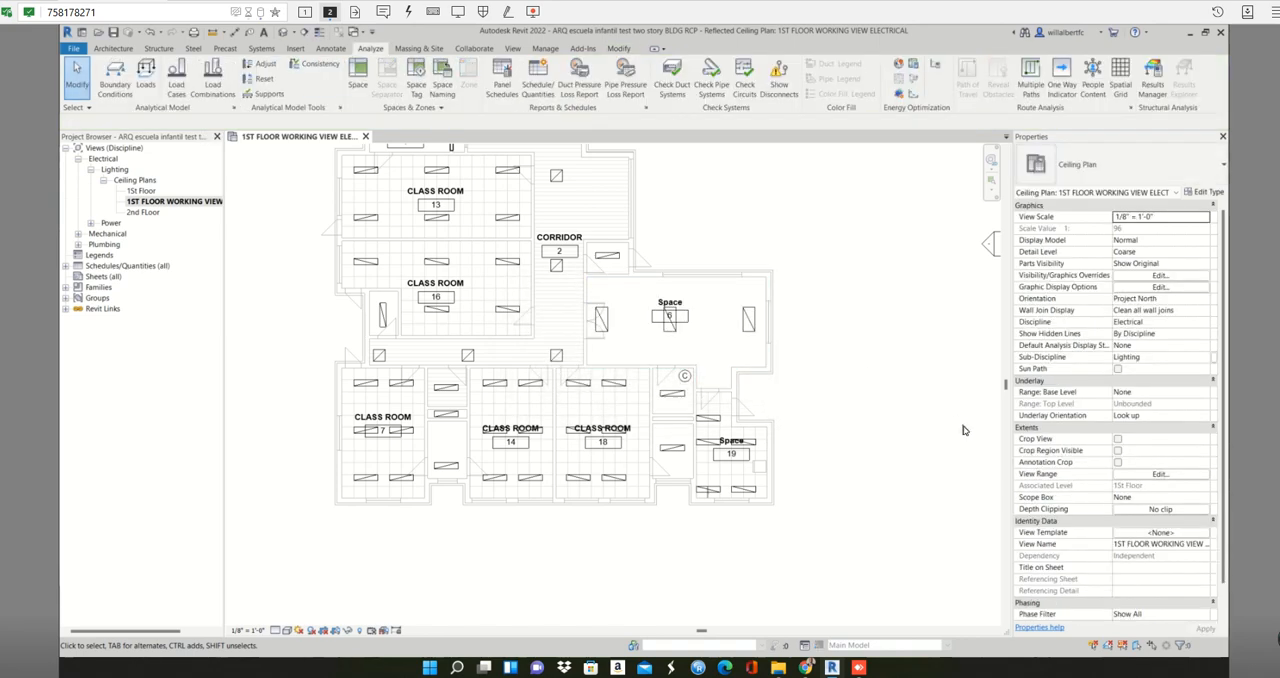
- Rename space 6 as DINNING ROOM, keeping its number, and apply the change
click(686, 305)
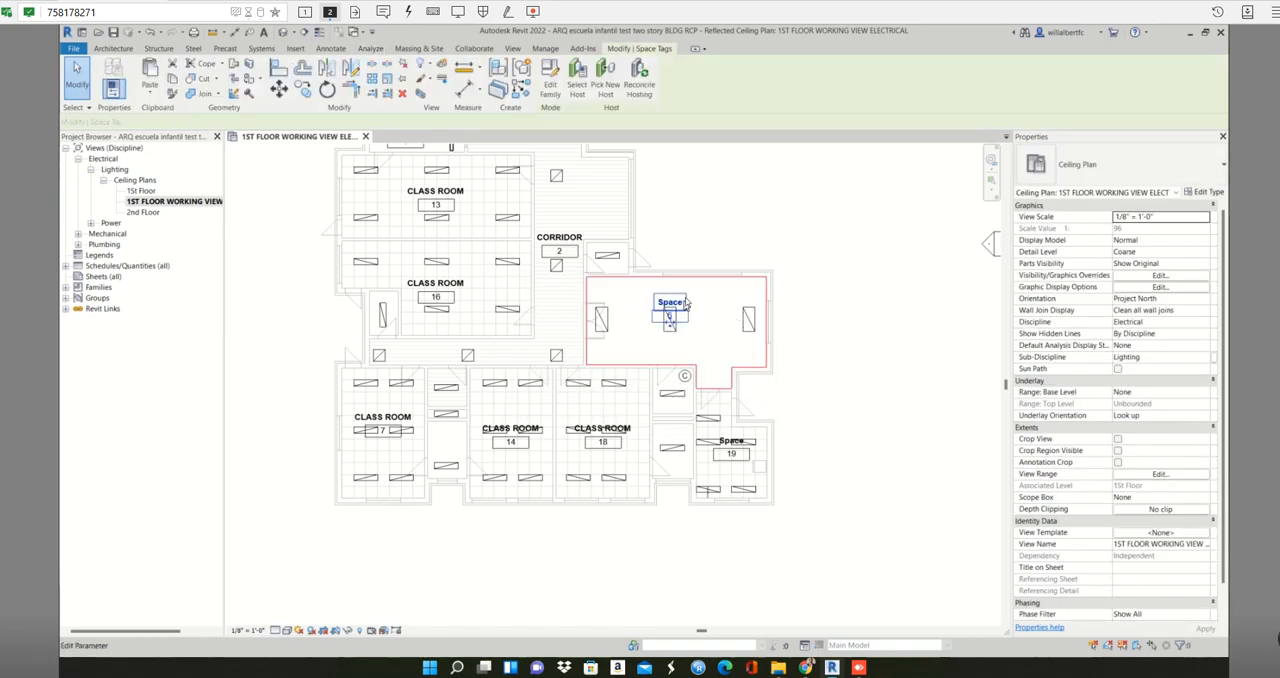
click(694, 300)
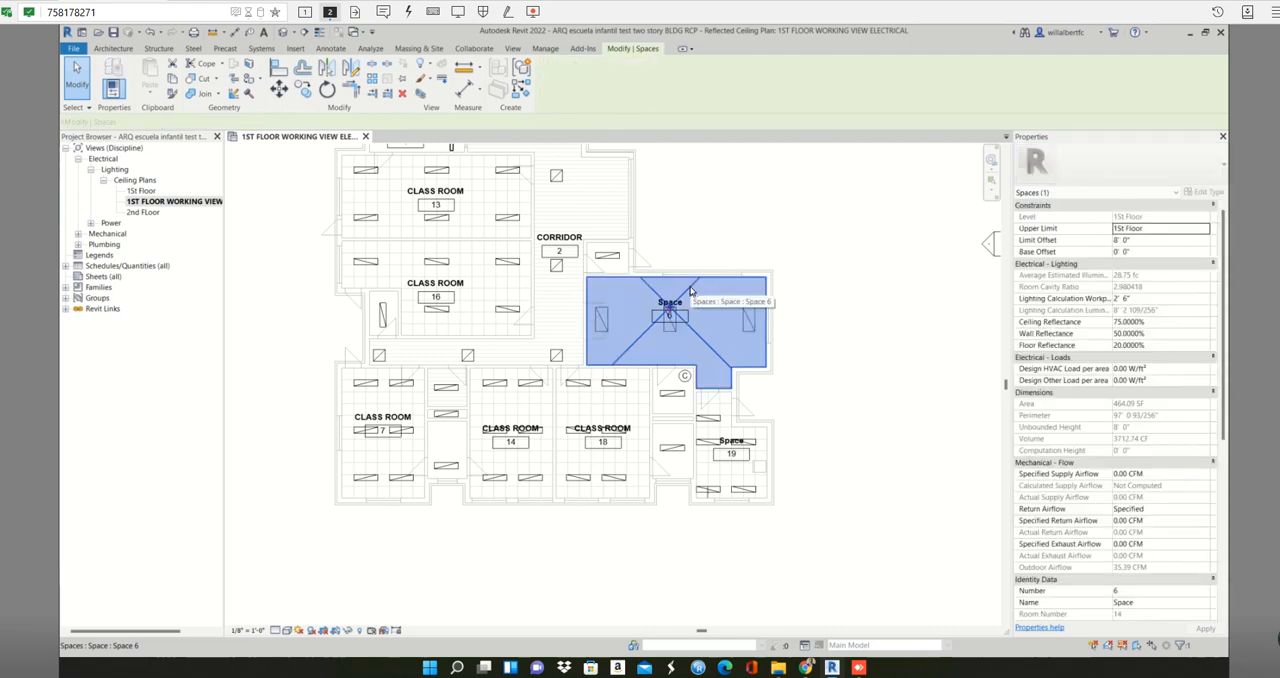
click(1127, 591)
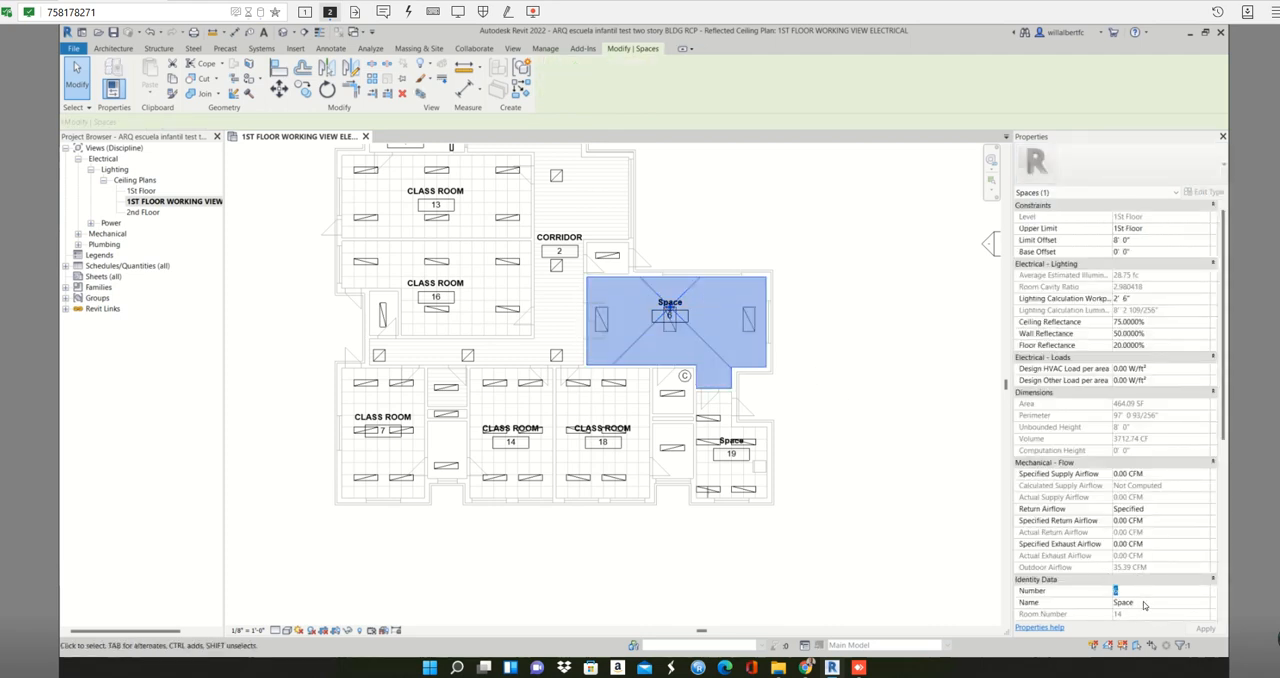
click(1144, 602)
text(DINNING ROOM)
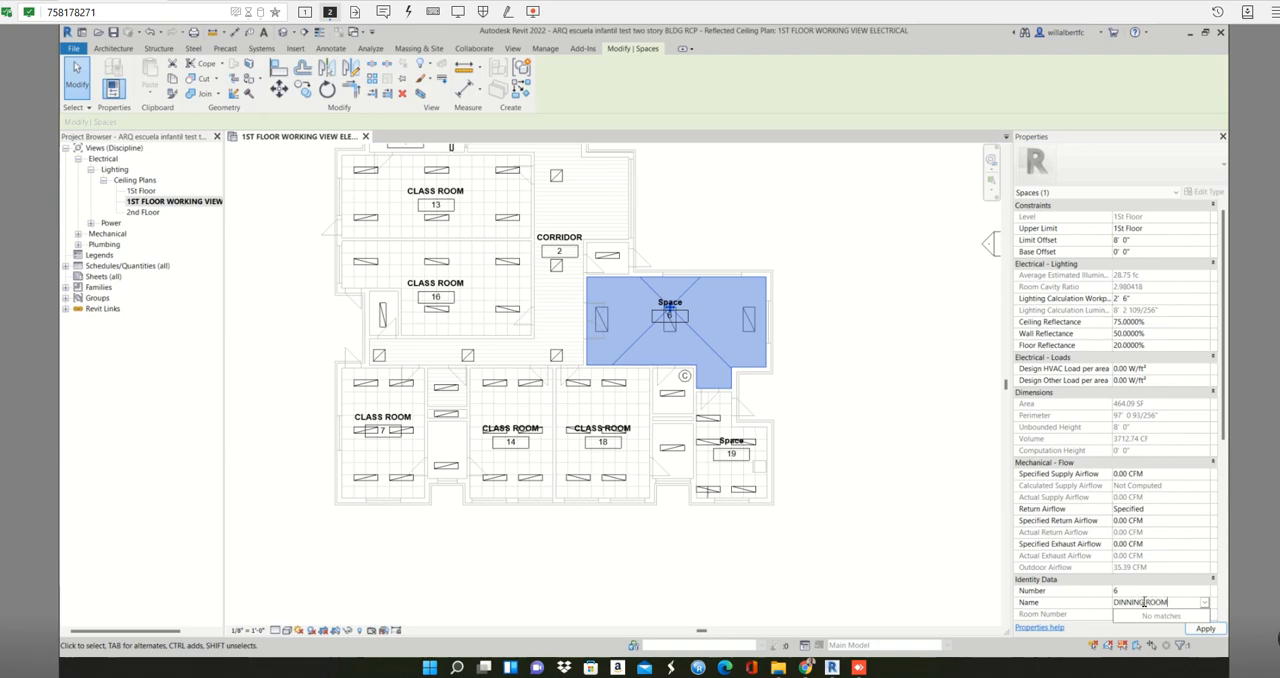
click(1202, 630)
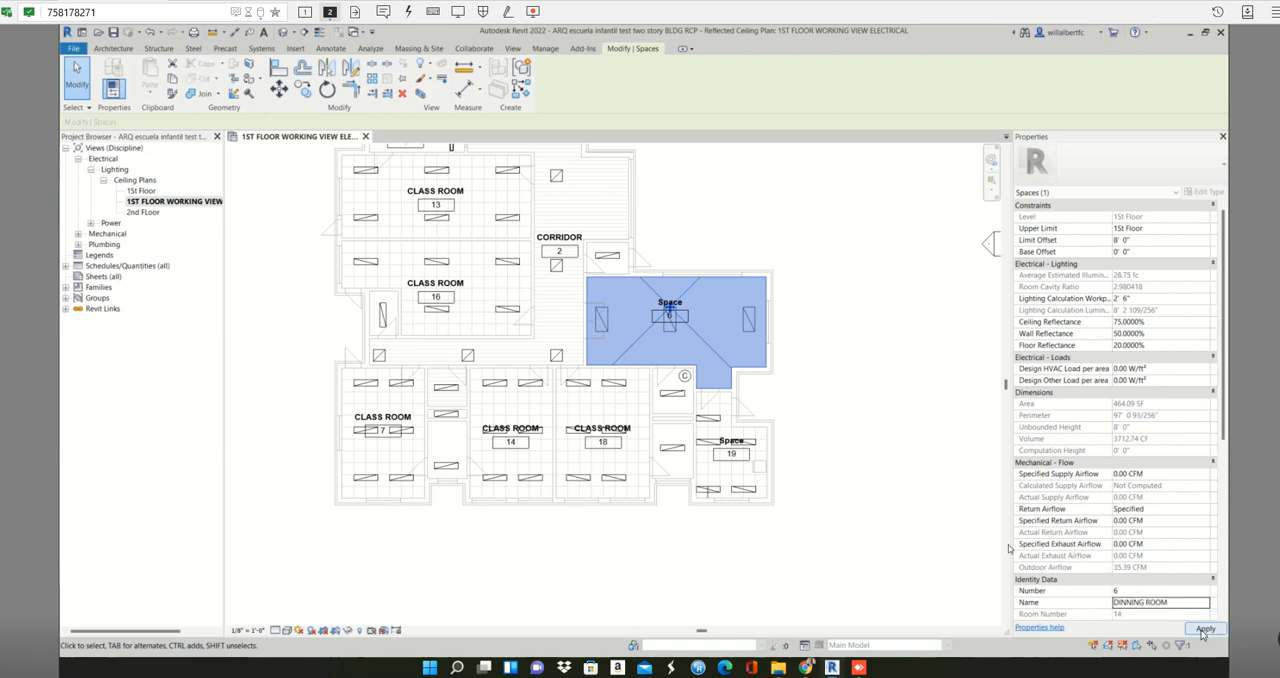
click(894, 503)
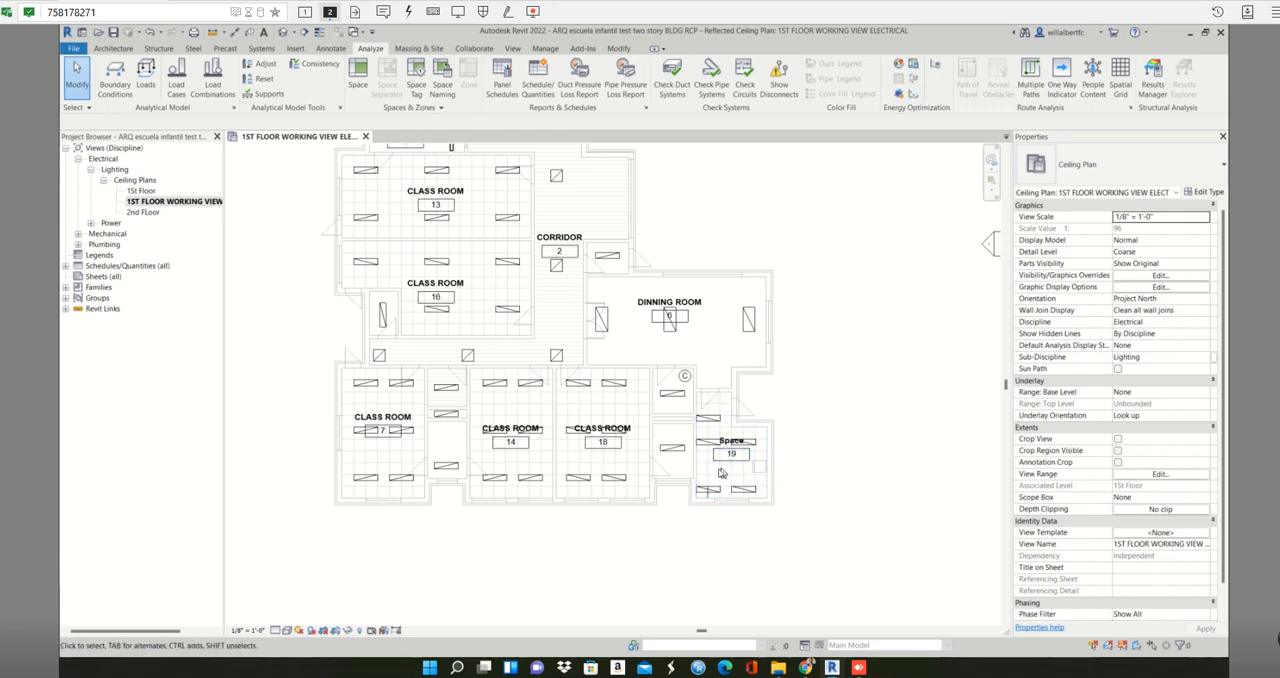
- Rename space 19 as KITCHEN, apply the change, and clear the selection
click(712, 470)
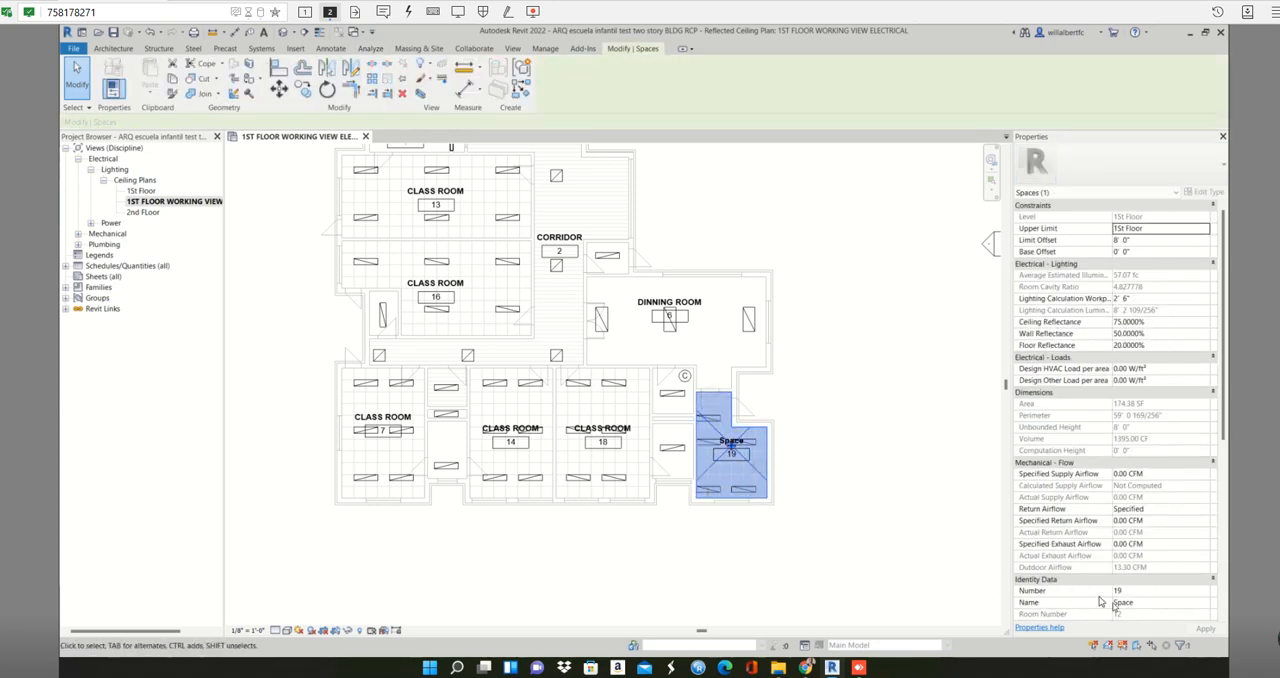
click(1146, 604)
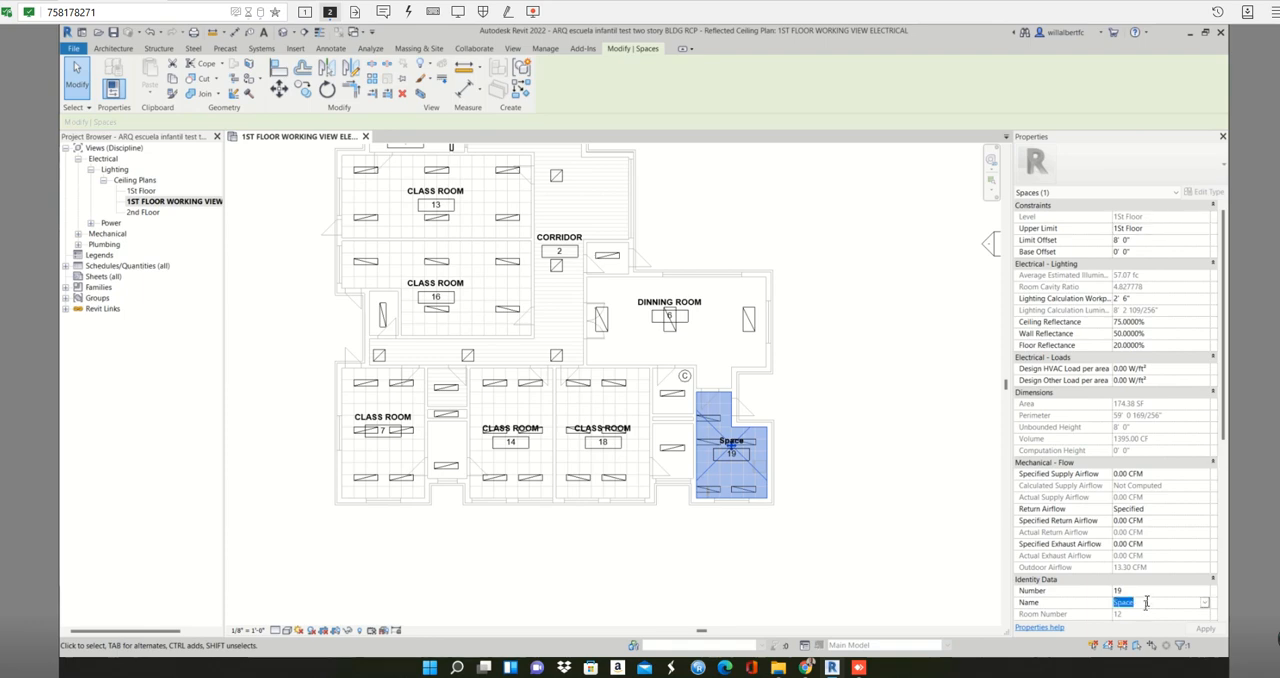
text(KT)
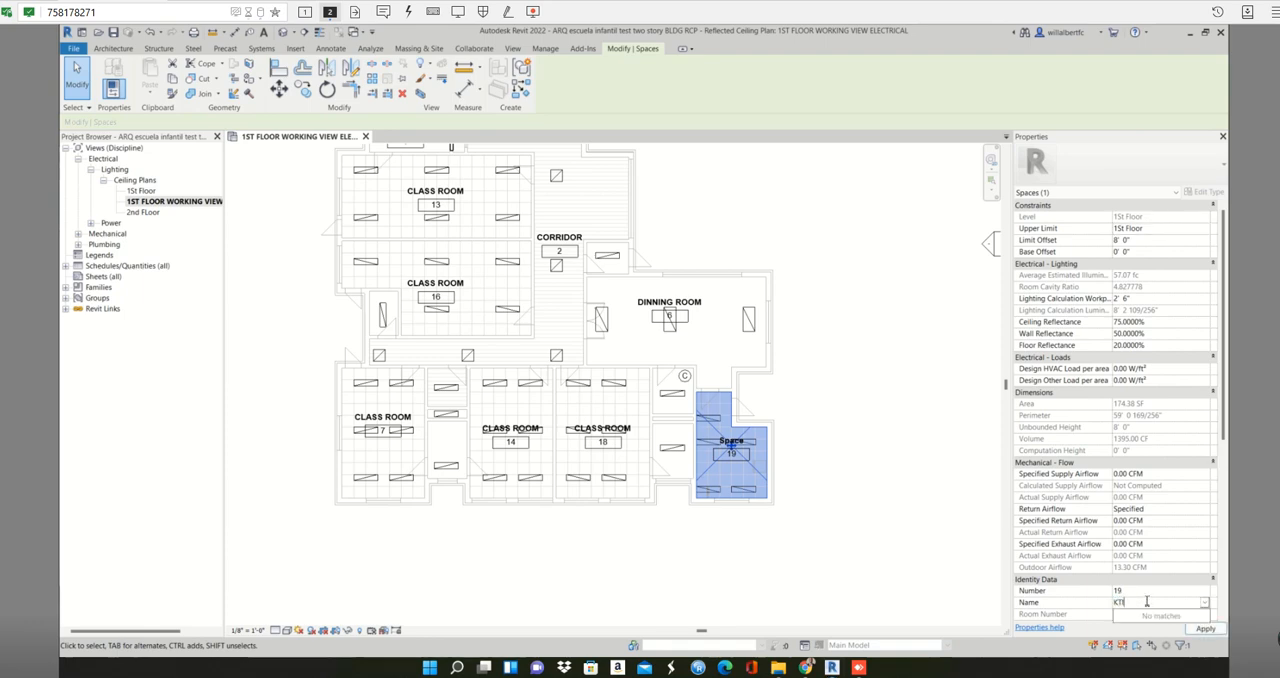
click(1205, 629)
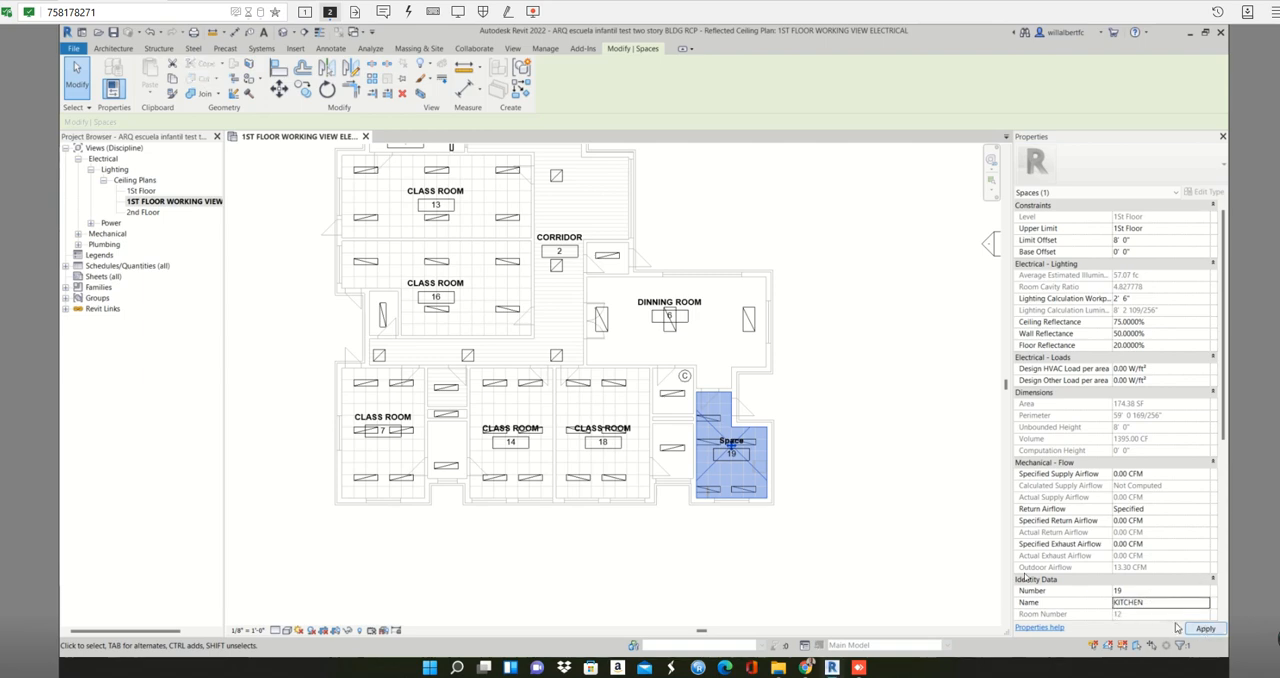
click(1205, 629)
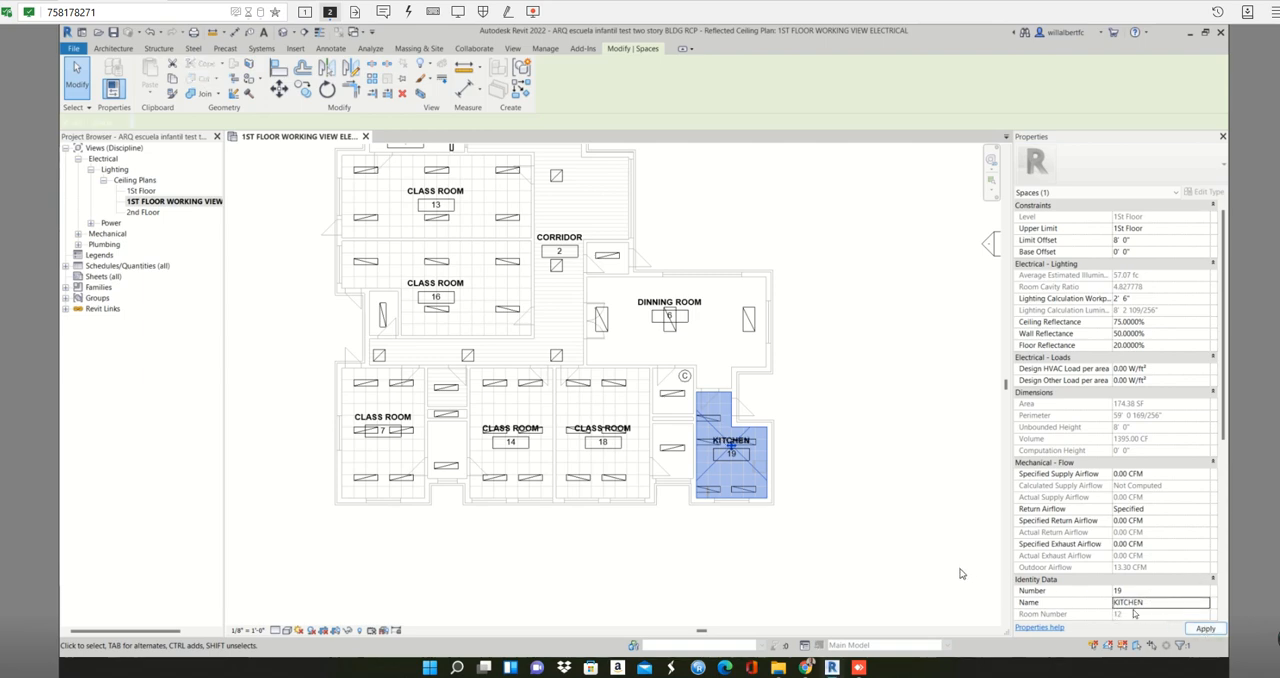
click(846, 560)
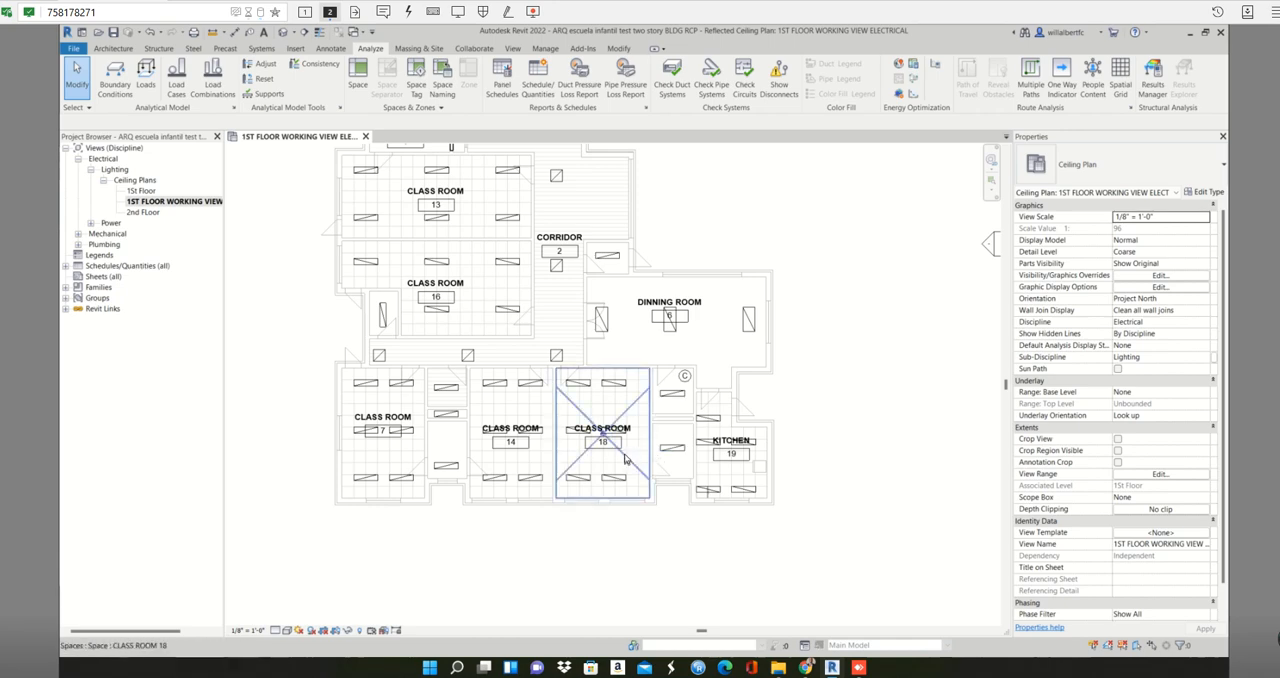
middle_drag(626, 479, 668, 497)
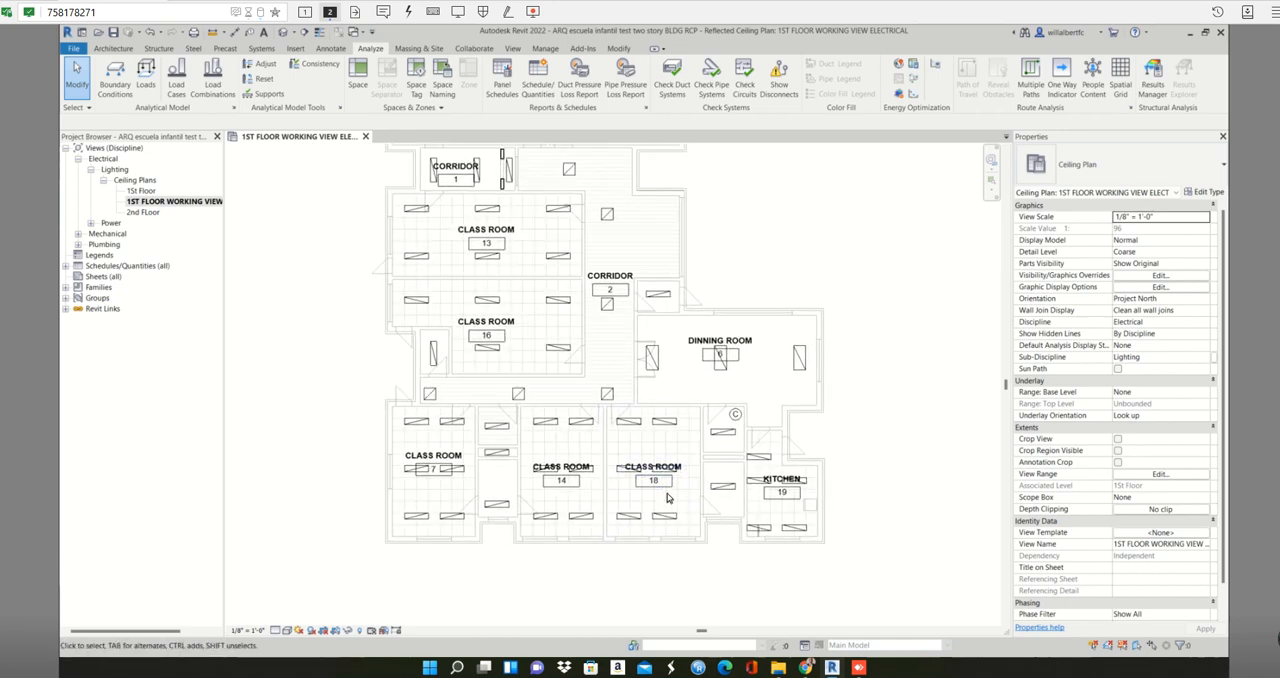
scroll(668, 497, down, 1)
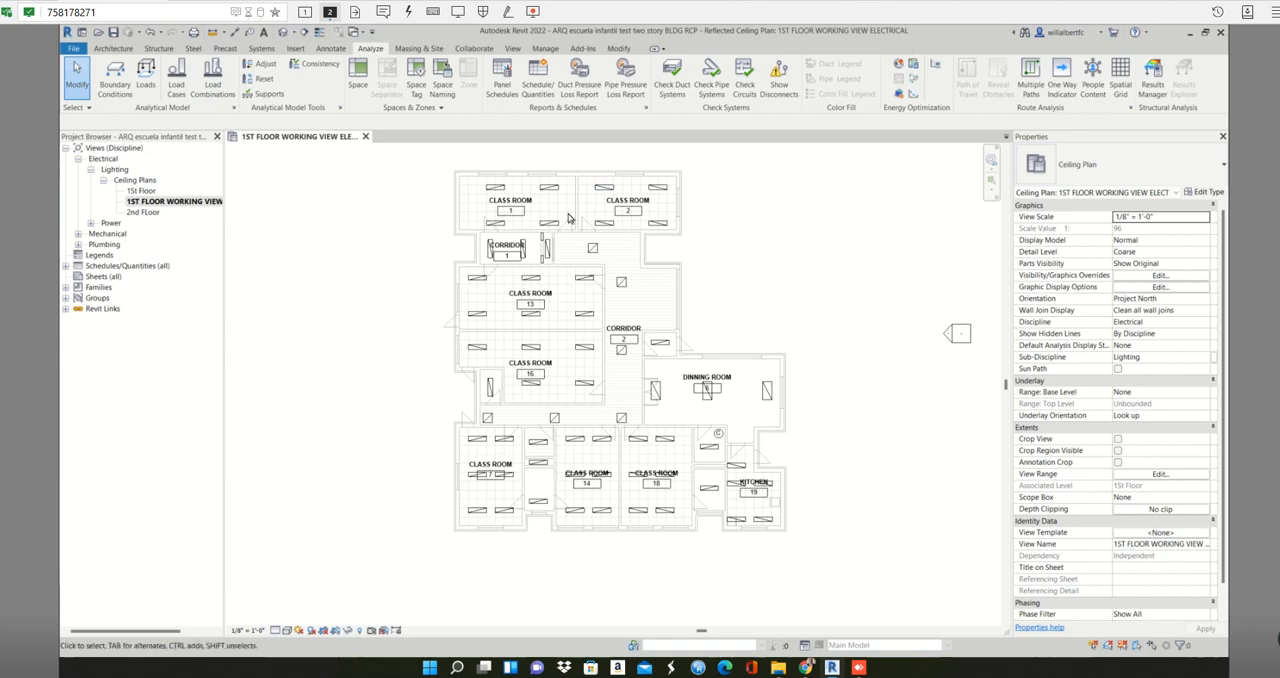
scroll(470, 290, up, 1)
middle_drag(436, 302, 400, 278)
scroll(826, 343, down, 2)
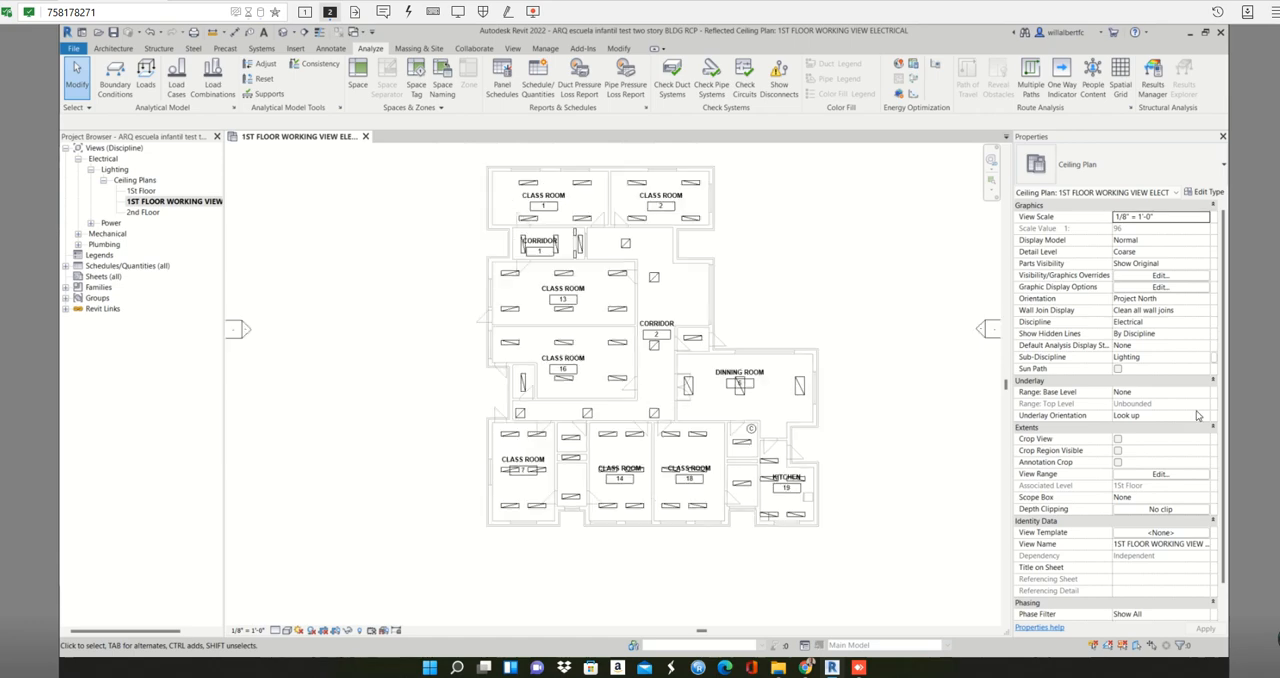
- Hide the Space Tags annotation category in the electrical ceiling plan's visibility overrides and apply the change
key(v)
key(v)
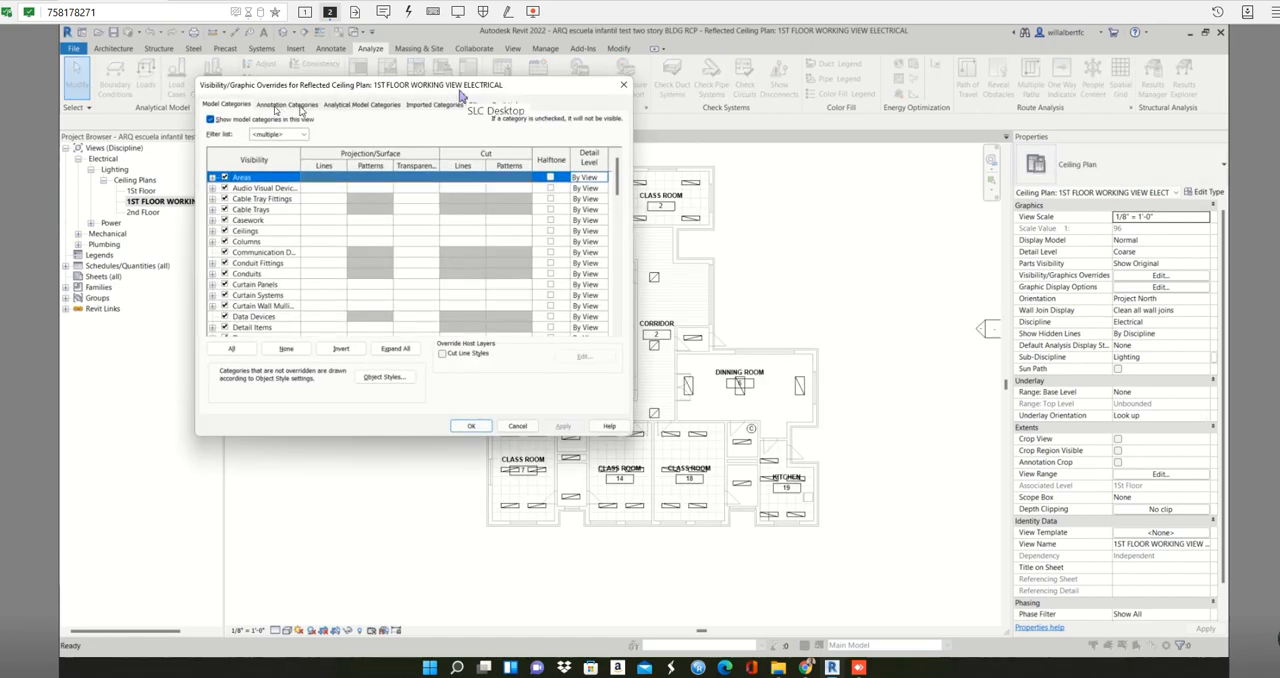
click(276, 105)
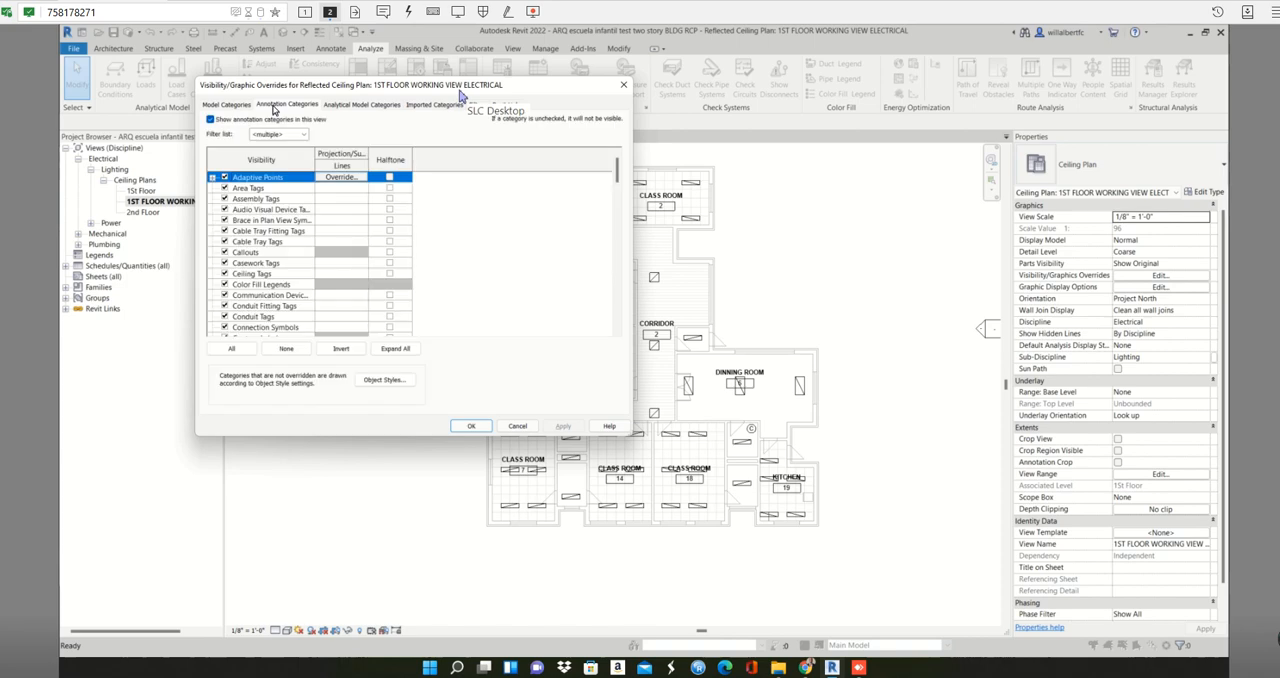
click(274, 213)
scroll(274, 240, down, 1)
key(s)
scroll(274, 240, down, 1)
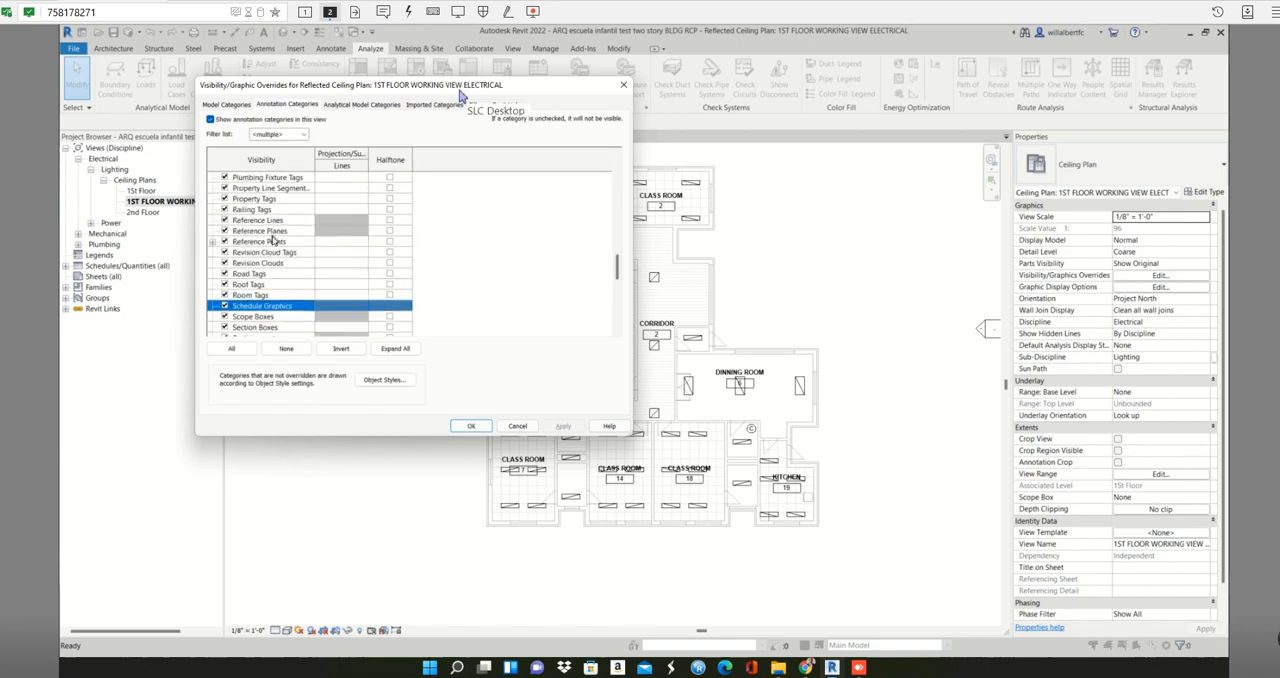
scroll(272, 240, down, 1)
scroll(267, 320, down, 1)
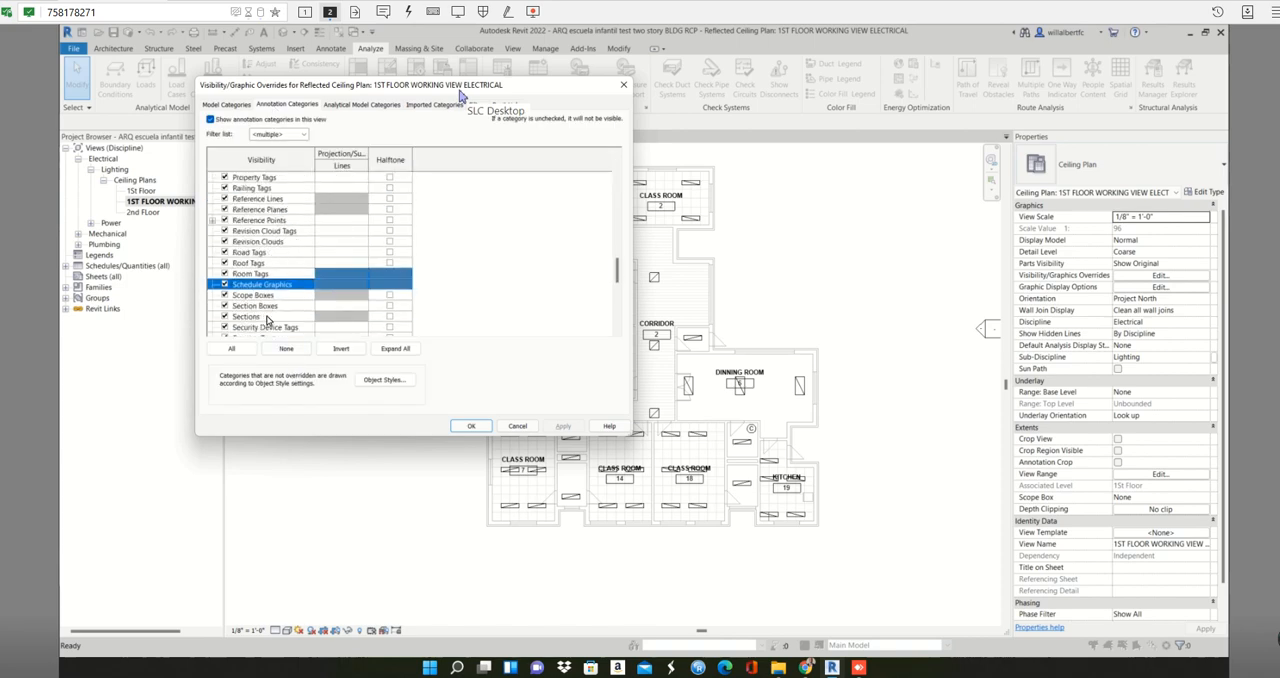
scroll(267, 320, down, 2)
scroll(268, 322, down, 2)
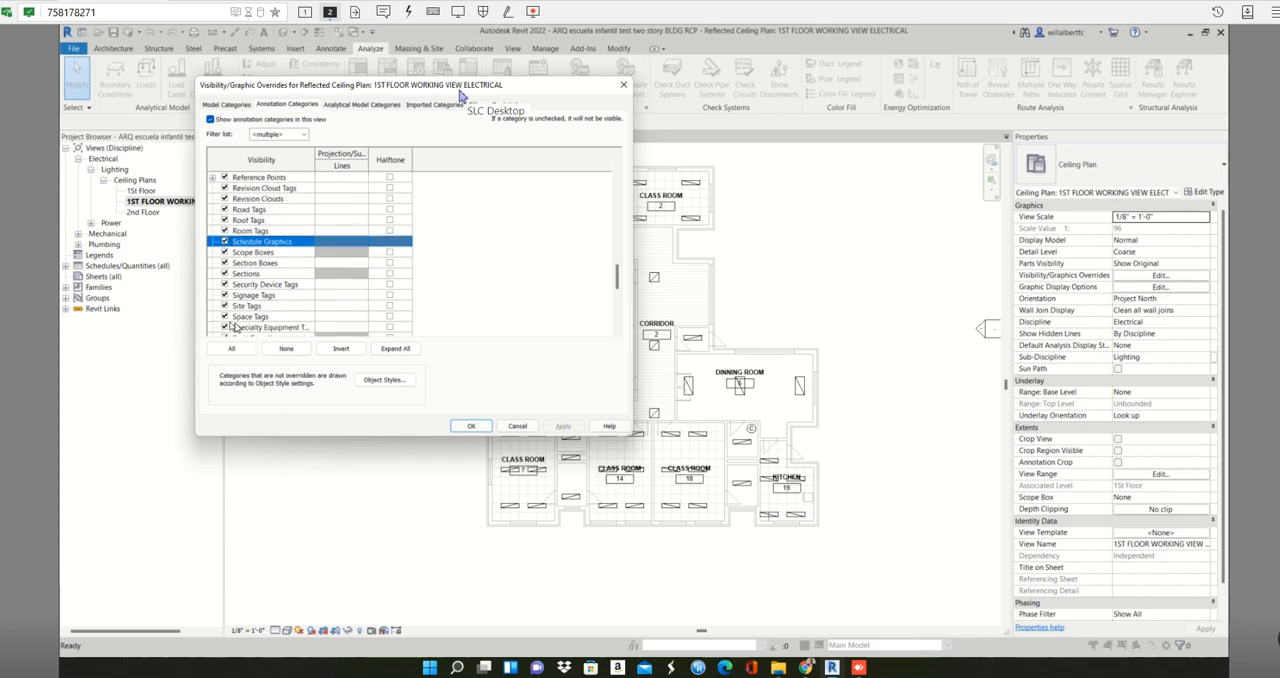
click(224, 317)
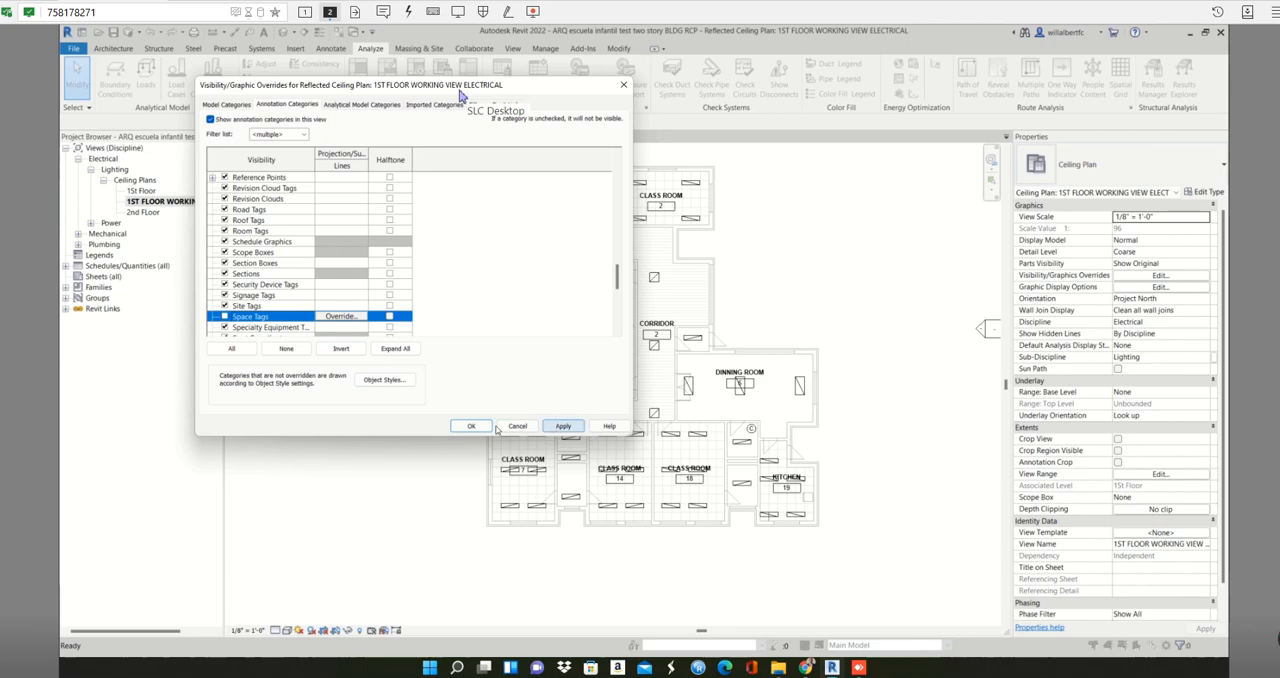
click(563, 427)
click(472, 426)
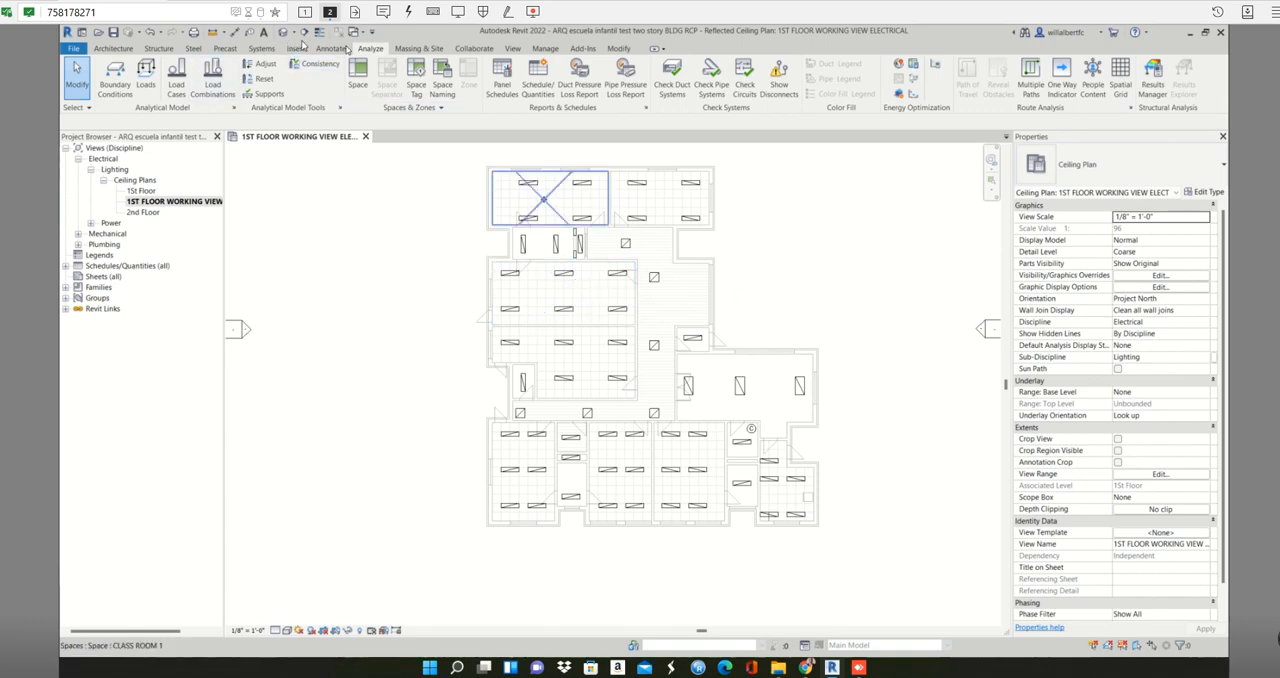
- Turn on all annotation categories, including Space Tags, in the ceiling plan's visibility overrides and apply the change
click(513, 49)
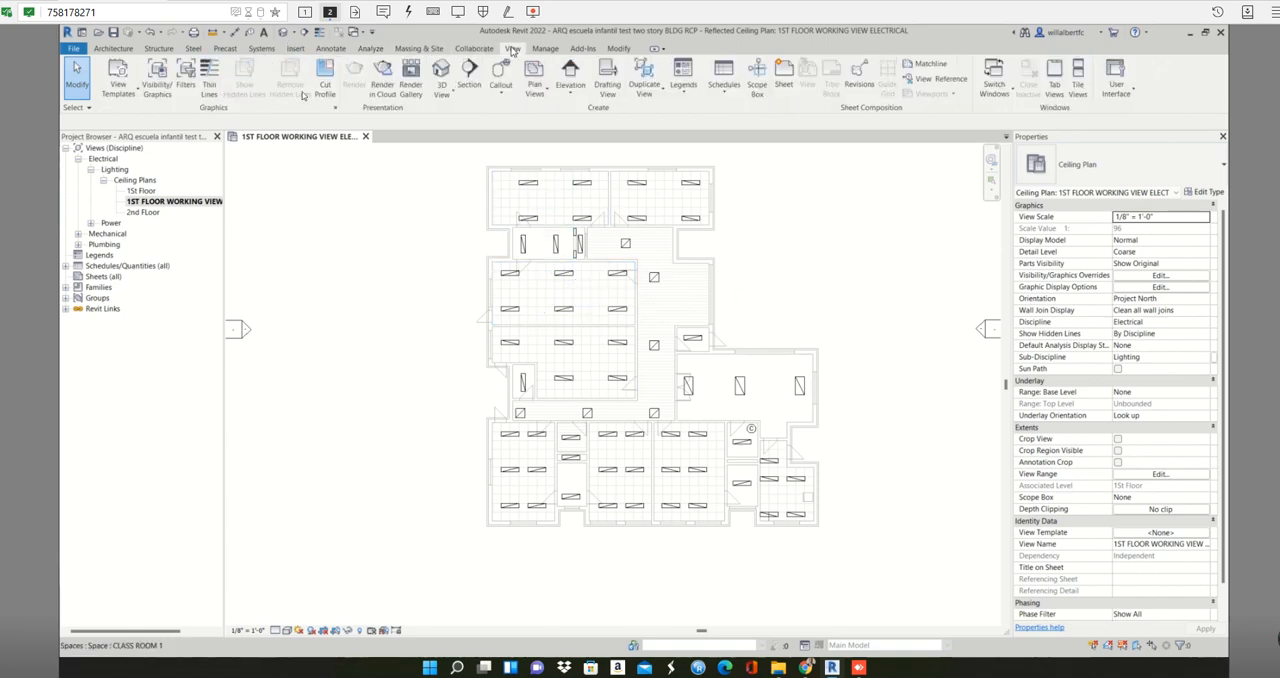
click(118, 88)
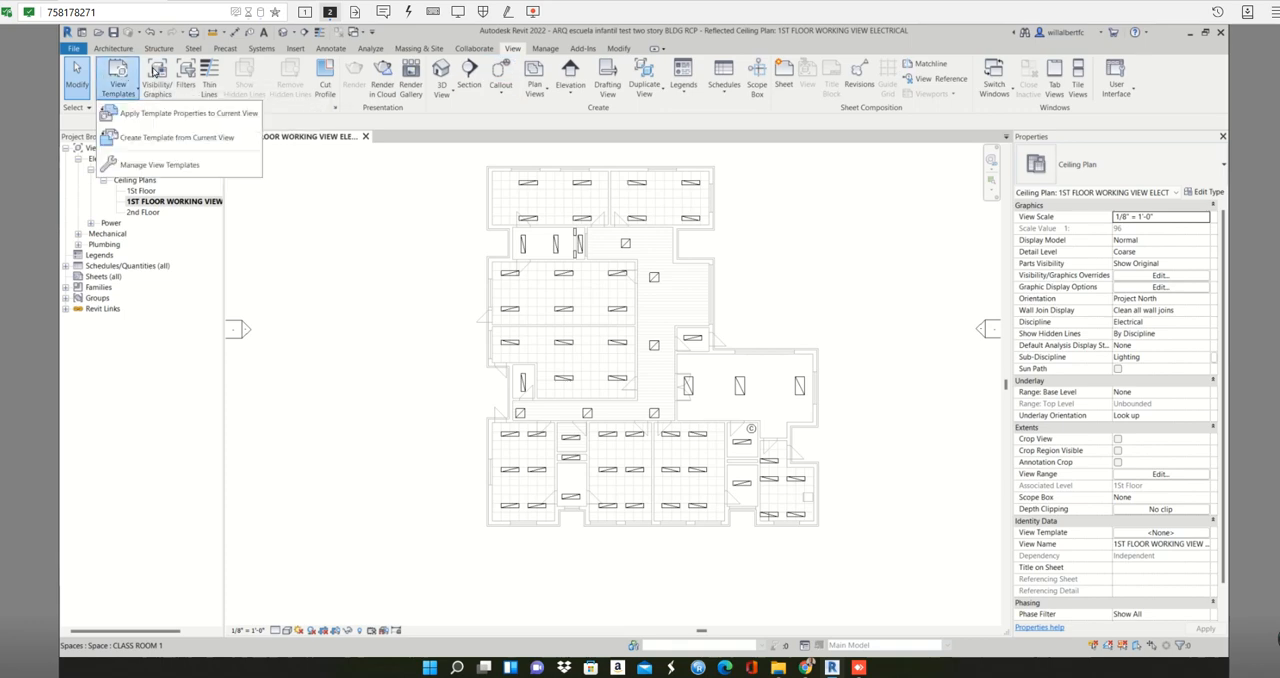
click(157, 72)
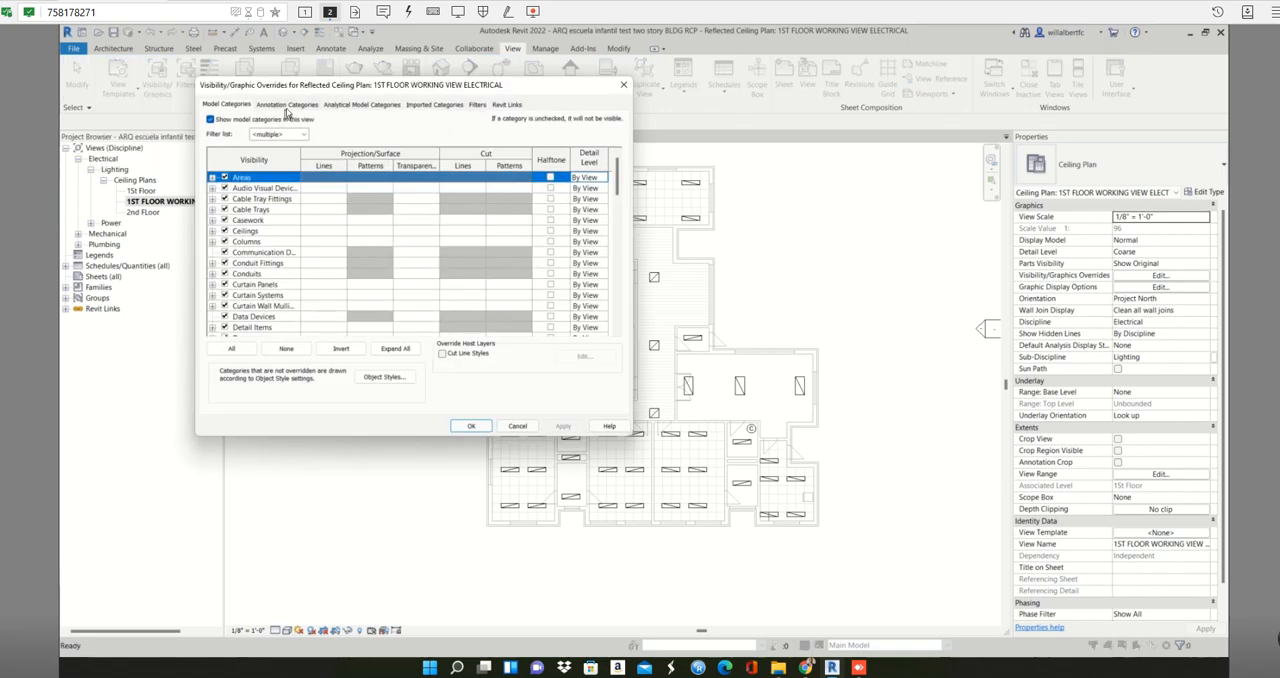
click(287, 106)
click(264, 253)
scroll(258, 288, down, 4)
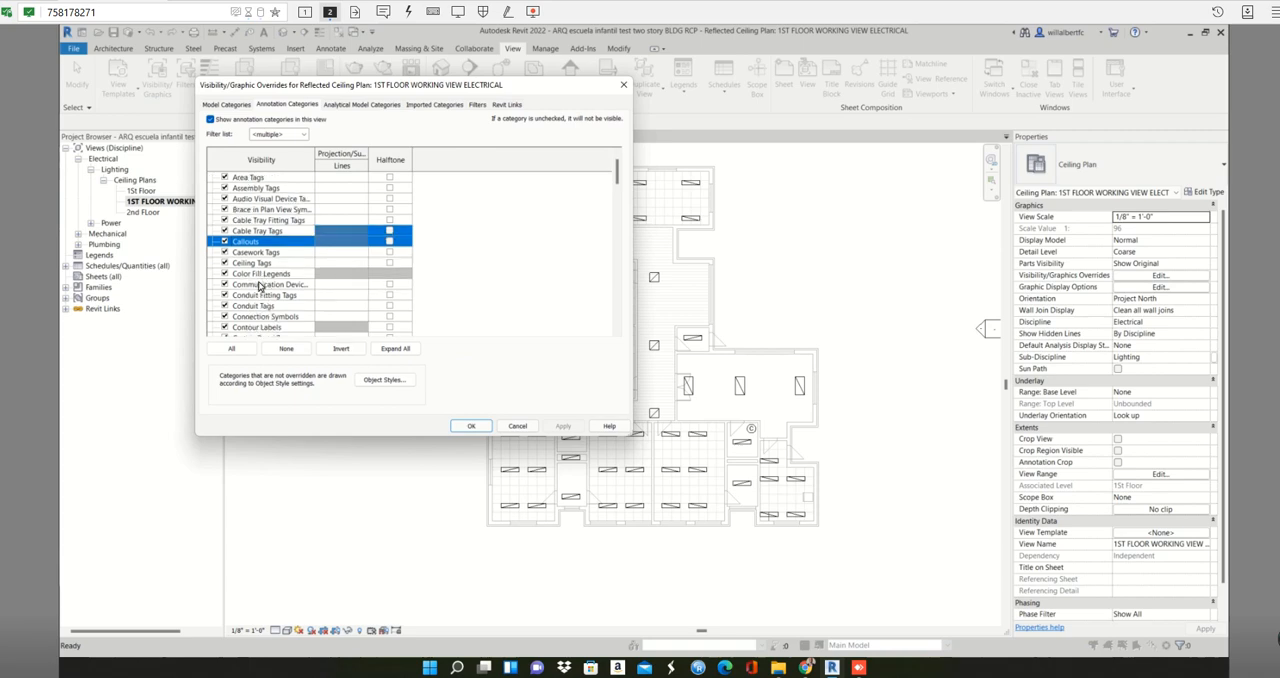
scroll(259, 286, down, 2)
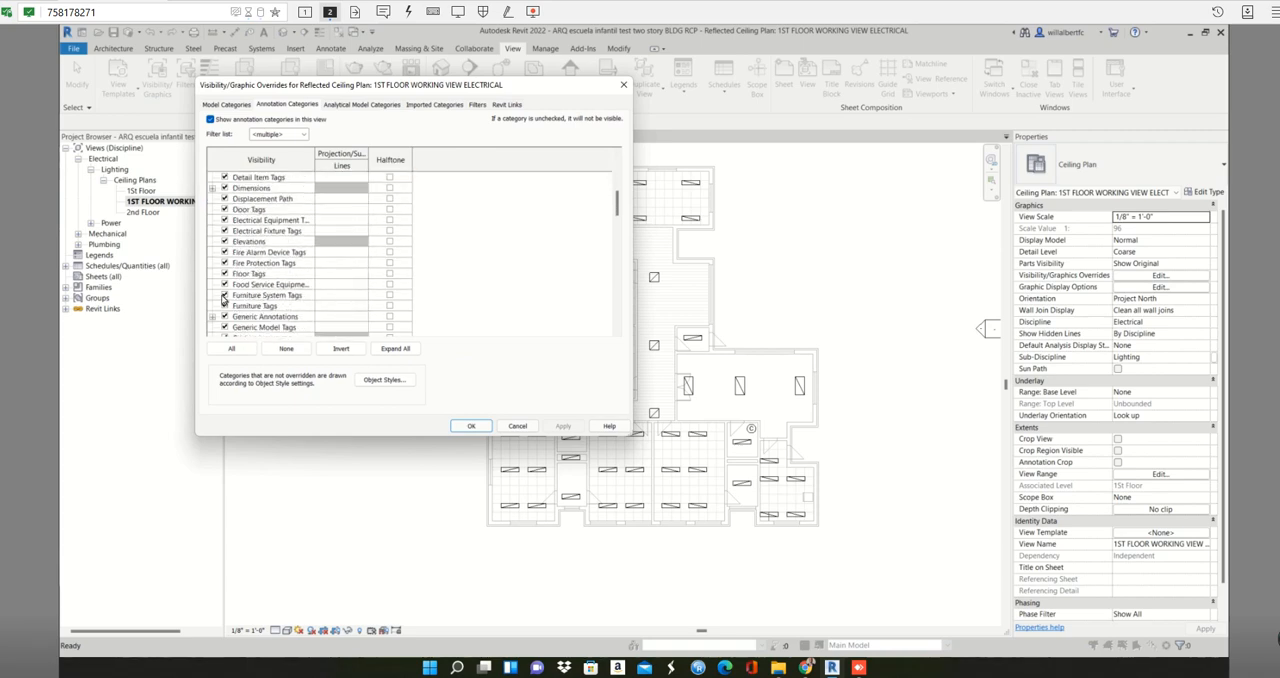
click(223, 296)
key(s)
scroll(224, 298, up, 2)
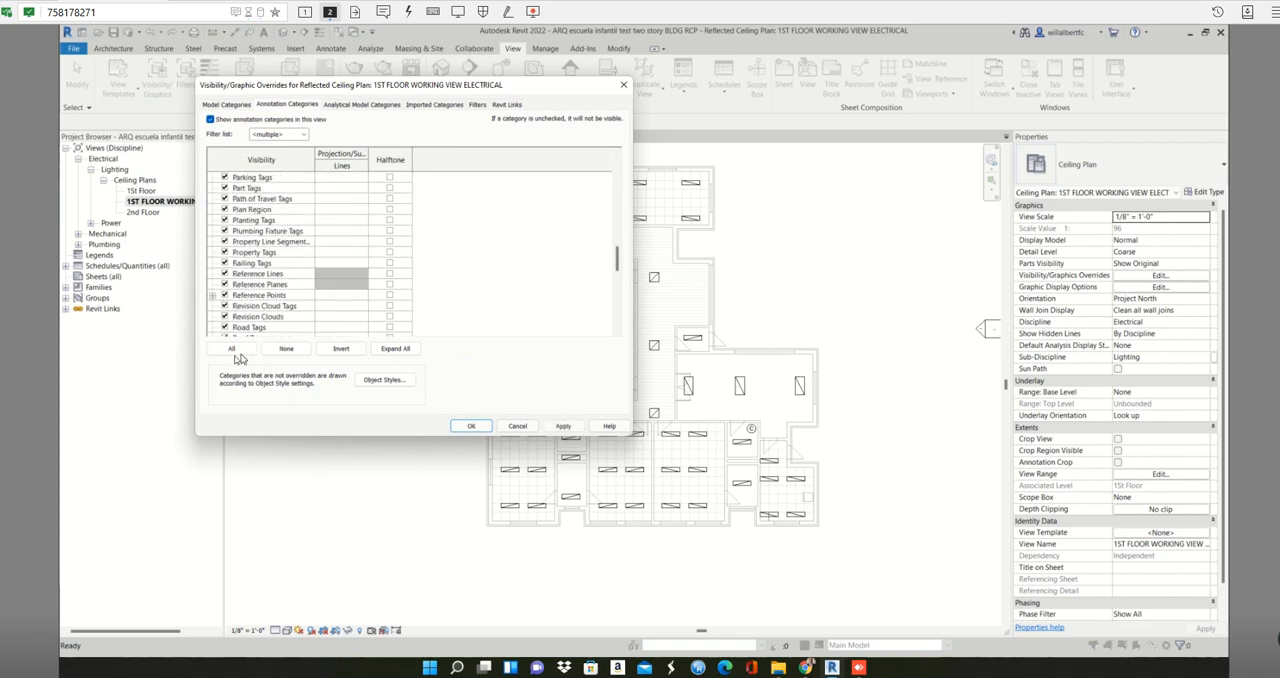
click(231, 348)
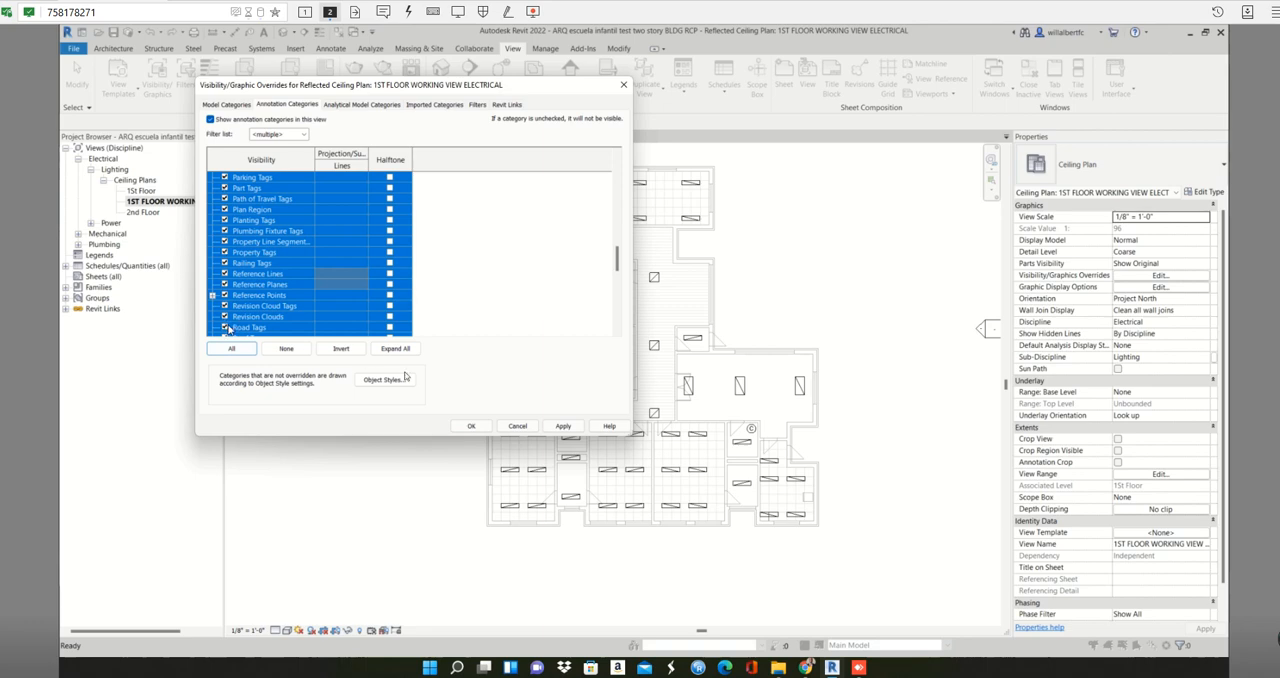
click(560, 427)
click(471, 426)
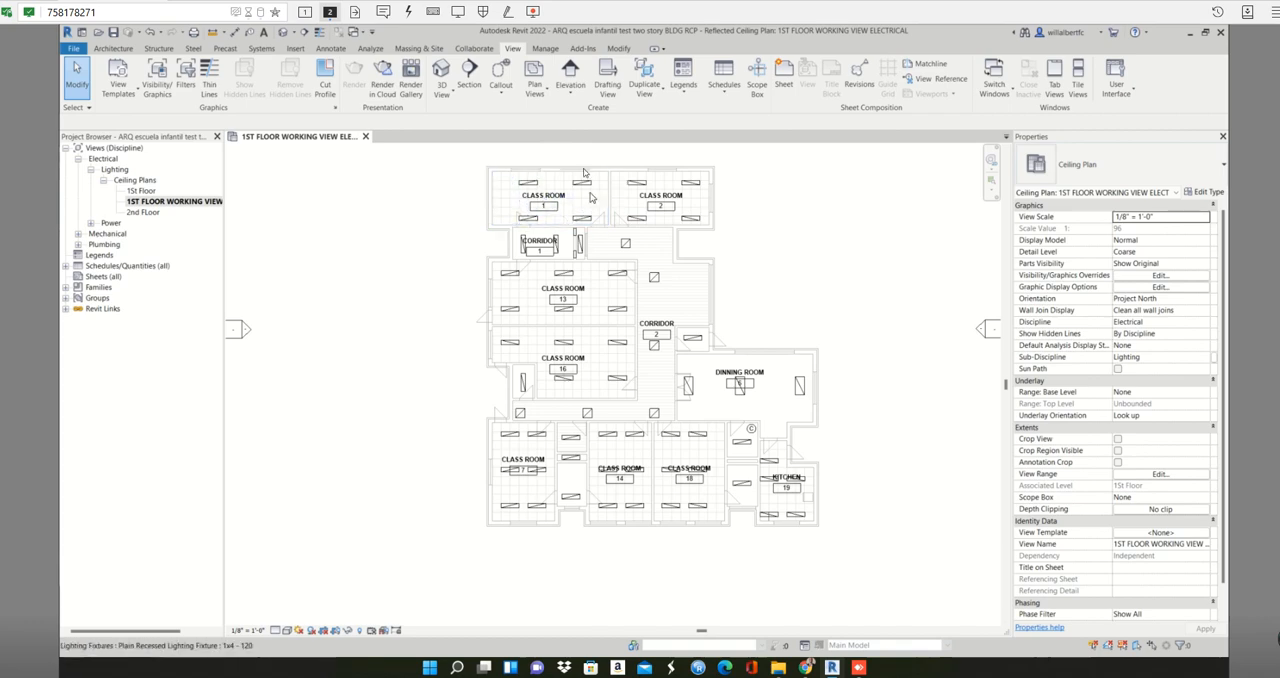
scroll(756, 201, up, 2)
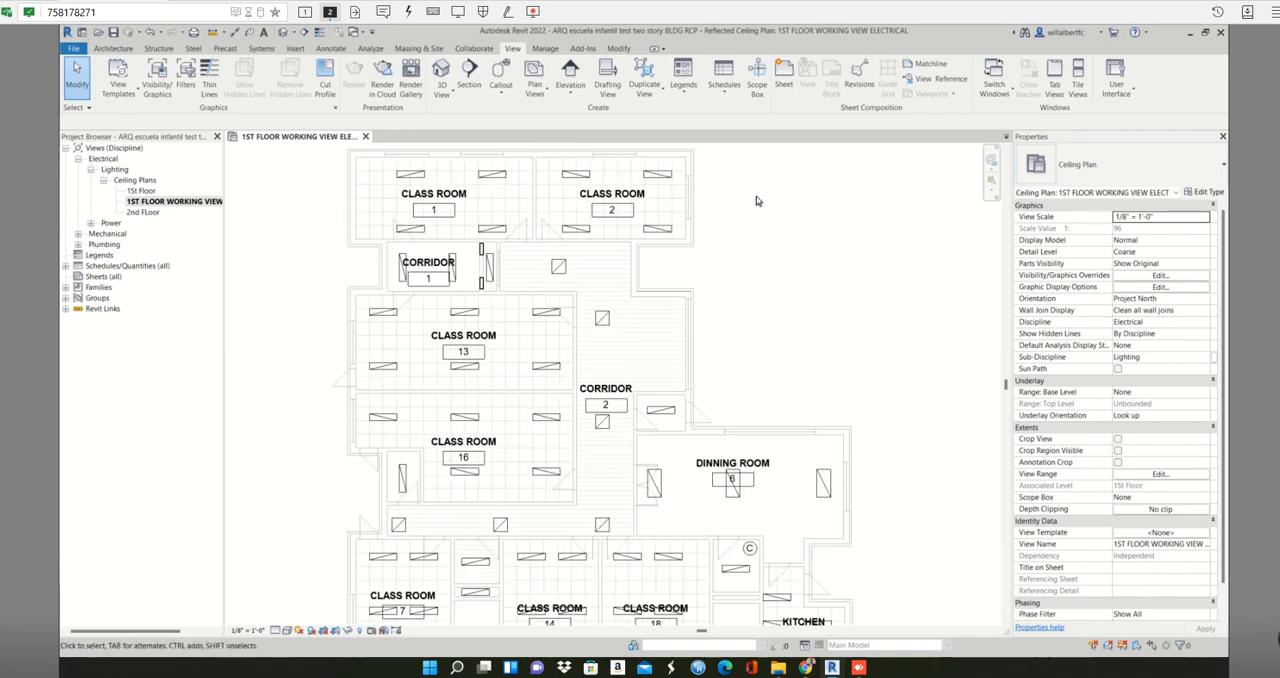
scroll(756, 201, down, 1)
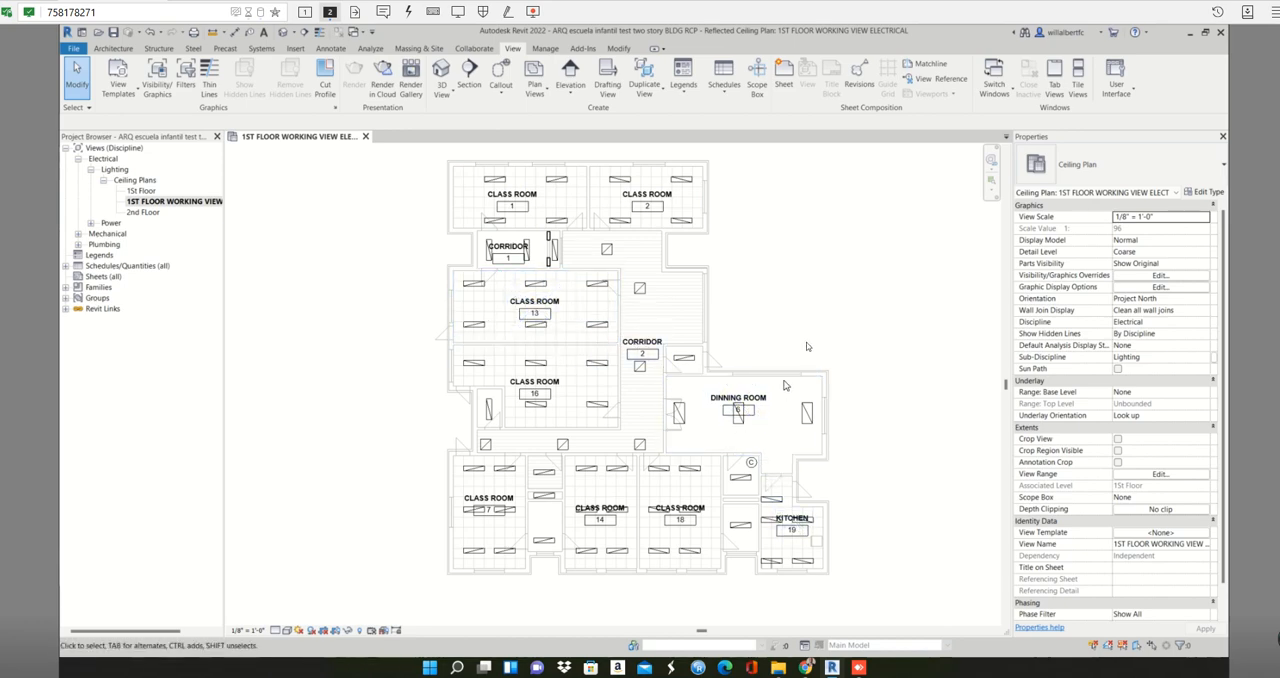
- Place a Three Way lighting switch on CLASS ROOM 1's lower wall, beside the door nearest CLASS ROOM 2
scroll(845, 290, up, 4)
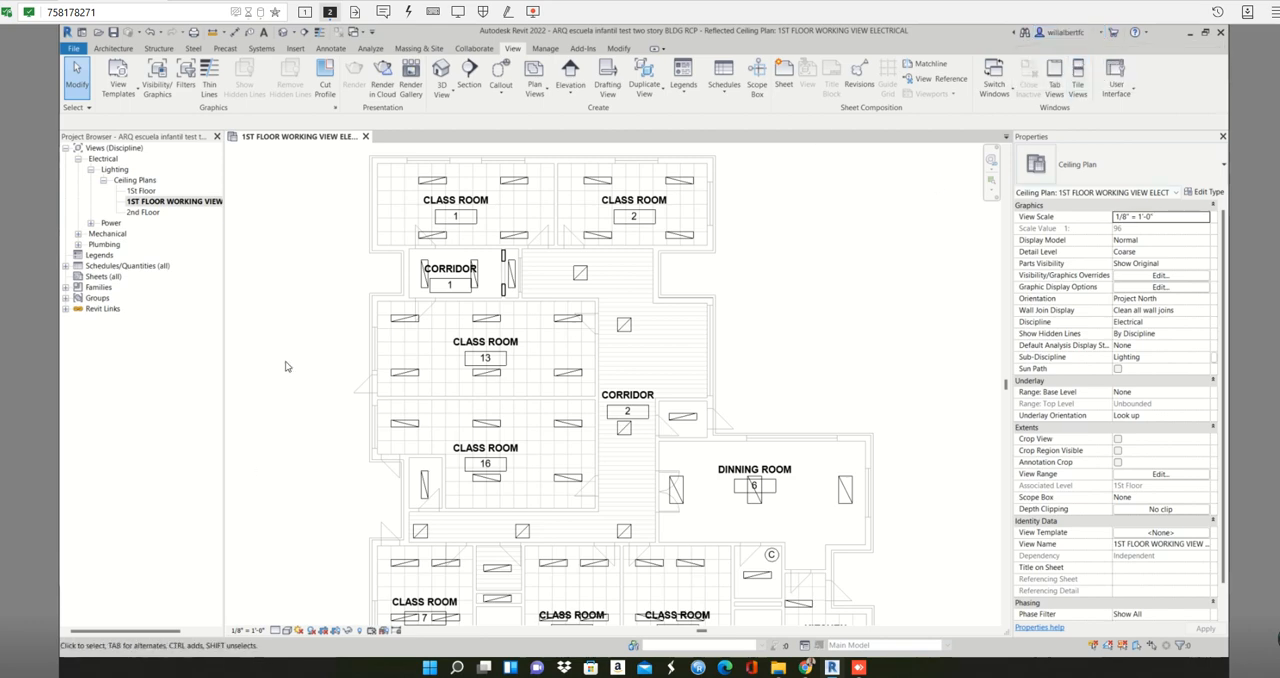
scroll(455, 236, up, 2)
scroll(455, 236, up, 1)
middle_drag(488, 268, 537, 360)
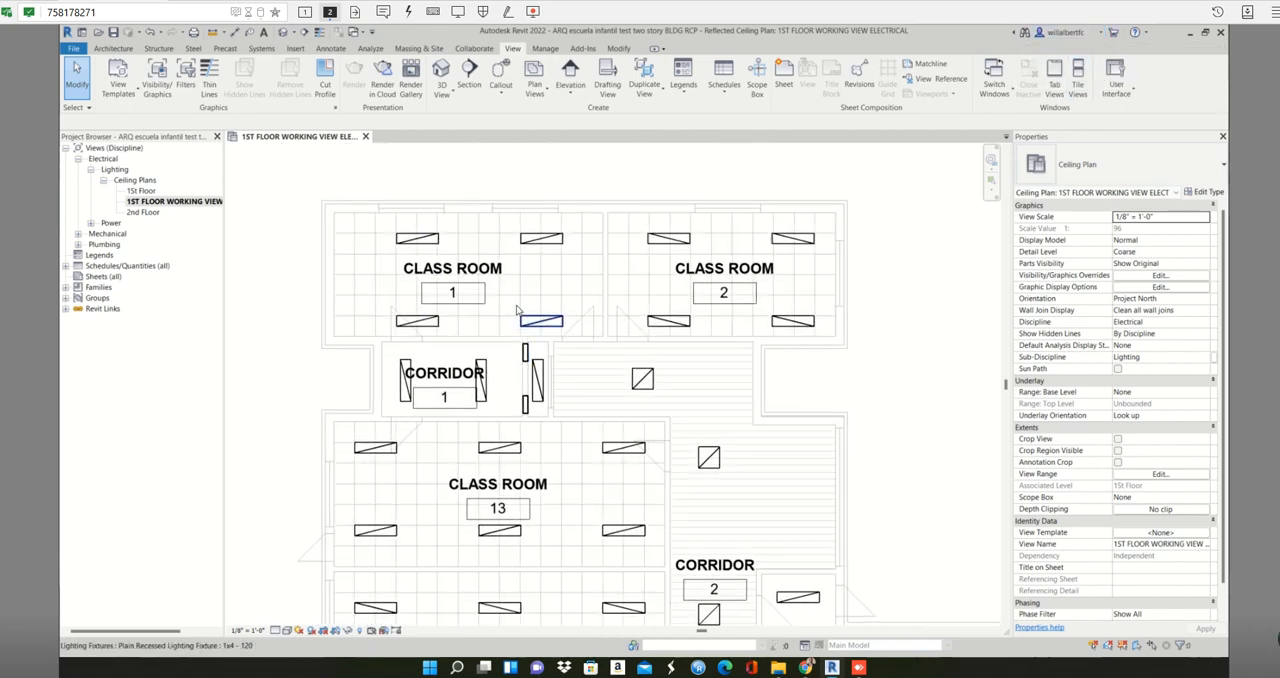
scroll(526, 297, down, 1)
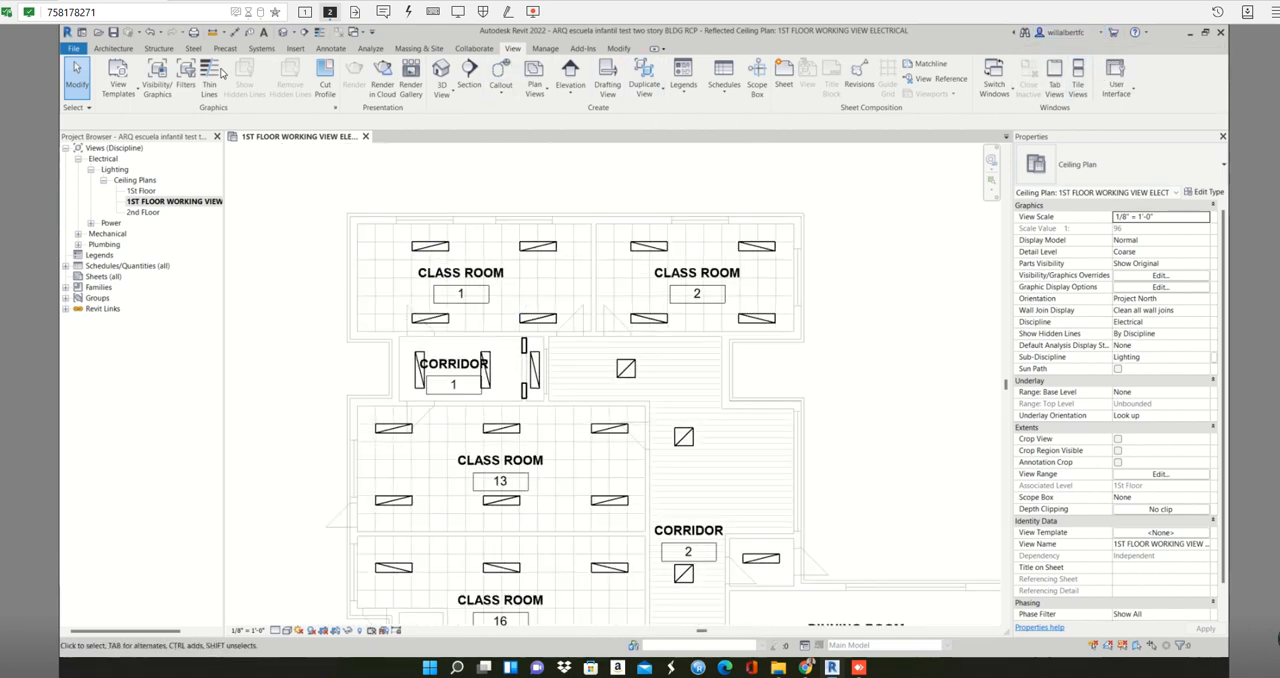
click(262, 48)
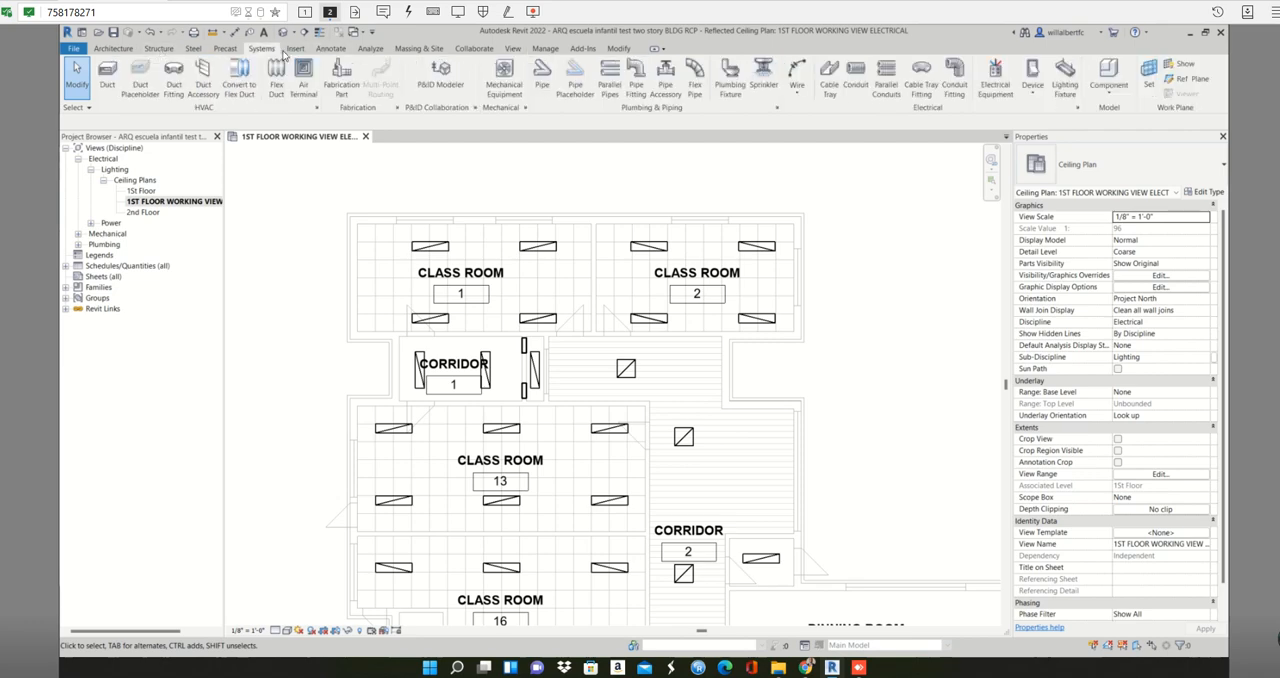
click(1040, 70)
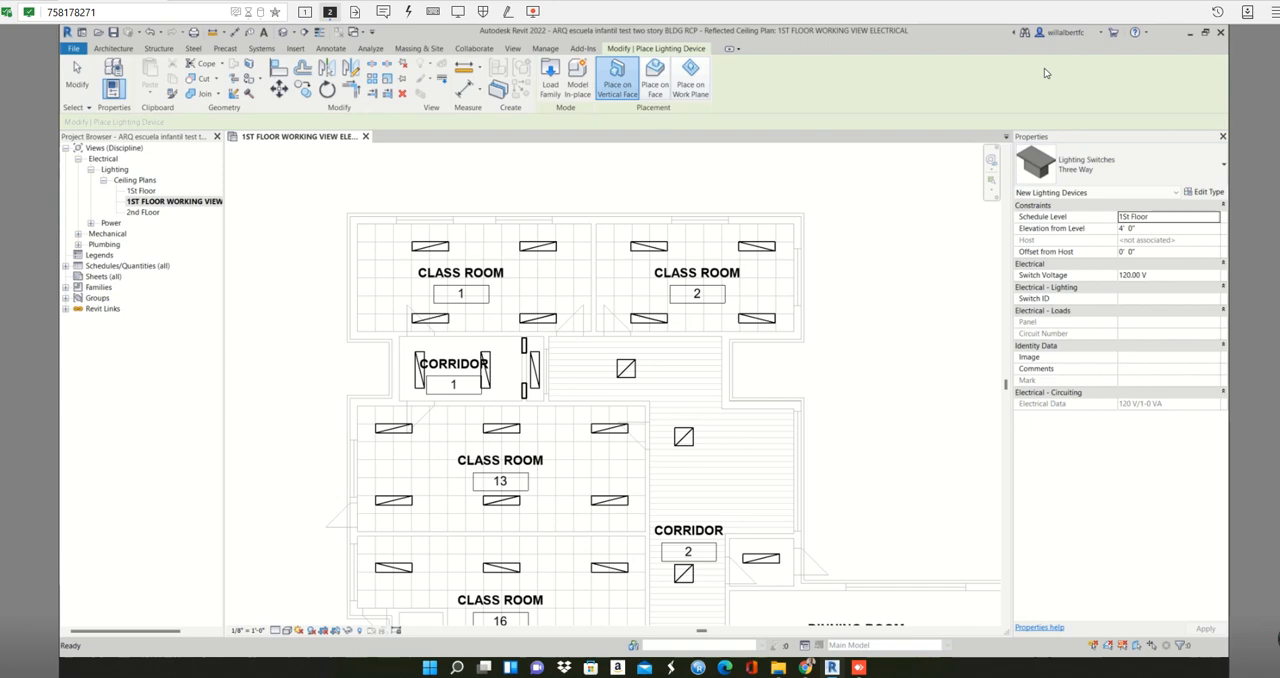
click(1132, 161)
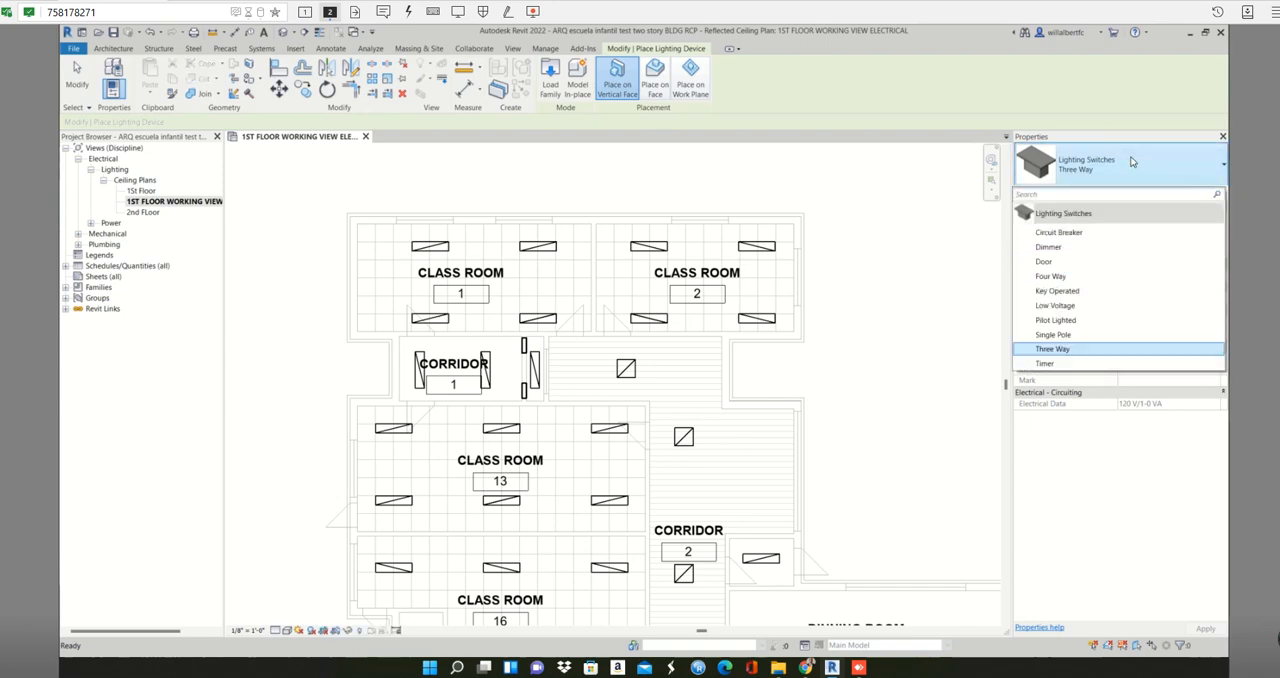
click(1132, 161)
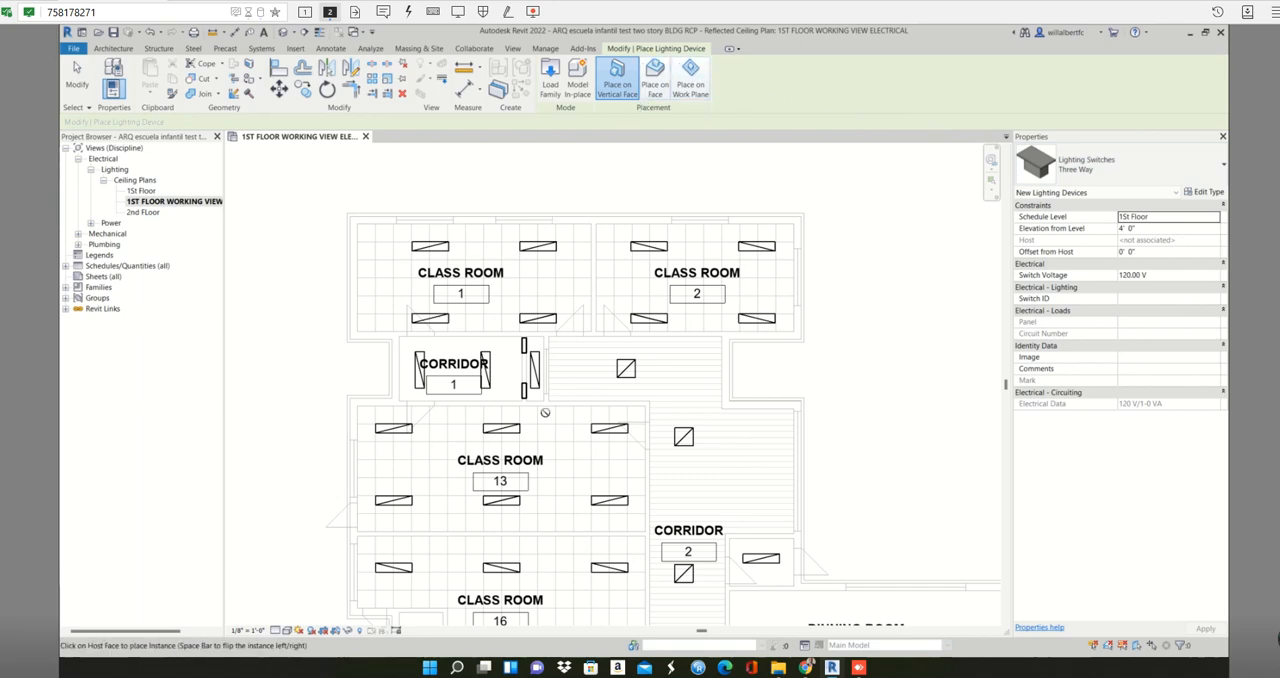
scroll(546, 331, up, 2)
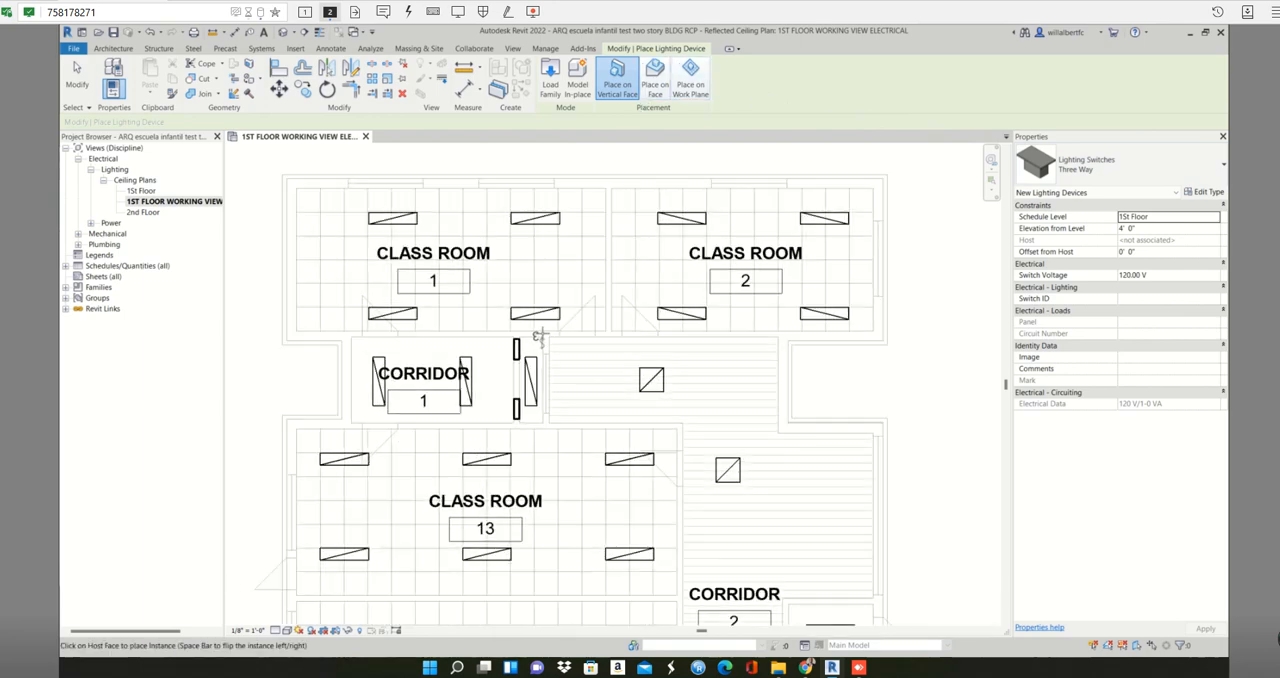
scroll(540, 336, up, 2)
scroll(546, 331, up, 1)
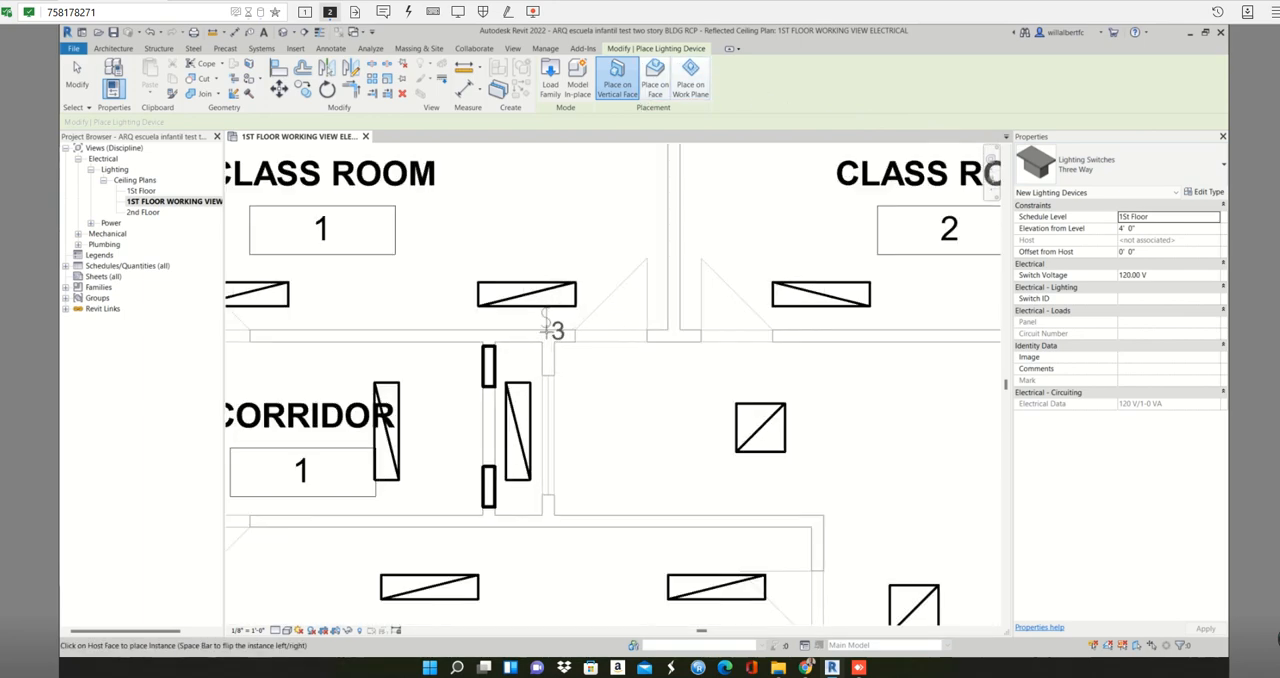
scroll(548, 330, up, 1)
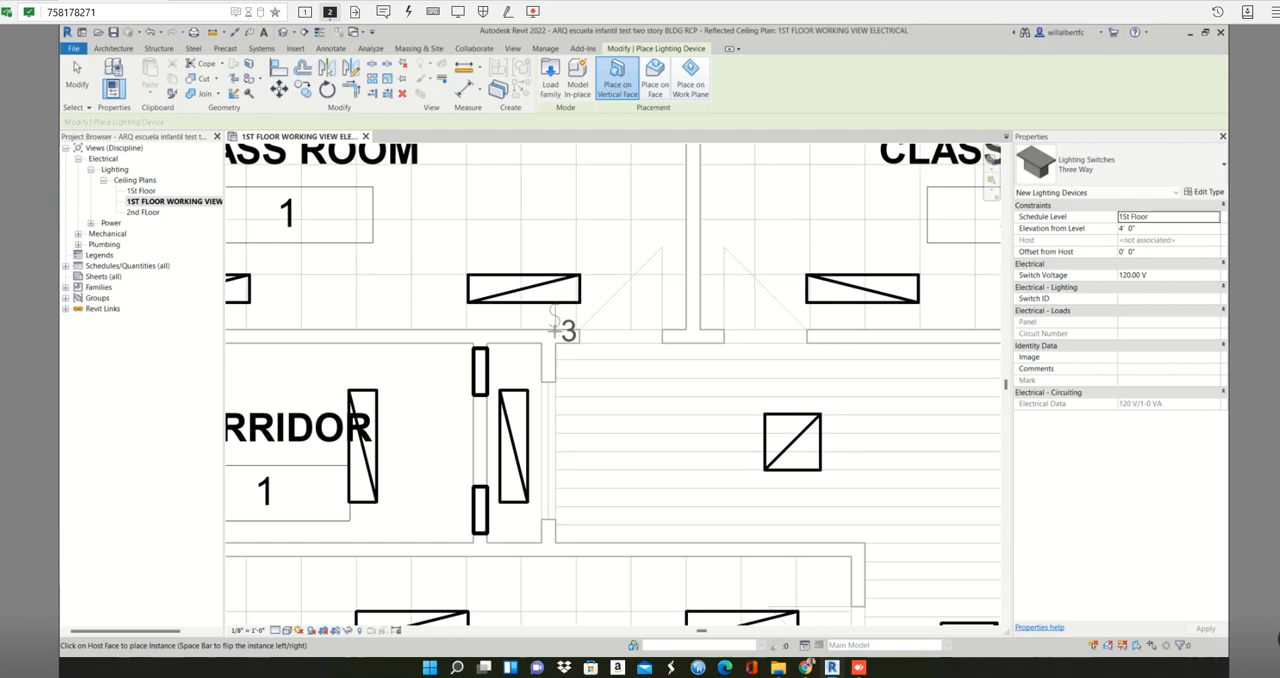
scroll(550, 320, up, 3)
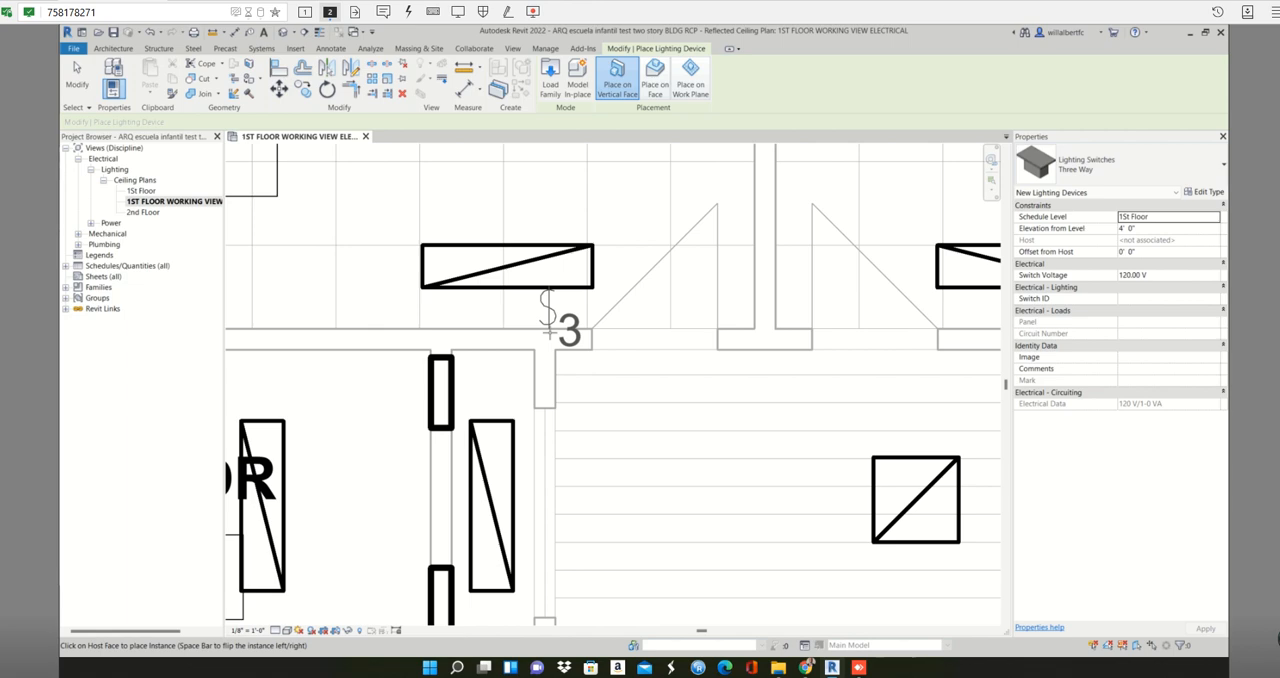
click(548, 331)
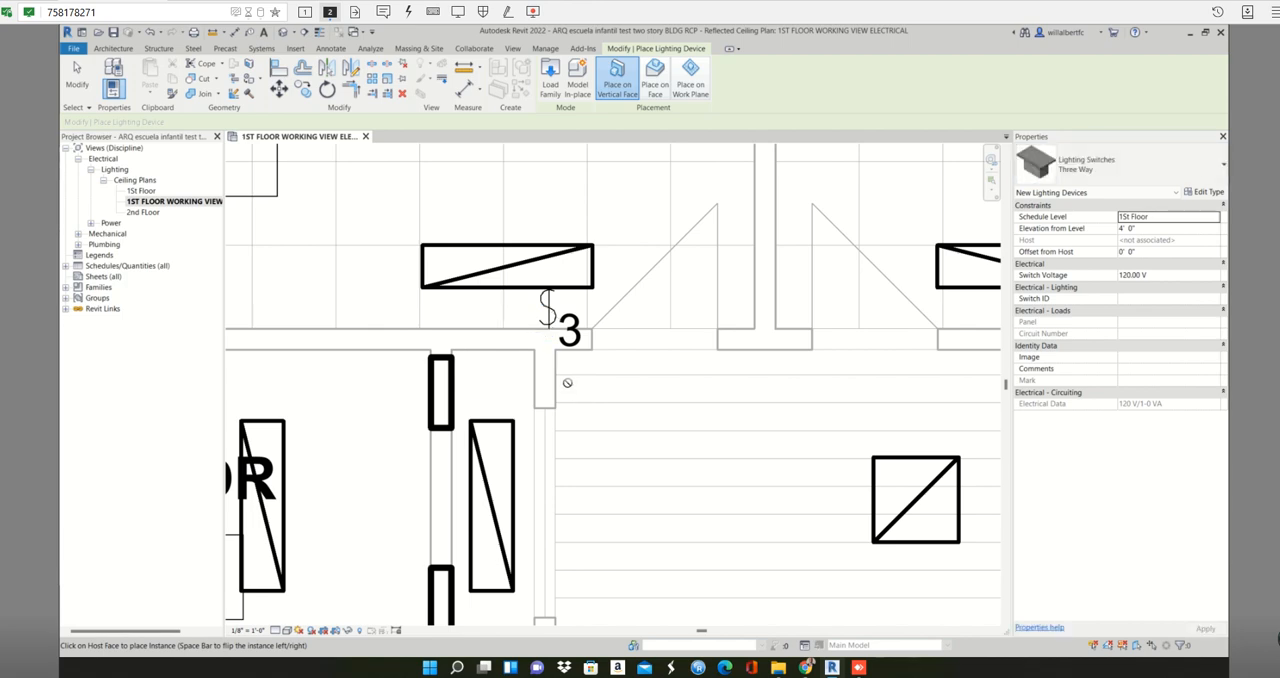
key(Escape)
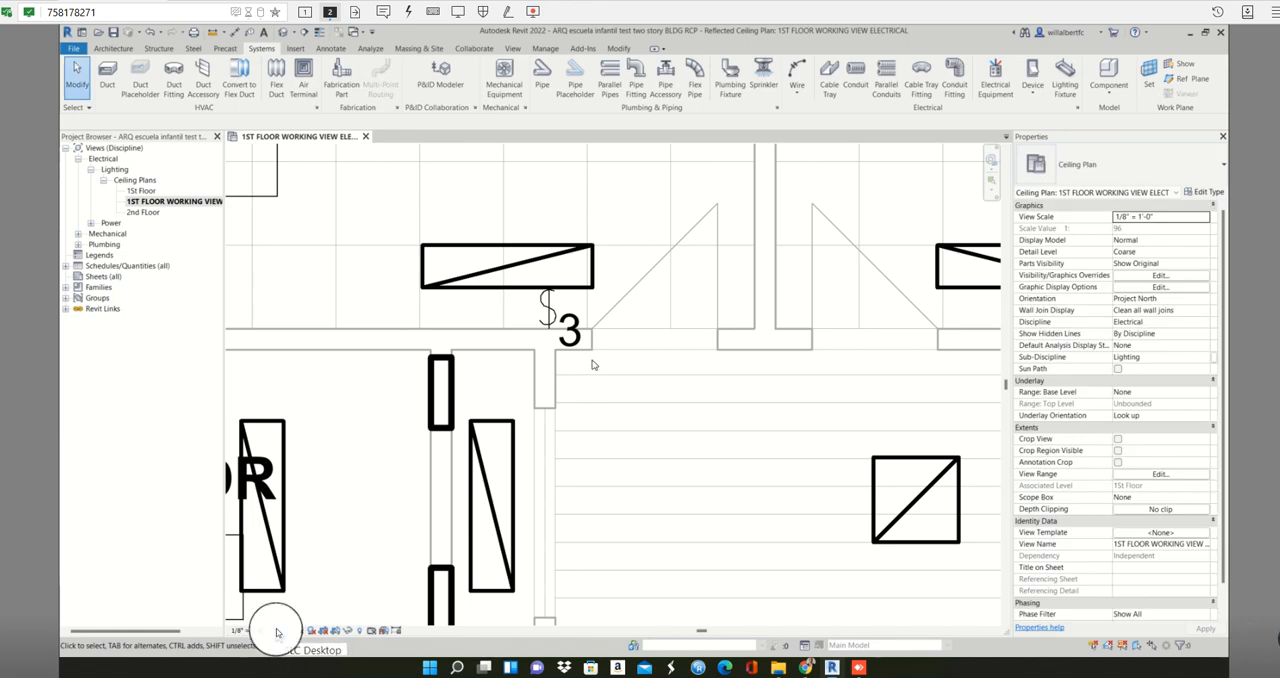
- Set the ceiling plan's detail level to Fine and turn on Thin Lines to check the placed switch in the wall
click(279, 634)
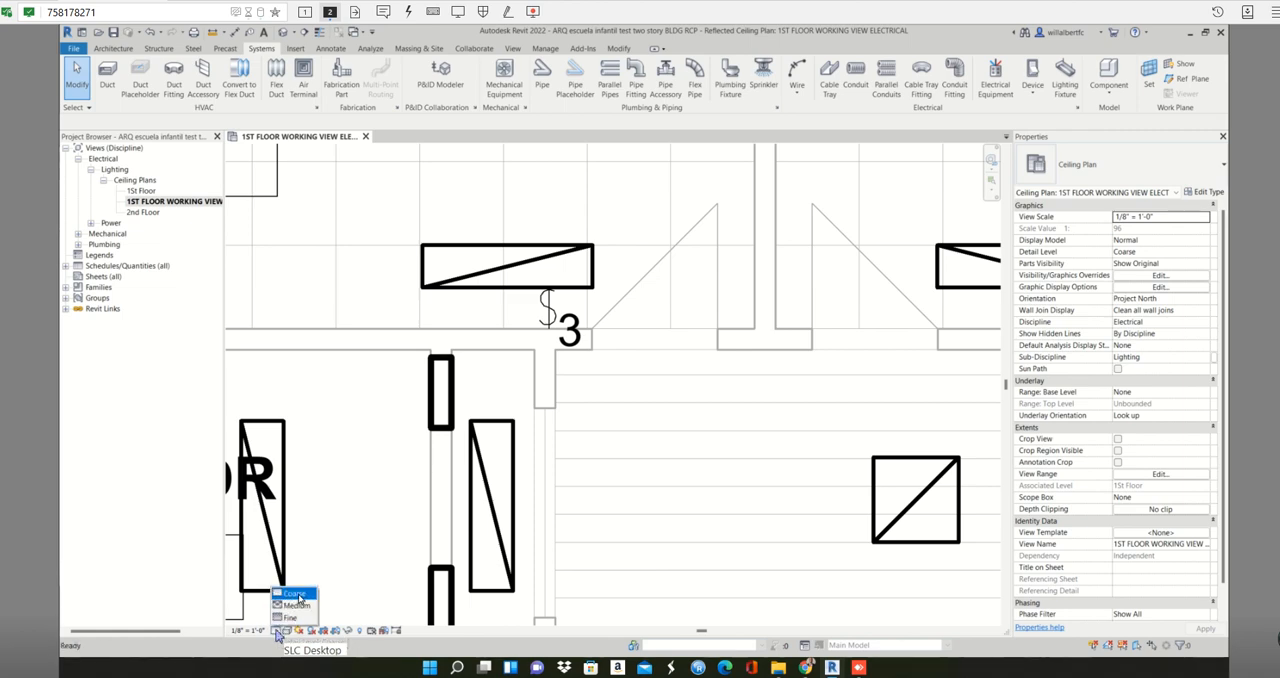
click(290, 617)
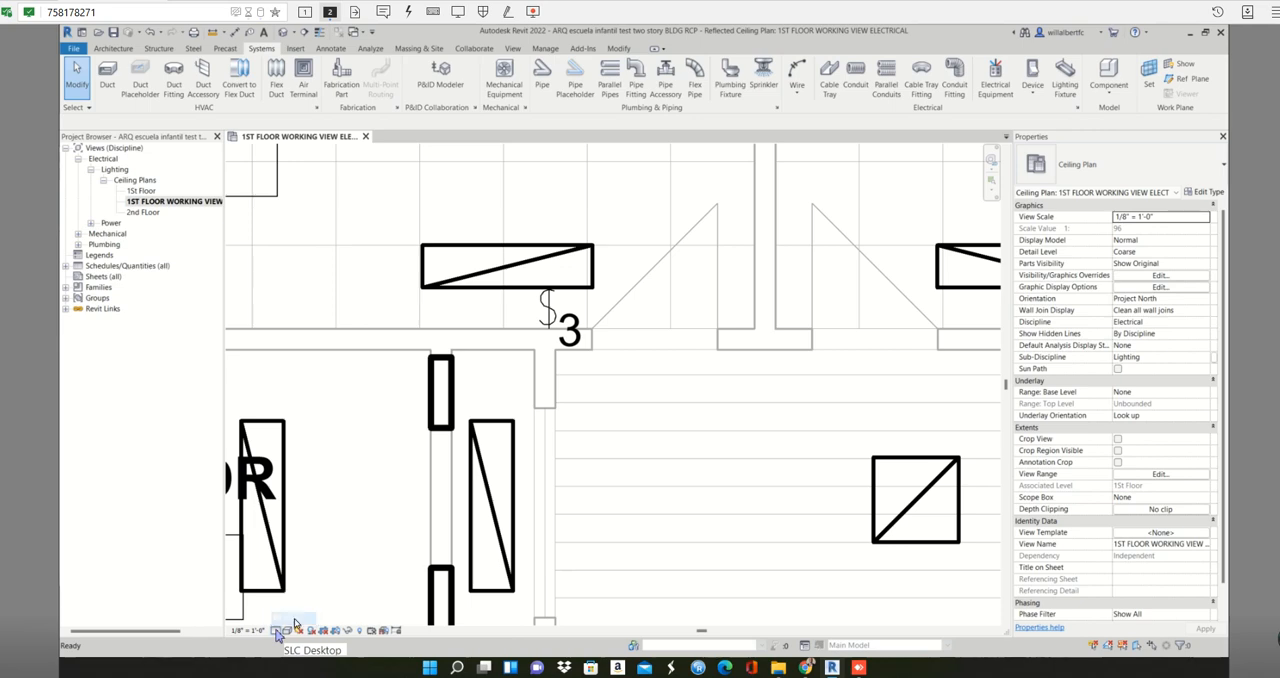
scroll(548, 335, up, 3)
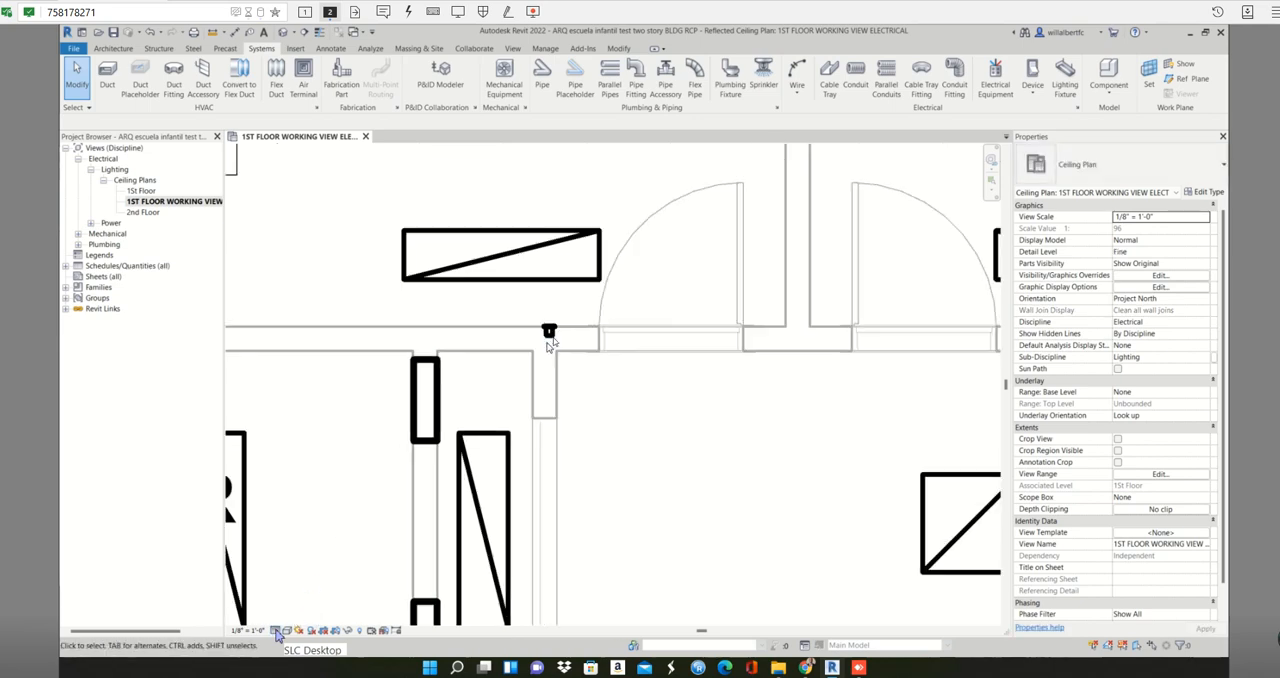
click(320, 31)
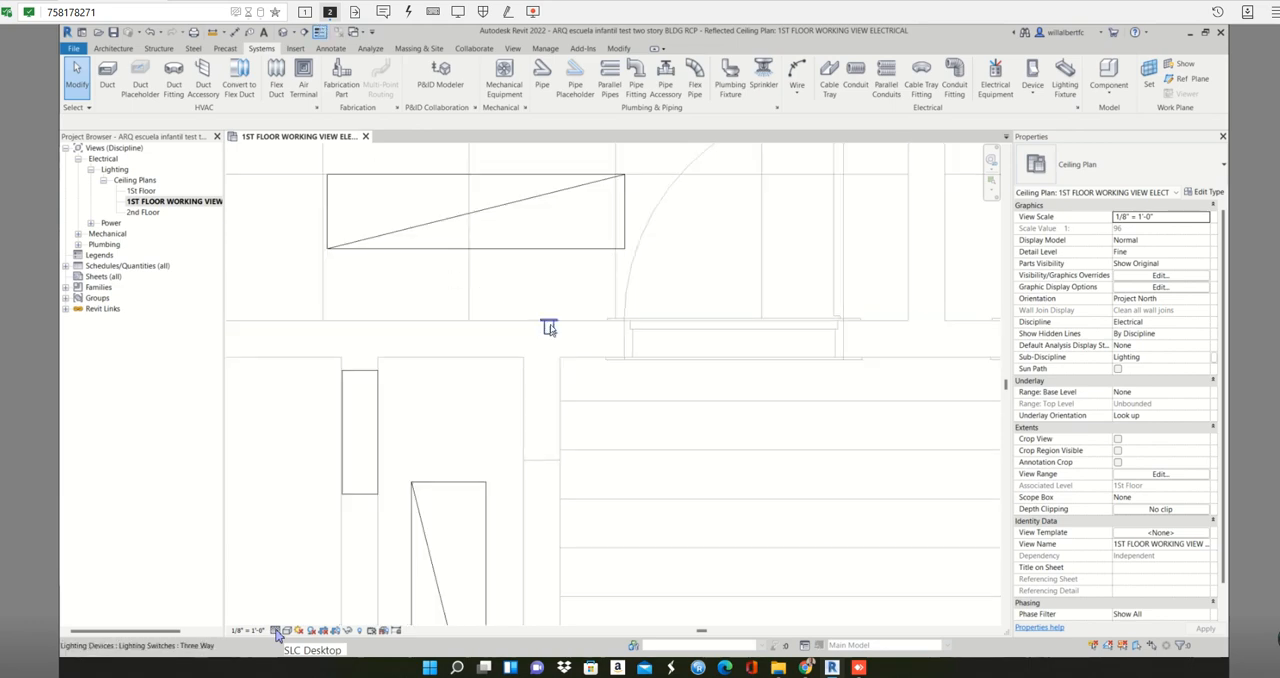
click(548, 328)
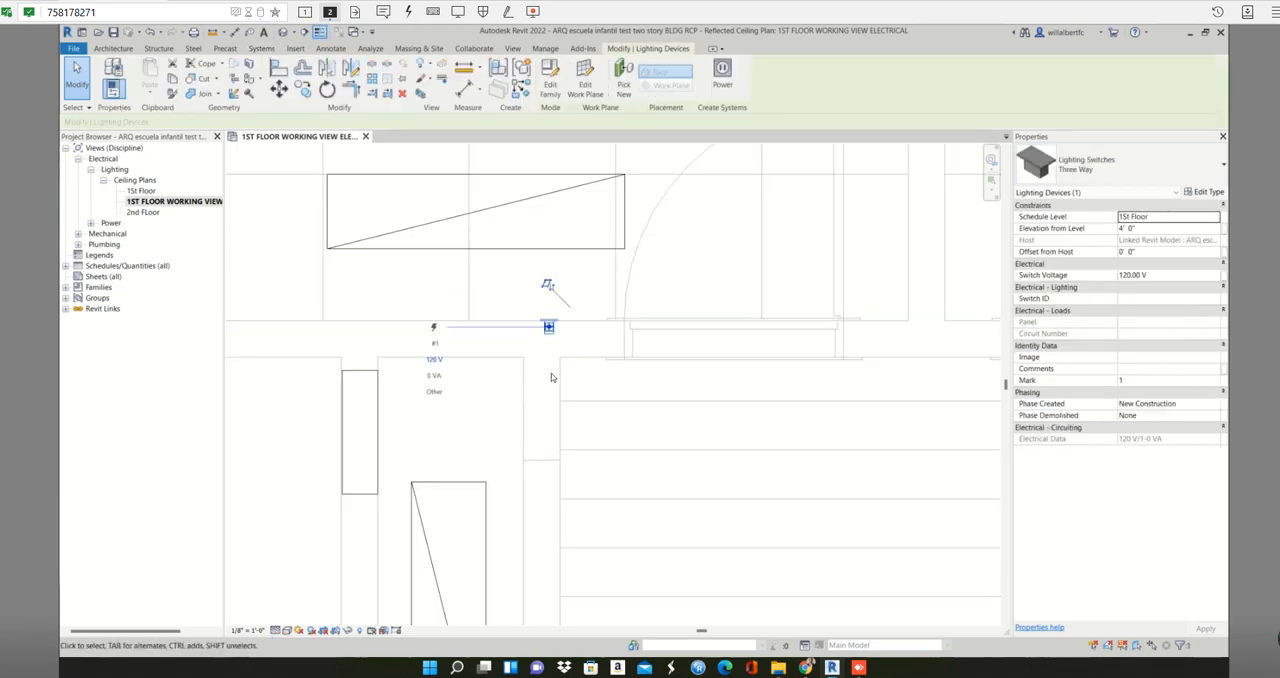
click(553, 345)
scroll(549, 335, down, 4)
scroll(549, 335, up, 3)
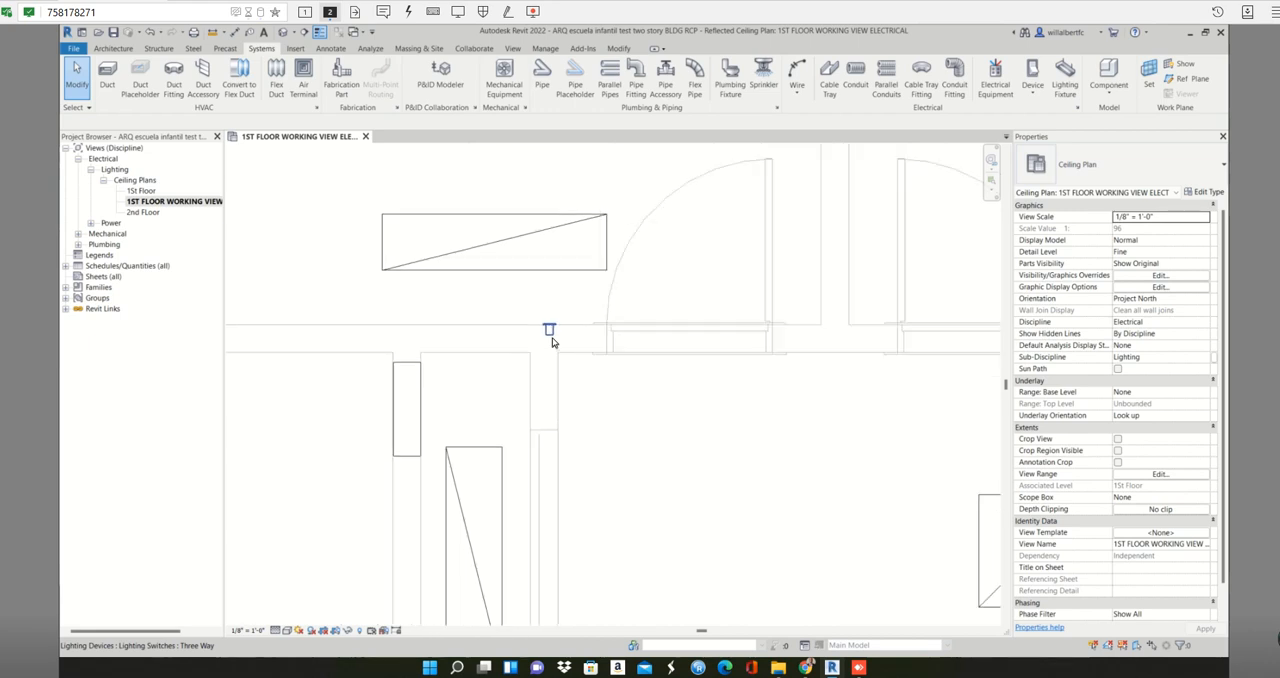
- Change the ceiling plan's detail level to Medium and Coarse to compare how the three-way switch is represented
click(276, 630)
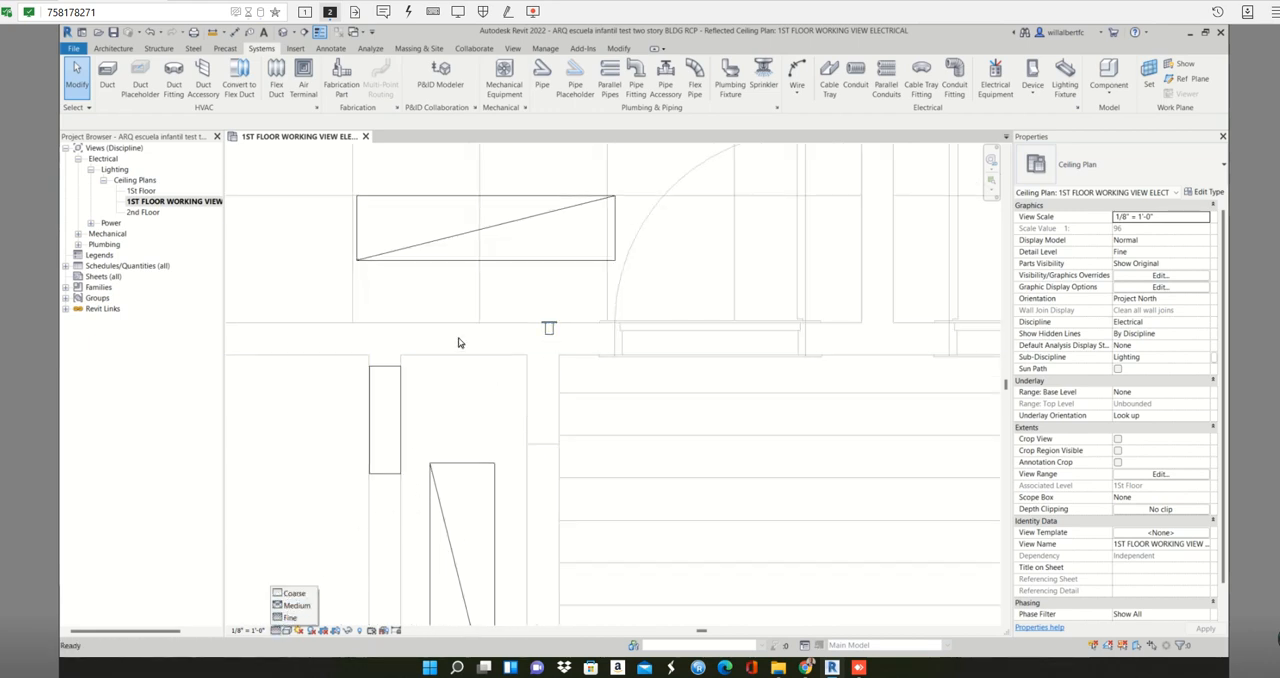
click(276, 631)
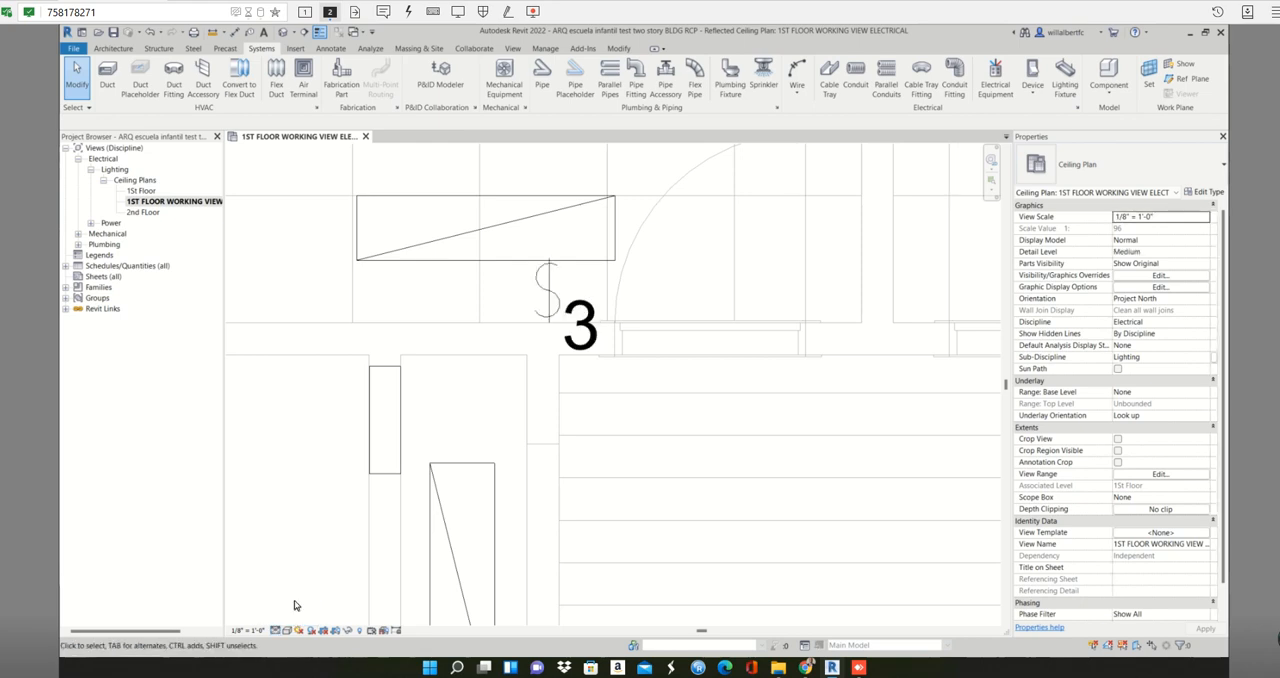
click(275, 630)
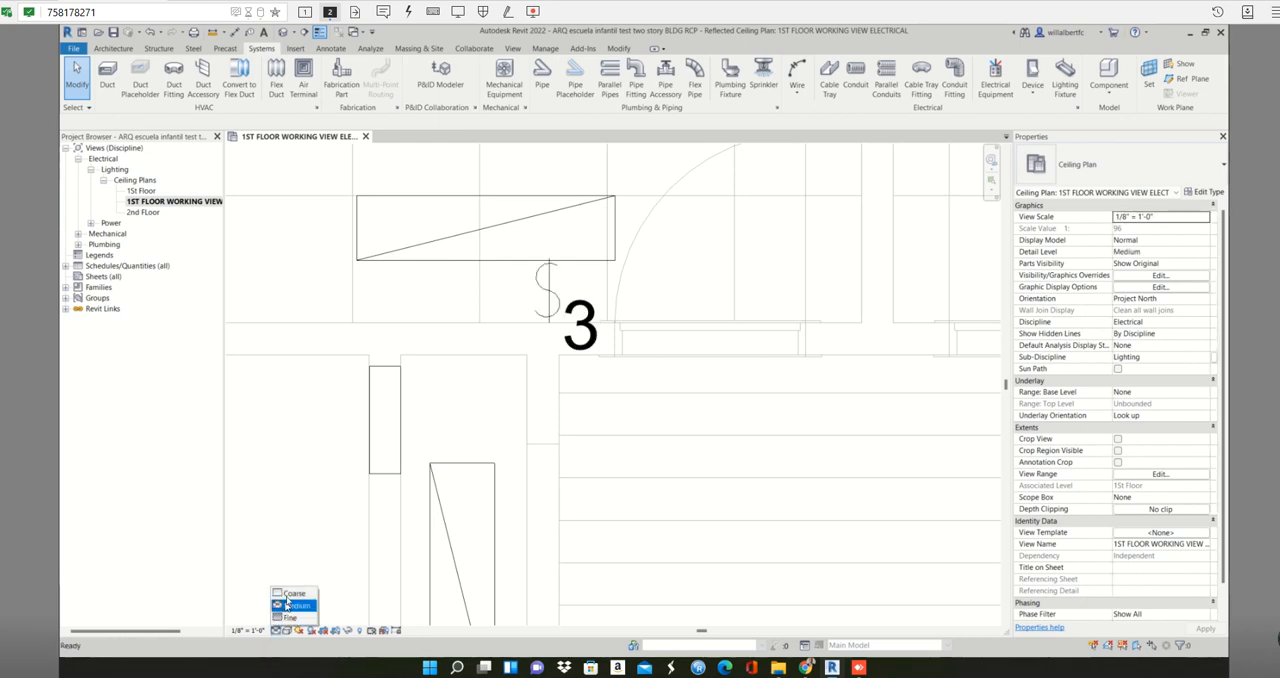
click(292, 593)
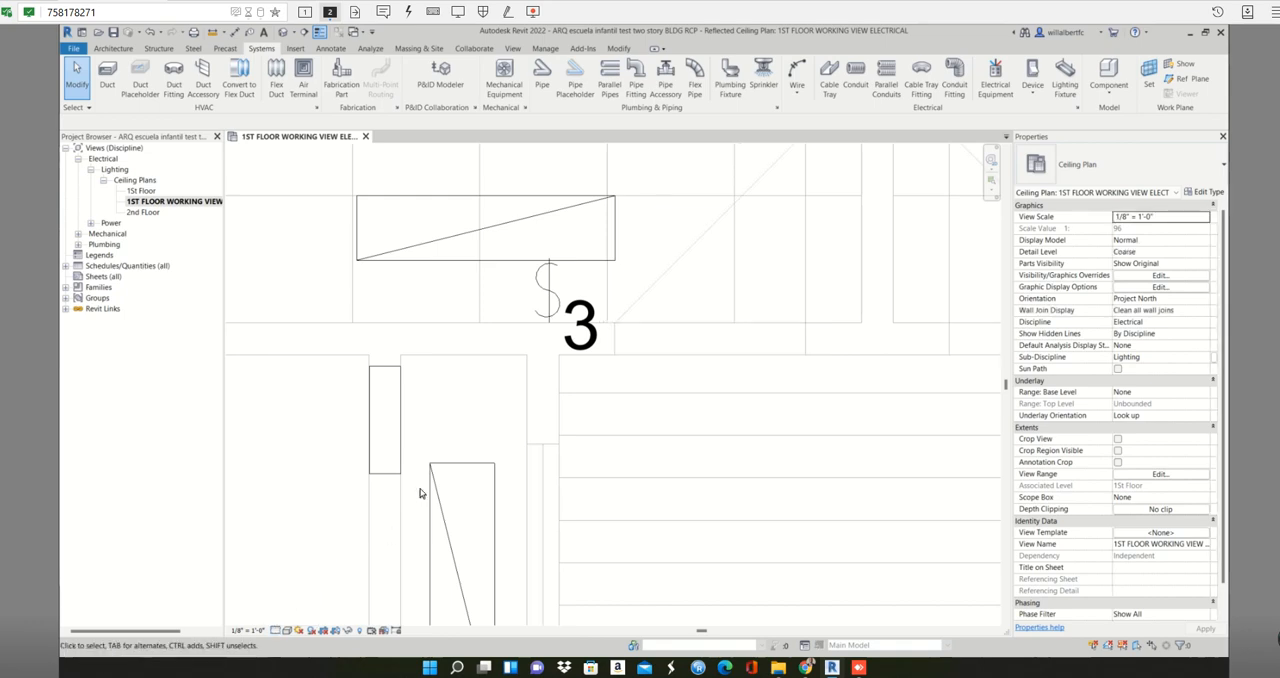
scroll(558, 435, down, 4)
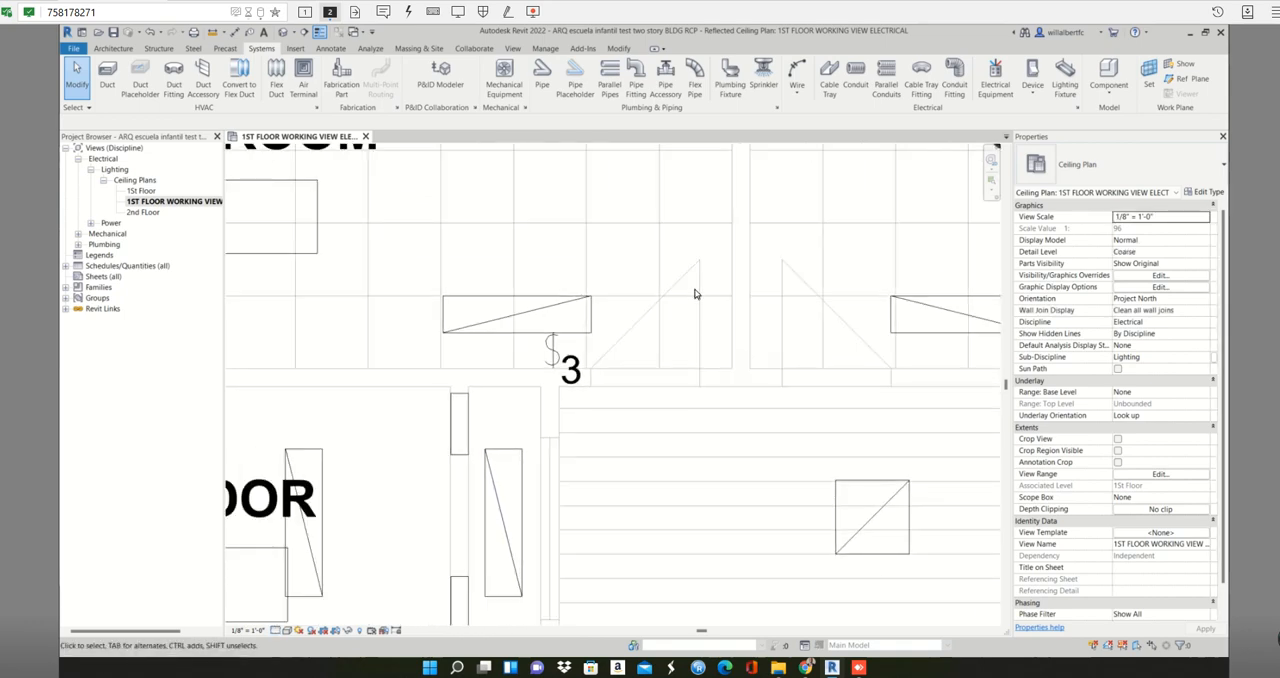
scroll(697, 293, up, 3)
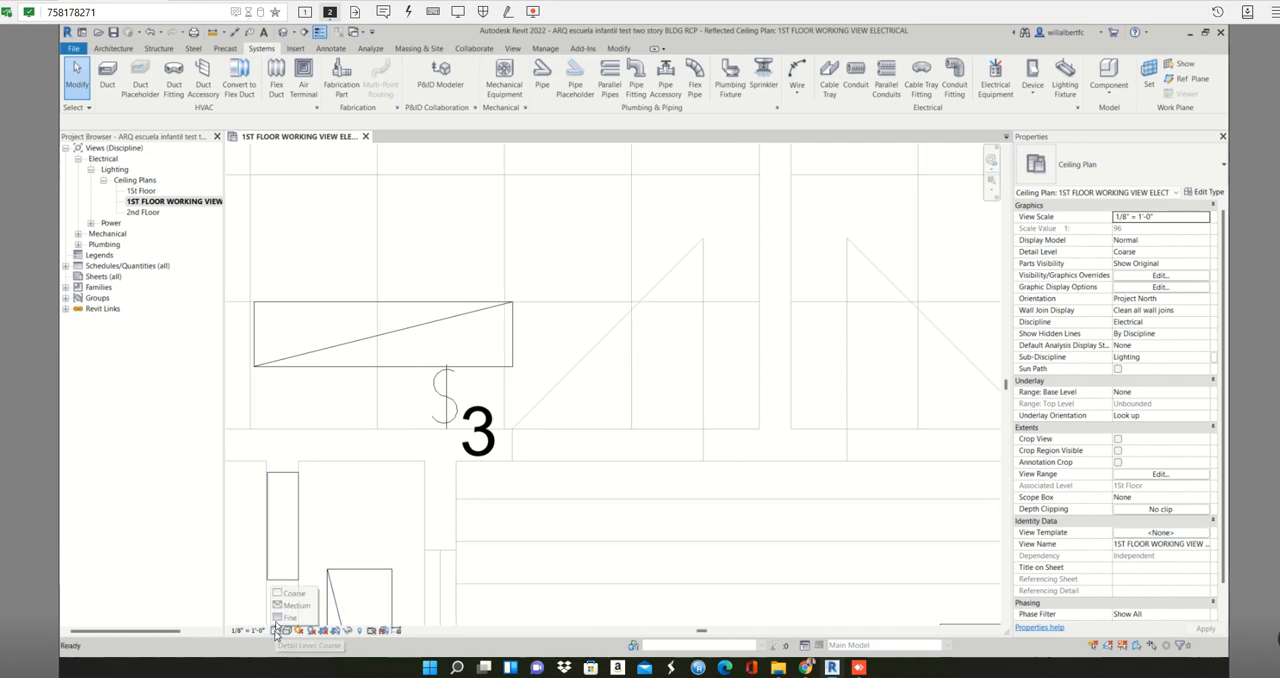
- Cycle the ceiling plan's detail level through Medium and Coarse, ending on Fine, to compare the switch and door graphics
click(276, 631)
click(282, 606)
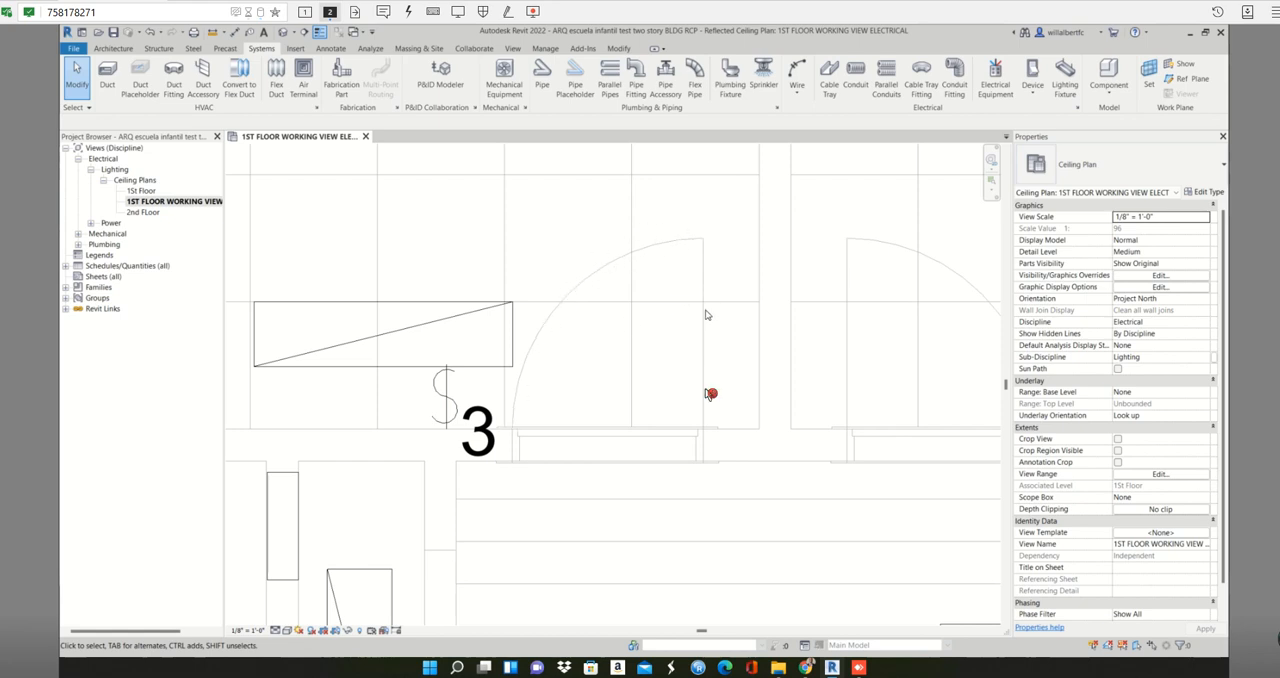
click(275, 631)
click(284, 595)
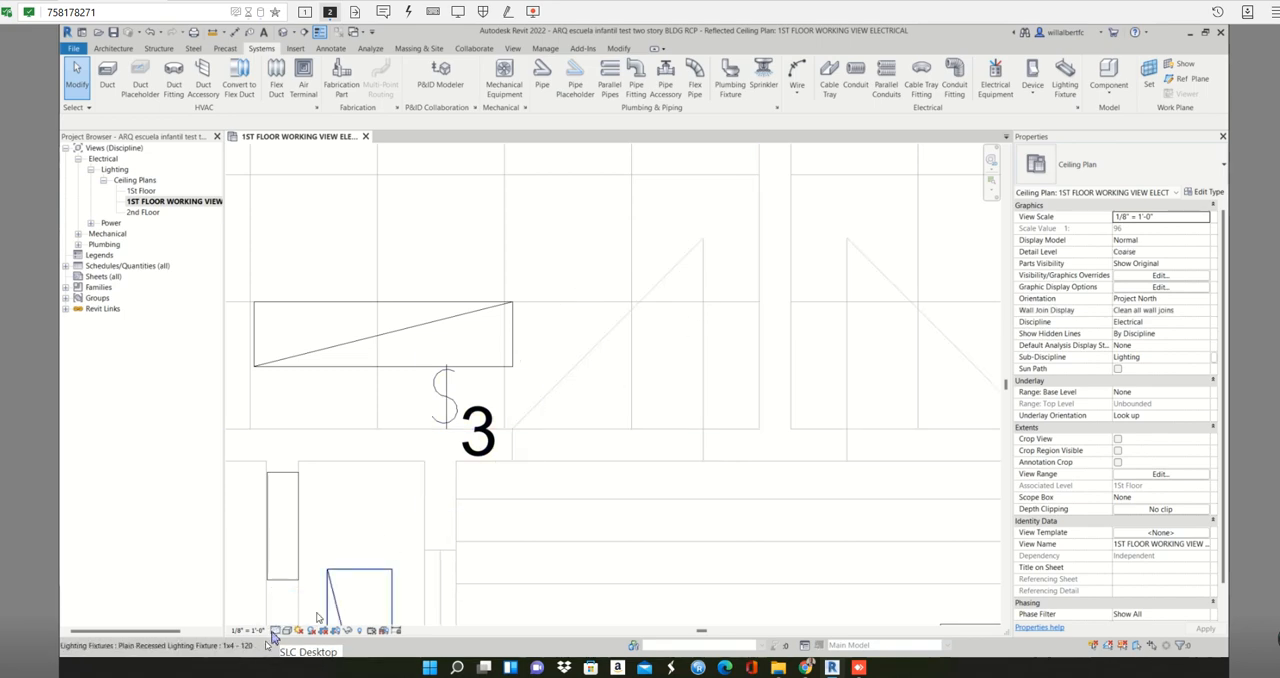
click(275, 631)
click(288, 618)
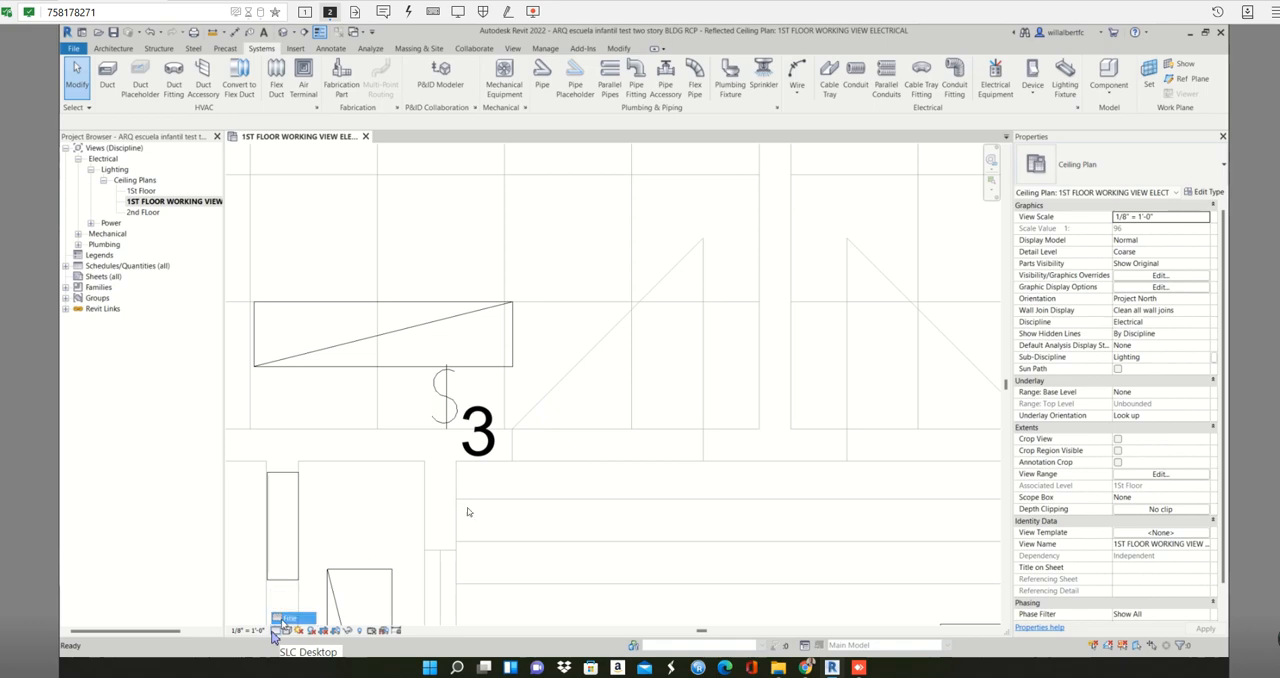
scroll(450, 441, down, 2)
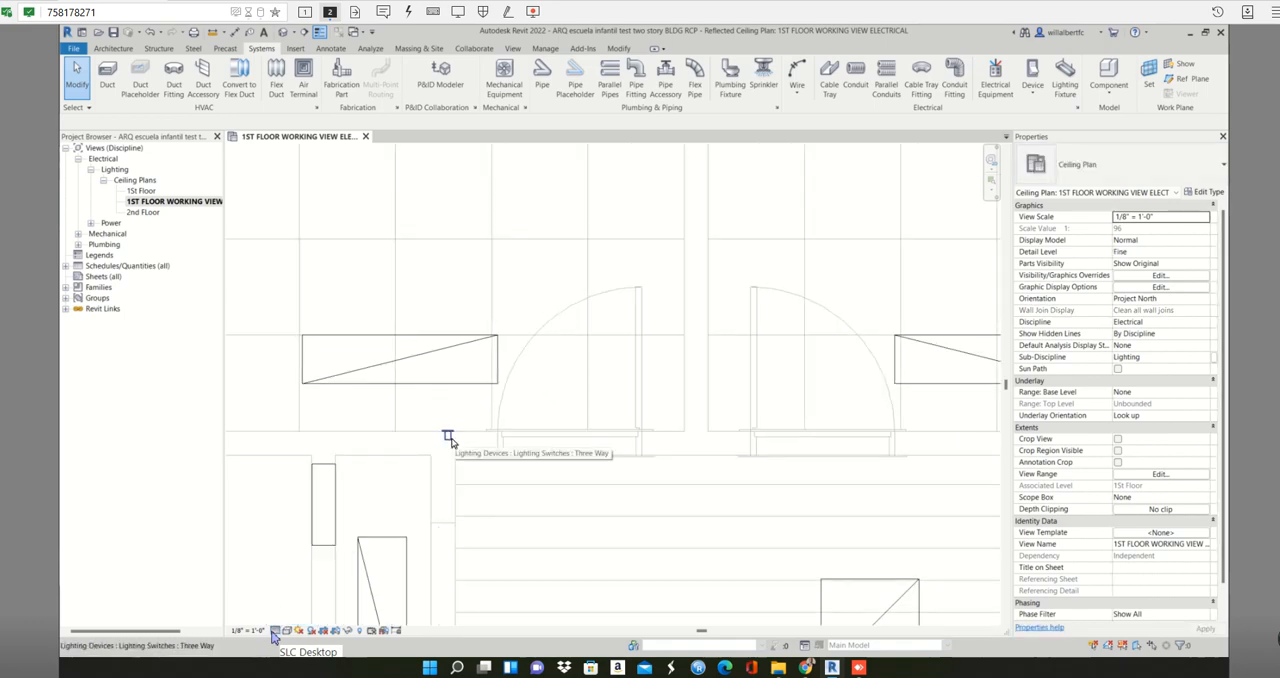
scroll(450, 441, up, 2)
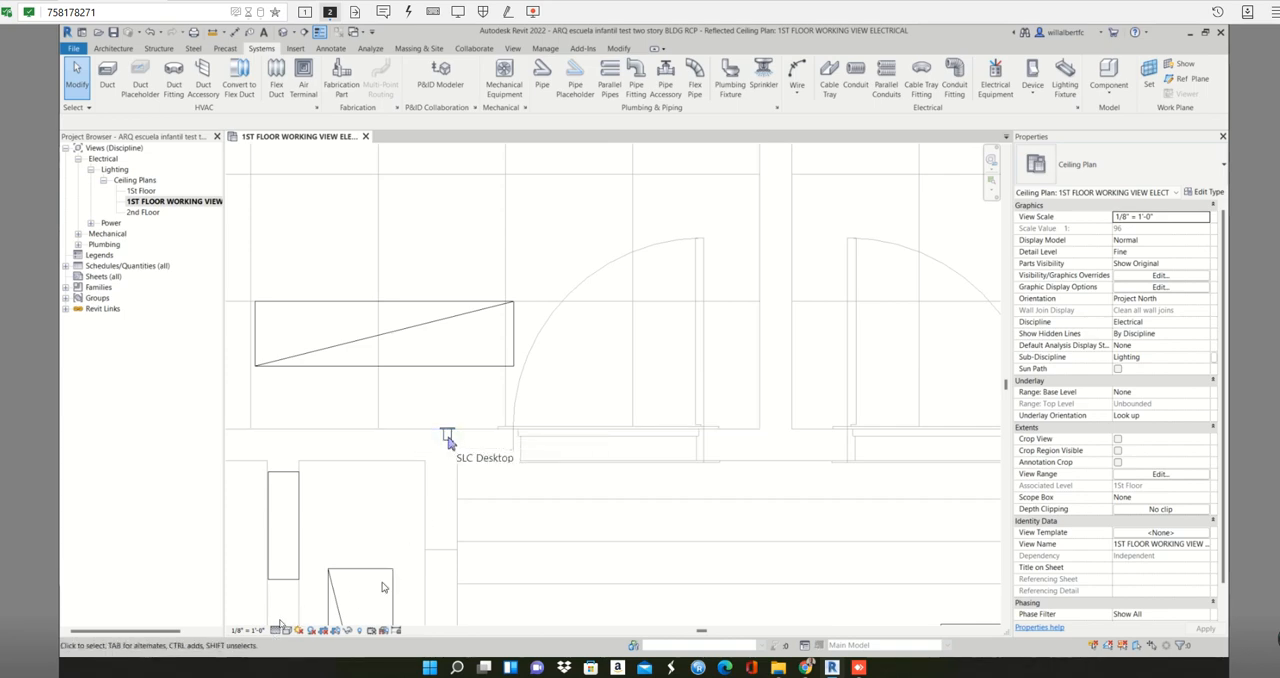
scroll(449, 442, down, 3)
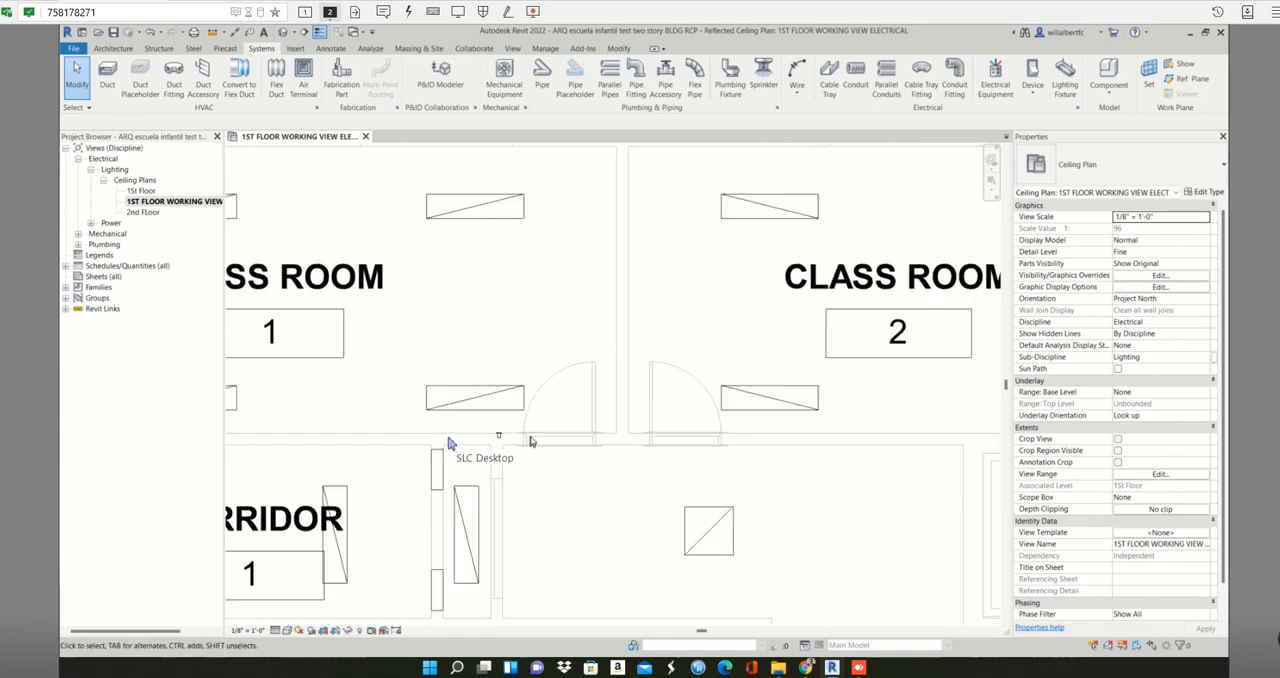
- Create another Three Way switch like the placed one and put it on CLASS ROOM 1's lower wall, beside the left-hand door to CORRIDOR 1
scroll(449, 442, up, 1)
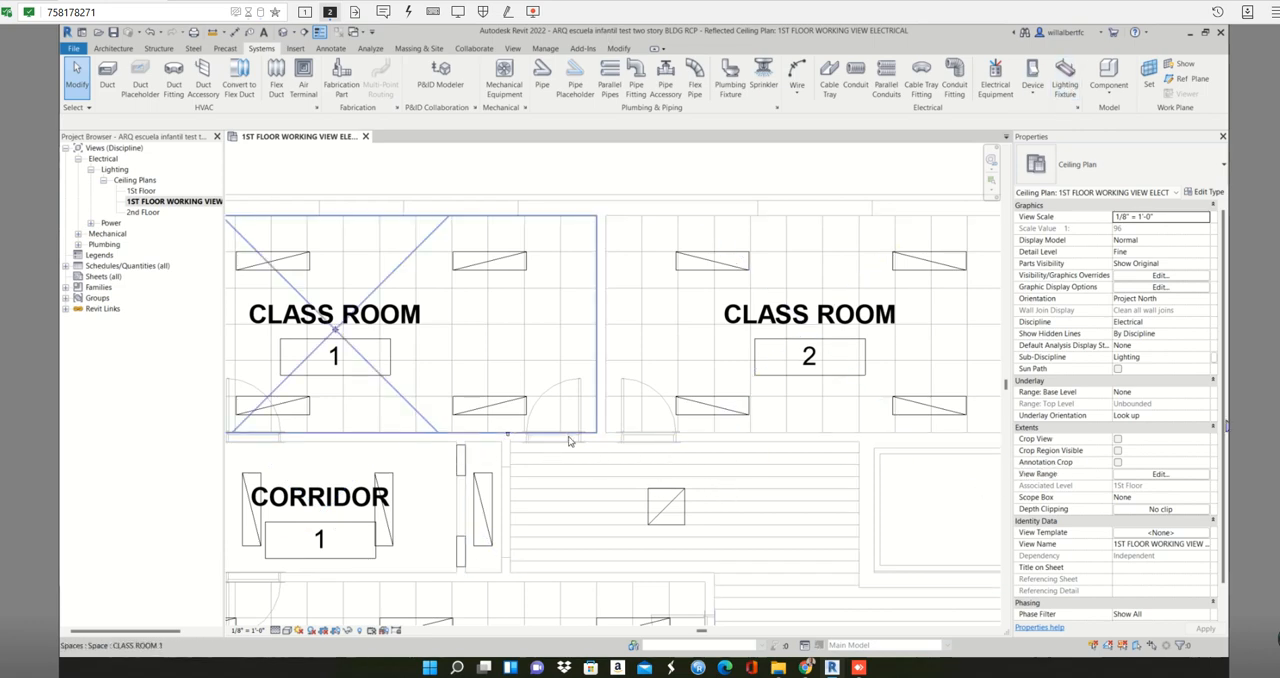
scroll(491, 429, up, 5)
click(498, 432)
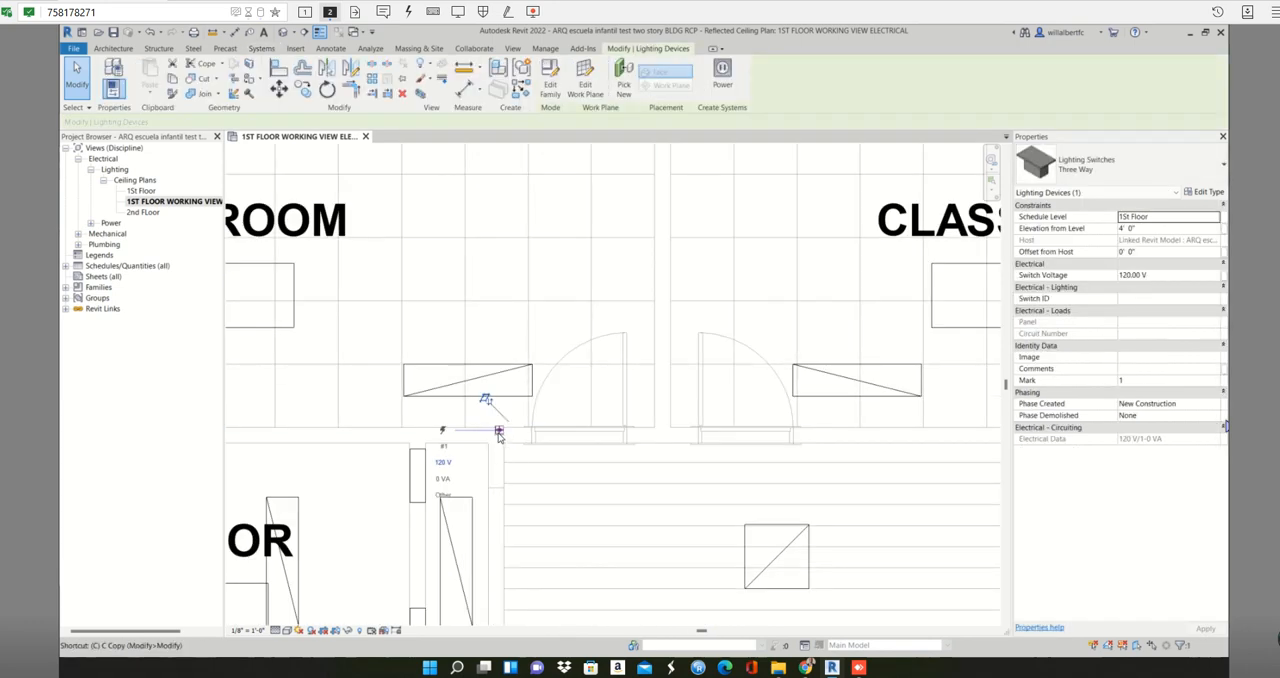
key(s)
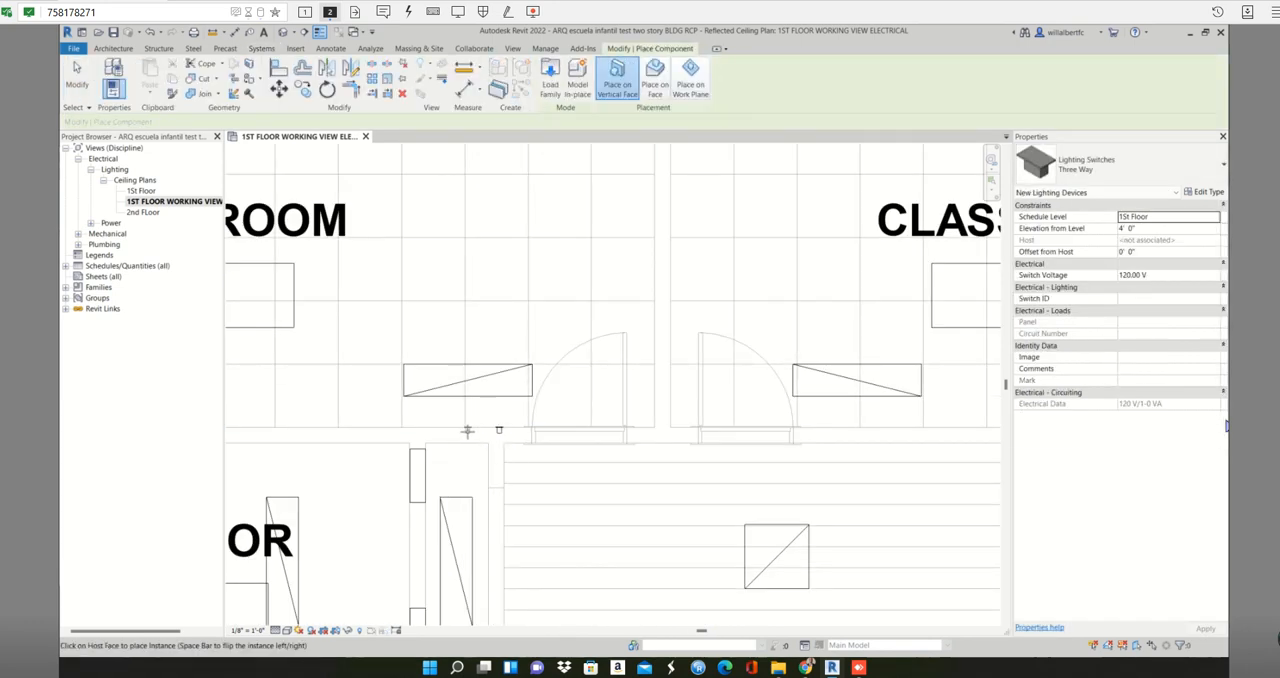
click(467, 432)
scroll(467, 432, down, 2)
middle_drag(240, 433, 697, 434)
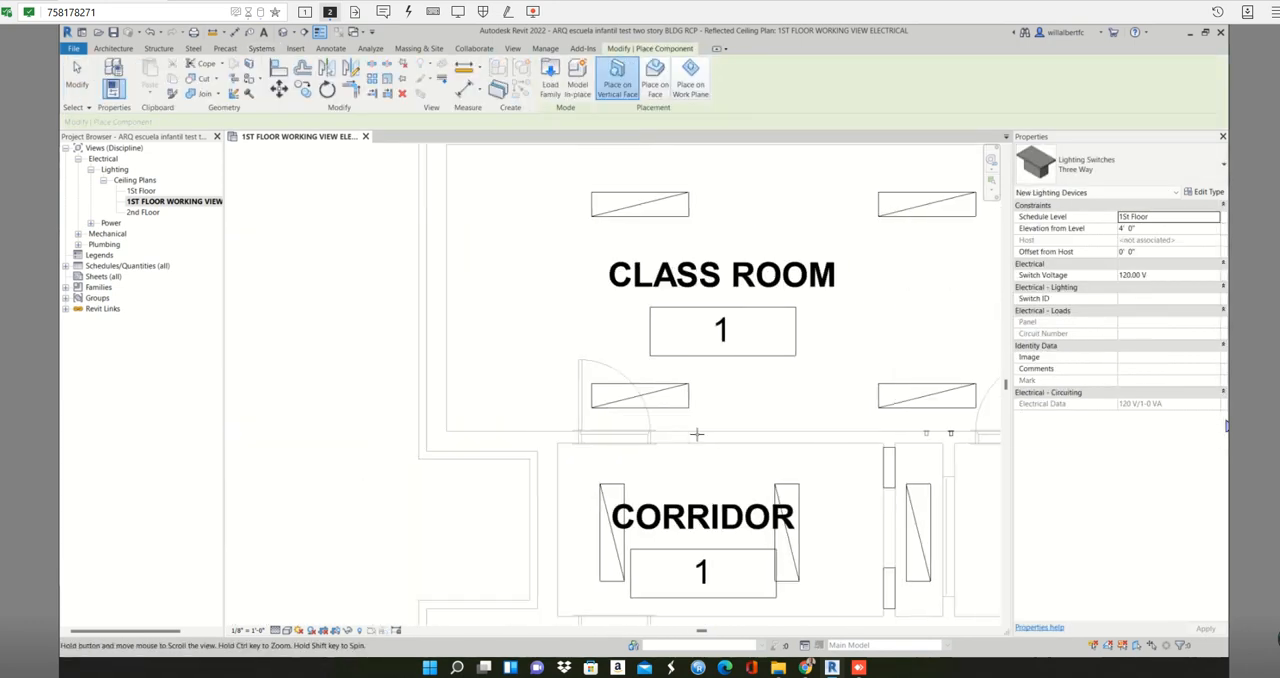
scroll(692, 432, up, 4)
click(679, 429)
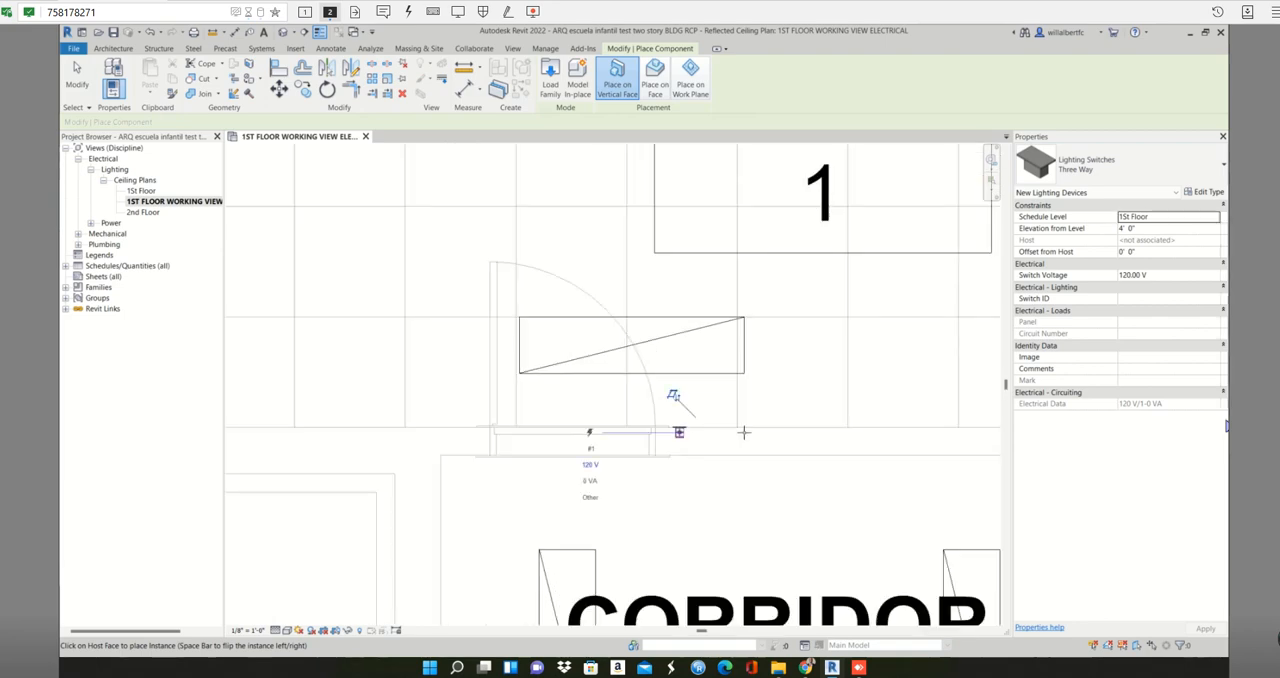
- Place a Three Way switch on CLASS ROOM 2's lower wall, just right of its door
scroll(737, 430, down, 5)
scroll(737, 430, down, 1)
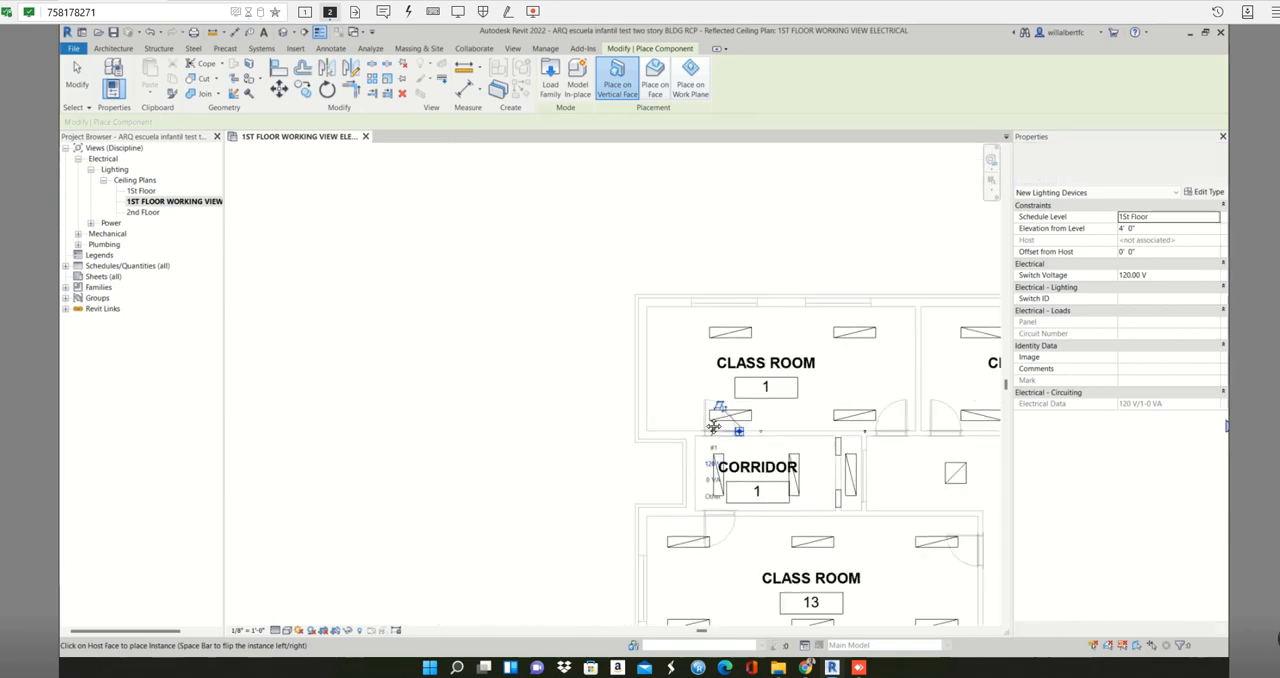
middle_drag(737, 430, 555, 397)
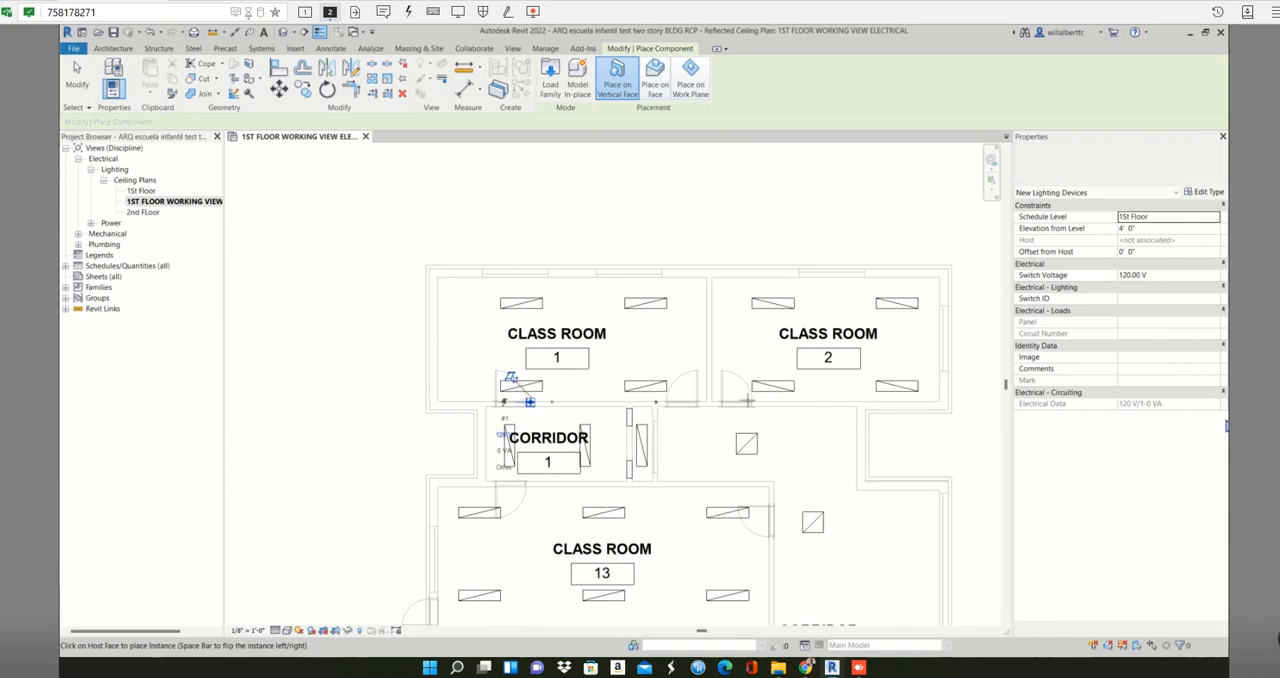
scroll(748, 394, up, 6)
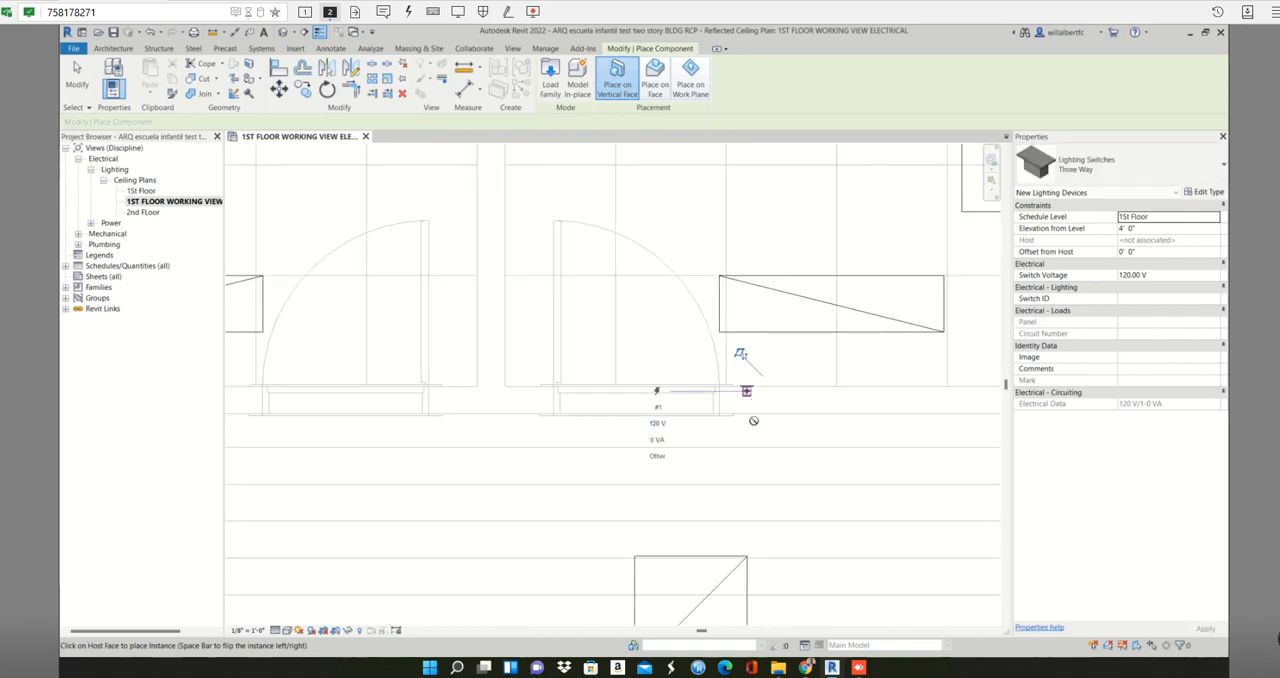
- Place a Three Way switch on CORRIDOR 1's lower wall face, just right of the door into CLASS ROOM 13
scroll(754, 424, down, 6)
middle_drag(760, 452, 806, 350)
scroll(545, 385, up, 5)
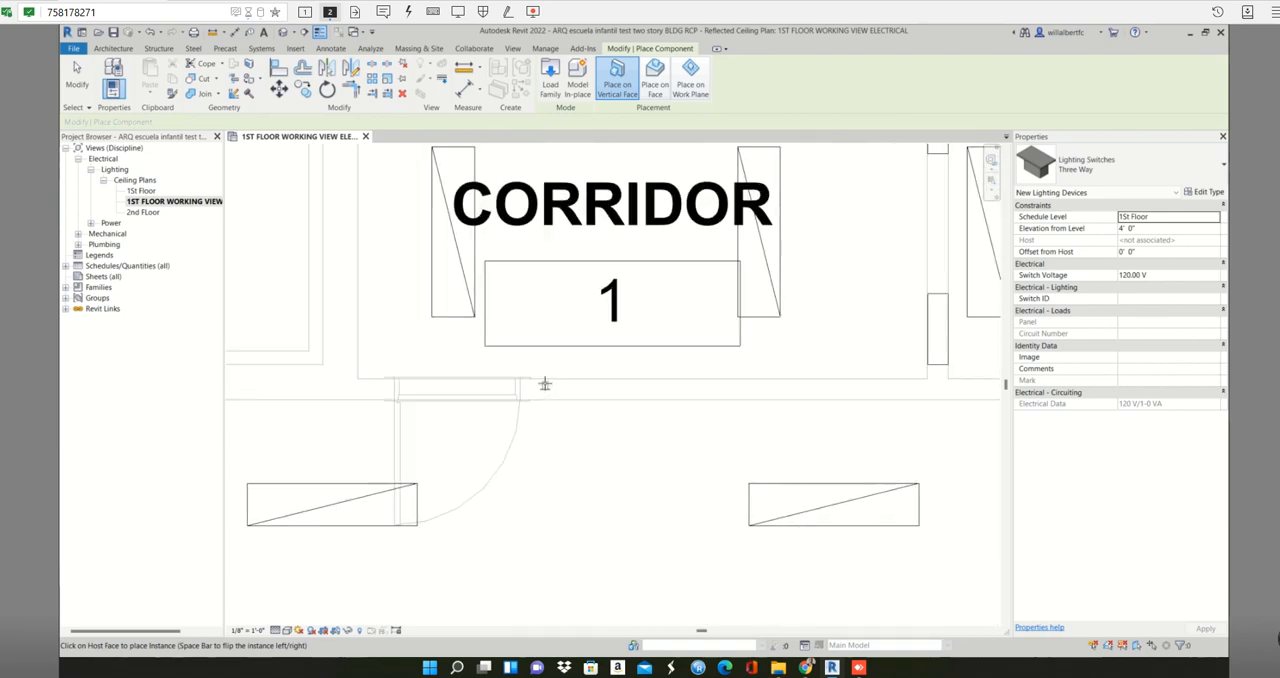
scroll(545, 385, up, 2)
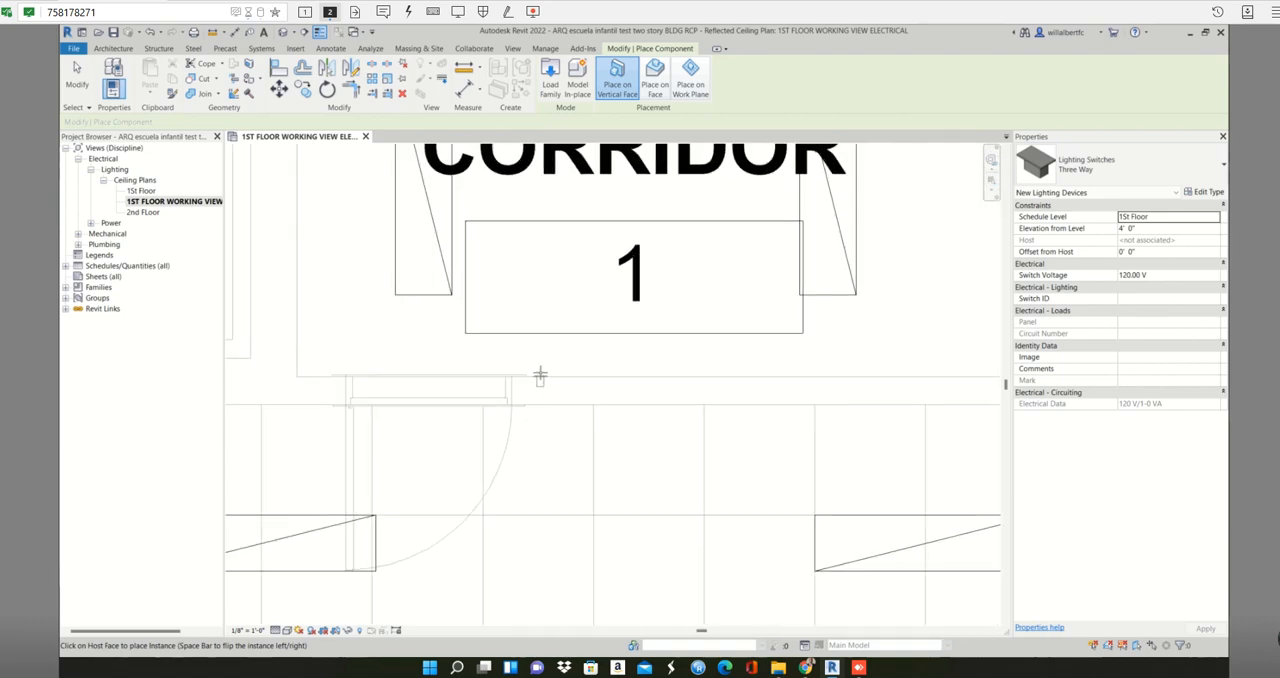
click(540, 376)
- Place a Three Way switch on the corridor face of CLASS ROOM 13's right wall, just below the door
scroll(675, 408, down, 5)
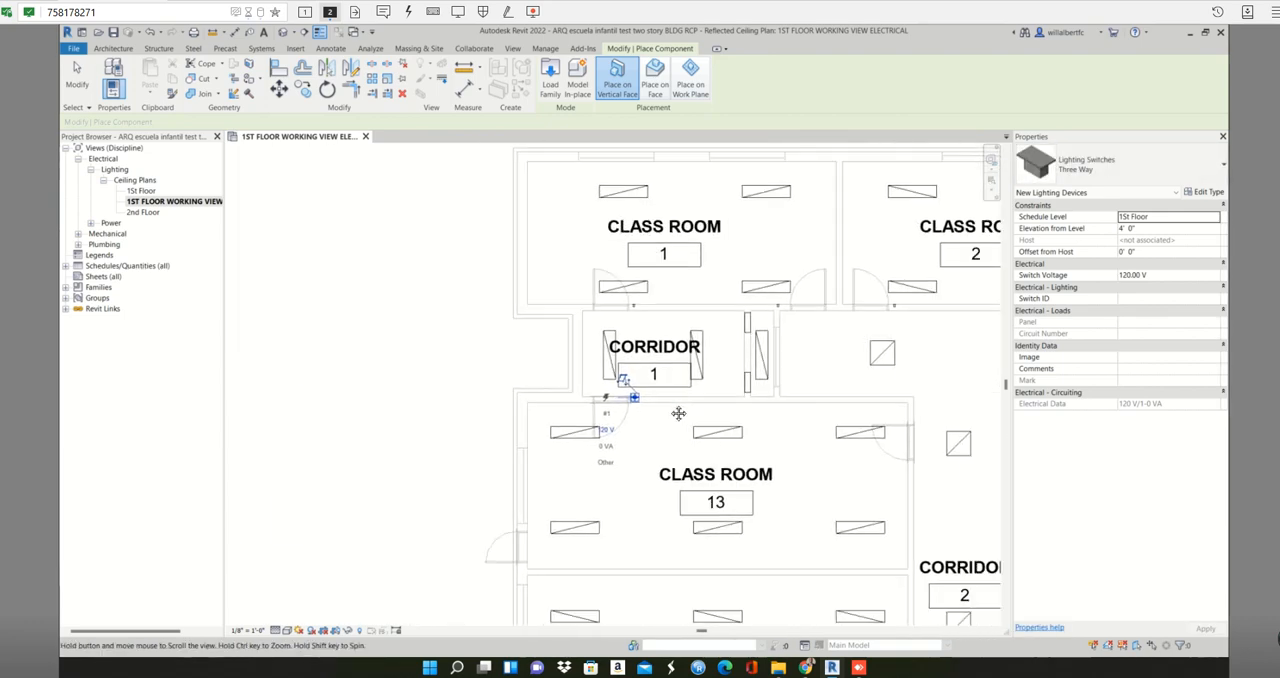
middle_drag(678, 413, 503, 388)
scroll(752, 424, up, 5)
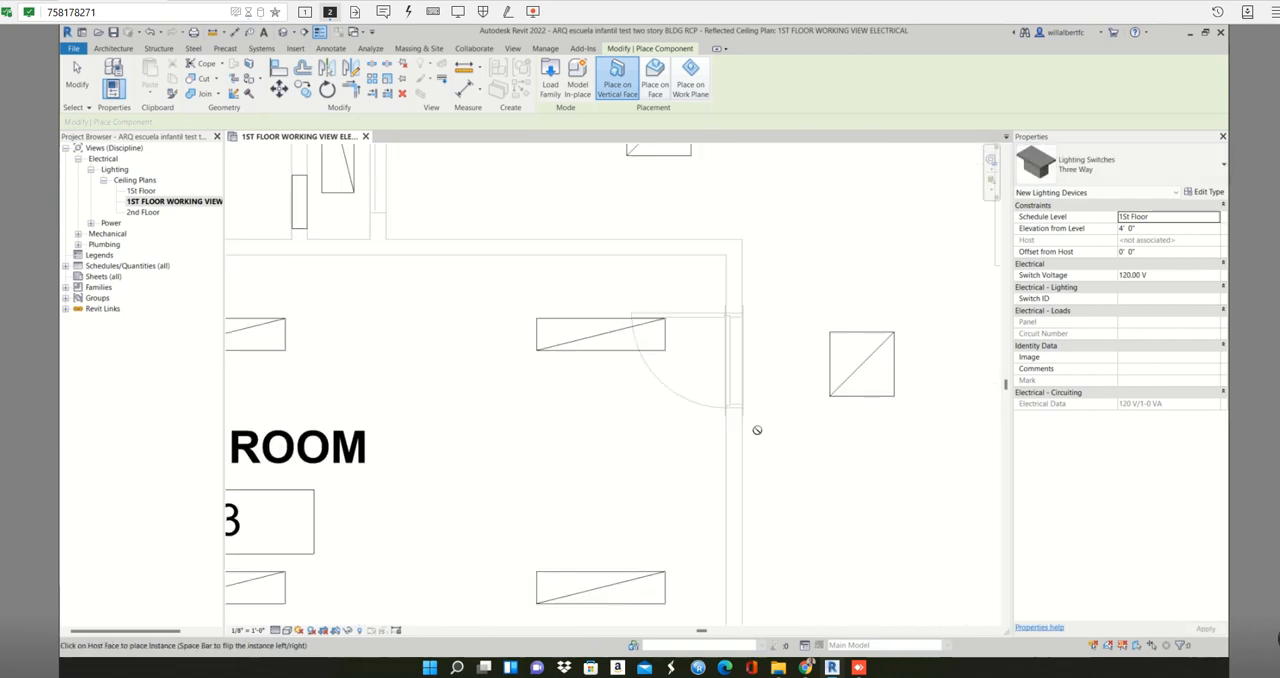
scroll(740, 420, up, 3)
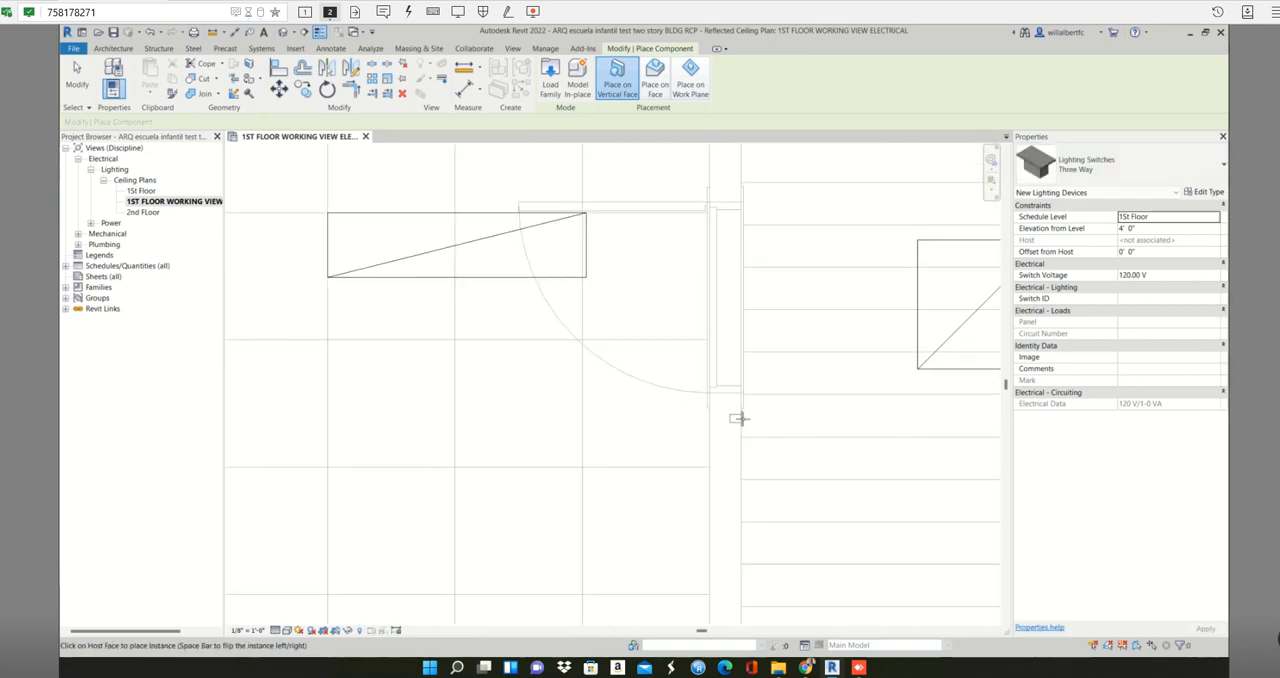
click(738, 420)
- Place a Three Way switch on the inside face of CLASS ROOM 13's upper wall, beside the door to CORRIDOR 1
scroll(738, 420, down, 3)
scroll(738, 420, down, 4)
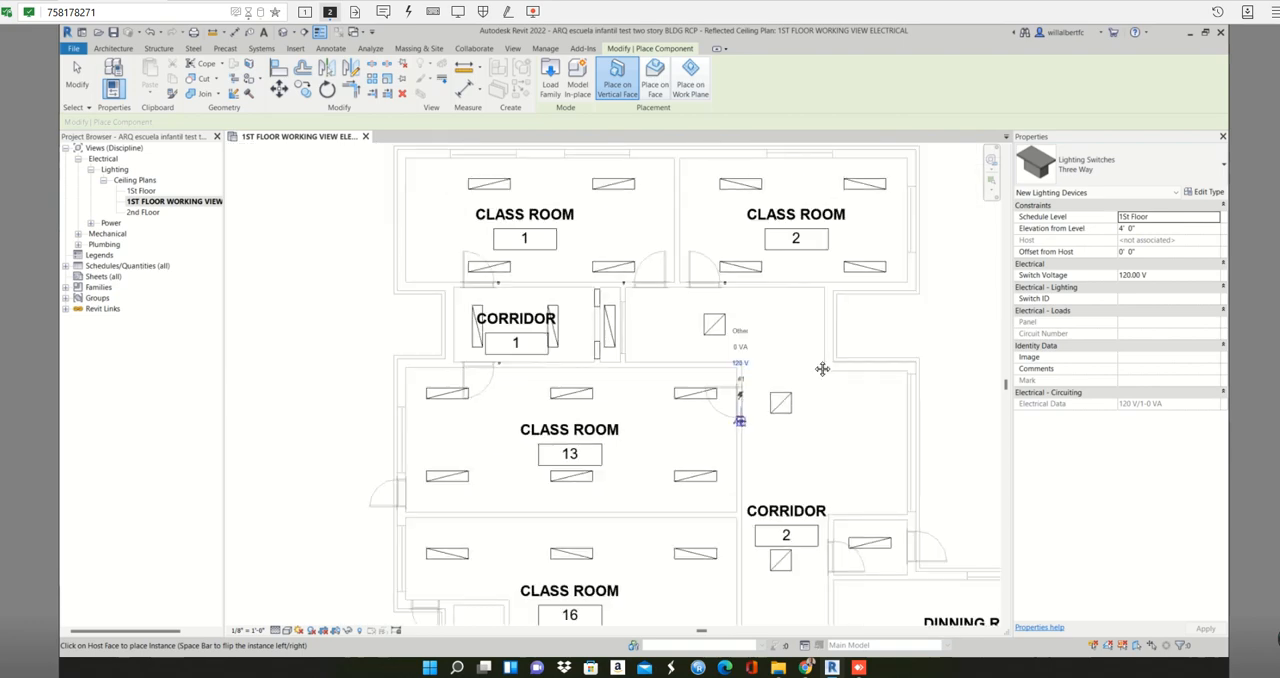
middle_drag(822, 369, 889, 306)
scroll(585, 350, up, 3)
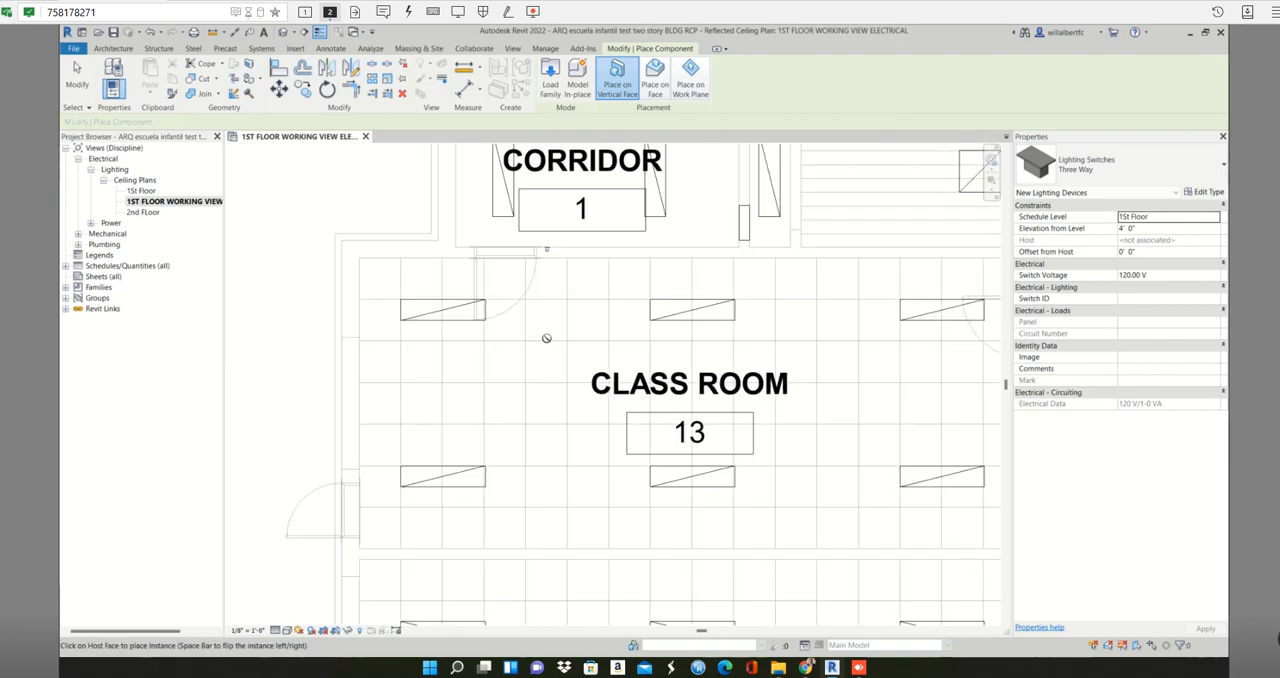
scroll(545, 258, up, 3)
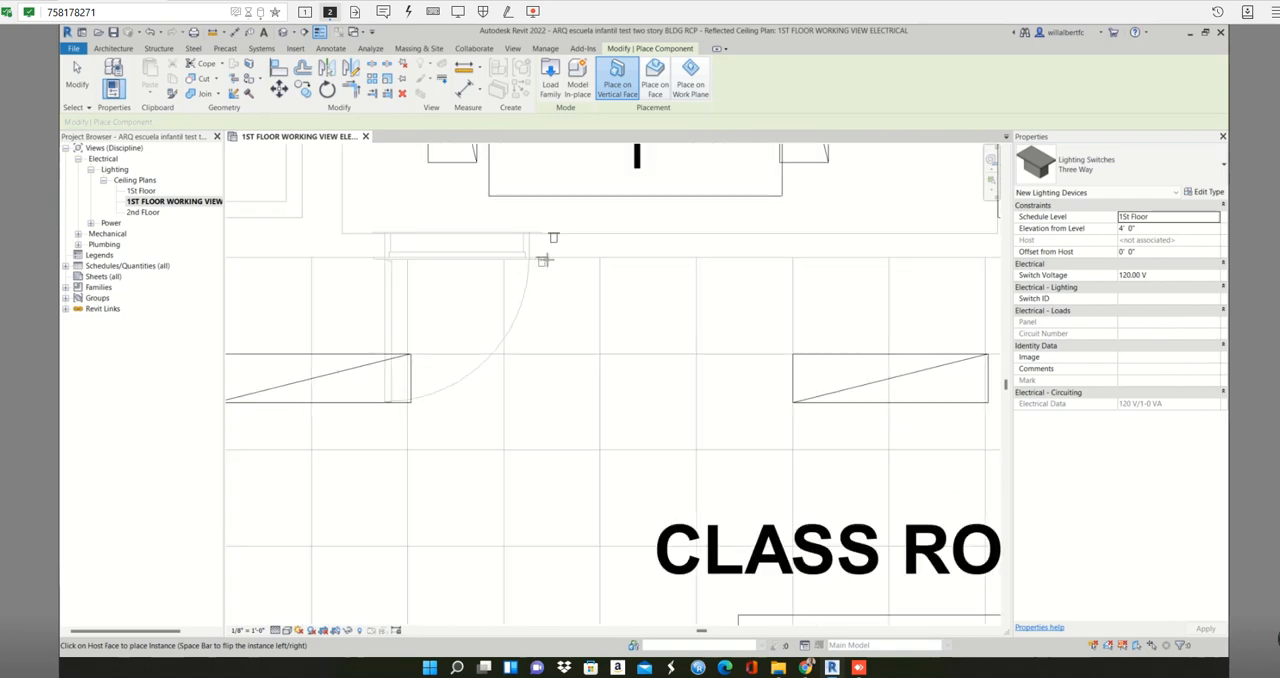
scroll(543, 260, up, 3)
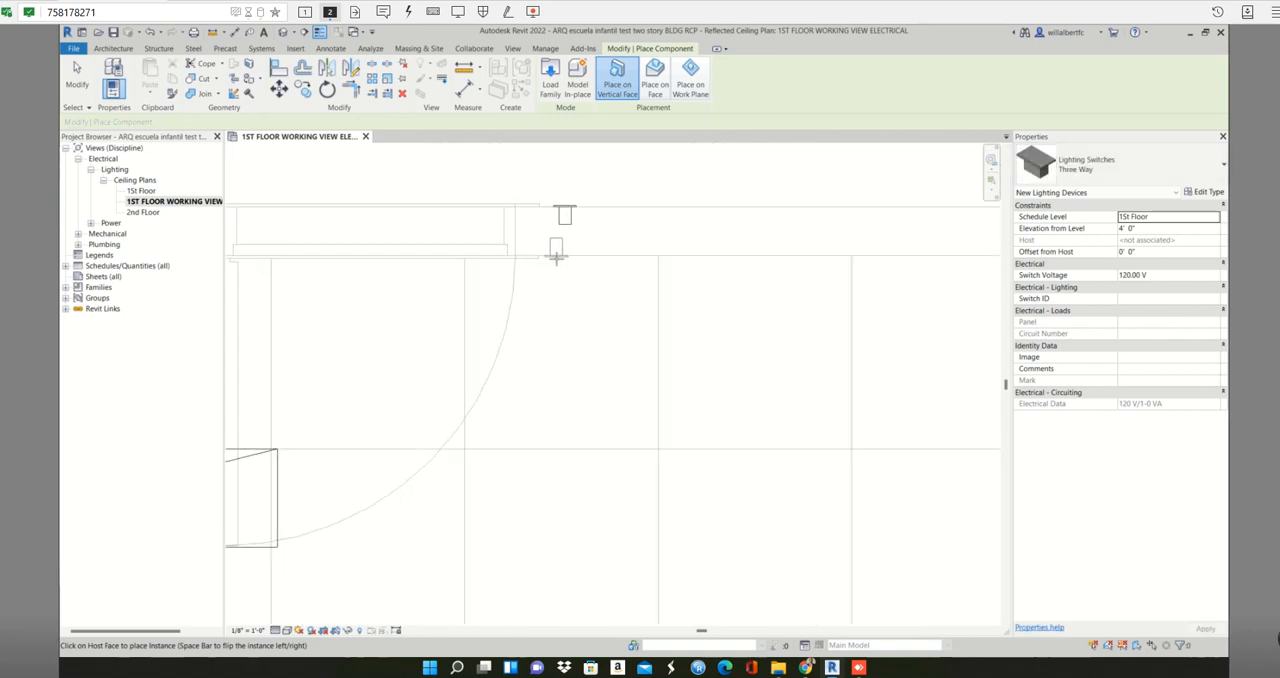
- Place a Three Way switch on the inside face of CLASS ROOM 13's left wall, just above the exterior door
scroll(596, 332, down, 5)
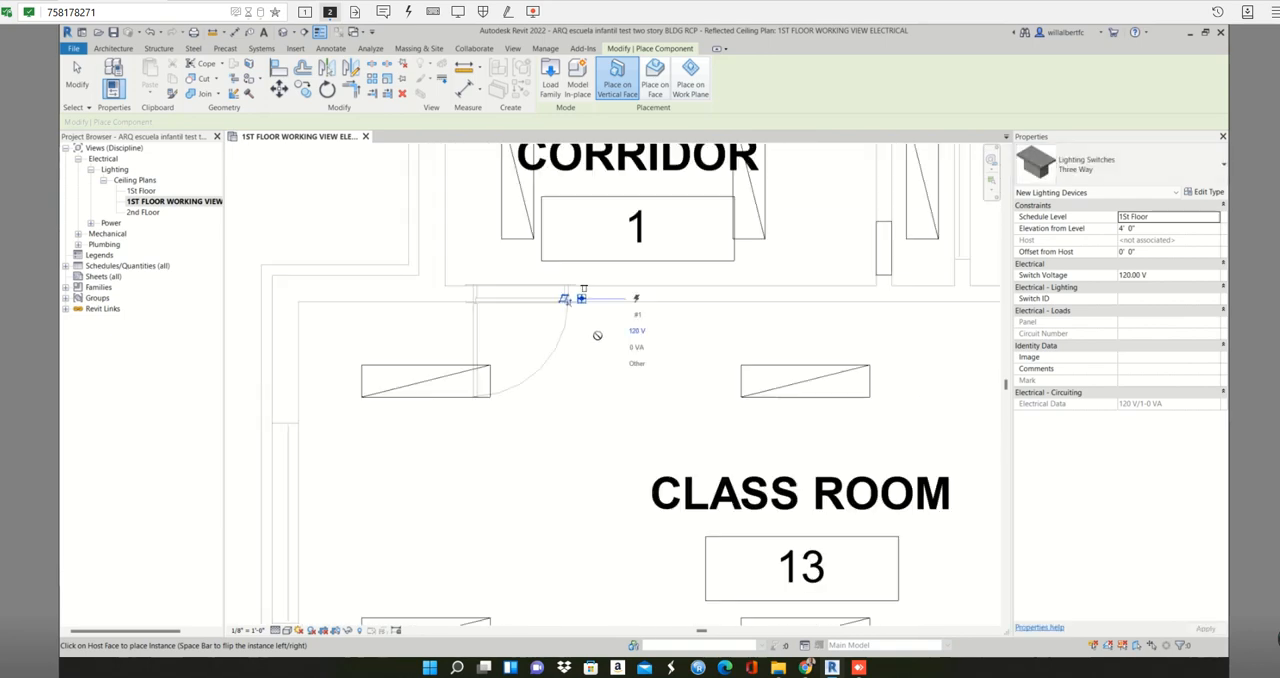
scroll(600, 440, down, 2)
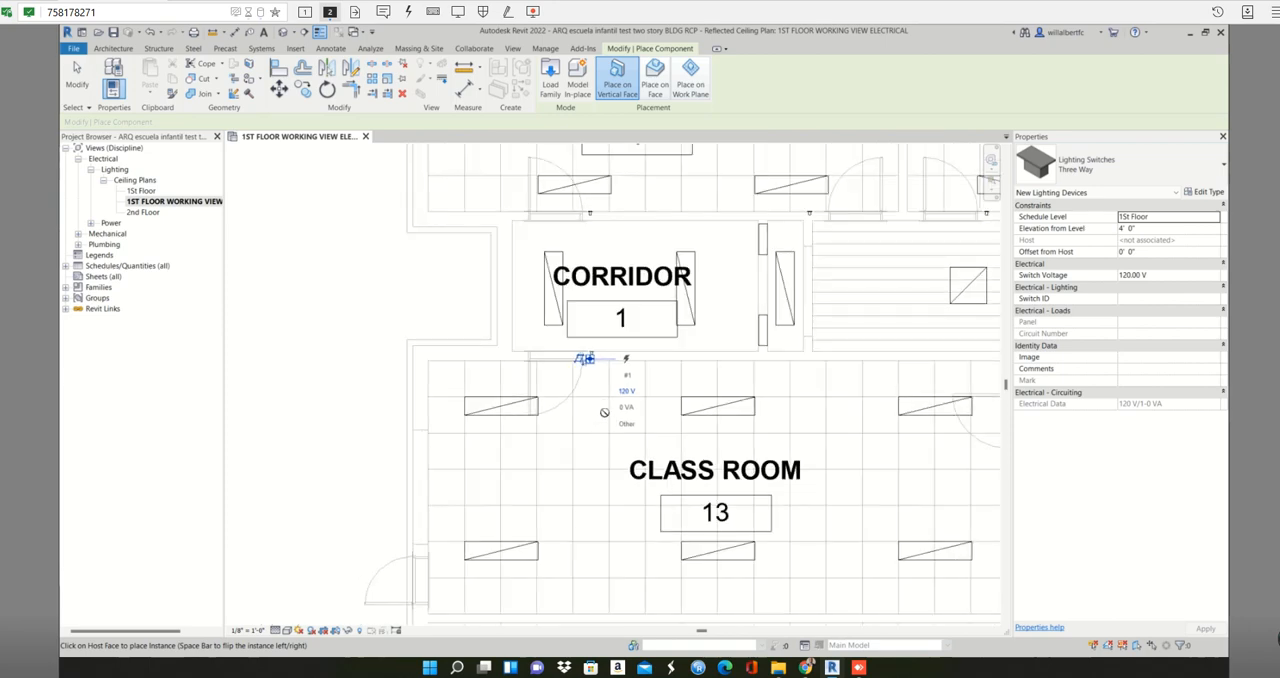
scroll(604, 405, up, 2)
scroll(610, 390, down, 3)
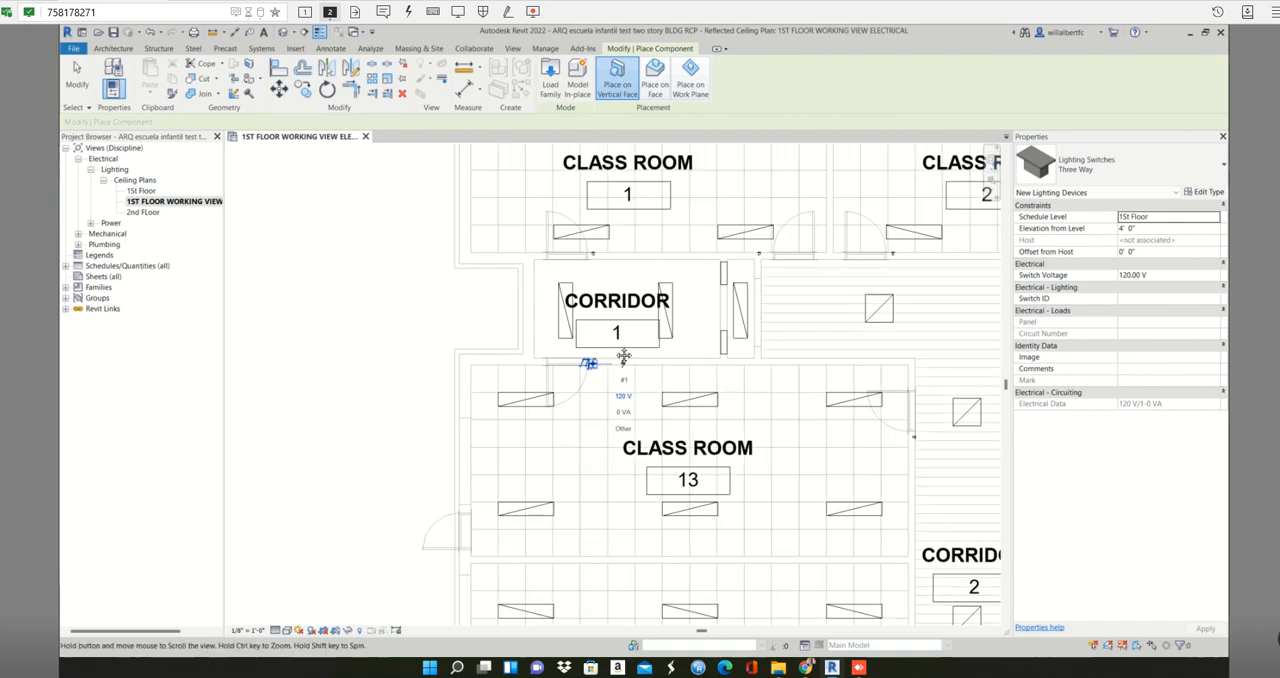
scroll(600, 250, down, 2)
scroll(505, 365, up, 4)
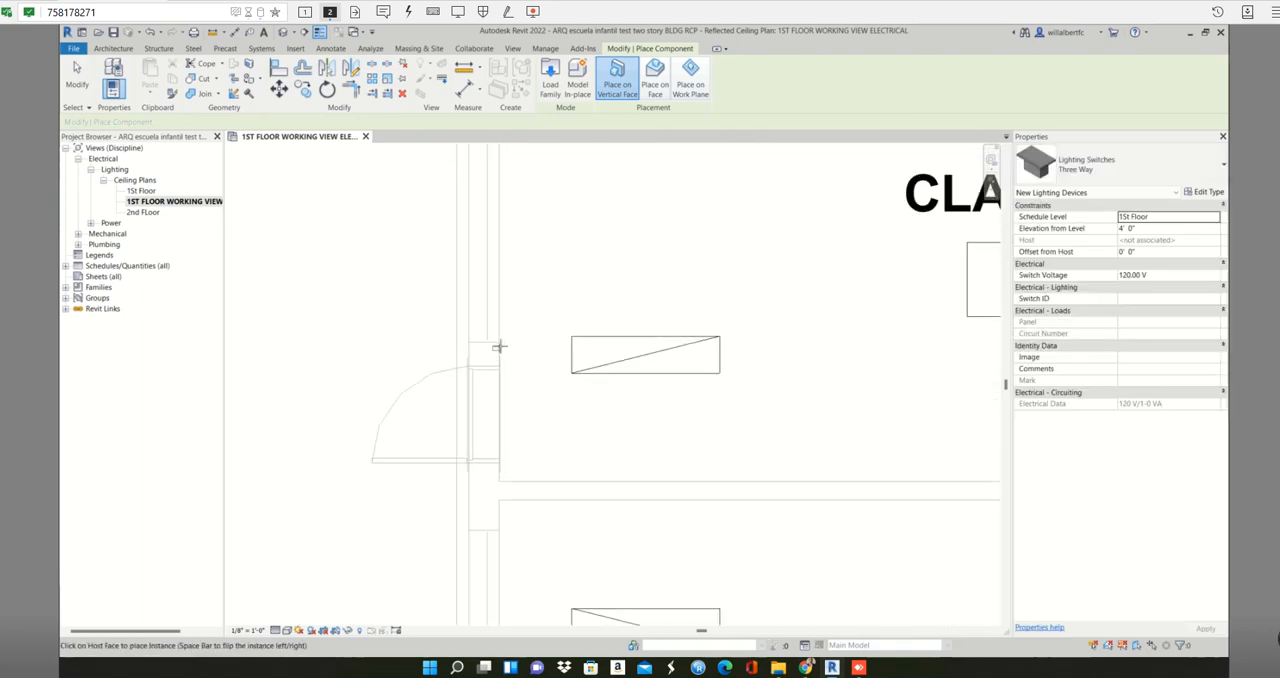
scroll(499, 347, up, 2)
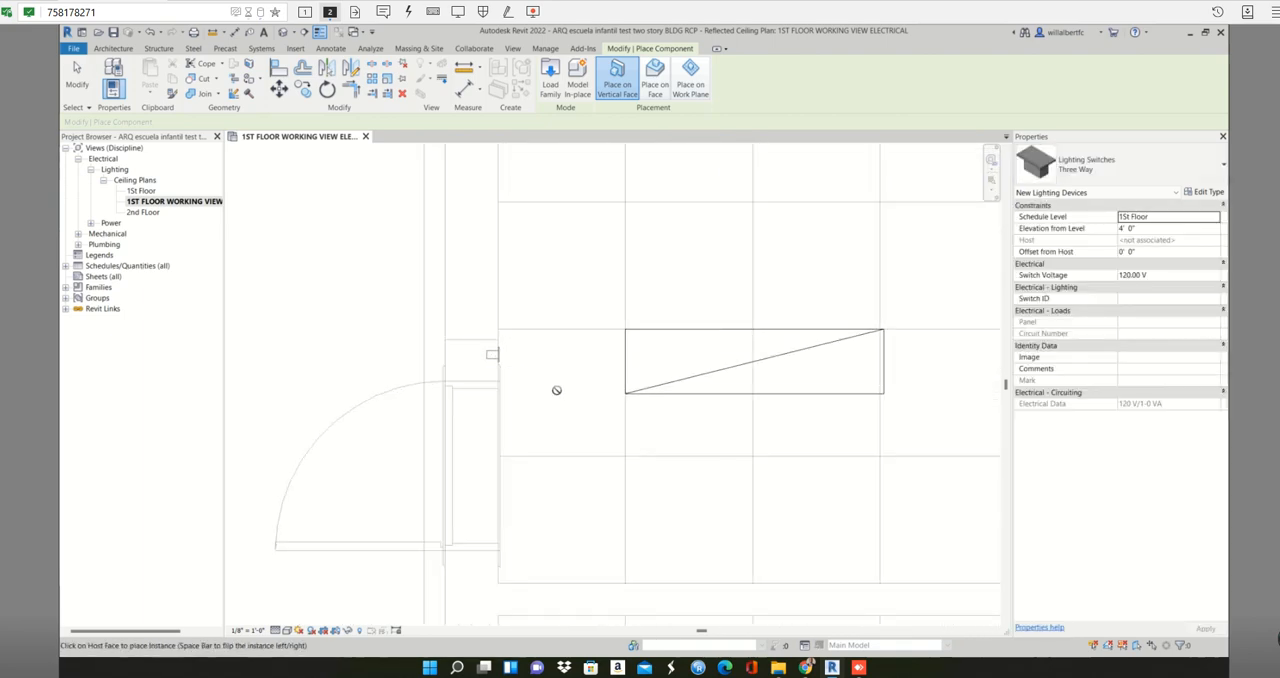
- Place a Three Way switch inside CLASS ROOM 16's lower-left corner, on the wall just left of the exterior door
scroll(557, 390, down, 4)
middle_drag(548, 320, 497, 165)
scroll(680, 402, down, 1)
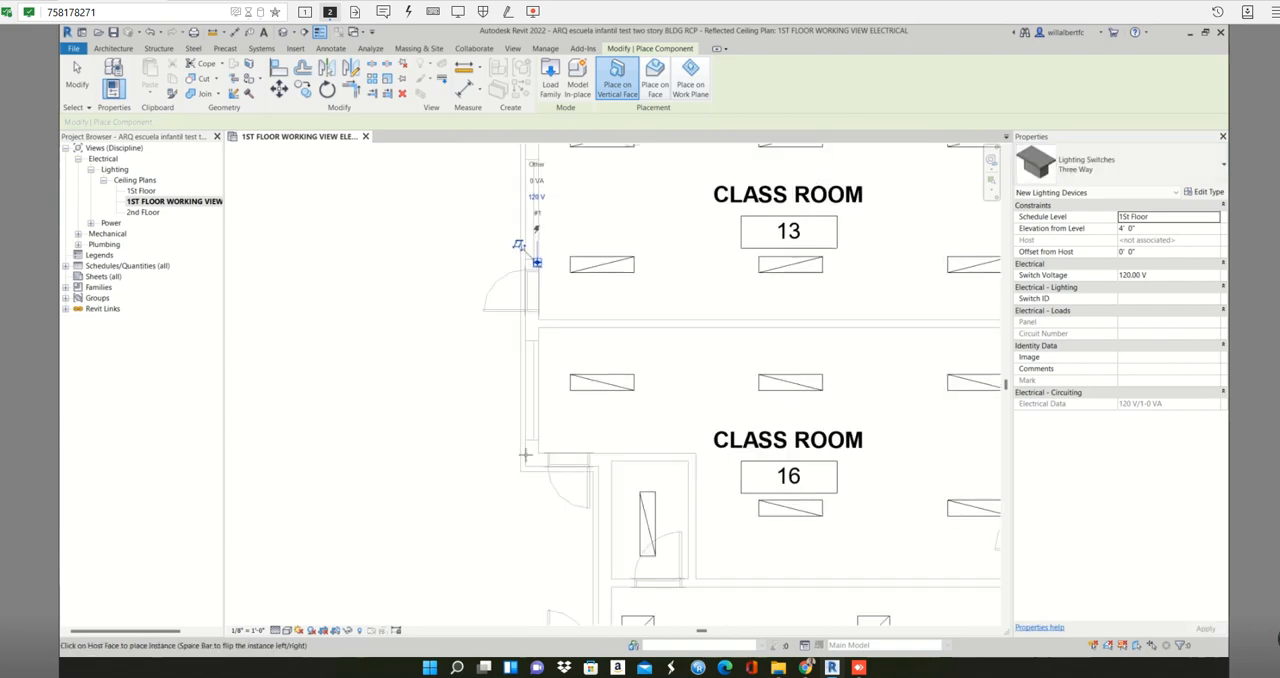
scroll(527, 455, up, 5)
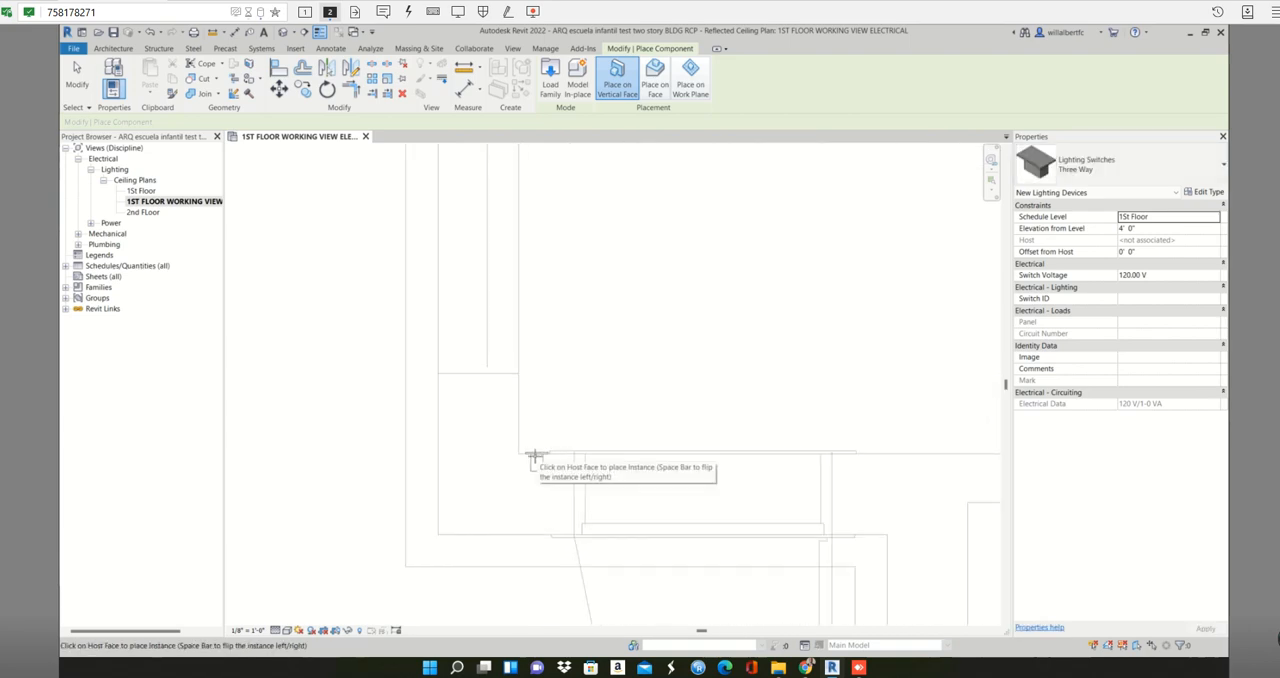
- Place a Three Way switch inside the small room at CLASS ROOM 16's lower-left corner, just left of its door
scroll(600, 477, down, 5)
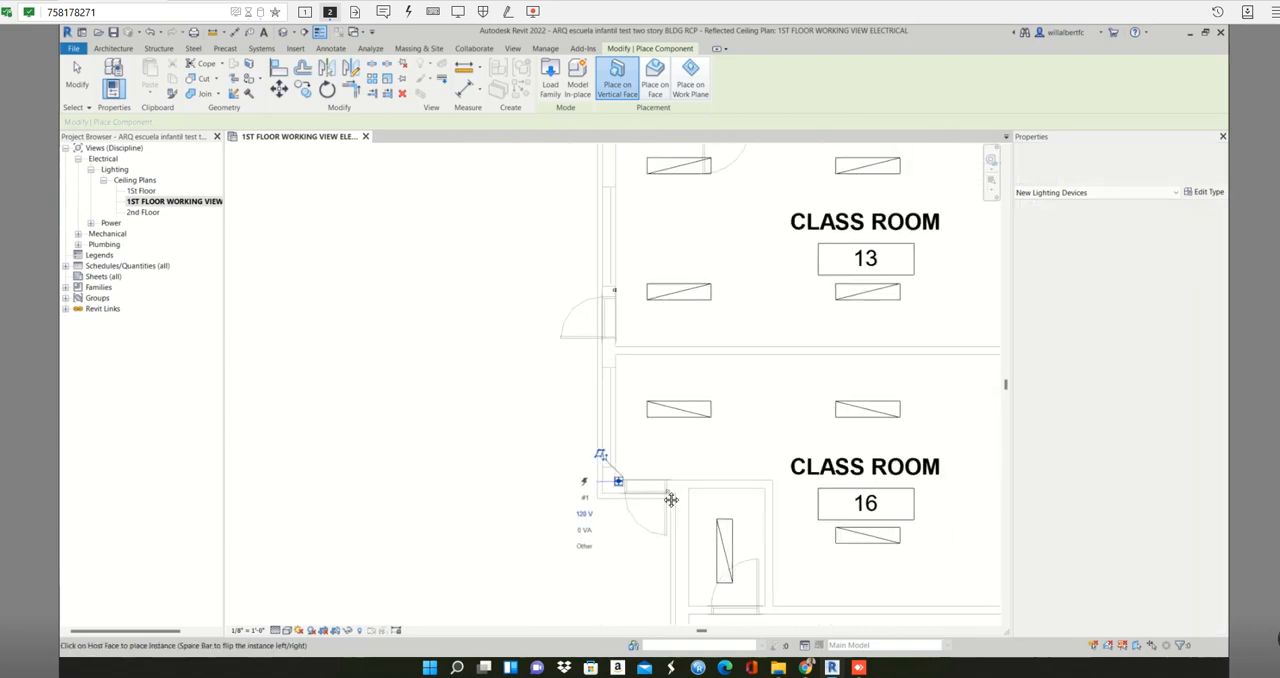
scroll(615, 470, up, 5)
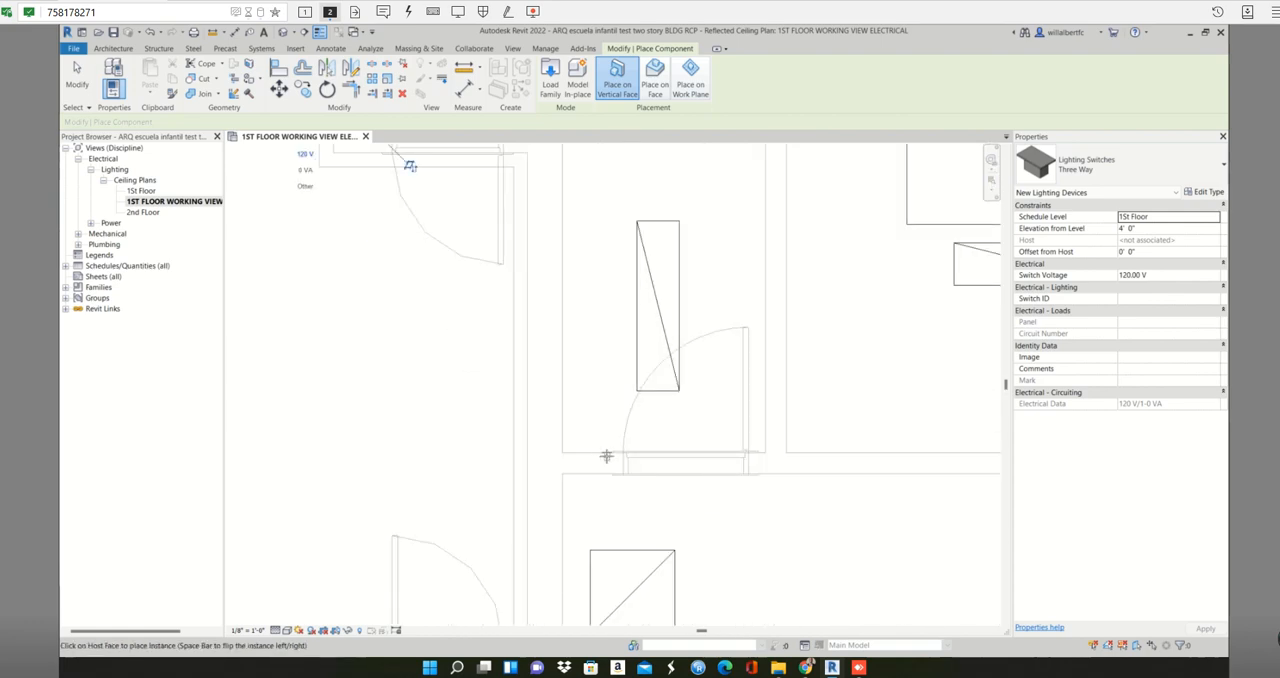
scroll(606, 456, up, 3)
- Place Three Way switches on the inside face of CLASS ROOM 7's upper wall, one beside the exterior door and one beside the corridor door
scroll(607, 456, down, 6)
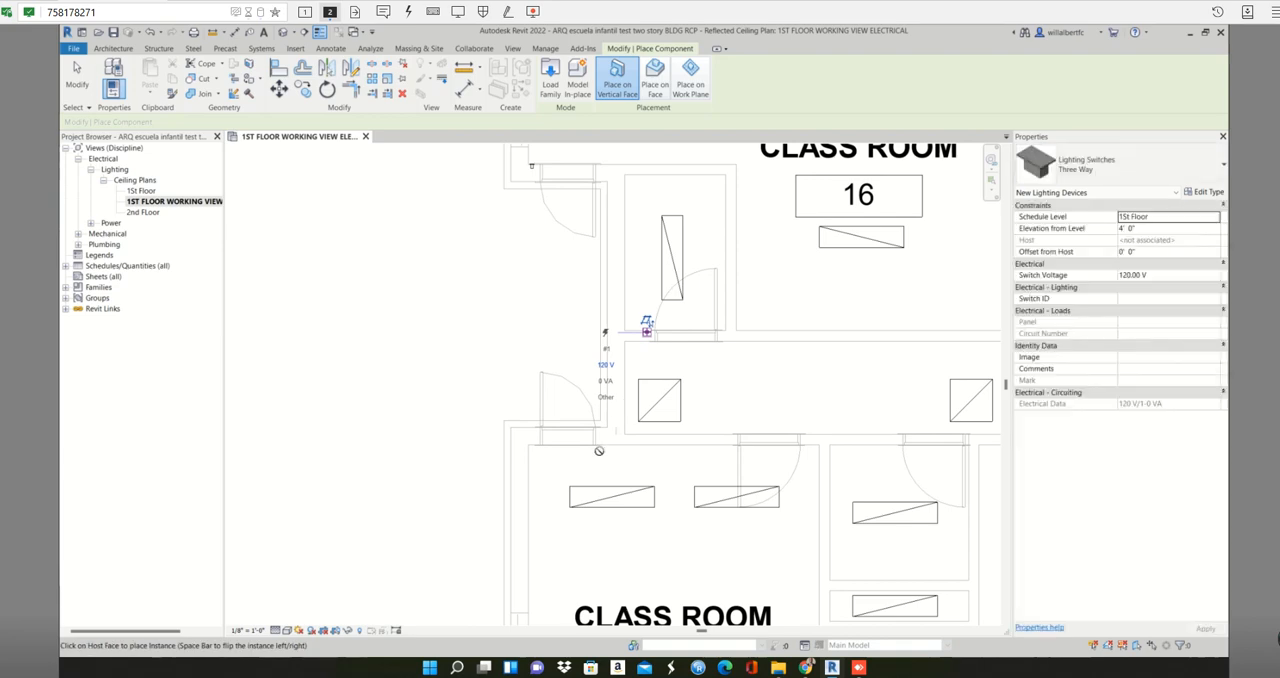
scroll(595, 447, up, 3)
scroll(611, 447, up, 2)
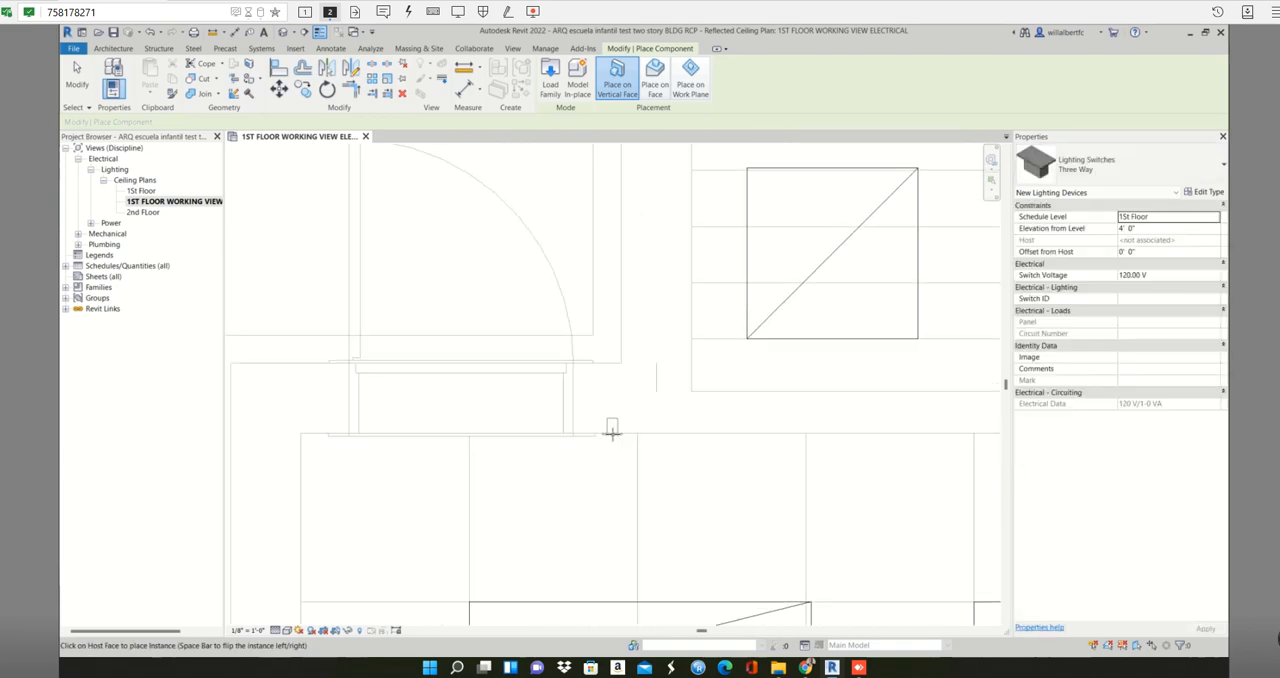
scroll(675, 455, down, 5)
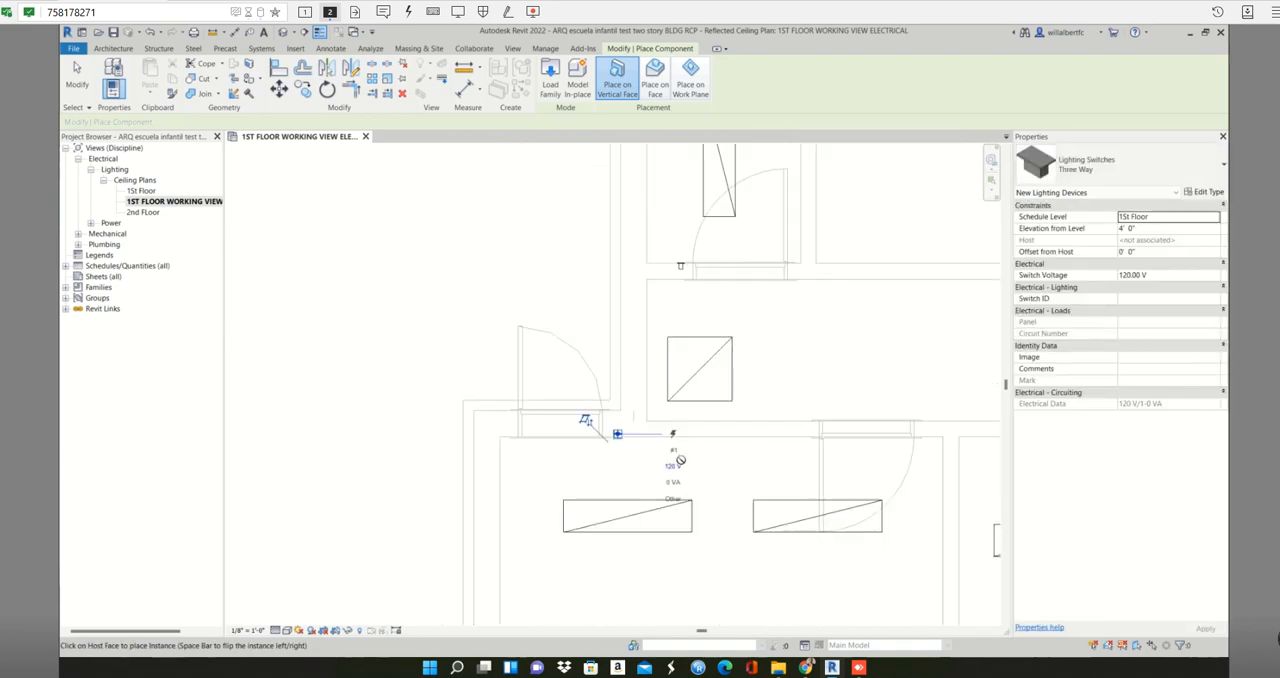
scroll(695, 383, up, 5)
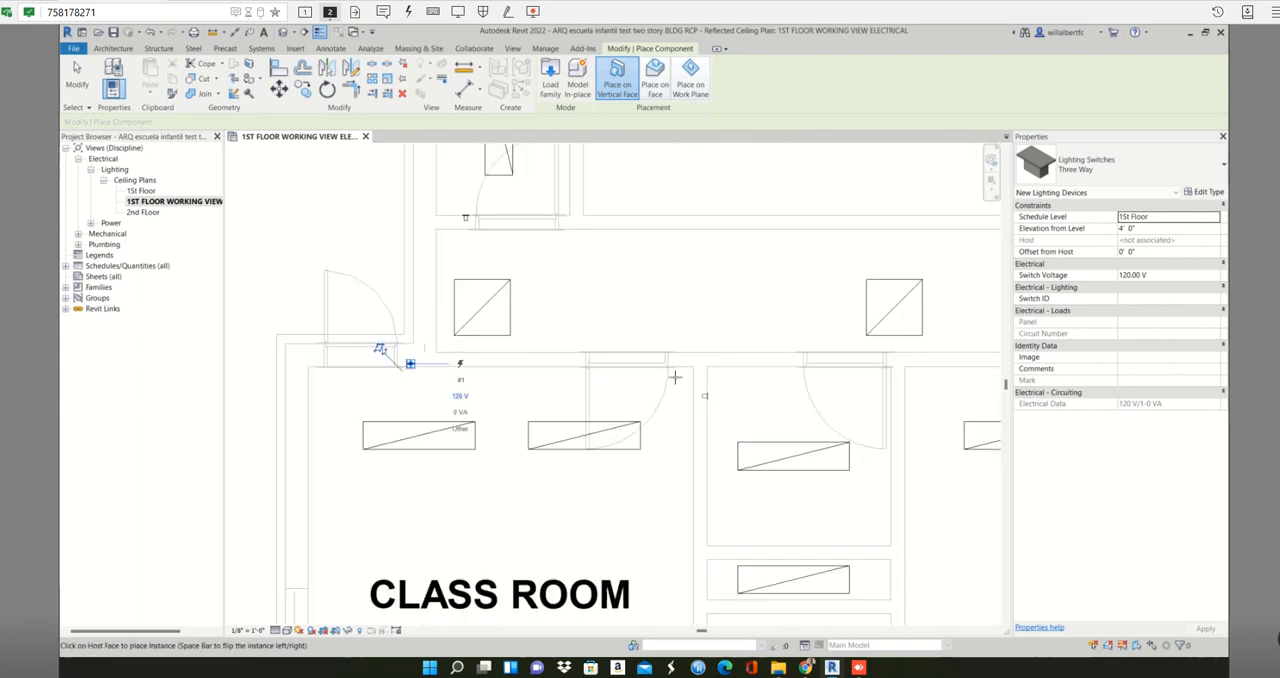
click(682, 347)
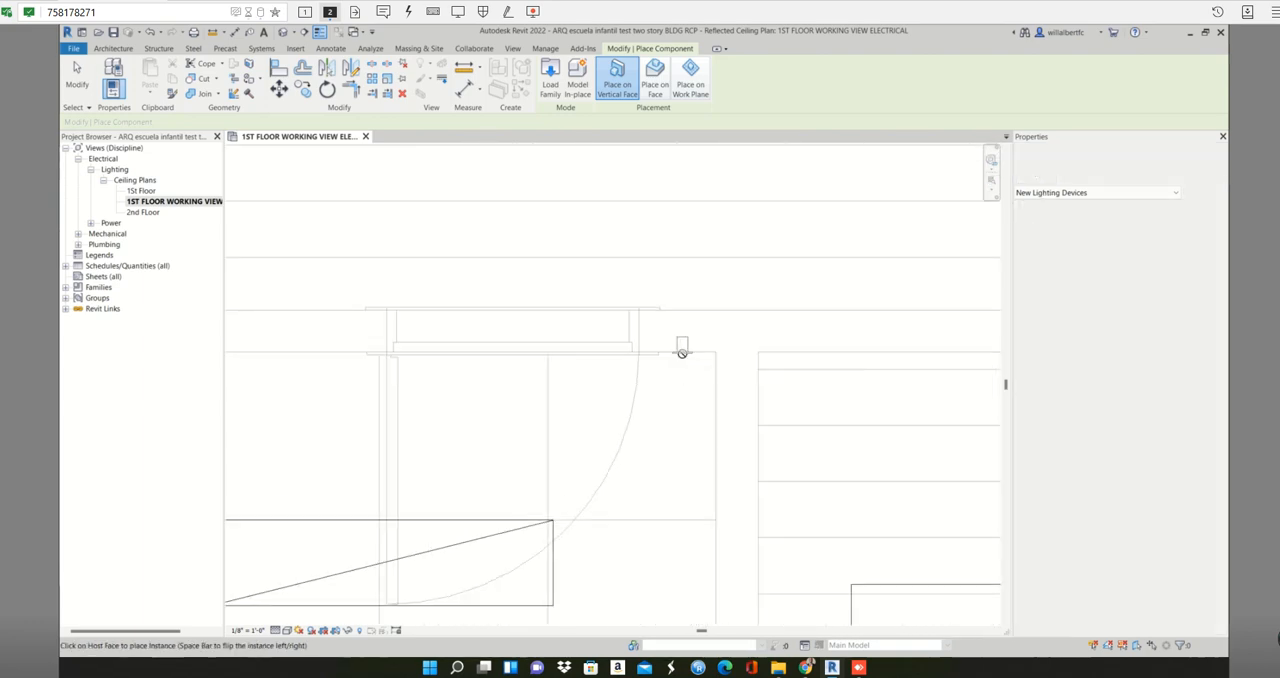
- Place Three Way switches left of the upper door in the room between CLASS ROOMS 7 and 14, and above CLASS ROOM 7's right-wall door
scroll(697, 351, down, 5)
scroll(695, 455, down, 1)
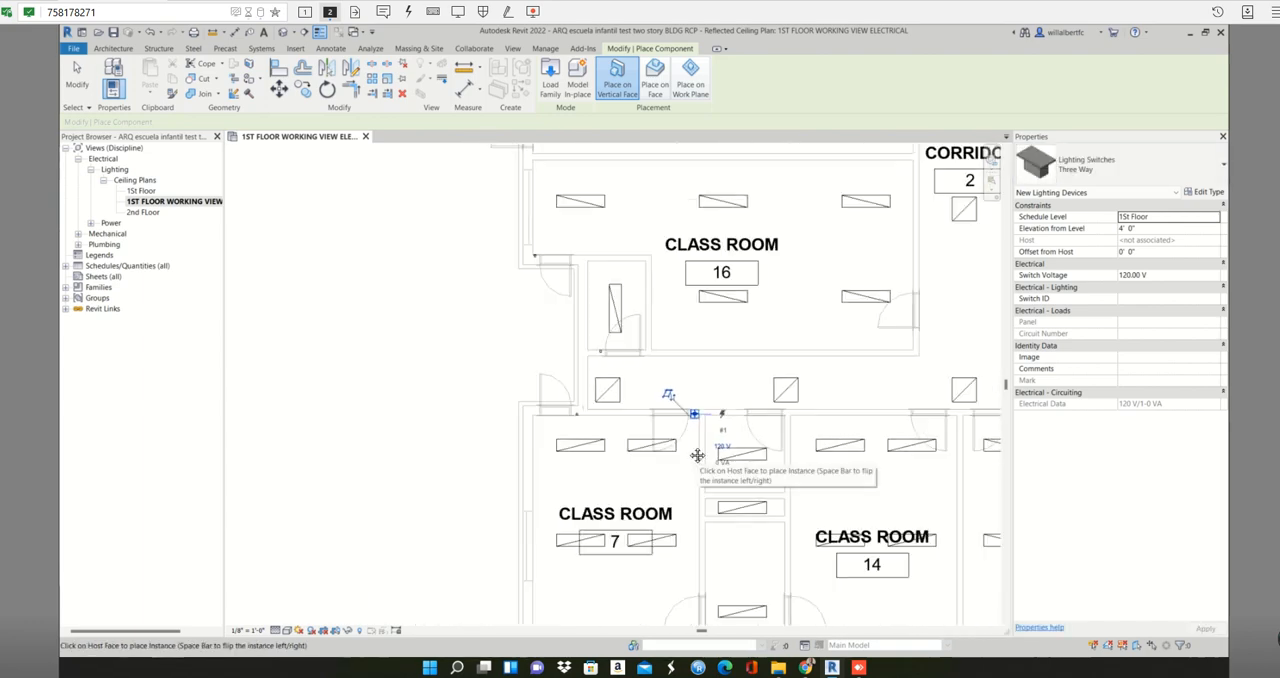
scroll(695, 455, up, 4)
scroll(665, 358, up, 3)
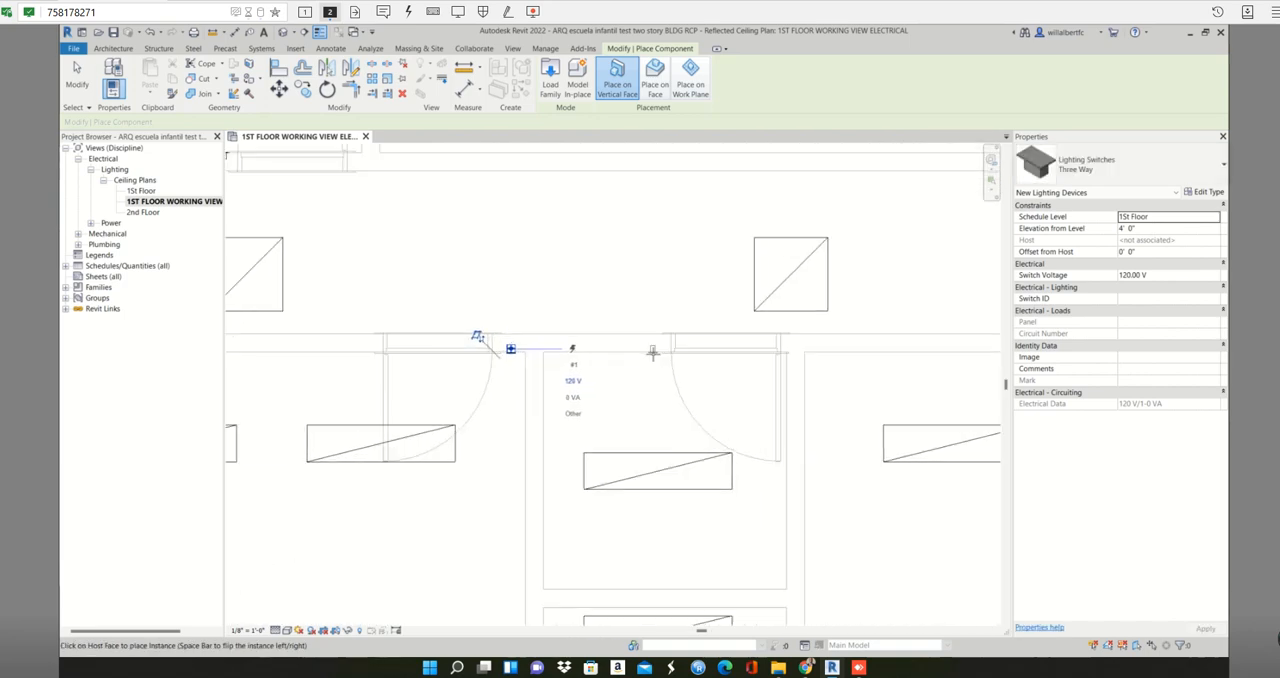
scroll(669, 414, down, 5)
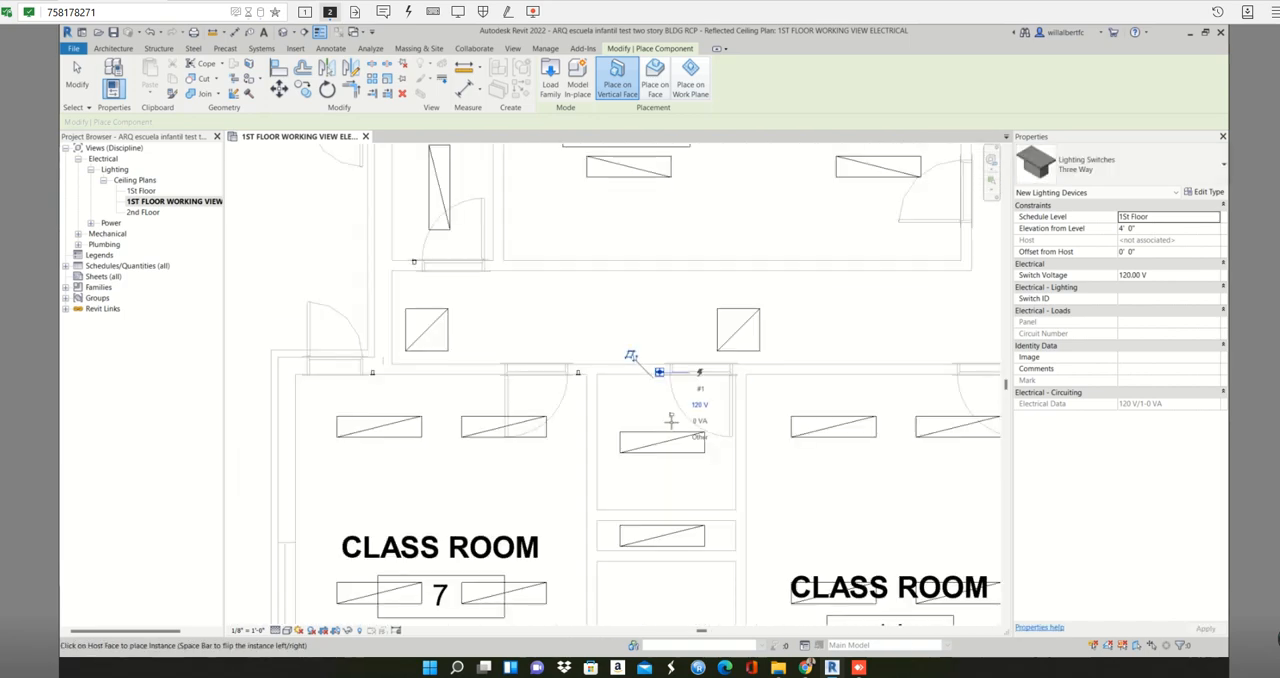
scroll(600, 433, up, 5)
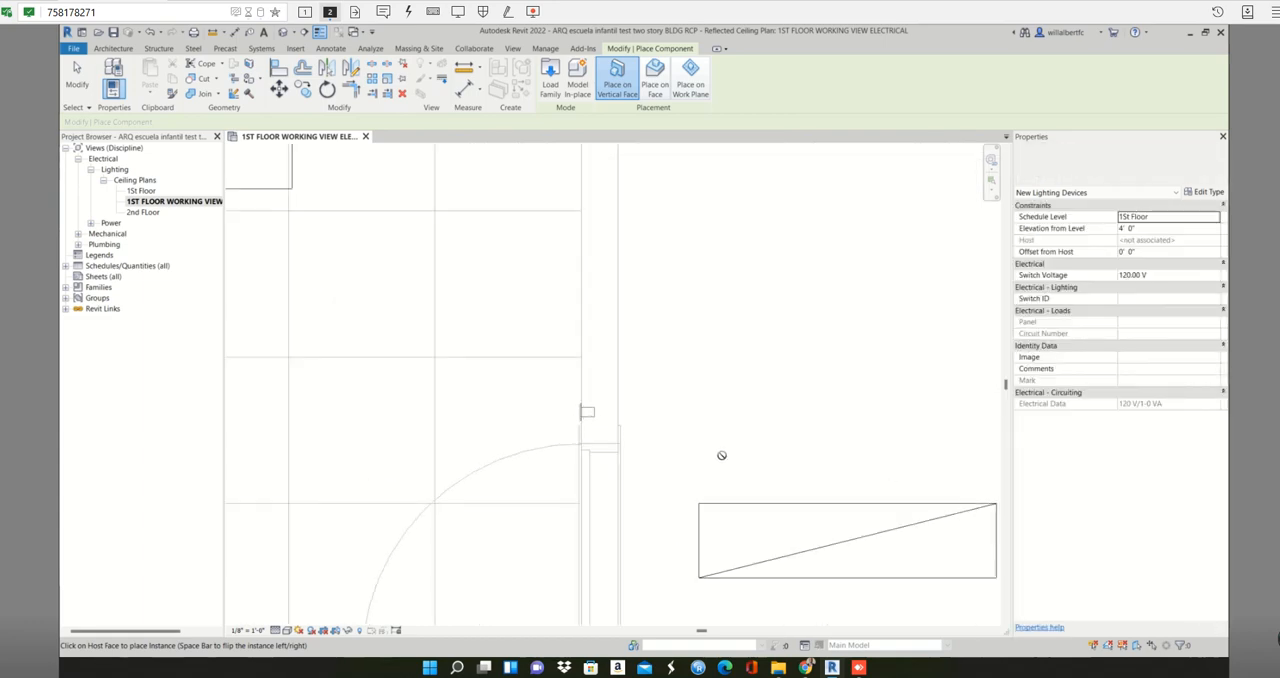
- Place a Three Way switch on the inside face of CLASS ROOM 14's left wall, just above the door
scroll(721, 455, down, 4)
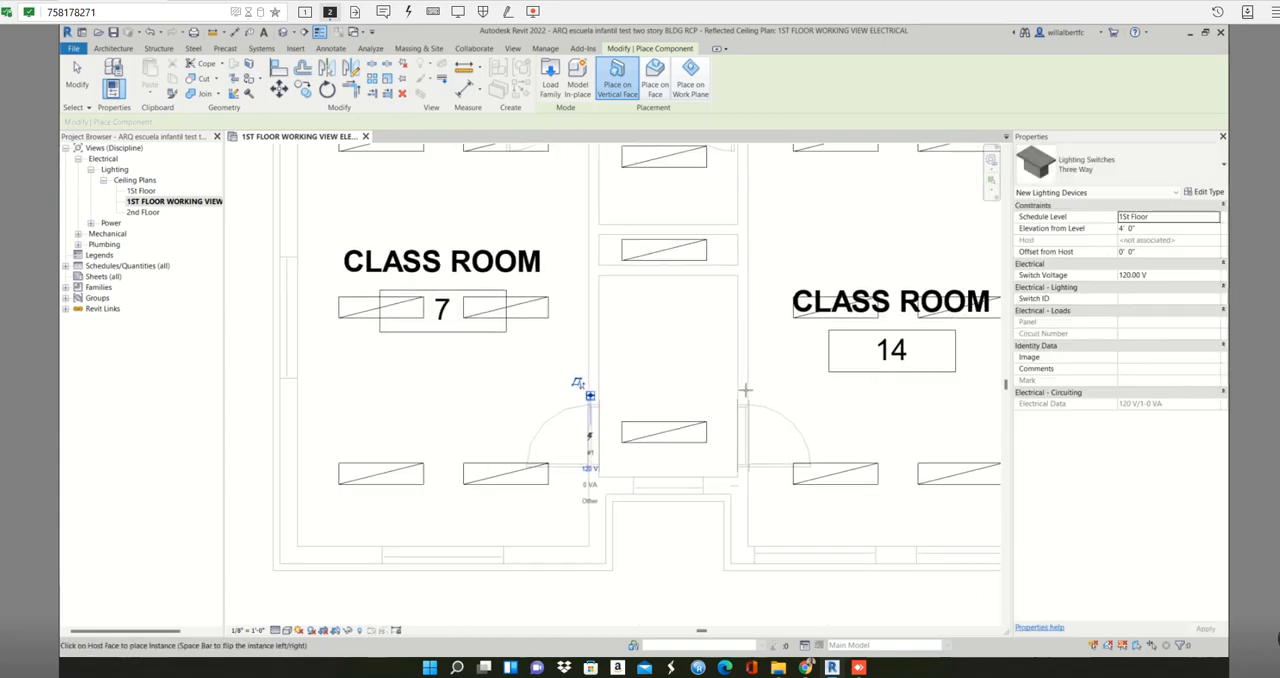
scroll(745, 392, up, 2)
scroll(743, 400, down, 5)
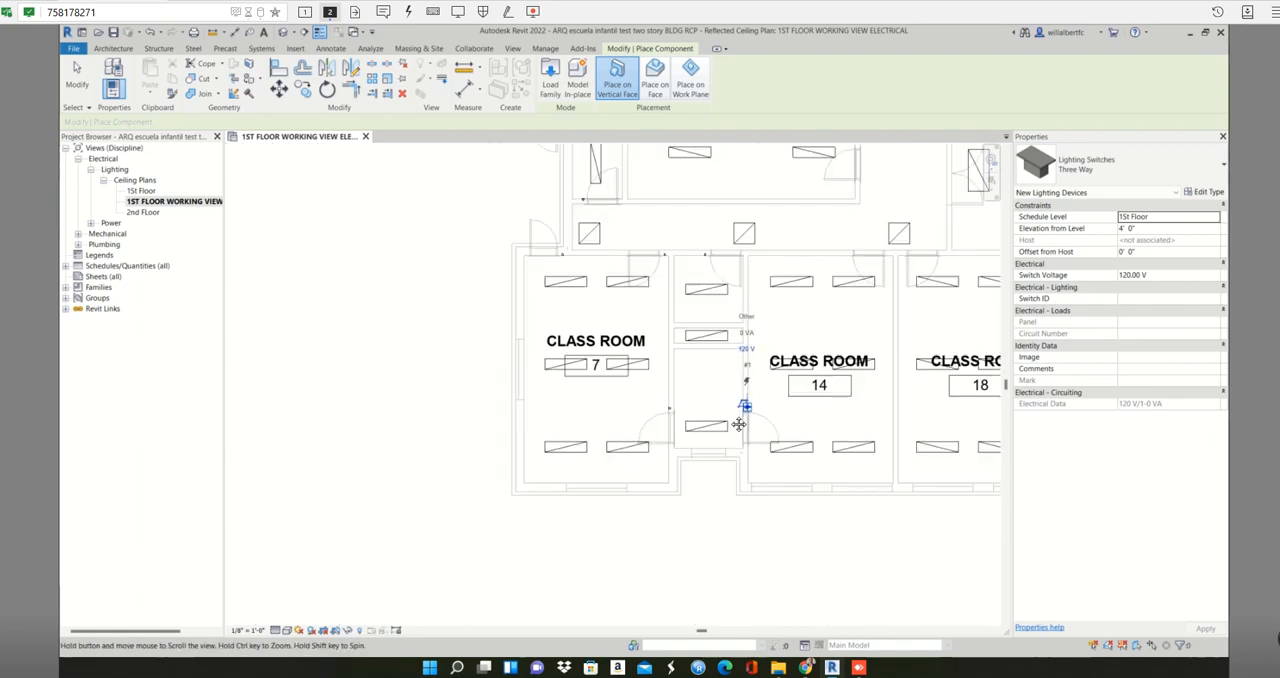
- Place Three Way switches on the upper walls of CLASS ROOMS 14 and 18, left of room 14's corridor door and right of room 18's
middle_drag(739, 424, 546, 424)
scroll(648, 282, up, 1)
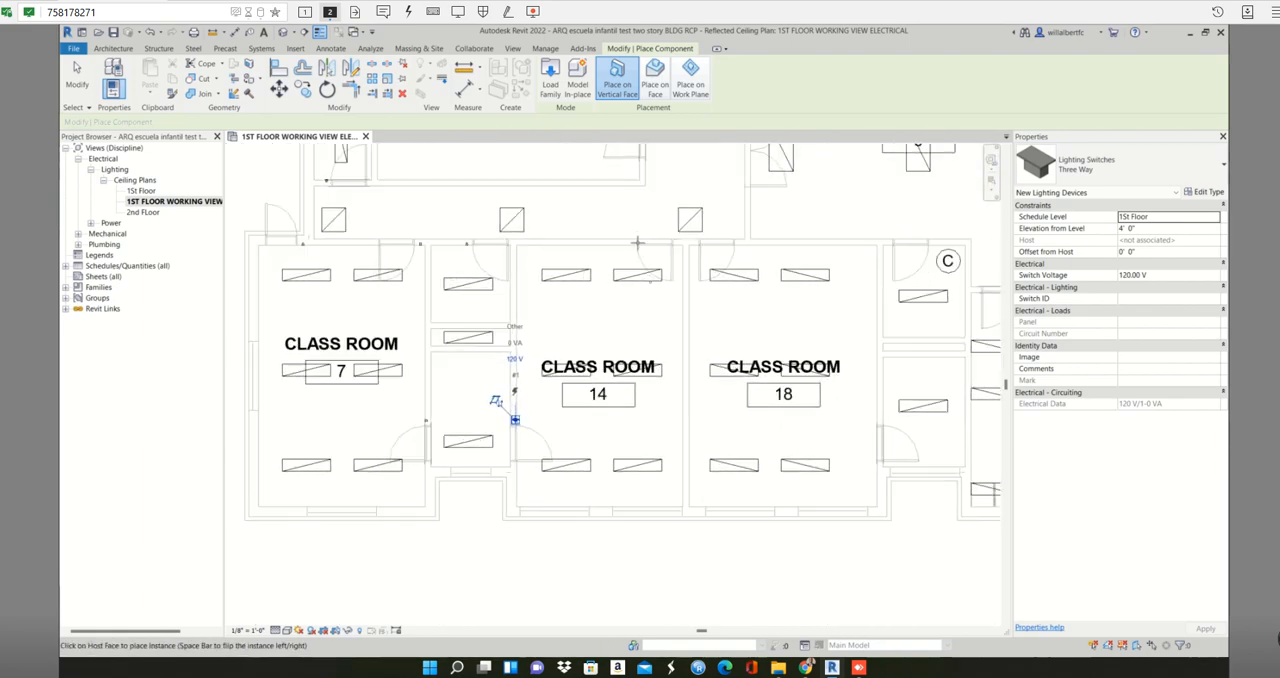
scroll(637, 242, up, 3)
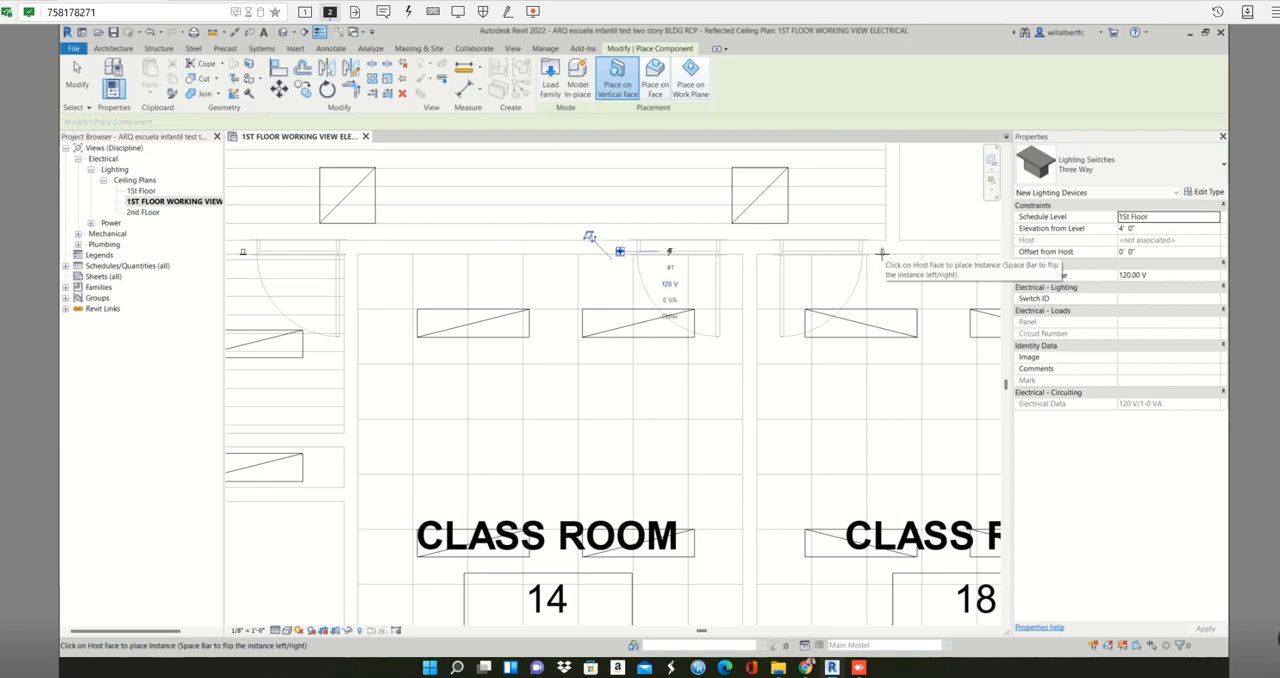
scroll(759, 320, down, 2)
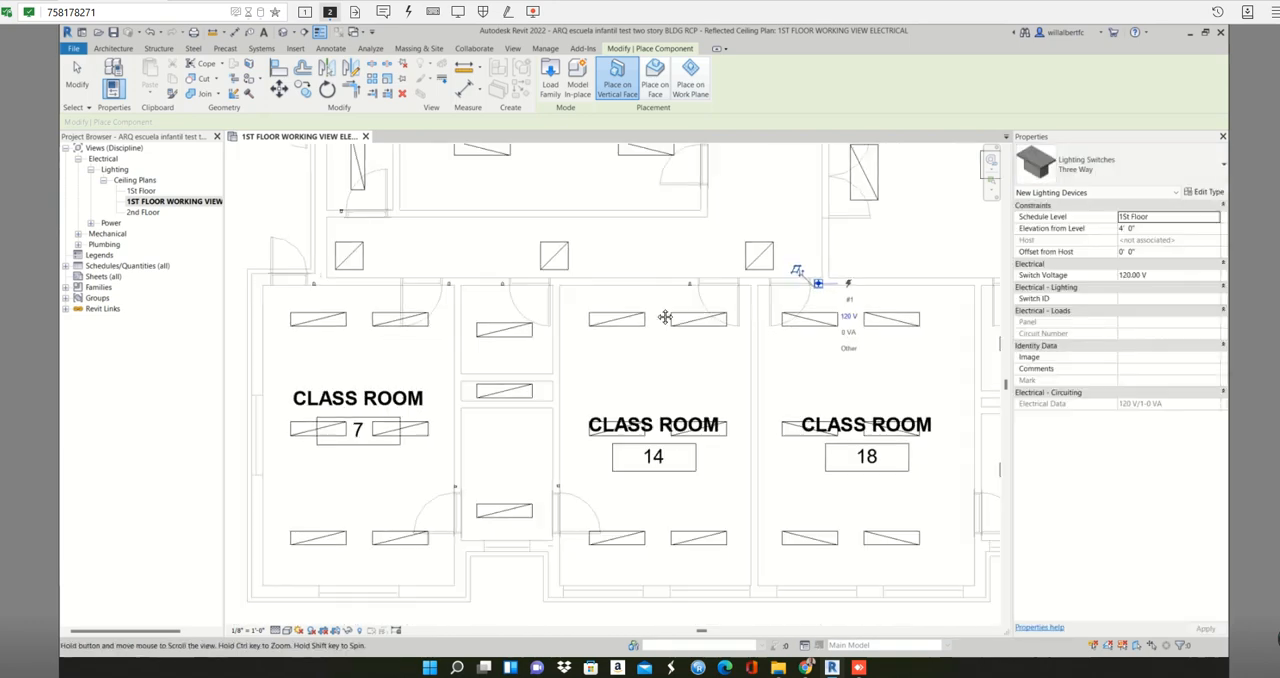
- Place Three Way switches in the two small rooms between CLASS ROOM 18 and the KITCHEN, right of the upper room's door and above the lower room's left-wall door
middle_drag(665, 317, 487, 297)
scroll(751, 233, up, 3)
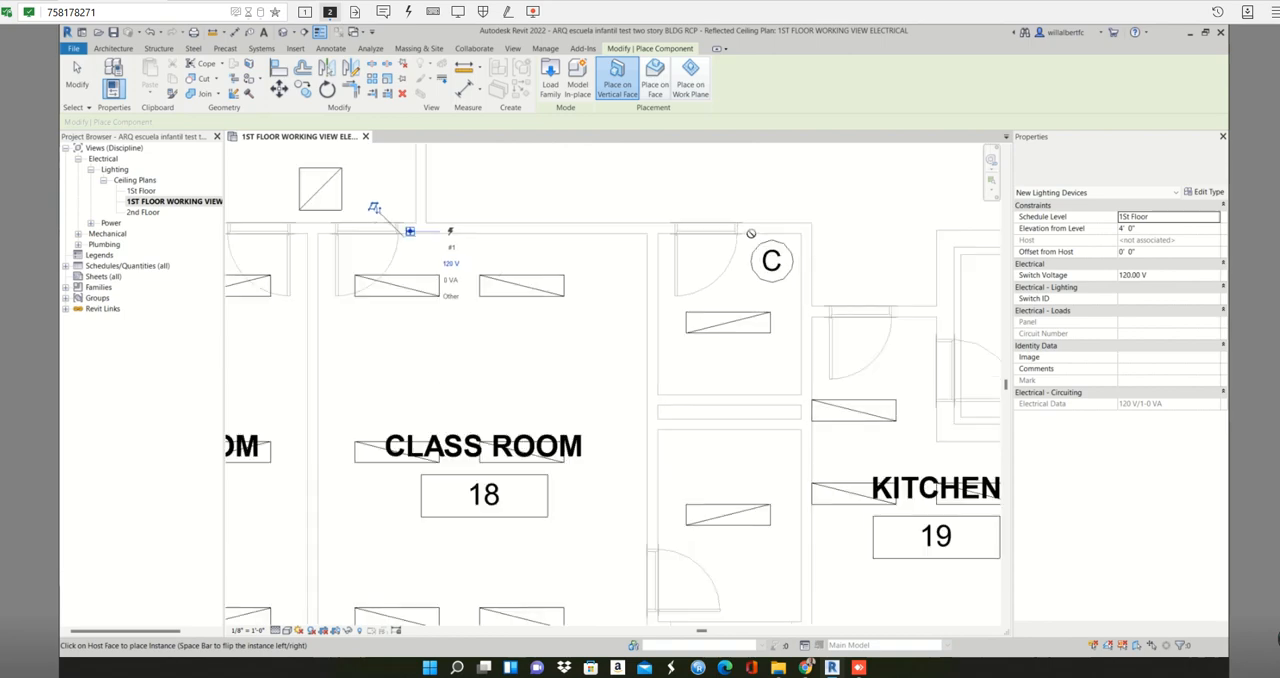
scroll(751, 233, up, 2)
click(751, 233)
scroll(753, 343, down, 3)
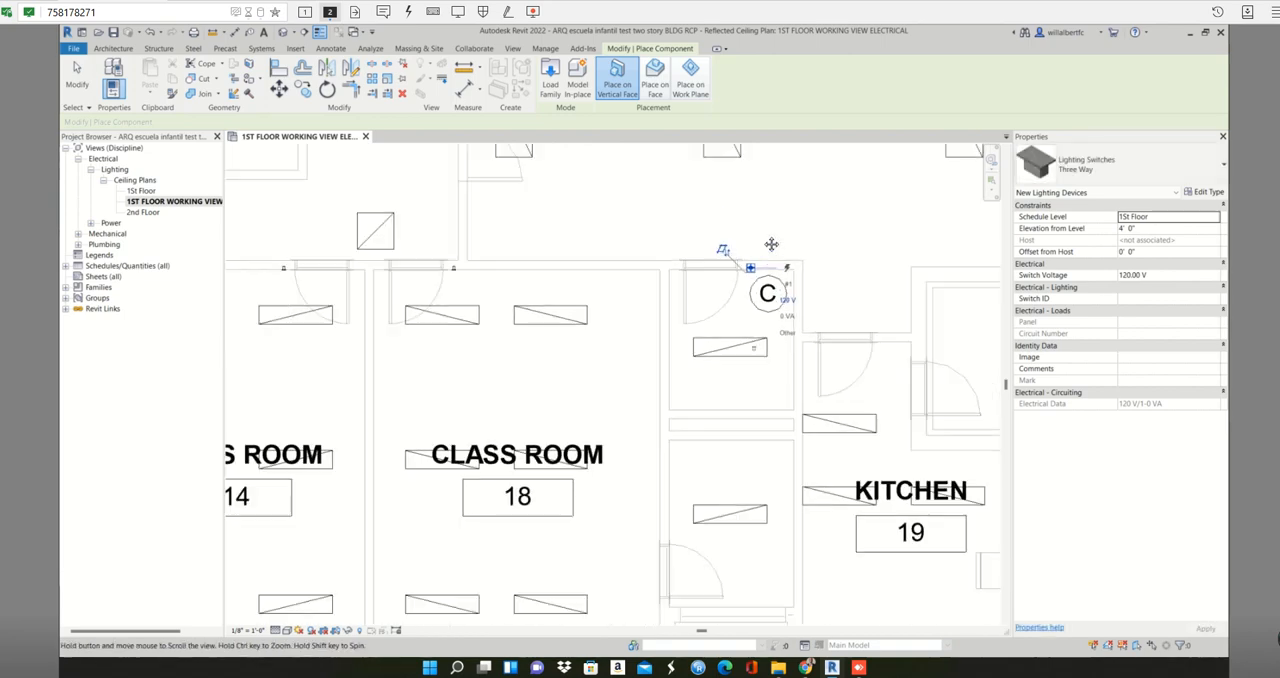
middle_drag(771, 244, 762, 238)
scroll(677, 419, up, 2)
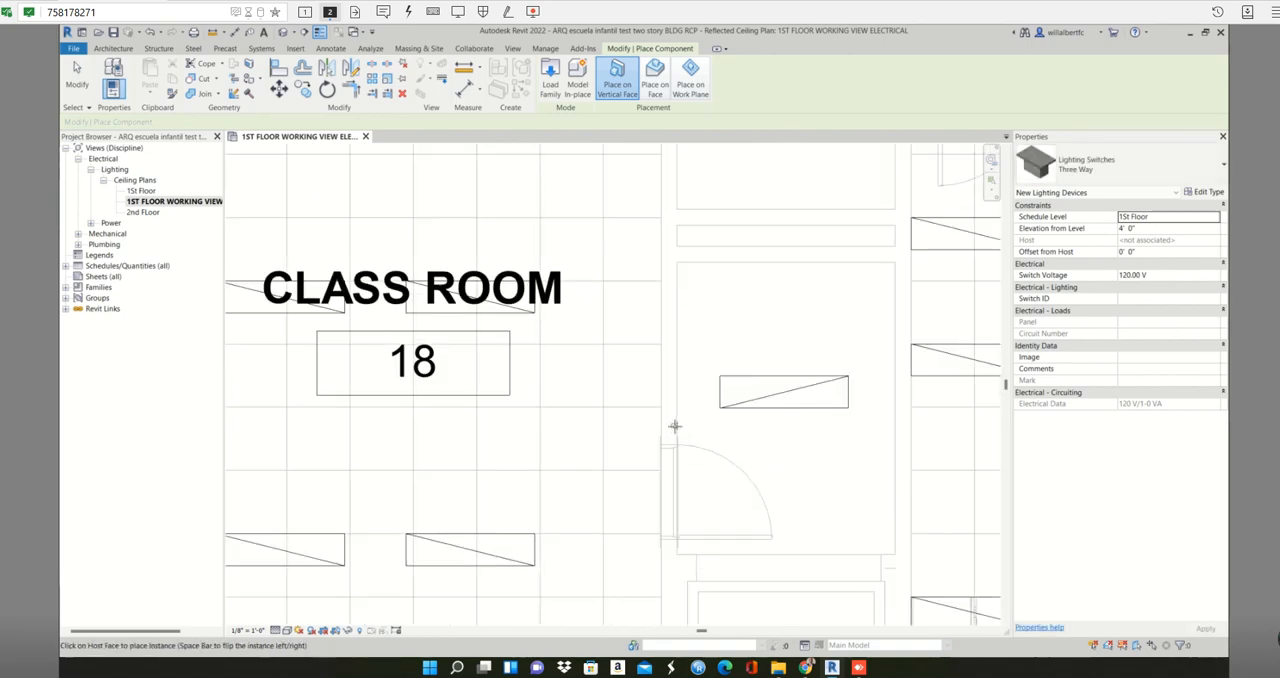
click(676, 426)
- Place Three Way switches at the KITCHEN entrances, one inside right of the upper door and one on the outer wall face above the right-wall door
scroll(772, 447, down, 2)
middle_drag(772, 447, 587, 431)
scroll(726, 247, up, 3)
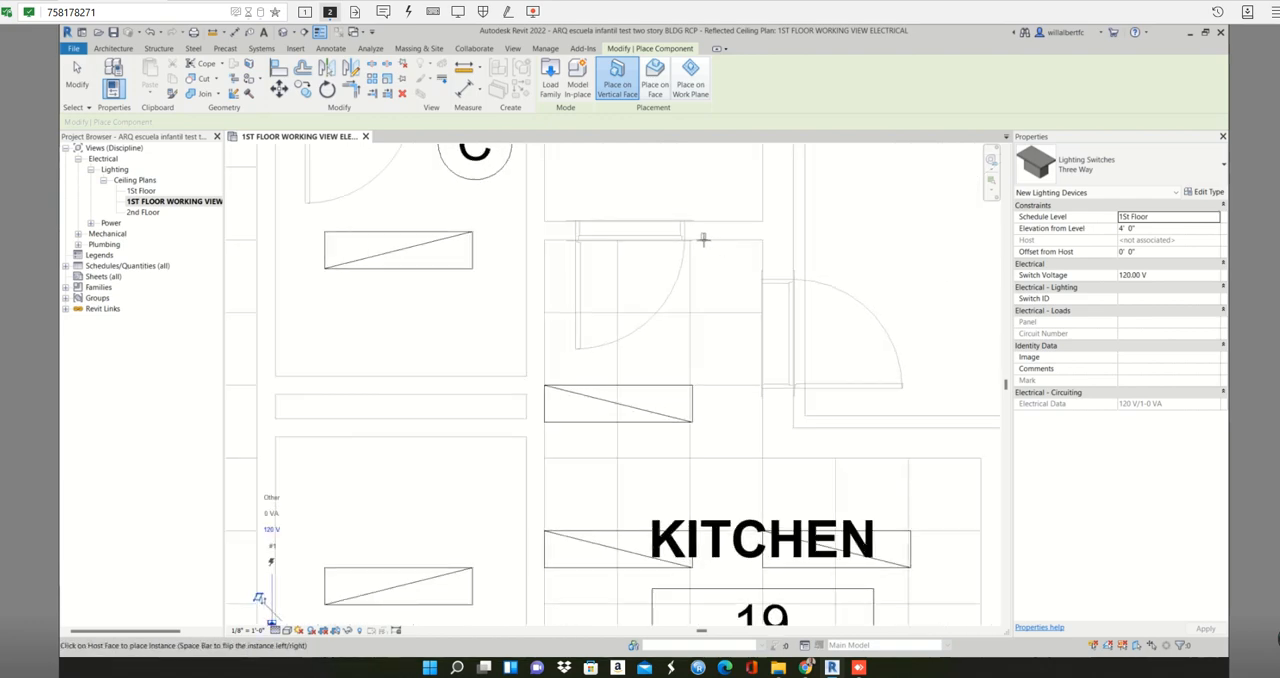
scroll(789, 351, down, 2)
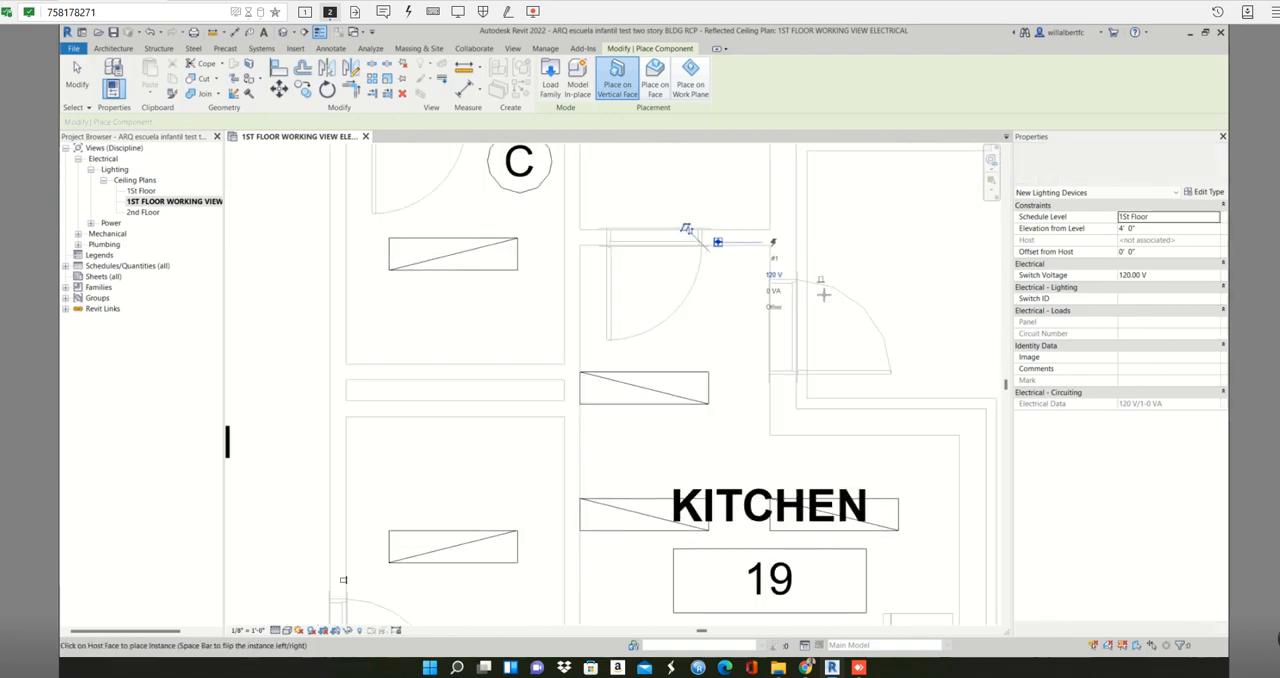
scroll(789, 351, up, 3)
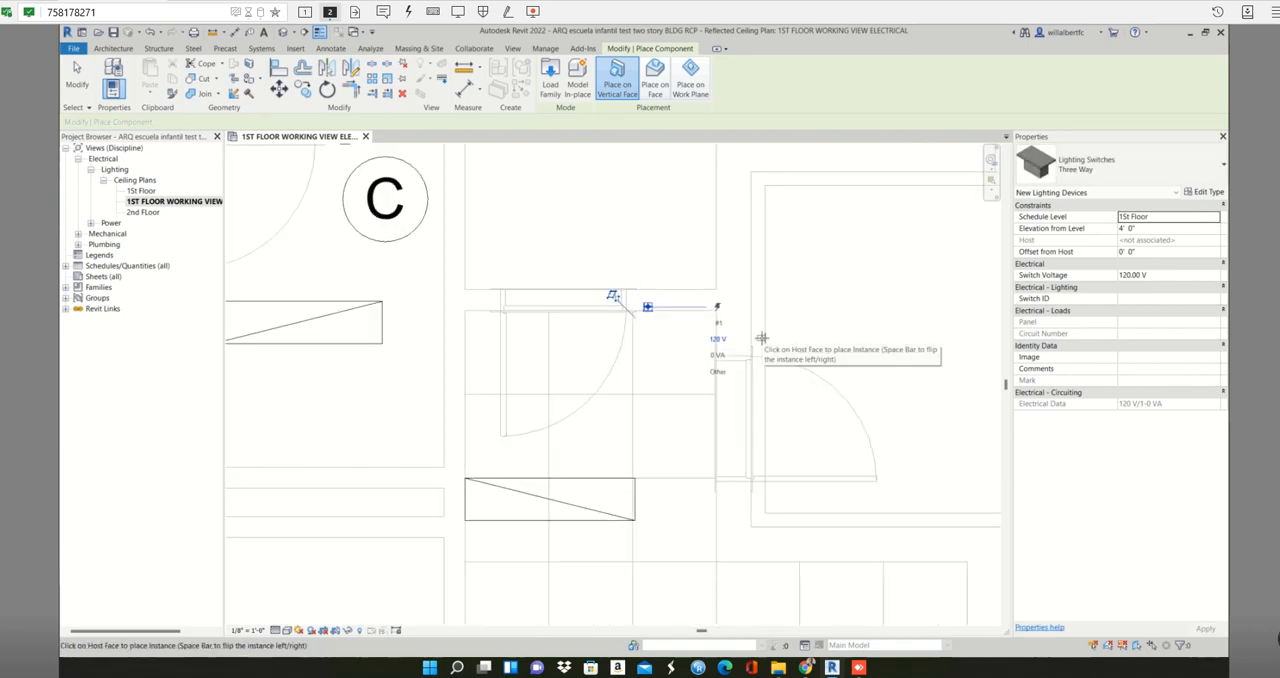
scroll(860, 354, down, 6)
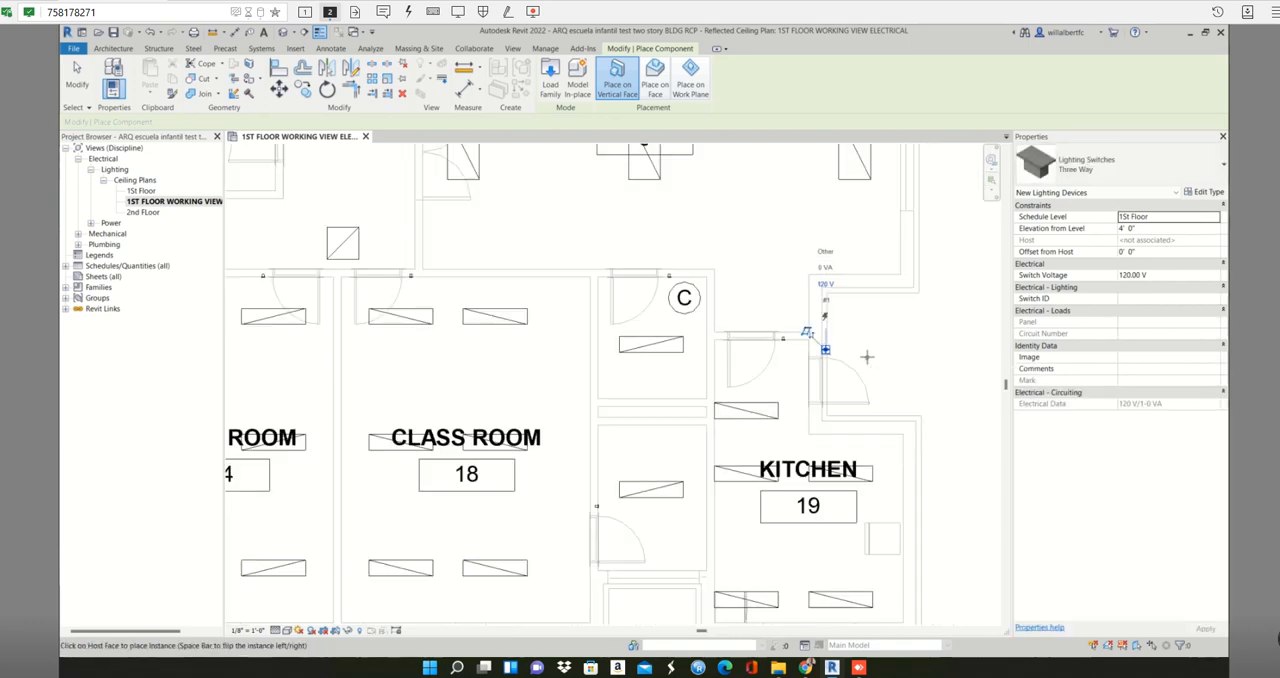
- Place a Three Way switch on the inside face of the DINNING ROOM's left wall, just above the double door
middle_drag(830, 354, 786, 412)
middle_drag(842, 486, 853, 494)
scroll(620, 364, up, 1)
scroll(607, 365, up, 3)
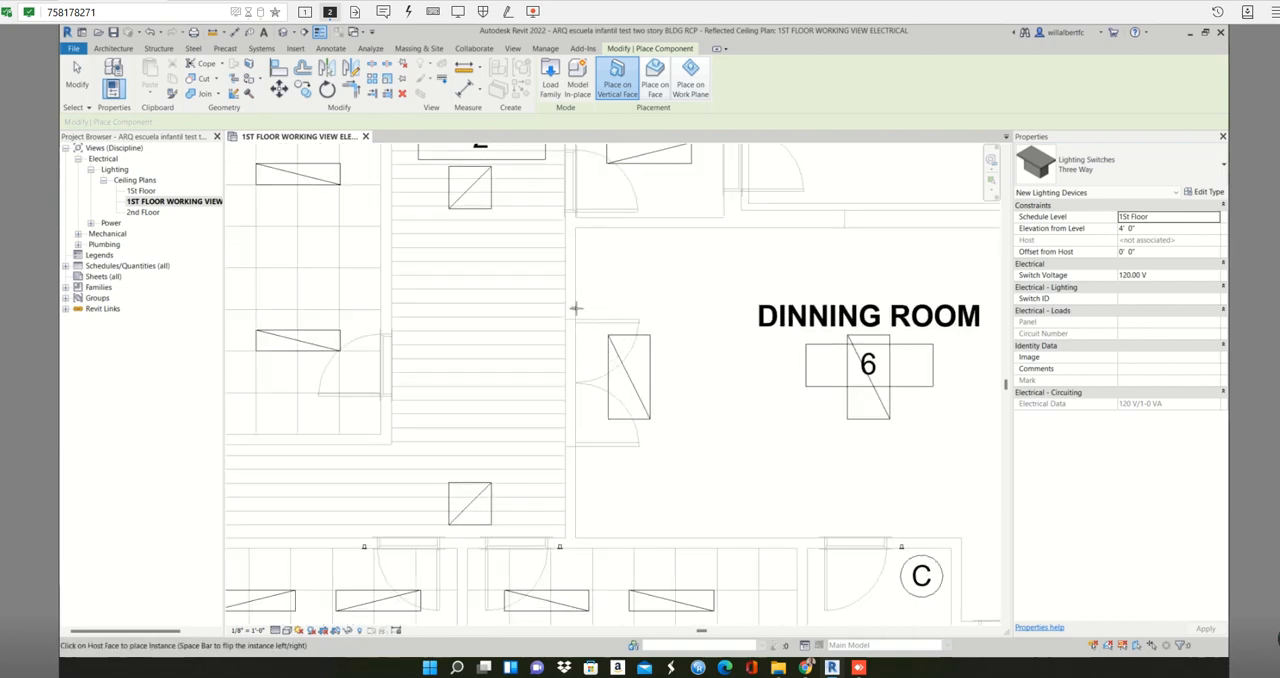
scroll(660, 300, down, 3)
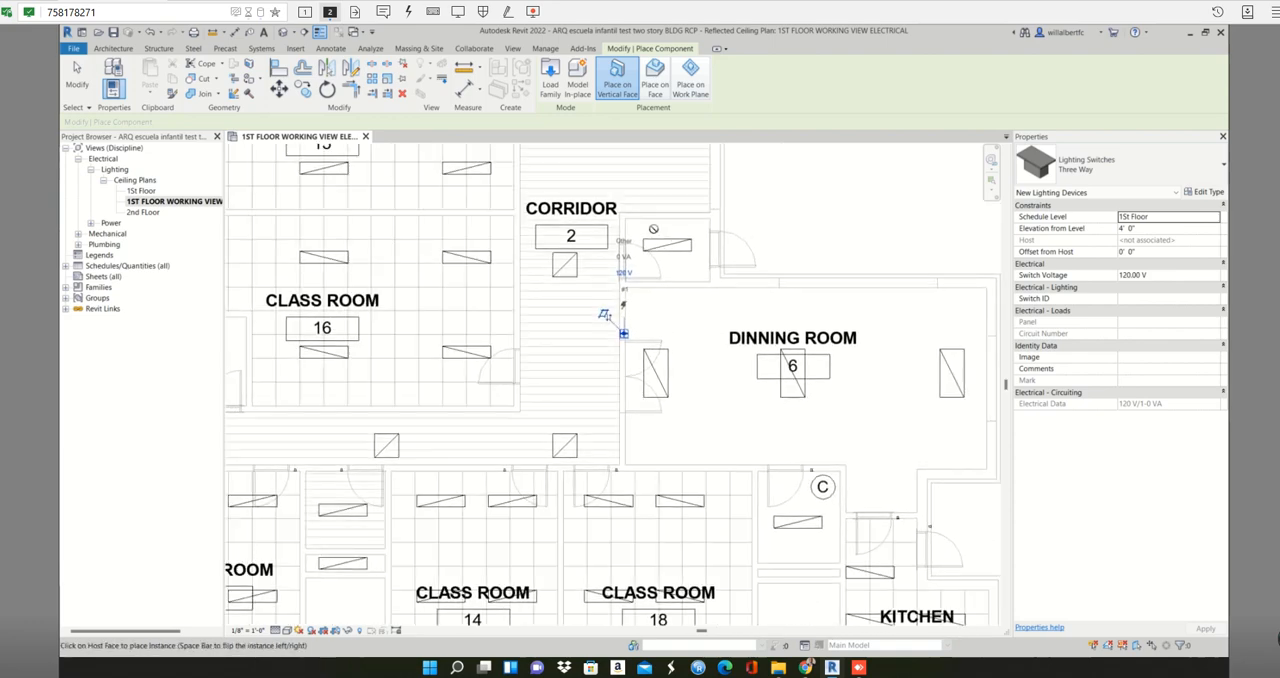
- Place a Three Way switch inside the small room above the DINNING ROOM, on its left wall just above the door from CORRIDOR 2
scroll(650, 232, up, 3)
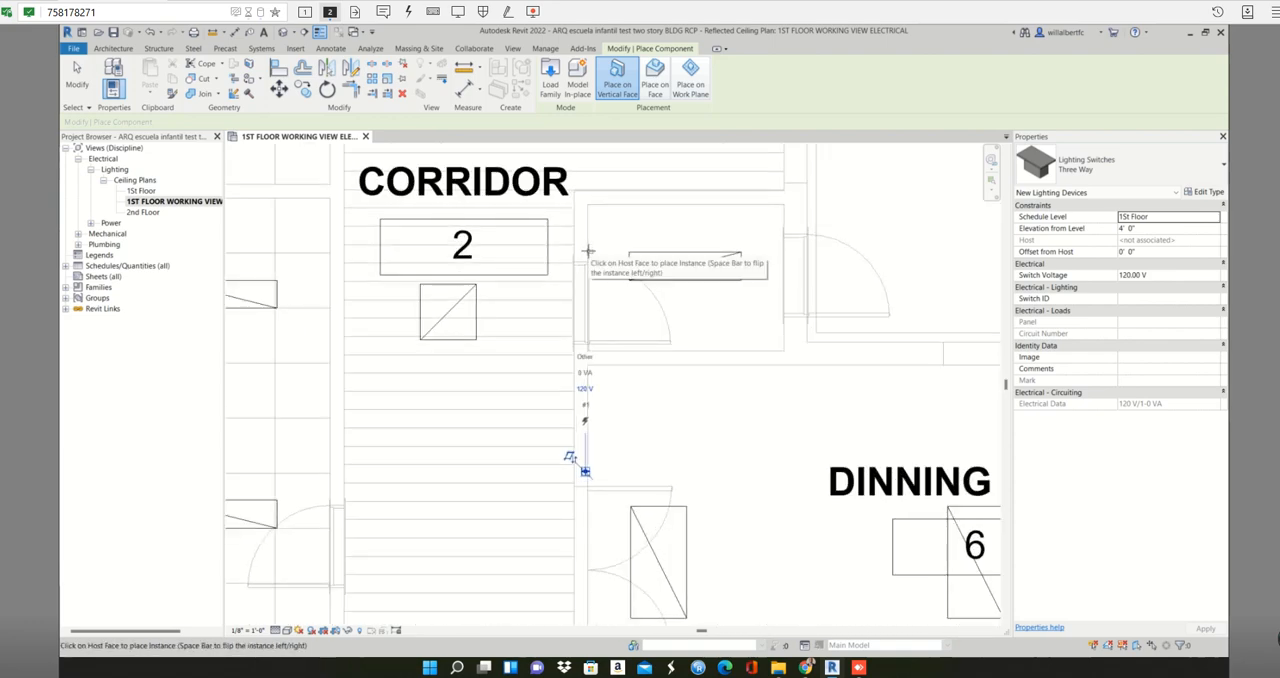
scroll(588, 251, up, 2)
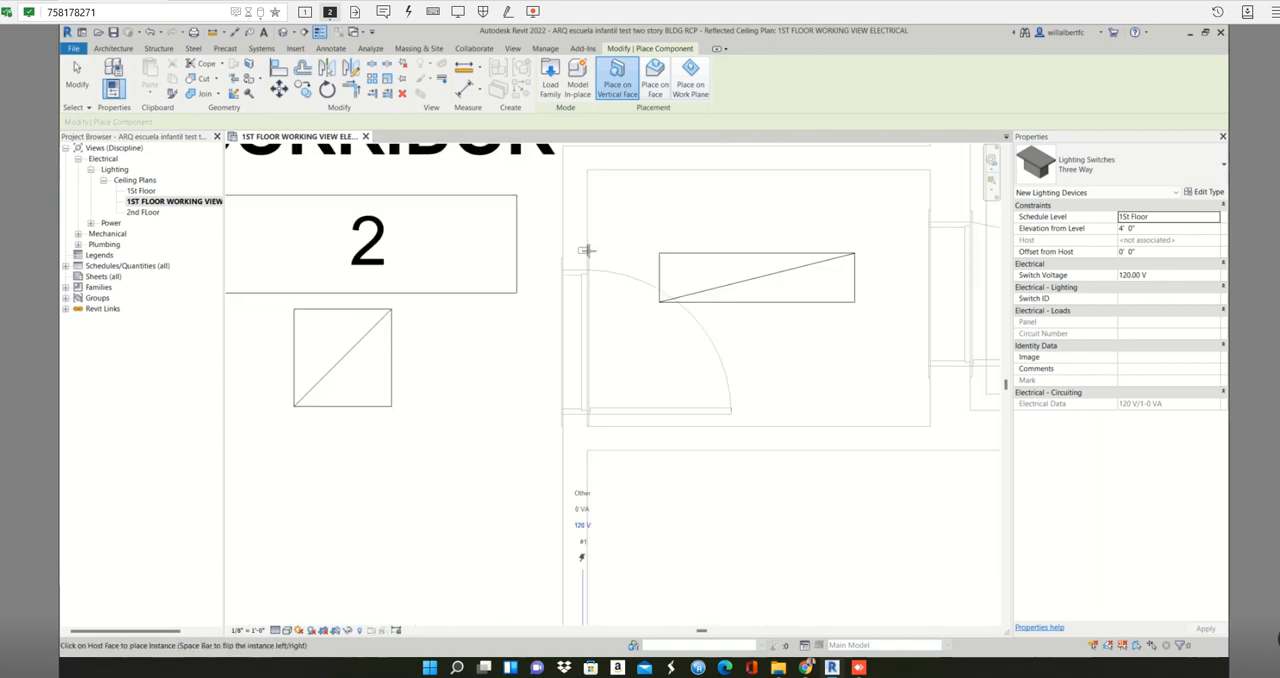
scroll(655, 272, down, 4)
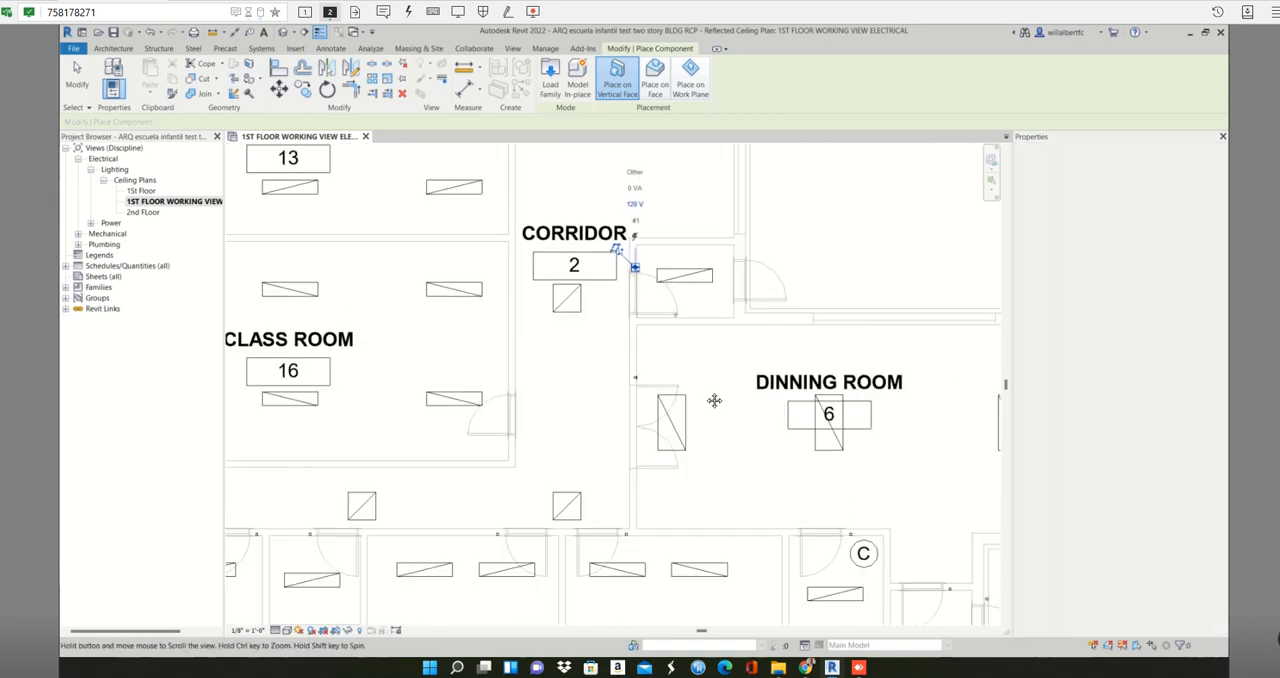
- Place a Three Way switch on the inside face of CLASS ROOM 16's right wall, just above the corridor door
scroll(700, 390, down, 2)
scroll(595, 425, up, 5)
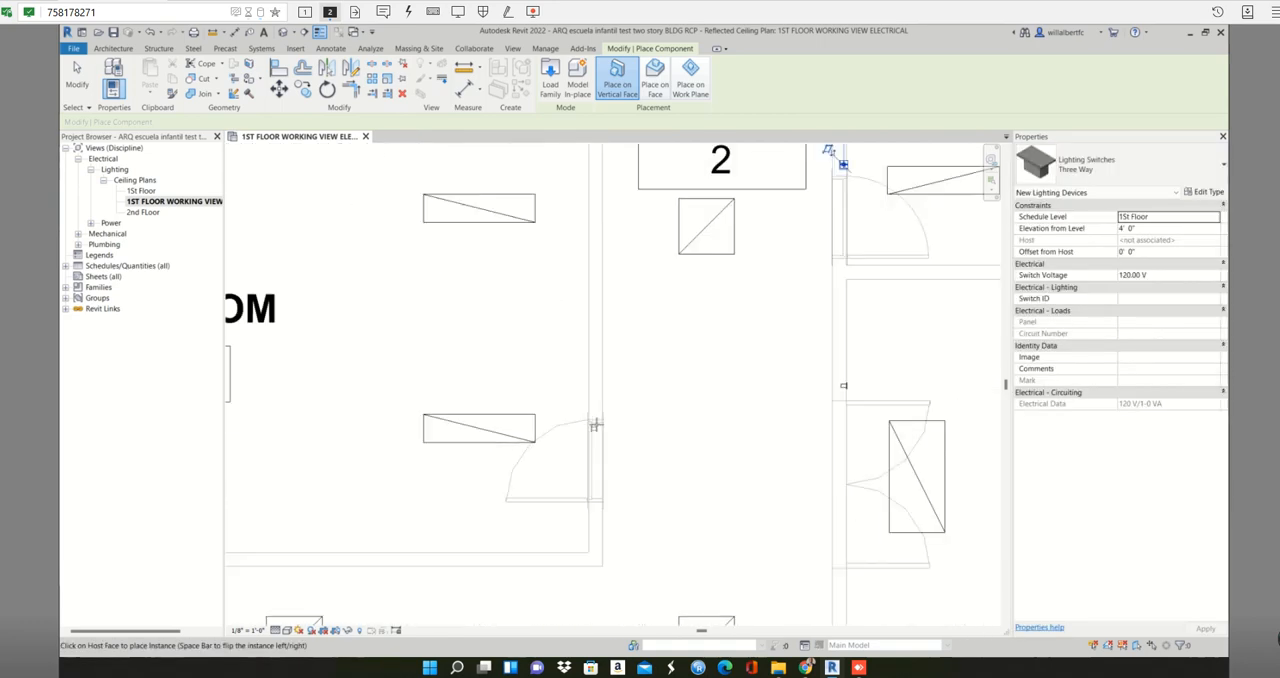
click(590, 405)
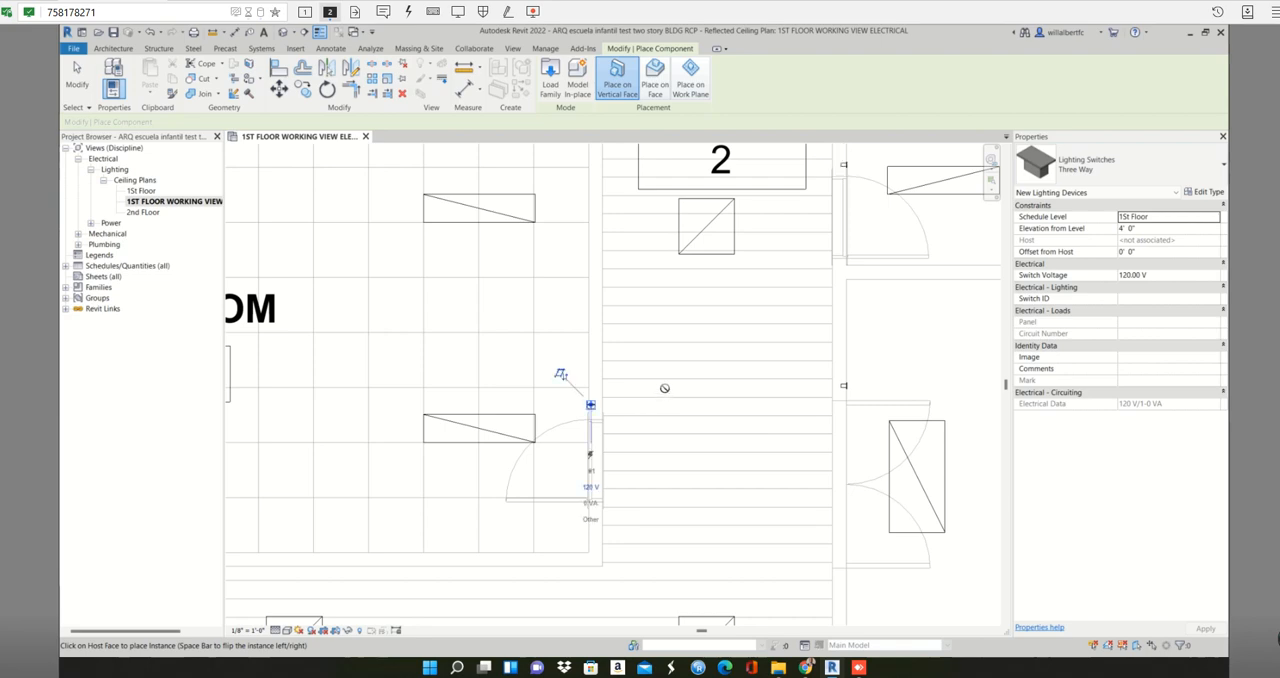
scroll(664, 388, down, 5)
scroll(689, 429, down, 2)
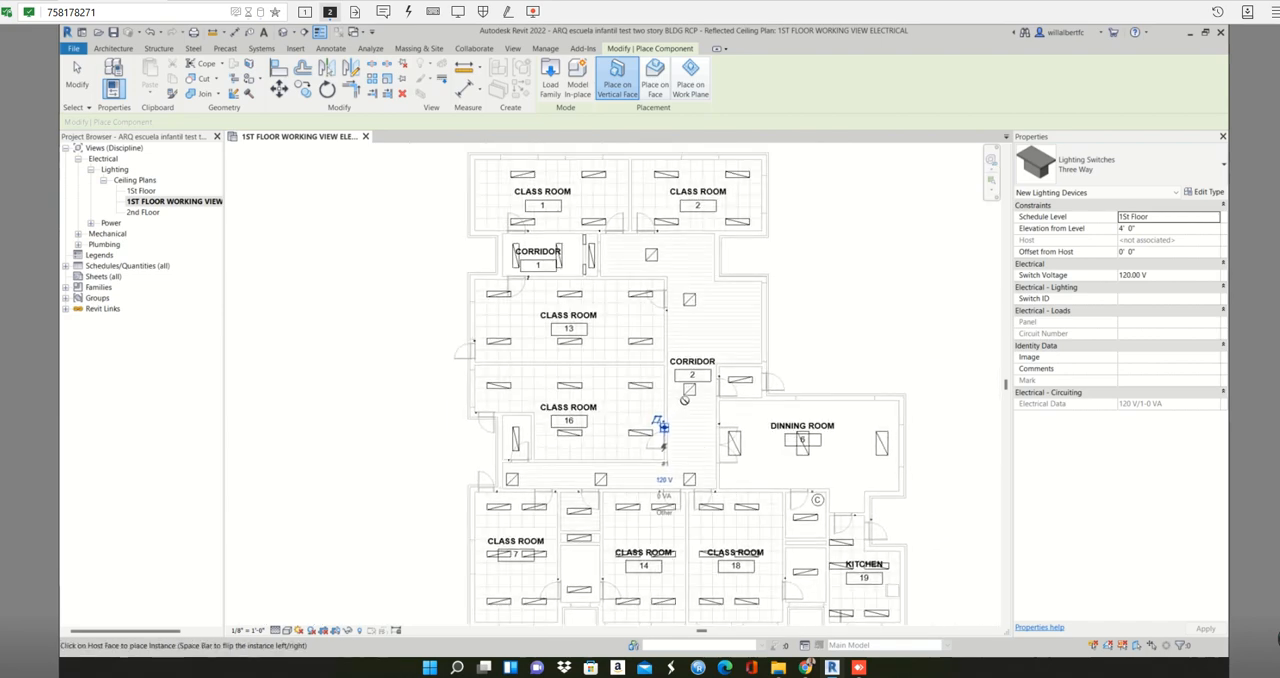
scroll(678, 400, down, 2)
middle_drag(678, 400, 668, 287)
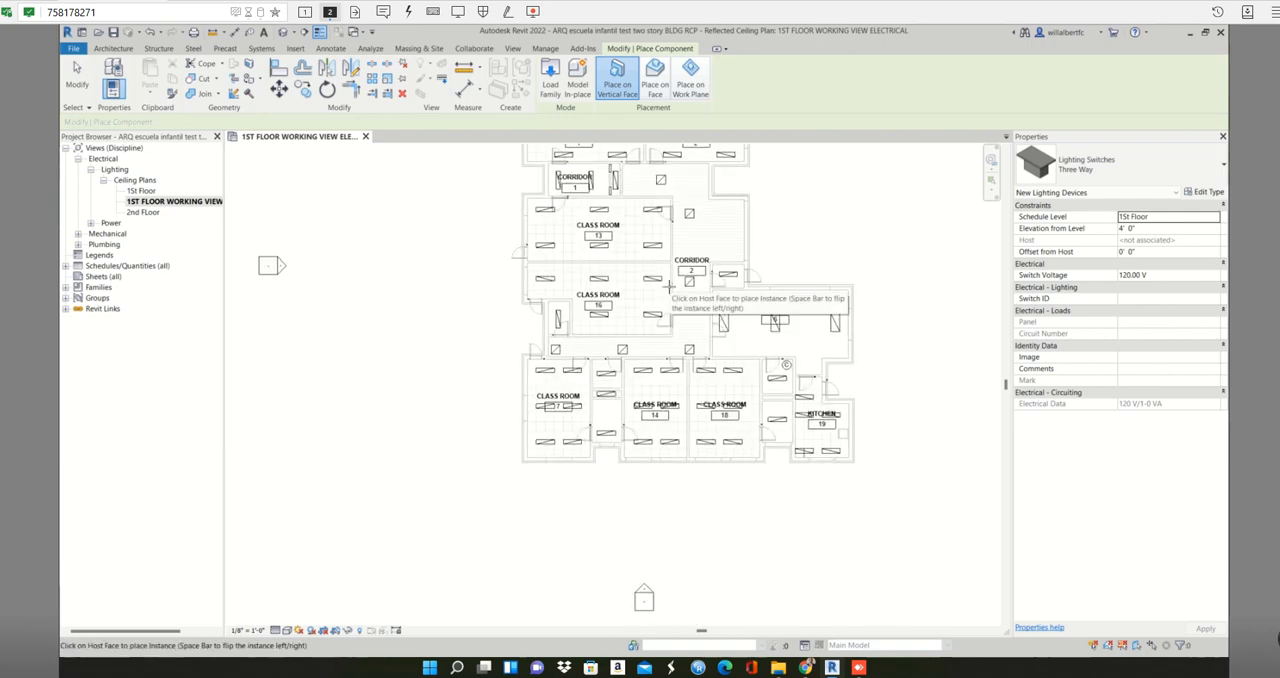
middle_drag(496, 390, 529, 481)
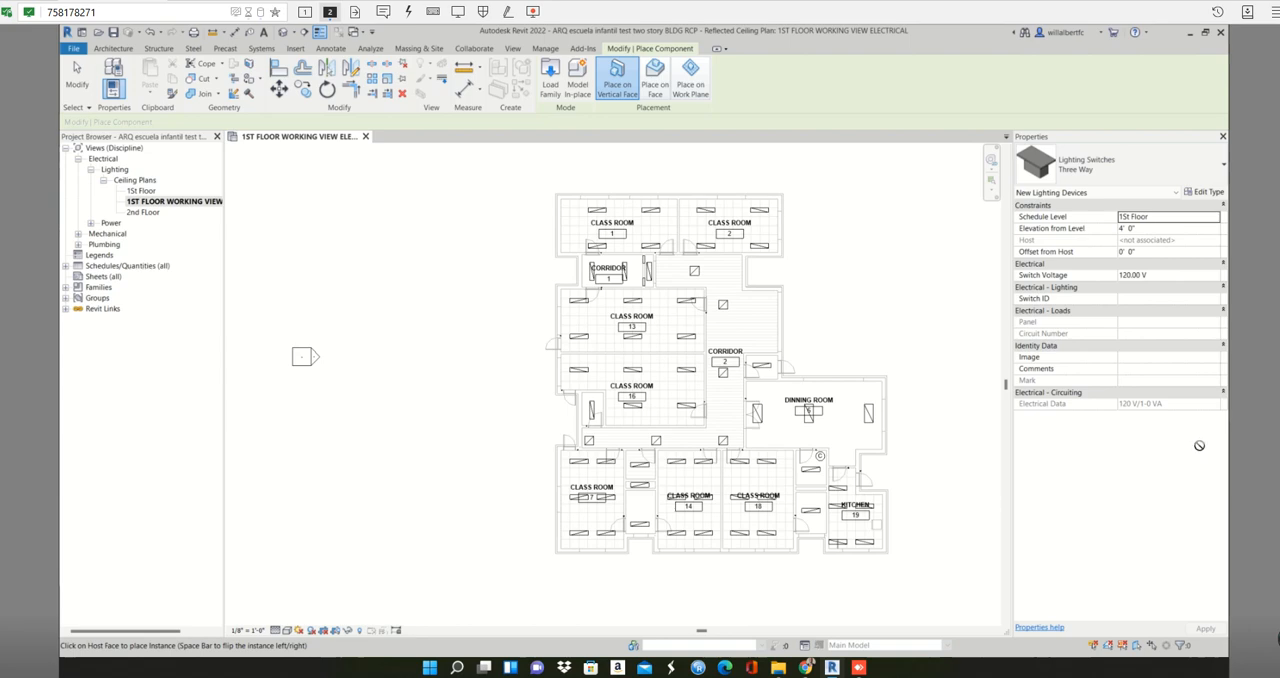
middle_drag(522, 428, 431, 410)
- Compare the 1St Floor ceiling plan with the 1ST FLOOR WORKING VIEW ELECTRICAL plan, ending in the working view
double_click(141, 191)
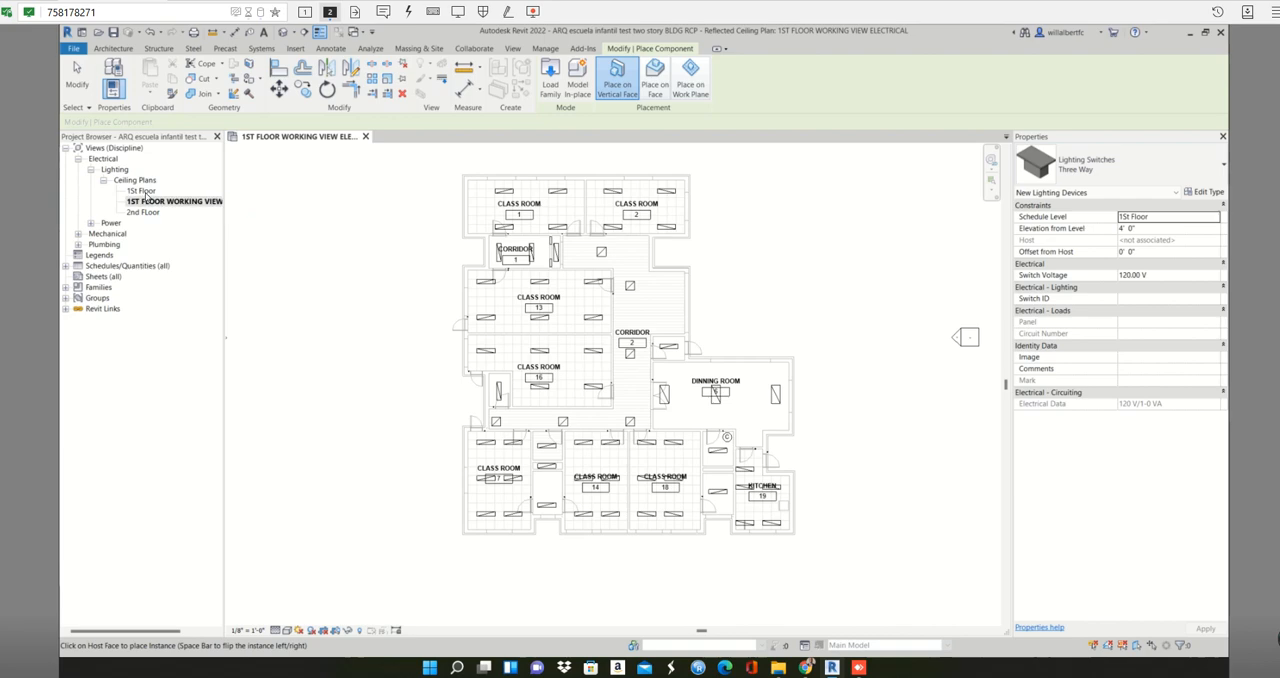
click(161, 205)
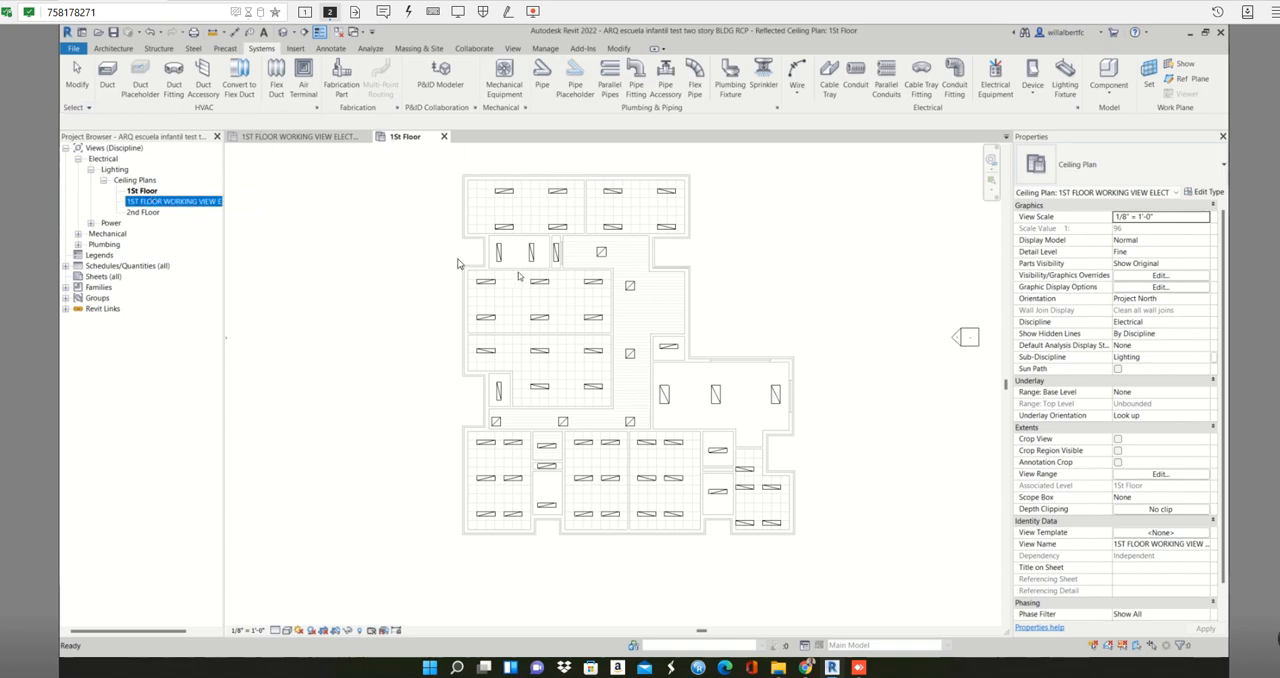
click(299, 136)
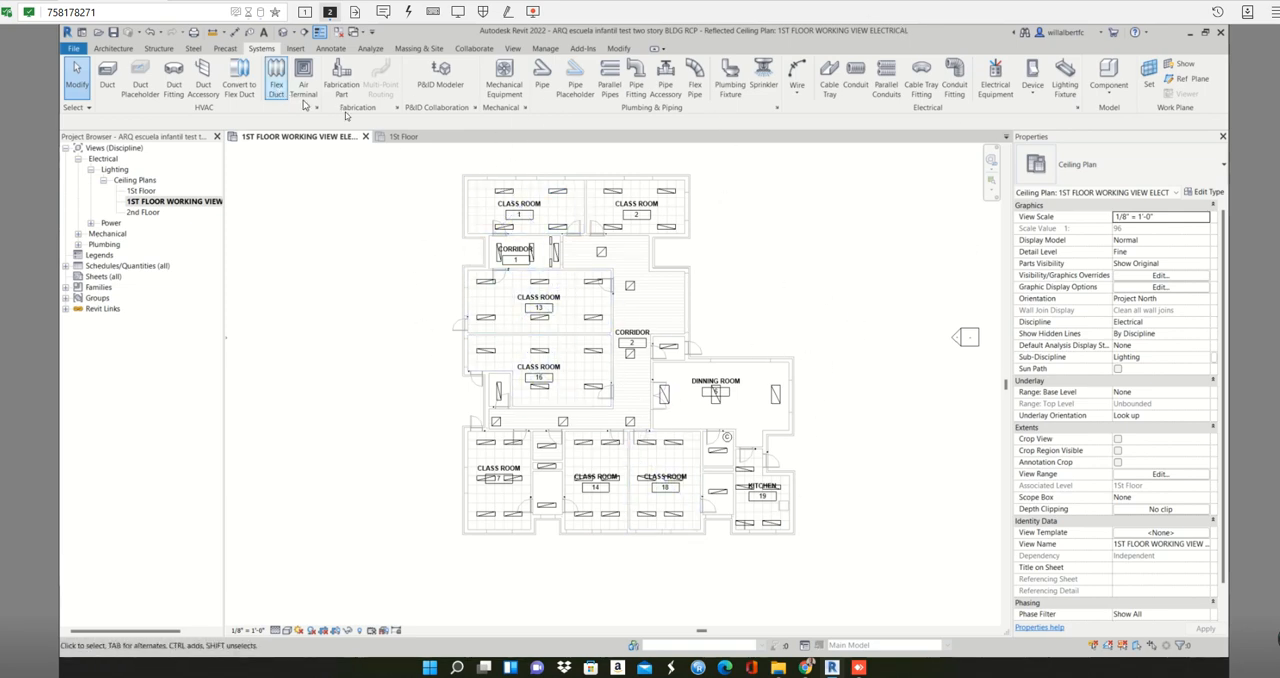
click(403, 136)
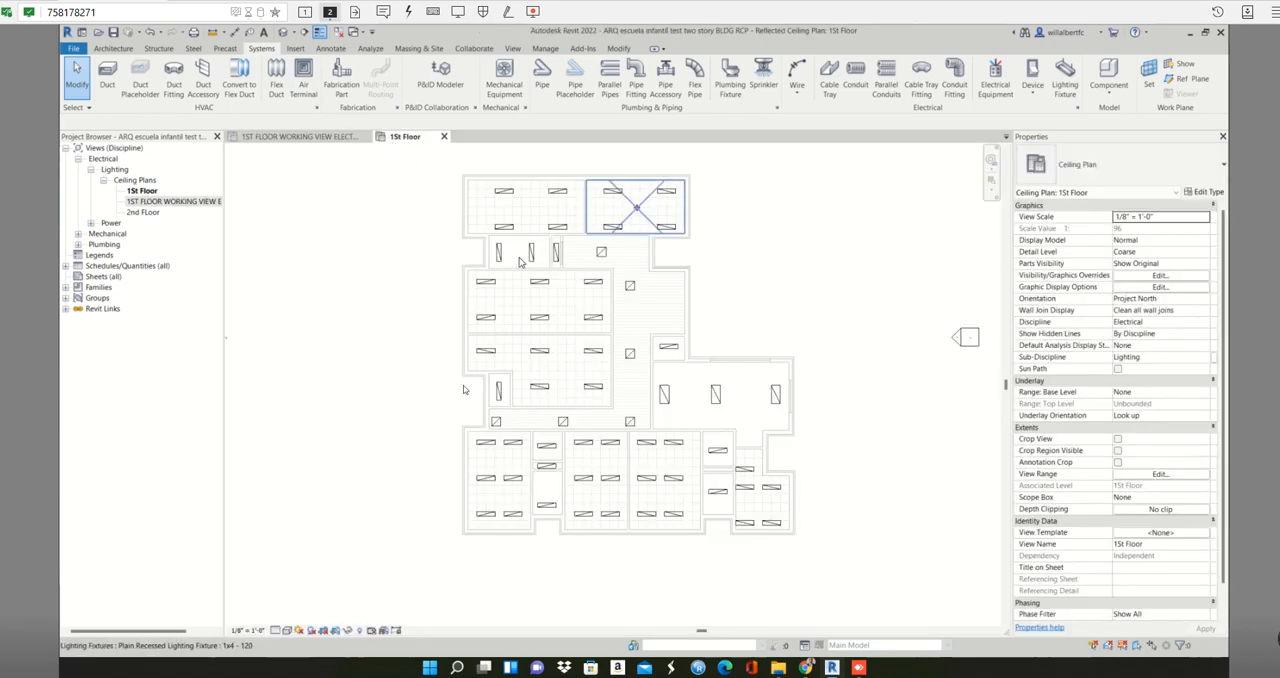
click(300, 136)
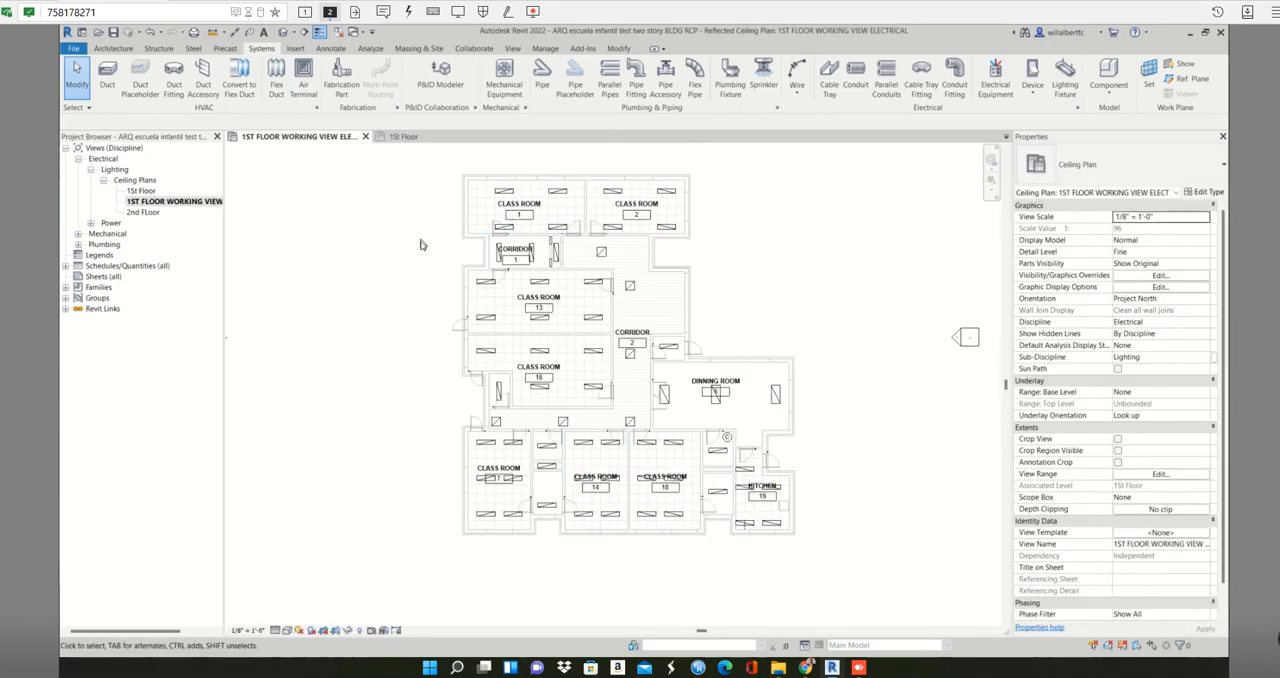
middle_drag(423, 234, 357, 246)
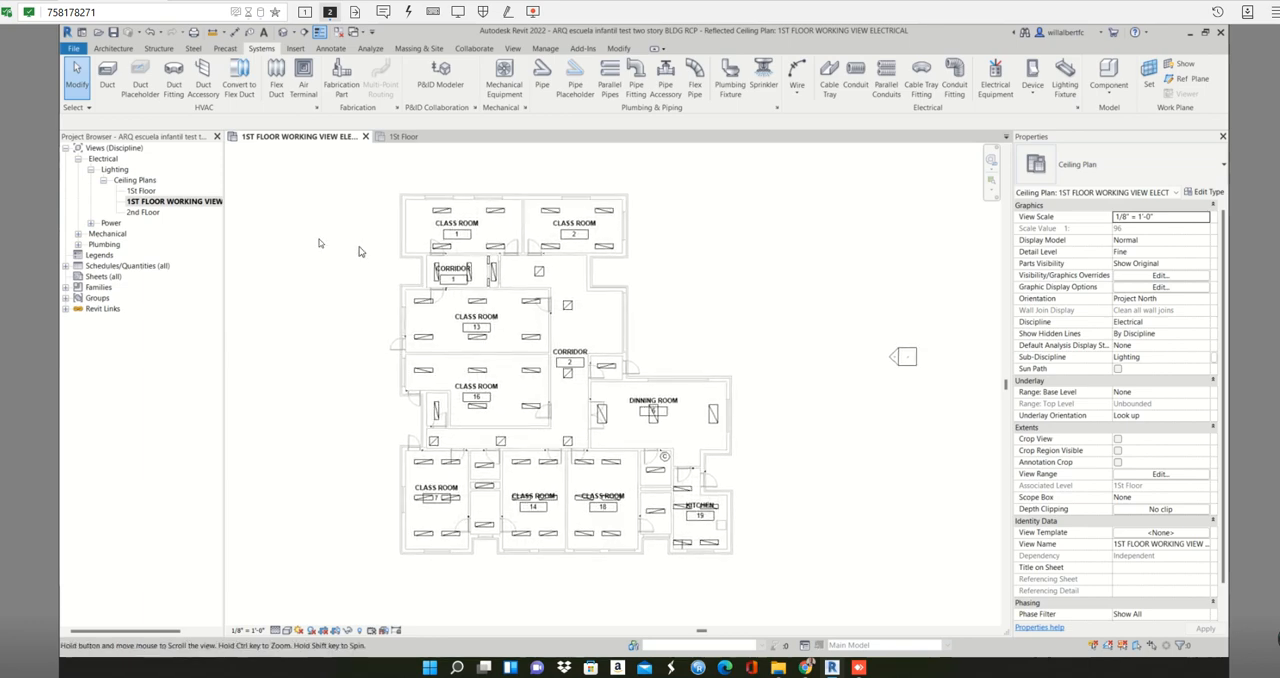
click(145, 191)
double_click(148, 191)
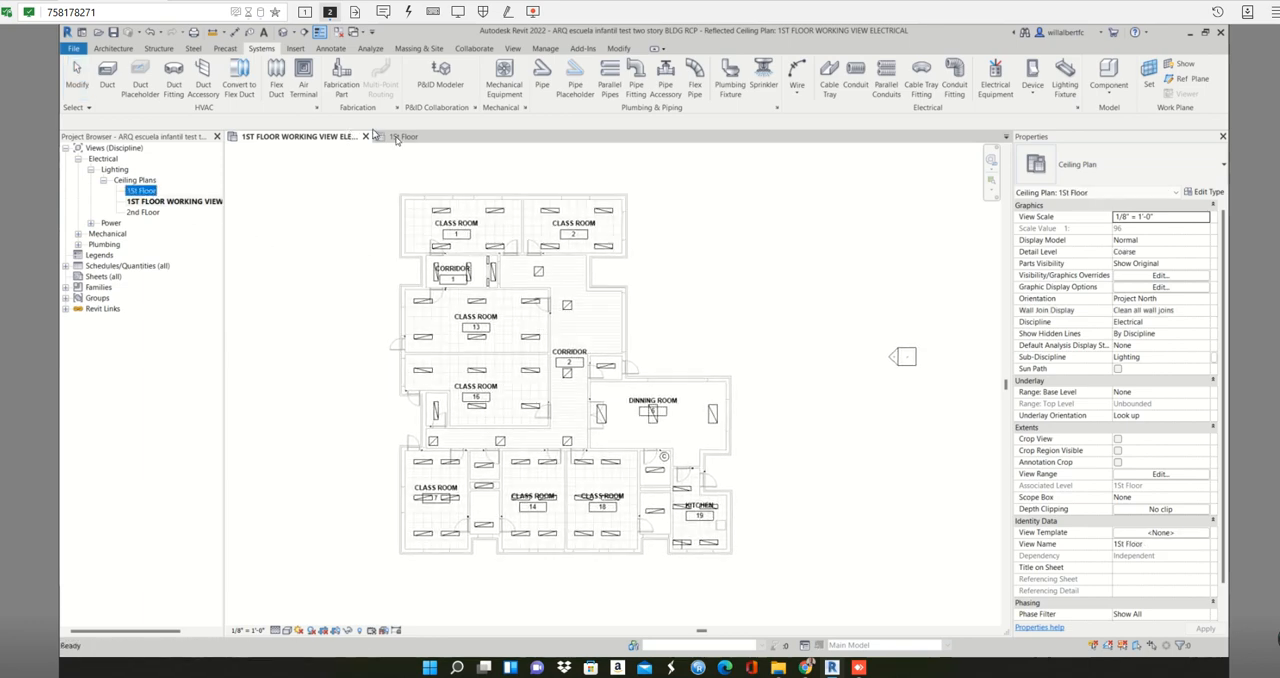
scroll(484, 191, up, 4)
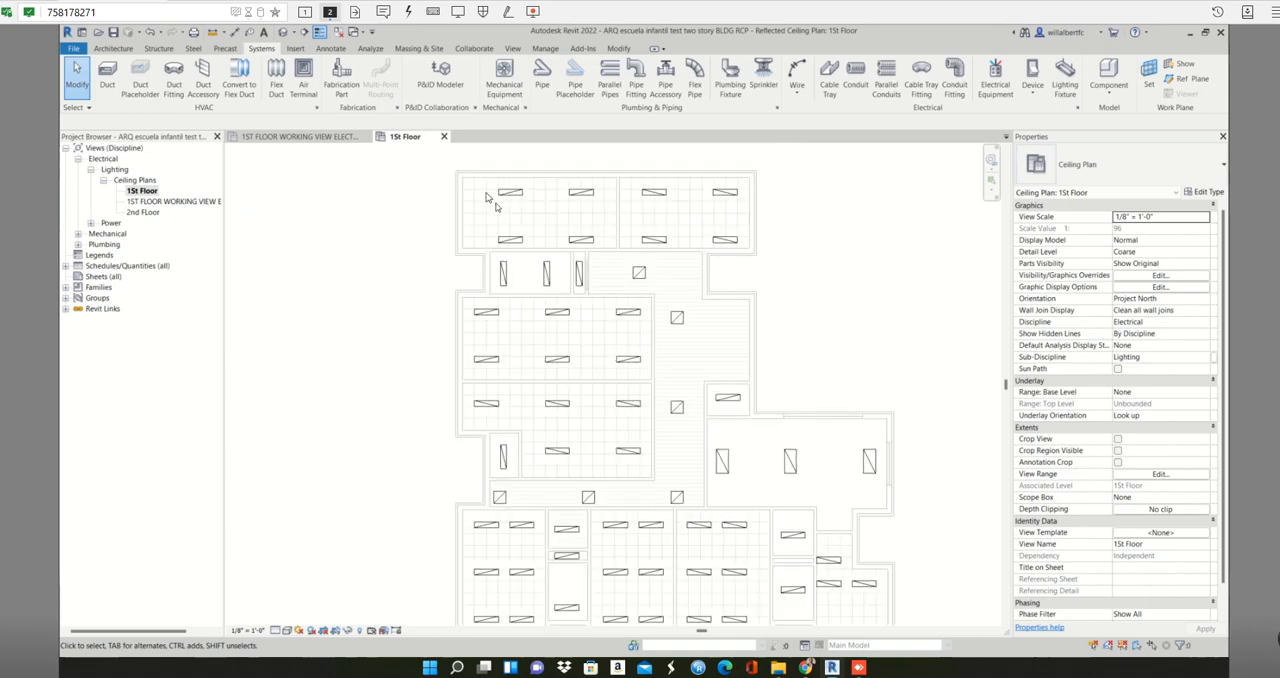
middle_drag(456, 228, 340, 151)
click(296, 136)
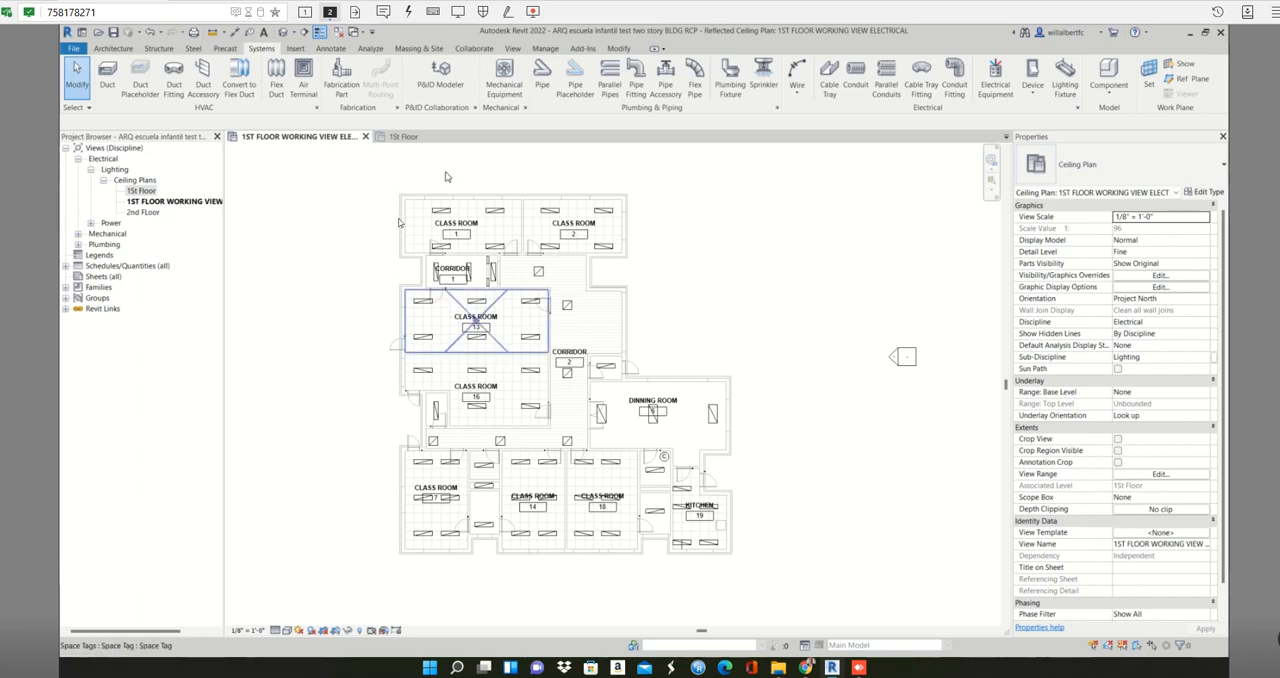
scroll(418, 214, up, 2)
scroll(418, 214, up, 2)
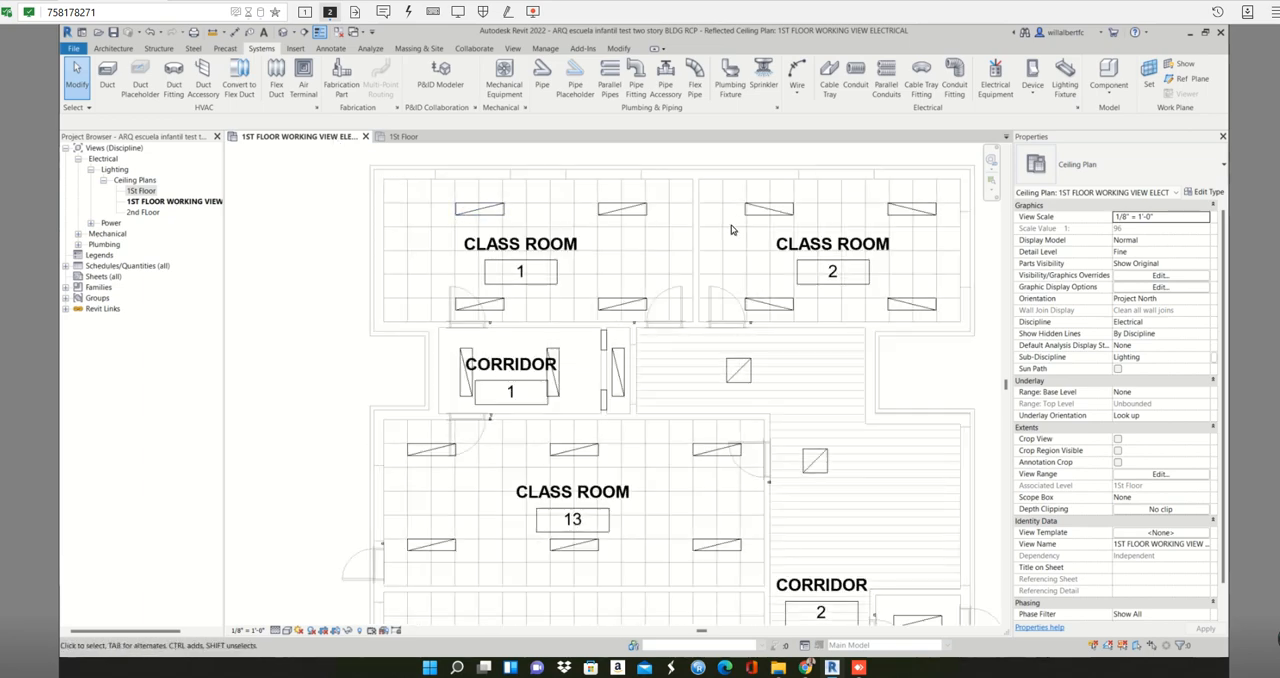
scroll(628, 214, up, 1)
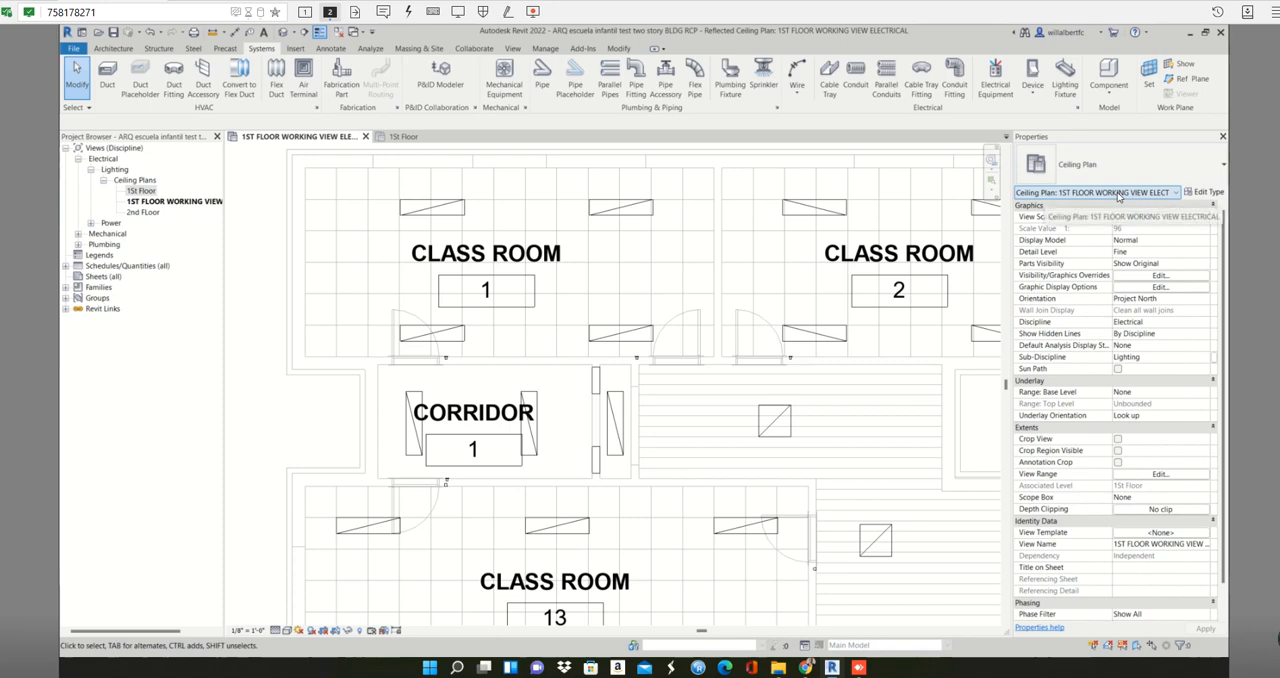
scroll(505, 263, down, 4)
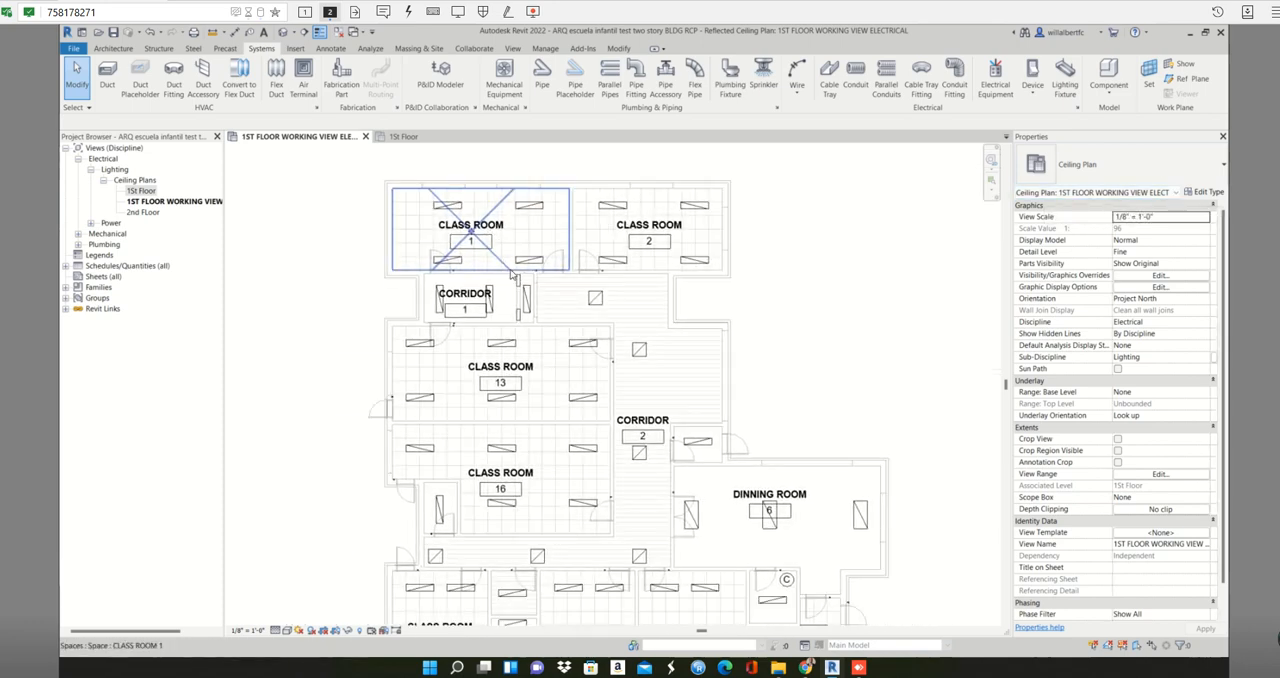
- Turn off the Spaces model category in the working view's visibility overrides, leaving Rooms switched on
key(v)
key(g)
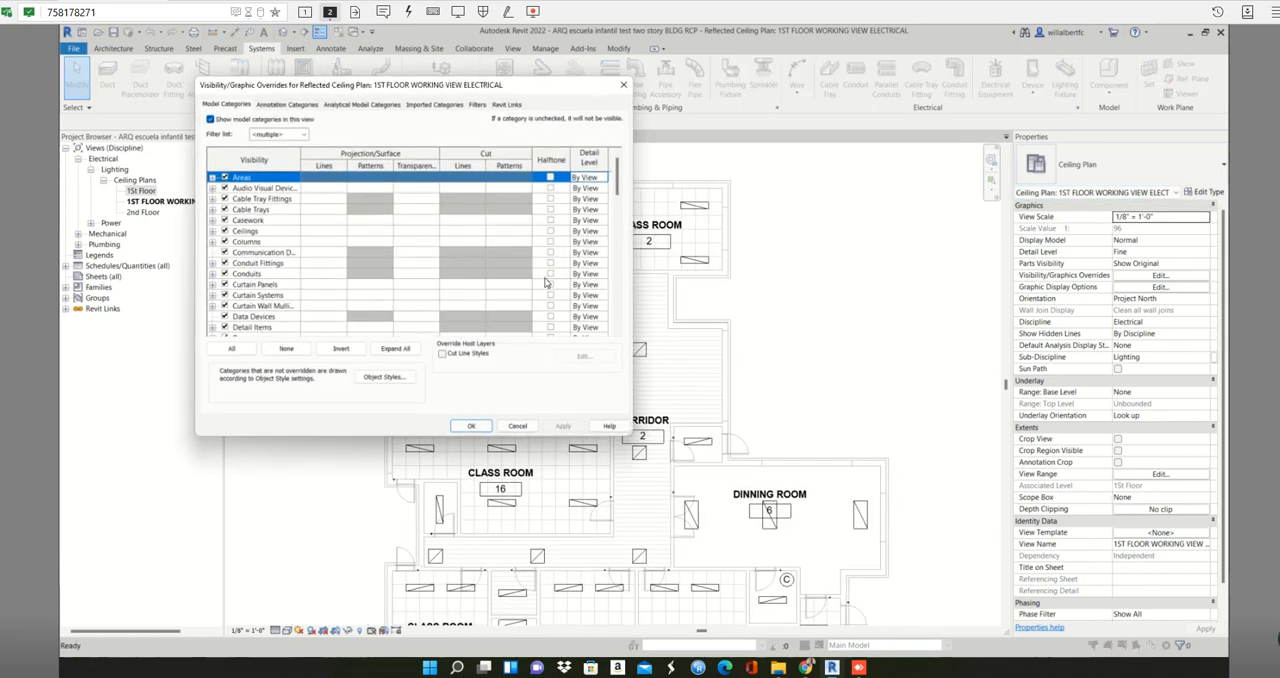
text(roof)
scroll(290, 300, down, 1)
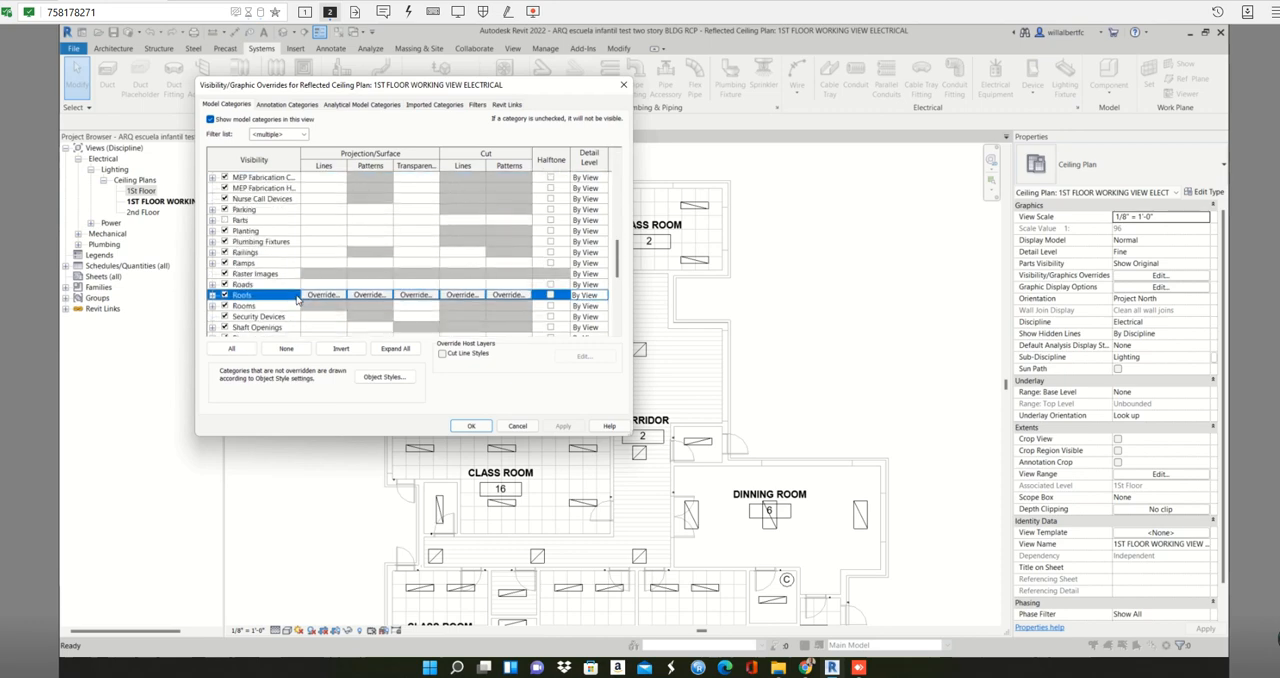
click(225, 306)
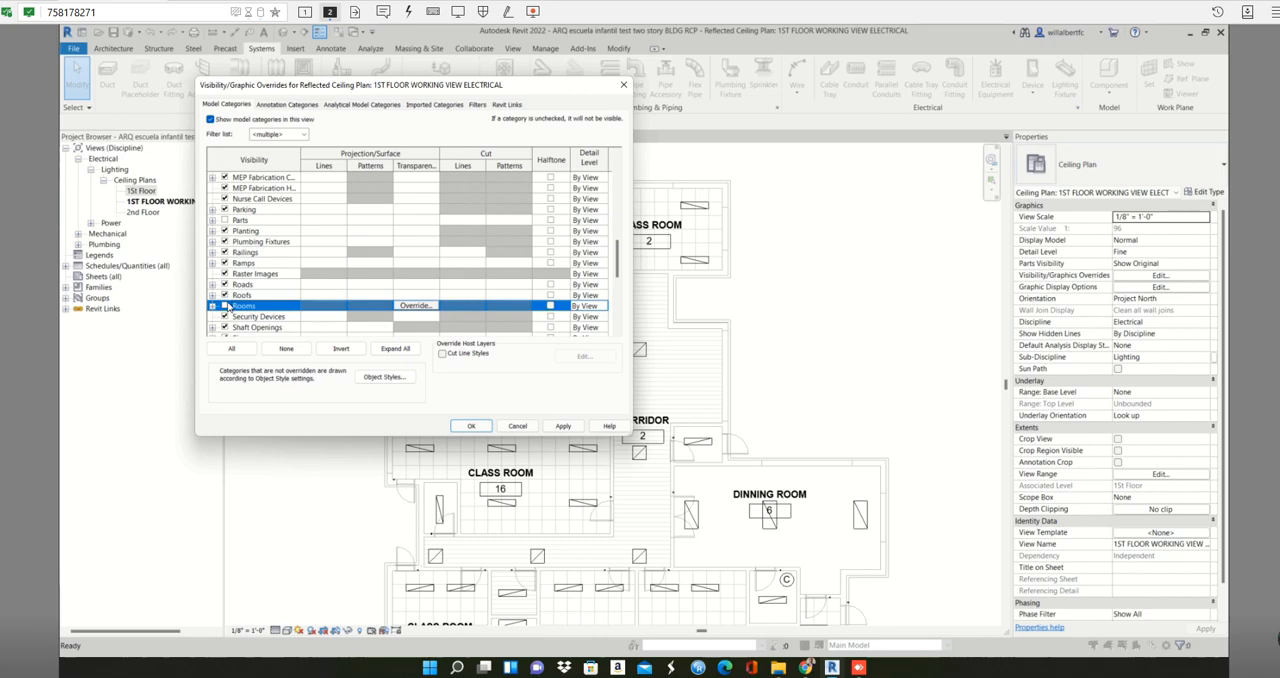
click(225, 306)
scroll(268, 319, down, 2)
click(268, 316)
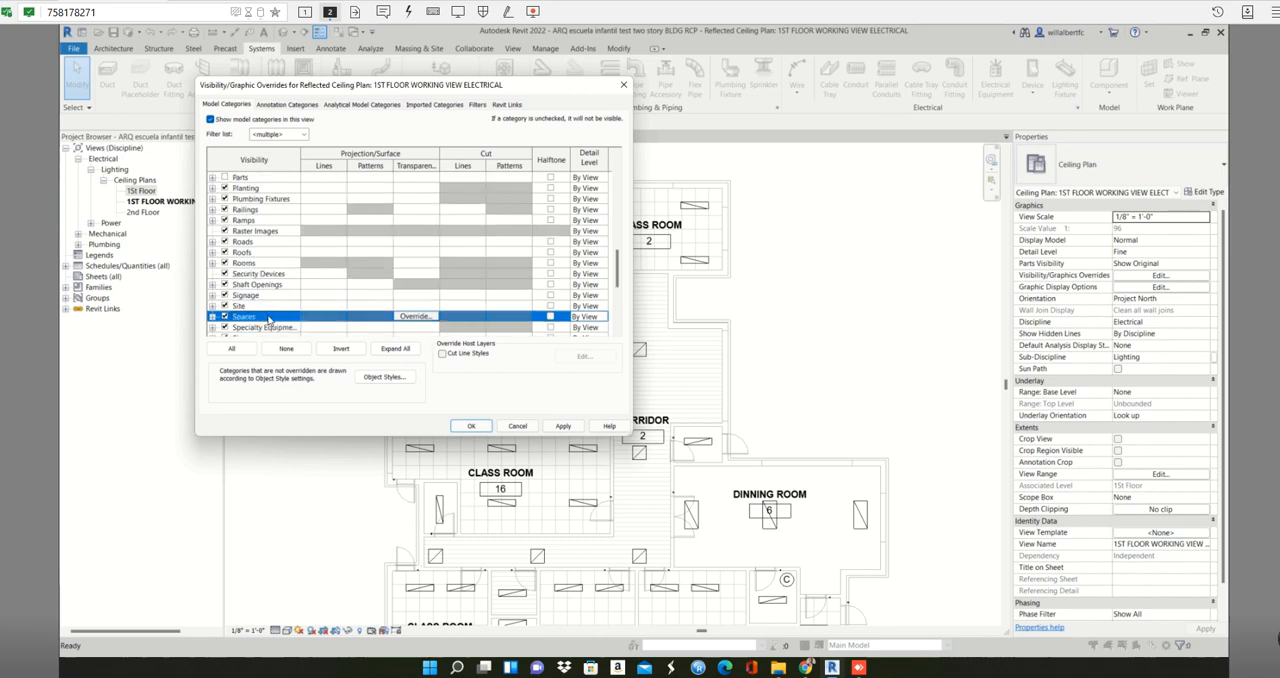
click(225, 317)
scroll(227, 320, down, 4)
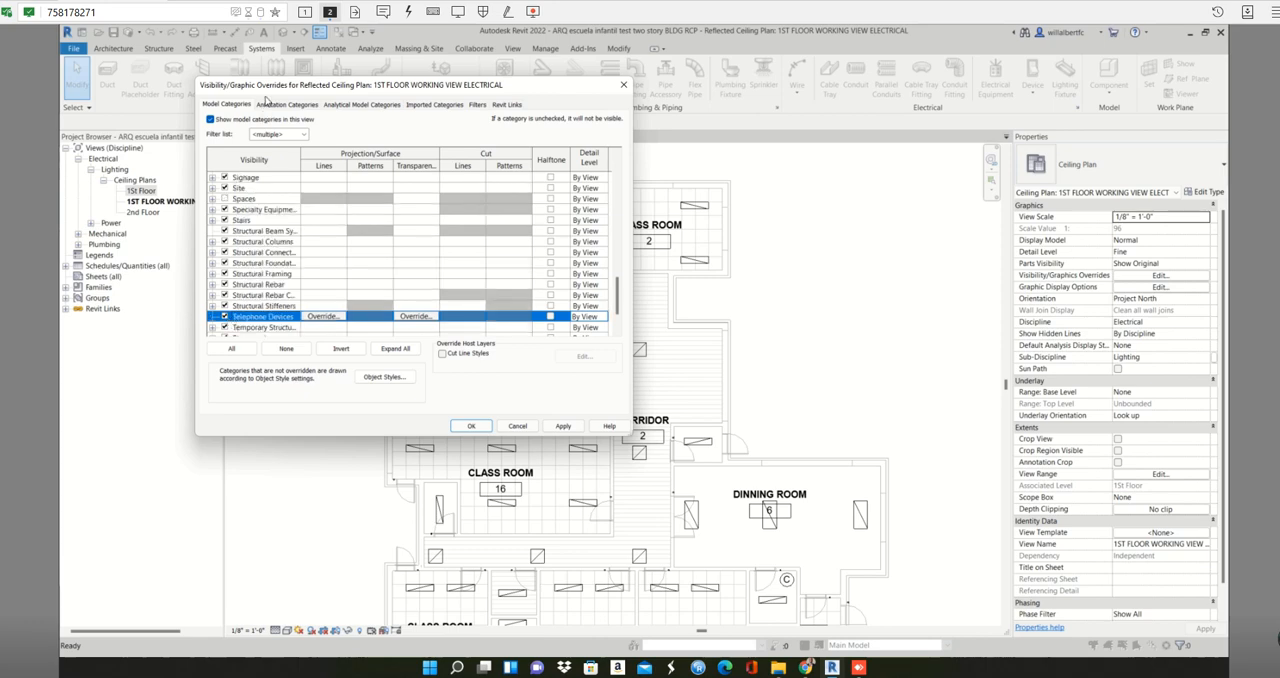
- Turn off the Space Tags annotation category and apply the visibility overrides to the working view
click(287, 104)
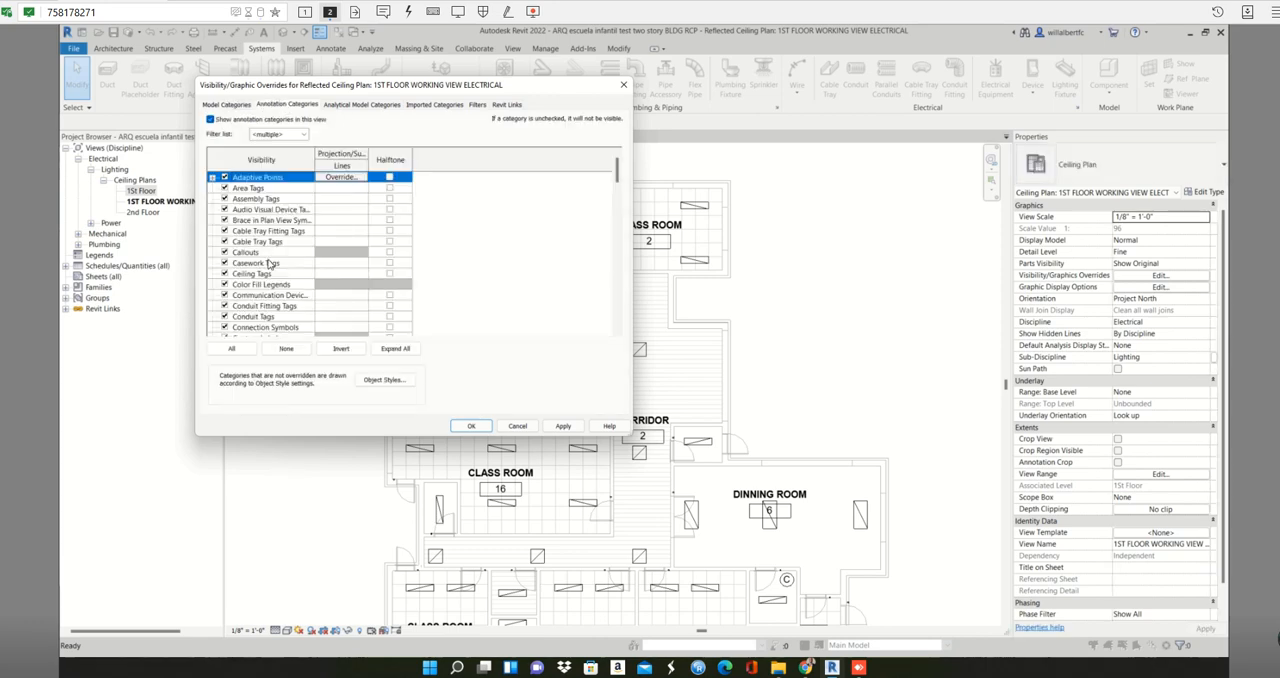
key(t)
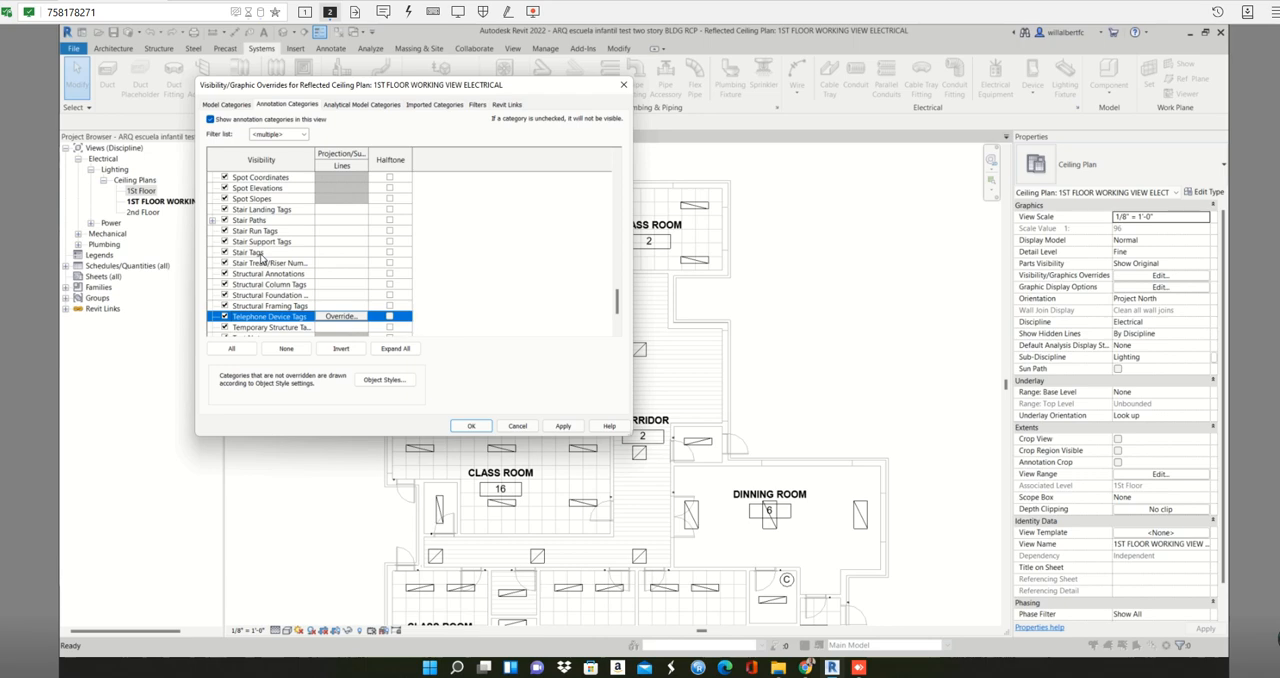
scroll(262, 256, down, 1)
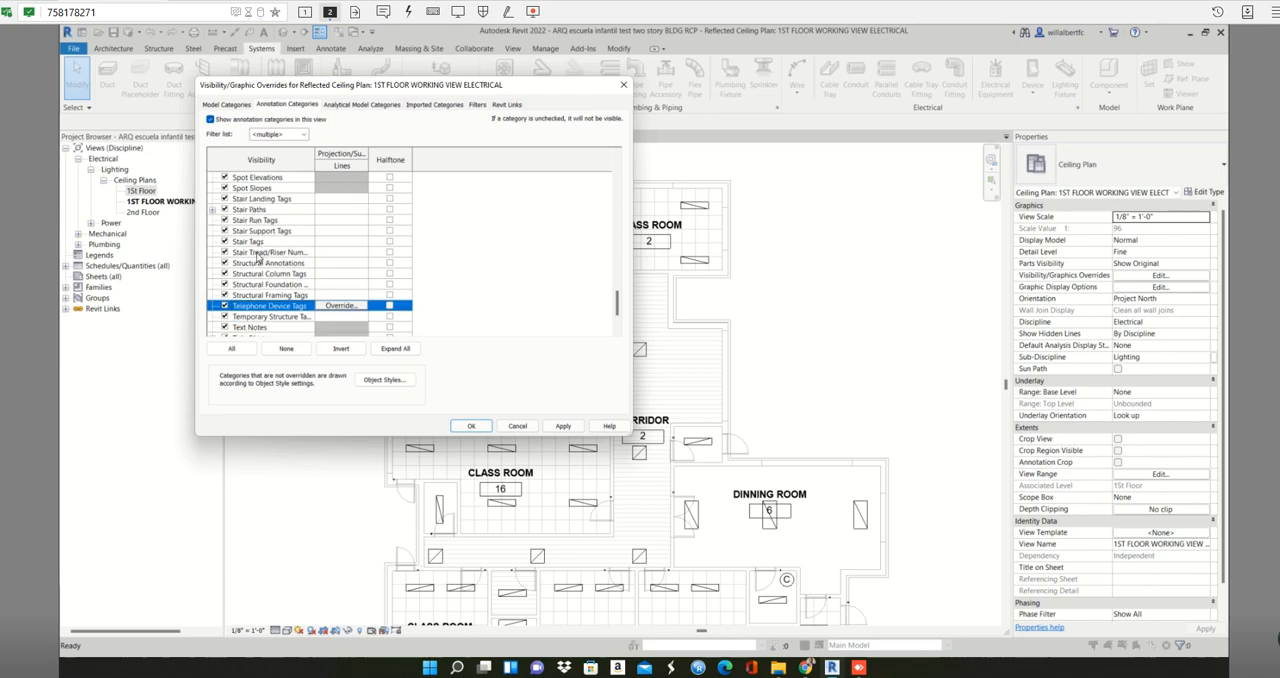
scroll(257, 256, up, 1)
scroll(257, 256, up, 3)
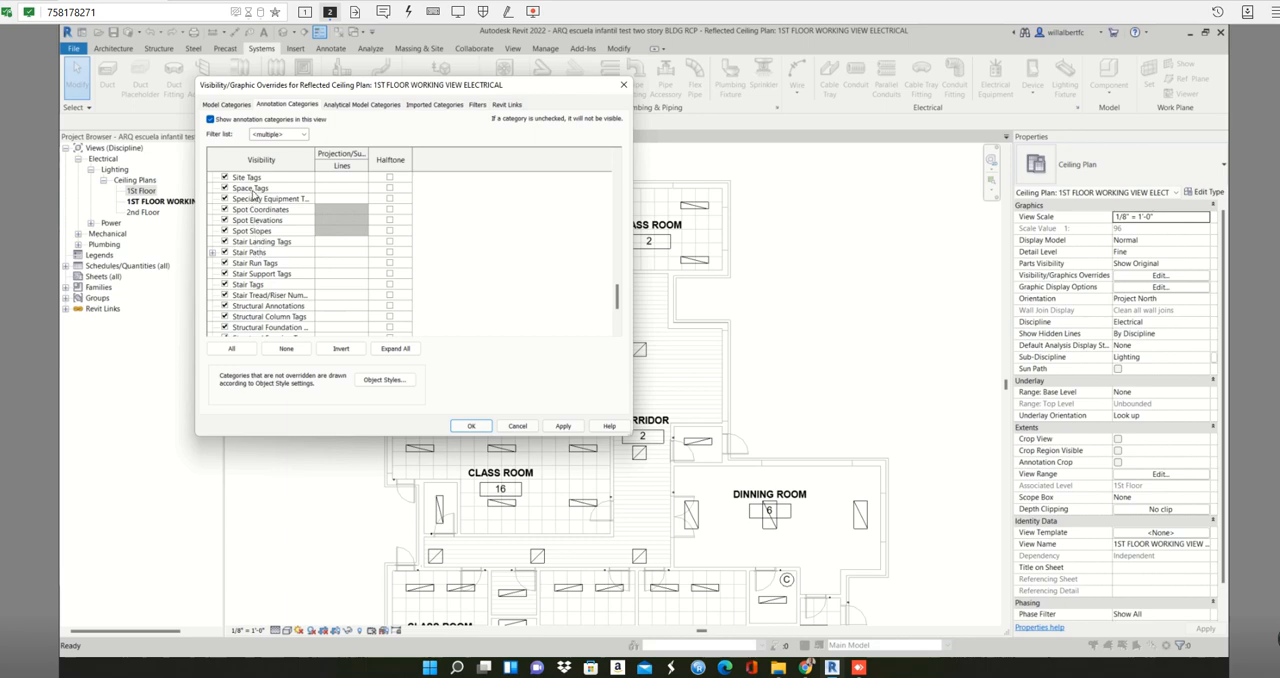
click(255, 188)
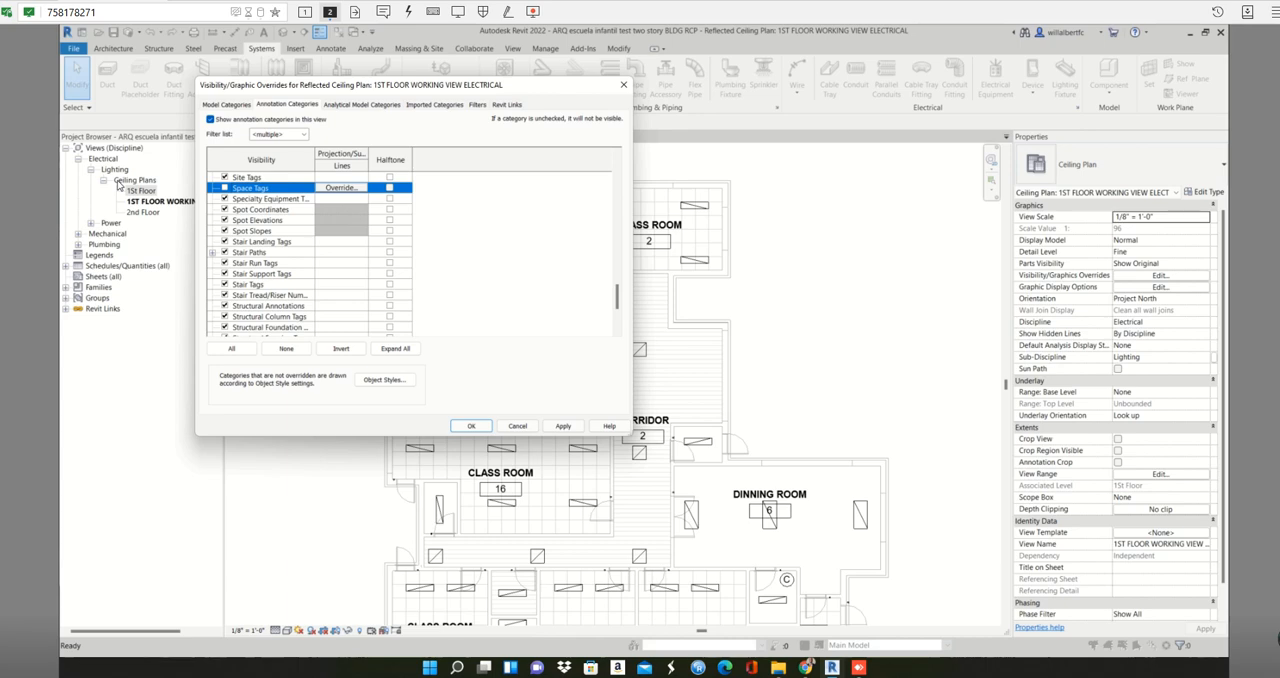
click(575, 428)
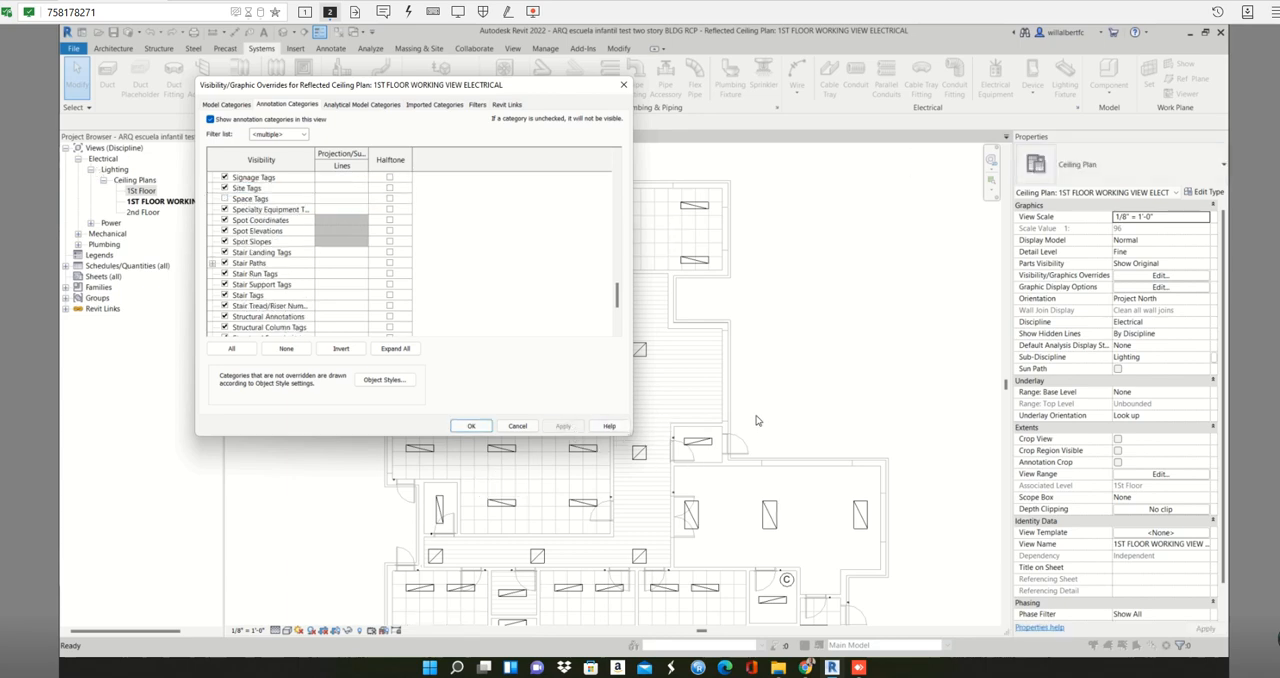
click(470, 426)
- Examine the untagged working plan, especially the circled C symbol in the small room below the DINNING ROOM
scroll(492, 408, down, 2)
middle_drag(500, 405, 560, 309)
scroll(578, 427, up, 1)
scroll(578, 427, up, 1)
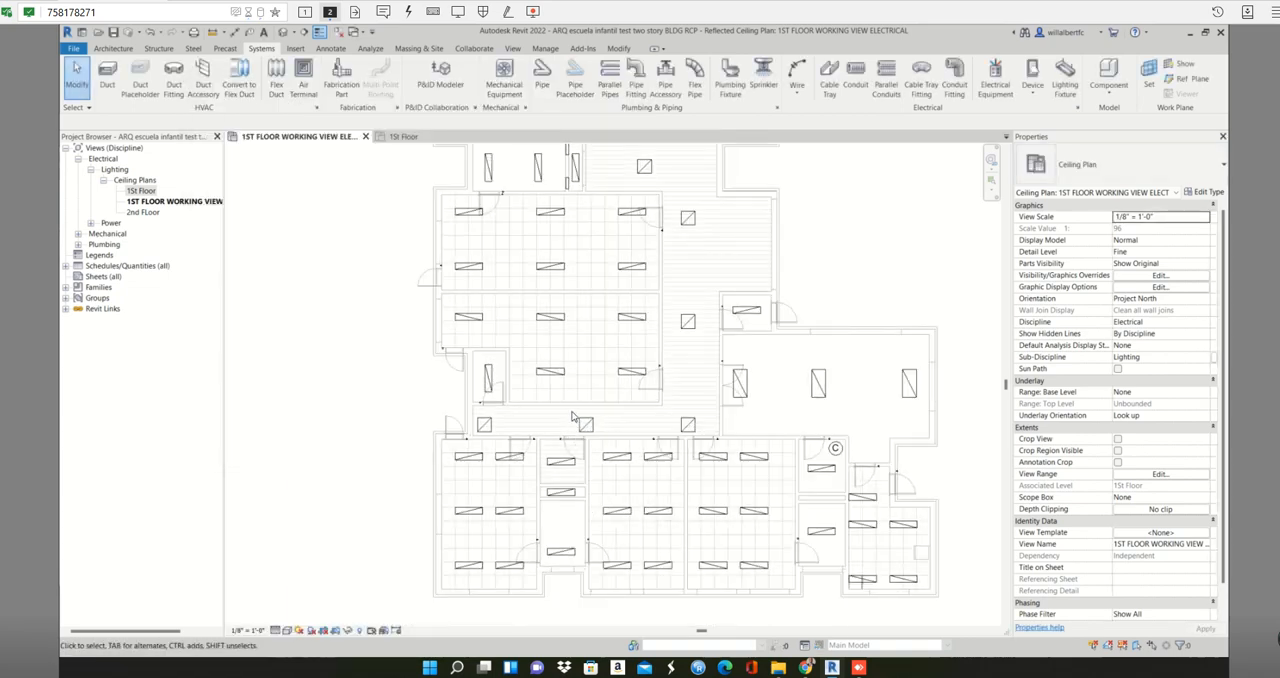
scroll(853, 465, up, 2)
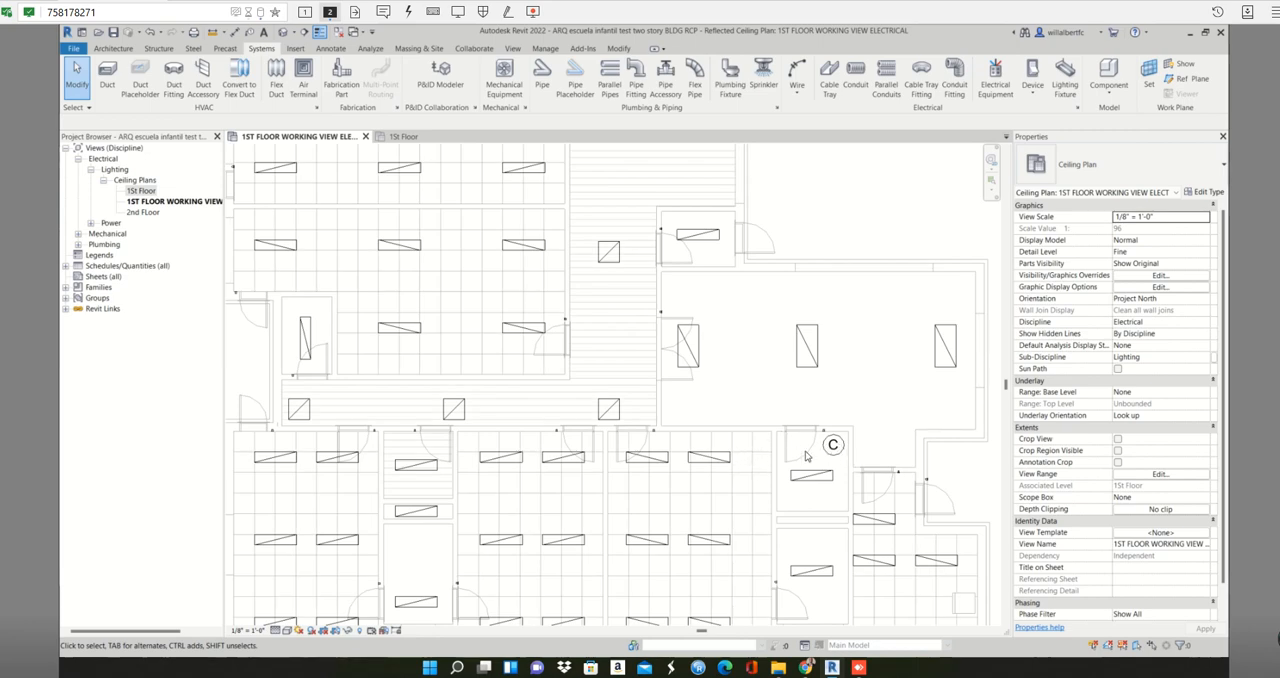
scroll(806, 456, up, 2)
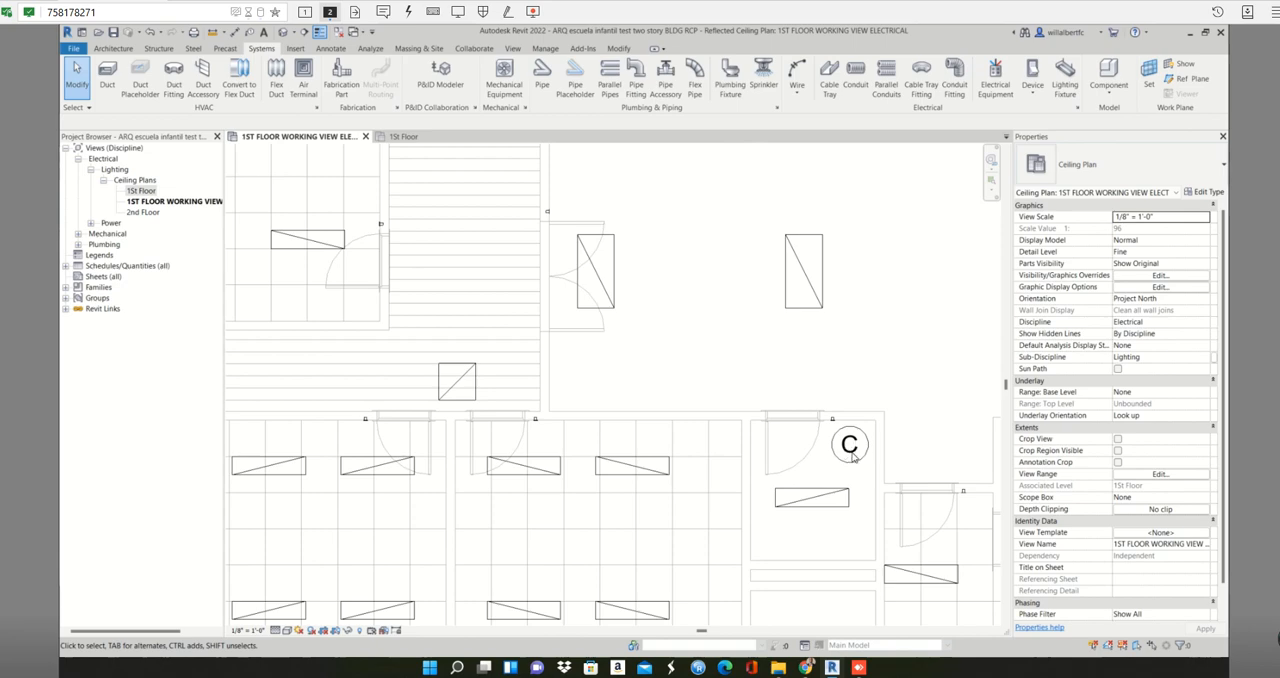
scroll(851, 455, down, 2)
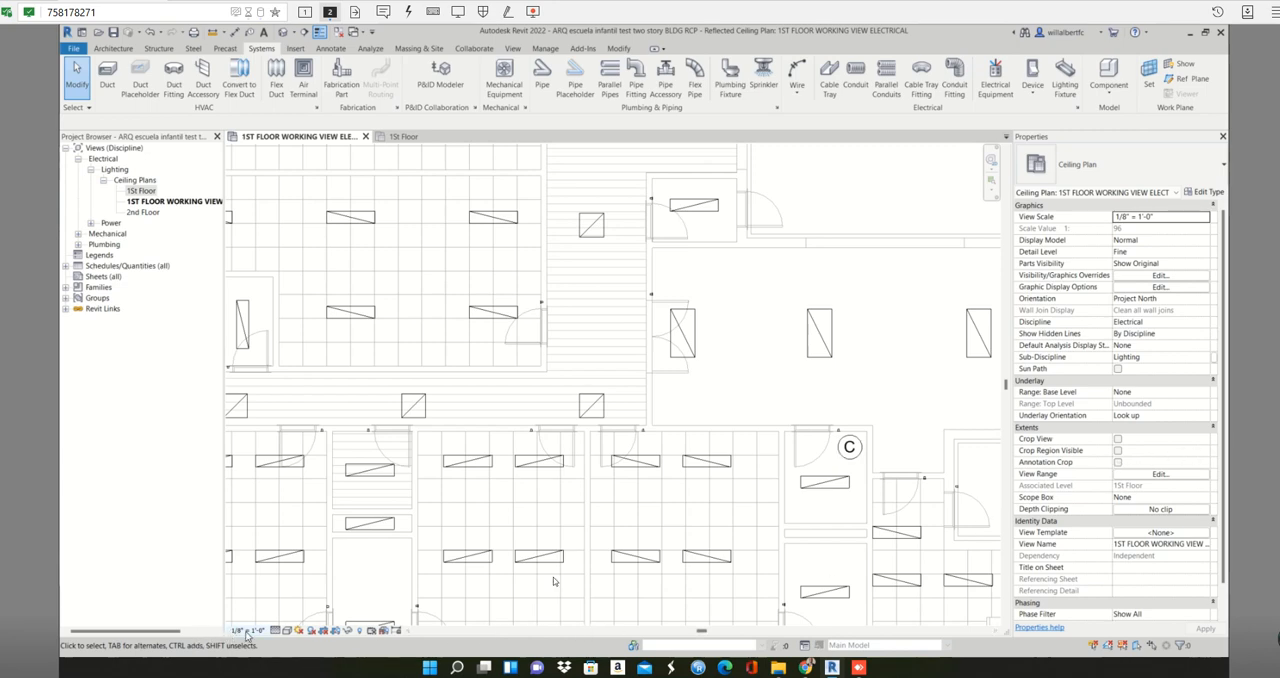
scroll(877, 478, up, 4)
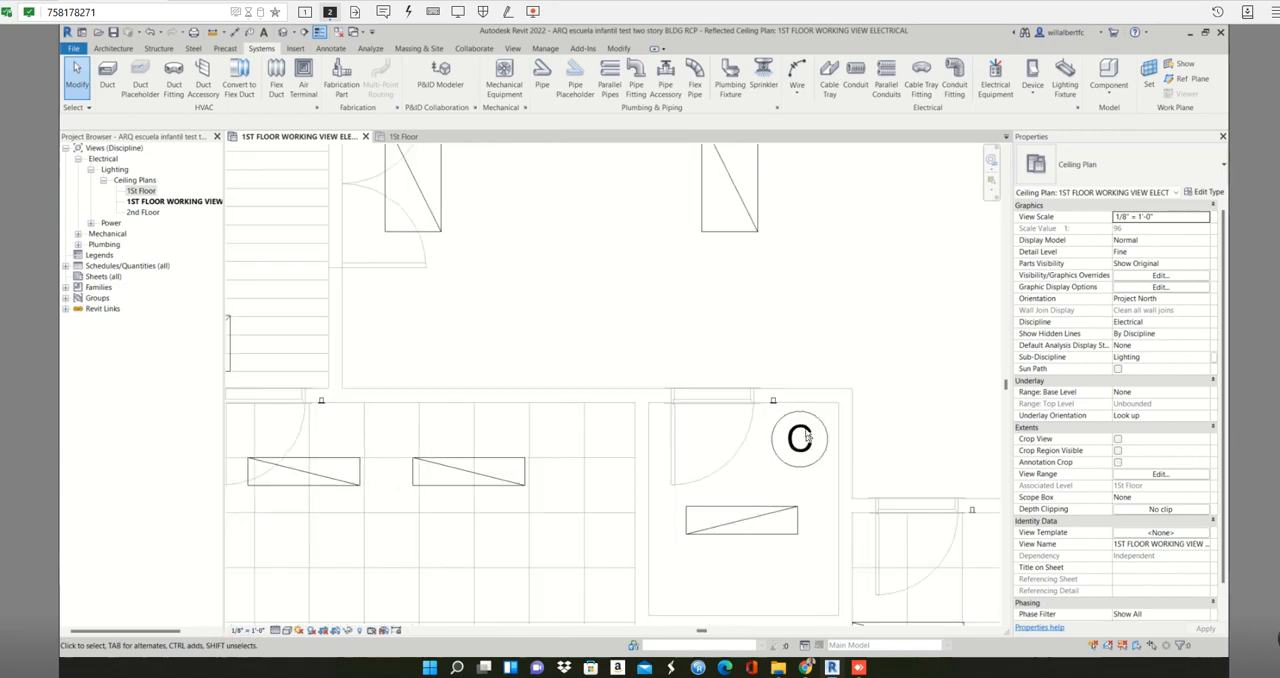
drag(878, 380, 710, 492)
drag(858, 301, 611, 603)
click(796, 436)
scroll(826, 418, down, 5)
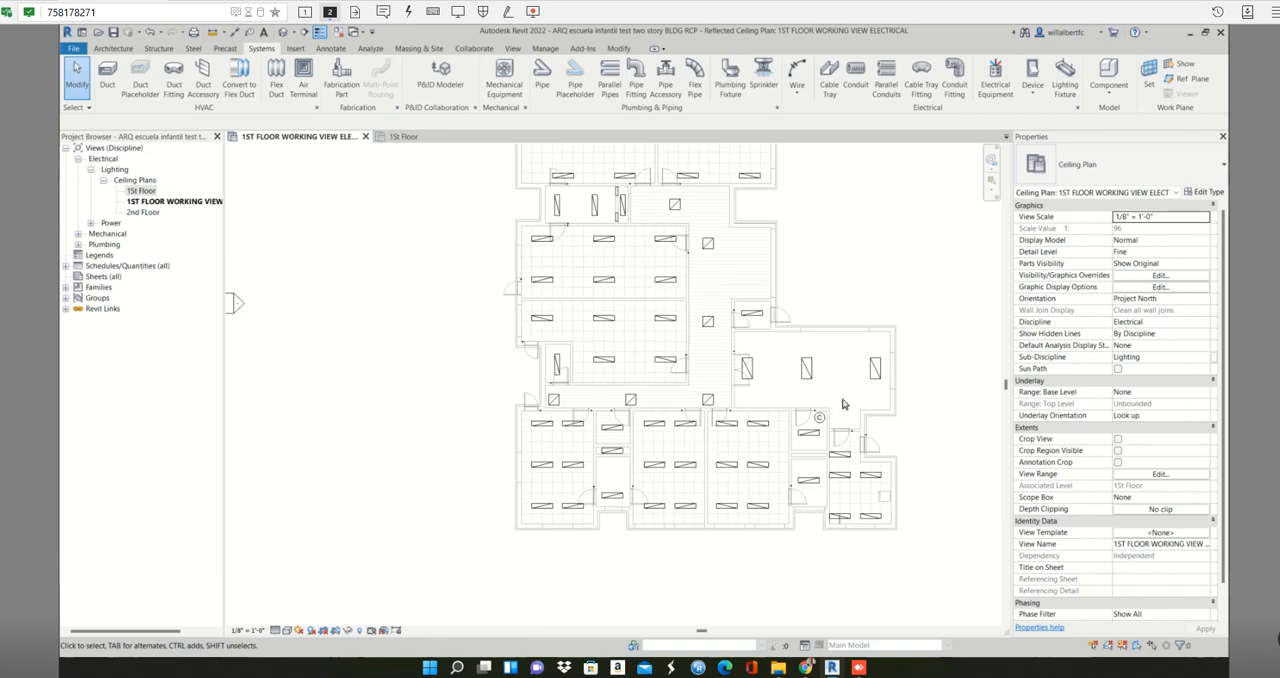
scroll(842, 404, up, 5)
drag(836, 394, 494, 630)
- Disable the selection of linked models so the linked architectural building is no longer picked in the plan
click(826, 451)
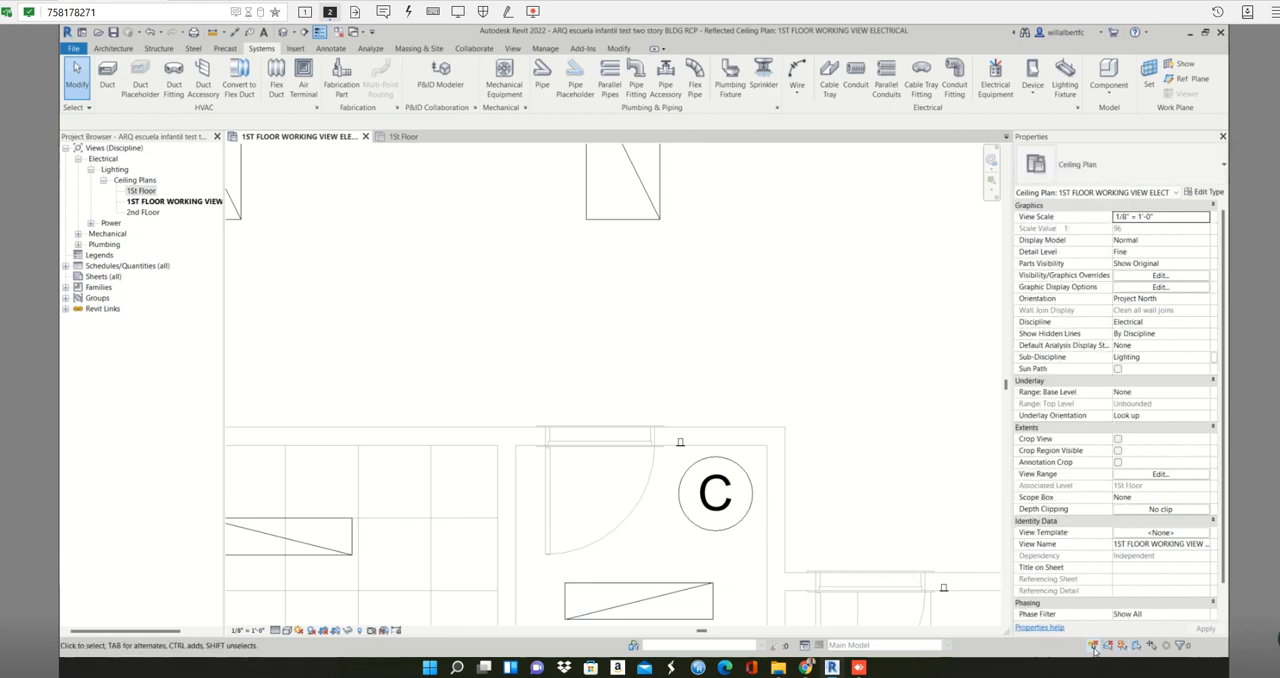
click(714, 484)
scroll(713, 479, down, 2)
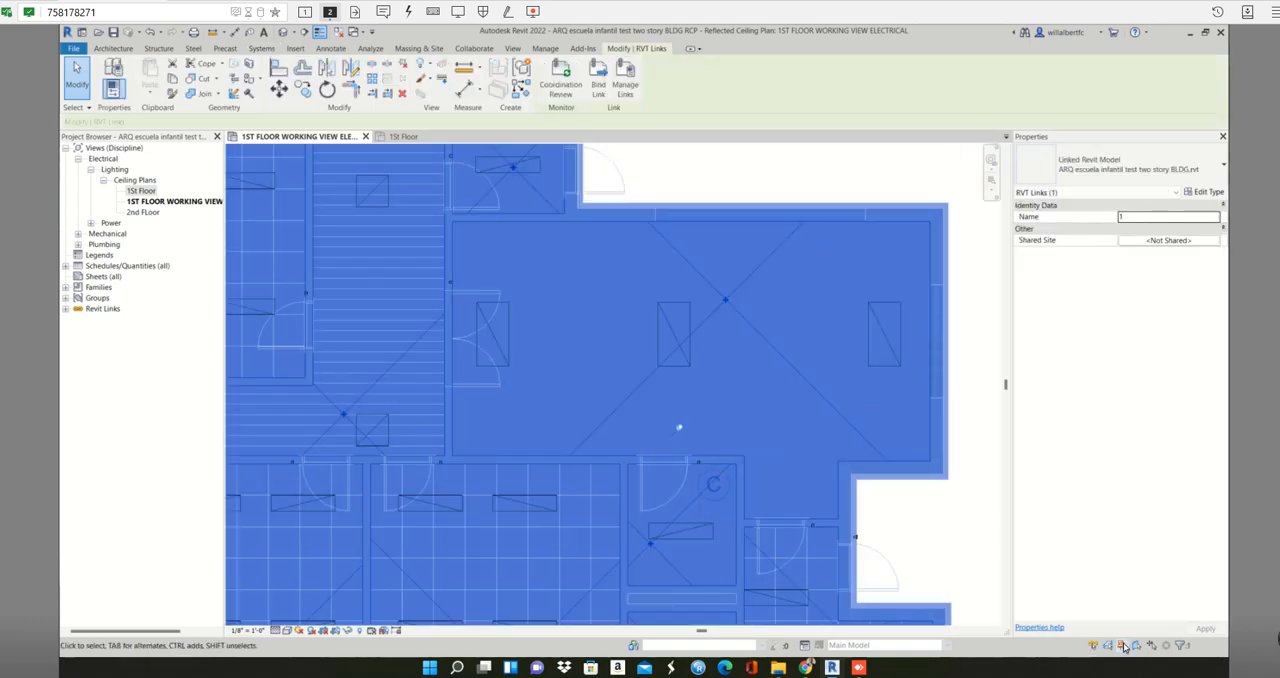
click(1093, 648)
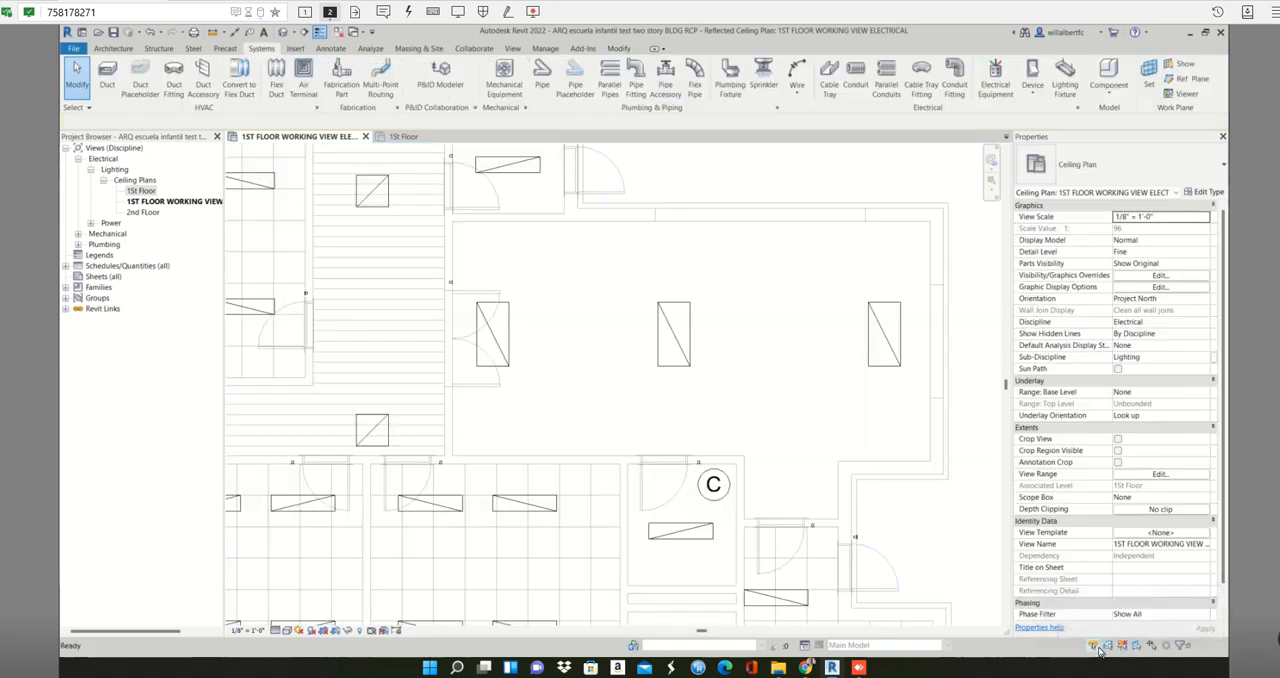
- Try moving the dining room's rightmost 2x4 light fixture outside the building in the 1St Floor ceiling plan, and undo the recent changes
click(405, 137)
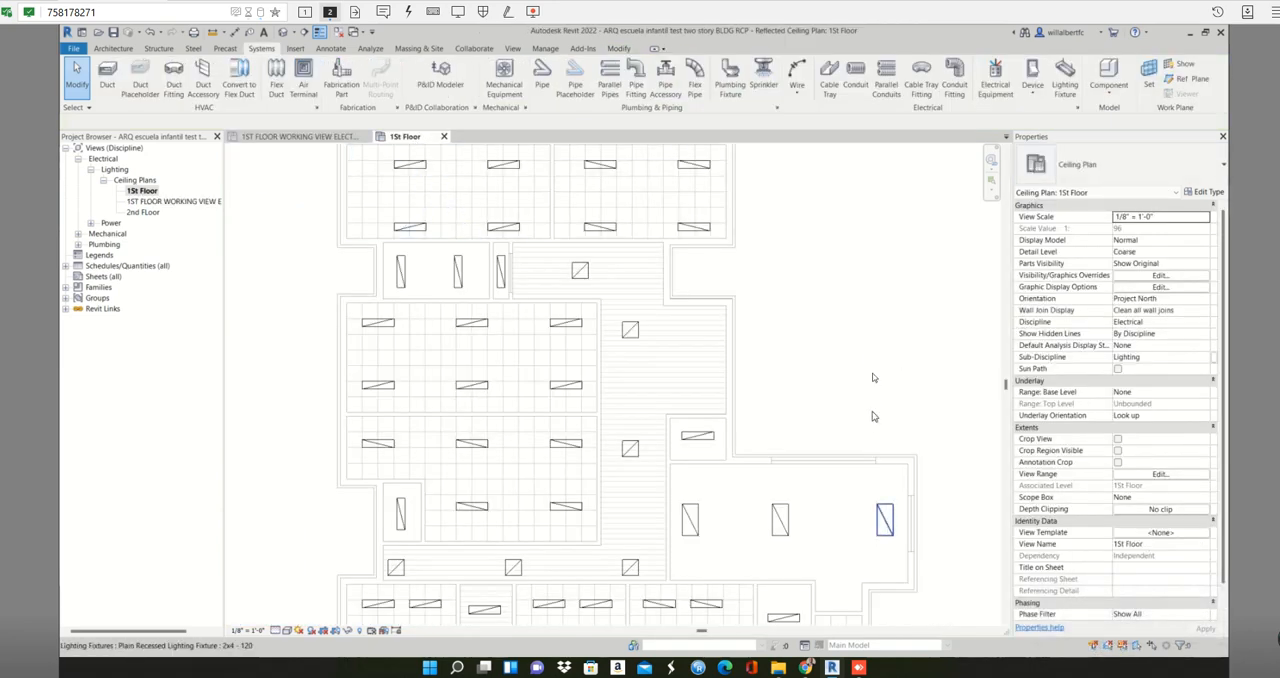
drag(890, 534, 874, 378)
middle_drag(860, 455, 802, 268)
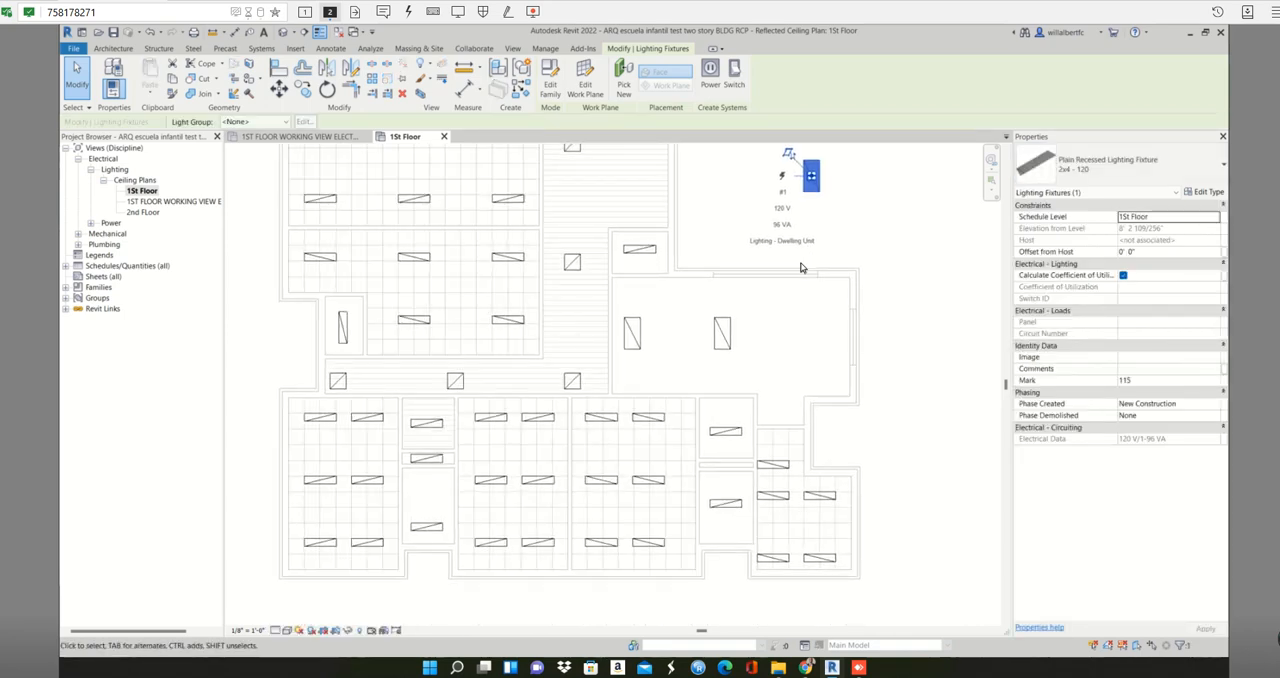
key(ctrl+z)
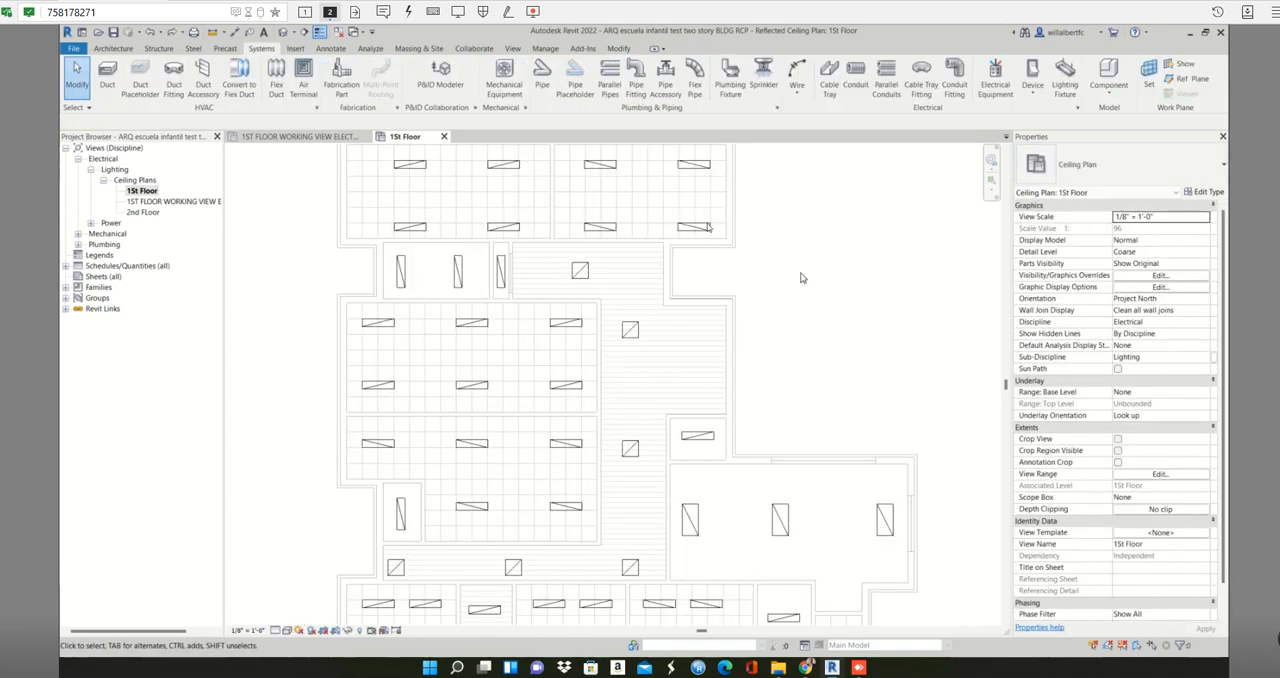
- Return to the 1ST FLOOR WORKING VIEW ELECTRICAL plan and turn off the Spaces model category in its visibility overrides
click(282, 137)
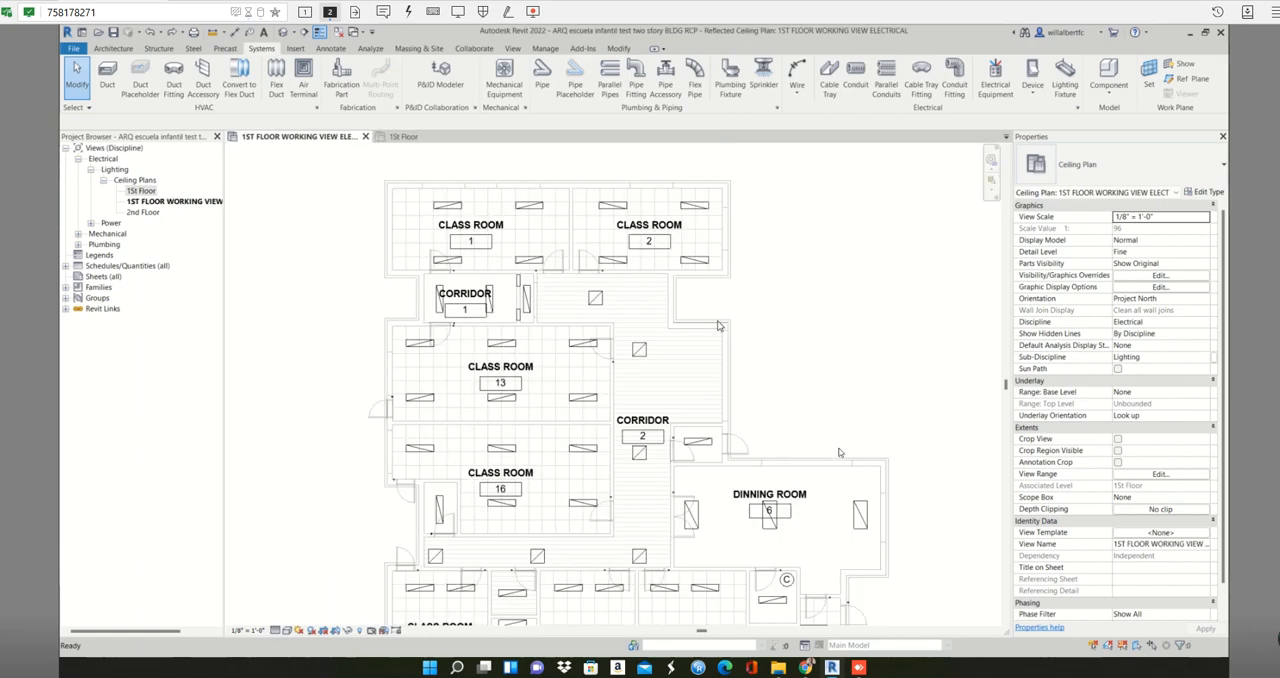
middle_drag(772, 559, 722, 394)
scroll(726, 414, up, 2)
scroll(728, 415, up, 1)
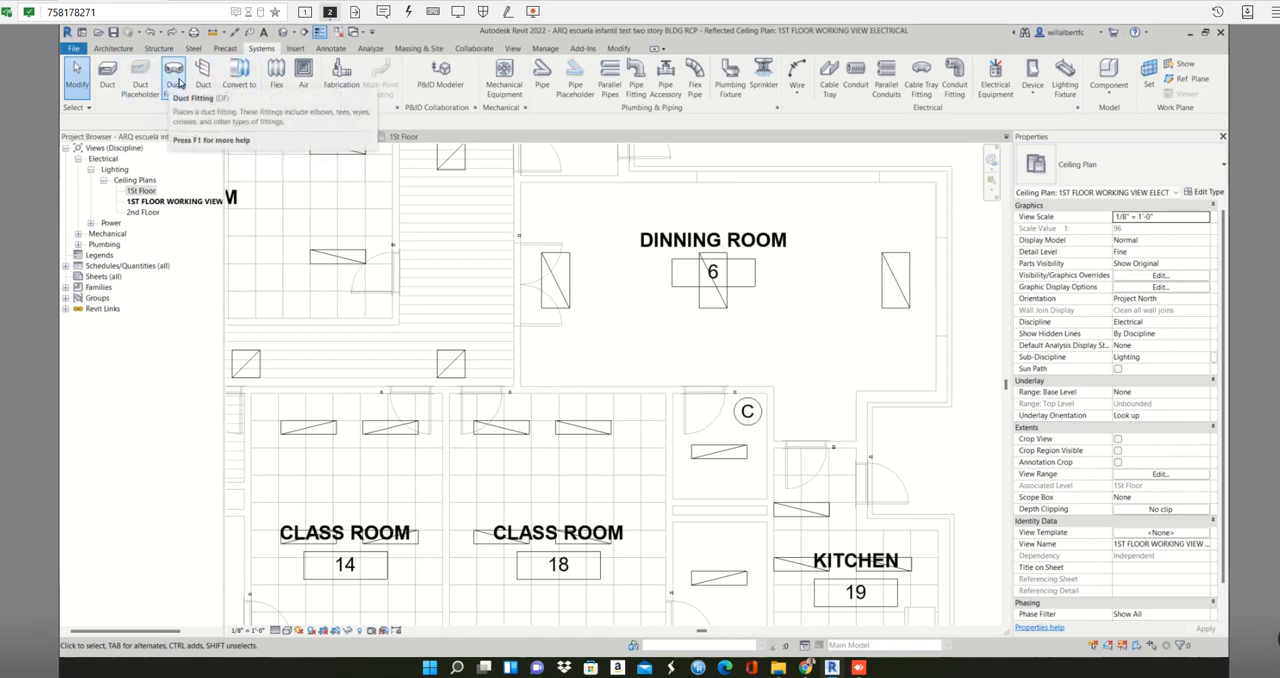
key(v)
key(v)
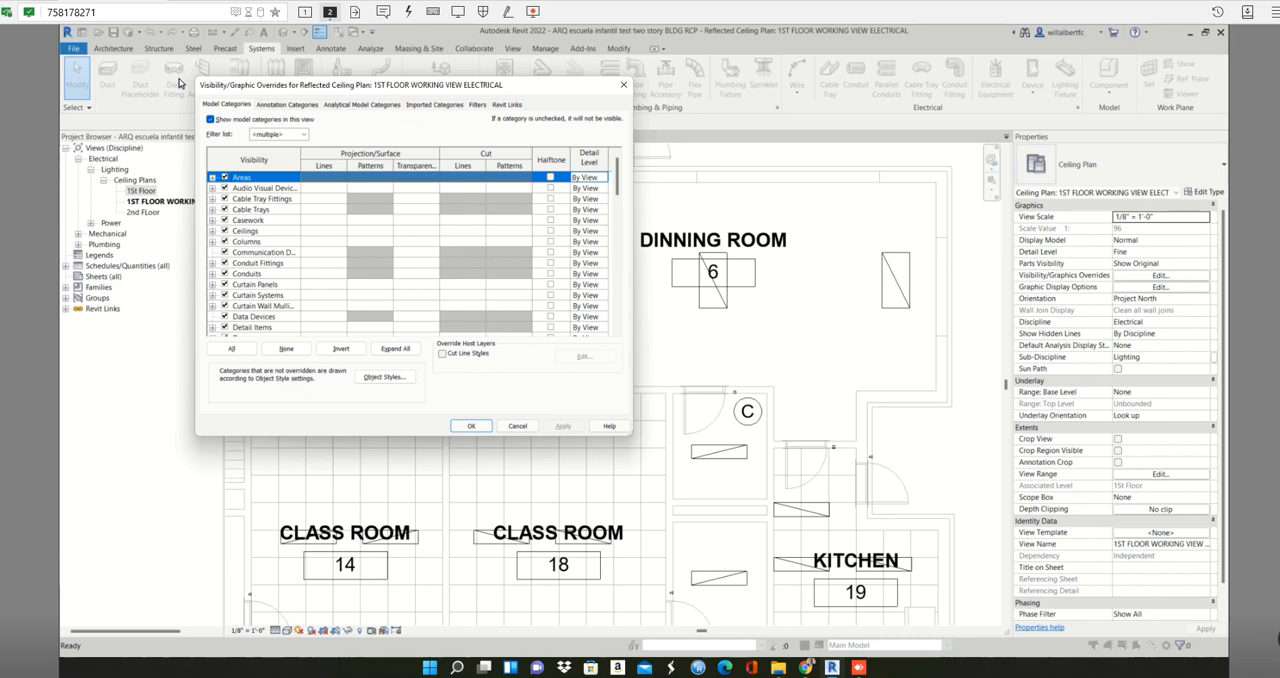
click(226, 274)
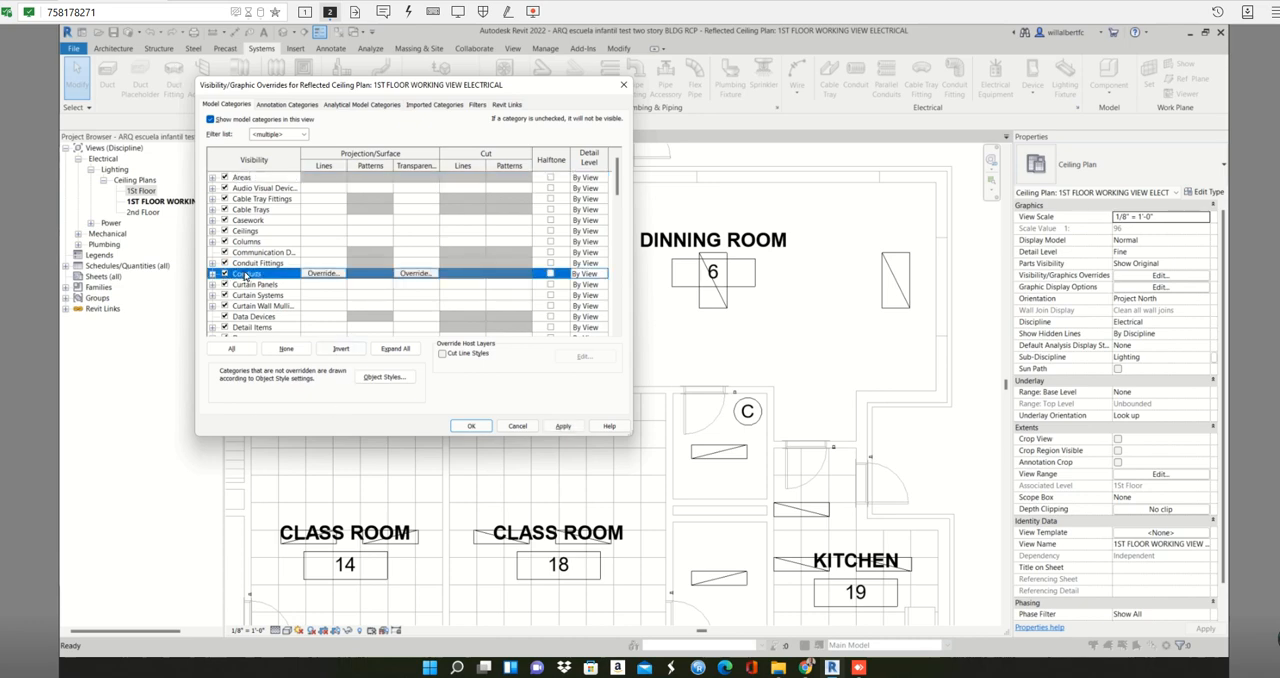
key(s)
scroll(239, 309, down, 1)
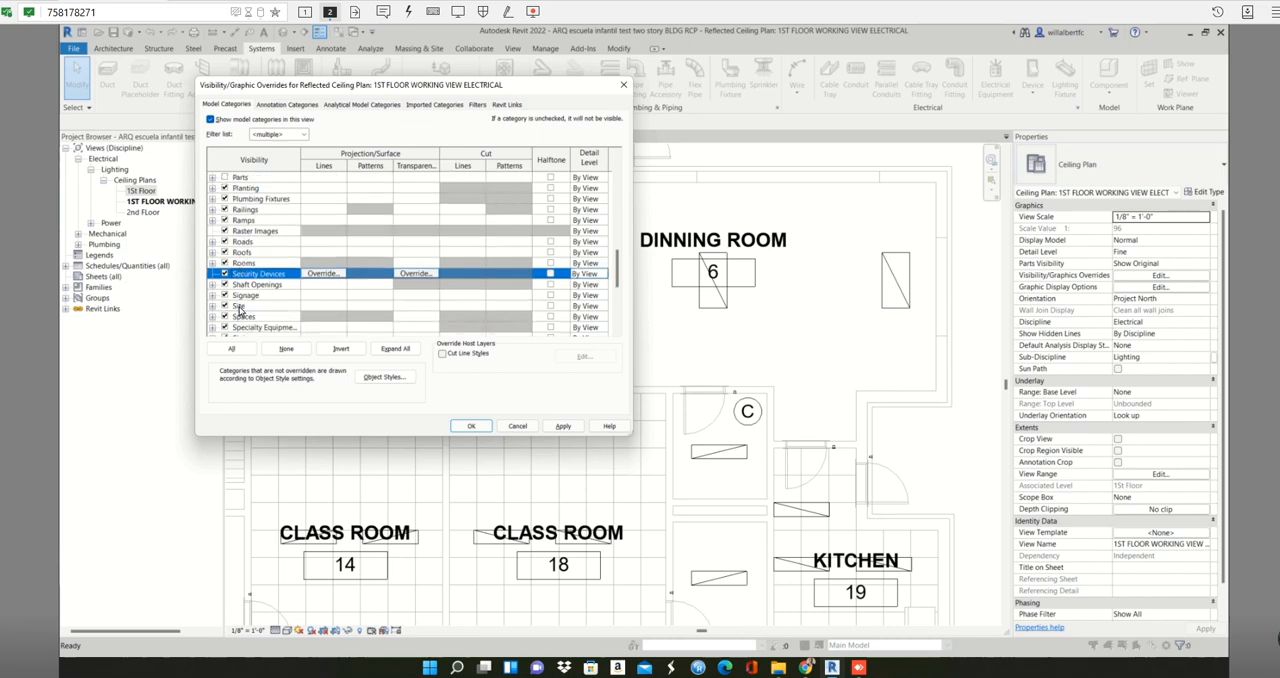
click(225, 317)
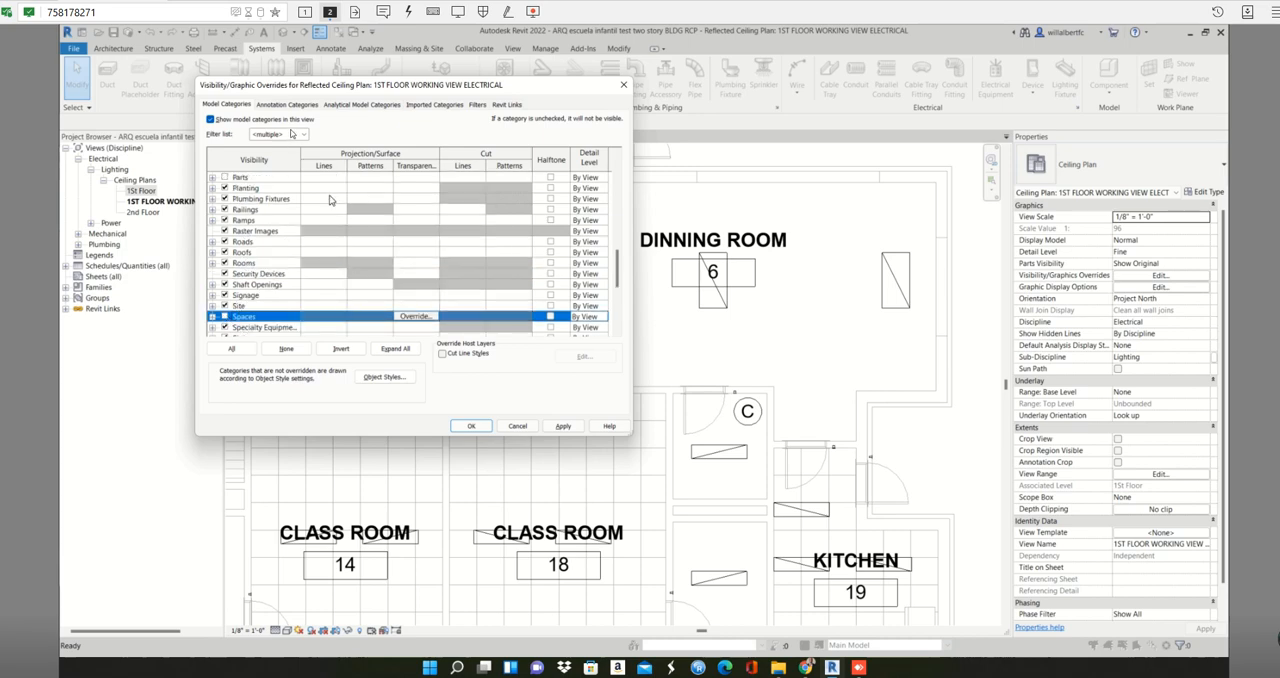
- Turn off the Space Tags annotation category in the working view's visibility overrides and apply the change
click(278, 105)
click(265, 233)
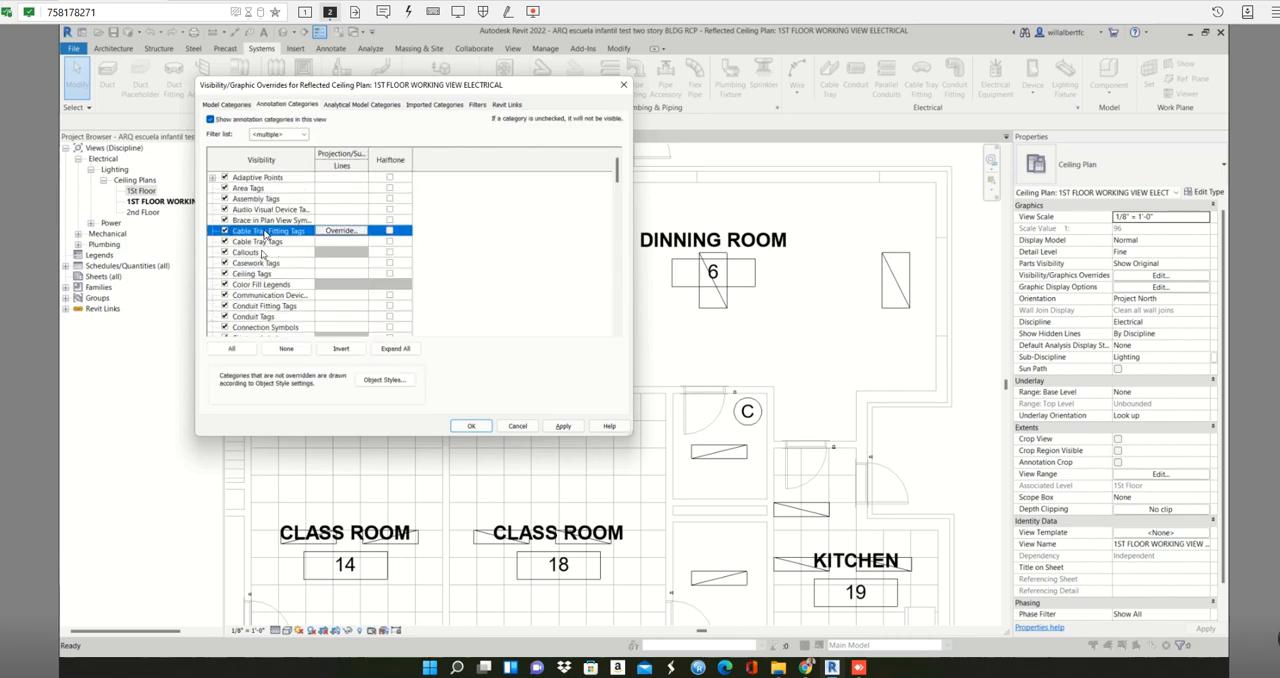
key(s)
scroll(245, 302, down, 1)
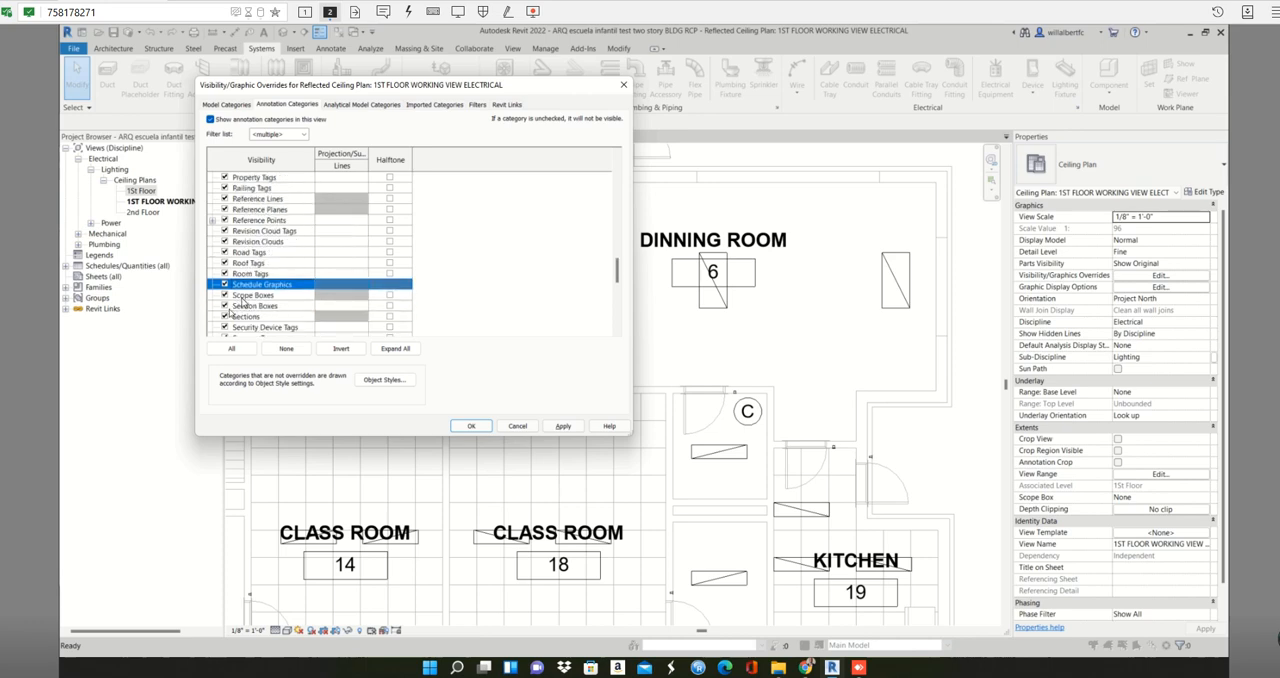
scroll(242, 303, down, 2)
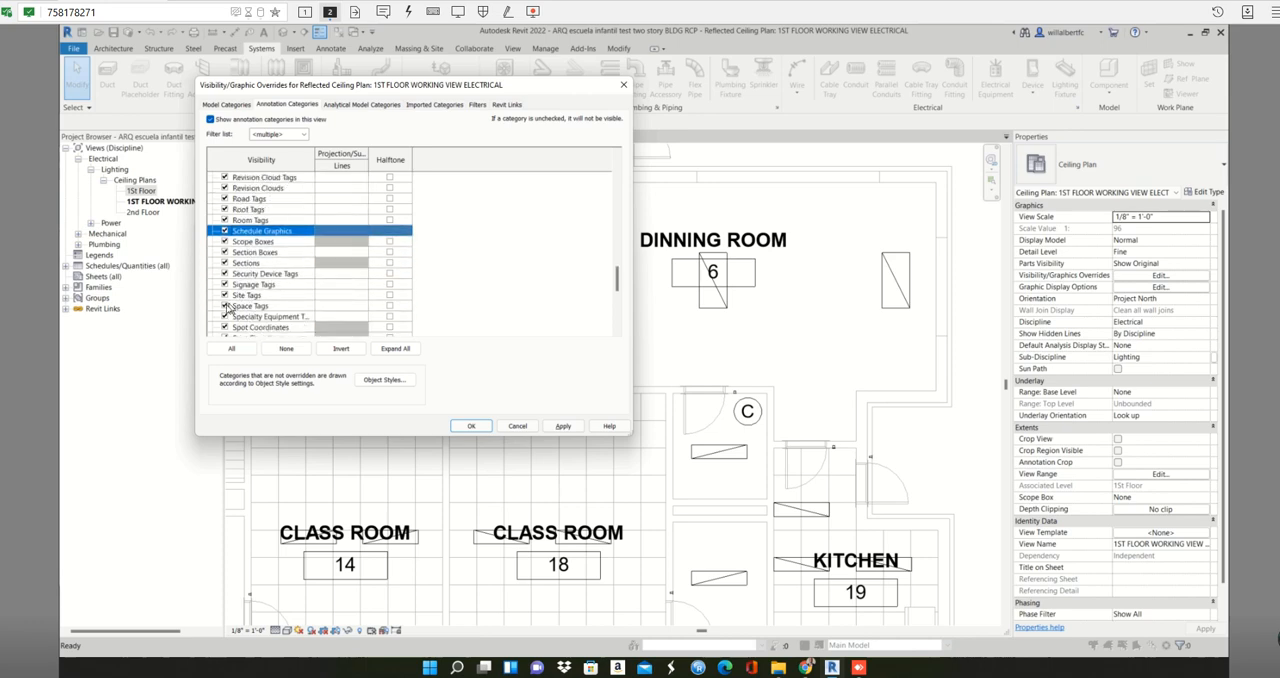
click(225, 306)
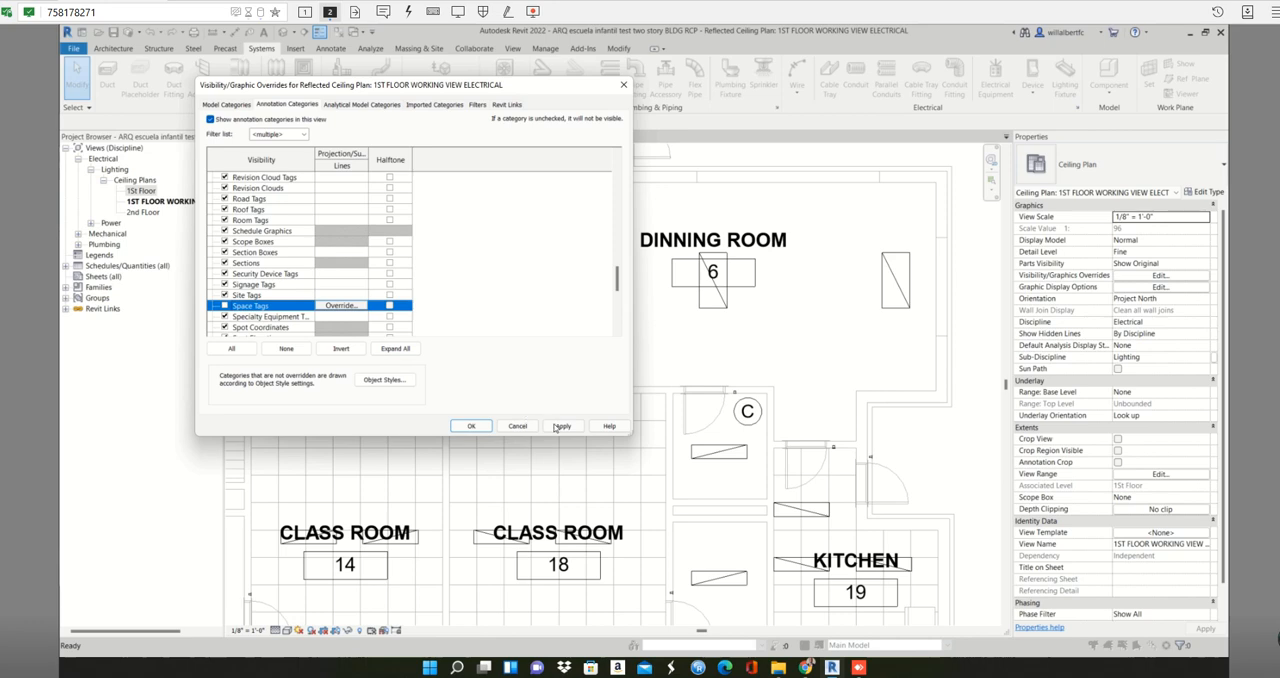
click(560, 426)
click(471, 426)
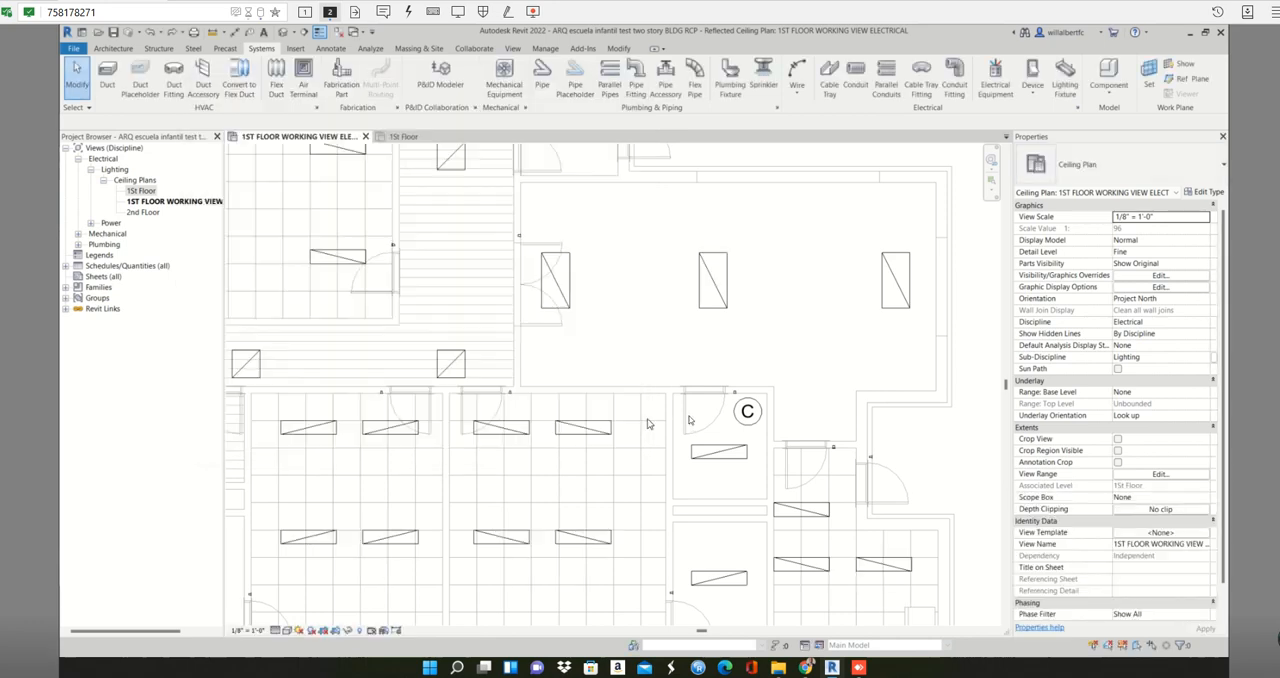
- Inspect the three-way switch beside the circled C, try deleting the 1x4 light fixture below it, and undo the deletion
click(735, 396)
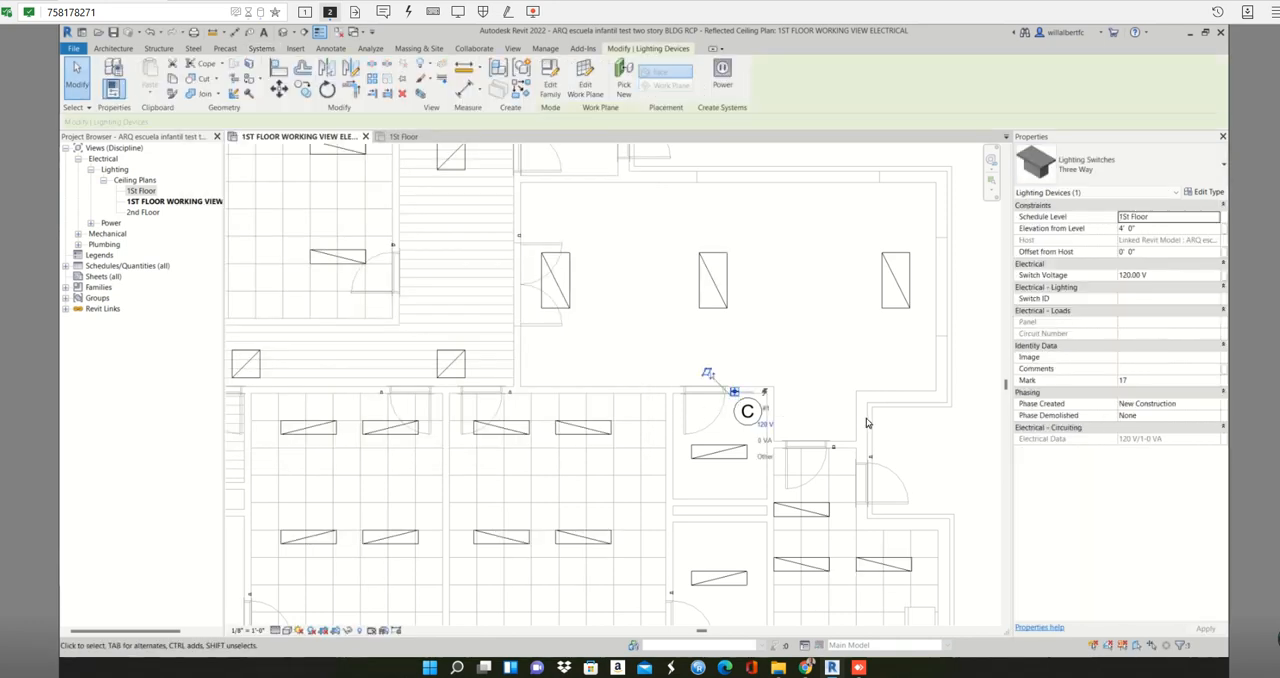
key(Escape)
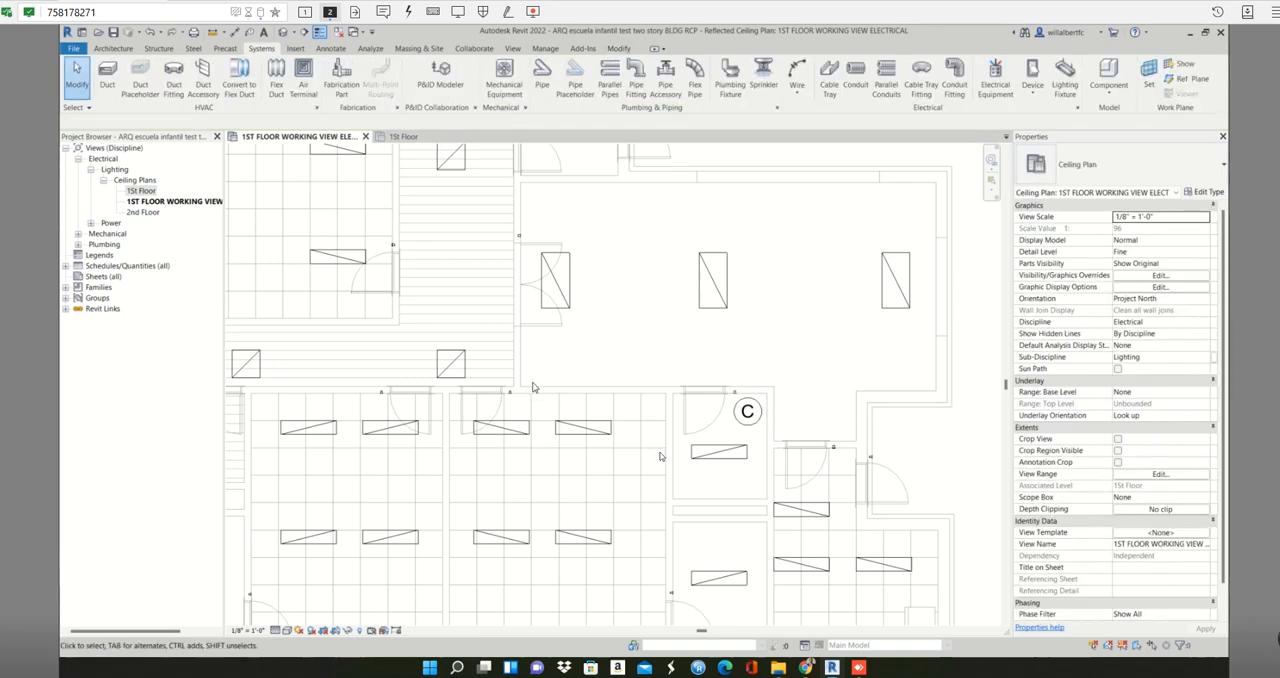
scroll(534, 384, up, 2)
click(813, 478)
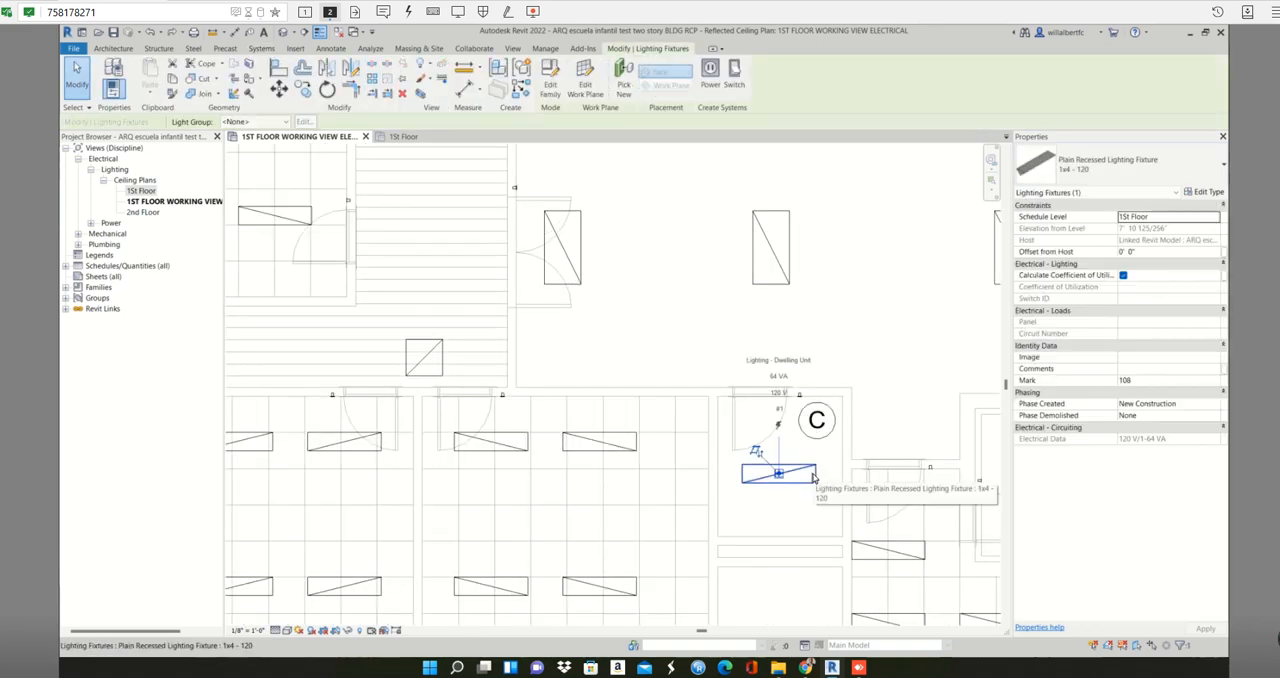
key(Delete)
key(ctrl+z)
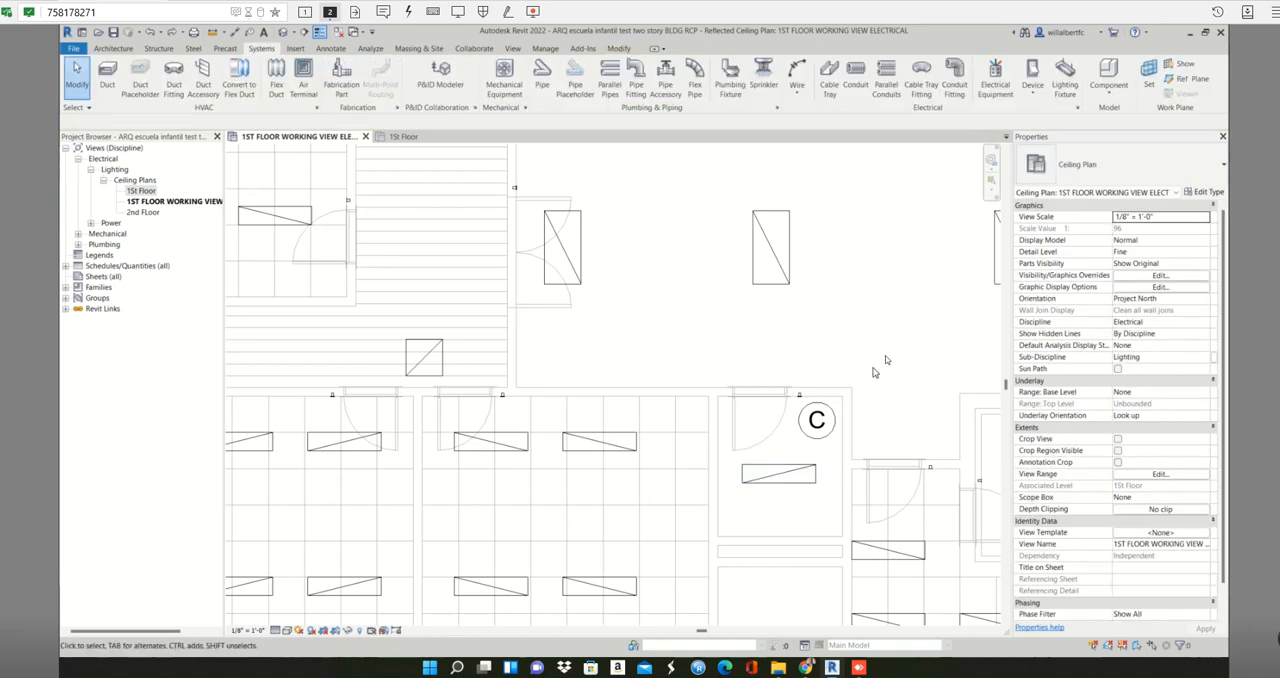
- Try a crossing selection over the fixtures around the circled C, clear it, and examine the area around the symbol
drag(948, 254, 615, 591)
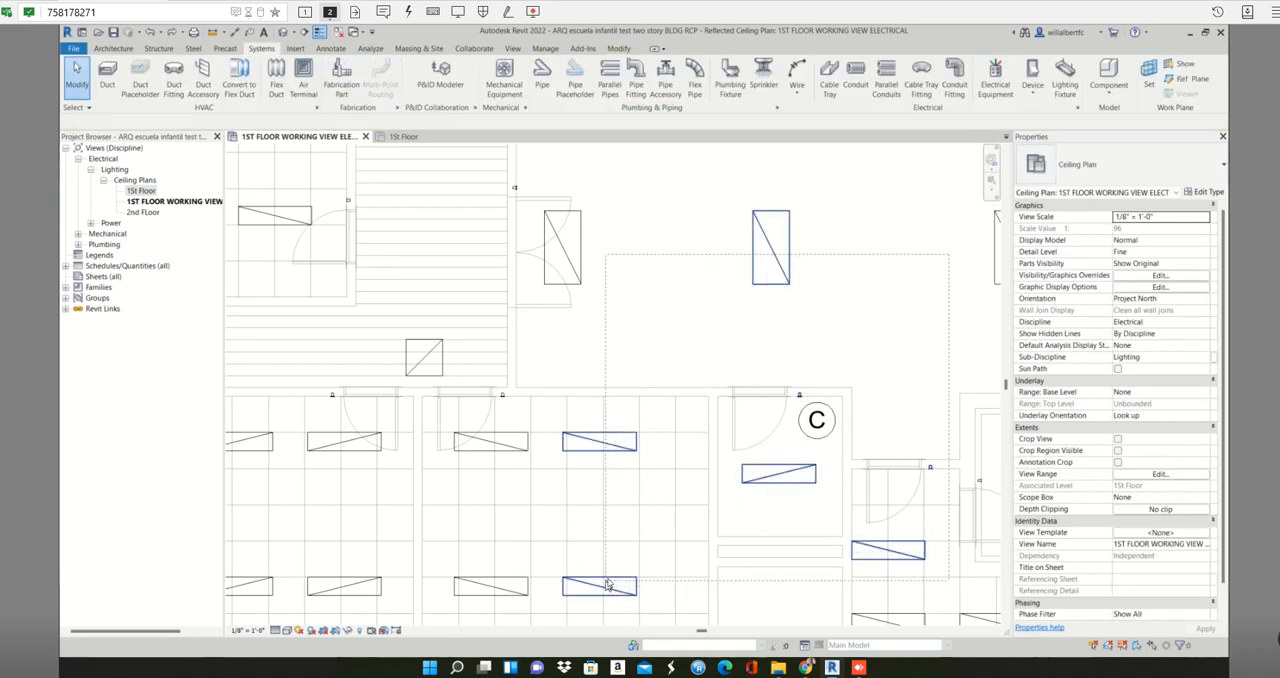
click(875, 357)
scroll(875, 359, down, 3)
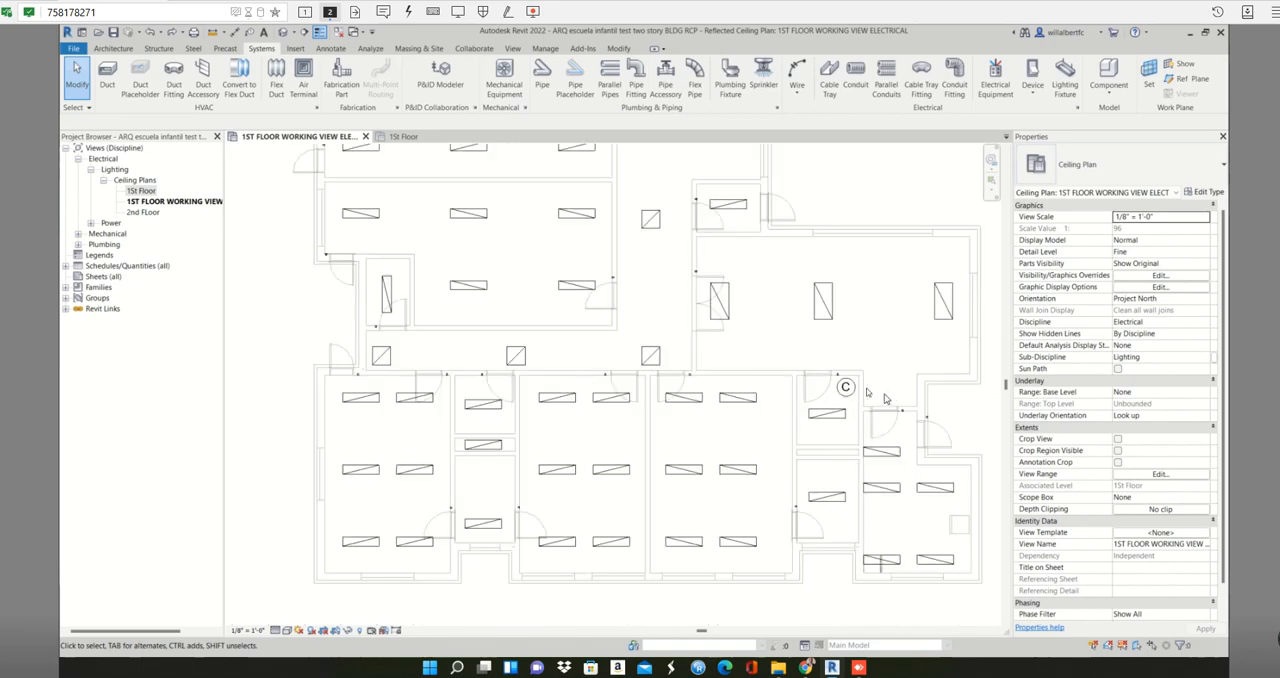
scroll(858, 366, up, 2)
scroll(855, 368, up, 1)
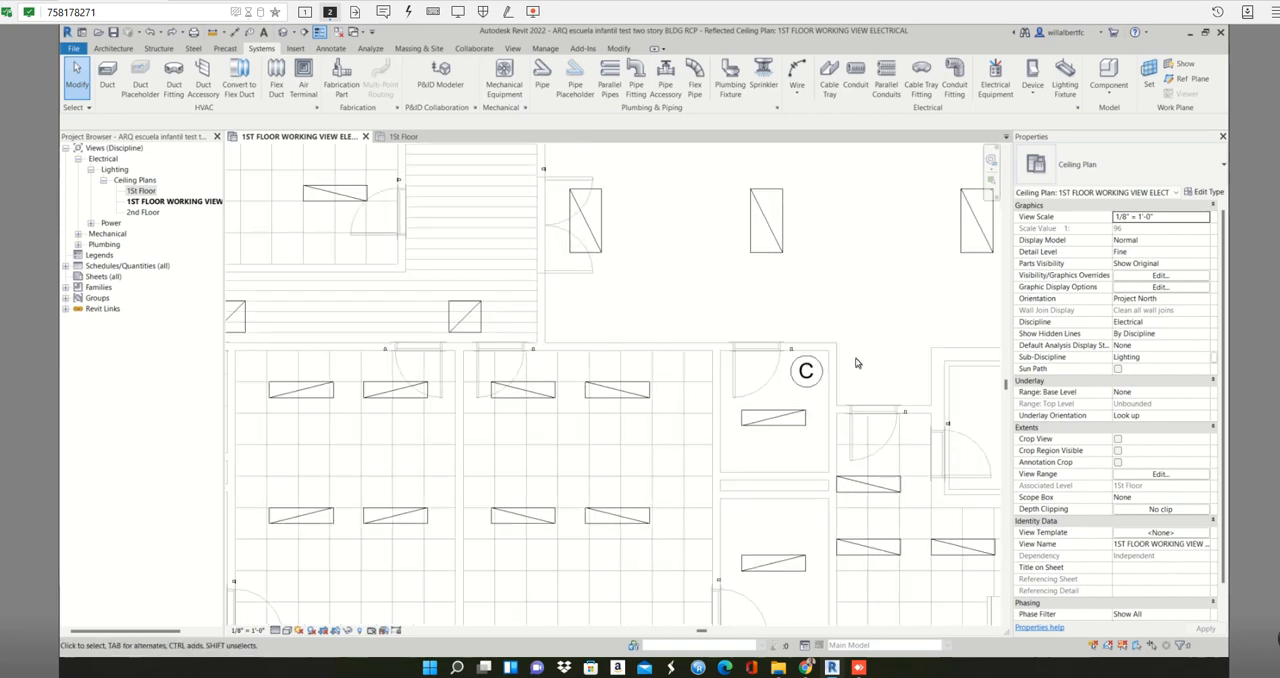
scroll(857, 362, up, 1)
middle_drag(857, 362, 800, 379)
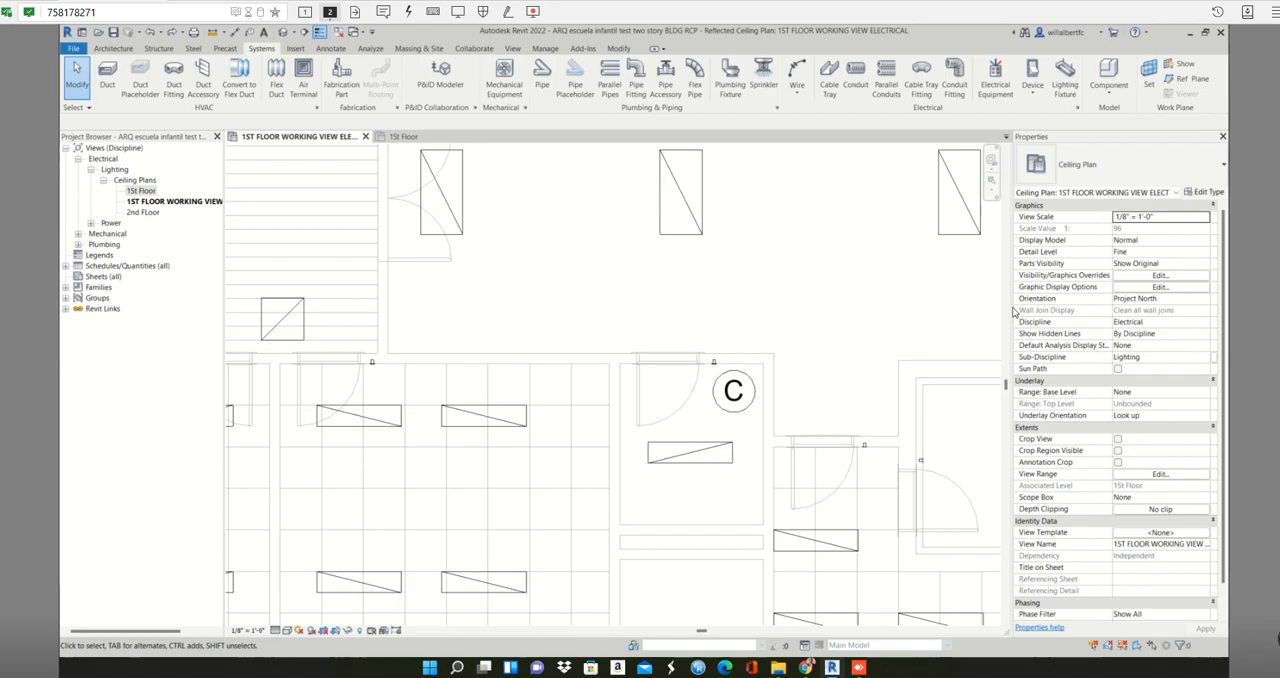
key(Print)
drag(946, 157, 497, 571)
key(ctrl+c)
key(super)
text(word)
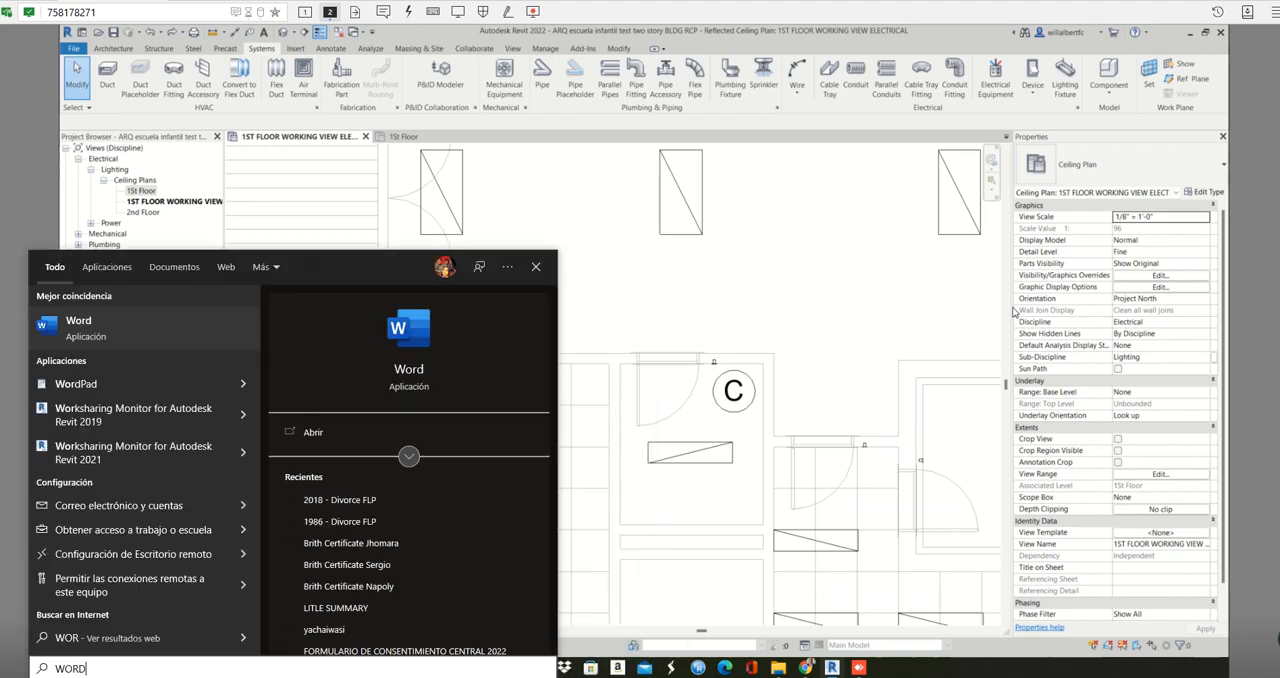
key(Escape)
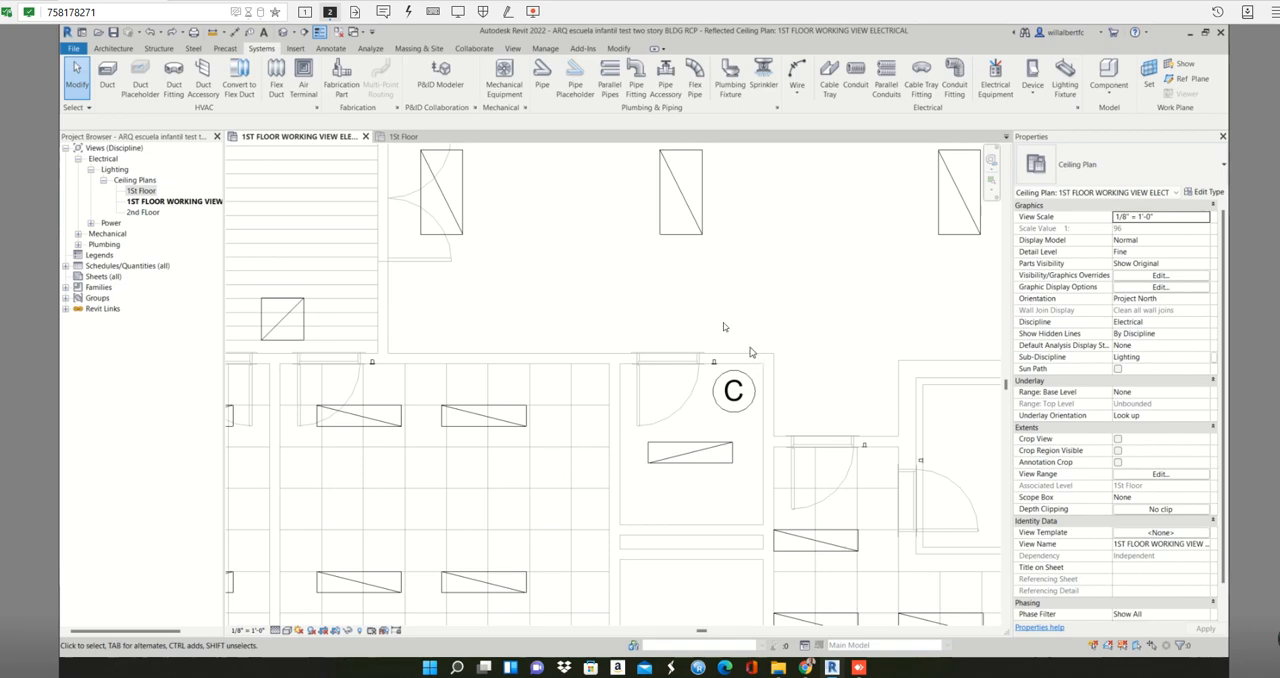
- Review the properties of the upper 208V MLO 100 A panelboard in the small room beside the hatched corridor
scroll(724, 326, down, 4)
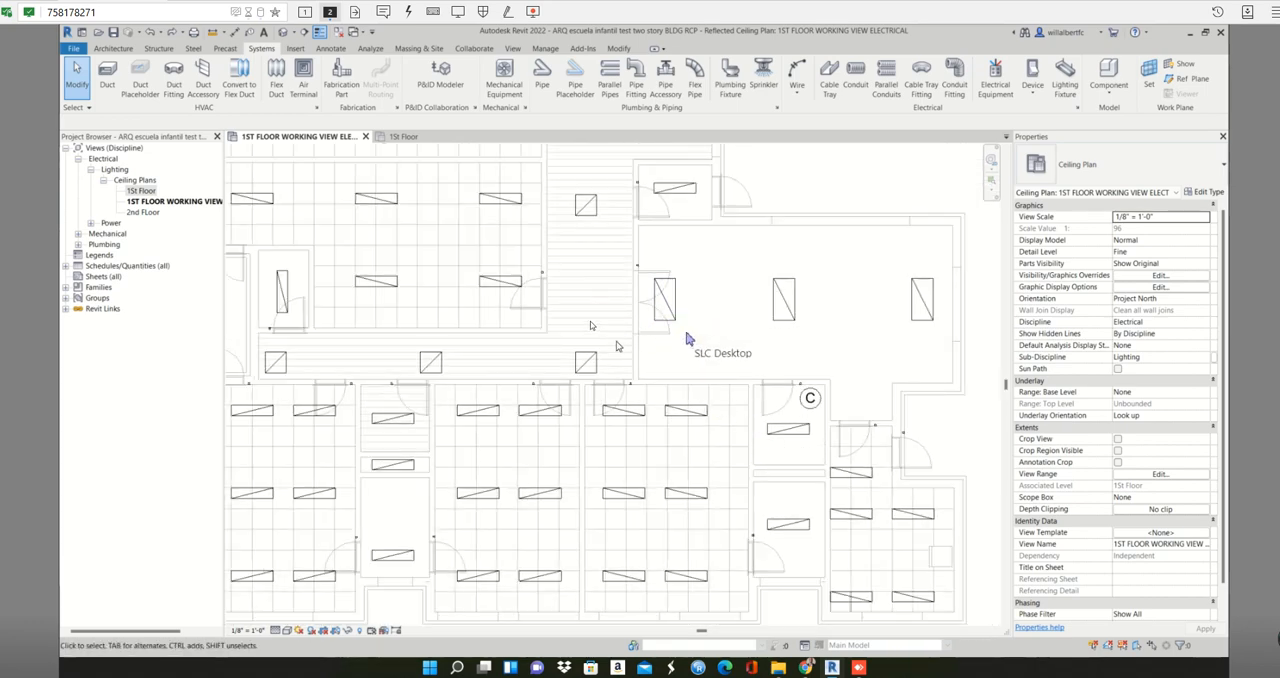
scroll(590, 325, down, 3)
middle_drag(590, 325, 672, 489)
scroll(672, 489, down, 1)
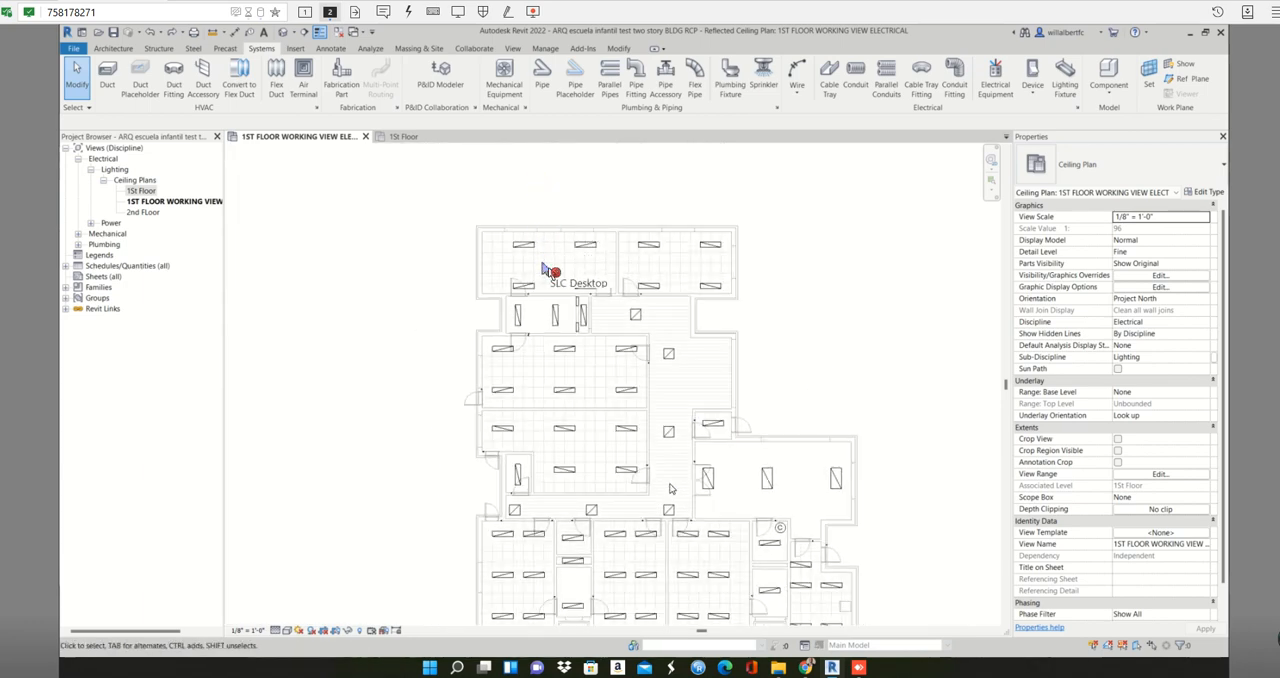
scroll(596, 270, up, 2)
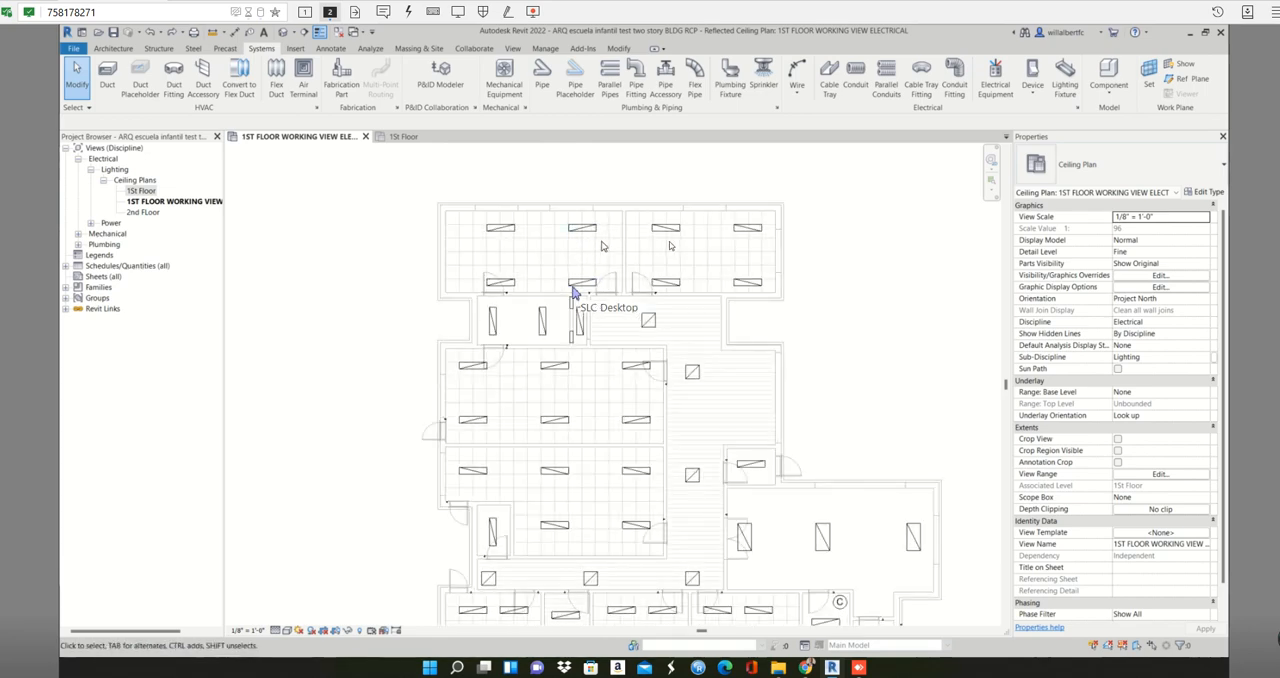
scroll(574, 292, up, 3)
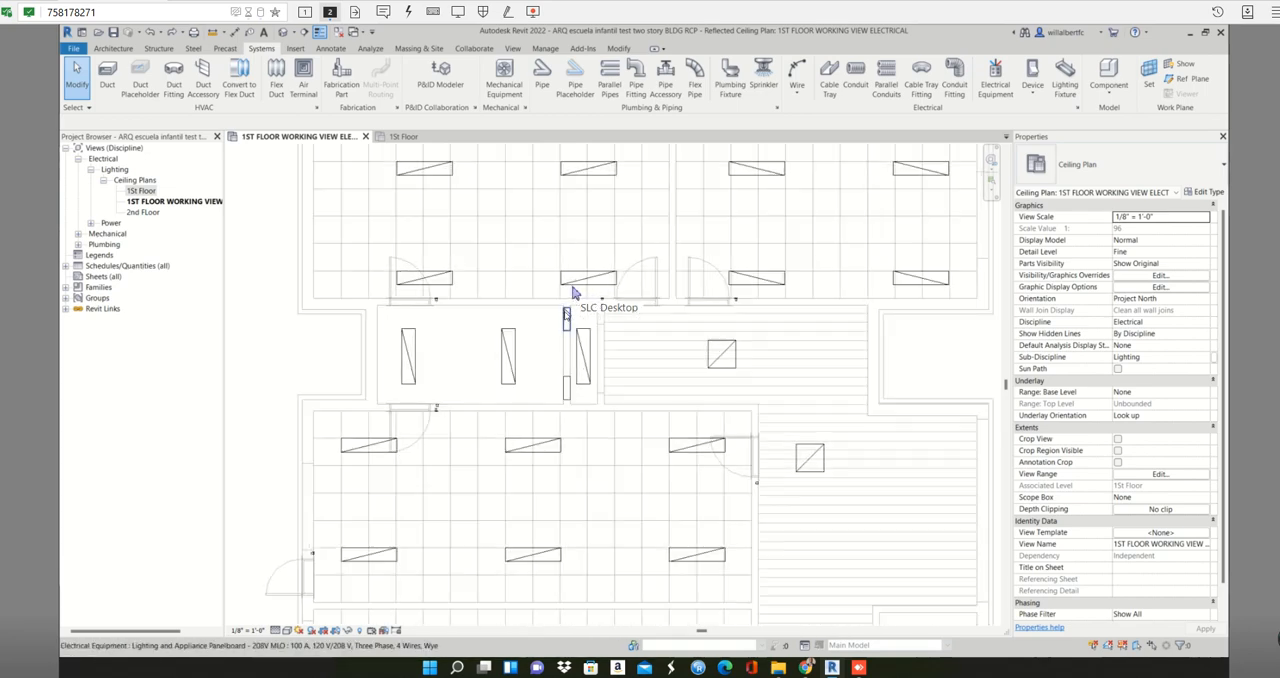
scroll(574, 292, down, 3)
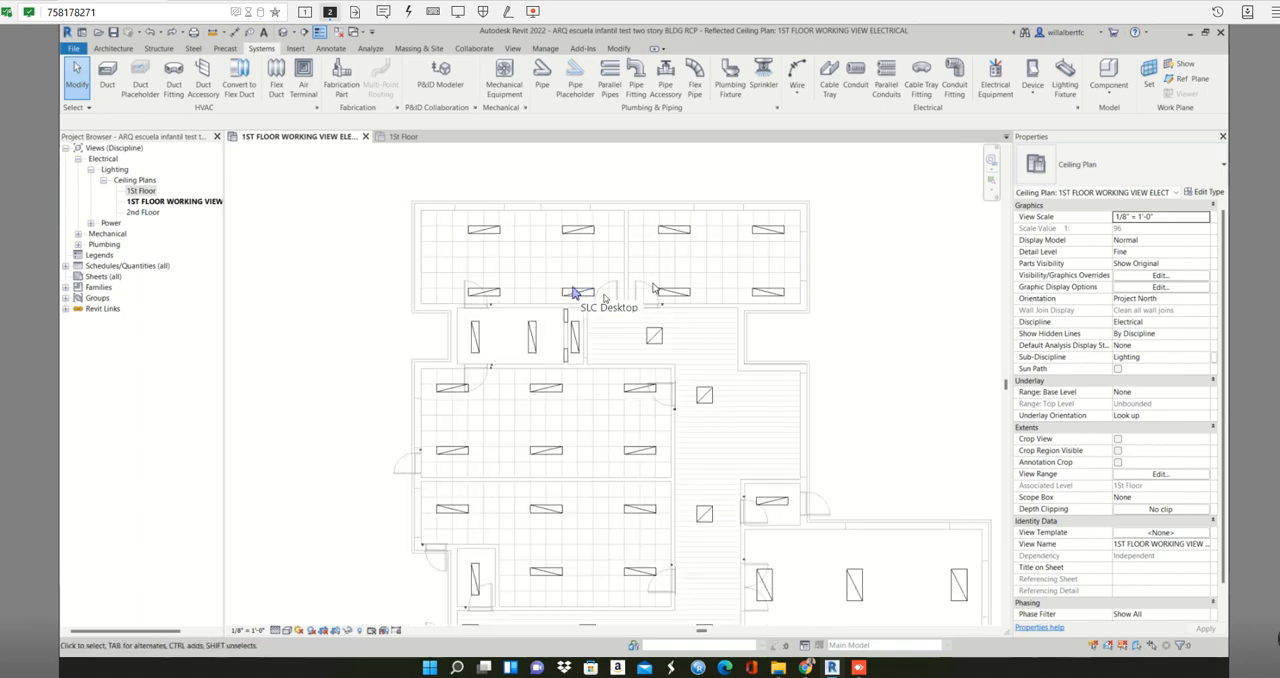
click(574, 292)
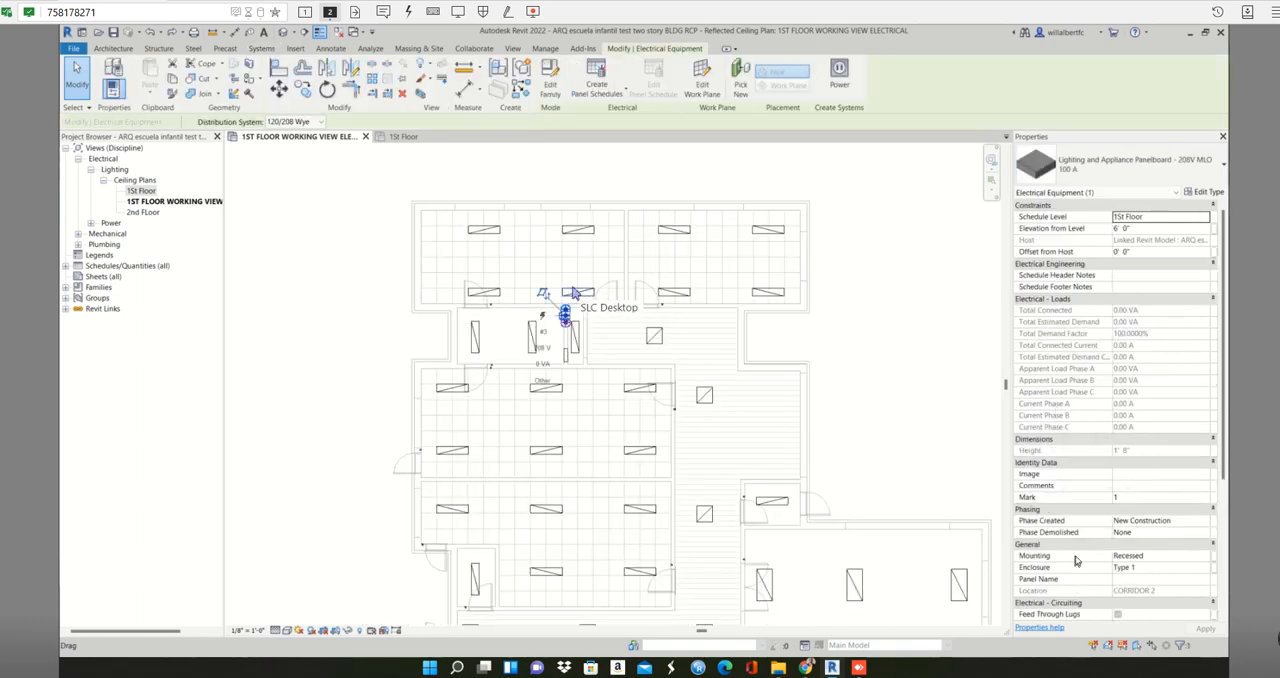
scroll(1140, 480, down, 4)
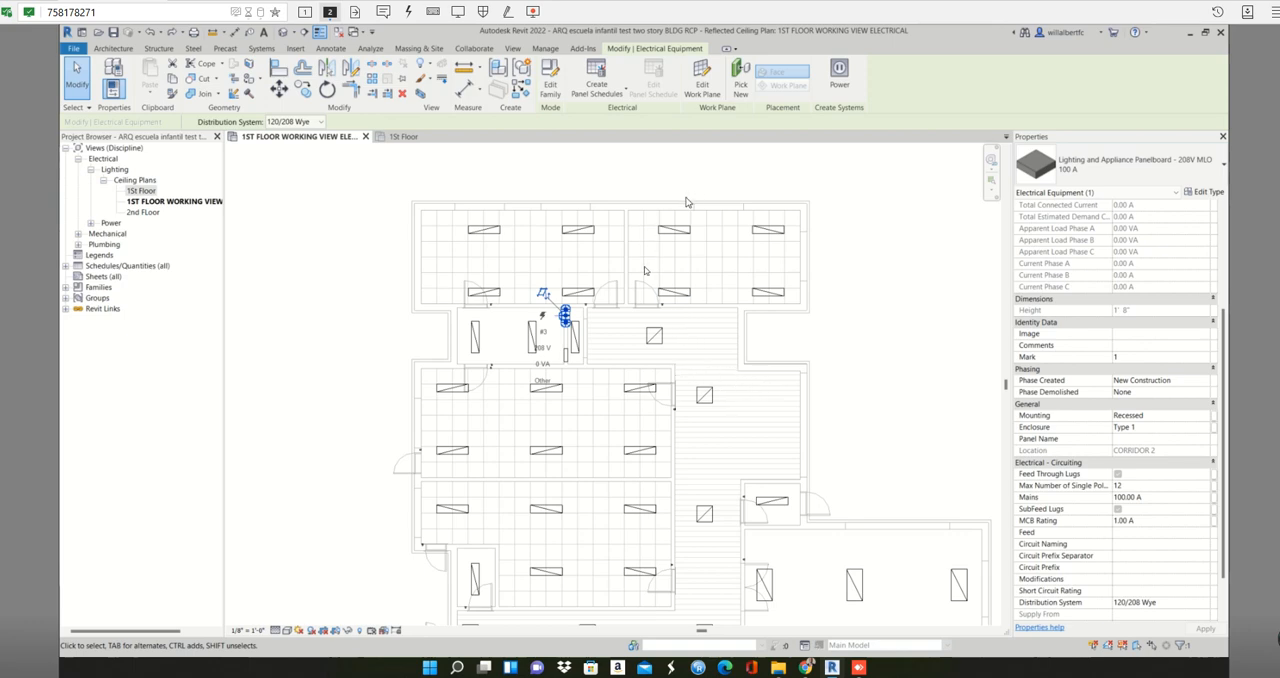
click(841, 274)
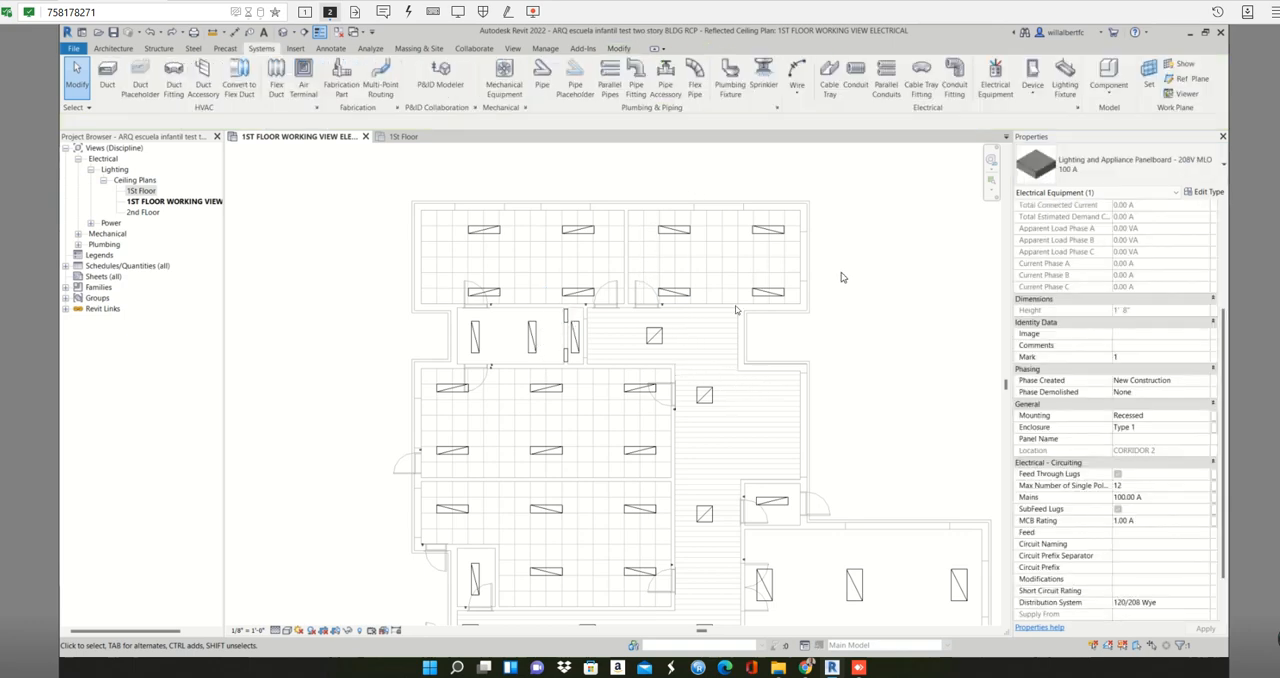
- Check the properties of the upper and lower panelboards, and look over the rest of the first-floor lighting layout
click(566, 318)
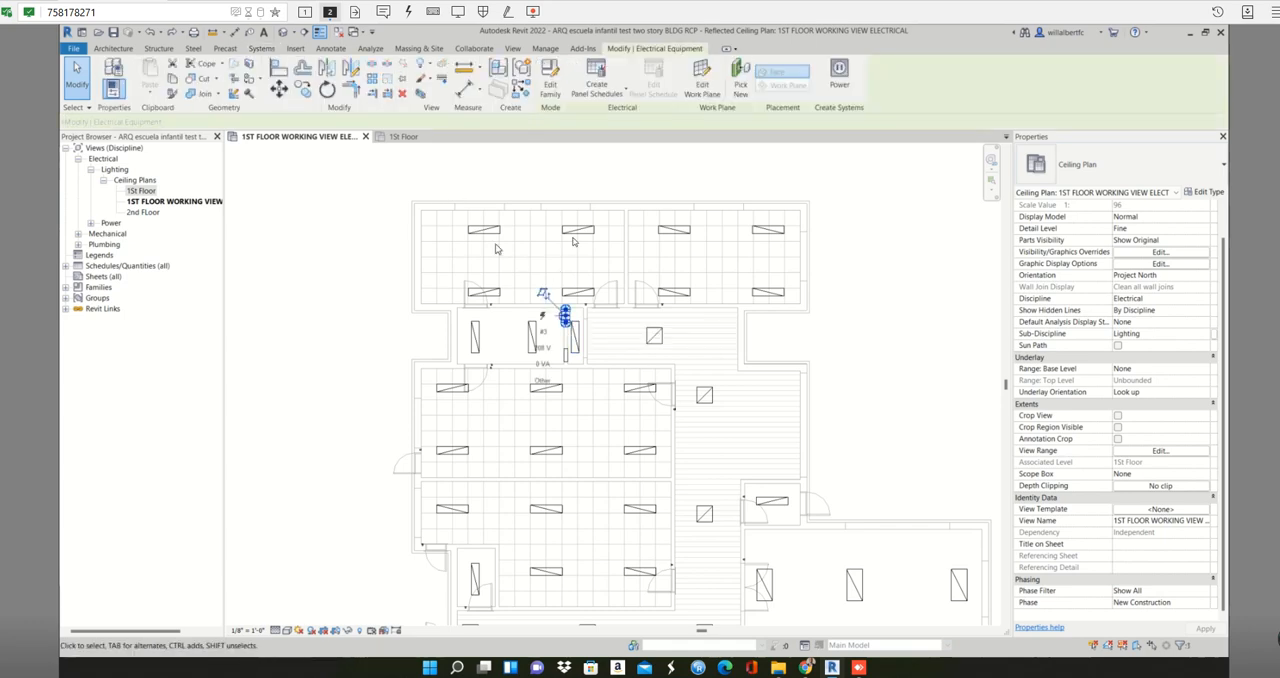
click(567, 356)
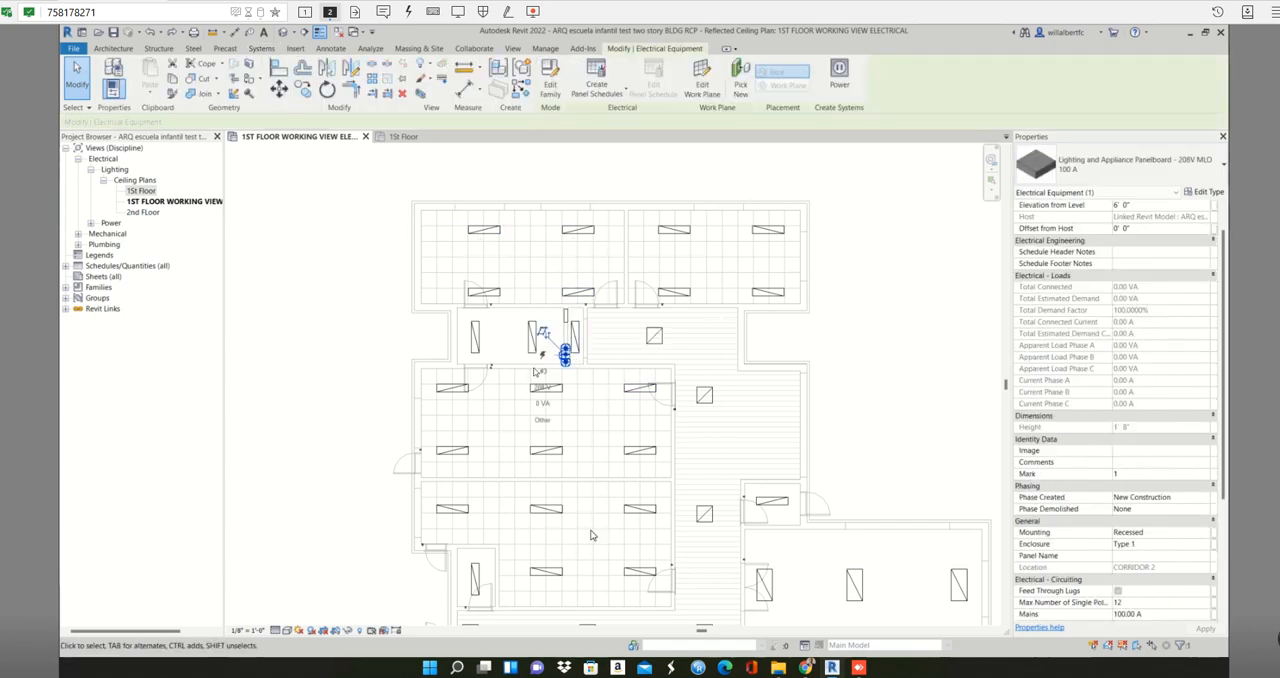
middle_drag(745, 490, 738, 299)
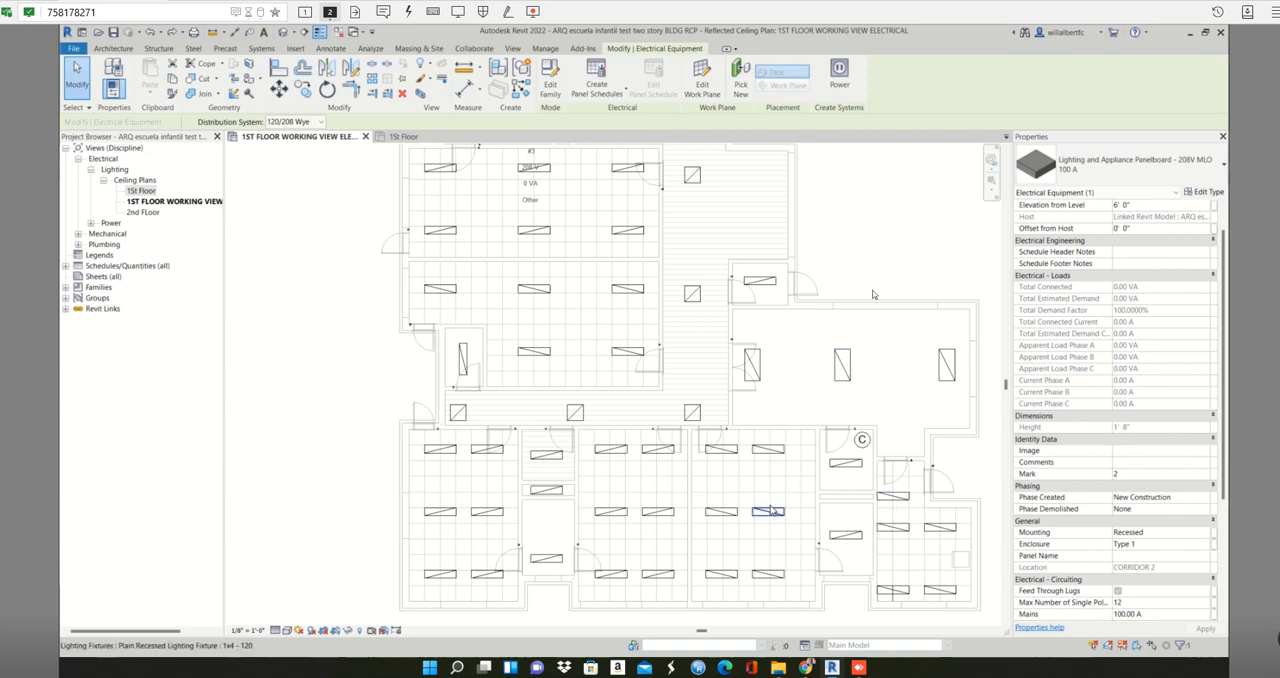
middle_drag(918, 272, 928, 327)
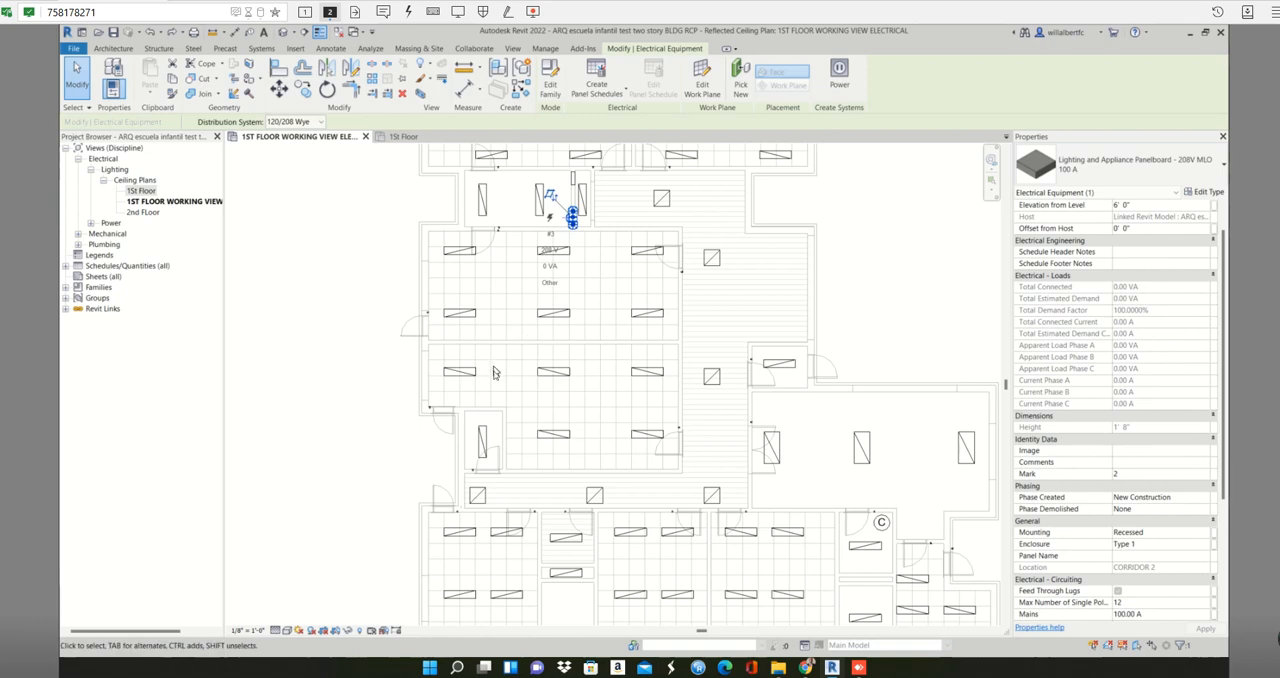
key(Escape)
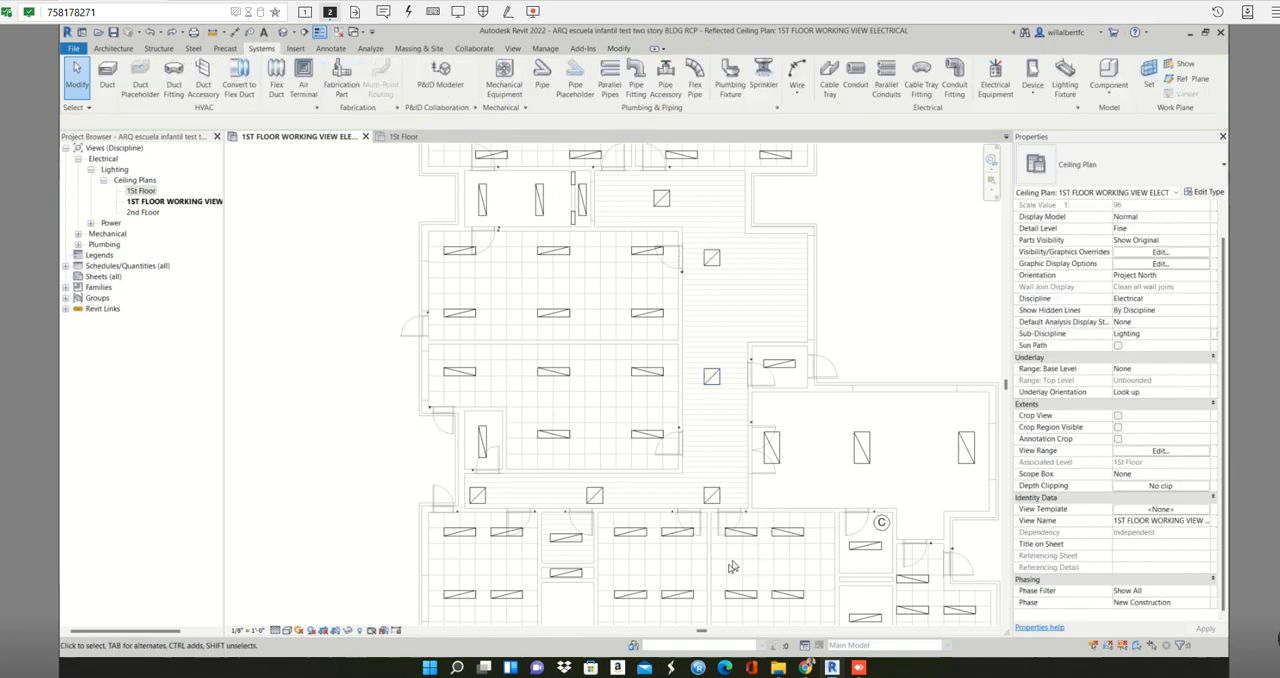
- Set the panel name of the upper panelboard in the small room beside the hatched corridor to Panel A
middle_drag(683, 406, 669, 581)
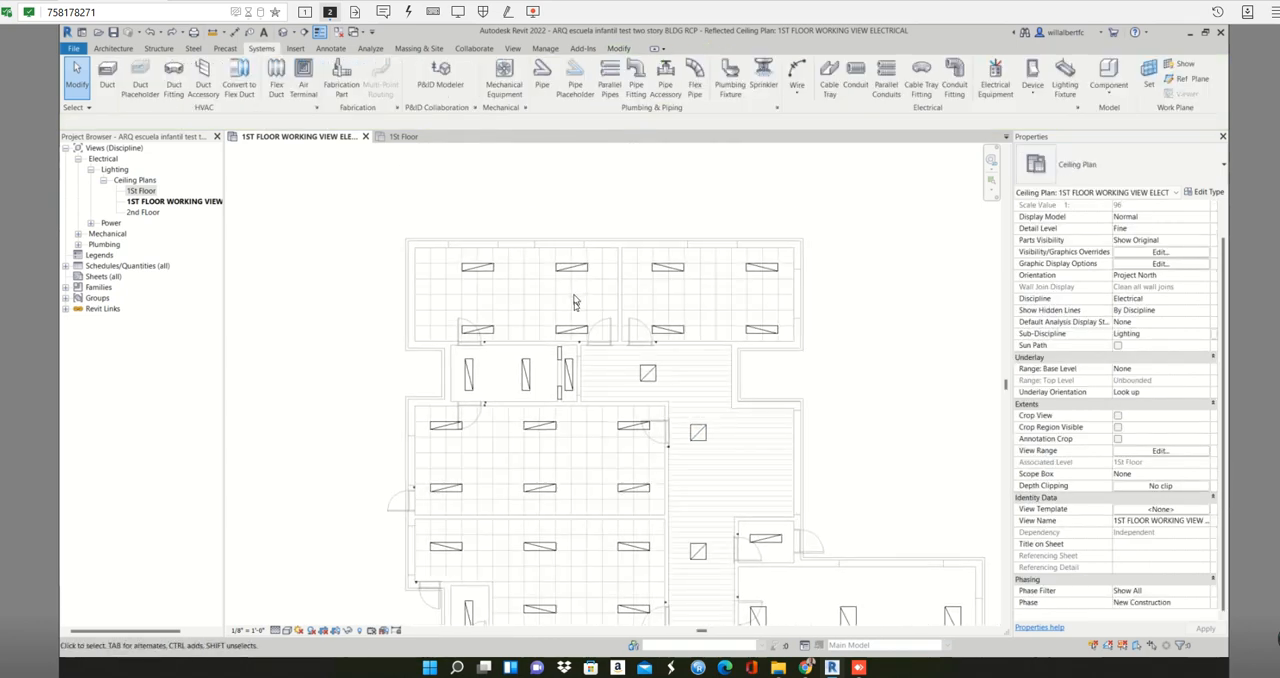
scroll(575, 302, up, 1)
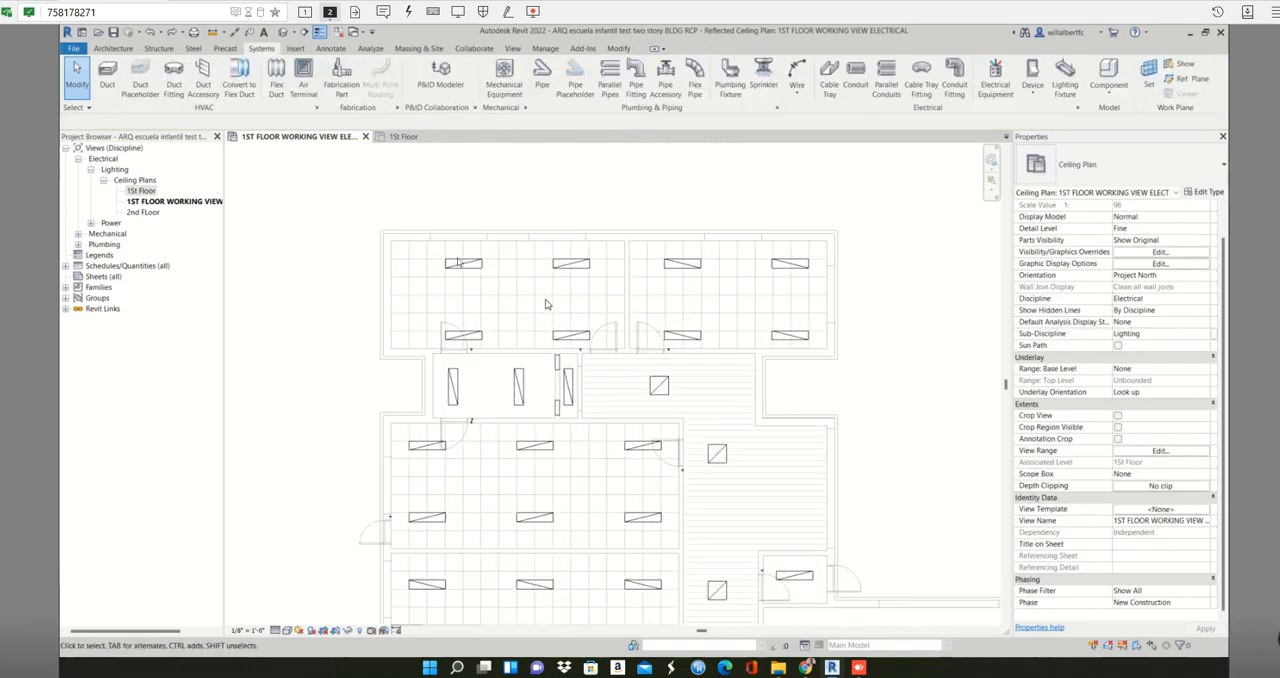
click(558, 363)
scroll(558, 363, up, 2)
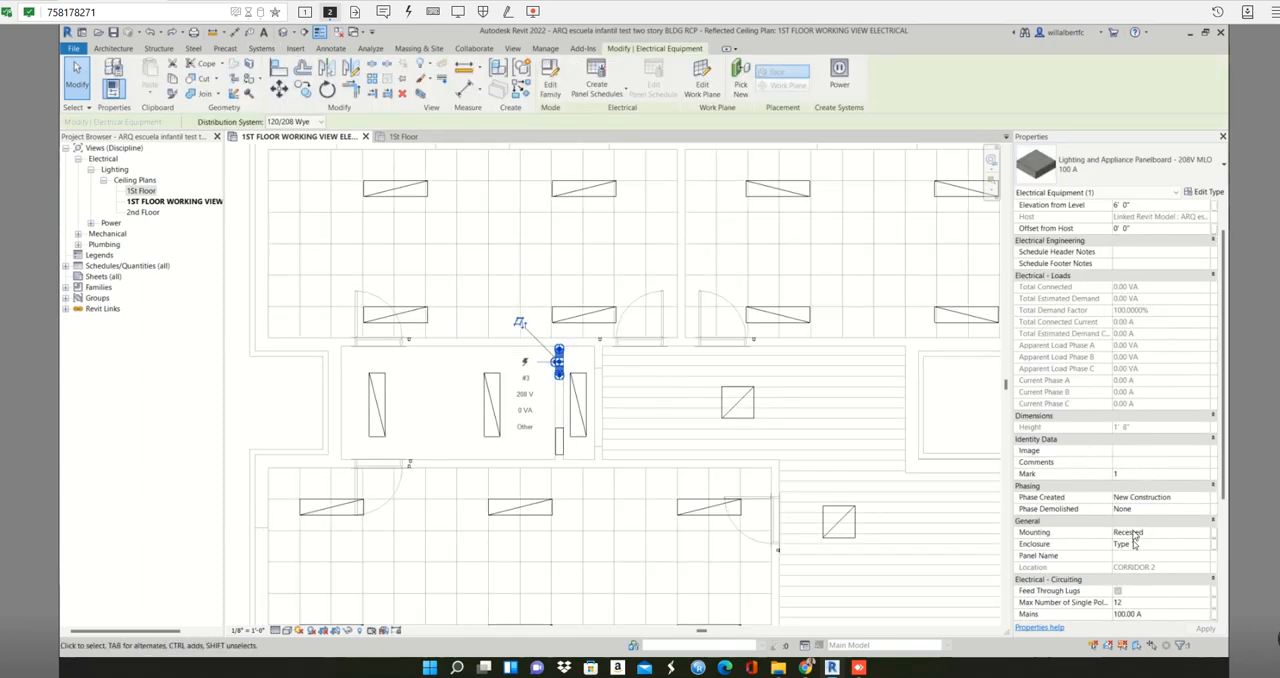
scroll(1136, 590, down, 5)
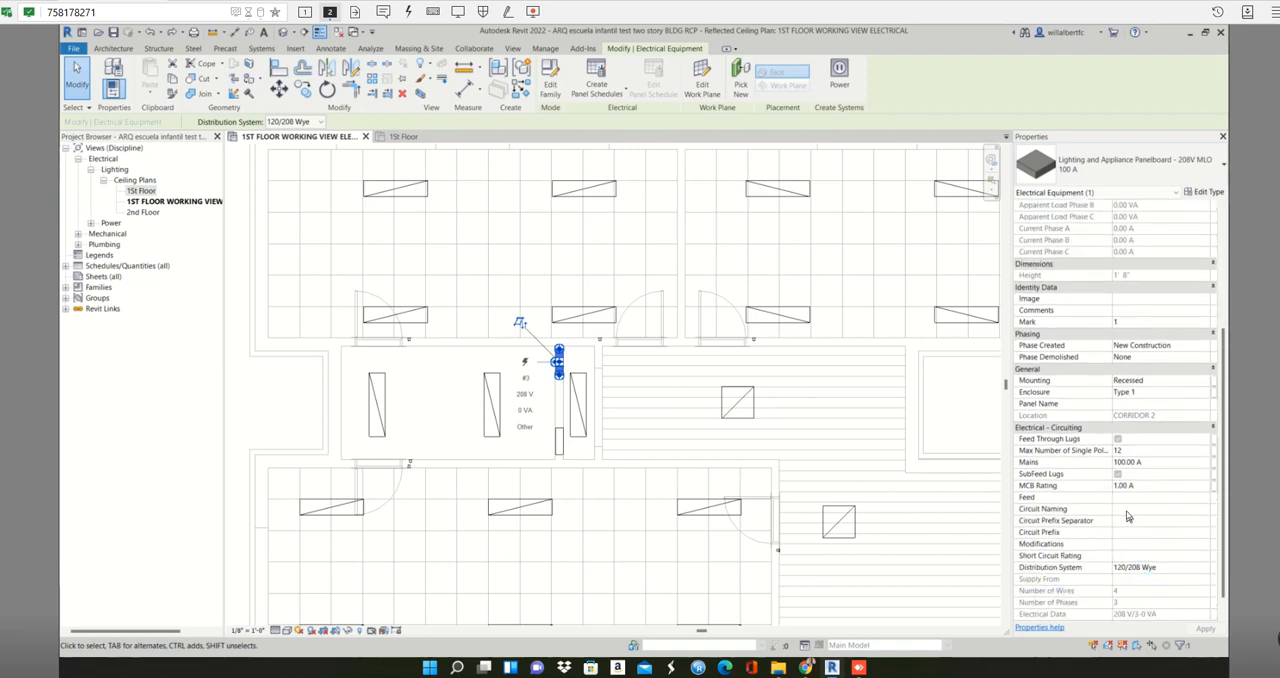
click(1133, 404)
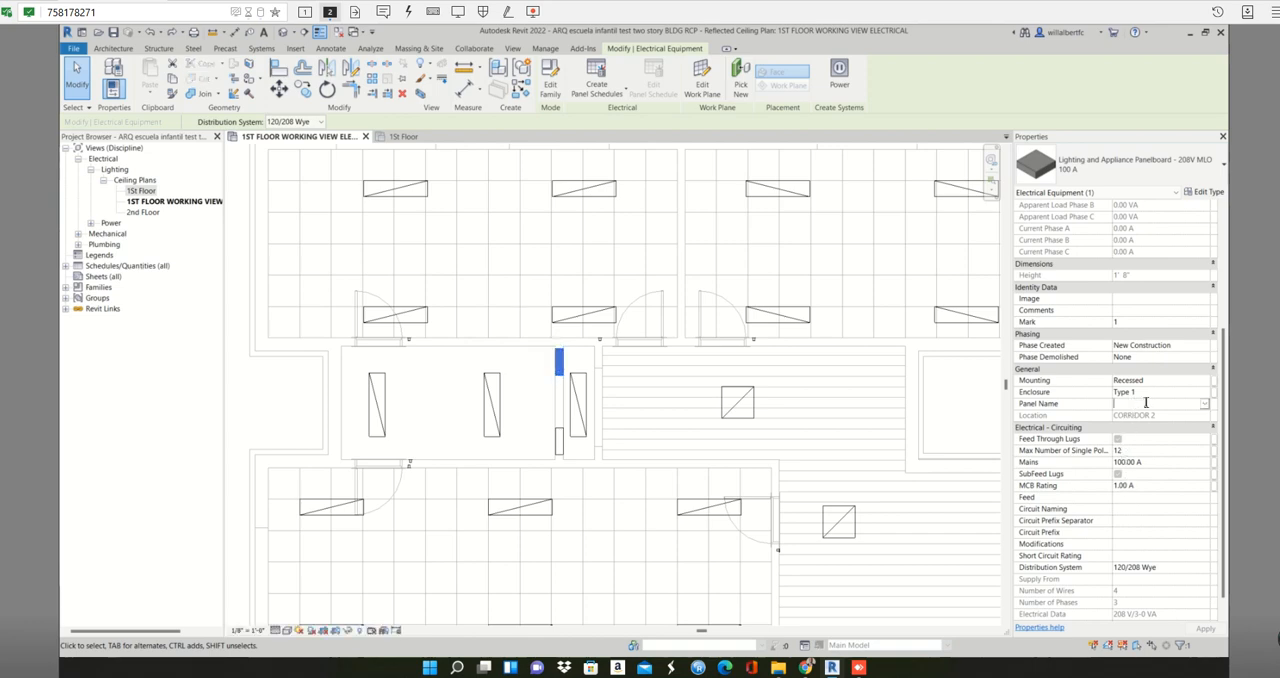
text(pa)
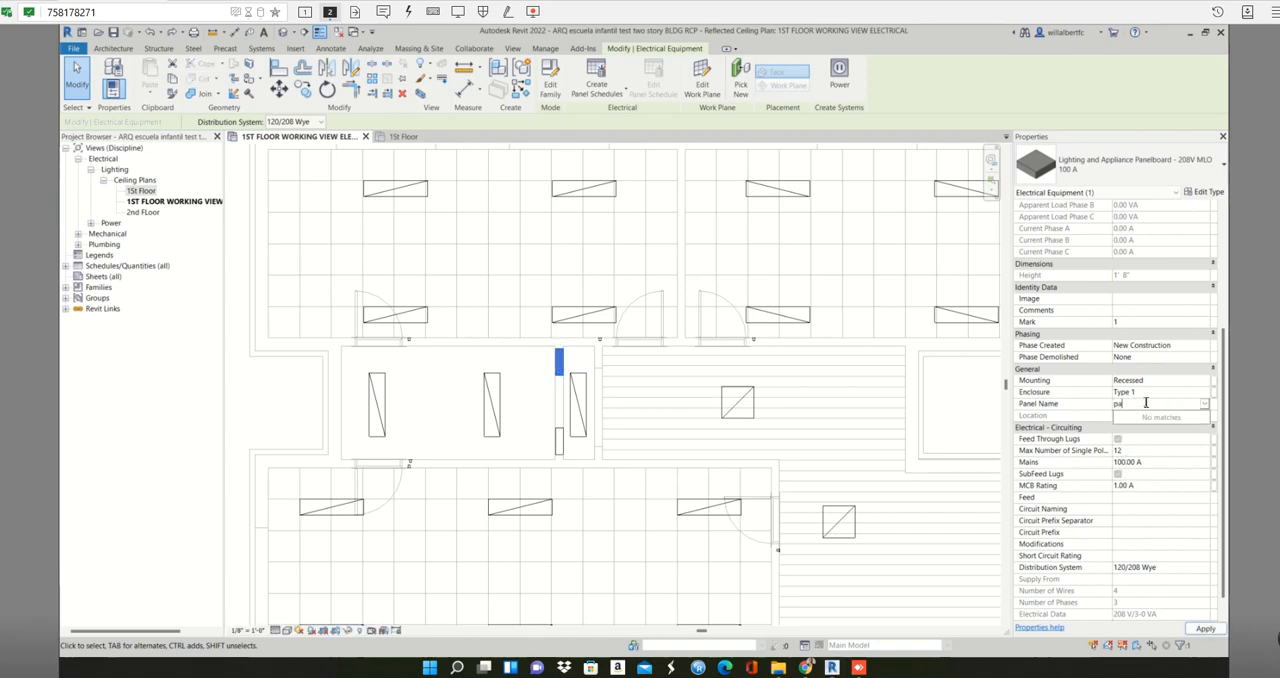
key(BackSpace)
key(BackSpace)
text(P)
click(559, 449)
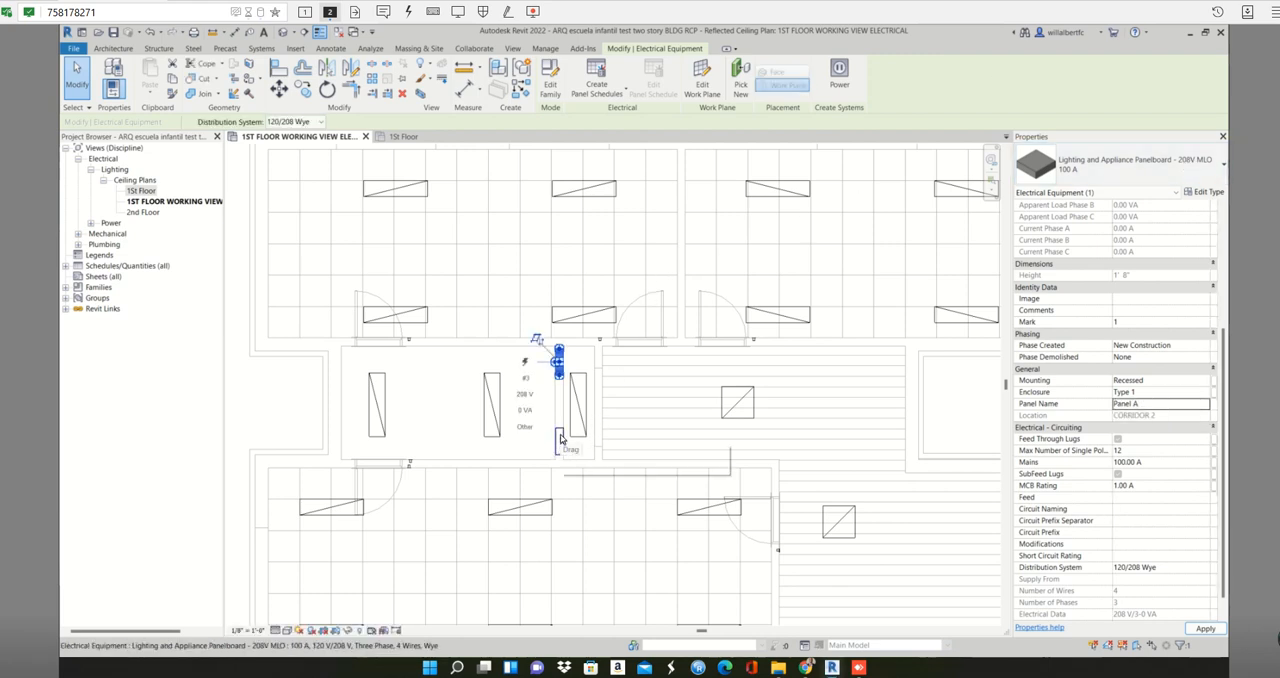
- Set the panel name of the lower panelboard in the small room beside the hatched corridor to Panel B
click(560, 443)
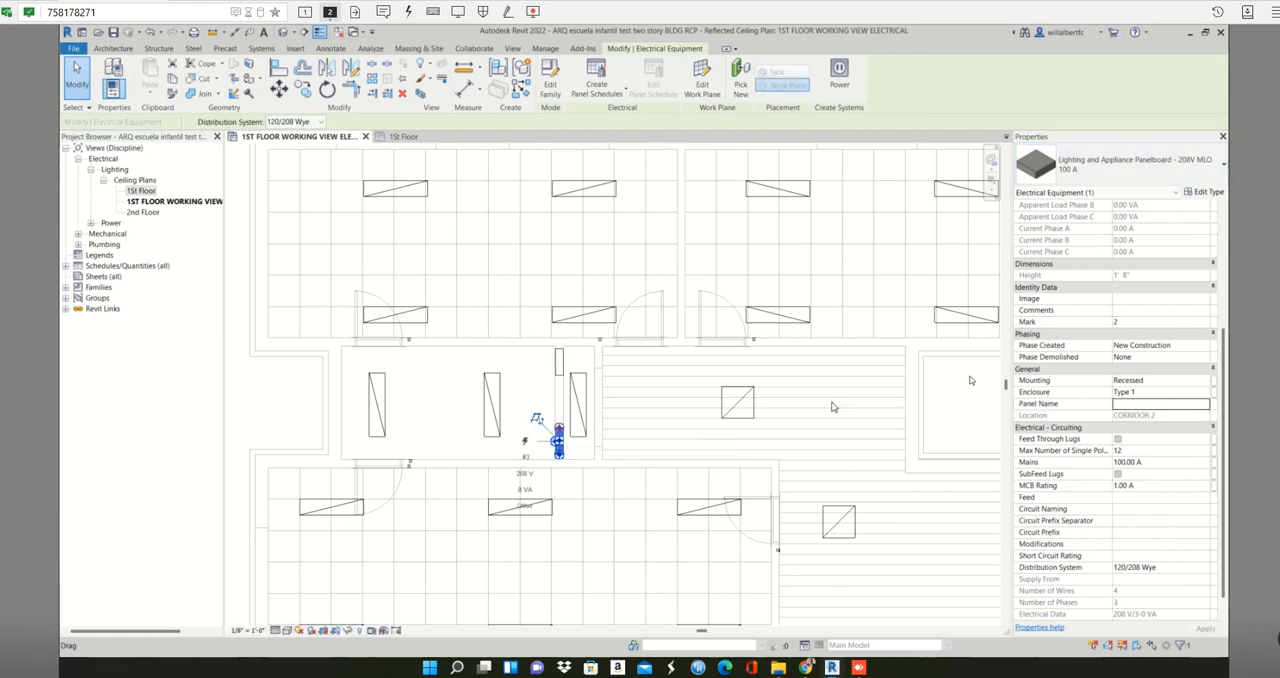
click(1136, 403)
text(PAne)
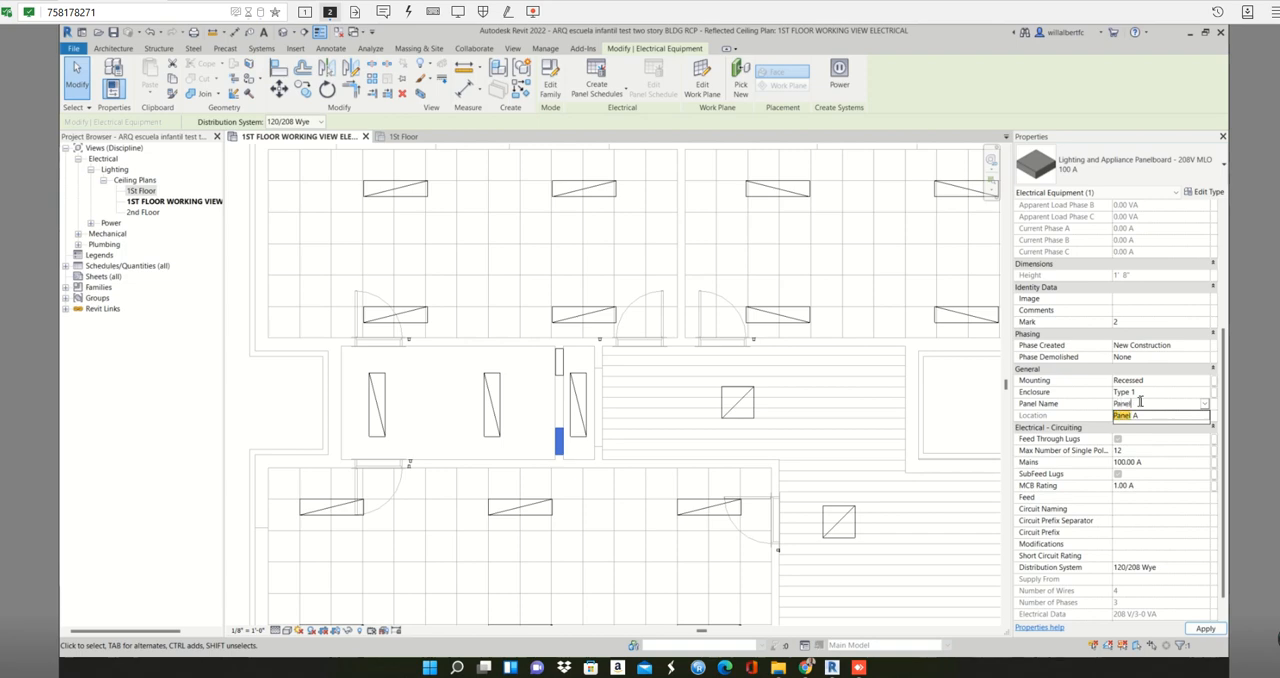
text(l B)
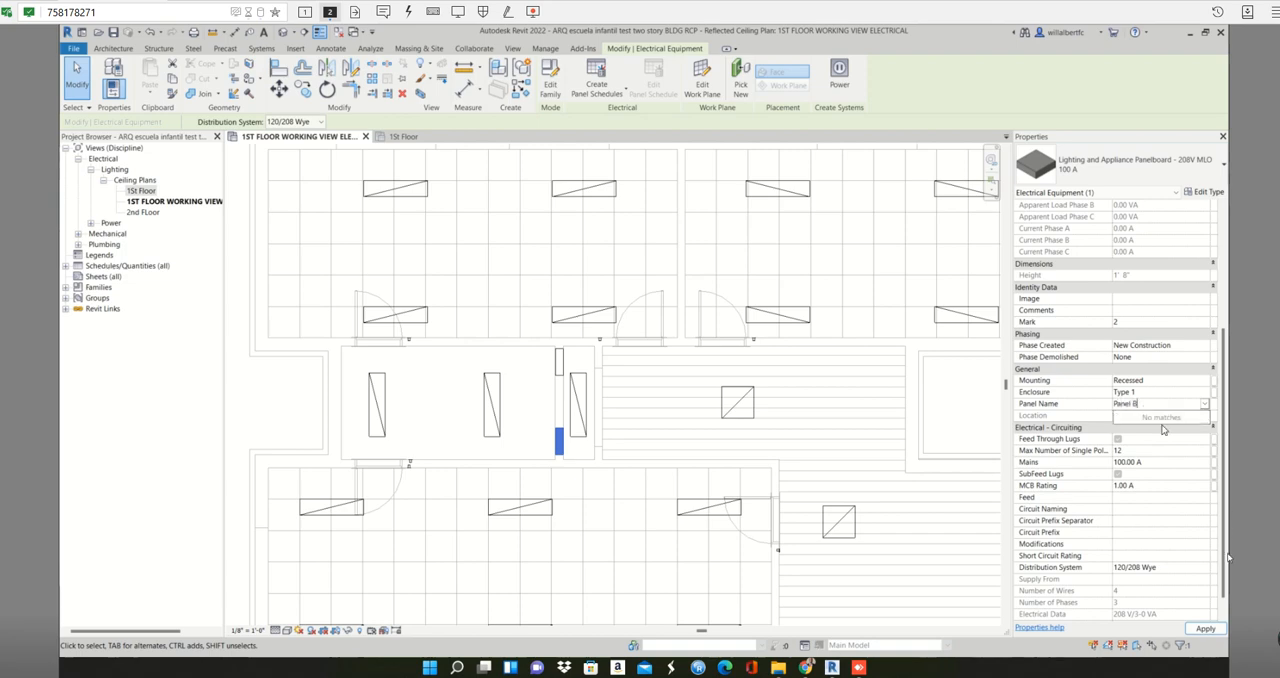
click(1202, 628)
click(784, 408)
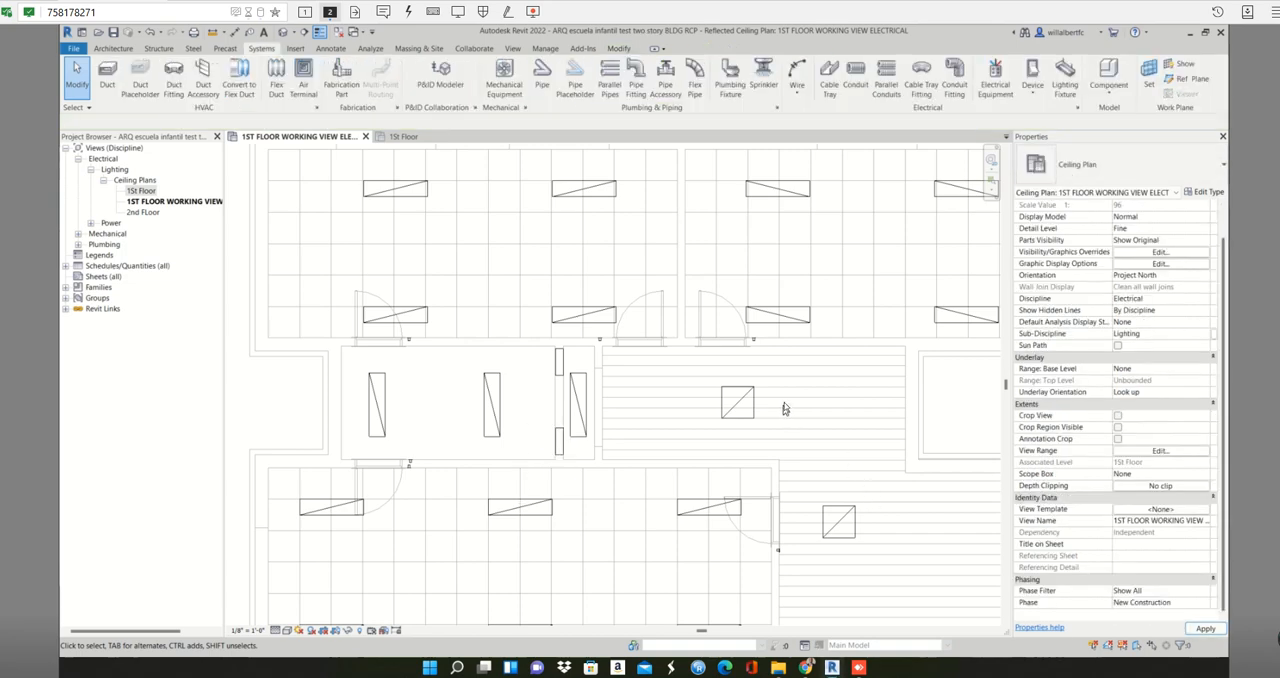
- Create a power circuit from the eight 1x4 lighting fixtures in the two upper rooms and connect it to Panel A
scroll(784, 405, down, 1)
middle_drag(800, 340, 648, 370)
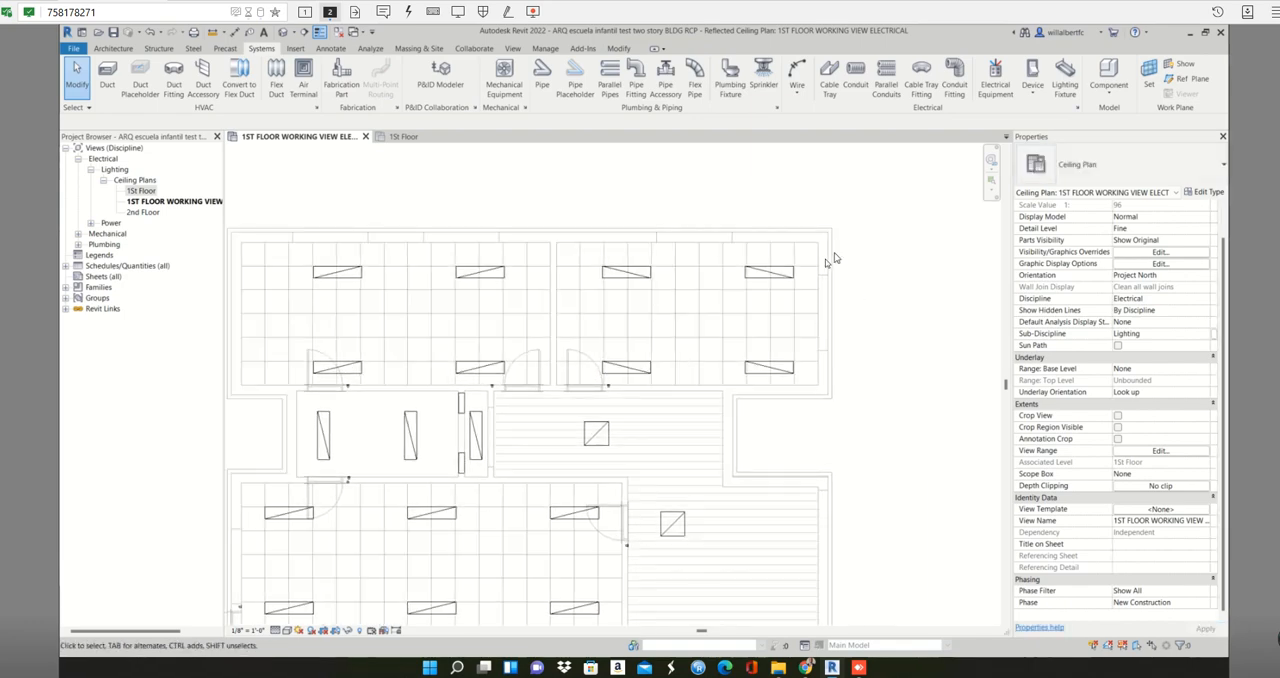
drag(836, 249, 294, 372)
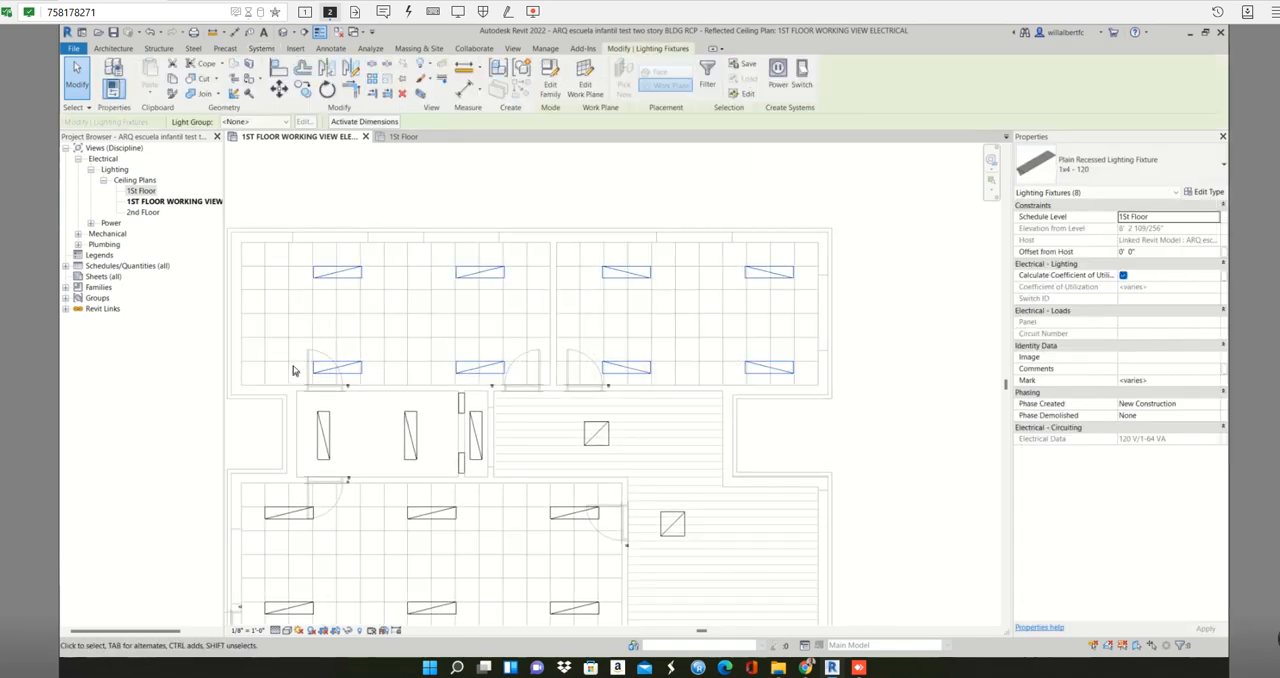
click(783, 81)
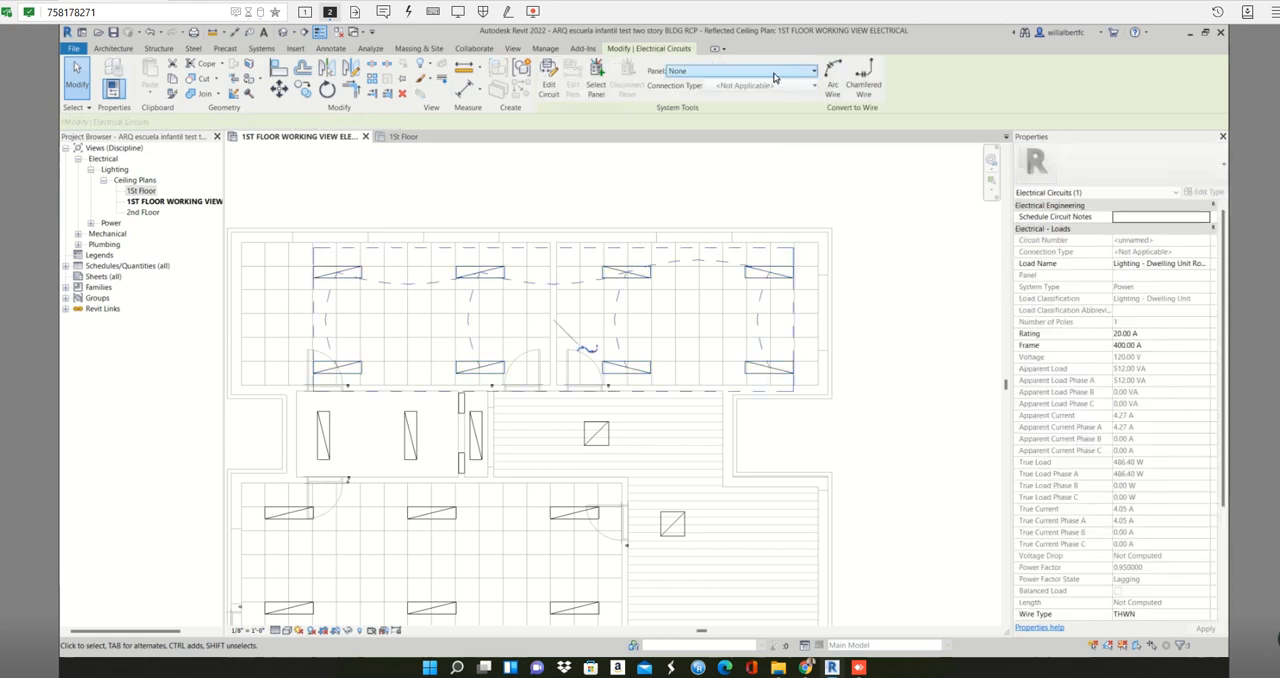
click(780, 72)
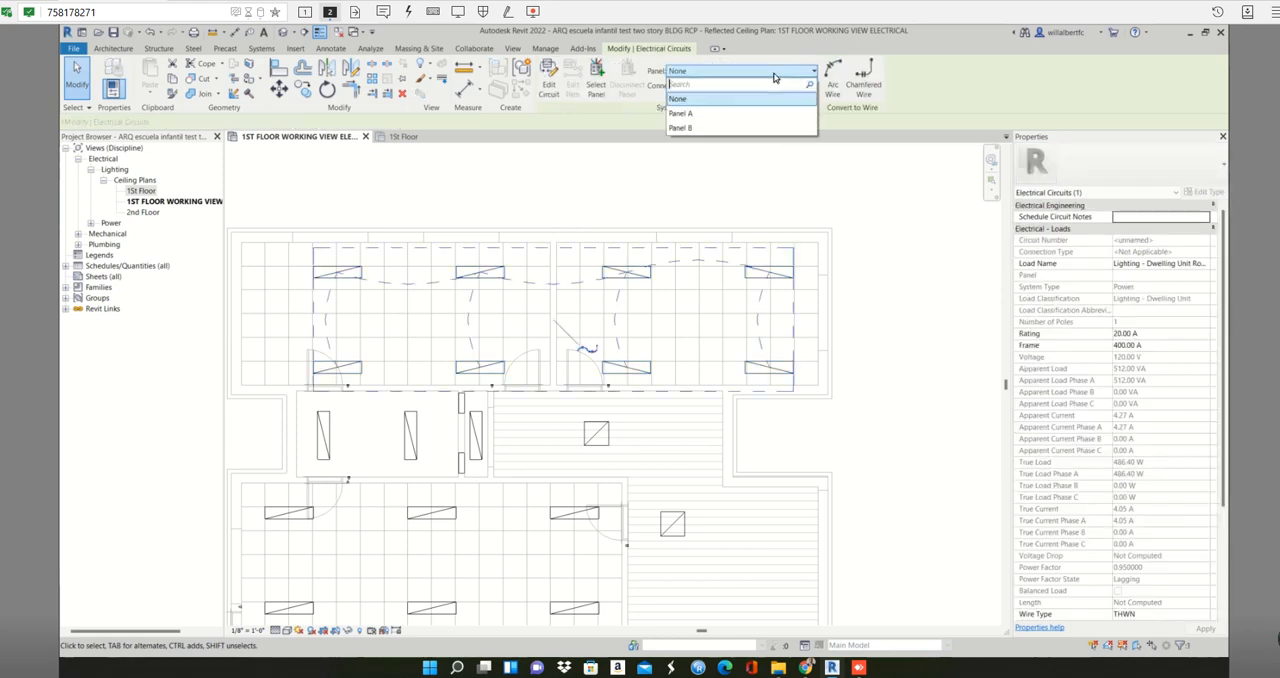
click(714, 116)
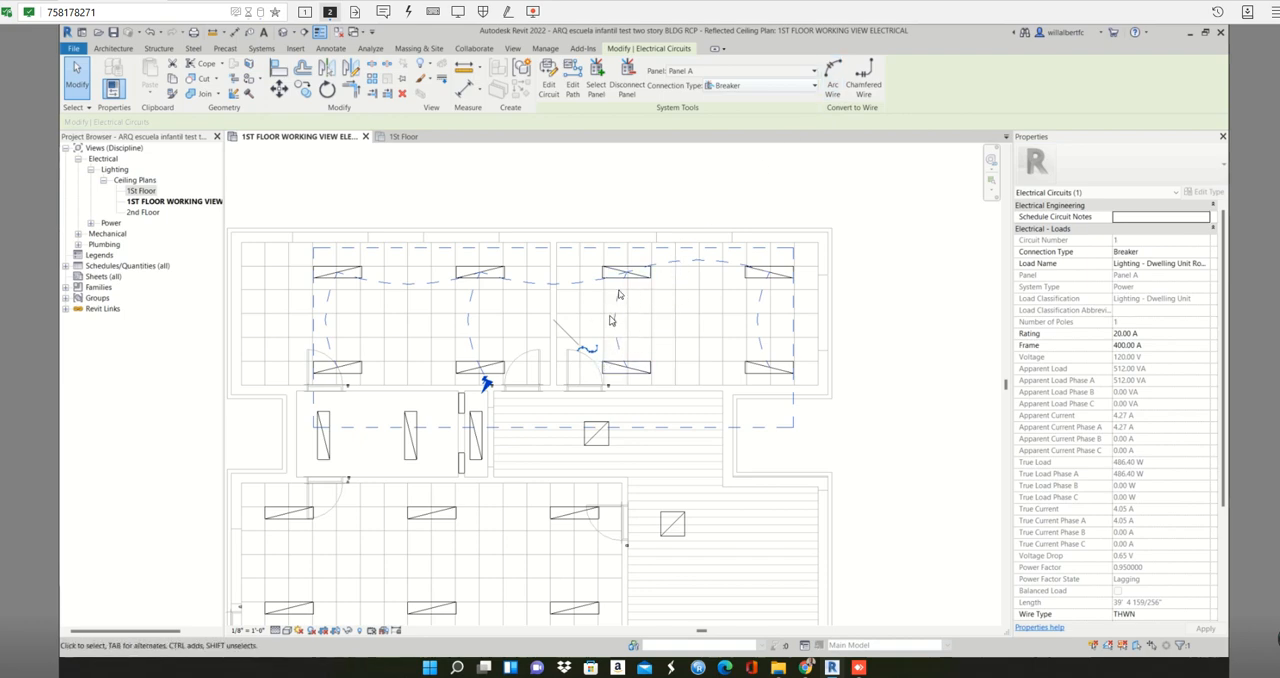
- Convert the Panel A lighting circuit of the two upper rooms to arc wires
click(831, 83)
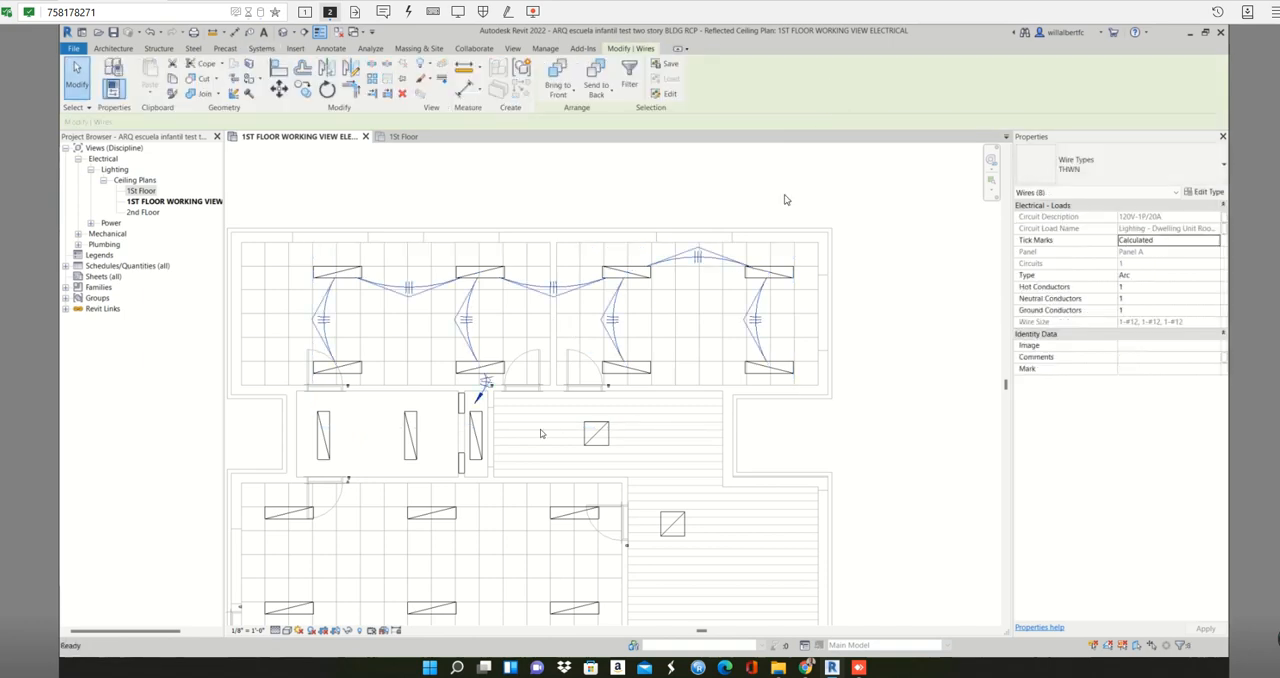
scroll(514, 409, up, 2)
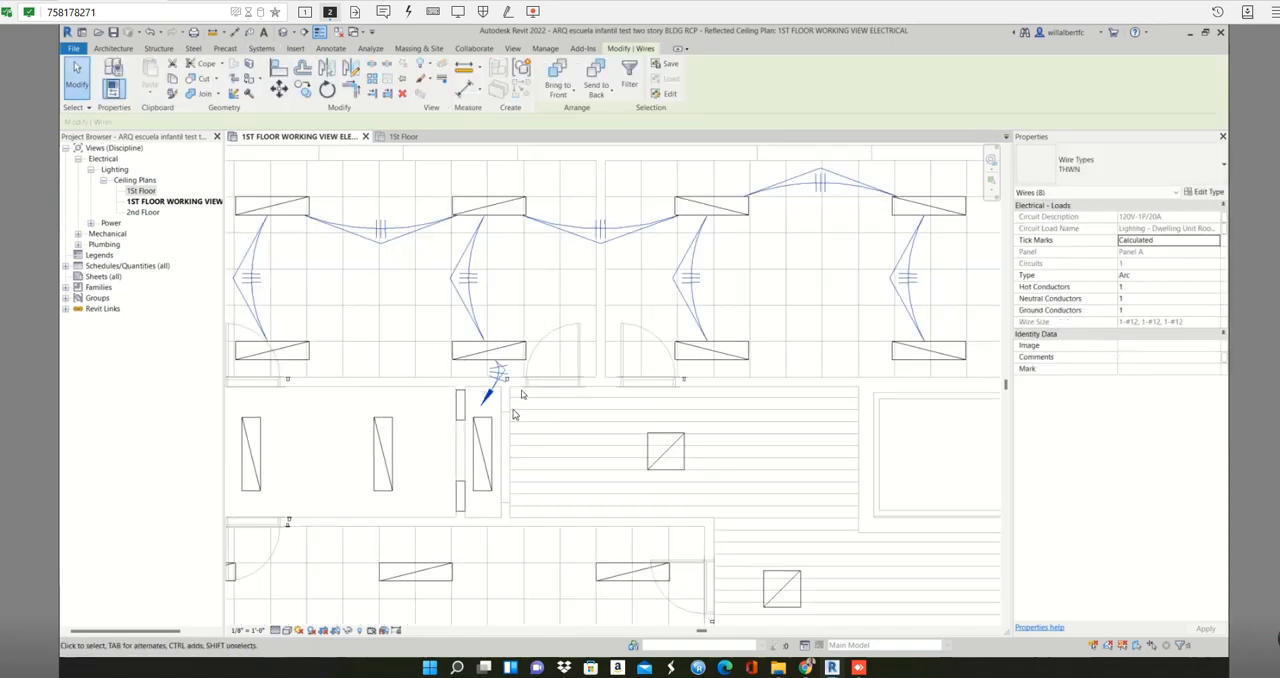
middle_drag(555, 408, 583, 417)
click(523, 397)
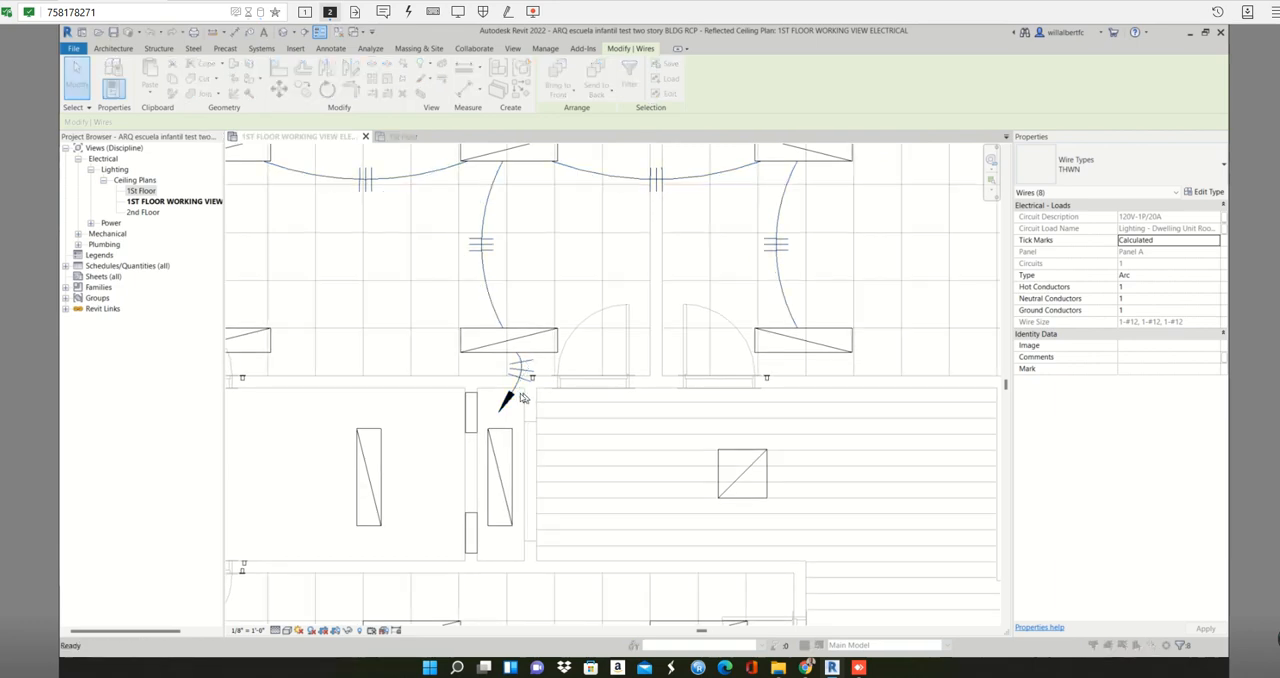
- Tag the home-run wire near the upper panelboard by category, with a horizontal tag and an attached-end leader
key(Escape)
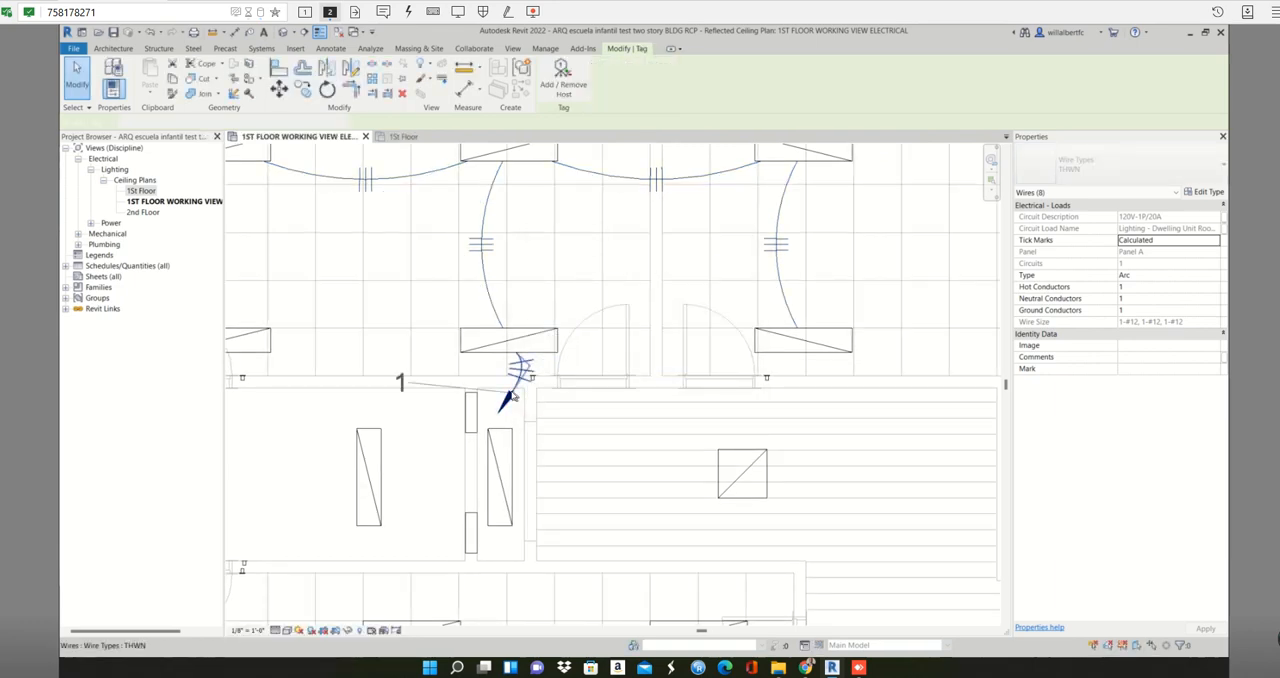
key(Escape)
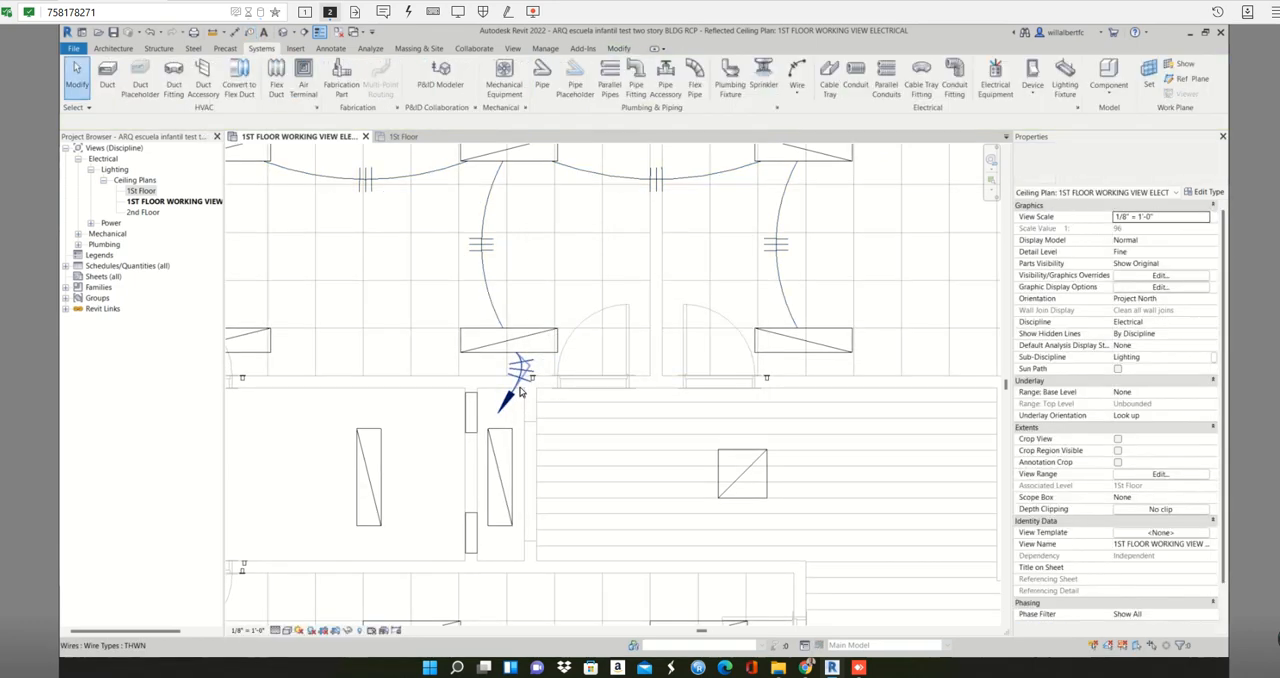
key(t)
key(g)
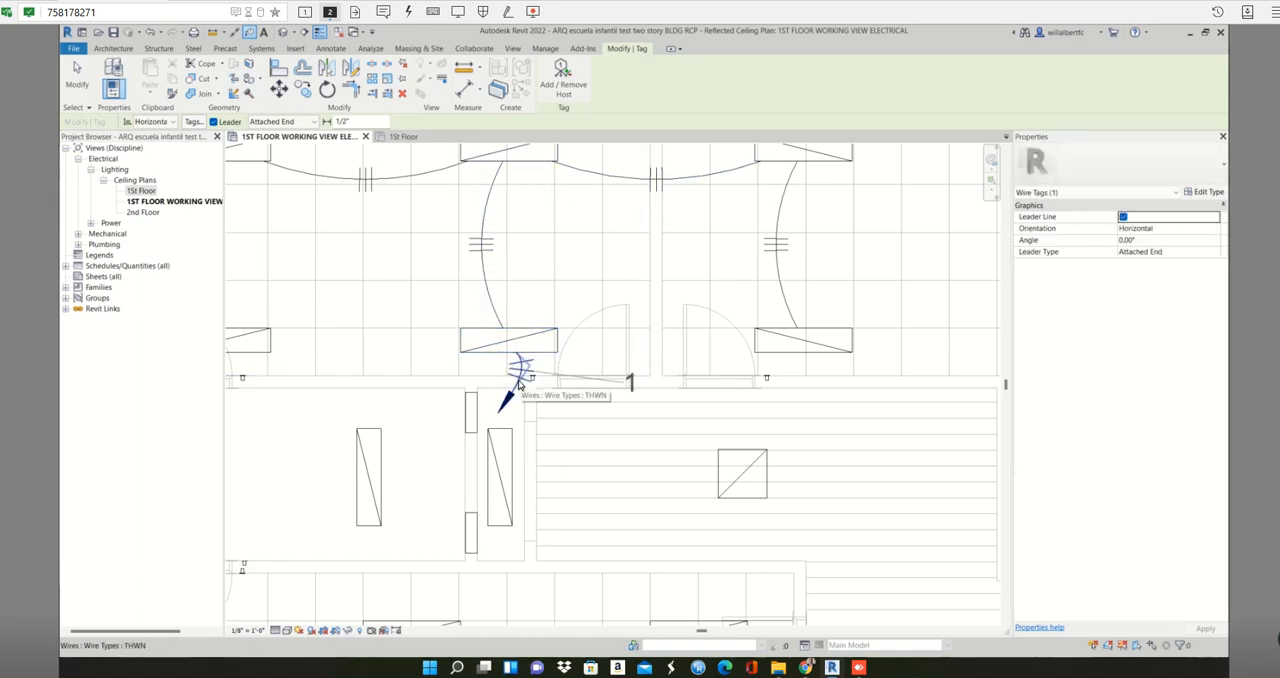
click(519, 385)
key(Escape)
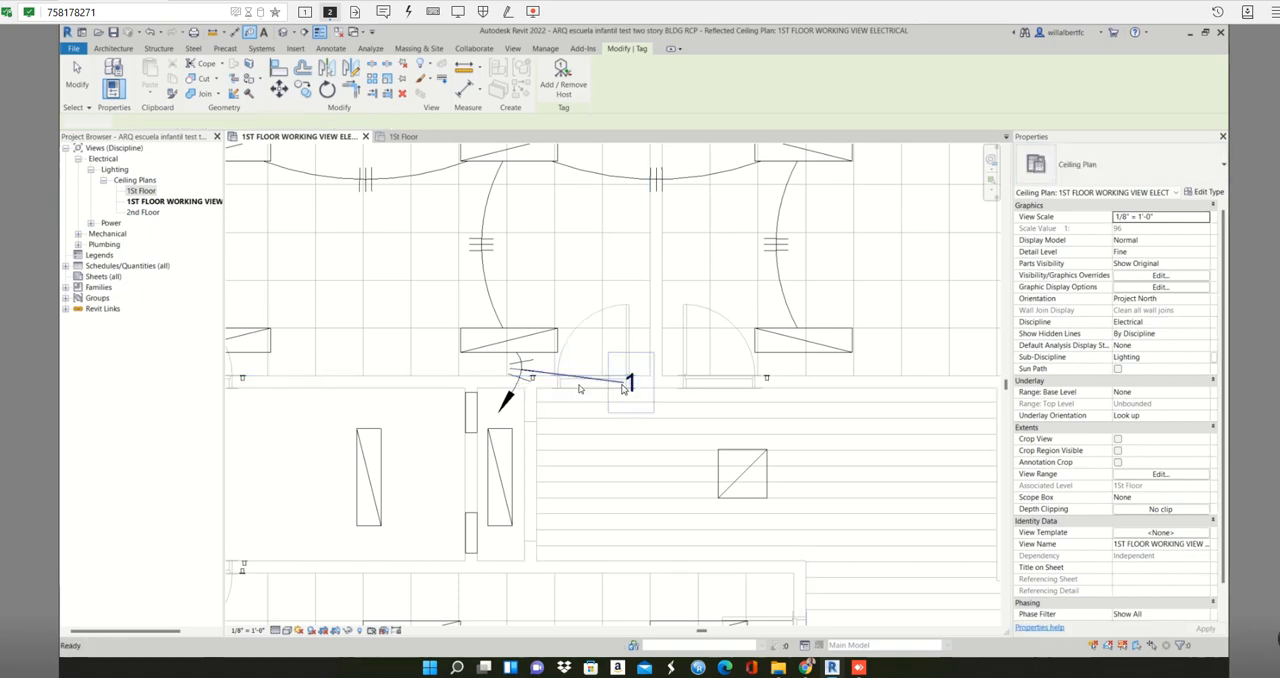
- Check the properties of the home-run wire and look over the arc wiring and tag in the upper rooms
click(509, 399)
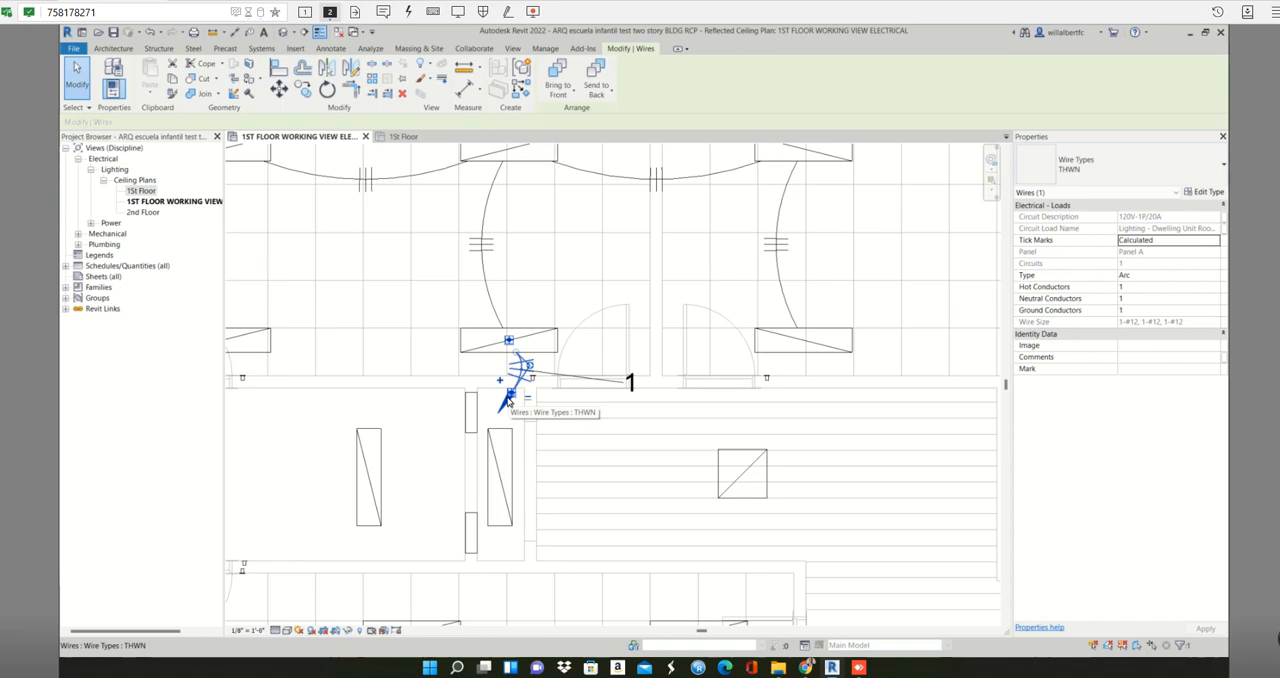
key(Escape)
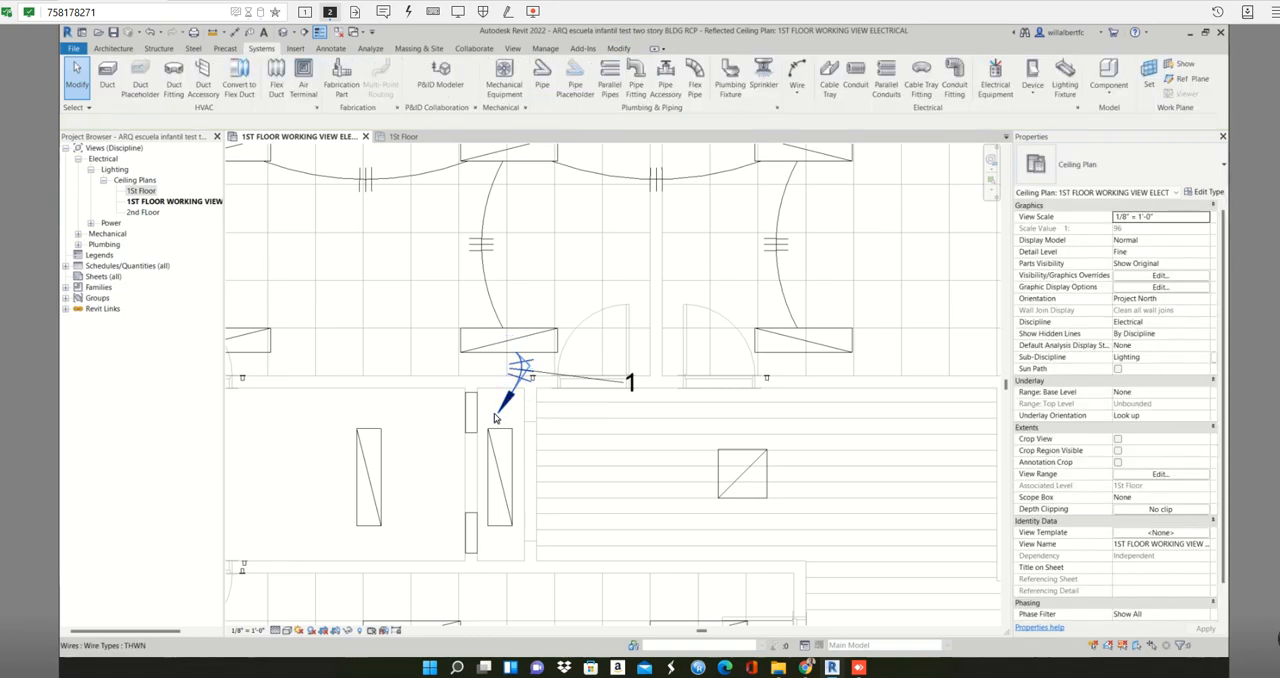
scroll(505, 405, down, 3)
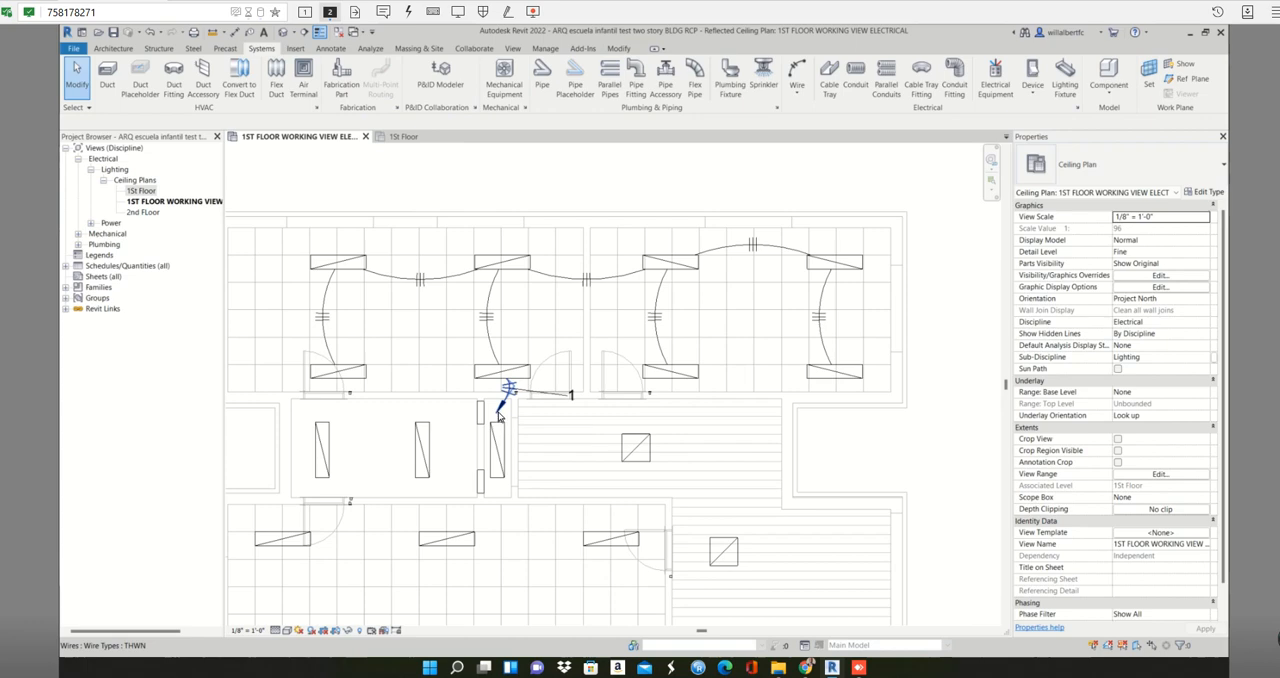
scroll(495, 425, up, 2)
middle_drag(498, 441, 576, 402)
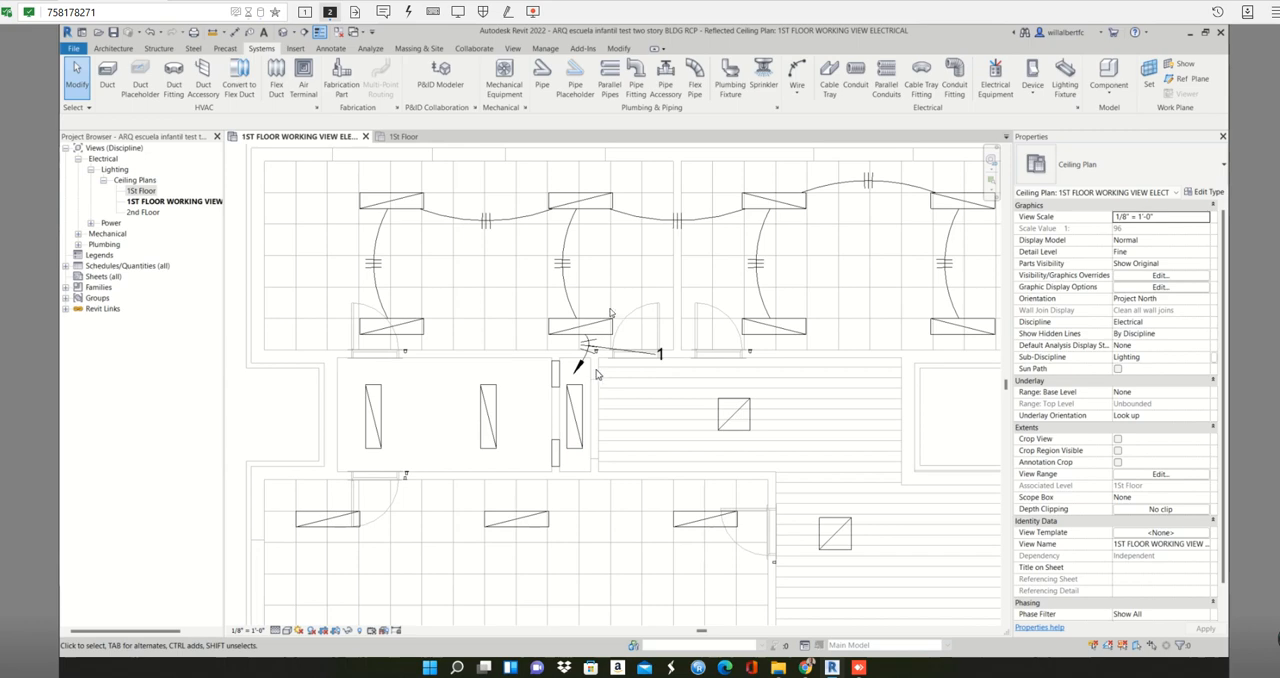
scroll(607, 319, down, 2)
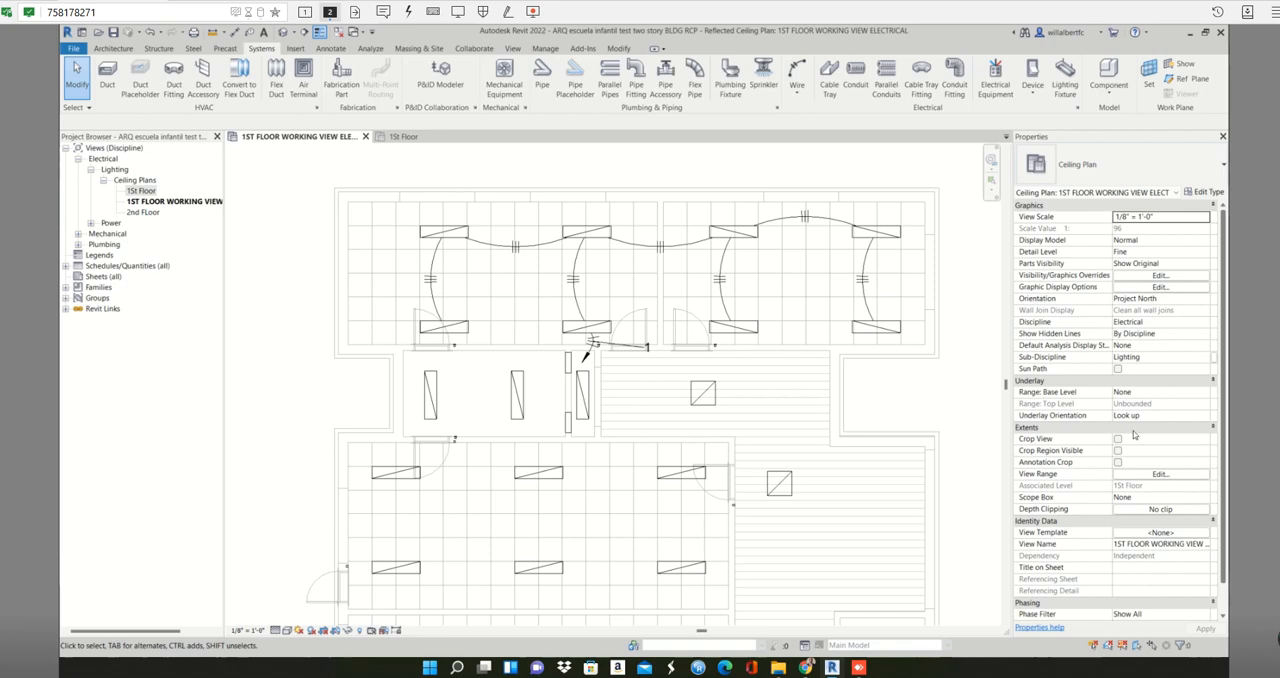
- Undo the home-run wire tag and the arc wires of the Panel A lighting circuit
scroll(871, 411, up, 3)
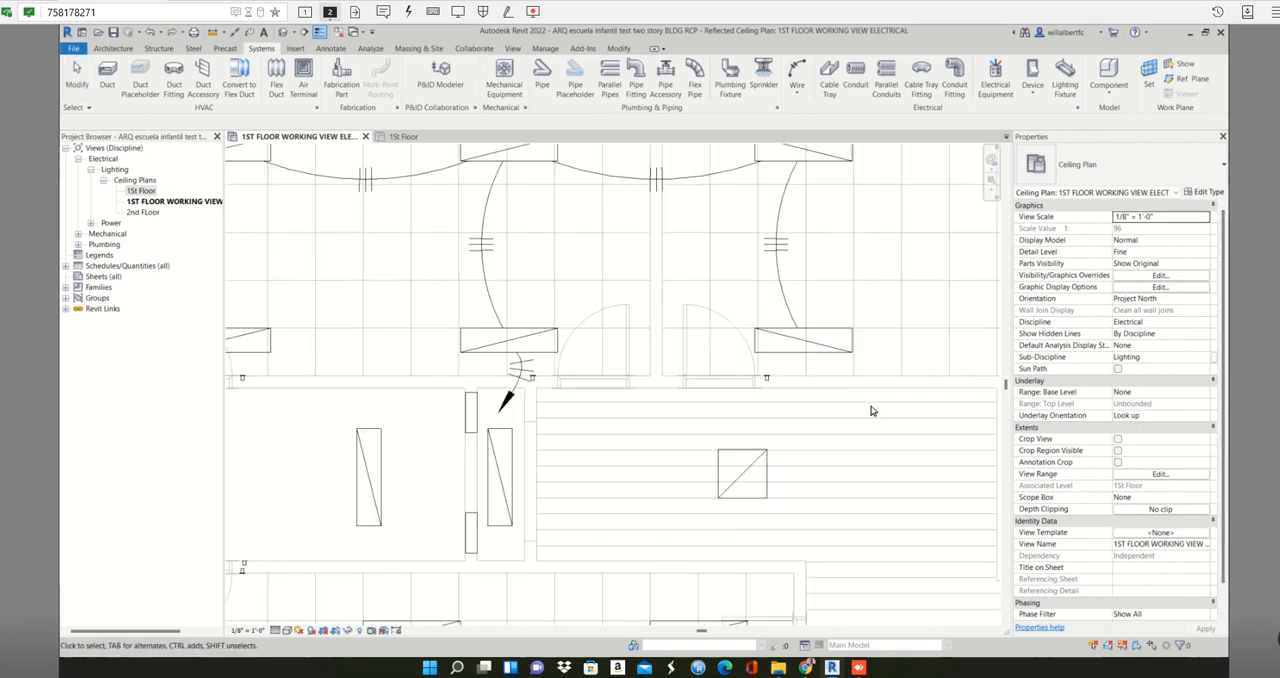
scroll(871, 411, down, 3)
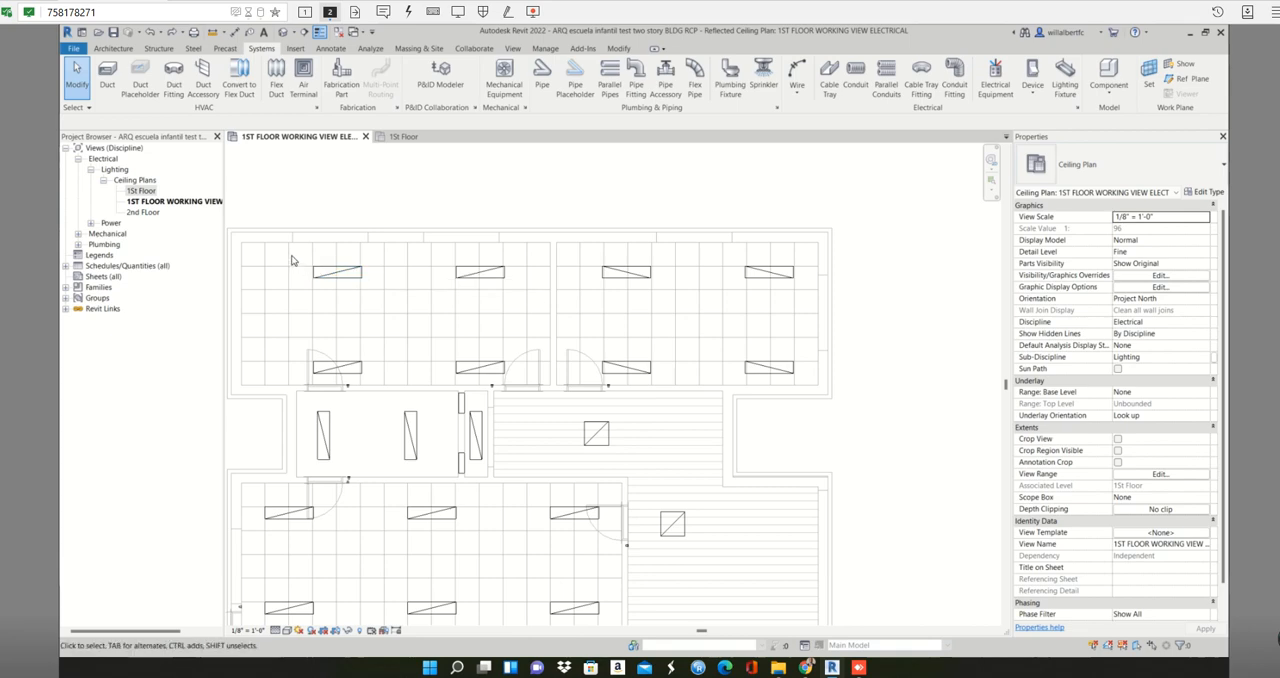
- Select the upper-left lighting fixture, review the properties of its electrical circuit, and clear the selection
click(353, 282)
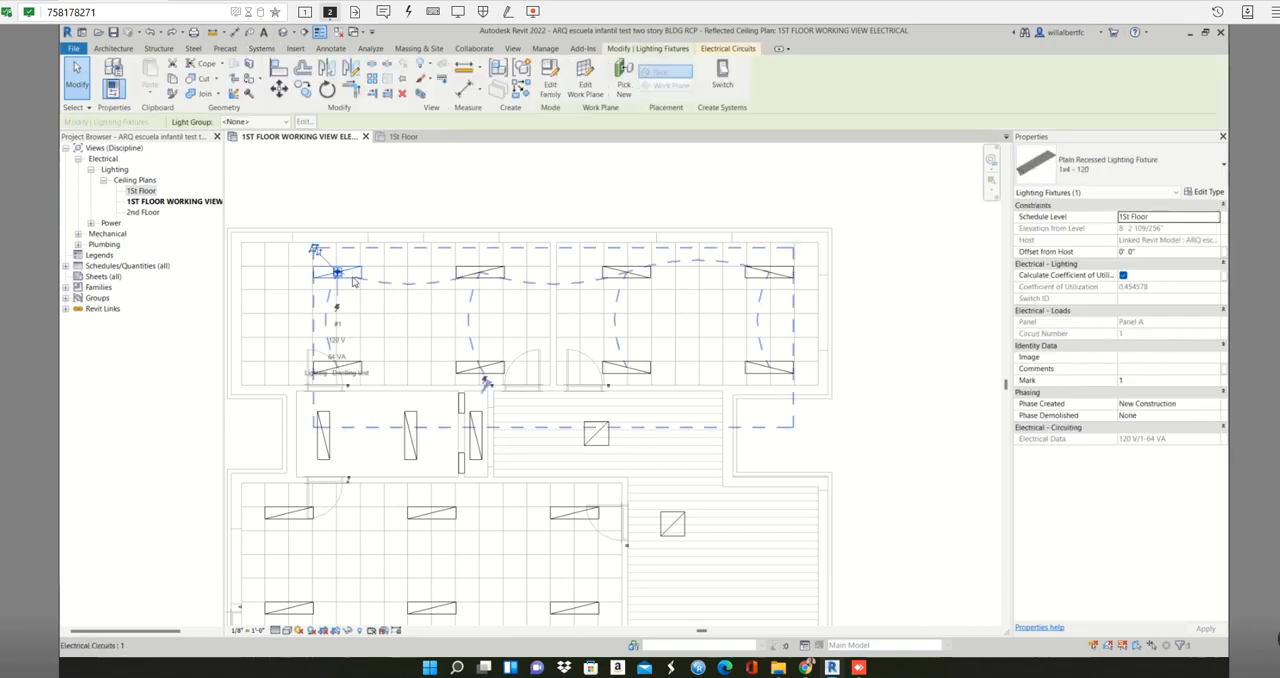
key(Tab)
click(739, 52)
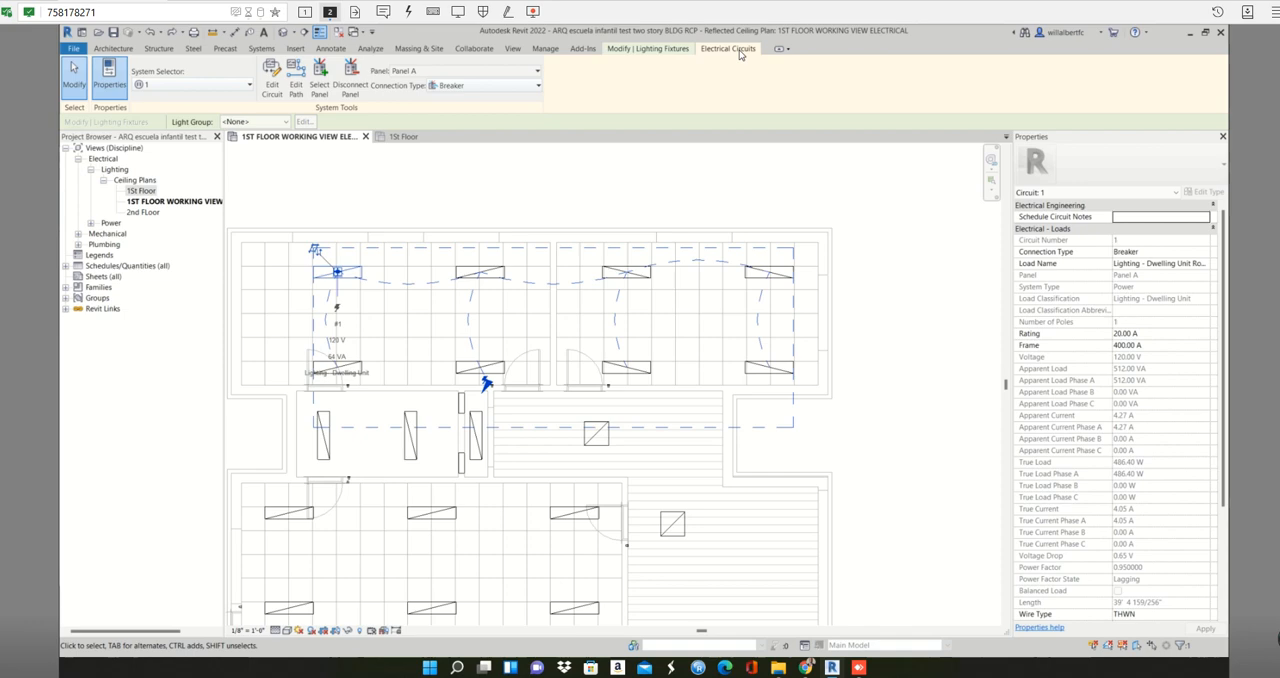
click(567, 166)
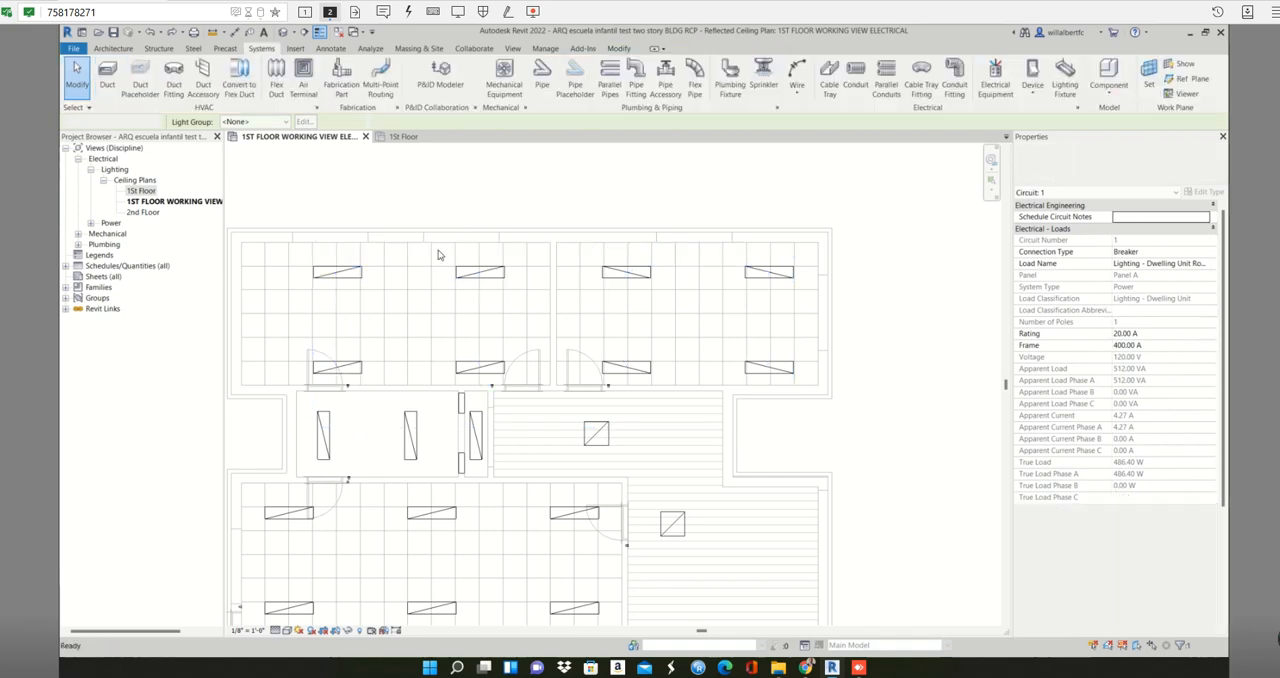
- Select all eight fixtures in the two upper rooms and compare their electrical circuit and lighting fixture settings
drag(405, 297, 803, 382)
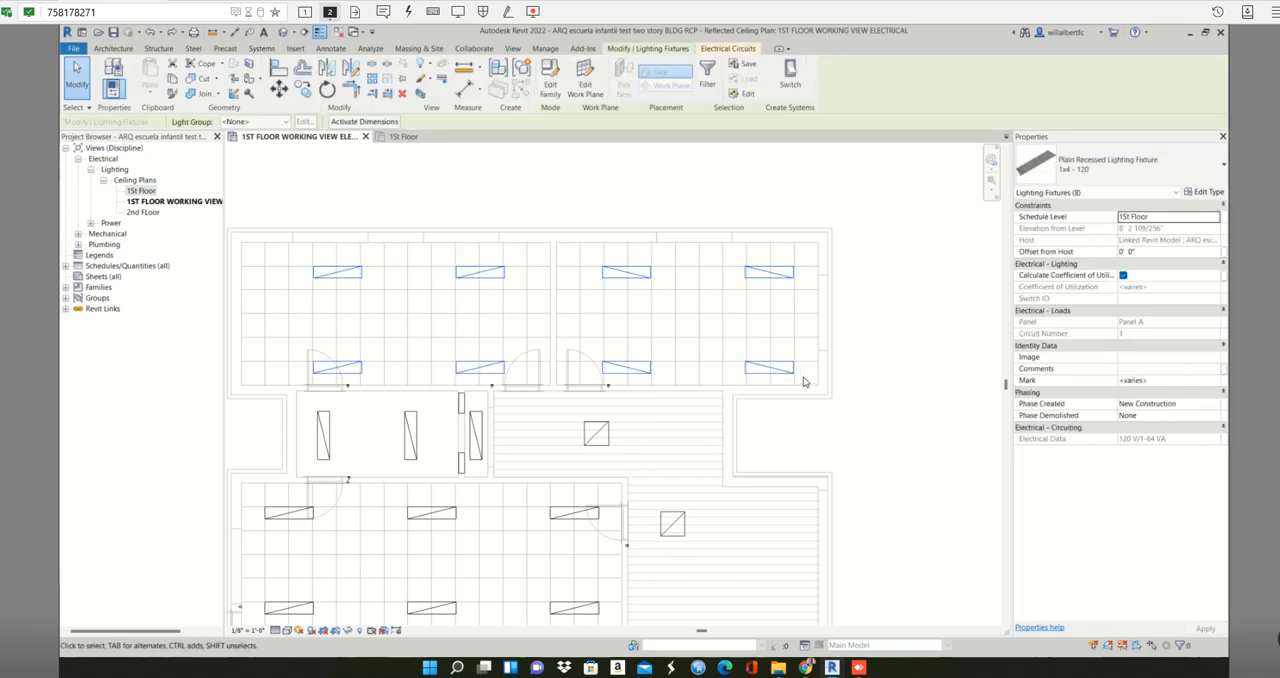
click(738, 50)
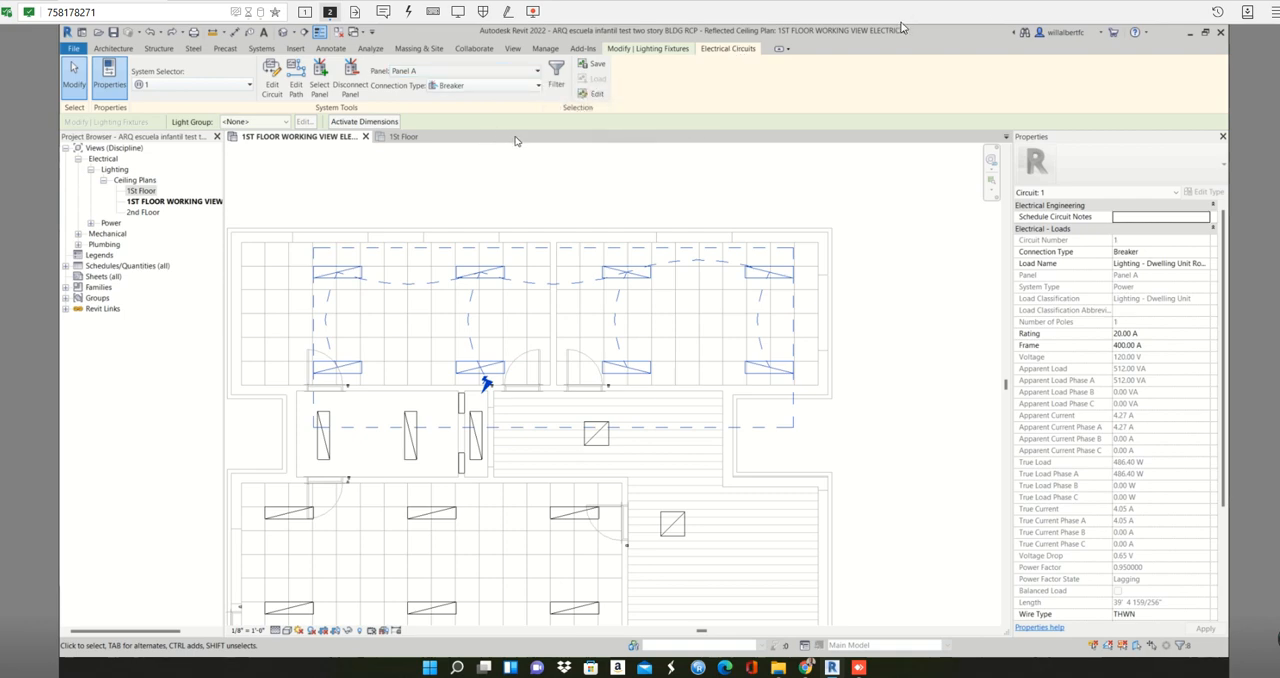
click(640, 50)
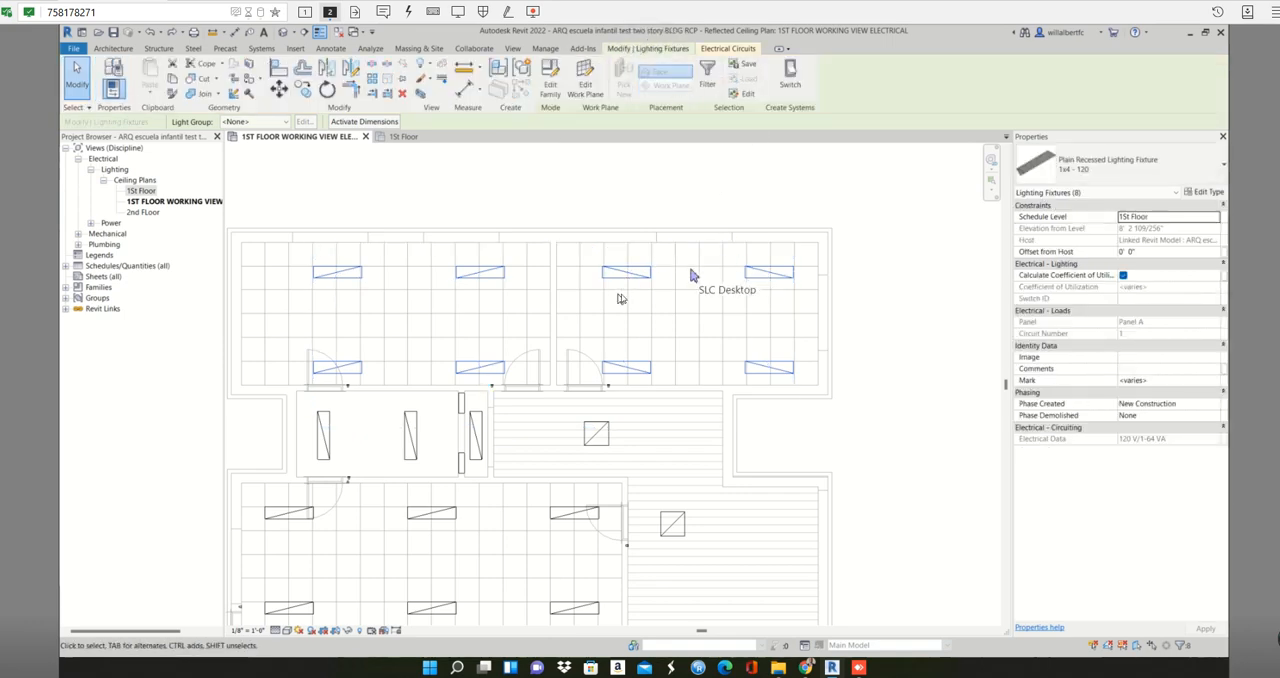
- Select the circuit through the upper fixture beside the dividing wall to view its wiring options, and check that fixture on its own
key(Tab)
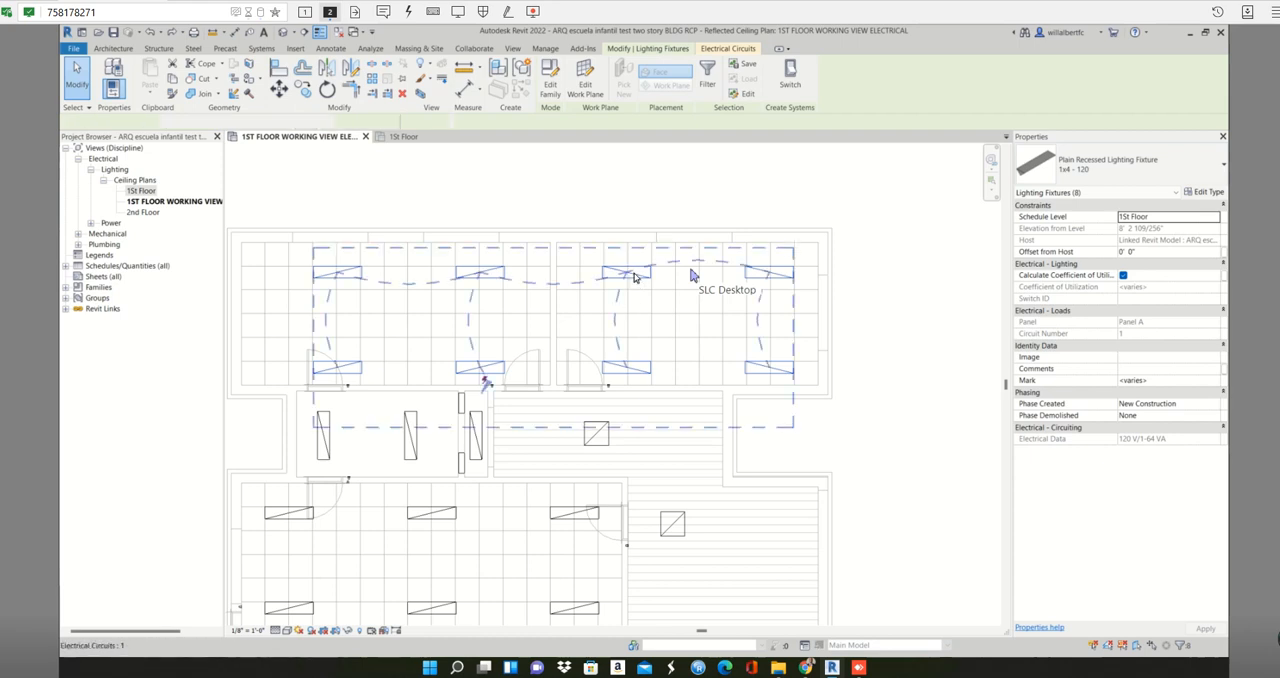
click(634, 277)
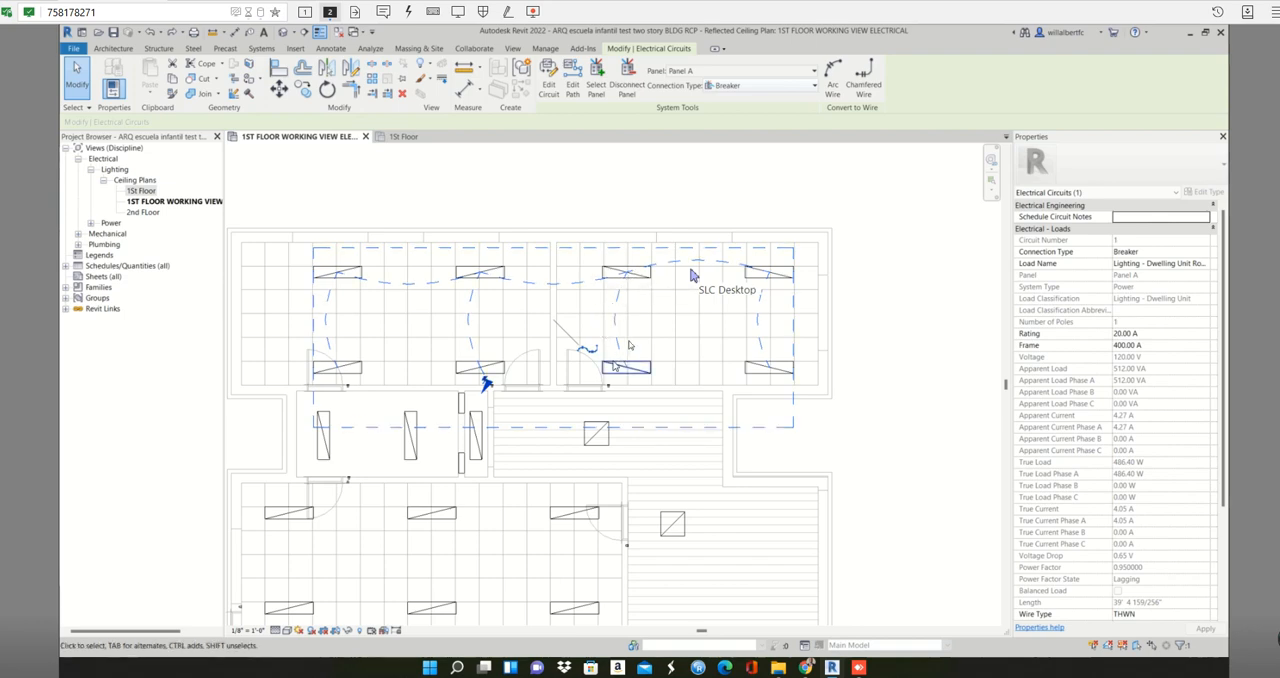
key(Escape)
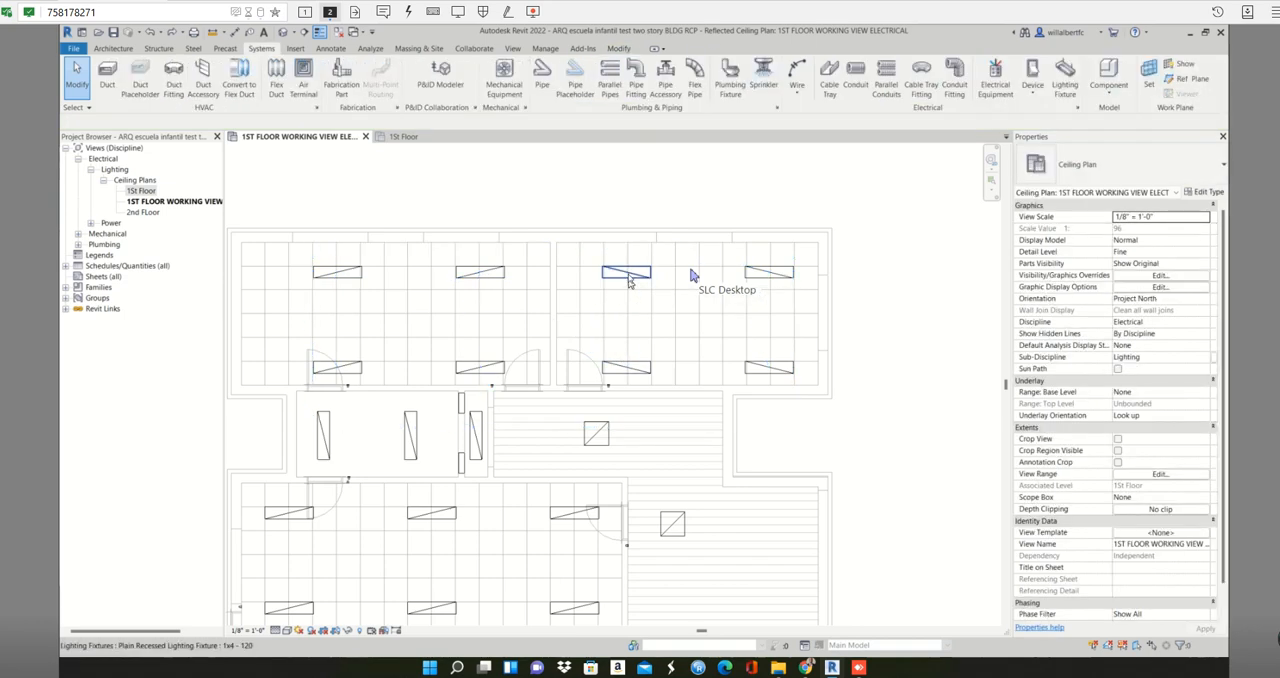
click(628, 276)
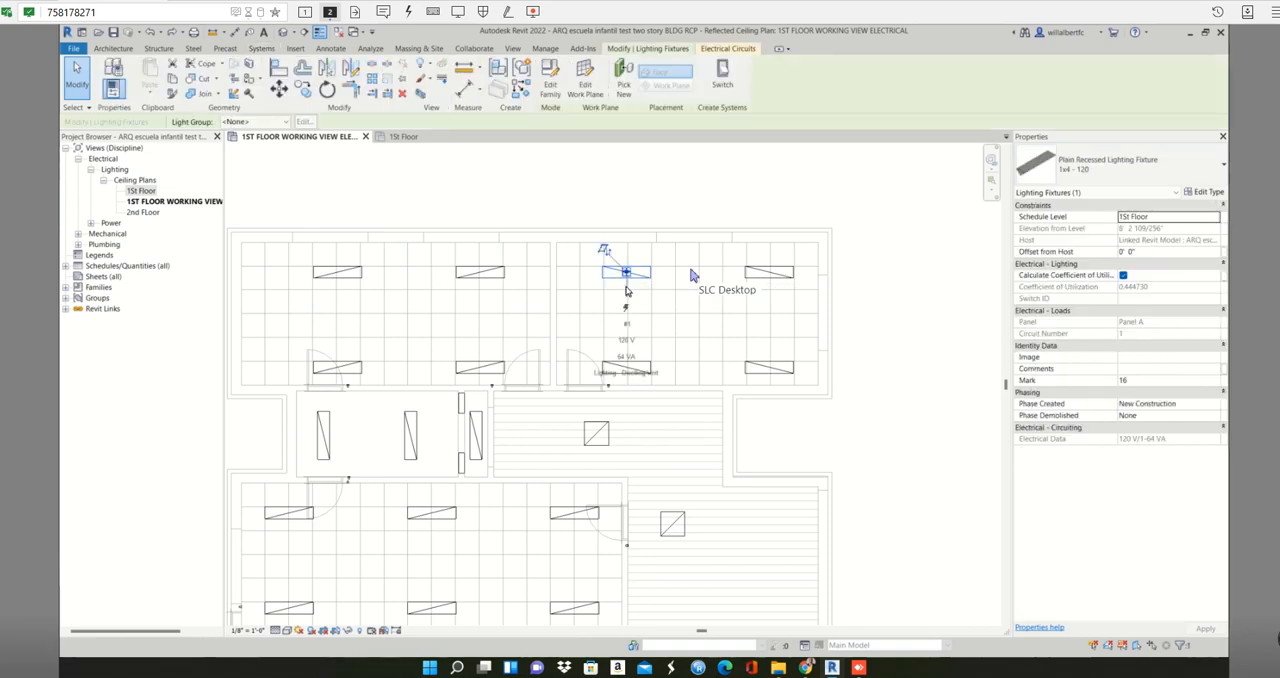
key(Escape)
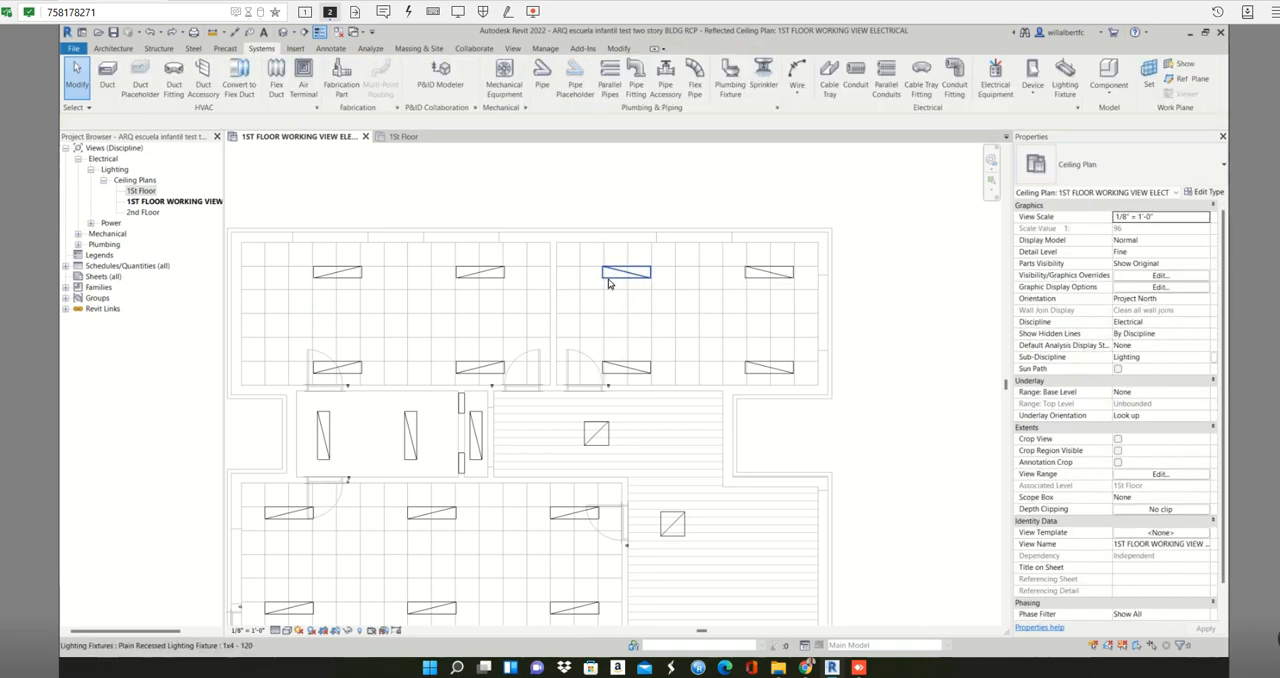
- Convert the Panel A lighting circuit of the two upper rooms to arc wires and clear the selection
key(Tab)
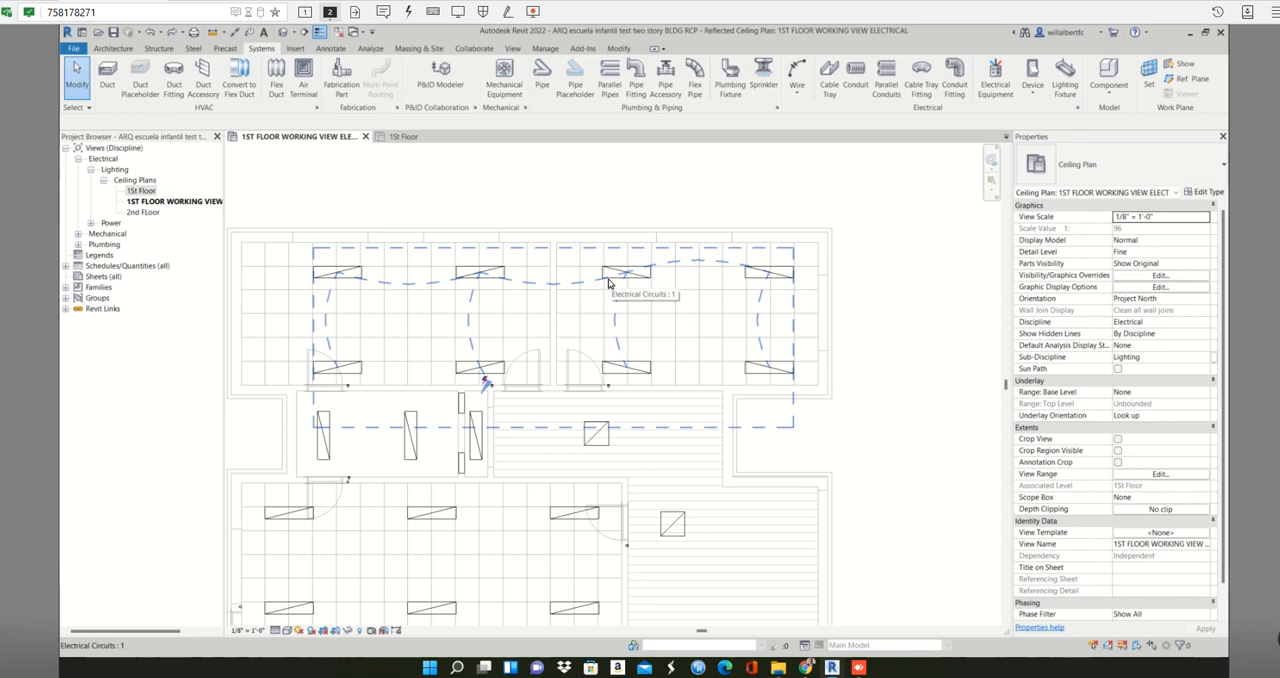
click(608, 283)
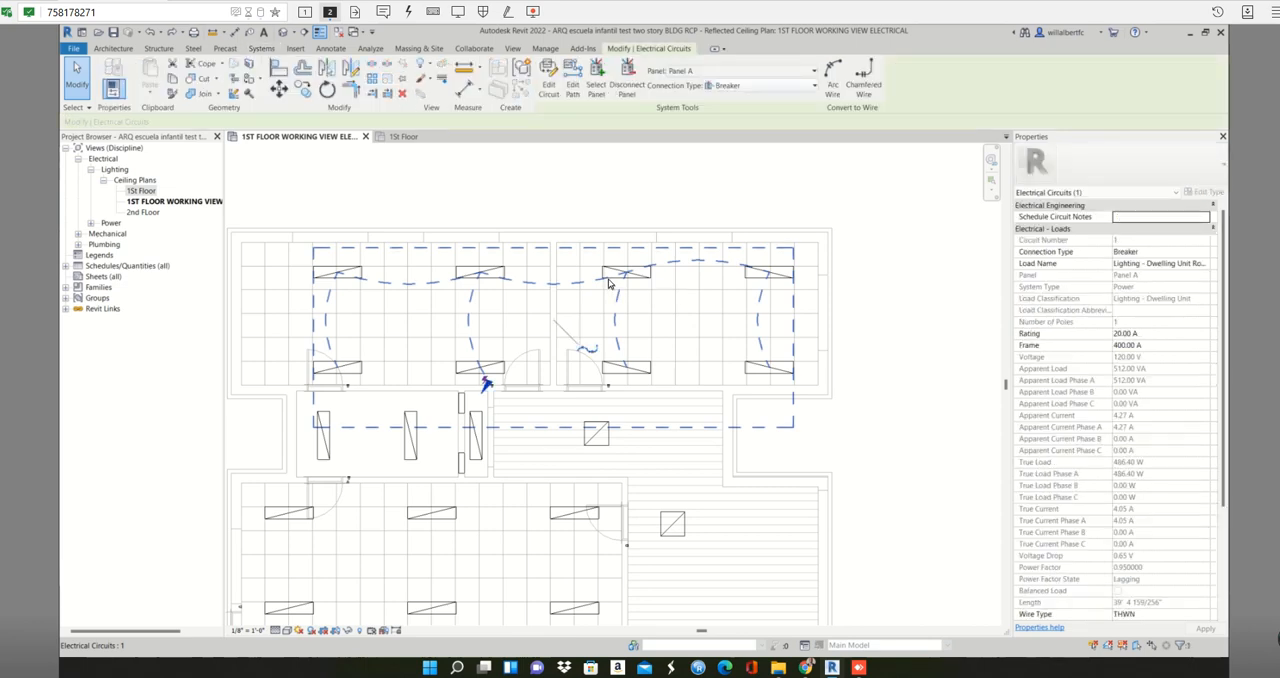
click(838, 77)
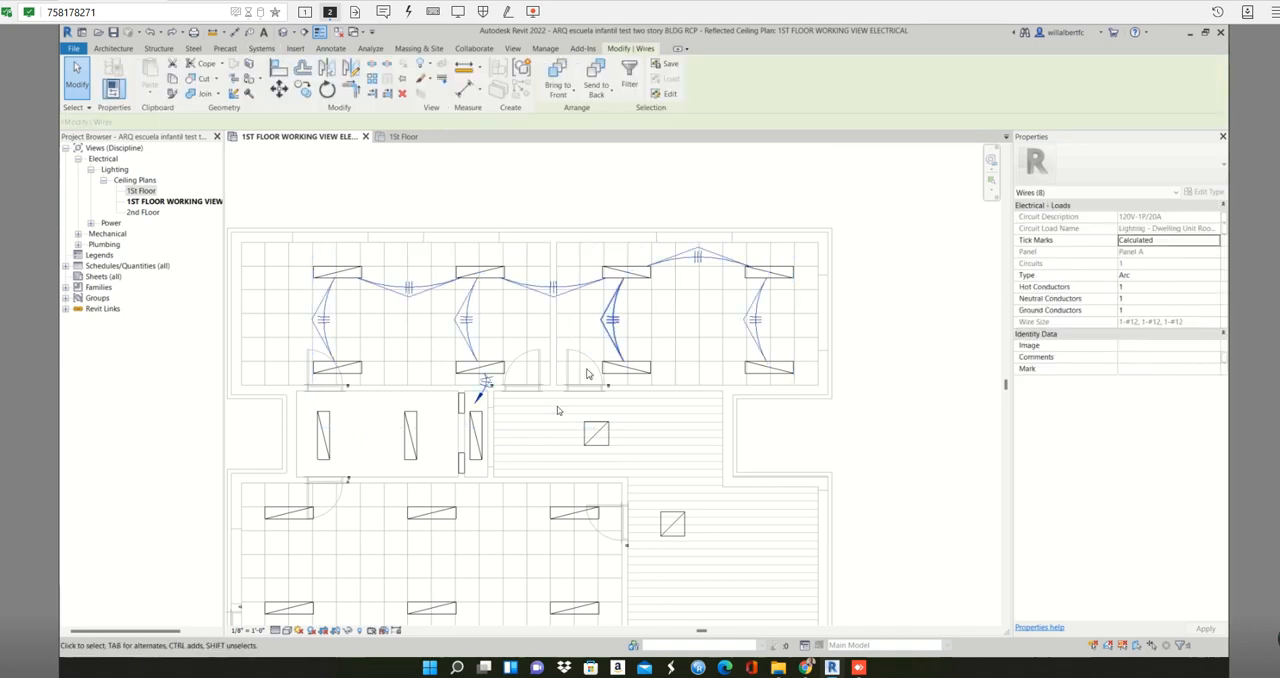
click(640, 431)
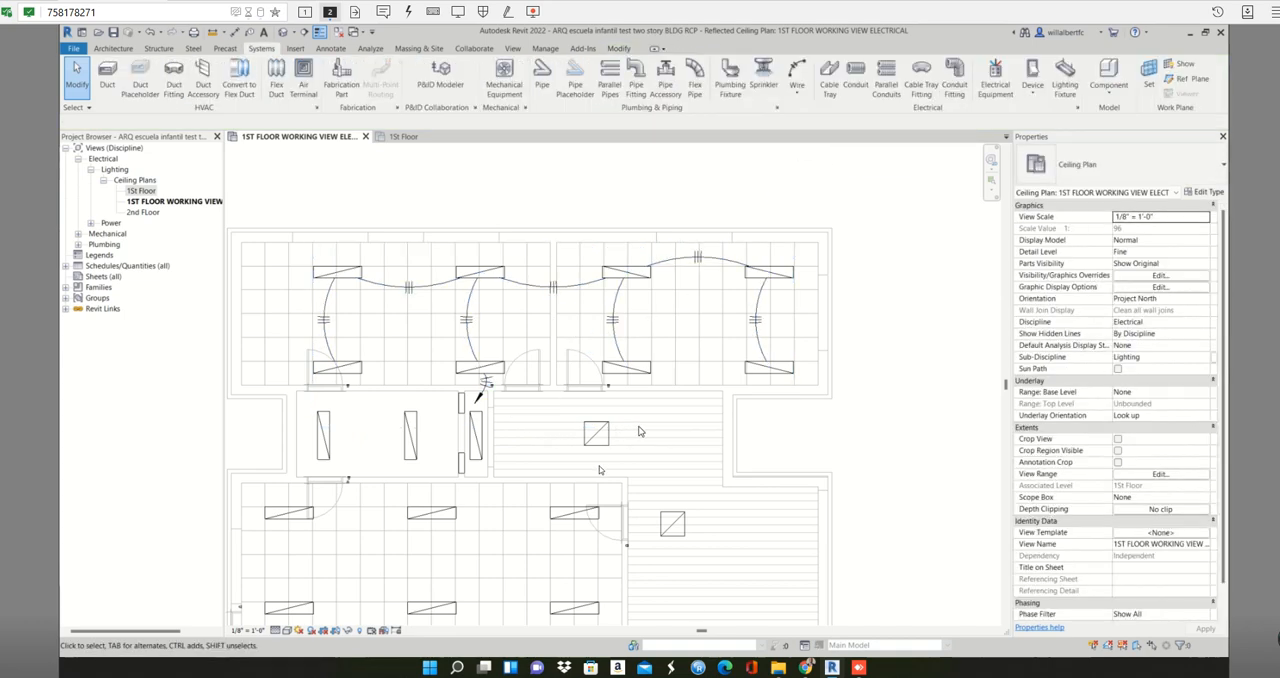
- Create a power circuit for the eleven 1x4 fixtures in the two classrooms below the panelboard room
scroll(612, 442, down, 1)
middle_drag(614, 438, 705, 177)
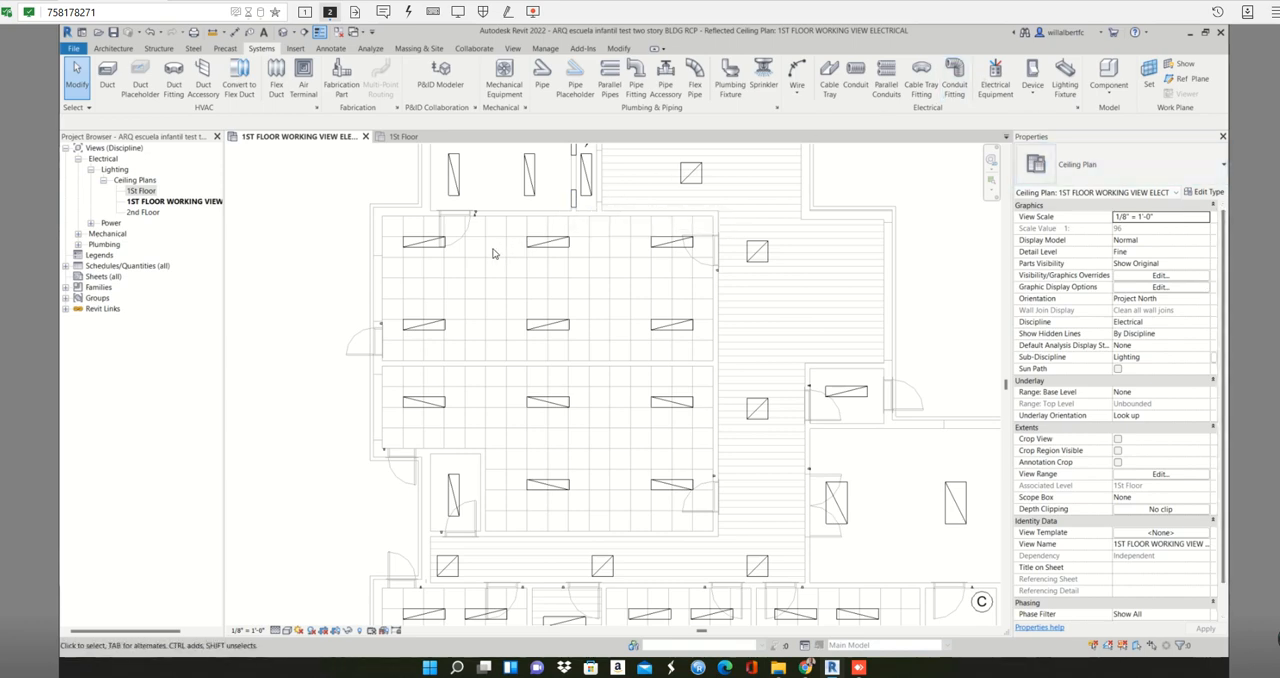
click(424, 245)
drag(566, 347, 702, 352)
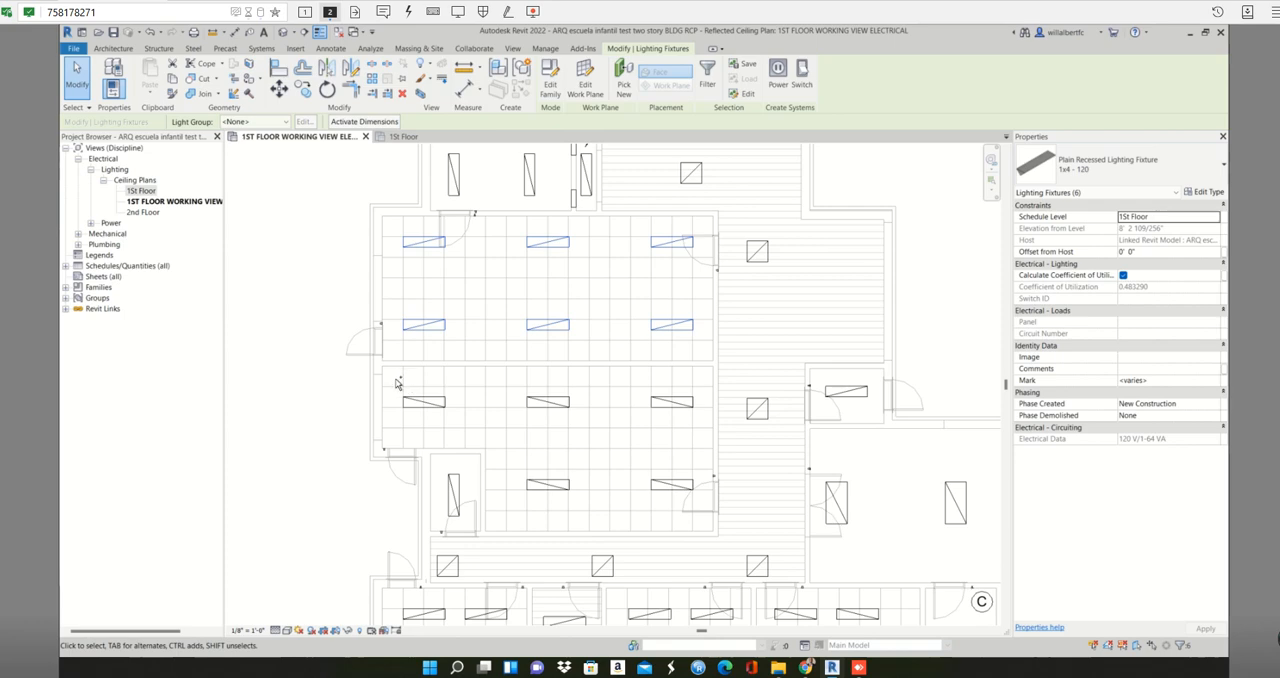
drag(395, 376, 704, 440)
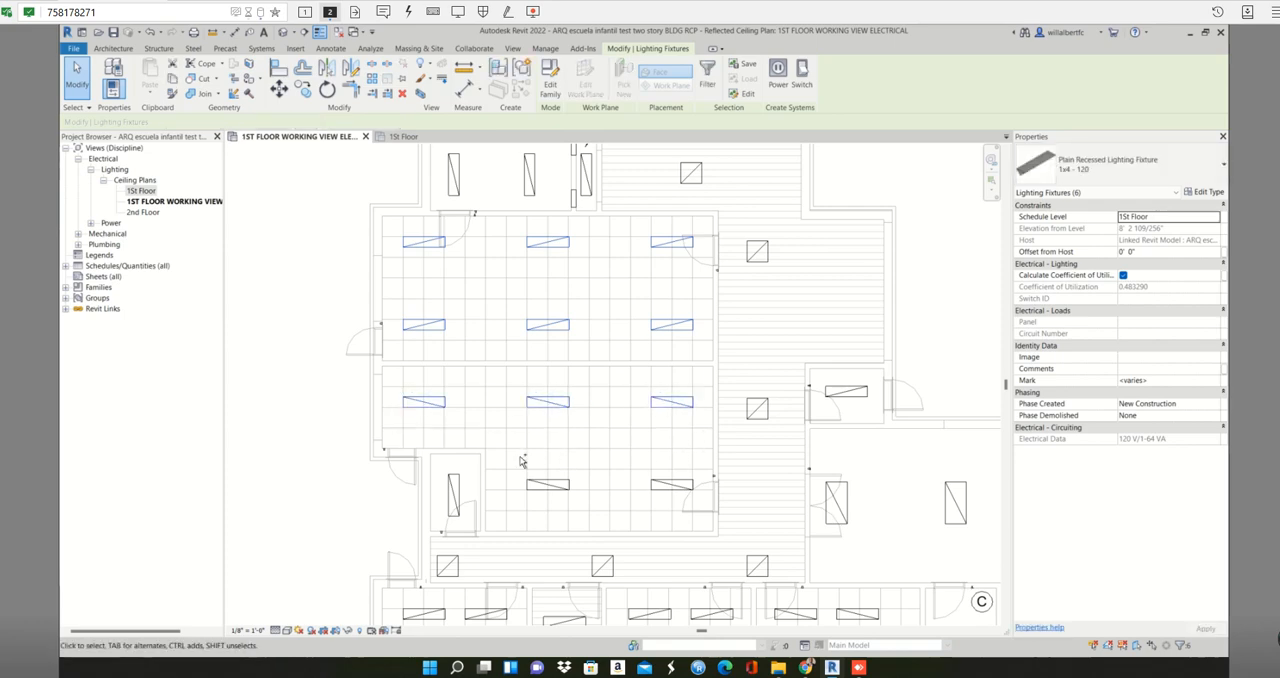
ctrl+drag(520, 452, 704, 510)
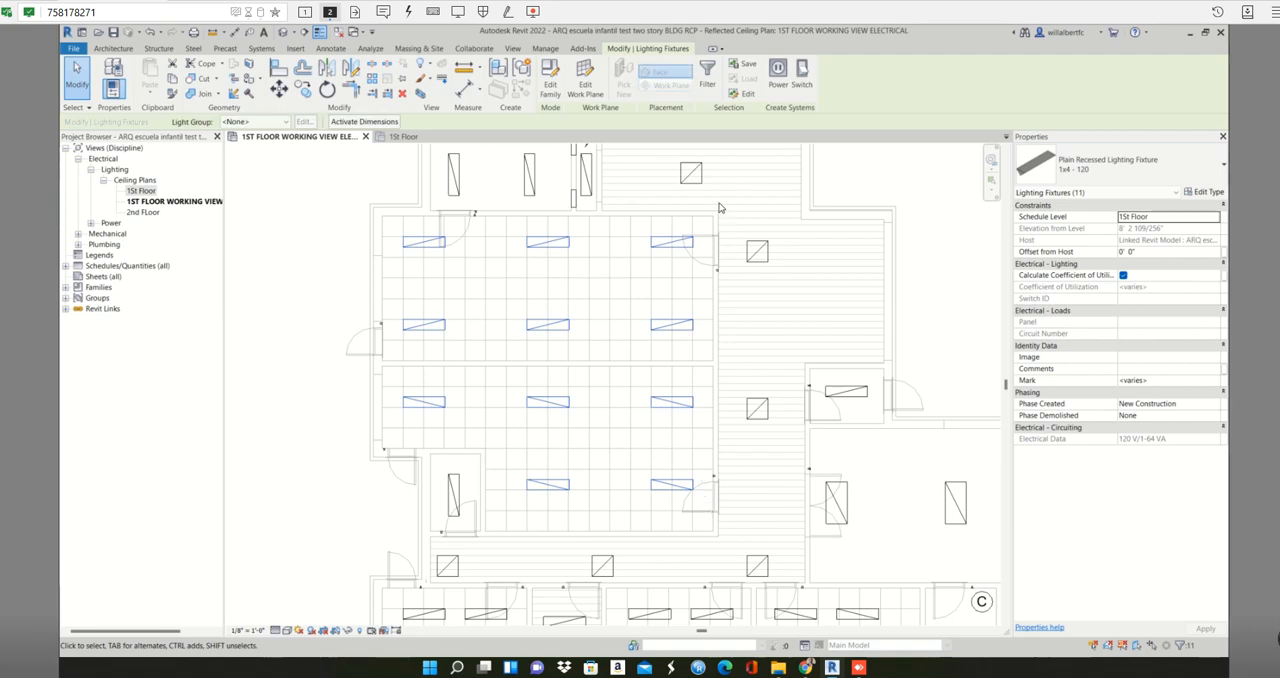
click(777, 75)
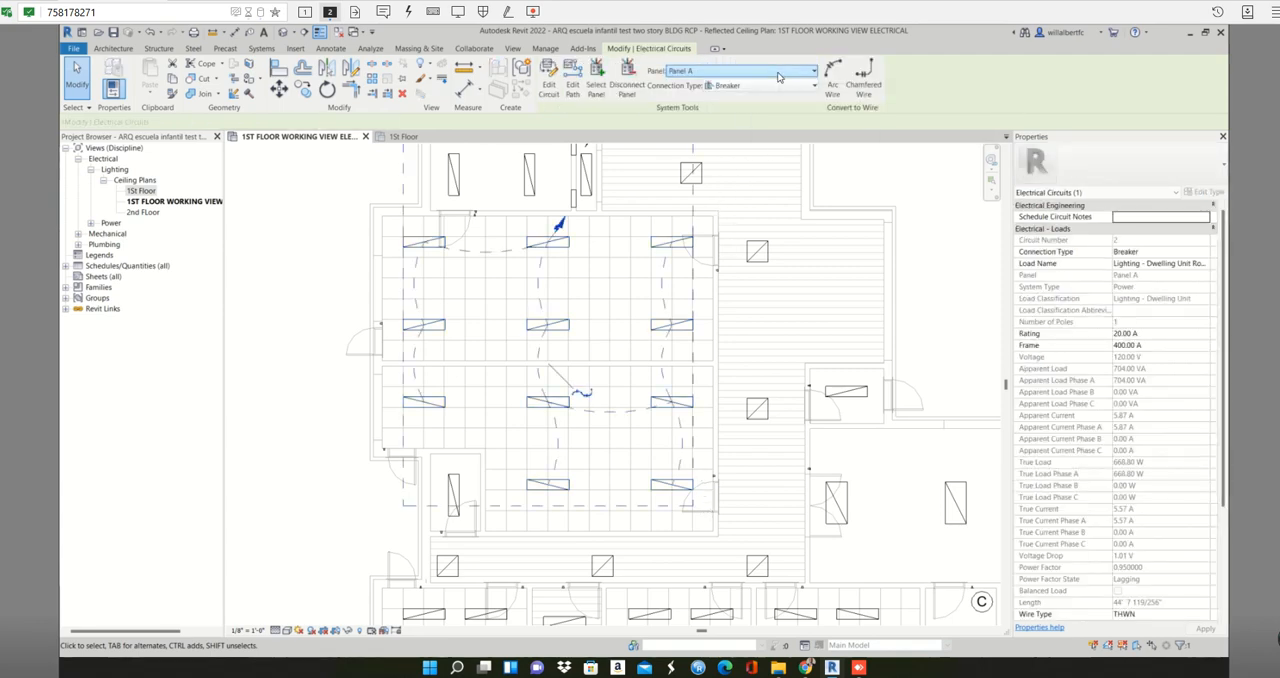
- Assign the new eleven-fixture lighting circuit to Panel B and convert it to arc wires
click(778, 72)
click(754, 116)
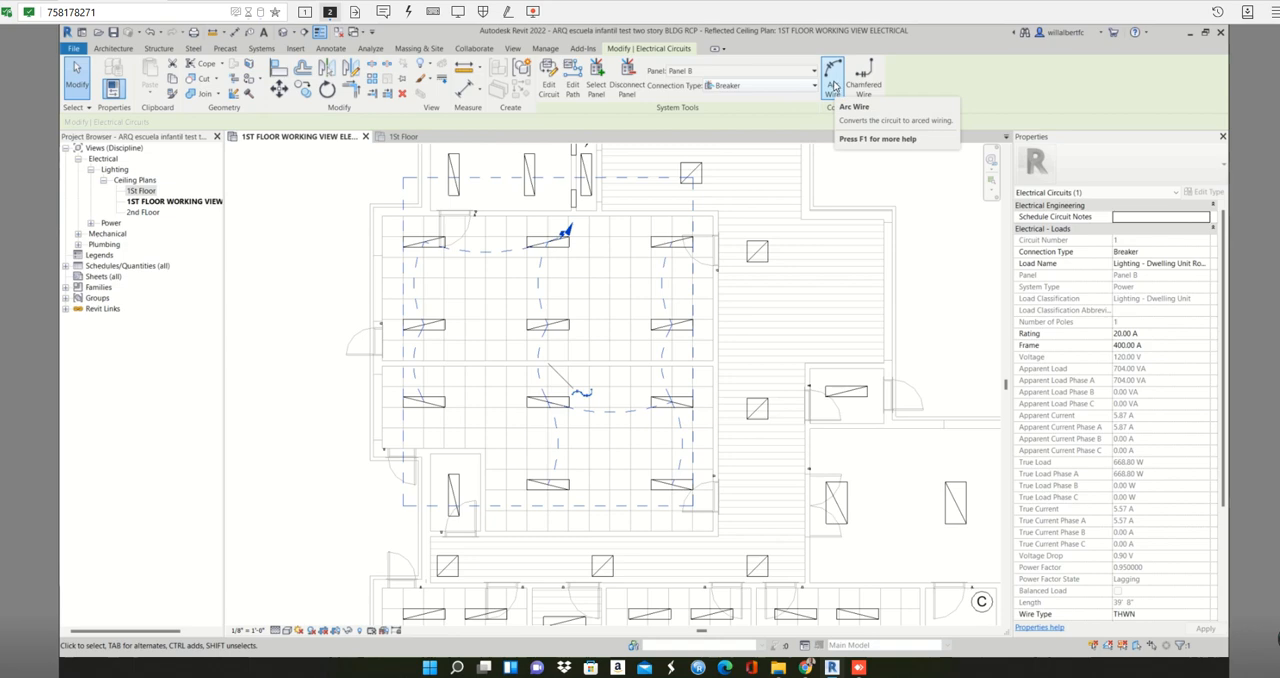
click(833, 80)
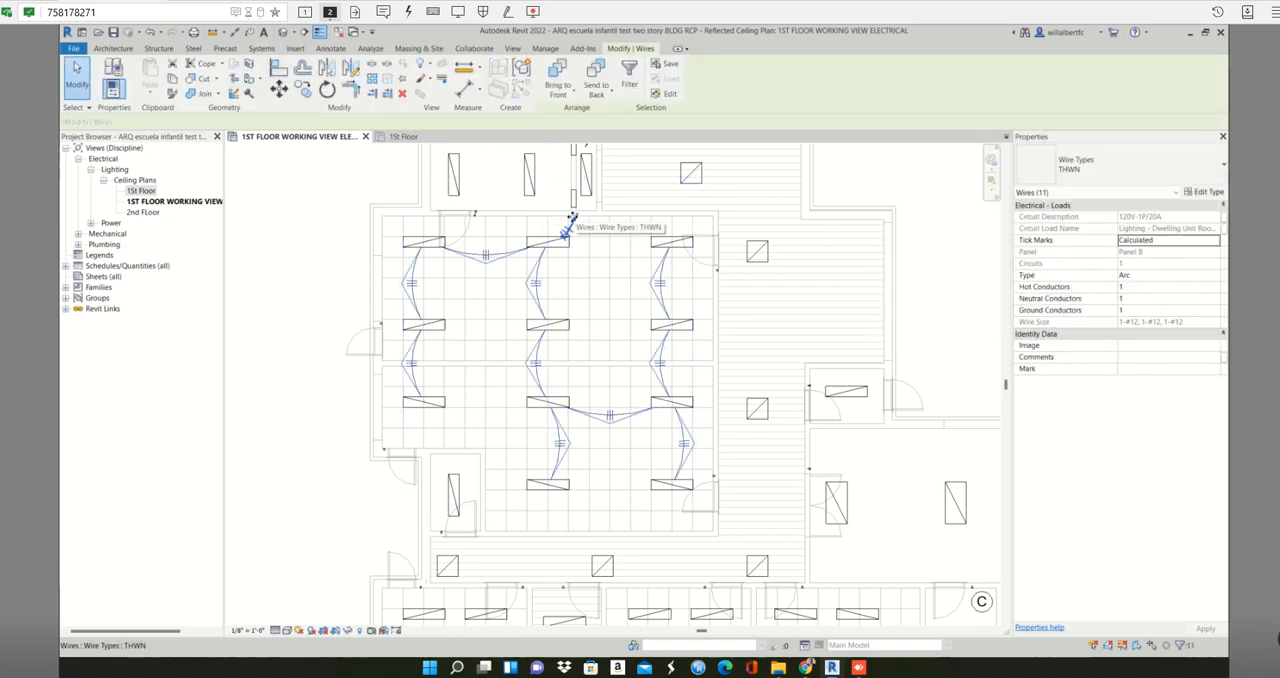
- Reshape the home-run wire of the Panel B circuit so its arrow points at the lower panelboard
click(574, 221)
scroll(577, 219, up, 2)
scroll(577, 217, up, 2)
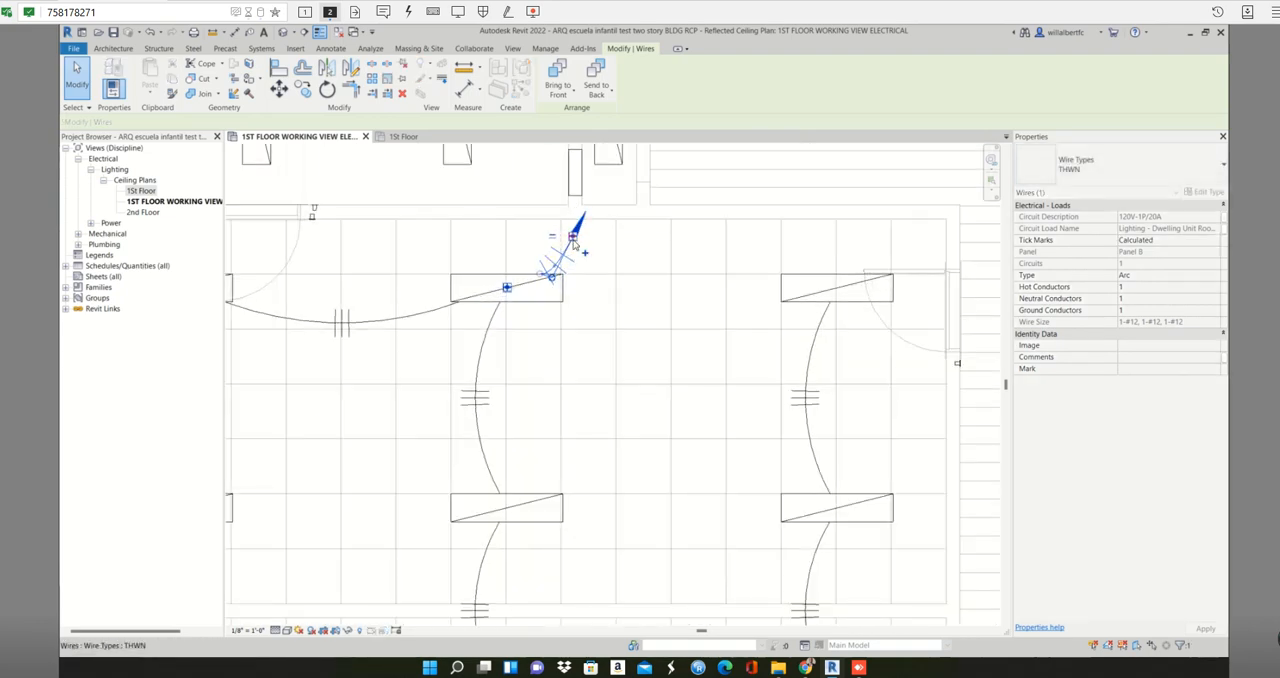
drag(573, 236, 565, 226)
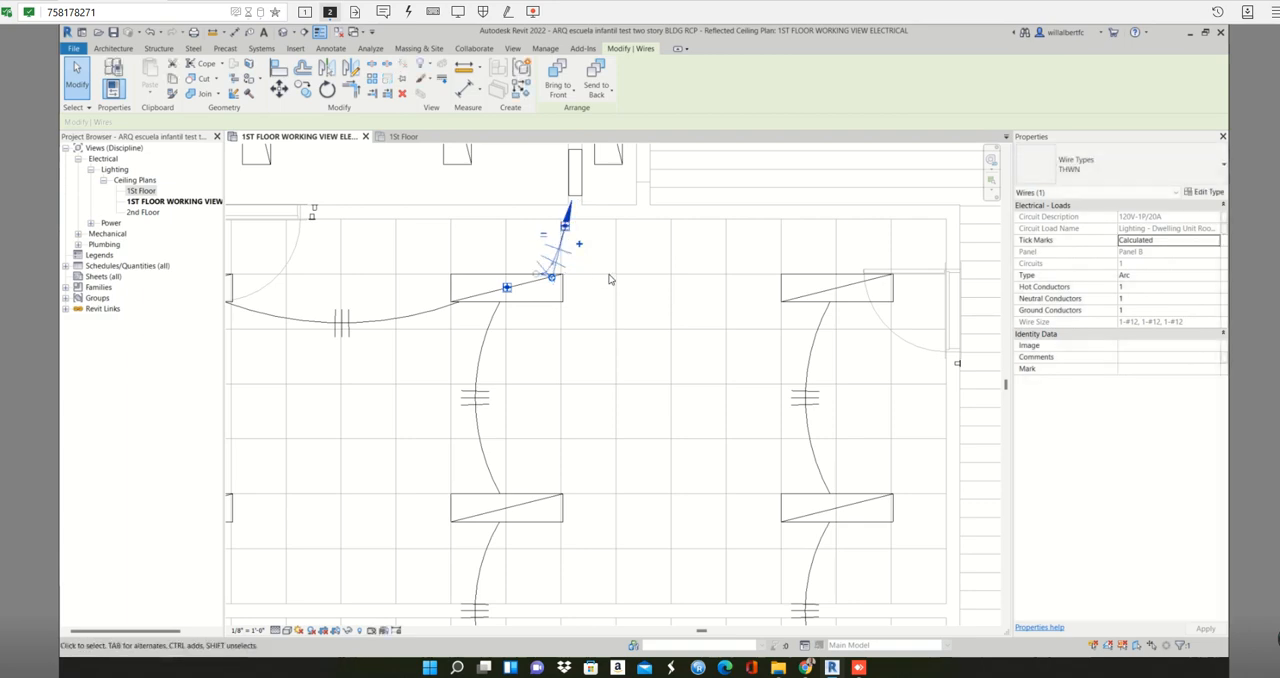
scroll(597, 272, down, 3)
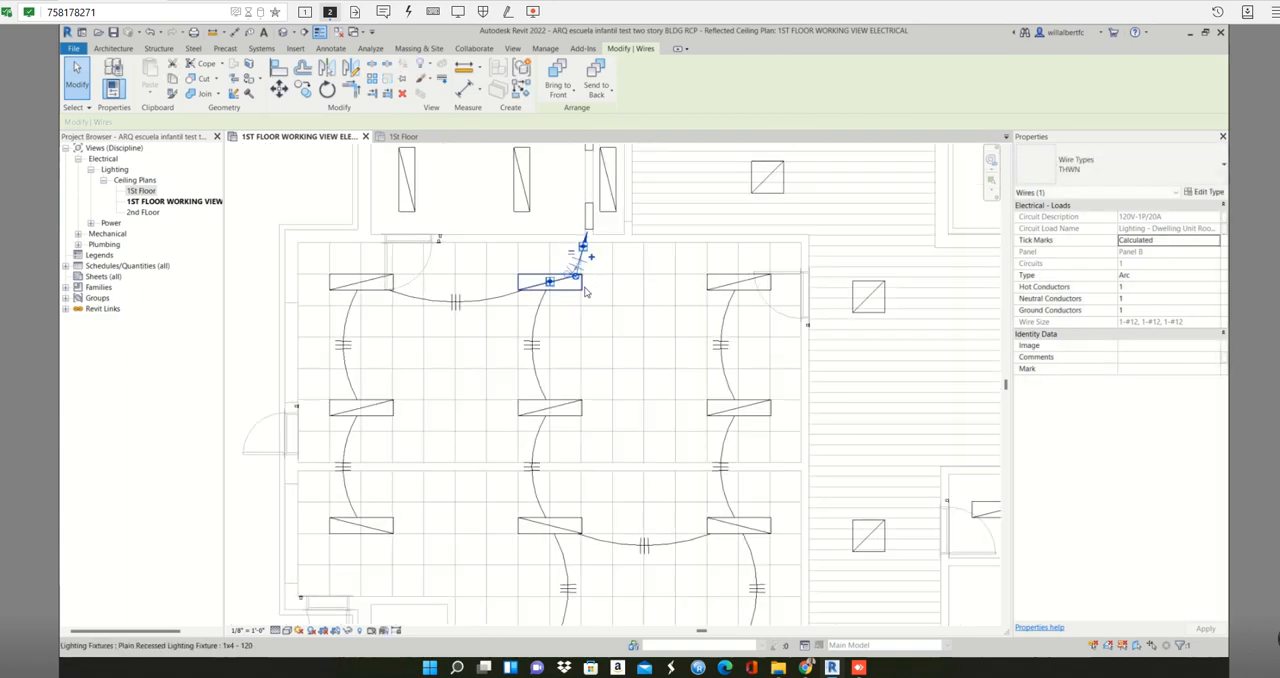
- Tag the Panel B home-run wire using a horizontal tag with an attached-end leader
key(t)
key(g)
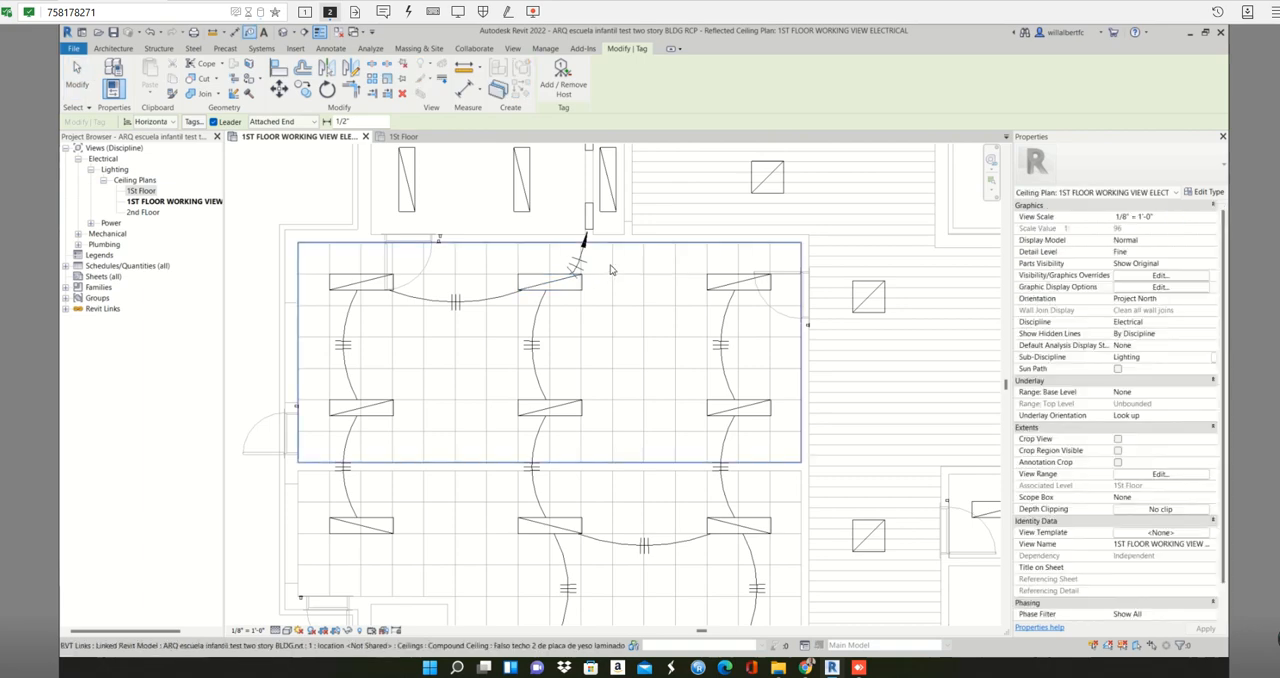
scroll(593, 264, up, 1)
click(571, 277)
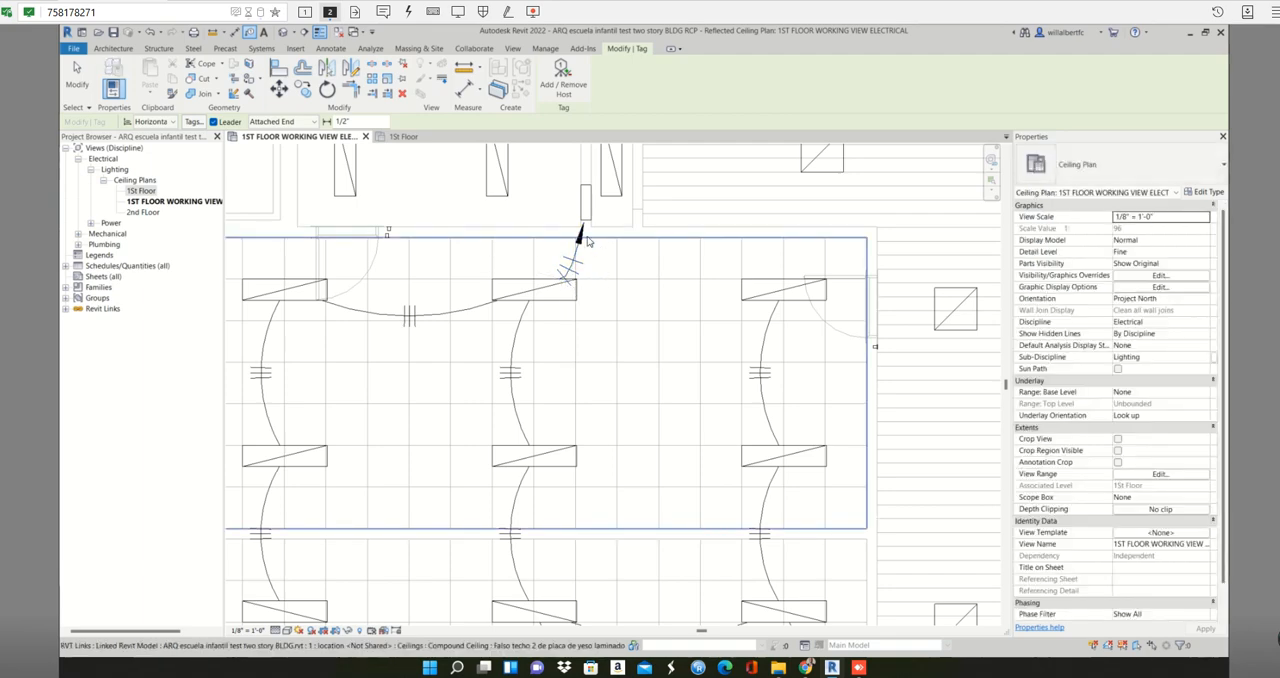
scroll(579, 247, down, 2)
scroll(577, 247, down, 1)
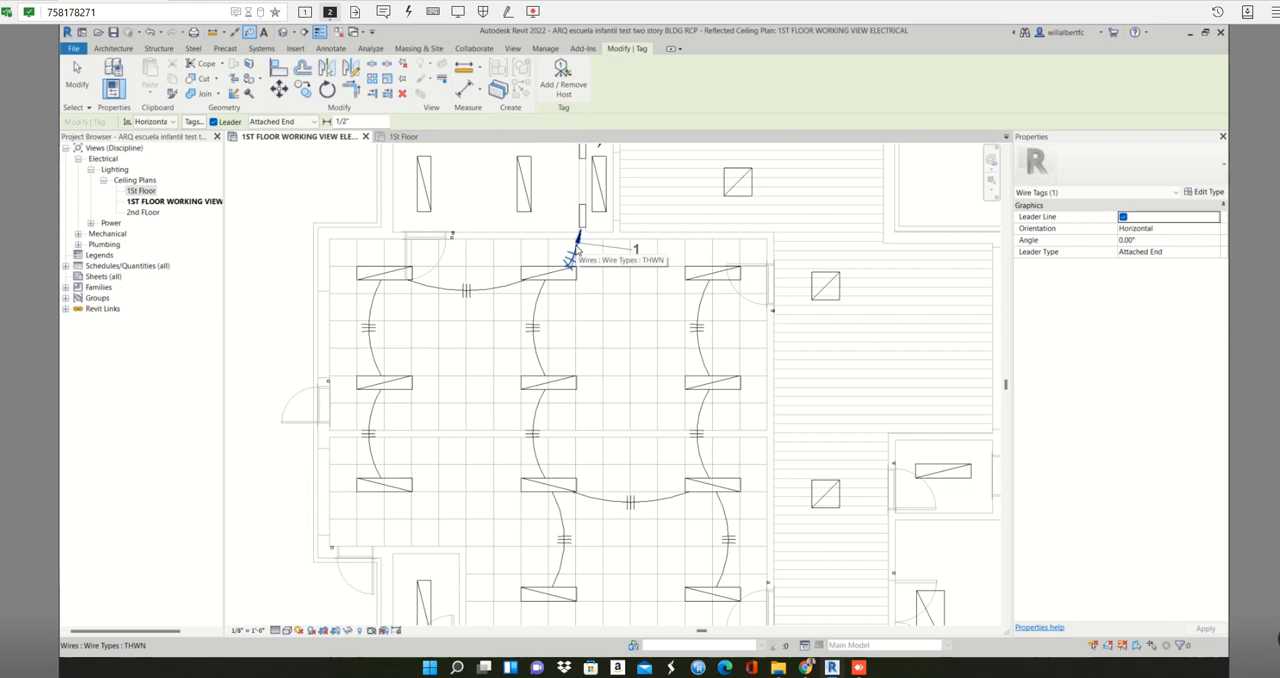
click(577, 248)
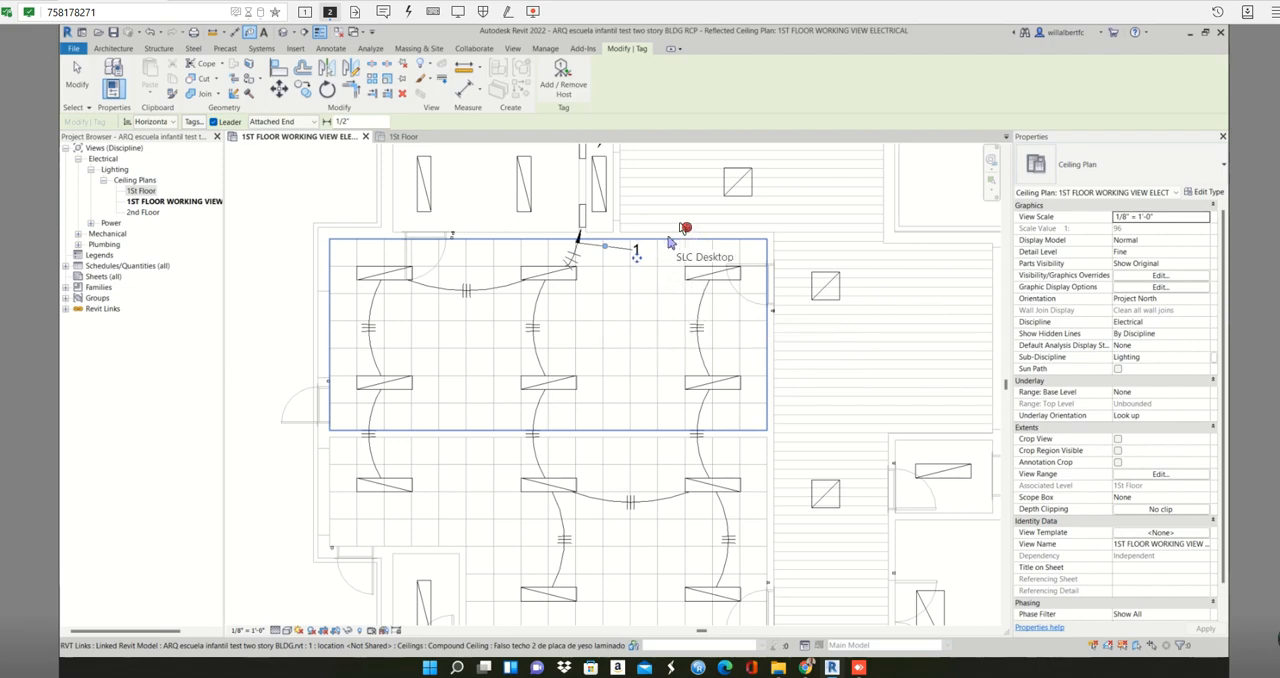
middle_drag(651, 243, 622, 345)
key(Escape)
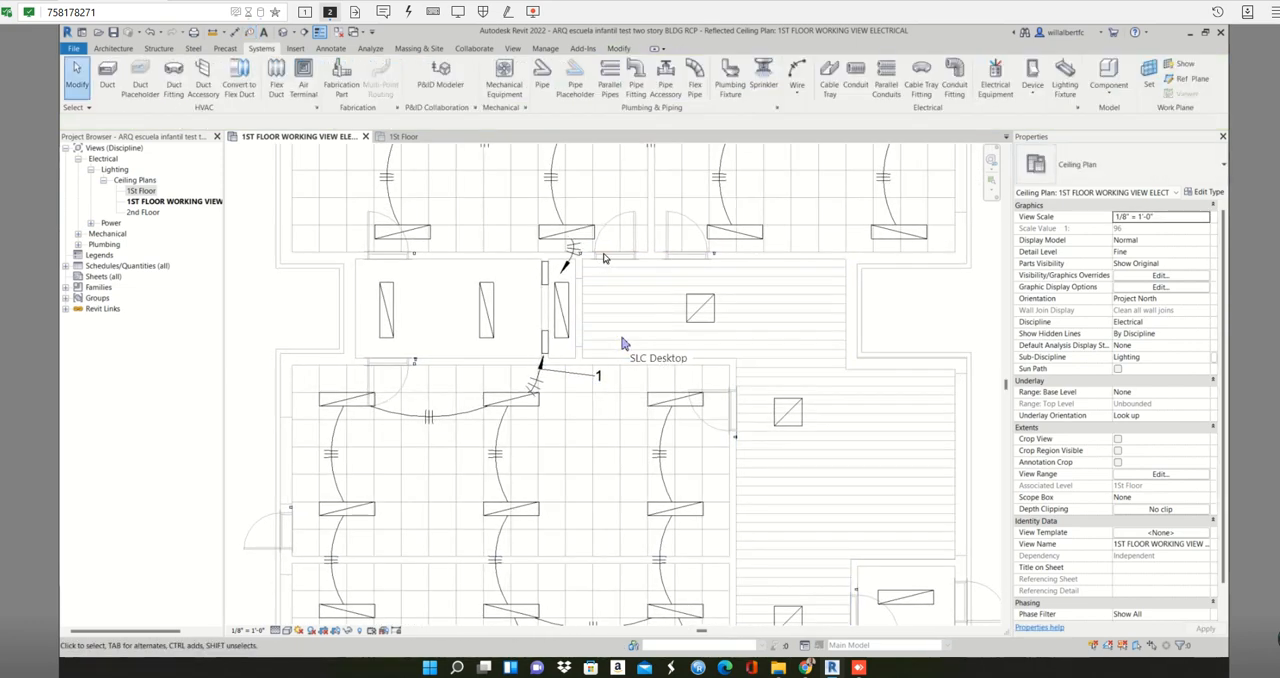
- Tag the Panel A home-run wire by category with a leader
key(t)
key(g)
click(574, 251)
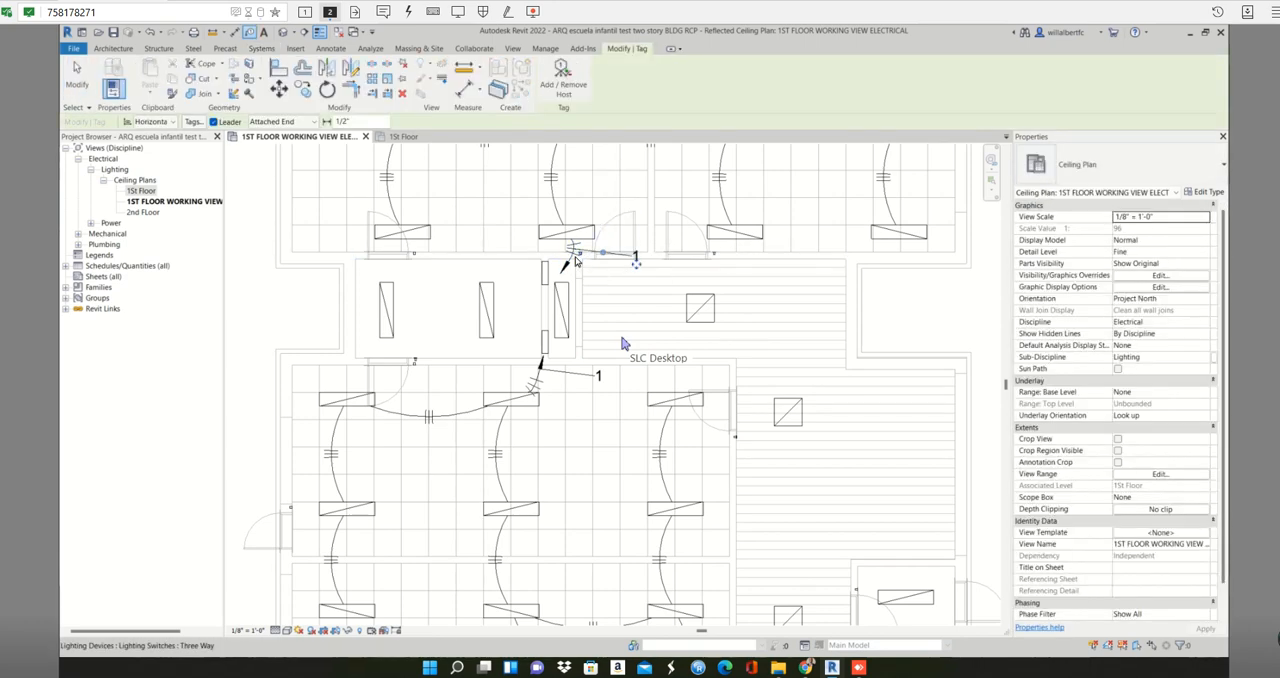
key(Escape)
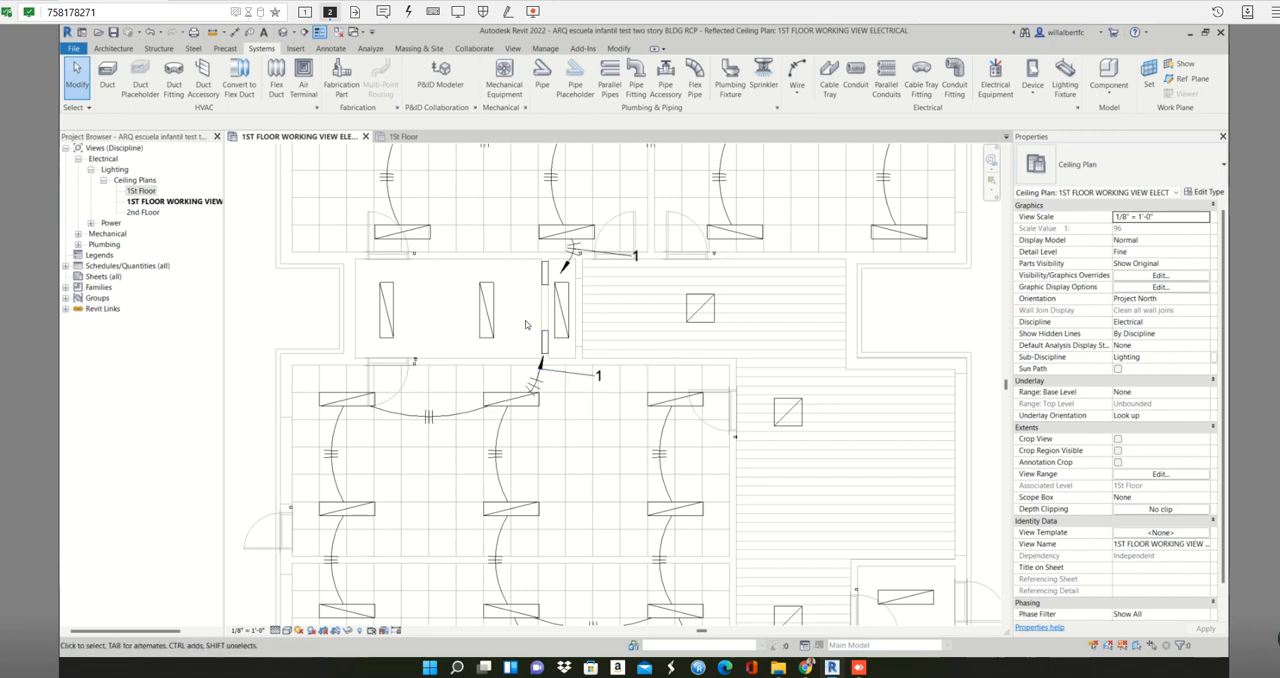
scroll(527, 324, down, 3)
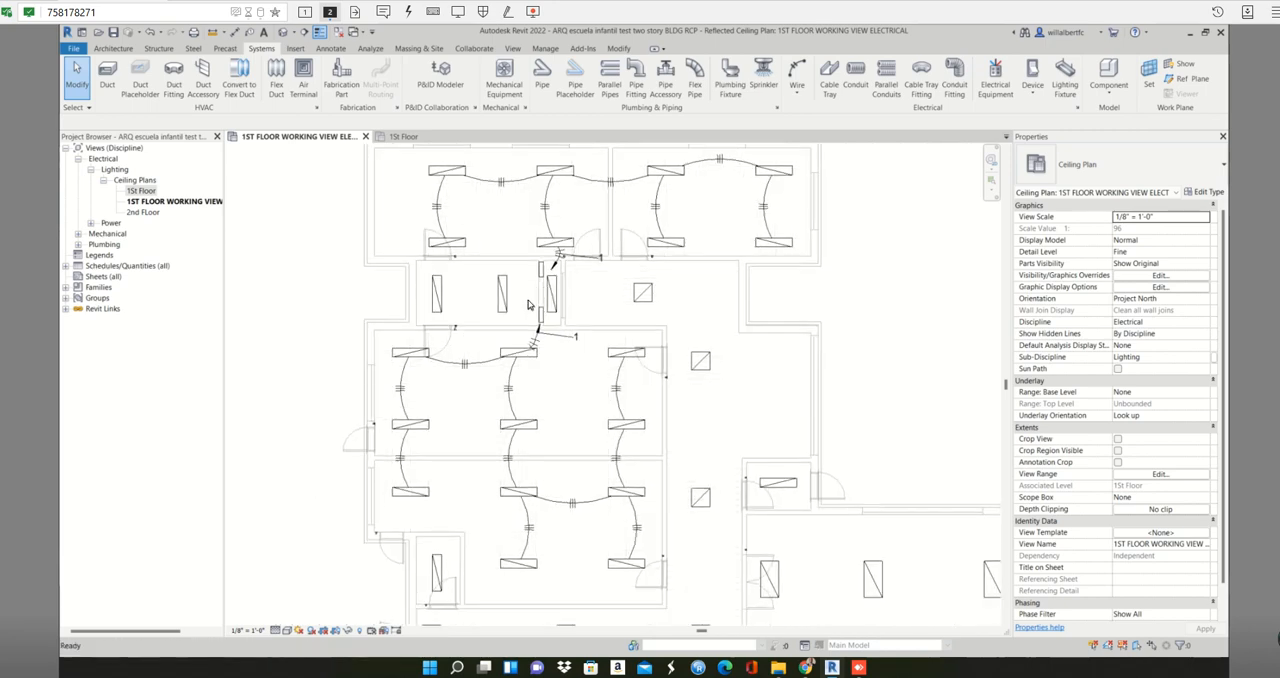
scroll(541, 263, up, 2)
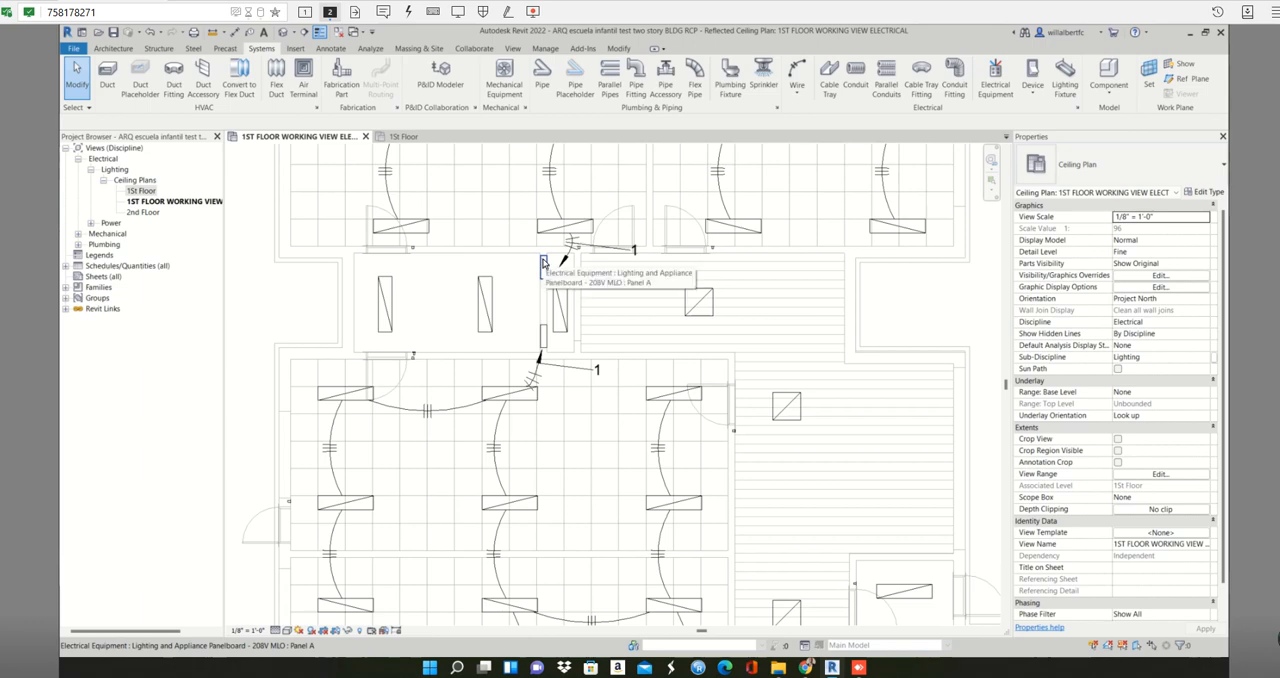
key(t)
key(g)
click(545, 268)
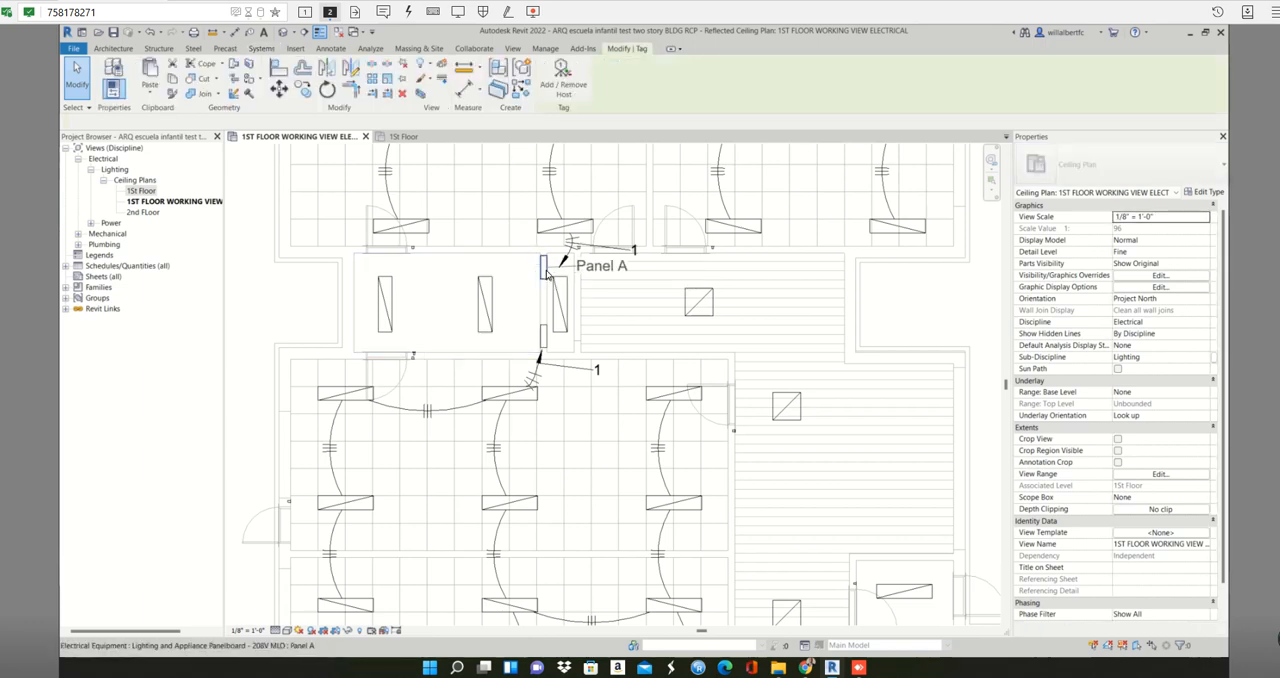
click(543, 342)
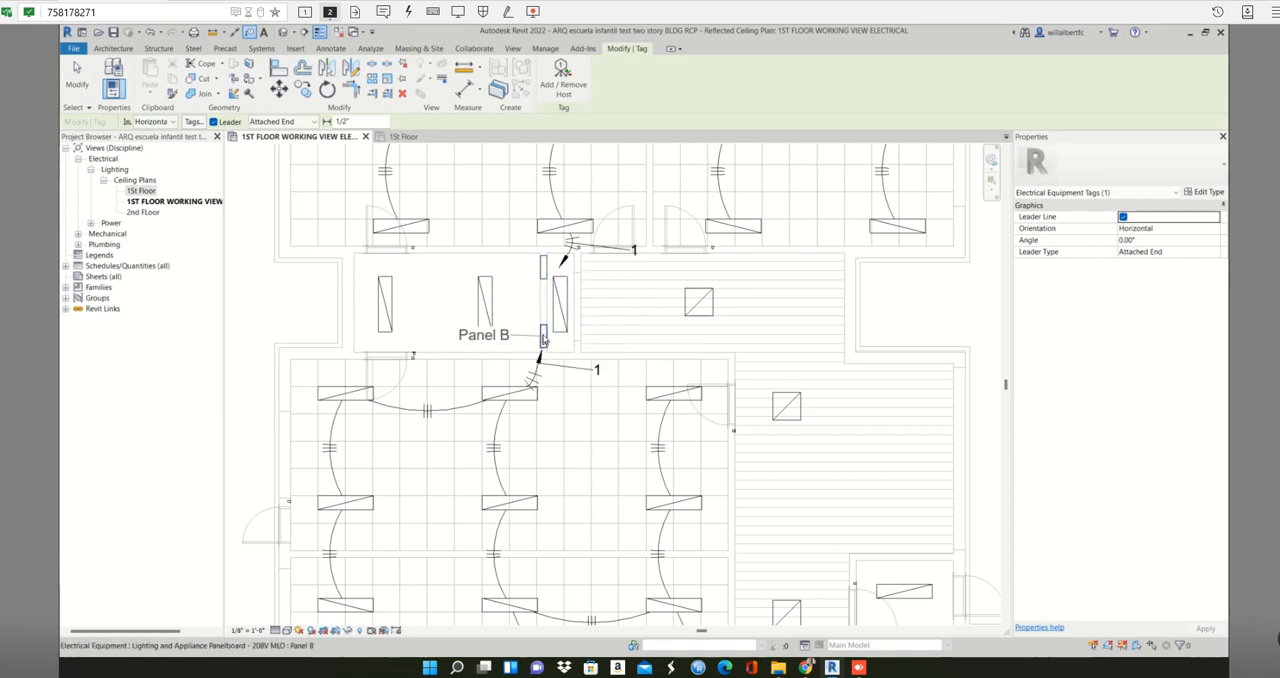
key(Escape)
key(Escape)
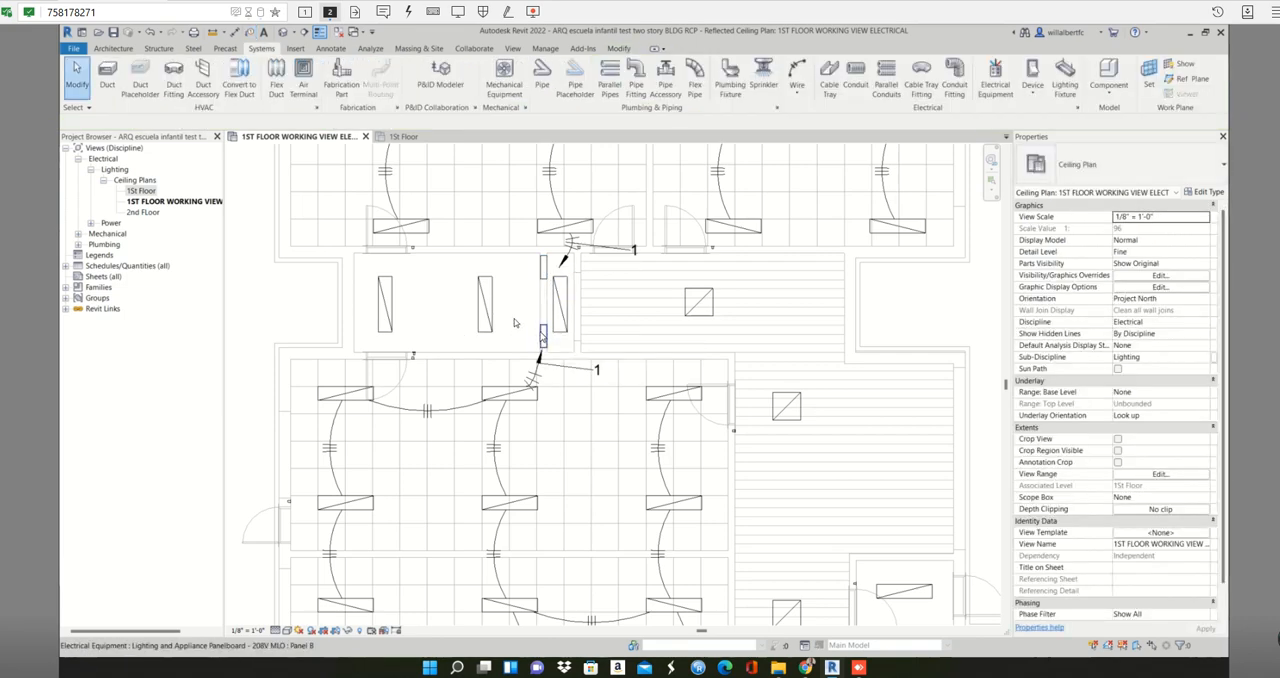
- Tag both the upper and lower panelboards with their panel names, using horizontal tags with leaders
key(t)
key(g)
click(540, 268)
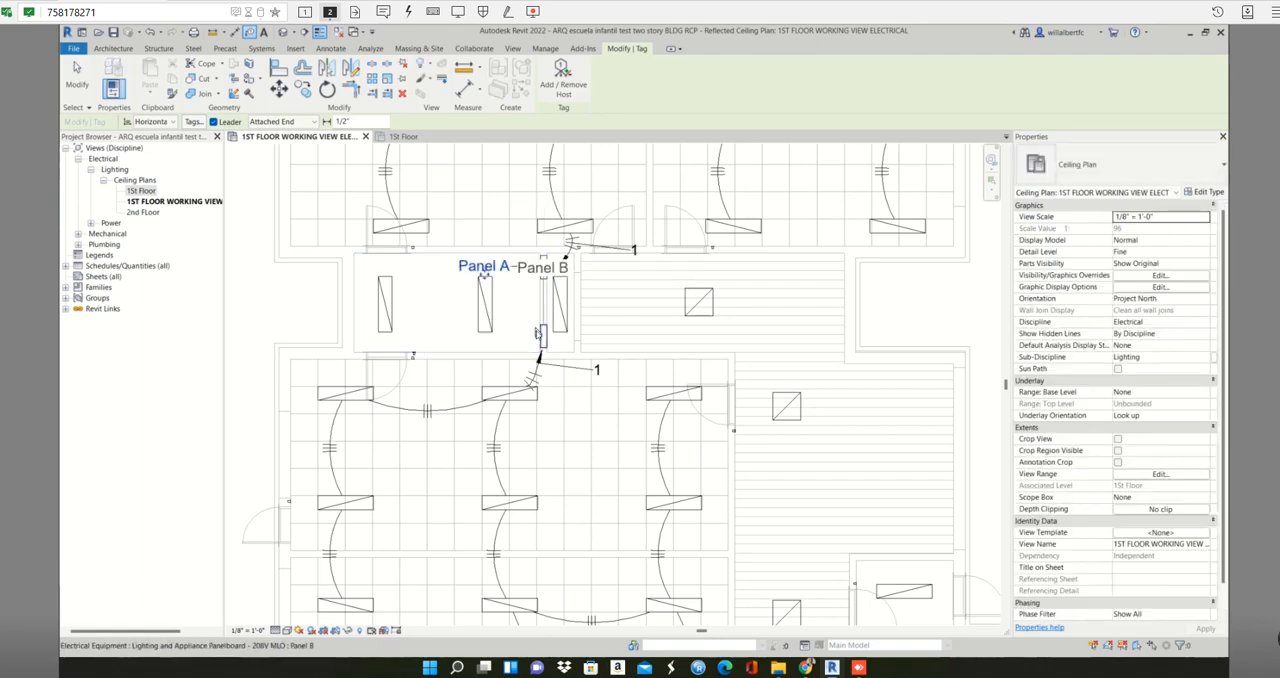
click(541, 338)
key(Escape)
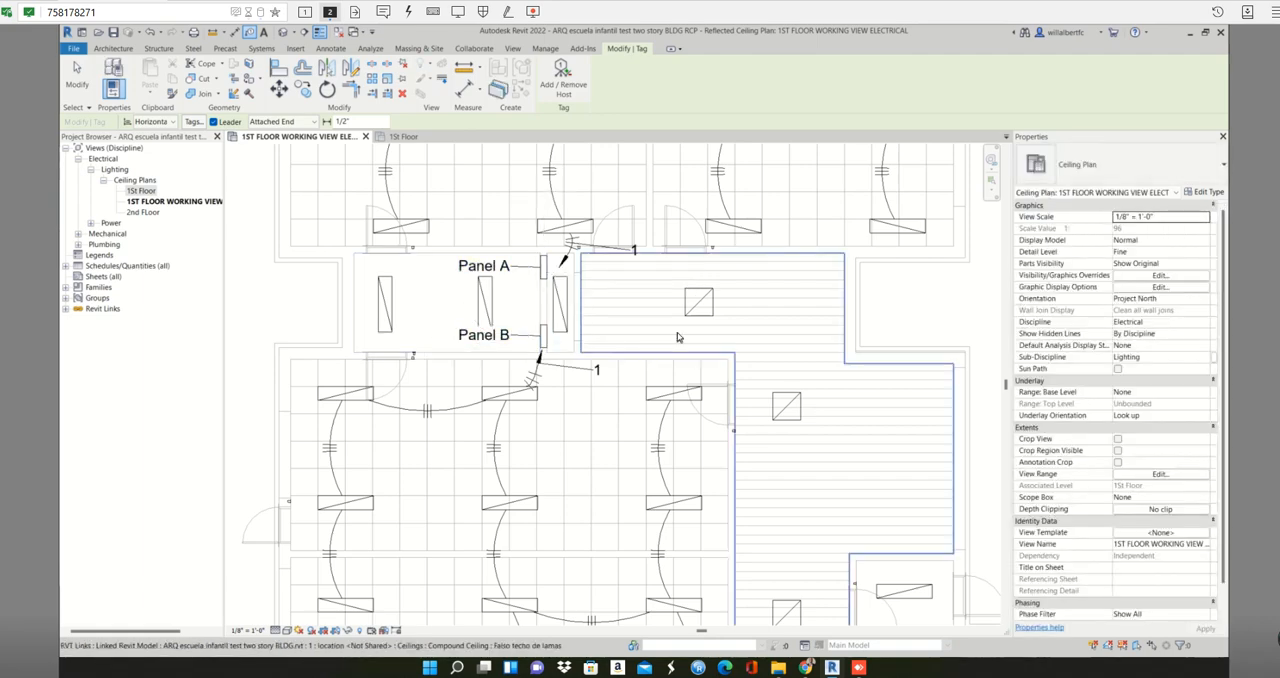
scroll(680, 334, down, 4)
key(Escape)
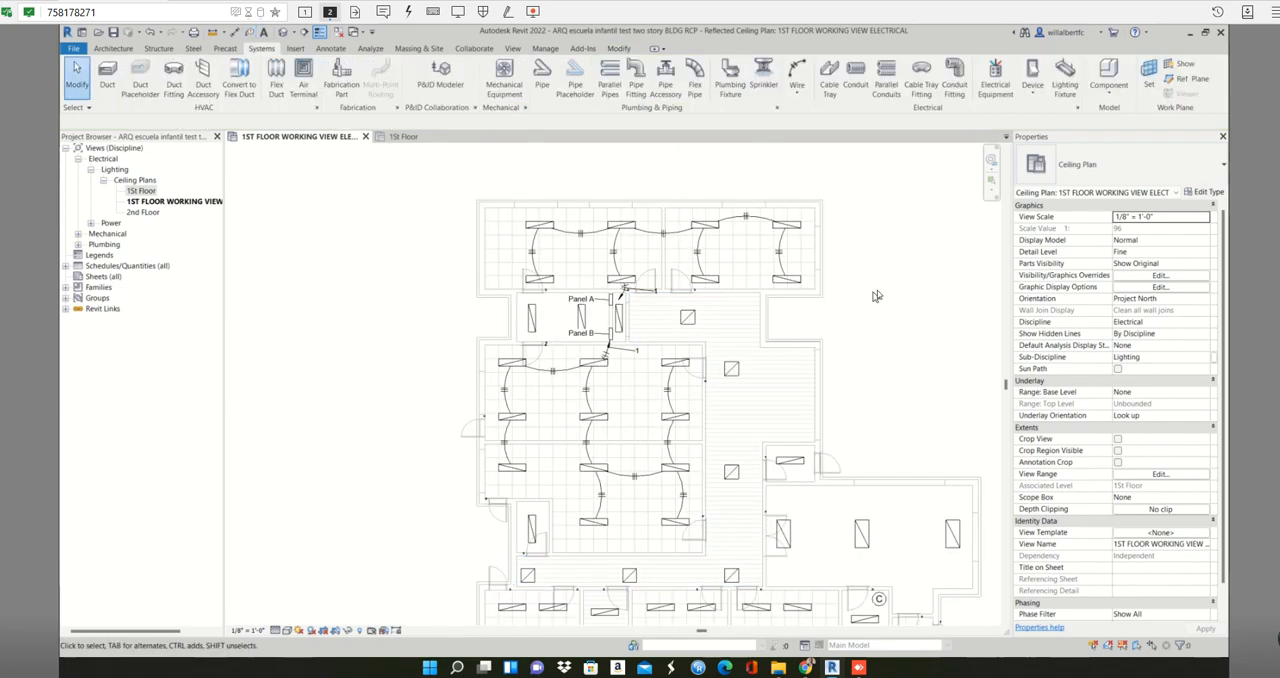
- Select the Panel A tag beside the upper panelboard in the ceiling plan
scroll(873, 293, up, 4)
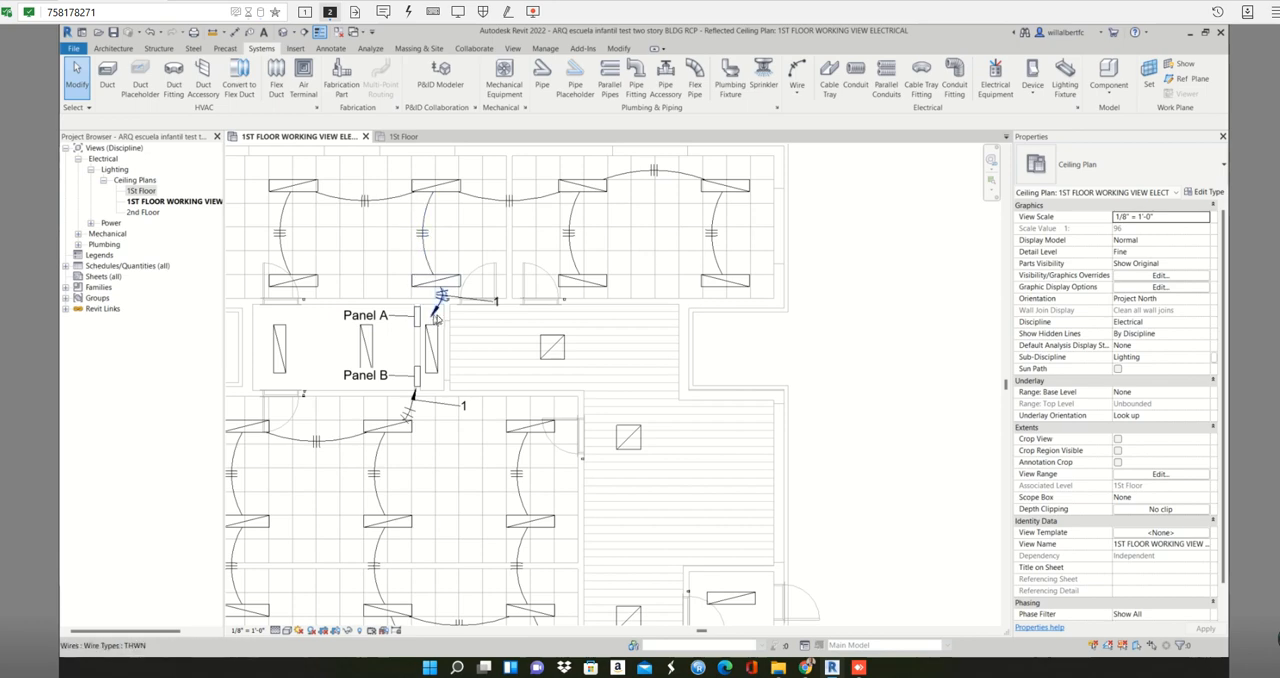
scroll(700, 312, down, 2)
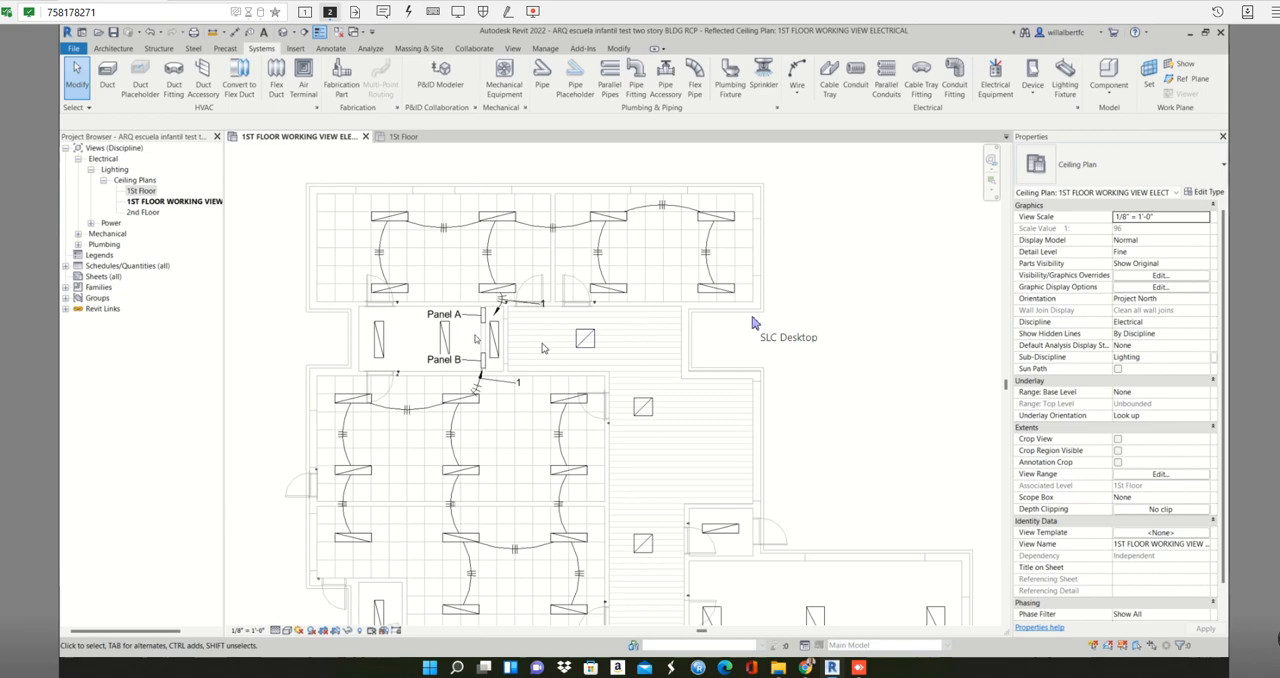
scroll(542, 343, up, 2)
click(393, 303)
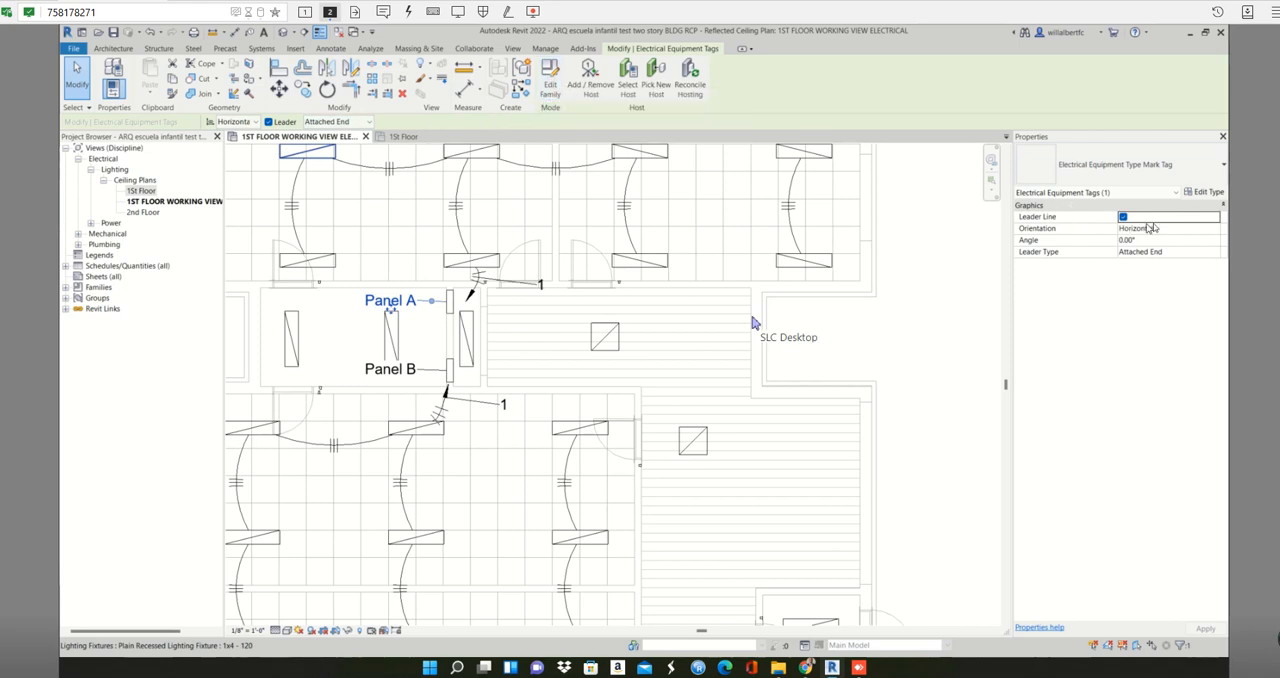
click(1205, 193)
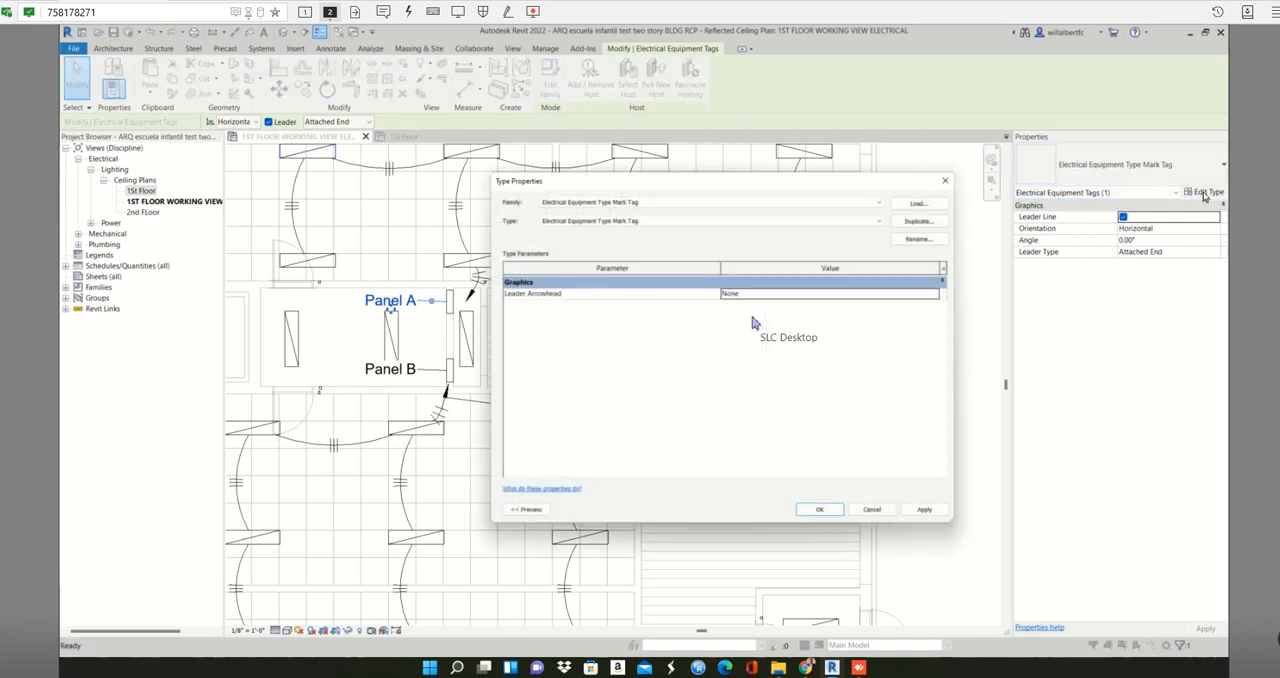
click(921, 216)
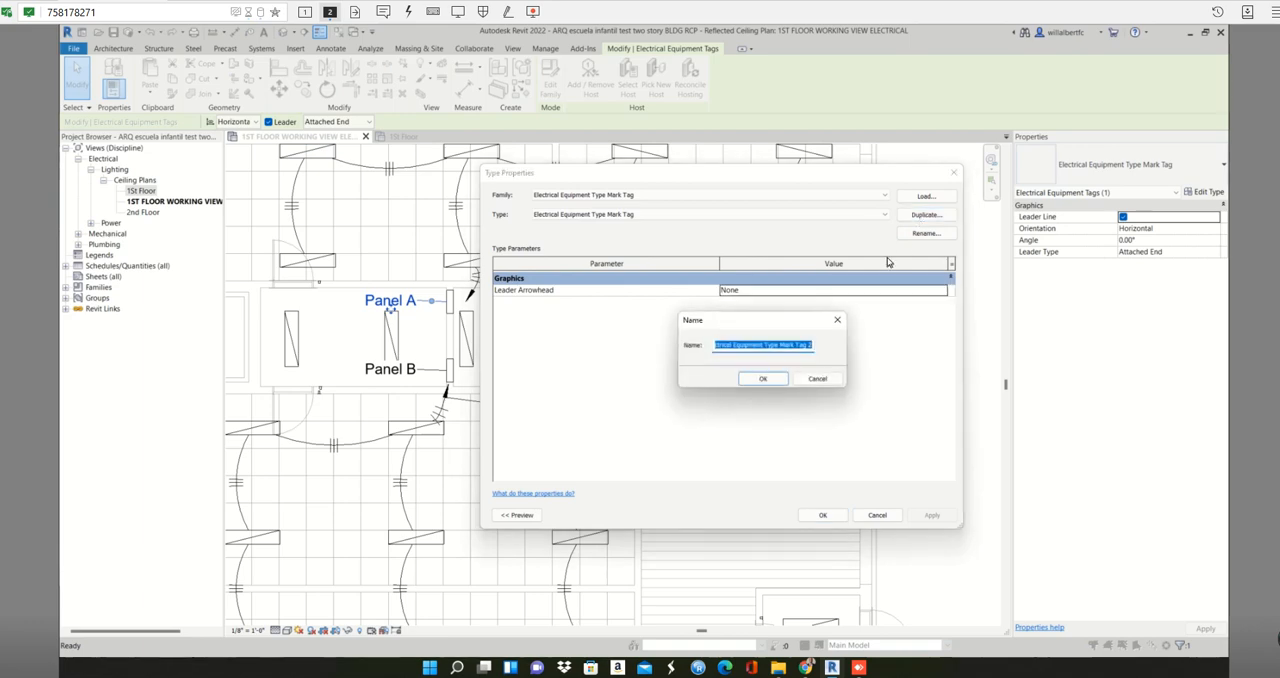
key(Escape)
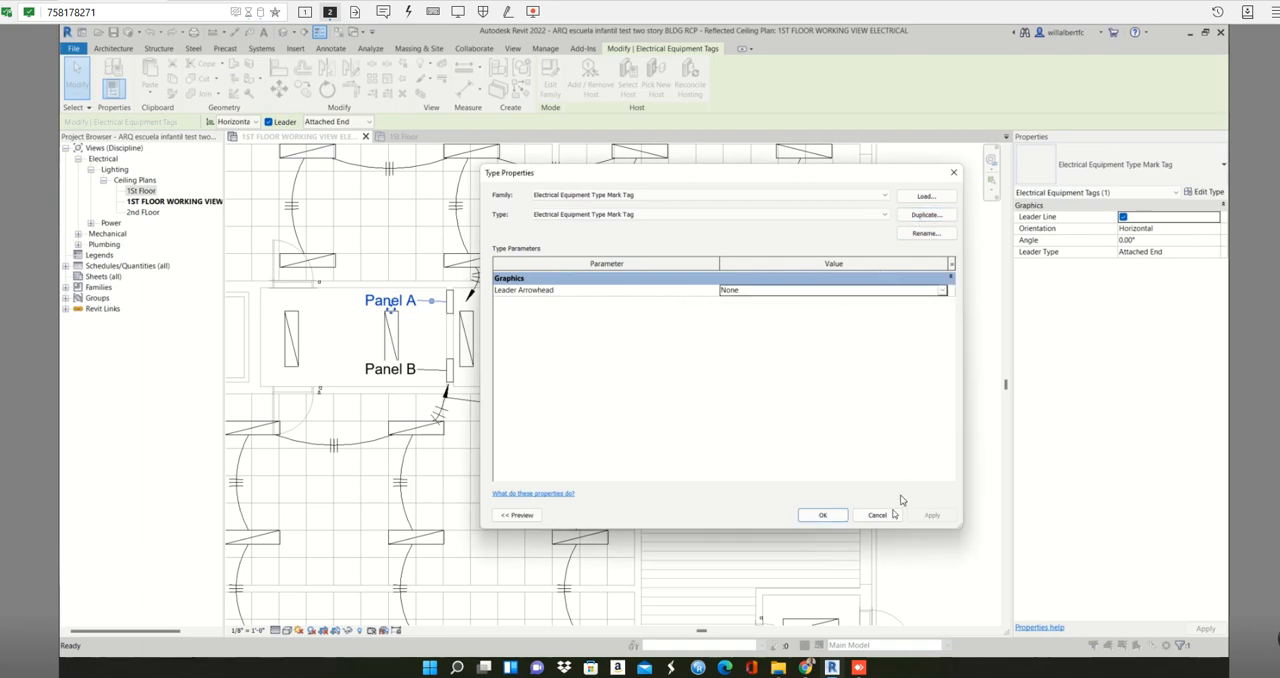
click(876, 516)
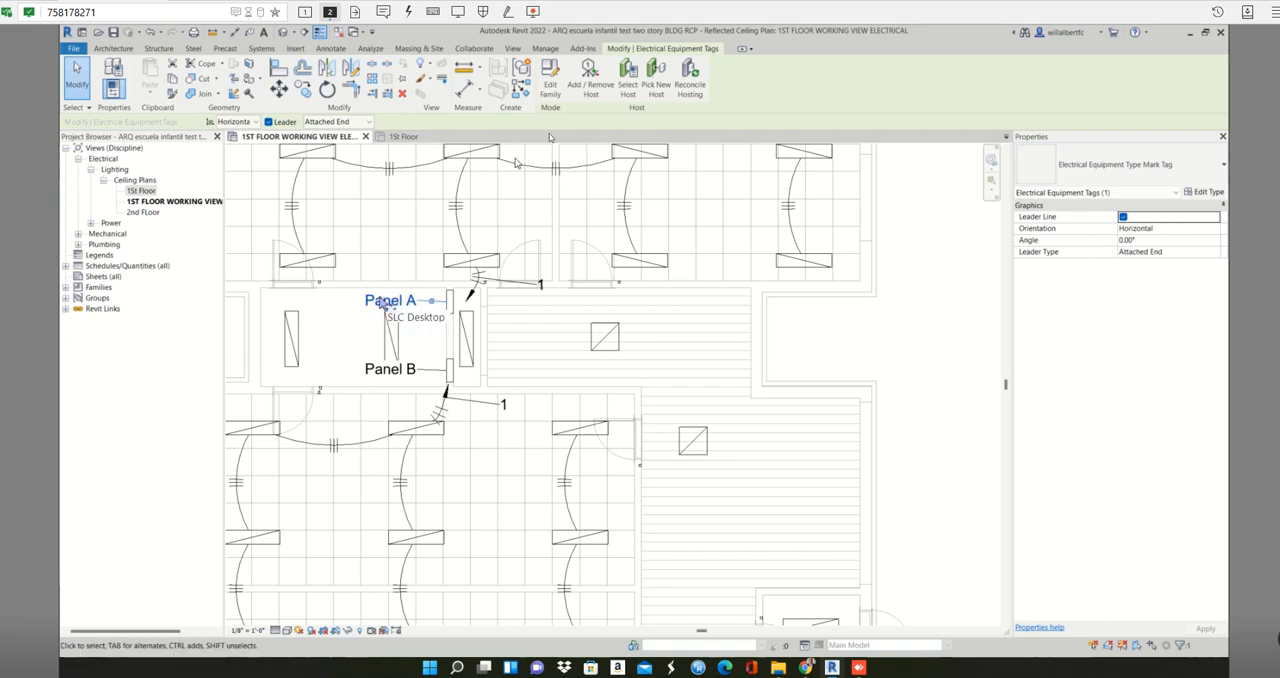
- Open the selected panel tag's family for editing and set the Panel Name label type's color to Blue
click(553, 72)
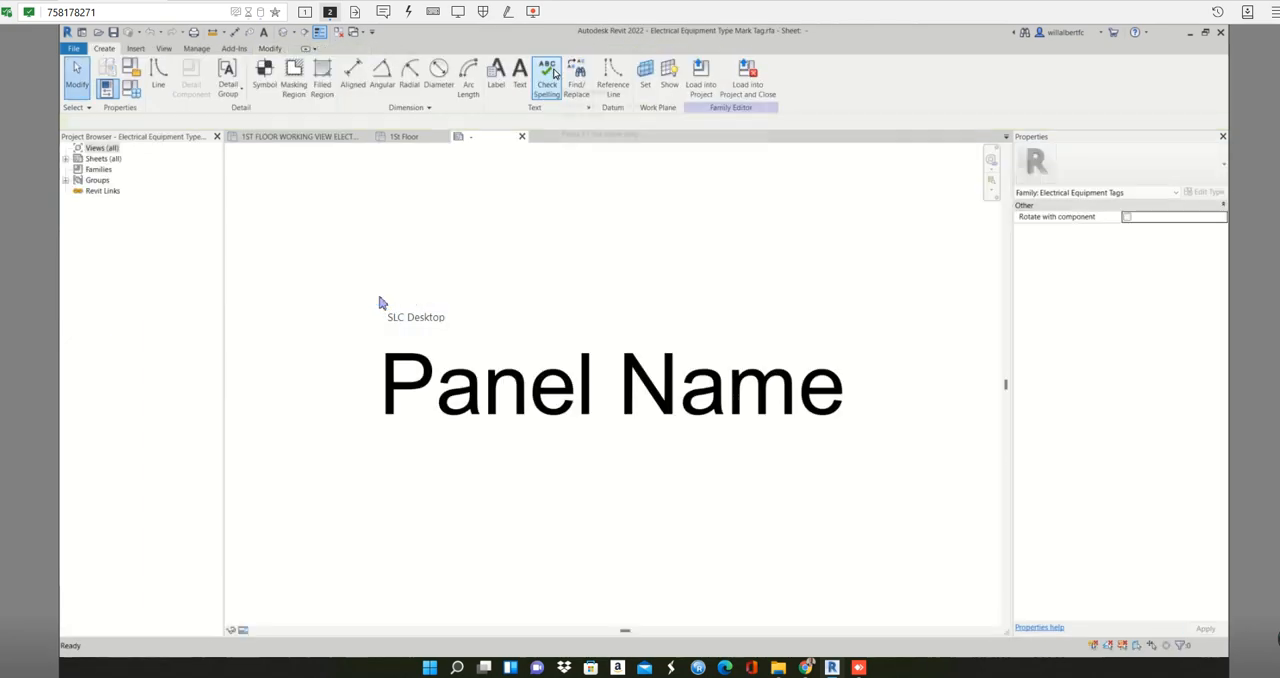
click(562, 402)
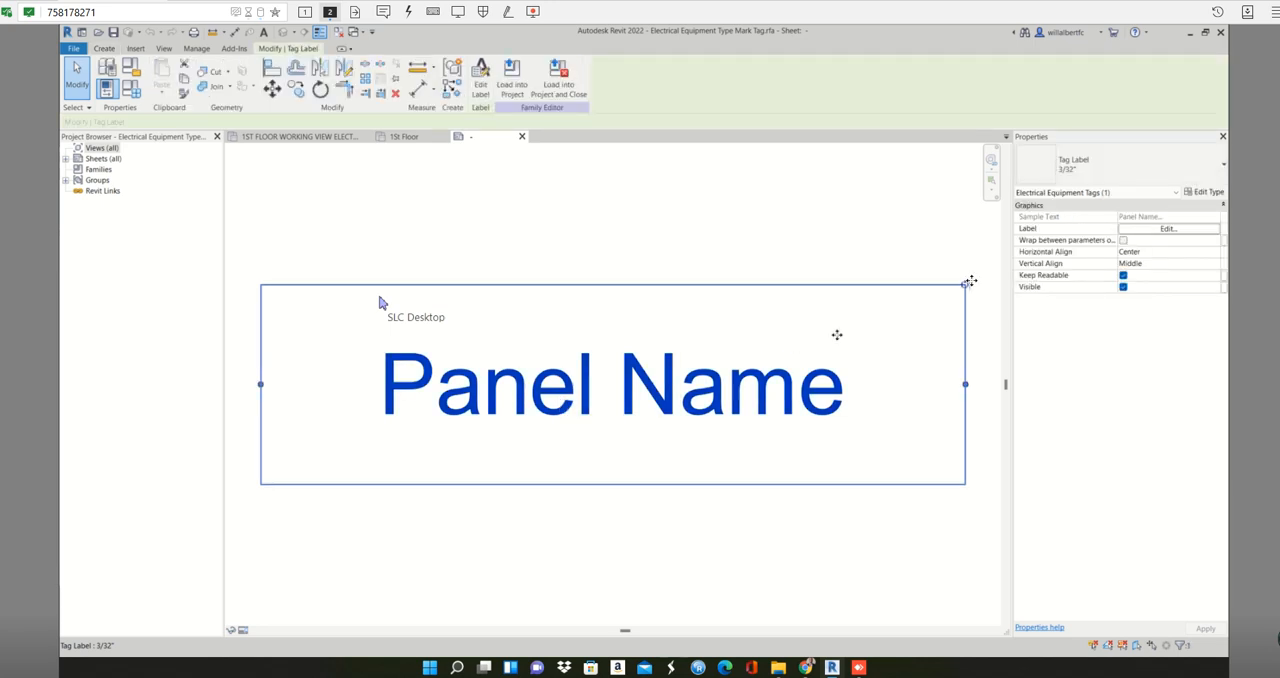
click(1205, 192)
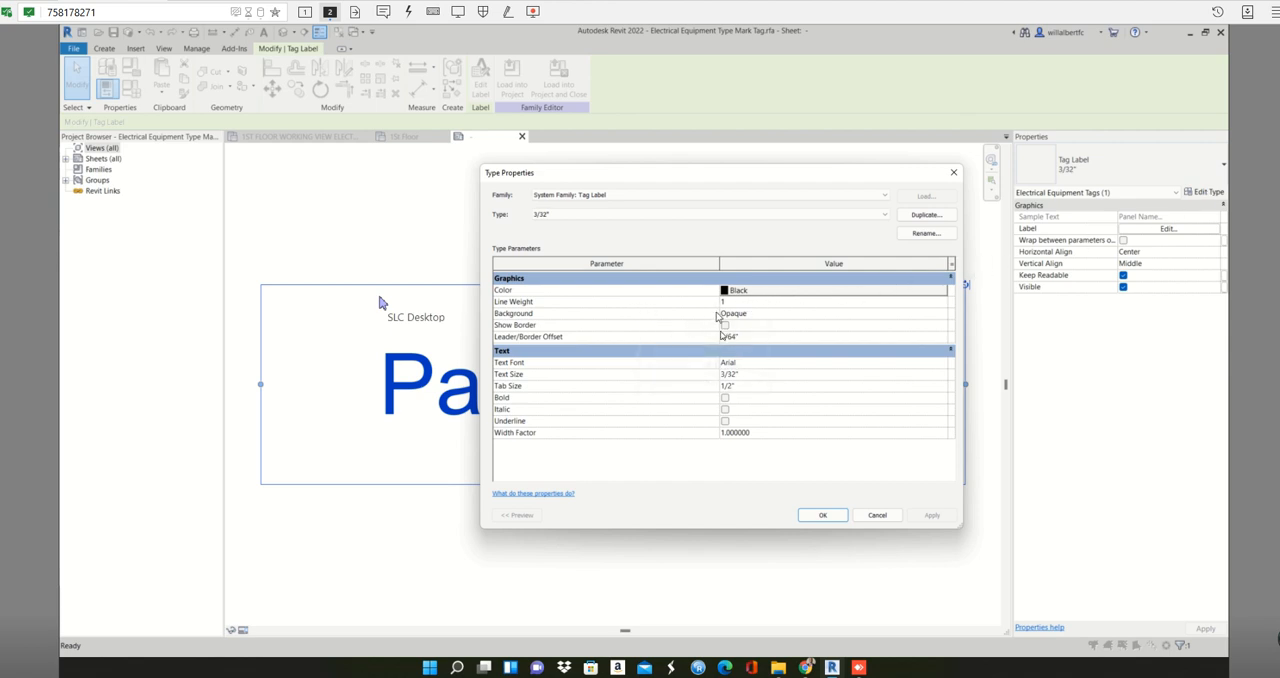
click(746, 292)
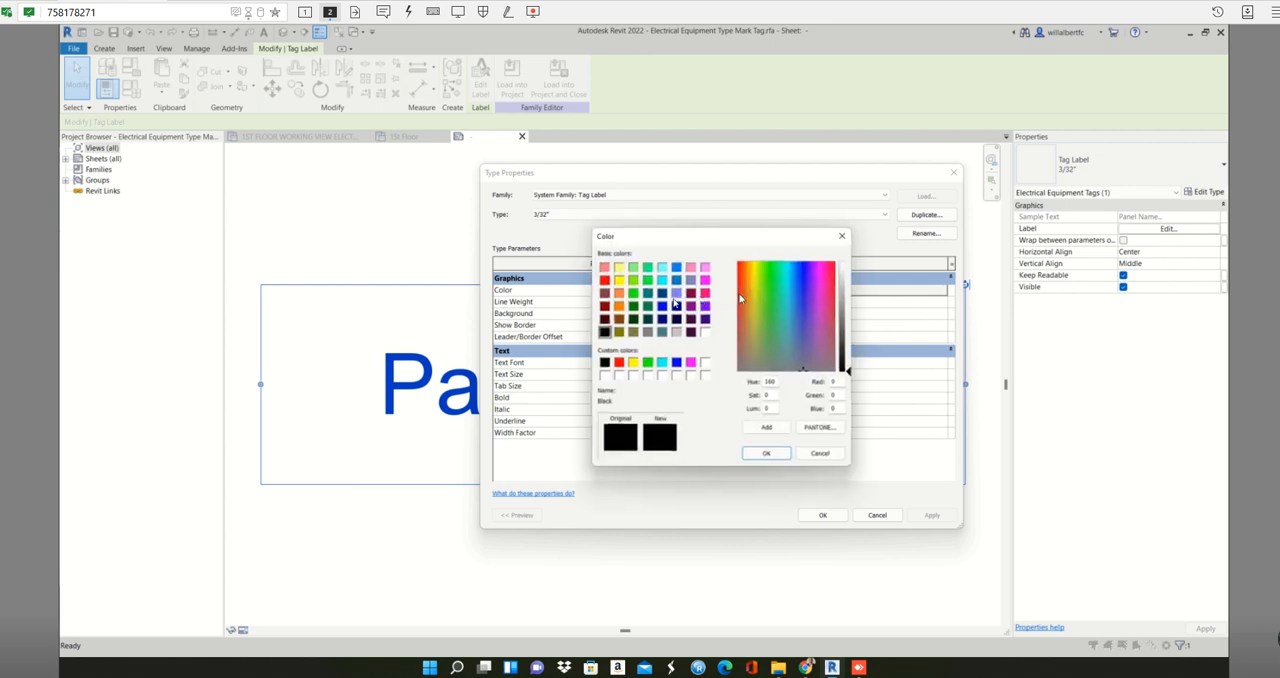
click(661, 305)
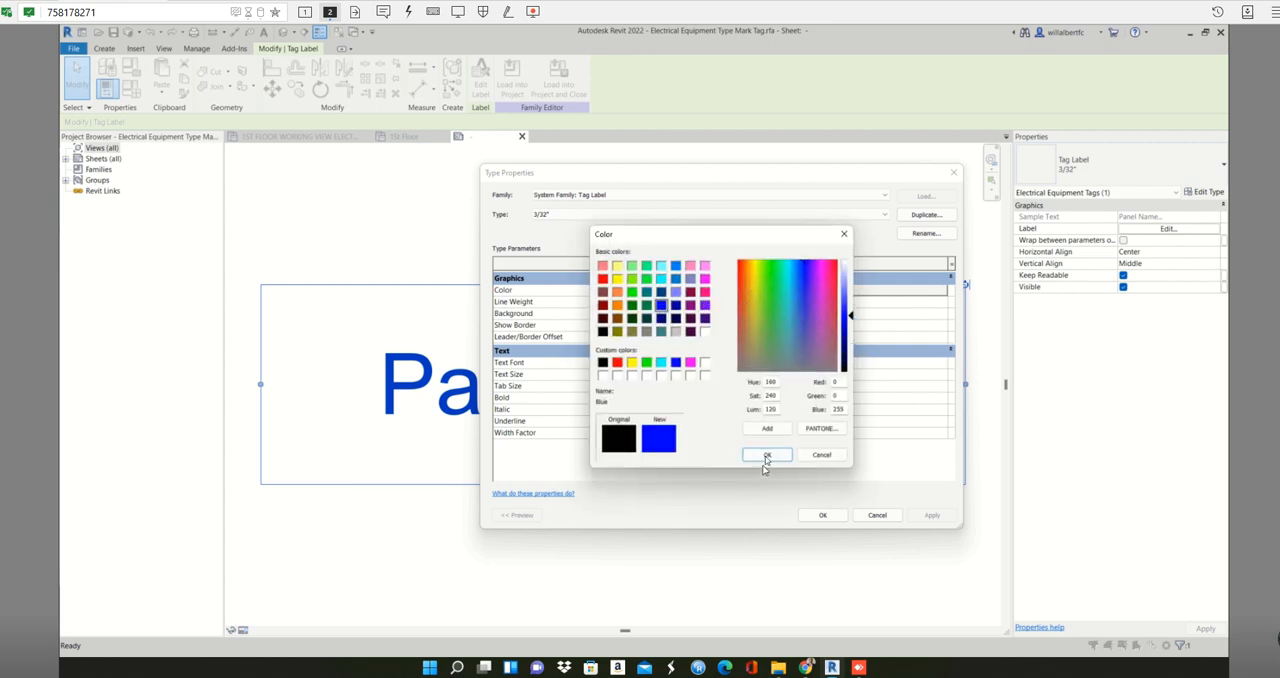
click(766, 455)
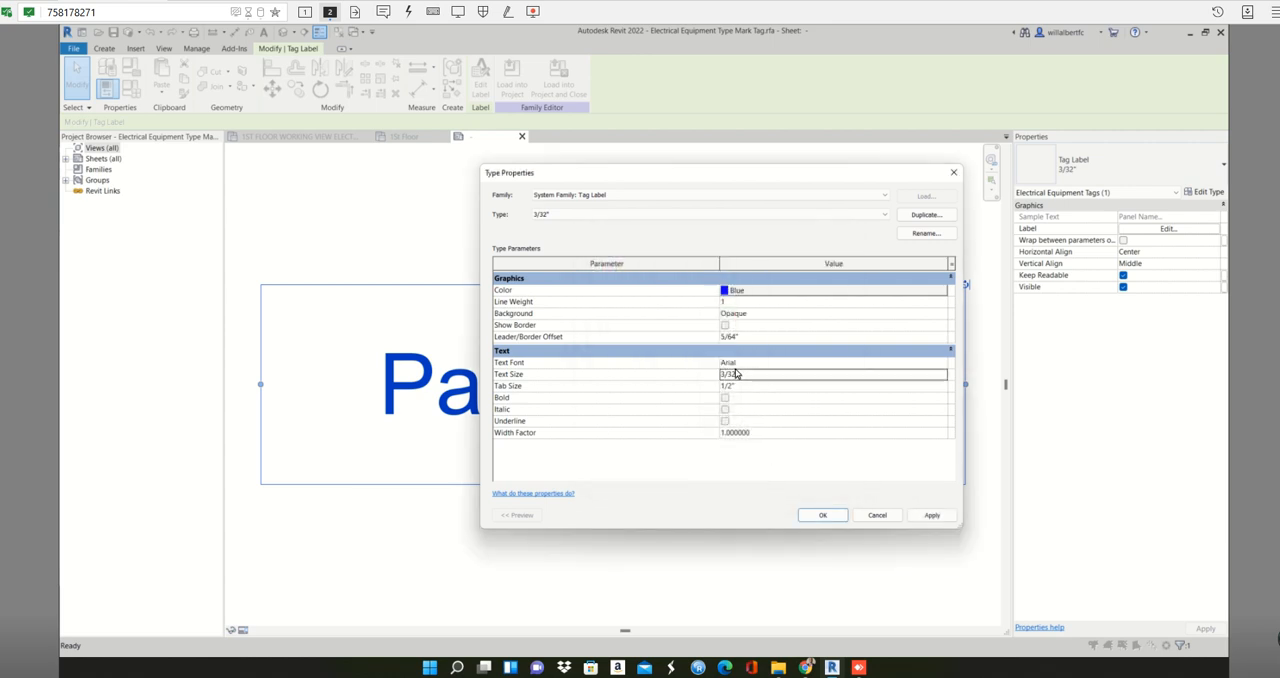
- Try Arial Black as the text font of the Panel Name label type
click(774, 362)
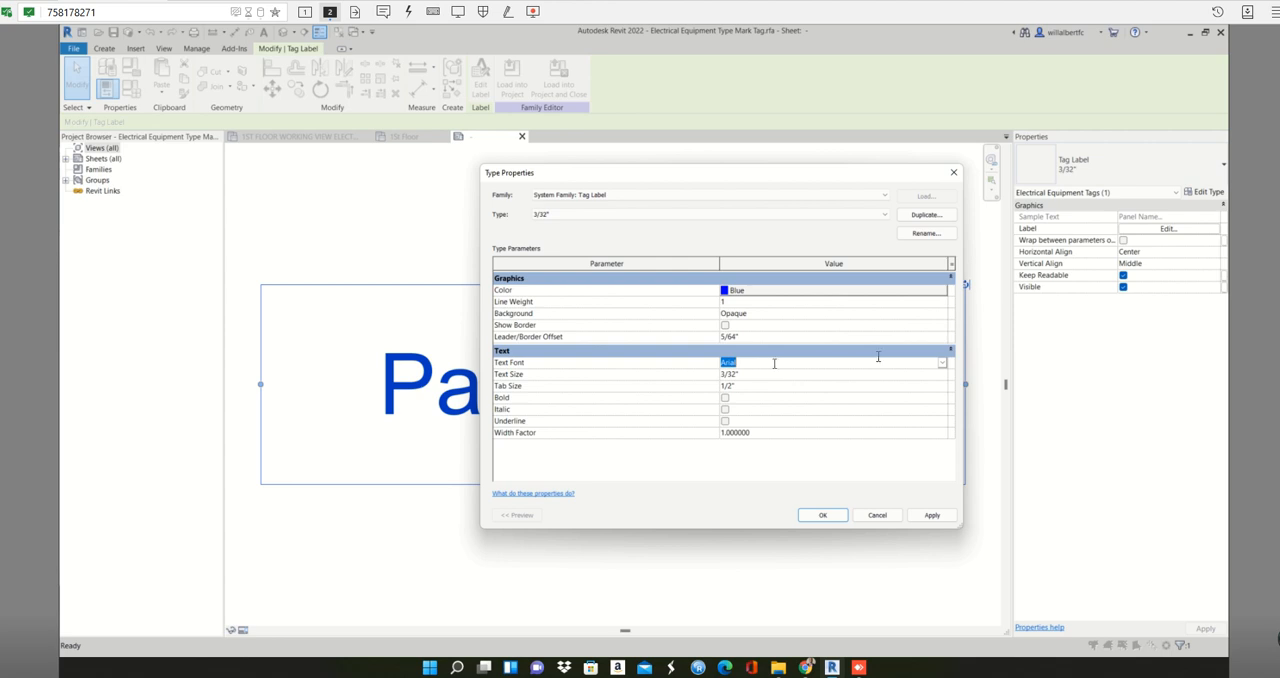
click(942, 363)
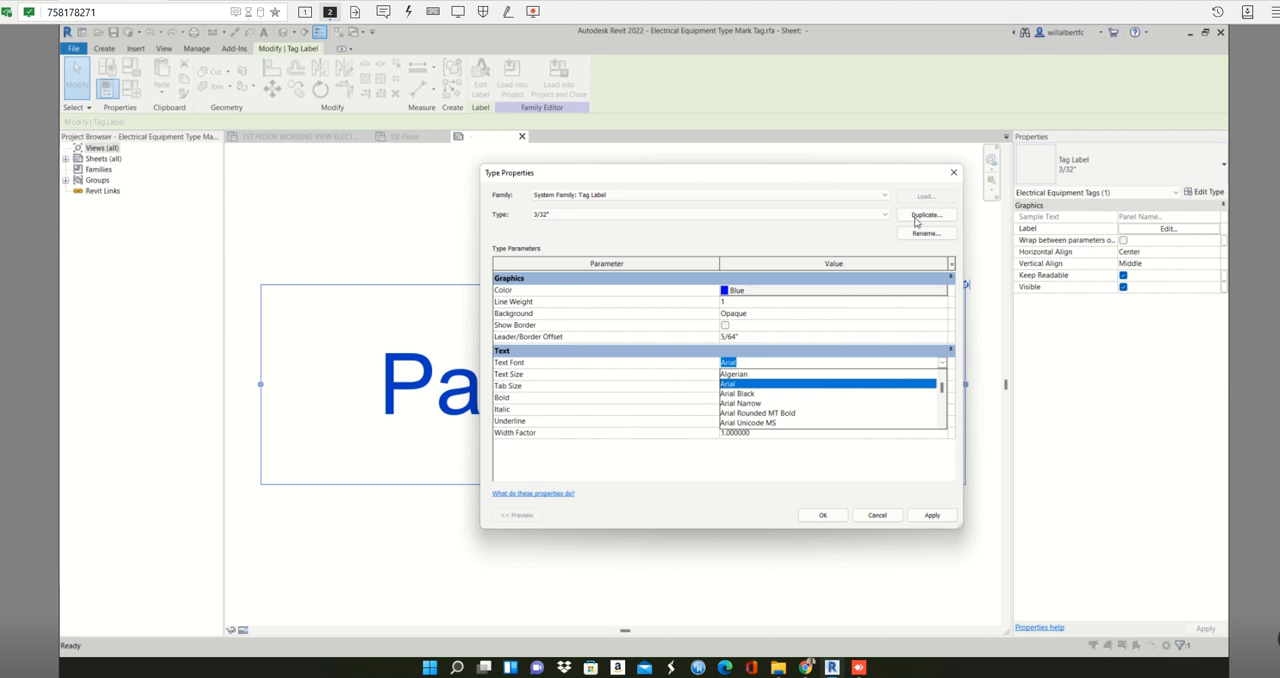
click(737, 394)
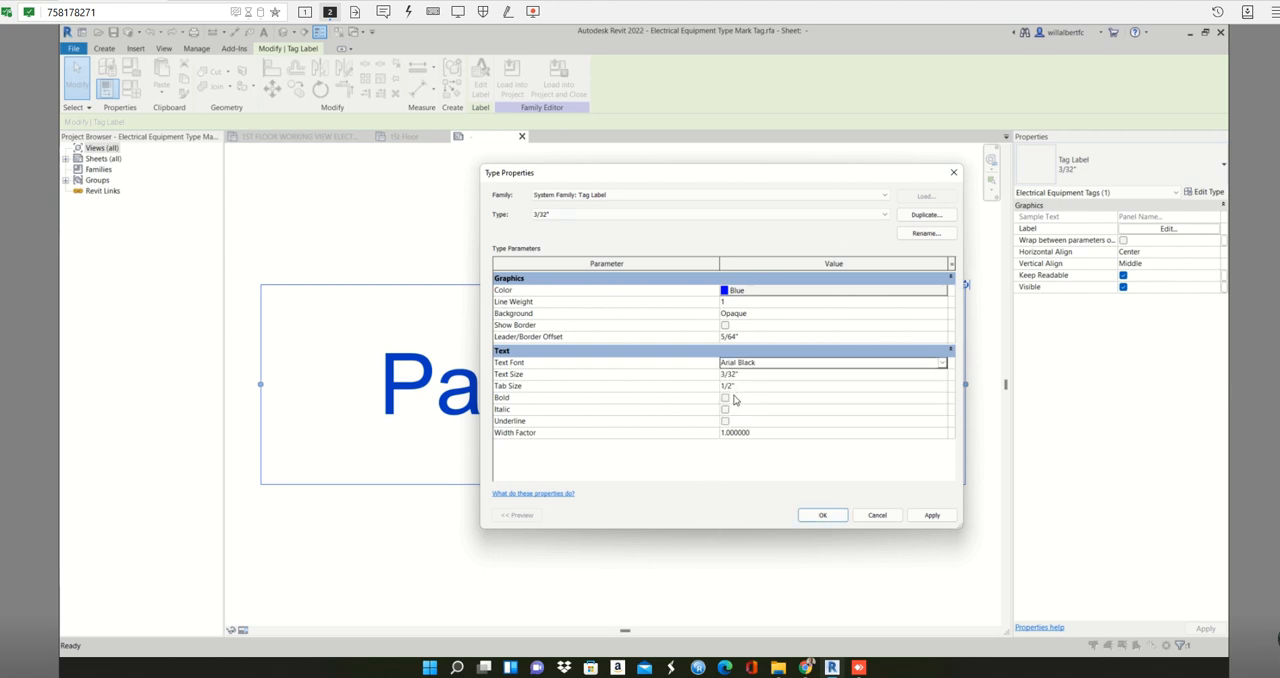
- Set the Panel Name label type's text font to Agency FB and apply the type changes
click(760, 366)
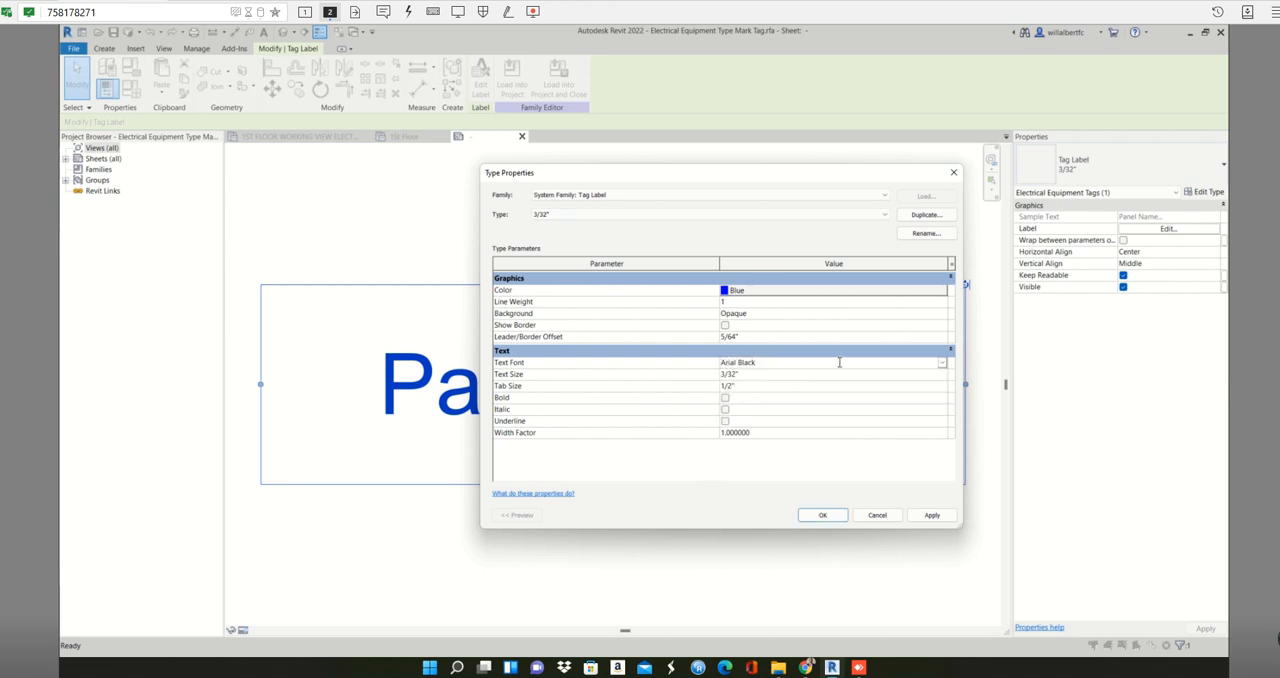
click(942, 368)
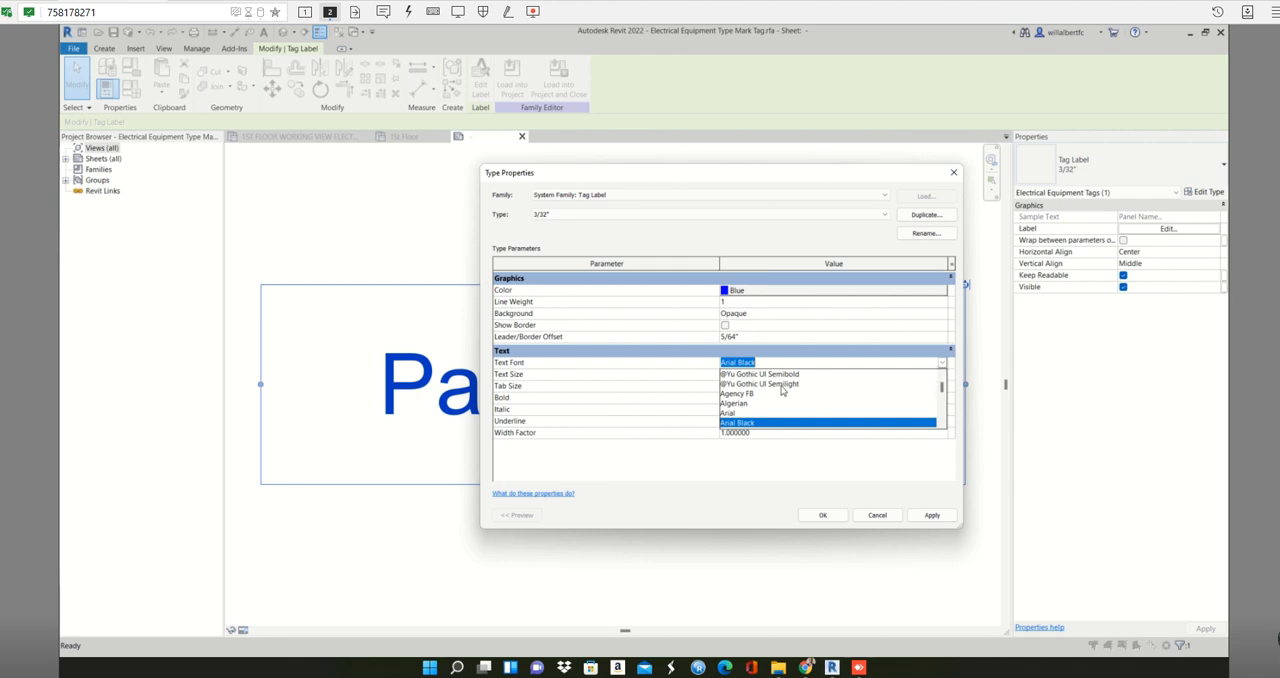
click(755, 394)
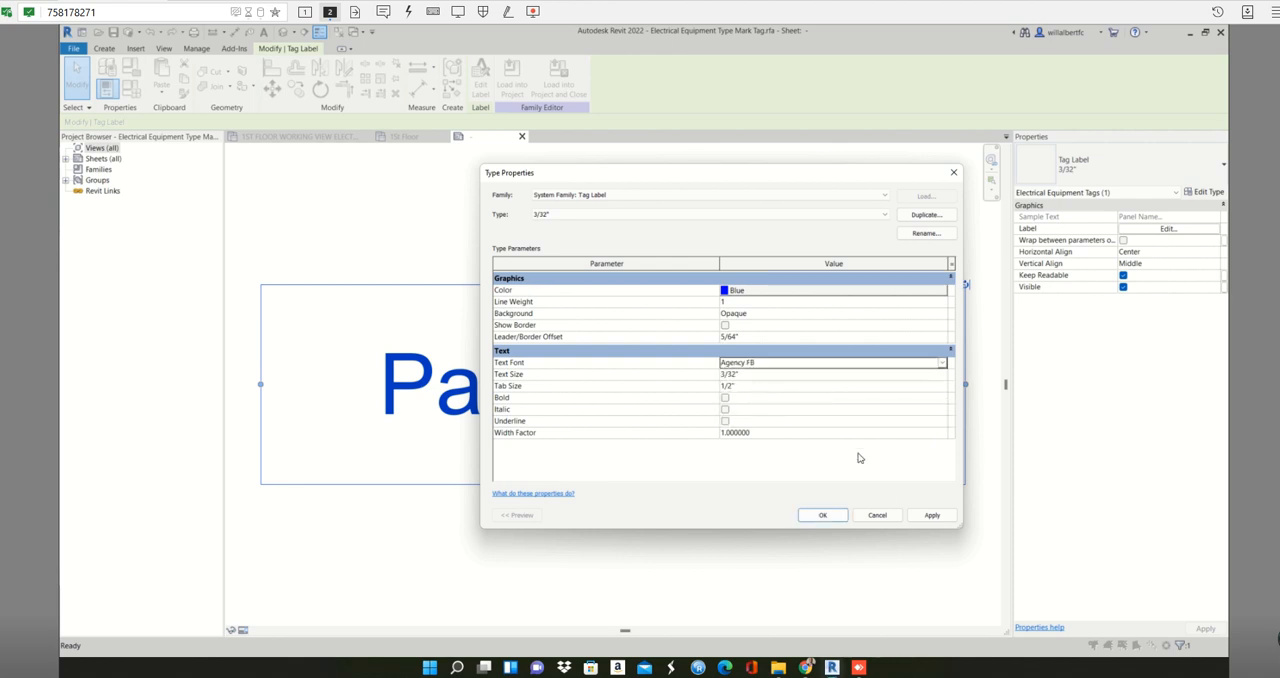
drag(870, 172, 1030, 171)
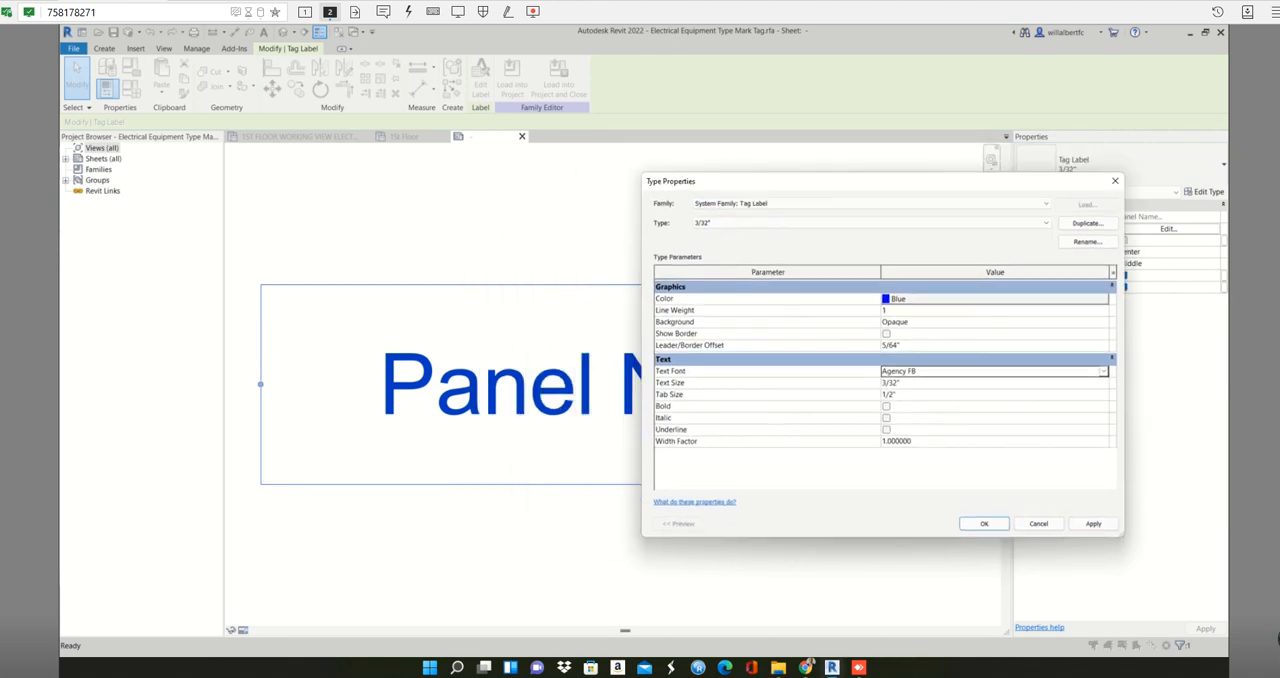
click(1094, 514)
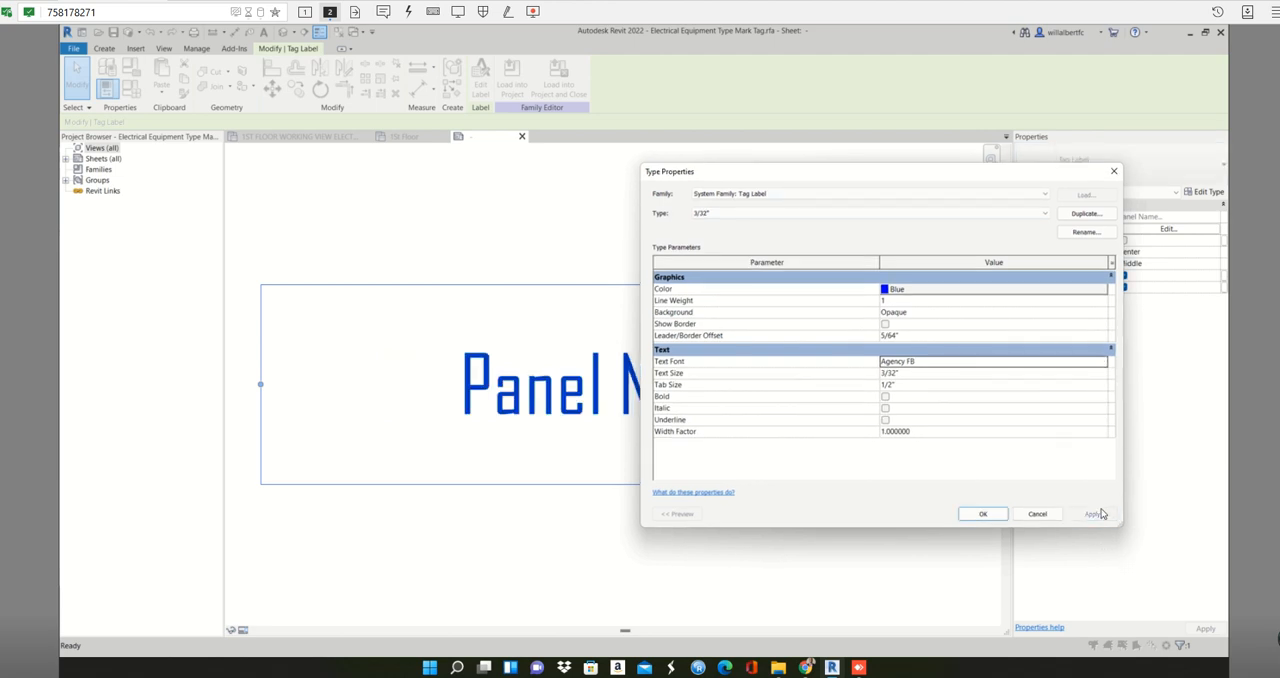
click(983, 514)
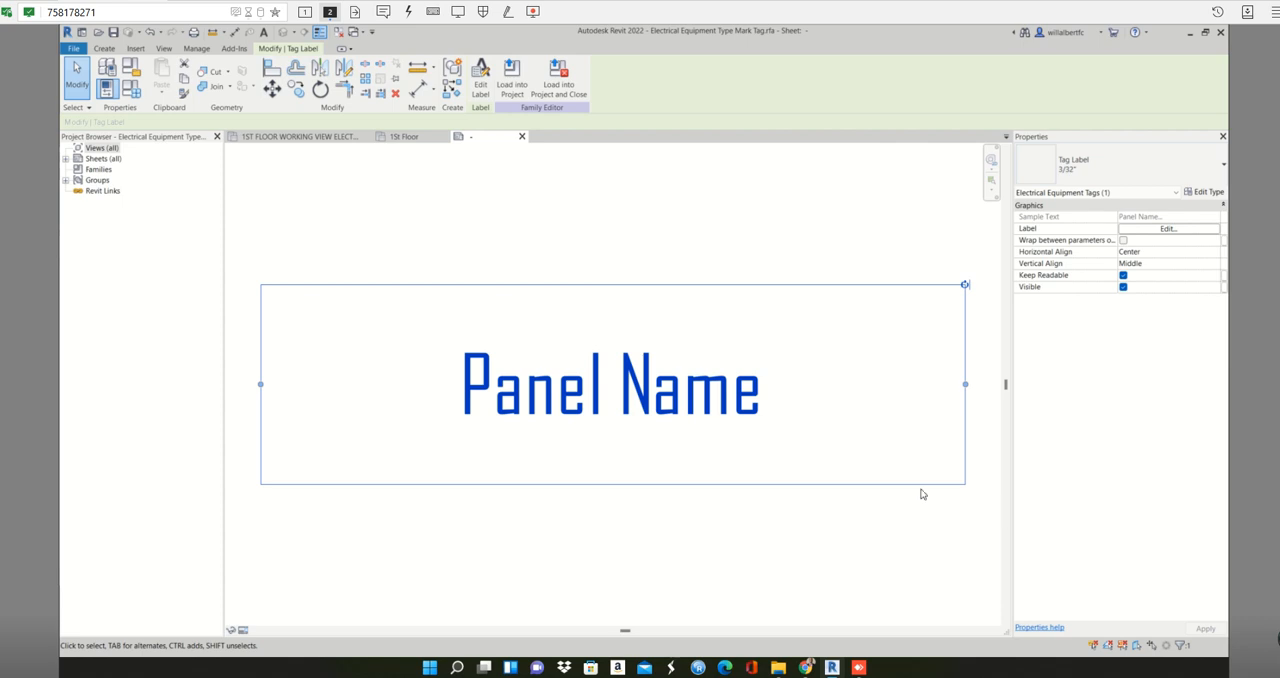
- Load the edited electrical equipment tag family into the project and close the family
click(551, 87)
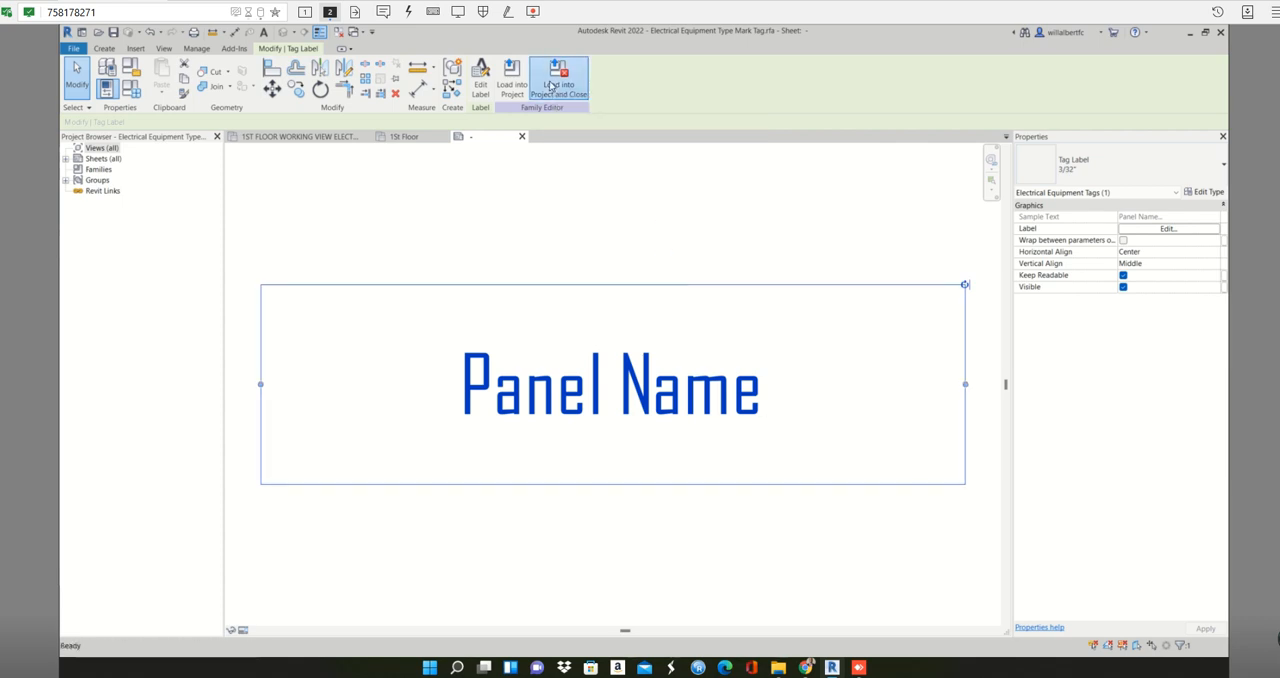
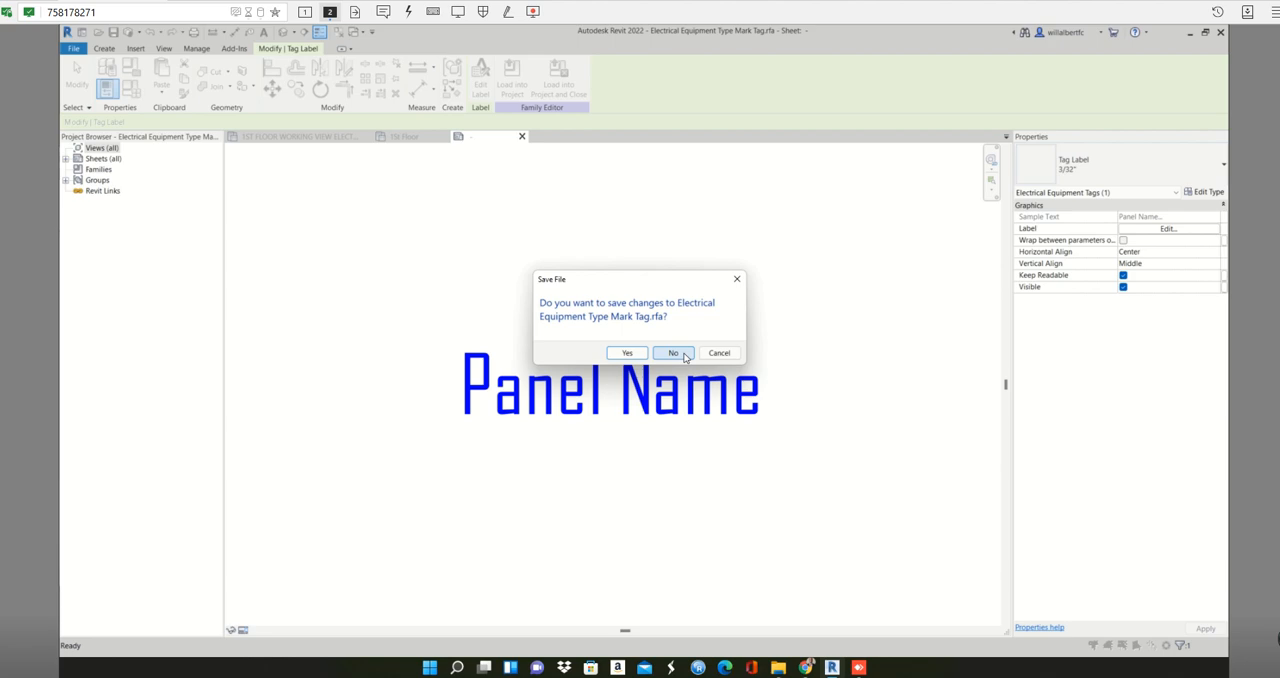
- Close the tag family without saving and overwrite the project's existing version and its parameter values
click(684, 355)
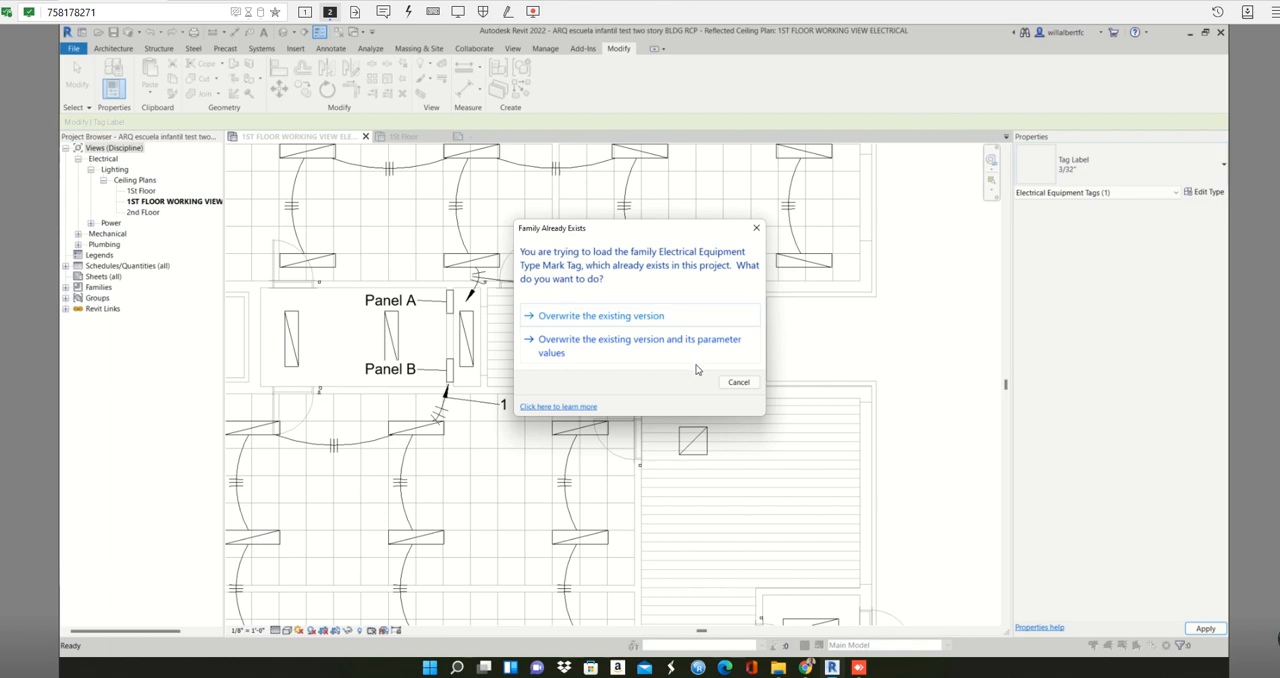
click(696, 350)
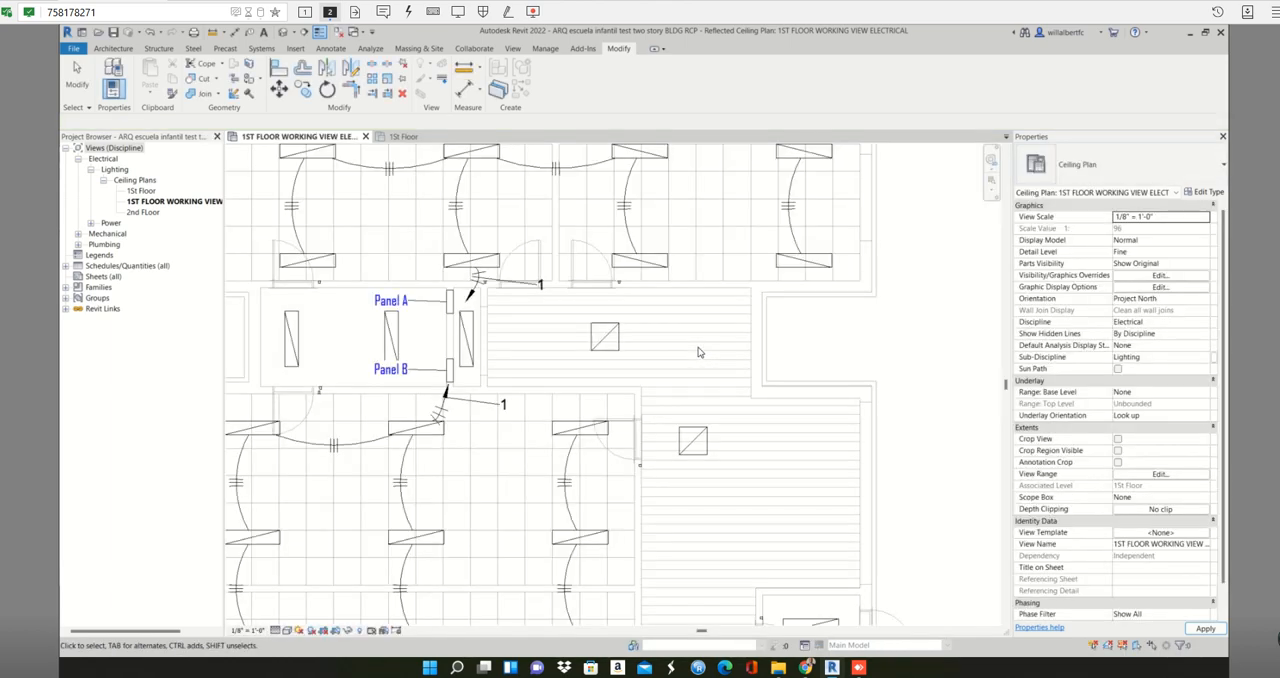
scroll(490, 375, down, 2)
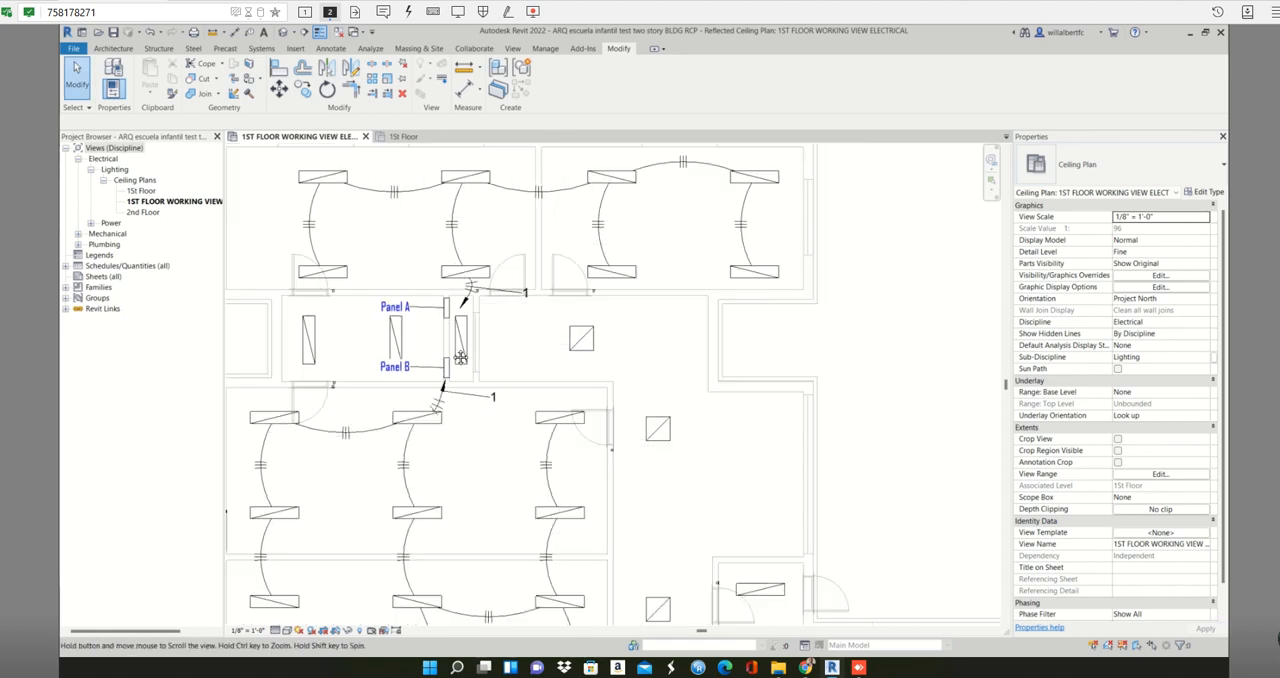
scroll(476, 363, up, 4)
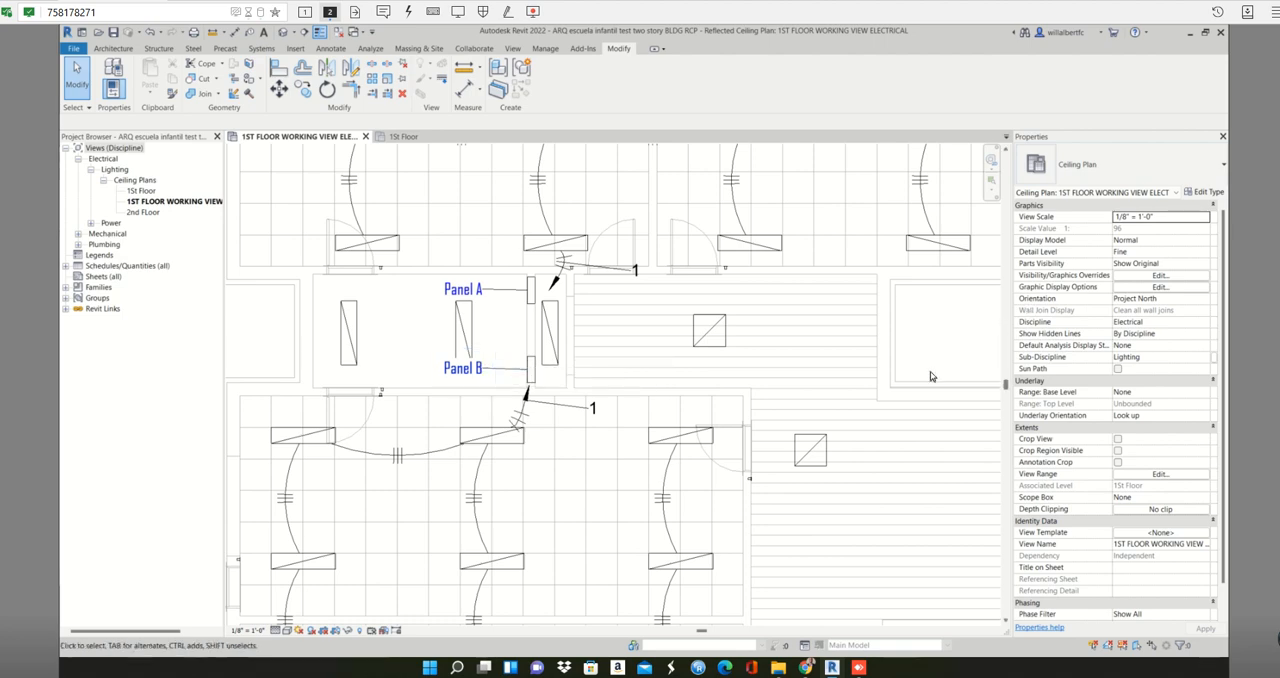
- Place a 208V MLO 100 A lighting and appliance panelboard on the east wall of the small room south of Panel B
scroll(880, 495, down, 4)
middle_drag(883, 508, 763, 319)
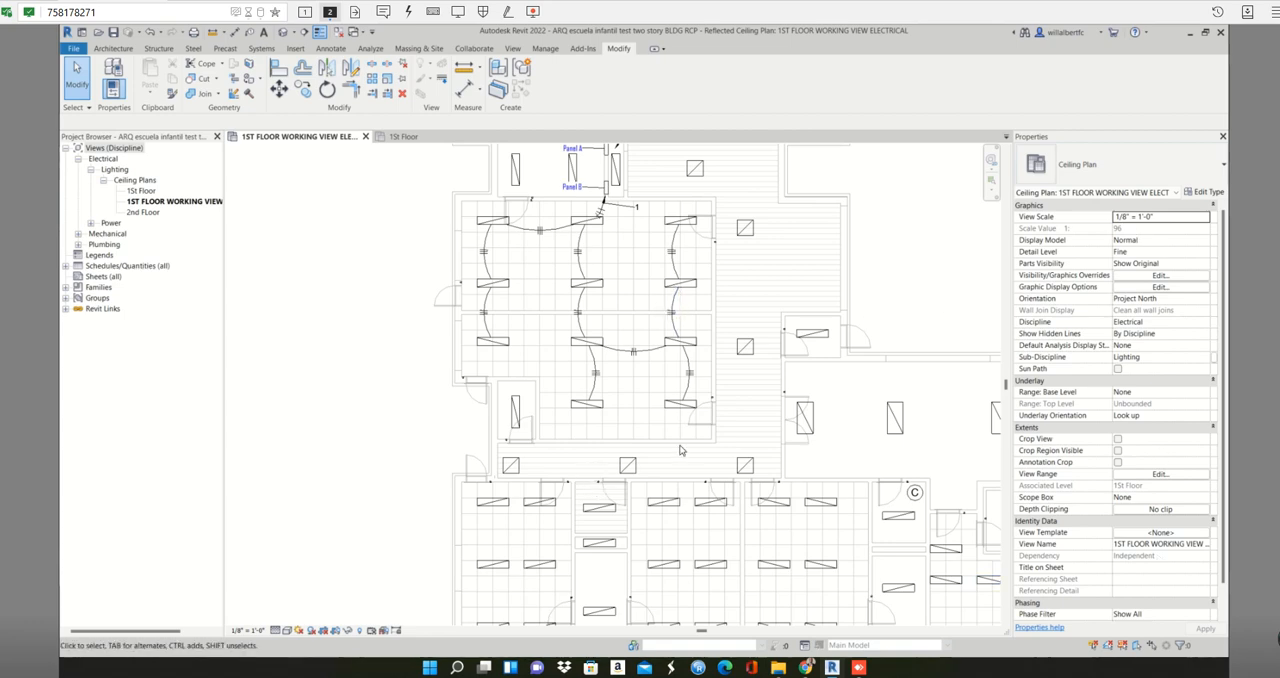
middle_drag(531, 404, 507, 316)
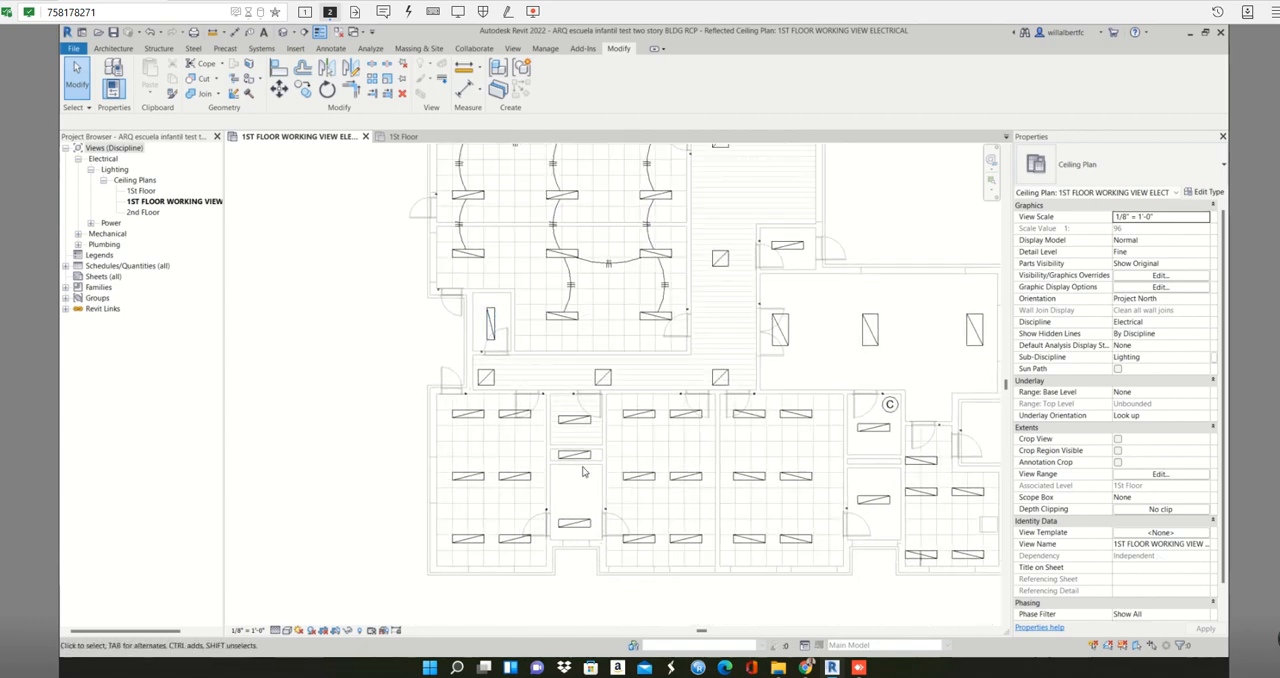
middle_drag(568, 462, 484, 381)
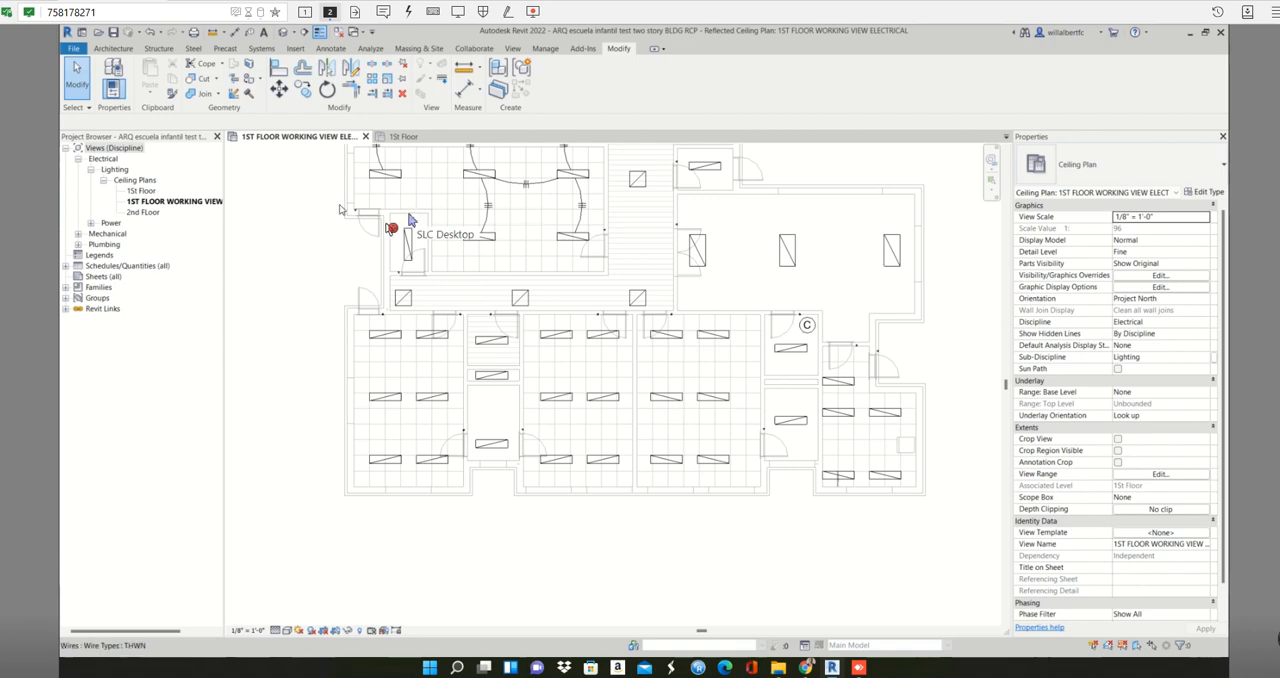
middle_drag(420, 235, 498, 267)
scroll(499, 267, up, 4)
scroll(500, 271, up, 2)
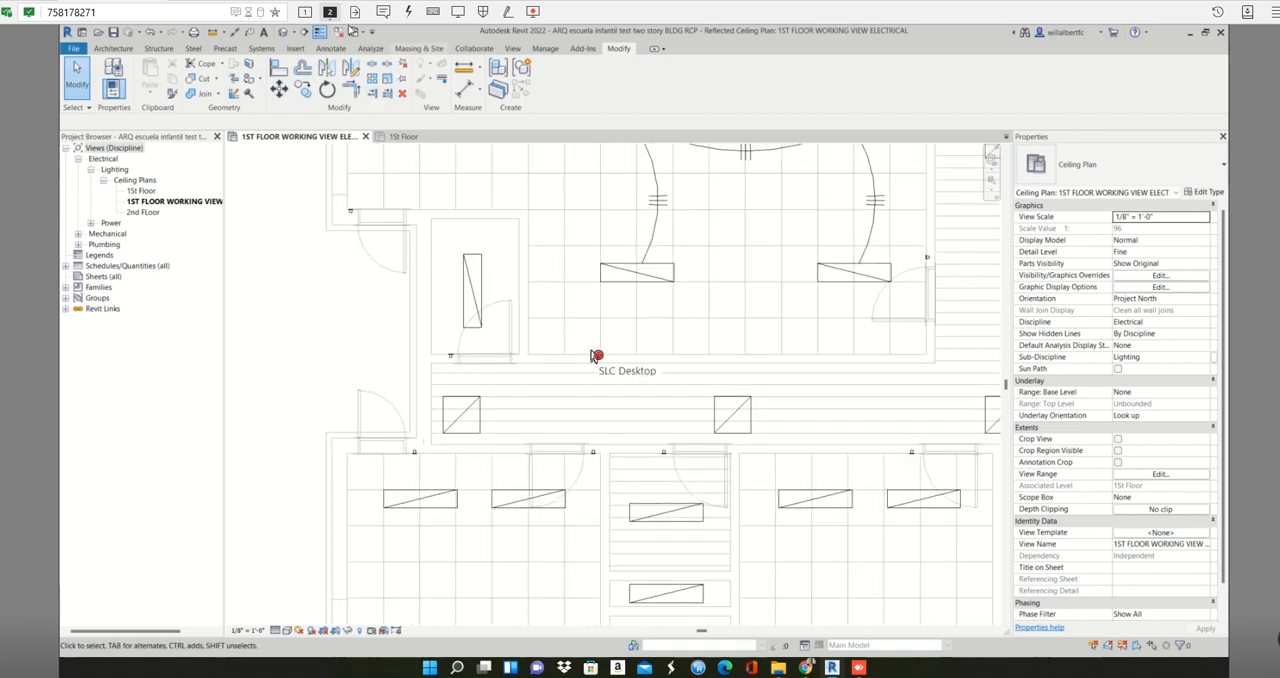
click(261, 48)
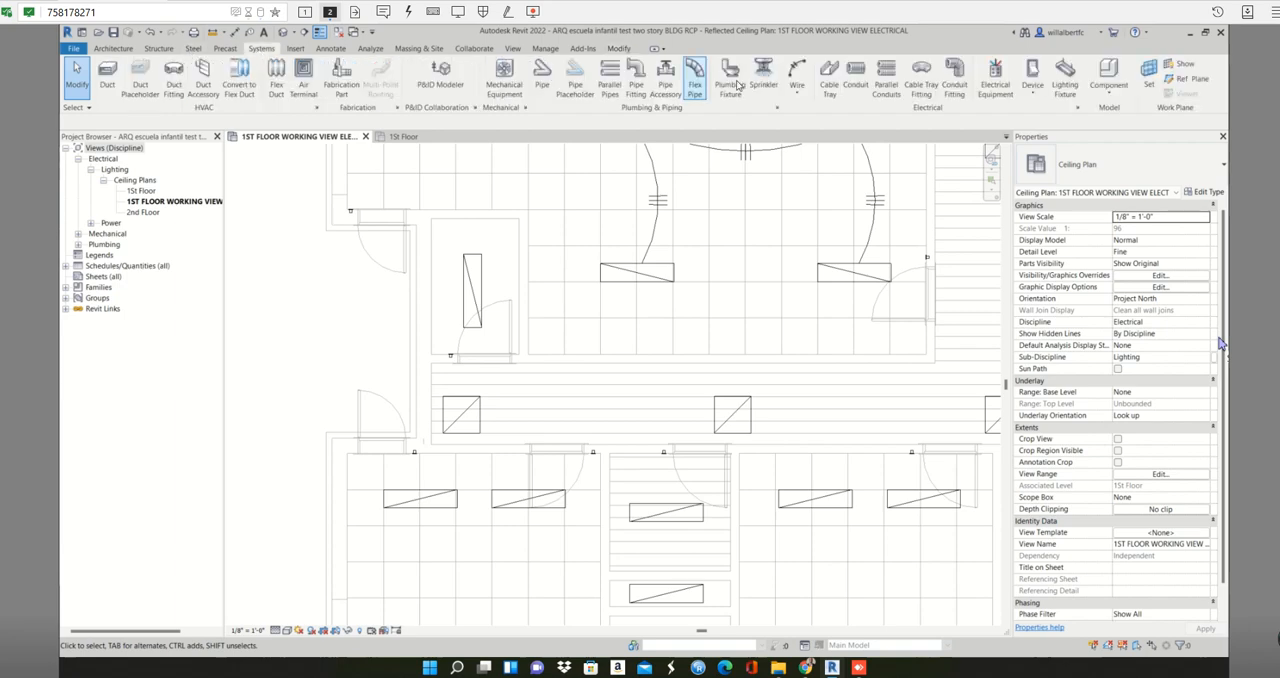
click(984, 88)
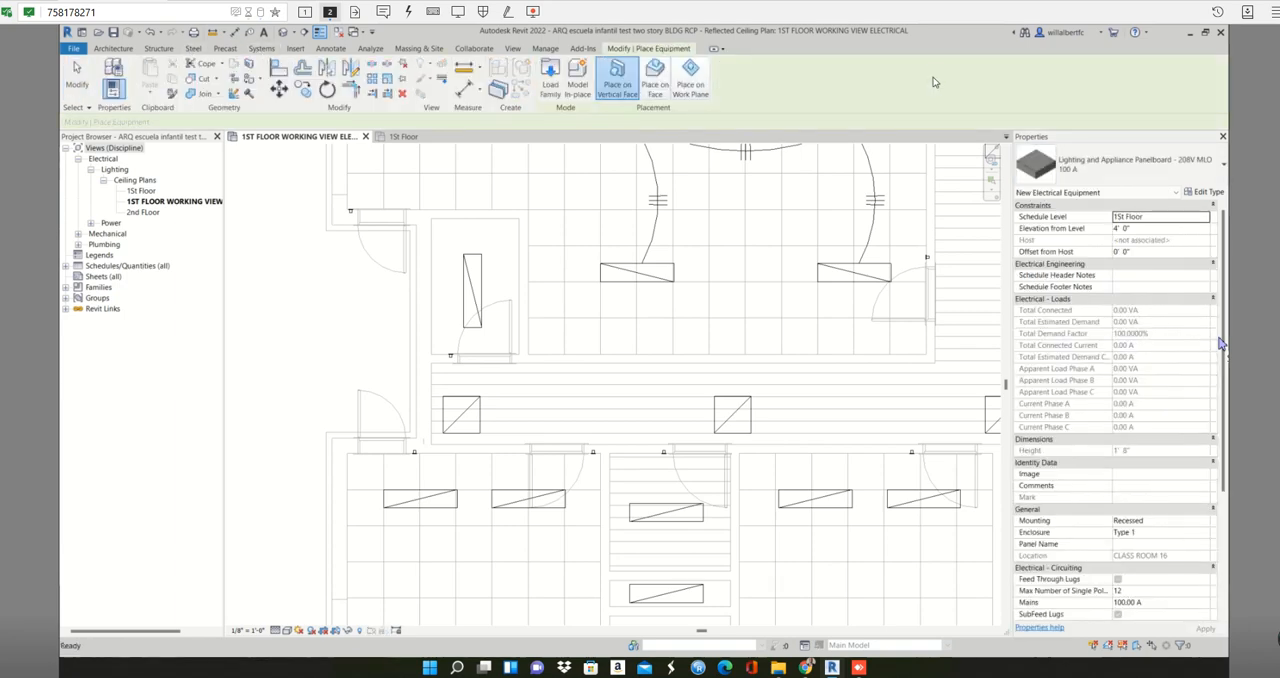
click(516, 242)
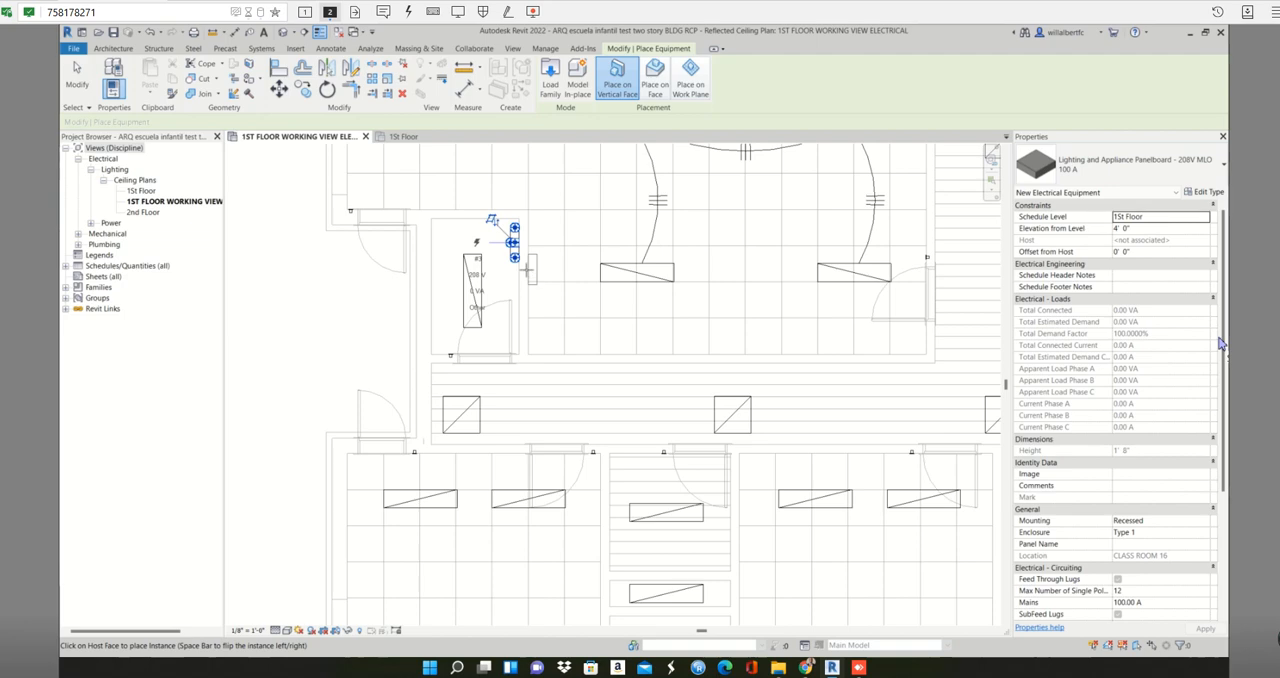
key(Escape)
key(Escape)
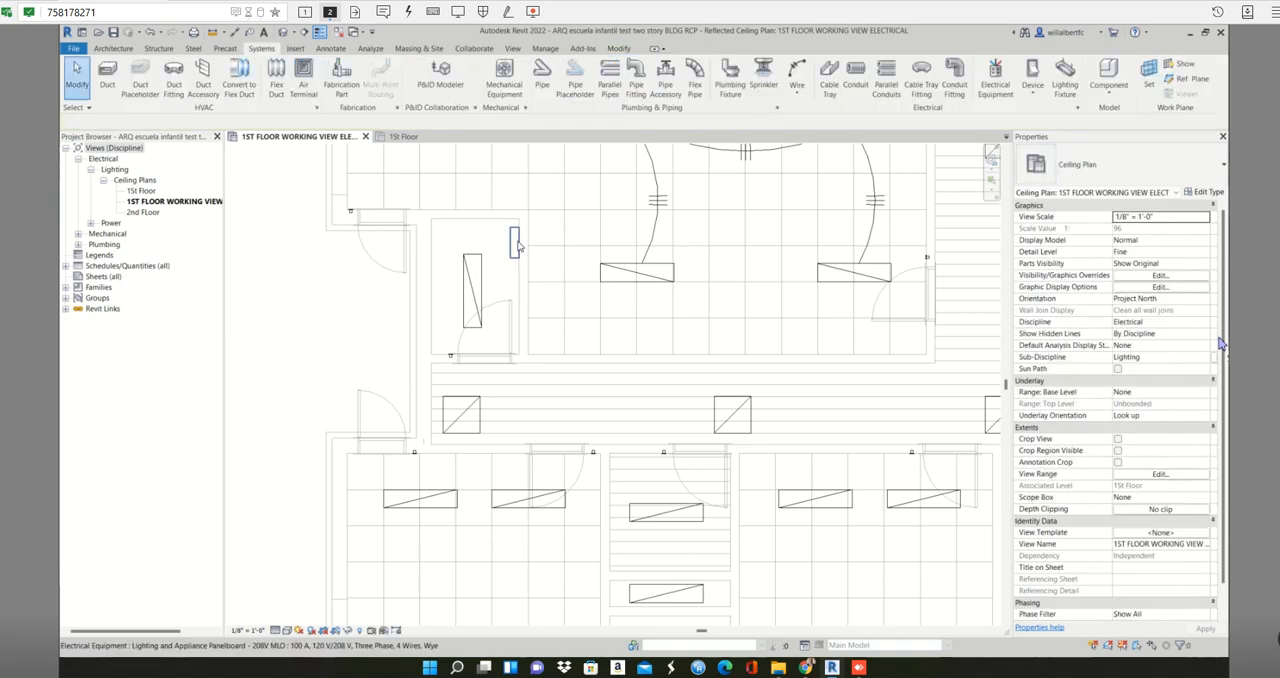
- Name the newly placed panelboard Panel C and apply the change
click(514, 242)
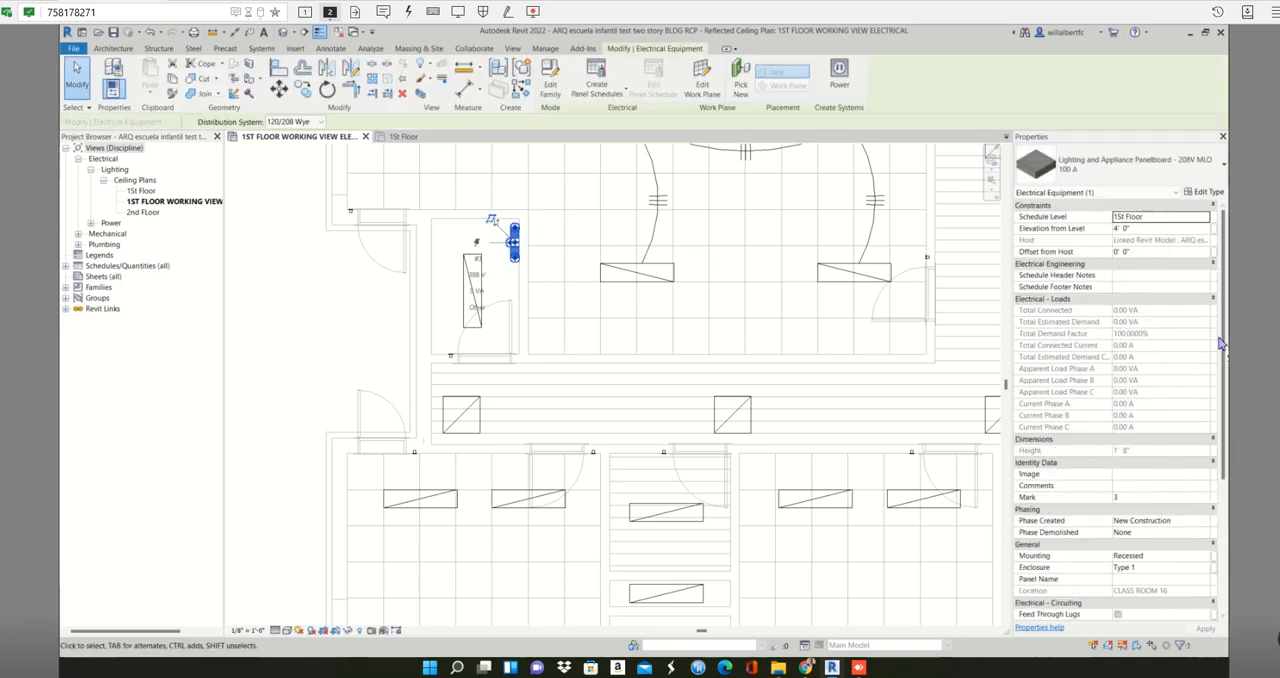
click(1140, 580)
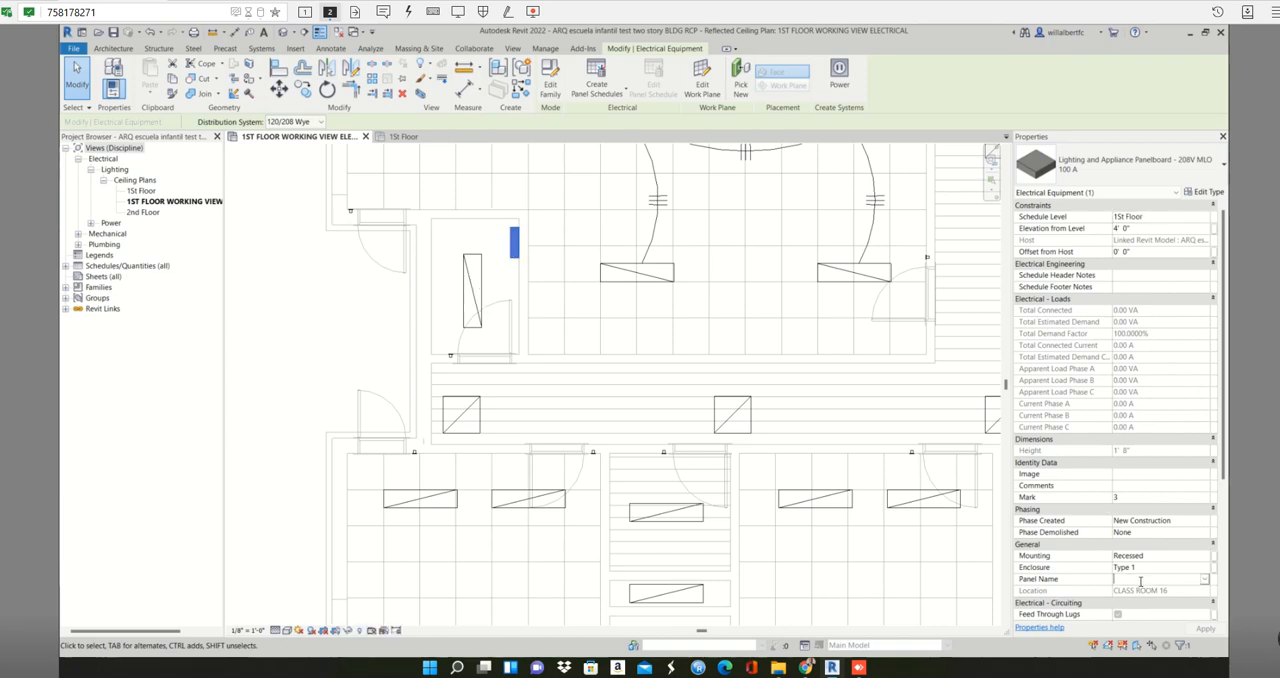
text(P)
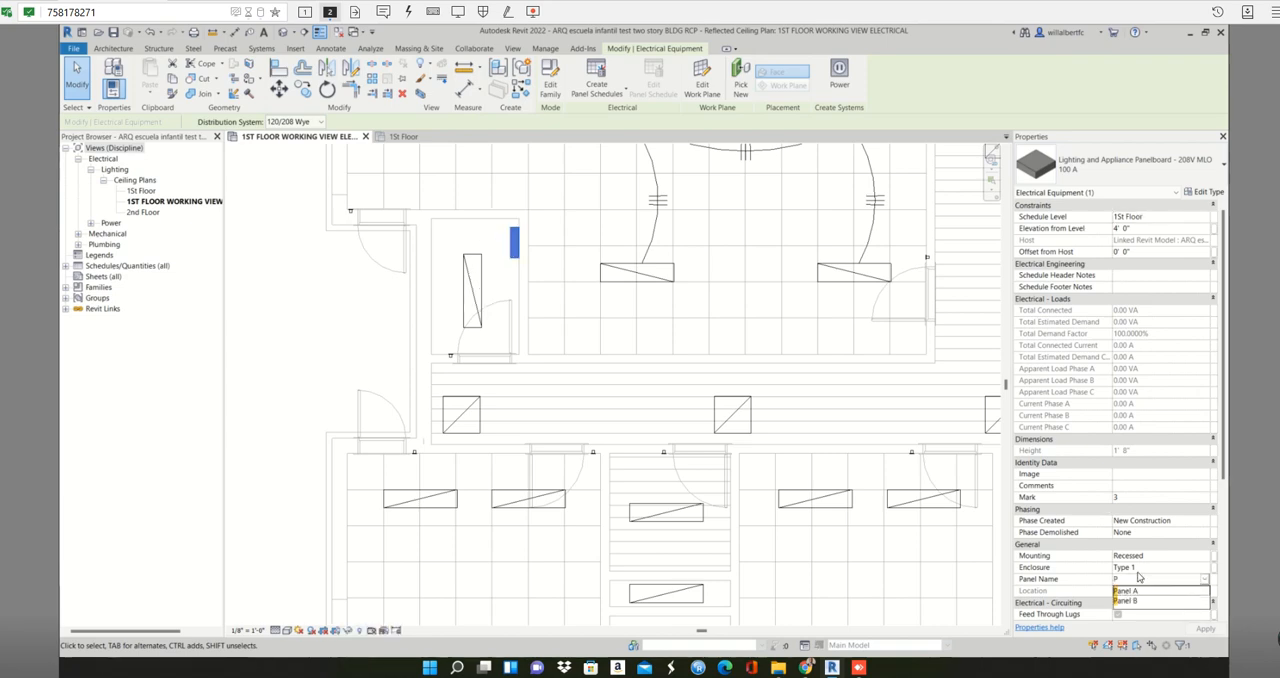
text(anel C)
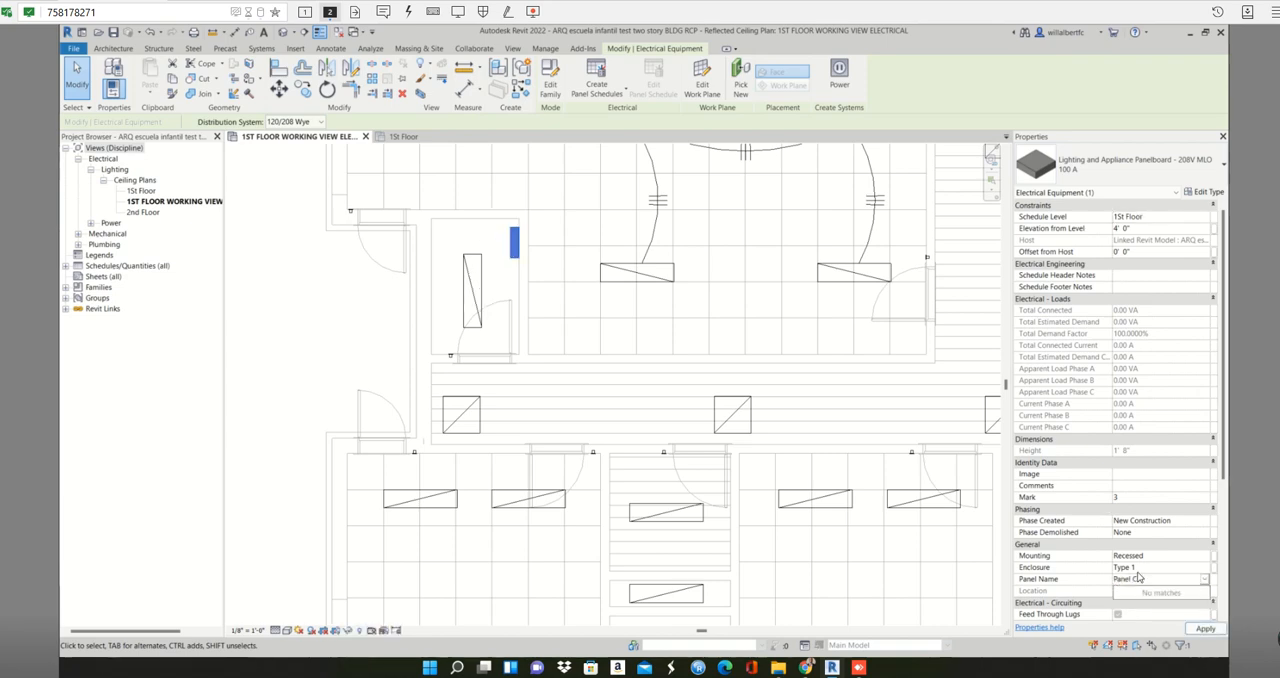
click(1205, 627)
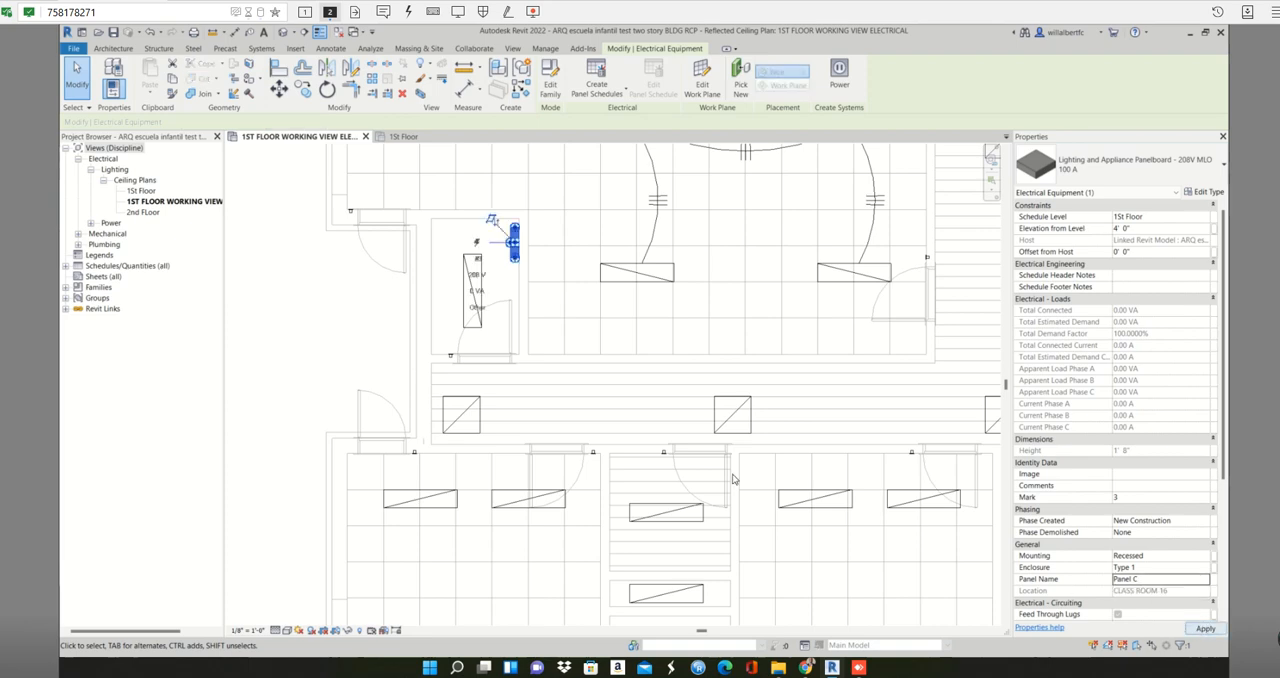
scroll(430, 483, down, 2)
click(520, 448)
- Create a power circuit from all 2x2 corridor fixtures visible in the view and assign it to Panel C
scroll(551, 463, down, 2)
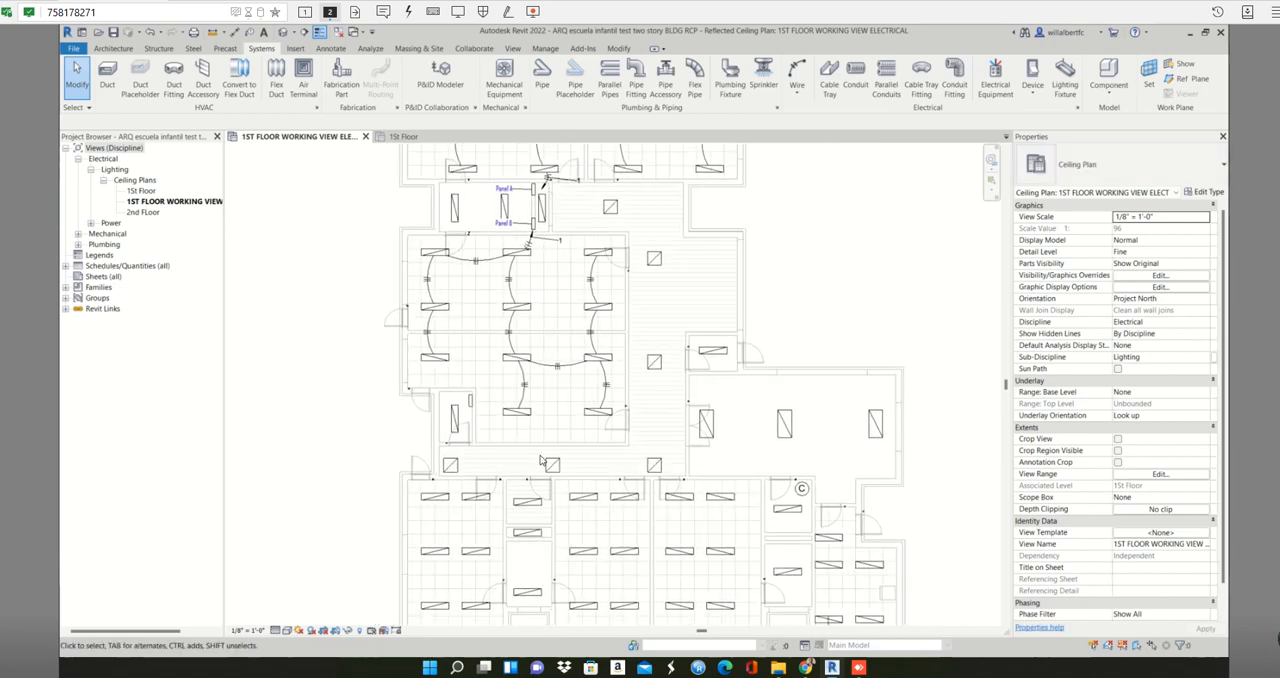
click(451, 466)
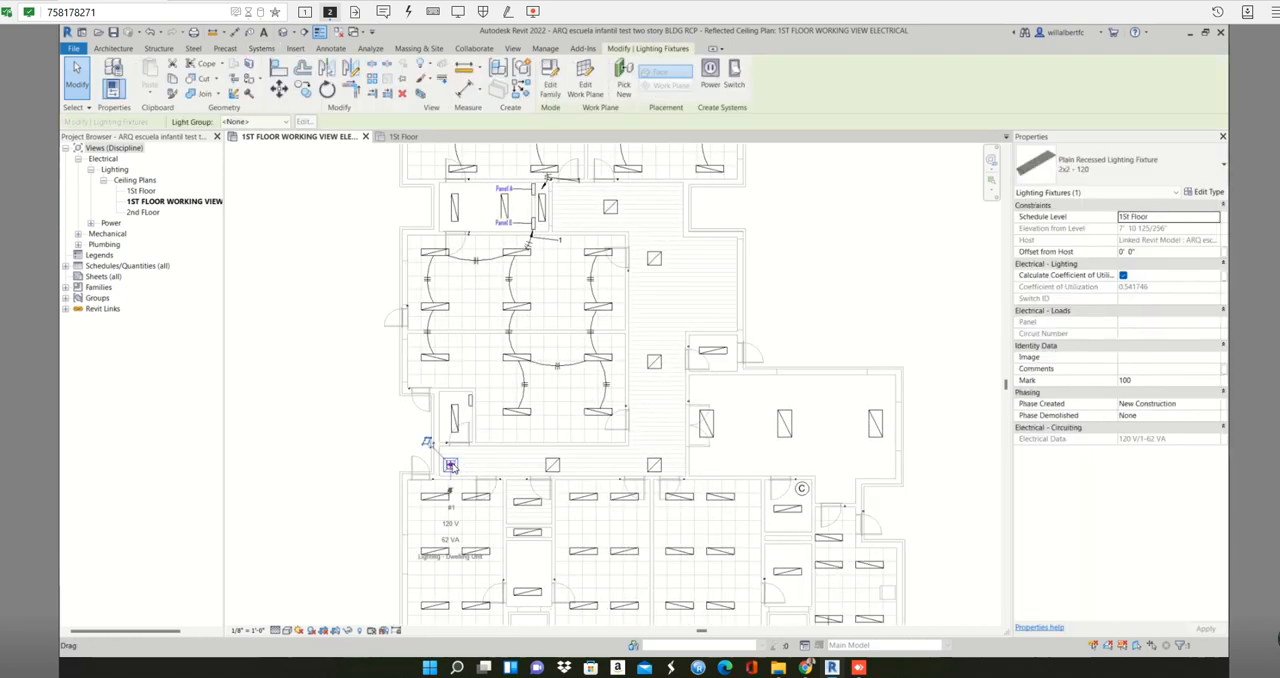
right_click(452, 466)
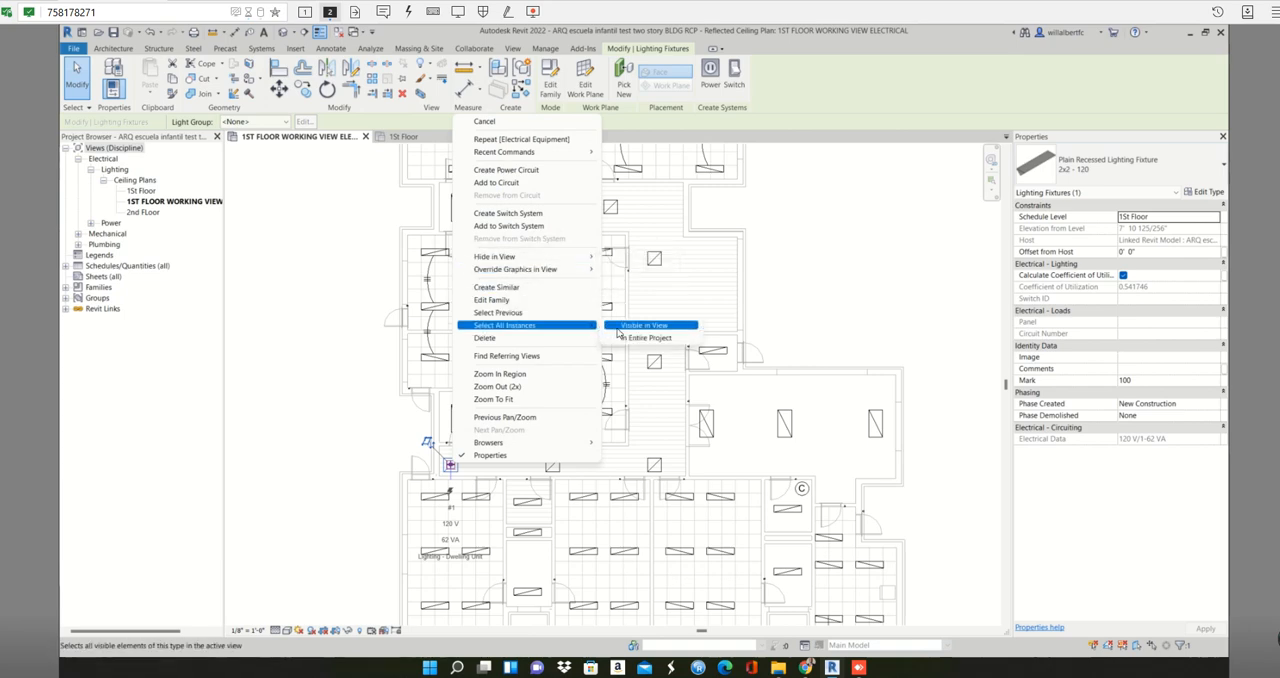
click(618, 328)
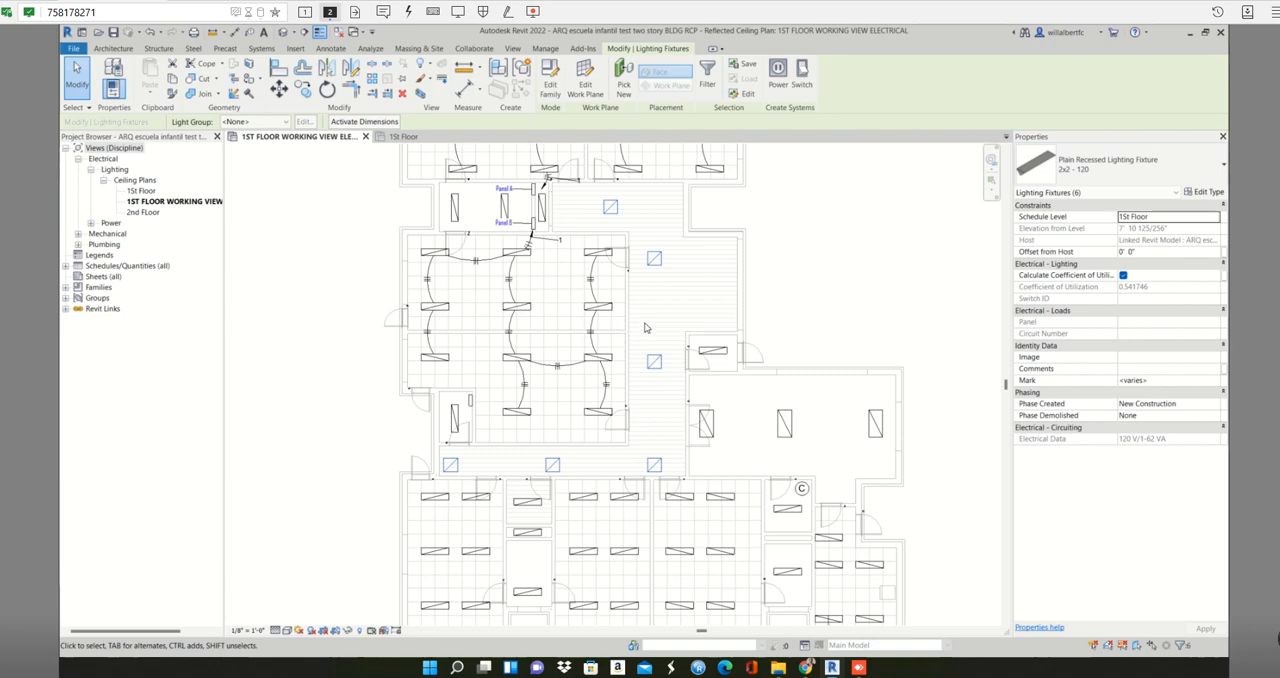
click(778, 74)
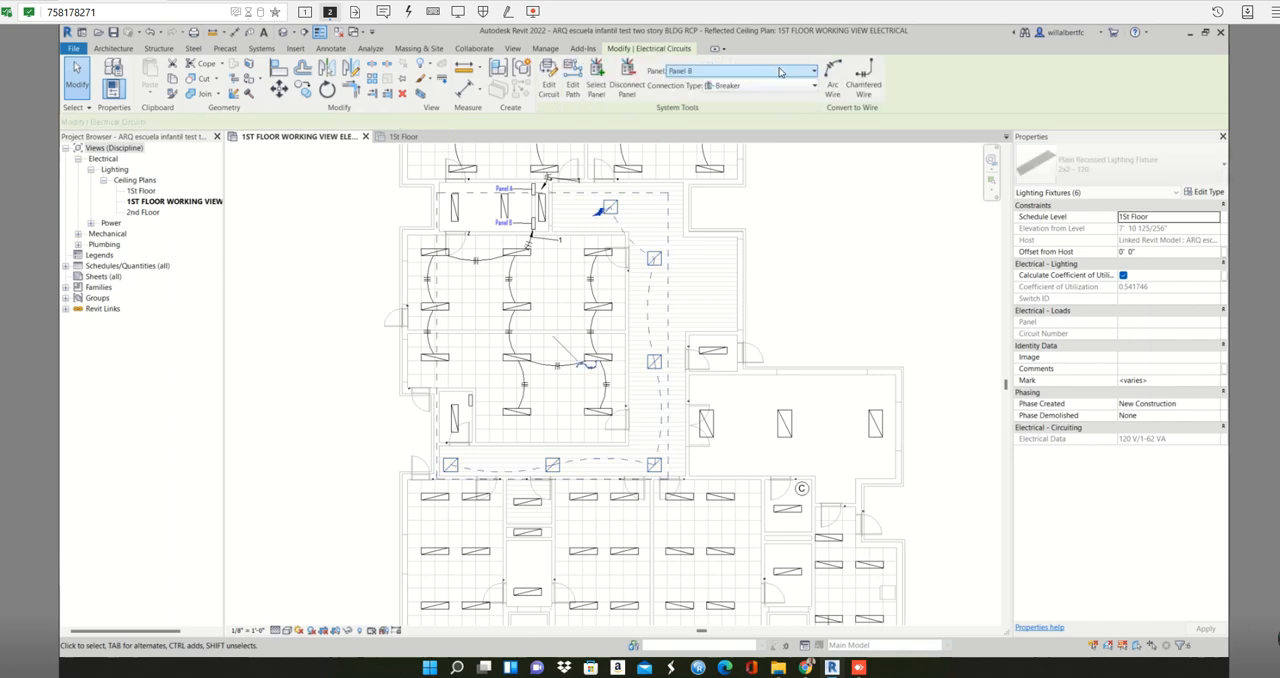
click(780, 71)
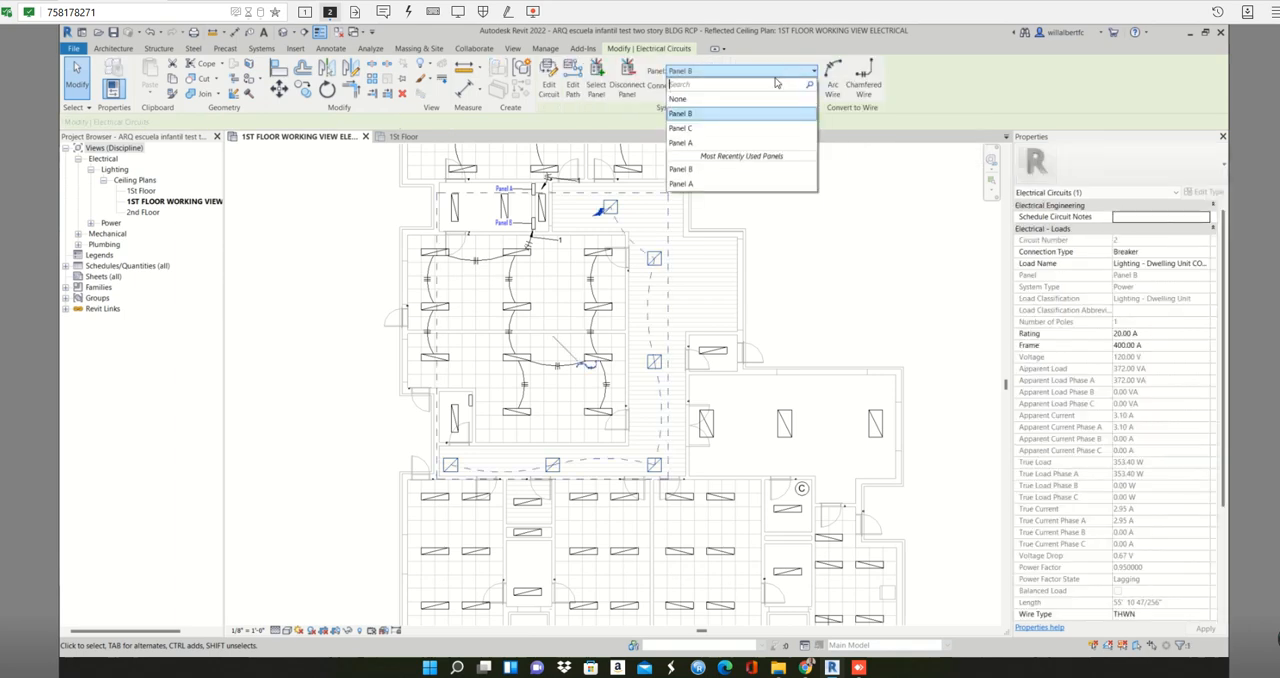
click(746, 130)
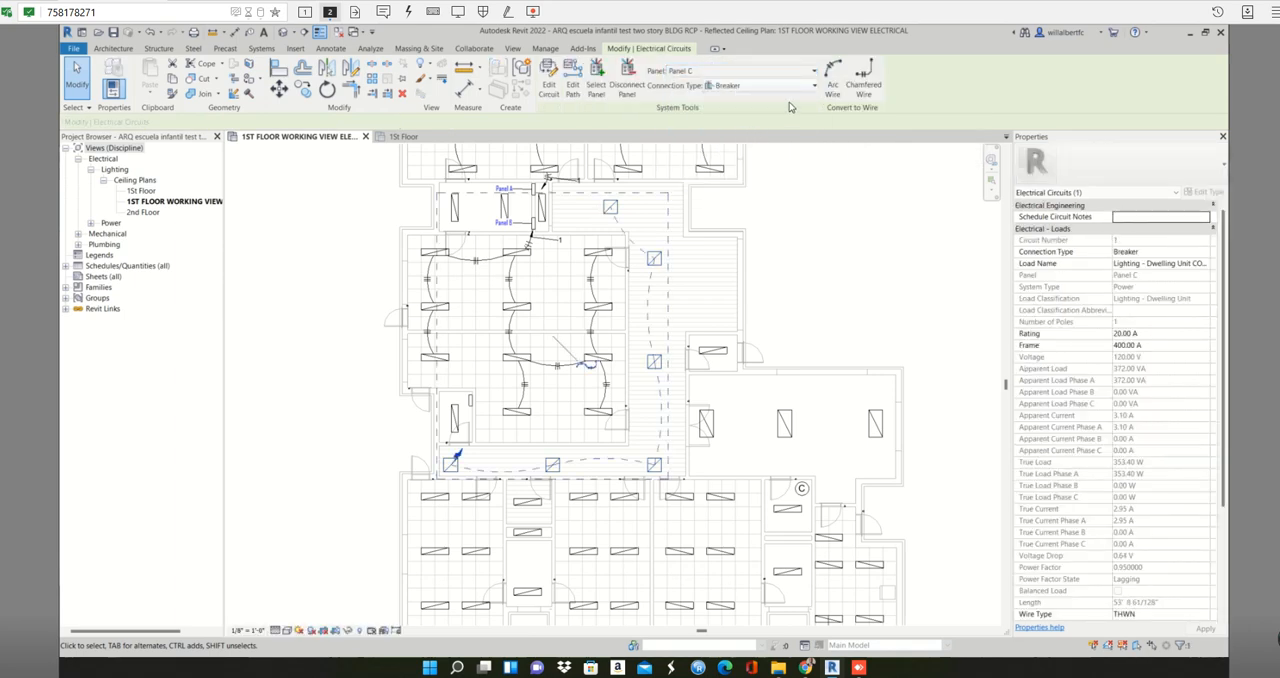
- Convert the 2x2 corridor fixtures' circuit to arc wiring
click(830, 80)
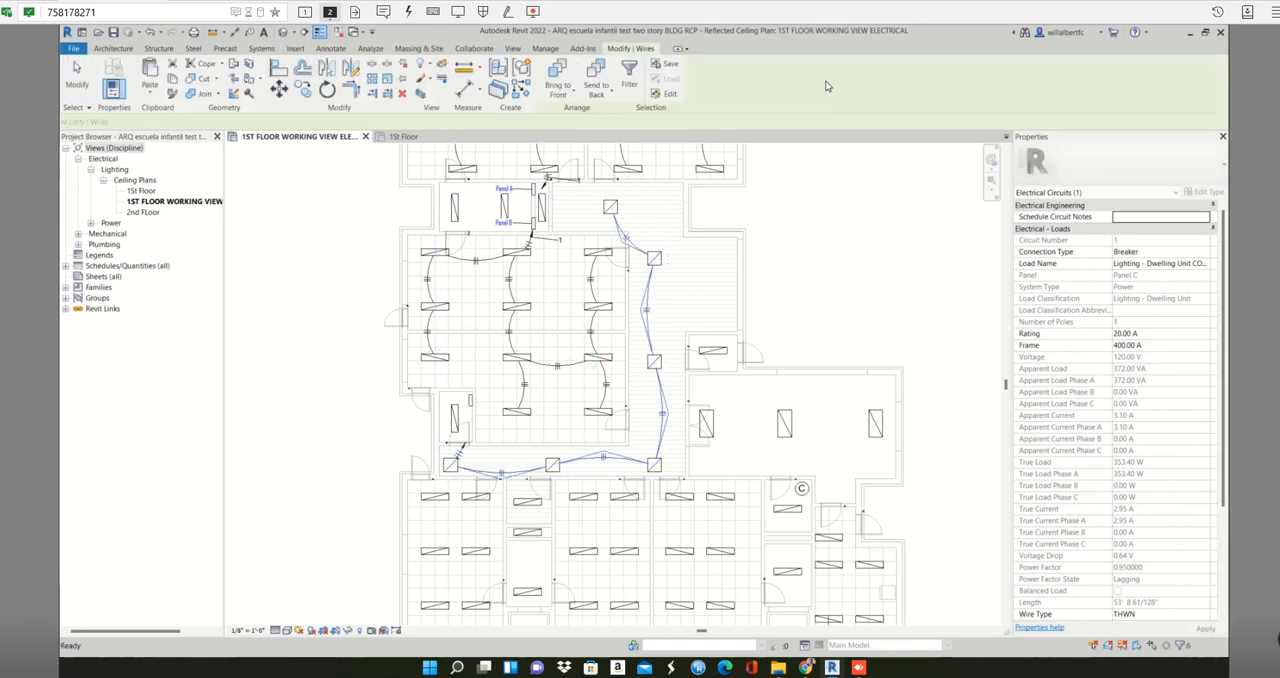
scroll(475, 447, up, 3)
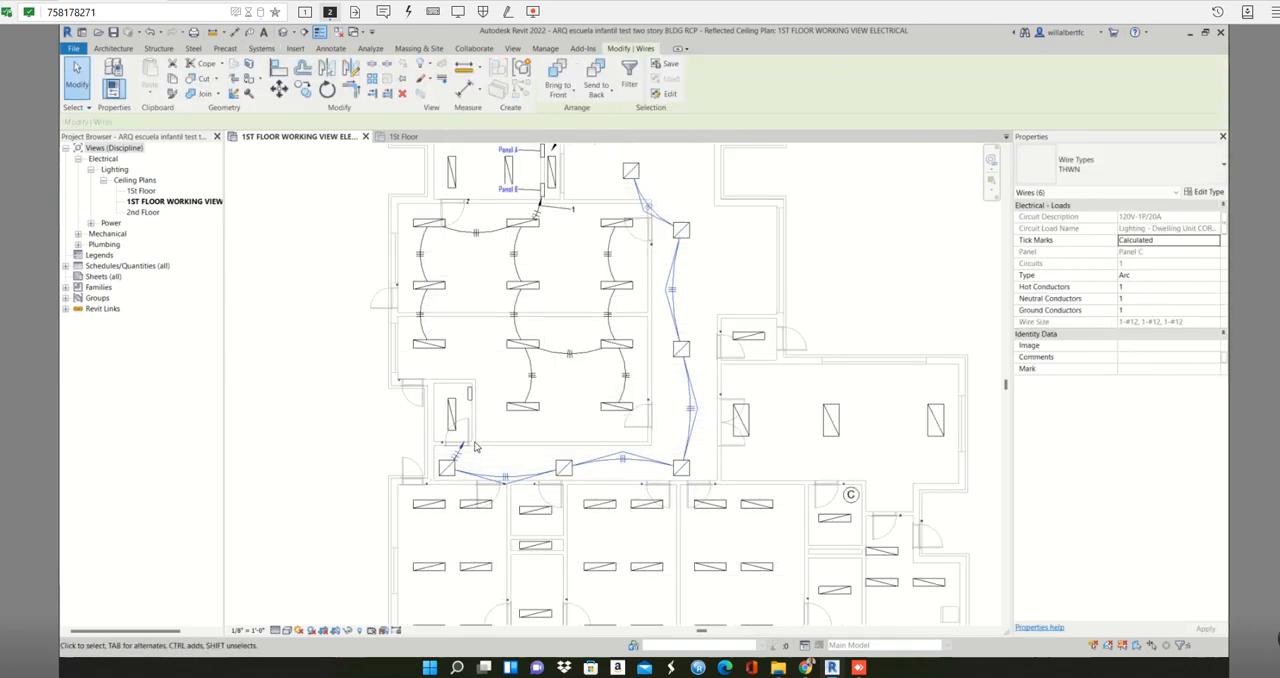
key(Escape)
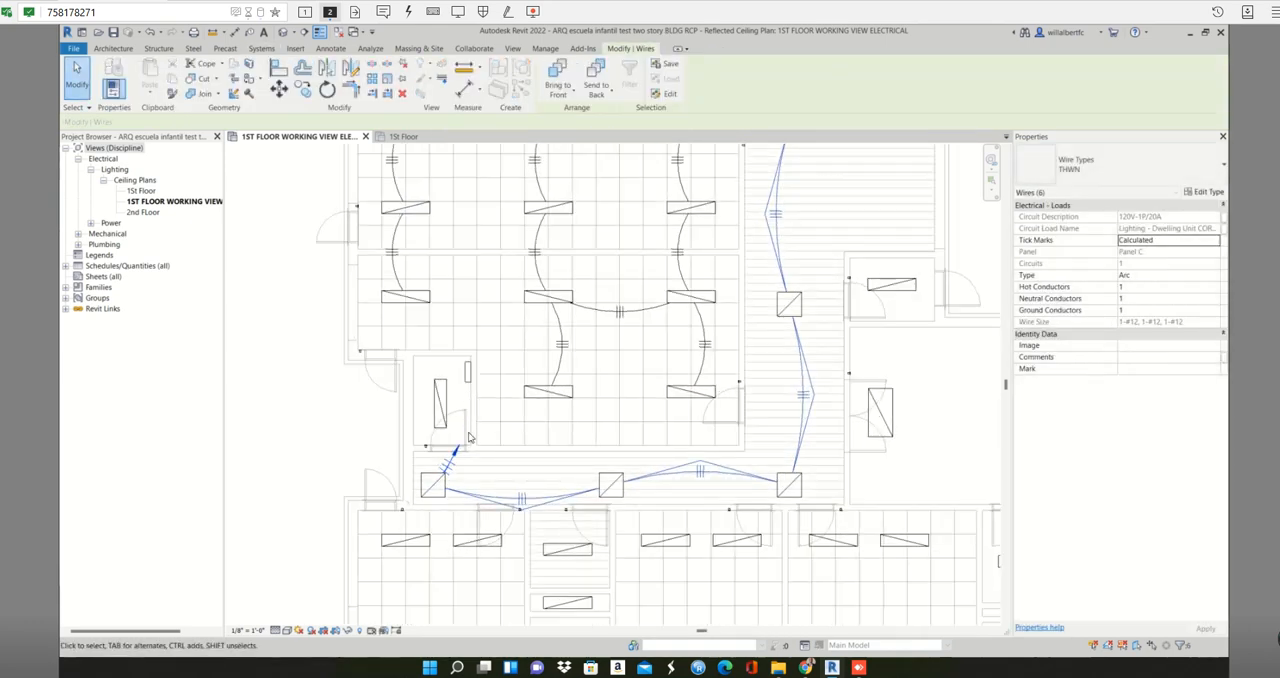
- Adjust the arrow end of the corridor home run wire below Panel C's room
scroll(457, 445, up, 1)
click(451, 456)
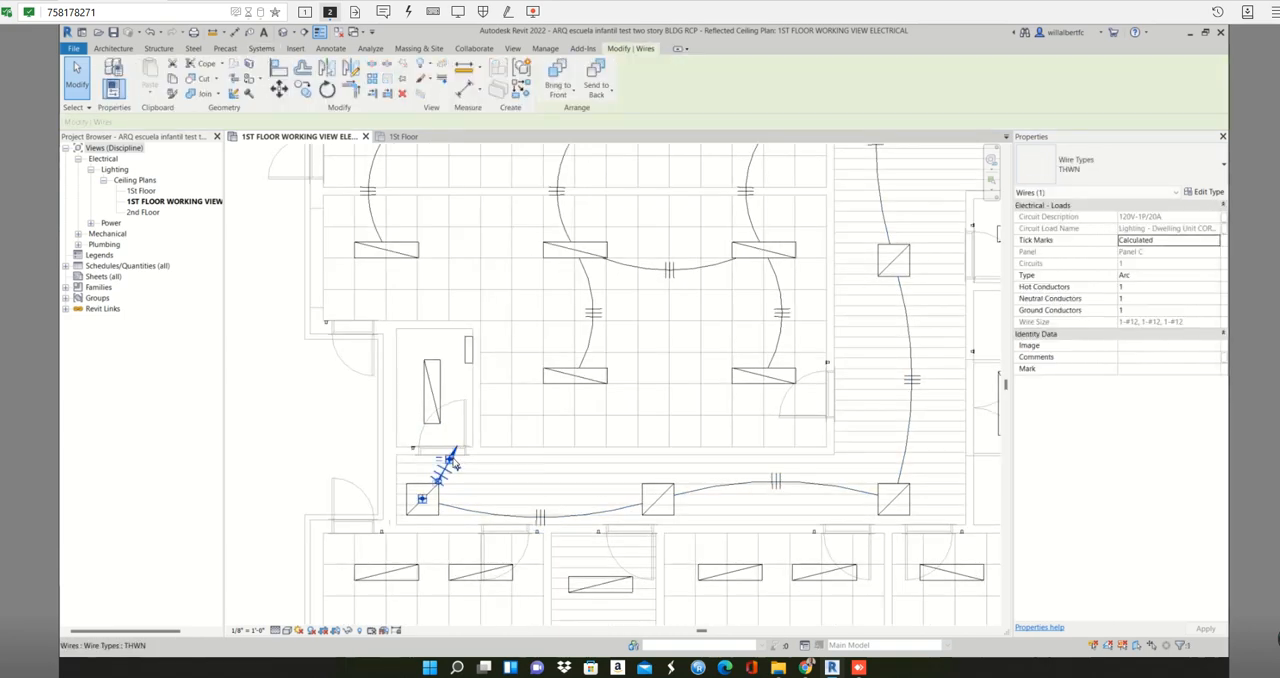
drag(463, 423, 447, 469)
click(480, 479)
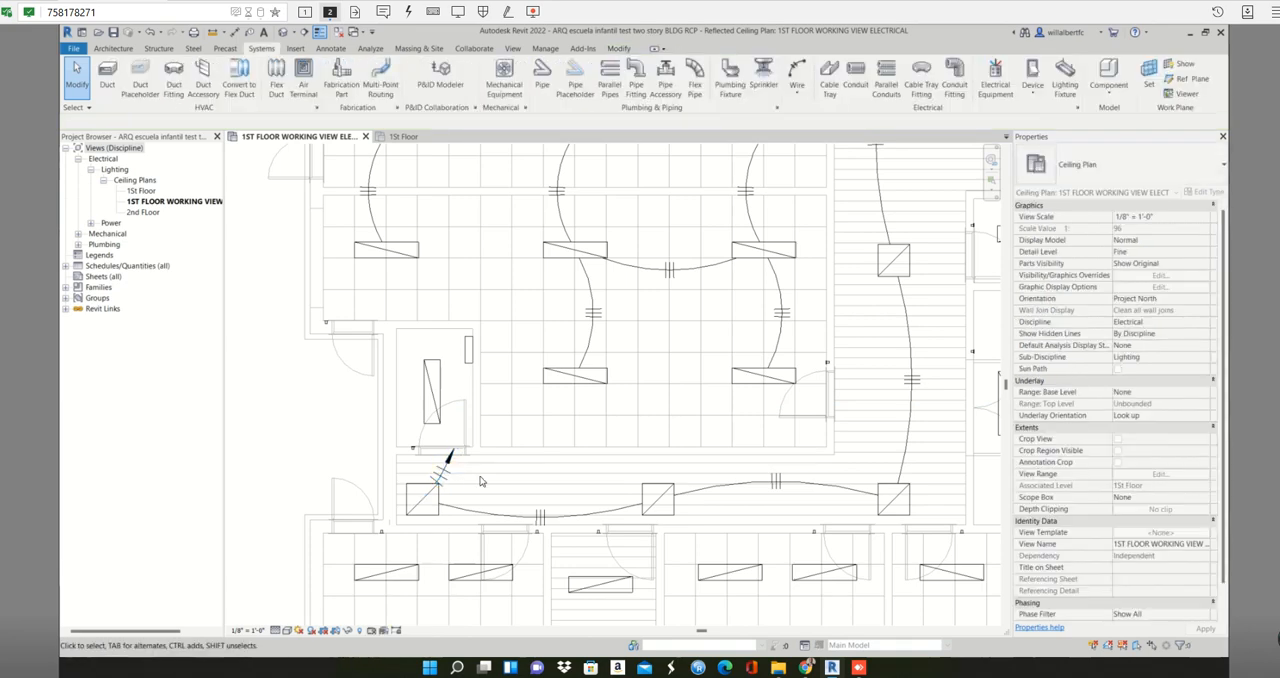
- Create a power circuit on Panel C for the 1x4 fixture in the small room
click(436, 378)
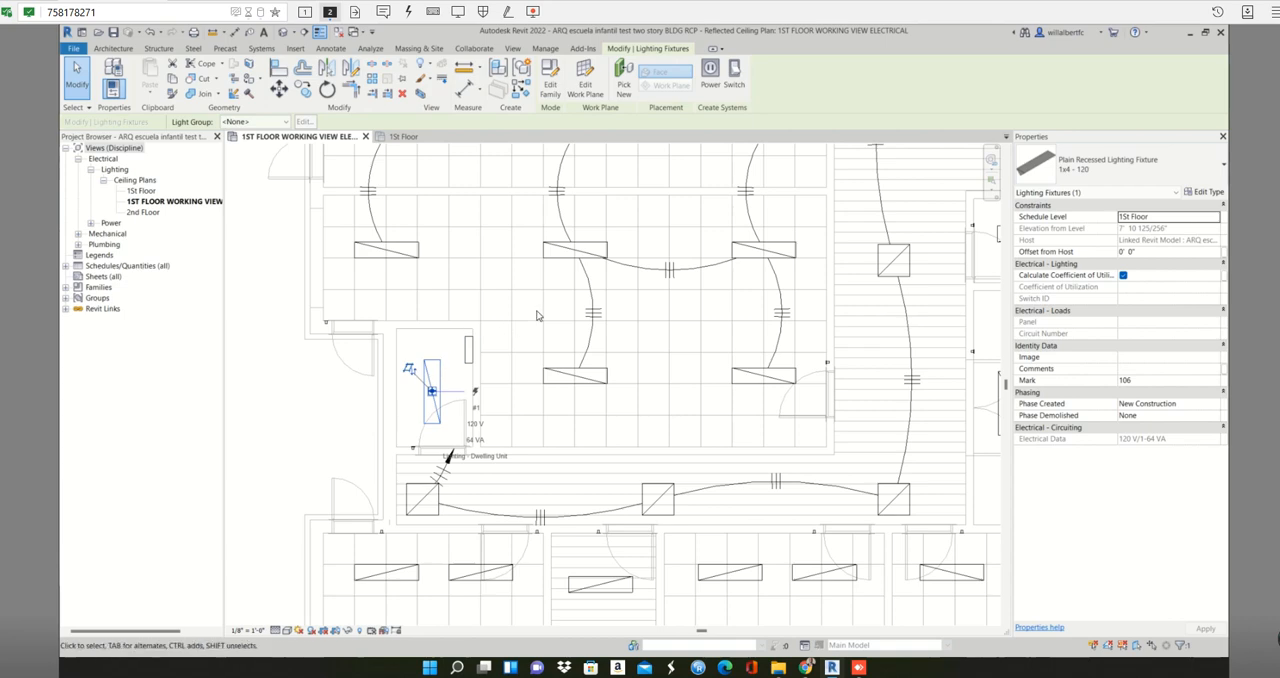
click(718, 72)
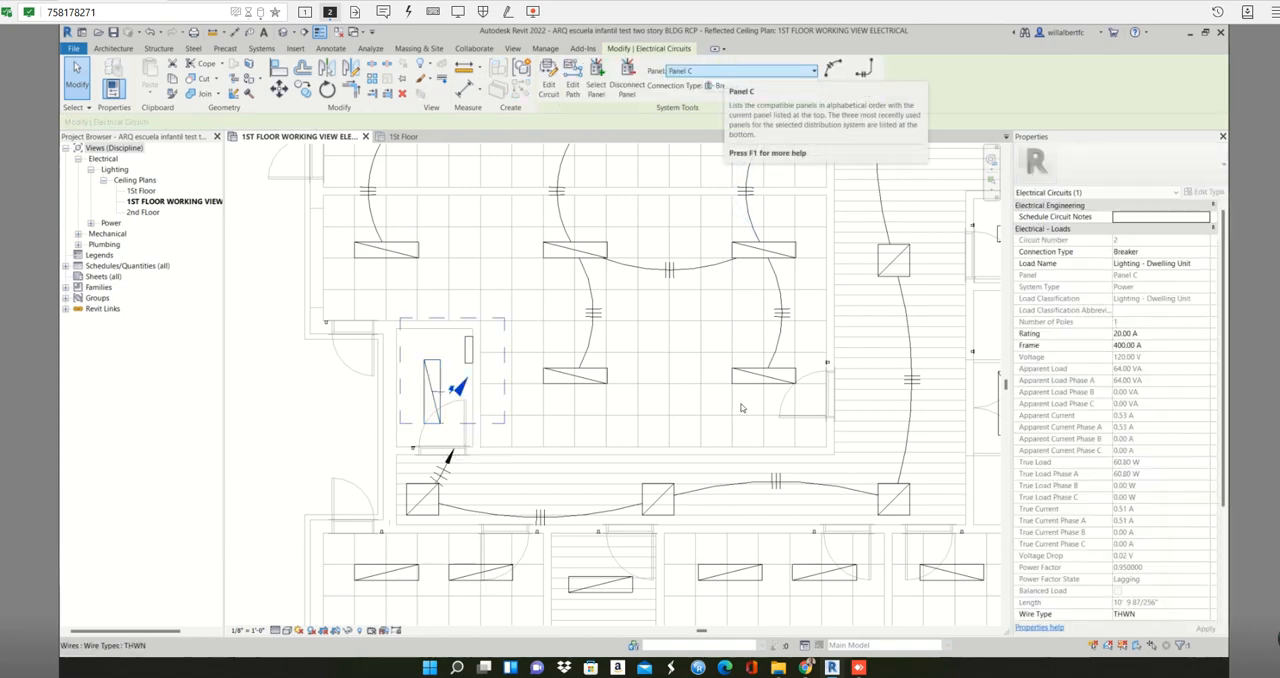
key(Escape)
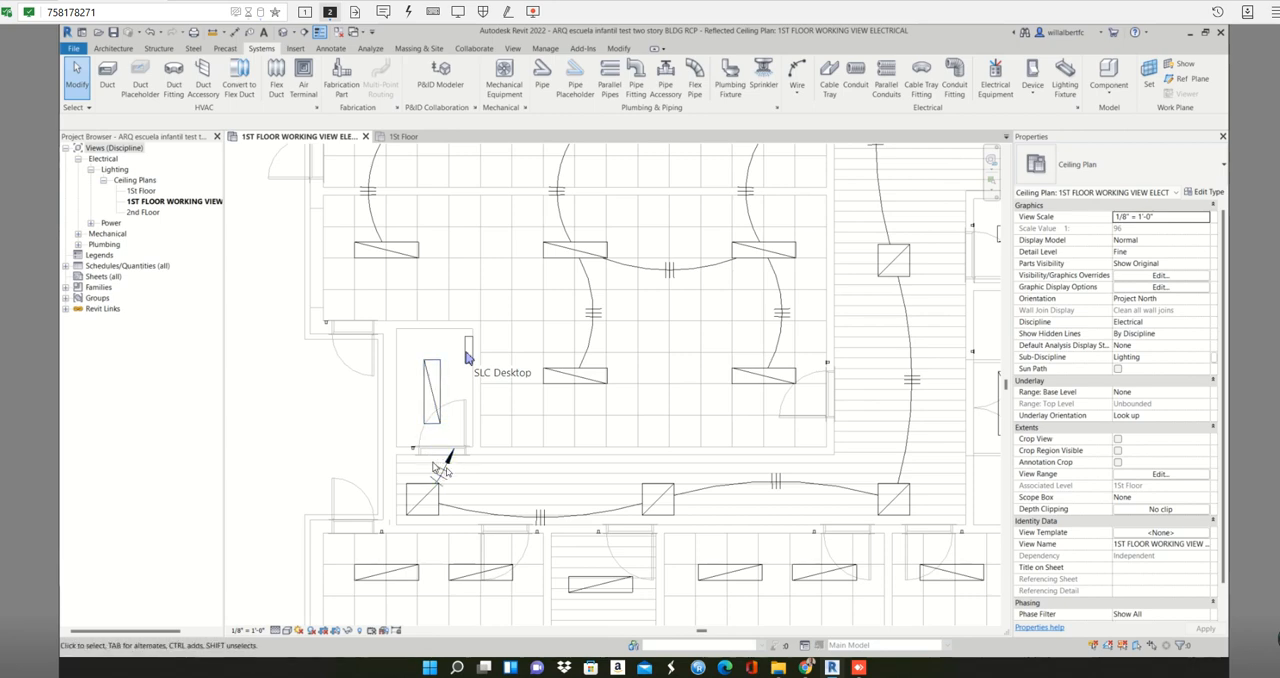
click(469, 360)
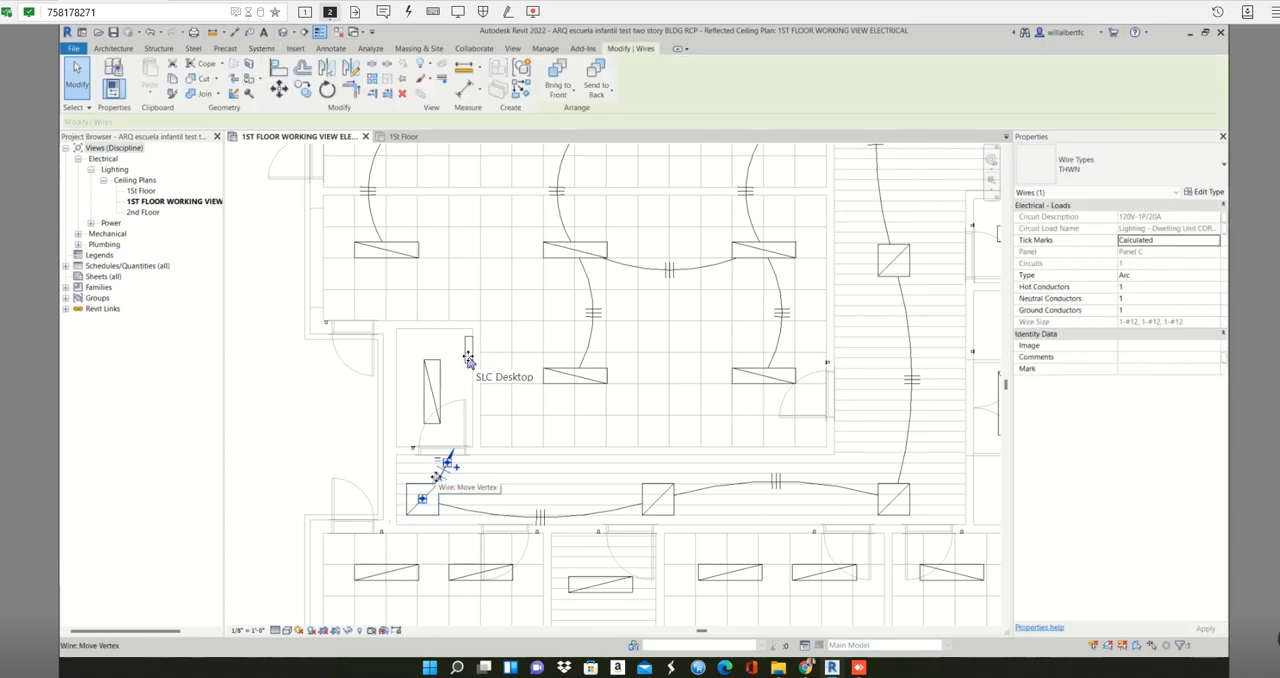
key(Escape)
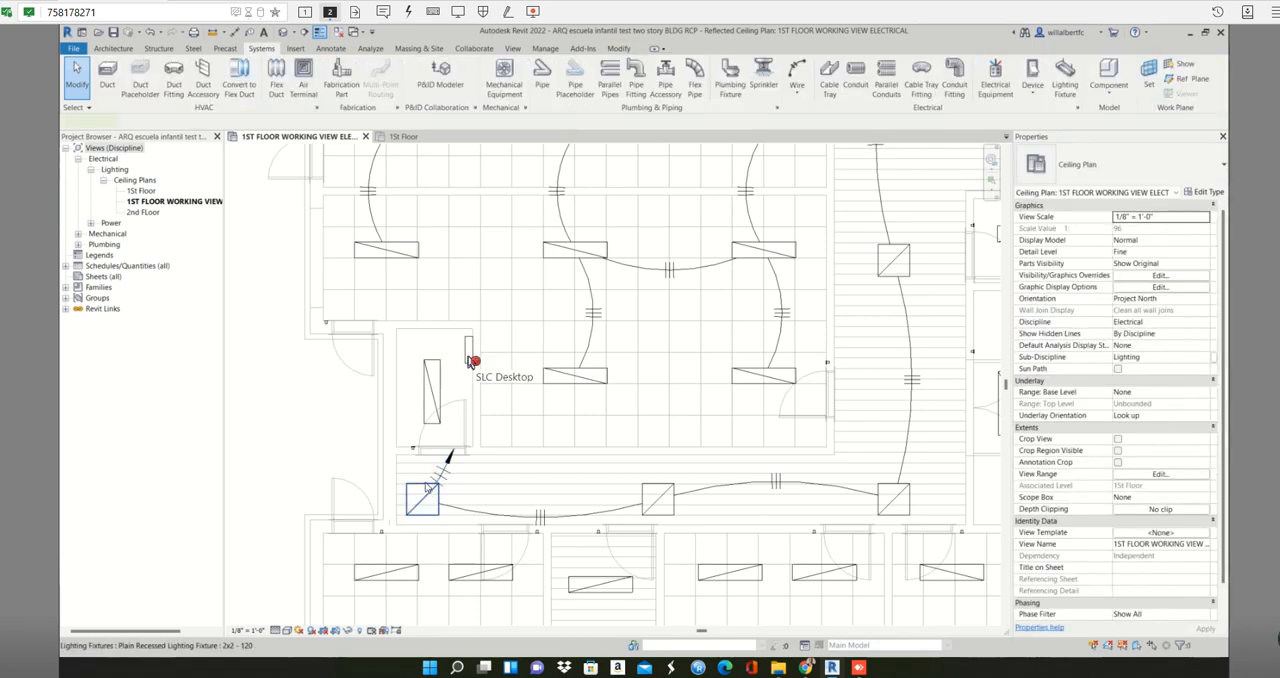
key(Tab)
click(469, 360)
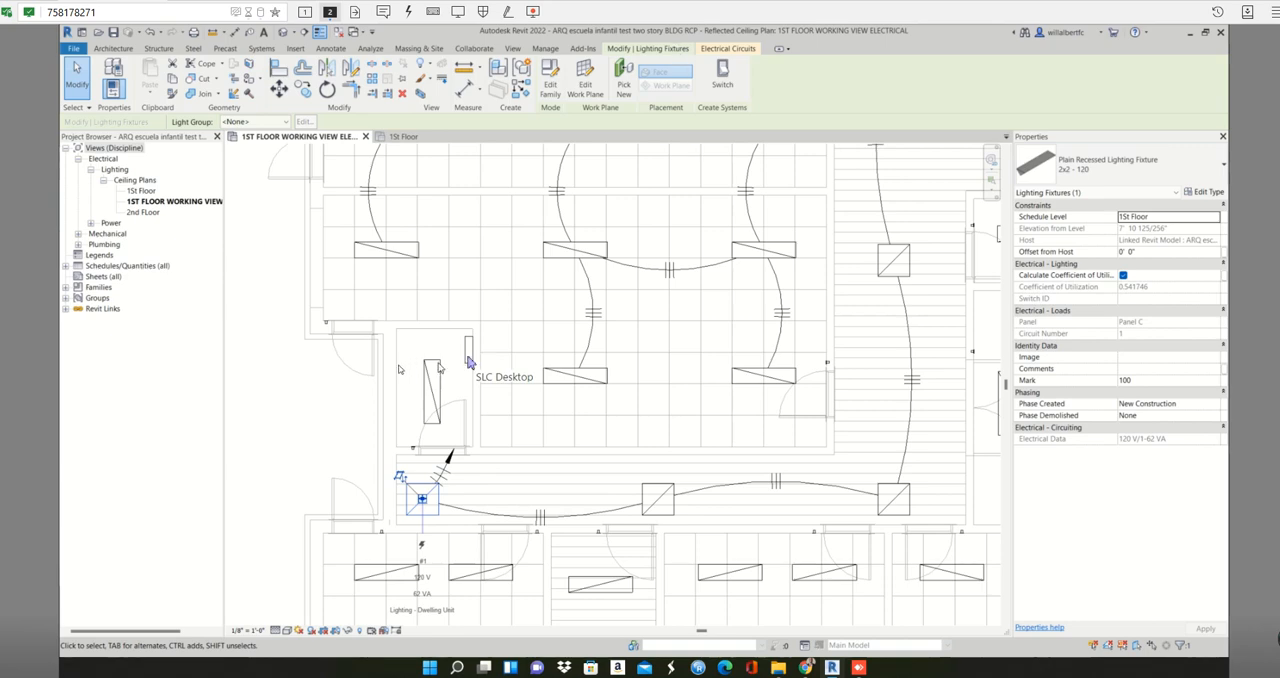
click(487, 425)
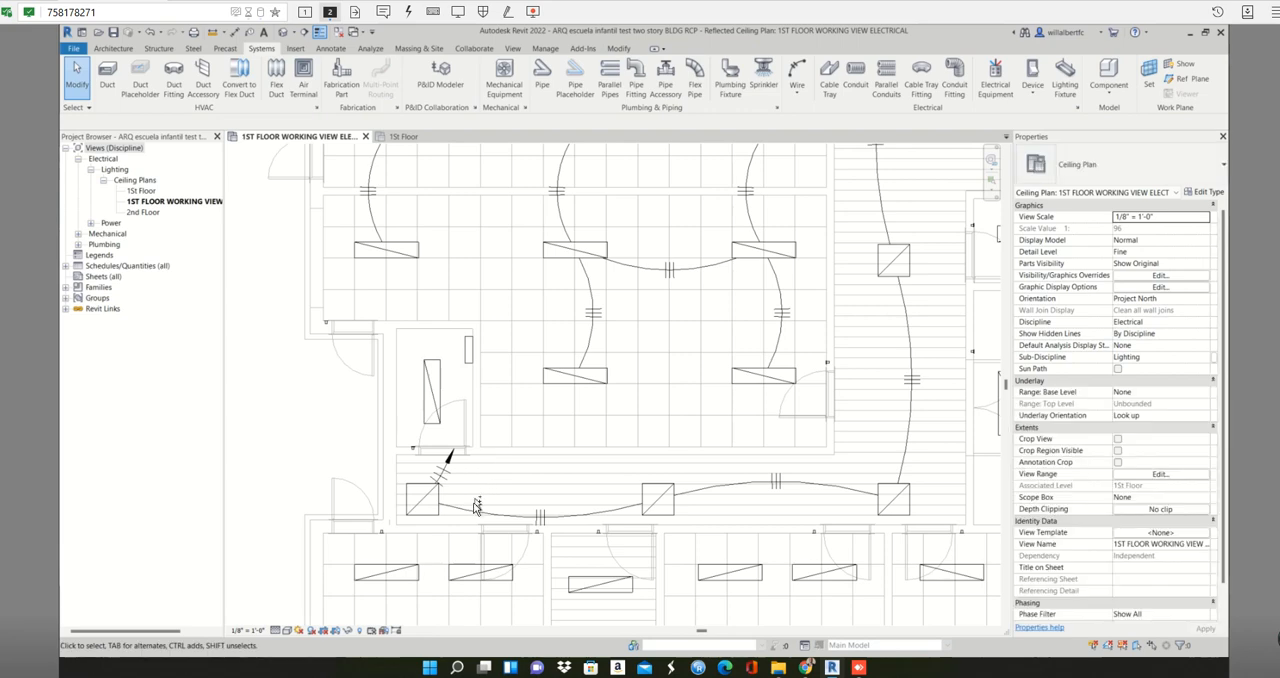
key(Tab)
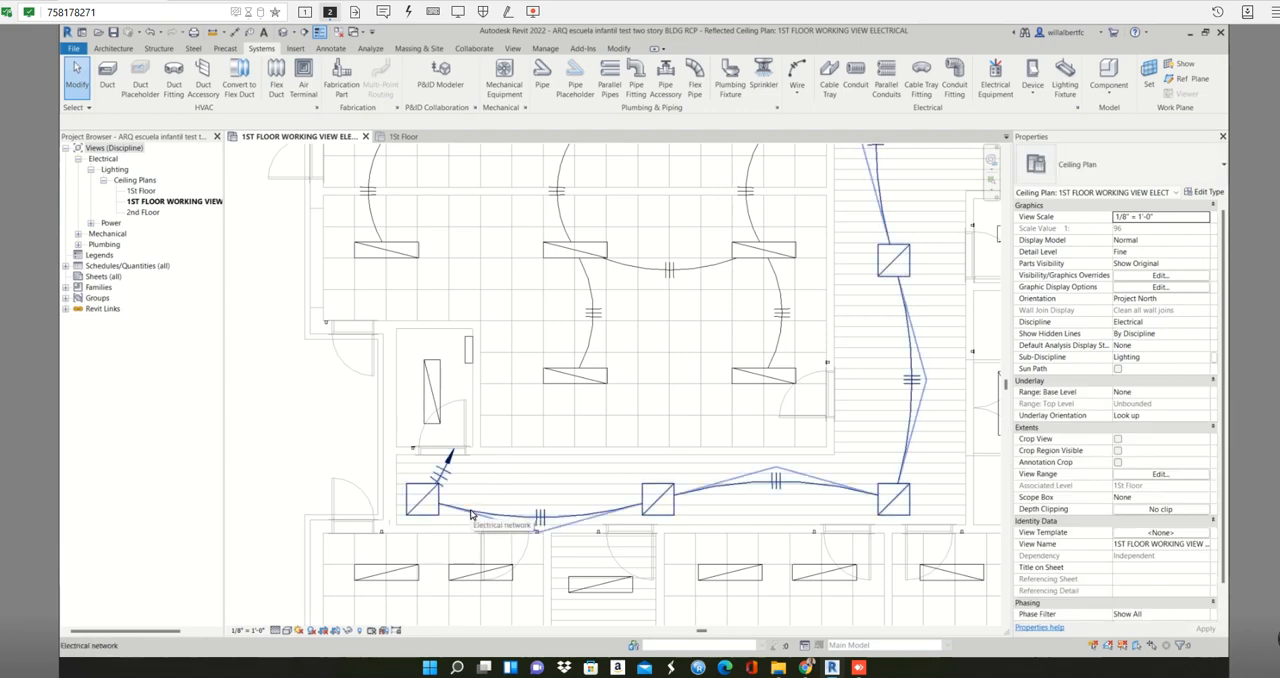
click(472, 514)
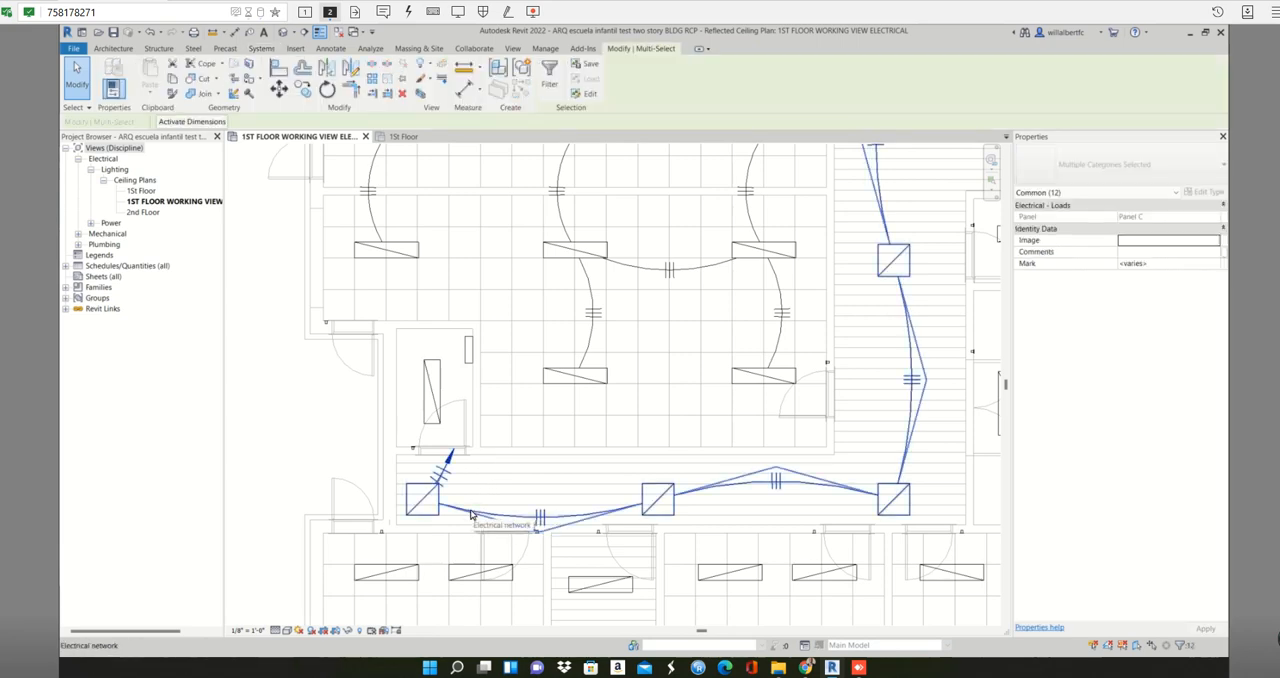
scroll(478, 495, down, 4)
key(Escape)
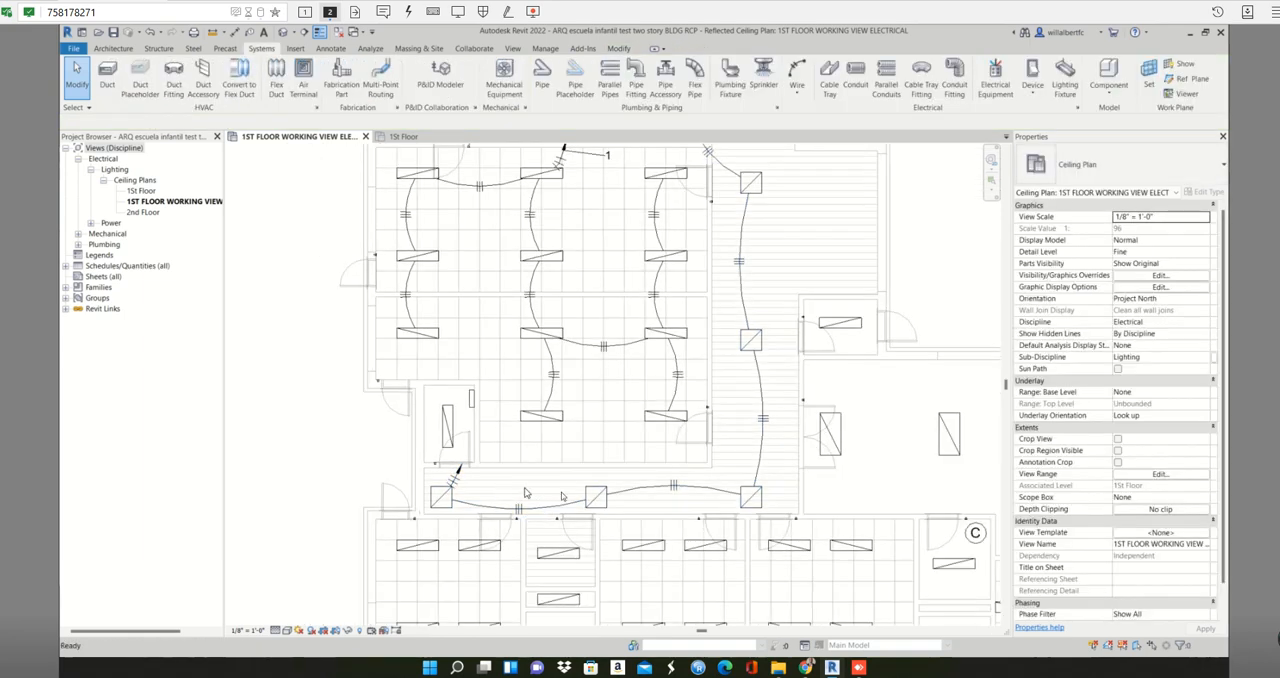
- Edit the 2x2 corridor fixtures' Panel C circuit to add the 1x4 fixture in the small room, and finish the circuit edit
key(Tab)
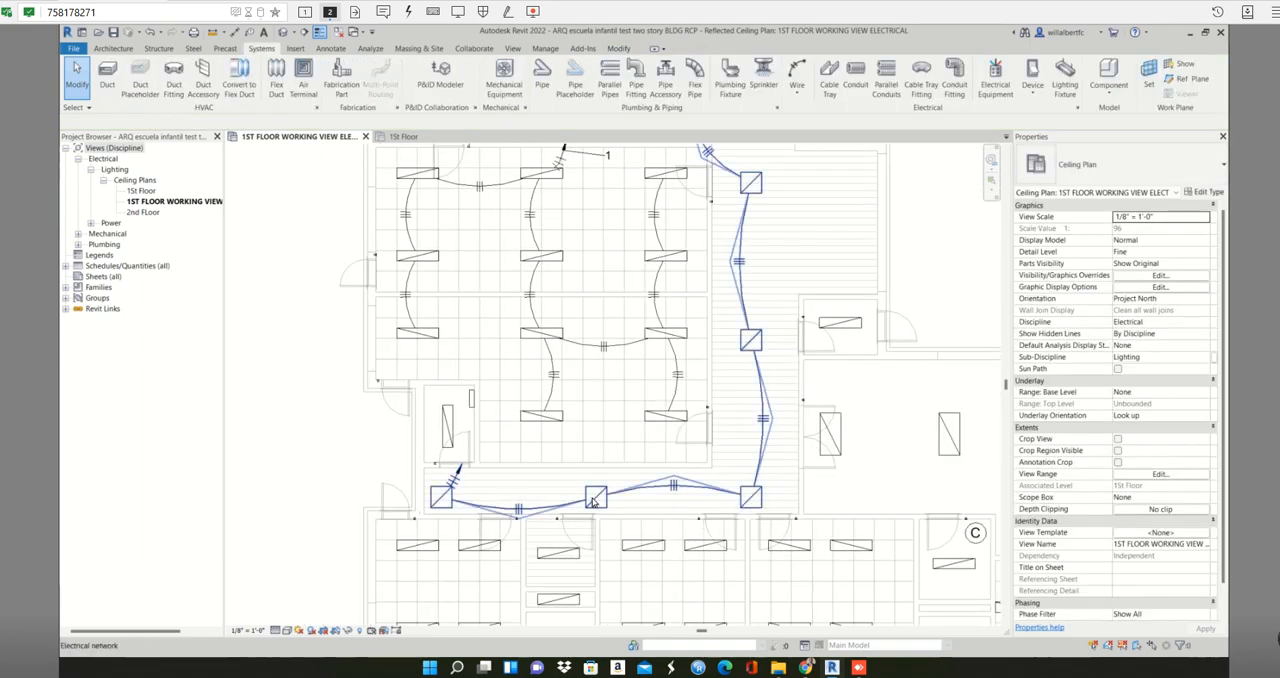
key(Tab)
key(Tab)
key(Tab)
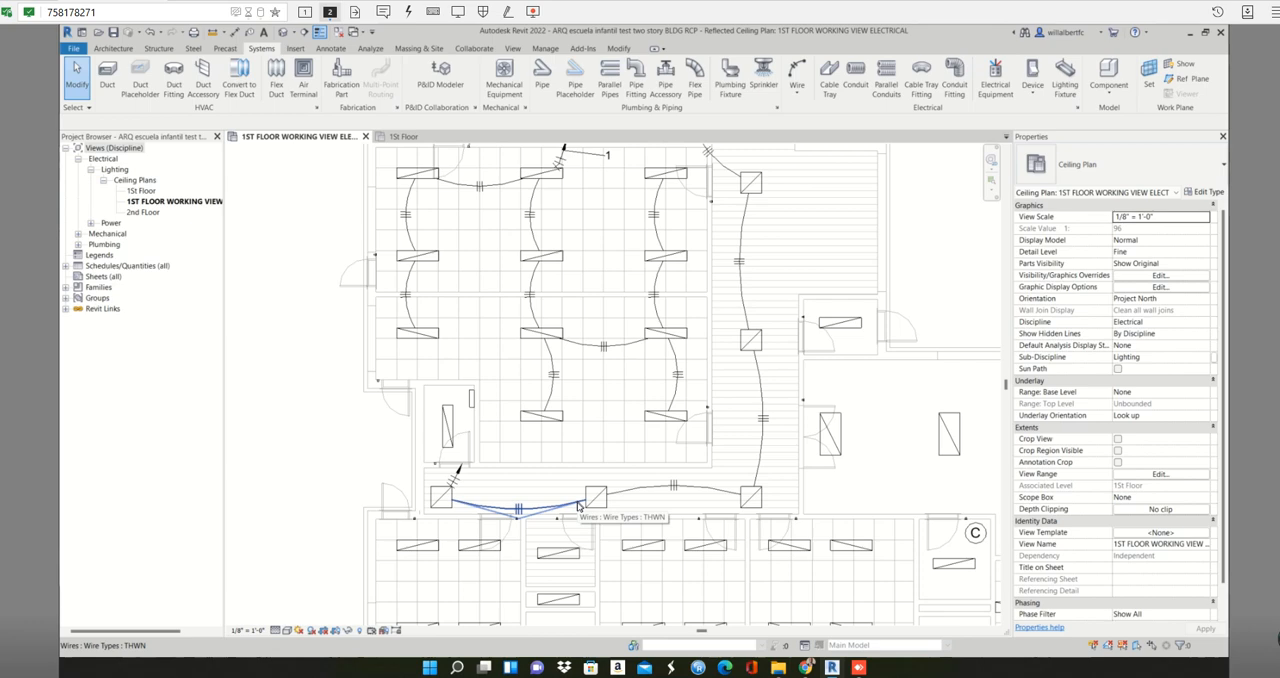
key(Tab)
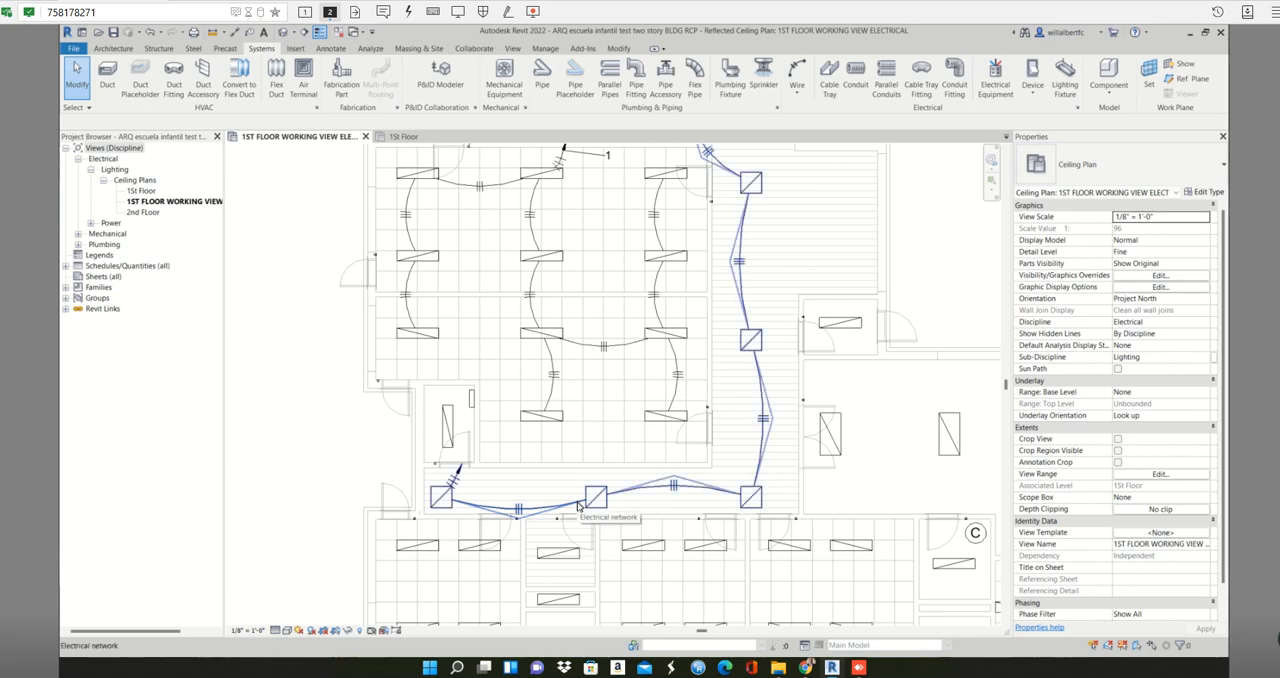
click(578, 507)
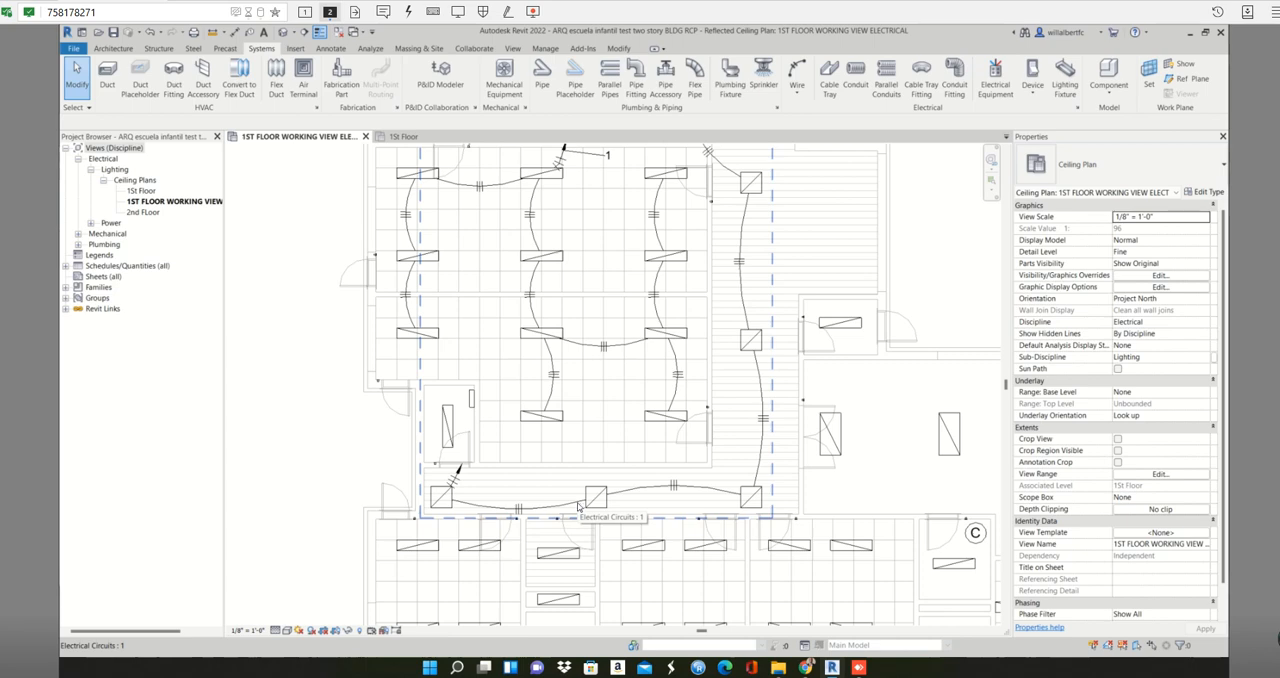
click(578, 507)
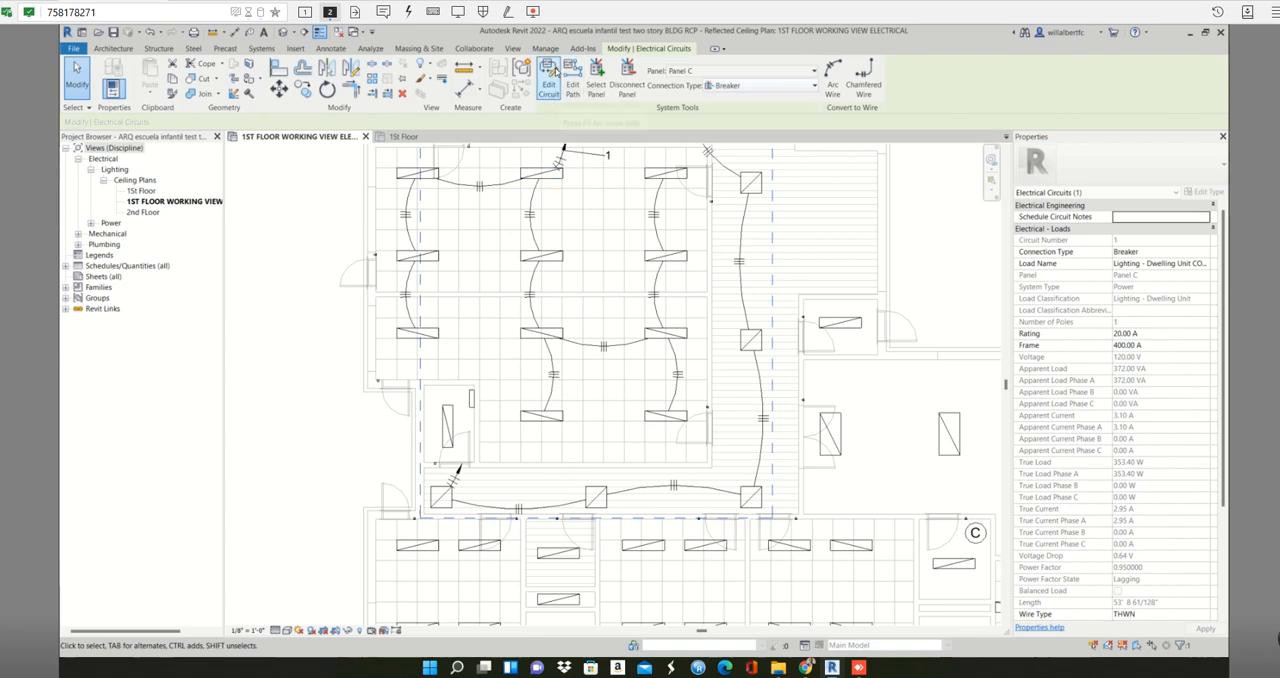
click(549, 76)
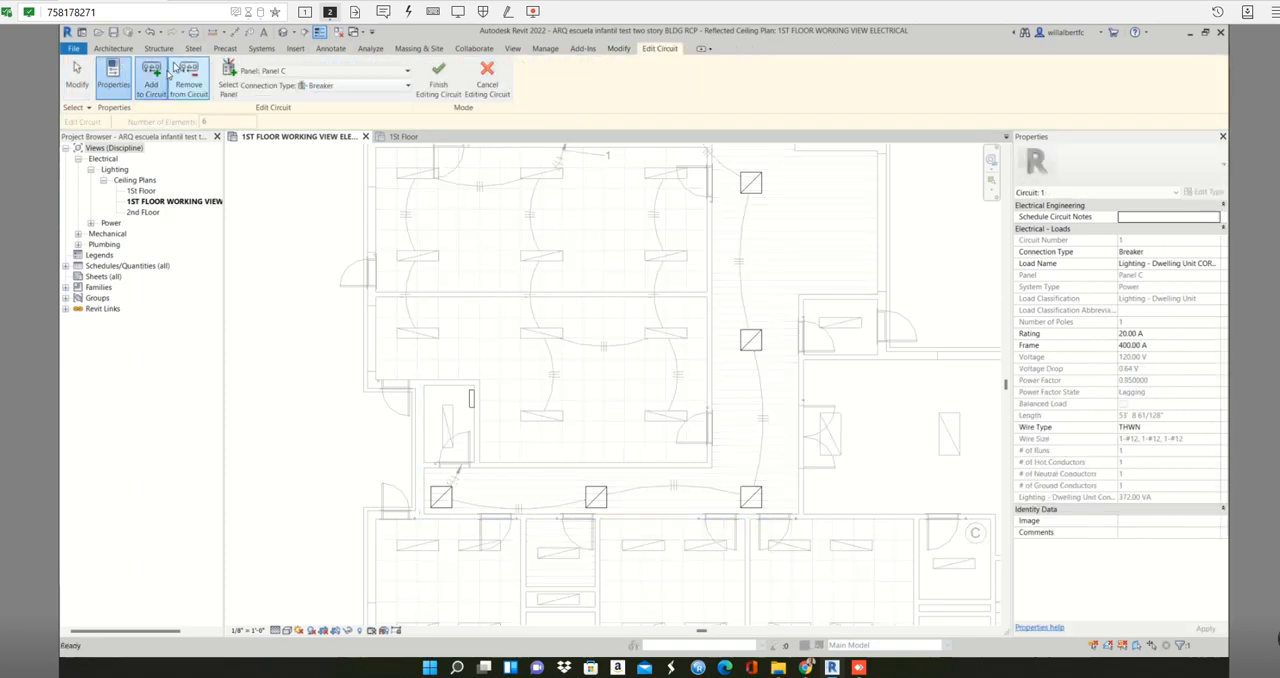
click(455, 423)
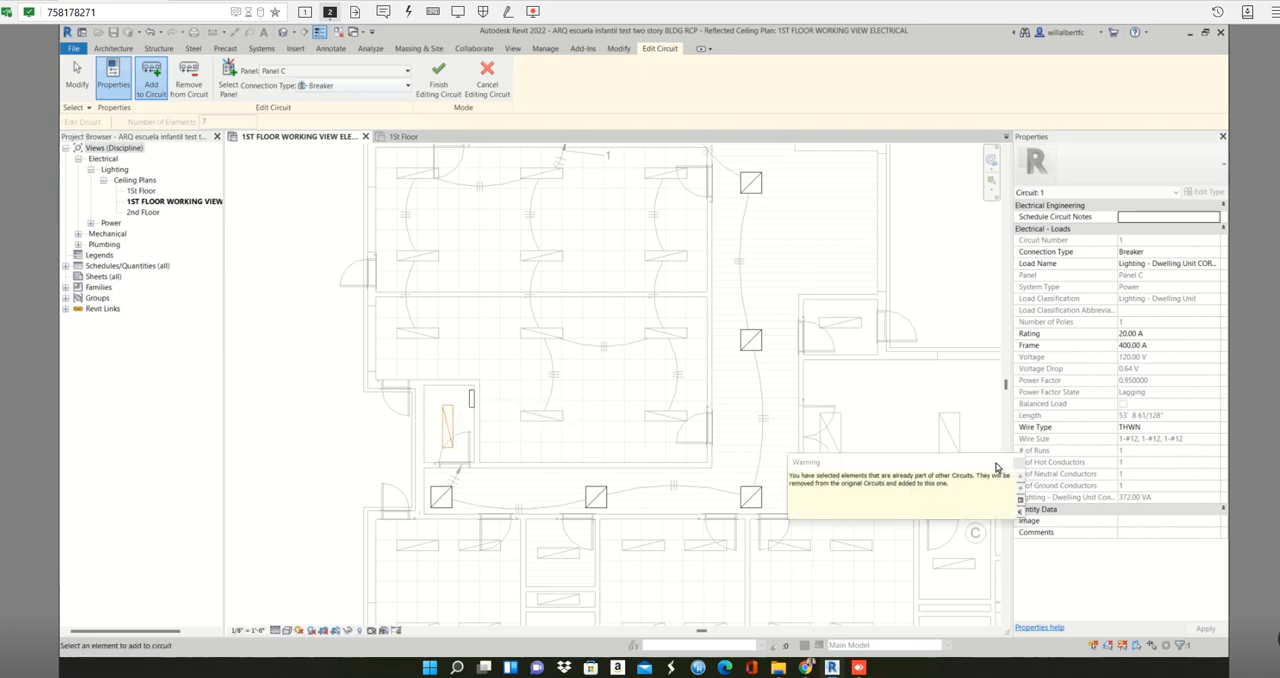
drag(971, 467, 934, 385)
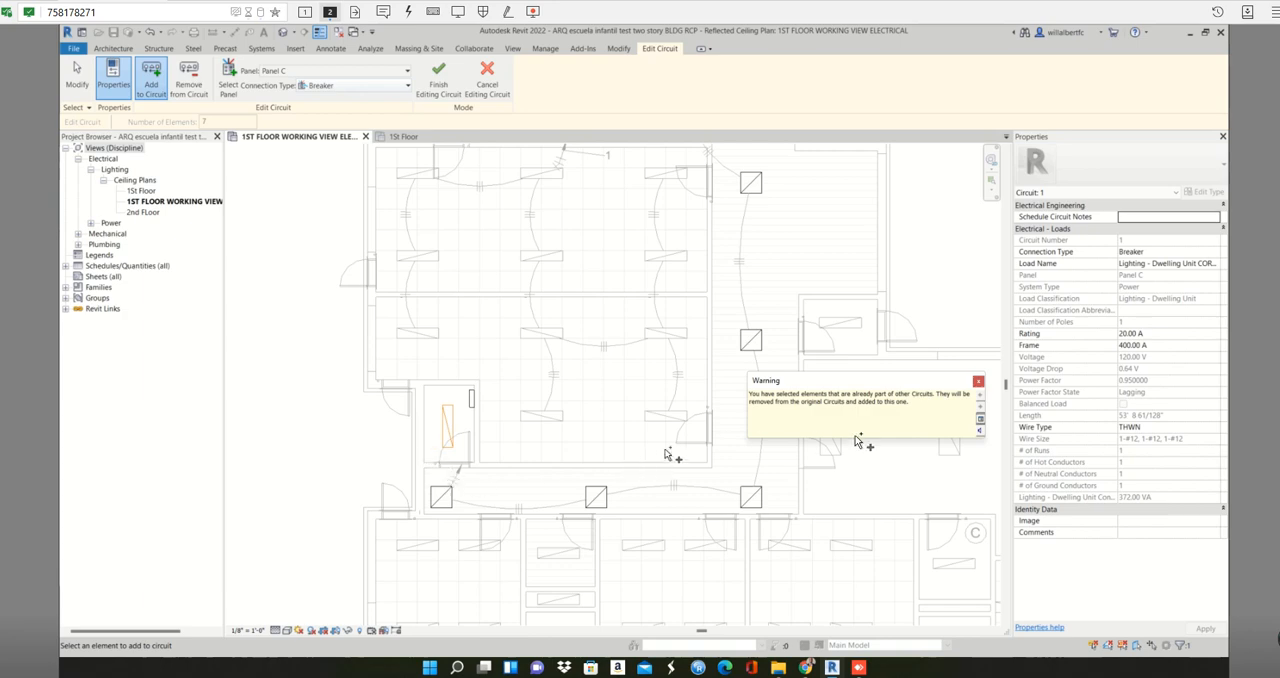
click(440, 75)
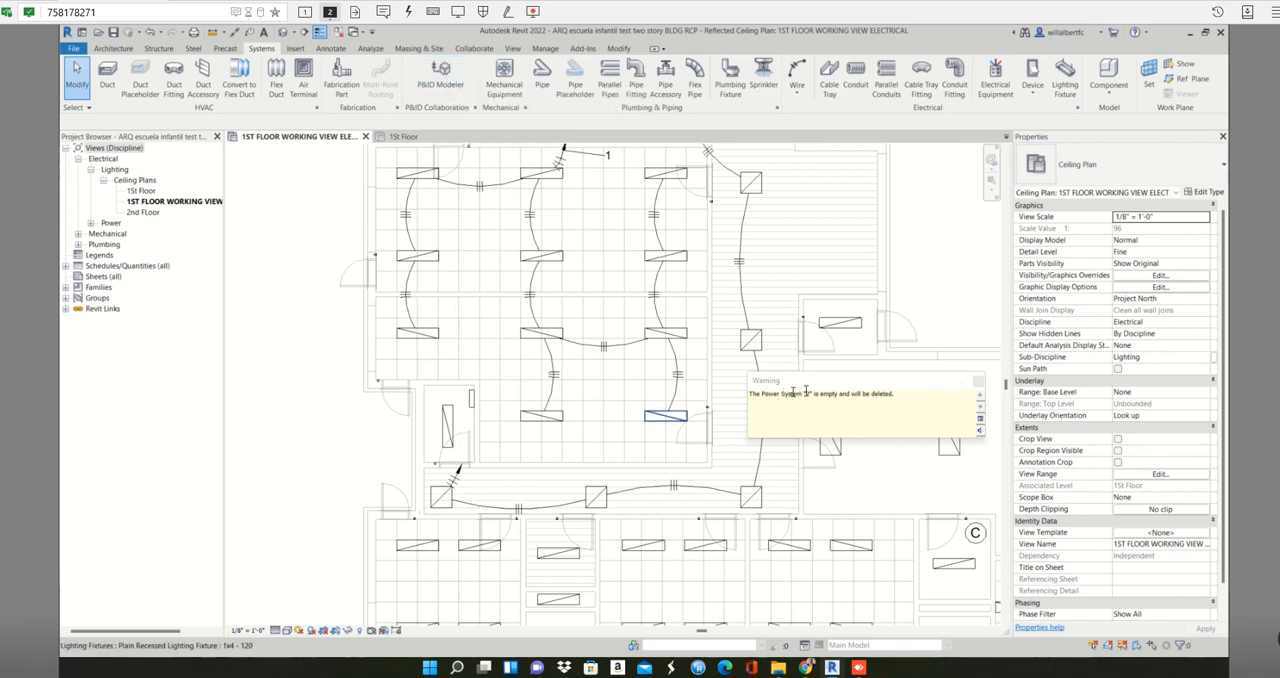
click(977, 383)
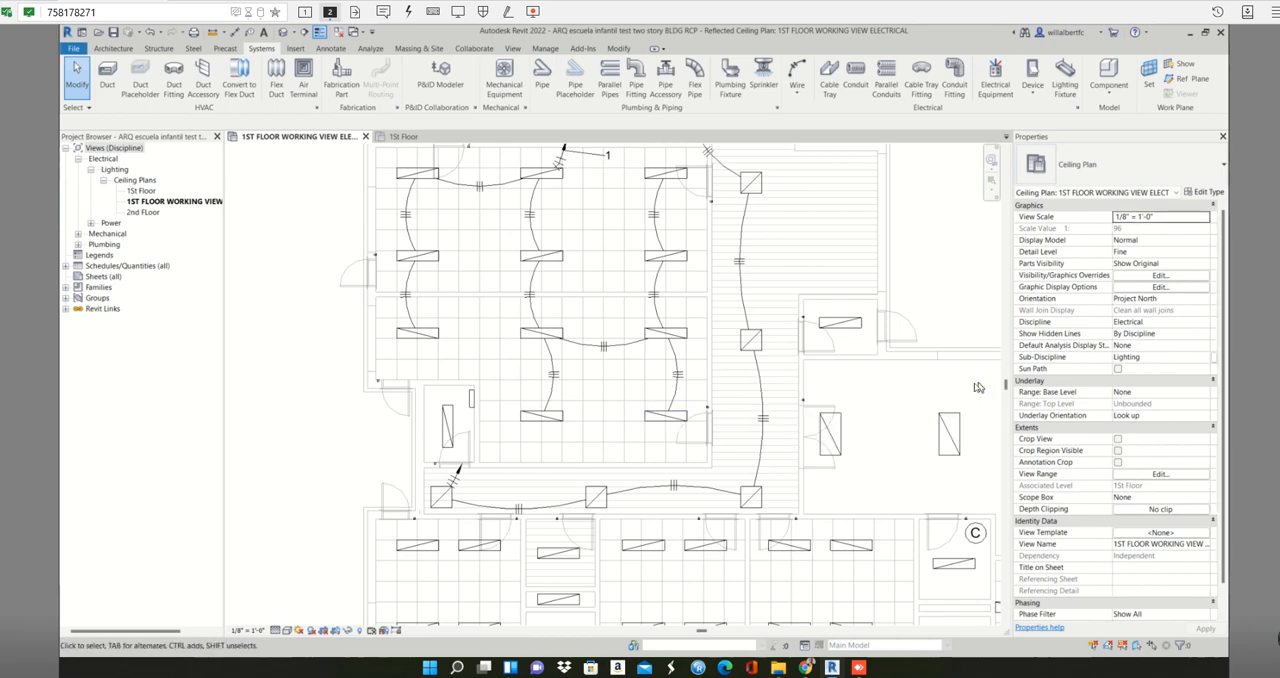
- Convert the extended Panel C corridor circuit to arc wiring
key(Tab)
click(475, 505)
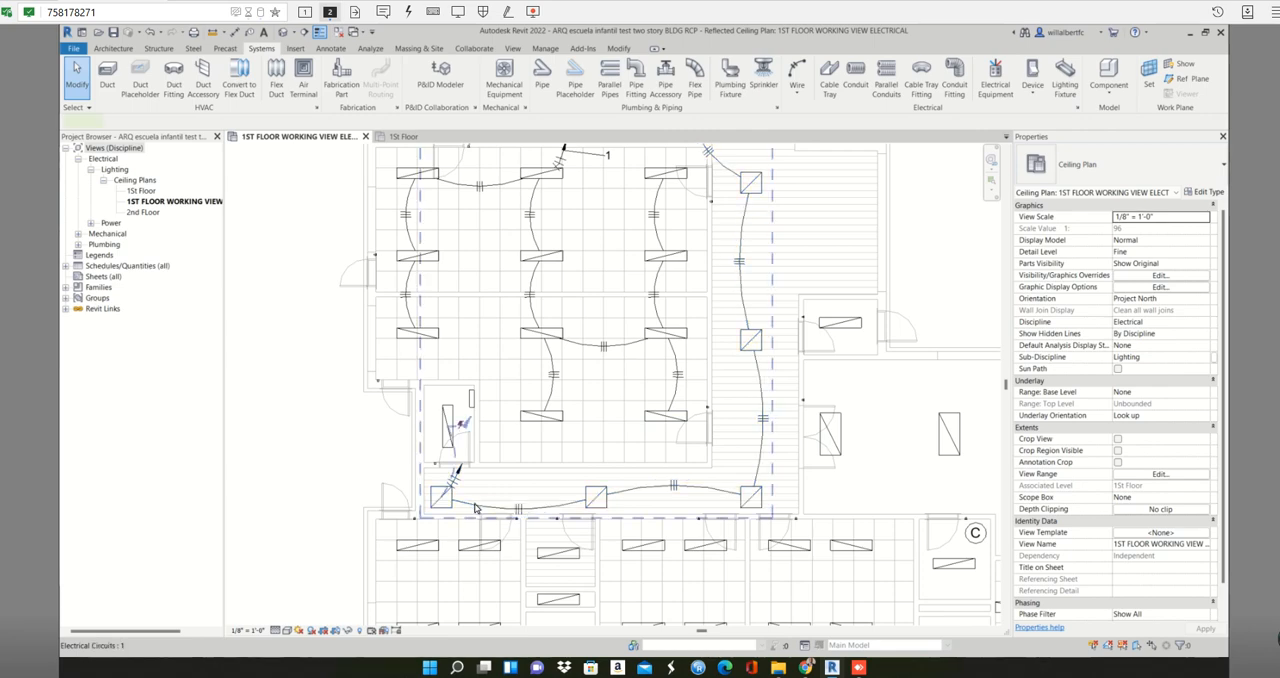
click(833, 78)
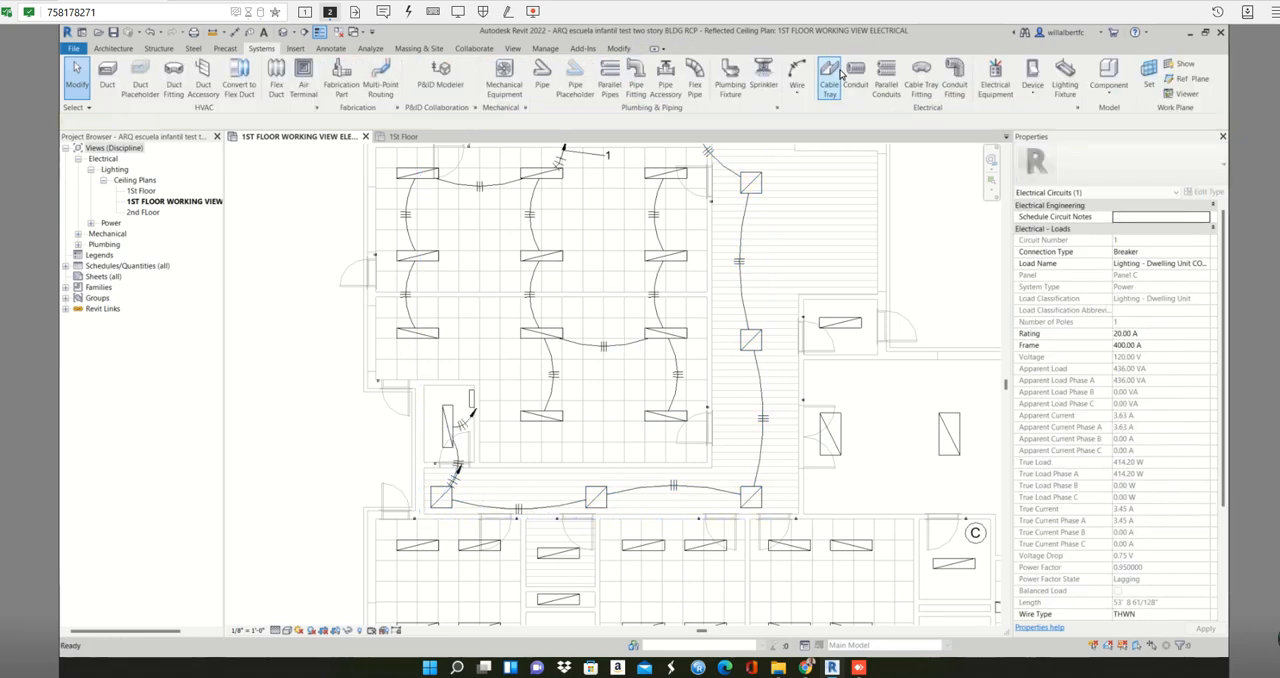
scroll(460, 450, up, 2)
scroll(467, 462, up, 2)
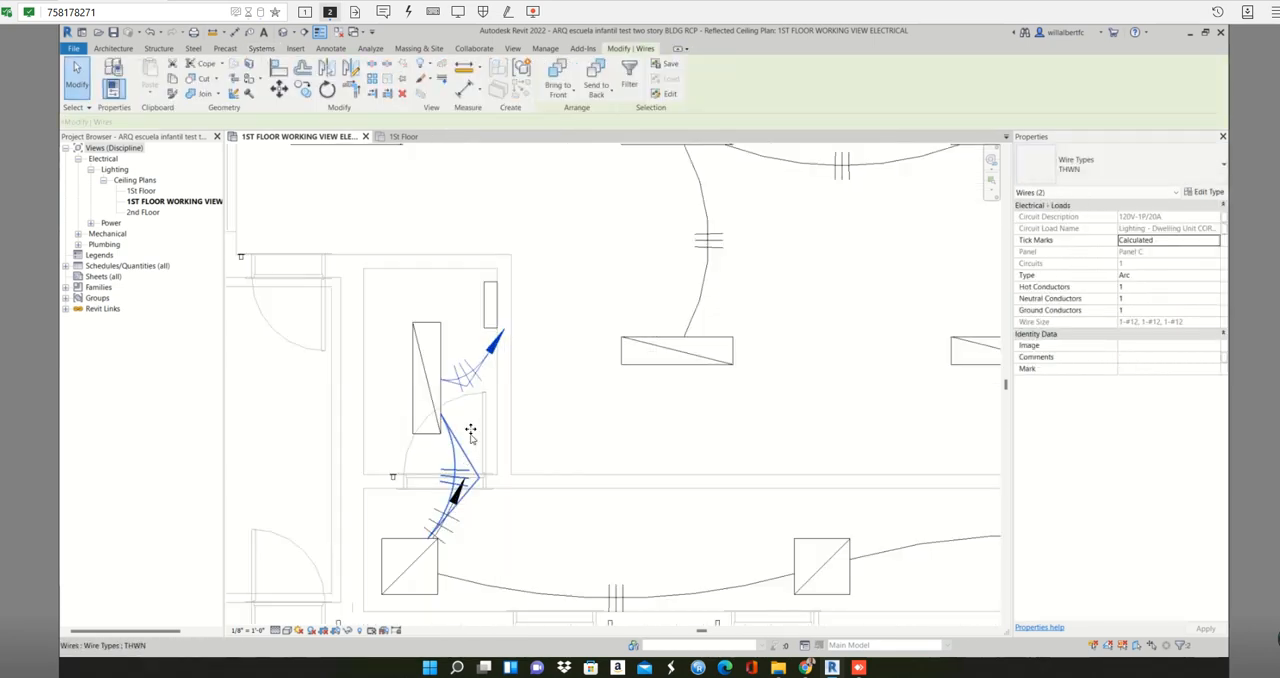
key(Escape)
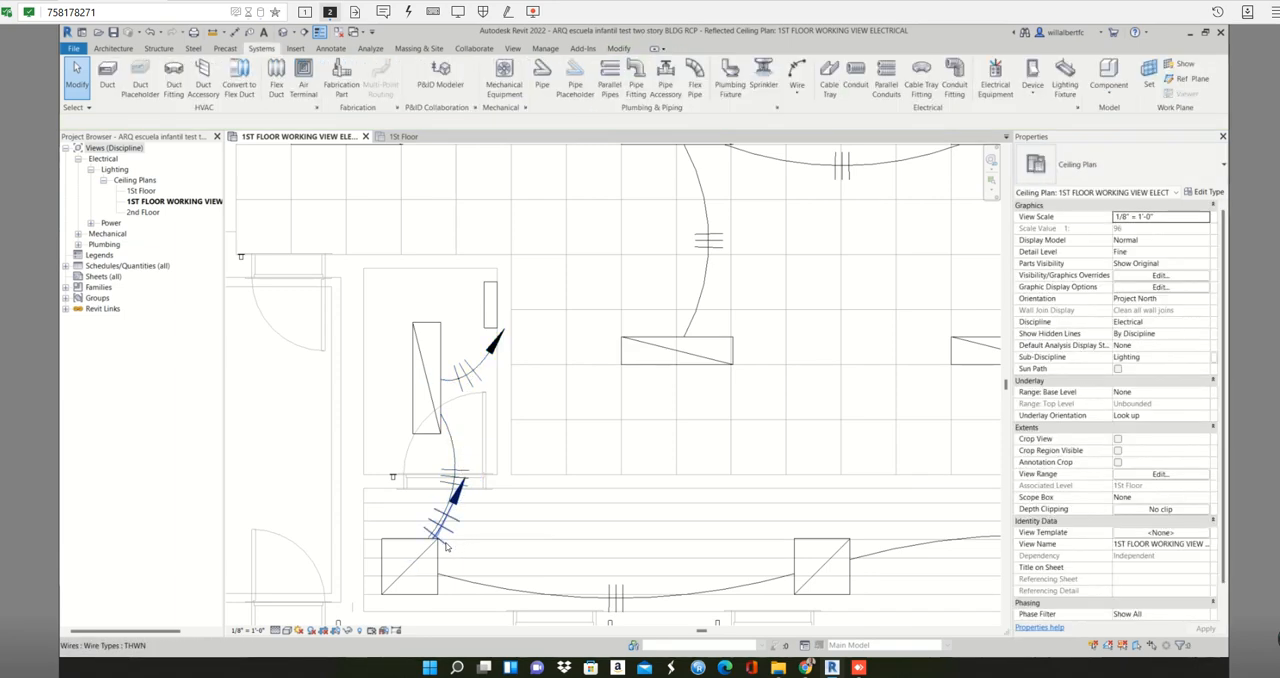
- Delete the redundant home run wire at the corridor fixture below Panel C's room
click(446, 530)
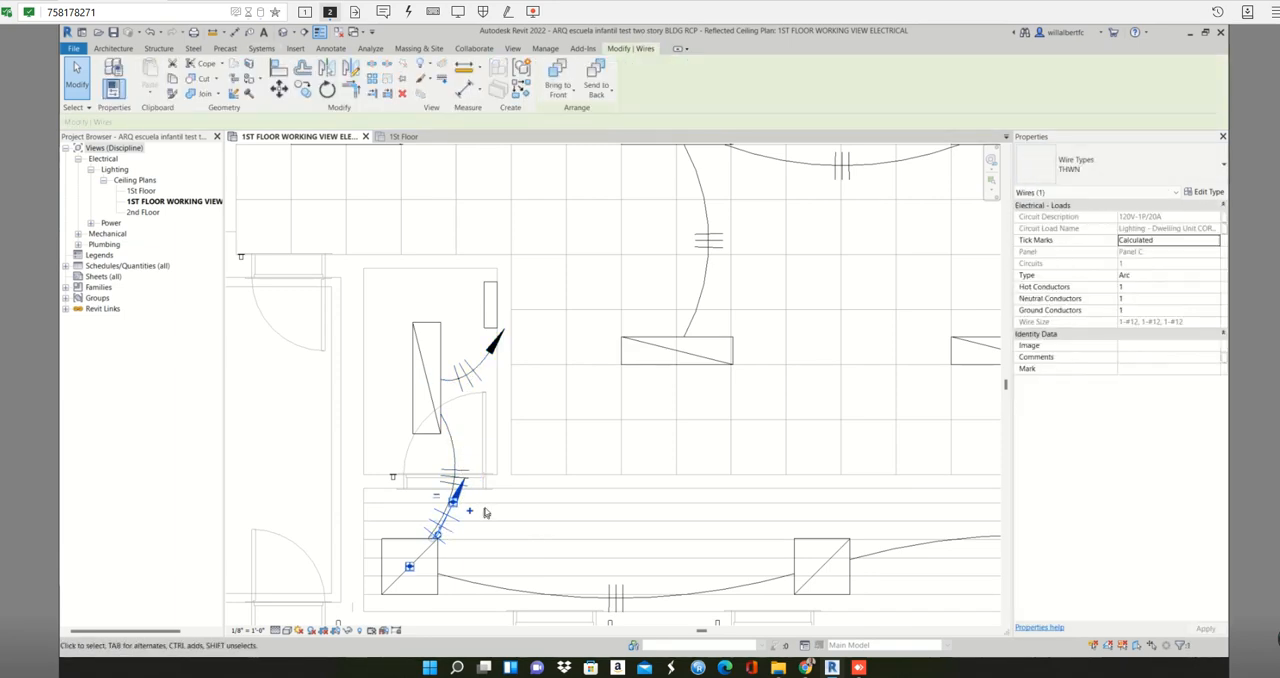
key(Escape)
scroll(492, 506, down, 3)
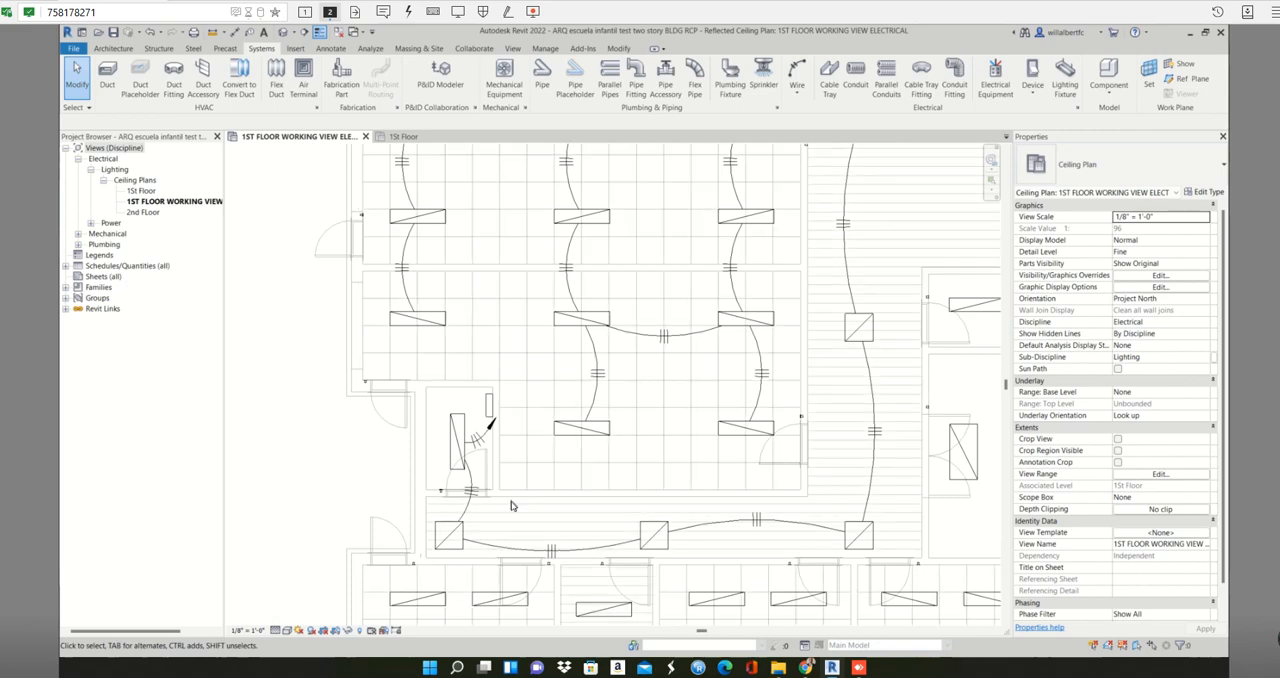
- Place a 208V MLO 100 A lighting and appliance panelboard on the upper wall of the small room between the lower classrooms
scroll(511, 506, down, 2)
middle_drag(533, 505, 475, 296)
scroll(475, 296, down, 1)
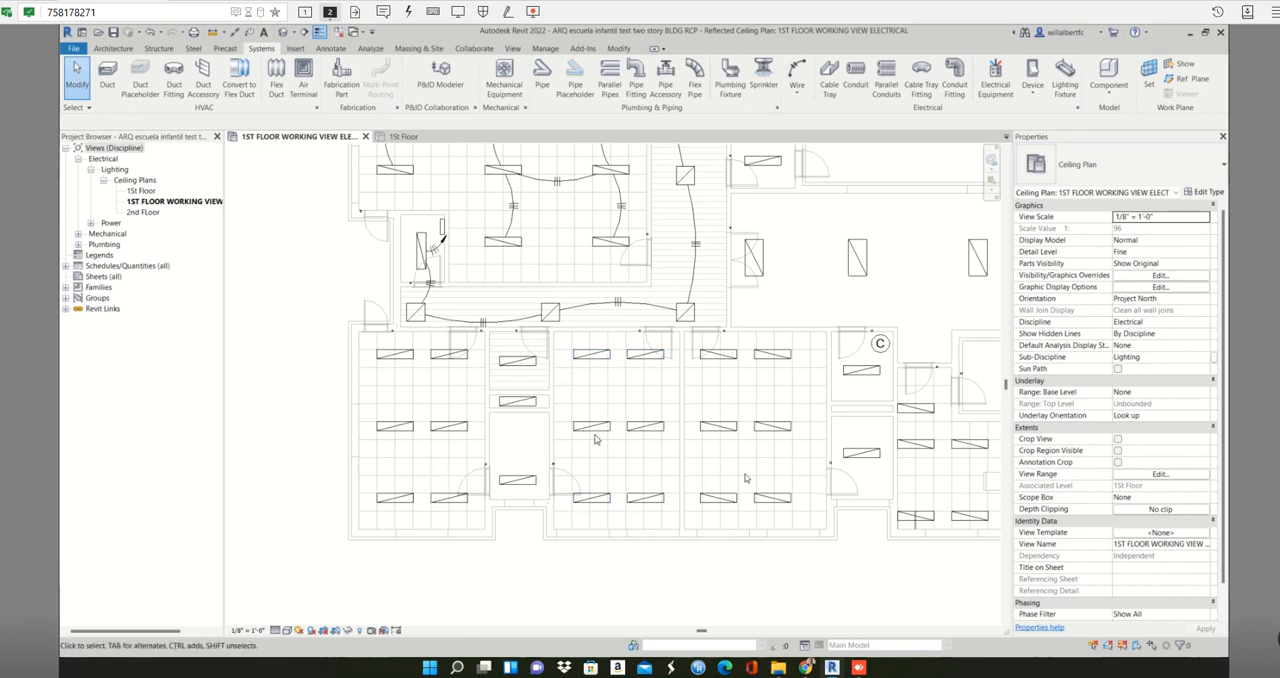
scroll(812, 603, down, 1)
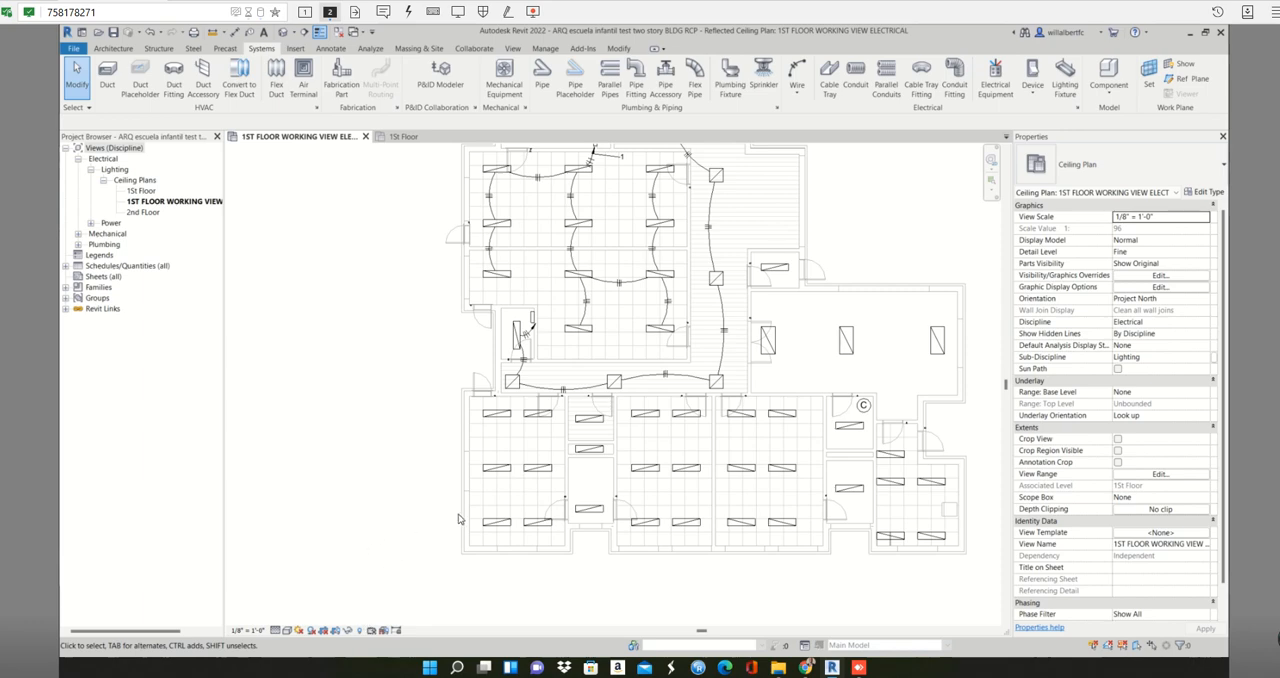
scroll(558, 476, up, 2)
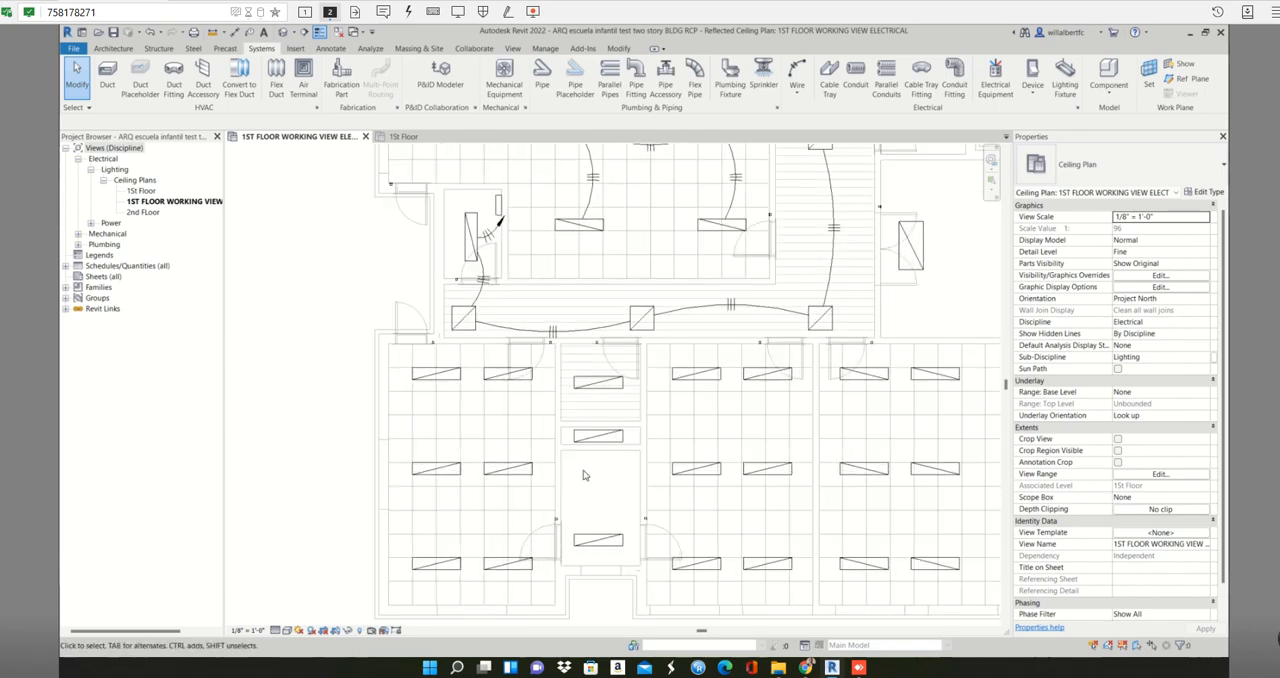
scroll(586, 476, down, 2)
scroll(514, 451, up, 1)
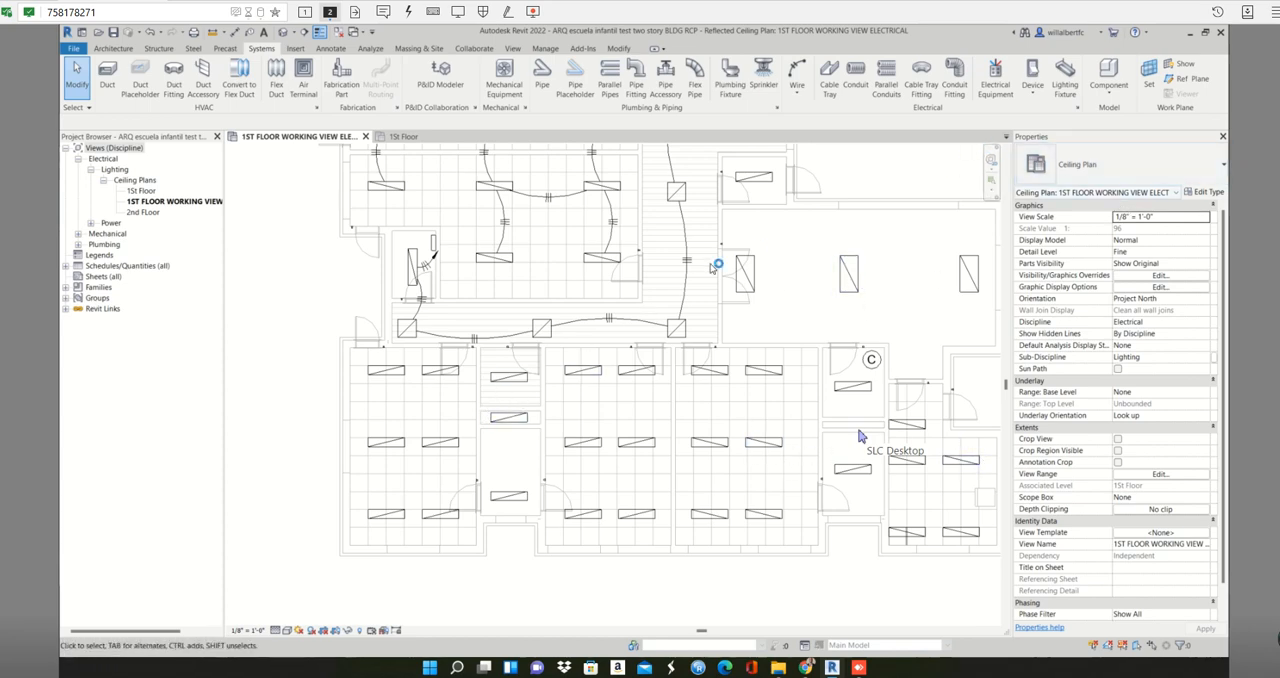
scroll(503, 476, up, 3)
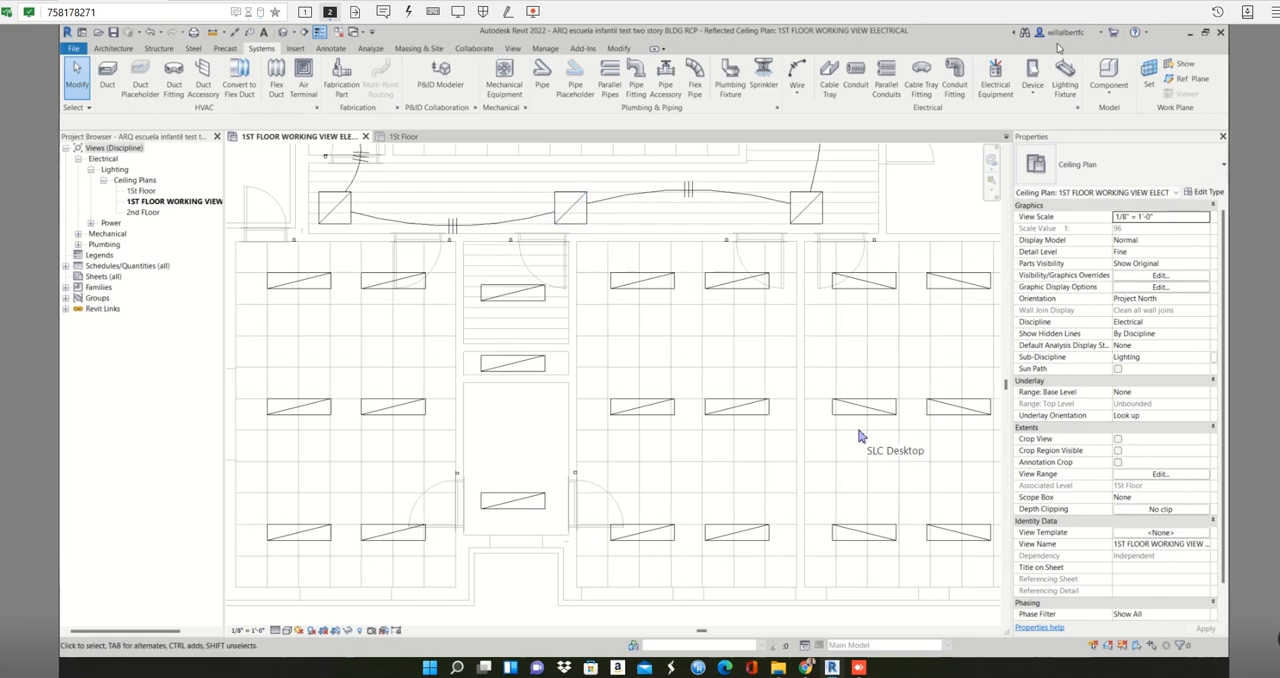
click(995, 75)
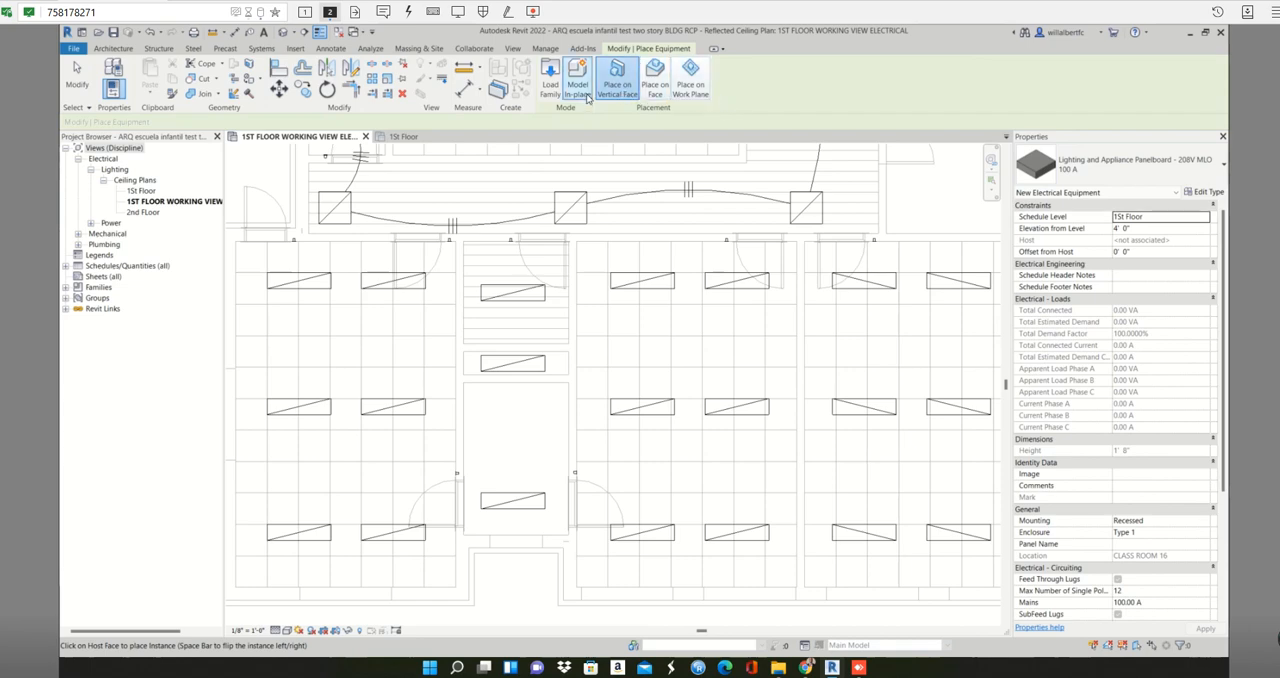
click(550, 386)
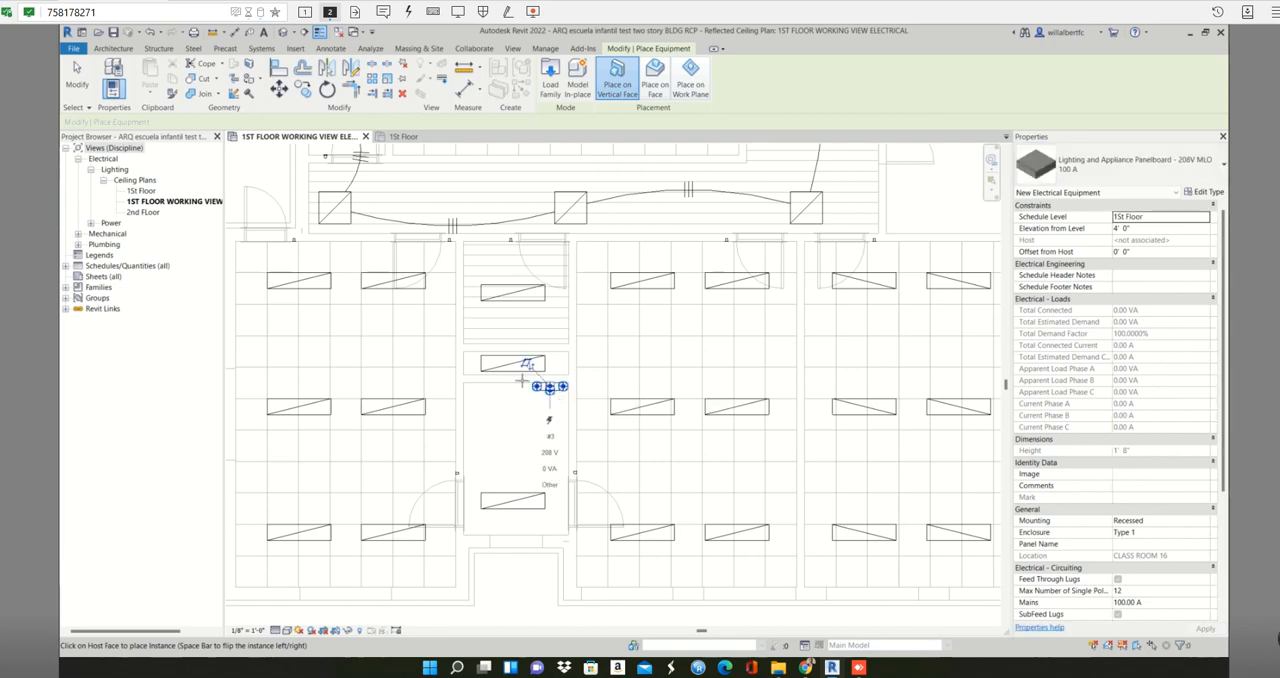
key(Escape)
- Name the new panelboard between the lower classrooms Panel D
click(550, 394)
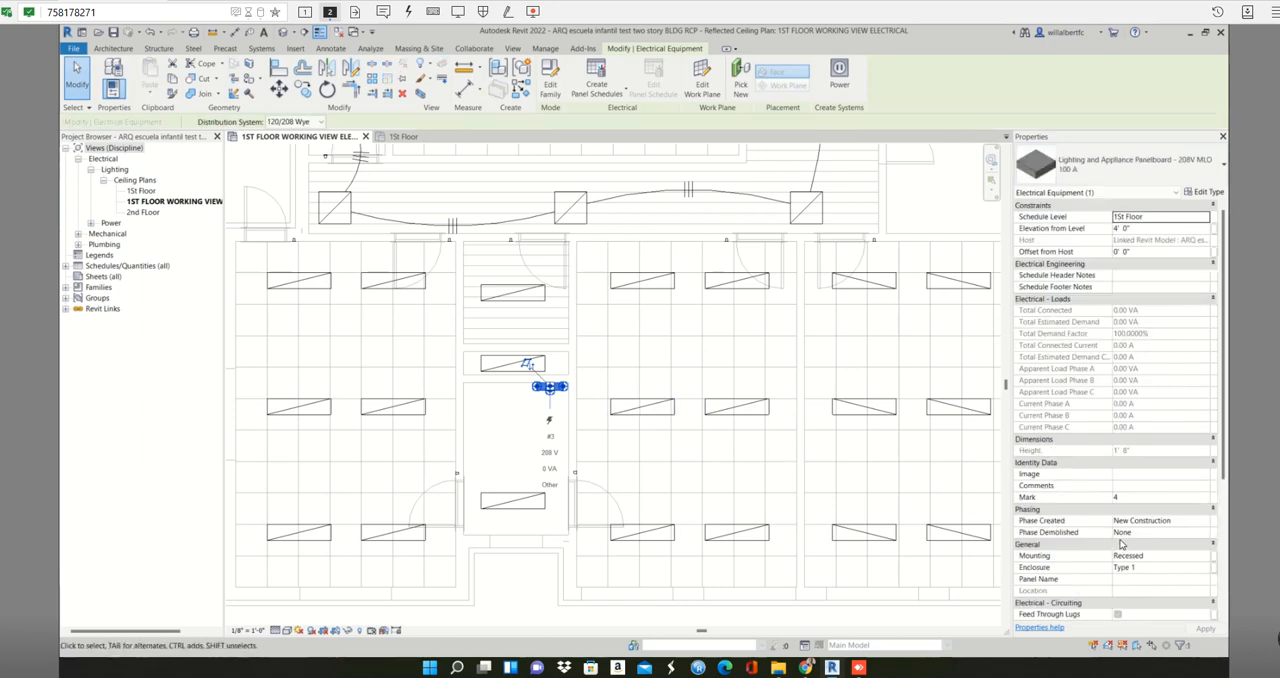
scroll(1124, 544, down, 1)
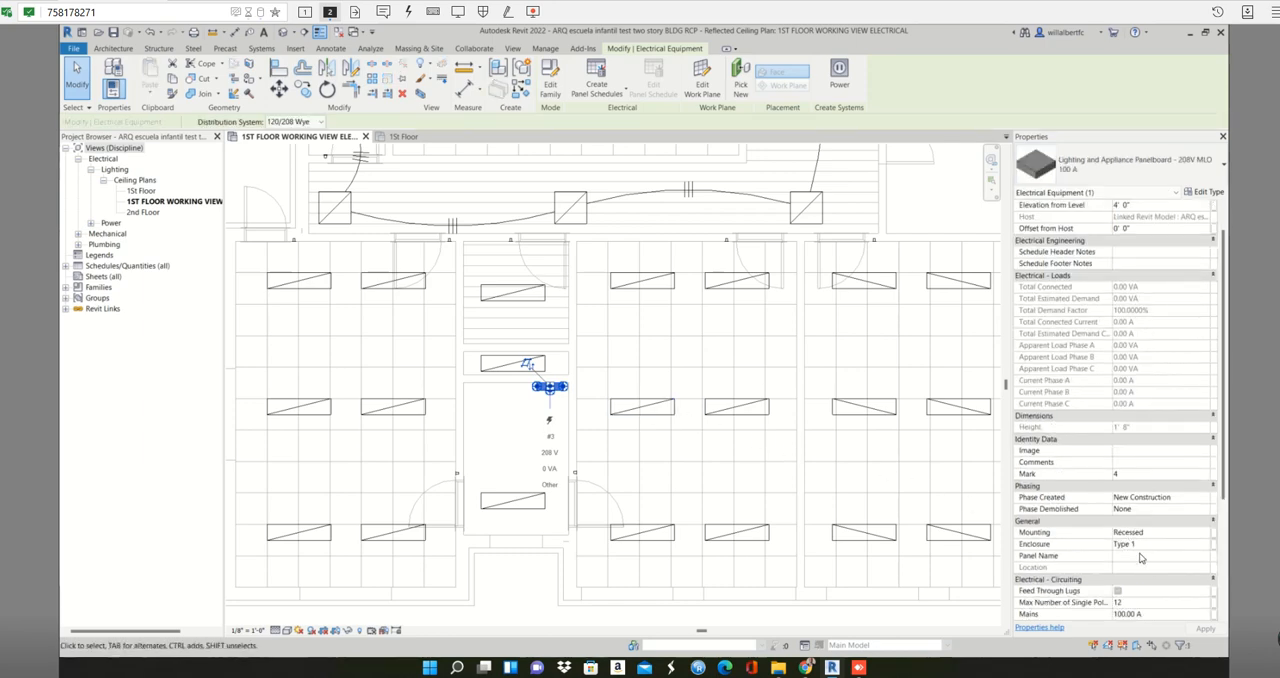
click(1140, 556)
text(Panel)
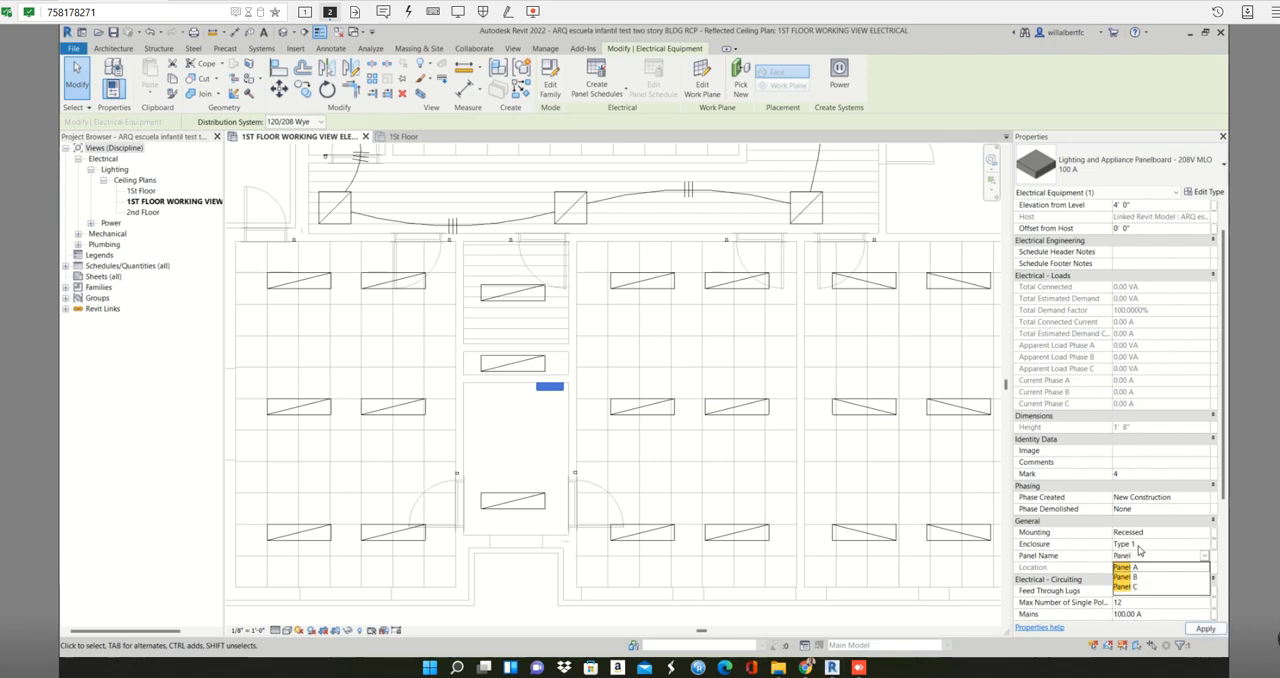
text( D)
click(767, 478)
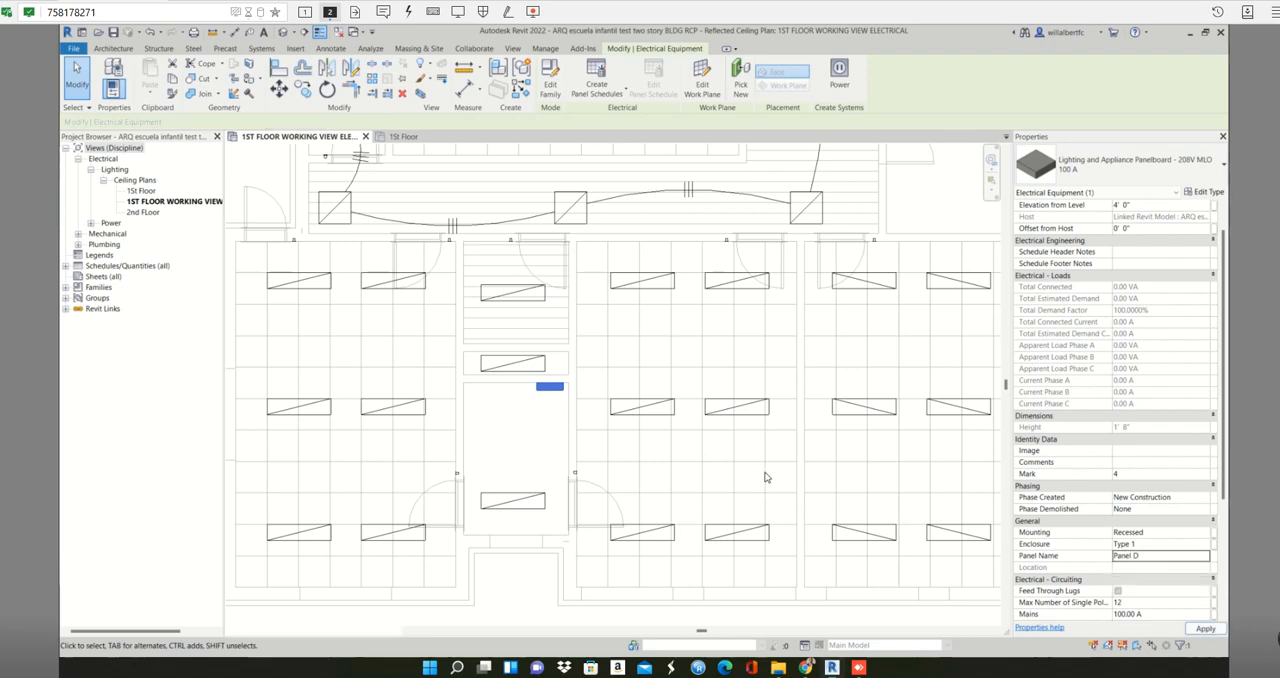
scroll(703, 468, down, 1)
middle_drag(703, 468, 788, 474)
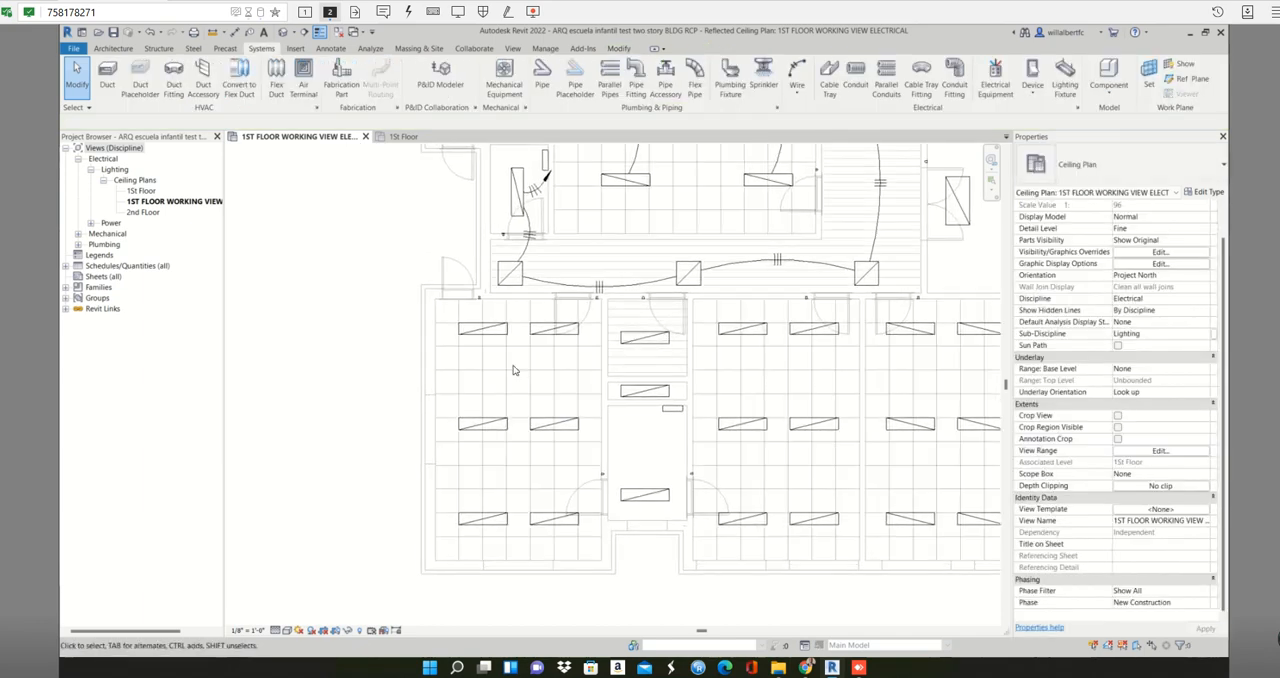
- Create a power circuit on Panel C for the fifteen light fixtures in the two left lower classrooms and the small rooms between them
drag(444, 317, 589, 537)
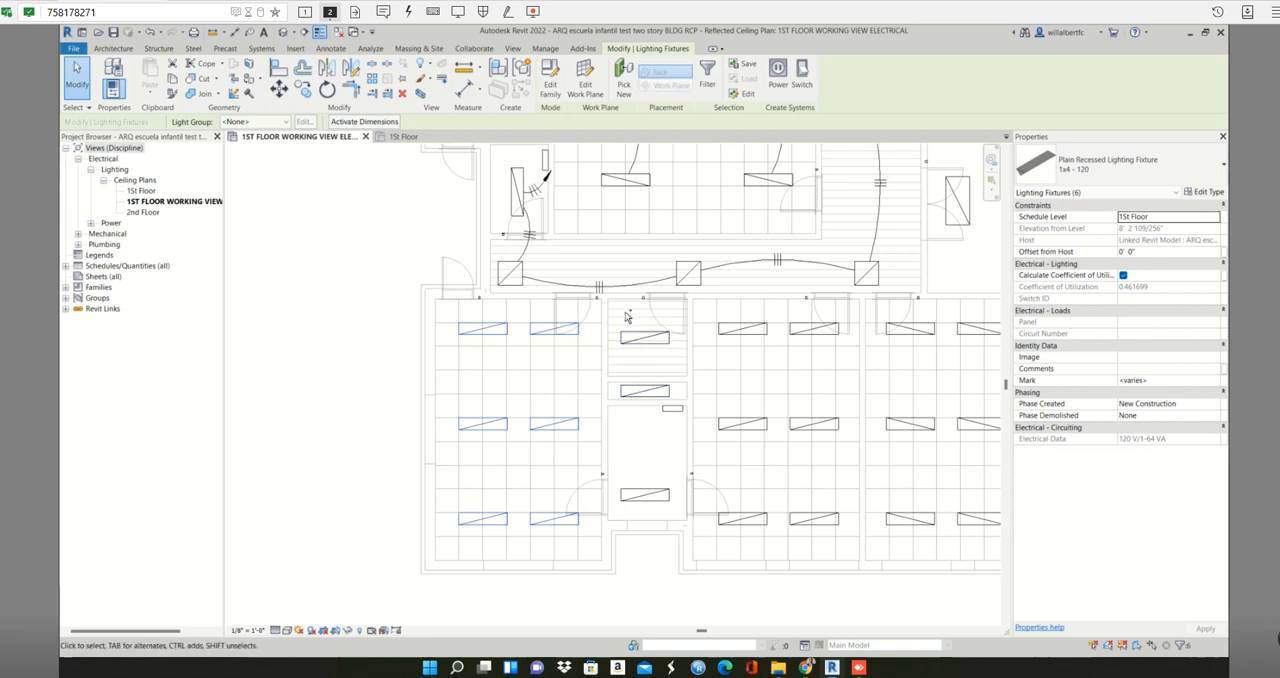
ctrl+click(652, 495)
ctrl+click(648, 390)
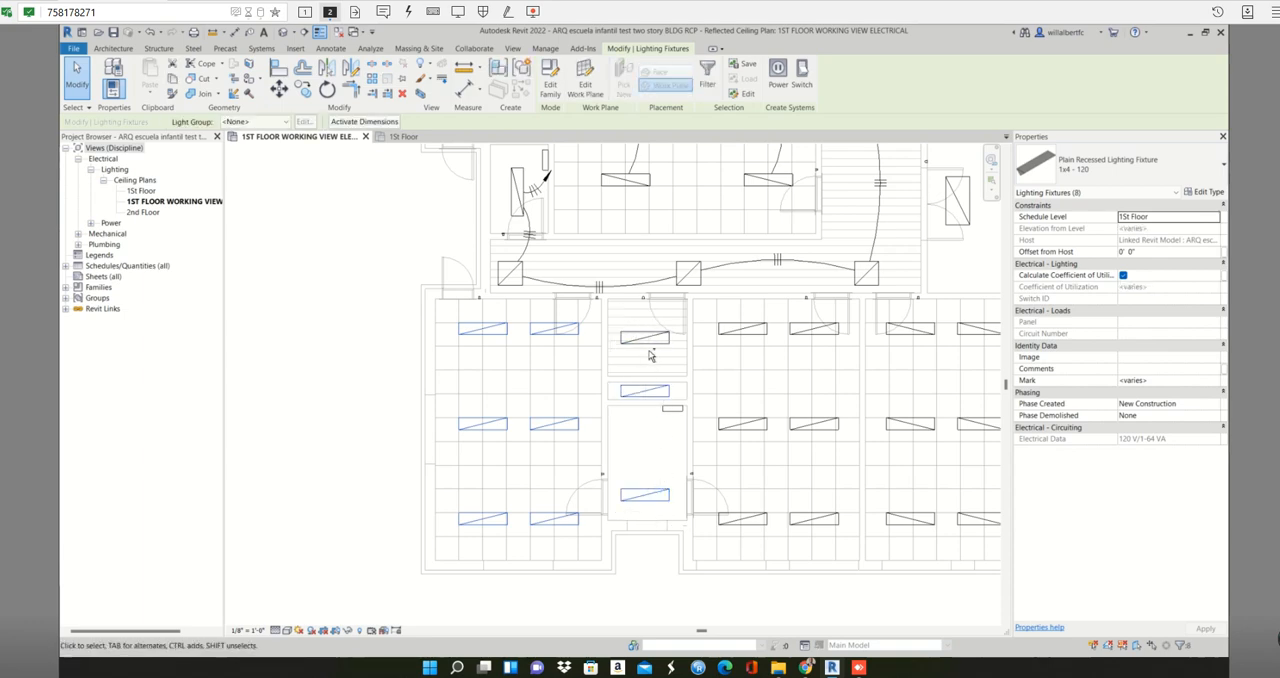
ctrl+click(650, 345)
drag(719, 309, 858, 552)
ctrl+drag(775, 538, 699, 318)
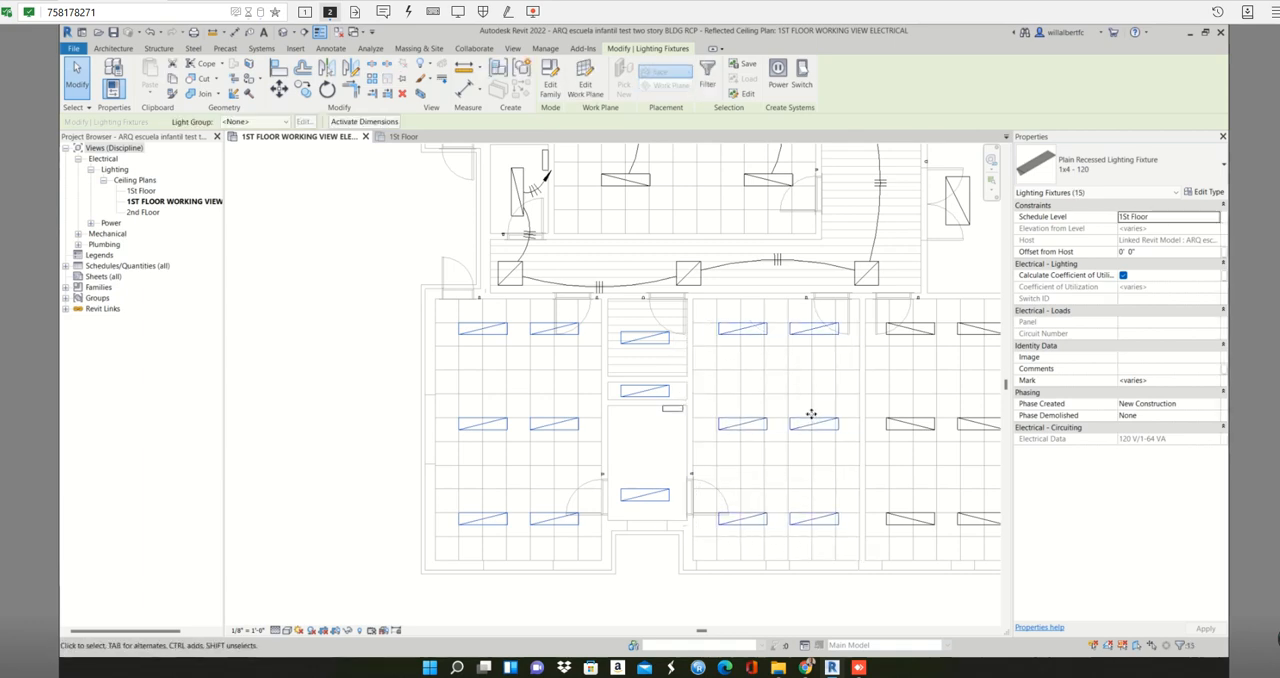
scroll(812, 415, down, 2)
middle_drag(756, 417, 598, 420)
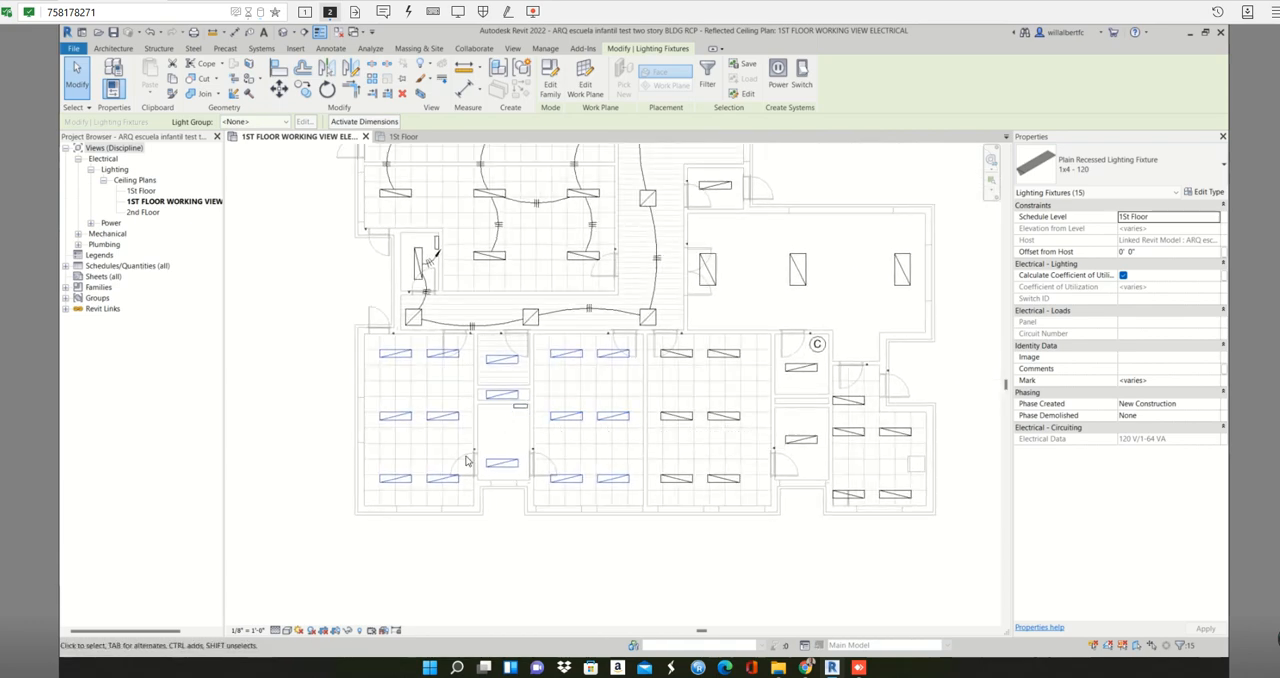
click(779, 88)
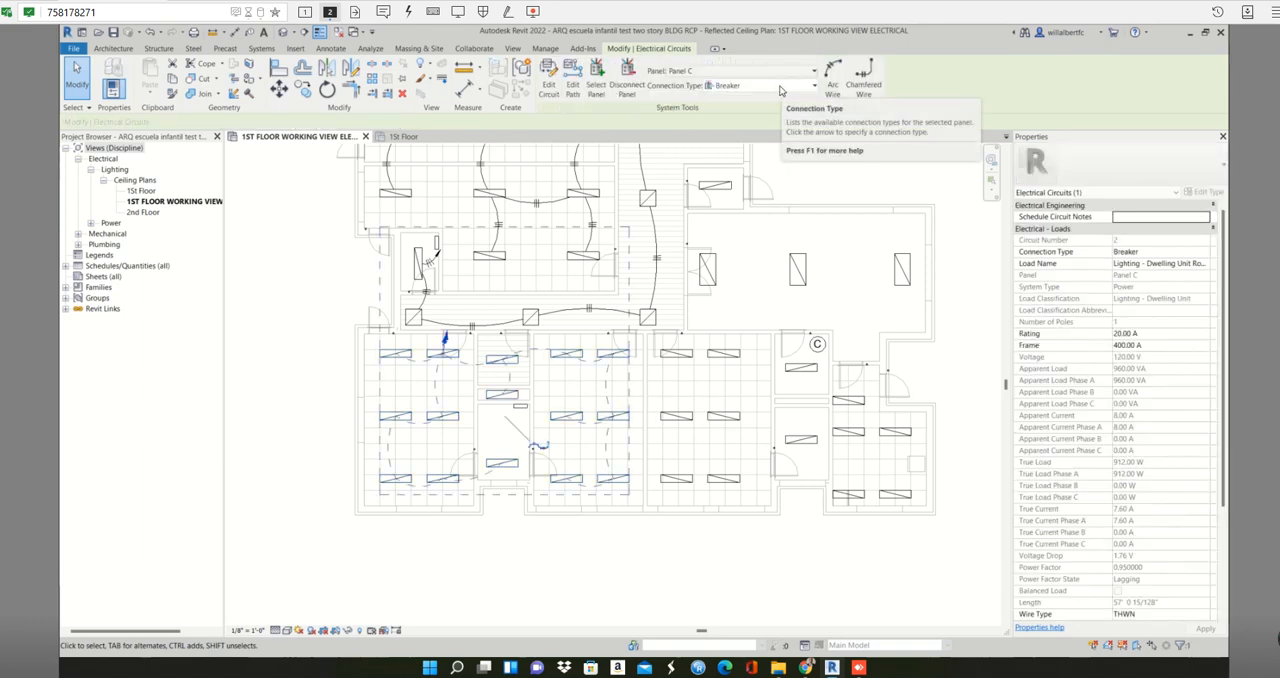
- Try arc wiring on the new lower-classroom circuit, and delete the generated wires
click(833, 70)
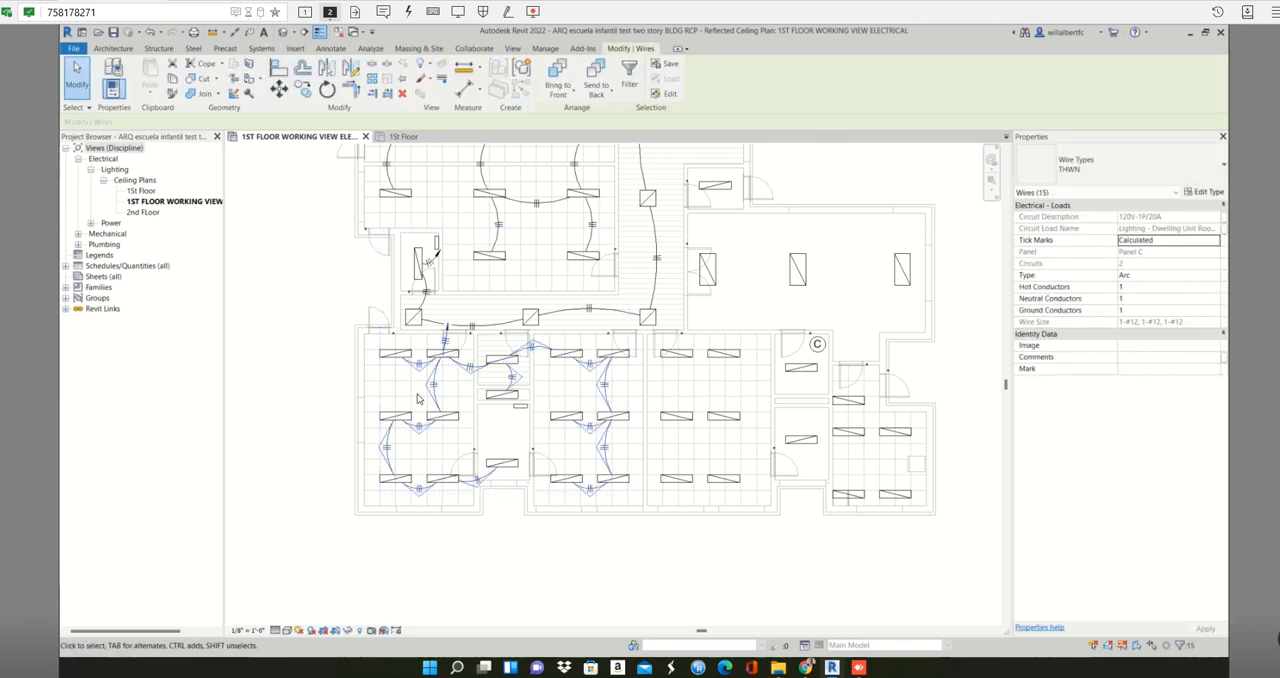
key(Delete)
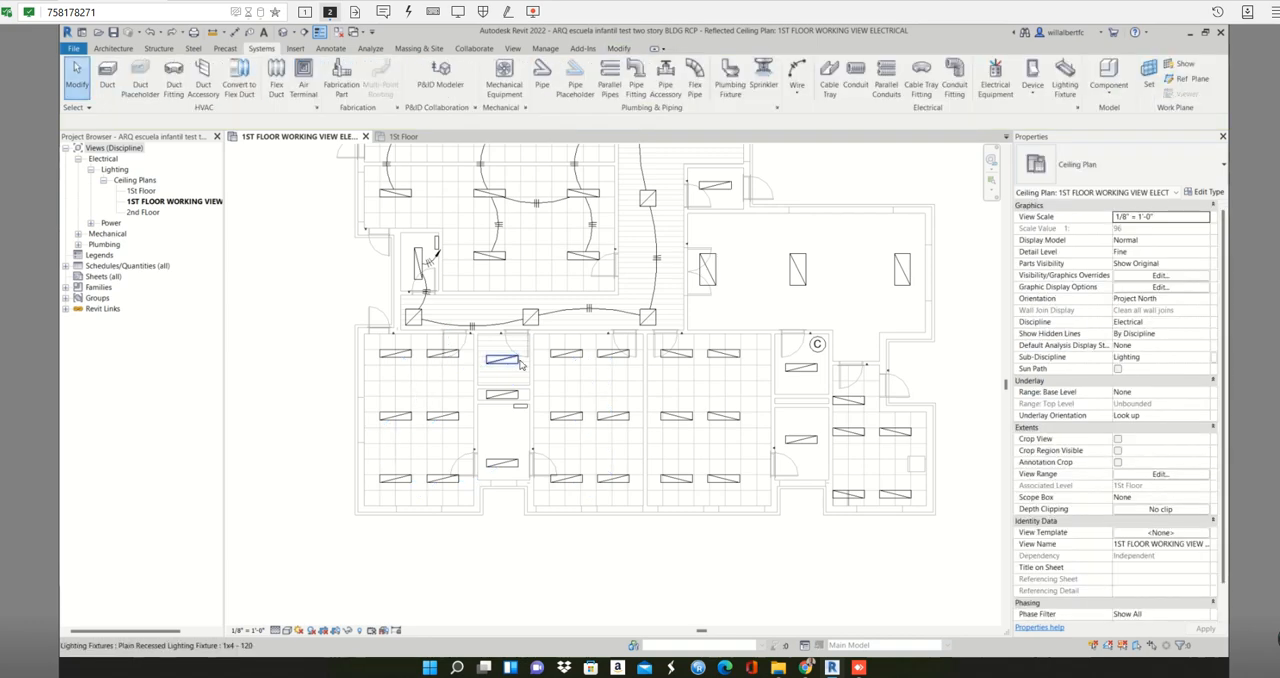
click(452, 362)
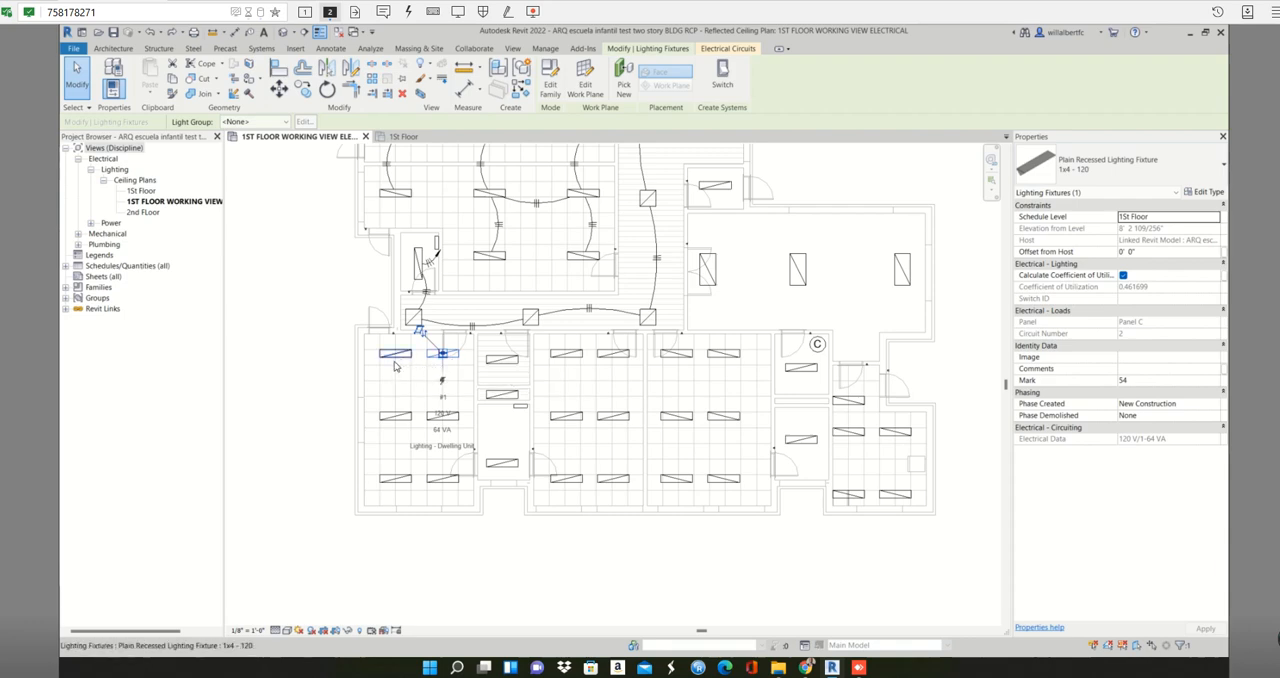
key(Escape)
scroll(397, 358, up, 1)
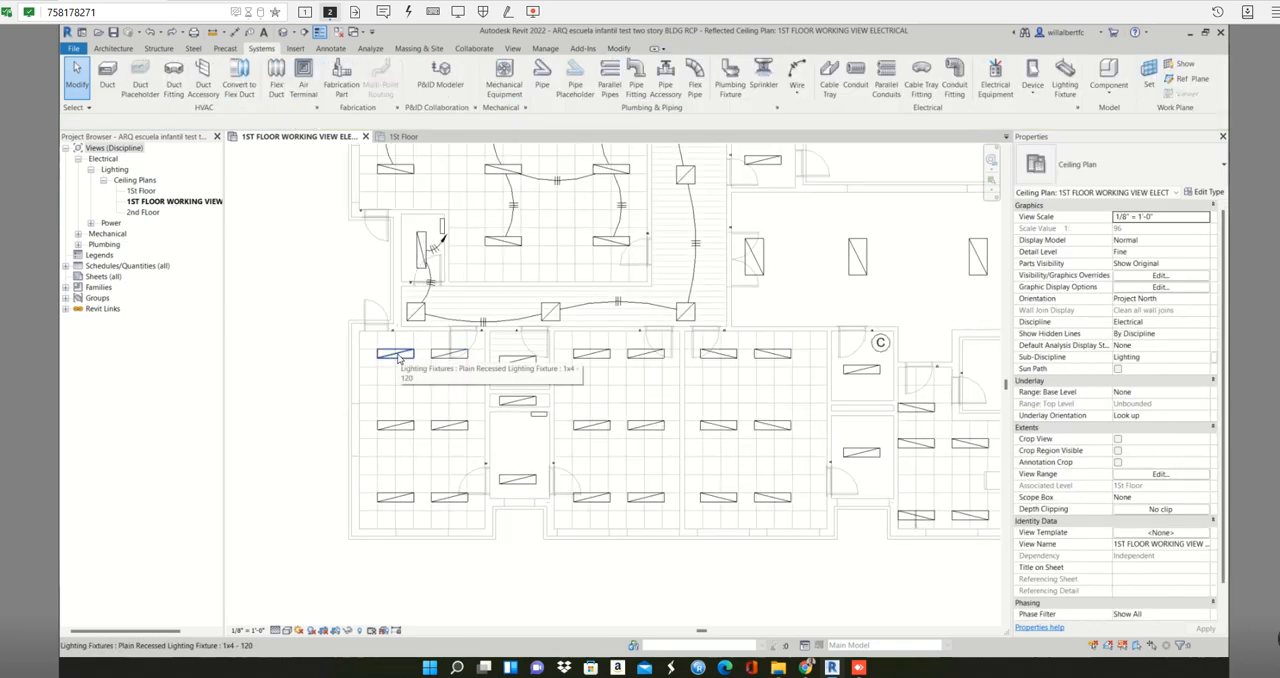
middle_drag(402, 358, 422, 341)
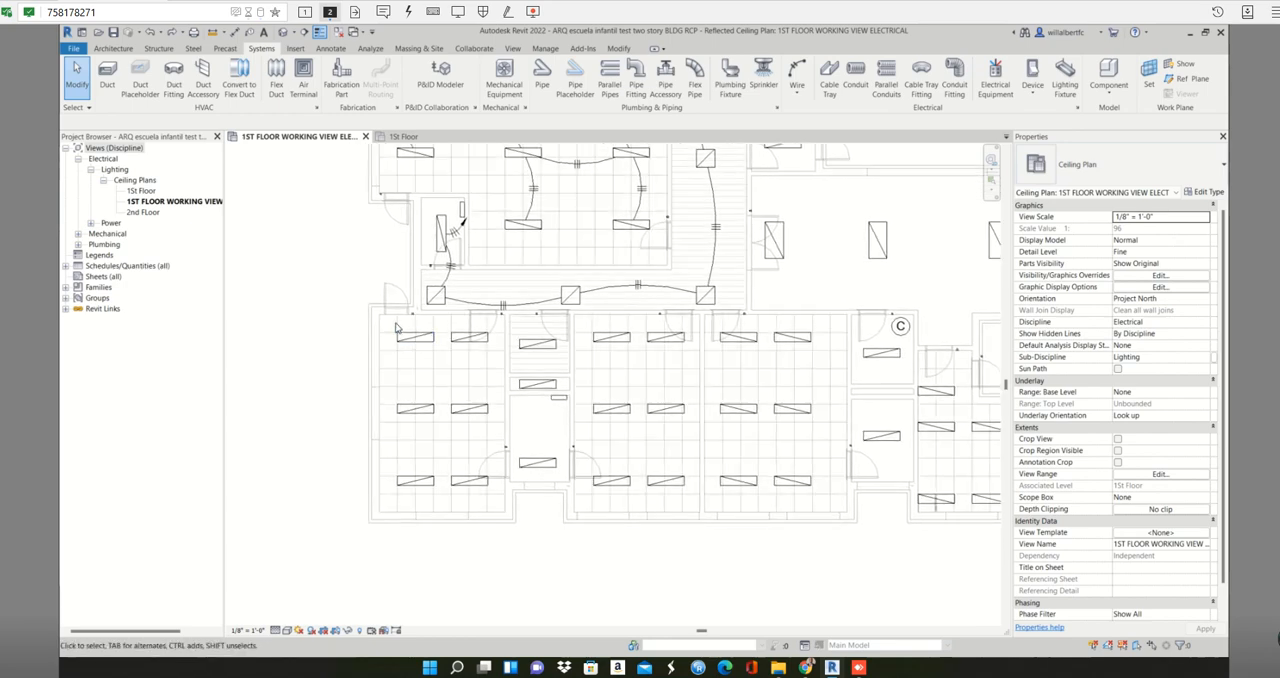
drag(396, 323, 498, 500)
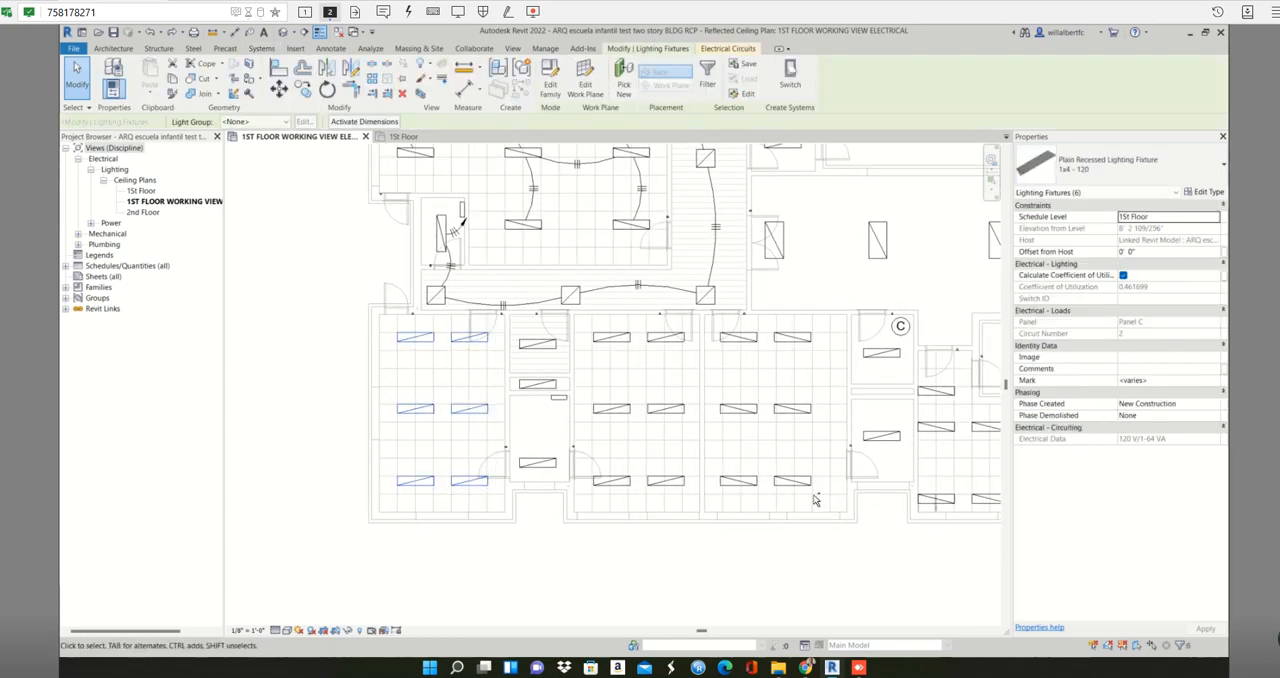
drag(813, 496, 568, 372)
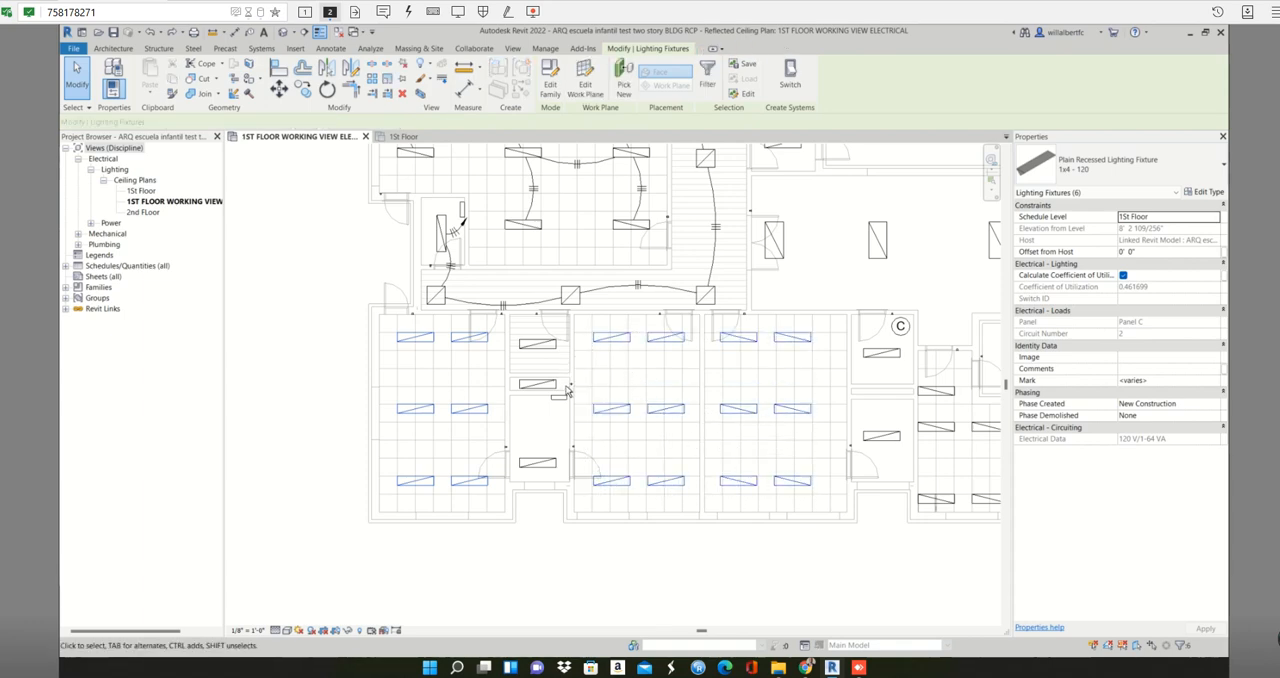
ctrl+click(543, 450)
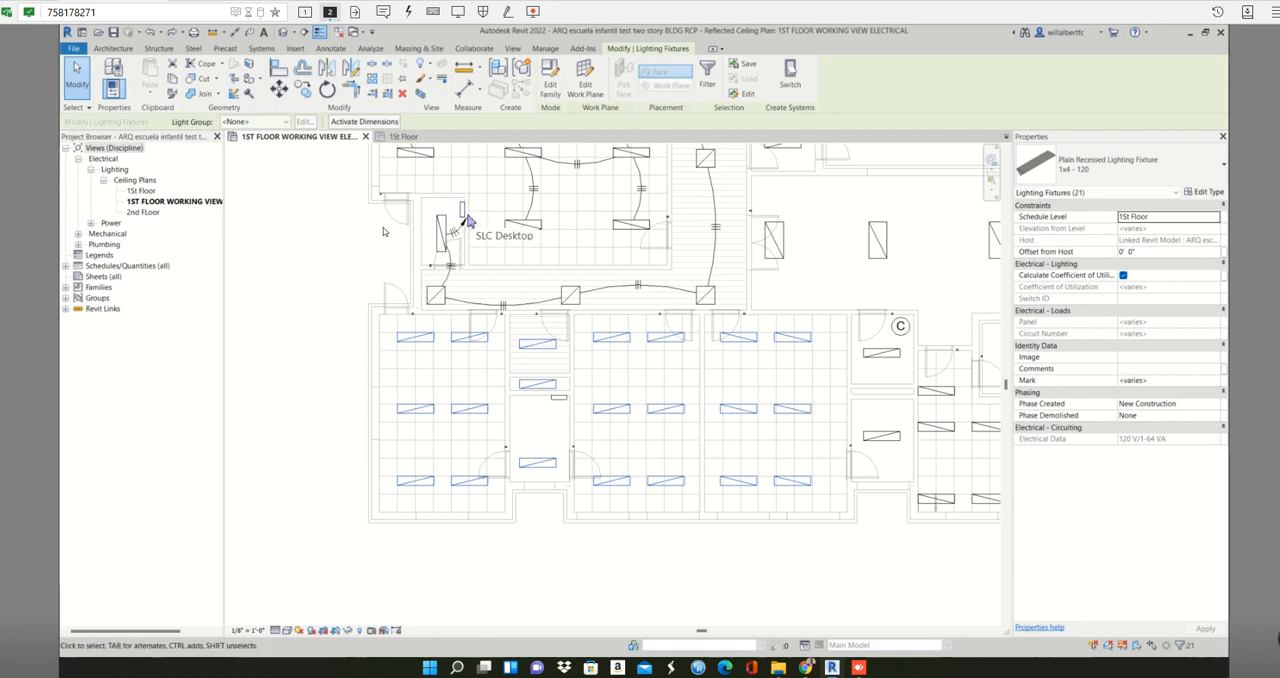
click(433, 225)
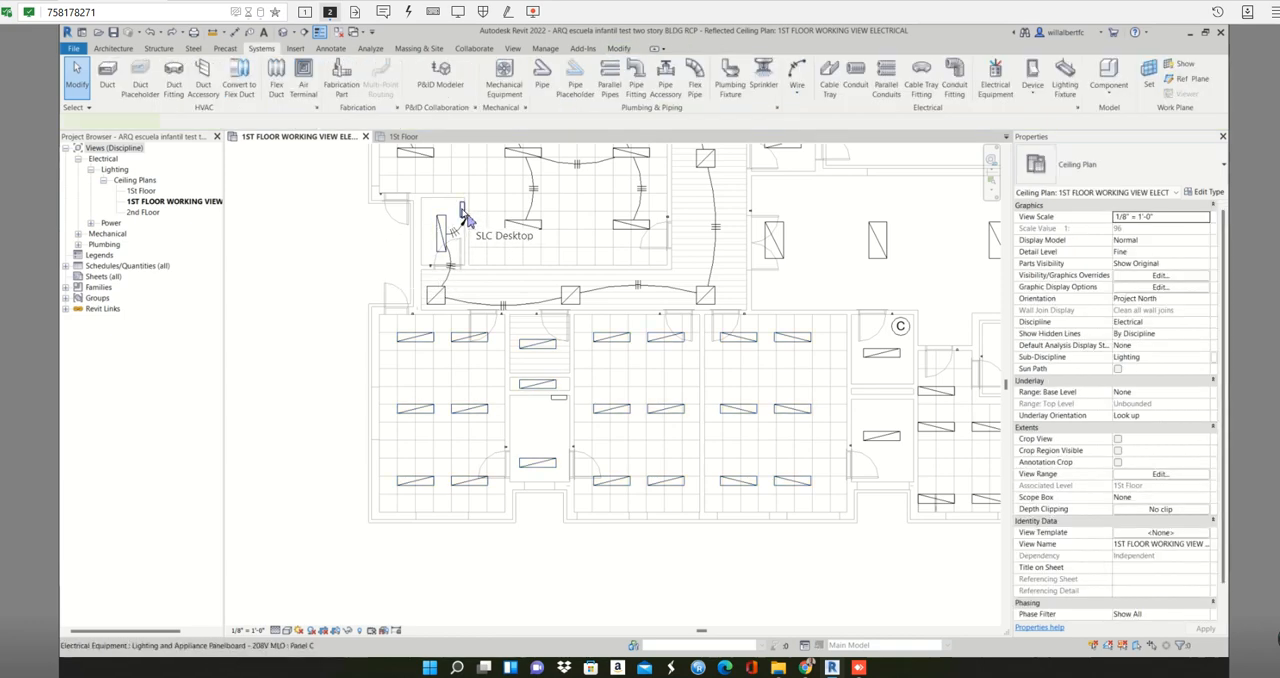
- Create a panel schedule for Panel C using the default template
click(463, 216)
scroll(466, 215, up, 4)
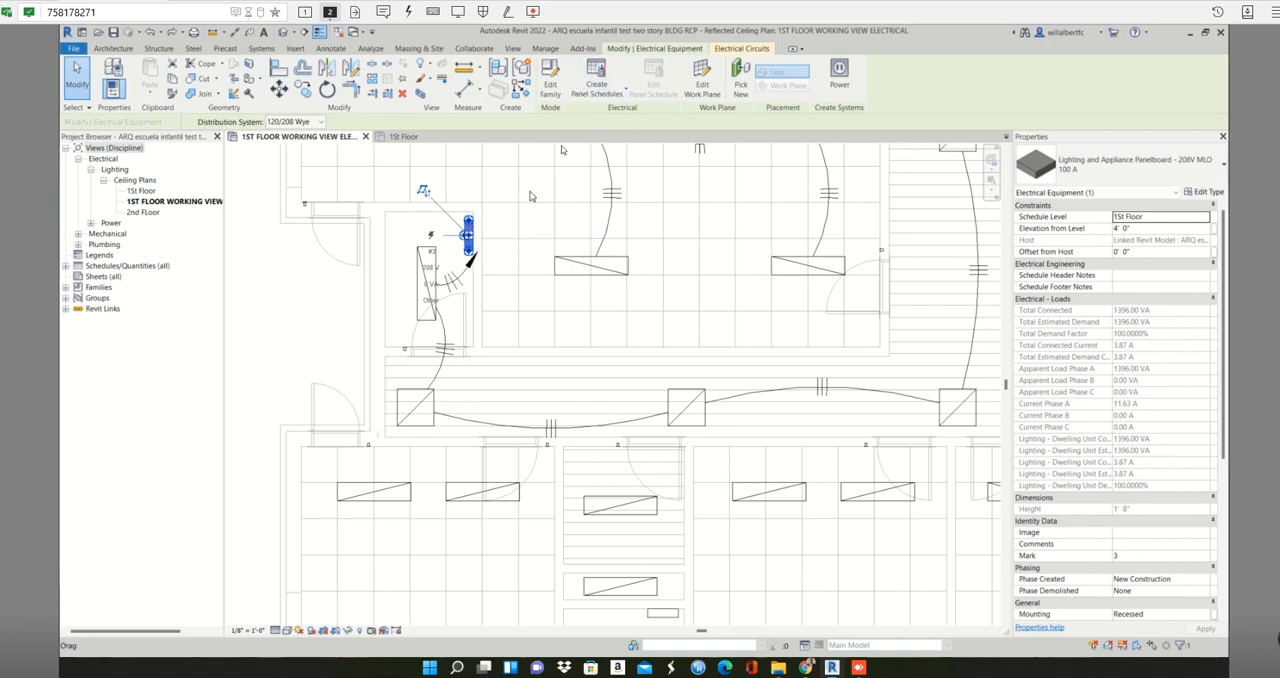
click(601, 75)
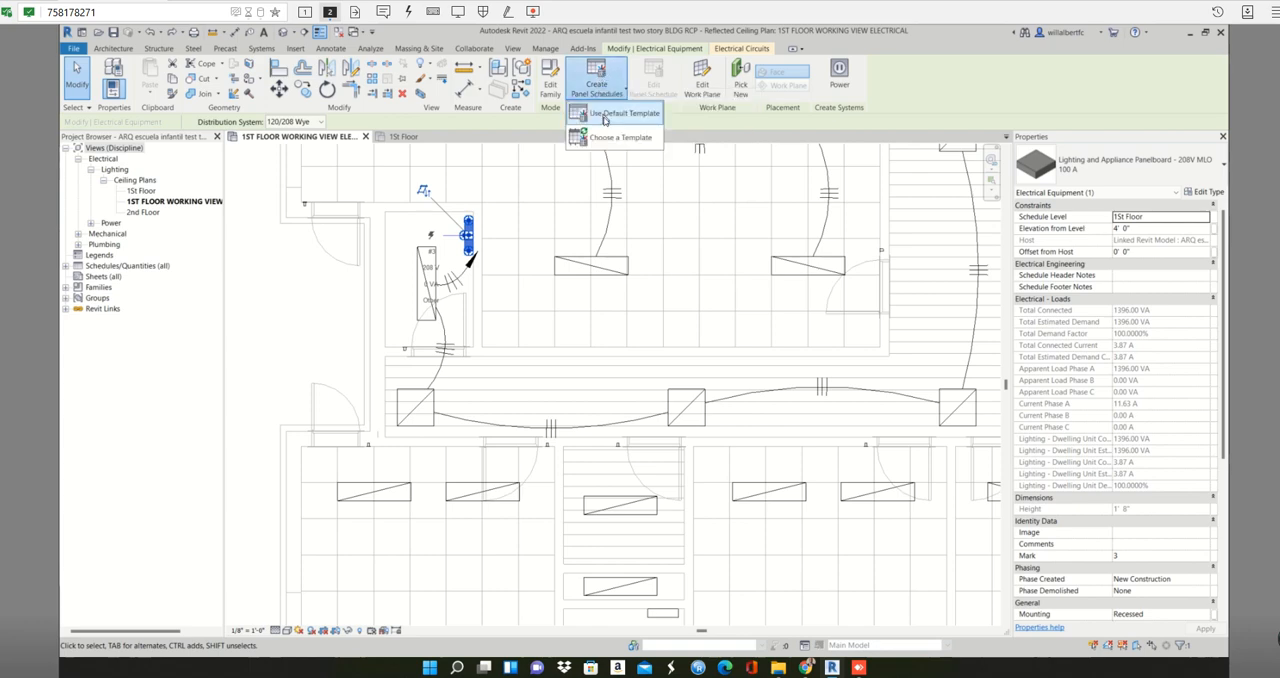
click(604, 116)
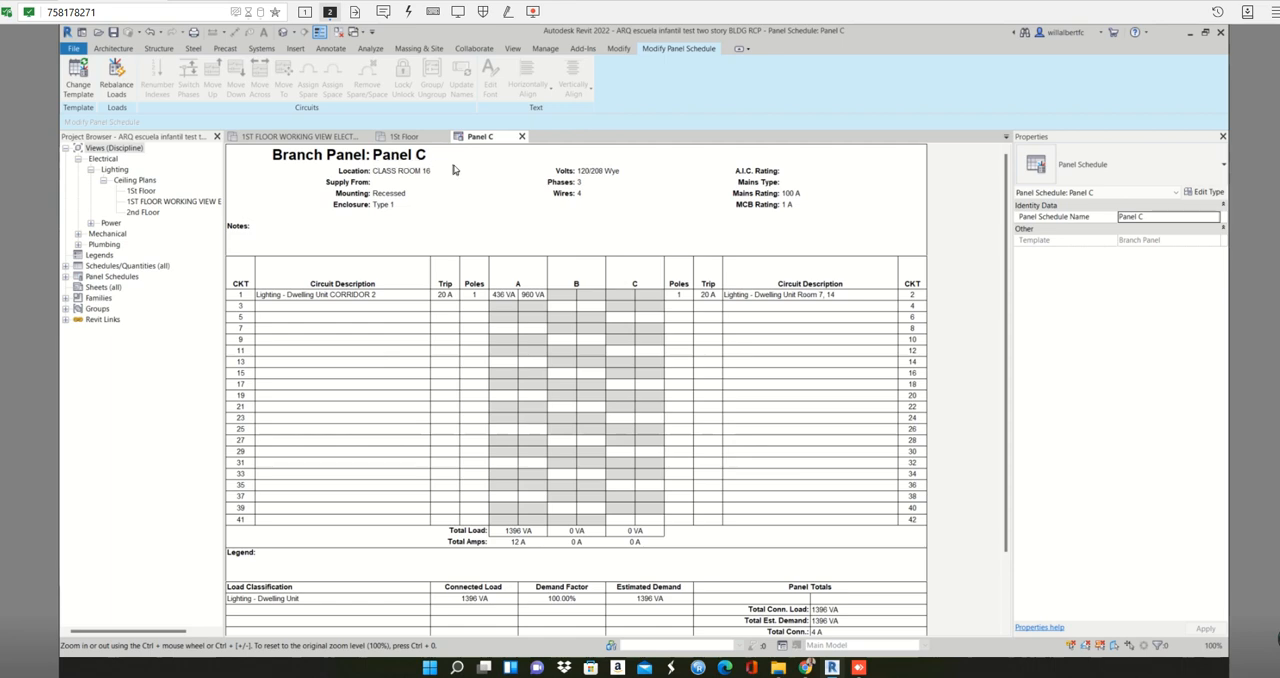
- Close the 1St Floor view and tile the working ceiling plan beside the Panel C schedule
click(340, 139)
click(443, 137)
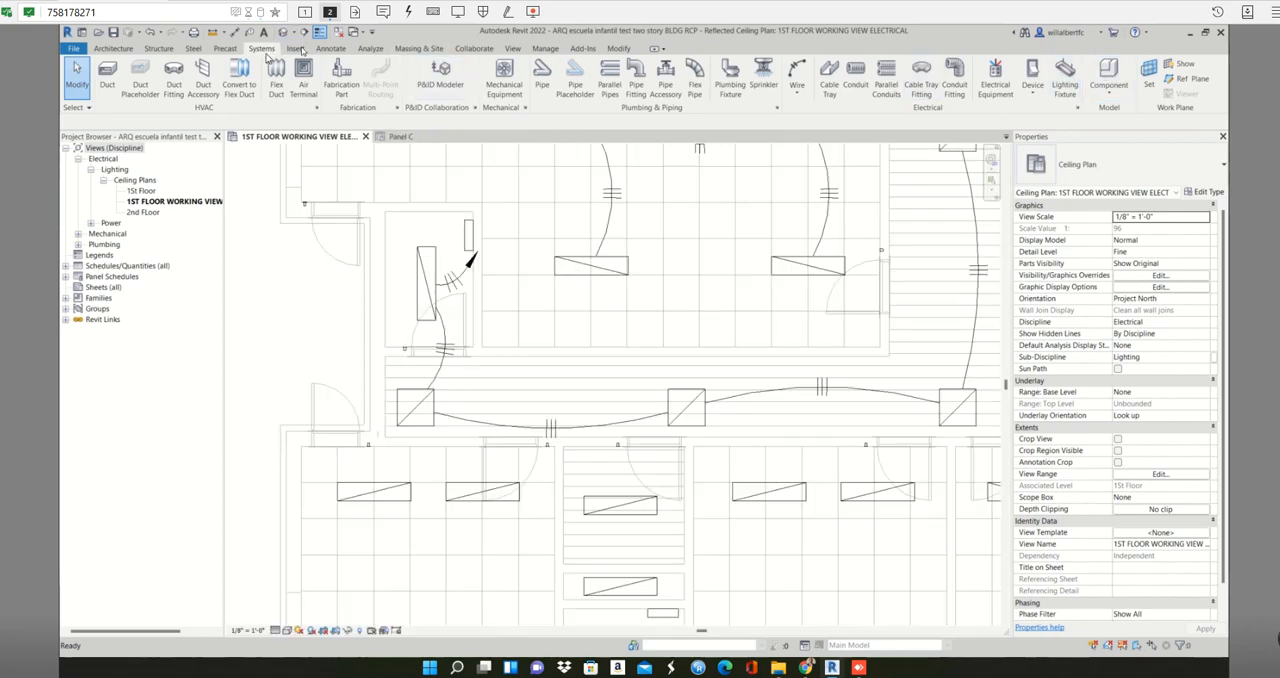
click(513, 49)
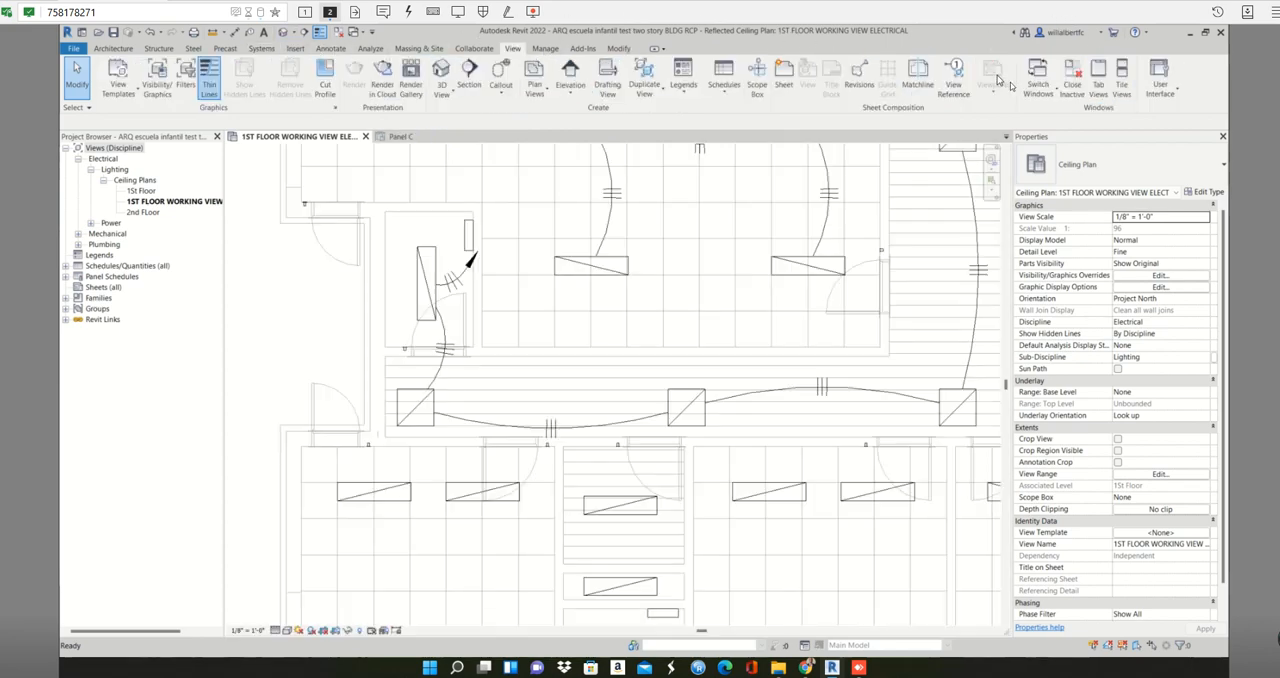
click(1121, 72)
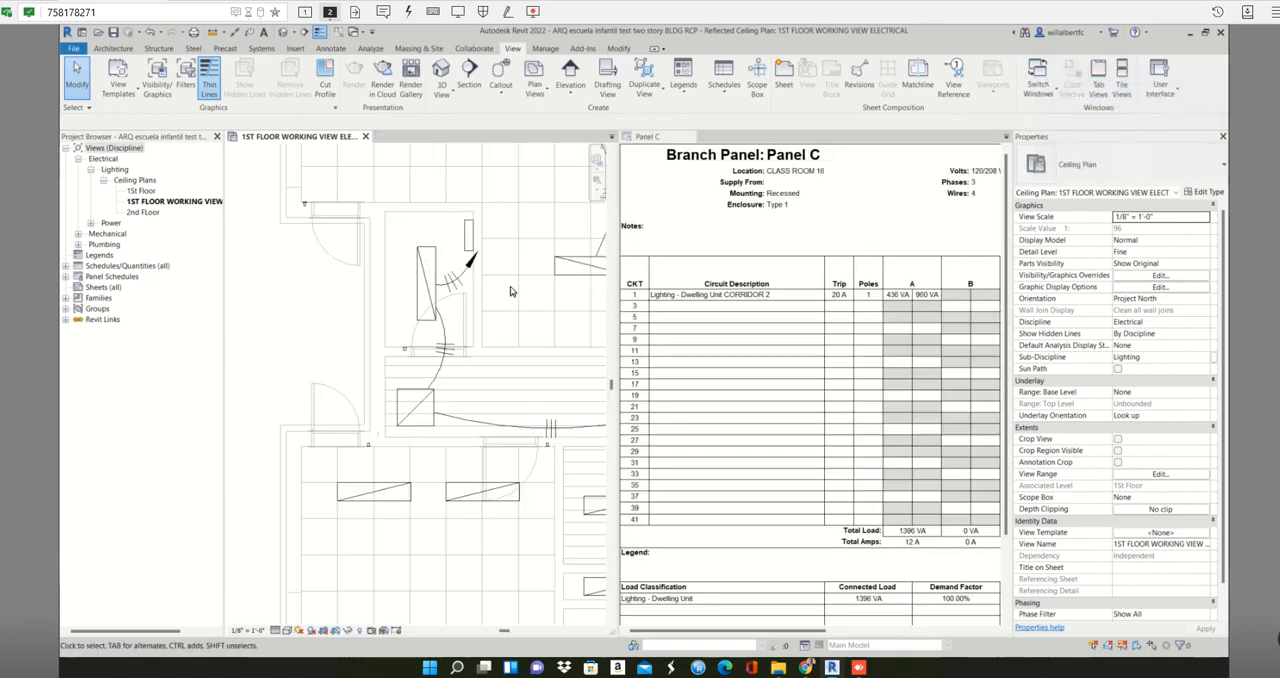
- Select circuit 1 in the Panel C schedule to check its fixtures in the plan, and view the even-numbered circuits
scroll(414, 303, down, 2)
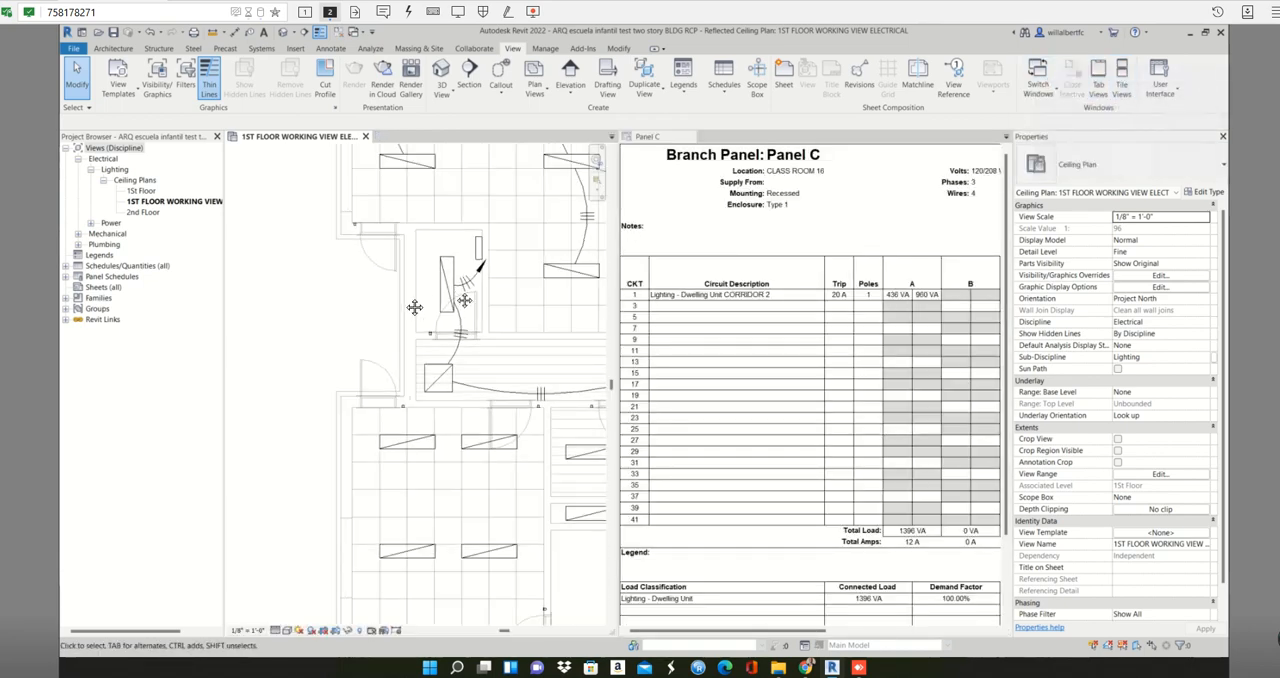
click(714, 296)
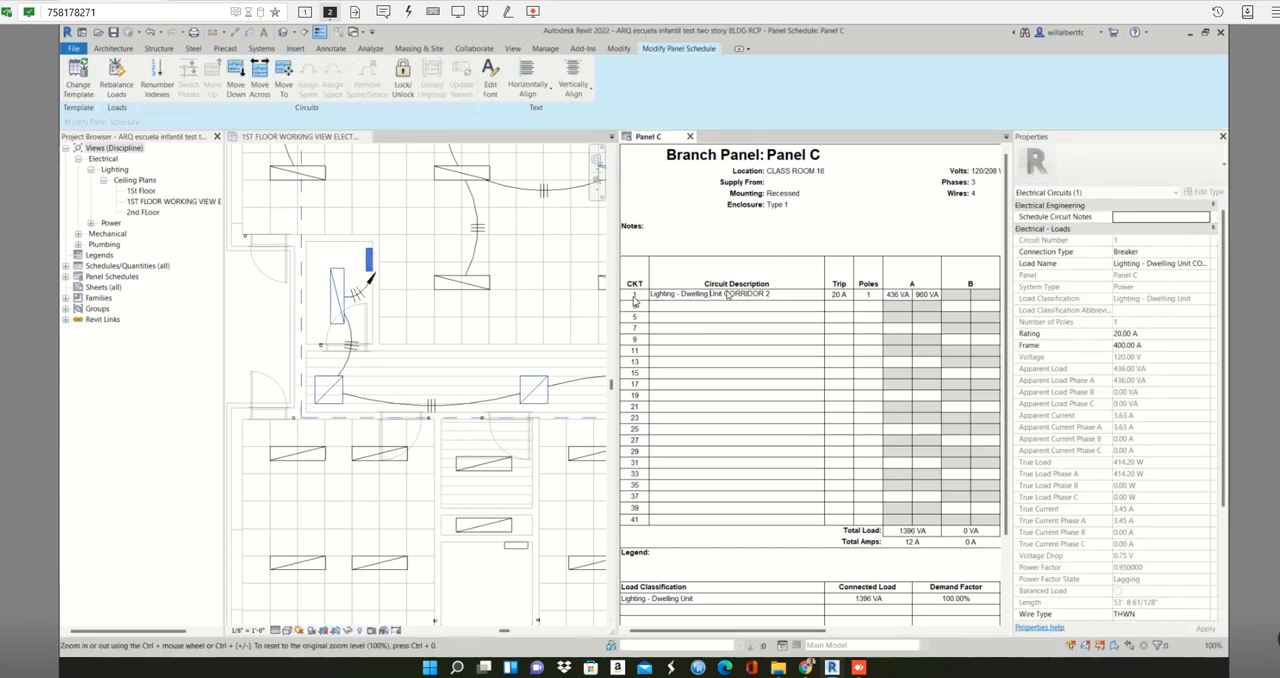
click(875, 317)
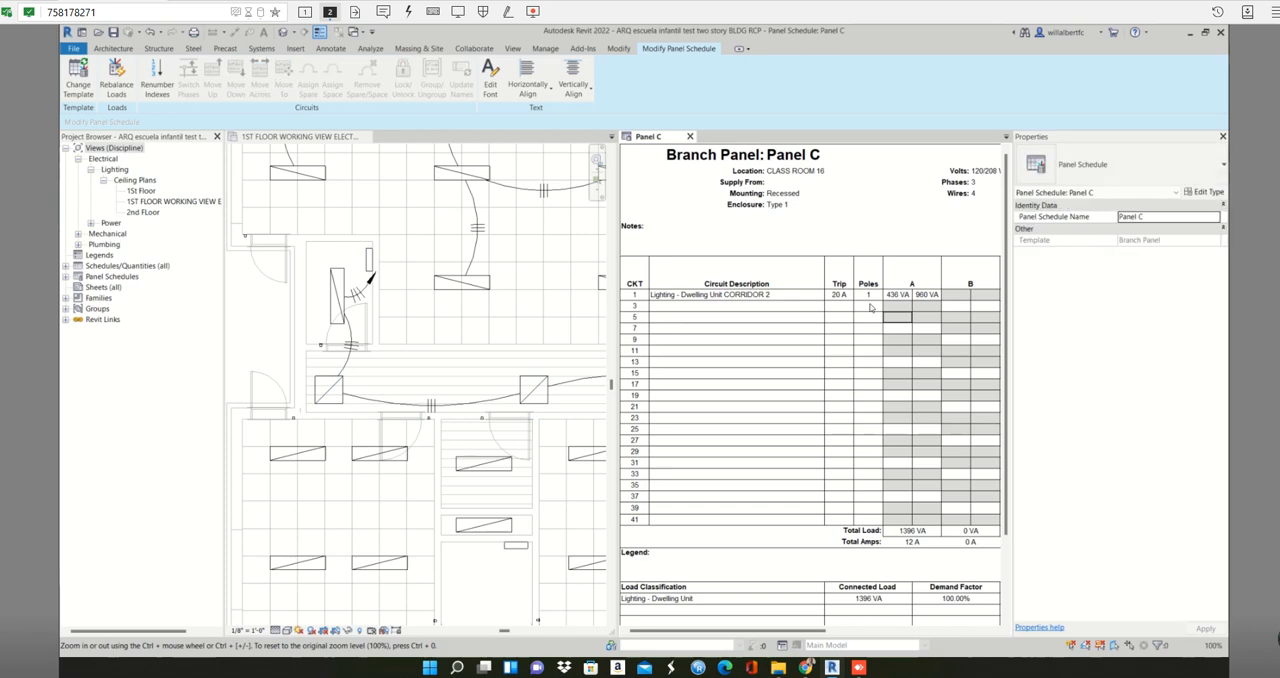
click(905, 296)
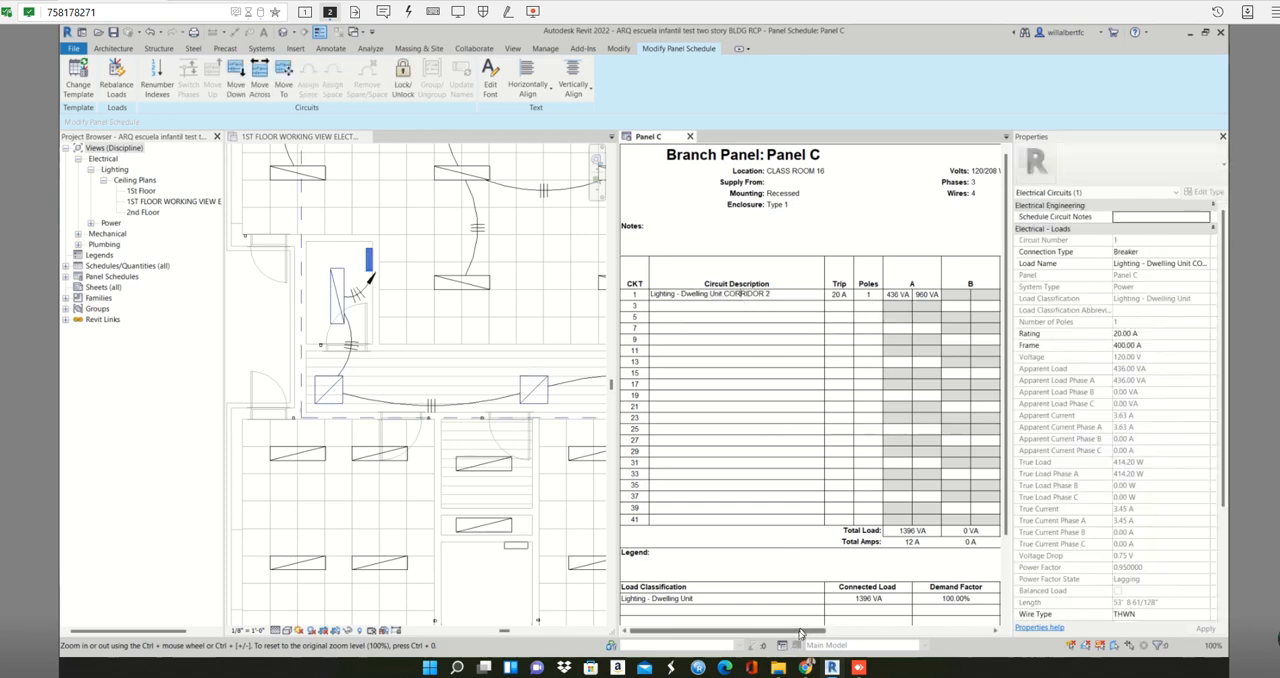
drag(800, 632, 985, 628)
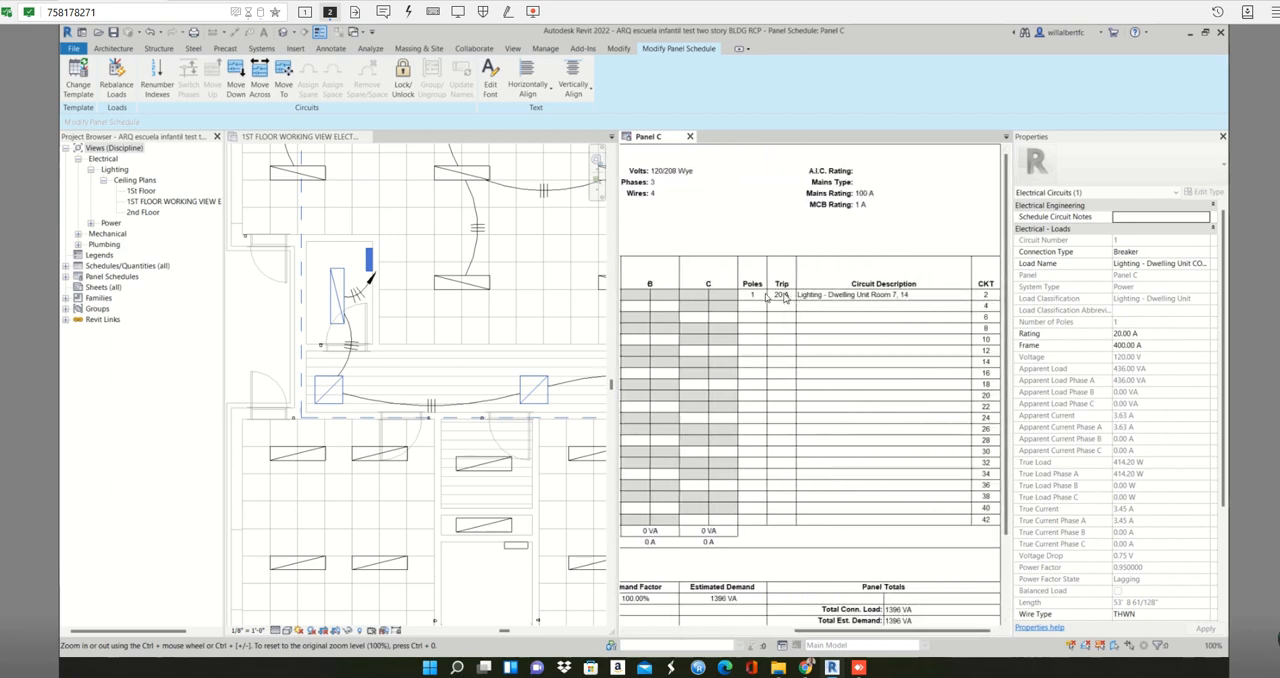
scroll(440, 380, down, 3)
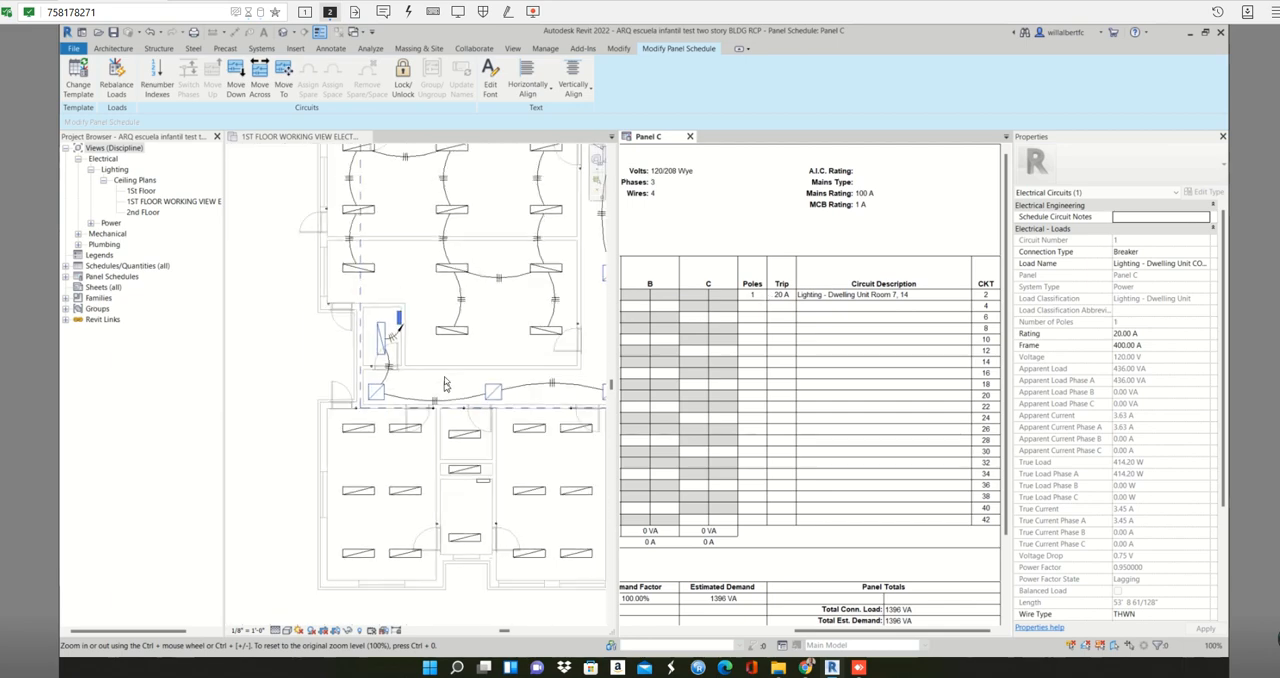
scroll(446, 384, down, 3)
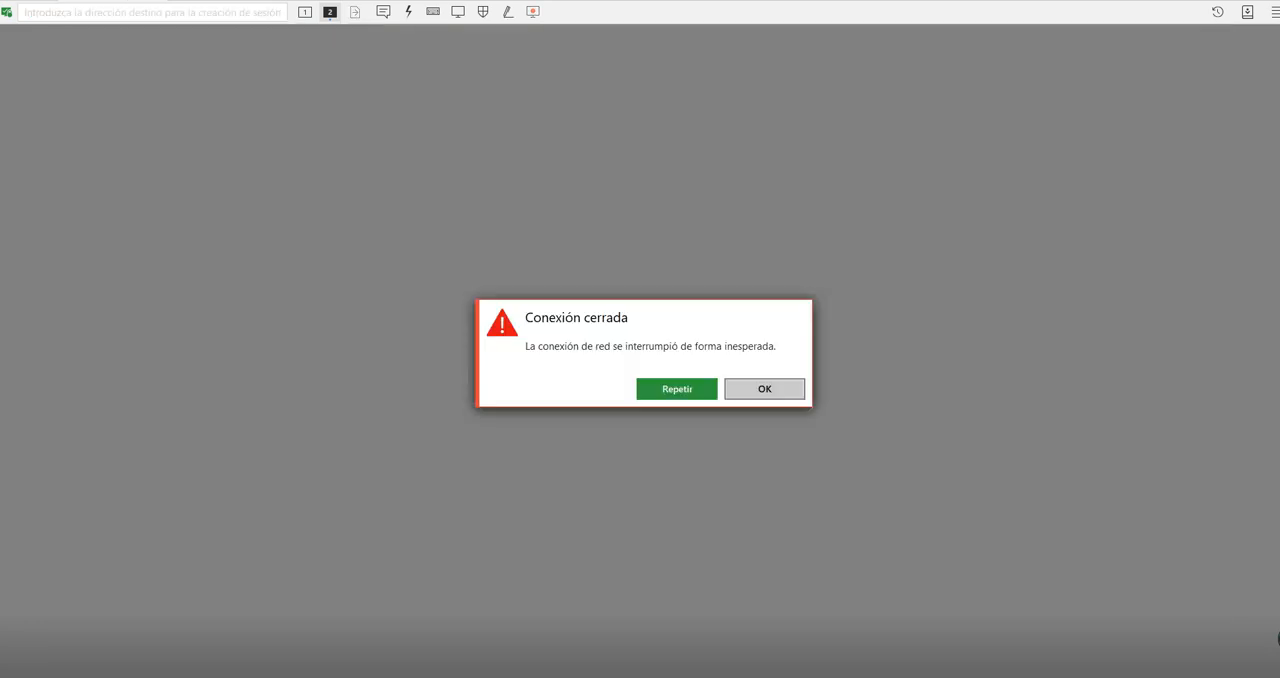
- Reconnect the interrupted remote desktop session and switch to the second monitor showing Revit
click(677, 389)
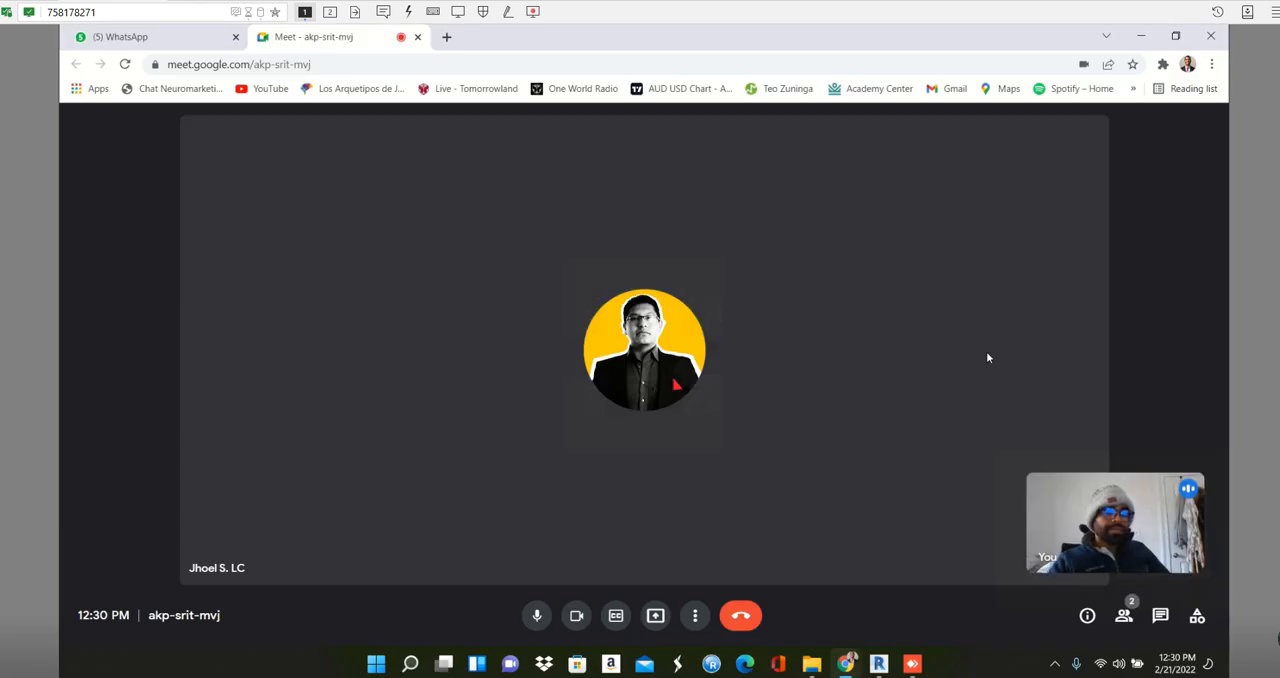
click(329, 11)
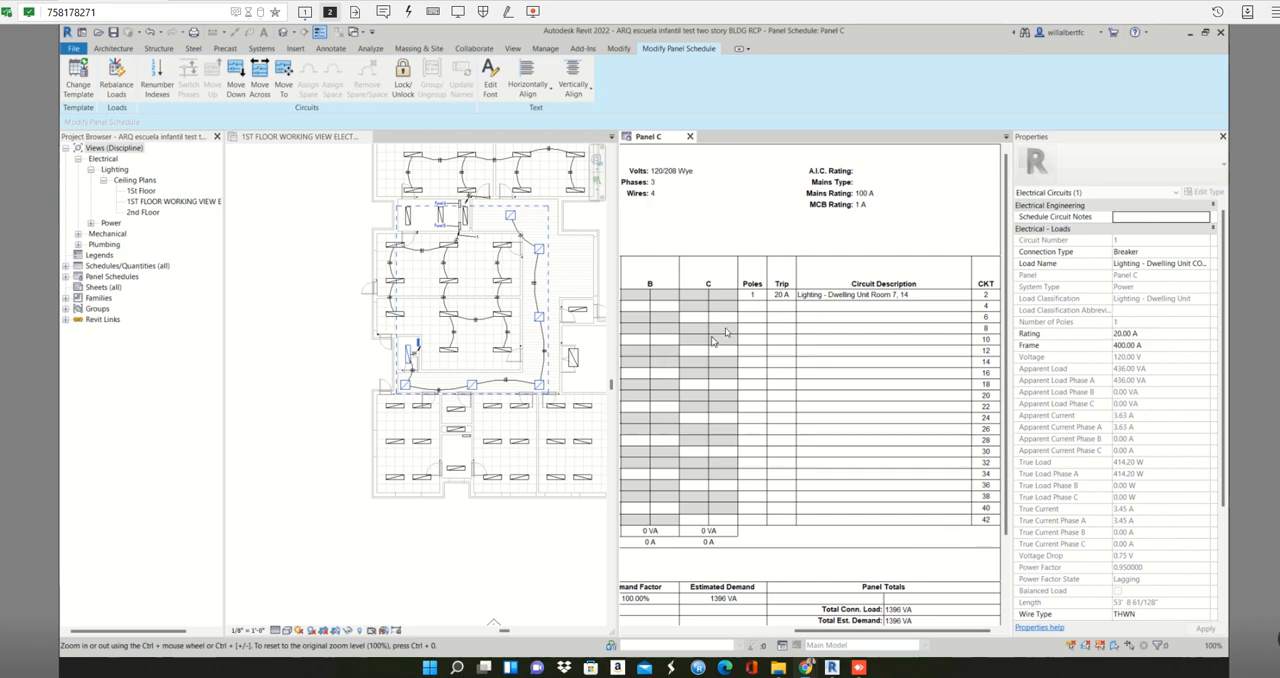
- Select circuit 2 in the Panel C schedule to locate its fixtures in the plan, and clear the selection
scroll(726, 332, down, 3)
scroll(760, 314, up, 2)
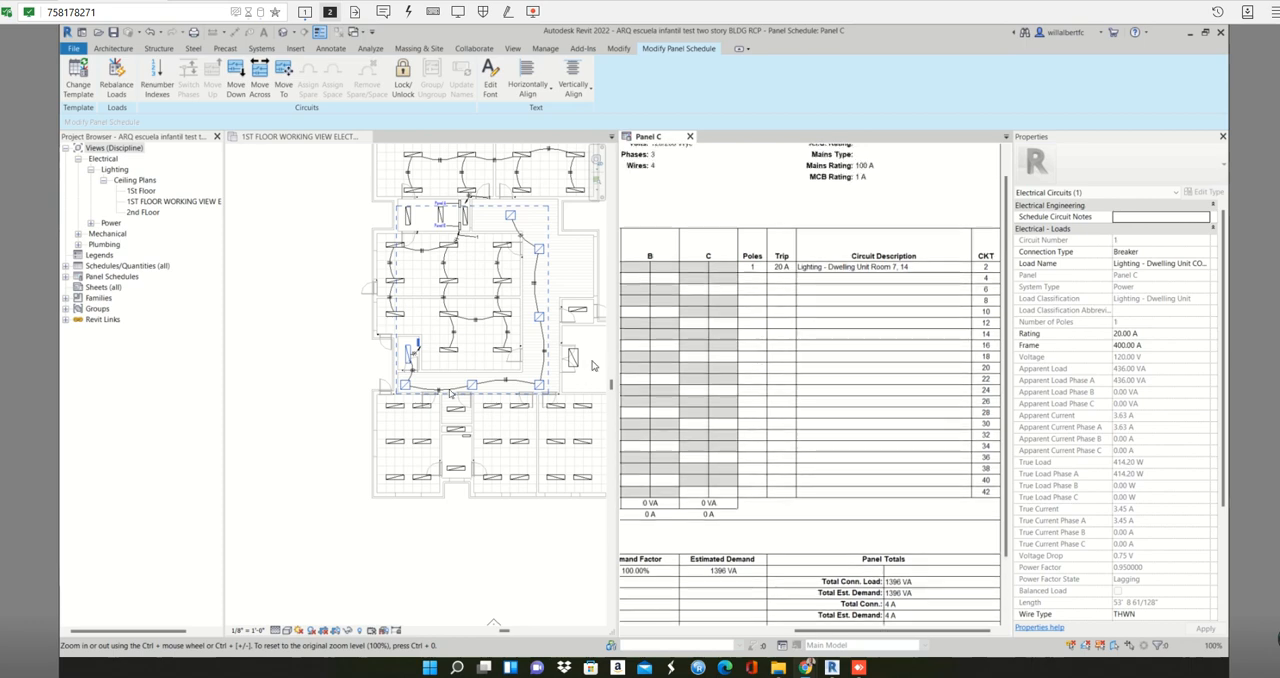
click(337, 415)
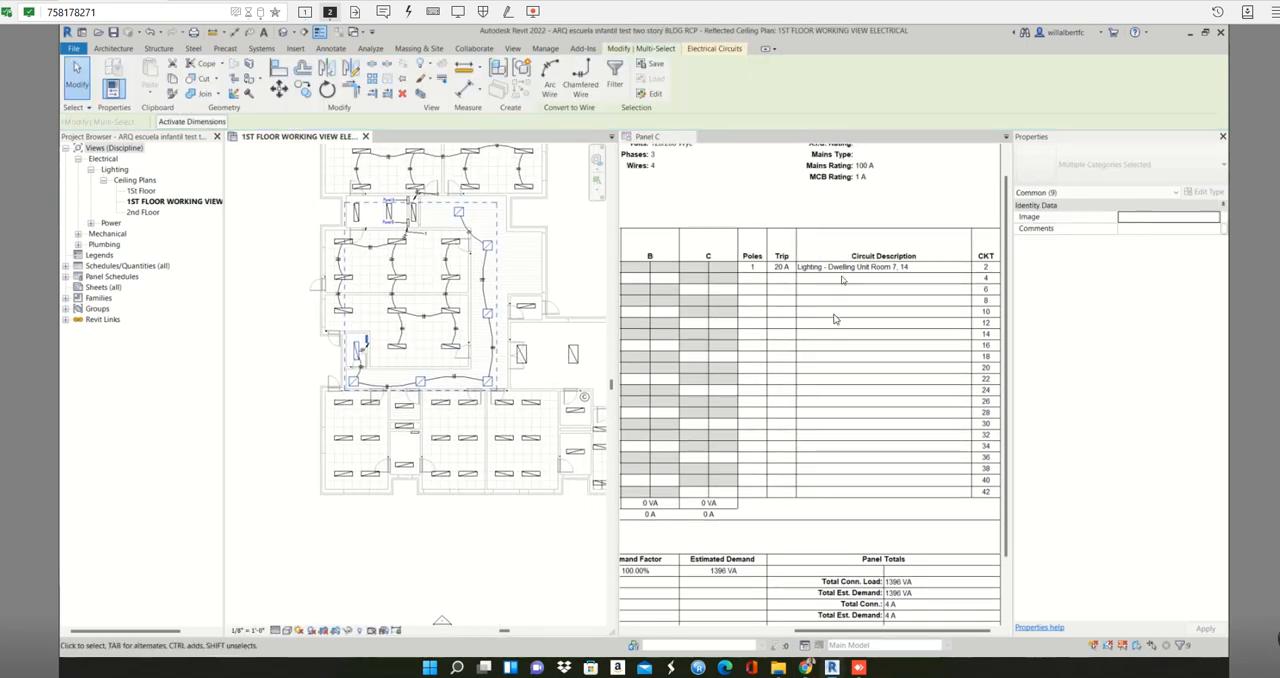
click(905, 268)
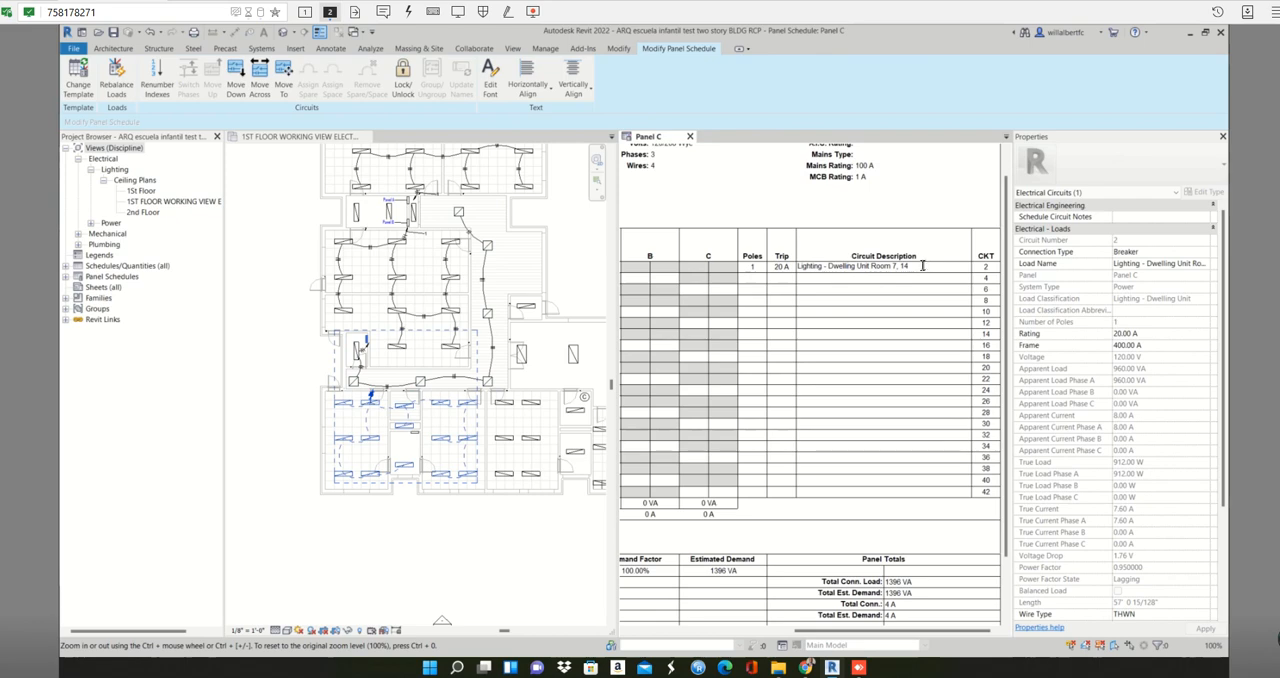
click(899, 268)
scroll(406, 456, up, 2)
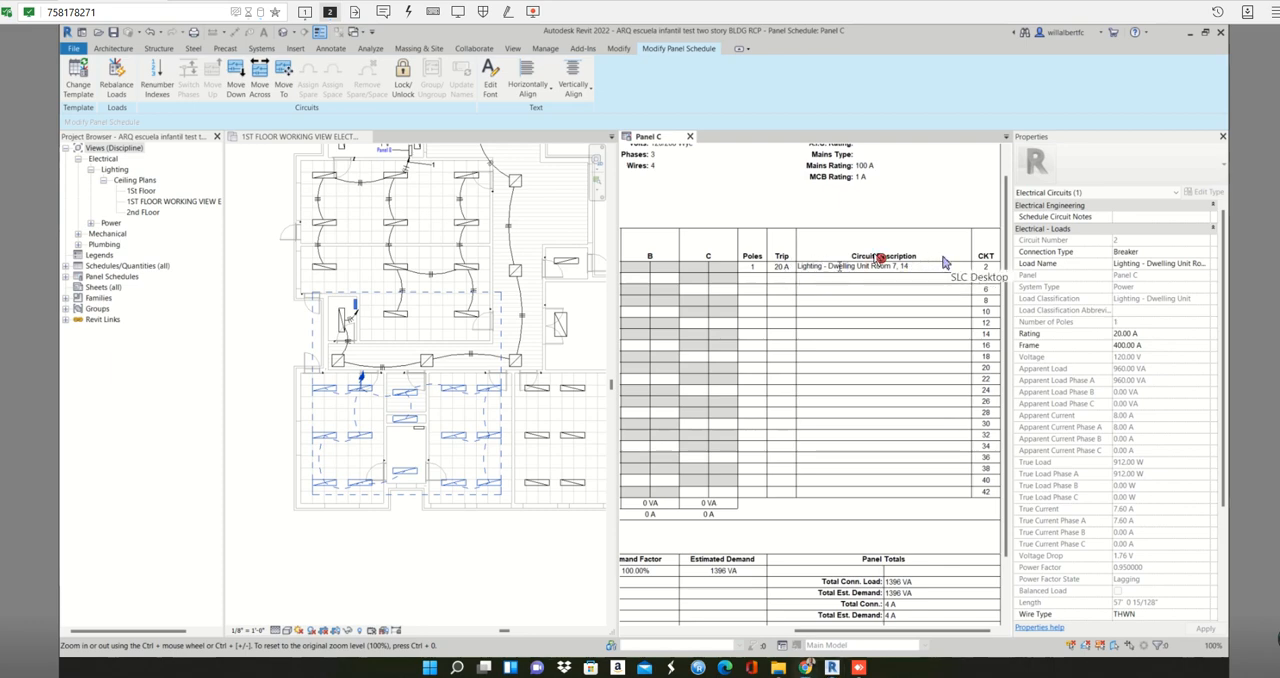
click(483, 410)
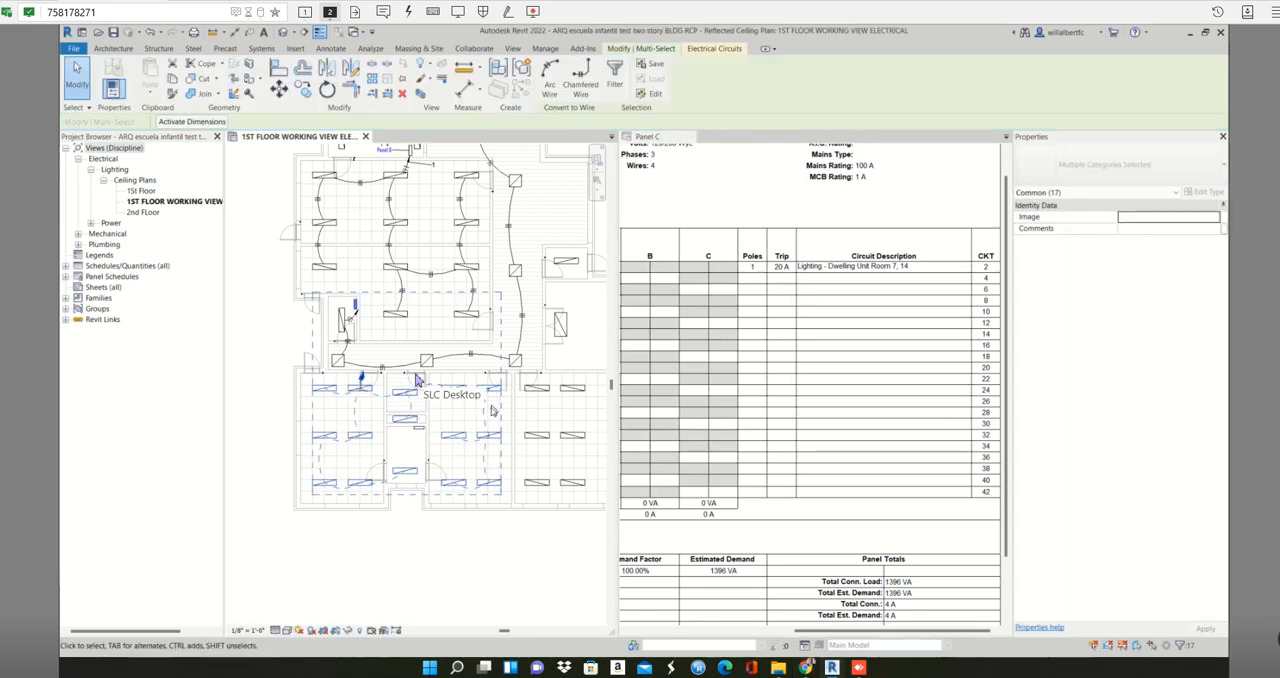
key(Escape)
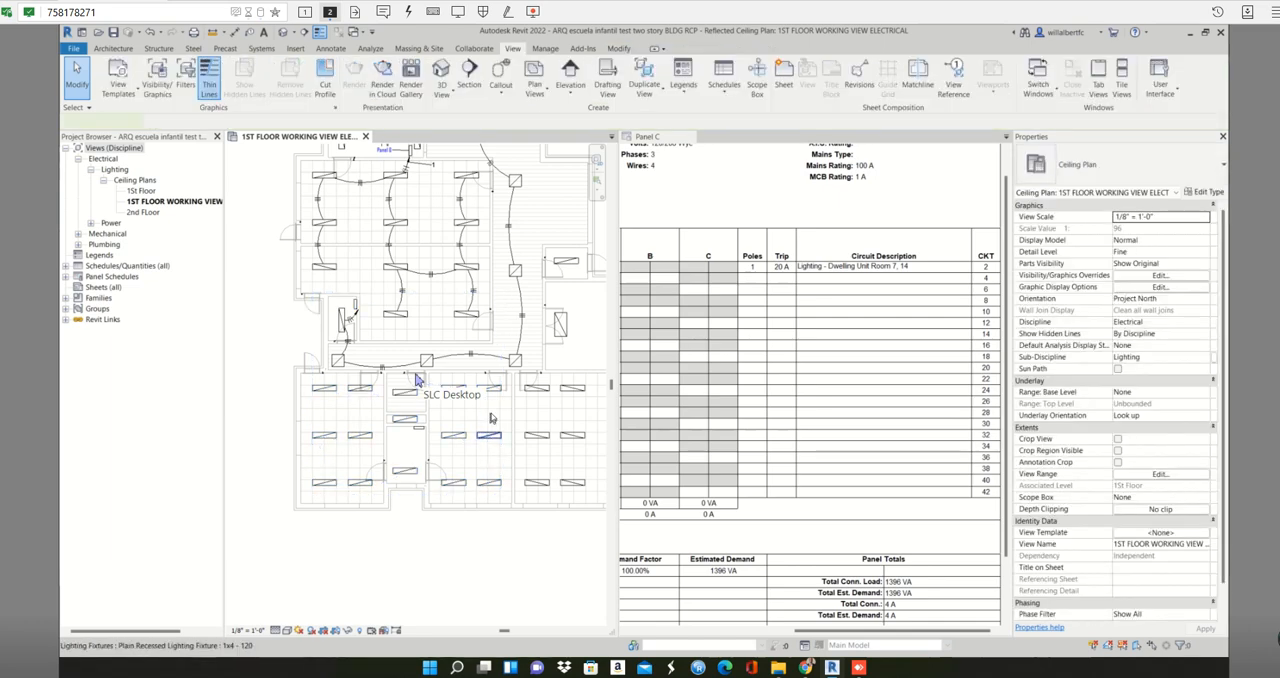
- Select the lower classrooms' lighting circuit on Panel C and check which panels it can be assigned to
click(488, 434)
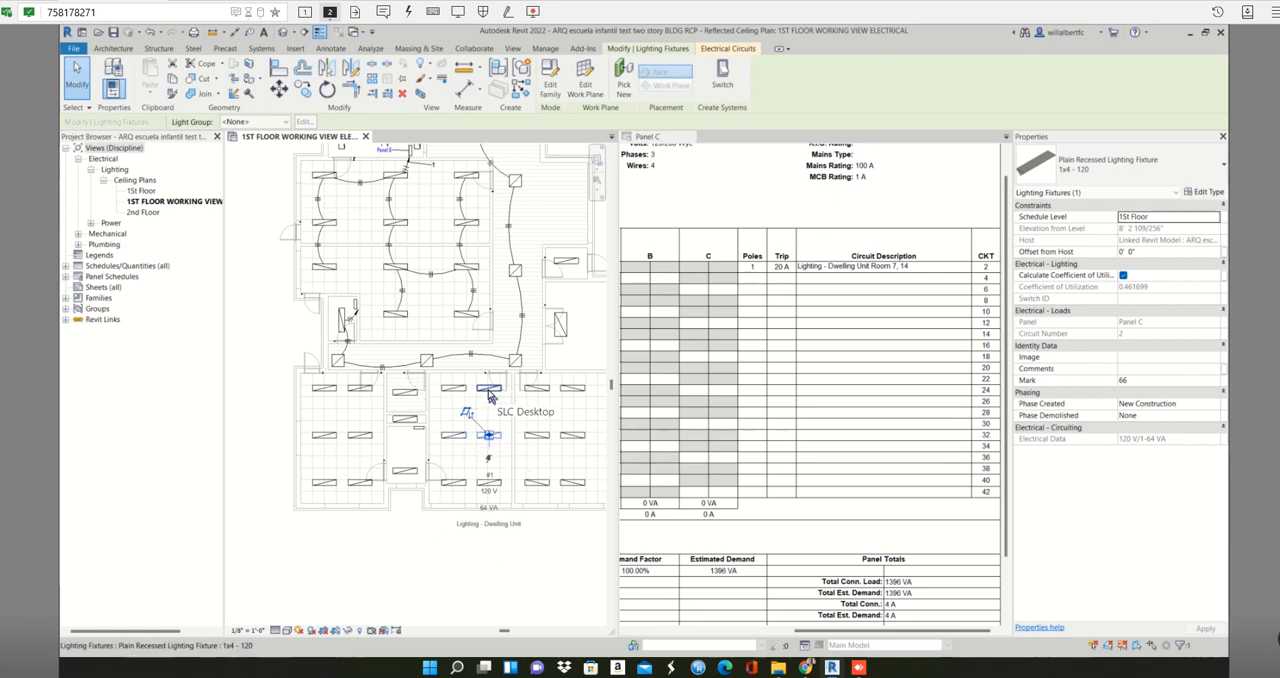
key(Escape)
key(Tab)
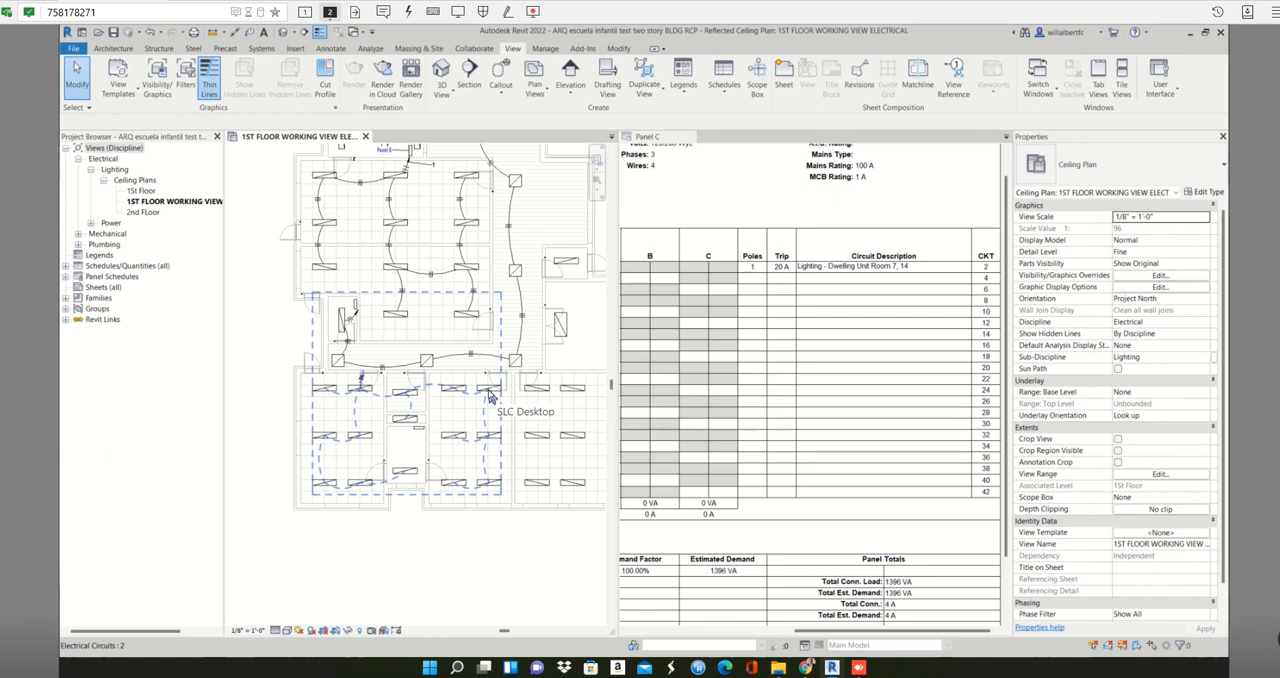
click(489, 395)
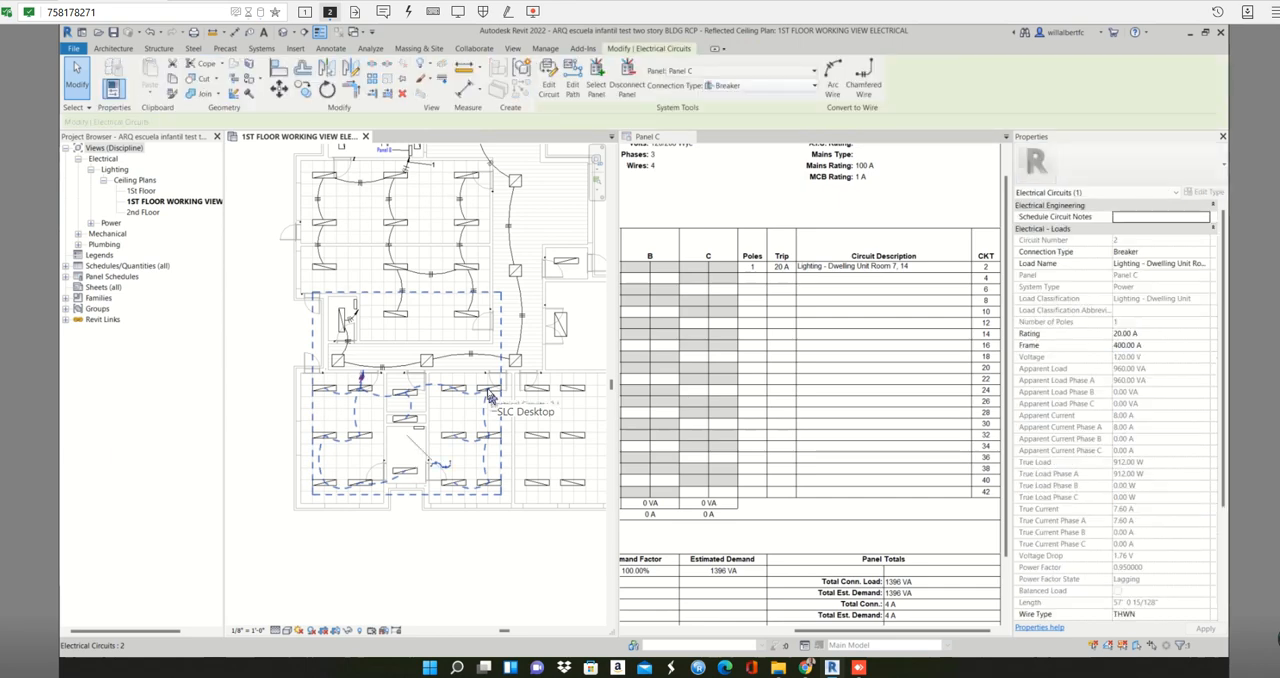
click(803, 75)
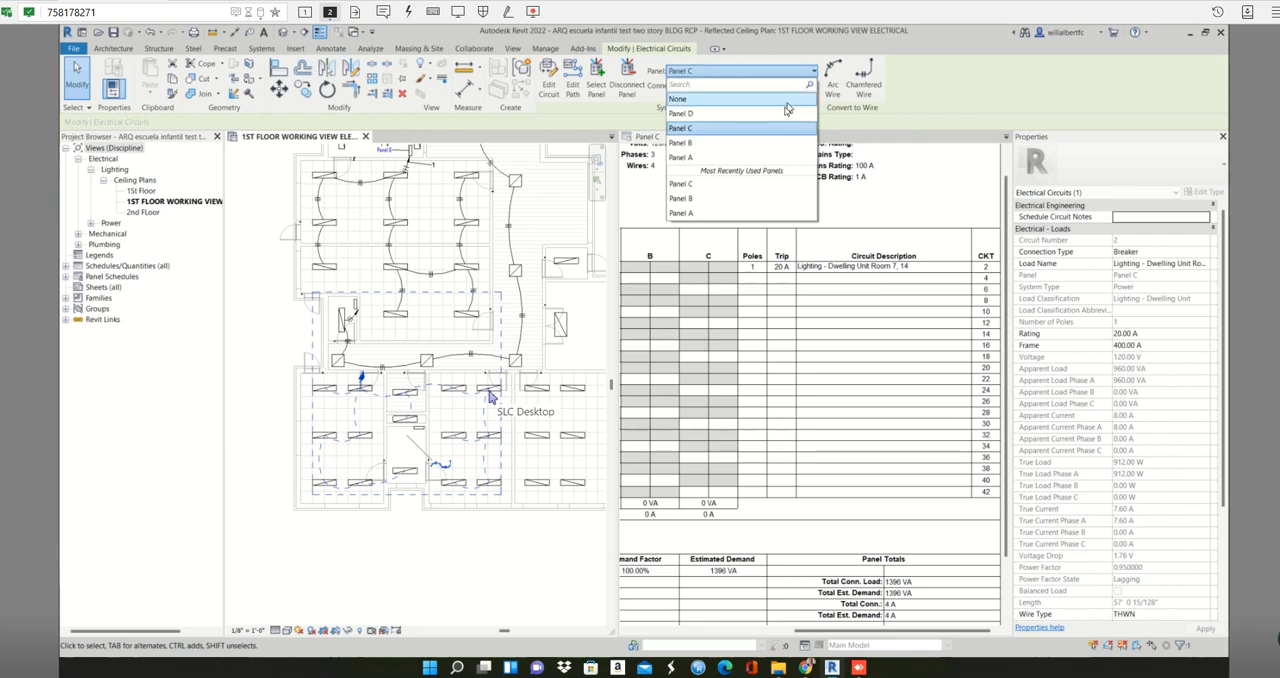
click(723, 115)
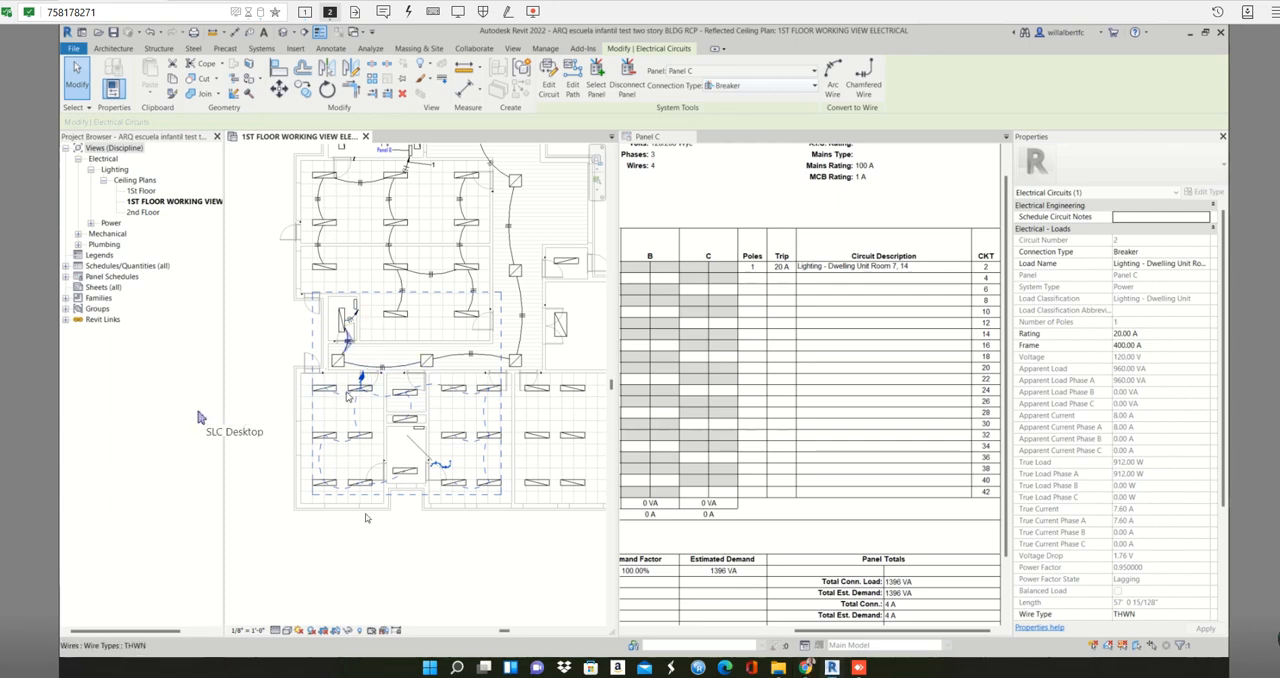
- Reselect the lower classrooms' lighting circuit and convert it to arc wires
click(367, 529)
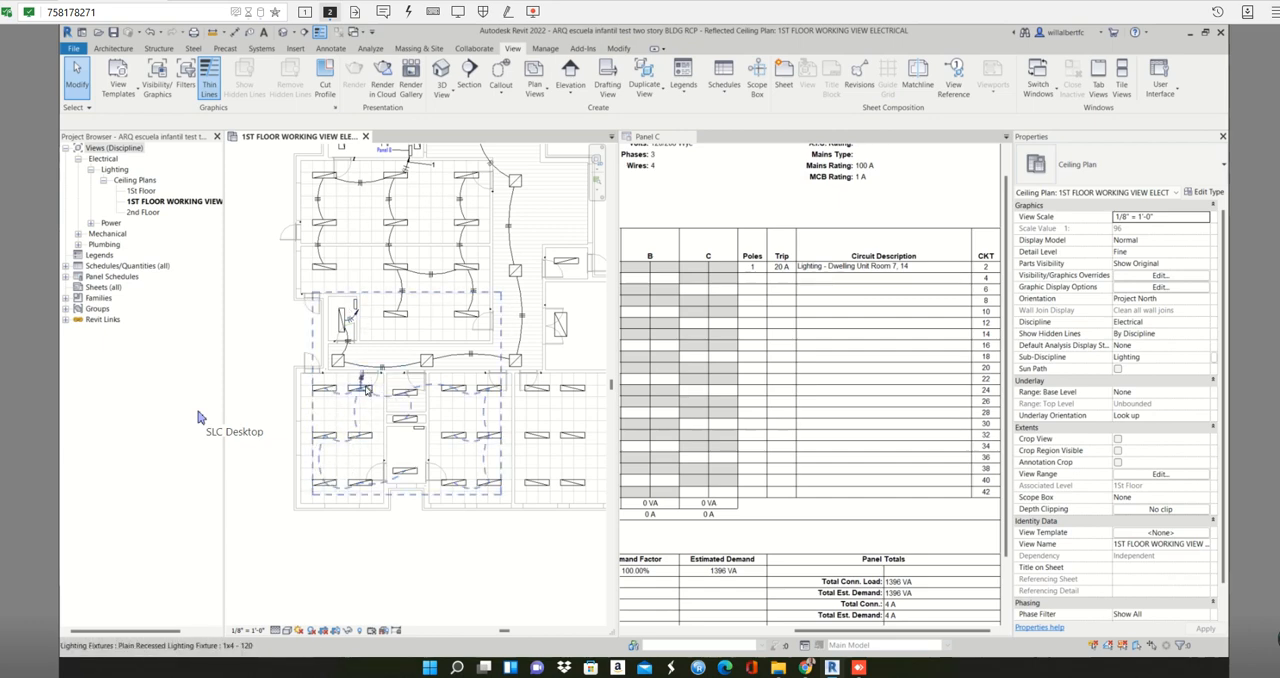
click(366, 390)
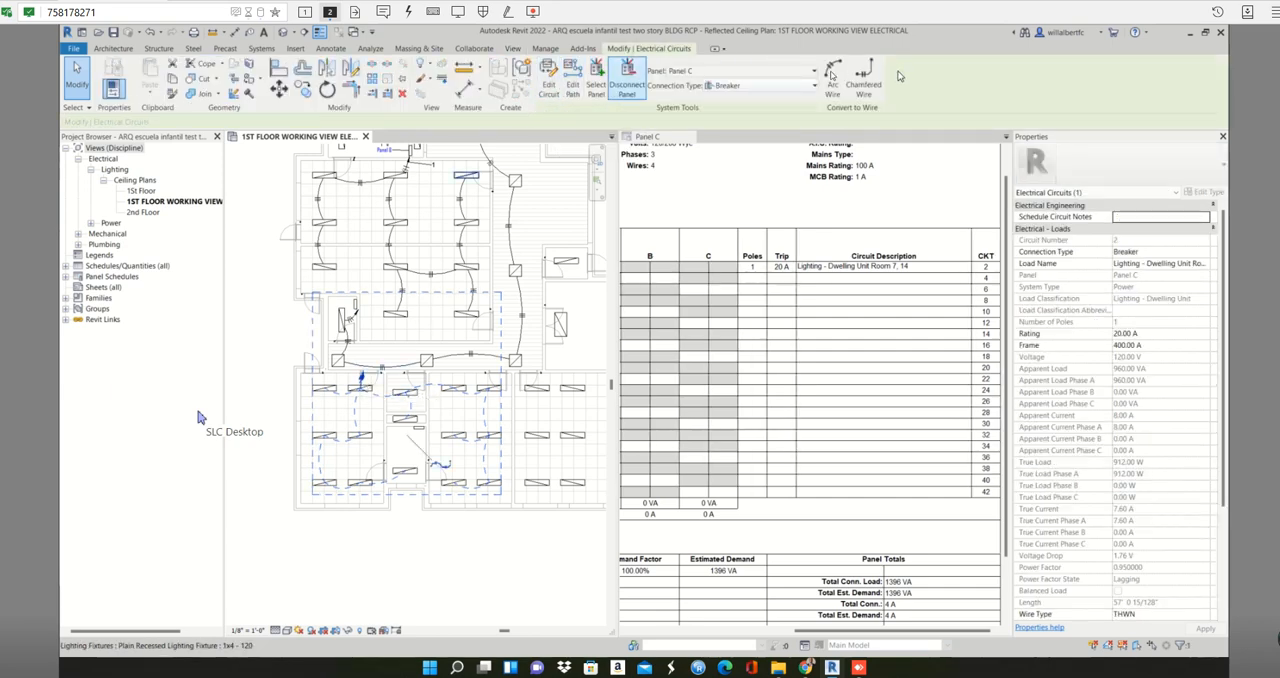
click(831, 76)
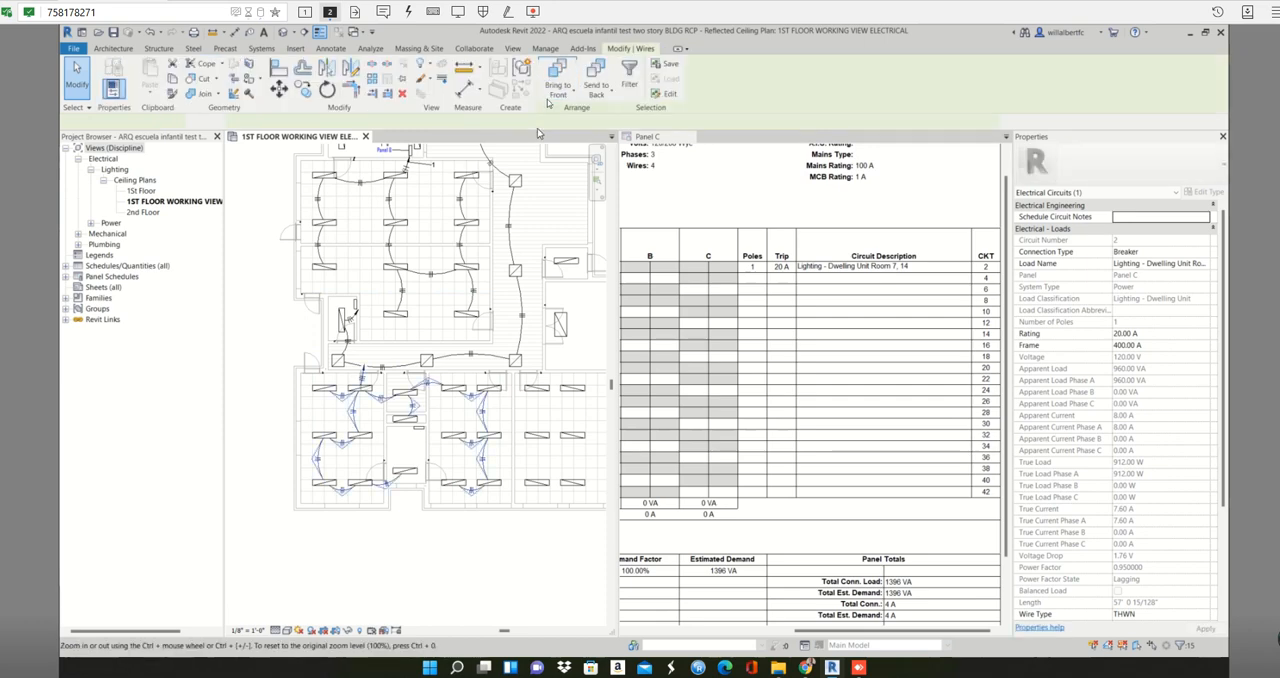
- Edit circuit 2 and remove the three fixtures in the small rooms between the two classrooms from it
key(Tab)
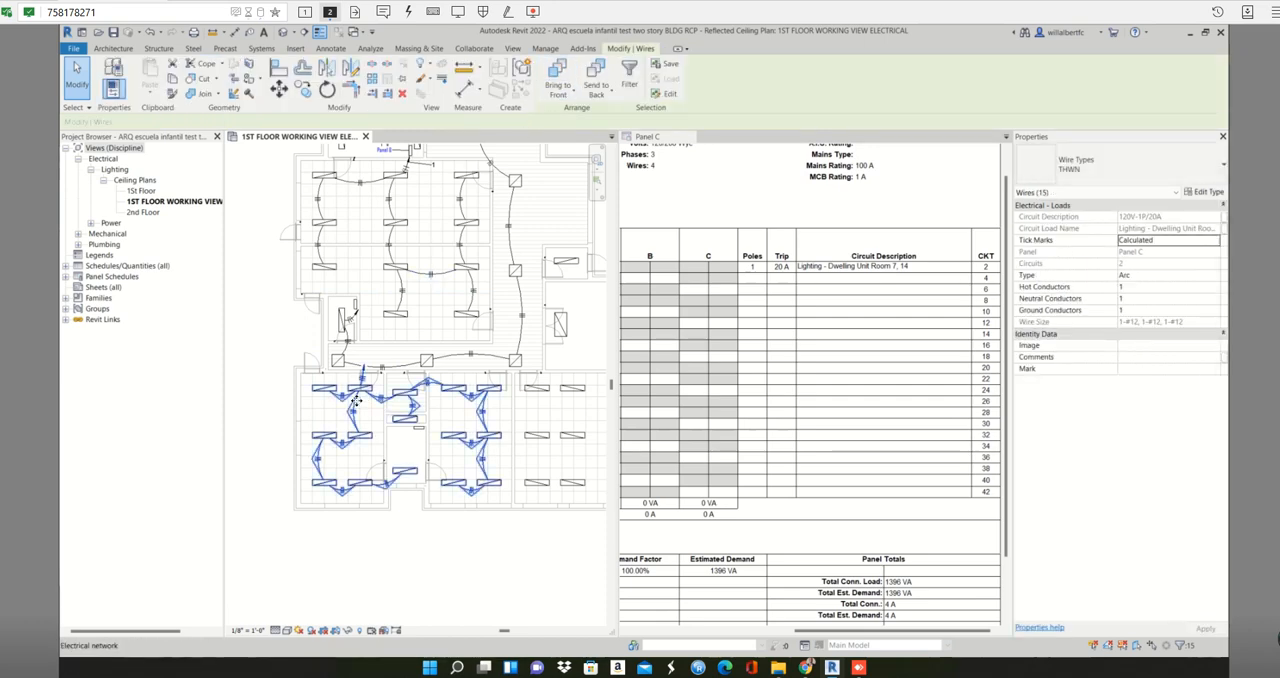
key(Tab)
click(357, 404)
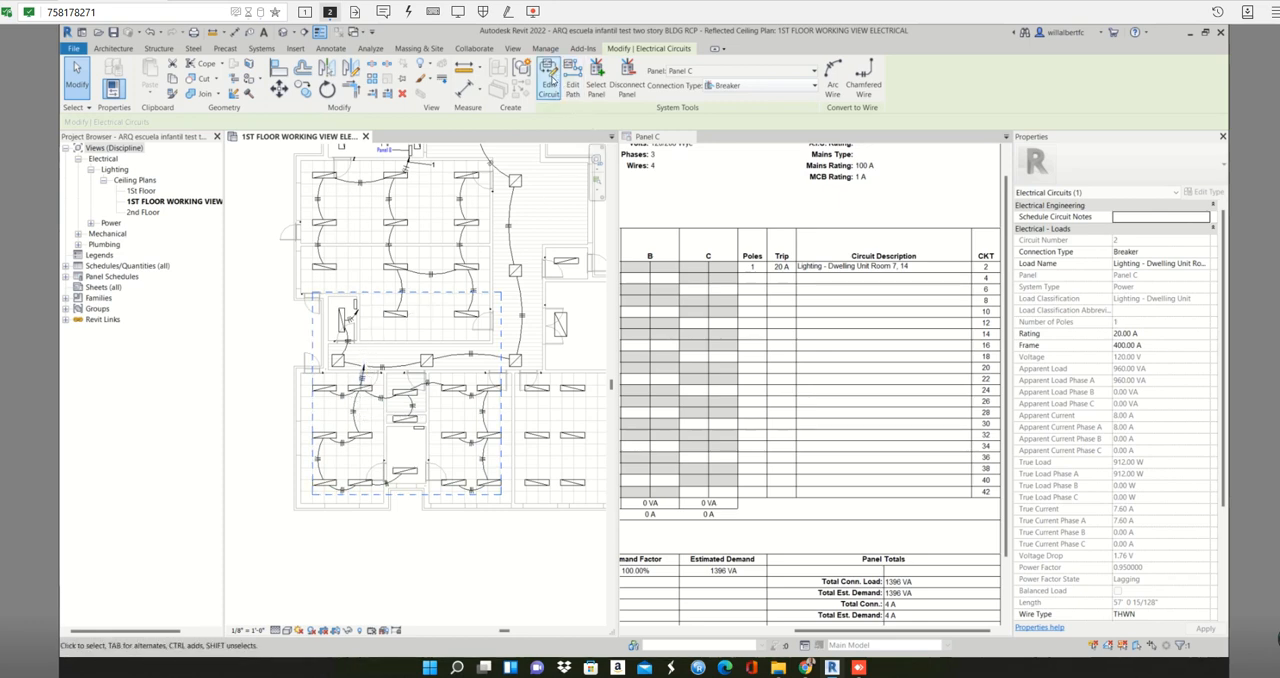
click(548, 80)
scroll(385, 410, up, 2)
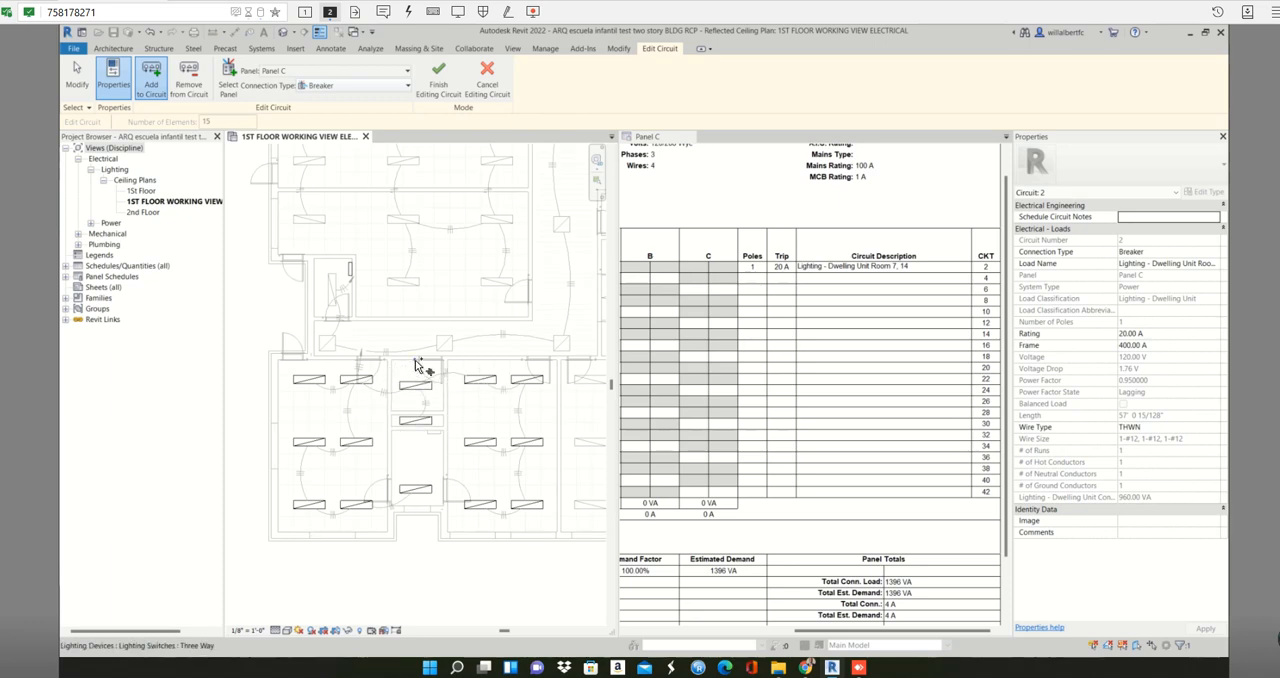
scroll(388, 359, down, 1)
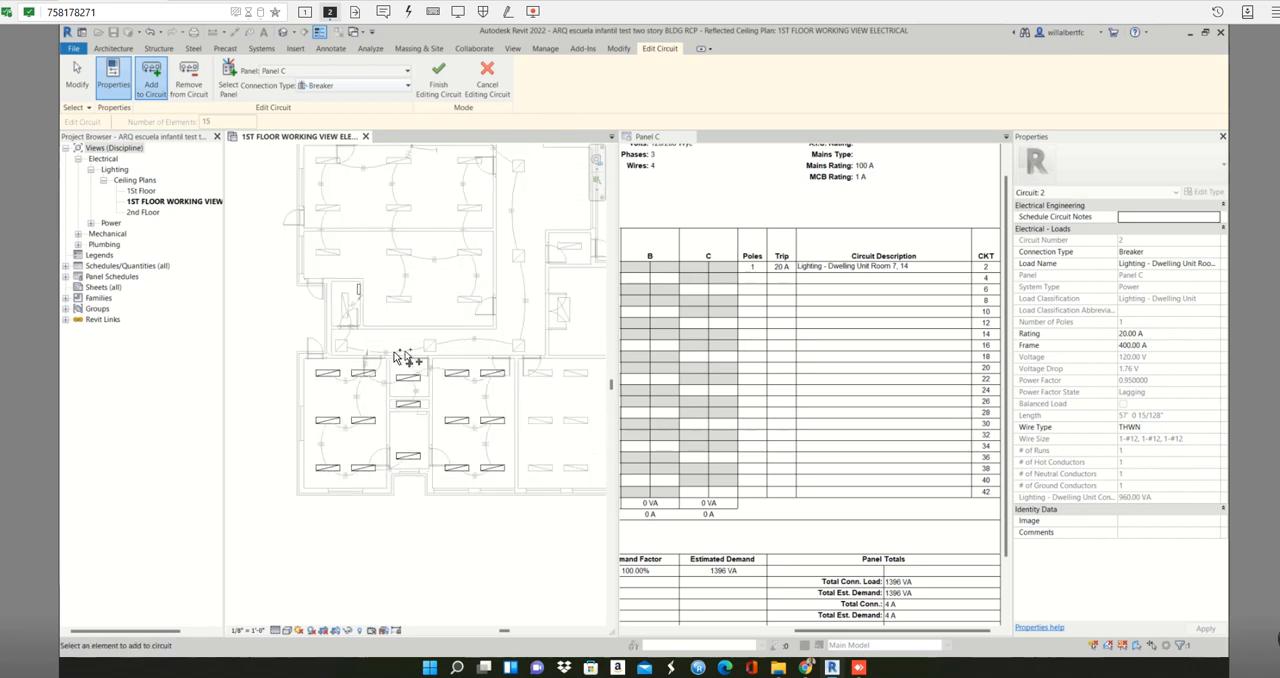
middle_drag(432, 361, 441, 332)
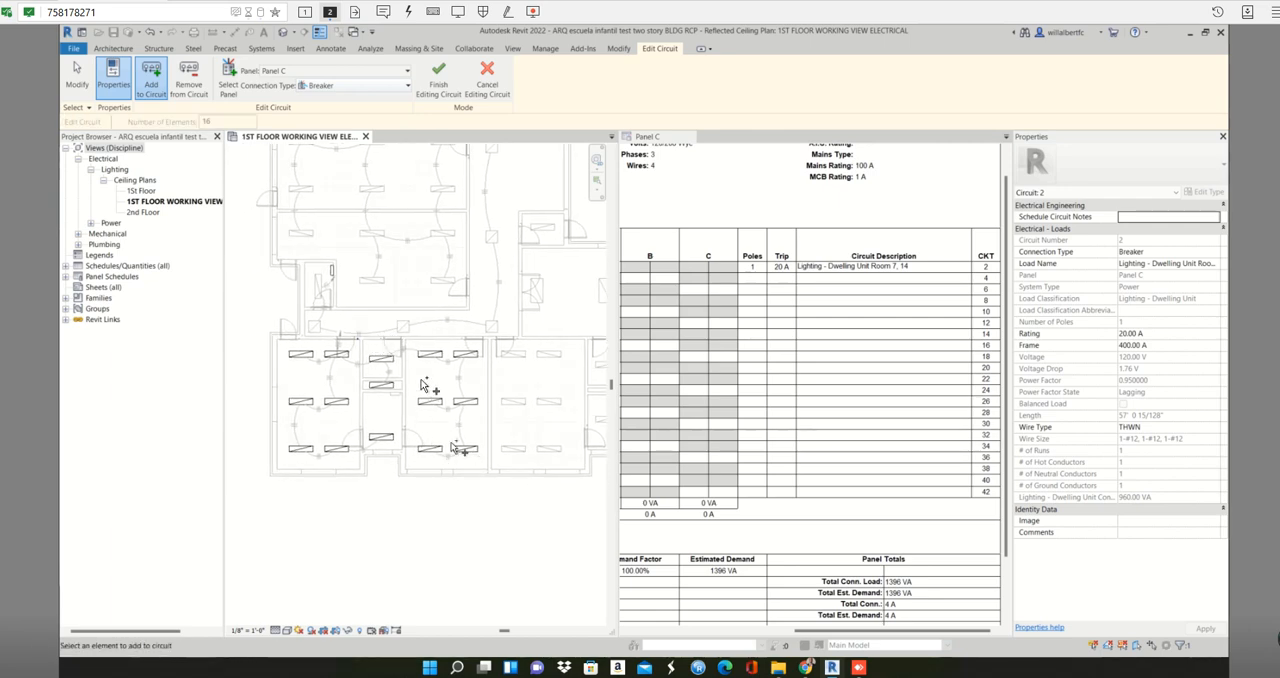
click(188, 80)
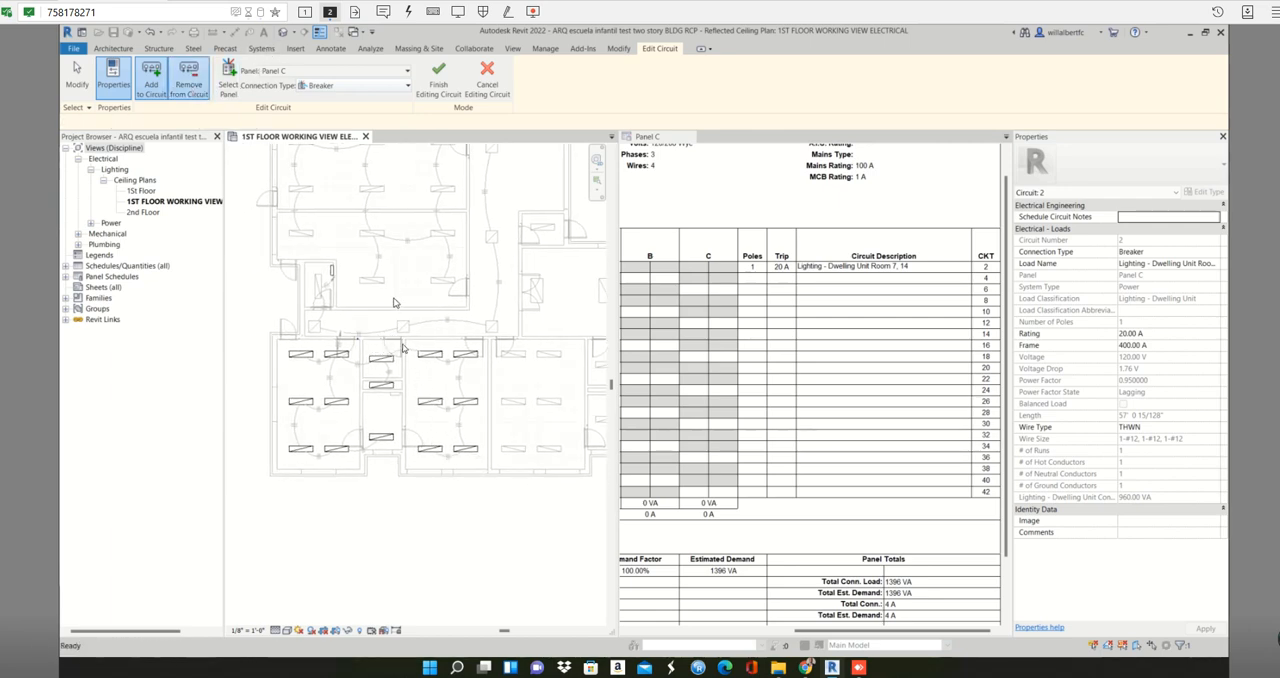
click(379, 361)
click(386, 386)
click(388, 437)
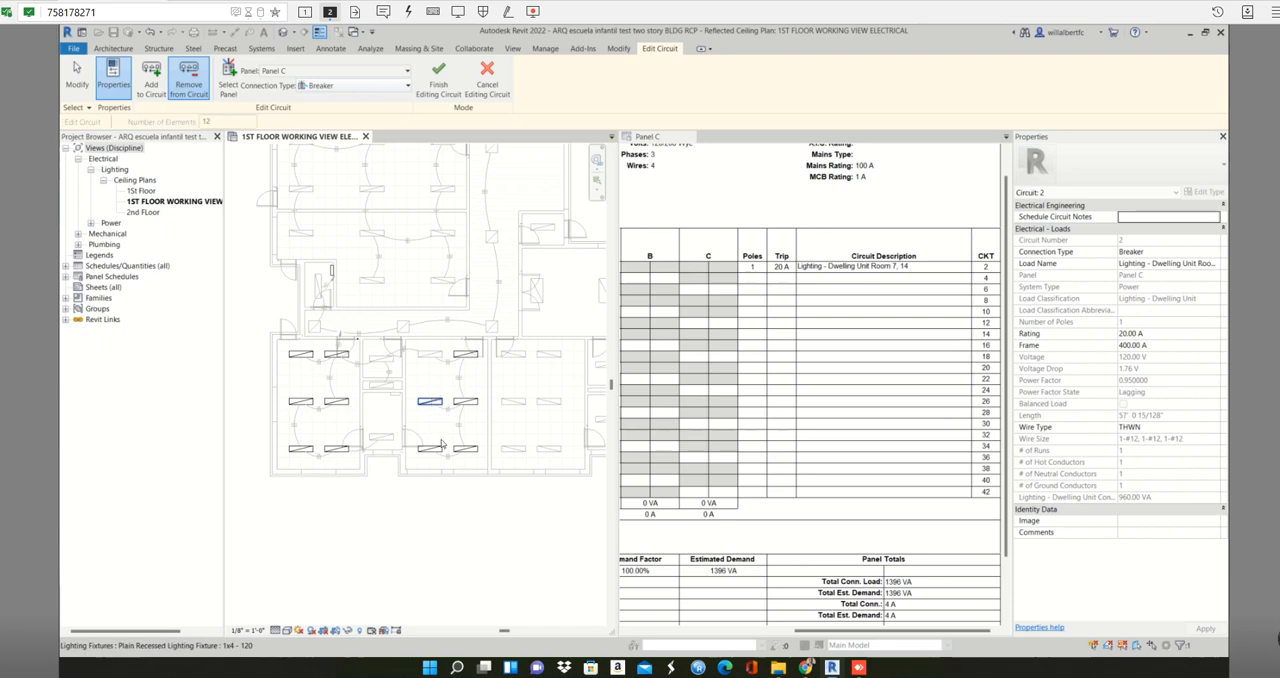
- Remove the fixtures of the classroom beside the small rooms from circuit 2 and finish editing the circuit
click(434, 450)
click(465, 449)
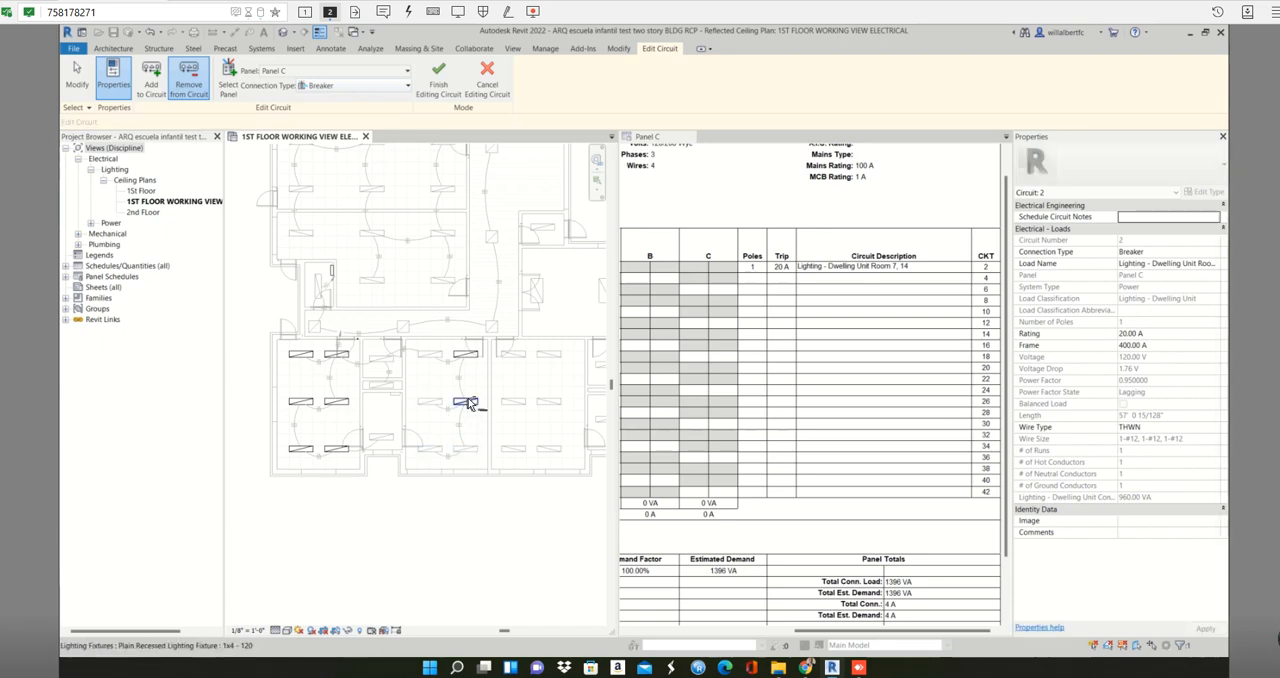
click(468, 402)
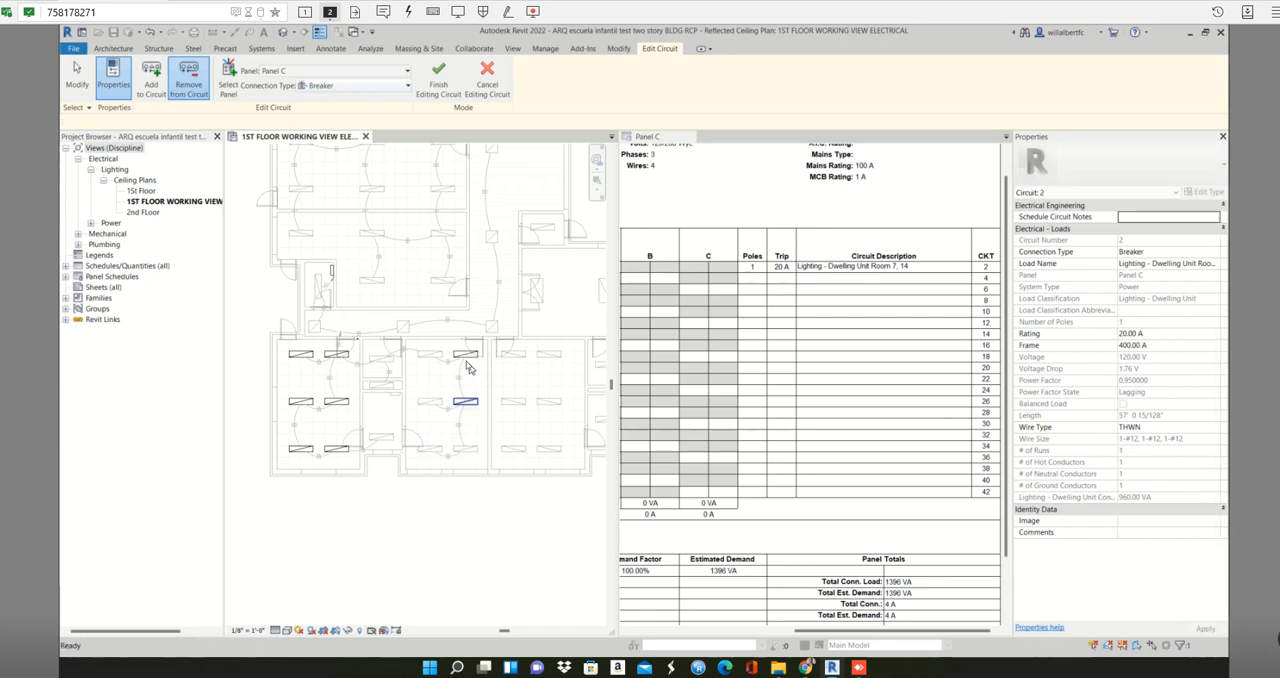
click(442, 84)
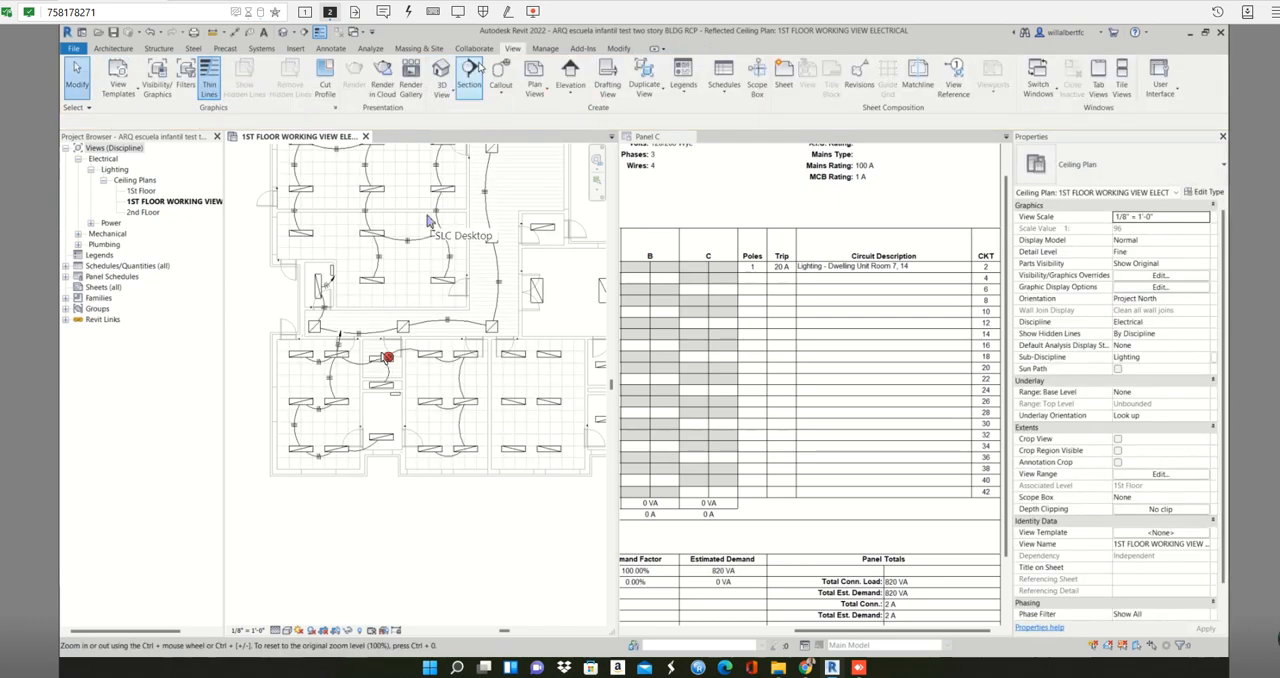
- Select the small rooms and adjoining classroom, filter the selection to Wires only, and delete the leftover wires
click(188, 421)
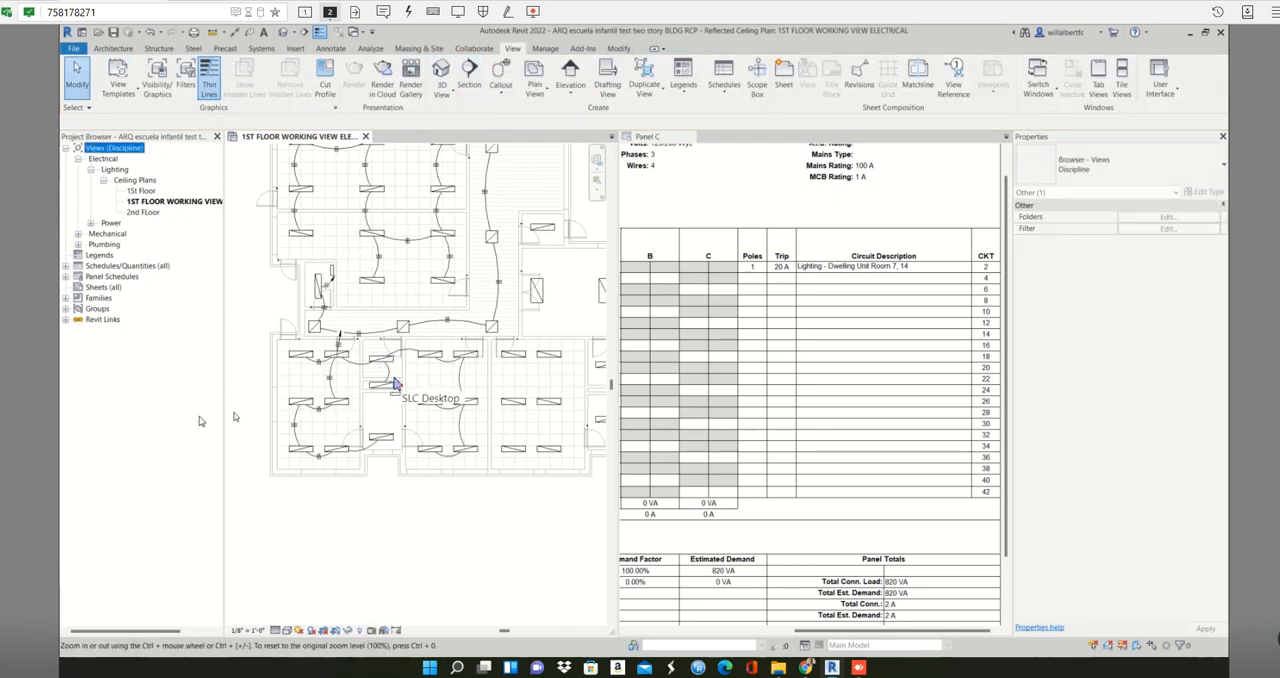
click(458, 374)
click(366, 341)
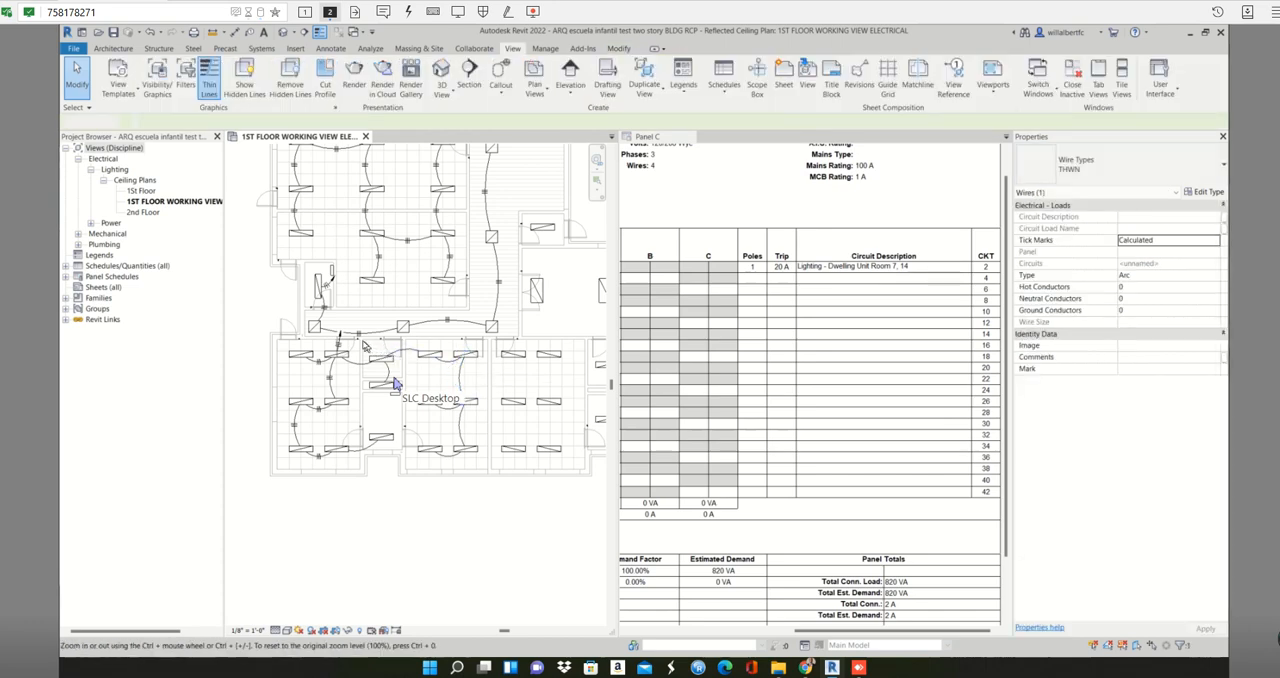
click(362, 334)
click(466, 481)
drag(497, 505, 346, 345)
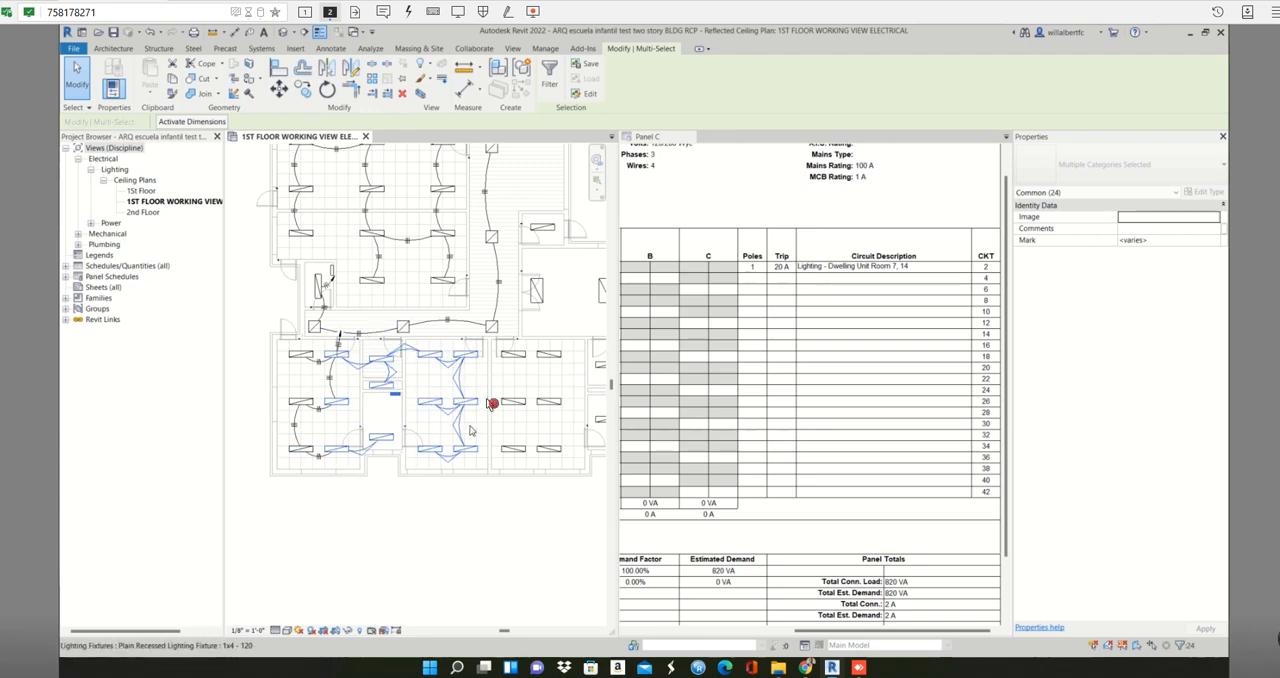
click(549, 70)
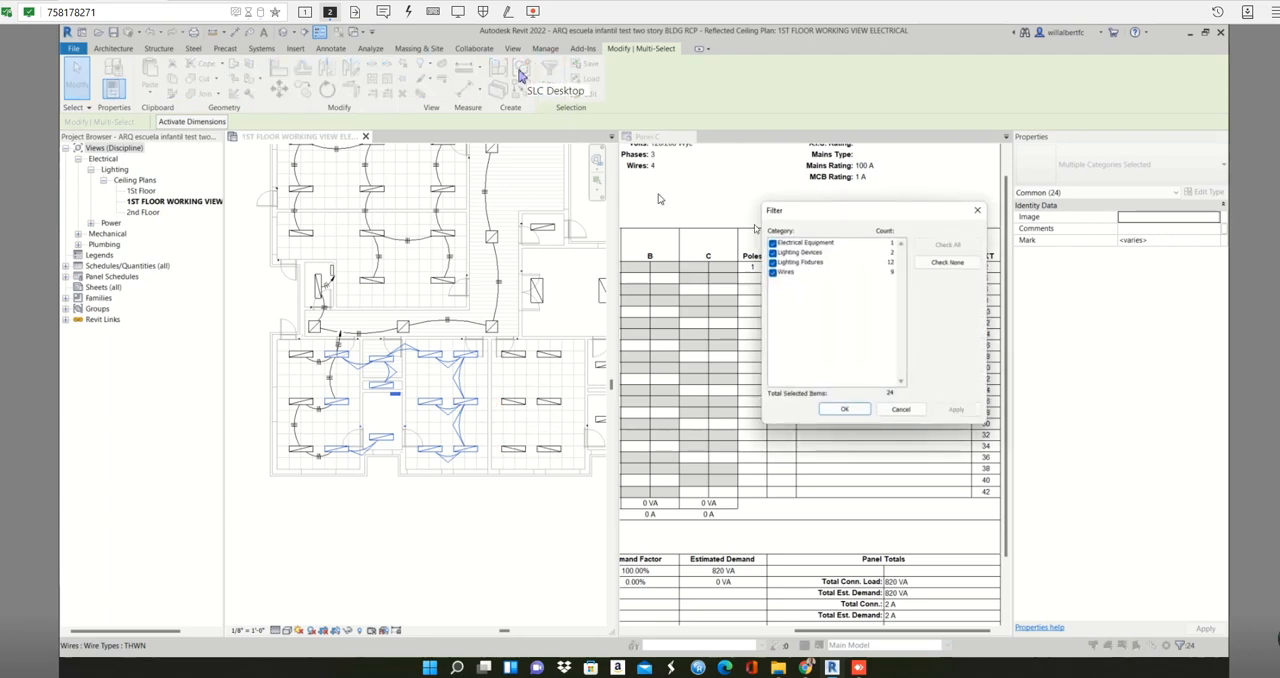
click(947, 262)
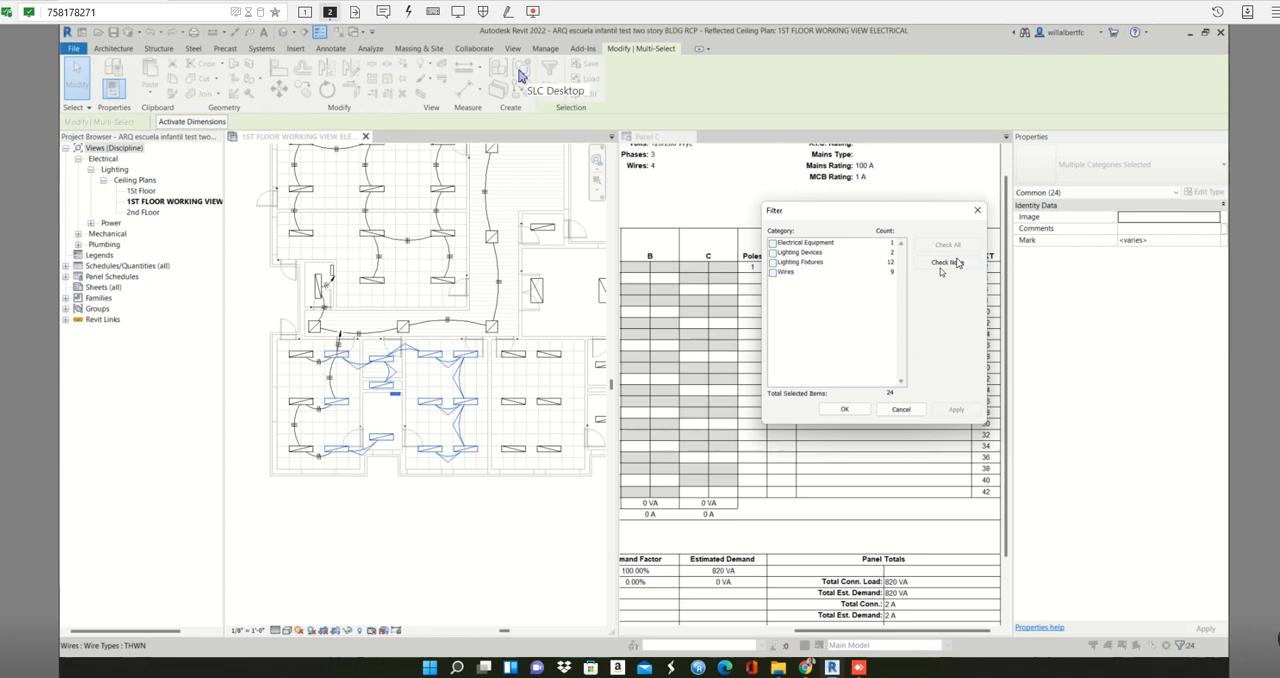
click(772, 272)
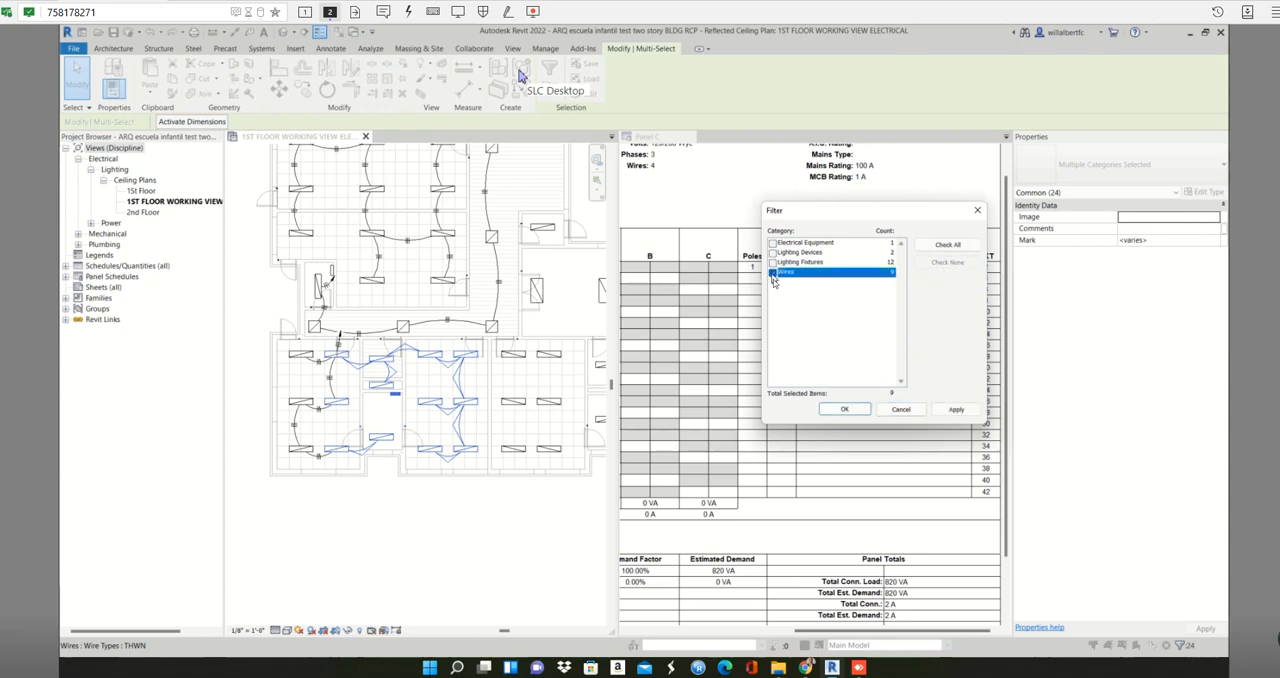
click(844, 409)
key(Delete)
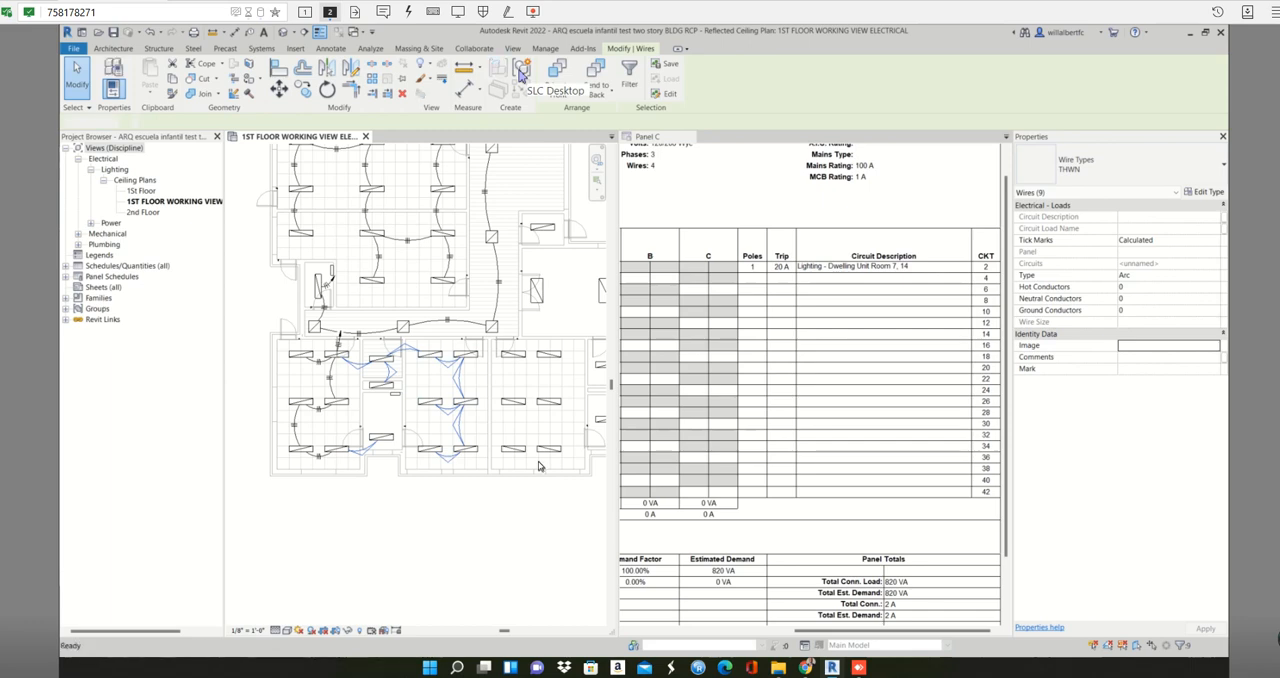
- Extend the home run arrow of circuit 2 up across the corridor toward the panel
scroll(341, 335, up, 2)
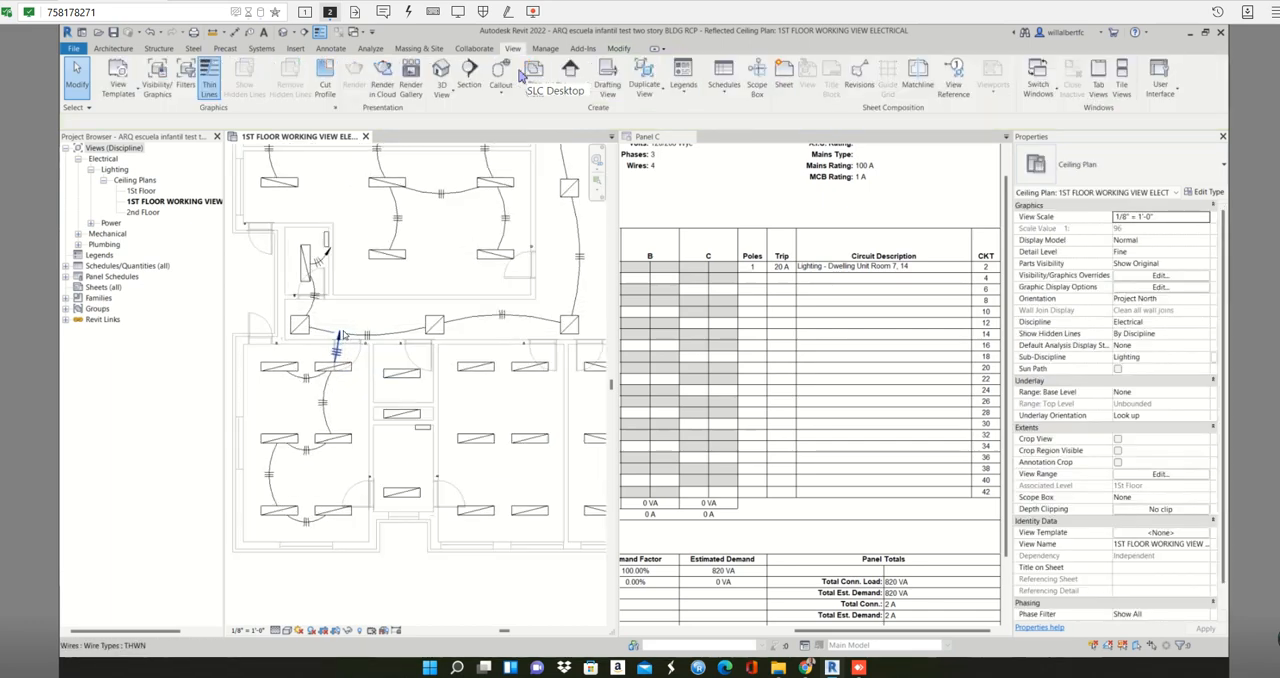
click(339, 341)
drag(338, 343, 355, 286)
click(382, 297)
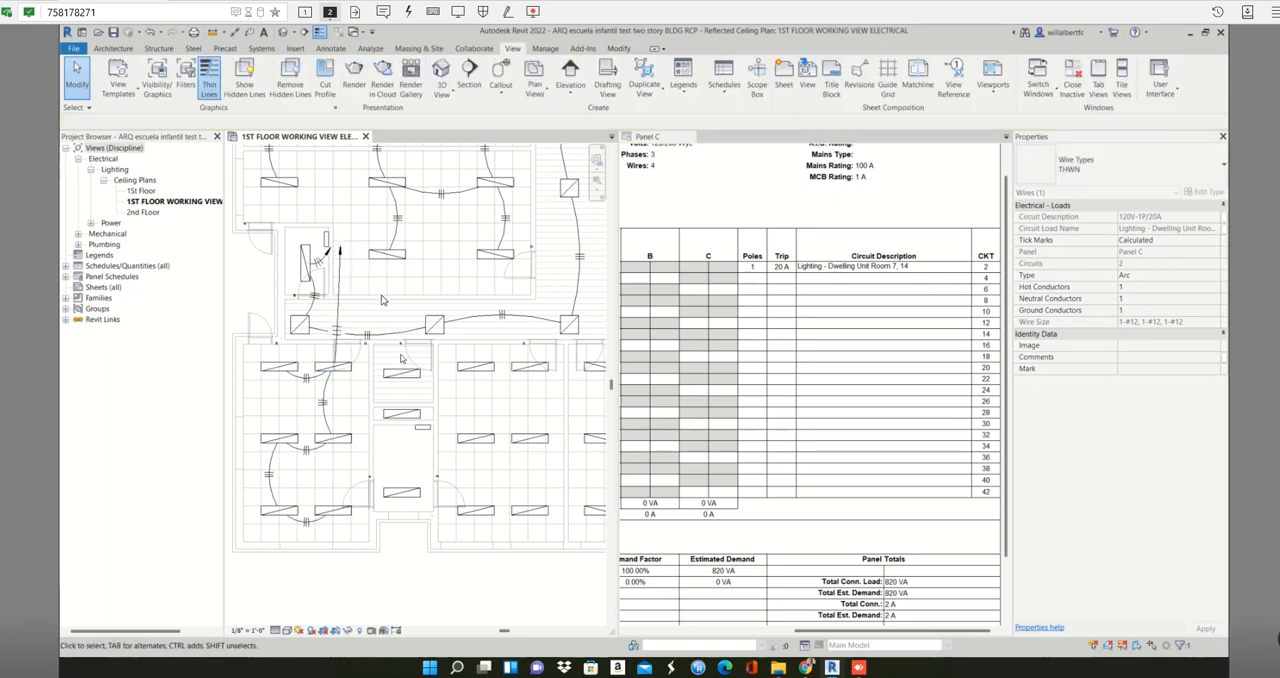
- Create a Panel C power circuit for the six fixtures in the classroom beside the small rooms and convert it to arc wires
scroll(388, 330, down, 1)
middle_drag(397, 338, 380, 322)
drag(416, 320, 504, 491)
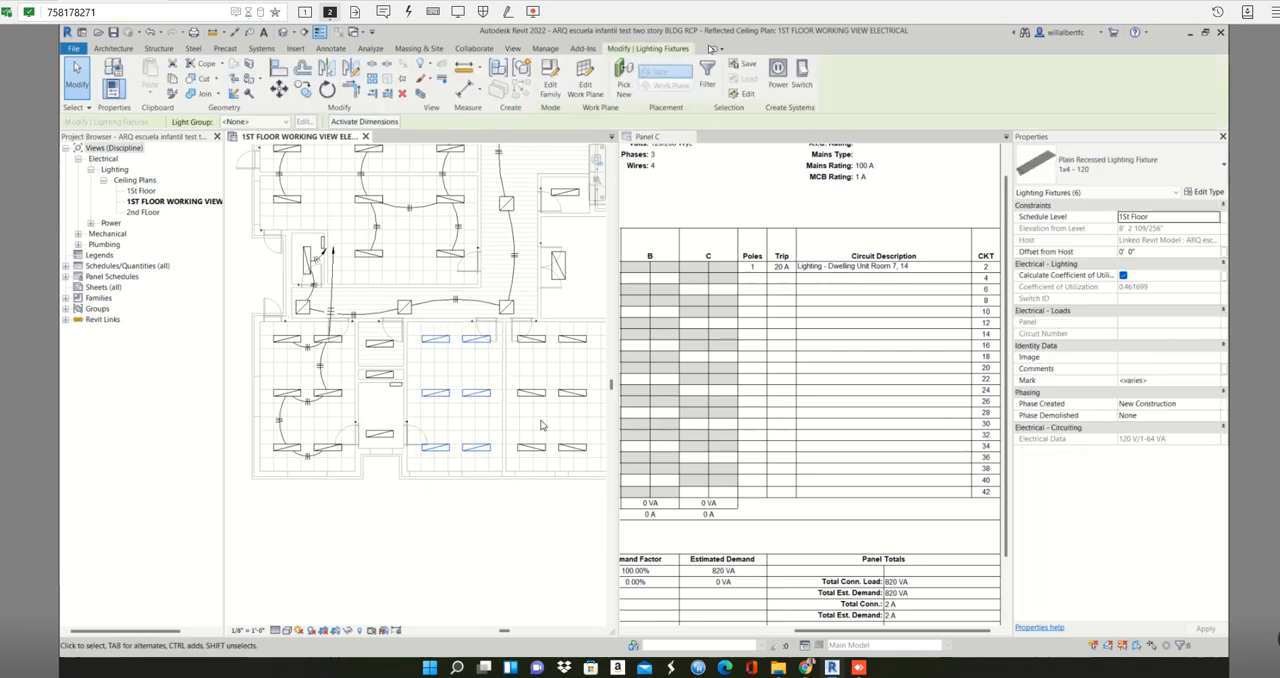
click(472, 358)
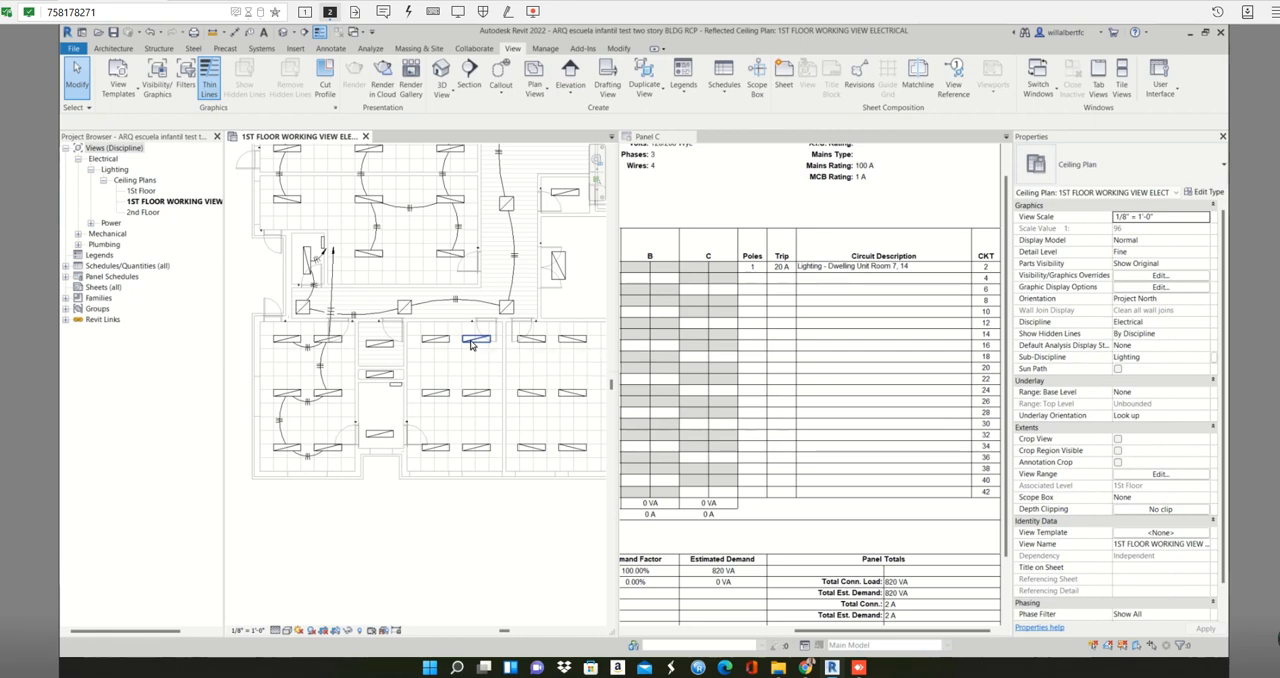
drag(423, 330, 510, 491)
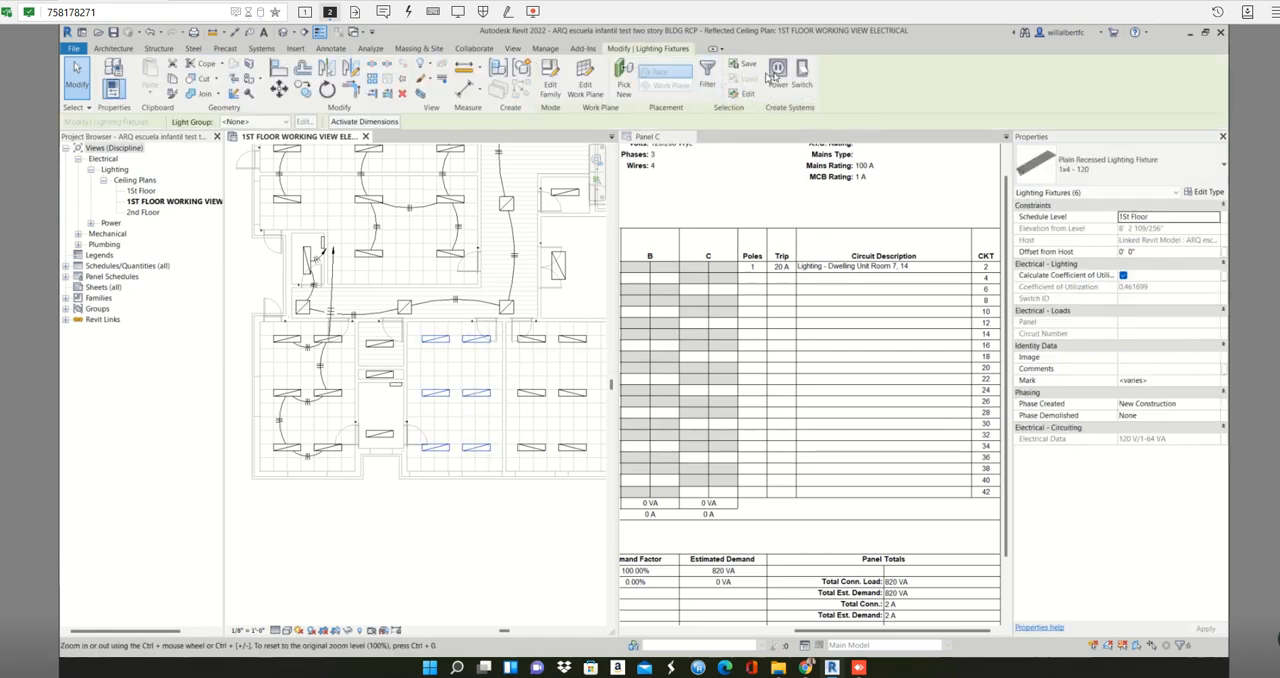
click(776, 72)
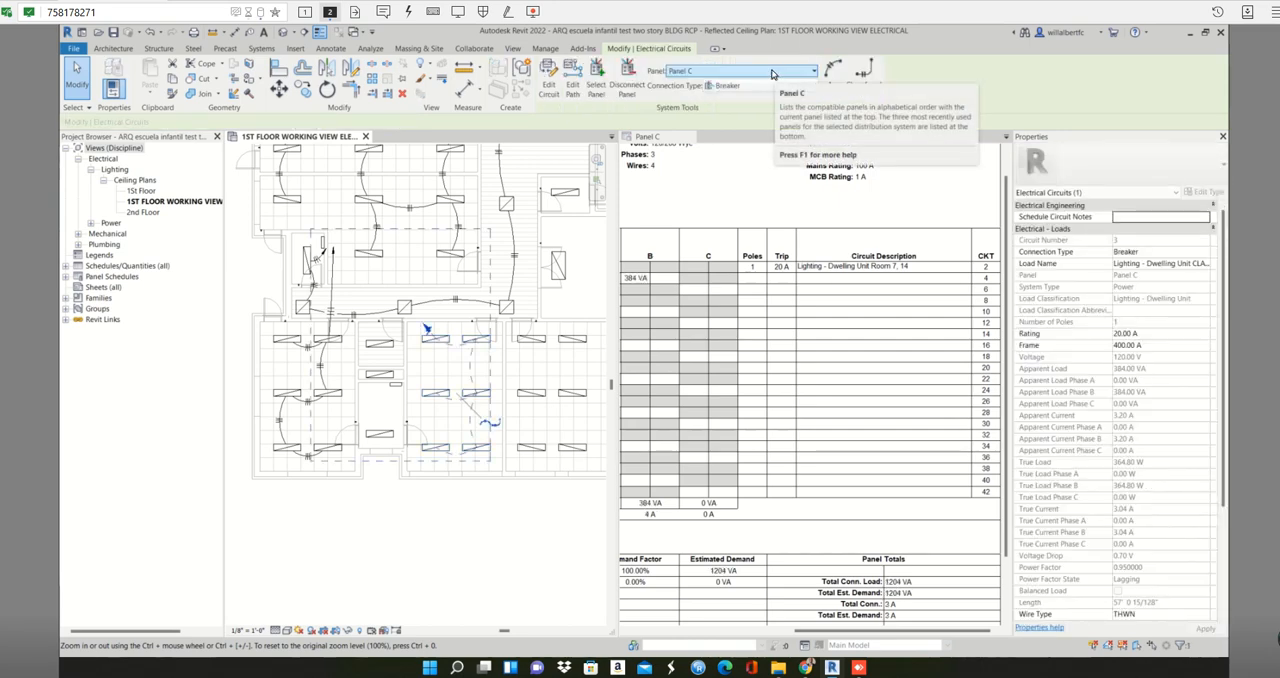
click(832, 75)
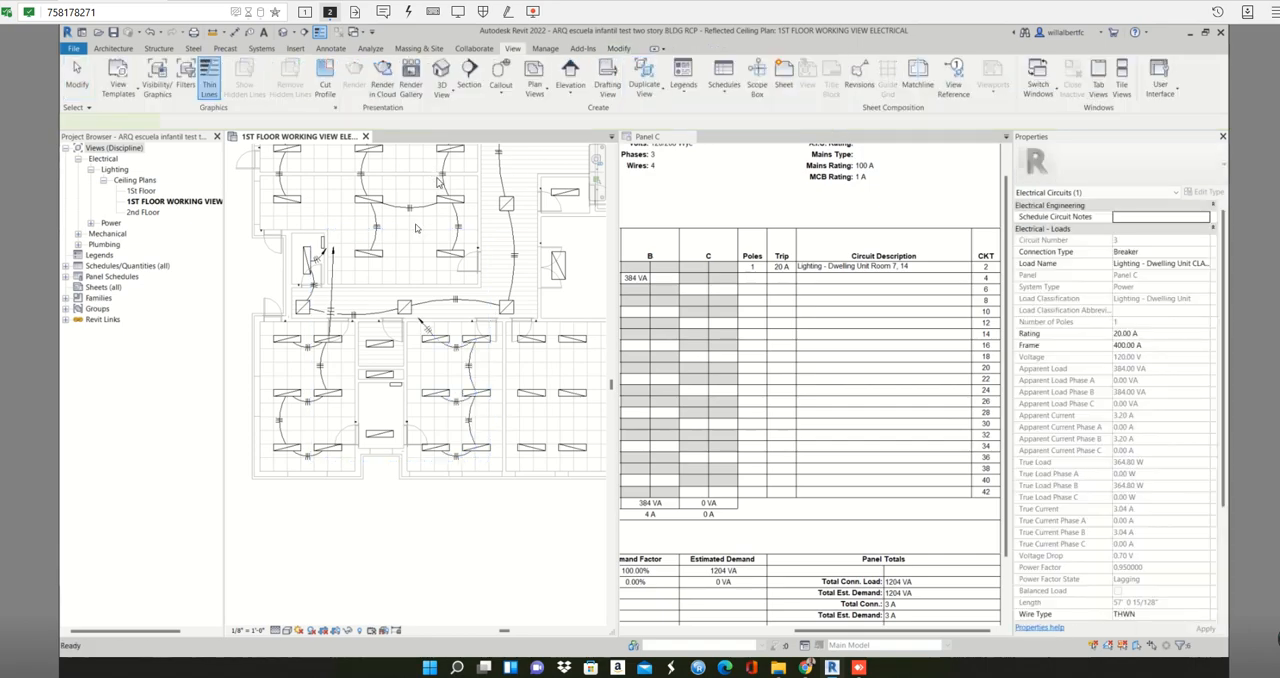
- Stretch the new circuit's home run to Panel C and shift the end of circuit 2's home run toward the panel
click(425, 321)
scroll(425, 323, up, 2)
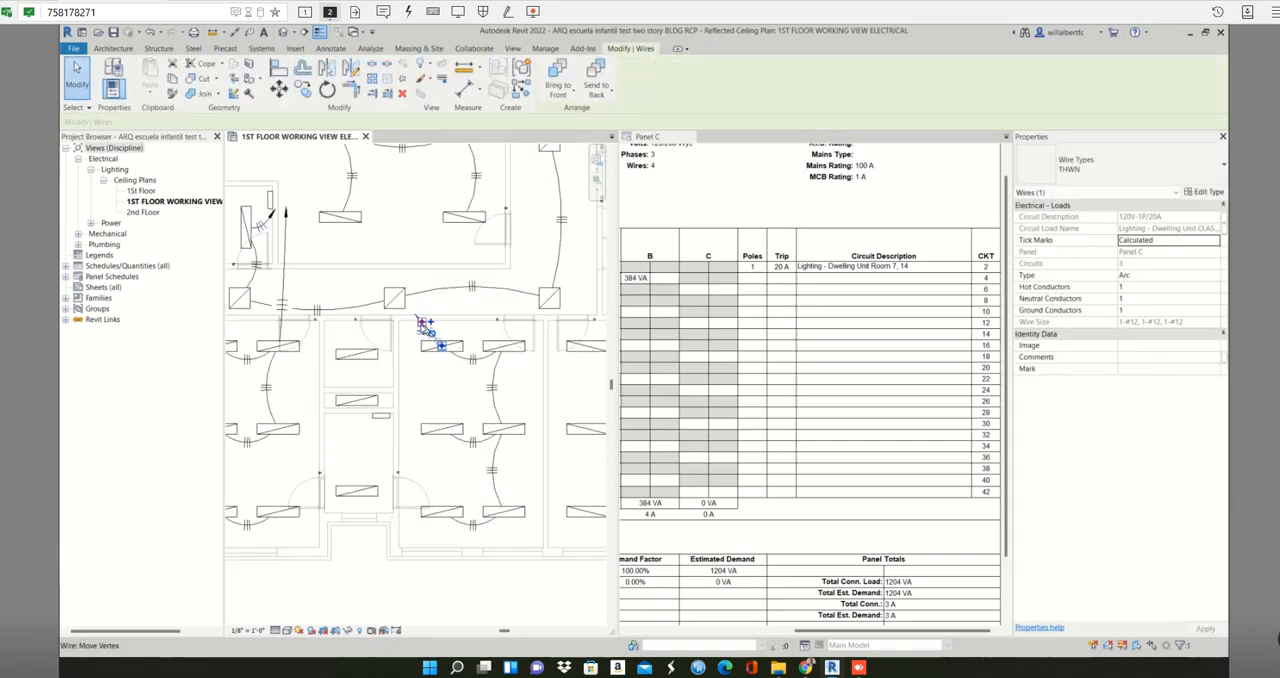
drag(394, 297, 271, 203)
click(284, 228)
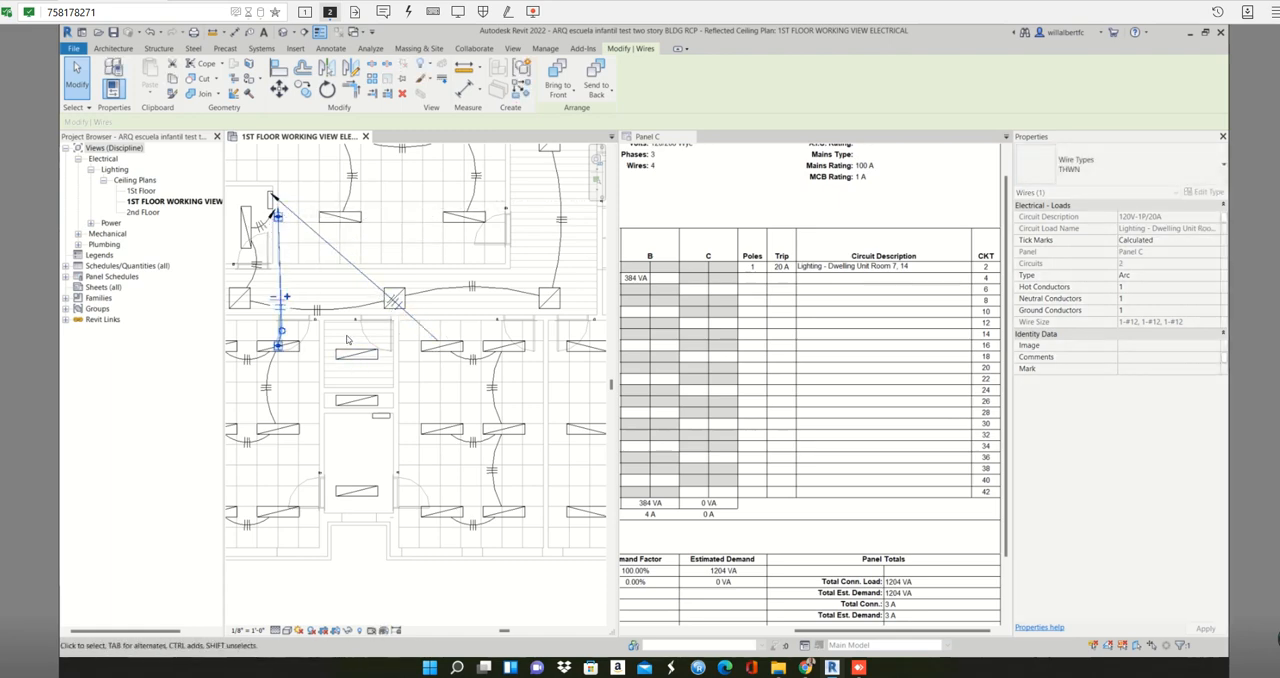
click(348, 340)
scroll(400, 290, down, 3)
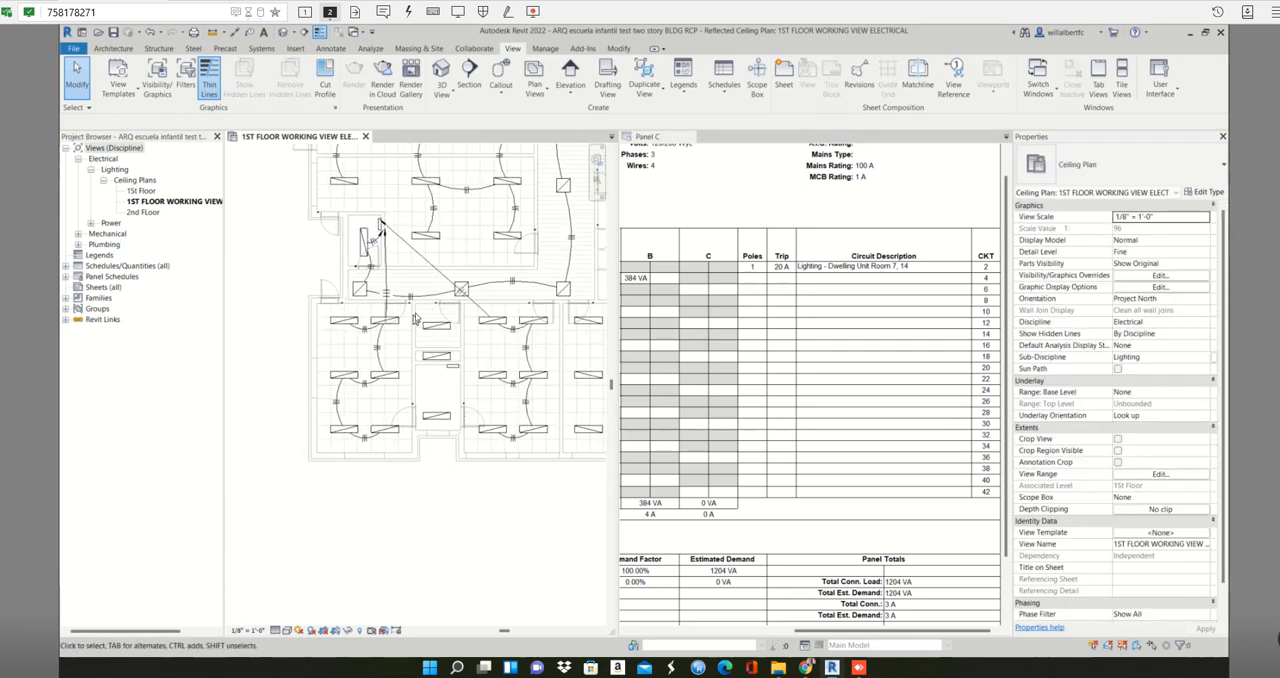
drag(414, 312, 226, 474)
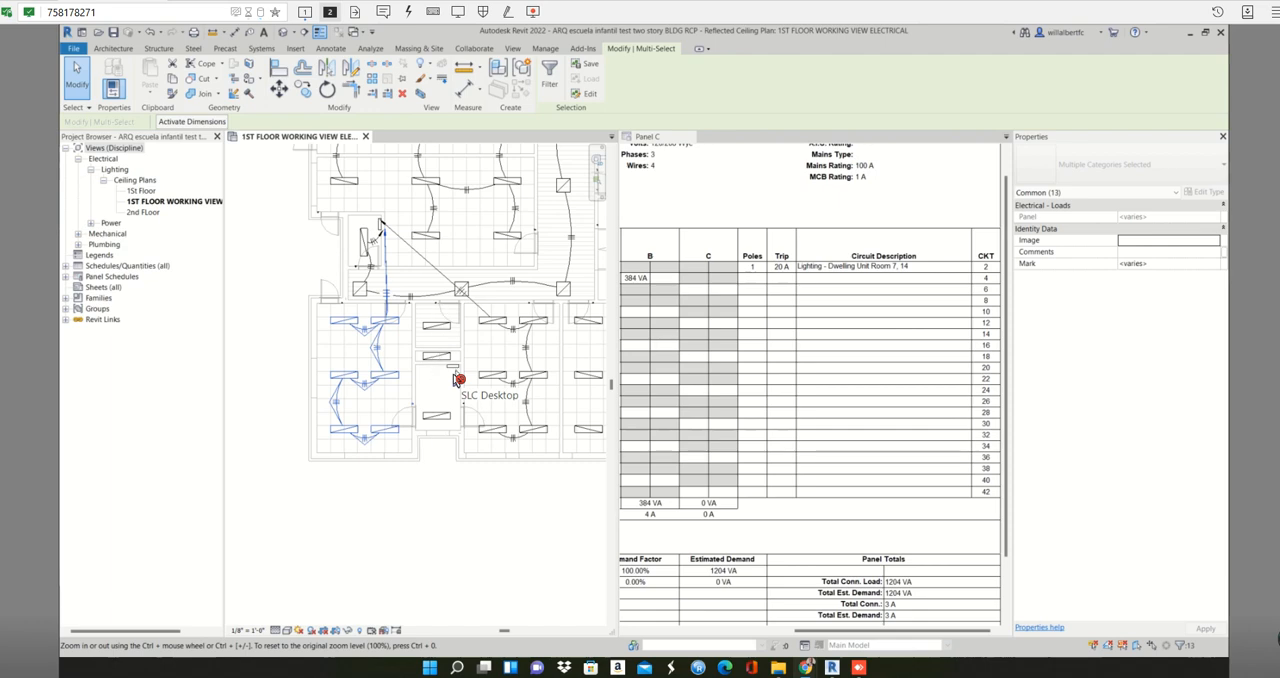
scroll(372, 238, down, 1)
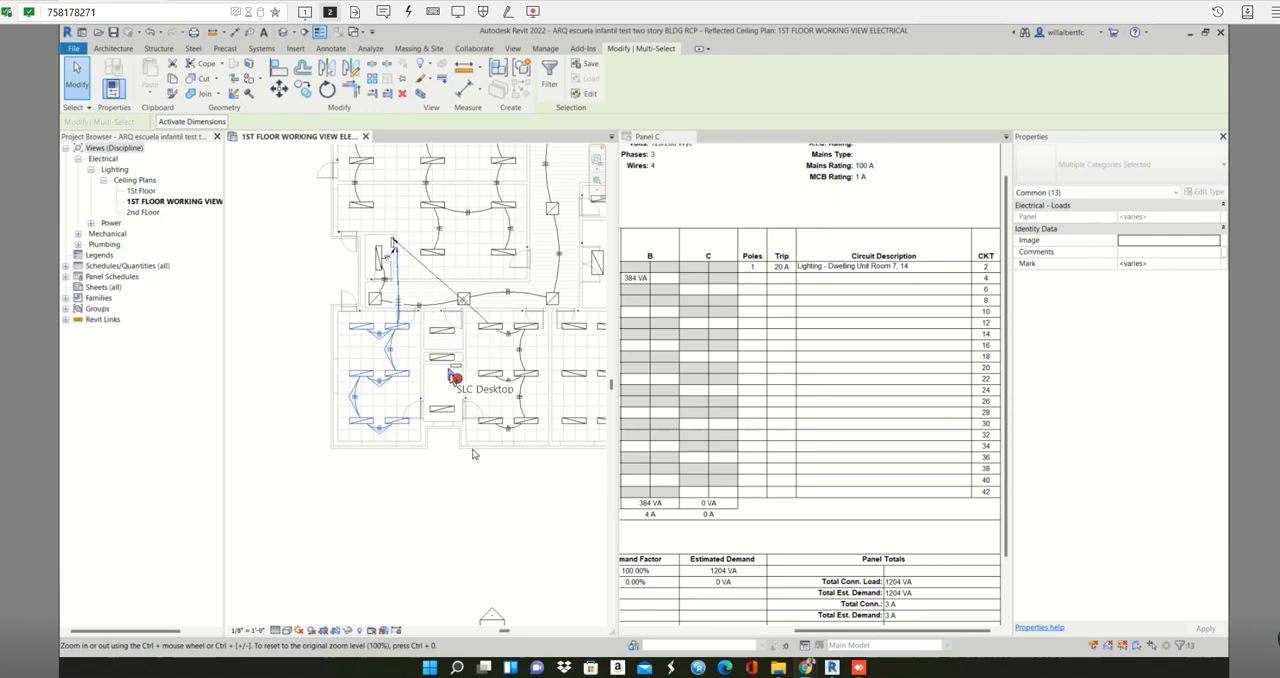
scroll(438, 372, up, 1)
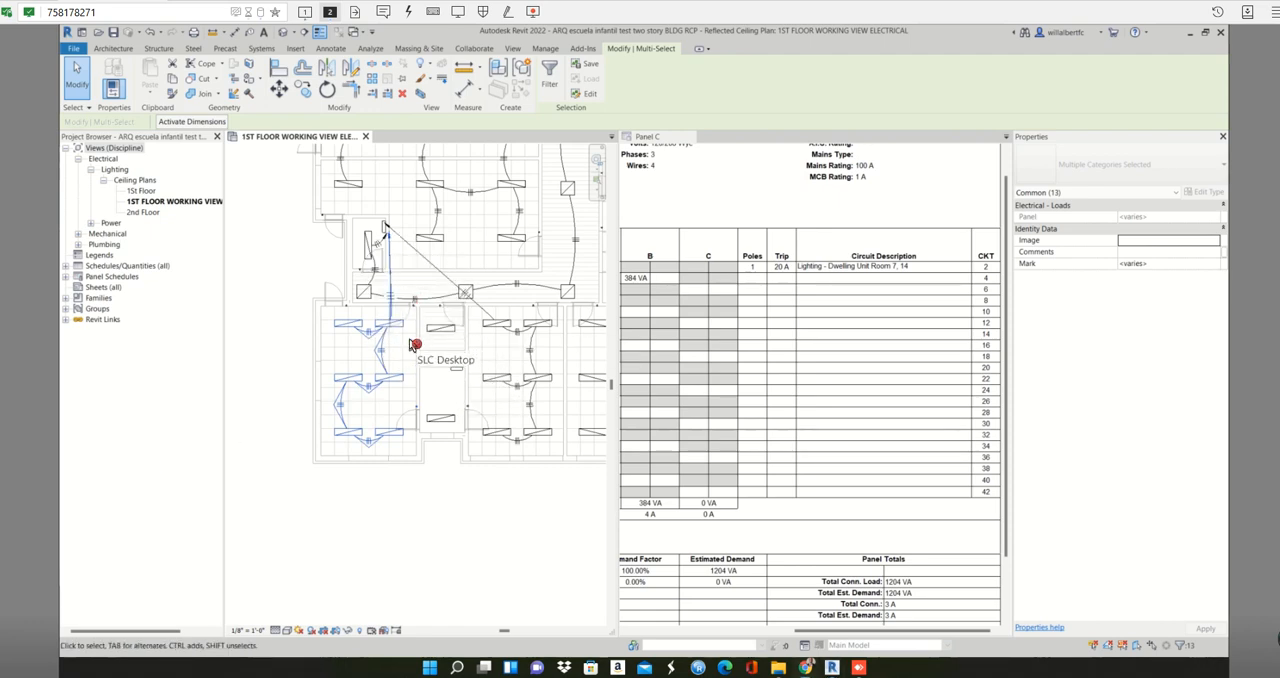
- Create a Panel C power circuit for the fixtures in the small rooms between the classrooms and convert it to arc wires
click(432, 396)
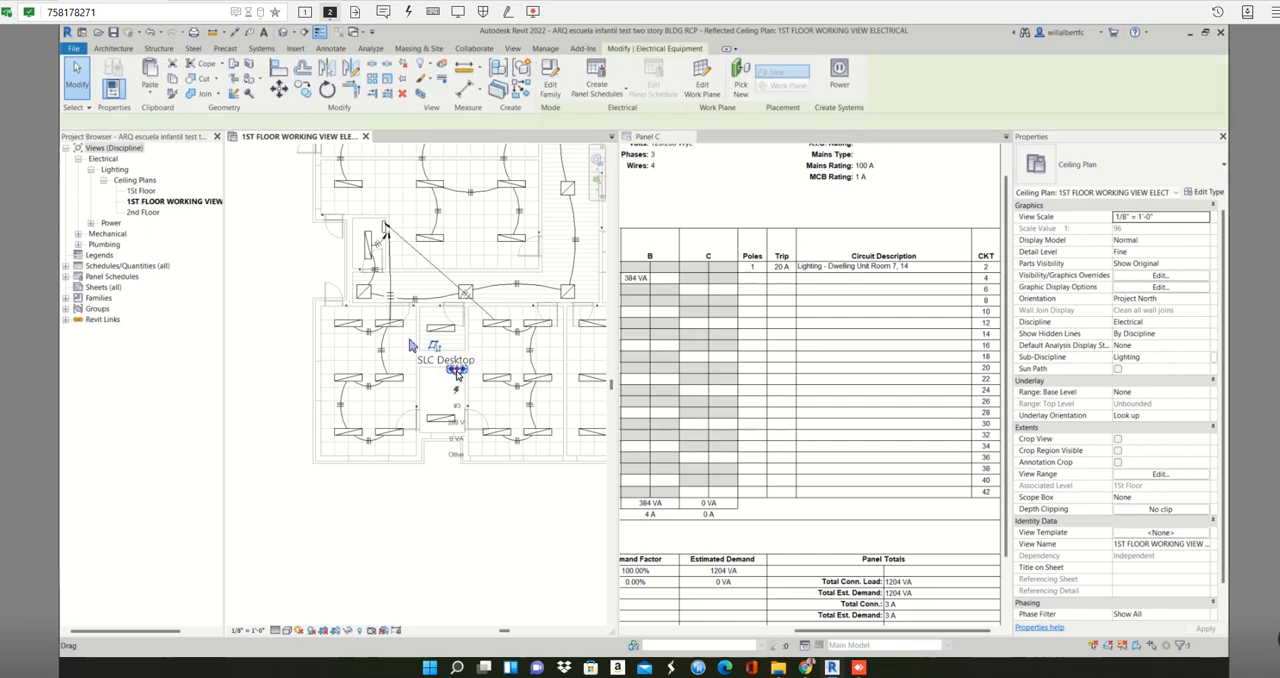
click(420, 301)
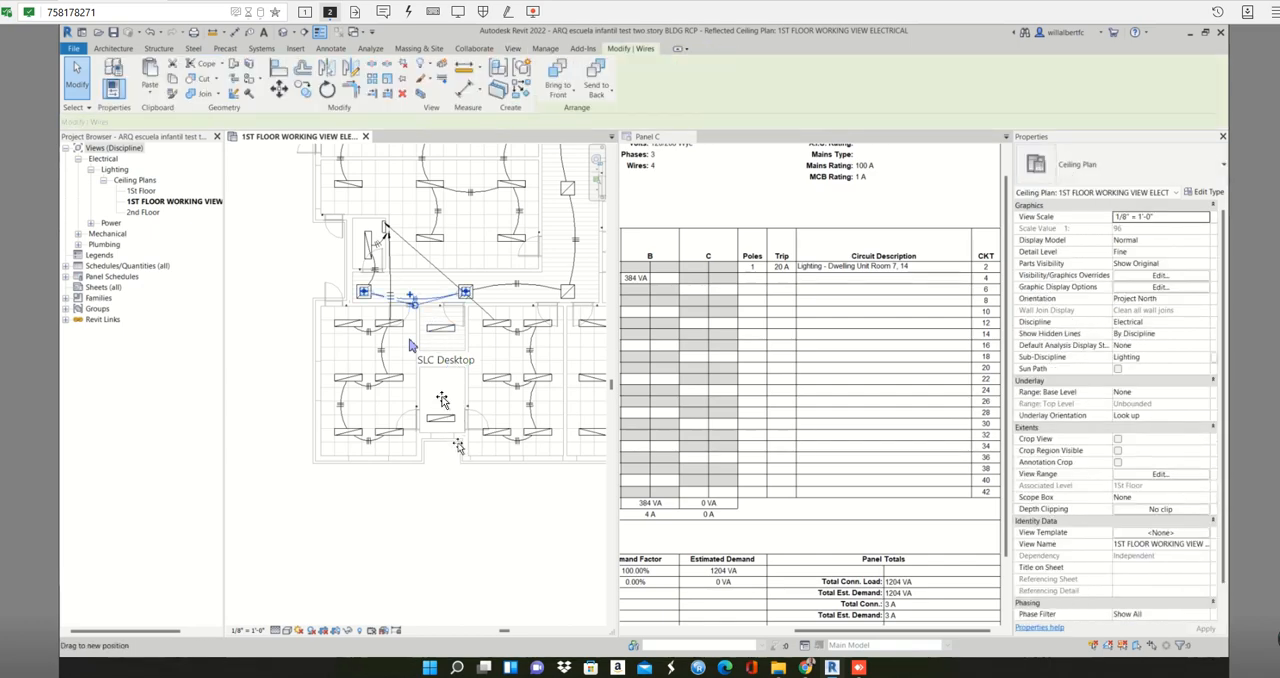
click(444, 358)
drag(420, 318, 478, 484)
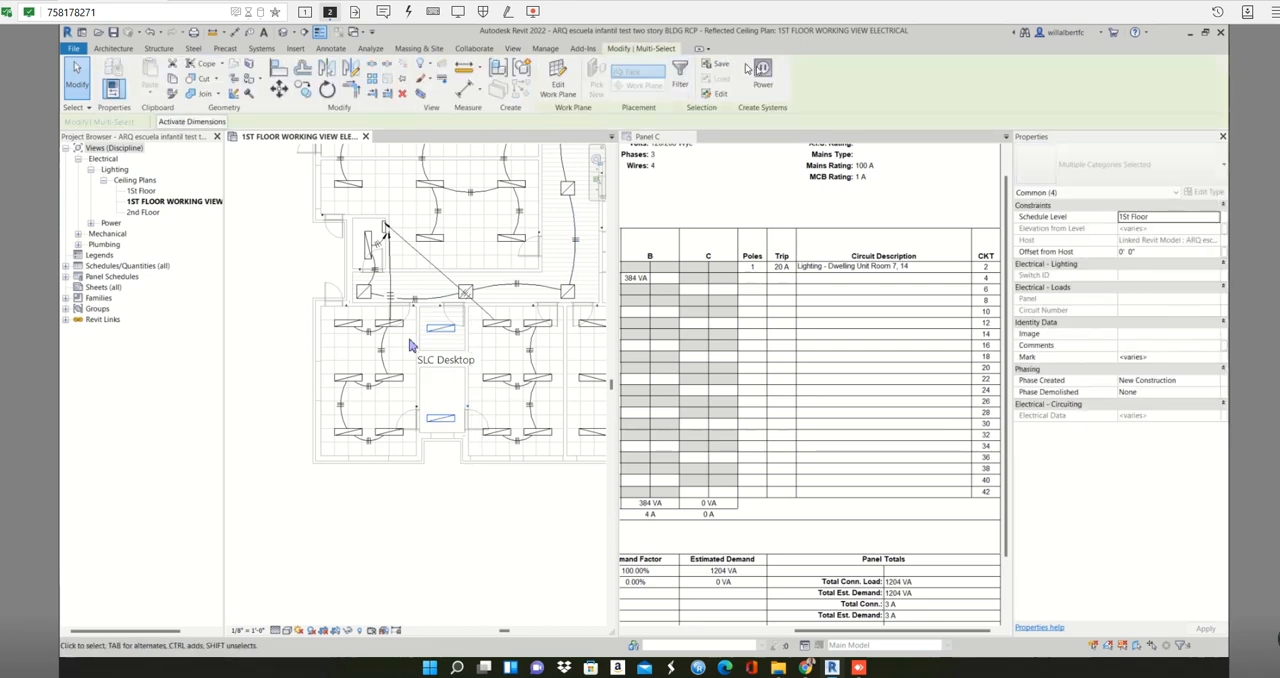
click(762, 74)
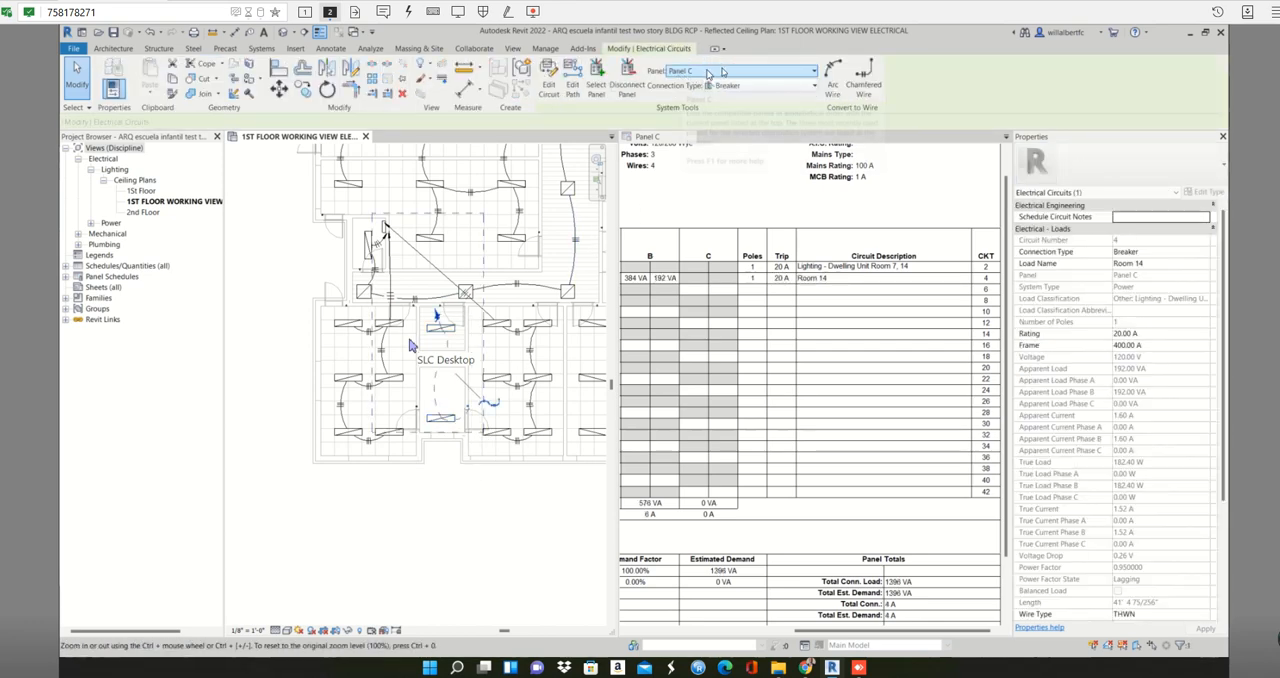
click(833, 76)
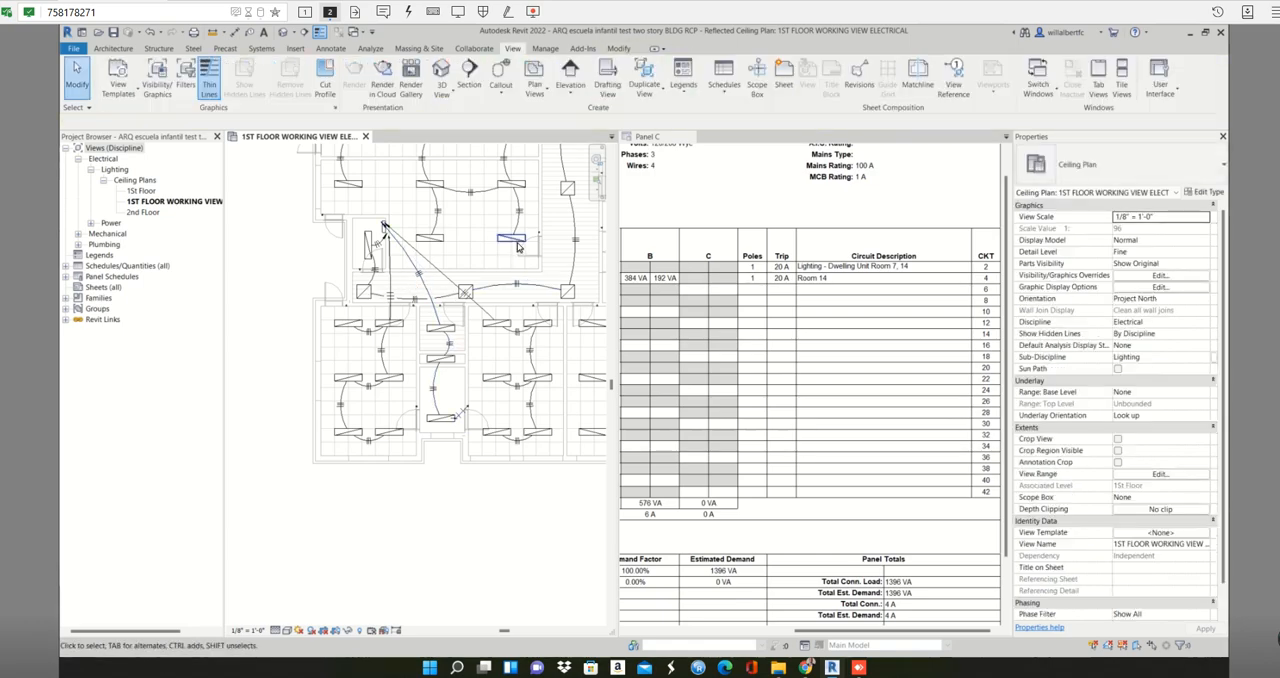
- Examine the circuits and loads in both column halves of the Panel C schedule
scroll(447, 217, up, 2)
click(707, 175)
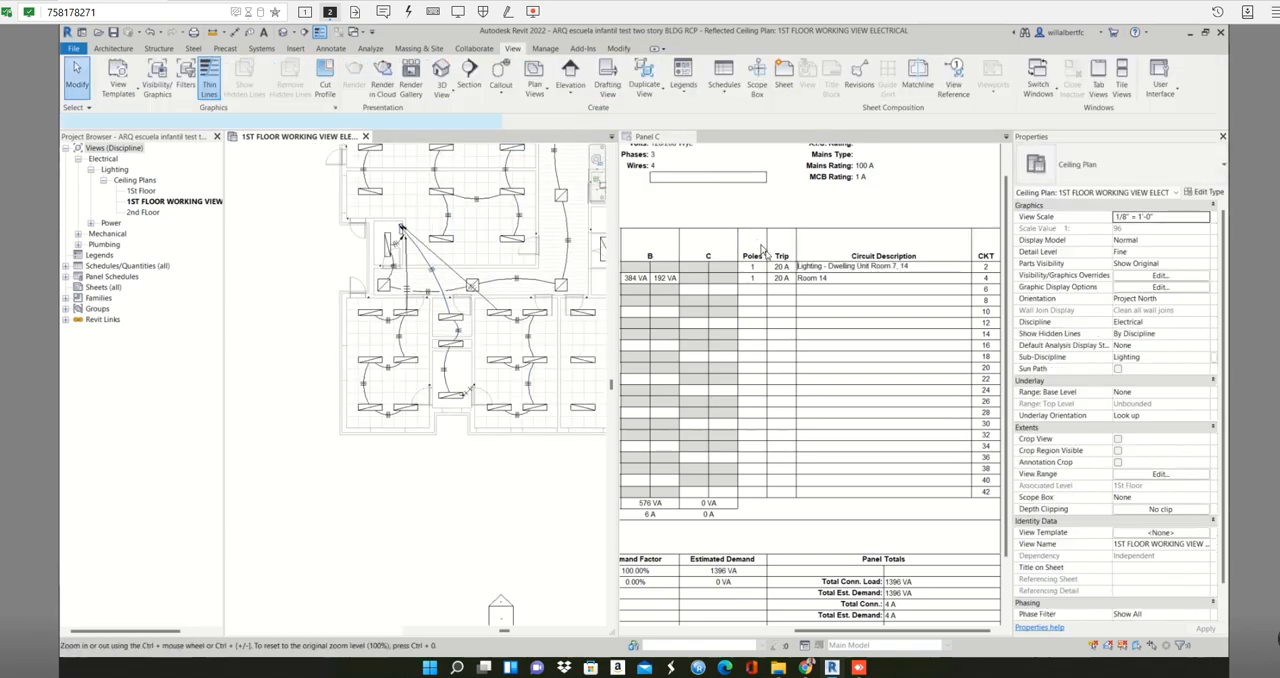
scroll(836, 256, down, 2)
scroll(840, 259, up, 1)
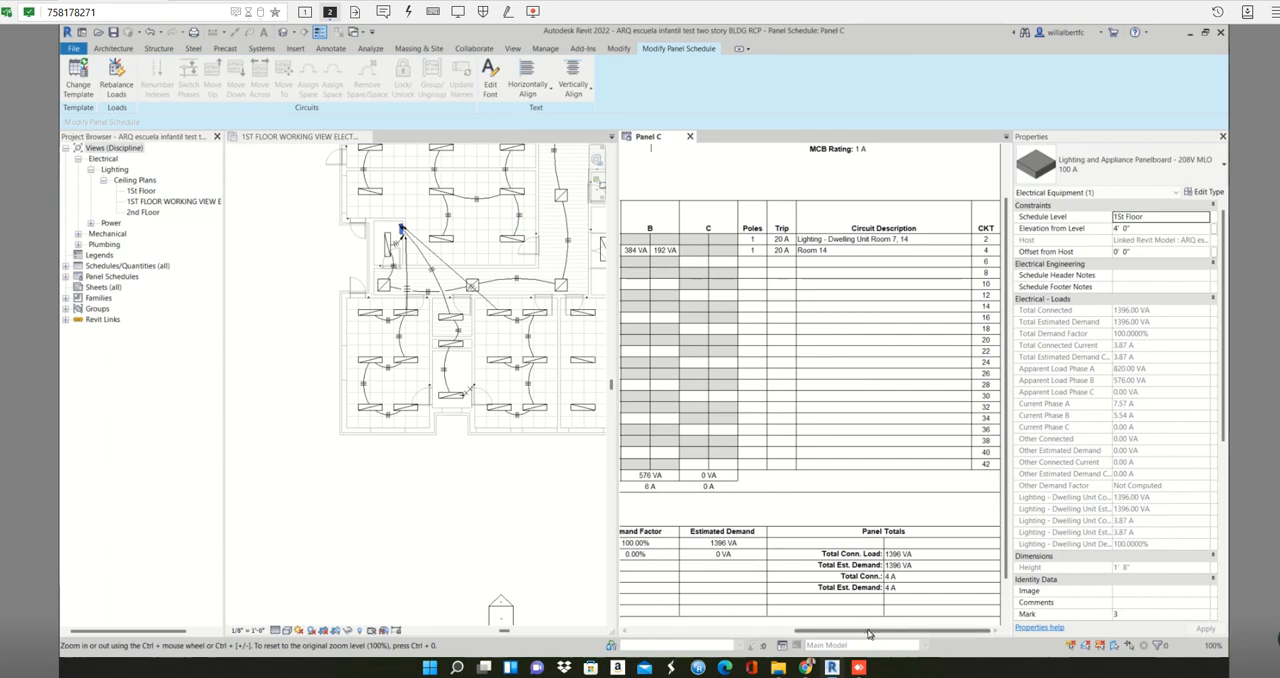
drag(866, 632, 1017, 593)
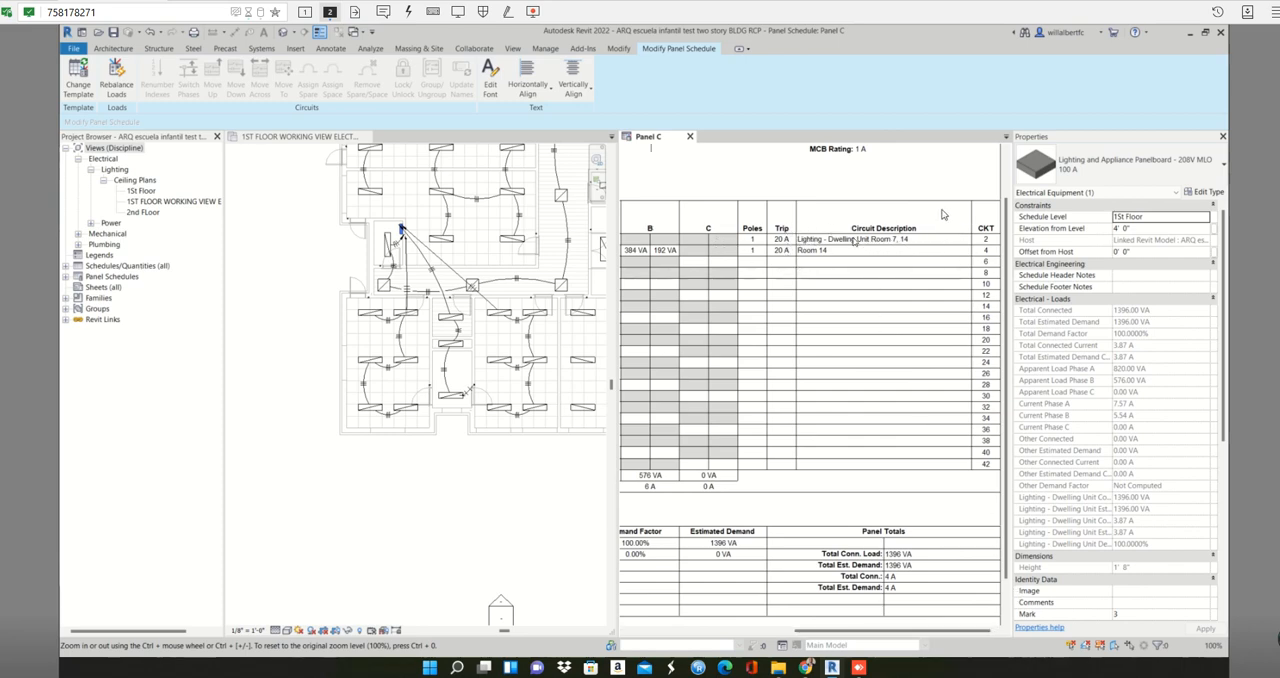
drag(873, 634, 620, 634)
drag(835, 586, 957, 627)
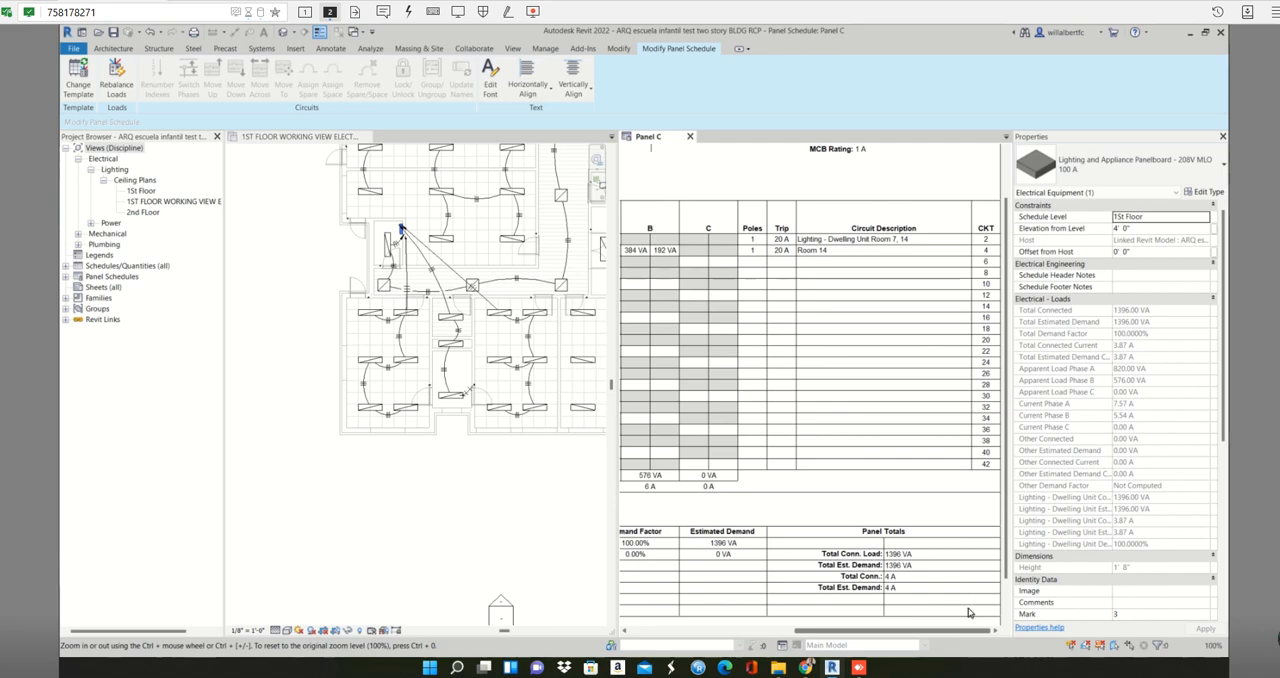
drag(574, 575, 640, 607)
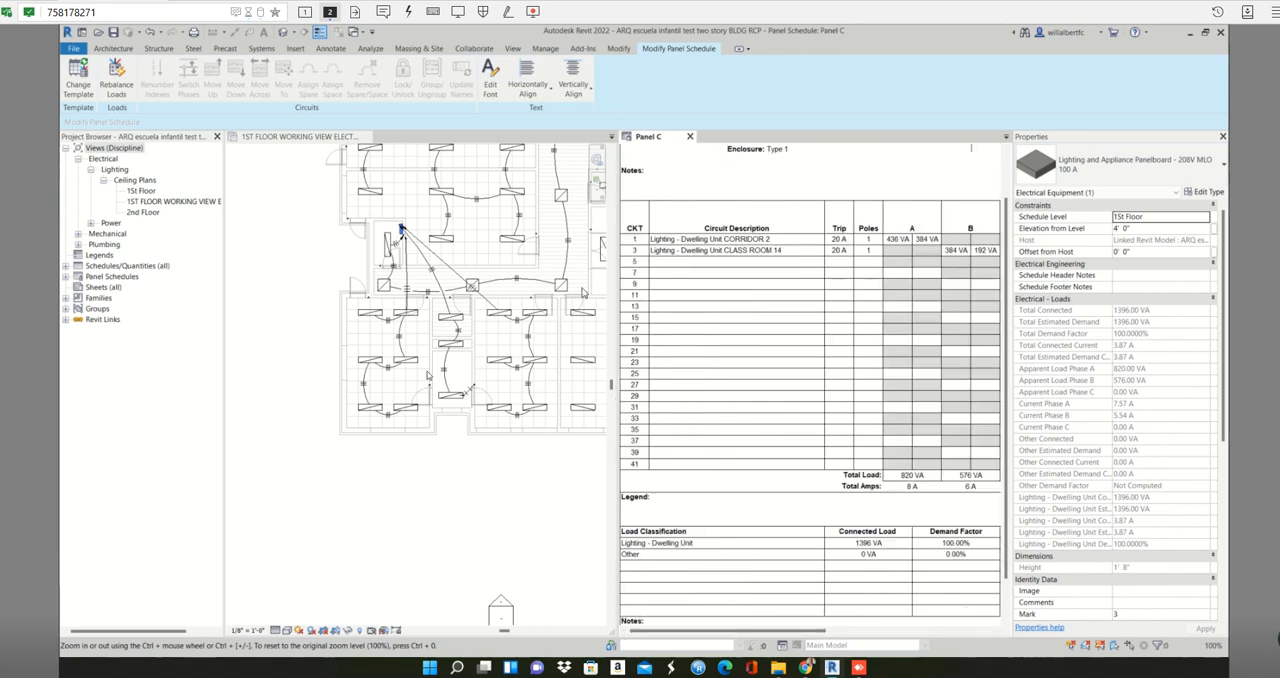
- Open the panelboard family of Panel C for editing and combine the tiled windows into tabbed views
click(400, 240)
scroll(400, 230, up, 5)
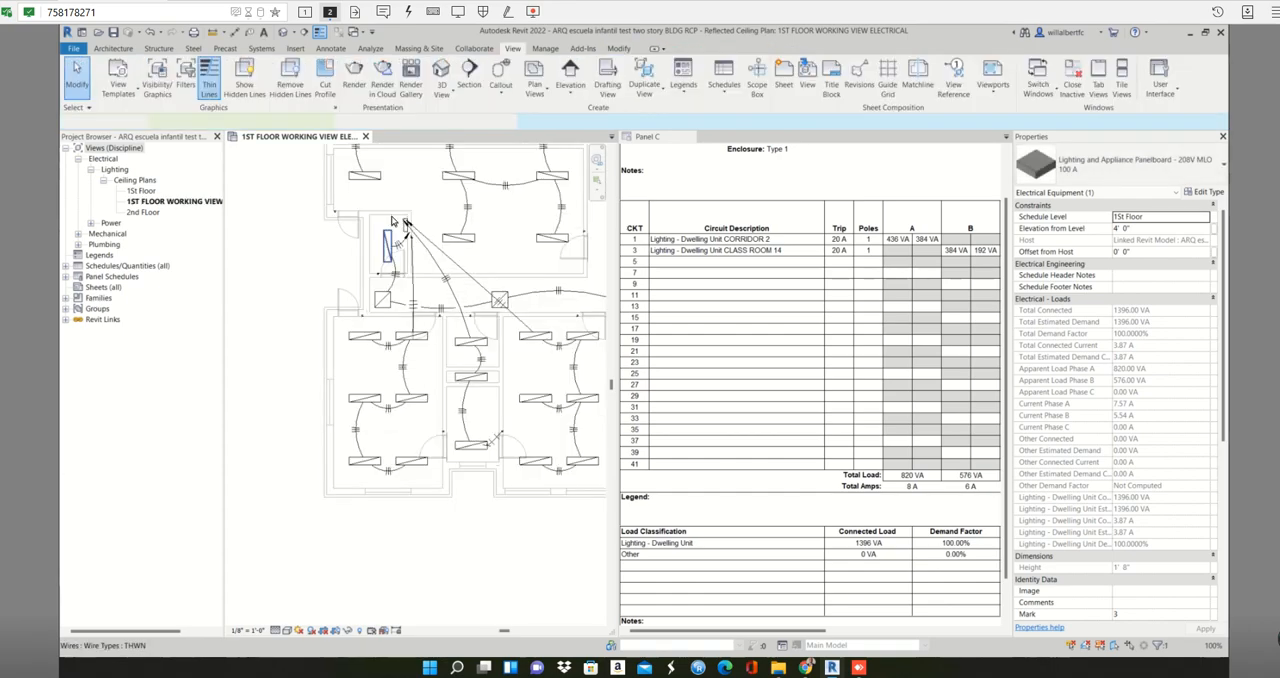
scroll(421, 222, up, 2)
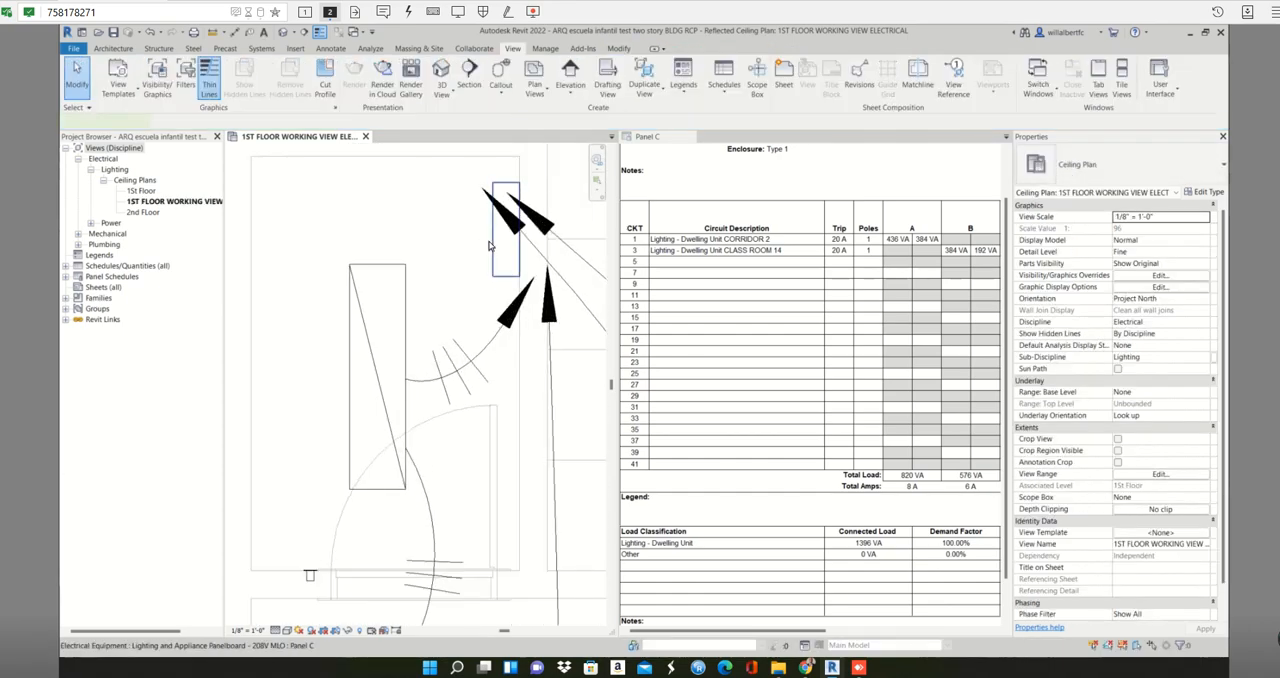
click(490, 245)
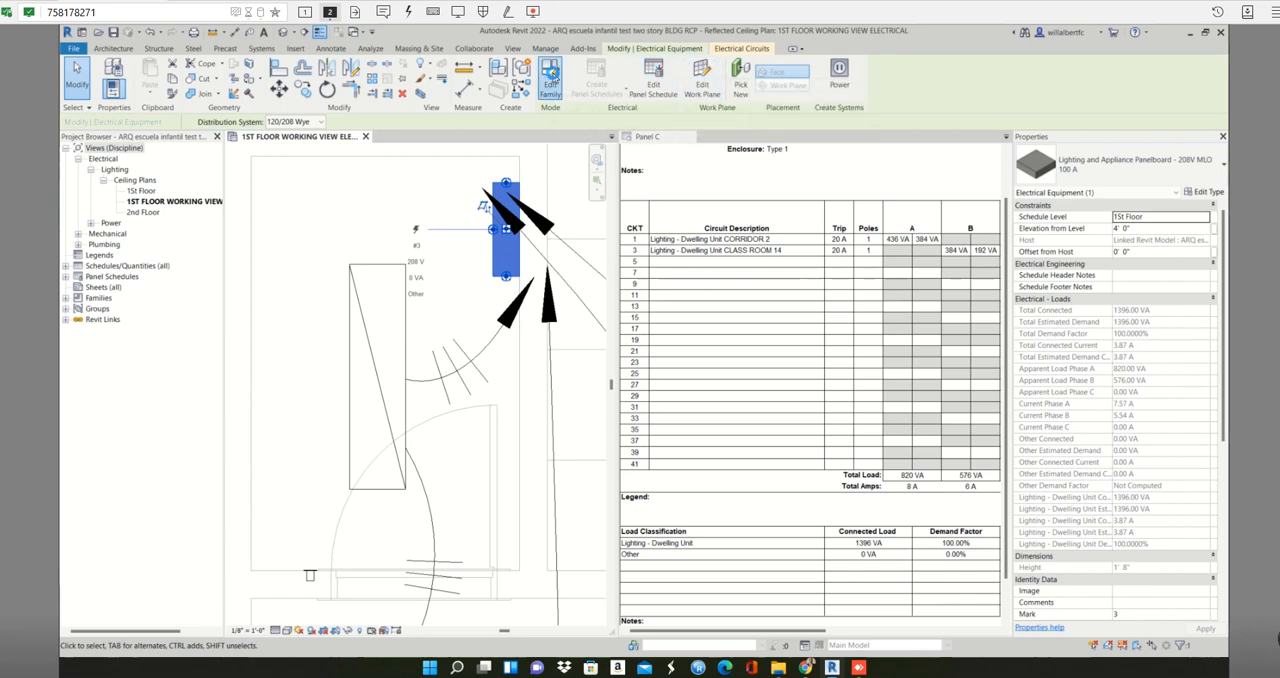
click(550, 78)
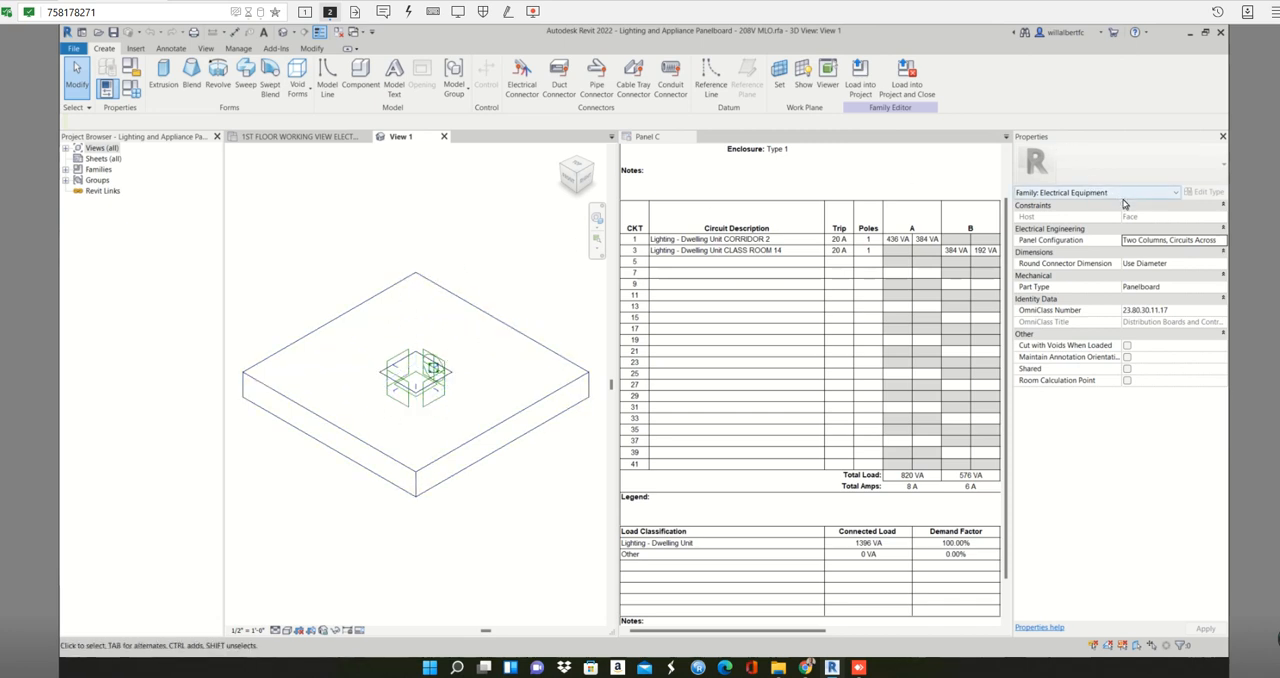
click(206, 49)
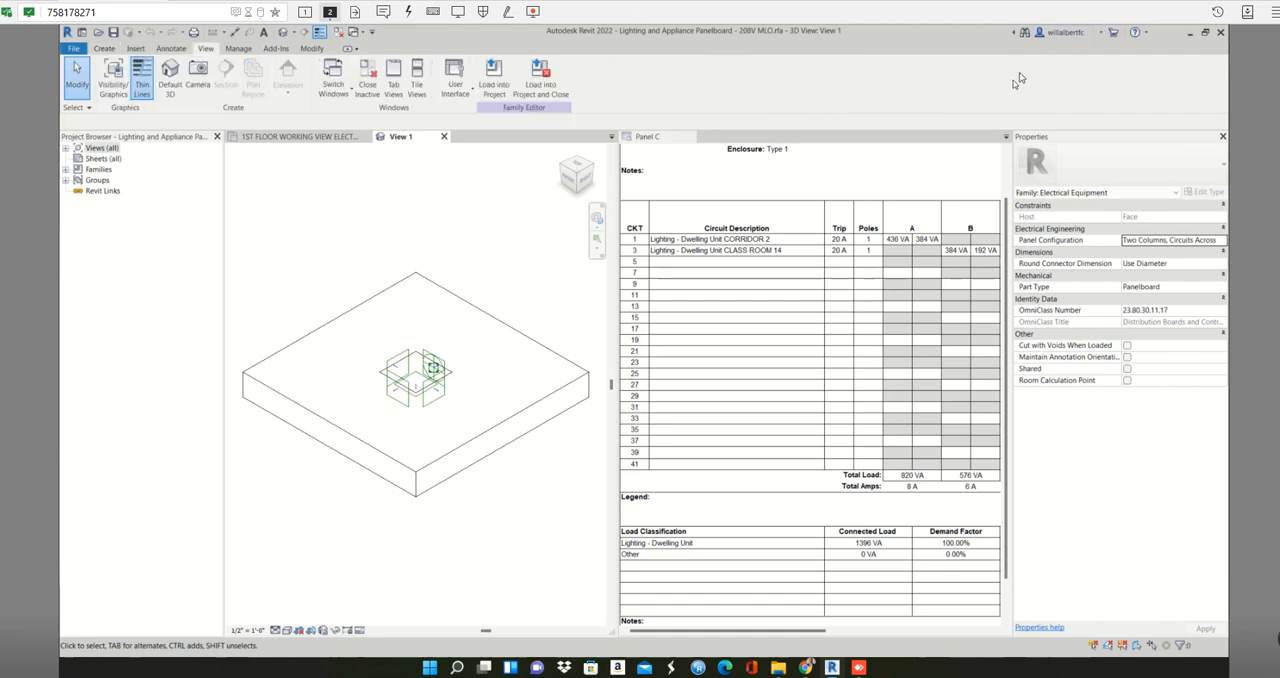
click(391, 89)
- Set the panelboard family's Panel Configuration to One Column
scroll(609, 249, up, 3)
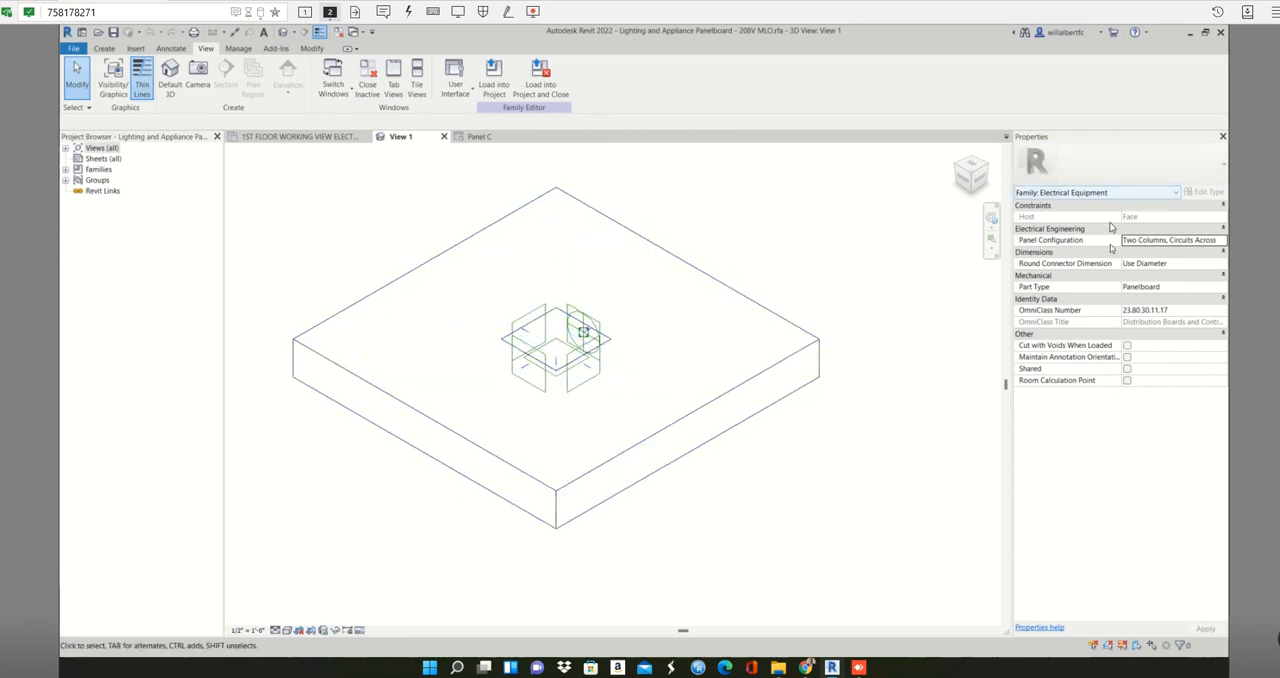
click(1186, 240)
click(1220, 241)
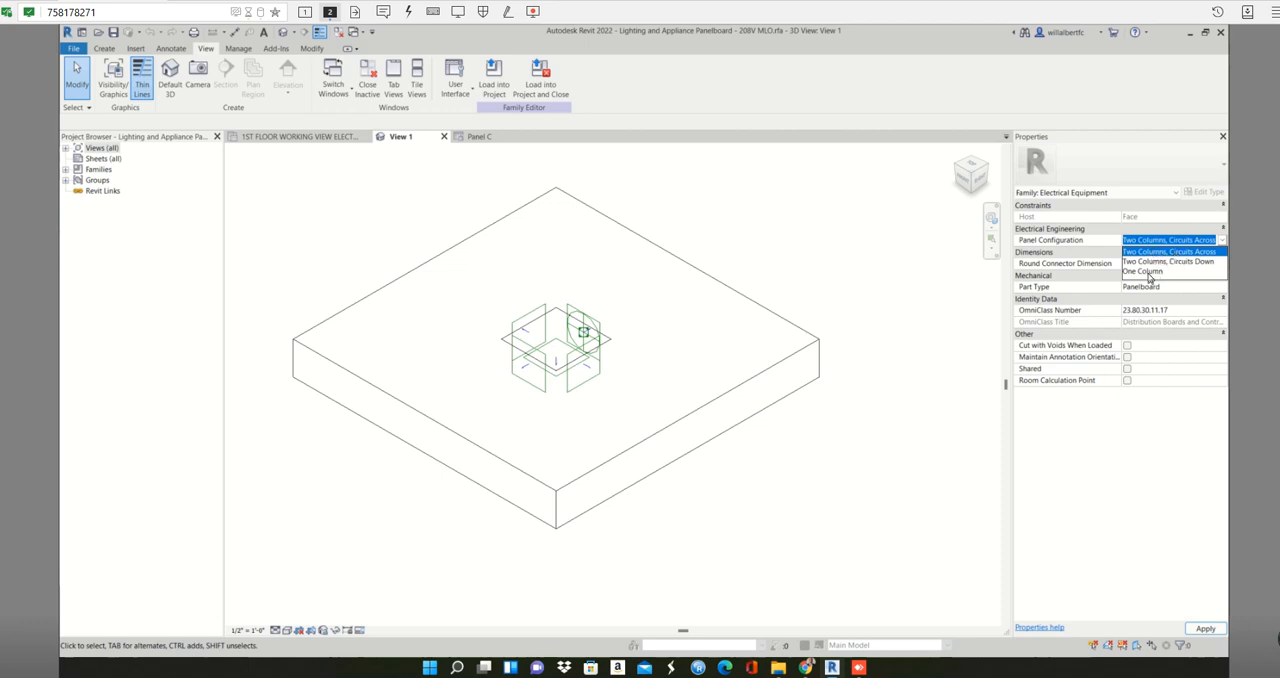
click(1148, 272)
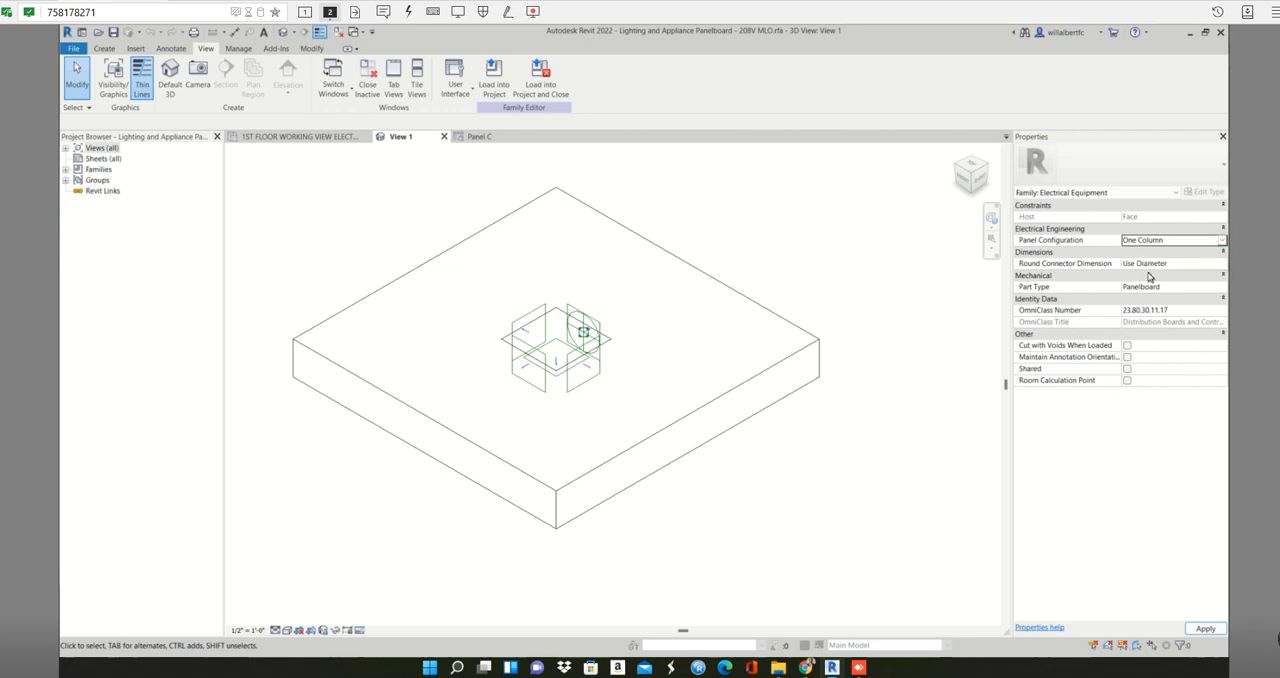
click(1205, 629)
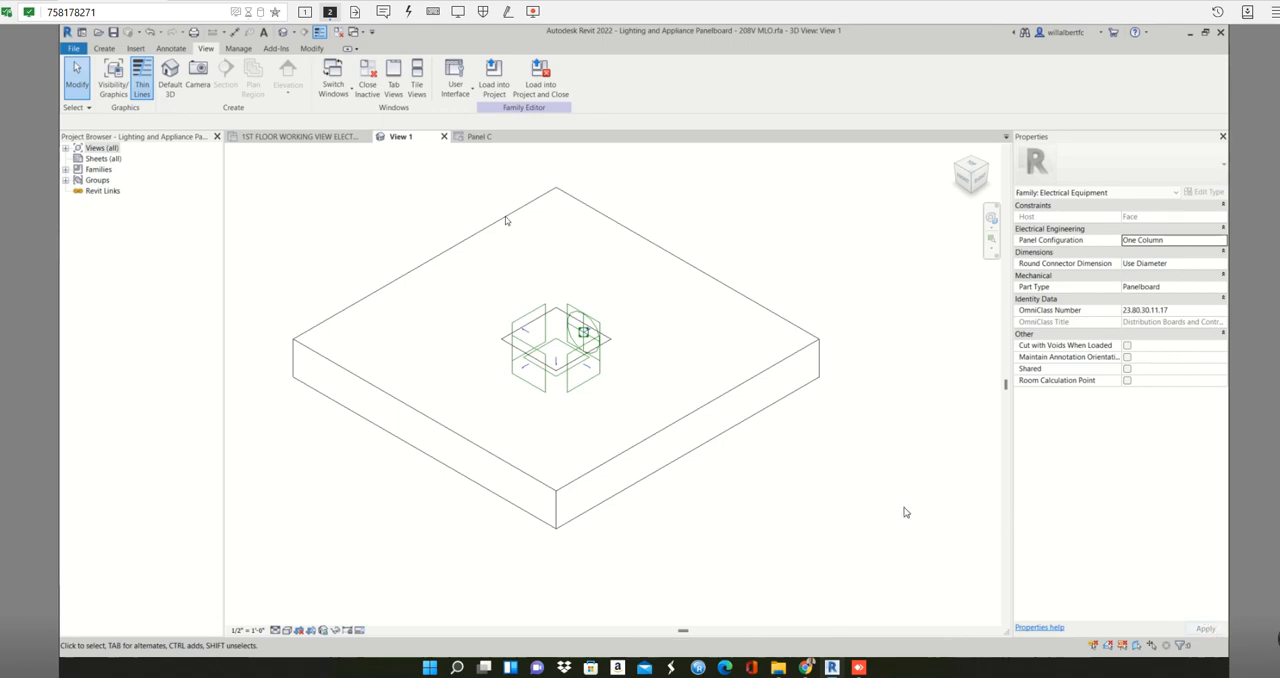
- Load the family into the project, overwriting the existing version and its parameter values, and check the Panel C schedule
click(492, 78)
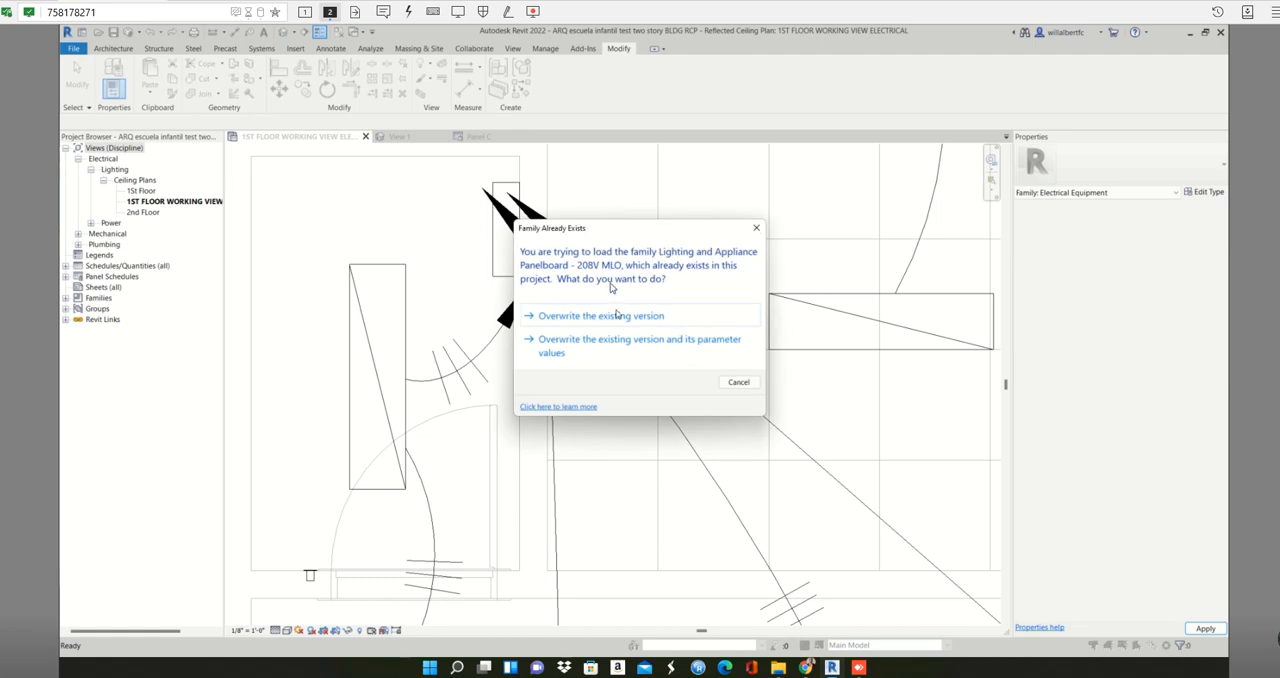
click(559, 348)
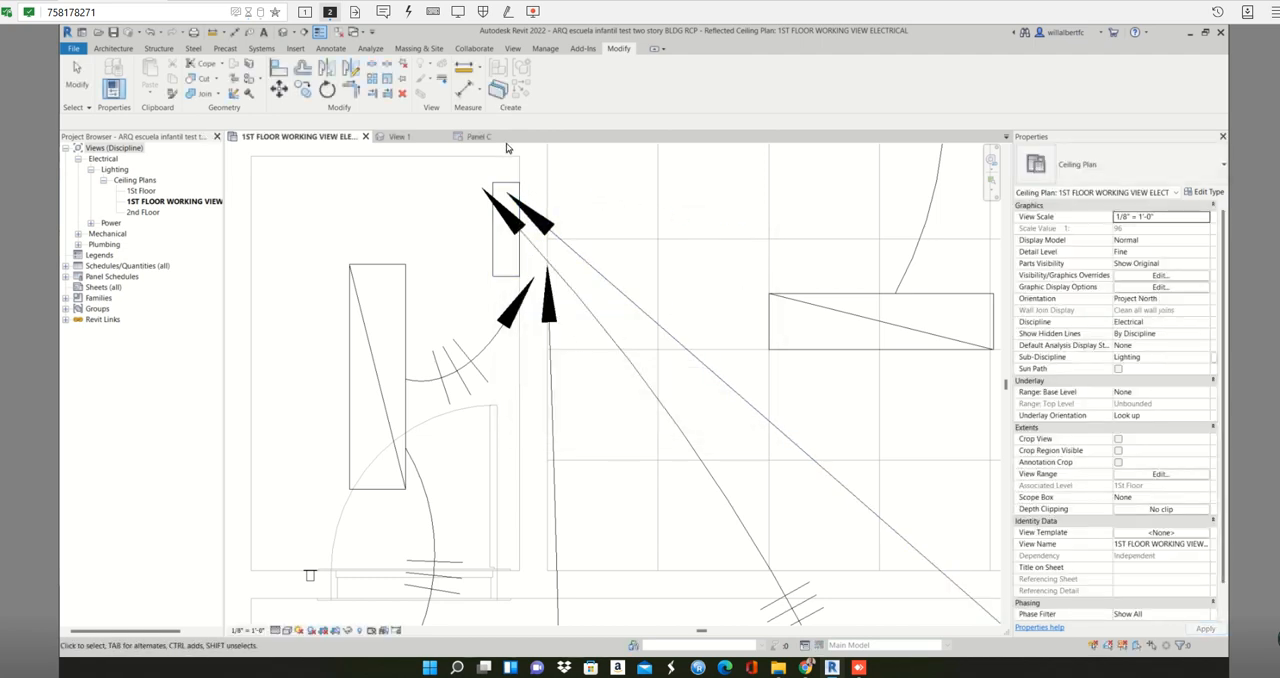
click(479, 137)
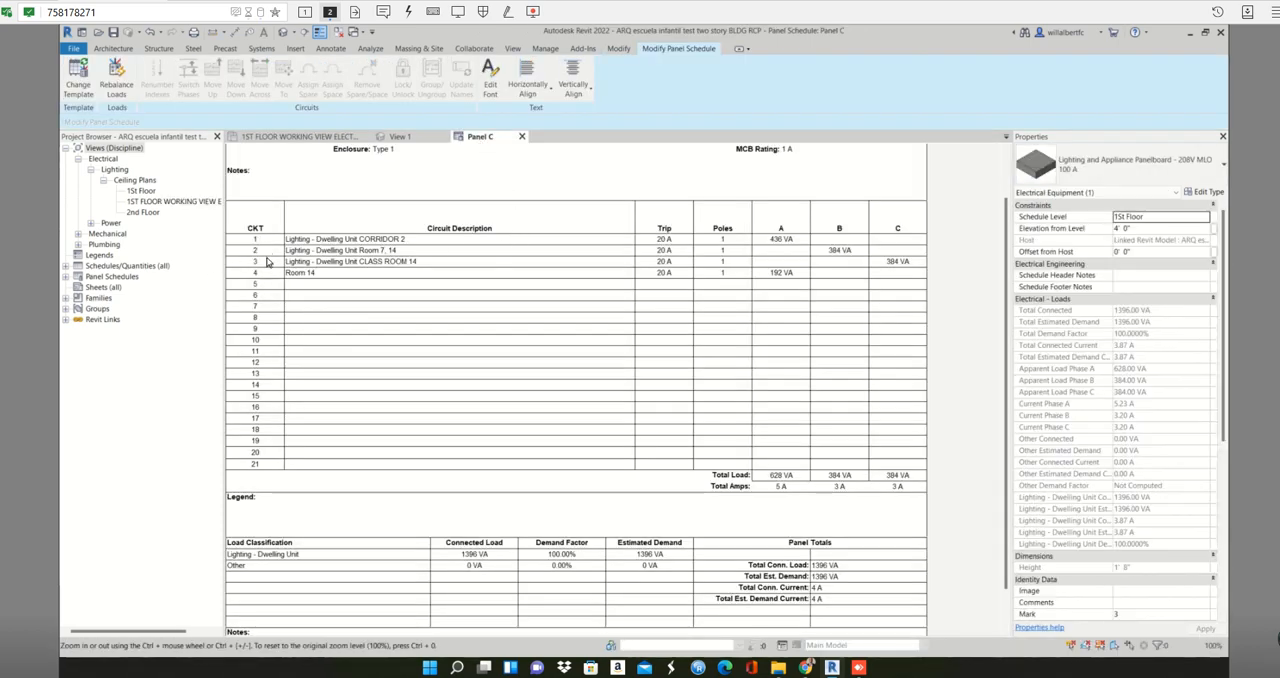
- Close the panelboard family view without saving the changes to its family file
click(444, 136)
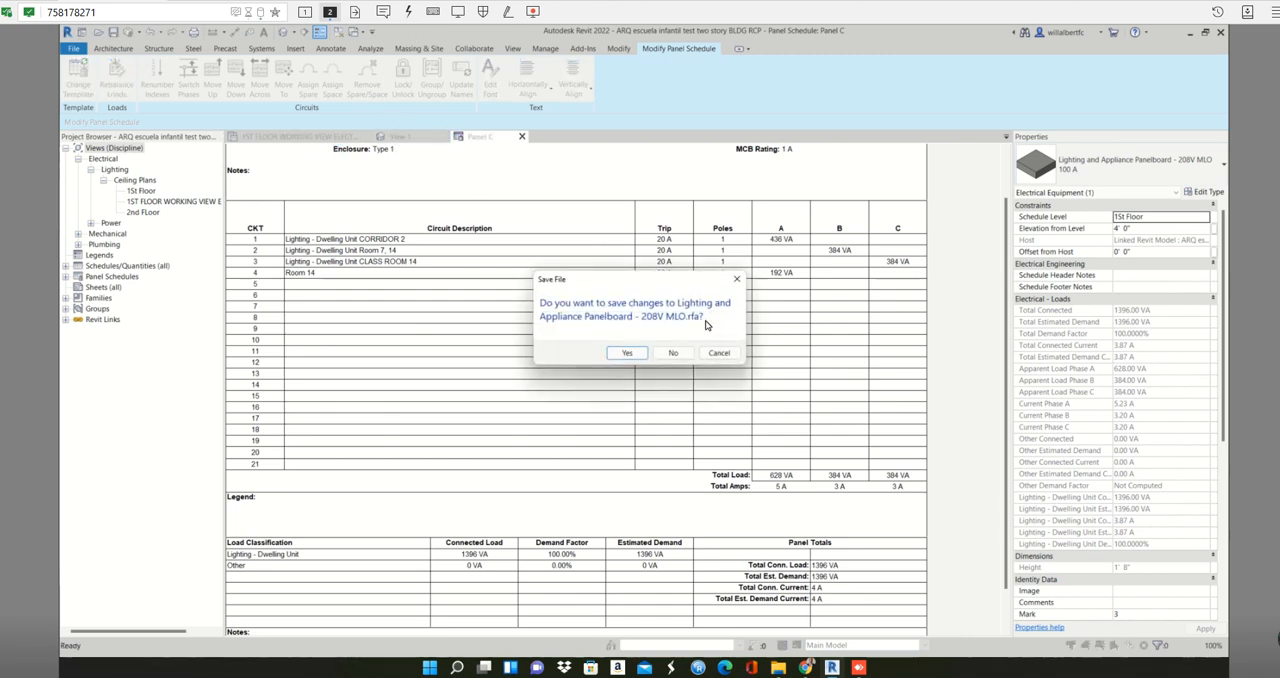
click(719, 352)
click(424, 138)
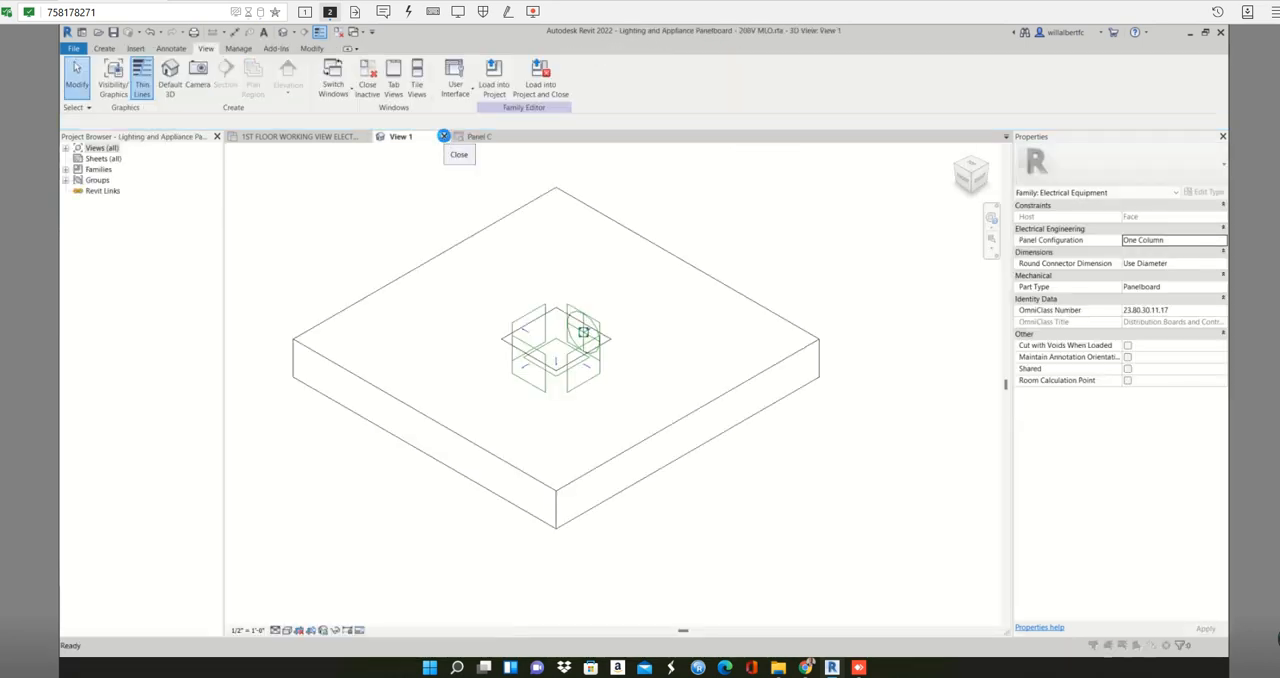
click(444, 136)
click(674, 354)
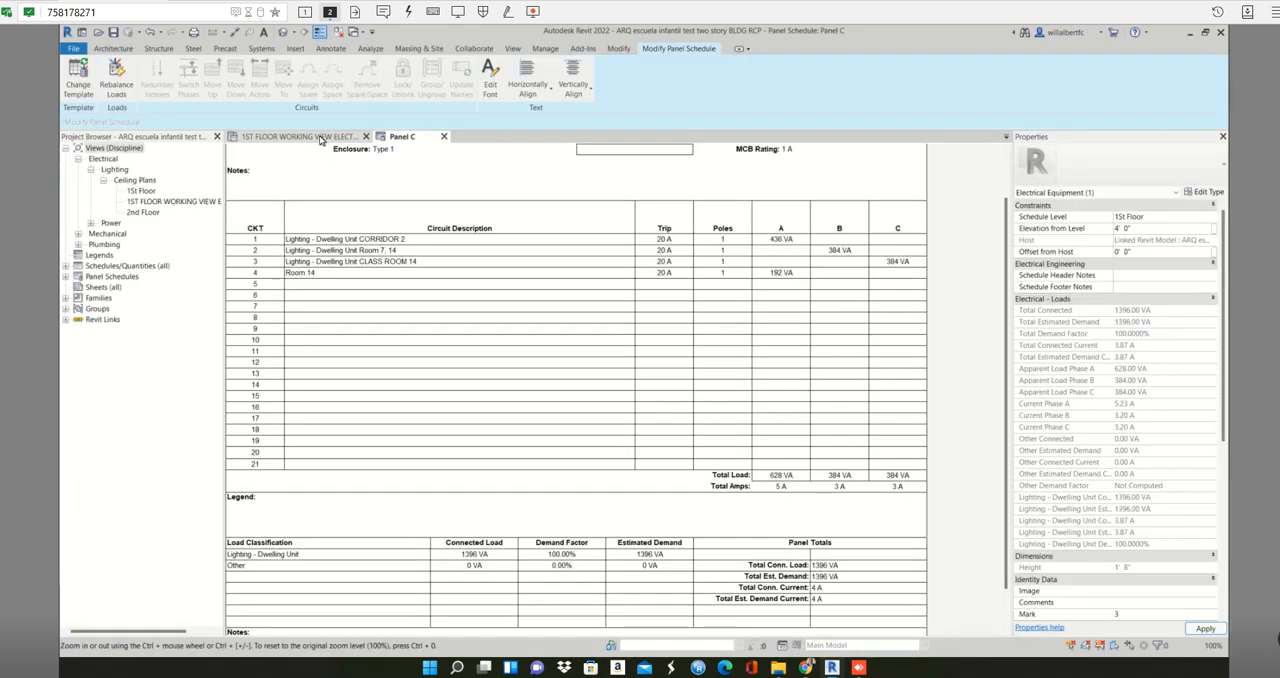
- Return to the ceiling plan and shift circuit 4's home run arrow off Panel C so it ends just beside the panel
click(318, 137)
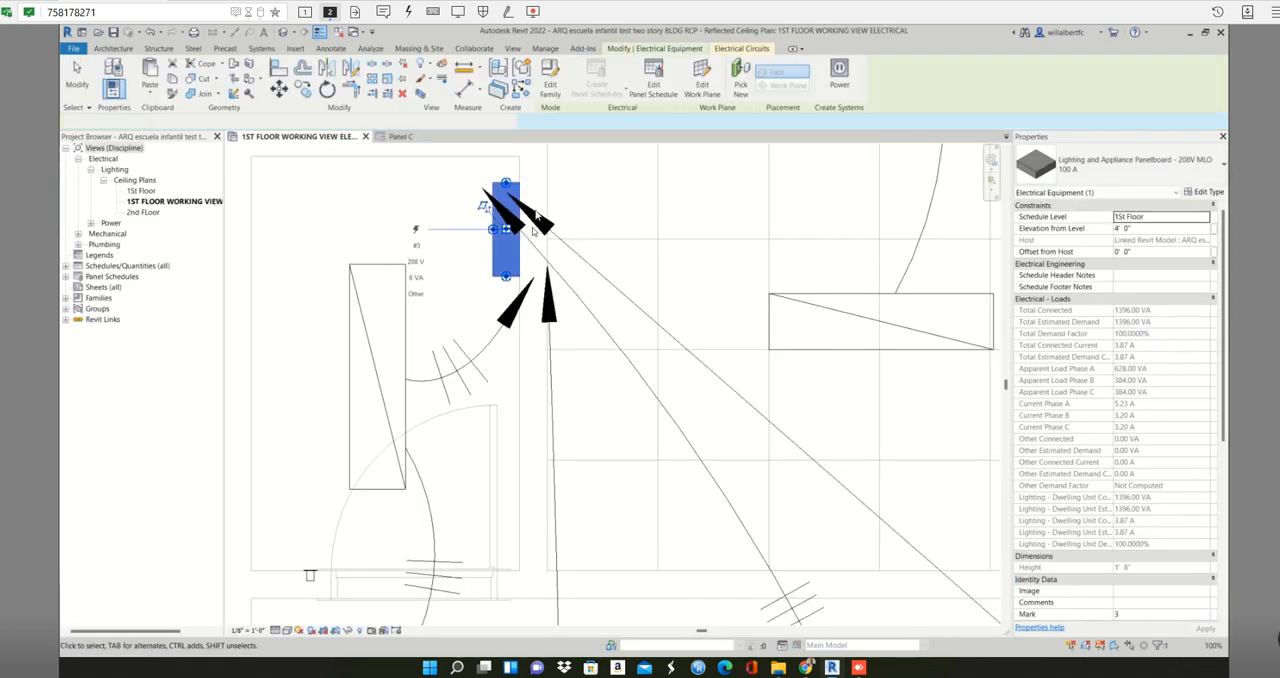
click(486, 198)
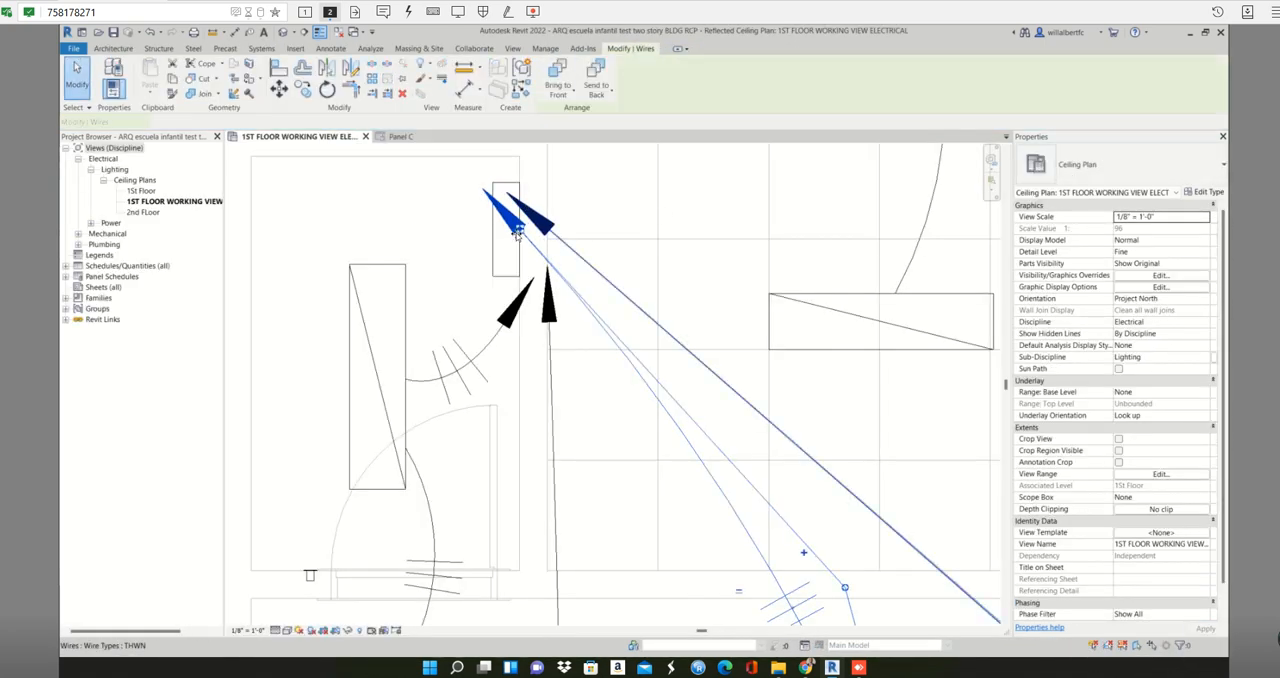
drag(578, 289, 582, 294)
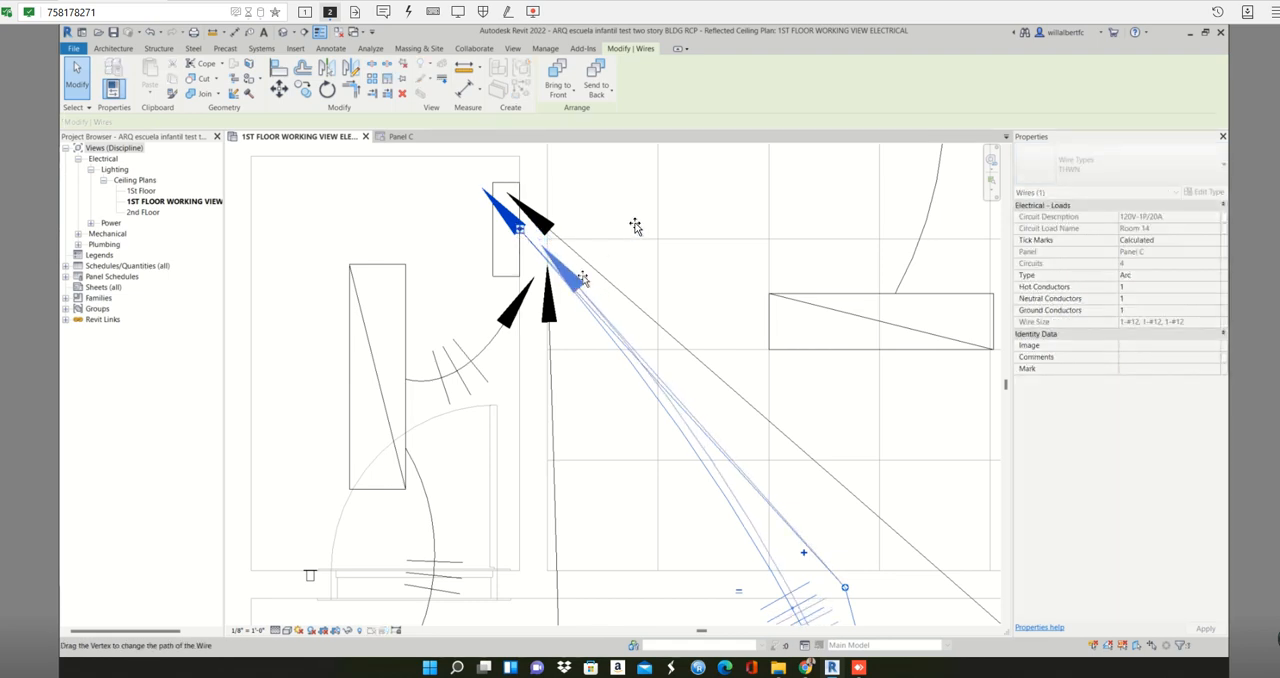
click(637, 226)
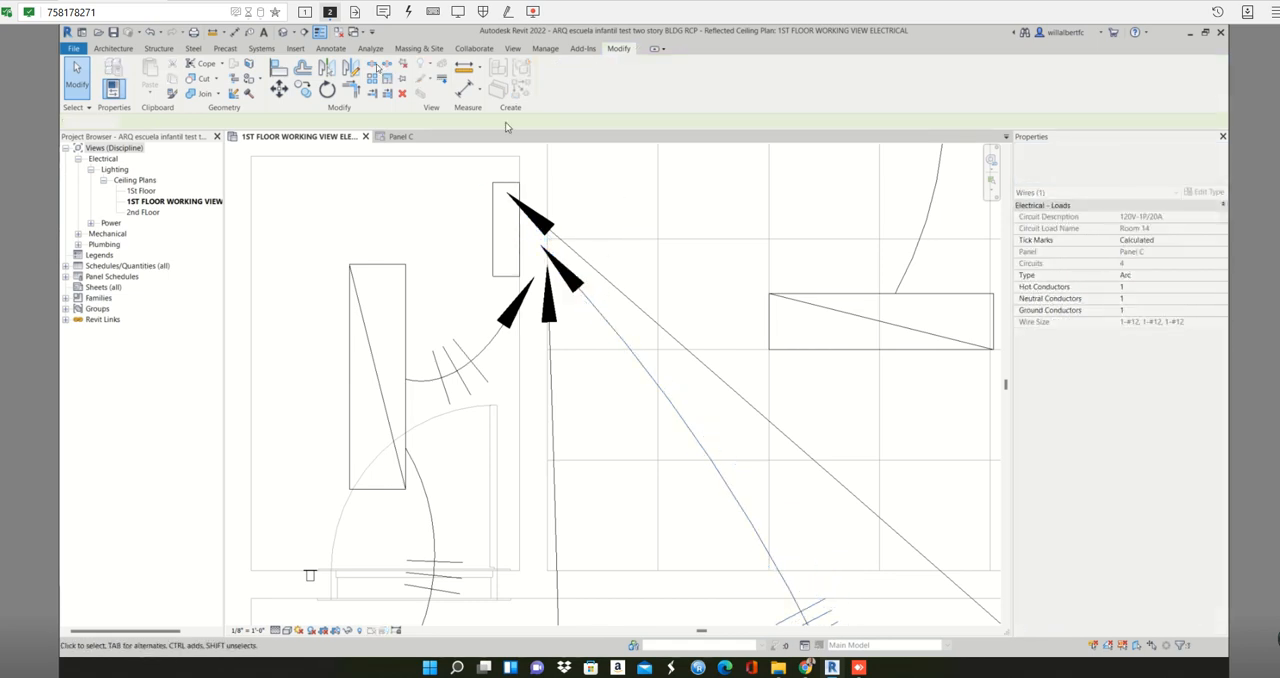
- Tile the ceiling plan and the Panel C schedule side by side and show the area around the panel
click(512, 49)
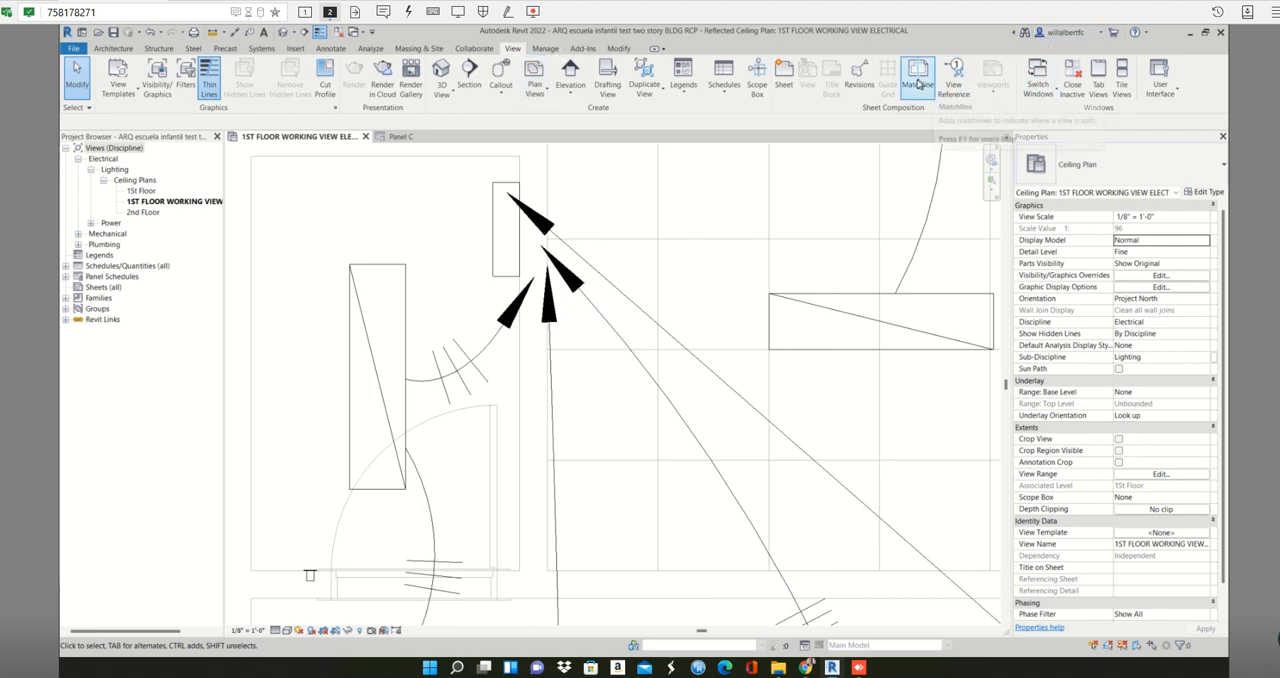
click(1122, 78)
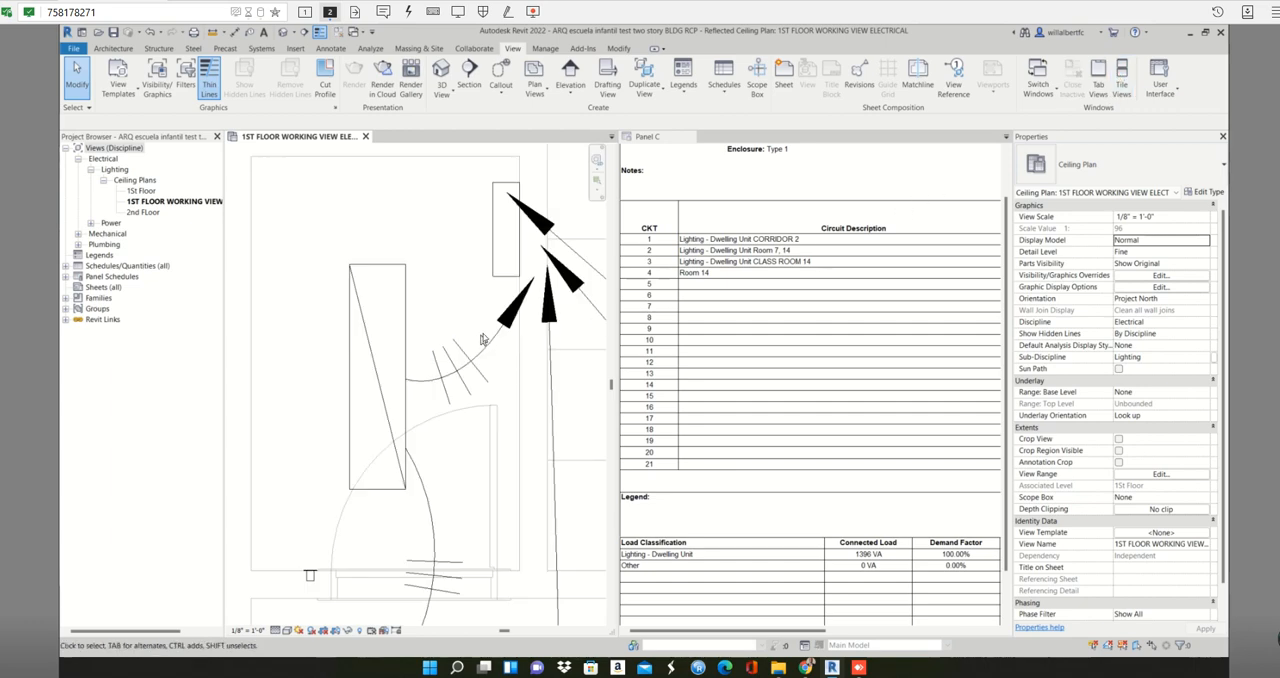
scroll(478, 340, down, 3)
click(440, 247)
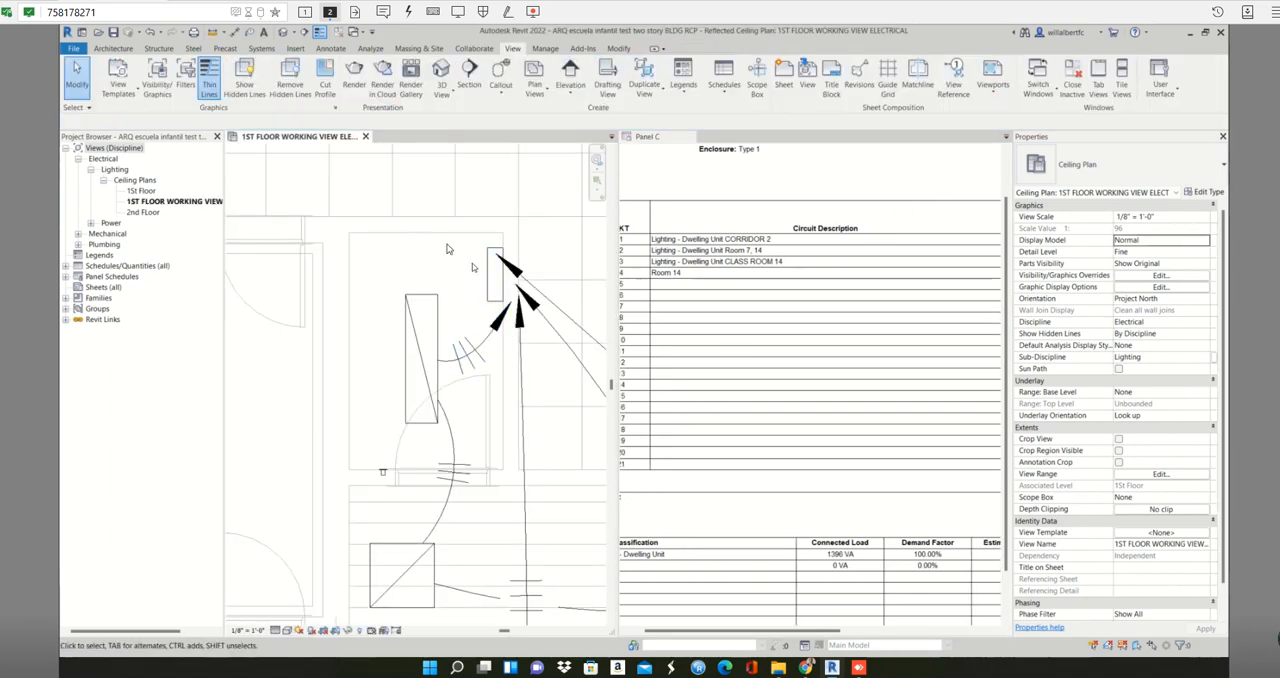
- Highlight Panel C circuits 1 to 3 from the schedule beside the ceiling plan to see which fixtures each one feeds
scroll(471, 266, down, 4)
scroll(773, 274, down, 2)
scroll(775, 270, up, 2)
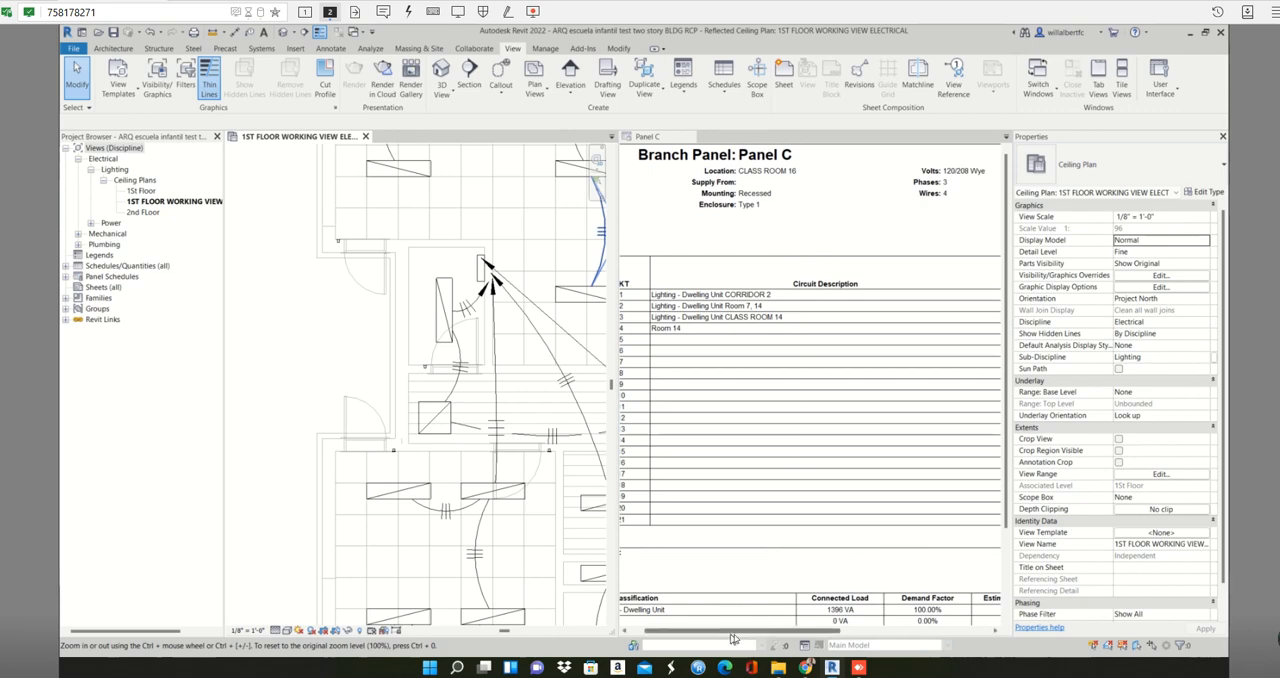
drag(737, 636, 792, 636)
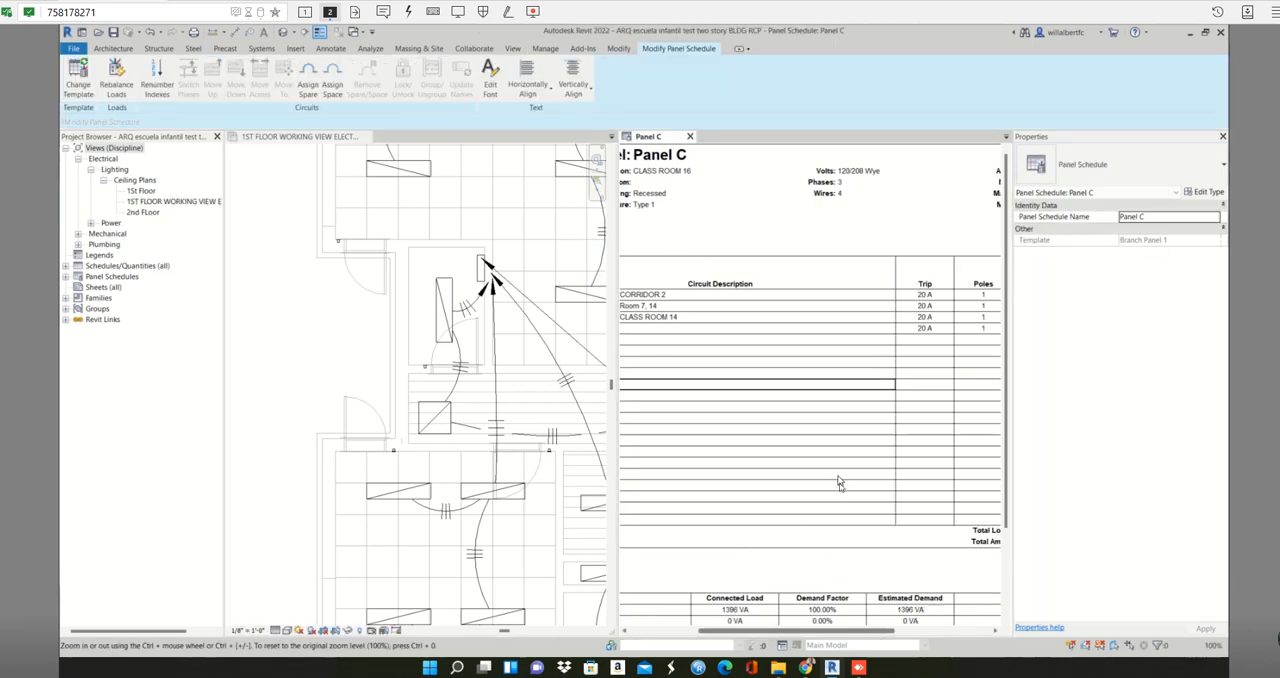
scroll(505, 466, down, 3)
click(332, 369)
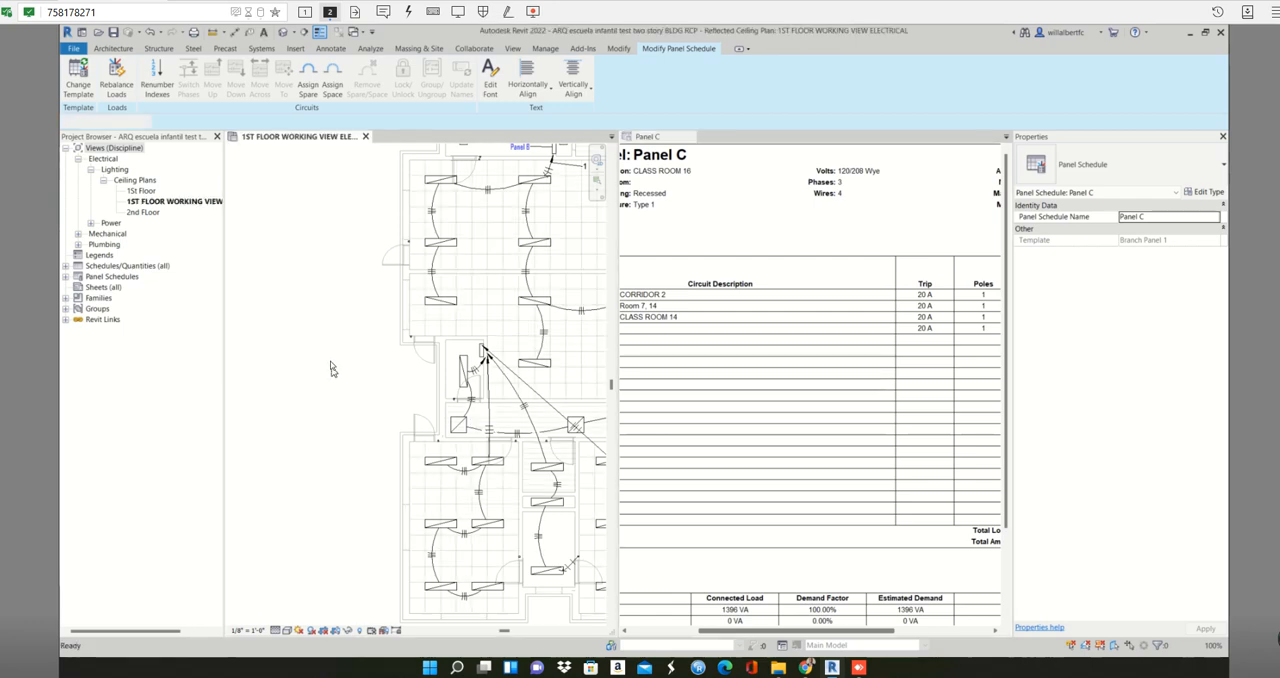
click(665, 296)
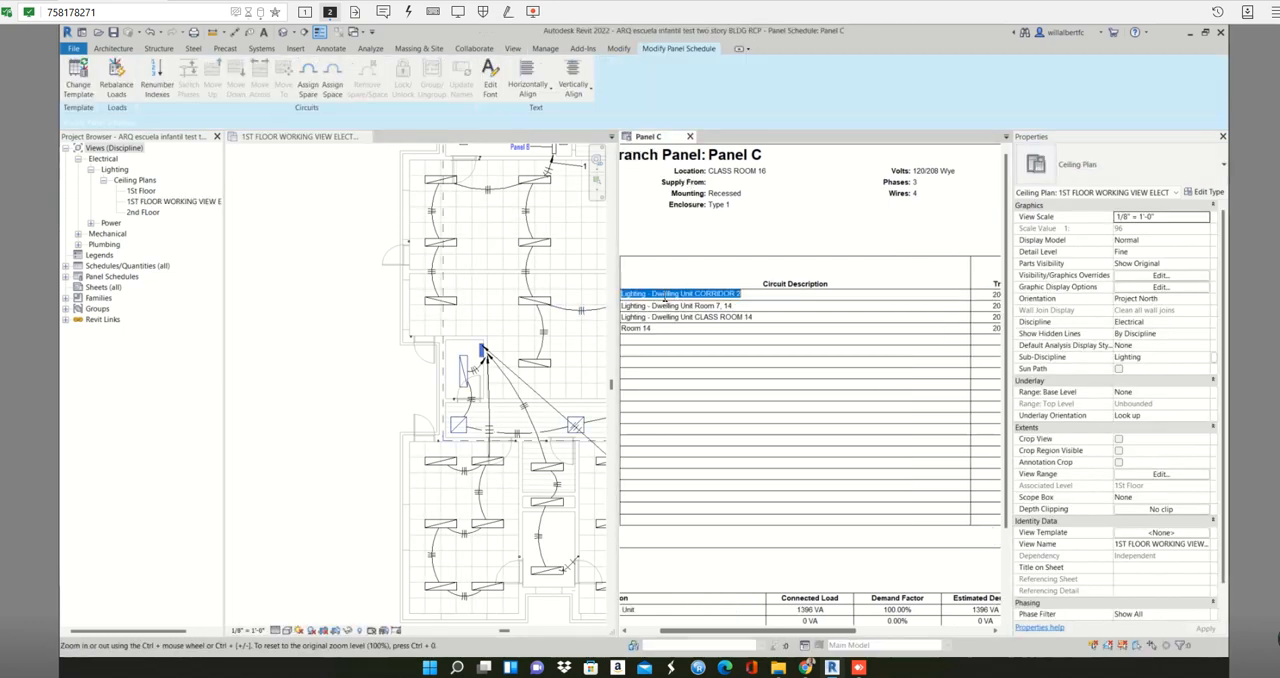
click(703, 308)
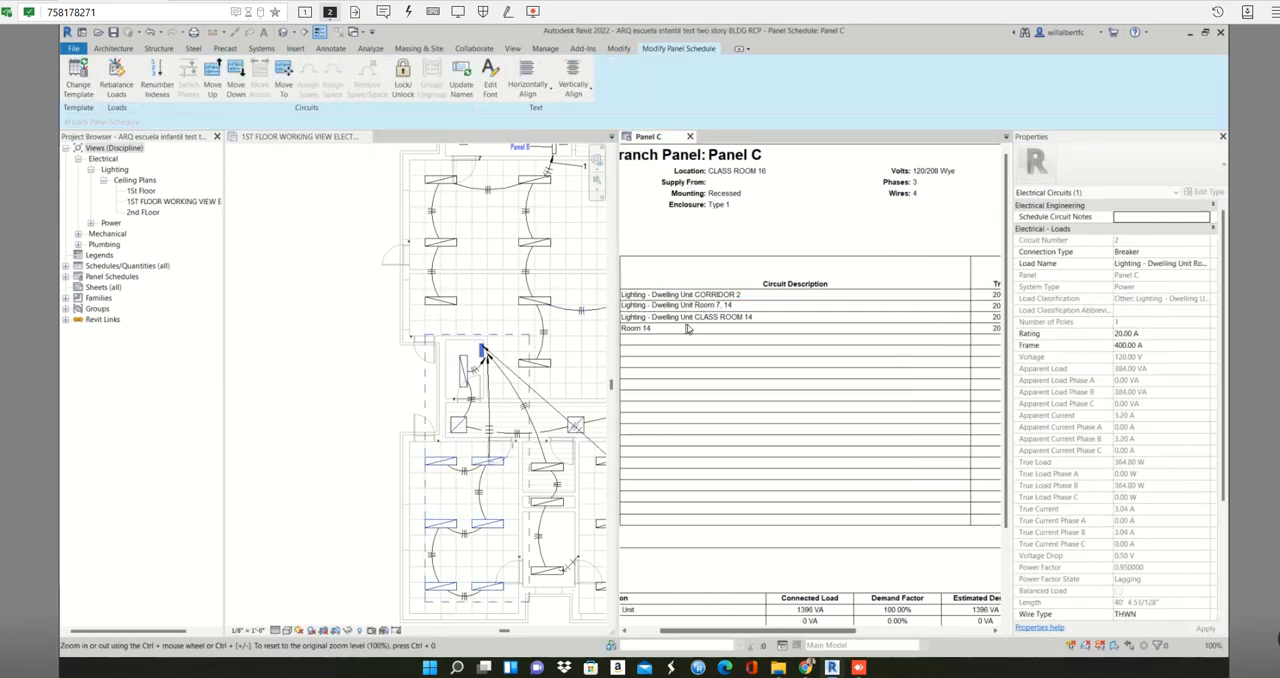
click(705, 318)
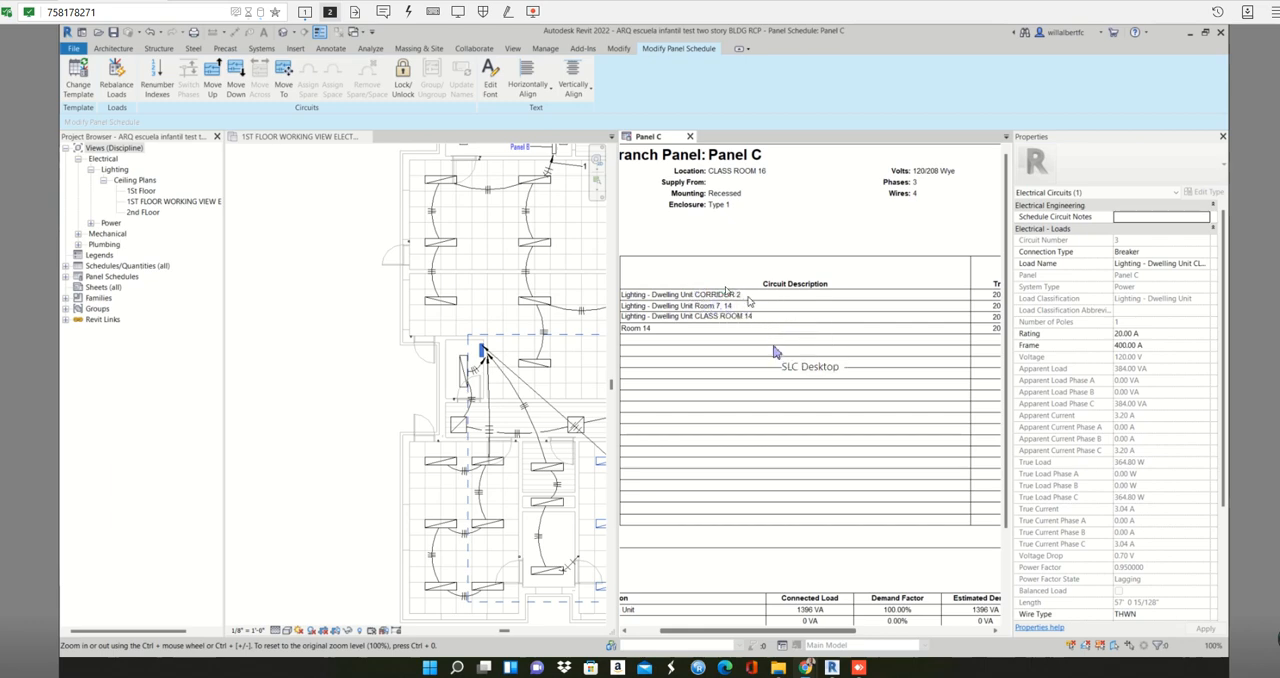
- Compare the Corridor 2, Room 7, 14, Class Room 14 and Room 14 circuit rows with their highlighted fixtures on the plan
click(694, 293)
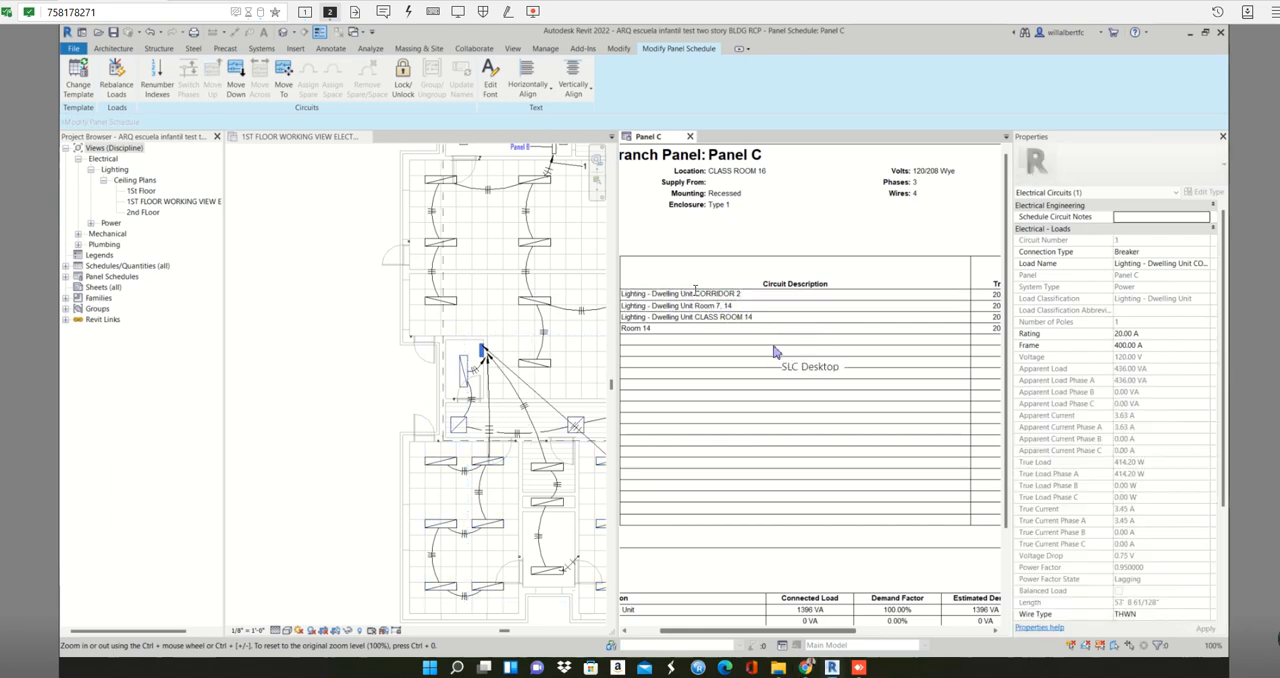
click(726, 305)
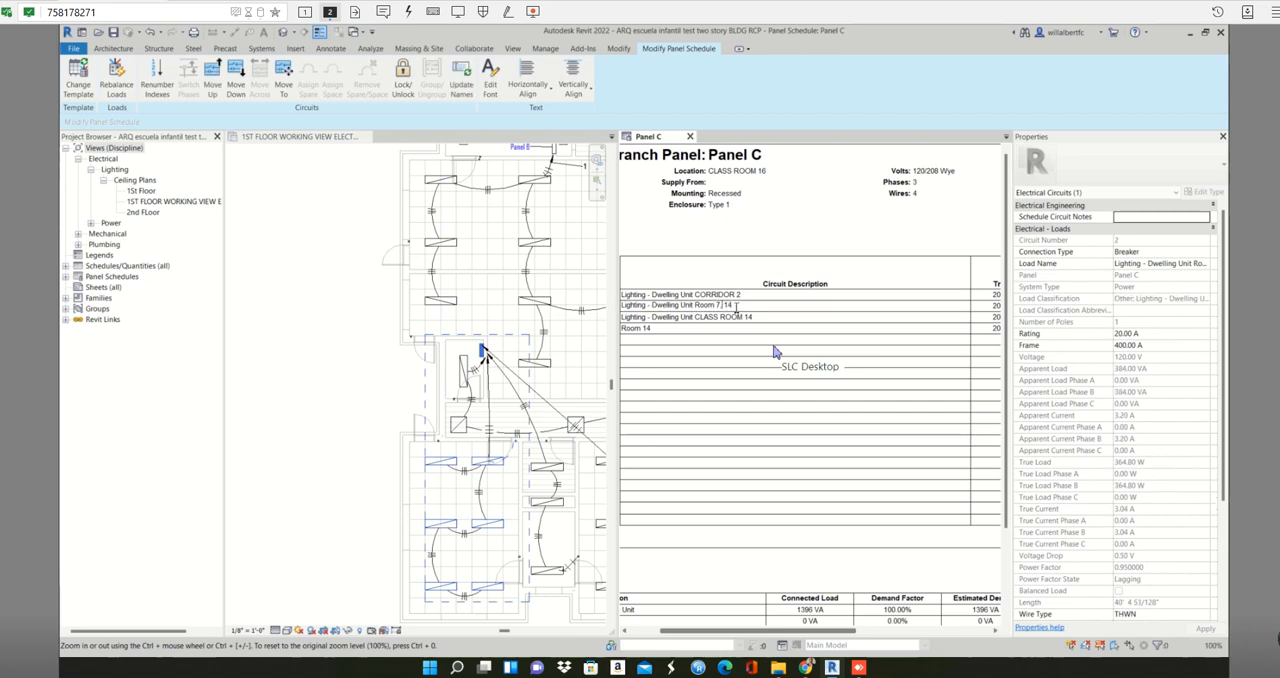
middle_drag(330, 414, 336, 331)
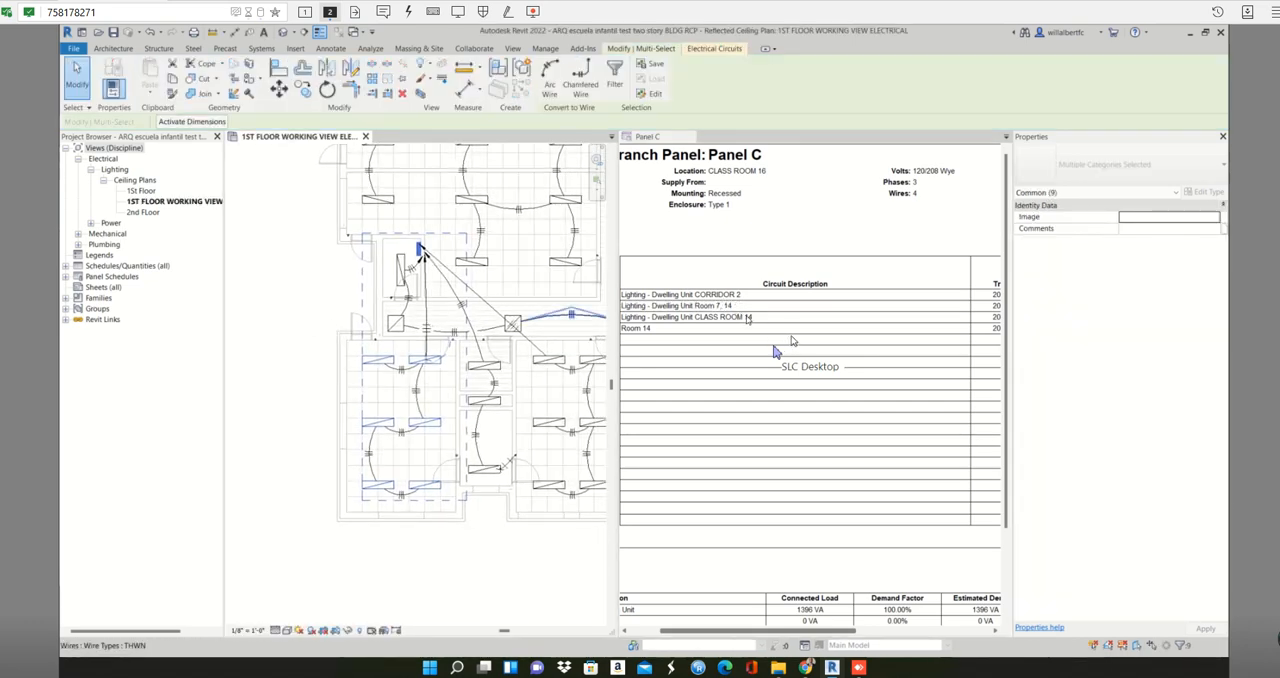
click(742, 316)
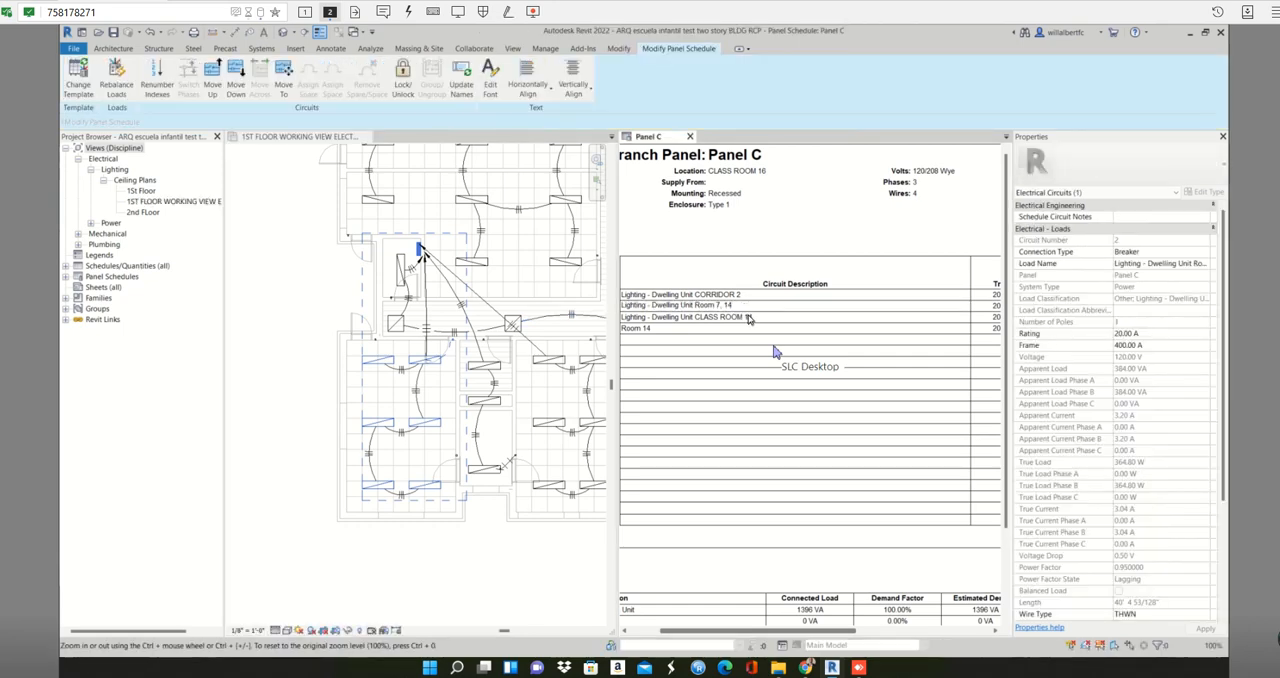
click(692, 329)
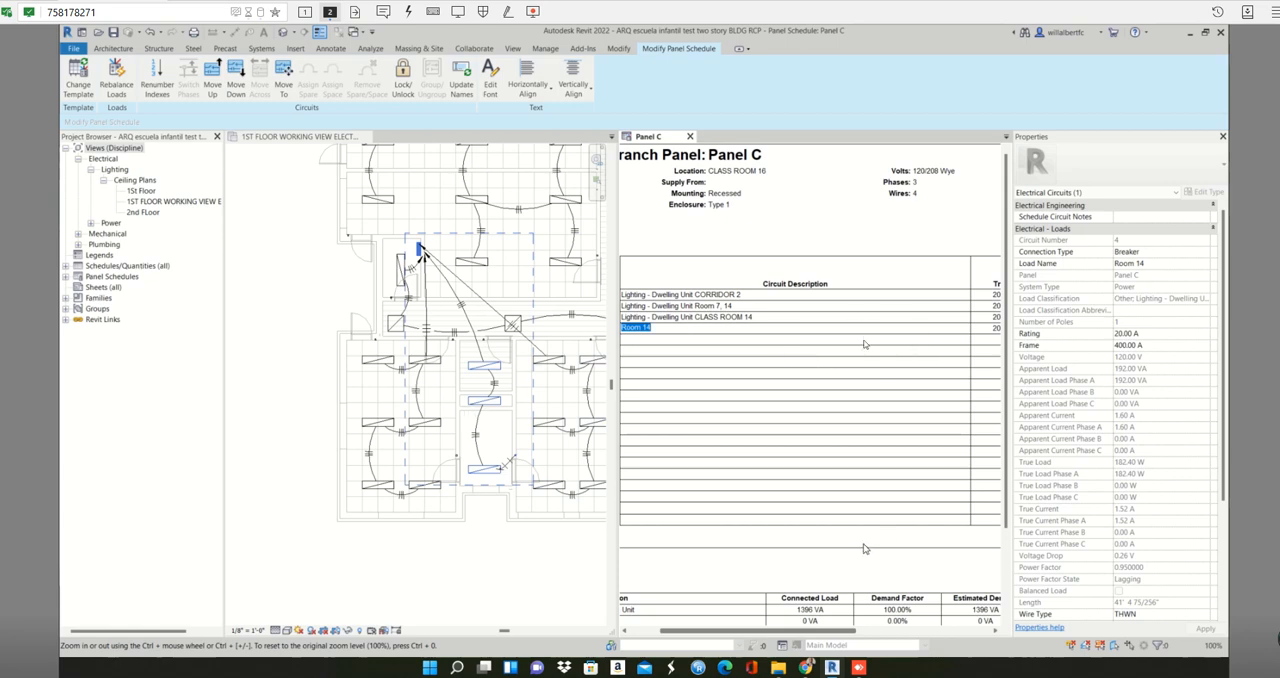
click(665, 340)
- Return the tiled views to tabs and review the phase A, B and C loads in the full Panel C schedule
click(512, 48)
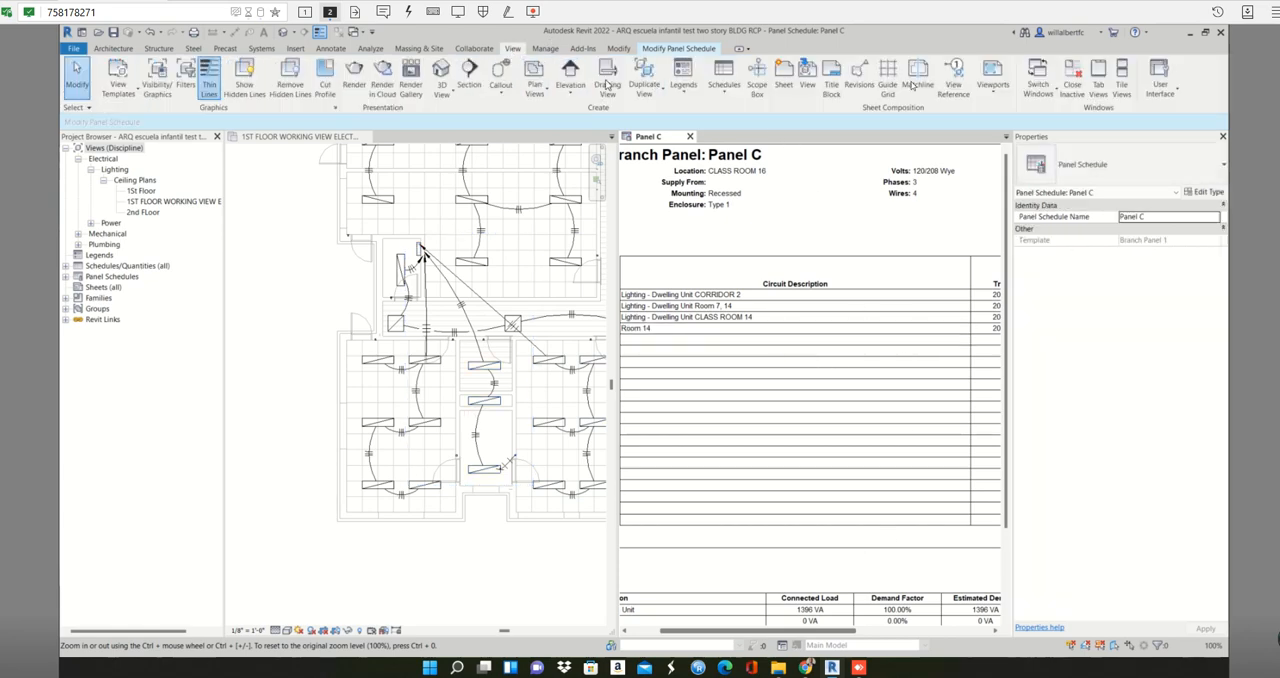
click(1098, 80)
click(686, 388)
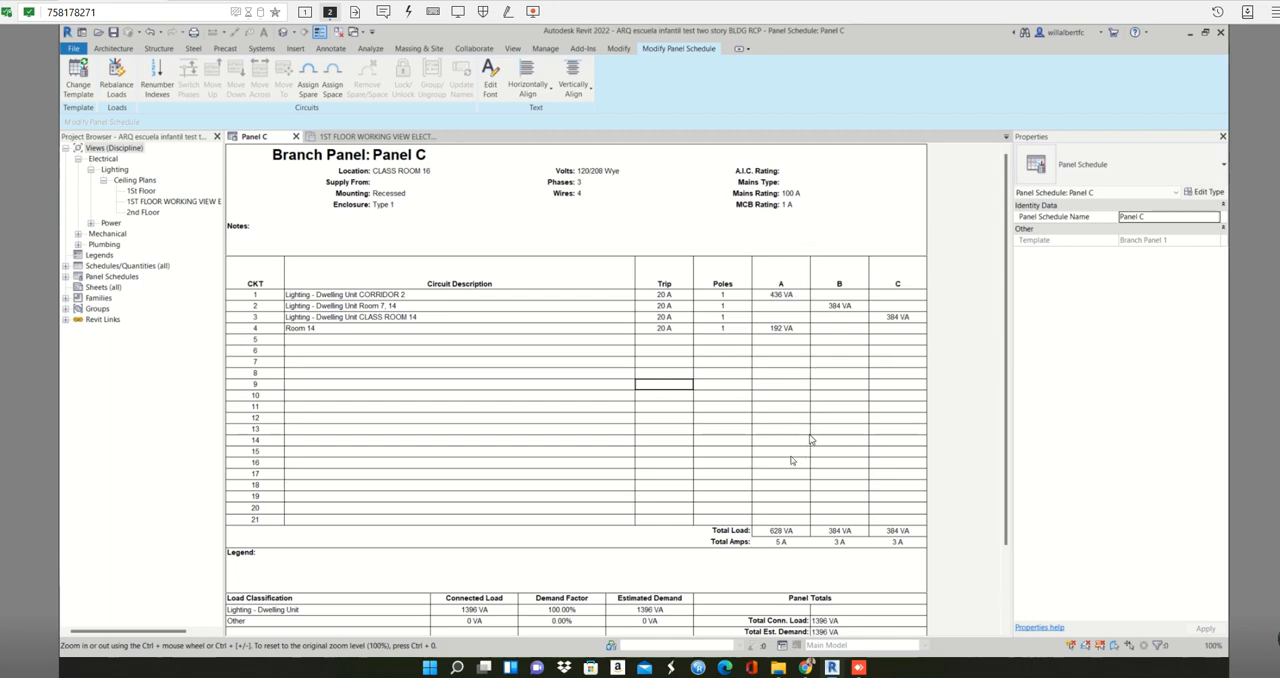
click(819, 377)
click(837, 475)
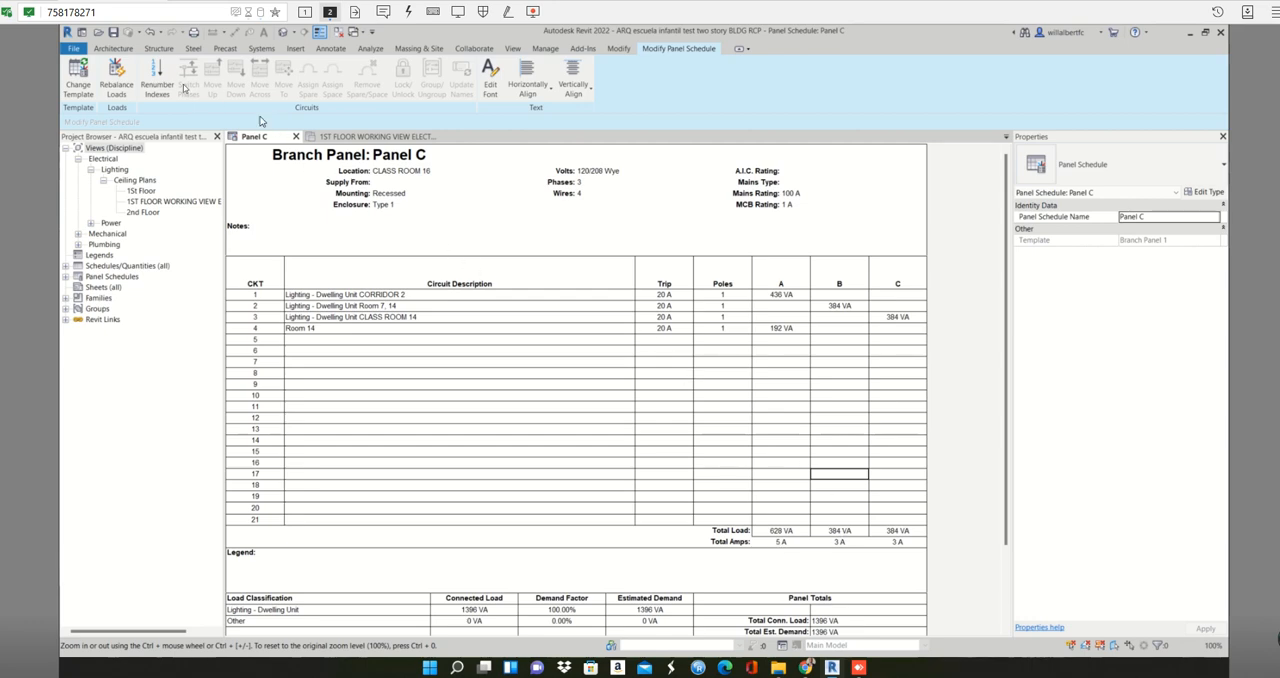
- Rebalance Panel C's loads across the three phases and review the connected load for the Lighting - Dwelling Unit classification
click(122, 76)
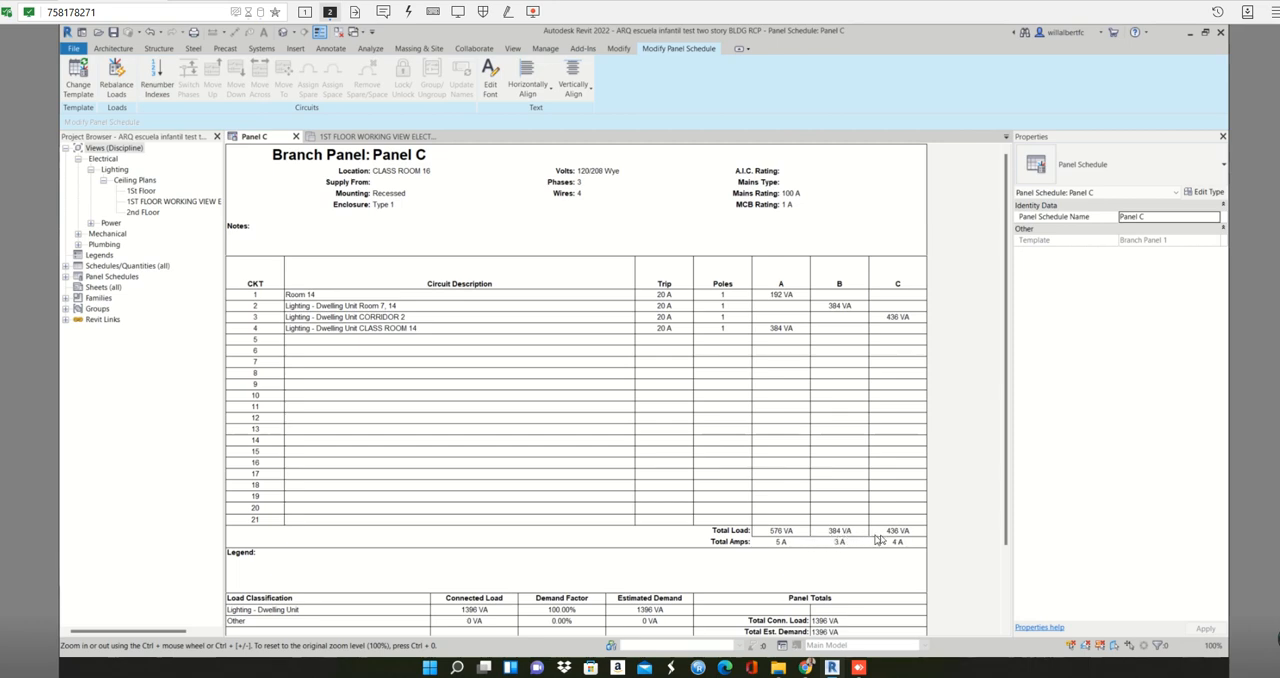
click(115, 79)
scroll(846, 532, down, 2)
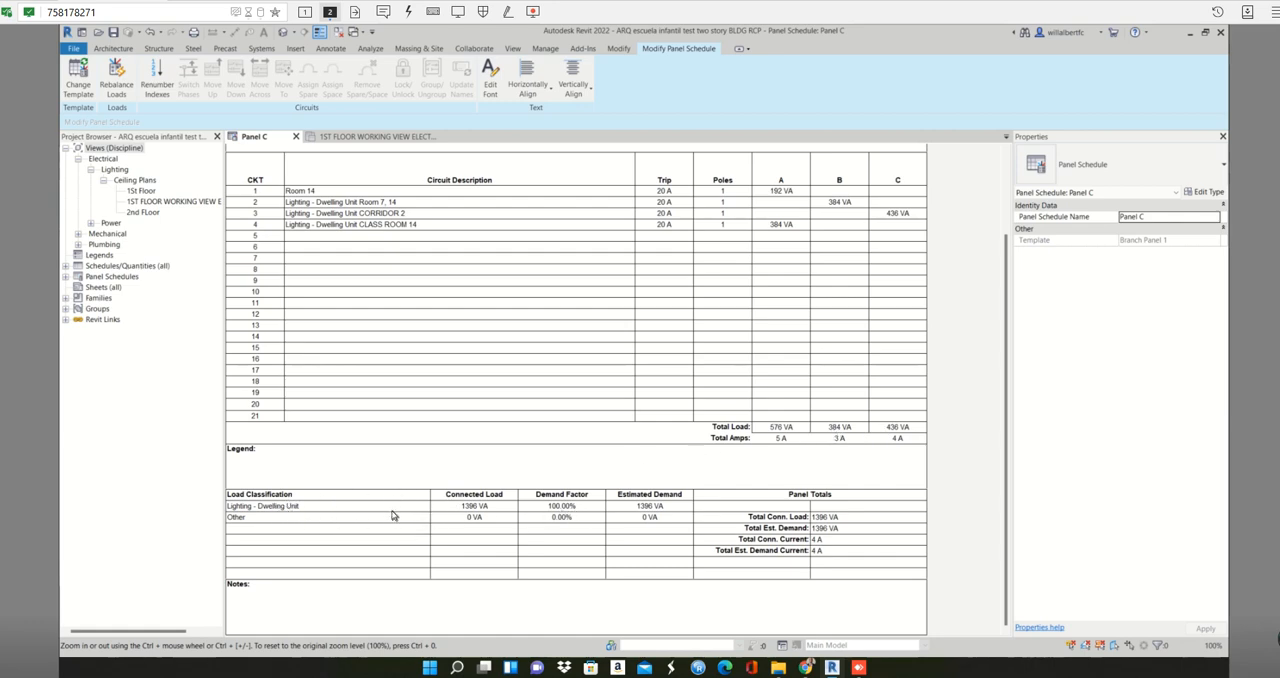
click(487, 510)
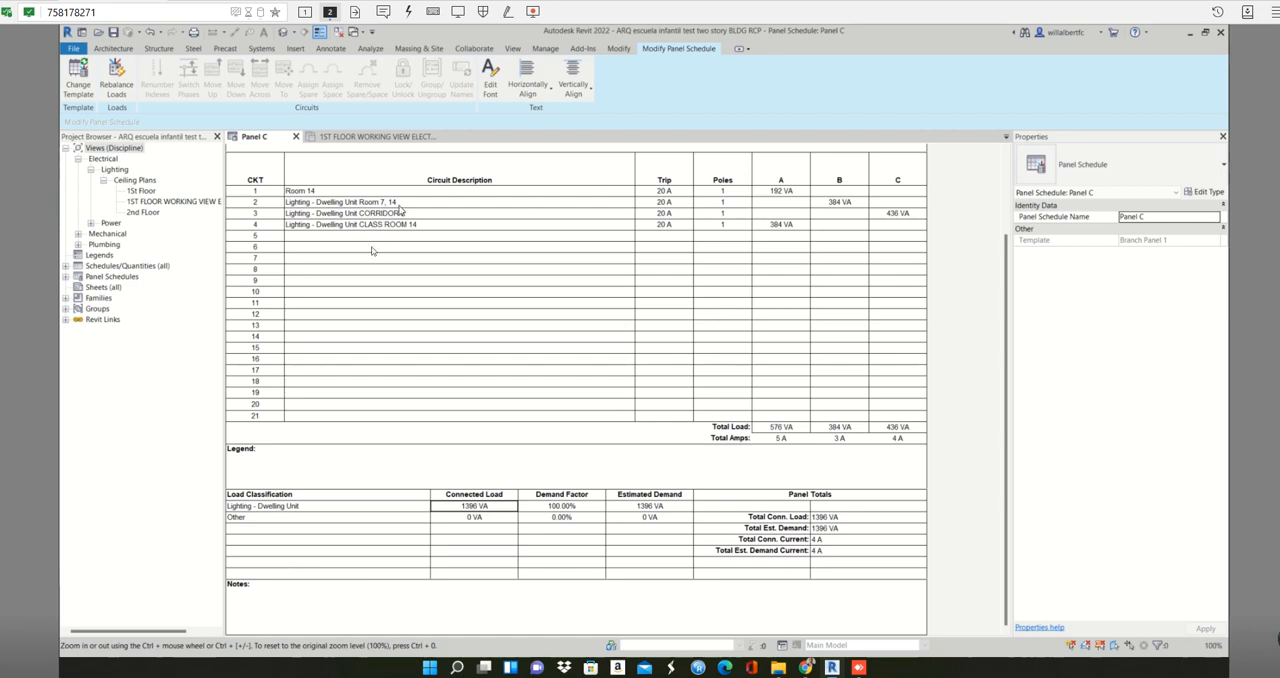
click(284, 507)
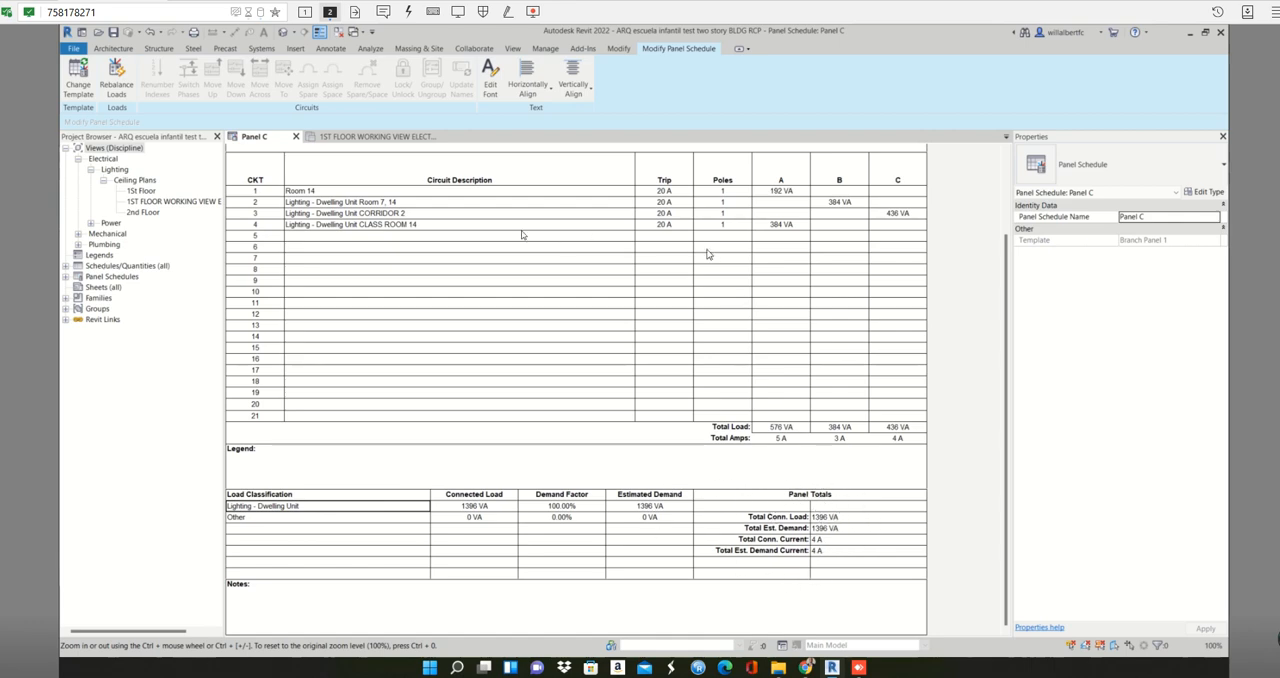
- Return to the first-floor working ceiling plan and close the Panel C schedule
click(326, 137)
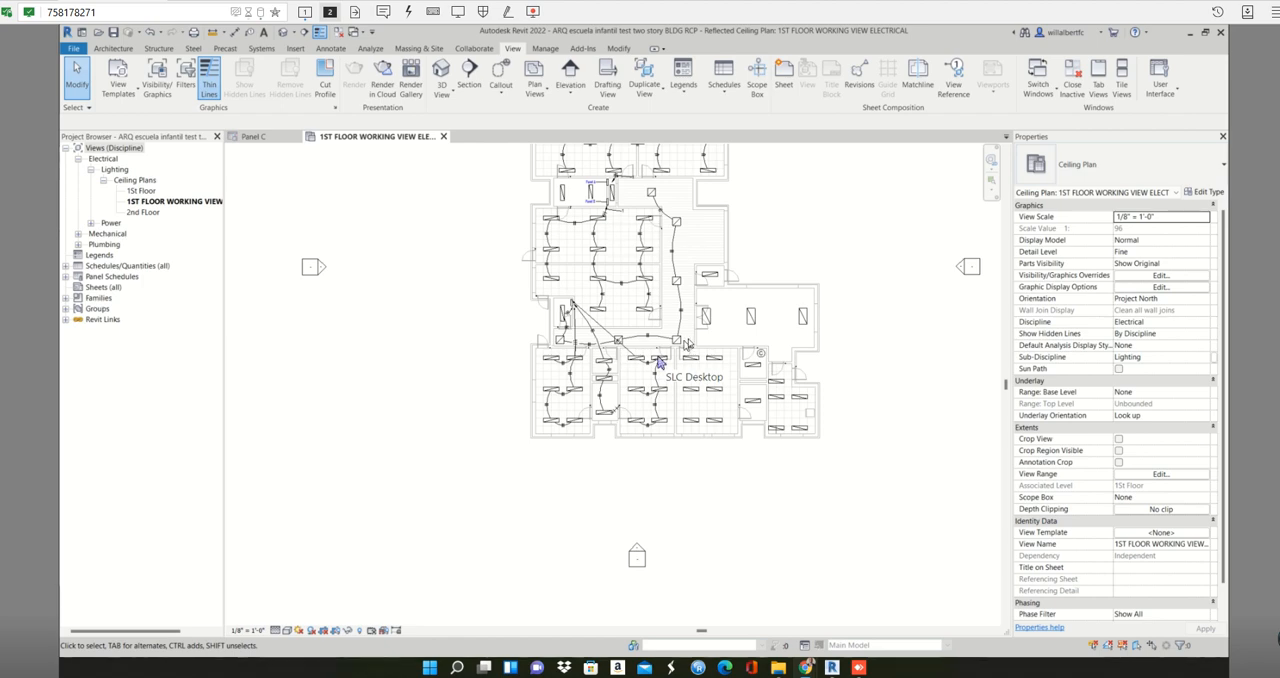
scroll(690, 344, up, 3)
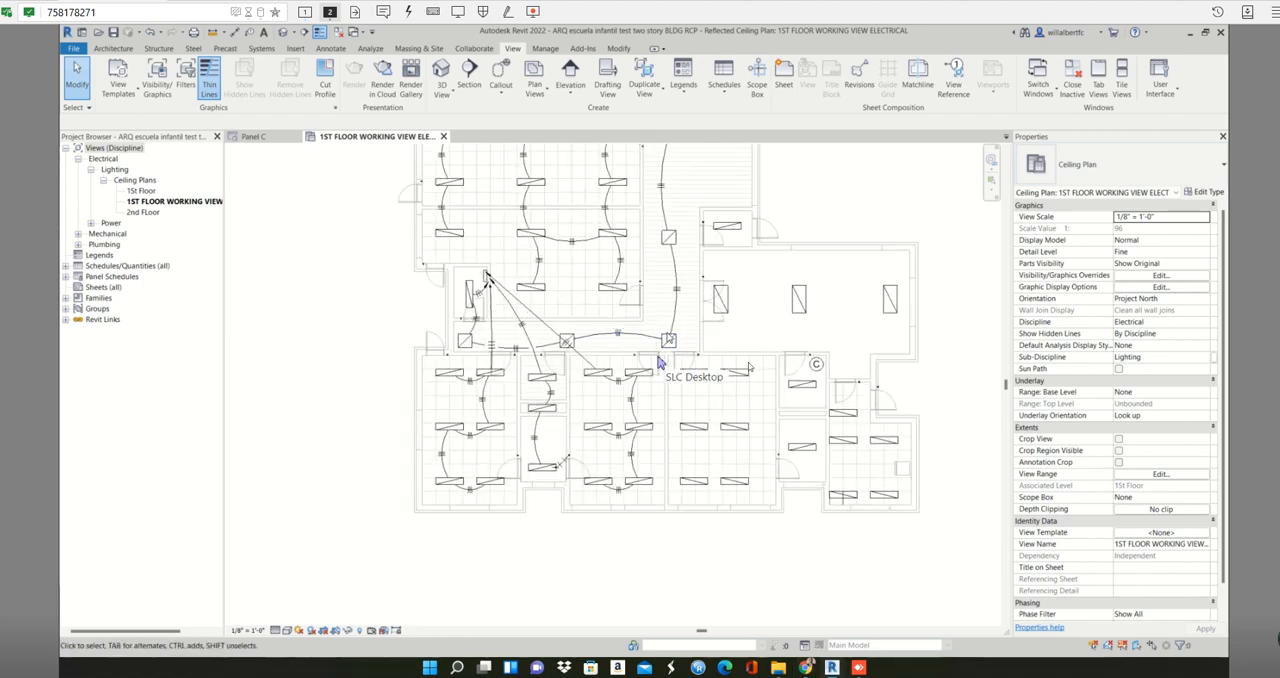
click(295, 138)
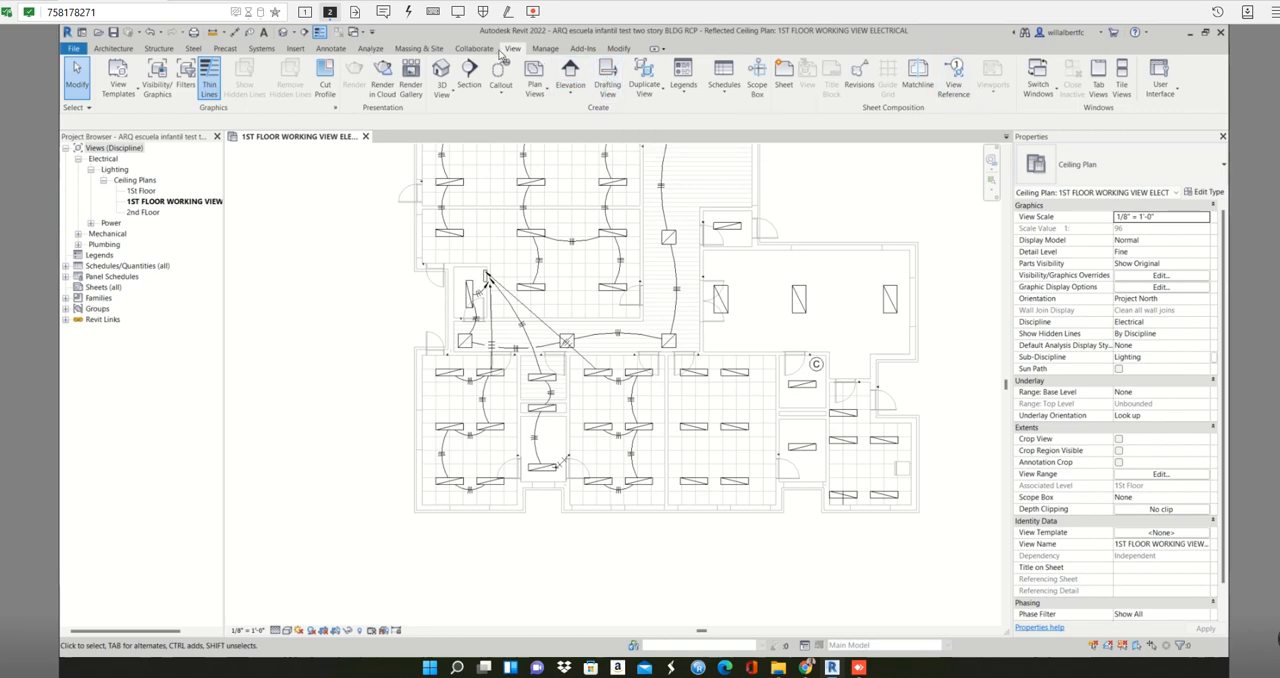
- Place a Lighting and Appliance Panelboard - 208V MLO 100 A on the wall below the fixture in the small room marked C
click(260, 49)
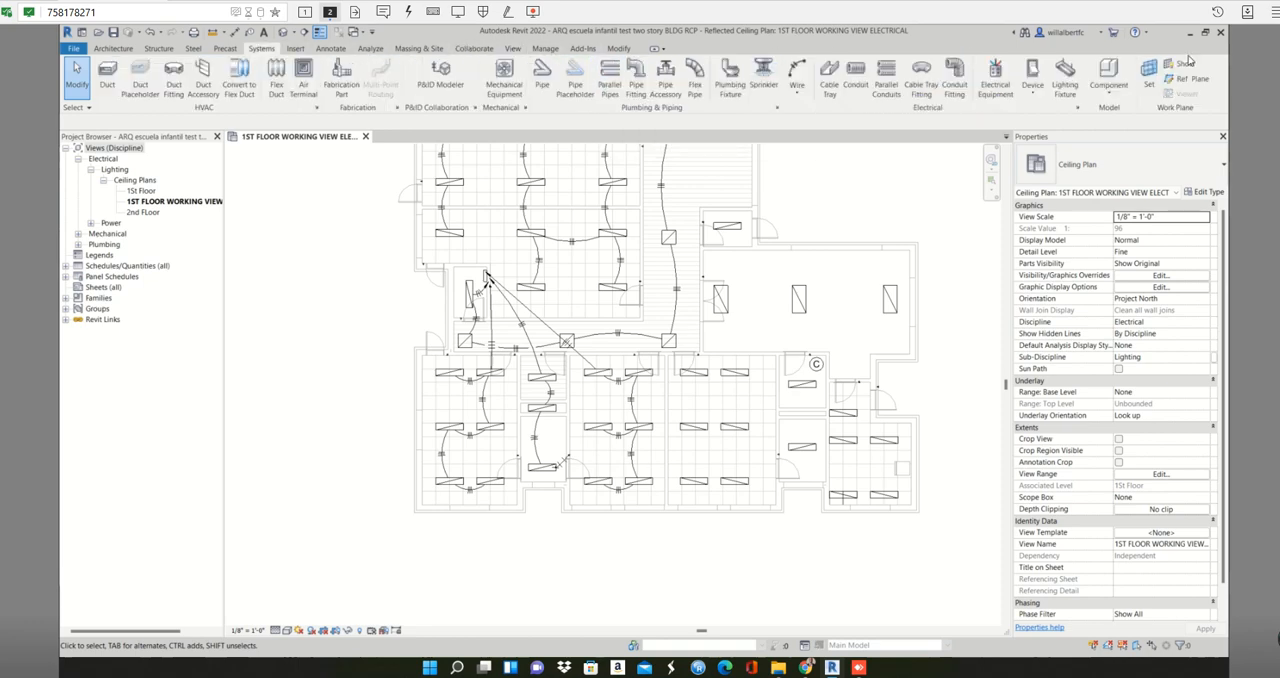
click(999, 72)
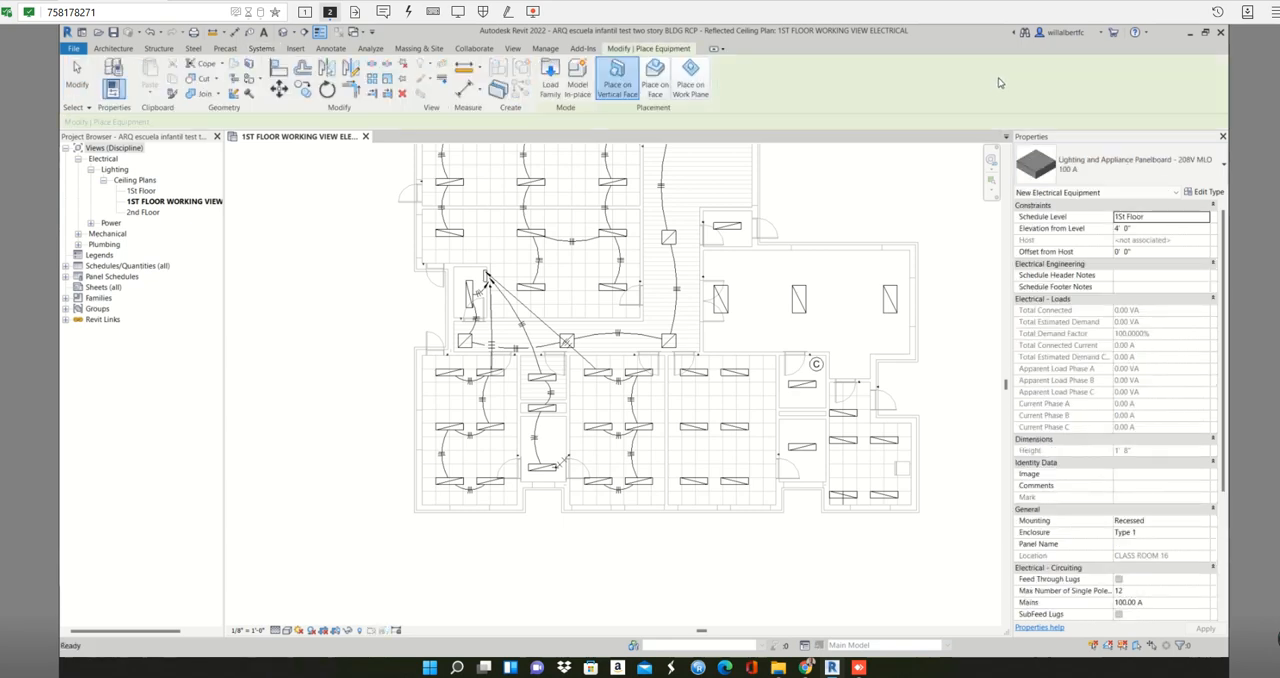
scroll(810, 425, up, 5)
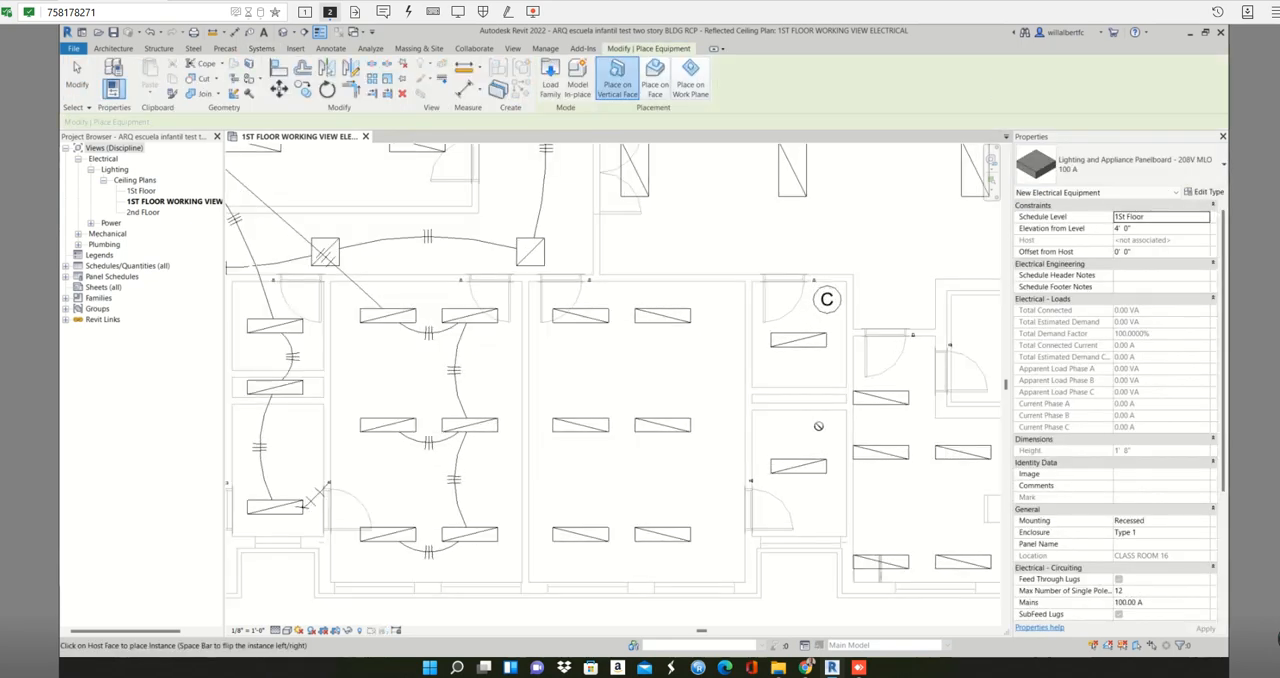
scroll(830, 380, up, 3)
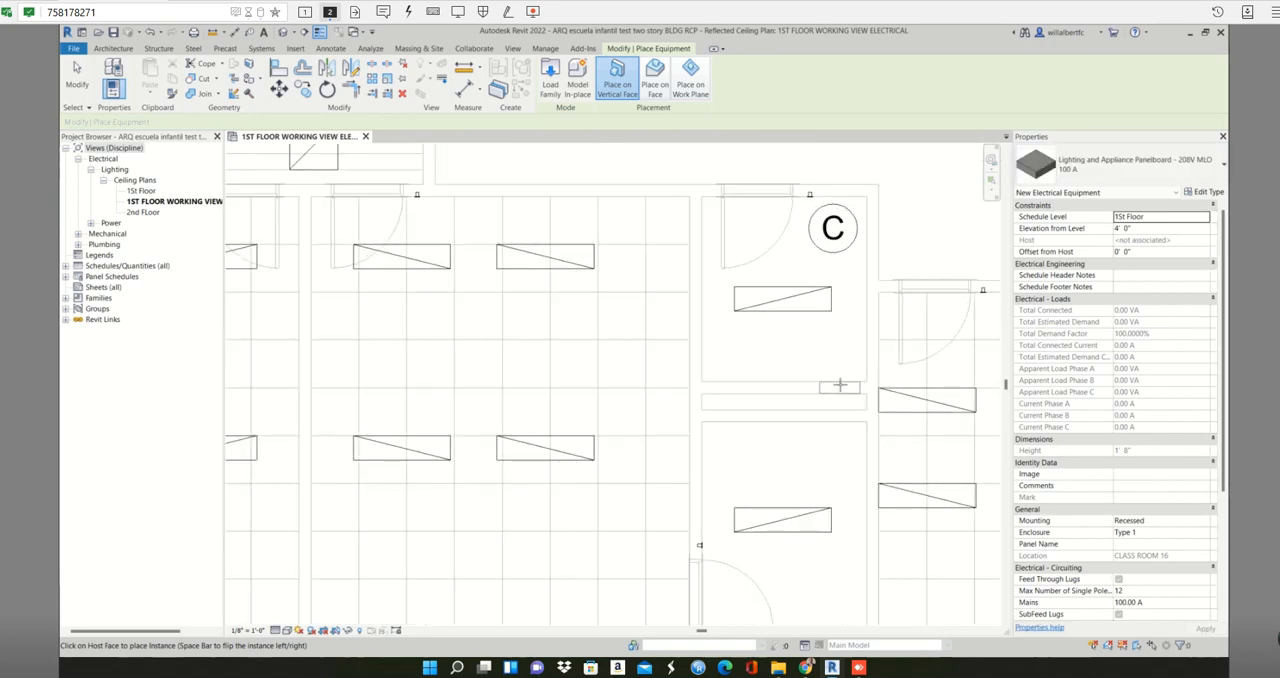
click(840, 383)
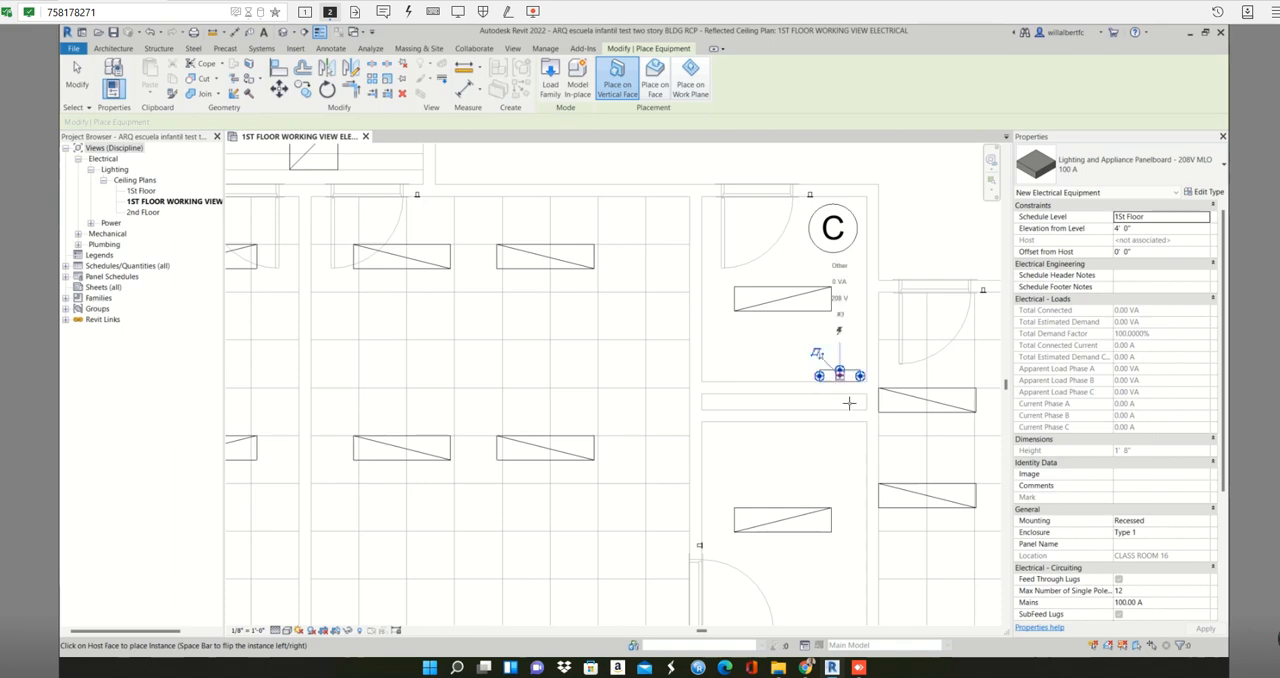
scroll(849, 403, down, 2)
key(Escape)
- Name the newly placed panelboard Panel D and check its properties
click(861, 385)
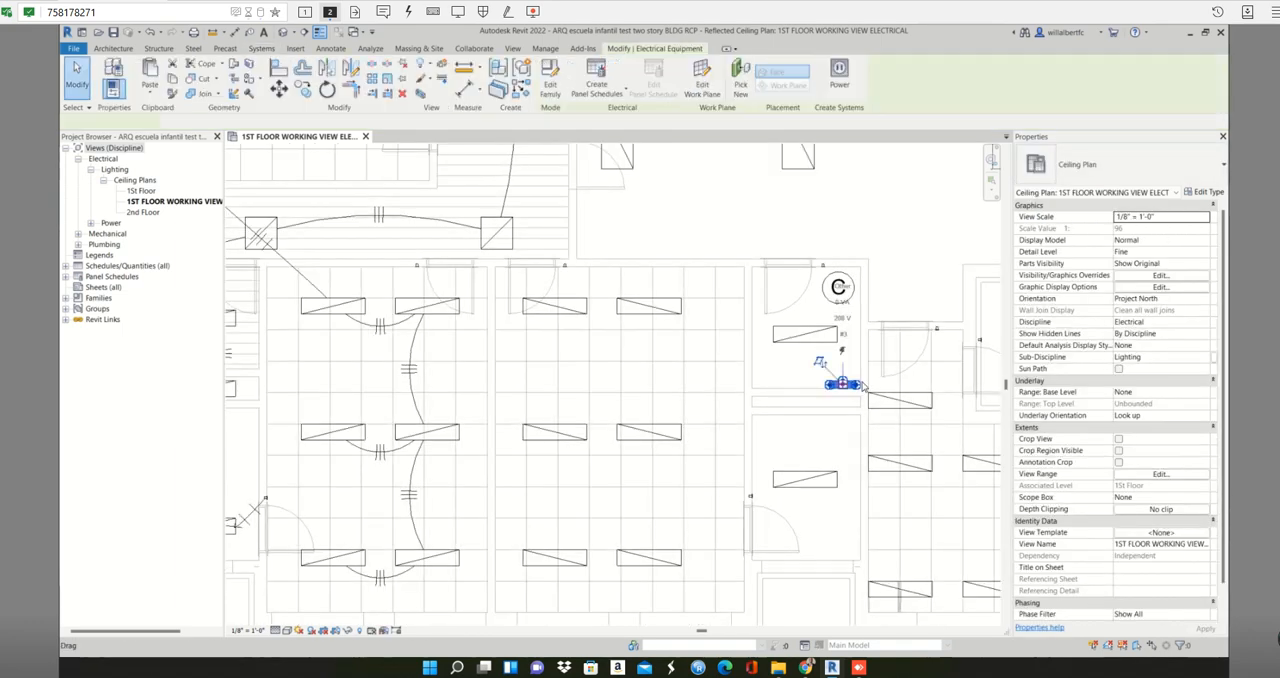
scroll(1105, 455, down, 5)
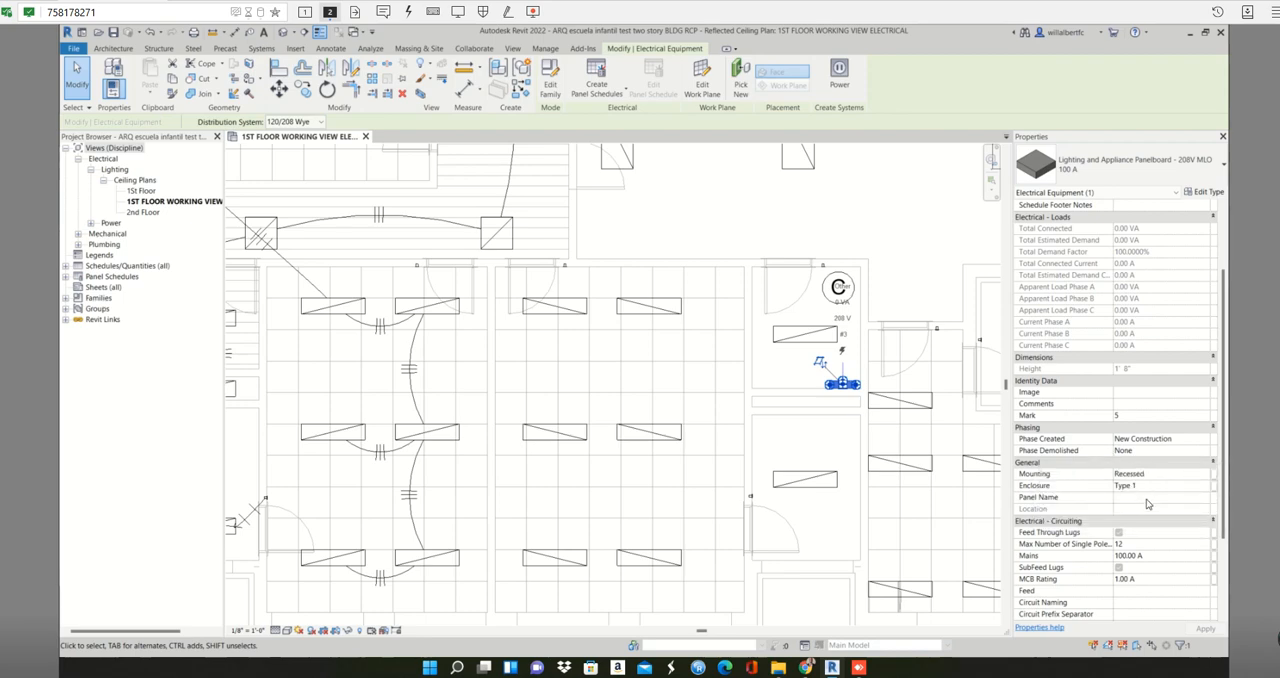
click(1148, 498)
text(Panel d)
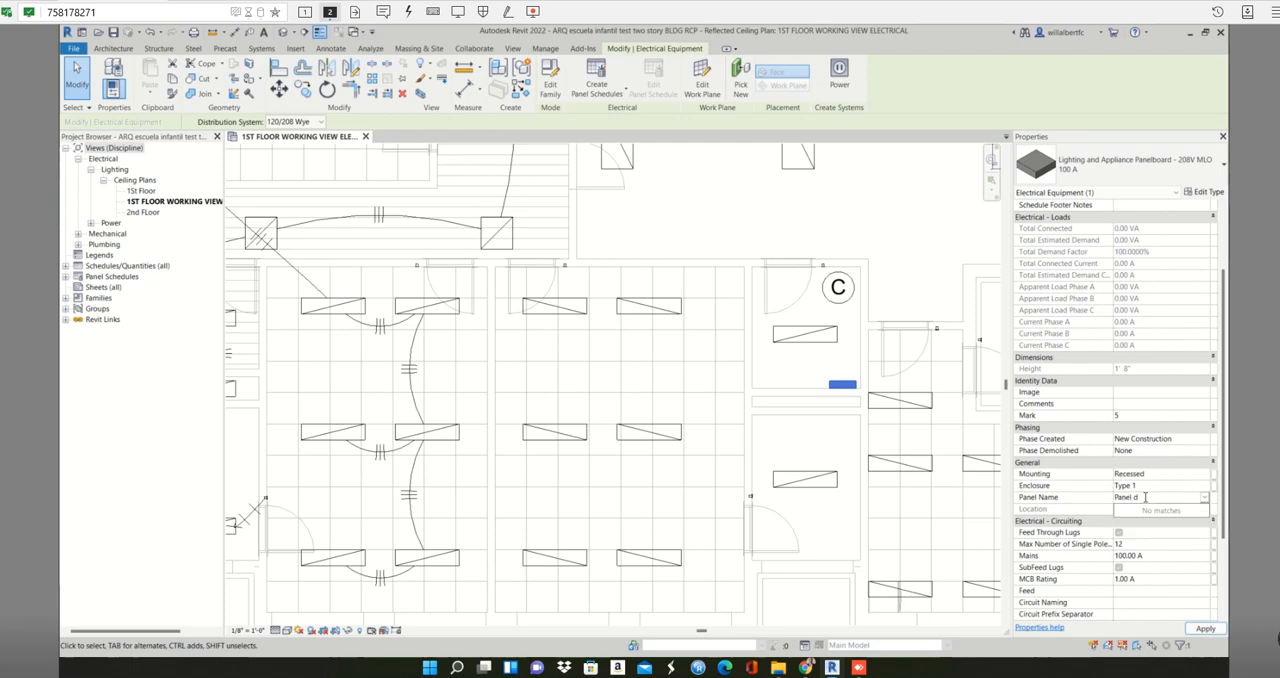
key(BackSpace)
text(D)
click(873, 444)
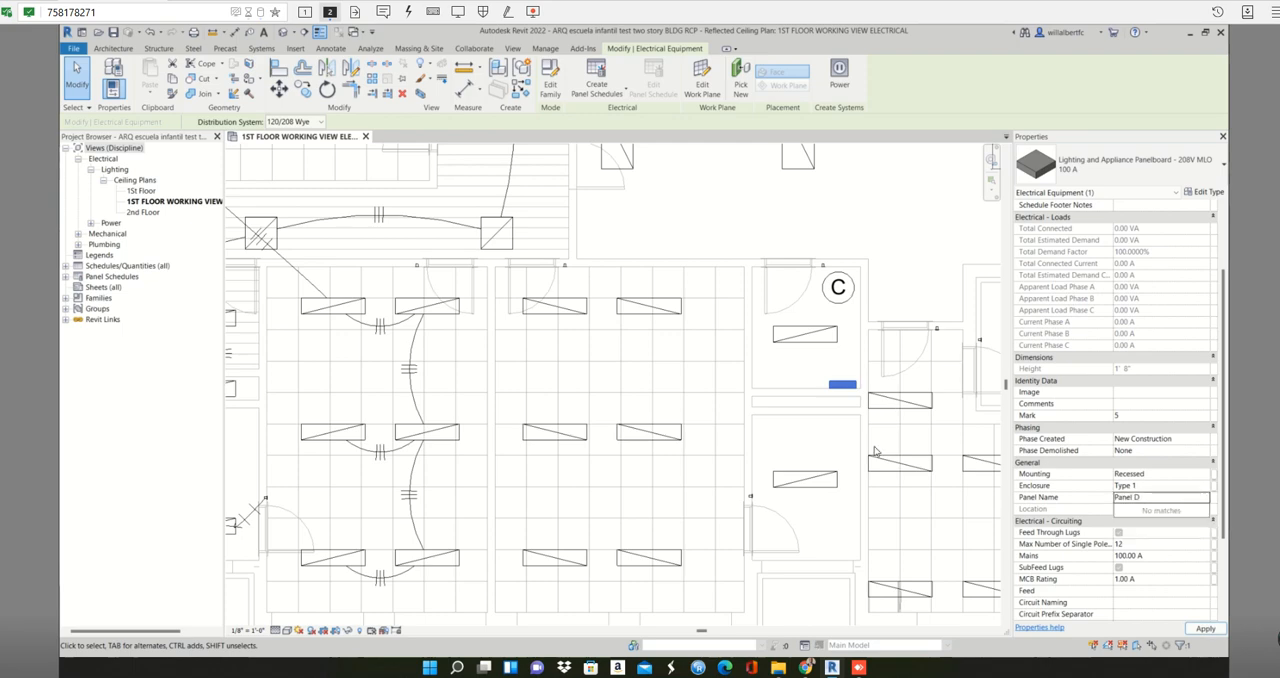
click(840, 386)
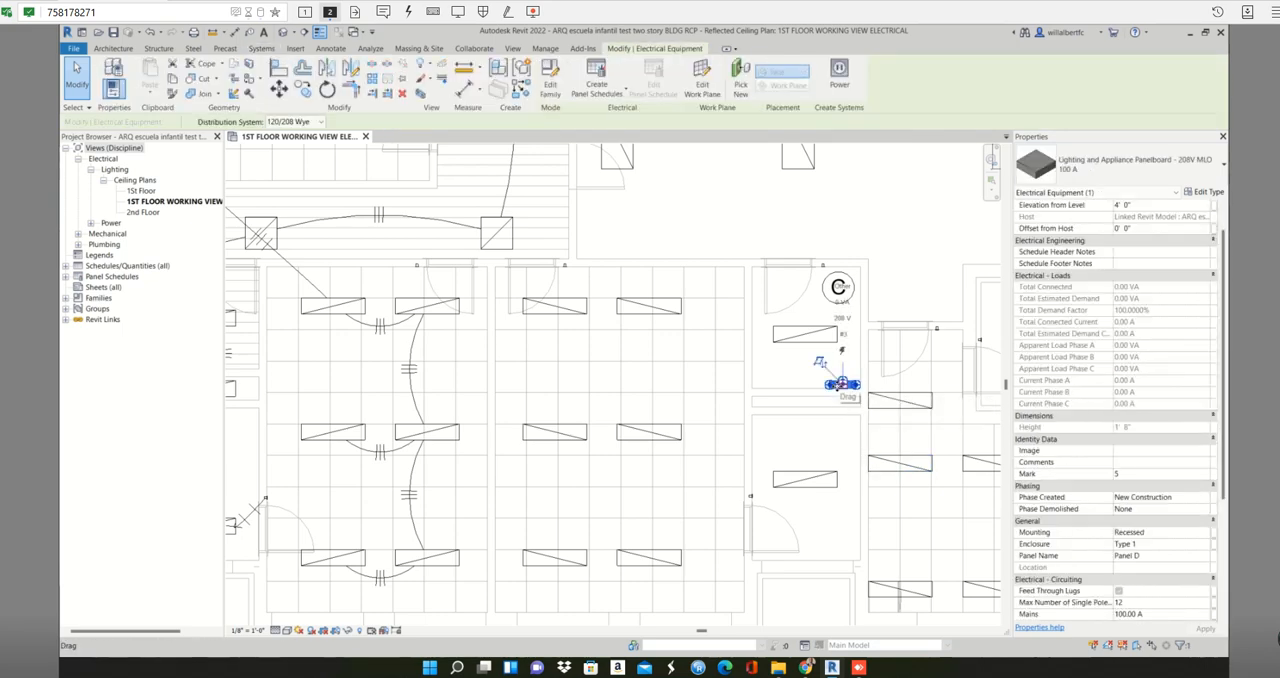
key(Escape)
- Create a power circuit for the six 1x4 fixtures in the classroom beside the room marked C and assign it to Panel D
click(548, 320)
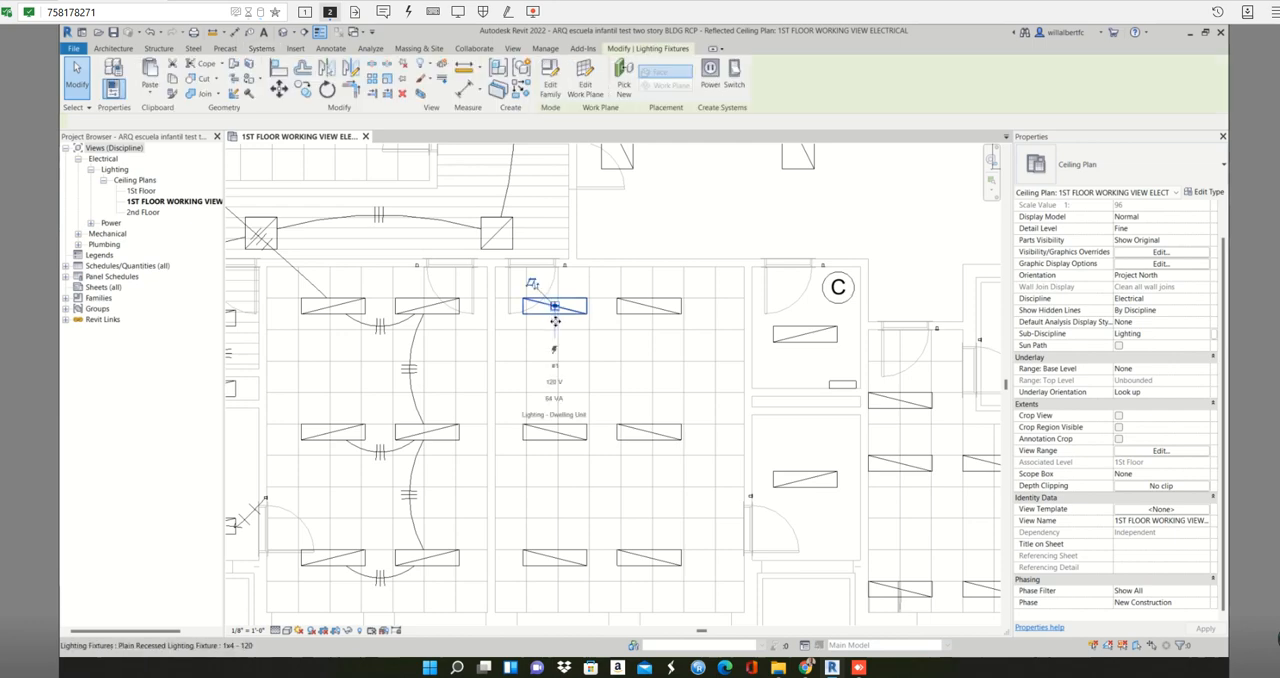
scroll(551, 318, down, 3)
key(Escape)
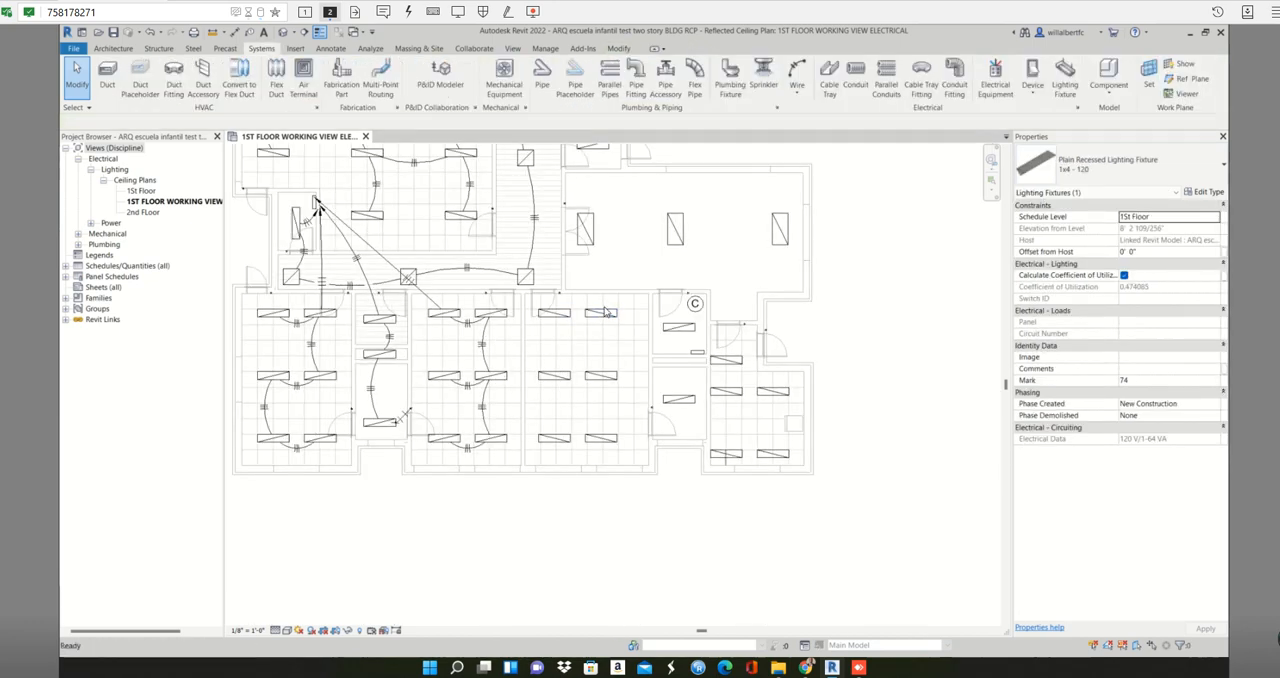
drag(537, 297, 640, 461)
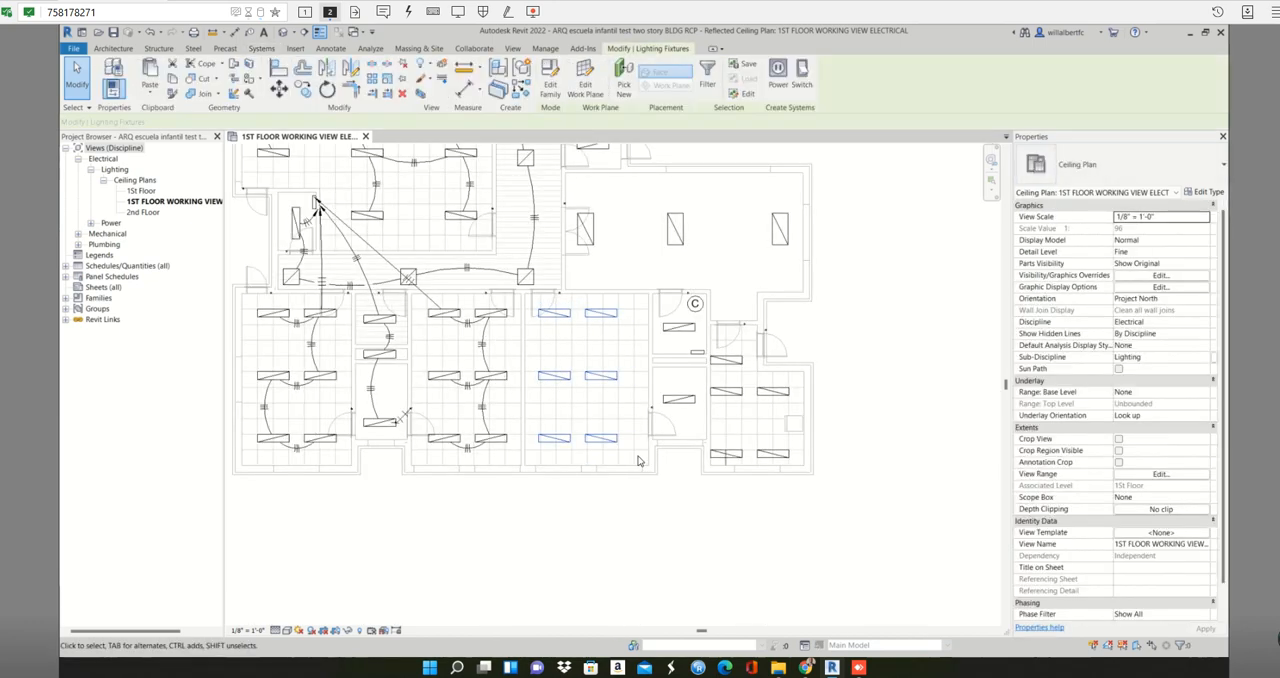
click(776, 74)
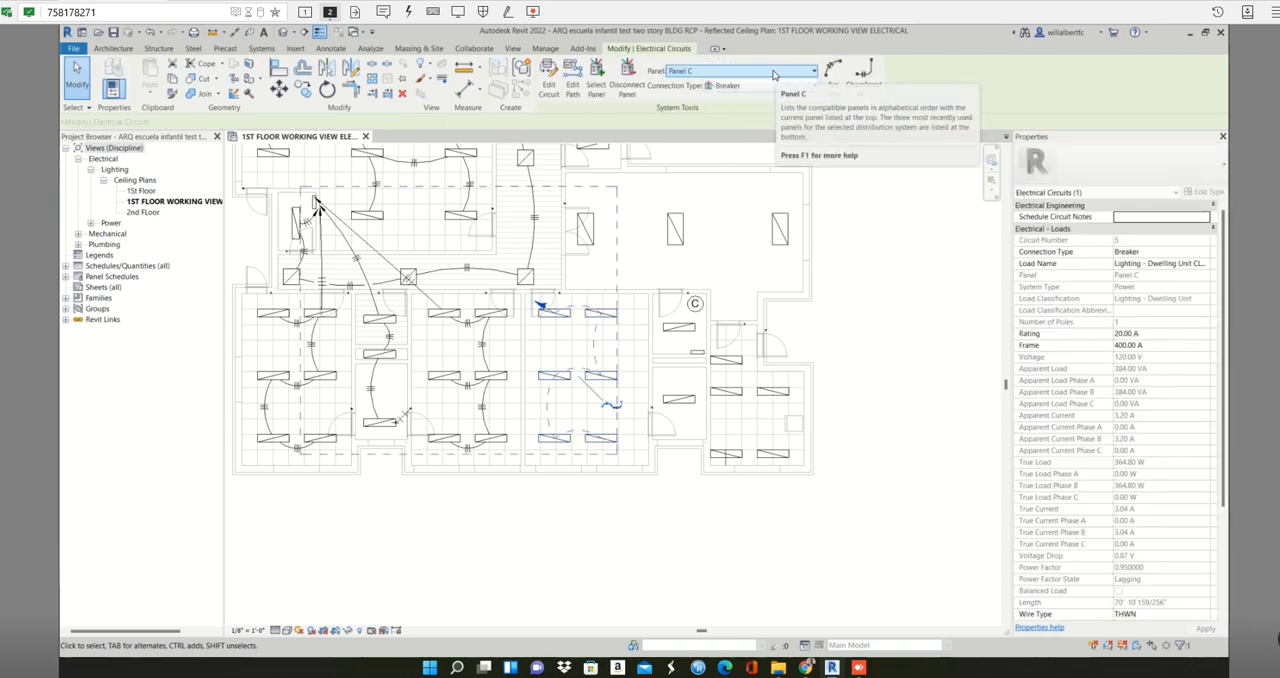
click(773, 72)
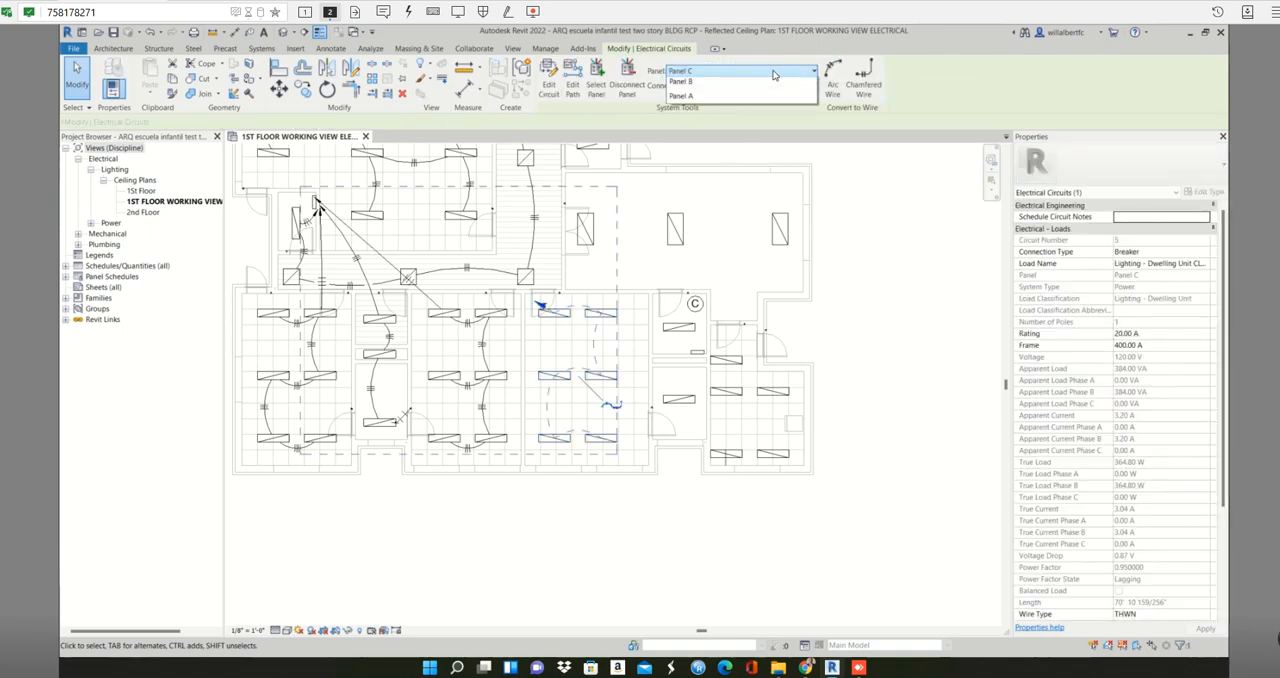
click(718, 120)
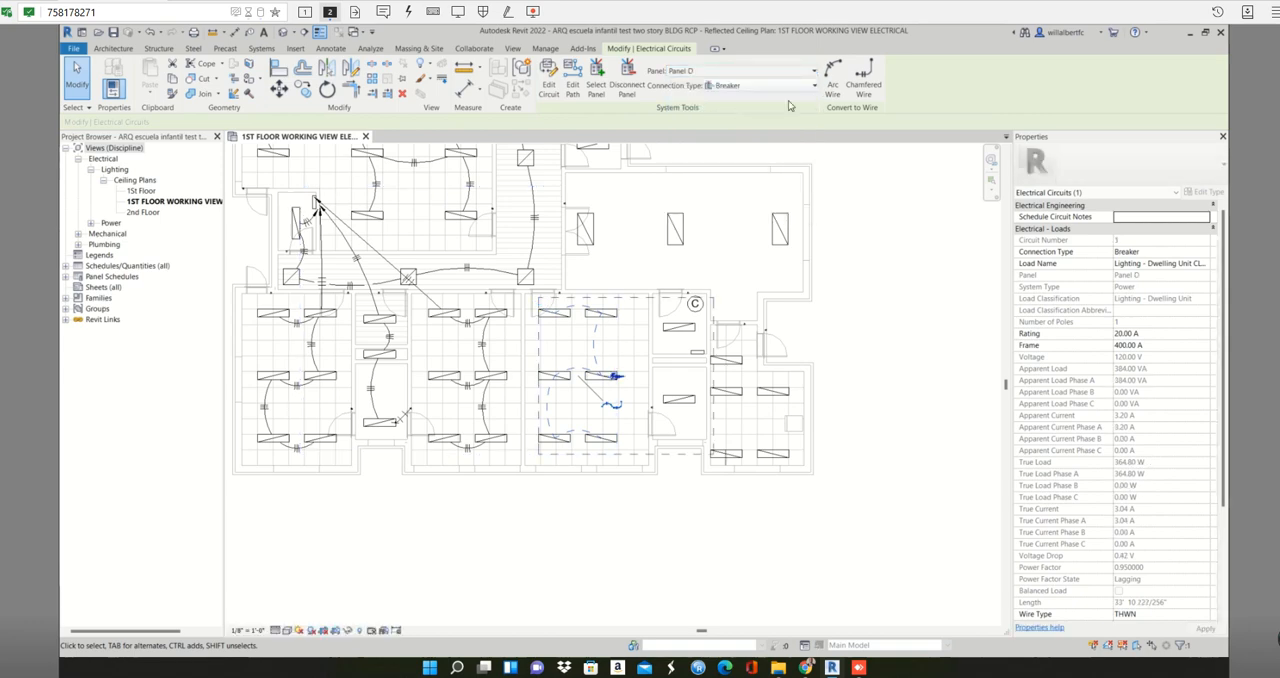
- Convert the six-fixture circuit to arc wires and extend its home run arrow to Panel D
click(831, 78)
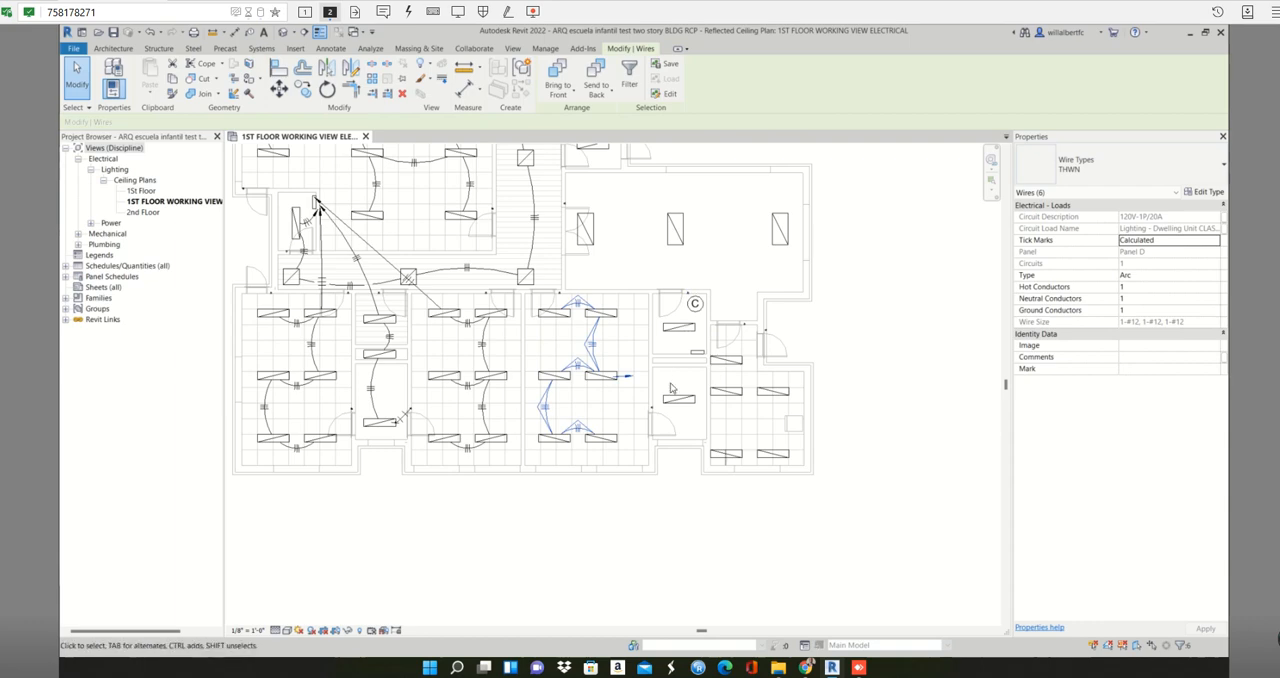
scroll(665, 375, up, 3)
key(Escape)
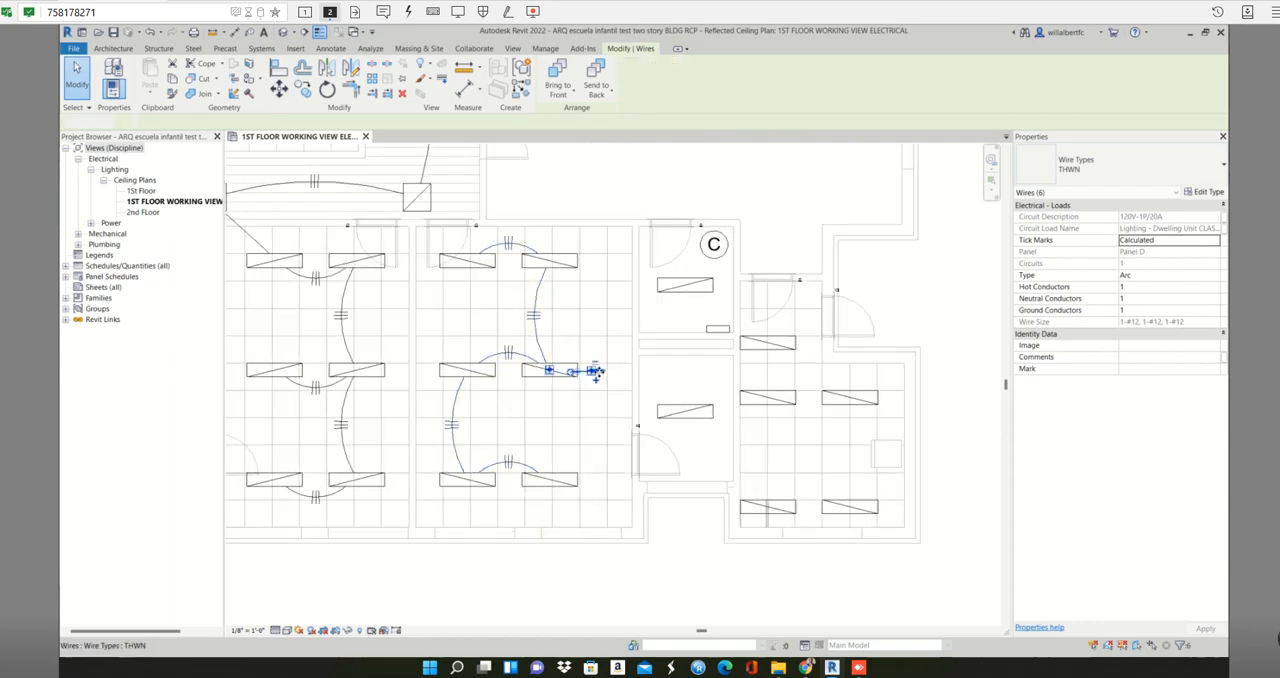
click(595, 371)
drag(595, 371, 687, 336)
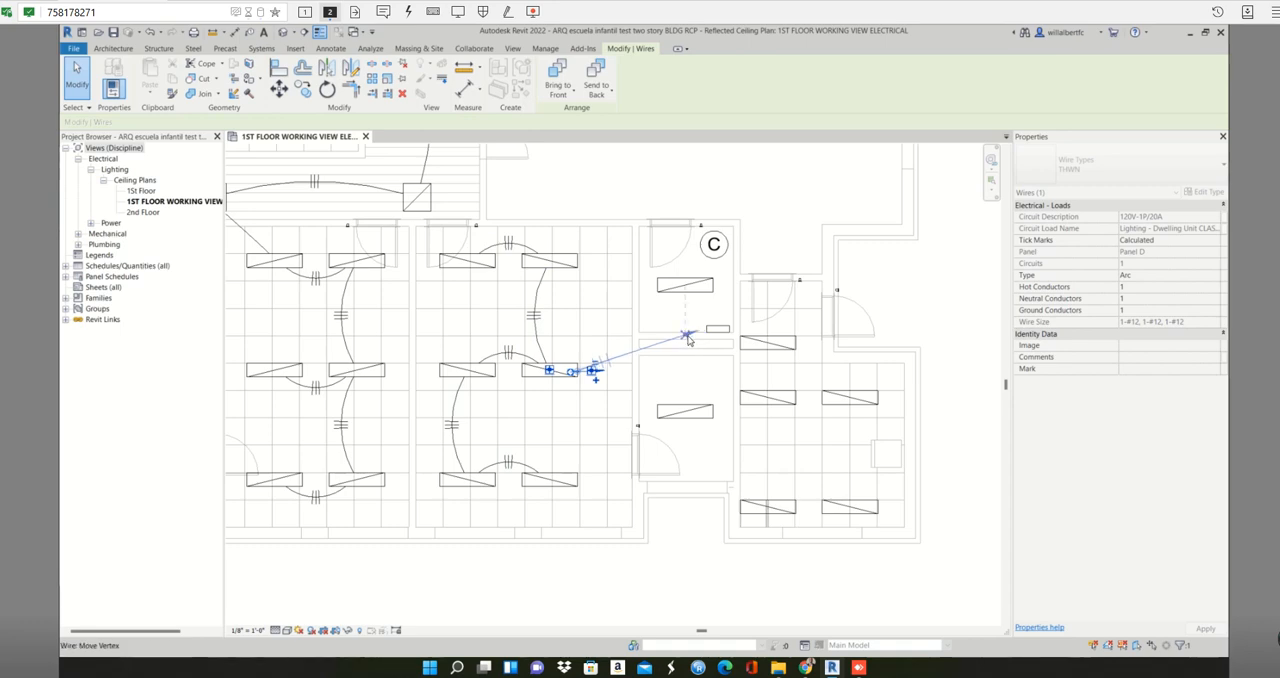
key(Escape)
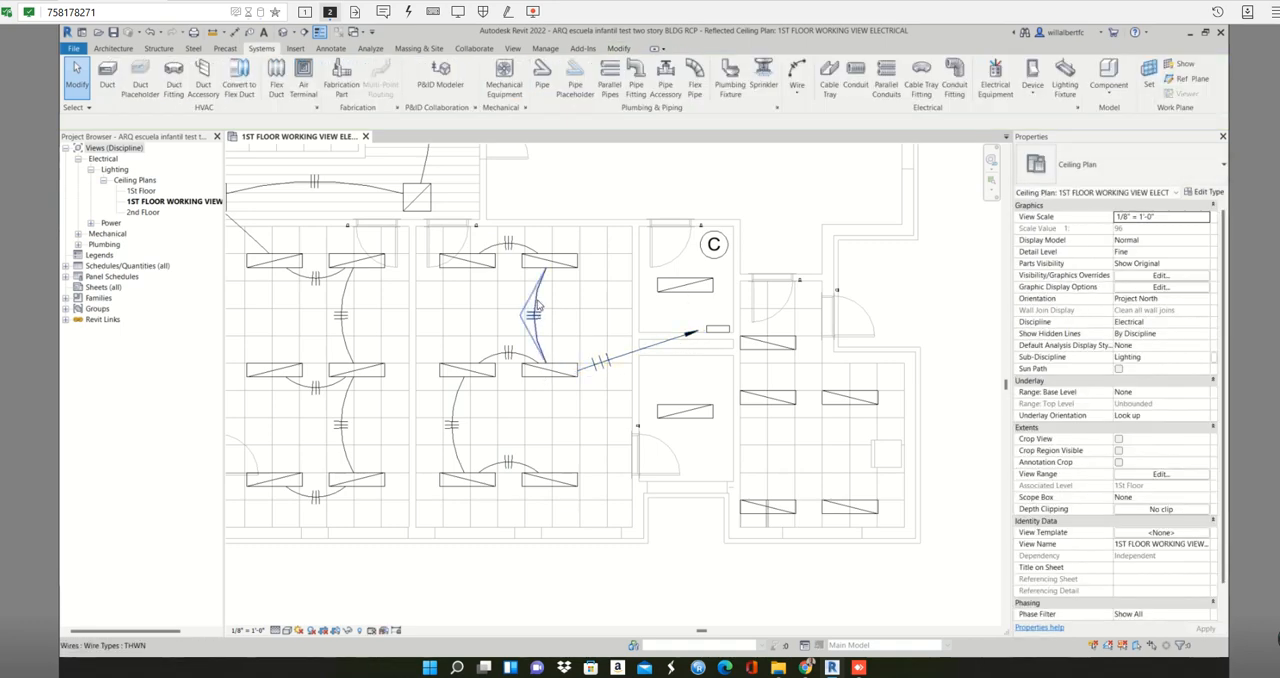
- Edit the classroom's Panel D circuit to add the fixture in the small room marked C
key(Tab)
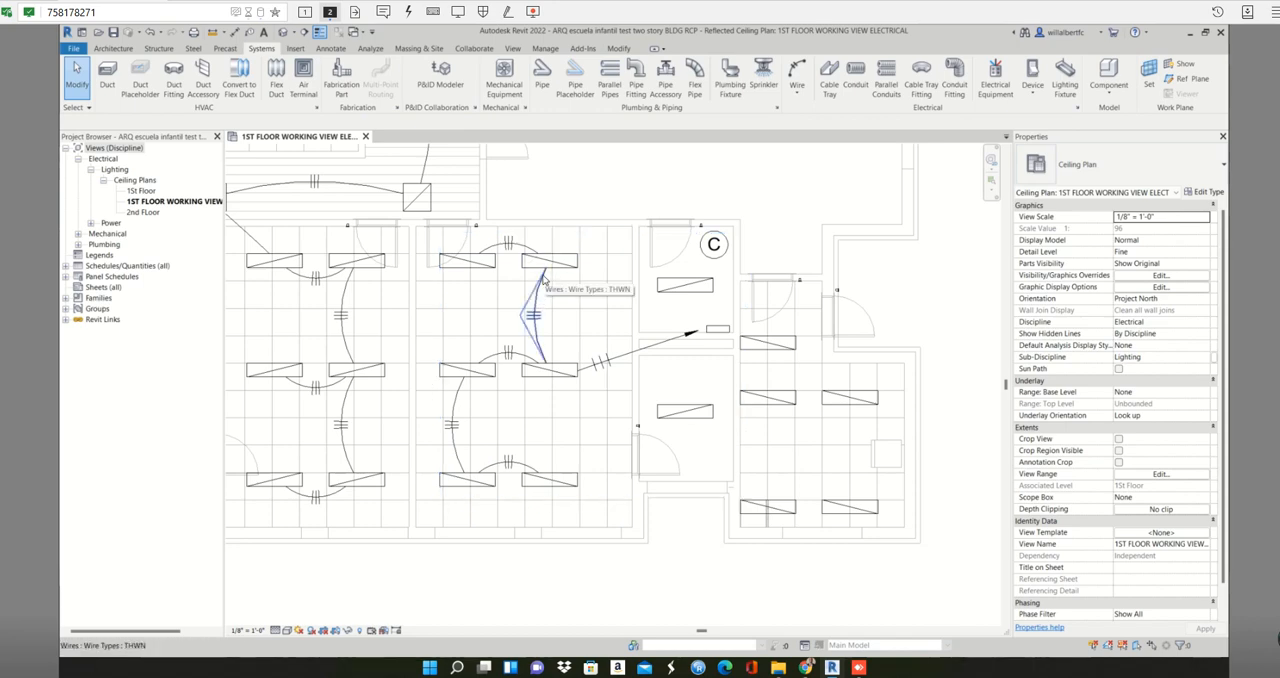
key(Tab)
click(543, 280)
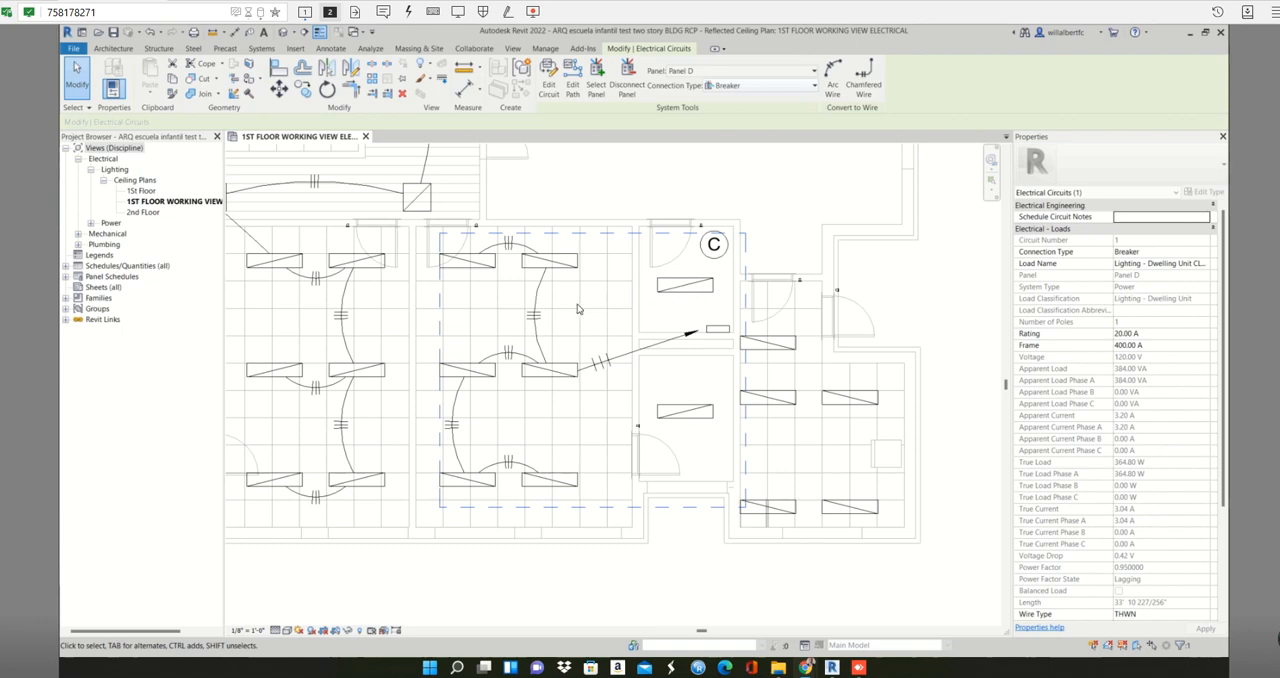
click(549, 80)
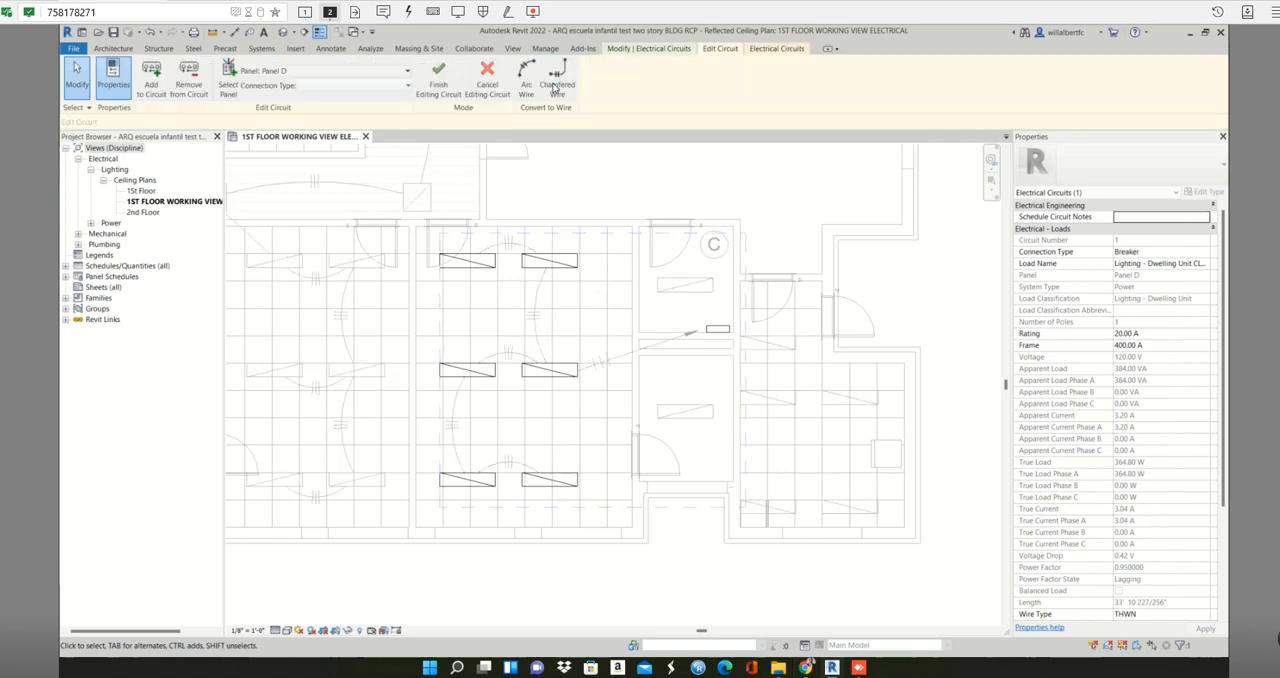
click(150, 88)
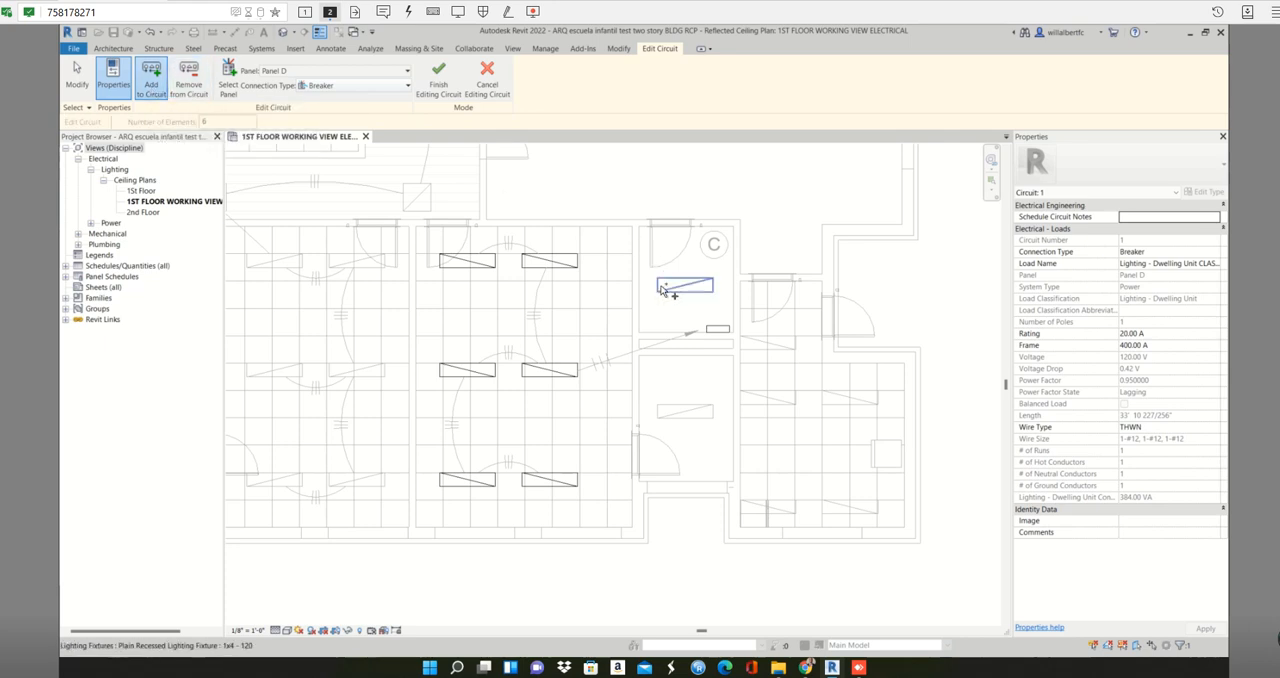
click(661, 290)
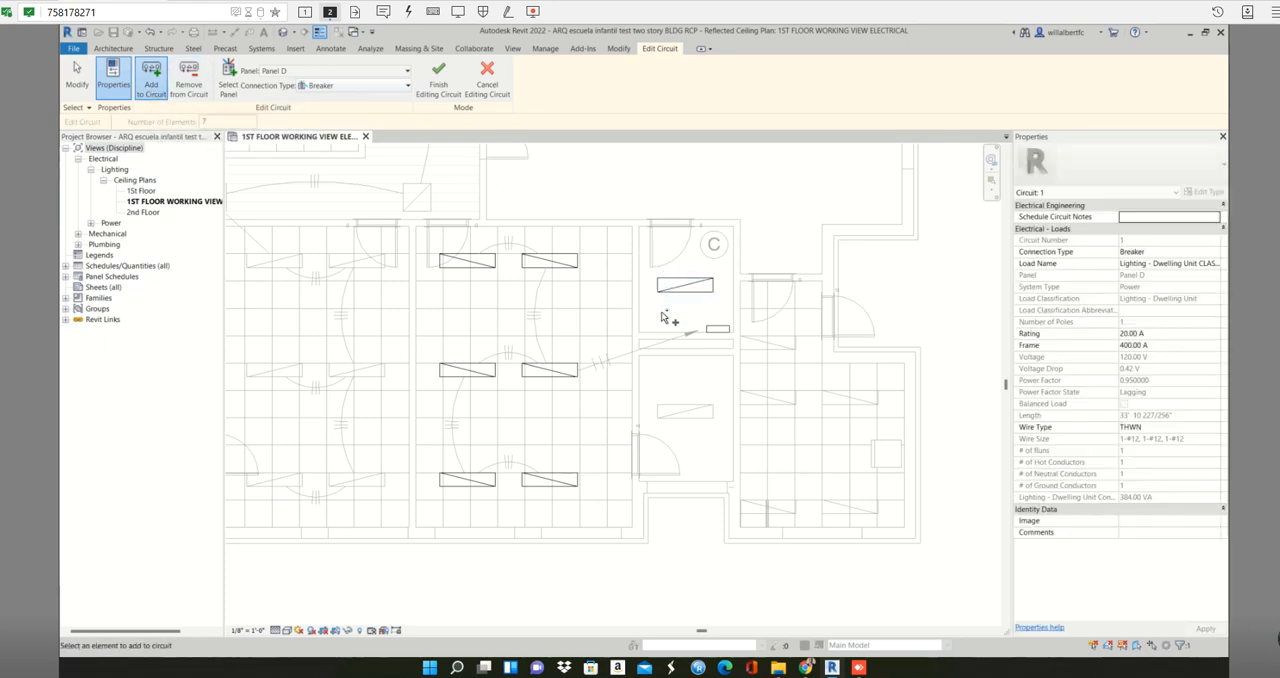
click(442, 84)
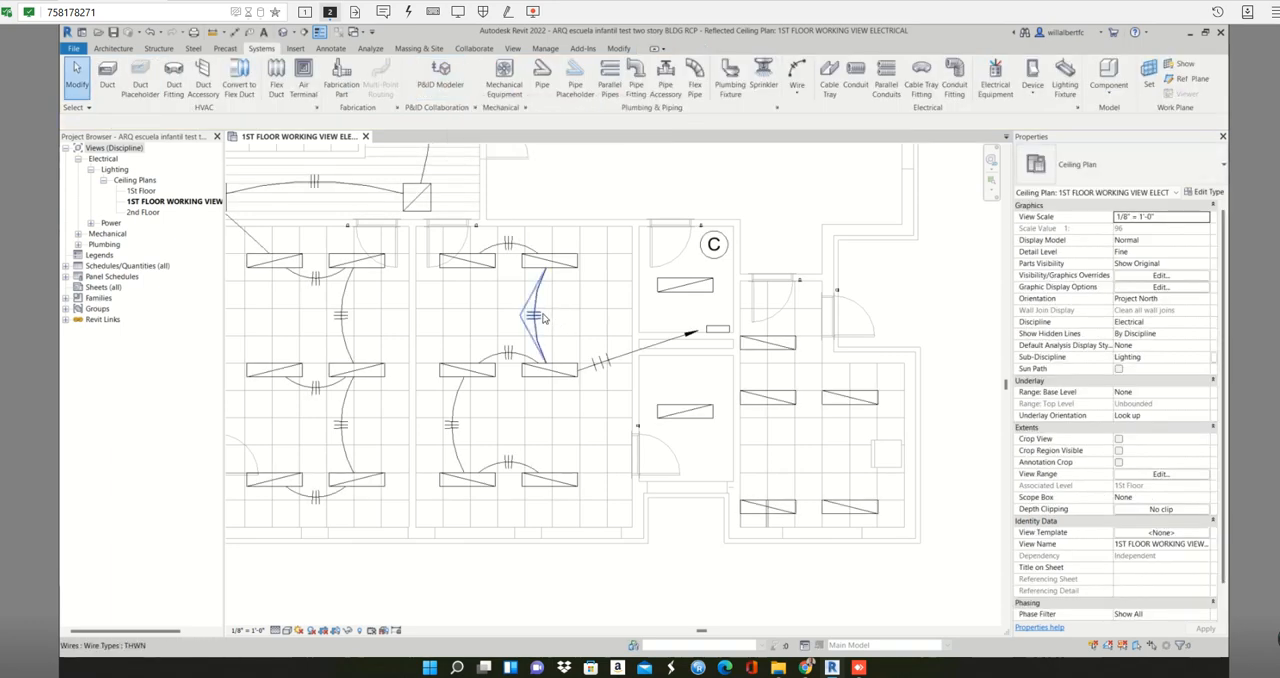
- Circuit the five kitchen-area fixtures and the one in the small room below Panel D to Panel D, and convert the circuit to arc wires
key(Tab)
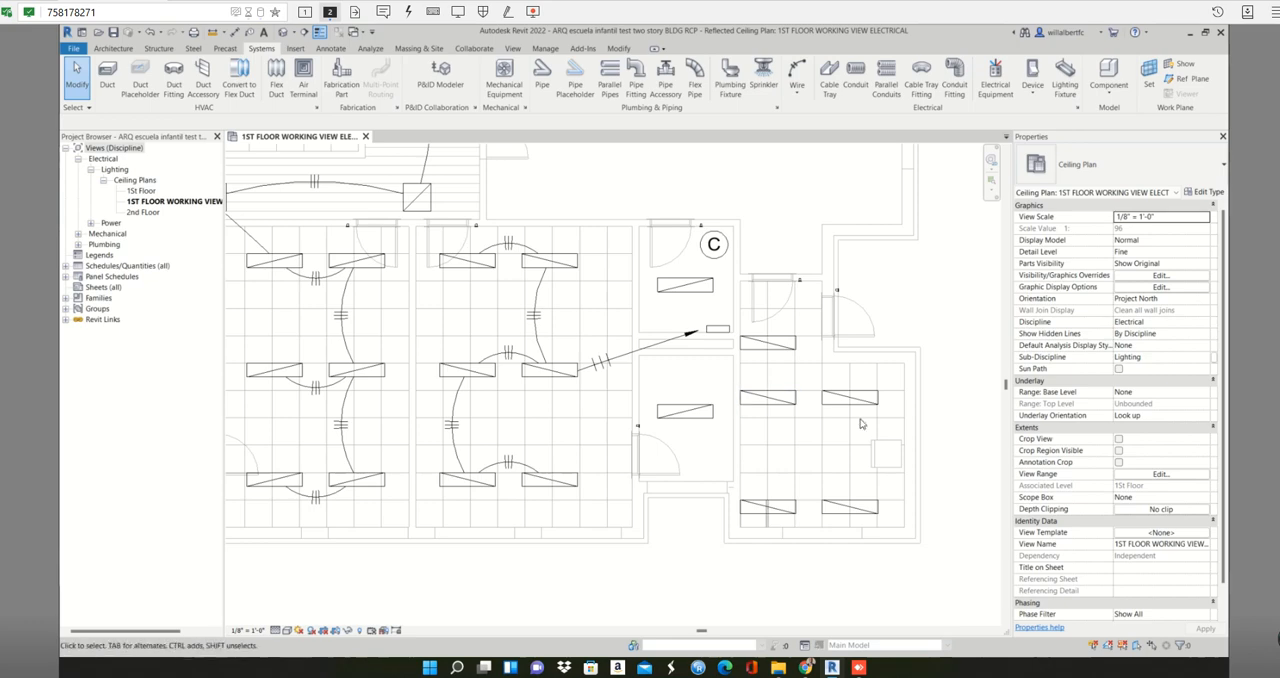
drag(887, 377, 762, 508)
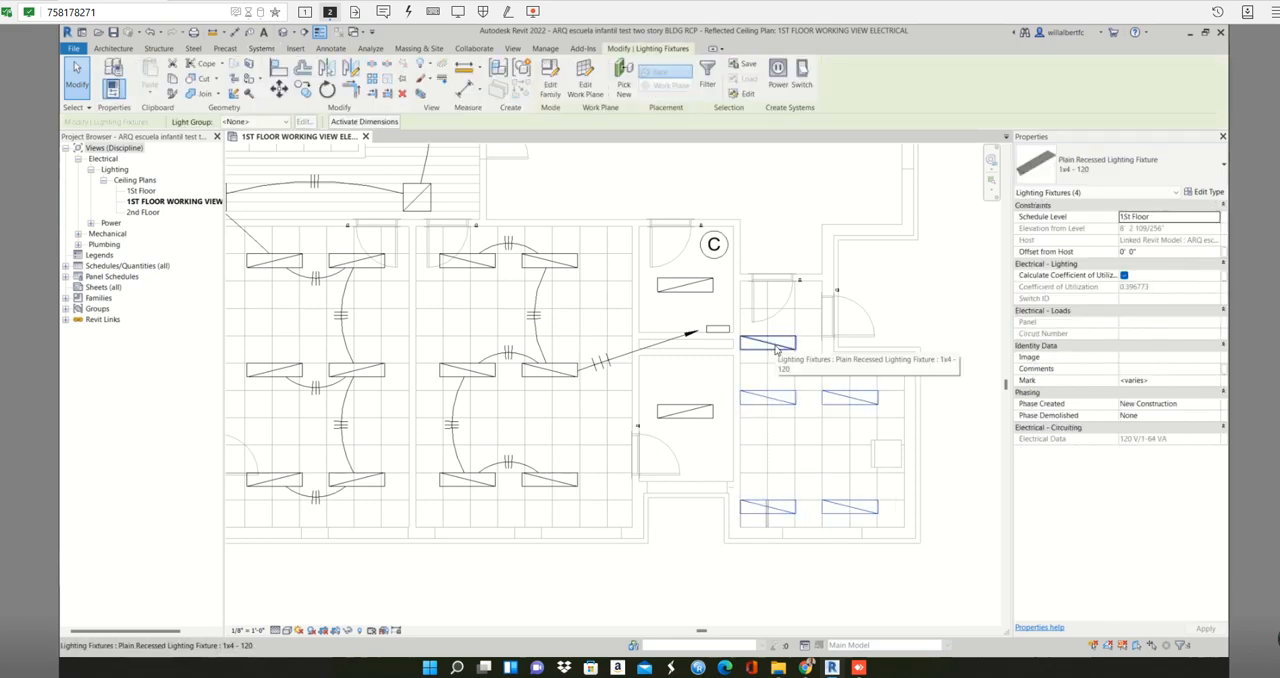
ctrl+click(778, 347)
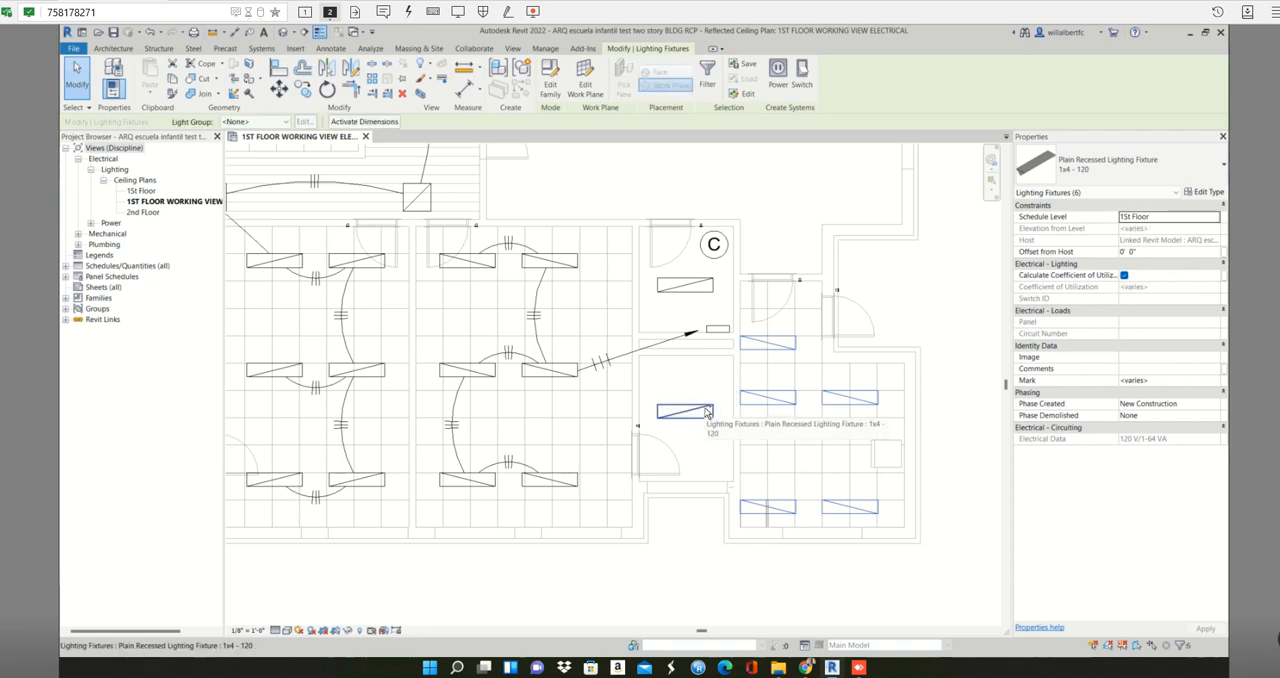
ctrl+click(685, 410)
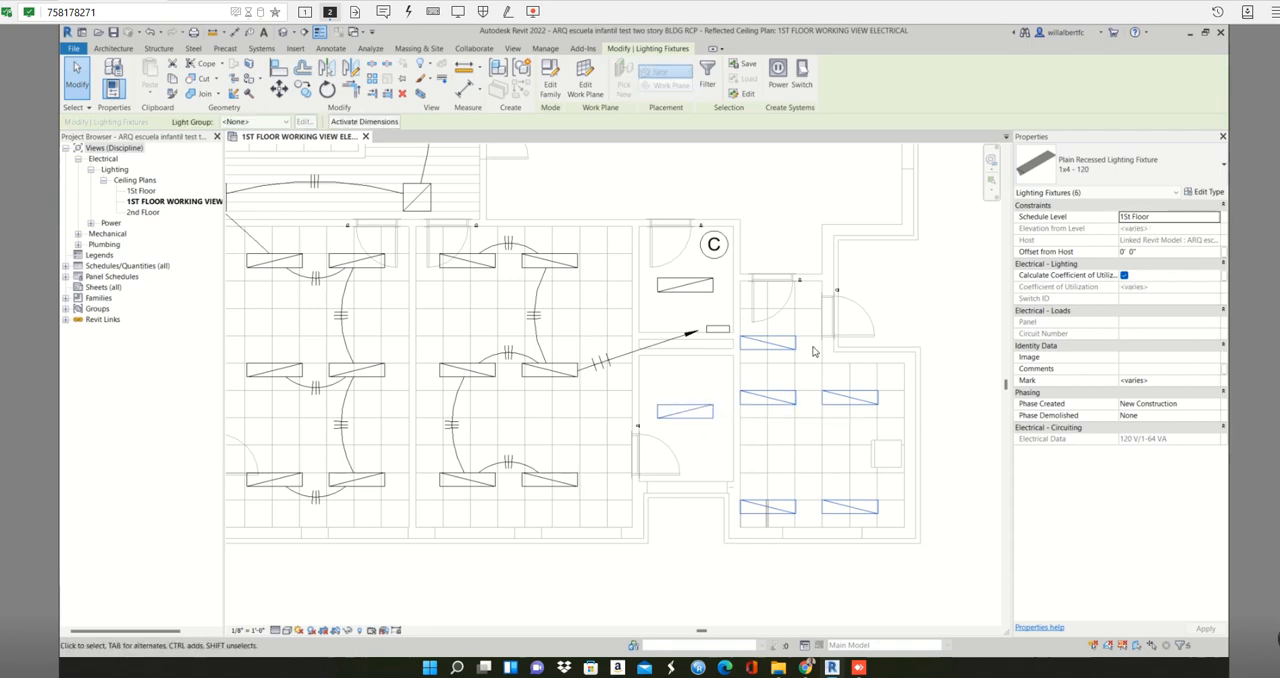
click(778, 72)
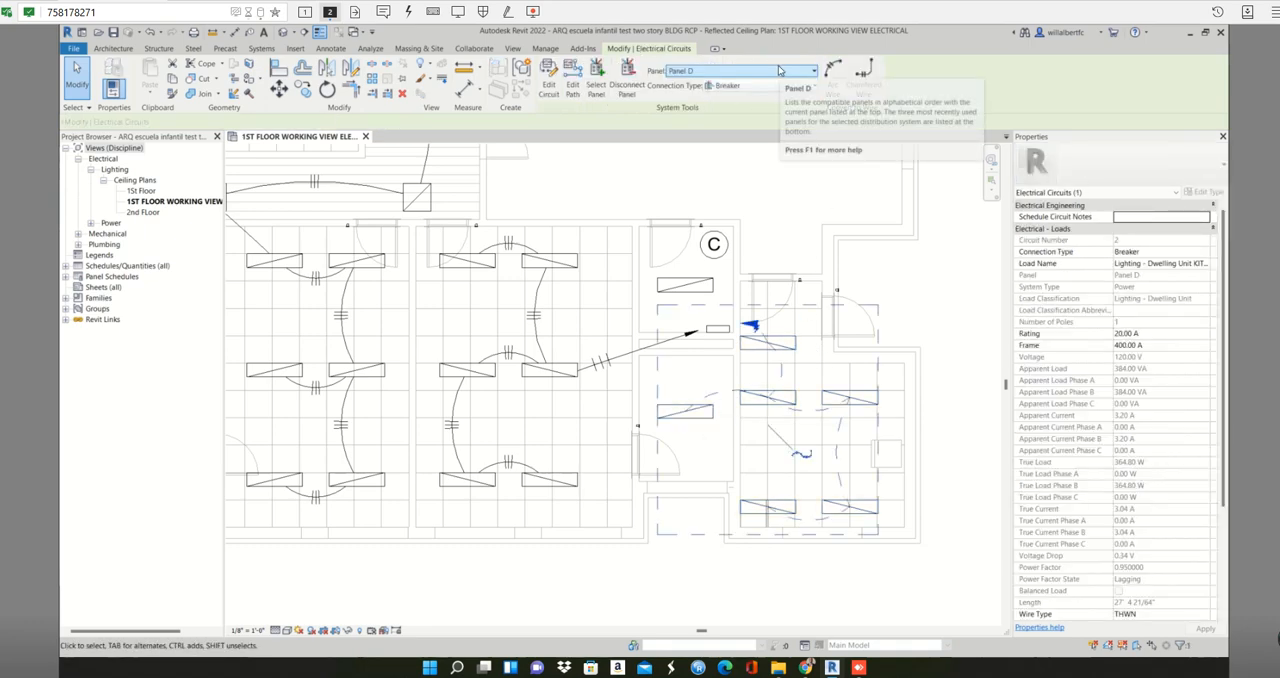
click(834, 78)
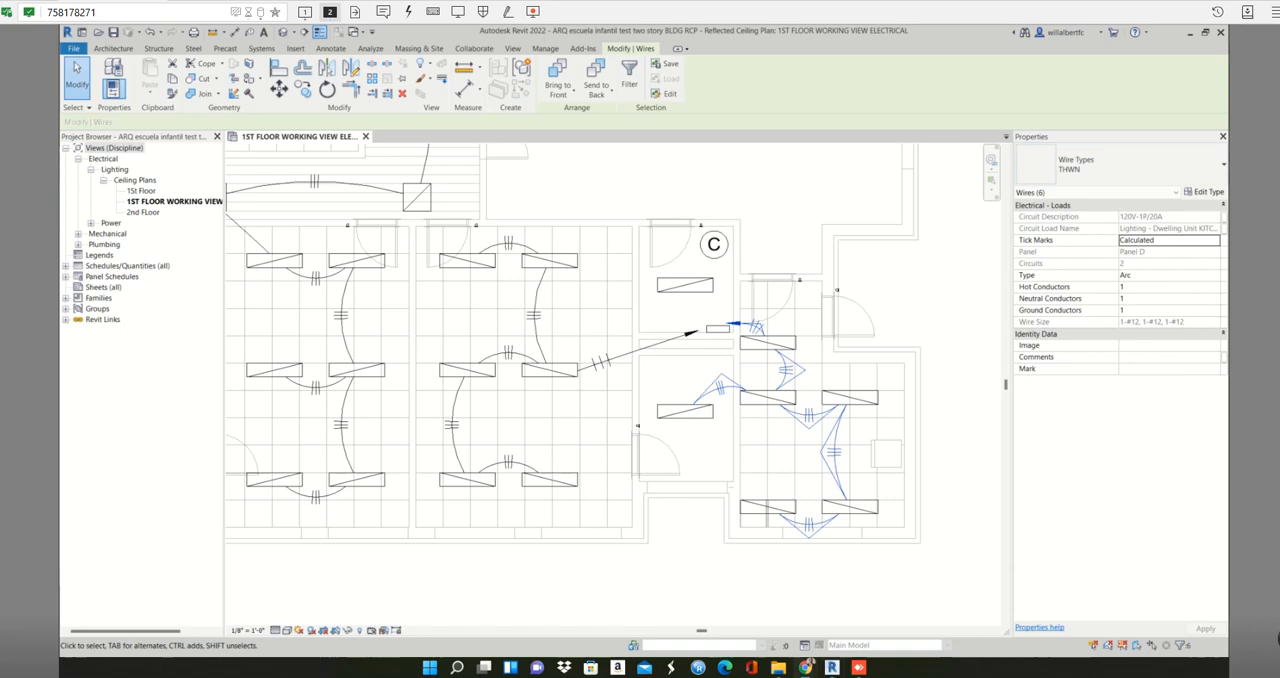
scroll(556, 318, down, 5)
middle_drag(680, 347, 735, 474)
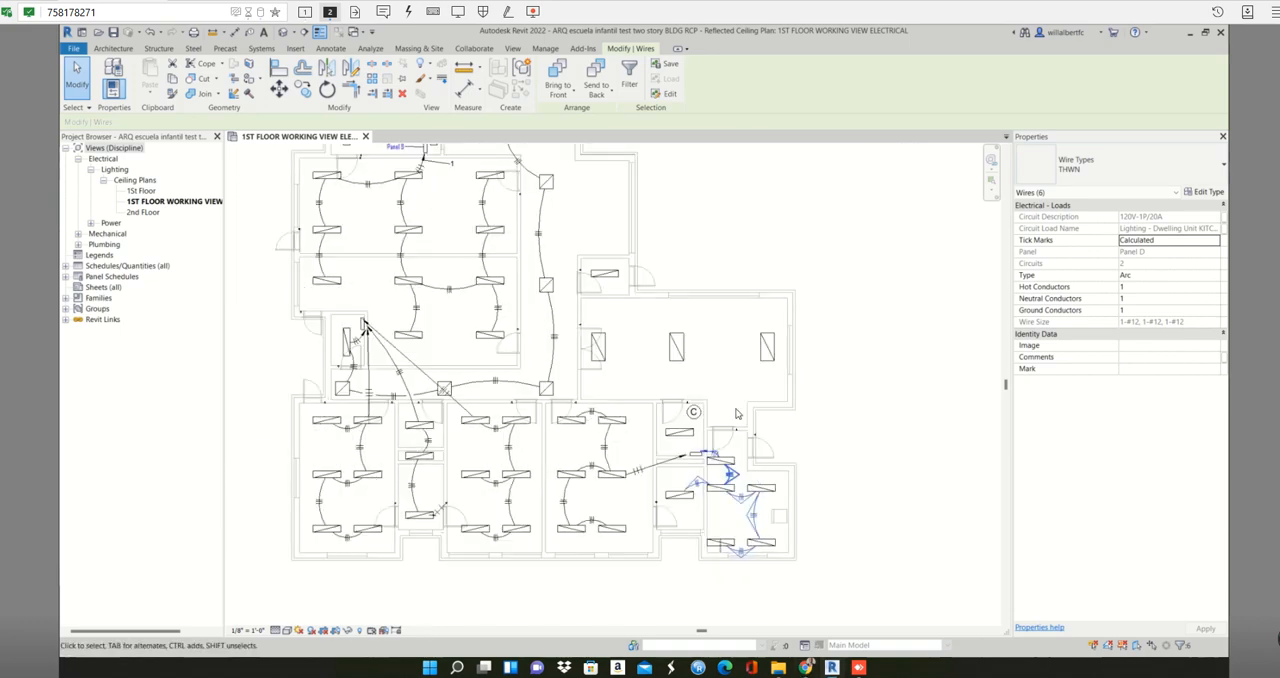
click(734, 408)
- Create a Panel D power circuit from the three 2x4 fixtures in the large room and the 1x4 fixture in the small room above it
scroll(724, 373, up, 2)
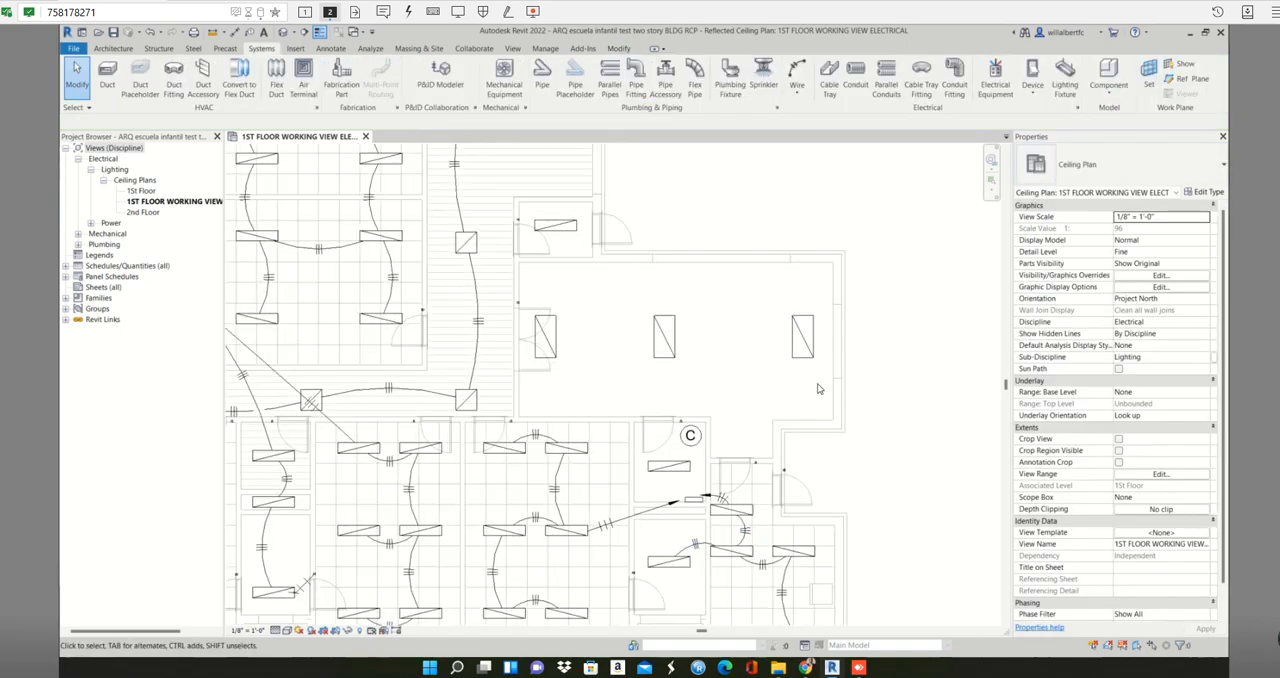
drag(817, 383, 538, 322)
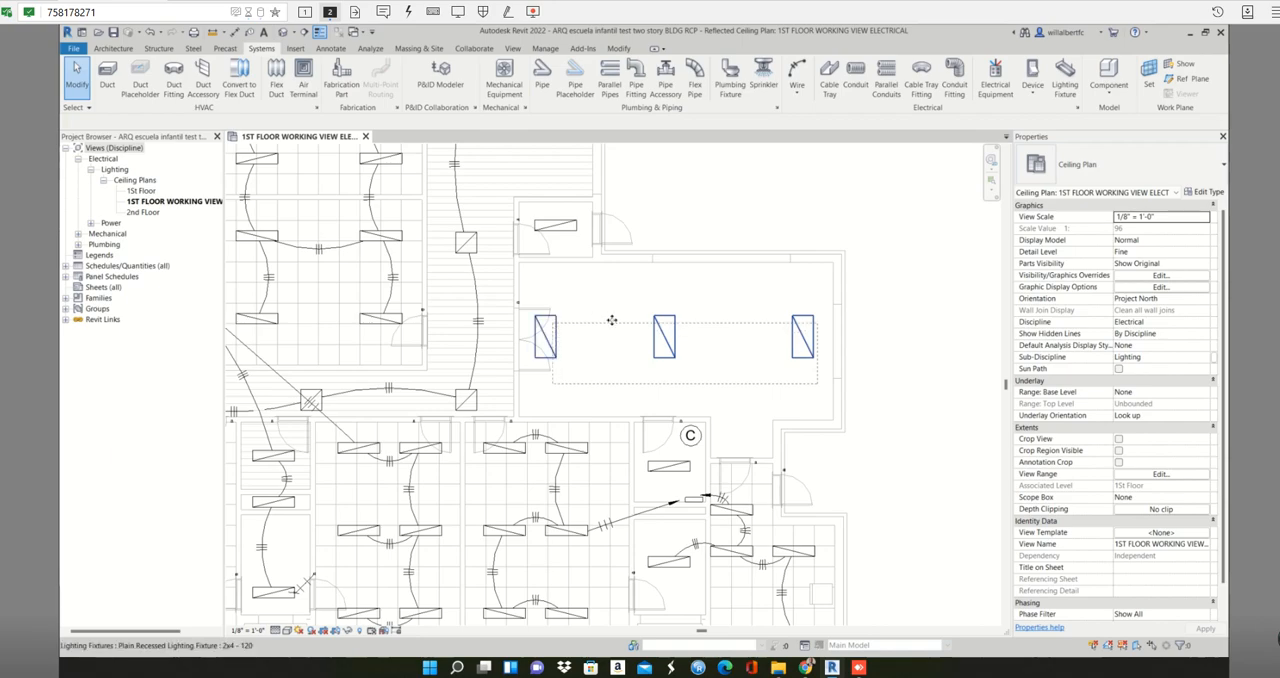
scroll(610, 319, down, 2)
middle_drag(655, 347, 758, 441)
scroll(673, 364, down, 1)
scroll(716, 394, down, 2)
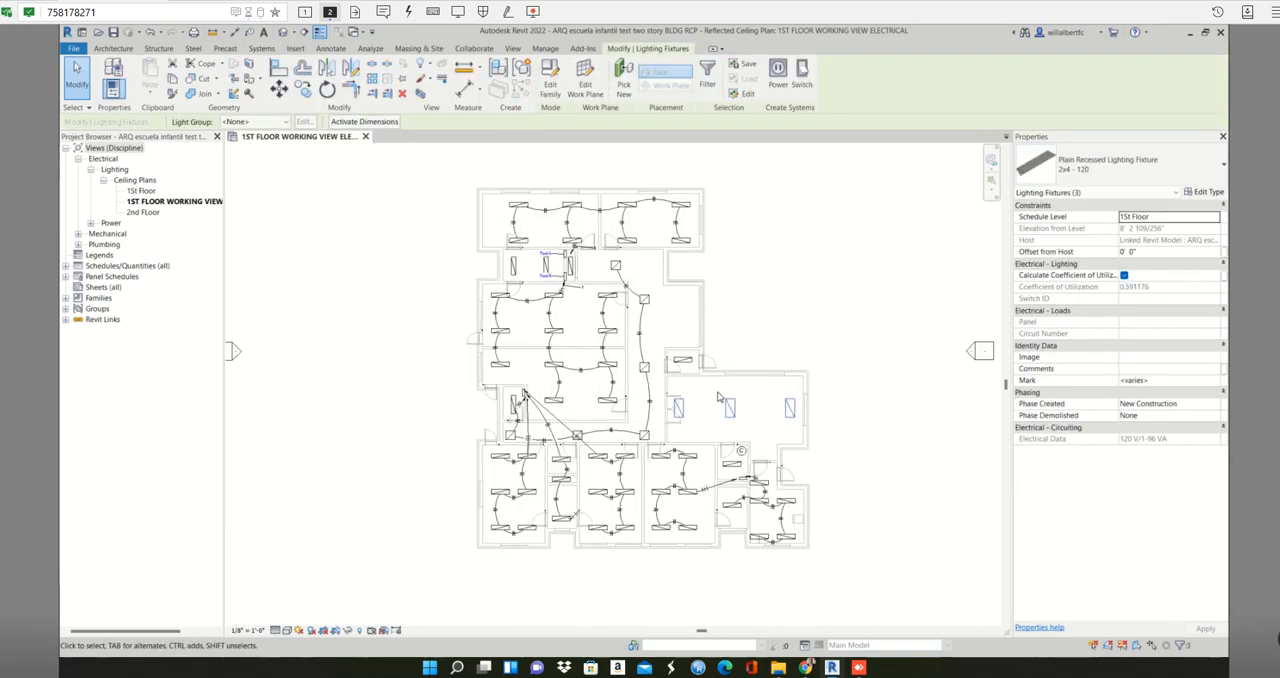
scroll(718, 398, up, 3)
click(655, 333)
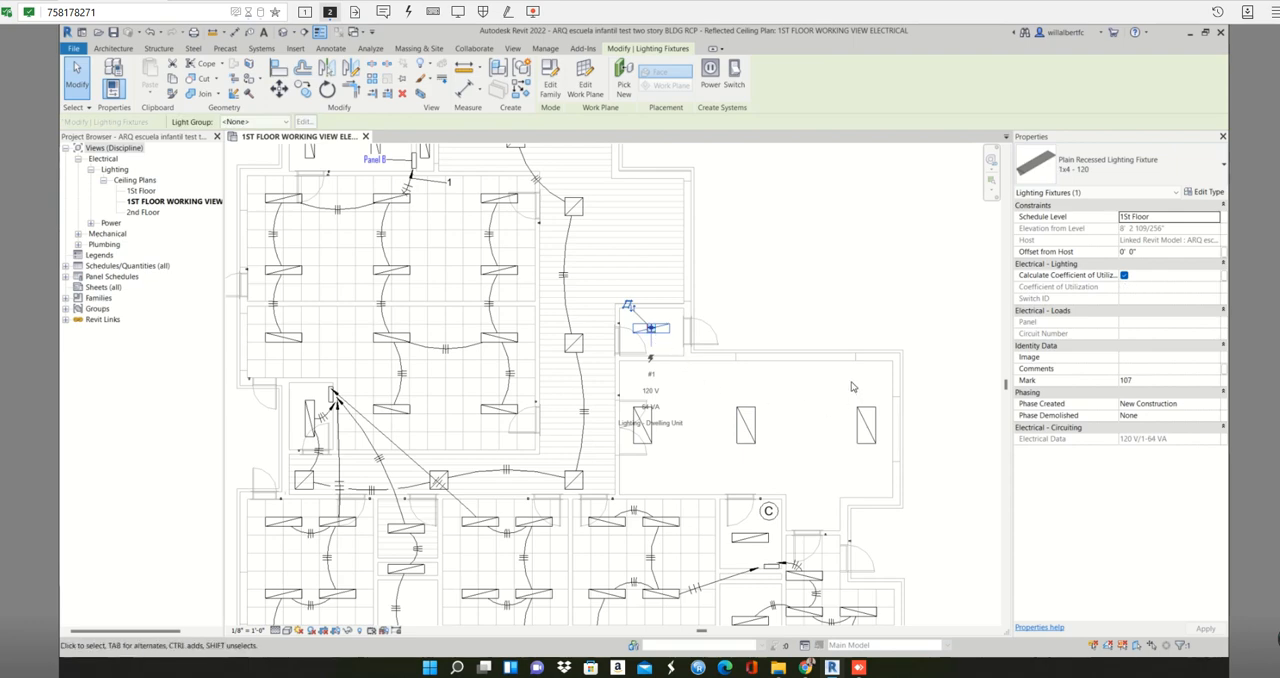
drag(862, 386, 648, 440)
ctrl+click(646, 436)
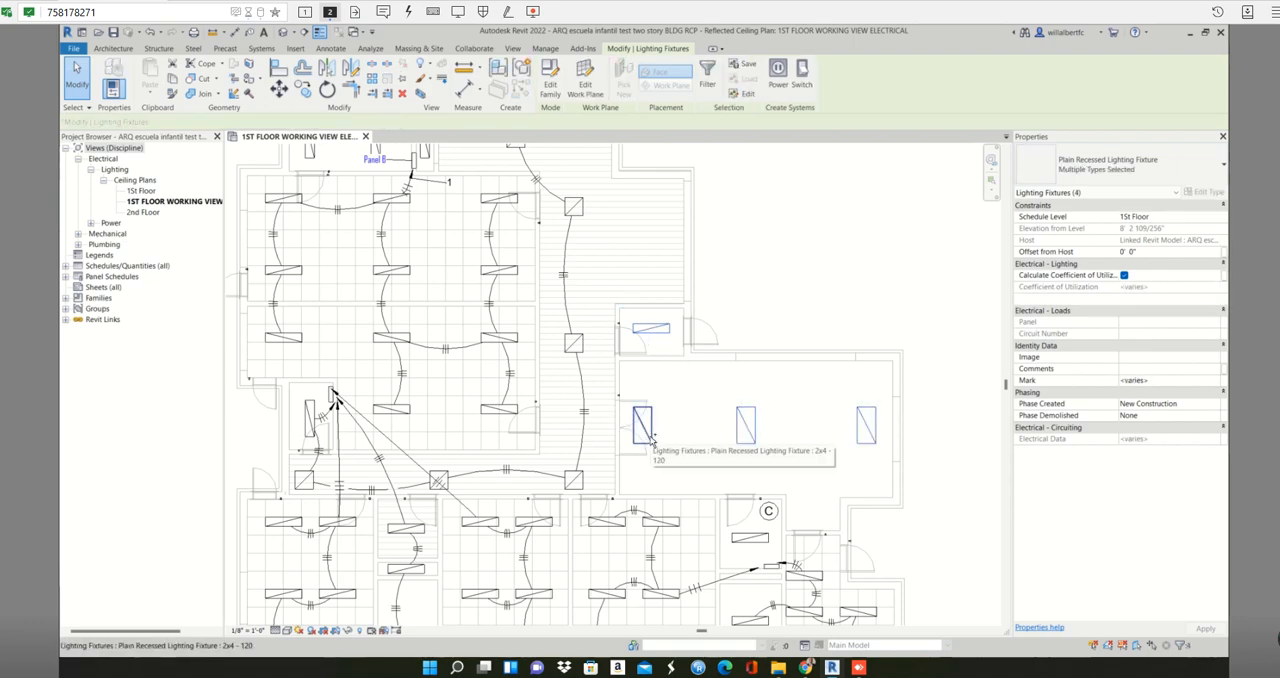
click(778, 75)
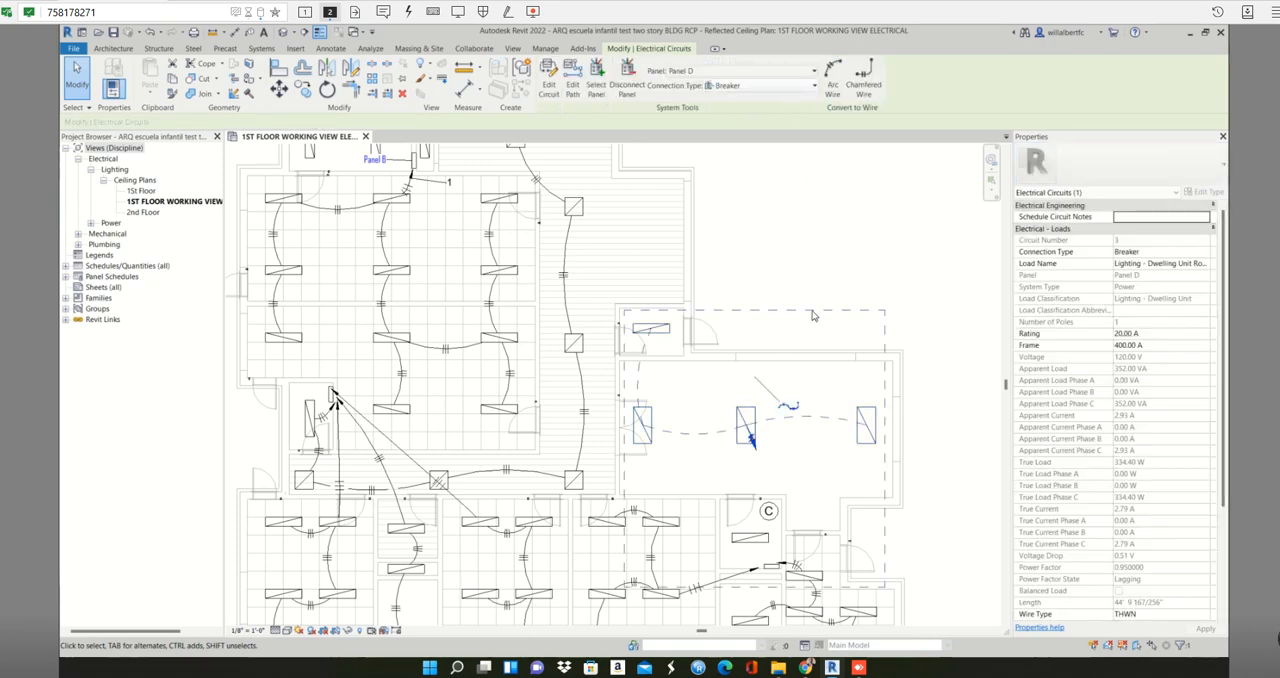
- Convert the large room's four-fixture circuit to arc wires
scroll(812, 316, down, 3)
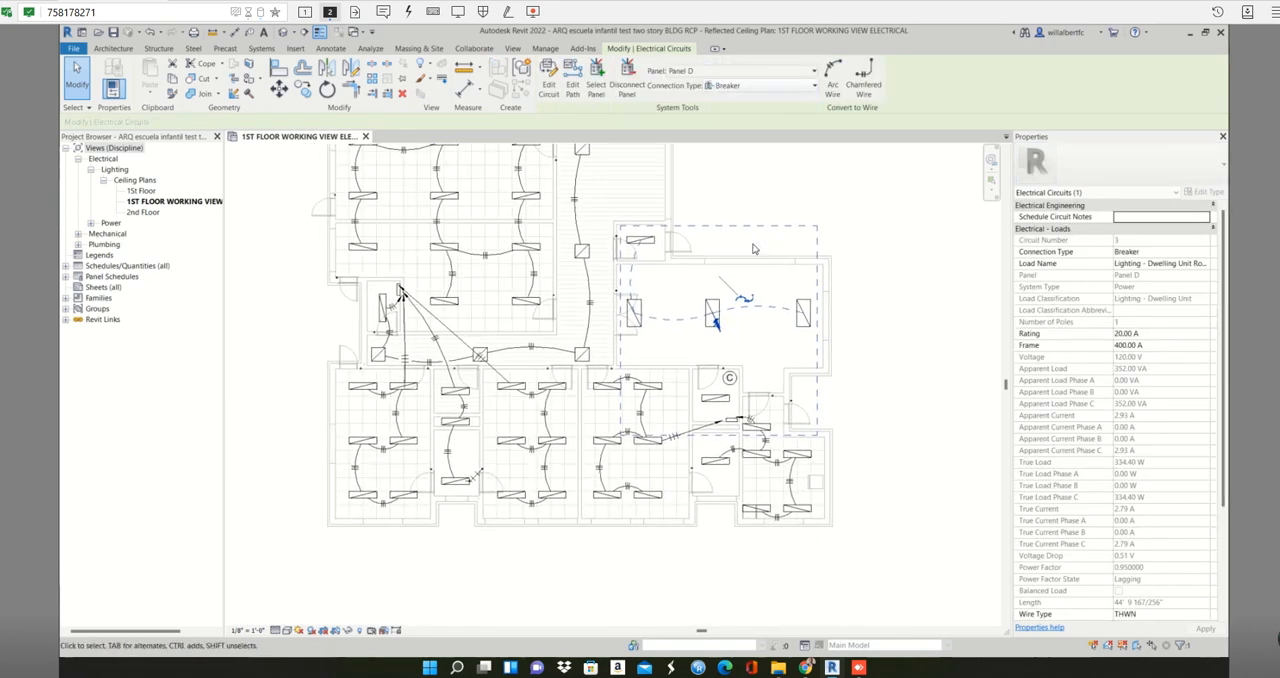
scroll(754, 249, up, 3)
key(Escape)
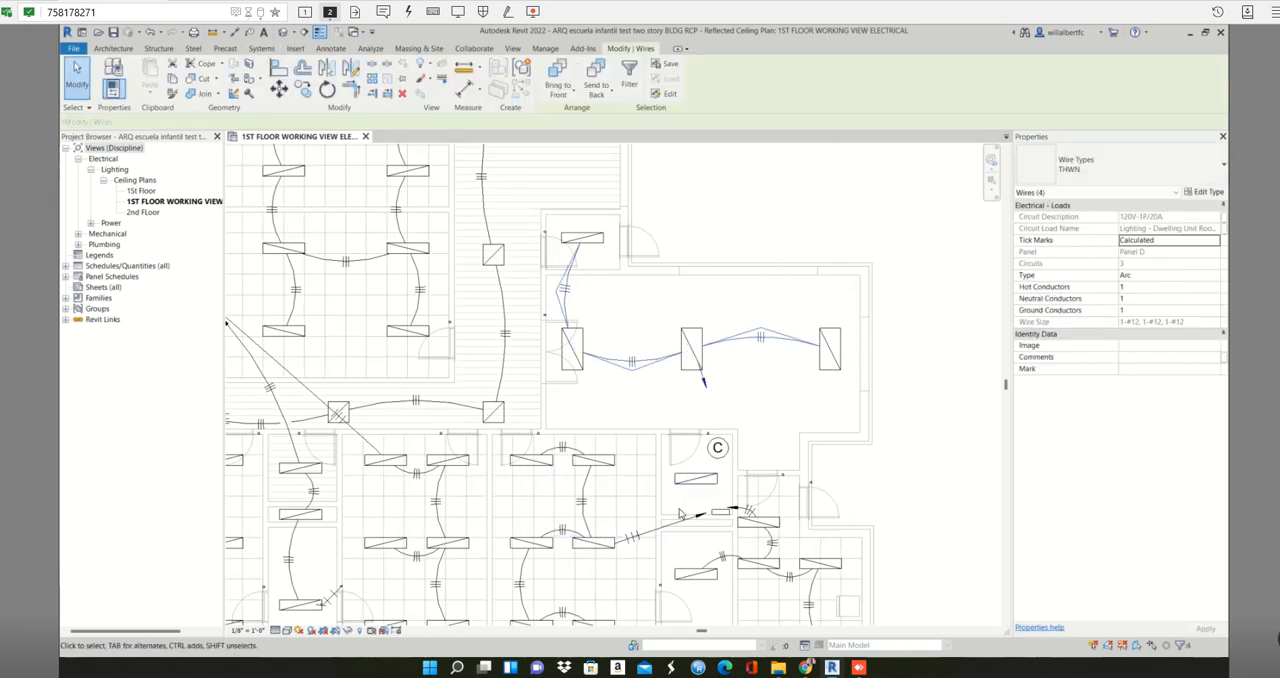
click(769, 406)
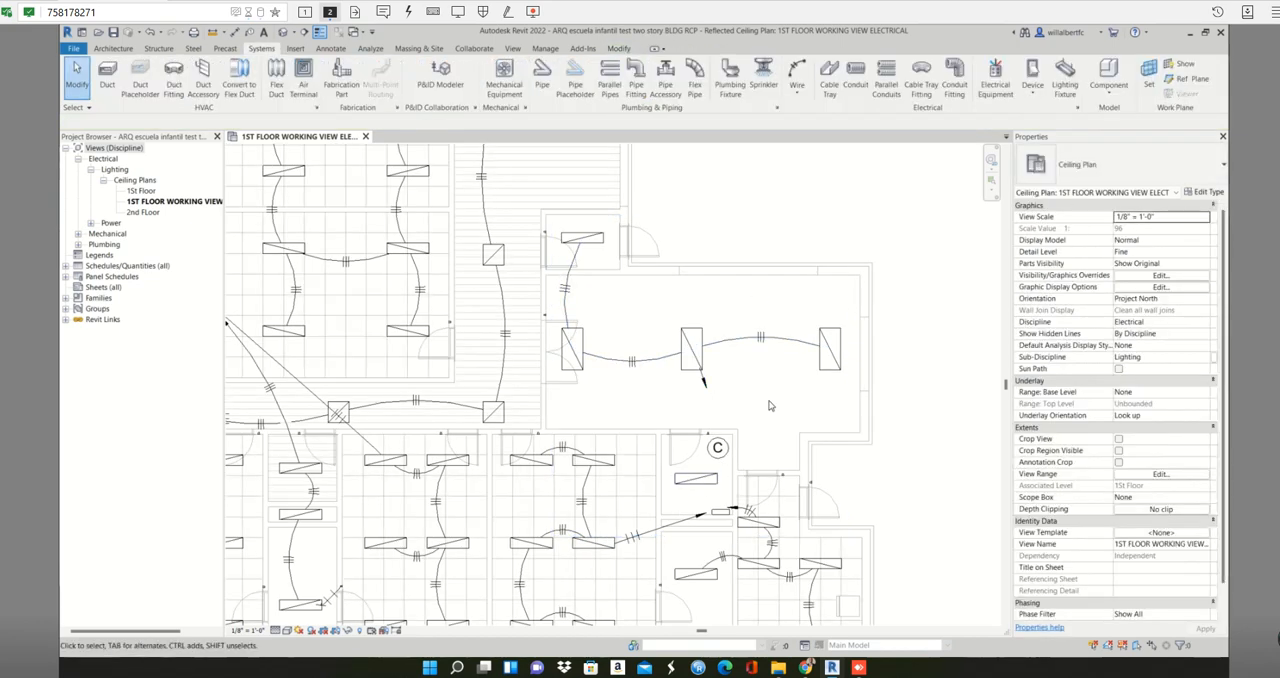
- Convert the Panel D circuit serving the classroom and the small room marked C to arc wires
click(698, 481)
click(627, 488)
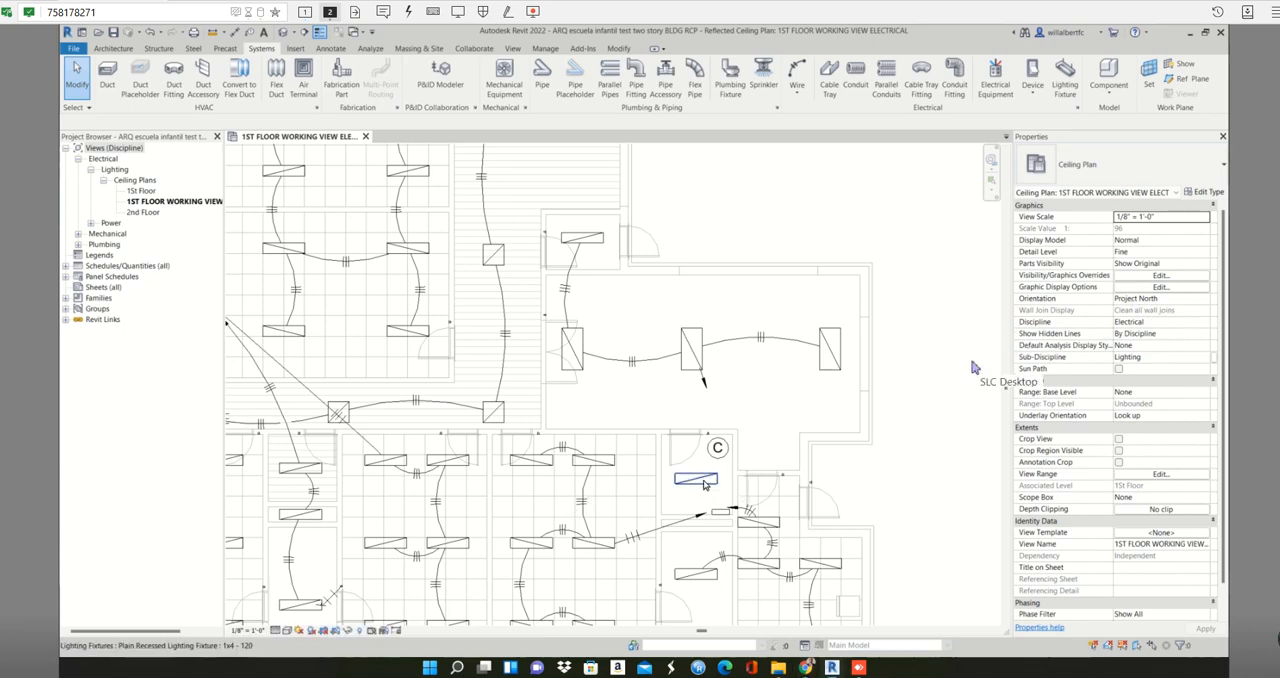
click(704, 484)
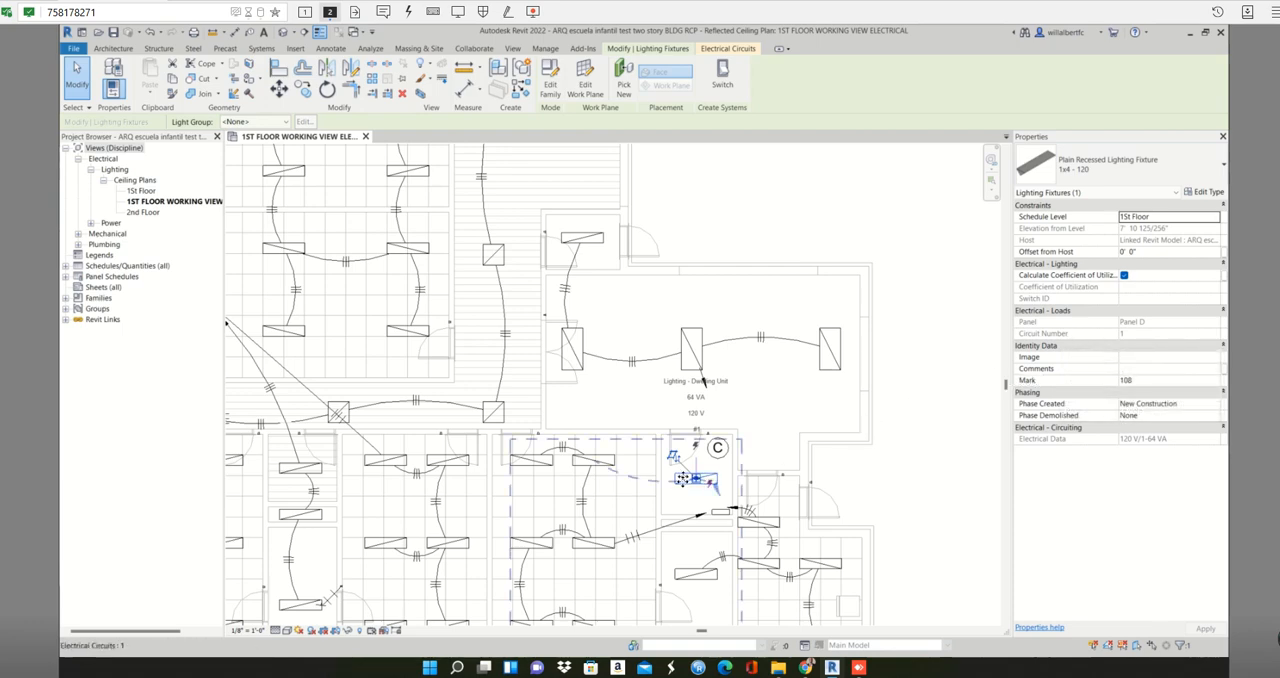
key(Escape)
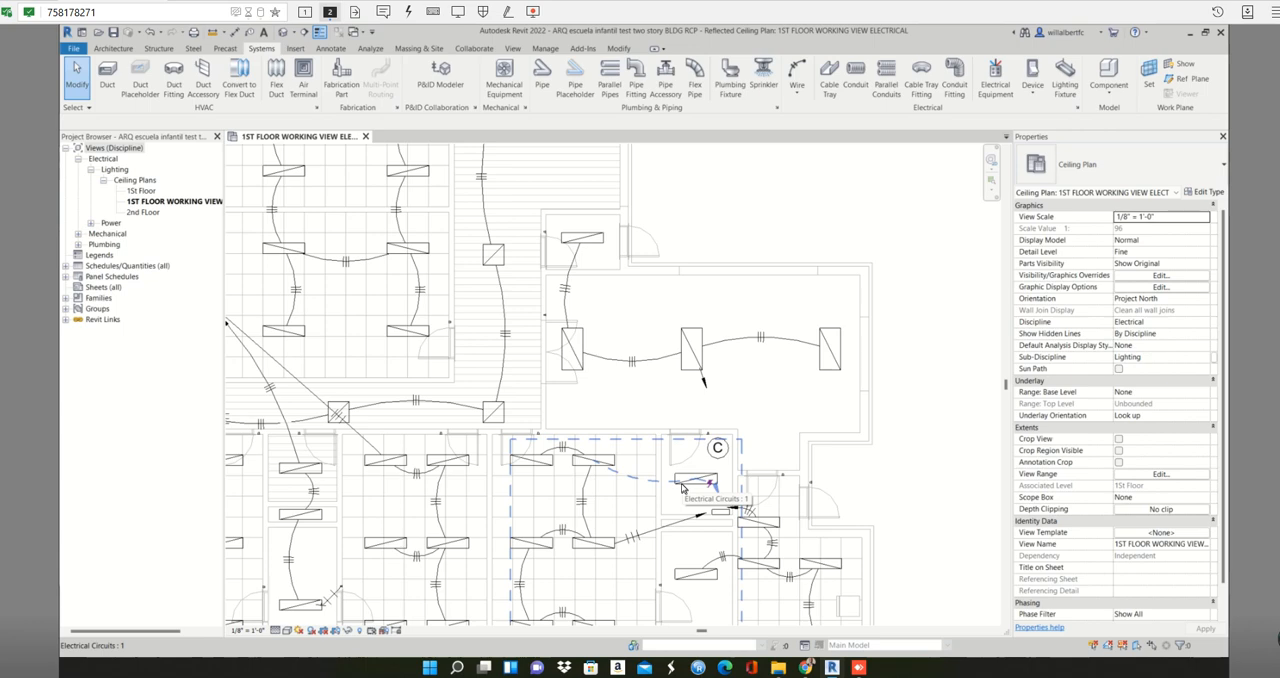
click(683, 487)
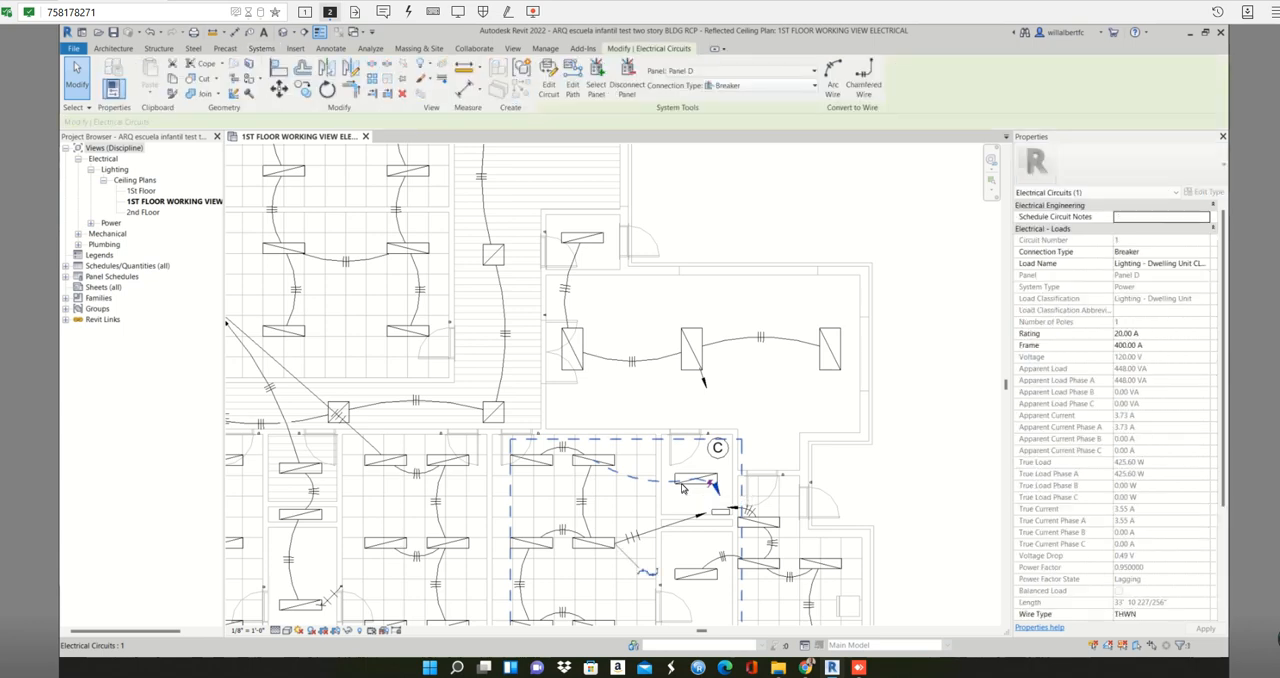
click(835, 75)
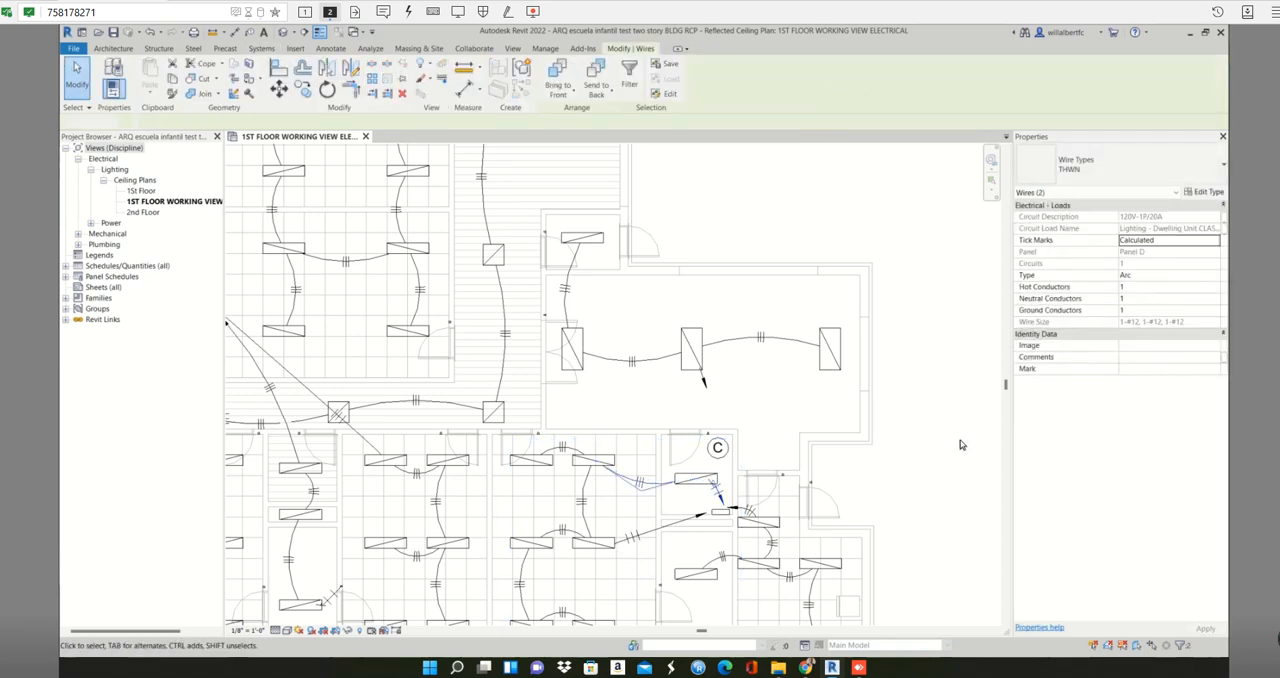
click(960, 444)
scroll(960, 444, down, 2)
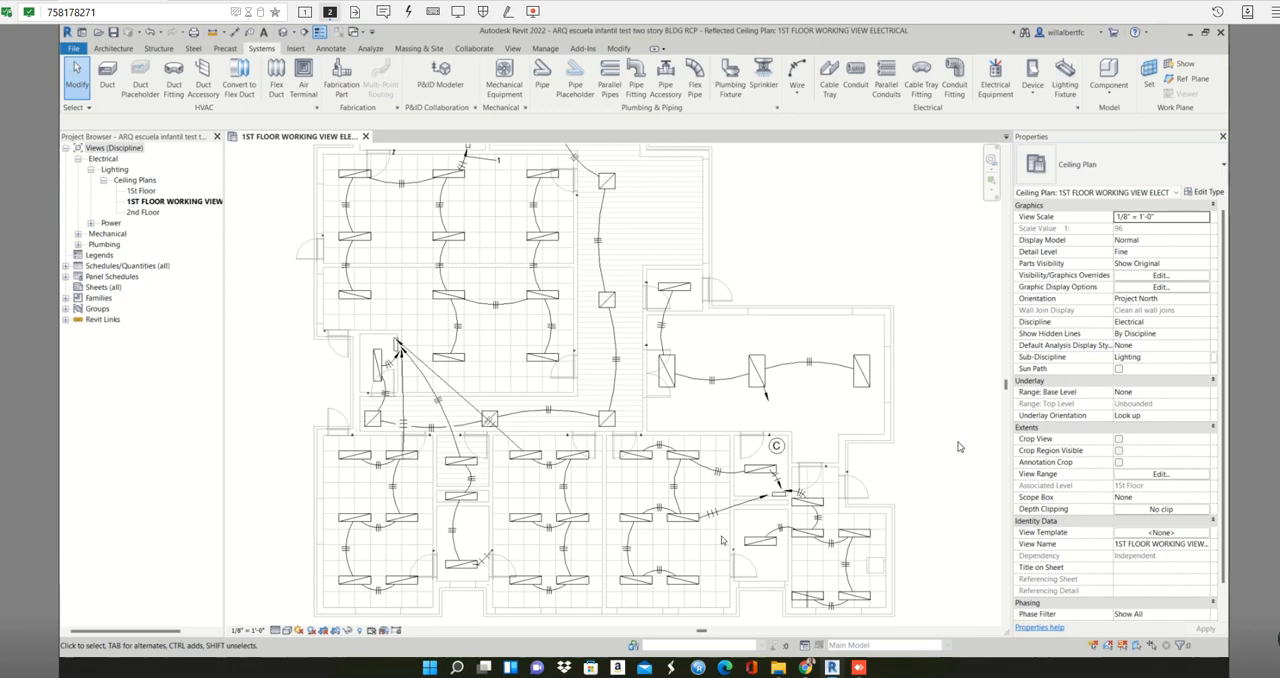
- Delete the old home run wire from the classroom's middle-row fixture to Panel D
scroll(729, 500, up, 3)
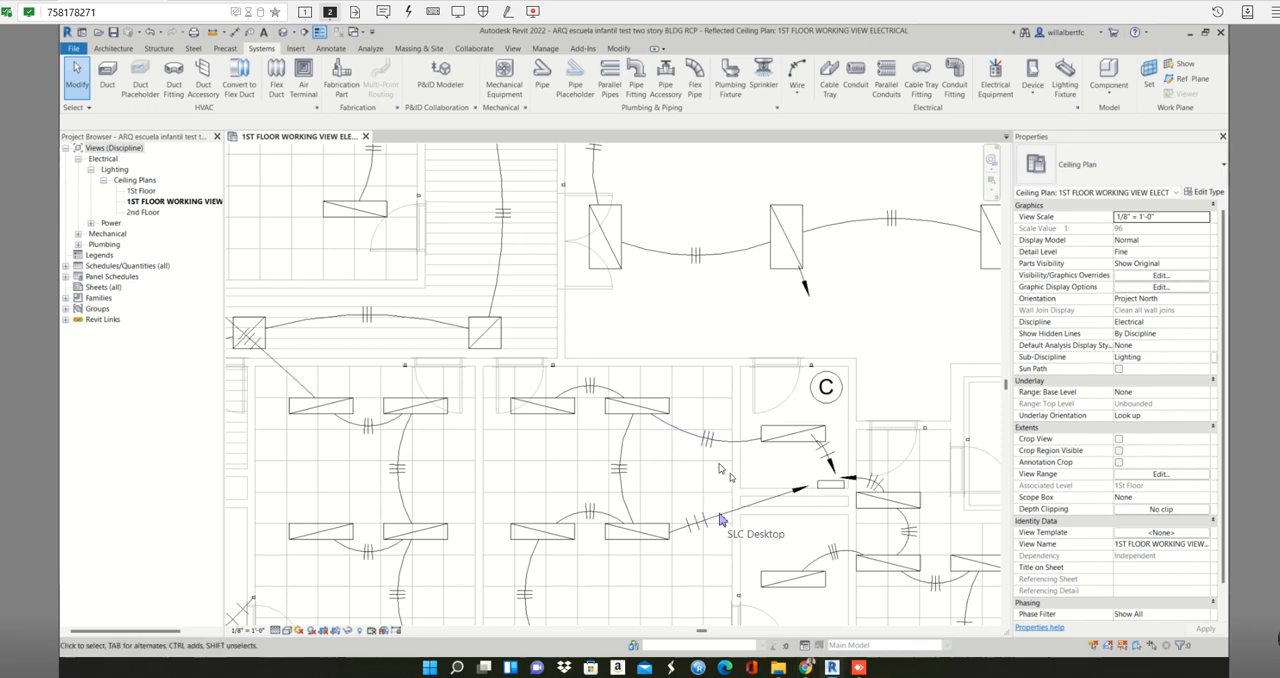
key(Tab)
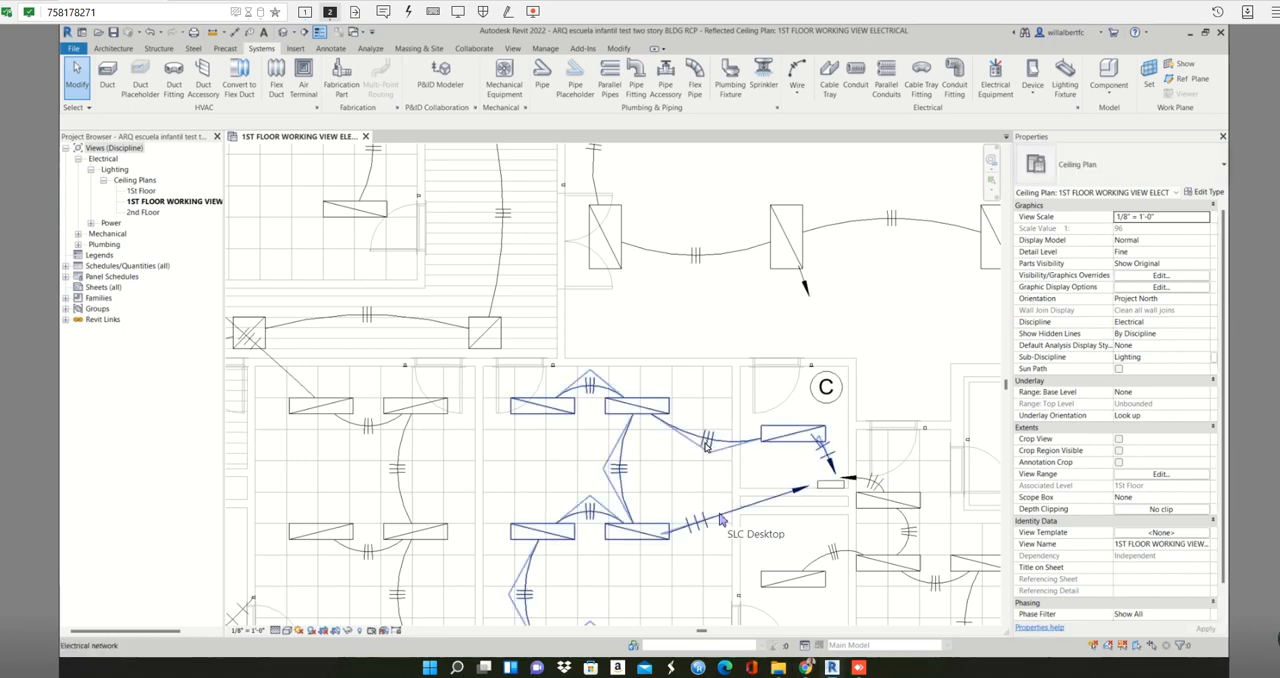
click(770, 499)
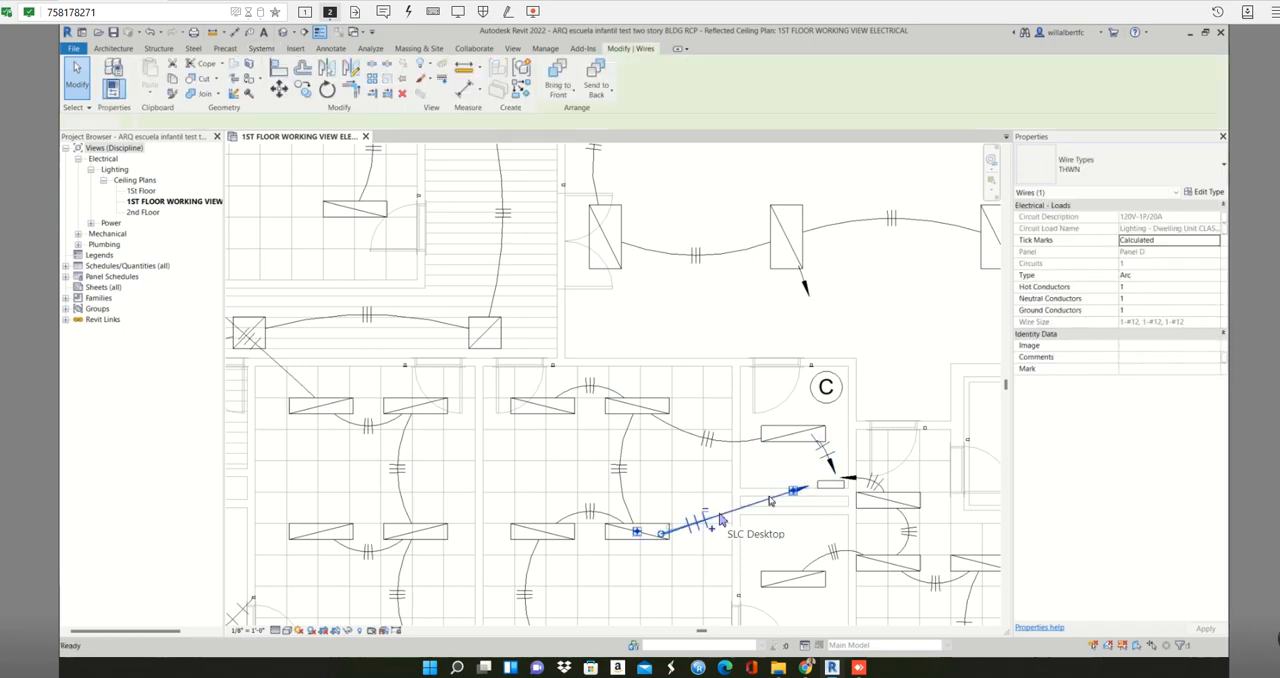
key(Escape)
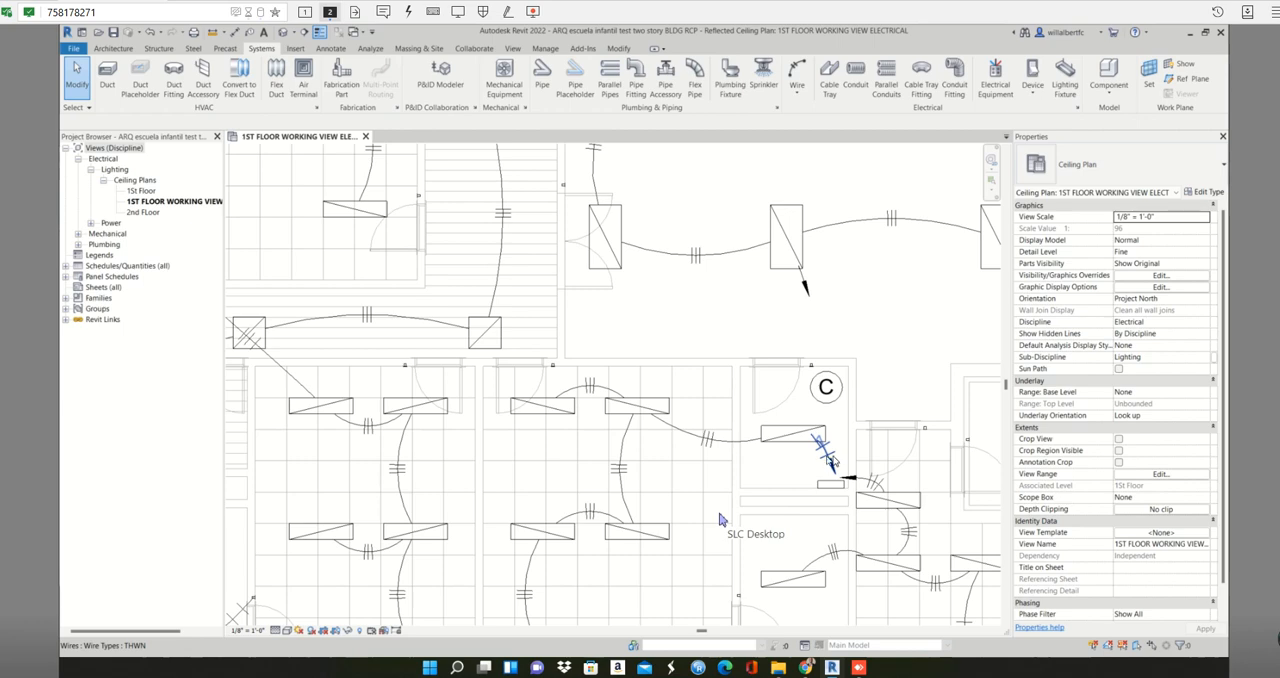
- Try deleting the vertical wire between the classroom's upper and middle right-hand fixtures, and undo the deletion
click(676, 429)
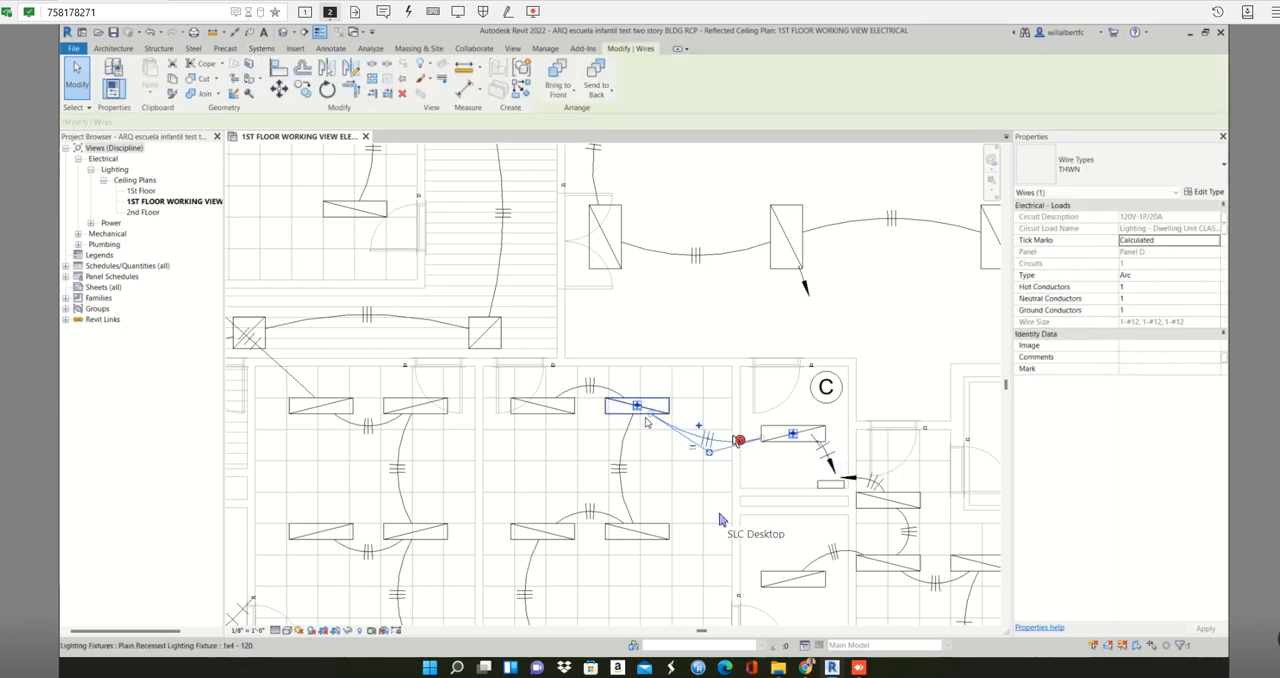
key(Escape)
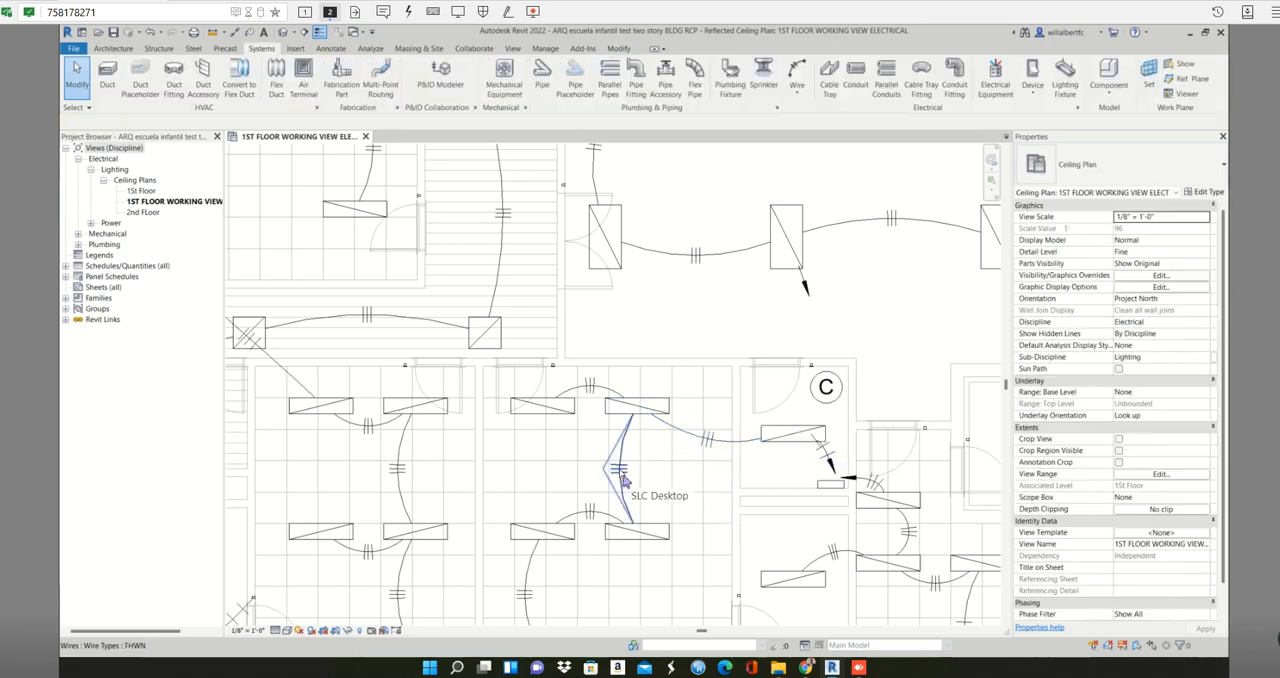
click(622, 480)
key(Escape)
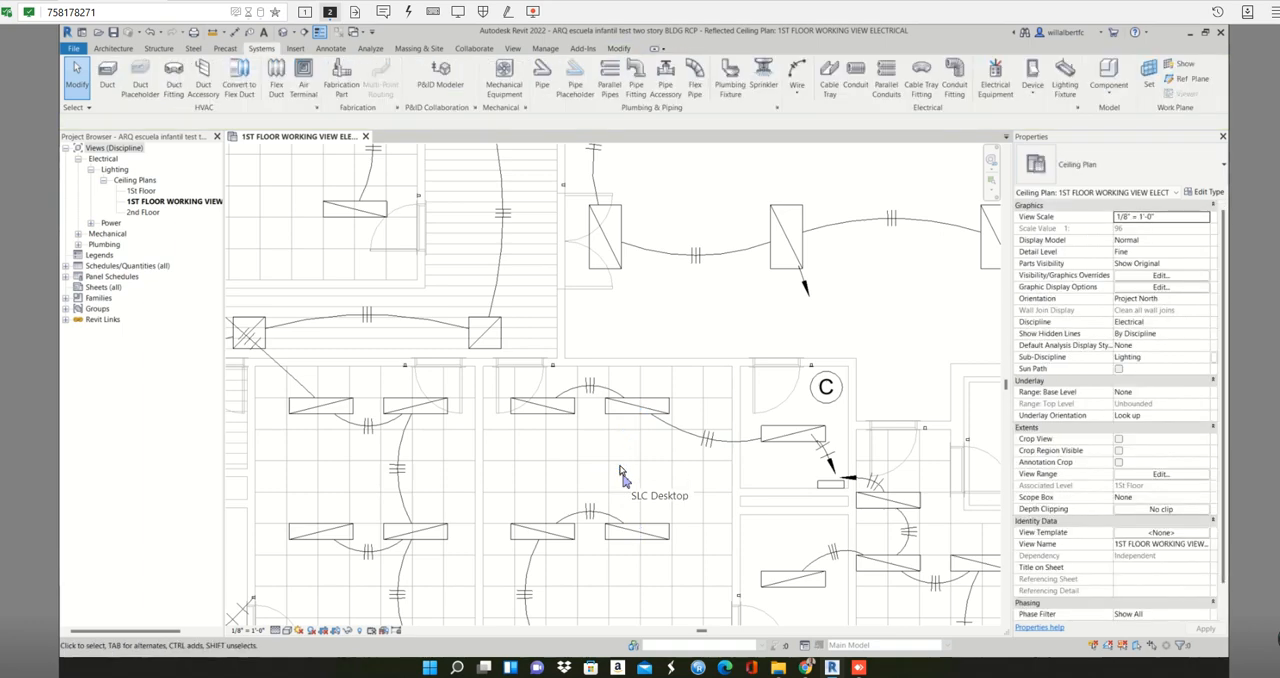
key(ctrl+z)
- Extend the home run arrow from the large room's middle 2x4 fixture down toward Panel D
scroll(723, 513, down, 2)
middle_drag(680, 440, 608, 284)
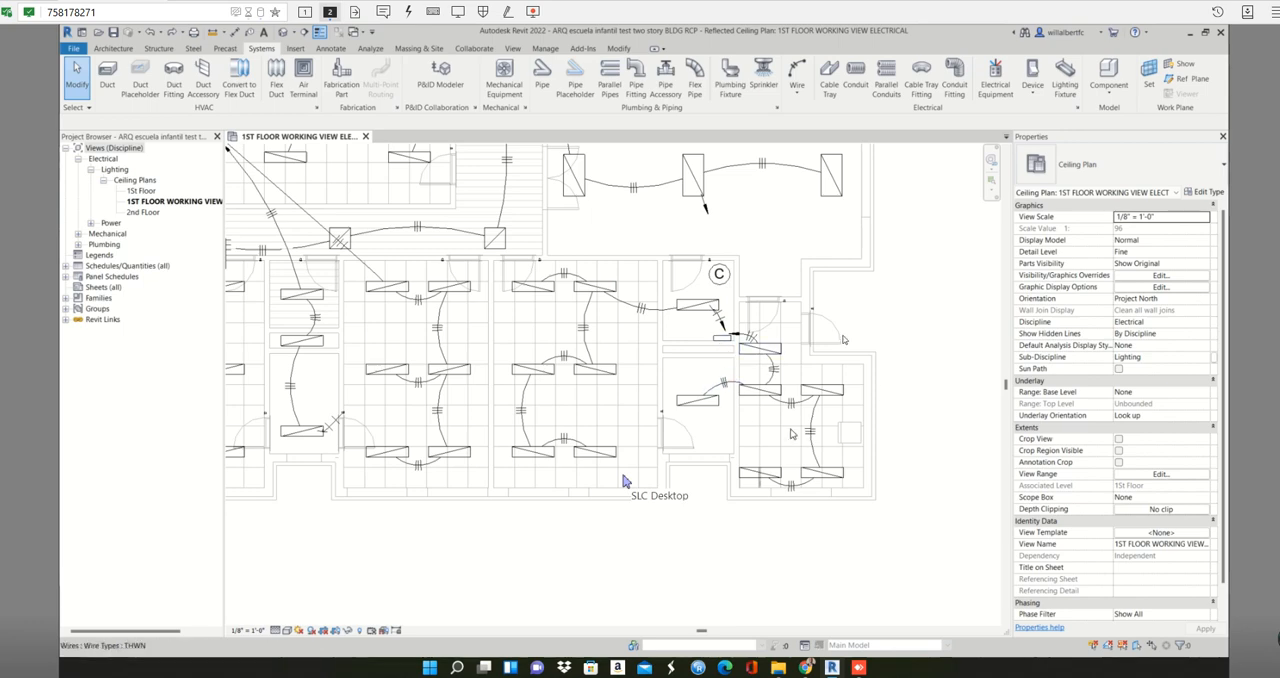
middle_drag(880, 298, 885, 411)
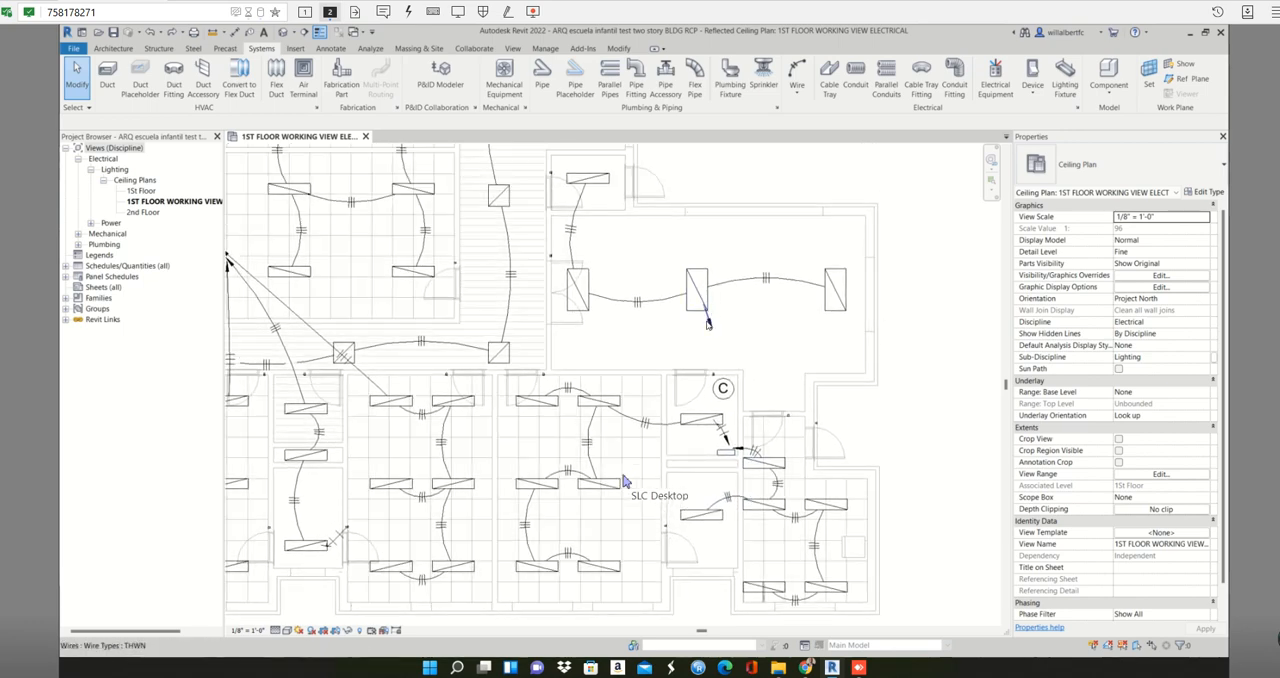
click(707, 323)
scroll(703, 318, up, 4)
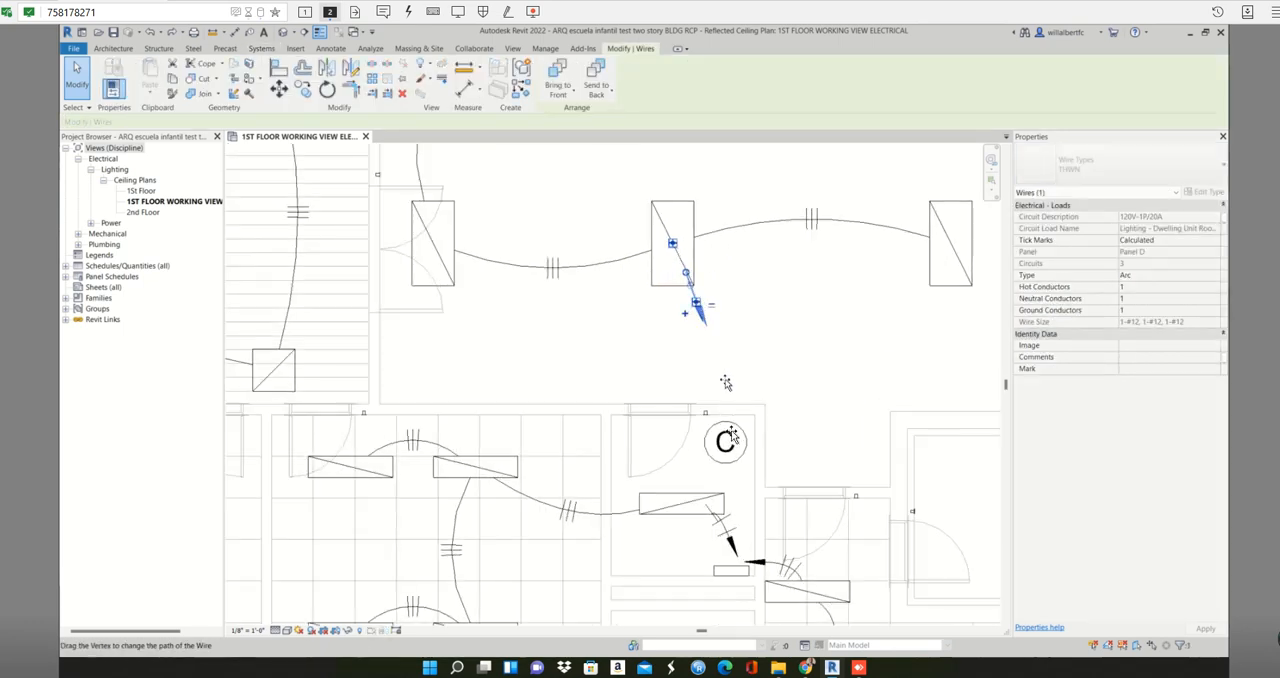
drag(725, 383, 745, 520)
click(820, 411)
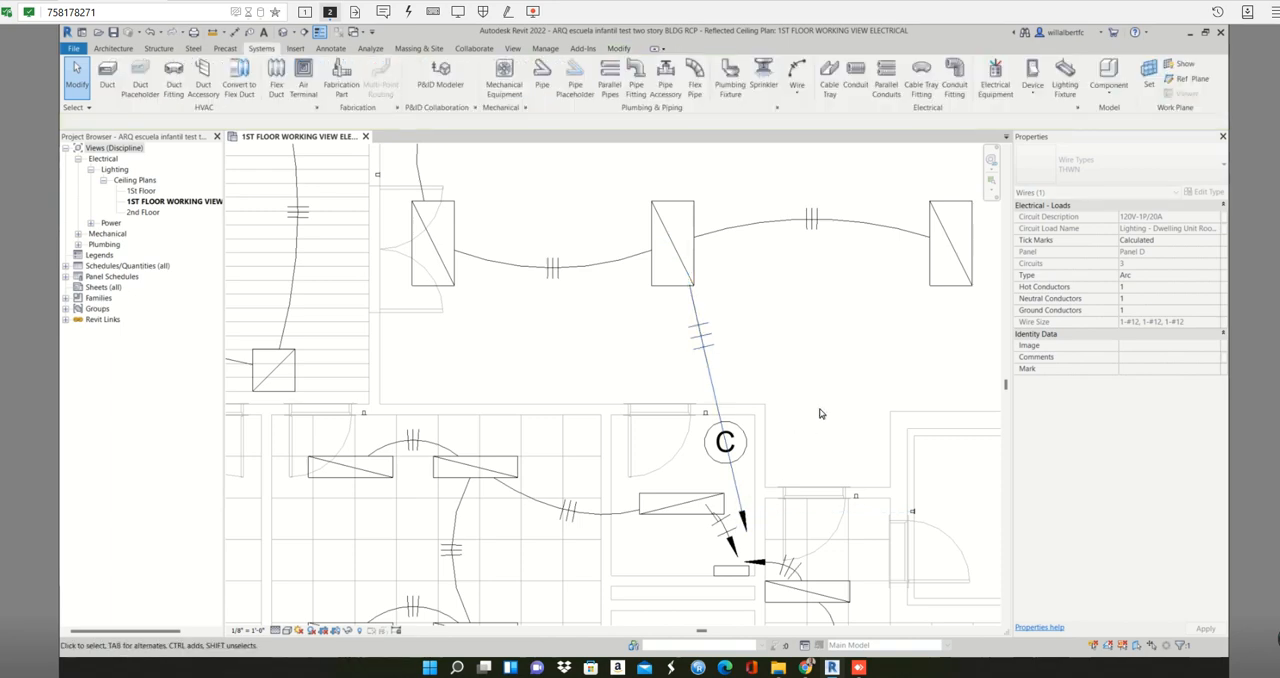
- Tag Panel D and Panel C by category with horizontal, attached-end leaders
scroll(820, 413, down, 6)
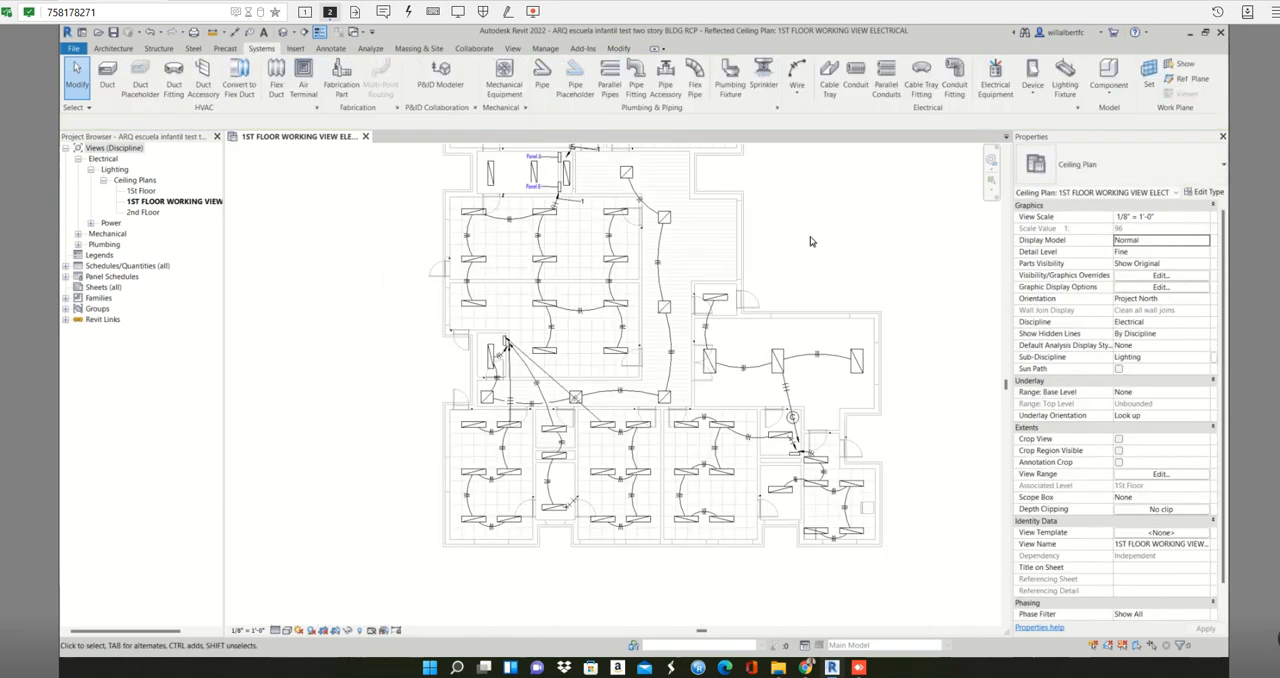
middle_drag(817, 250, 768, 259)
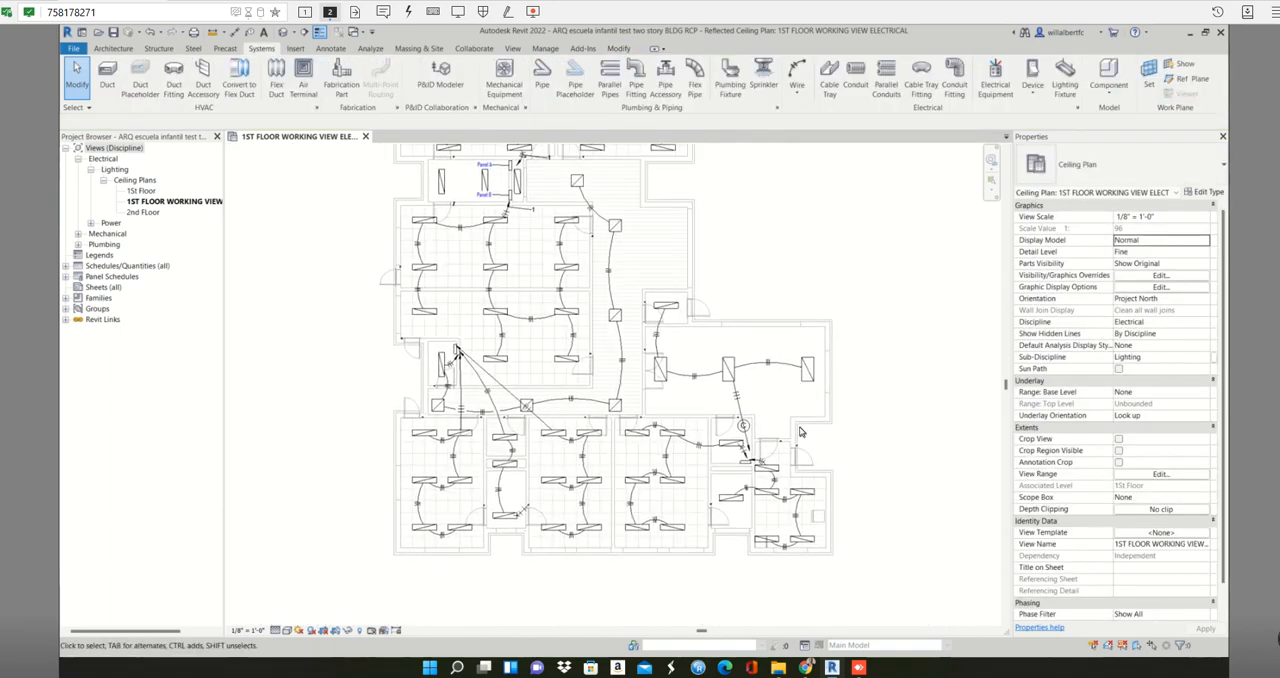
scroll(800, 432, up, 2)
click(714, 486)
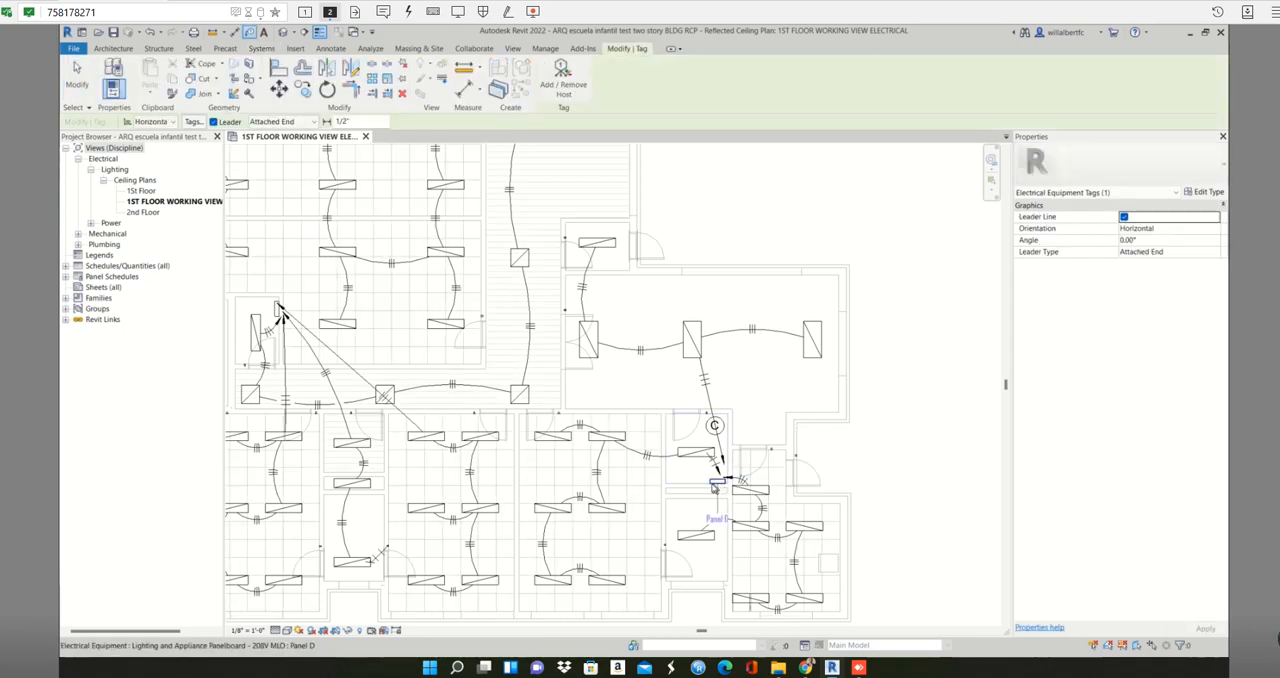
click(713, 483)
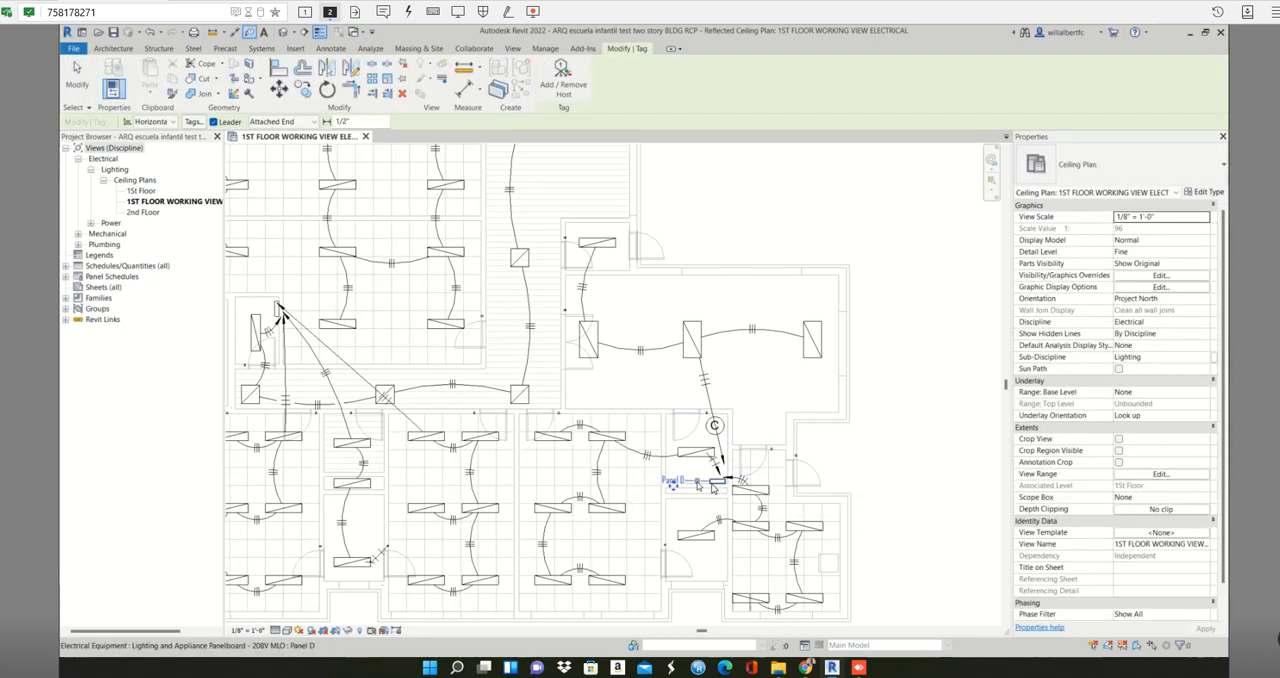
click(278, 312)
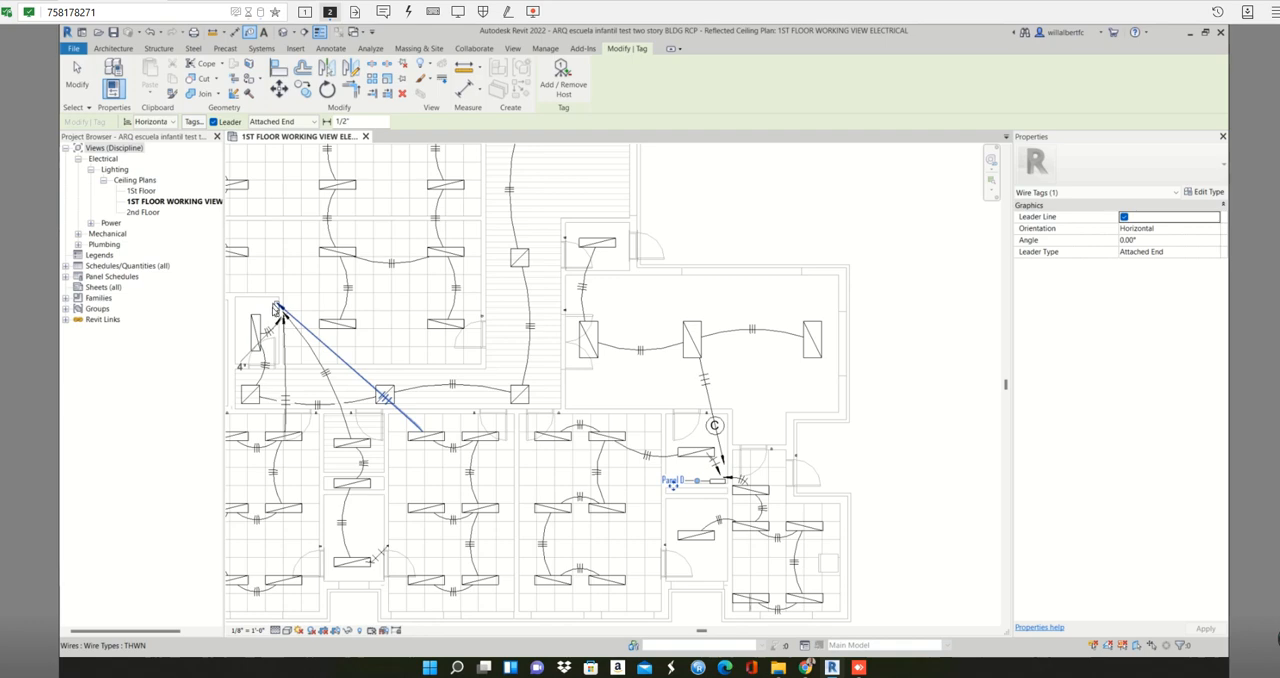
click(278, 312)
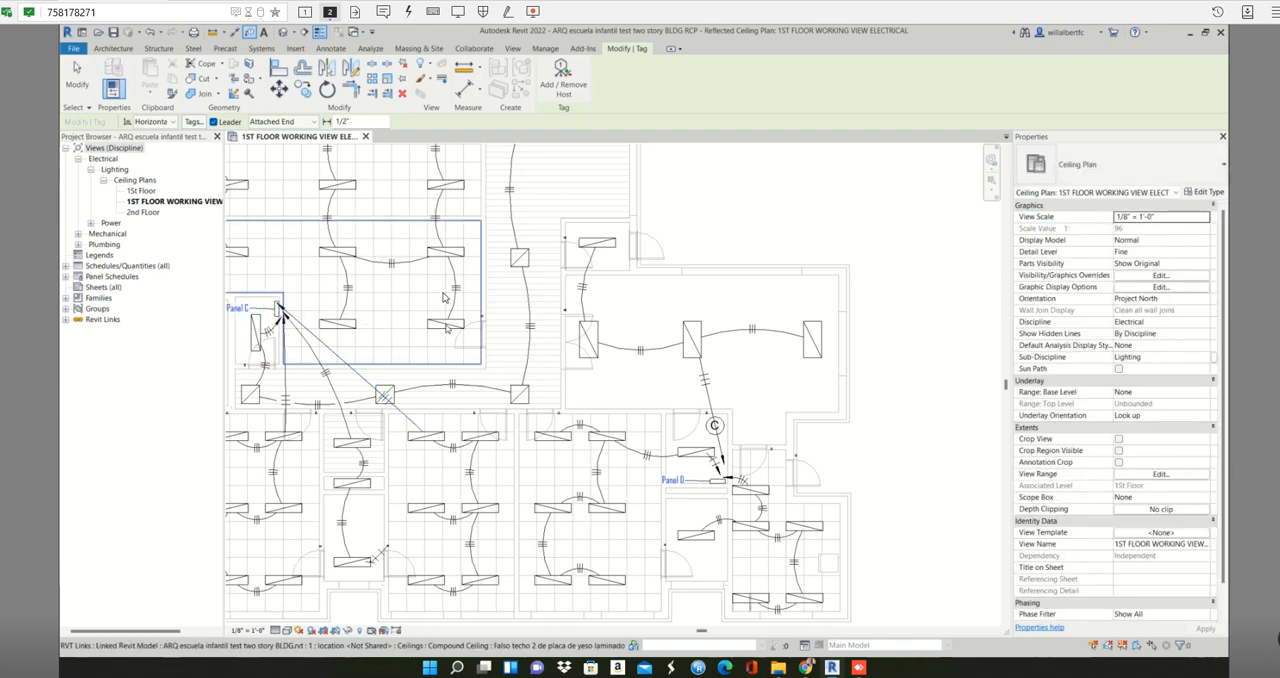
key(Escape)
- Duplicate the 1ST FLOOR WORKING VIEW ELECTRICAL ceiling plan without detailing
scroll(445, 300, down, 2)
middle_drag(455, 325, 614, 330)
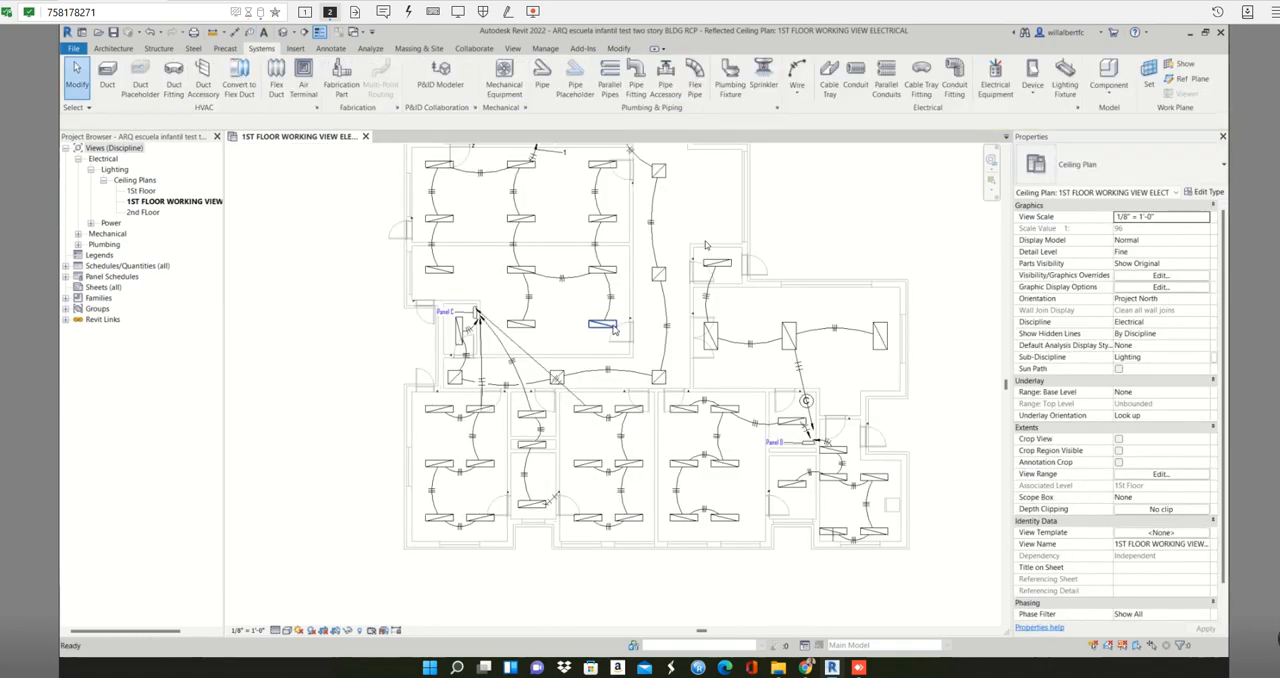
middle_drag(705, 245, 695, 351)
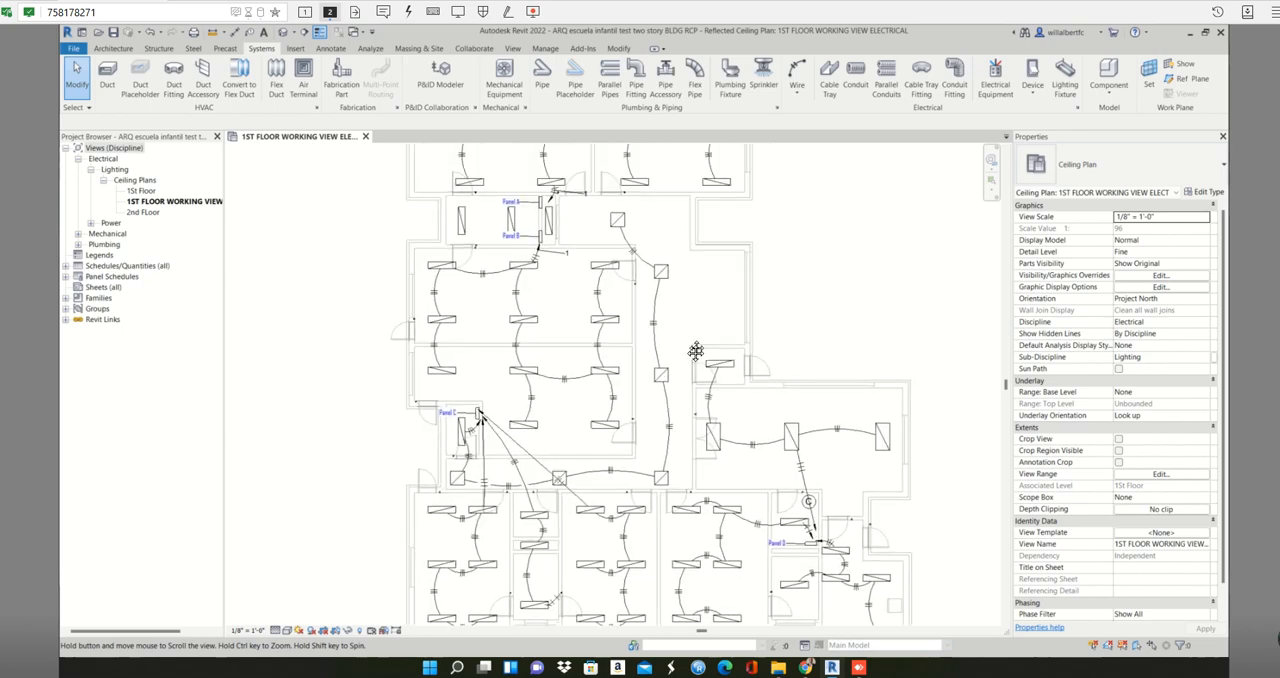
scroll(695, 351, down, 2)
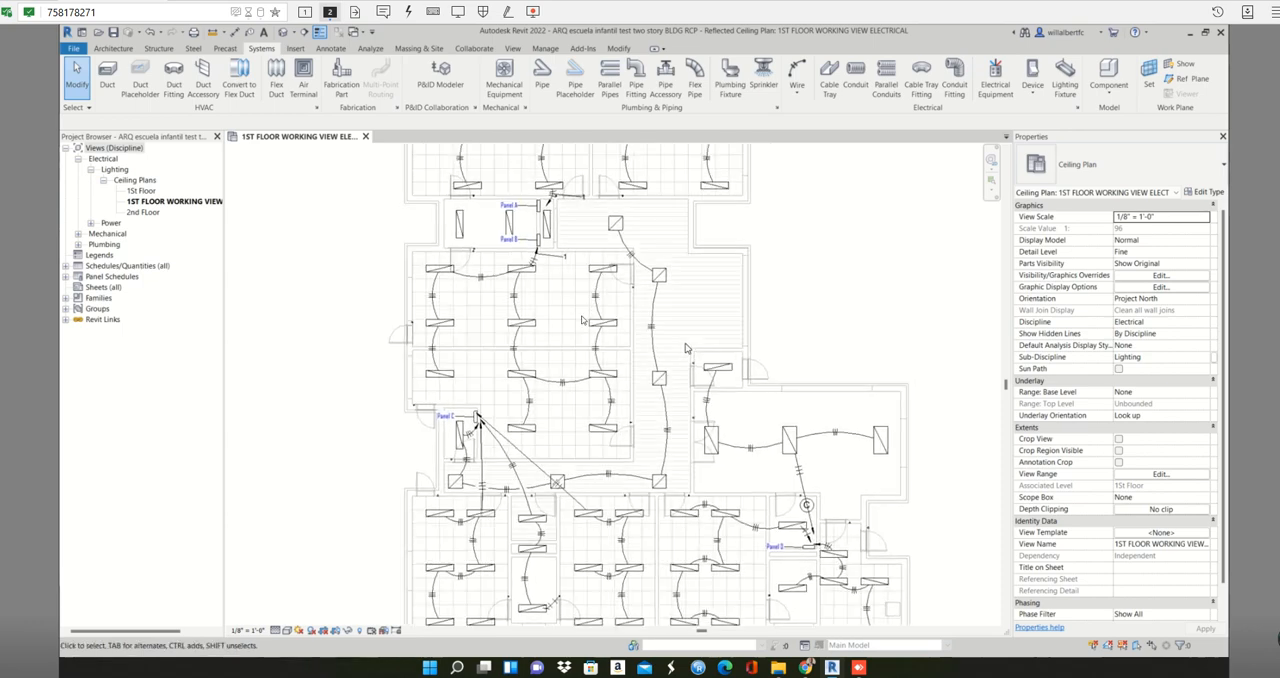
right_click(163, 202)
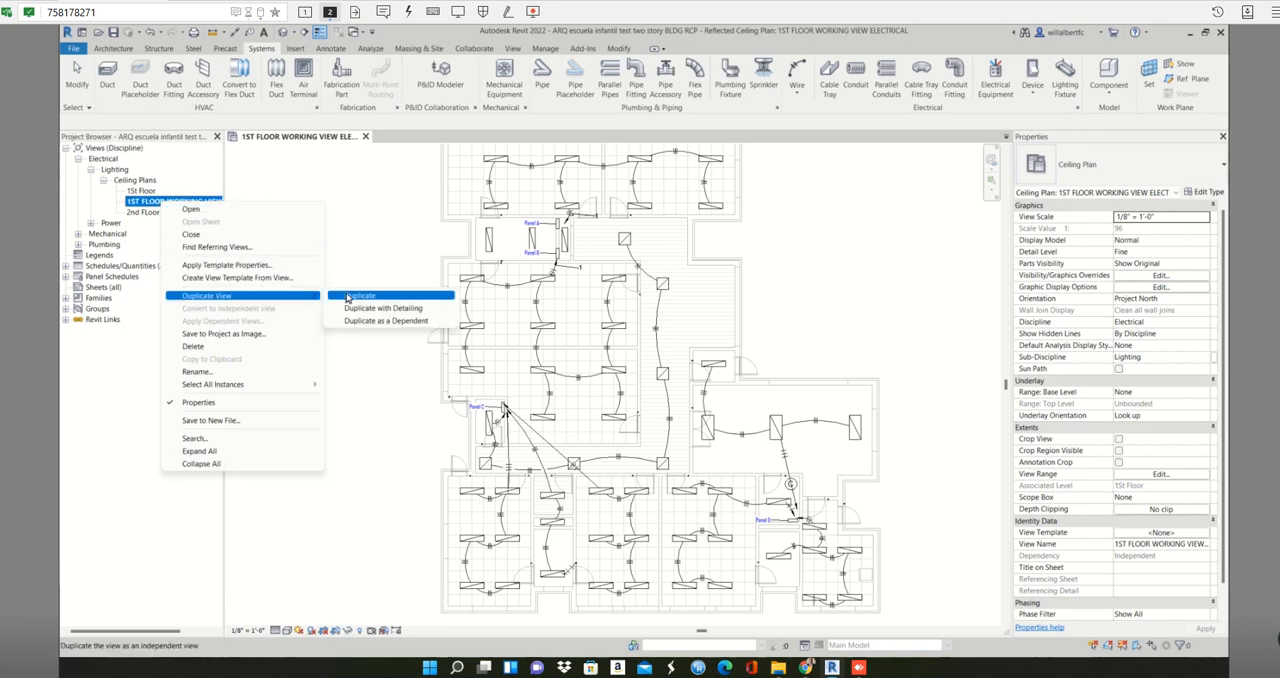
click(348, 297)
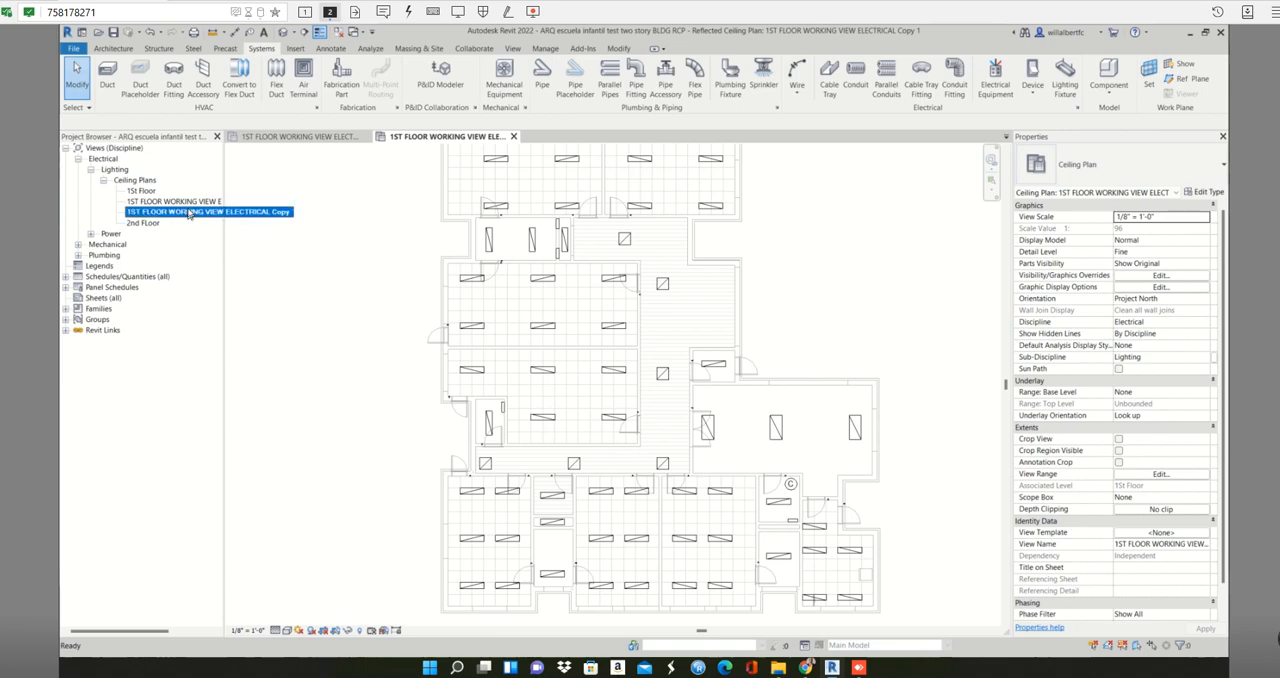
- Rename the duplicated ceiling plan as "1ST FLOOR Lighting circuits"
right_click(190, 212)
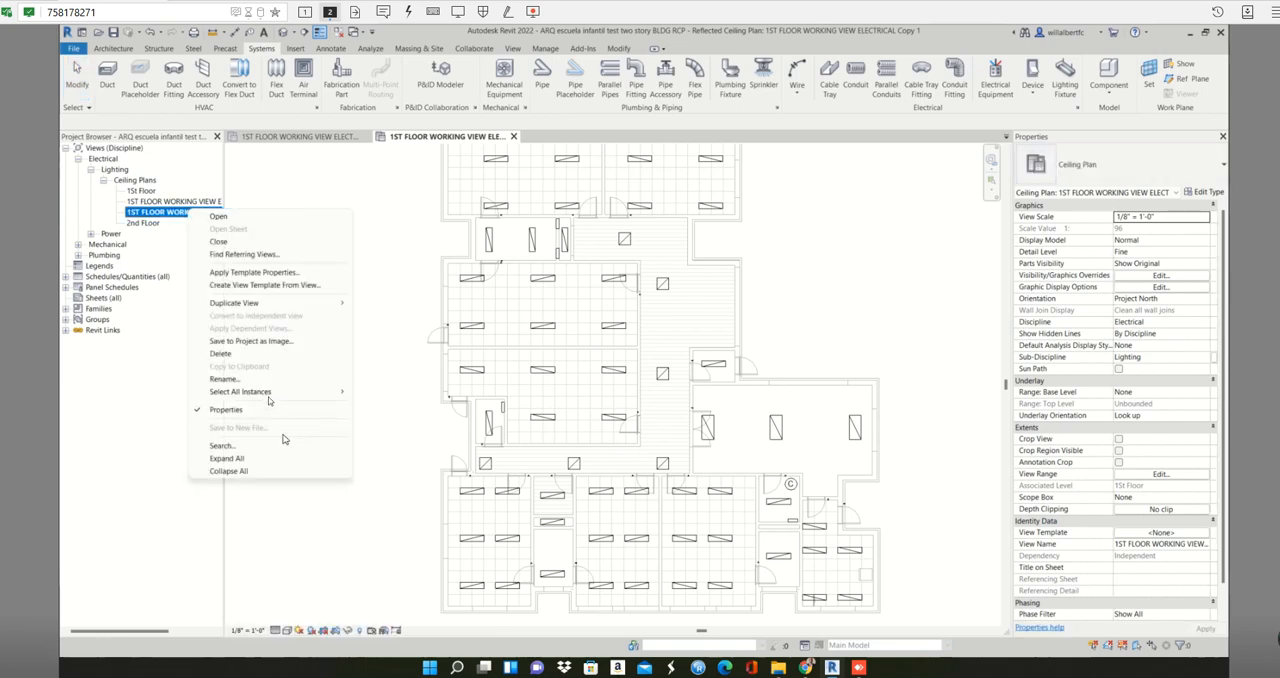
click(263, 381)
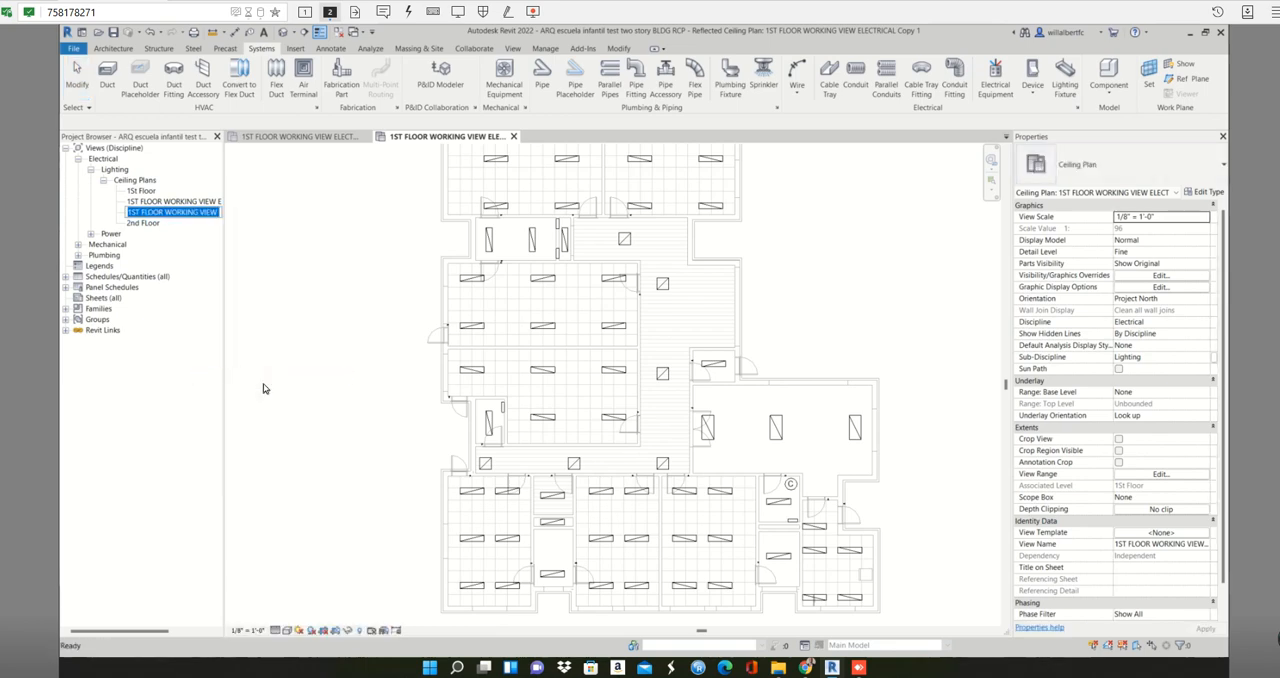
key(BackSpace)
key(BackSpace)
key(BackSpace)
key(BackSpace)
key(BackSpace)
key(BackSpace)
key(BackSpace)
key(BackSpace)
key(BackSpace)
key(BackSpace)
key(BackSpace)
key(BackSpace)
key(BackSpace)
key(BackSpace)
key(BackSpace)
key(BackSpace)
key(BackSpace)
key(BackSpace)
key(BackSpace)
key(BackSpace)
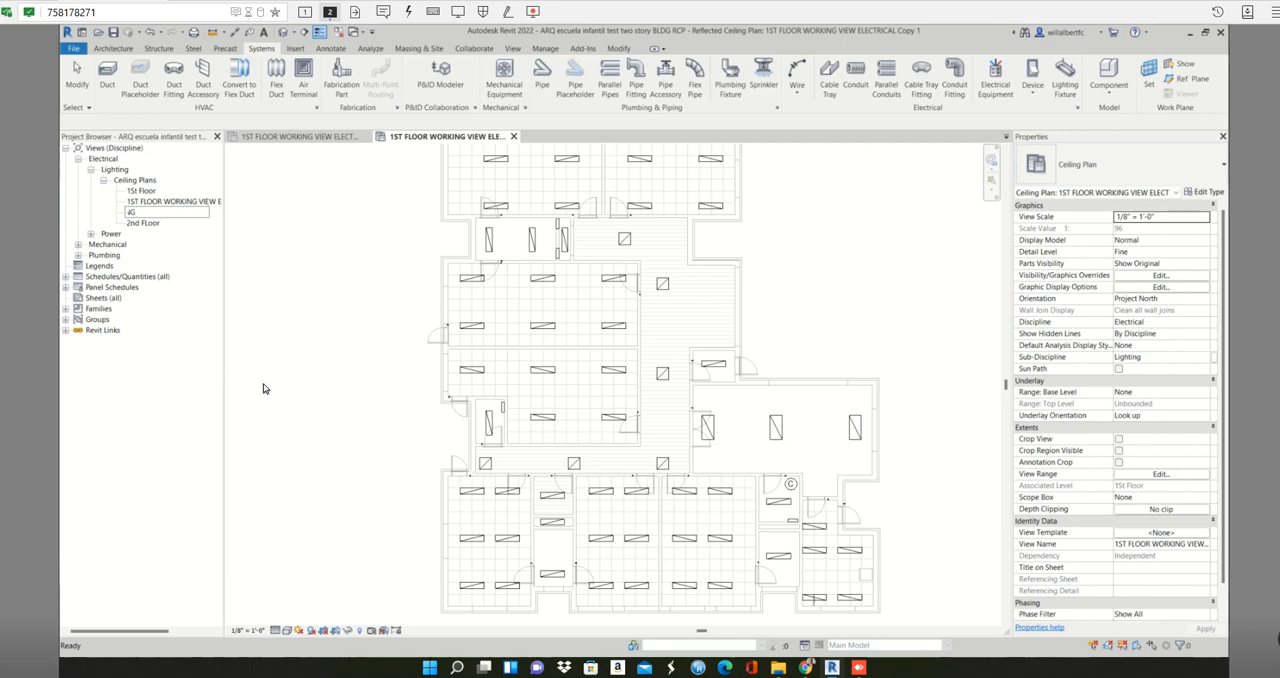
key(Left)
key(Left)
key(Left)
key(Left)
key(Left)
key(Left)
key(Left)
key(Left)
key(Left)
key(Left)
key(Left)
key(Left)
key(Left)
key(Left)
key(Left)
key(Left)
key(Left)
key(Delete)
key(Delete)
key(Delete)
key(Delete)
key(Delete)
key(Delete)
text(Lighting circuits)
key(Return)
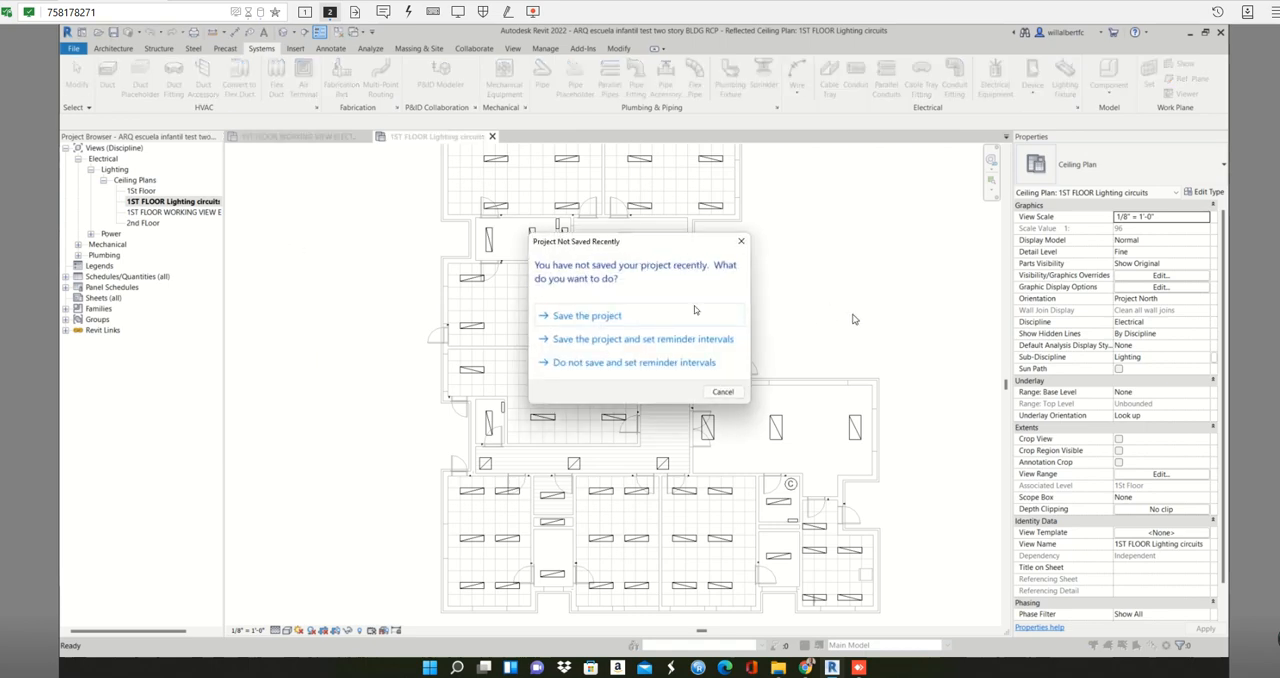
- Save the project
click(584, 315)
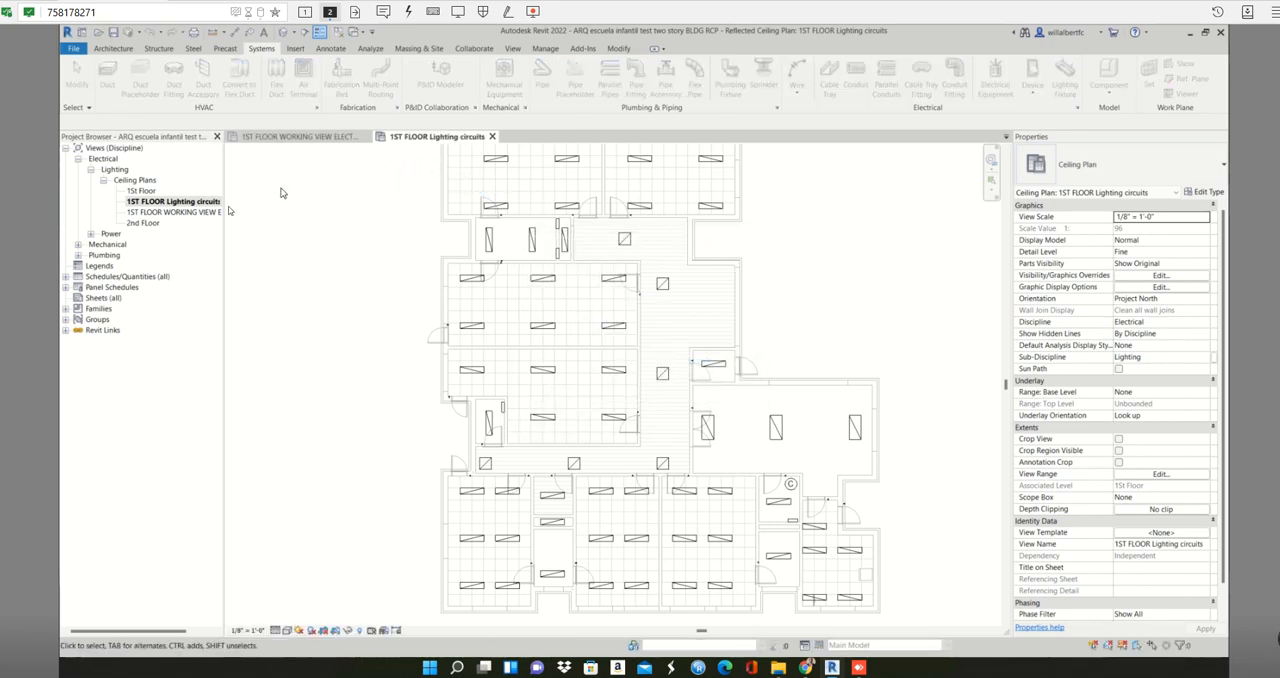
- Return to the wired working view and delete the 1ST FLOOR Lighting circuits ceiling plan
click(322, 146)
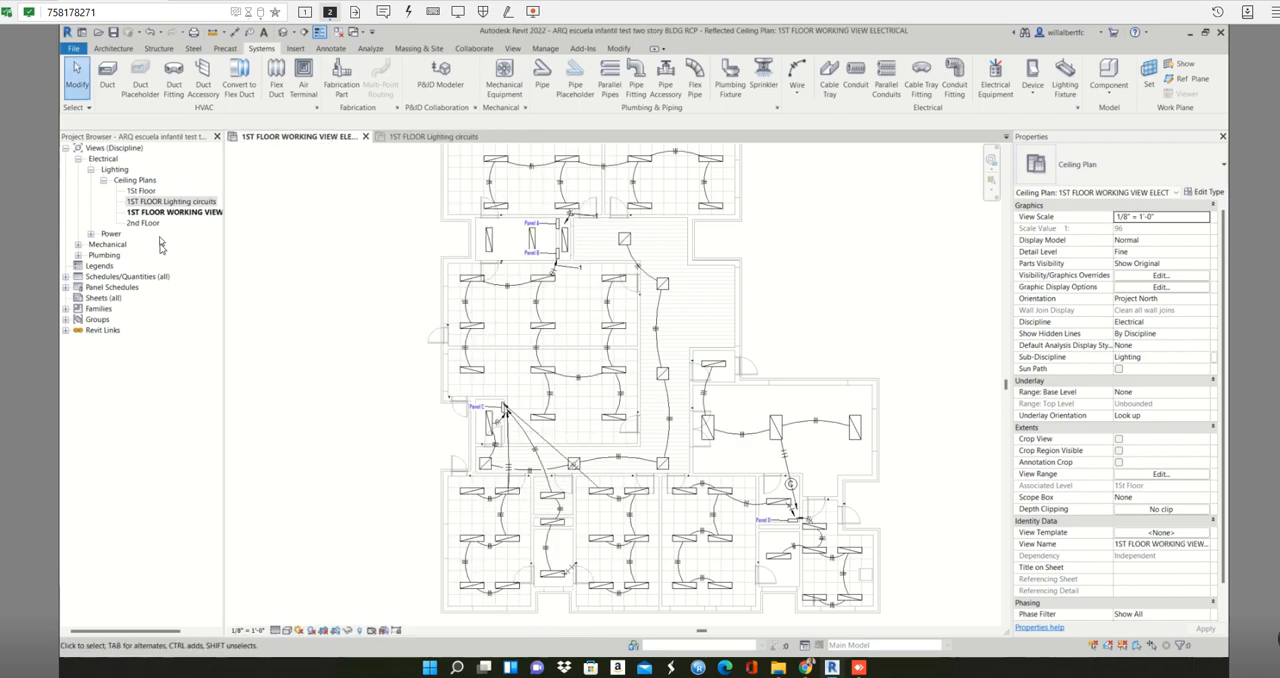
click(186, 202)
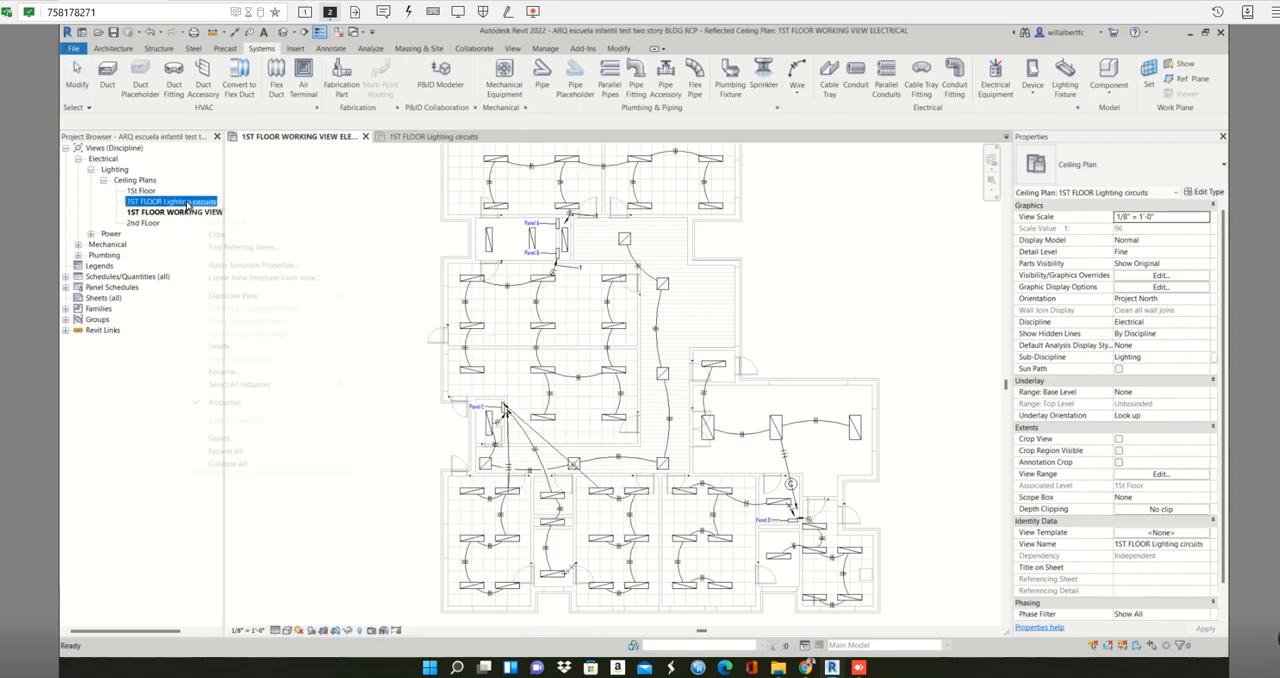
right_click(186, 203)
click(232, 347)
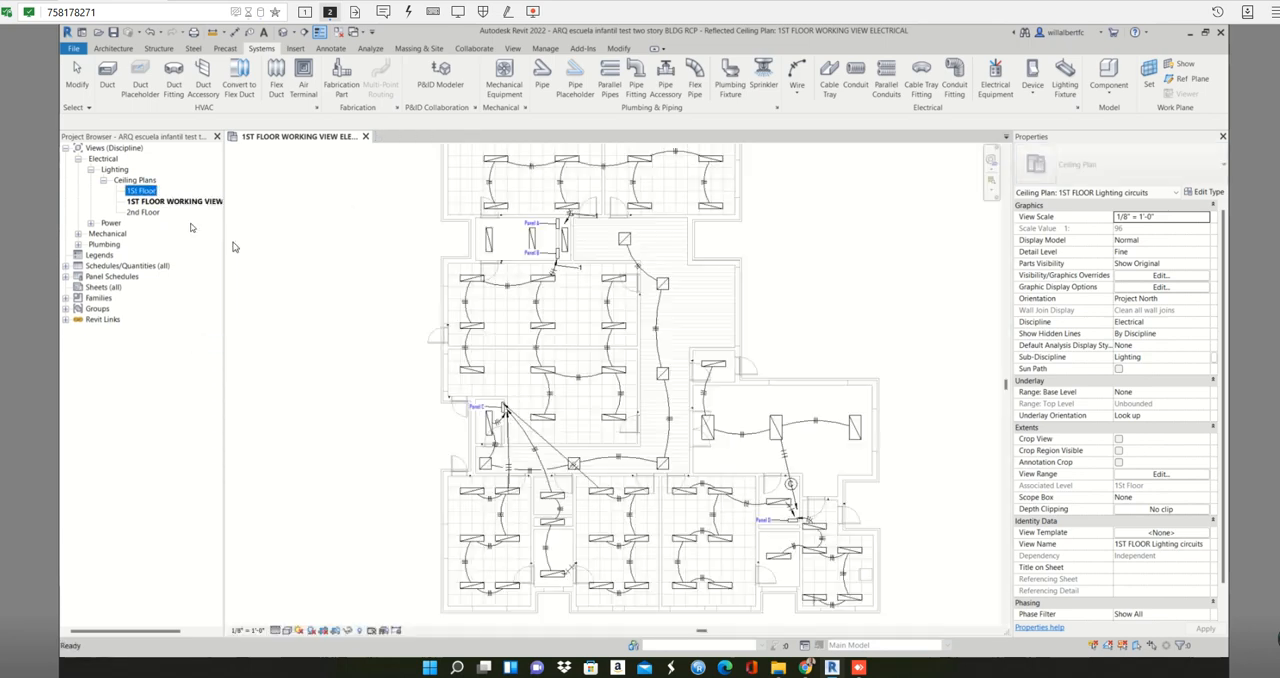
- Duplicate the 1ST FLOOR WORKING VIEW ELECTRICAL ceiling plan with detailing
right_click(187, 203)
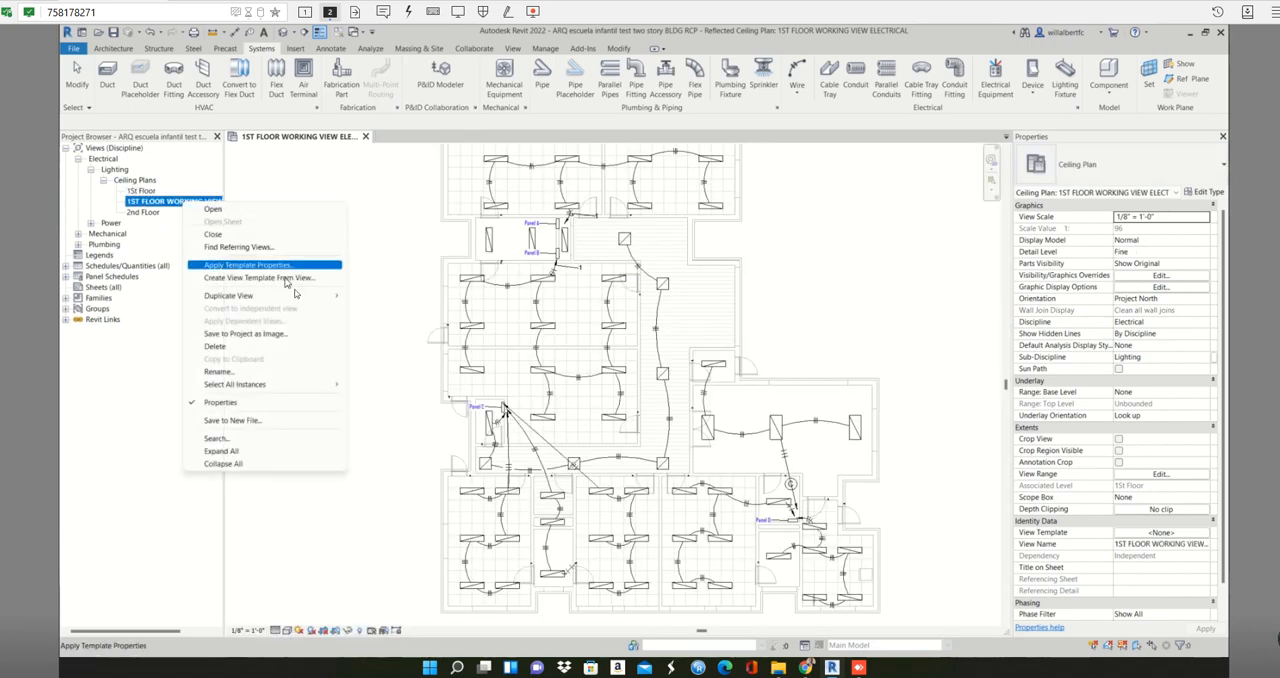
mouse_move(310, 296)
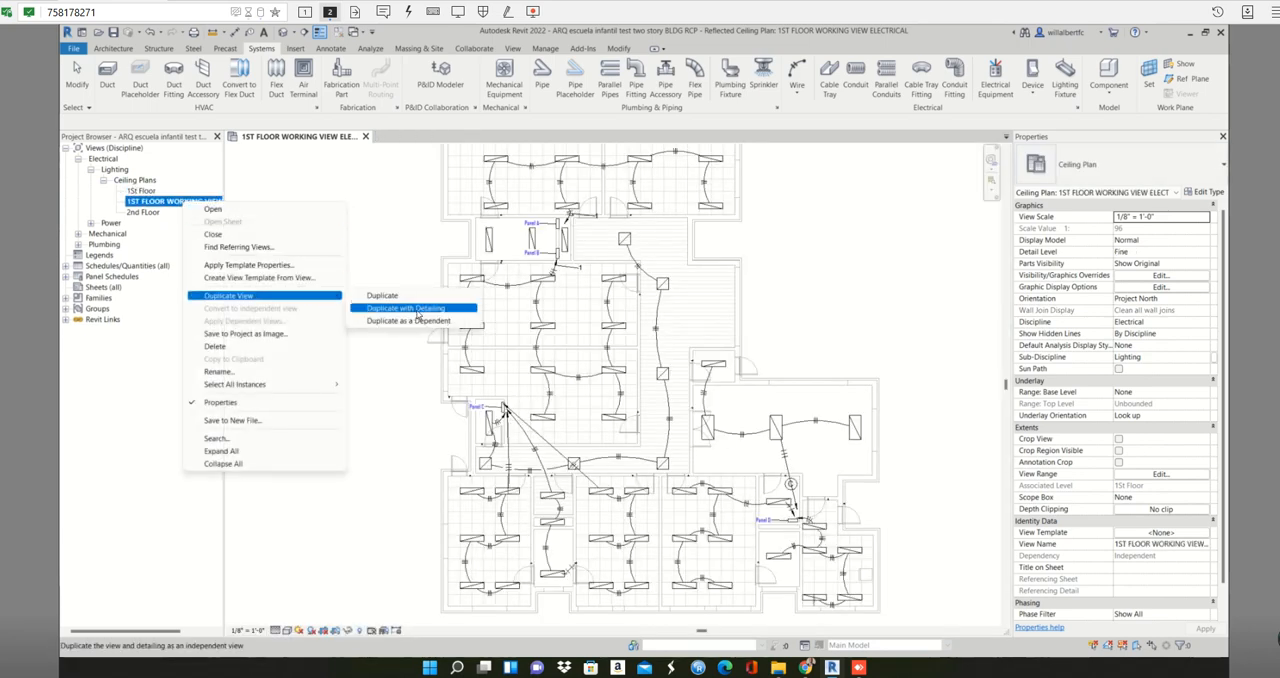
click(418, 313)
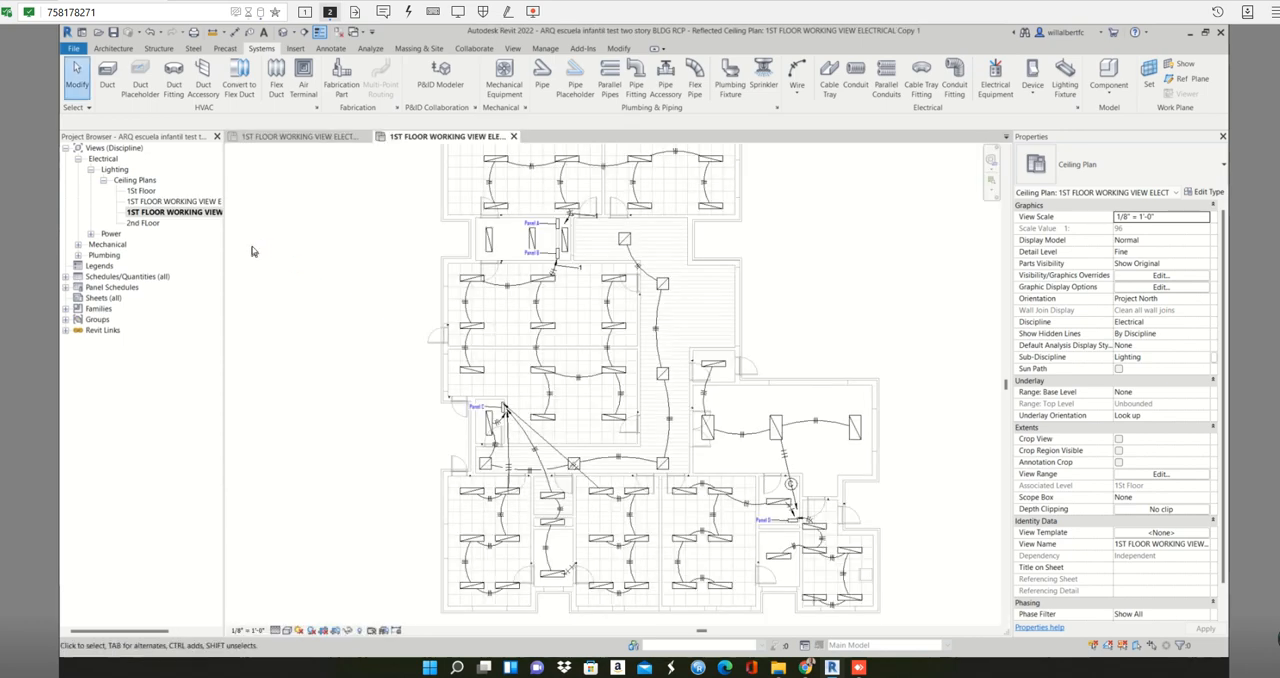
click(330, 137)
click(398, 137)
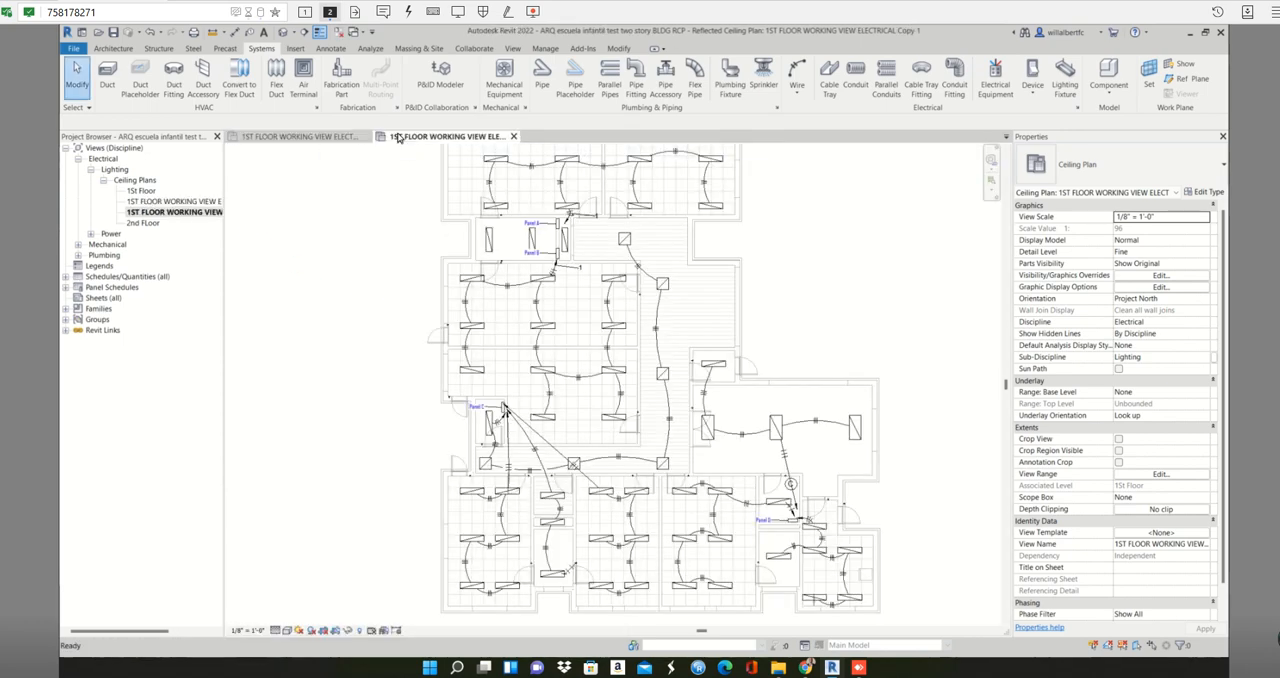
- Rename the duplicated ceiling plan as "1ST FLOOR Lighting Circuits"
click(195, 212)
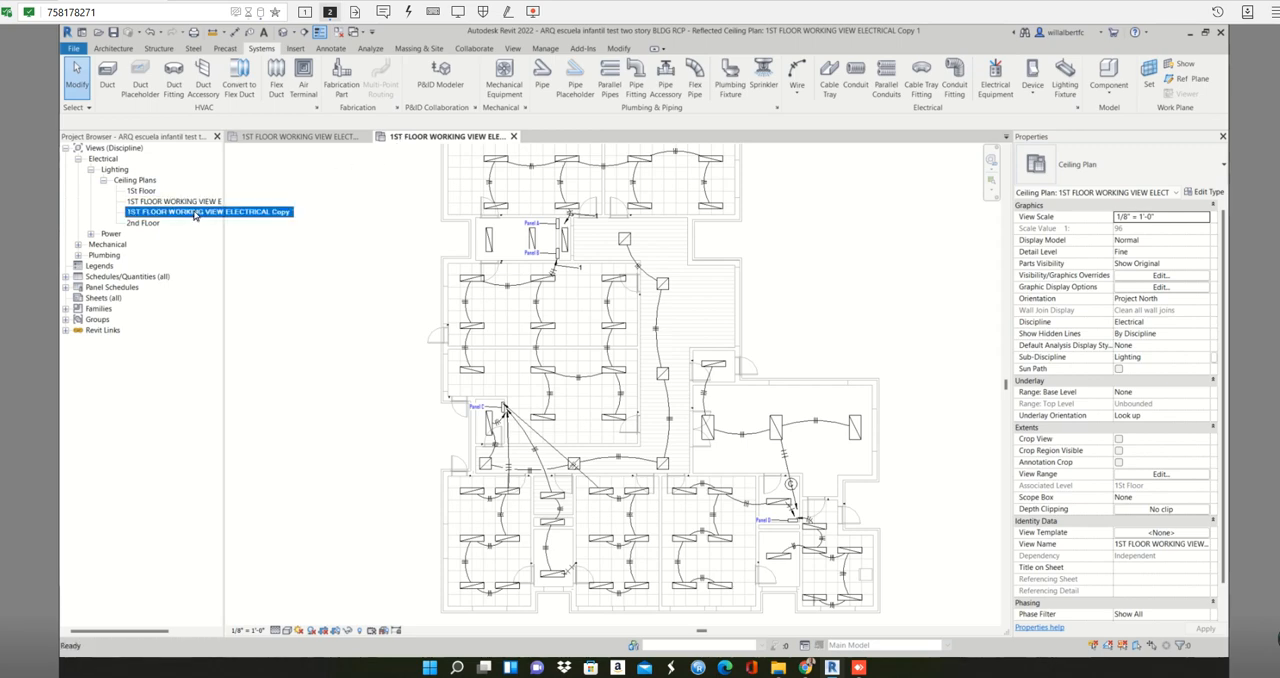
right_click(195, 212)
click(230, 381)
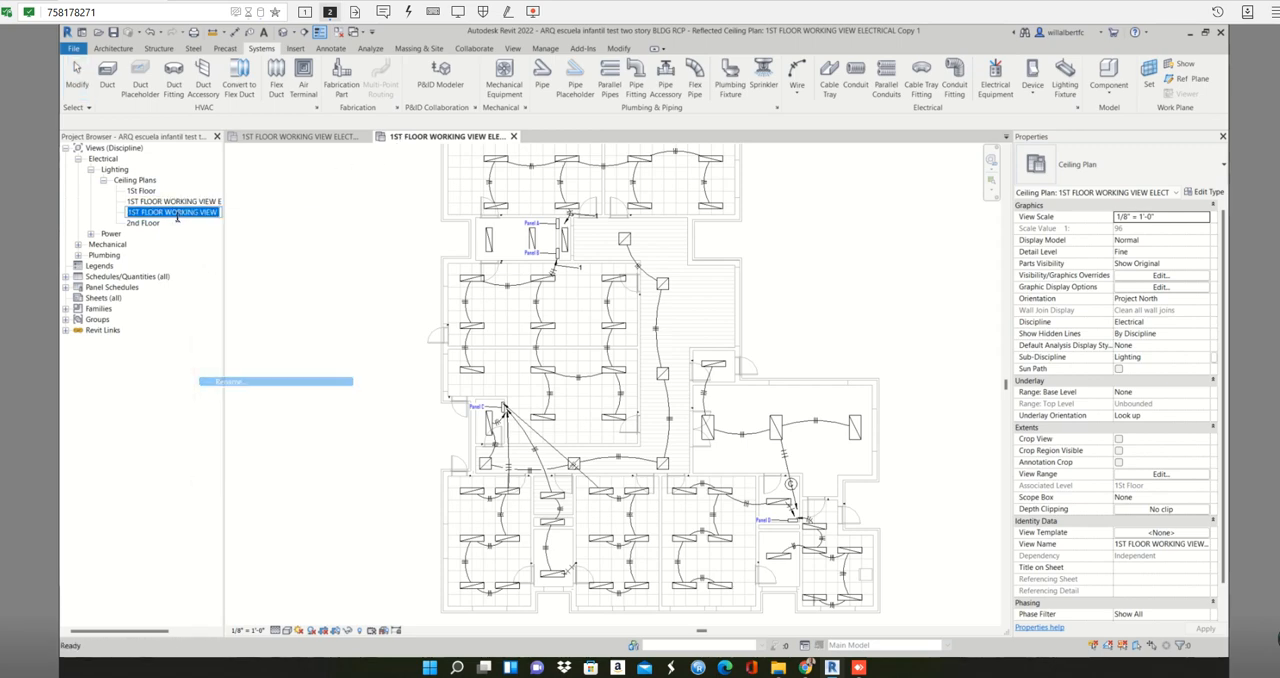
click(165, 212)
key(ctrl+a)
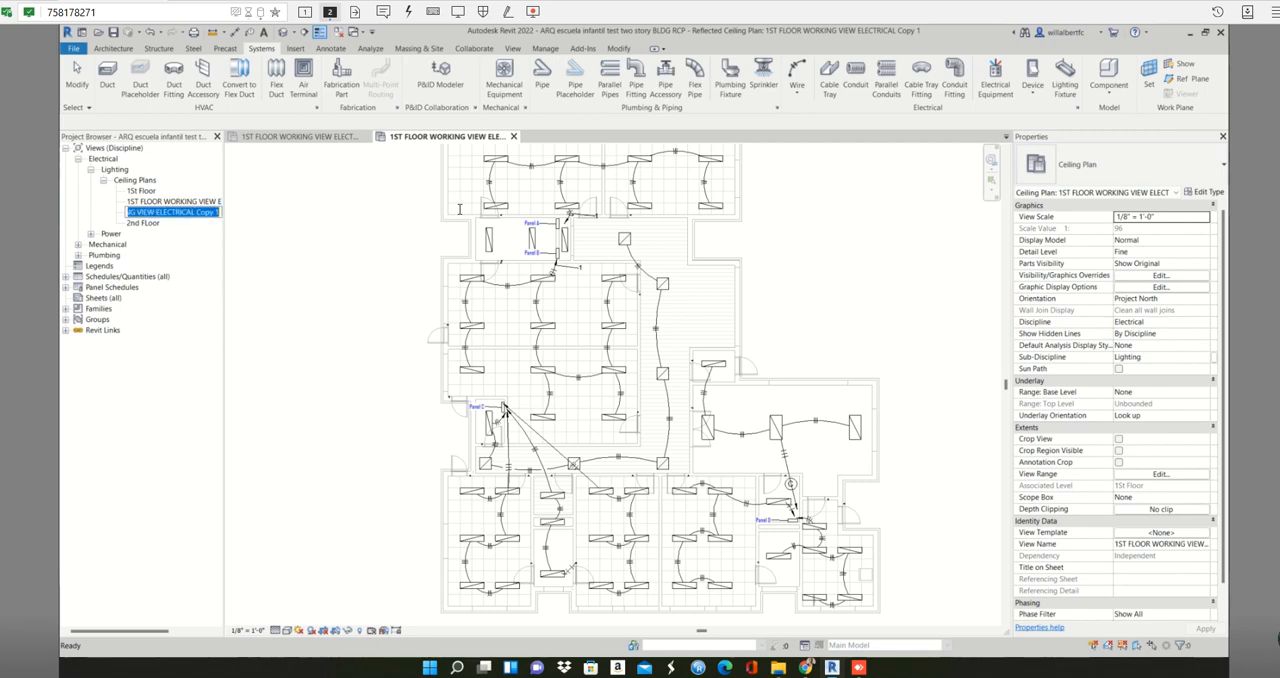
text(Lighting)
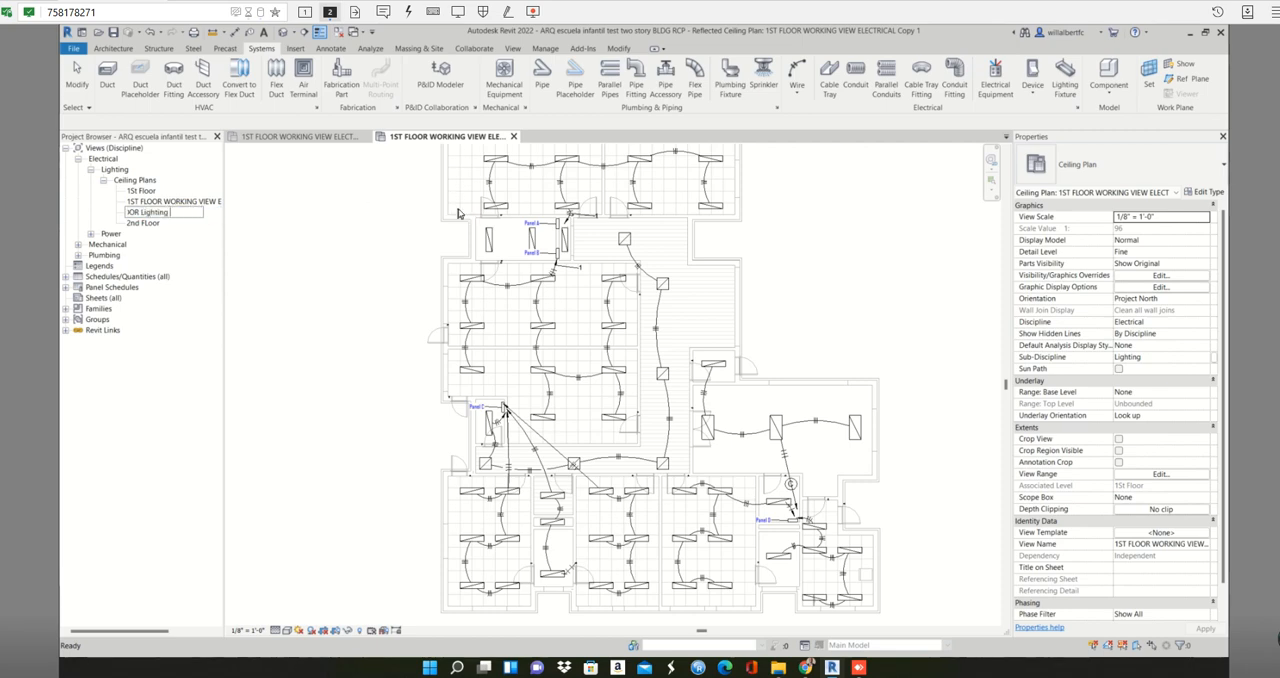
text( Circuits)
key(Return)
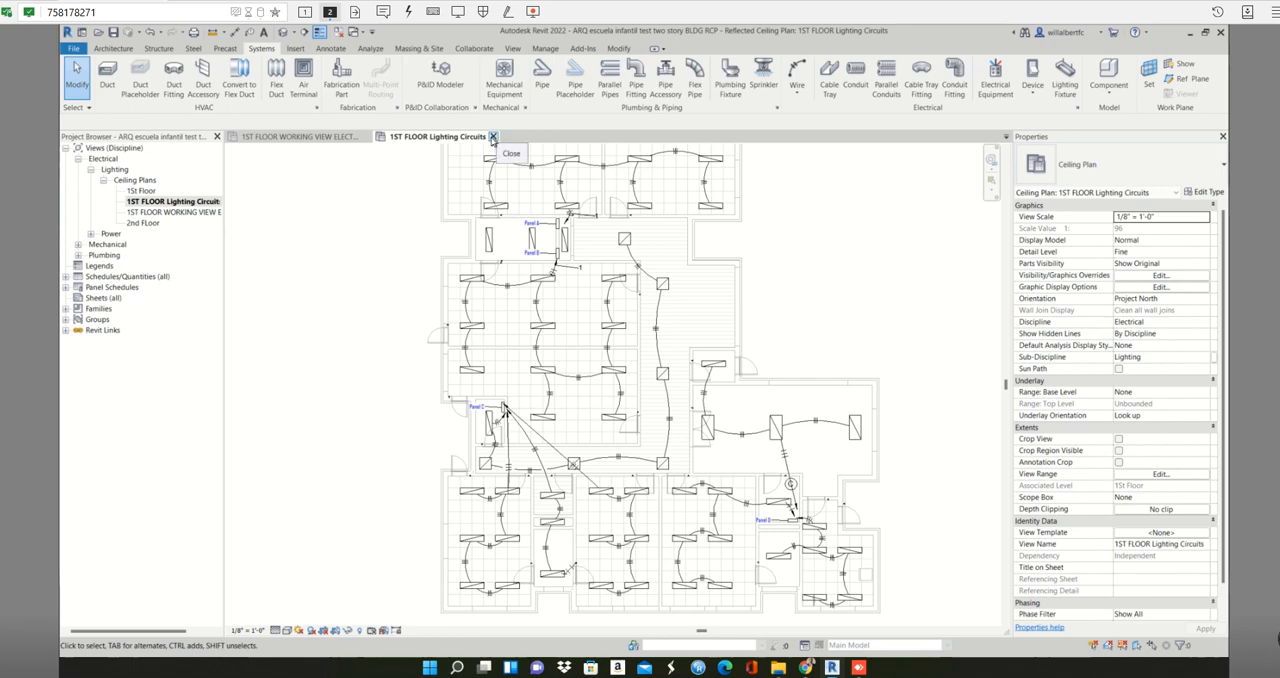
- Review the wiring in the 1ST FLOOR Lighting Circuits plan and close that view
scroll(370, 345, down, 2)
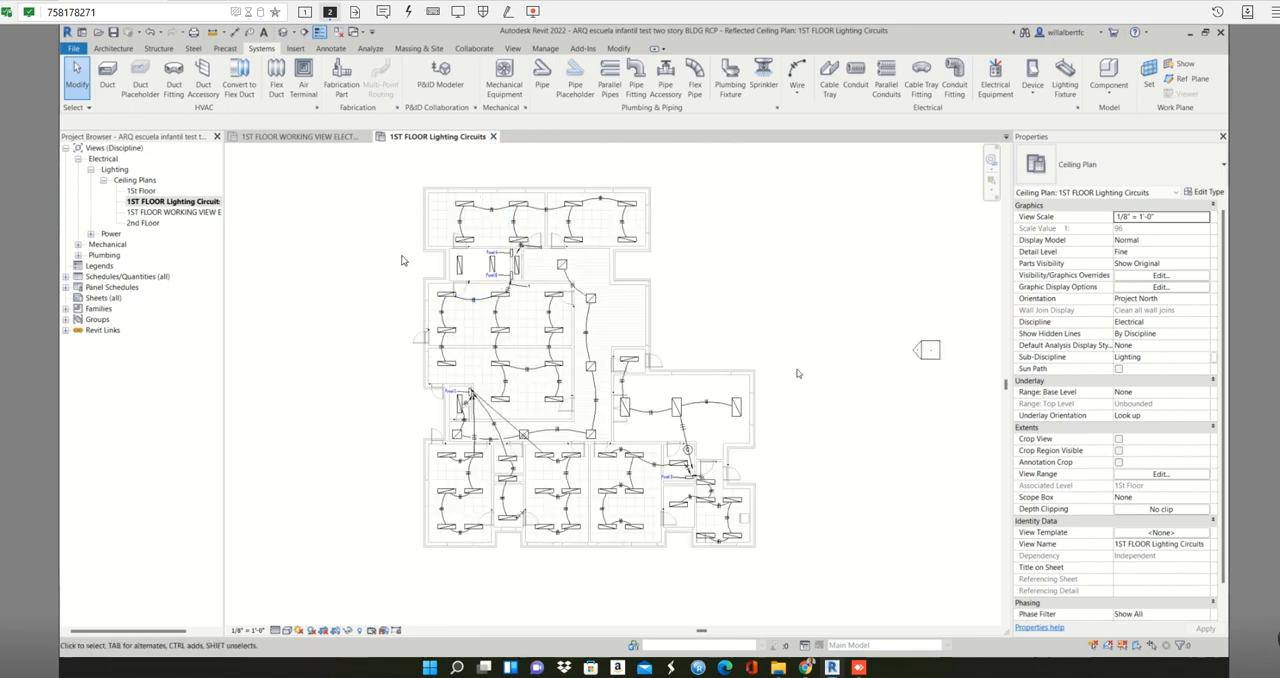
scroll(569, 180, up, 2)
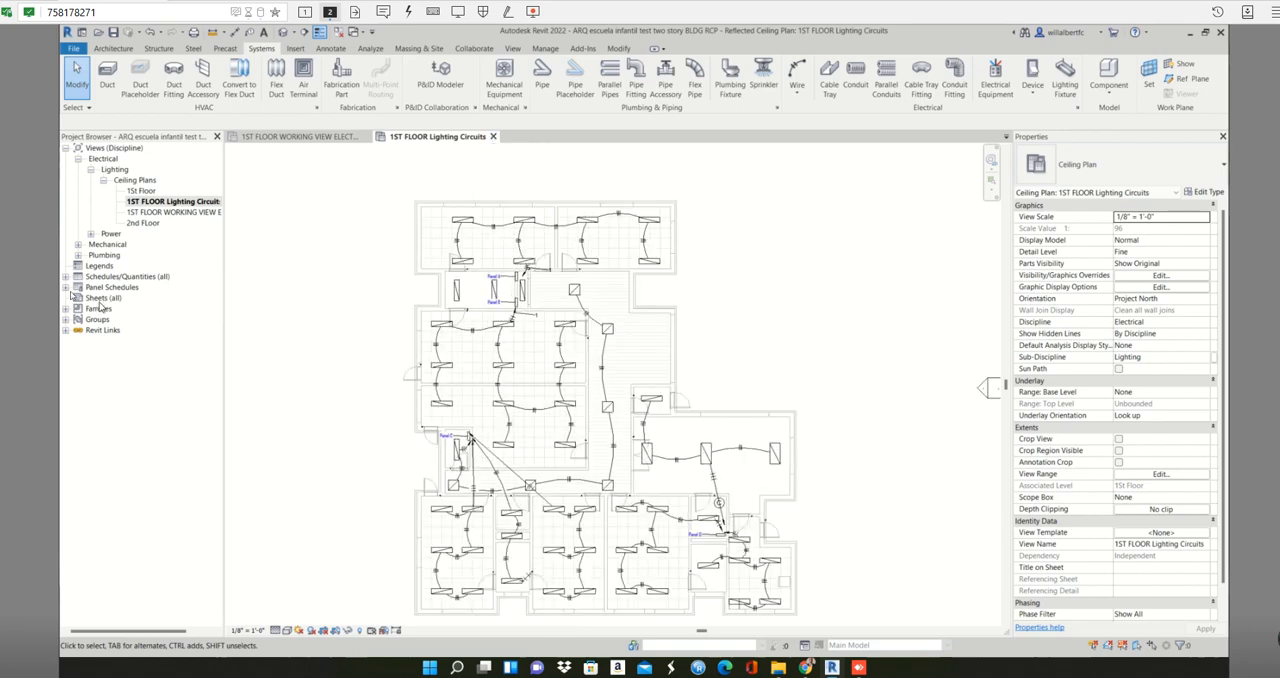
click(494, 137)
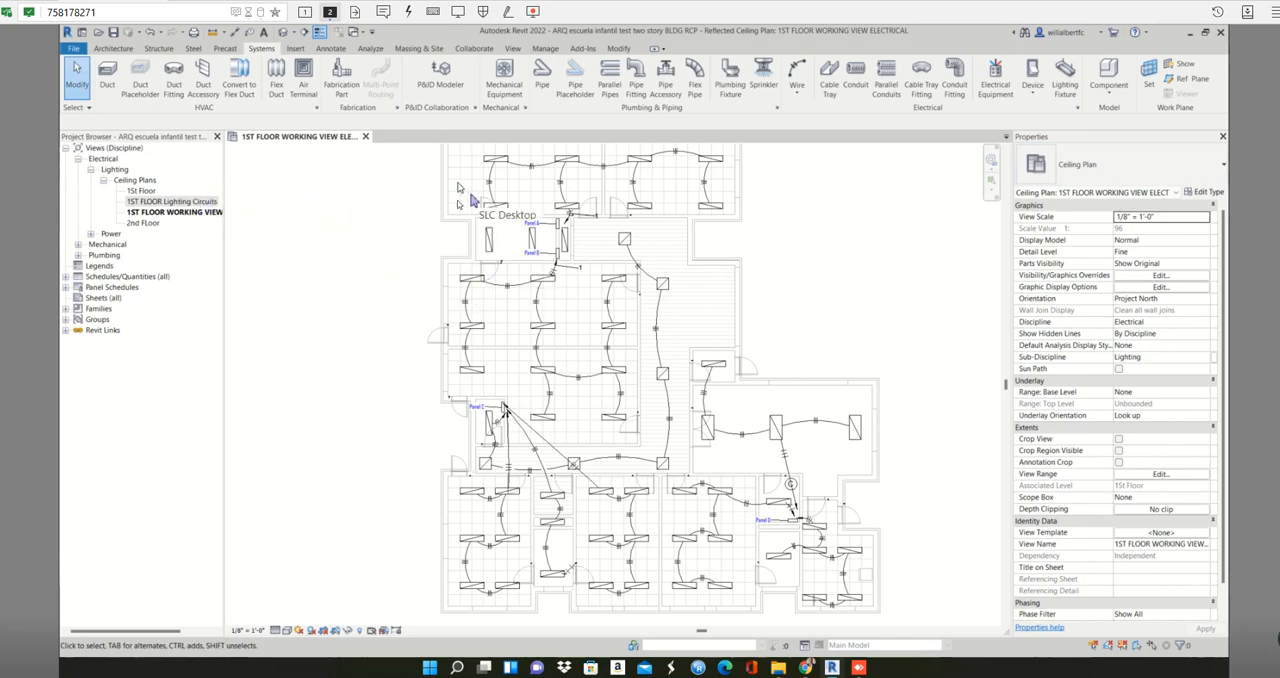
- Leave the electrical working view and show the home page with the recent files
middle_drag(472, 203, 447, 312)
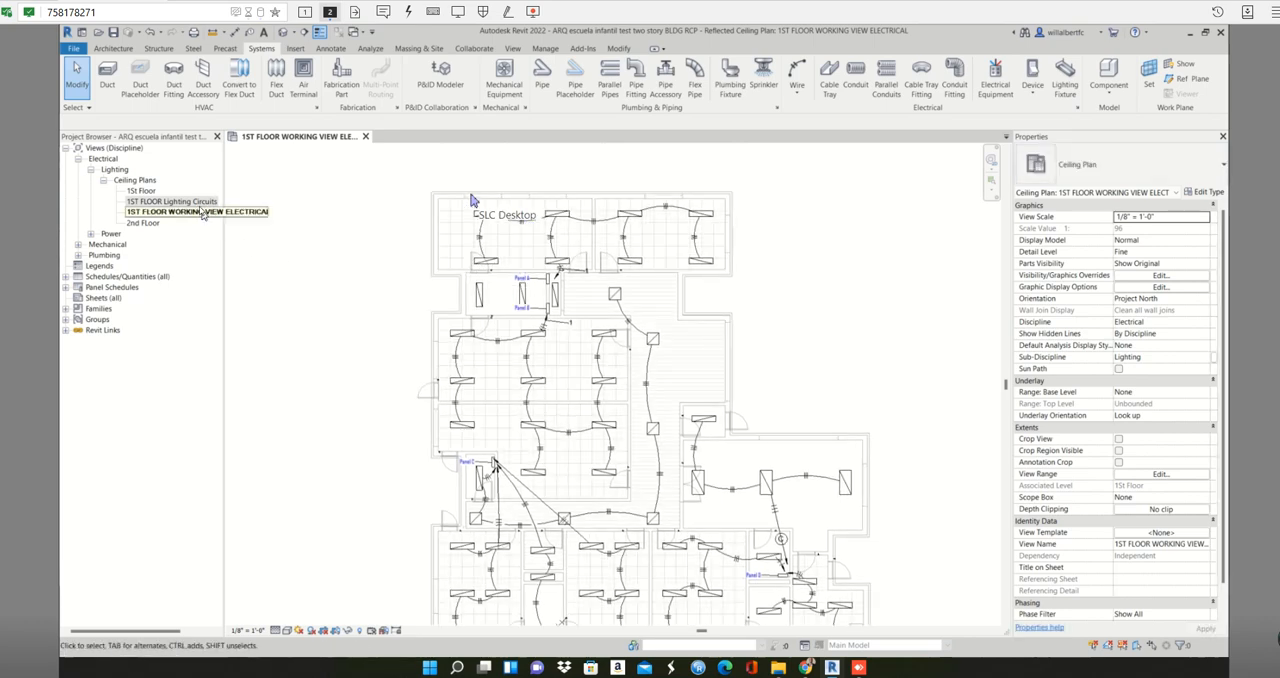
click(203, 203)
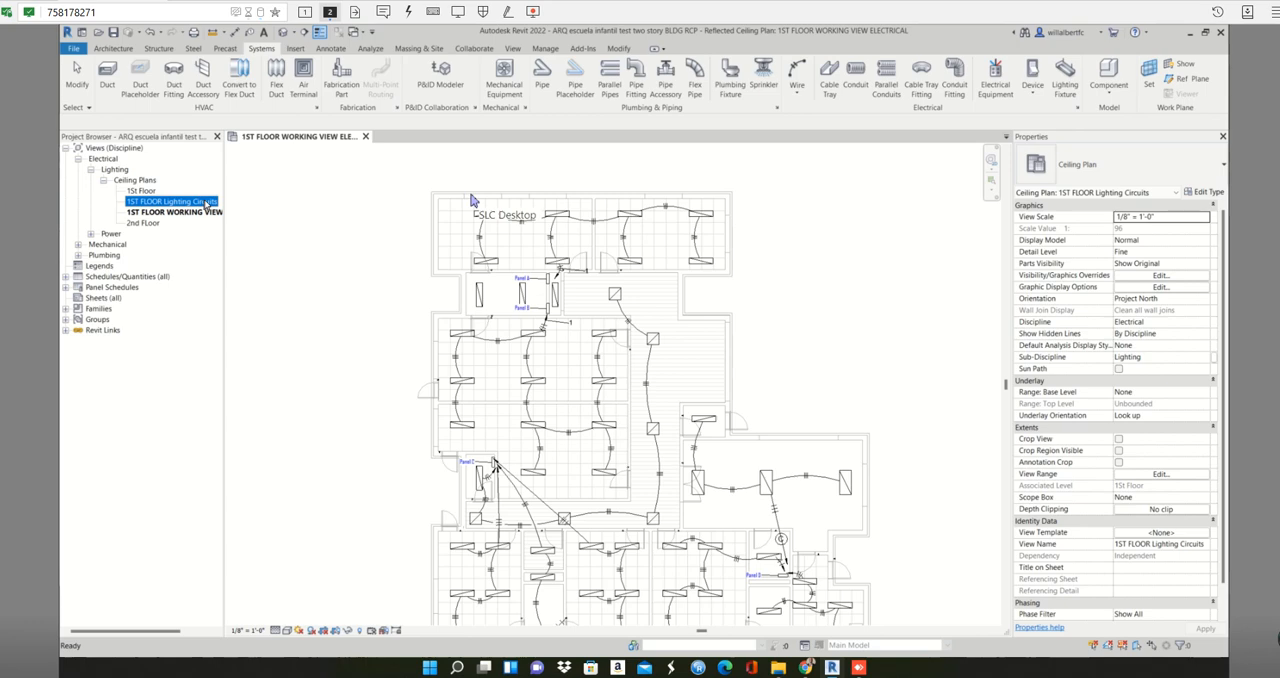
click(210, 212)
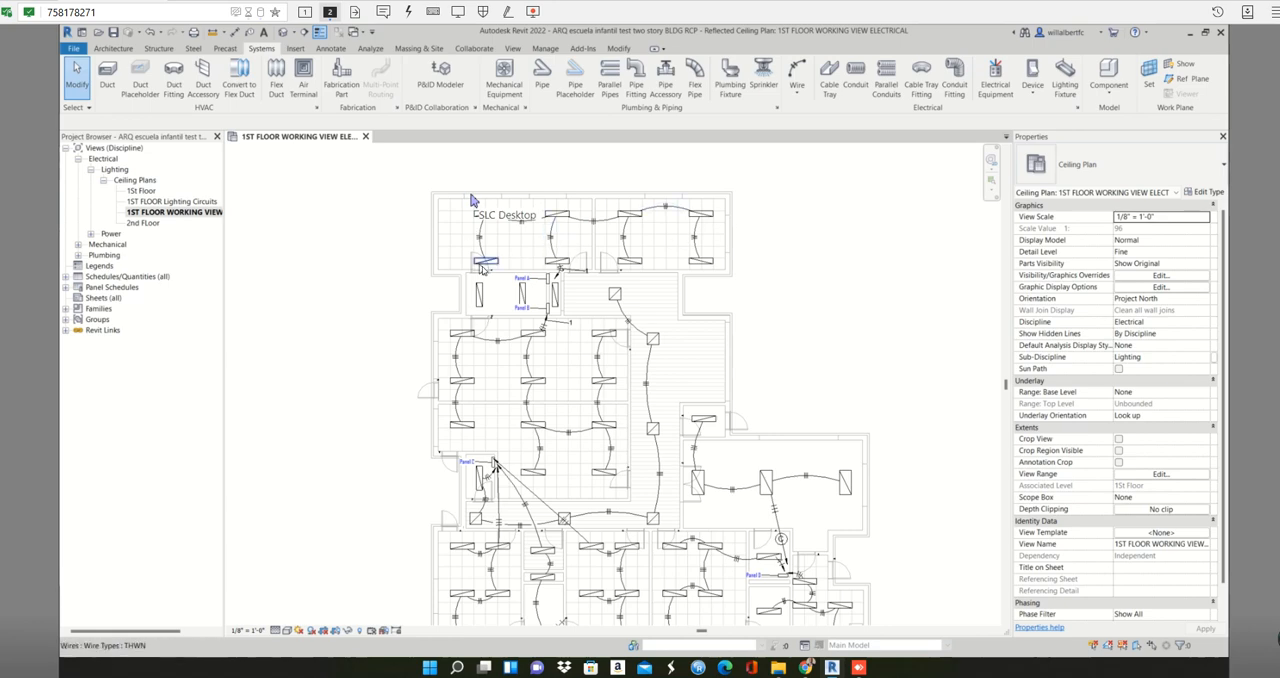
key(ctrl+d)
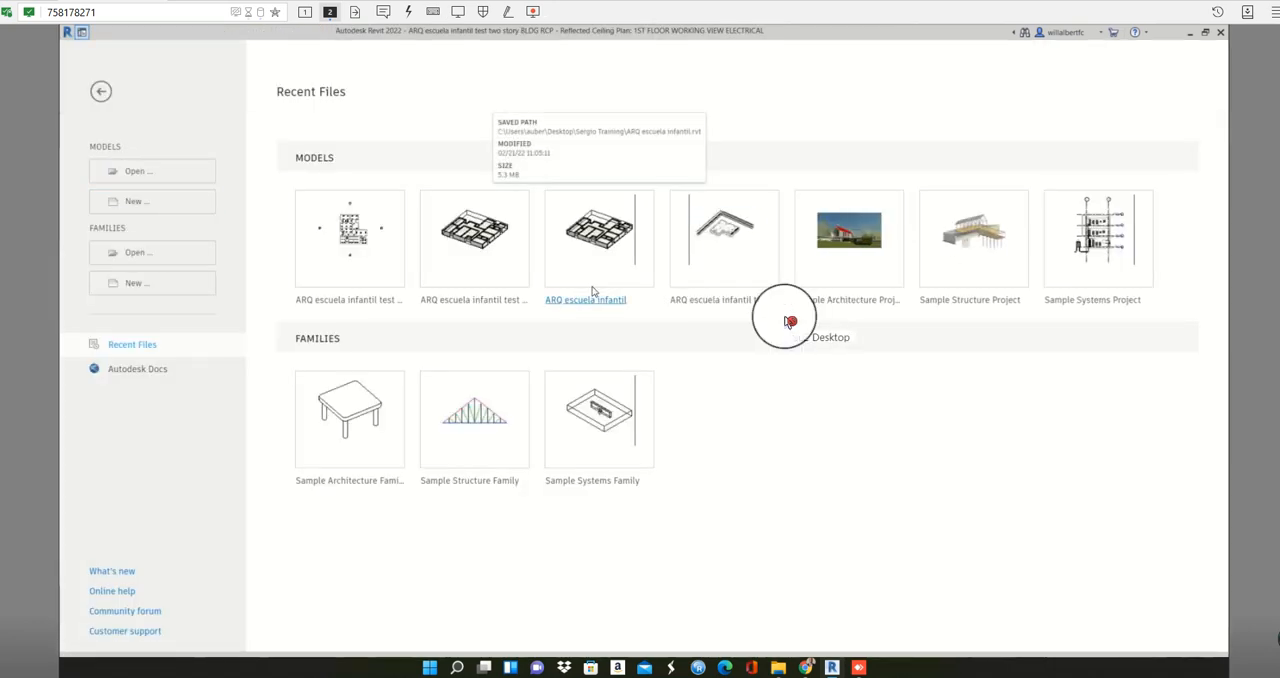
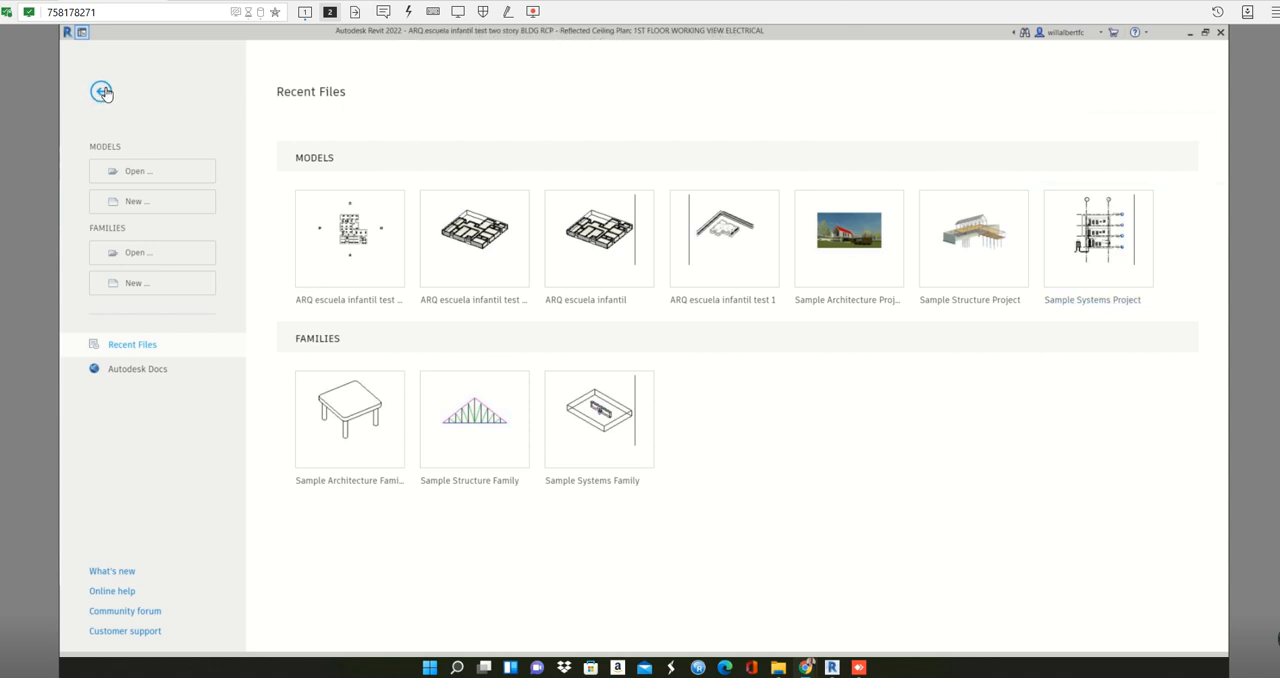
- Return to the open project and duplicate the 1ST FLOOR WORKING VIEW ELECTRICAL ceiling plan with detailing
click(101, 92)
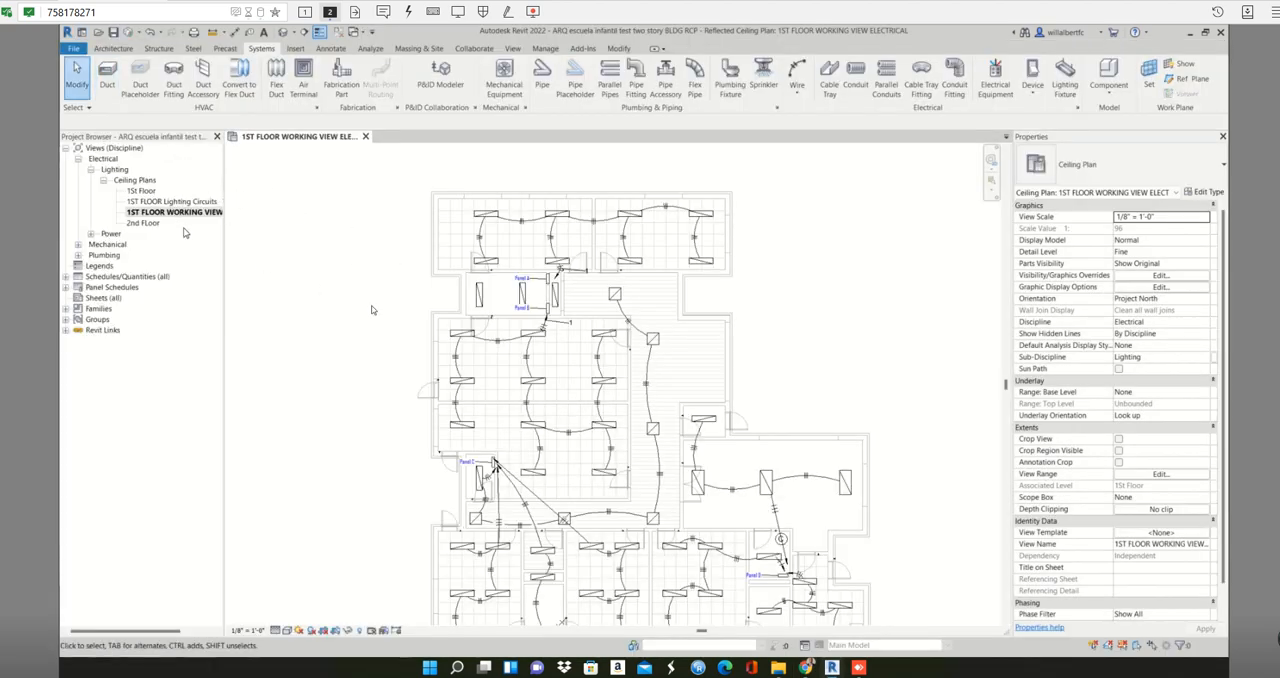
middle_drag(403, 297, 378, 252)
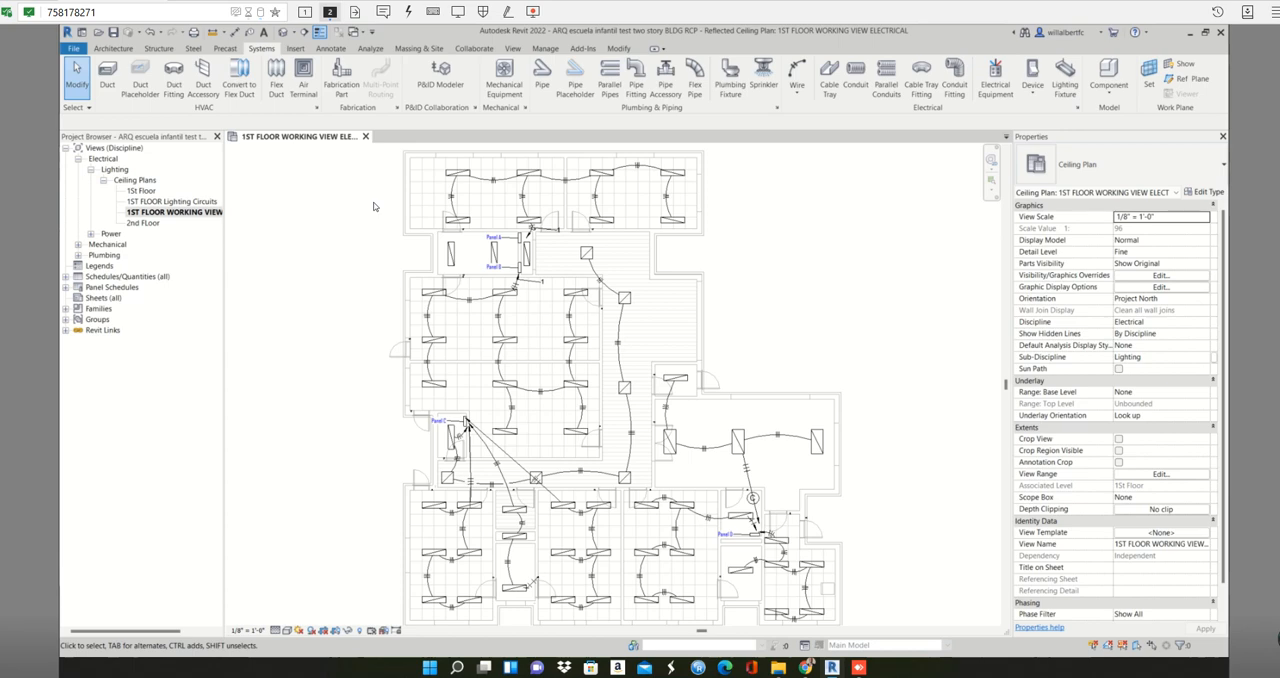
scroll(373, 206, down, 1)
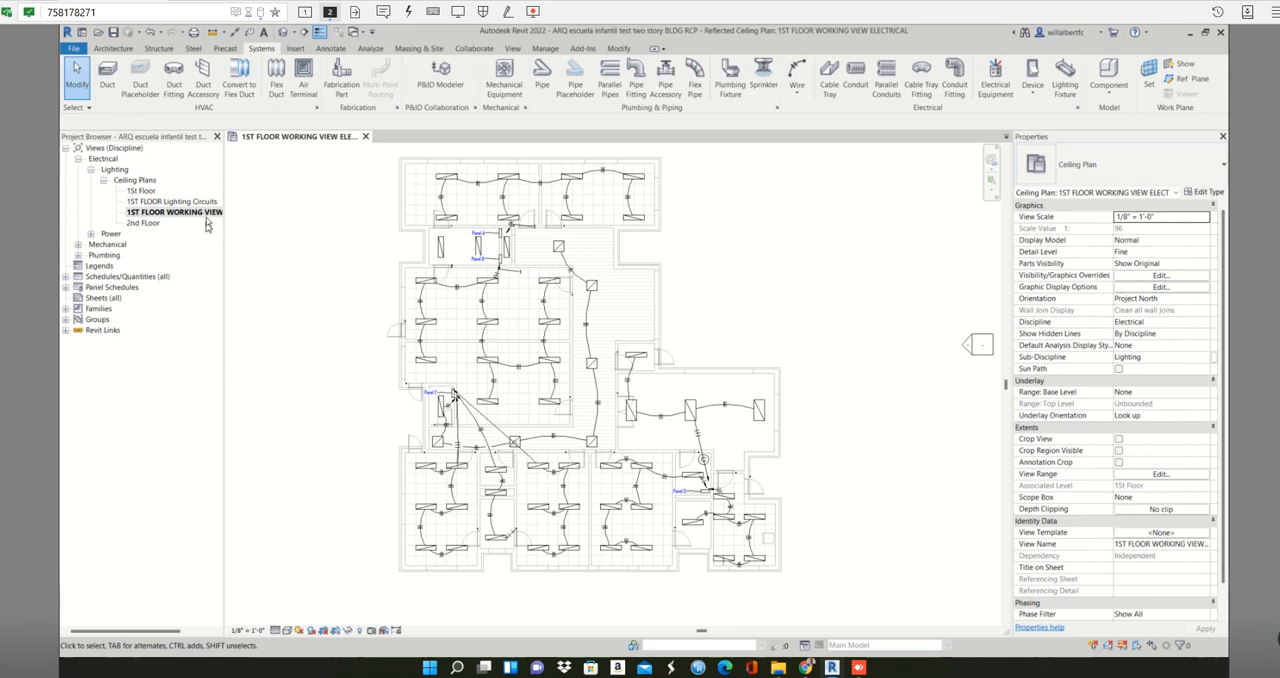
click(206, 214)
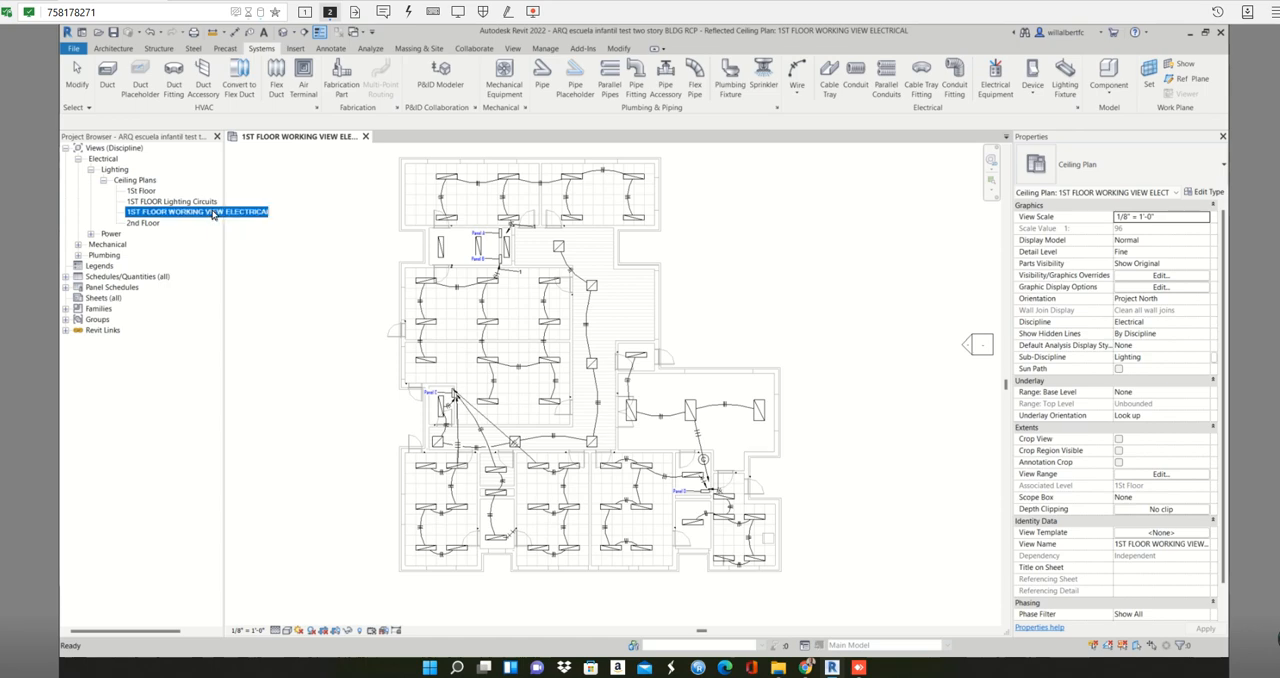
right_click(204, 213)
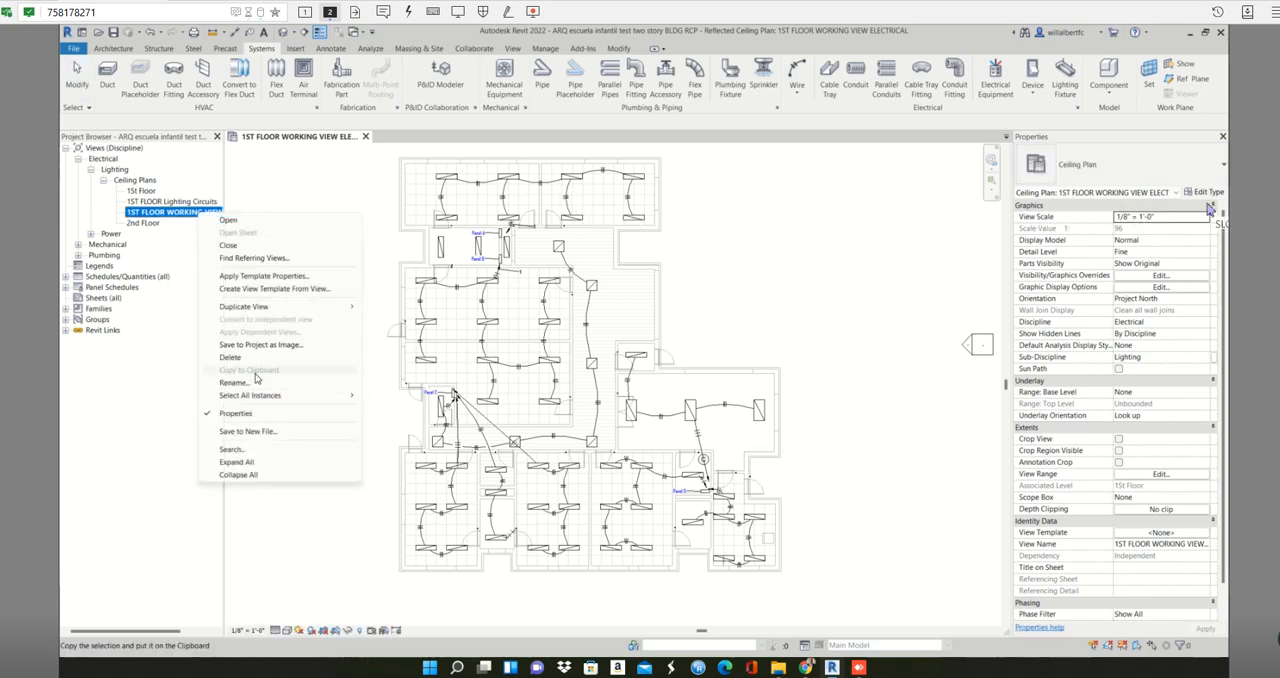
mouse_move(265, 309)
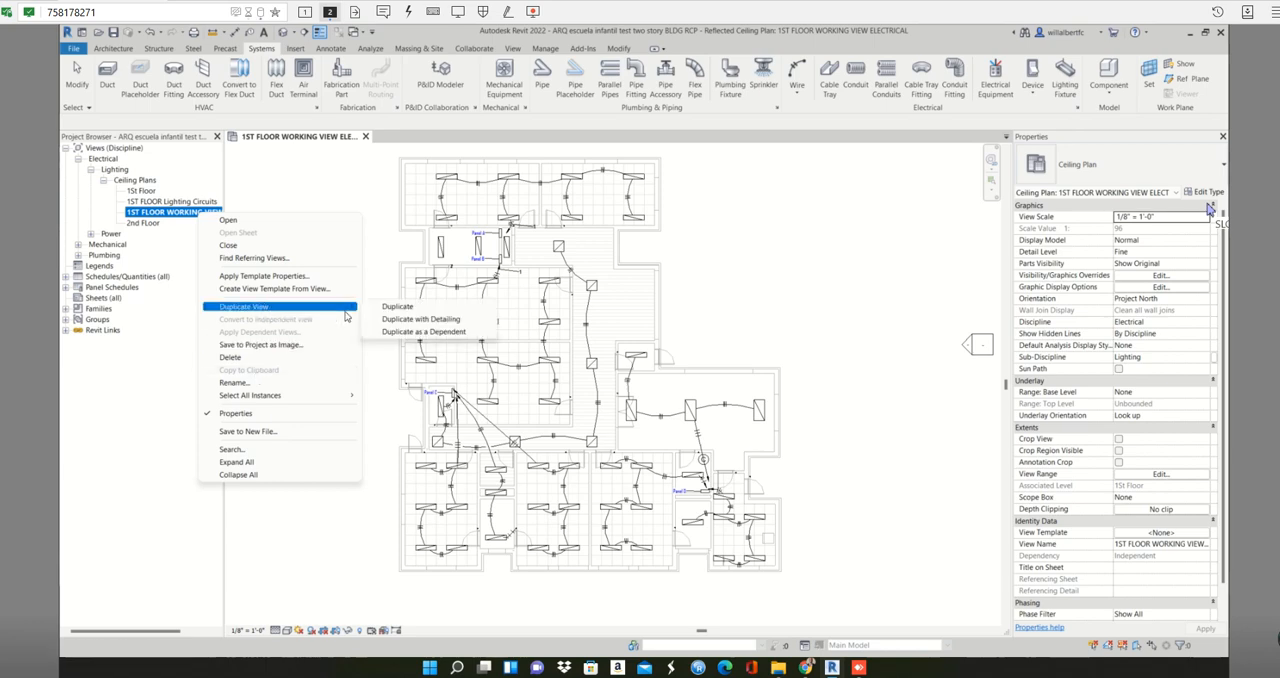
click(406, 321)
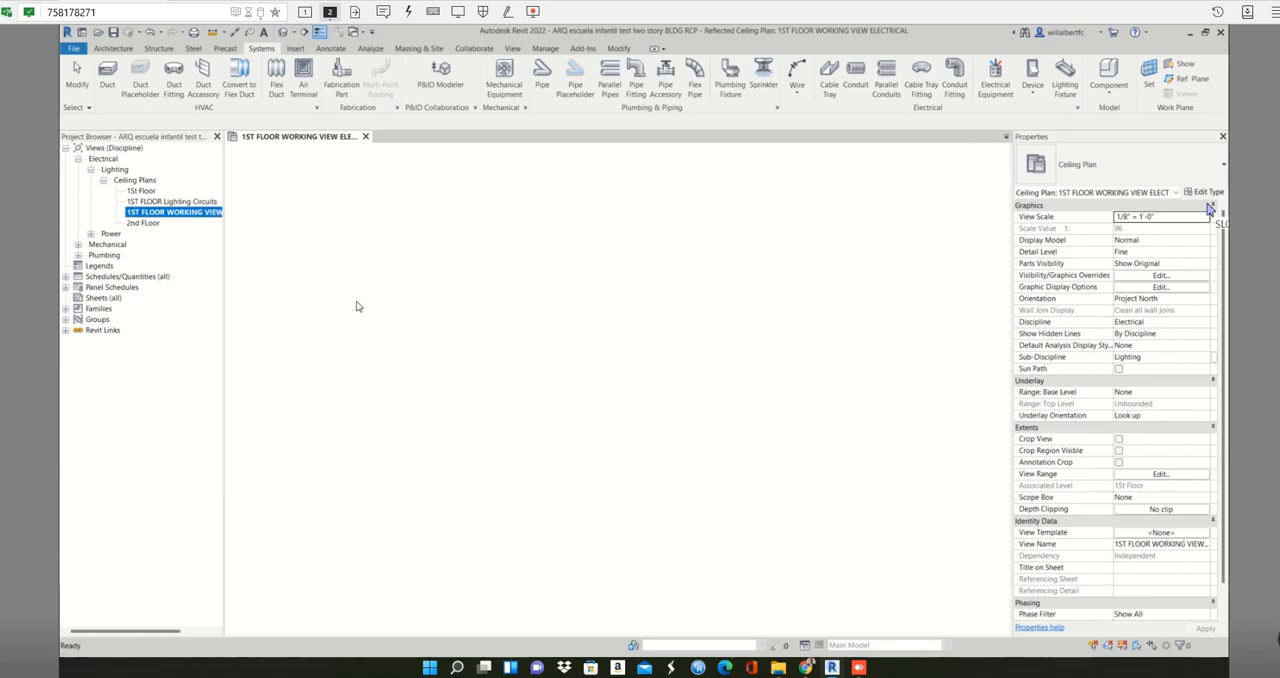
- Rename the original 1ST FLOOR WORKING VIEW ELECTRICAL ceiling plan as "1ST FLOOR WORKING Lighting switch"
double_click(199, 213)
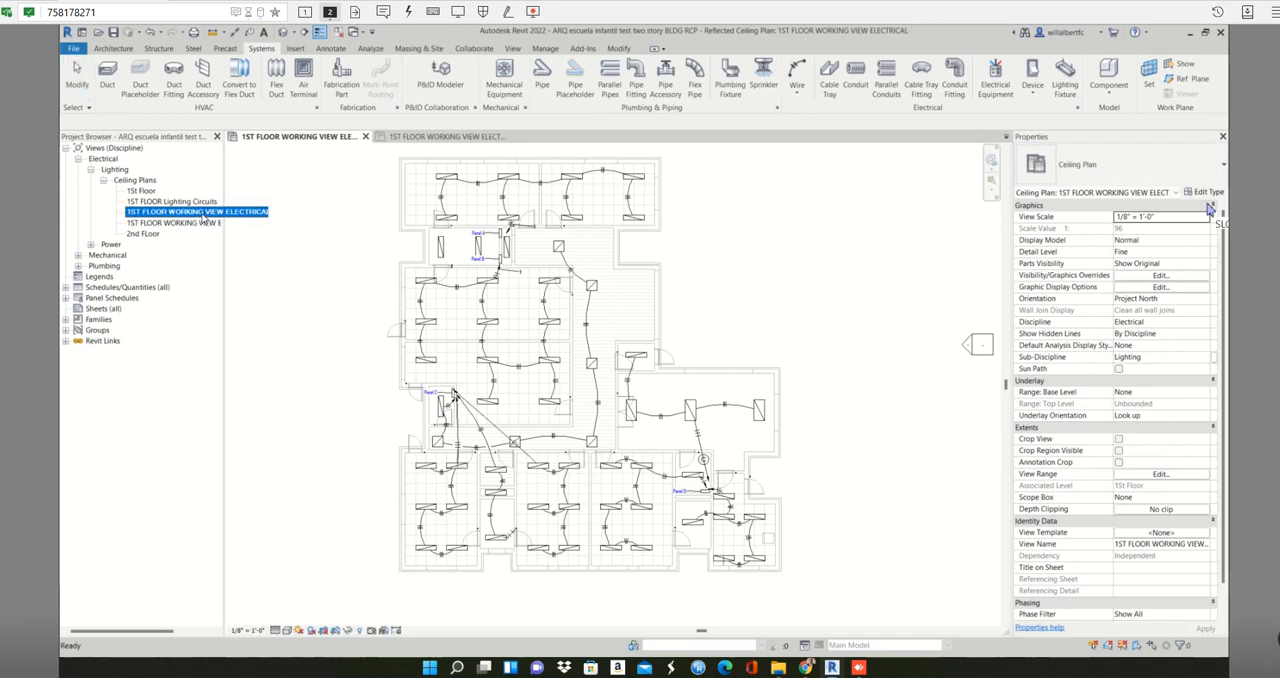
right_click(202, 216)
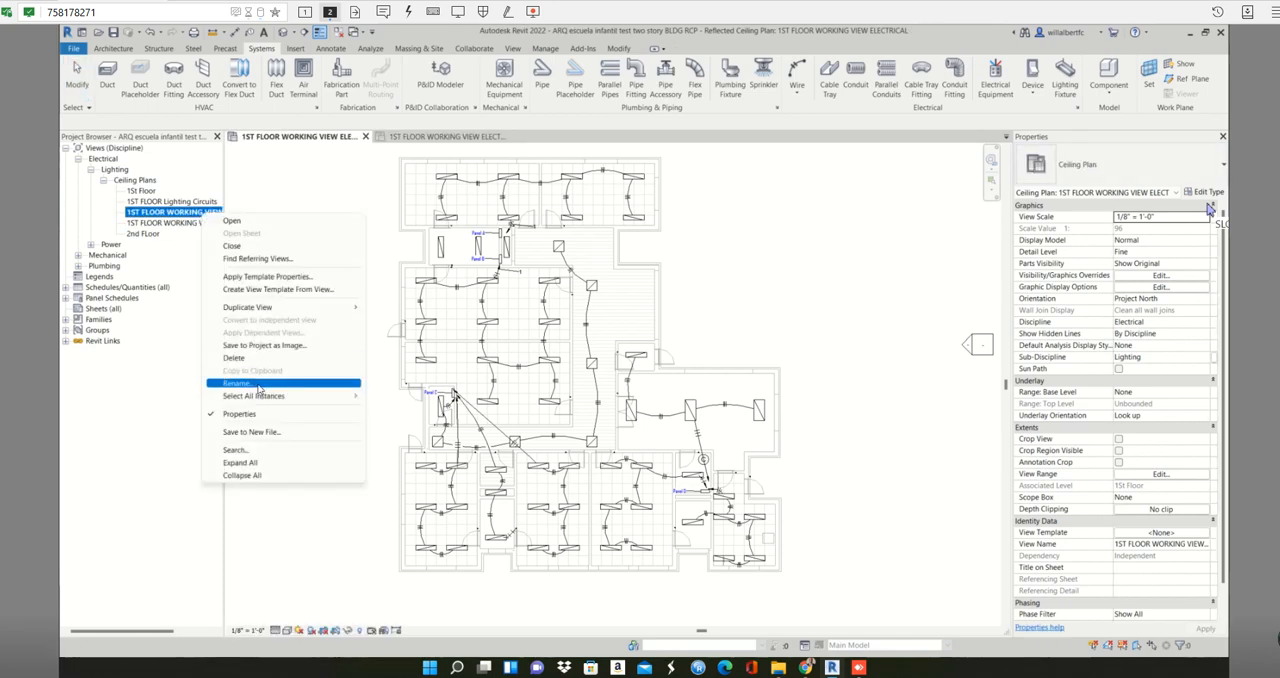
click(259, 384)
key(End)
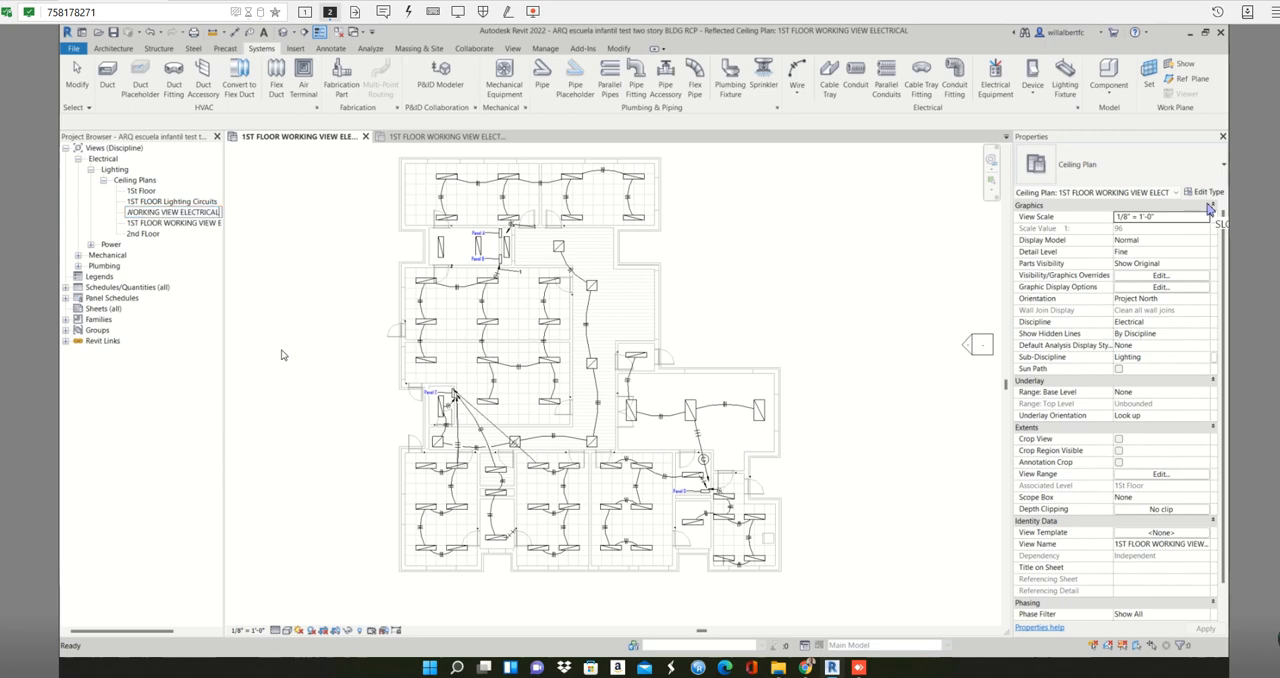
key(BackSpace)
key(BackSpace)
key(BackSpace)
key(BackSpace)
key(BackSpace)
key(BackSpace)
key(BackSpace)
key(BackSpace)
key(BackSpace)
key(BackSpace)
key(BackSpace)
key(BackSpace)
text(Lighting switch)
key(Return)
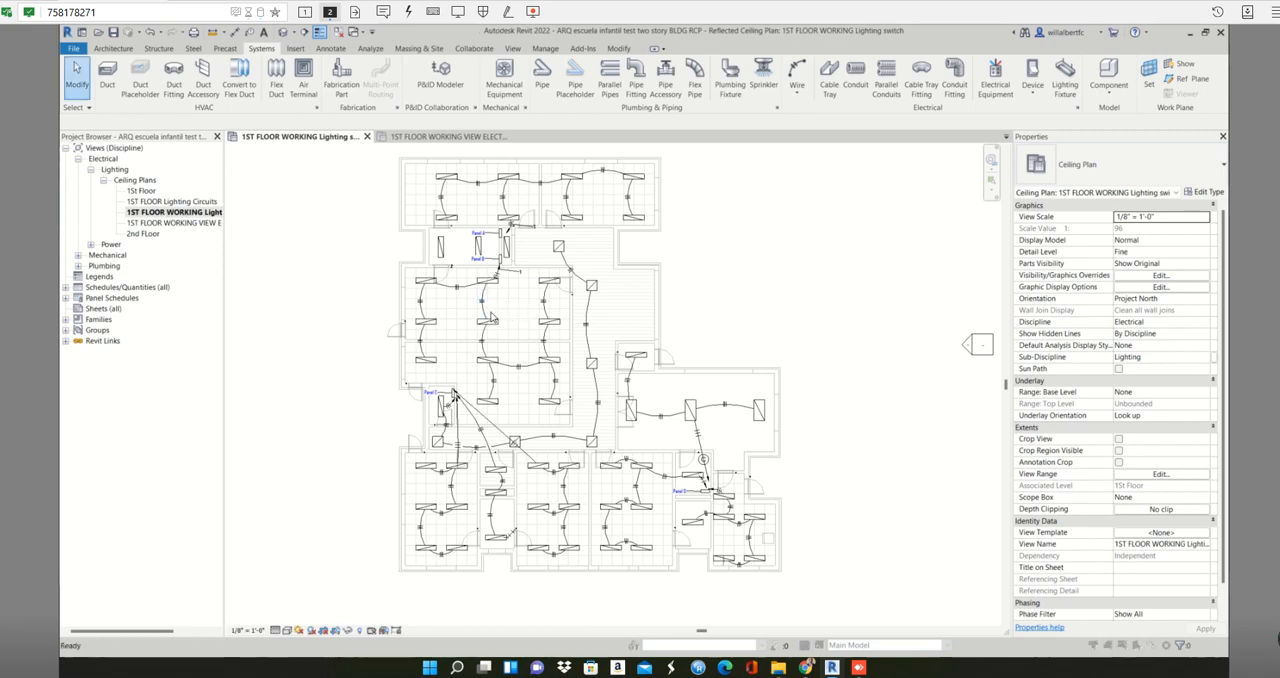
- Review the model categories in the view's Visibility/Graphic Overrides without changing them
key(v)
key(g)
drag(503, 87, 840, 162)
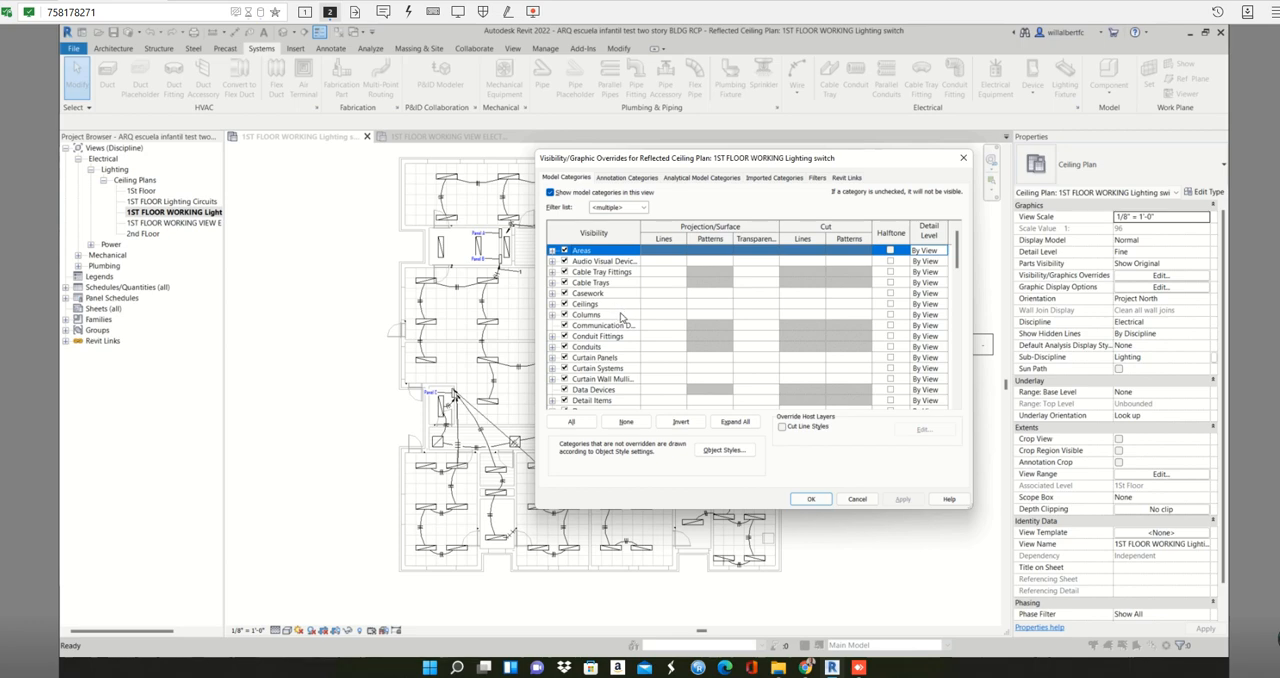
scroll(621, 316, down, 1)
scroll(624, 316, up, 1)
click(963, 158)
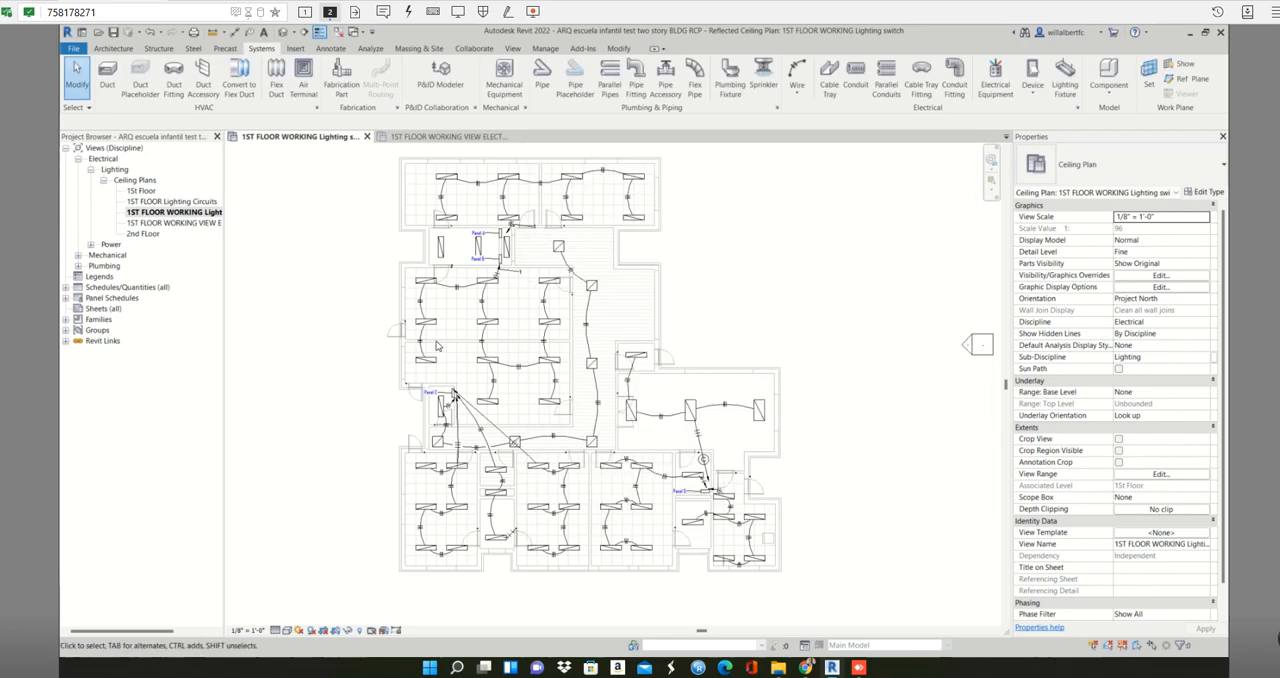
- Try hiding individual lighting wires in the classroom below Panel B, and undo back past the view rename
click(486, 309)
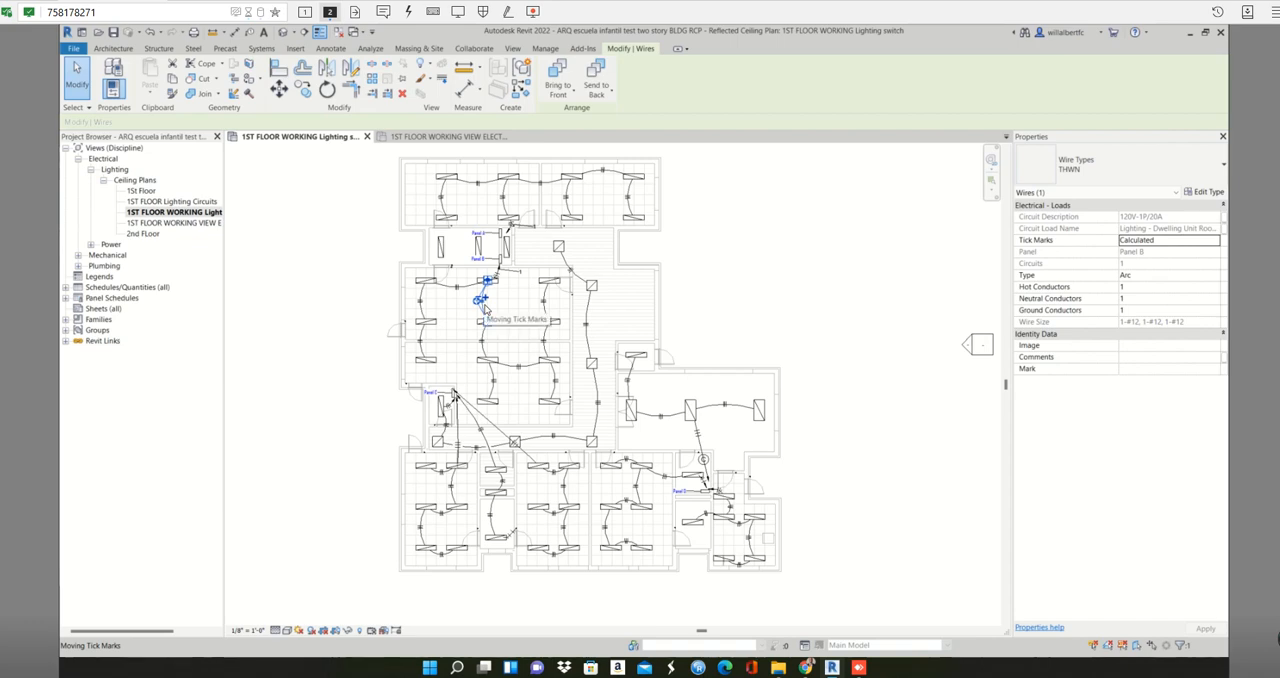
key(Escape)
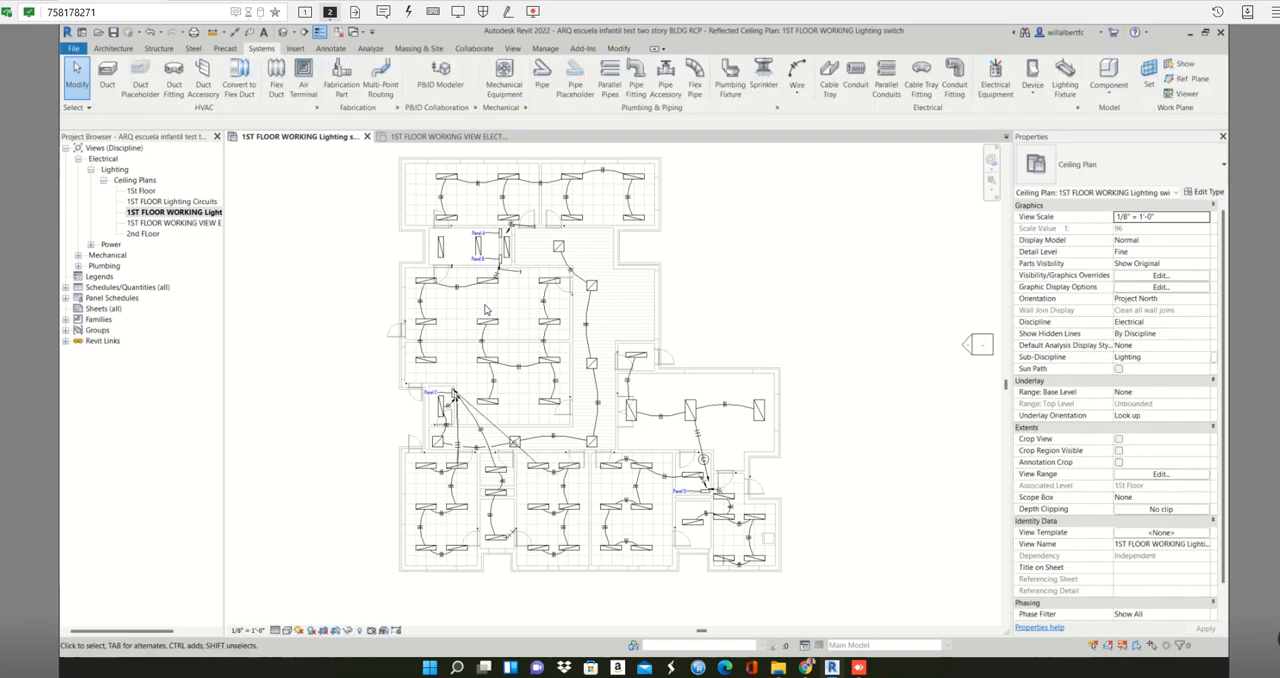
click(466, 290)
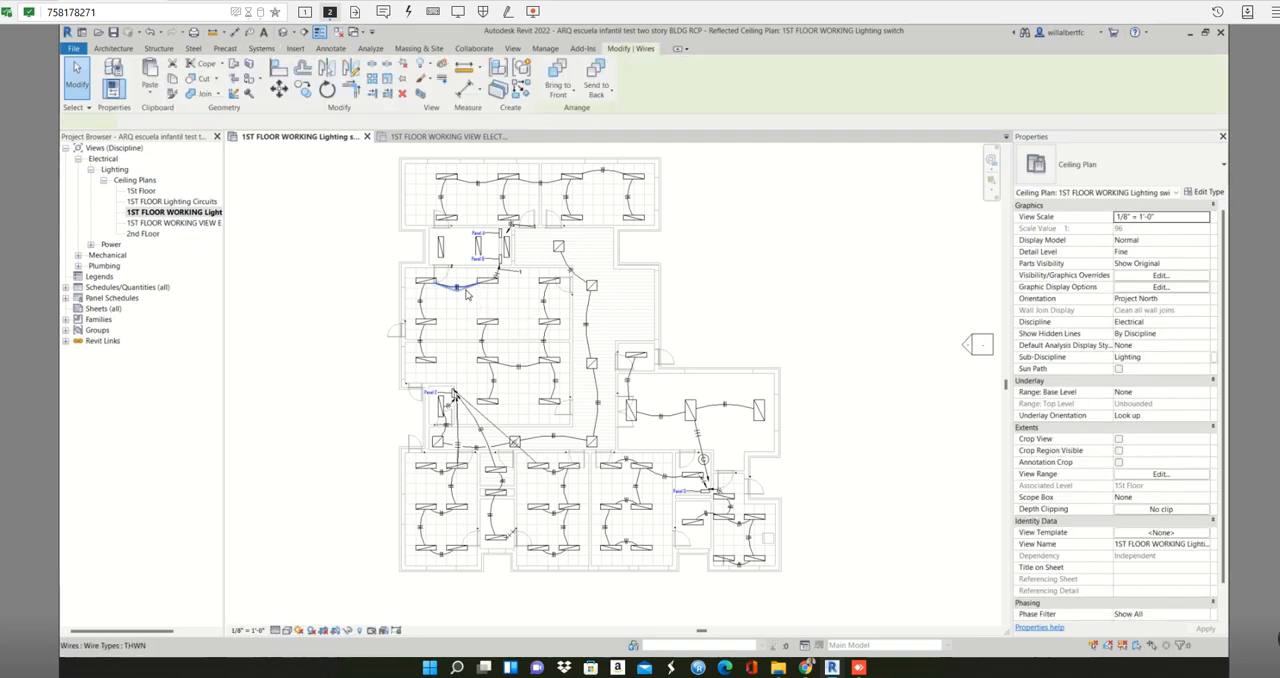
click(966, 196)
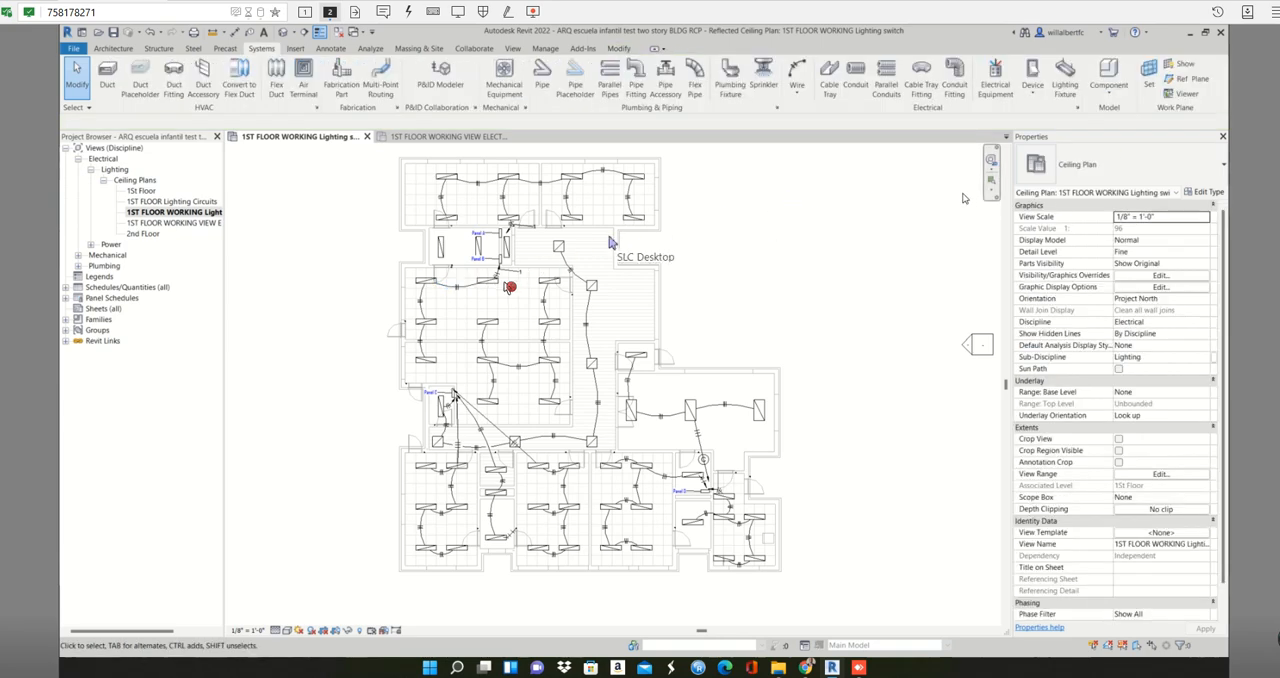
key(ctrl+z)
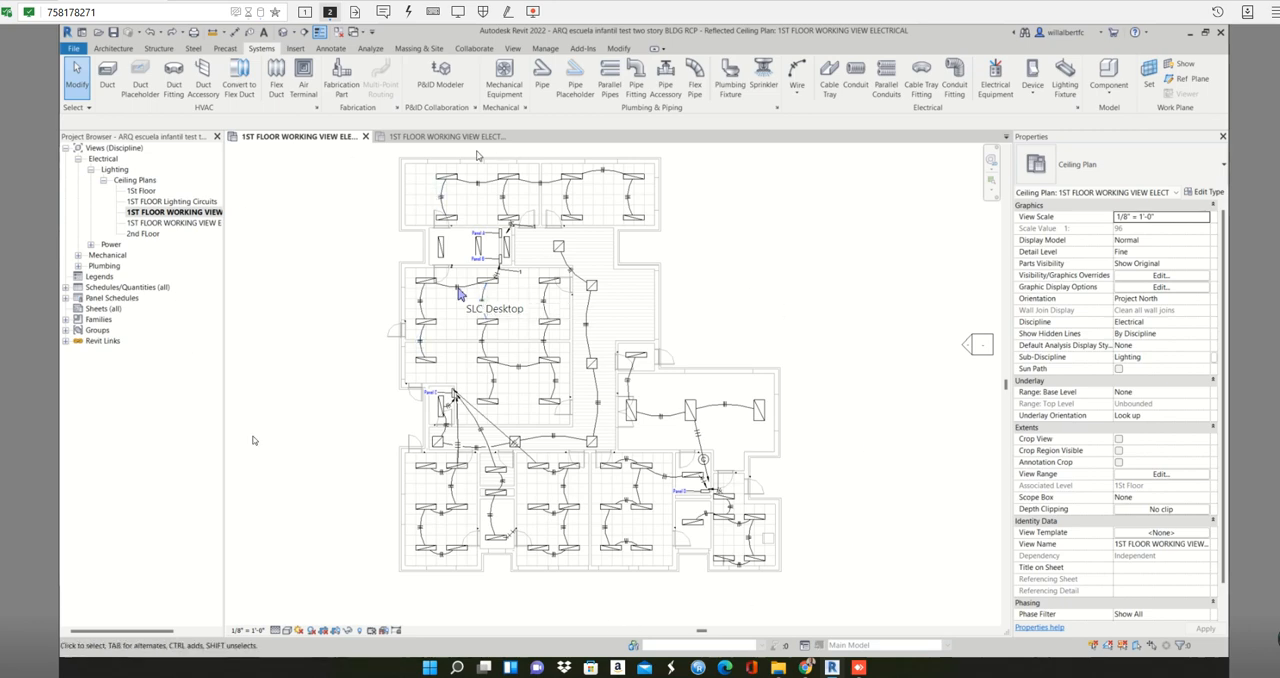
click(428, 139)
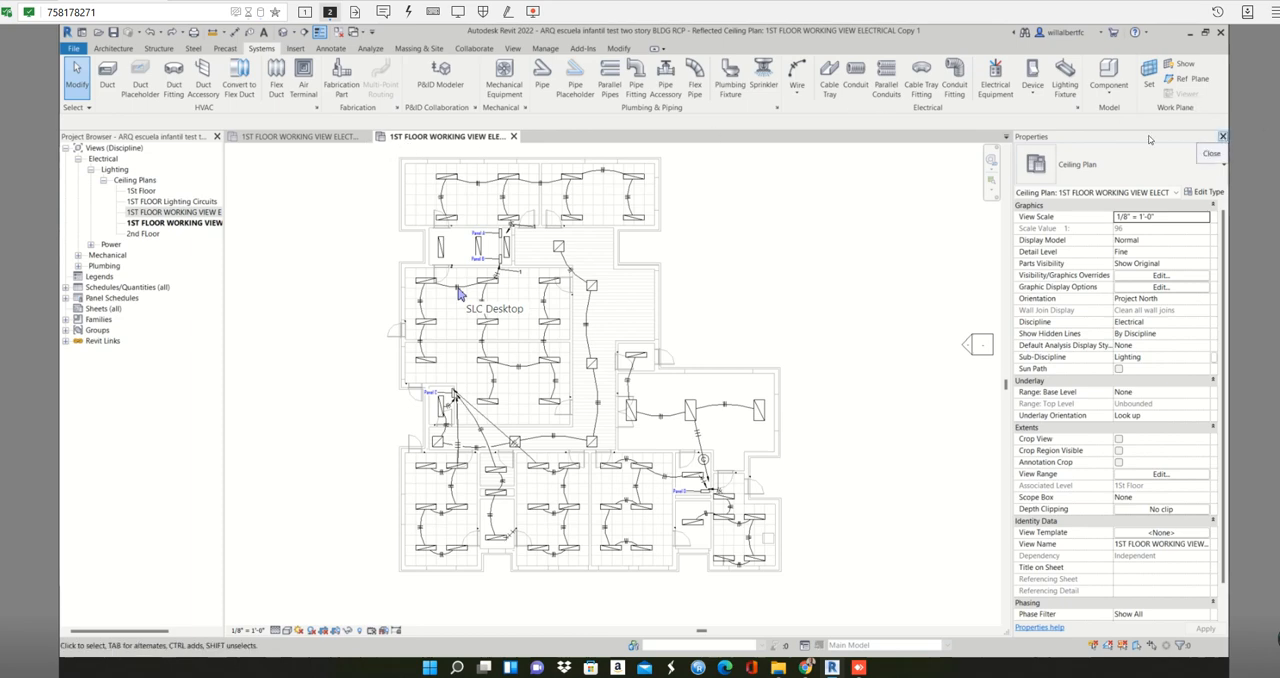
click(300, 137)
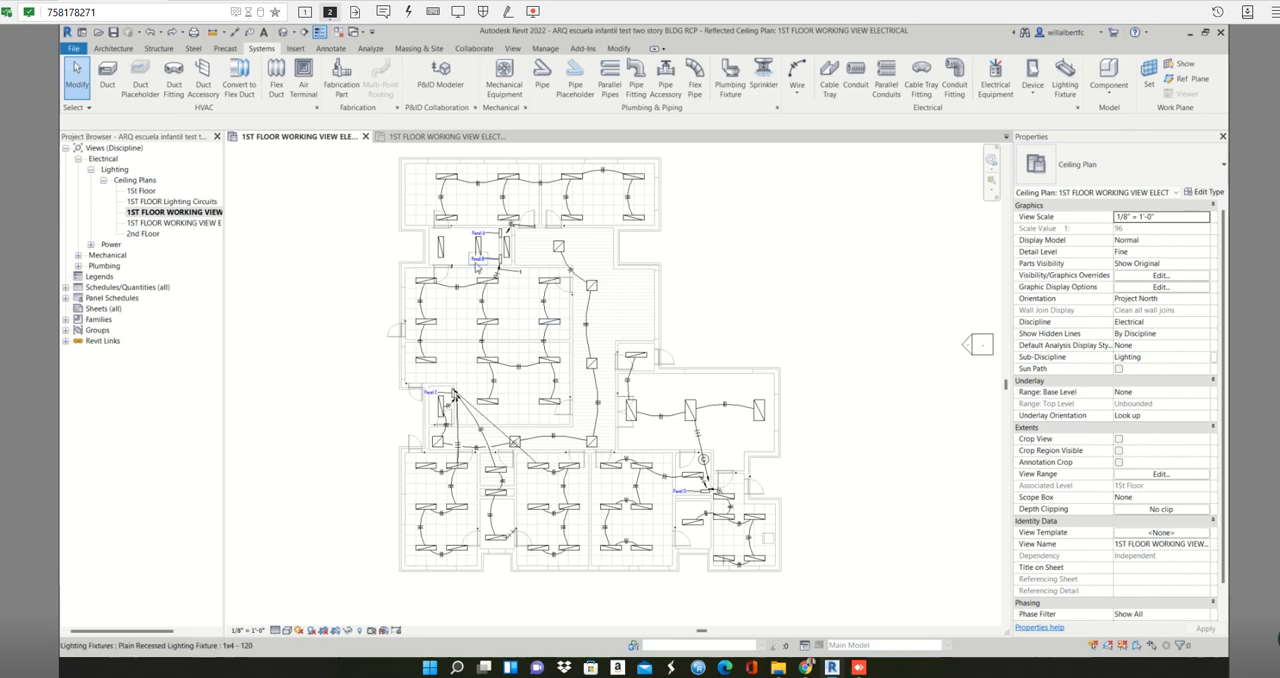
- Select all THWN wires visible in the original electrical working view and hide them
right_click(481, 303)
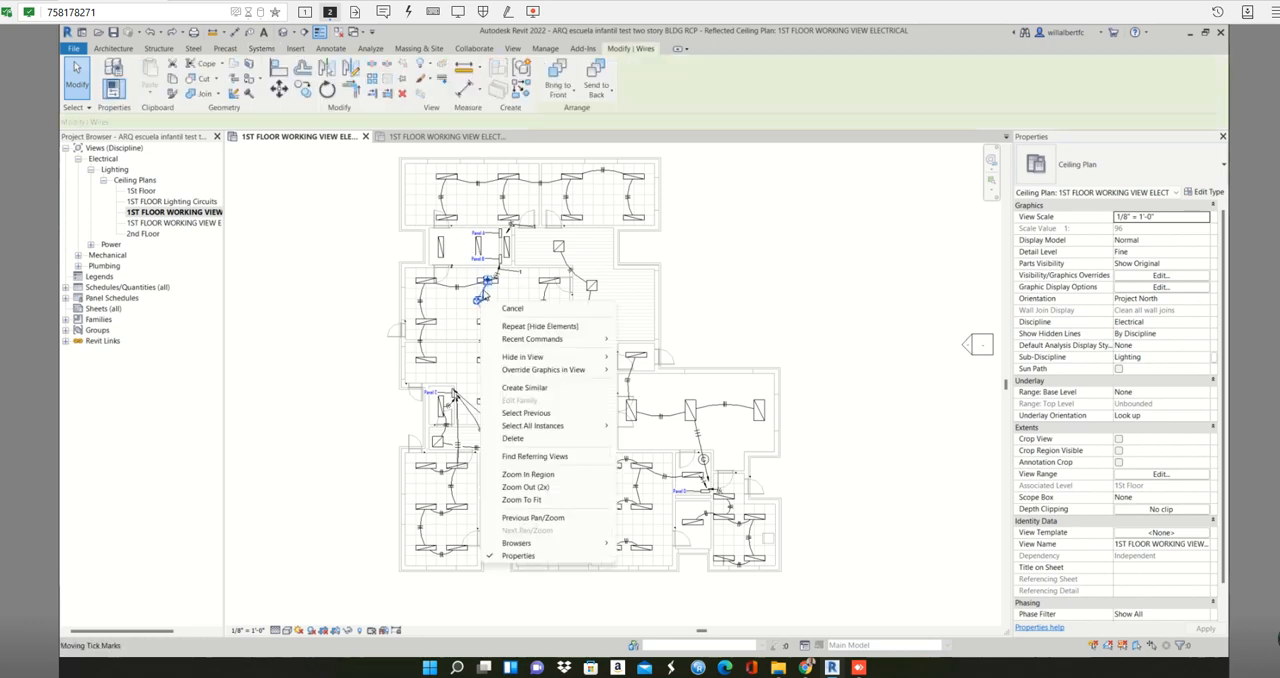
click(482, 301)
right_click(482, 301)
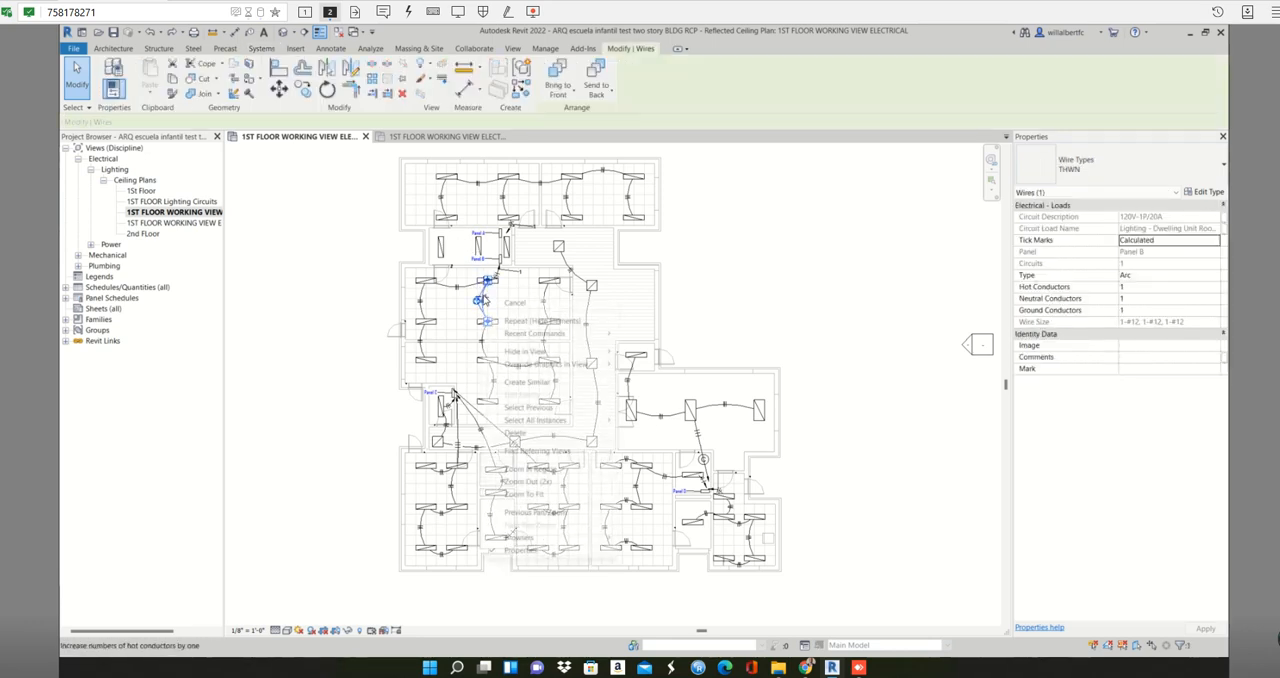
mouse_move(589, 423)
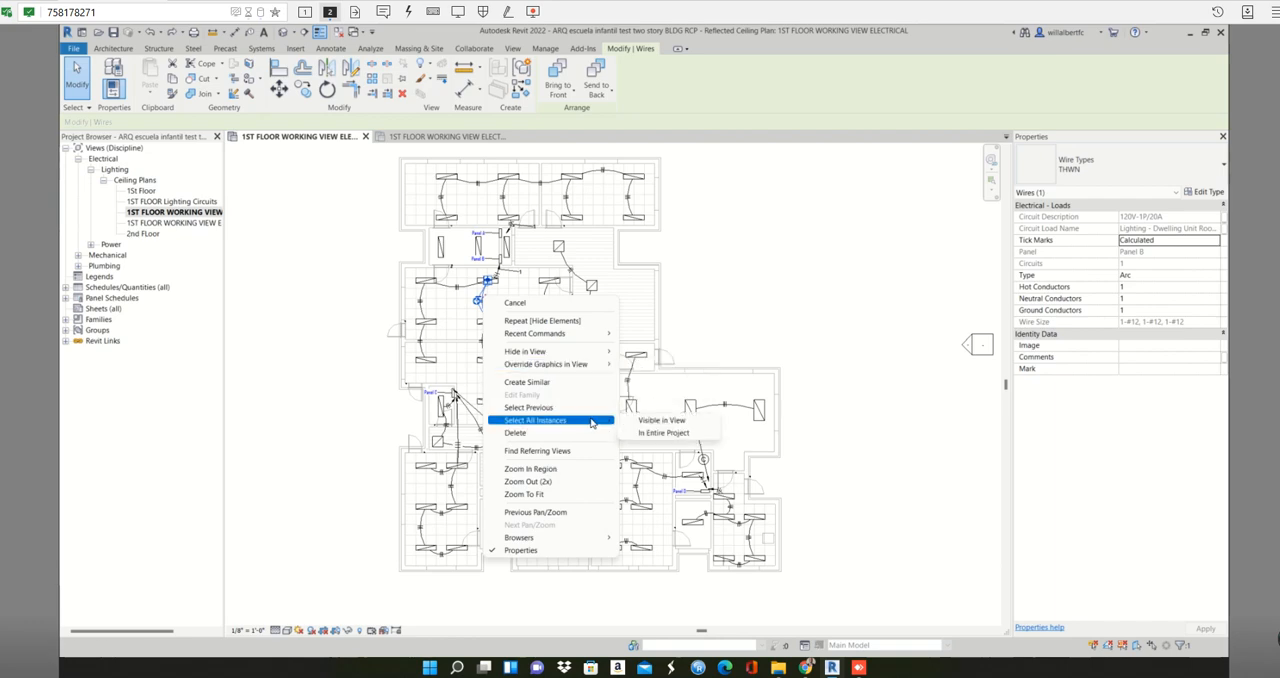
click(650, 420)
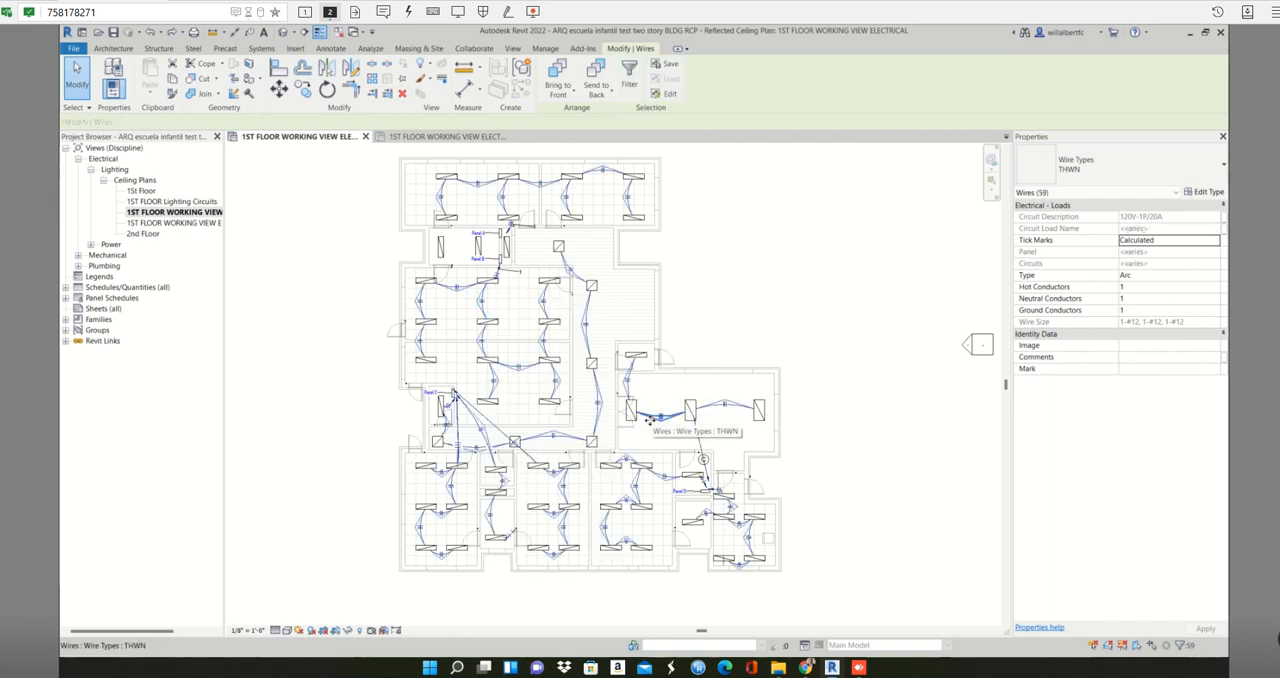
key(Escape)
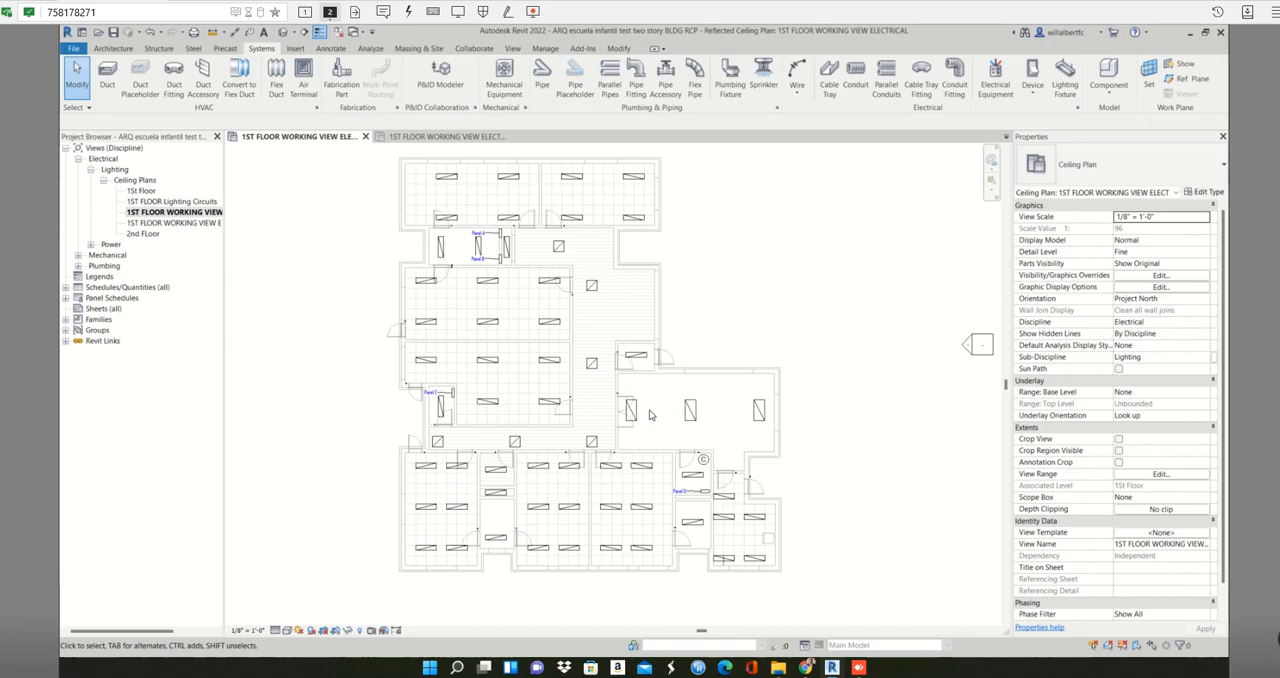
- Create a switch system from the four 1x4 recessed lighting fixtures in the upper-left room above Panel A
middle_drag(515, 352, 588, 402)
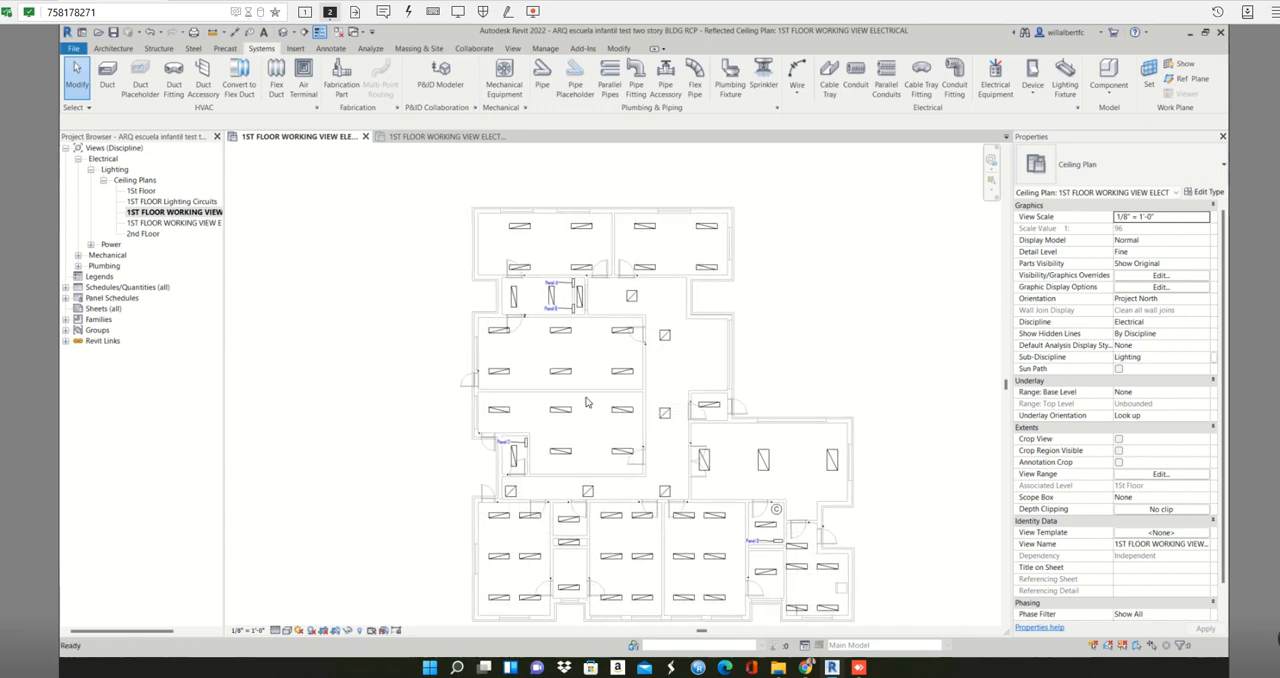
scroll(565, 260, up, 3)
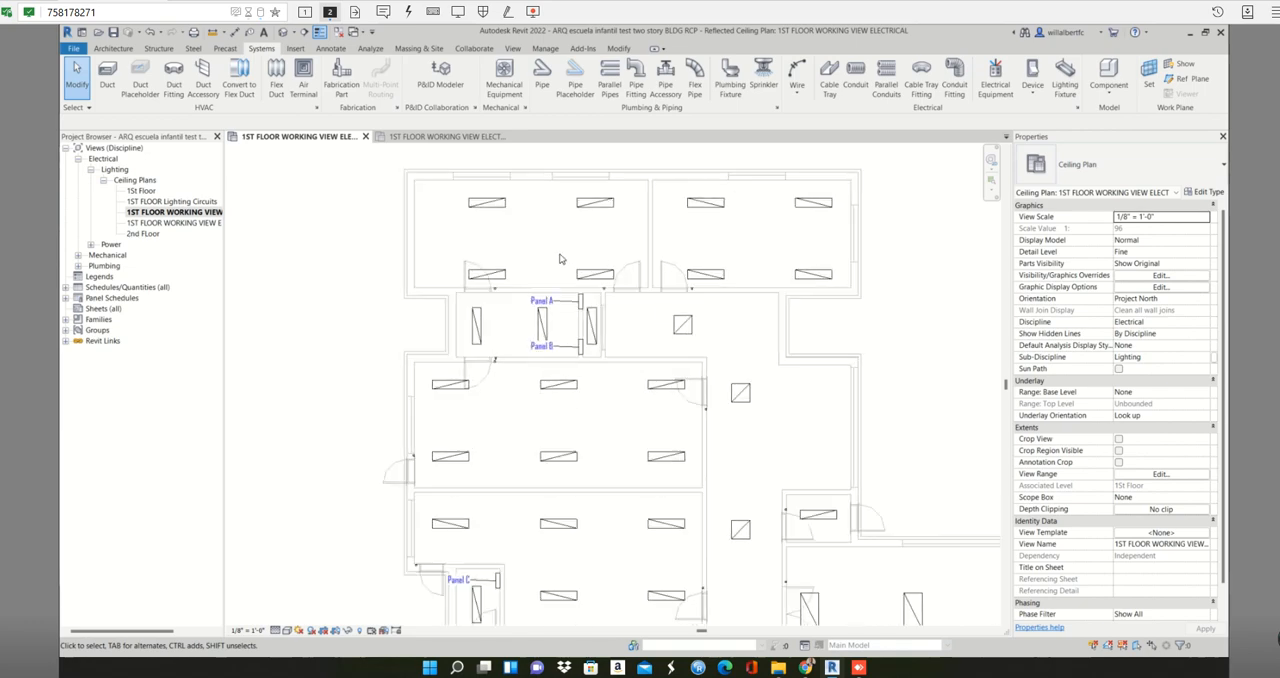
scroll(565, 260, up, 2)
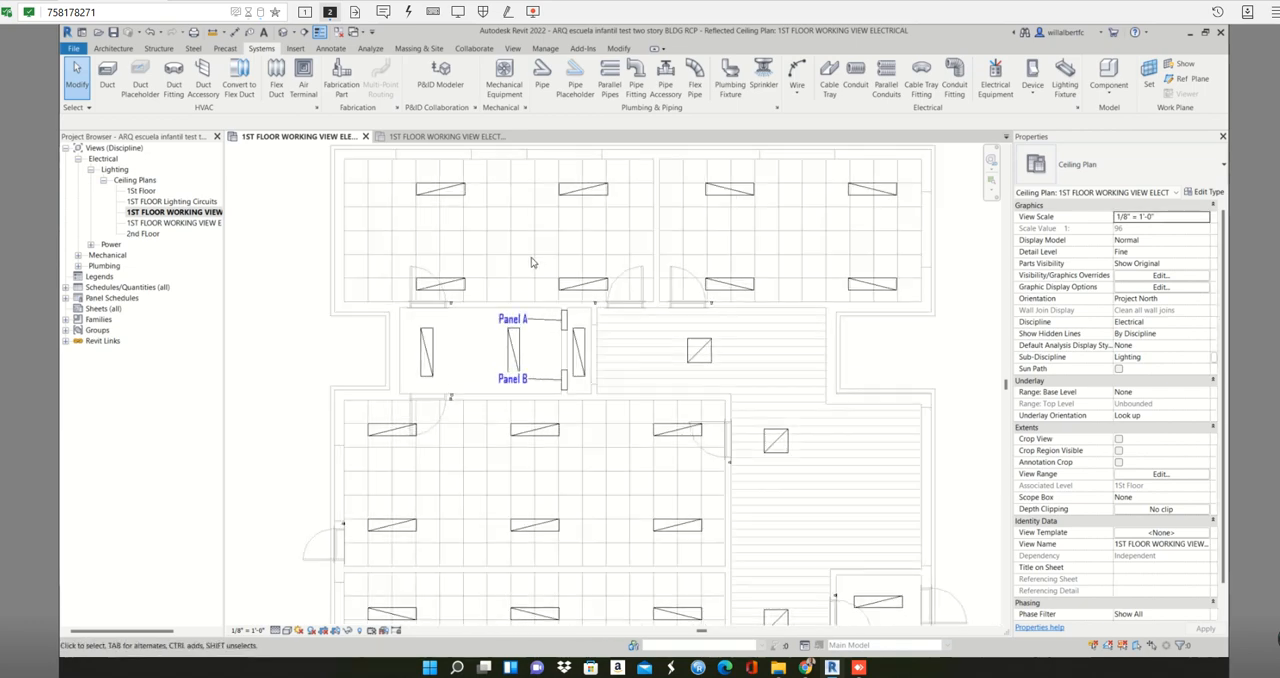
middle_drag(533, 263, 520, 283)
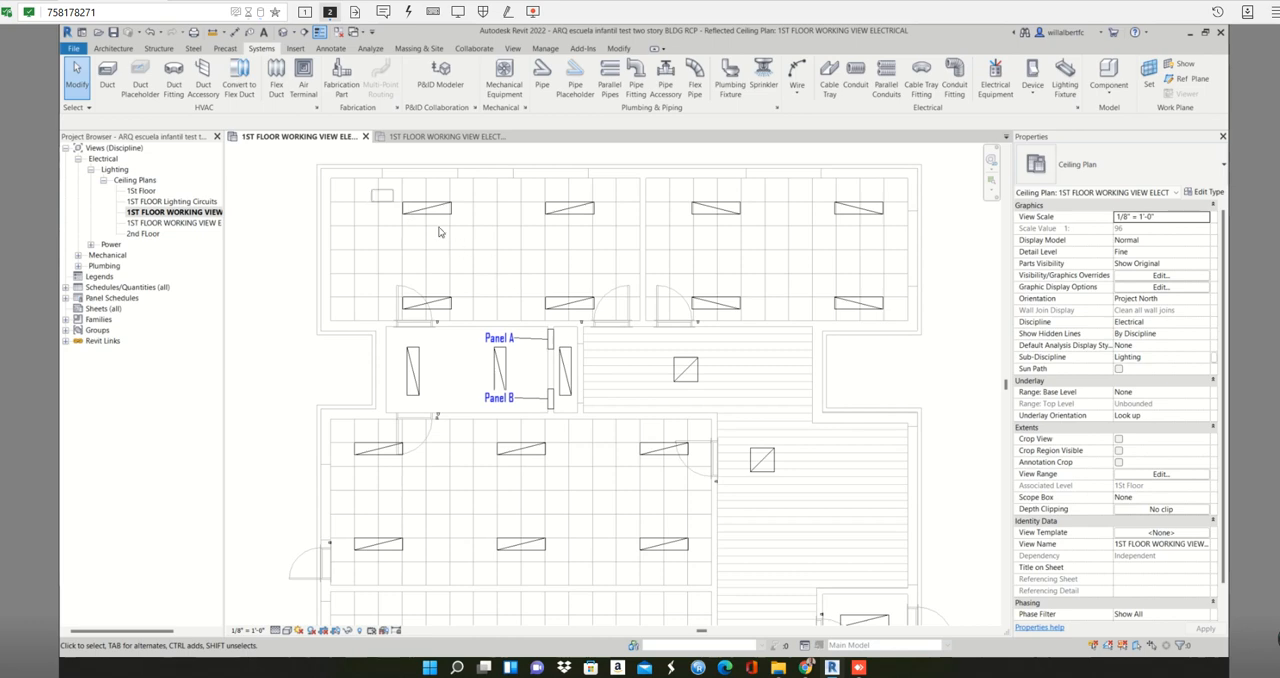
drag(370, 188, 603, 316)
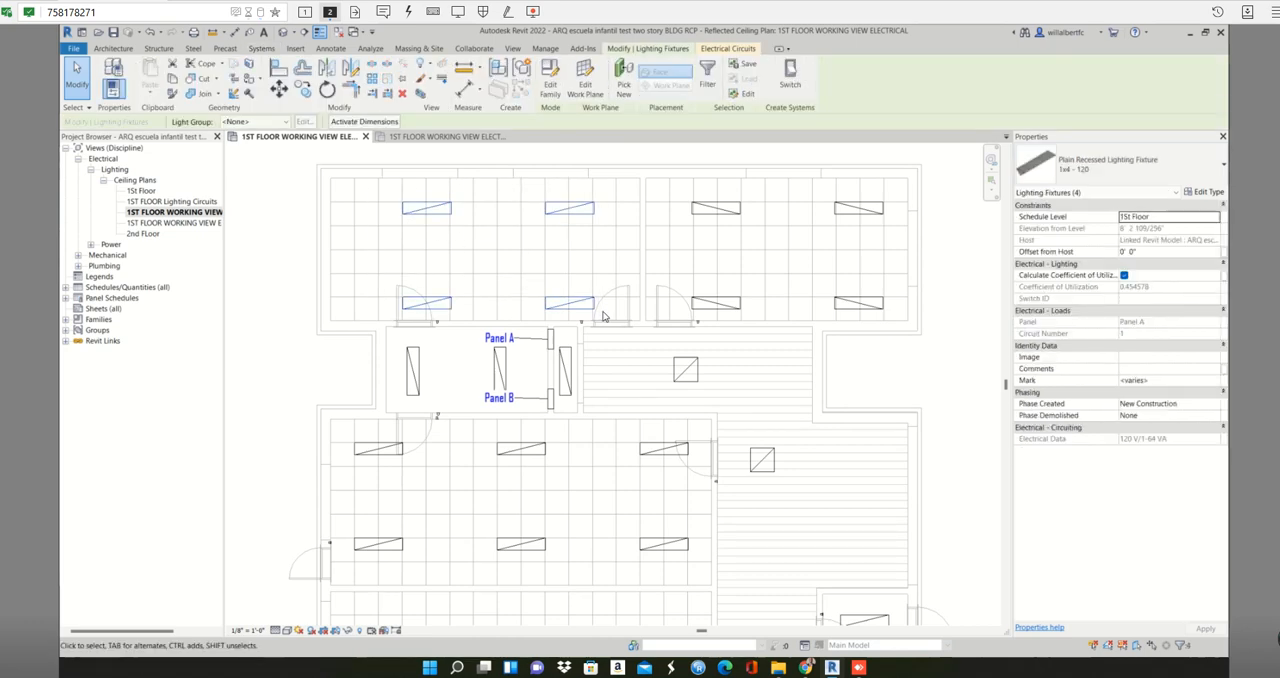
click(789, 76)
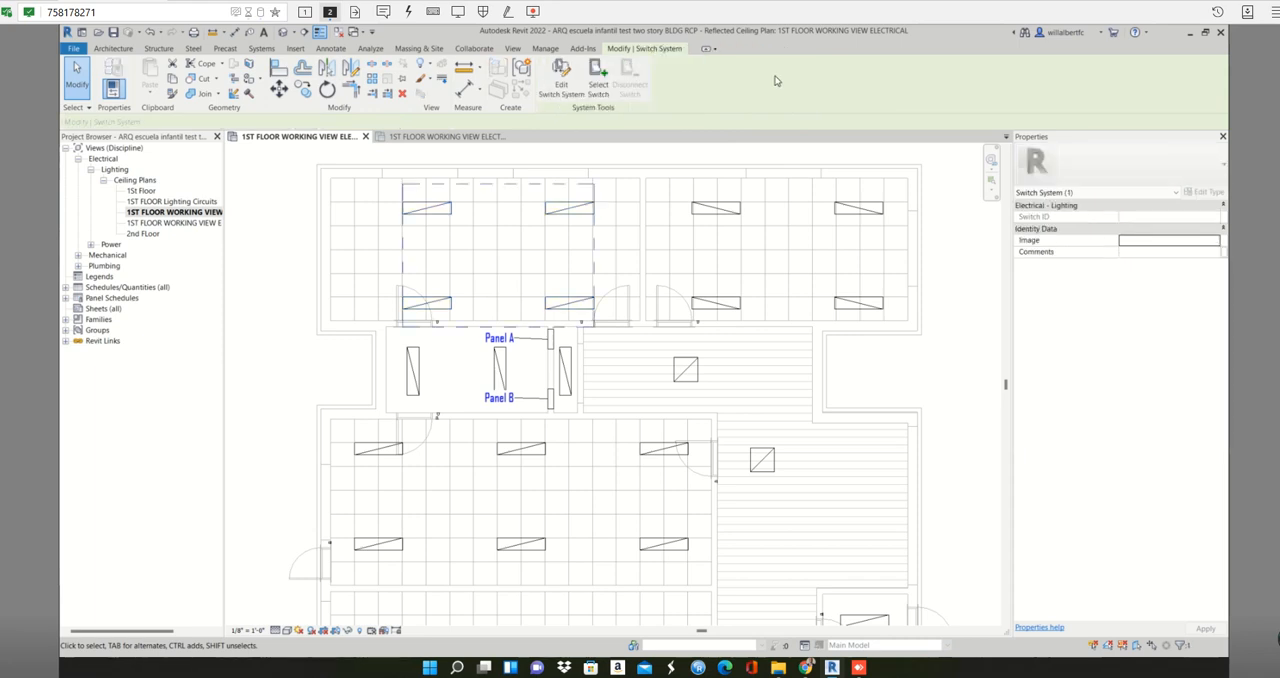
- Edit the upper-left room's switch system to use the three-way switch beside its left door, and finish editing
click(552, 88)
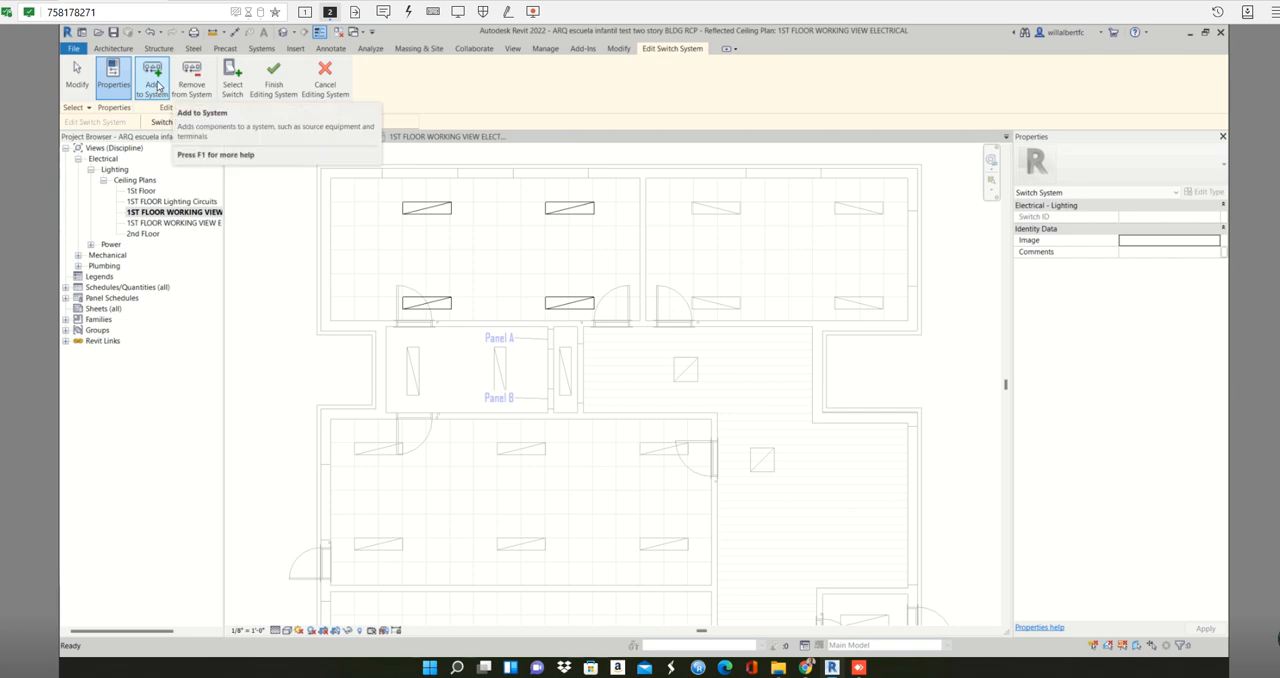
click(232, 78)
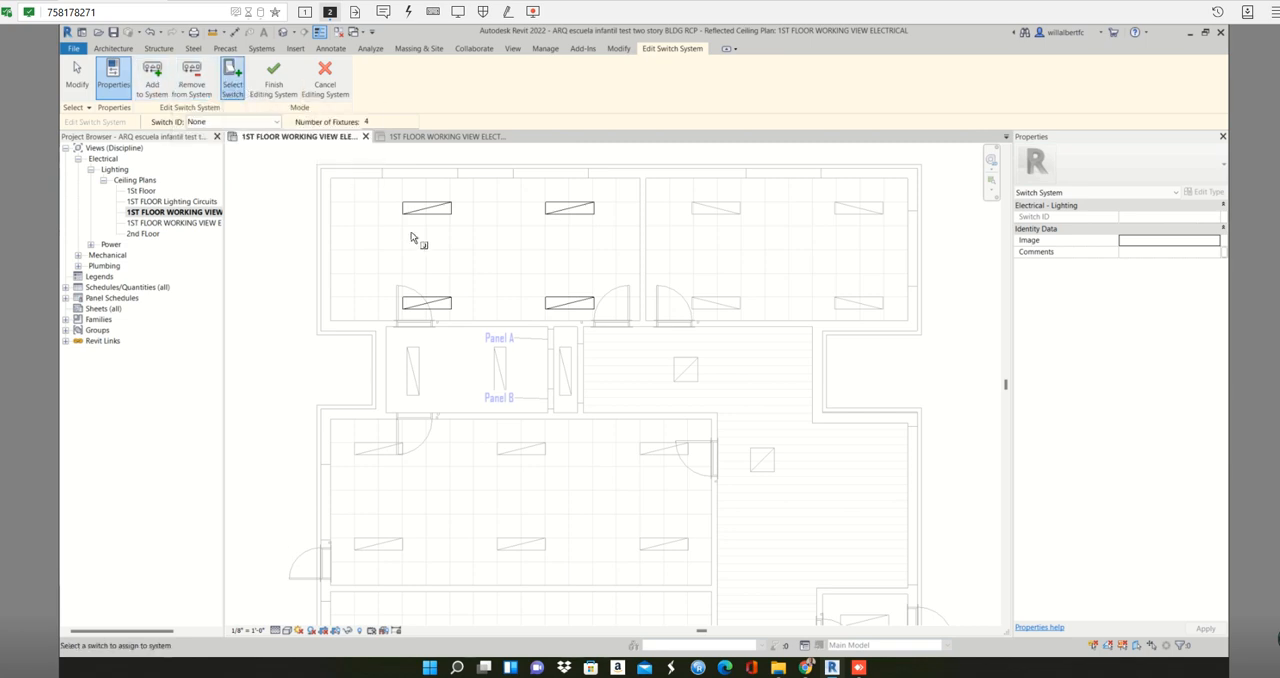
click(438, 322)
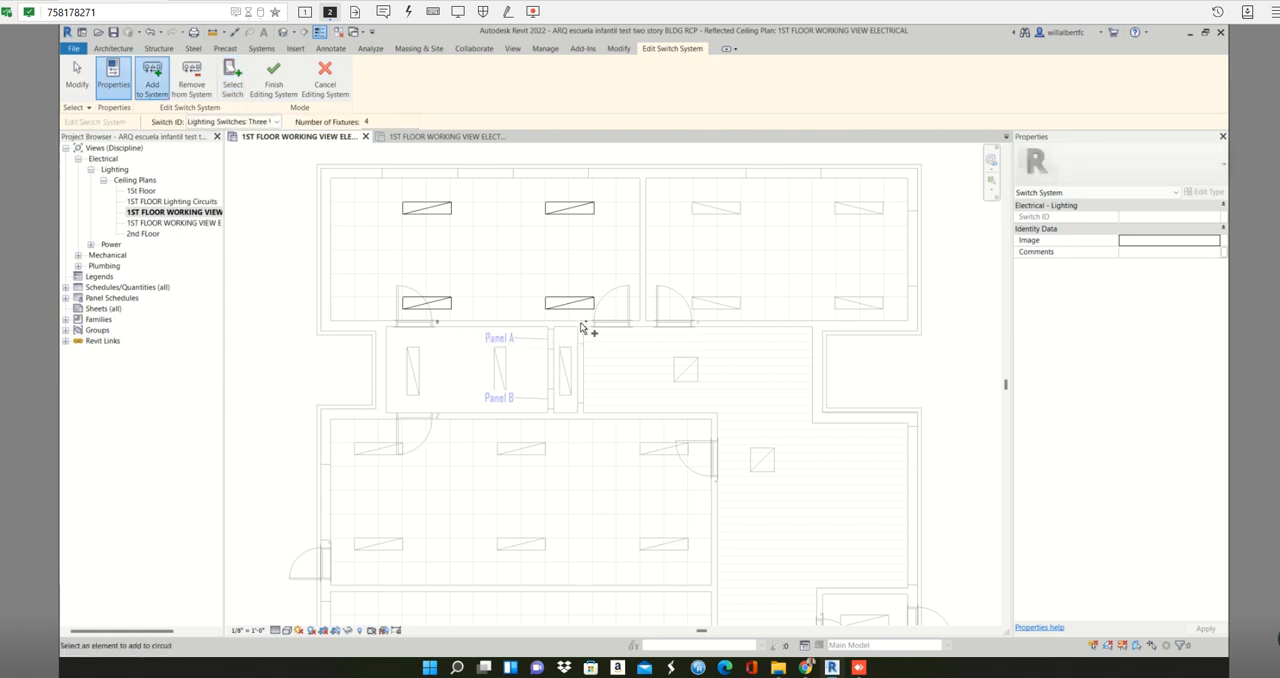
scroll(585, 325, up, 2)
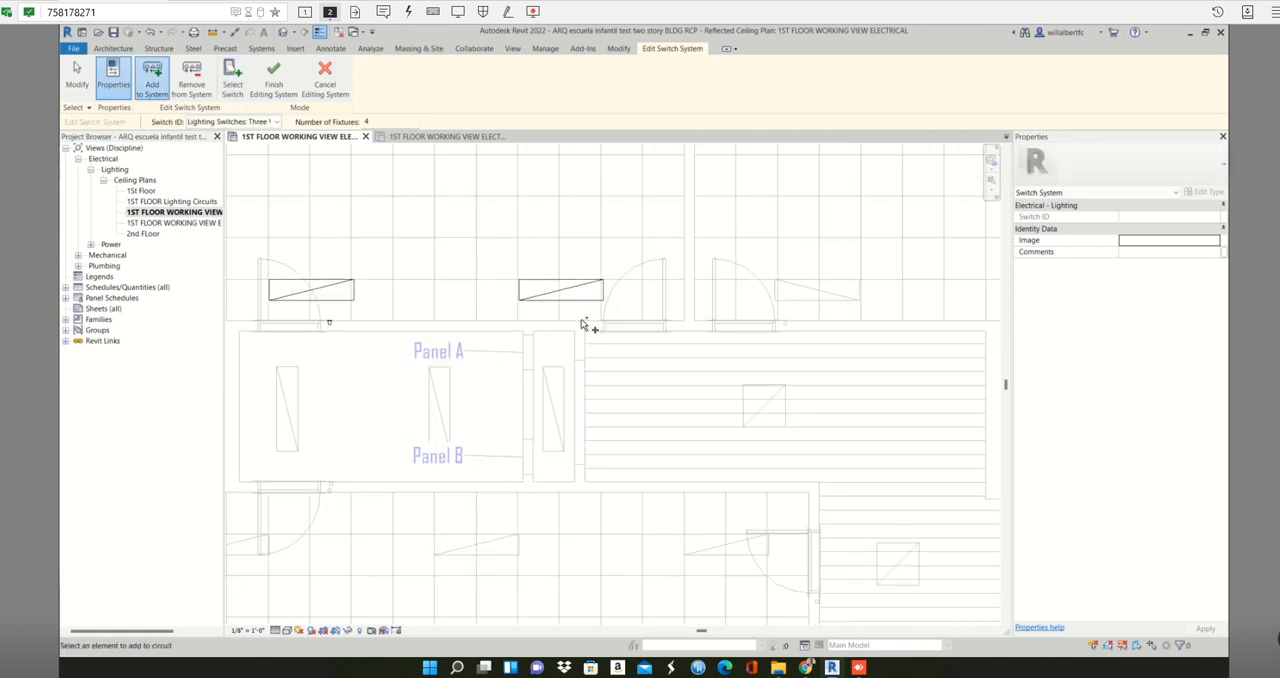
scroll(585, 325, up, 1)
scroll(582, 323, up, 1)
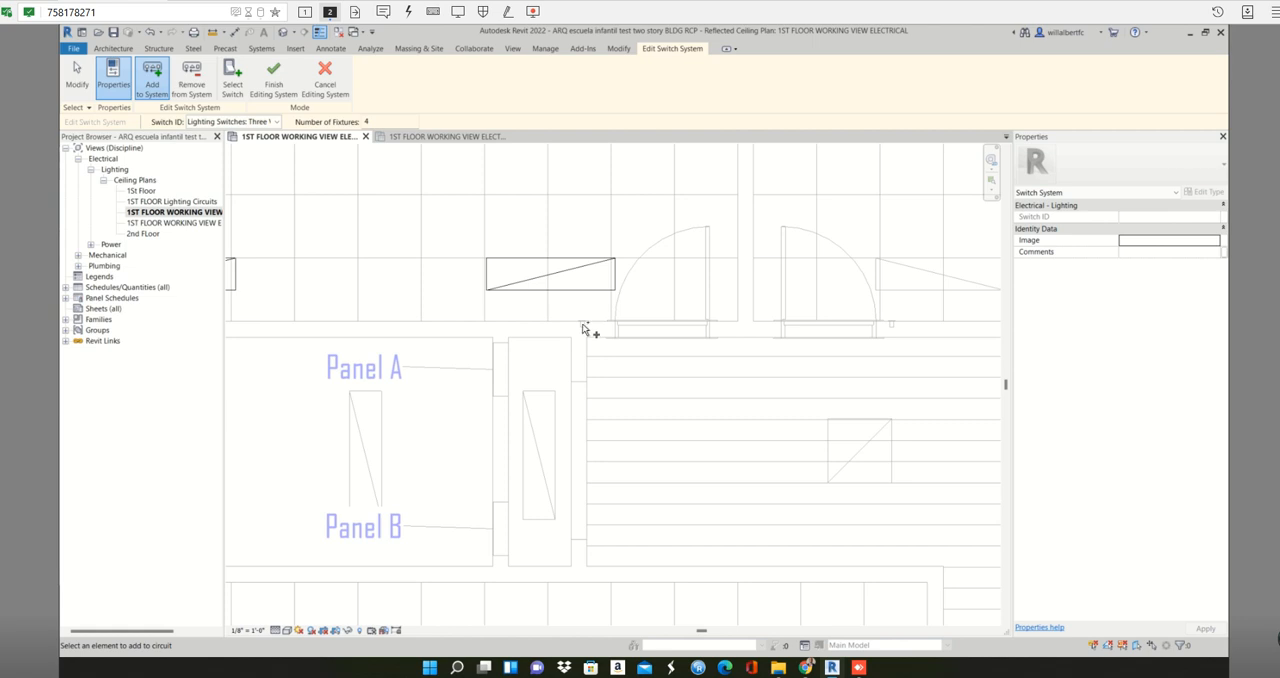
scroll(583, 328, down, 1)
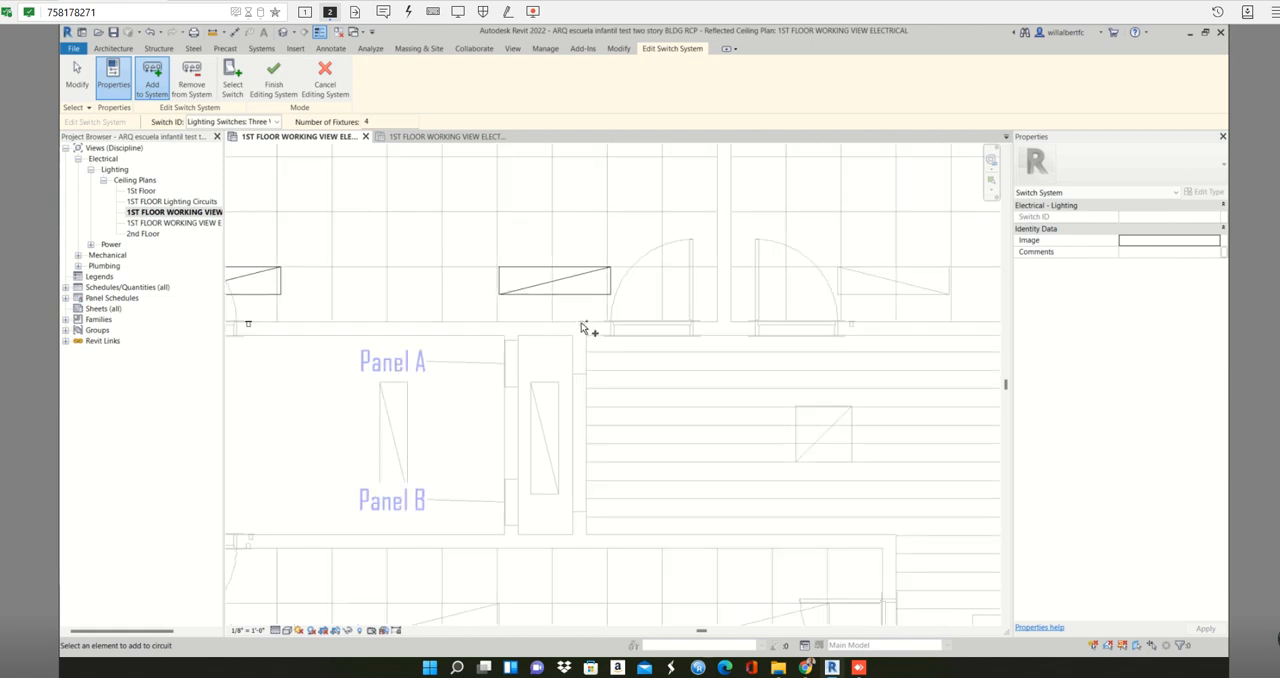
scroll(581, 325, up, 1)
scroll(581, 325, down, 2)
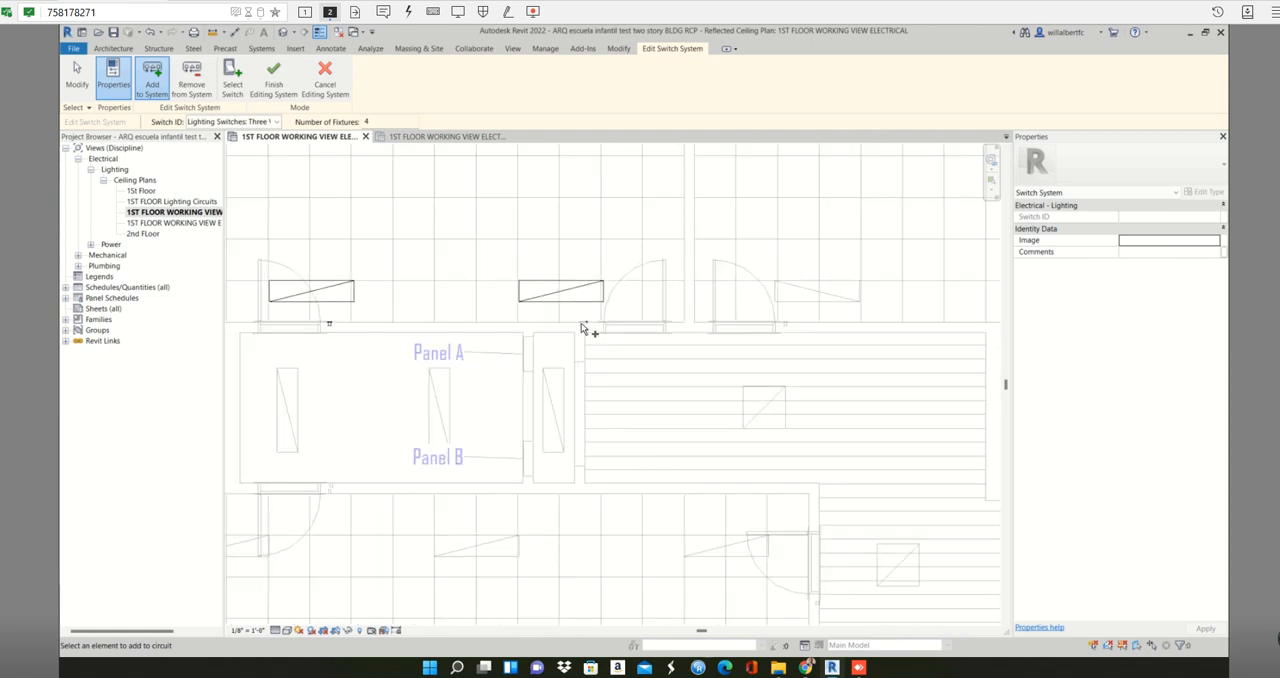
scroll(581, 327, down, 2)
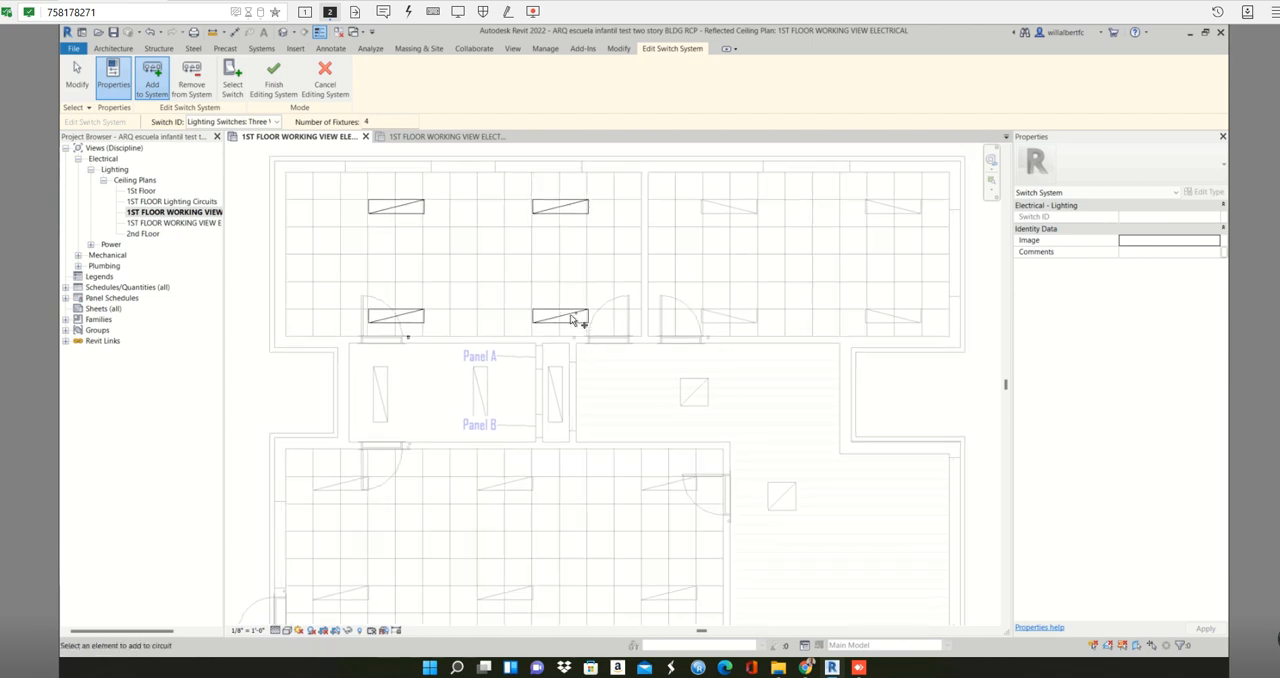
click(275, 84)
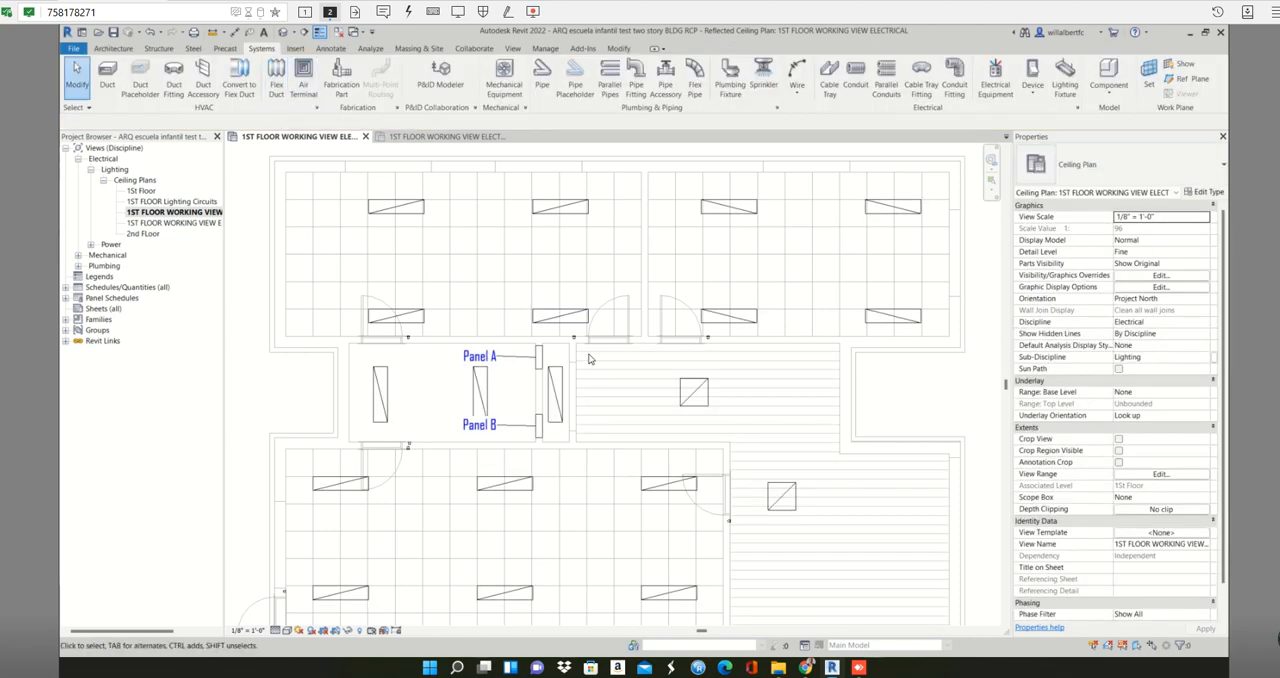
- Examine the switch system linking the upper-left room's four lighting fixtures to their switch, and distinguish it from the fixtures' electrical circuit
drag(360, 197, 590, 328)
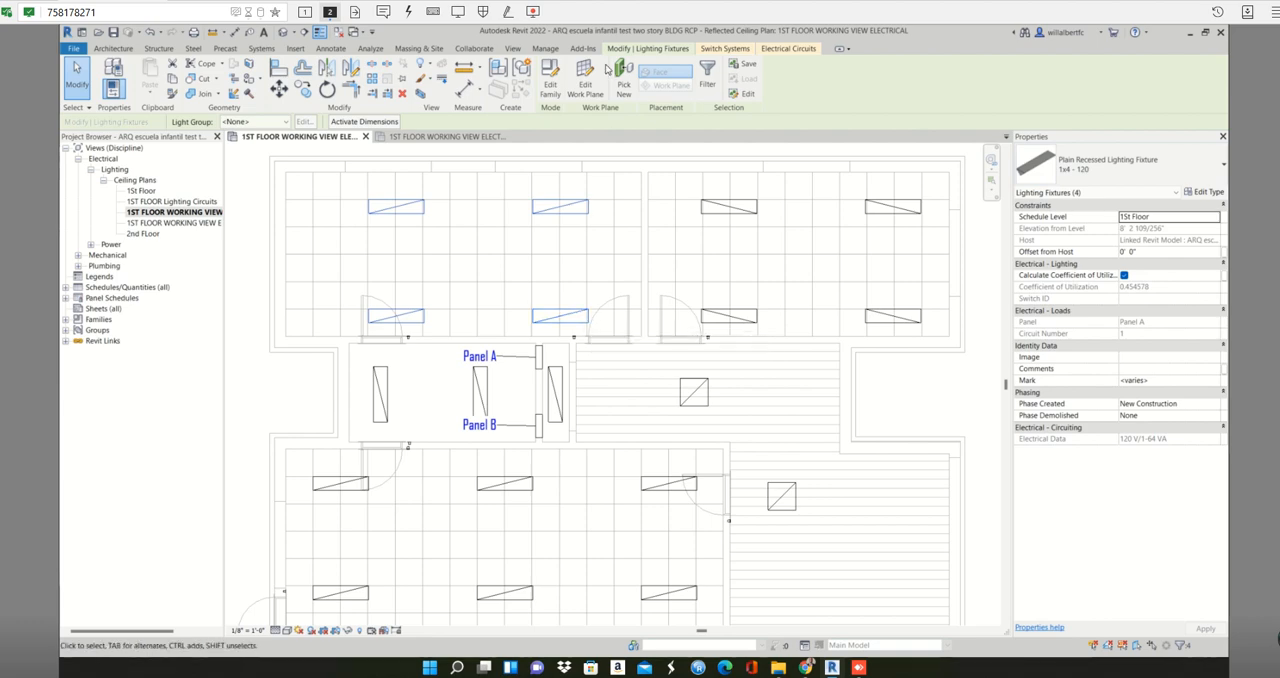
click(716, 52)
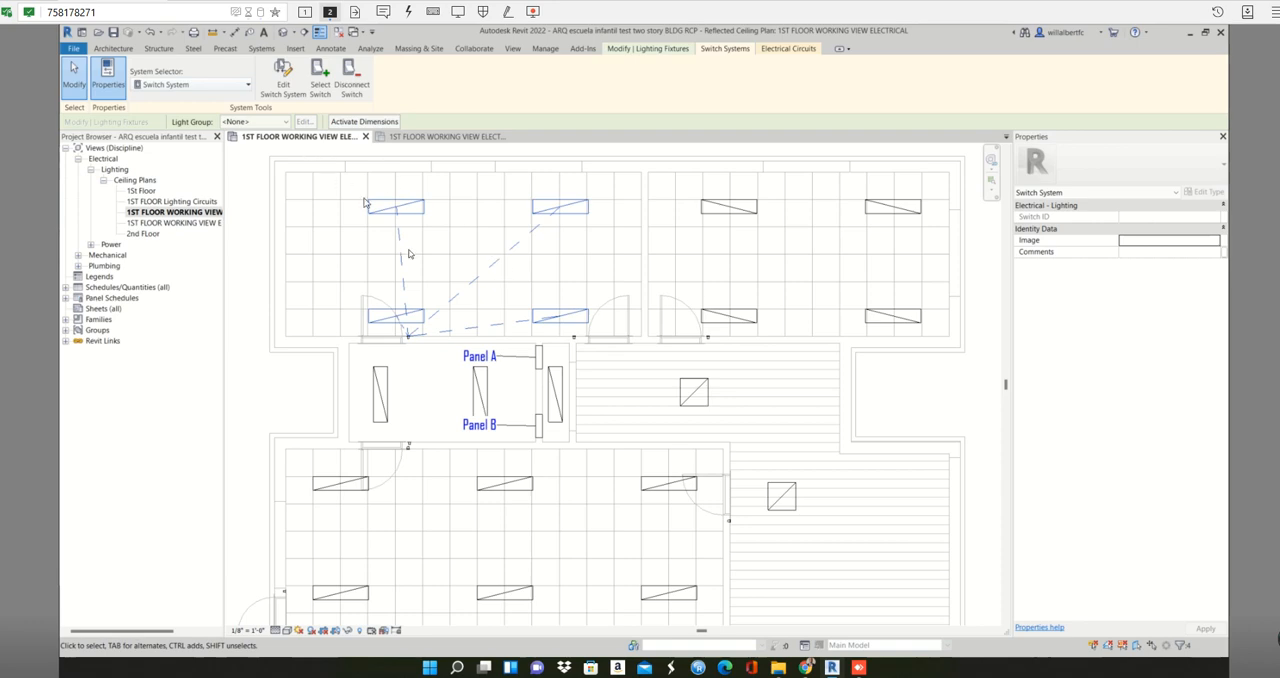
click(485, 285)
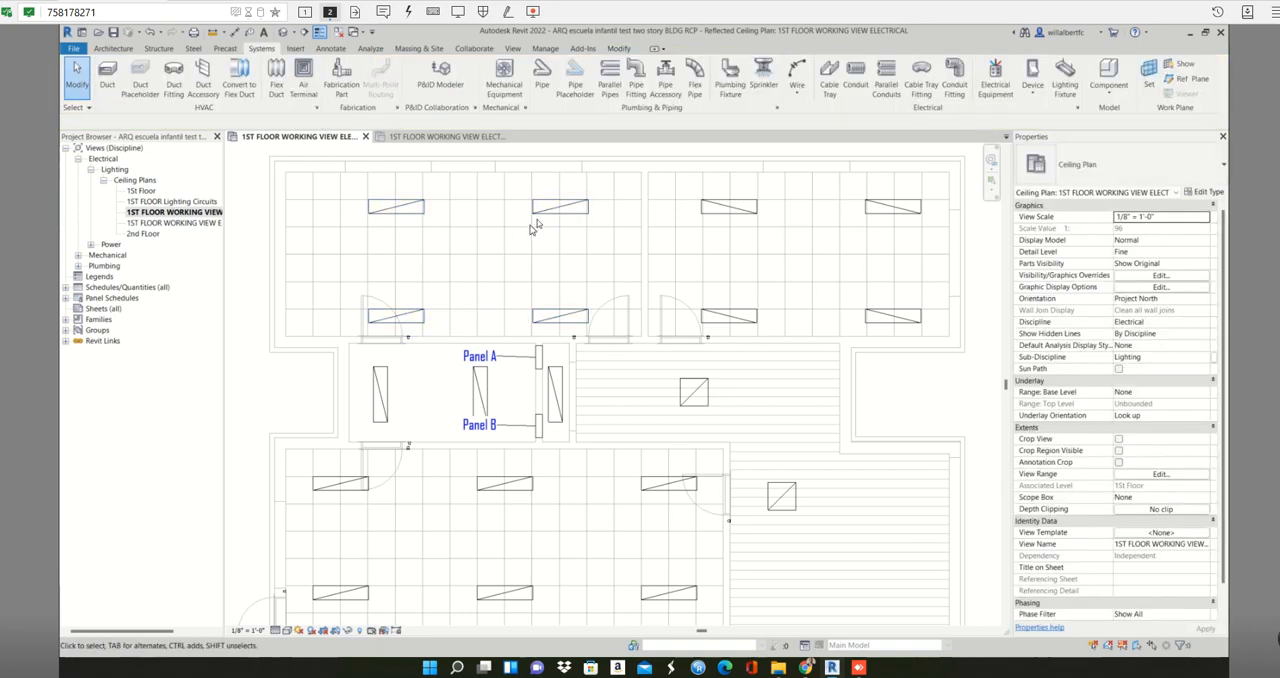
key(Tab)
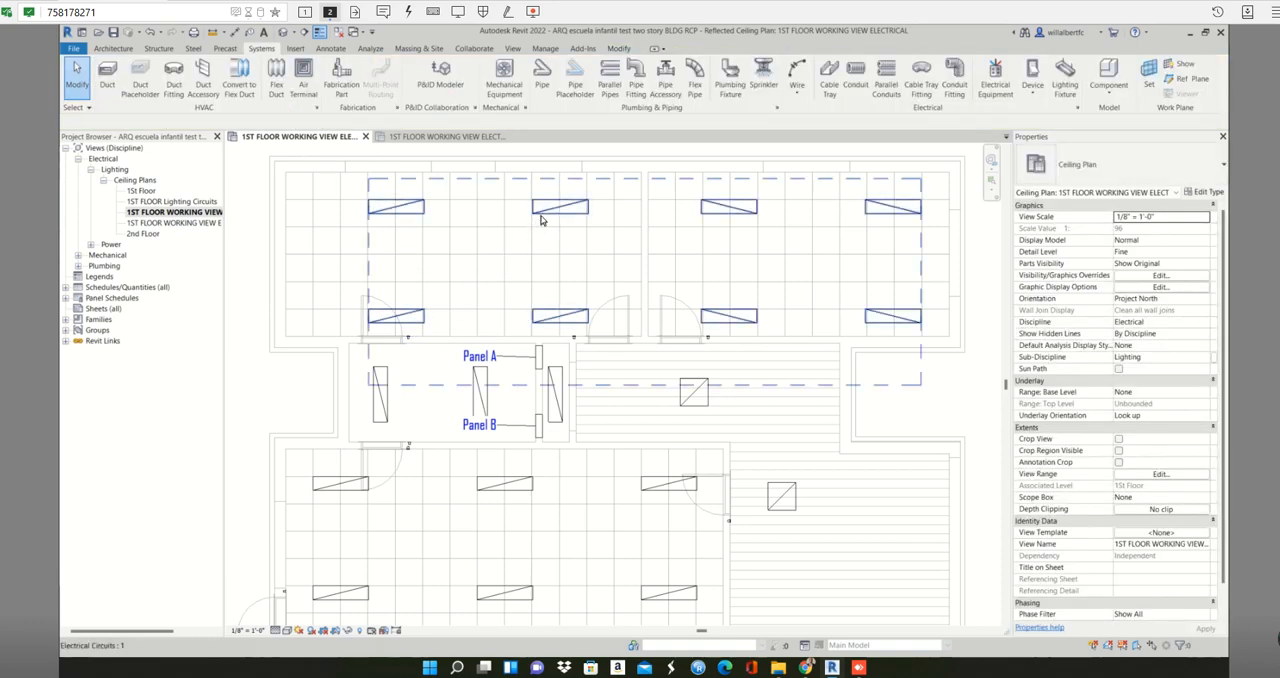
key(Tab)
key(Tab)
key(Tab)
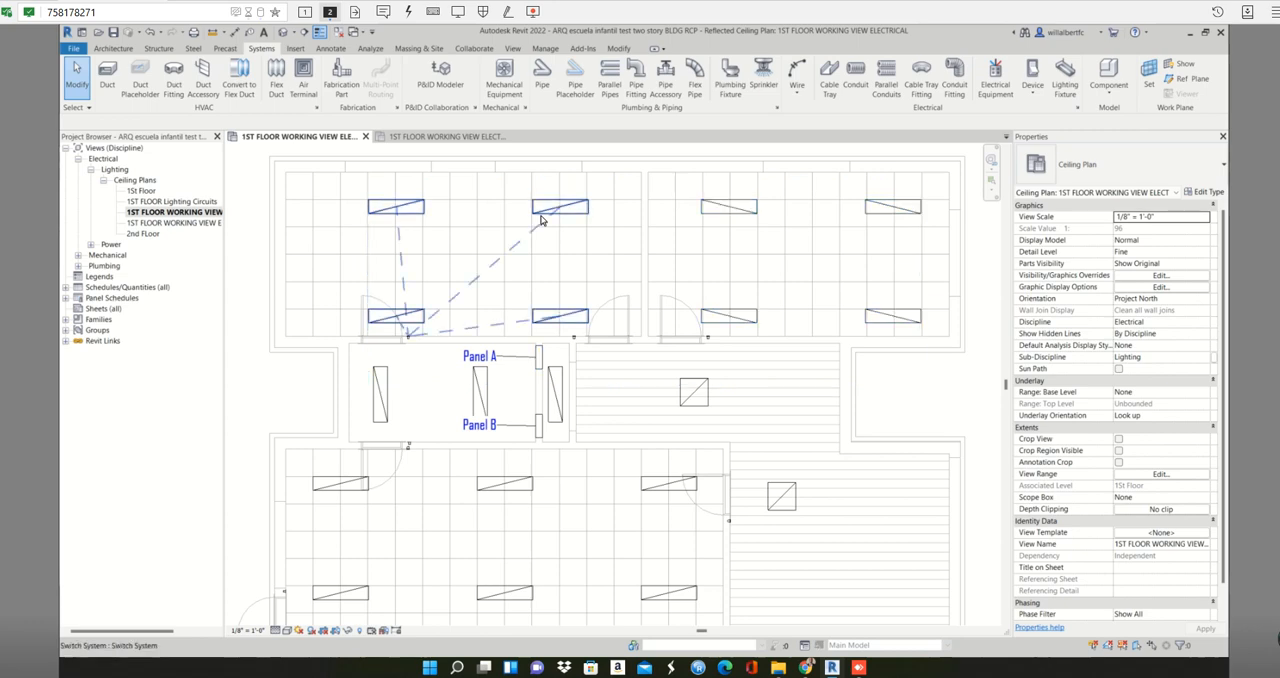
key(Tab)
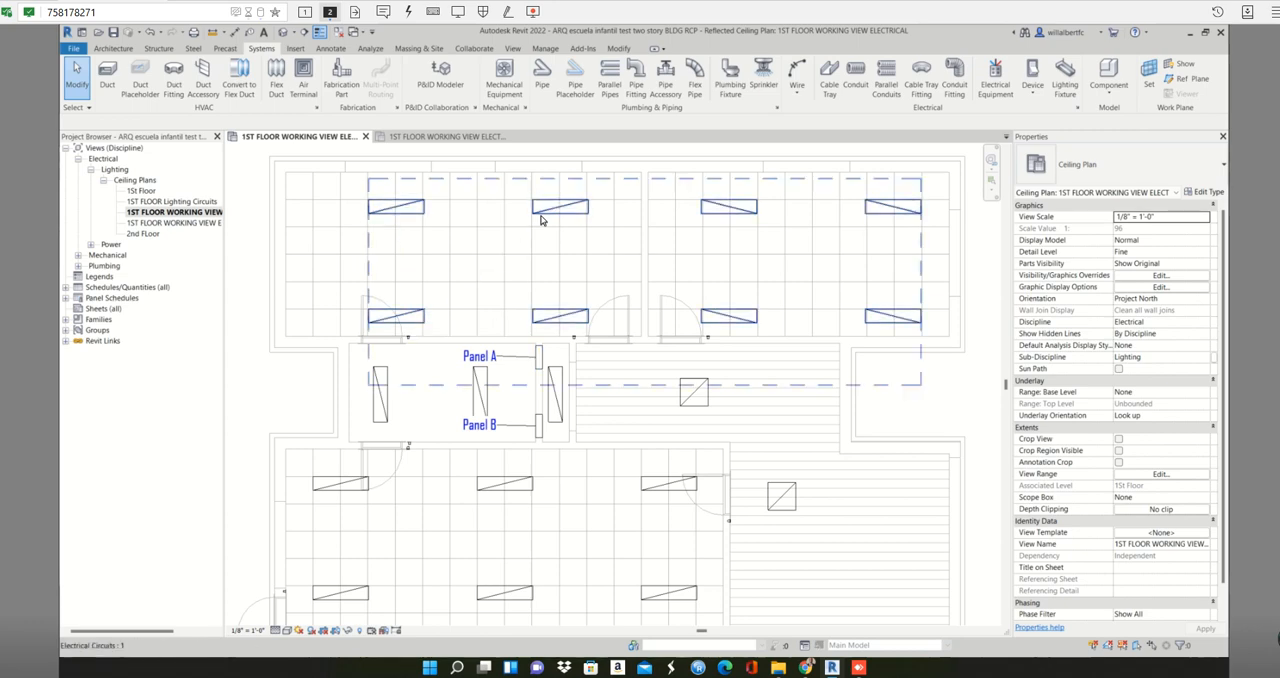
key(Tab)
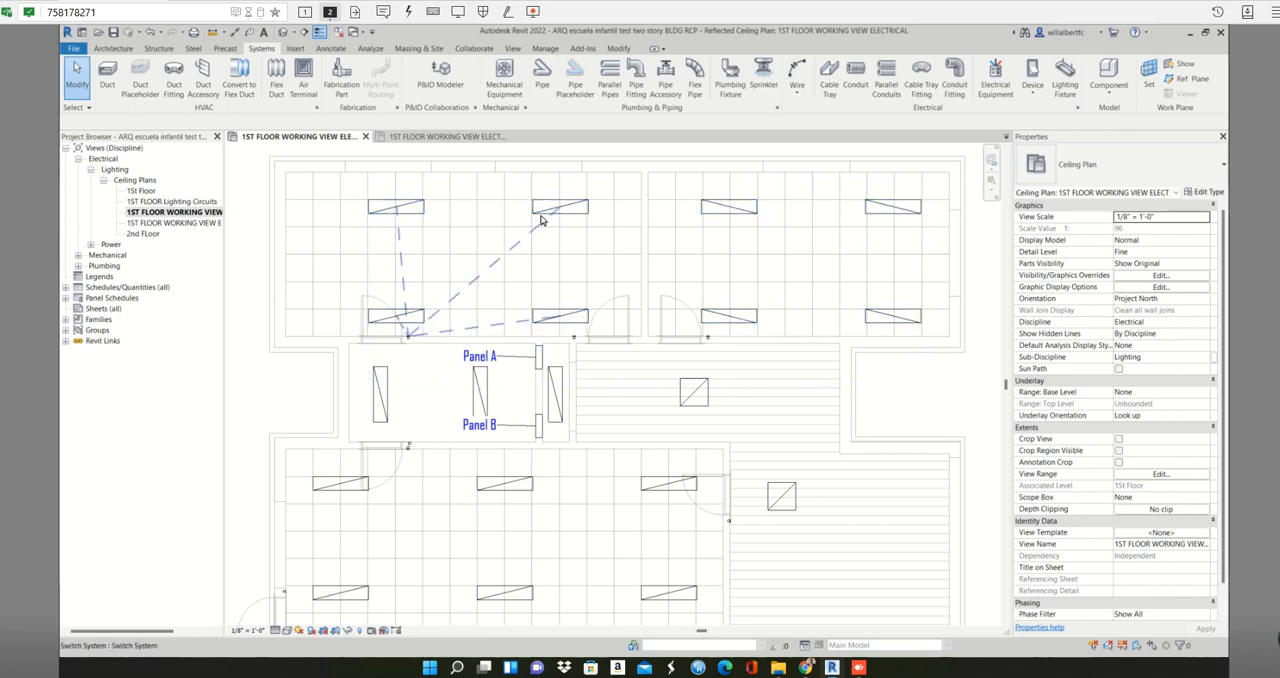
click(541, 219)
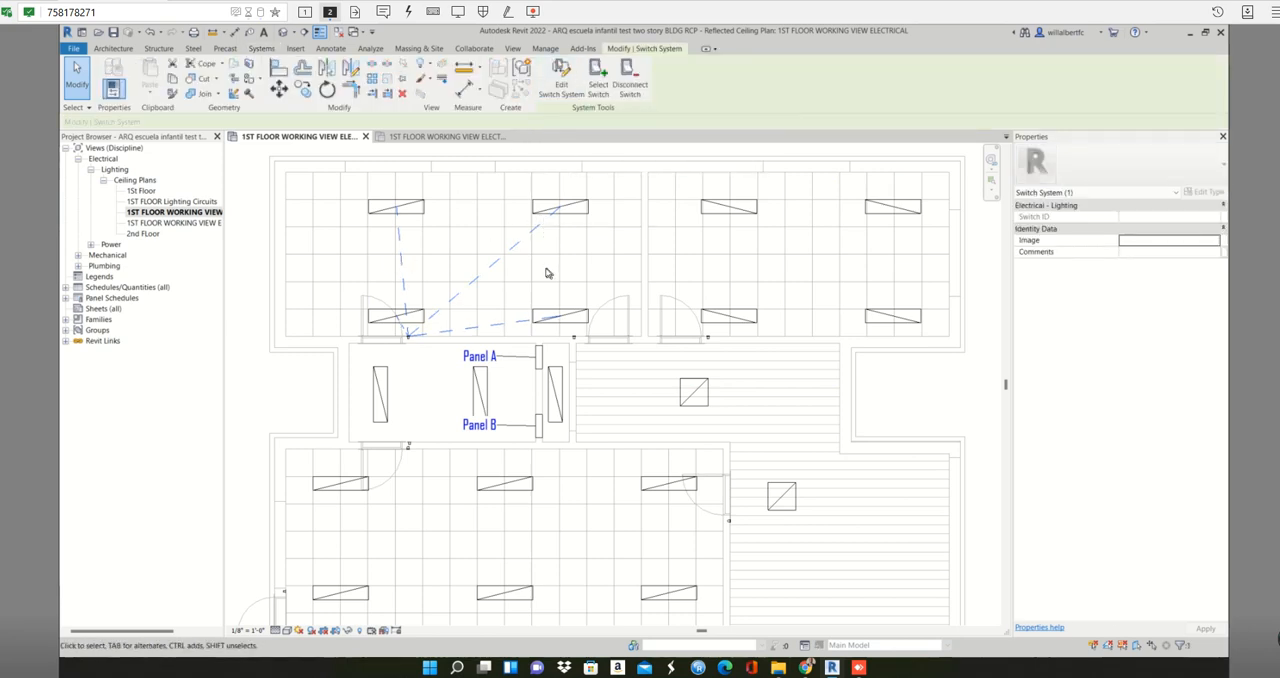
click(450, 285)
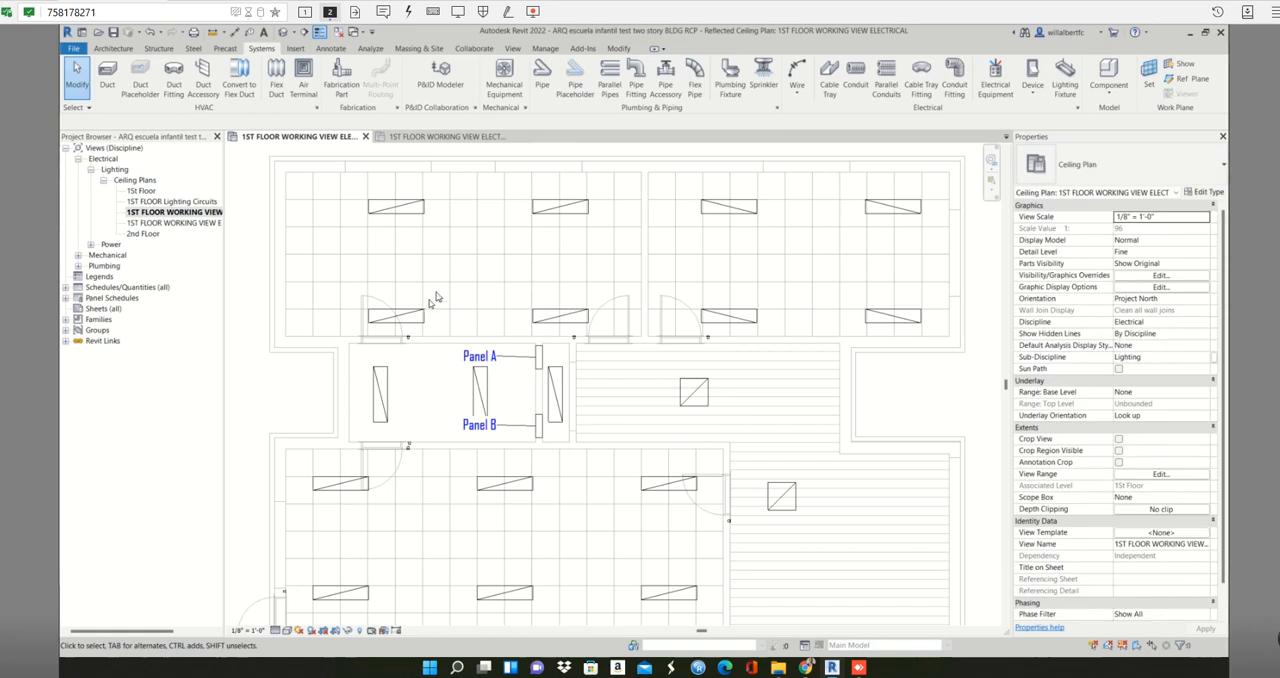
- Tag the upper-left recessed lighting fixture and the three-way switch beside the room's left door
scroll(430, 290, up, 2)
middle_drag(428, 283, 505, 277)
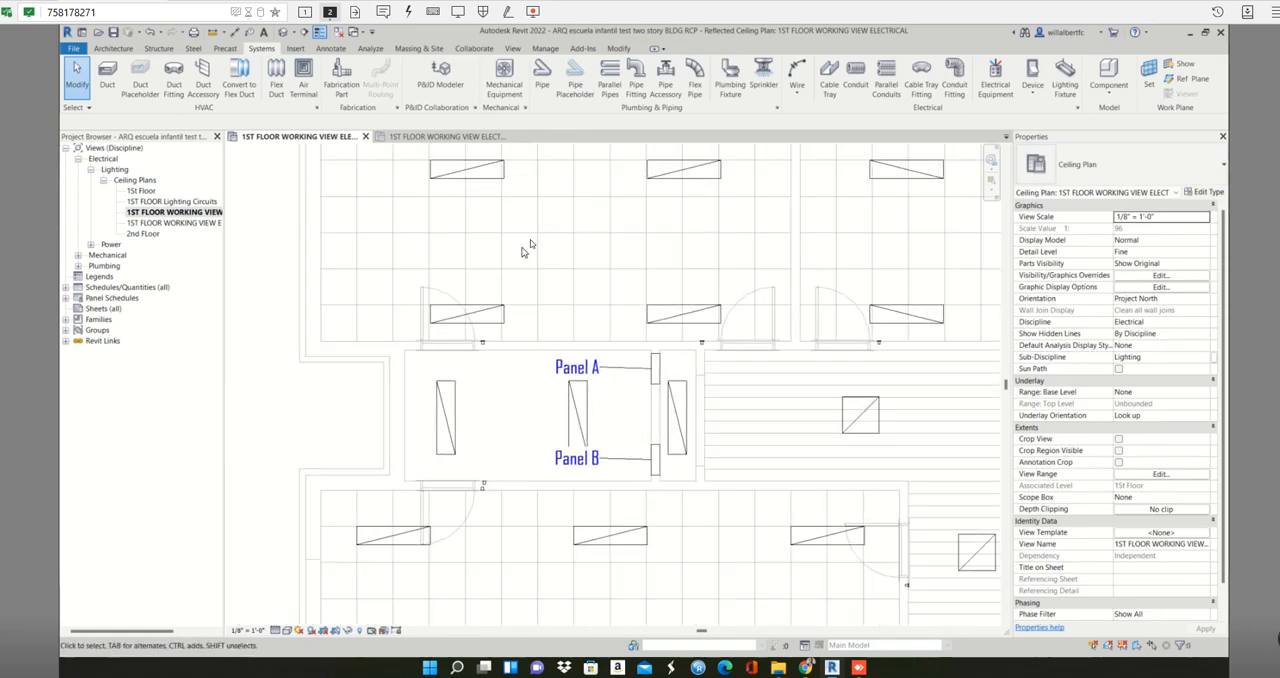
scroll(534, 243, down, 1)
key(t)
key(g)
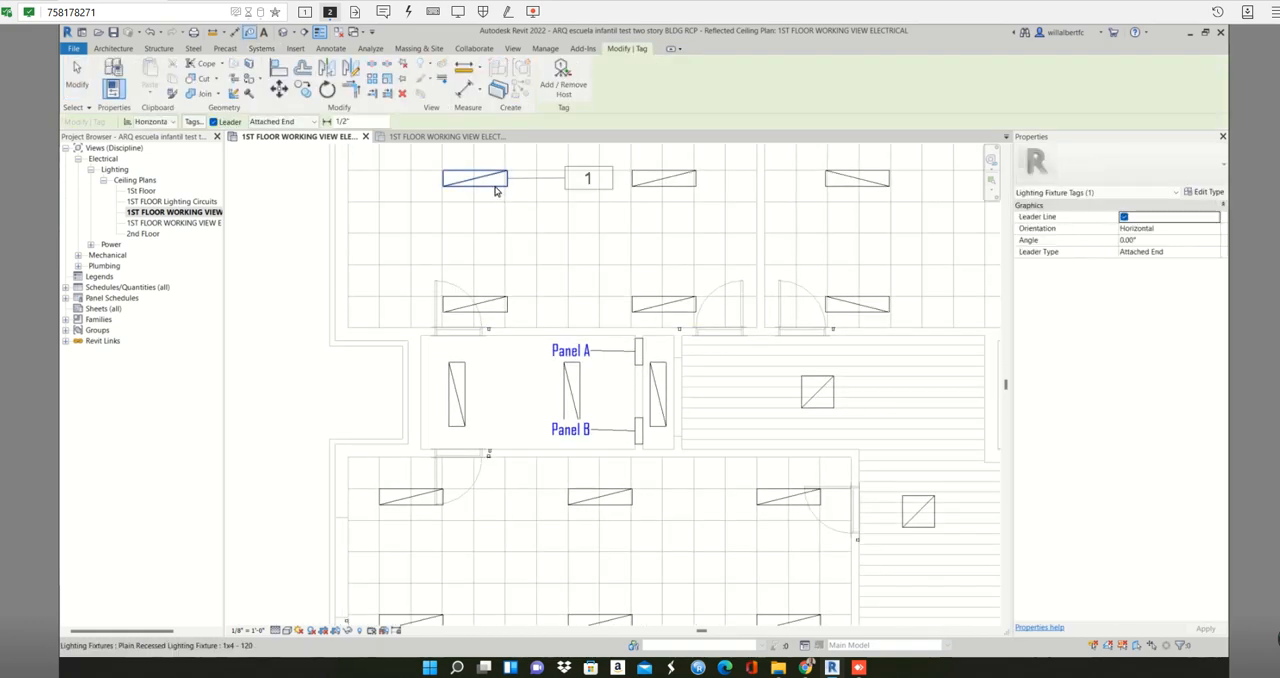
click(497, 191)
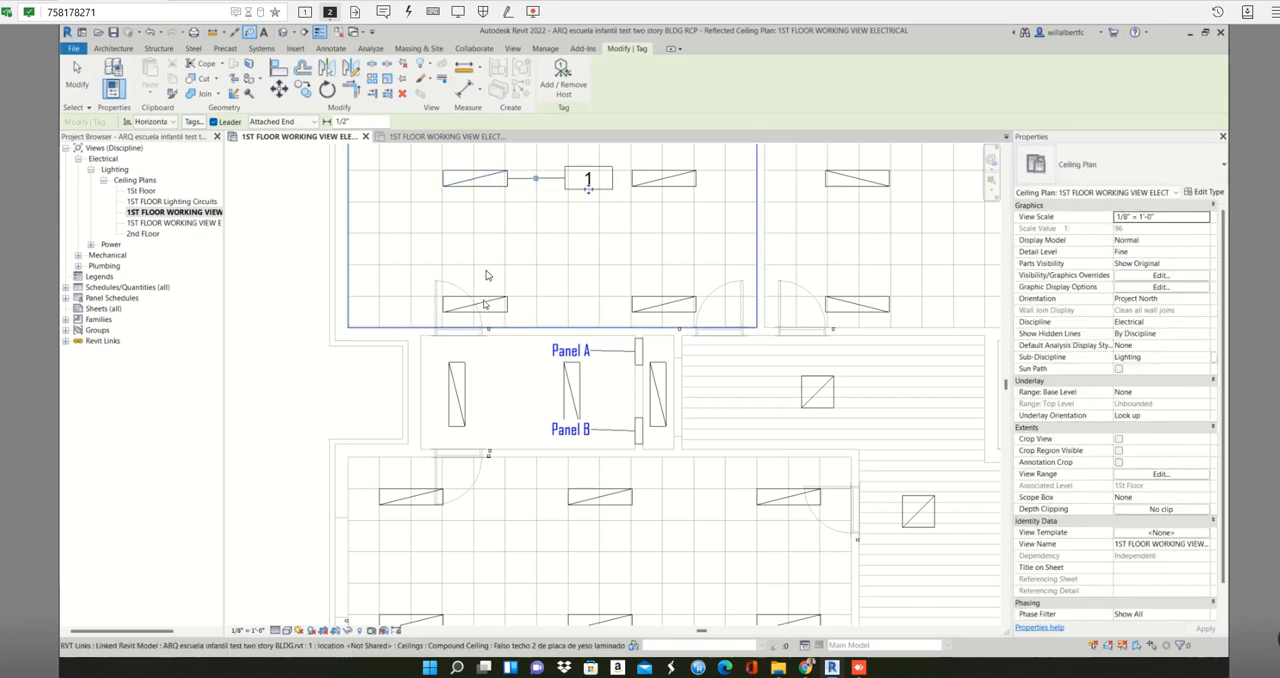
click(491, 334)
key(Escape)
scroll(491, 338, up, 3)
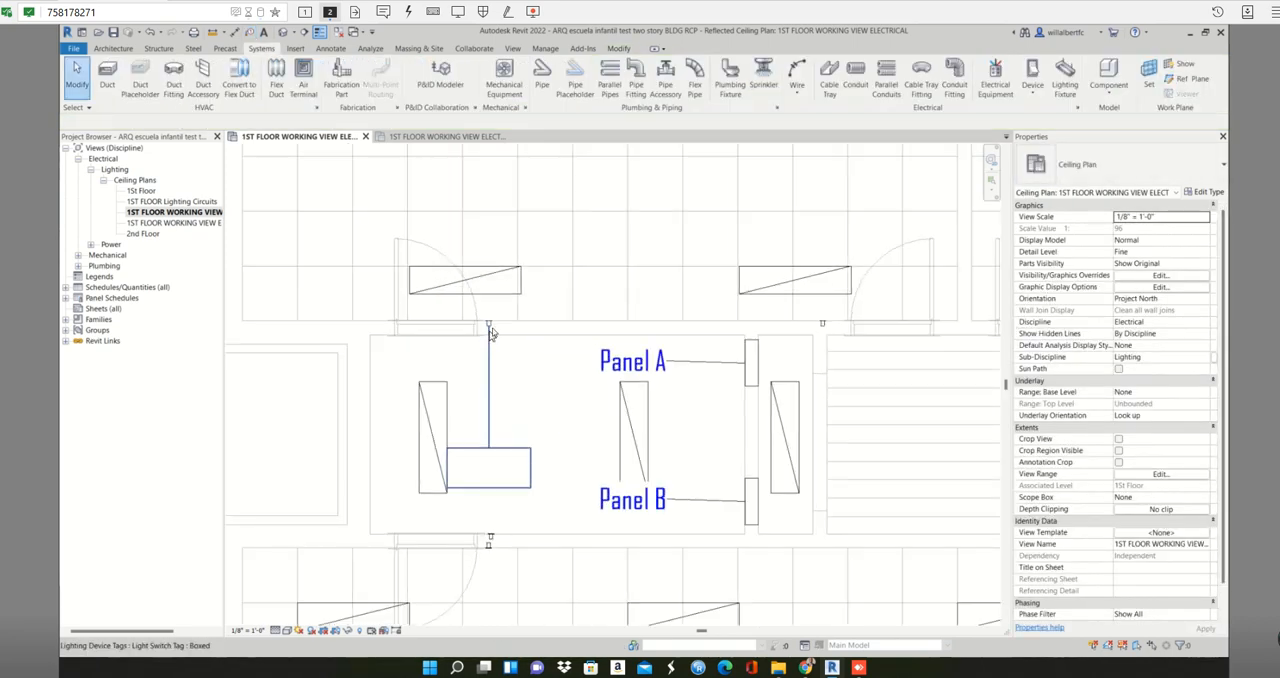
- Set the Switch ID of the three-way switch above the Panel A room to "Classrom 1"
click(490, 324)
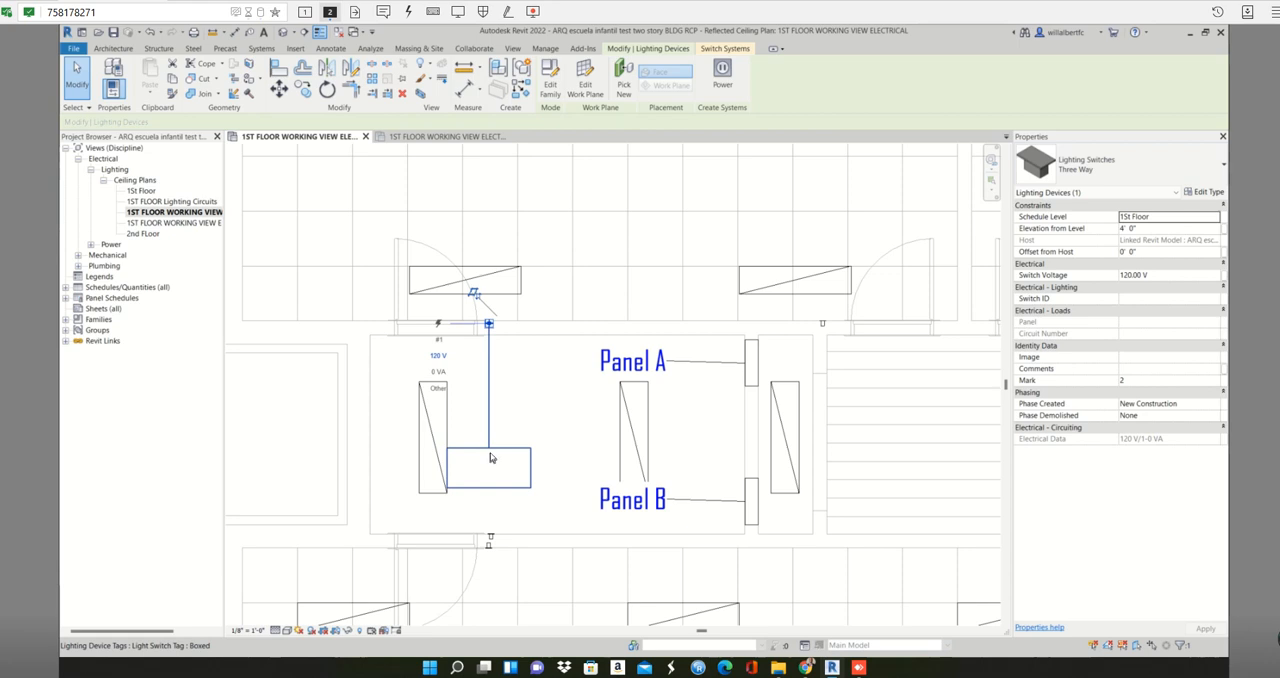
click(1157, 299)
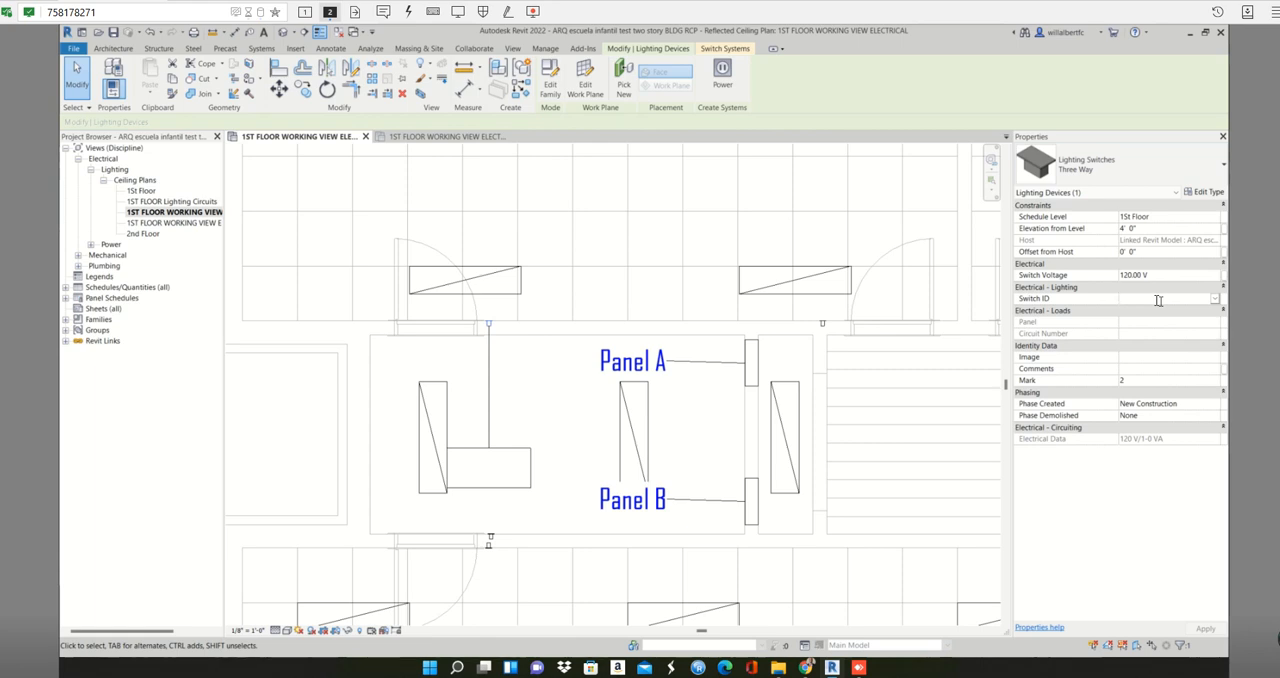
text(Ro)
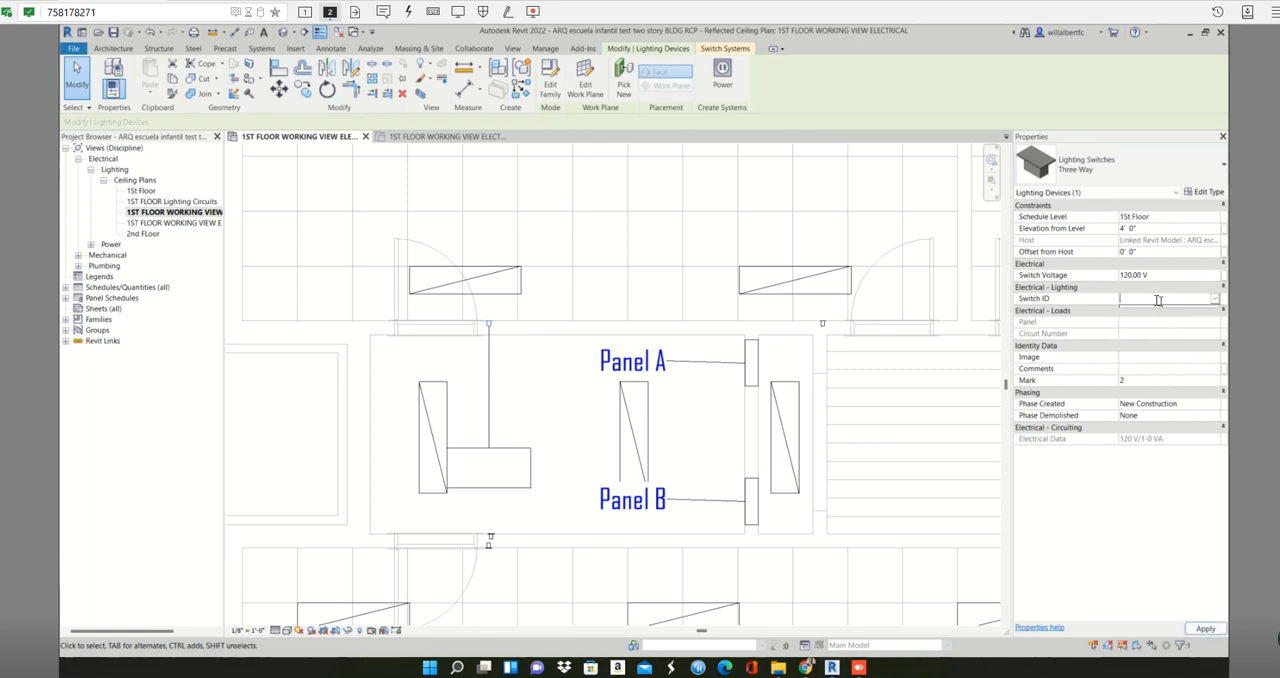
key(BackSpace)
text(Clas)
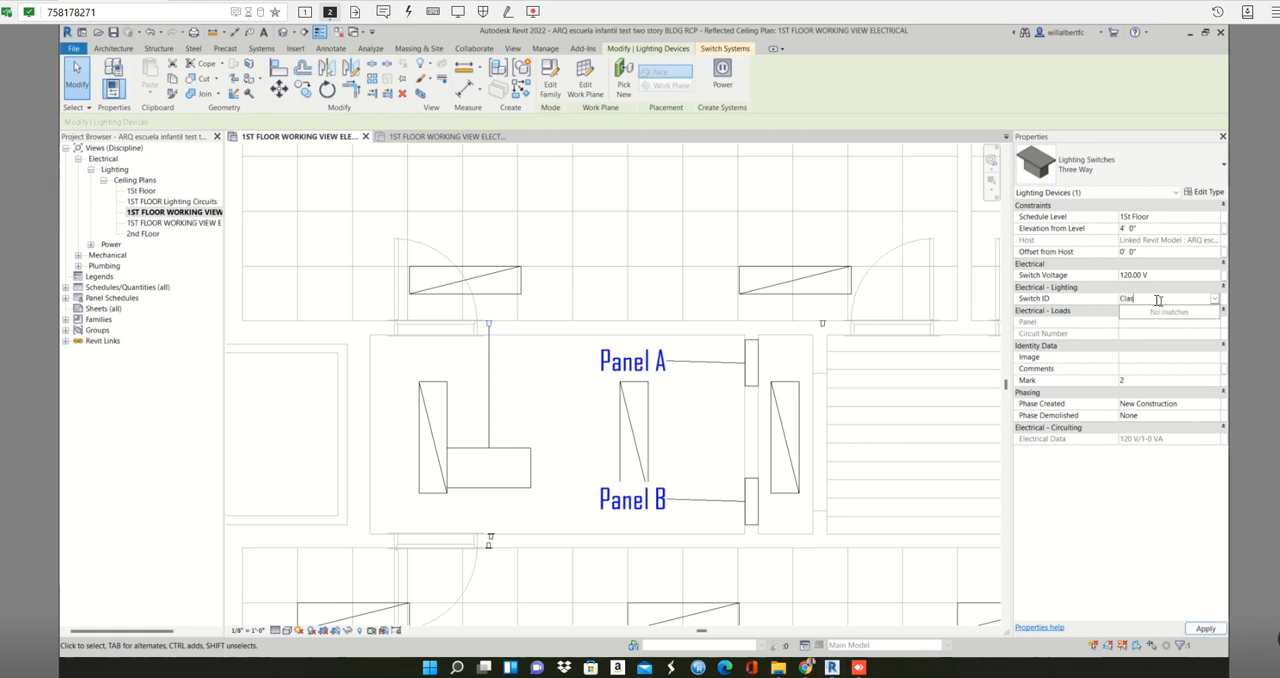
text(sroo)
click(1205, 629)
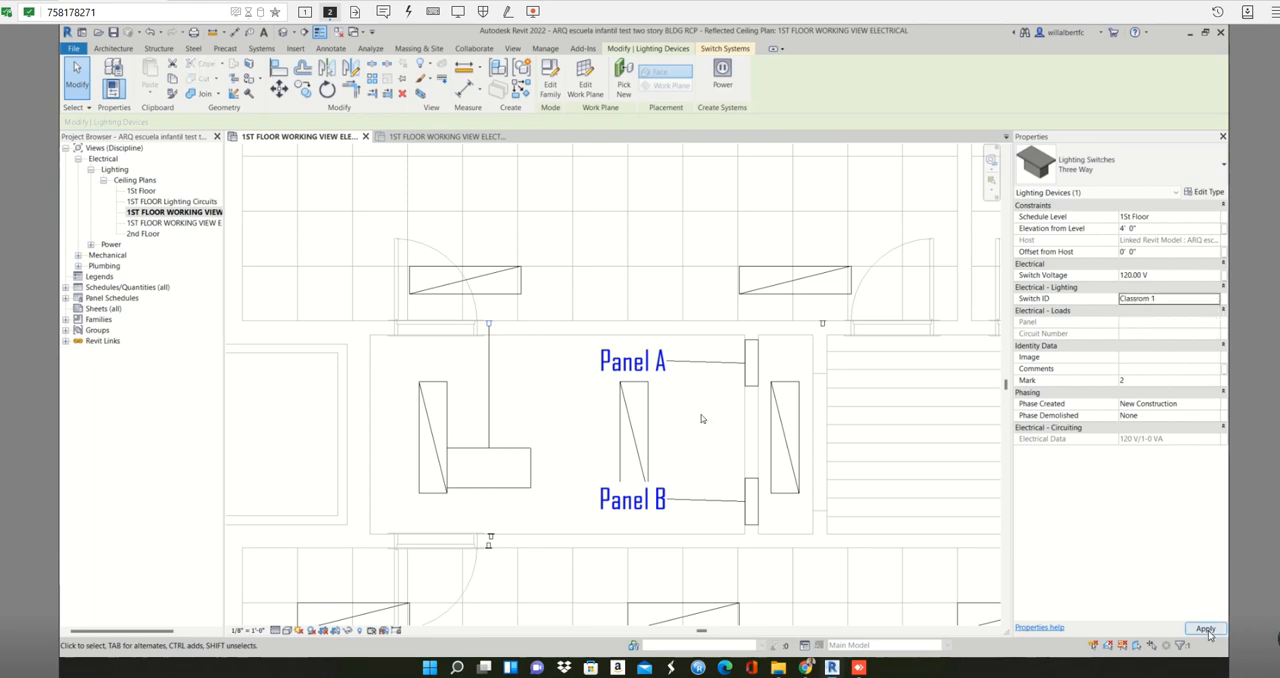
click(569, 424)
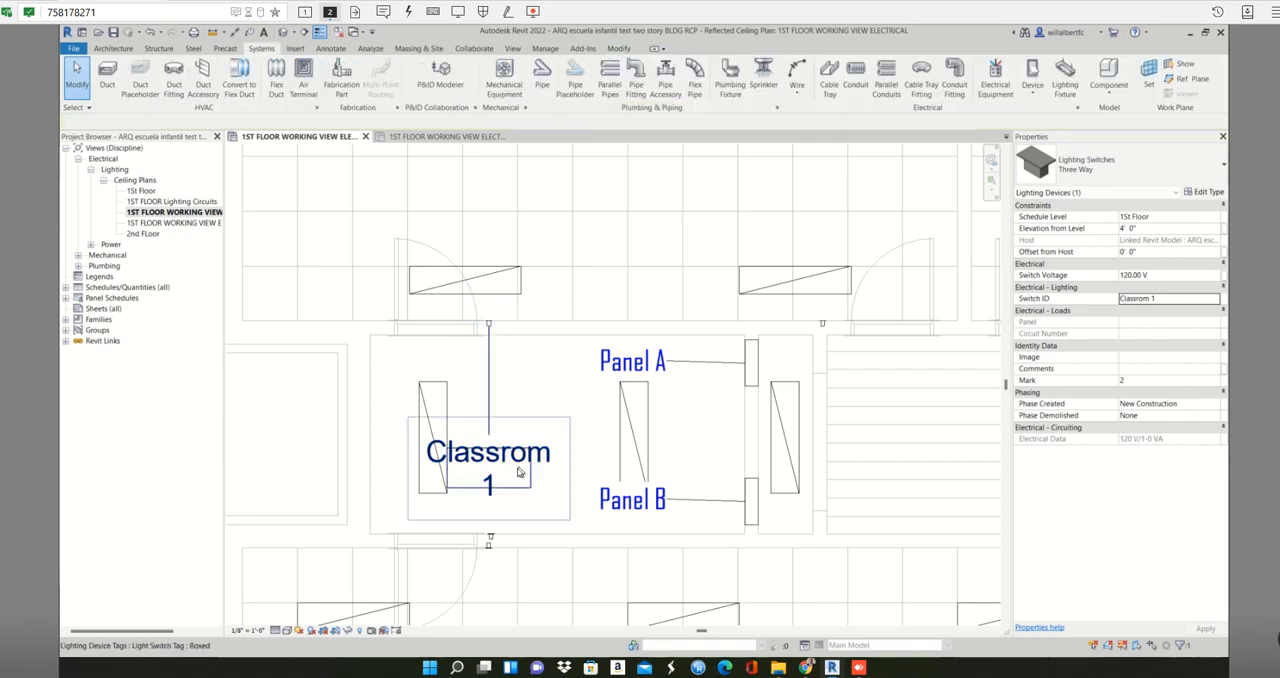
- Move the light switch tag up into the upper-left classroom, between the fixtures, keeping its leader on the switch
click(505, 478)
drag(488, 509, 698, 234)
click(795, 222)
scroll(795, 221, down, 4)
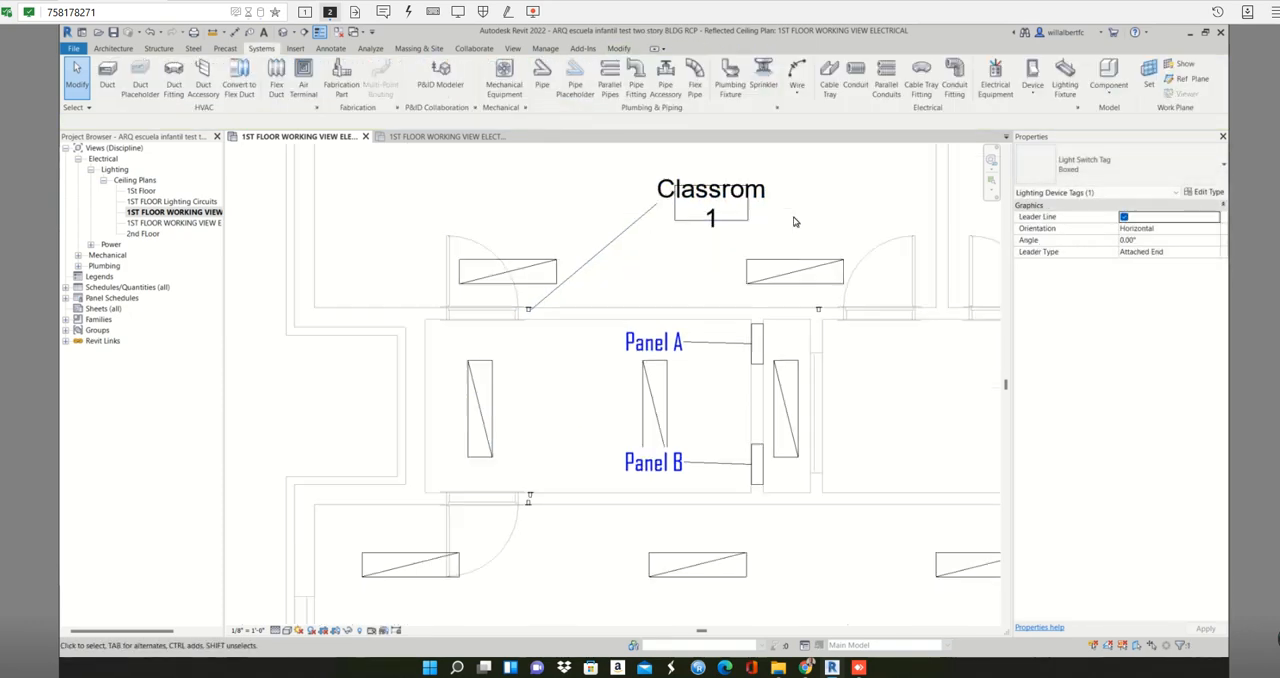
- Open the Lighting Fixture Circuit Tag family for editing from the tag beside the upper-left fixture
middle_drag(820, 237, 663, 380)
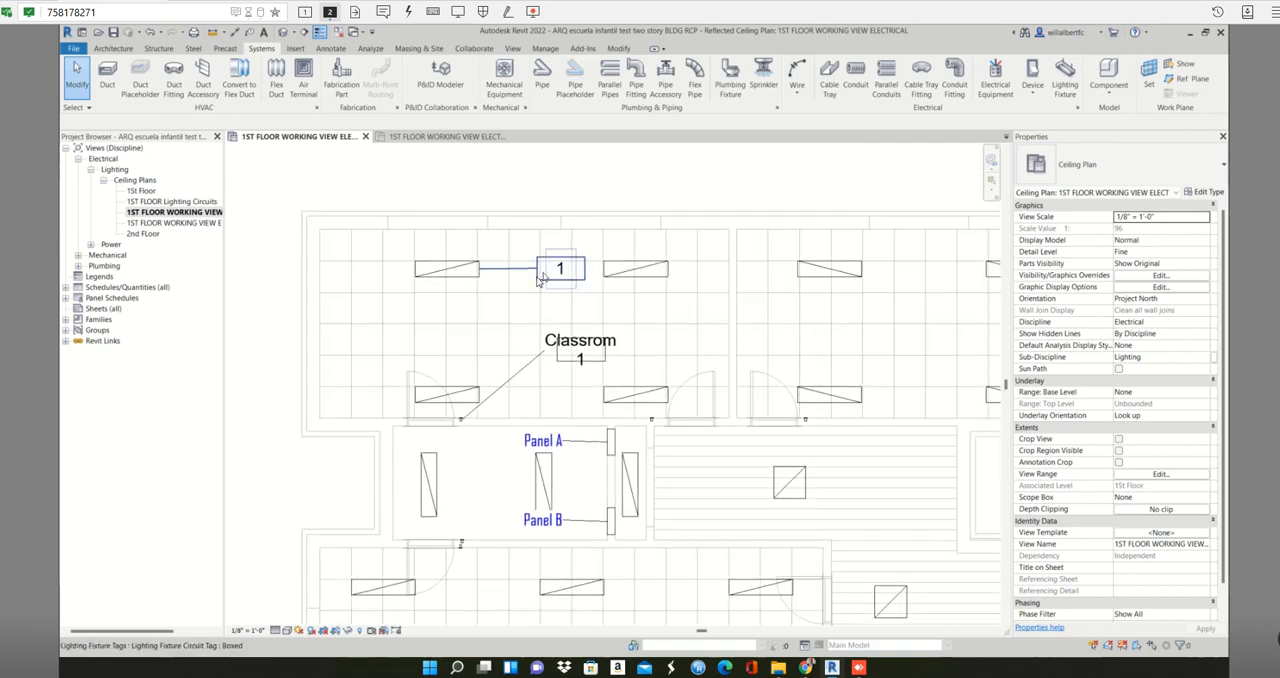
scroll(543, 277, up, 2)
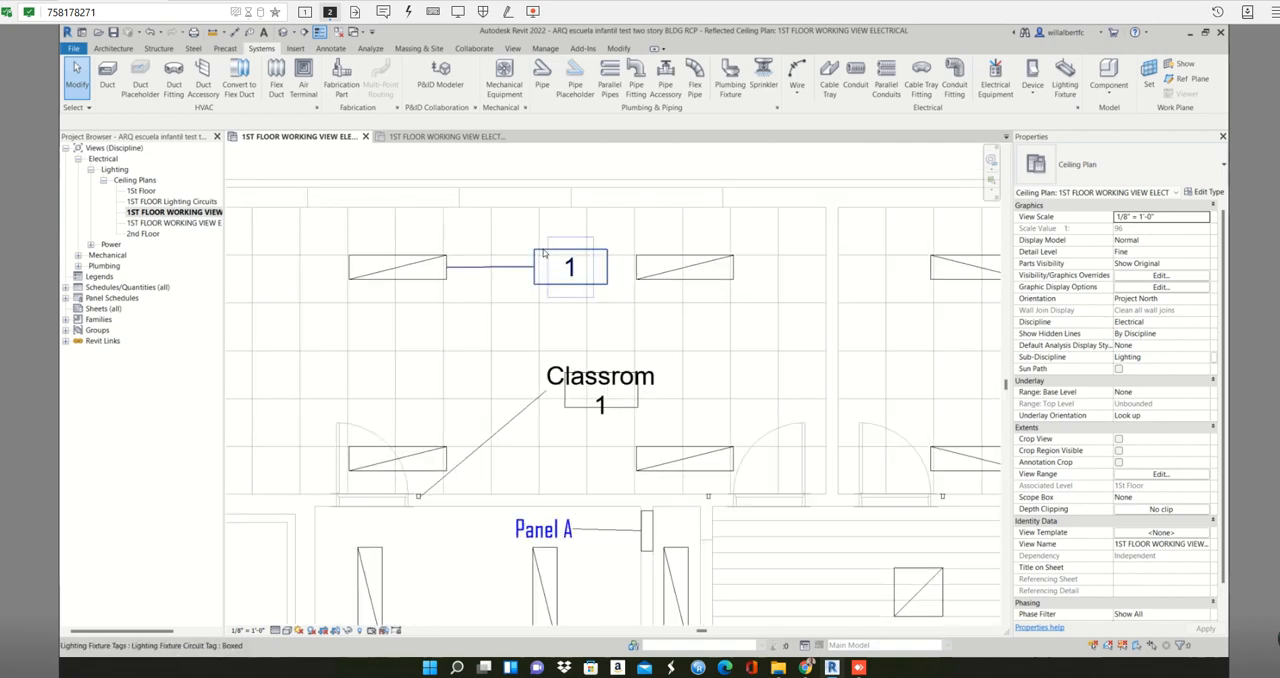
click(543, 254)
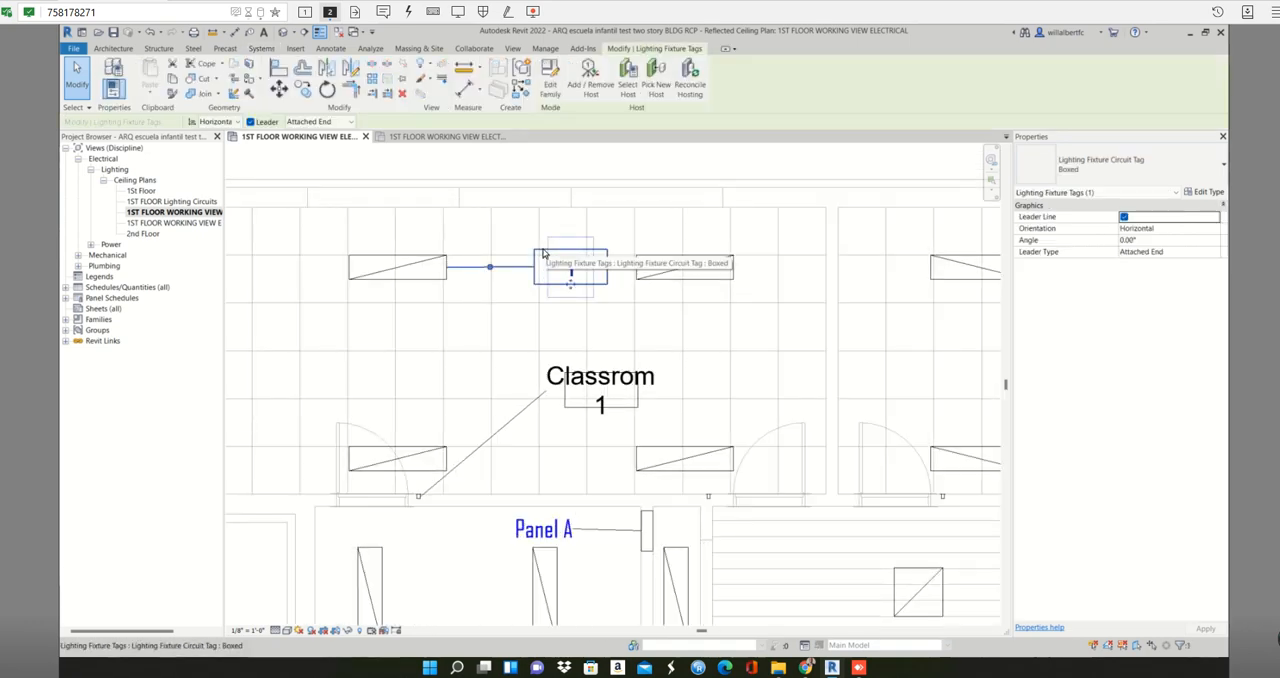
click(512, 303)
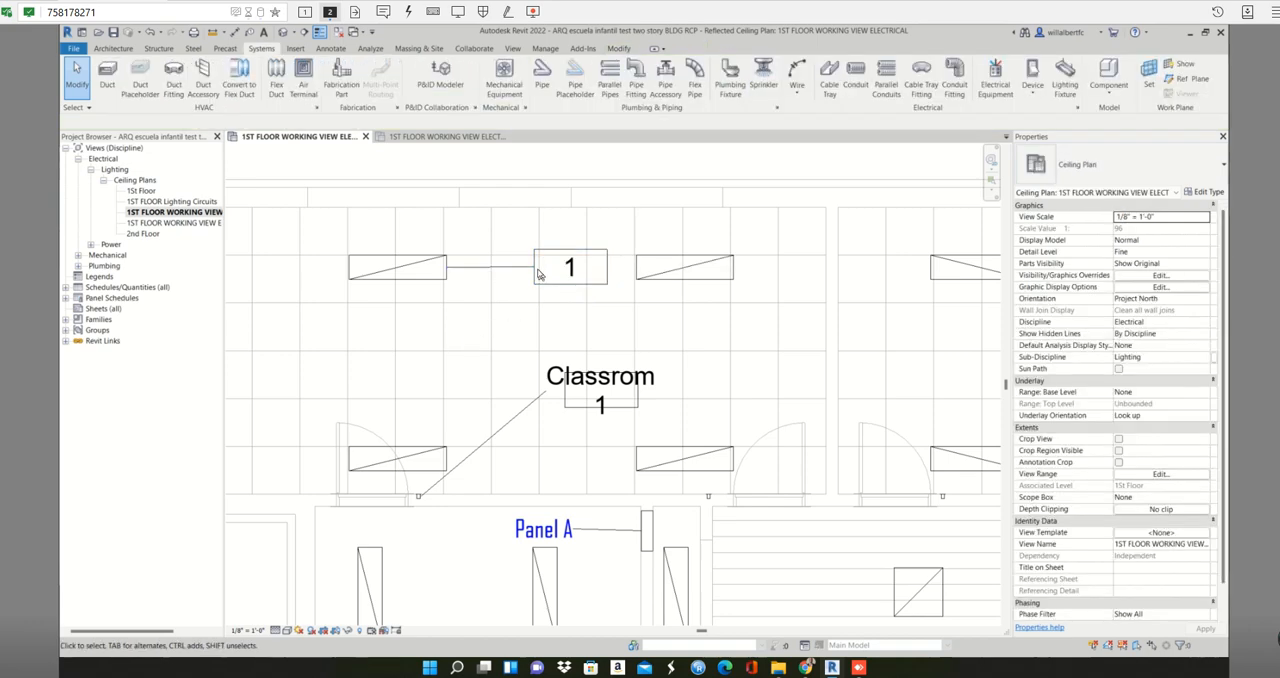
click(530, 268)
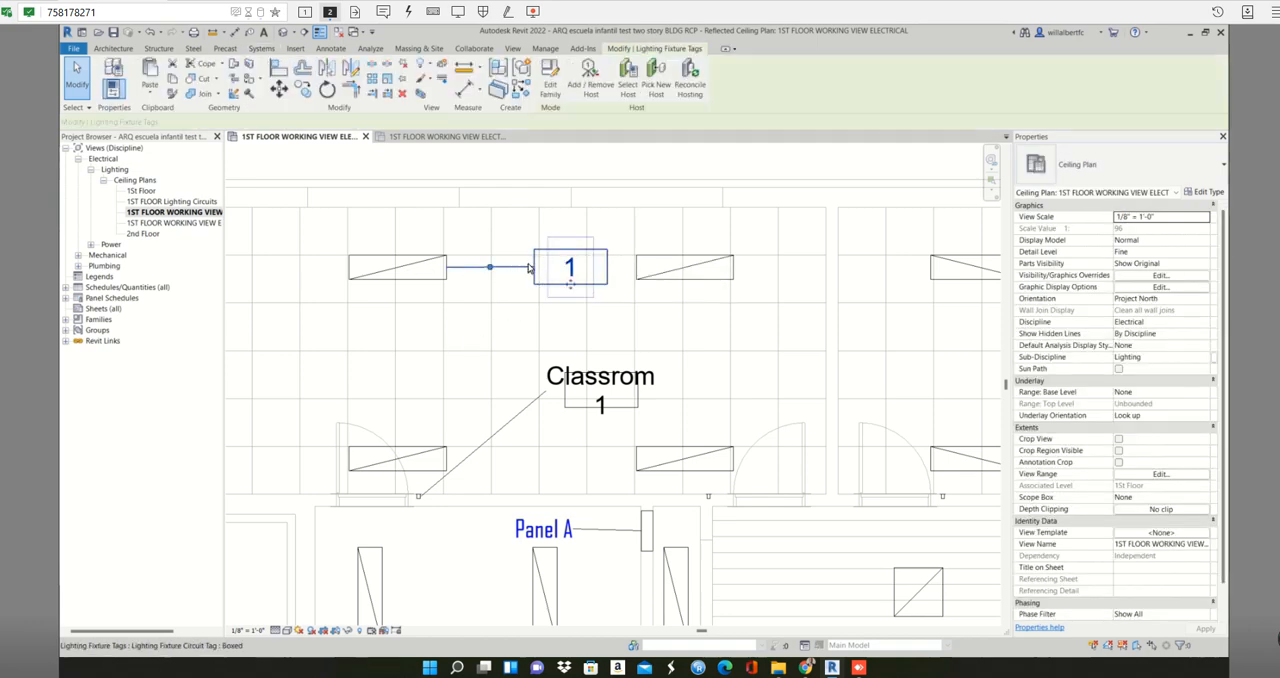
double_click(533, 266)
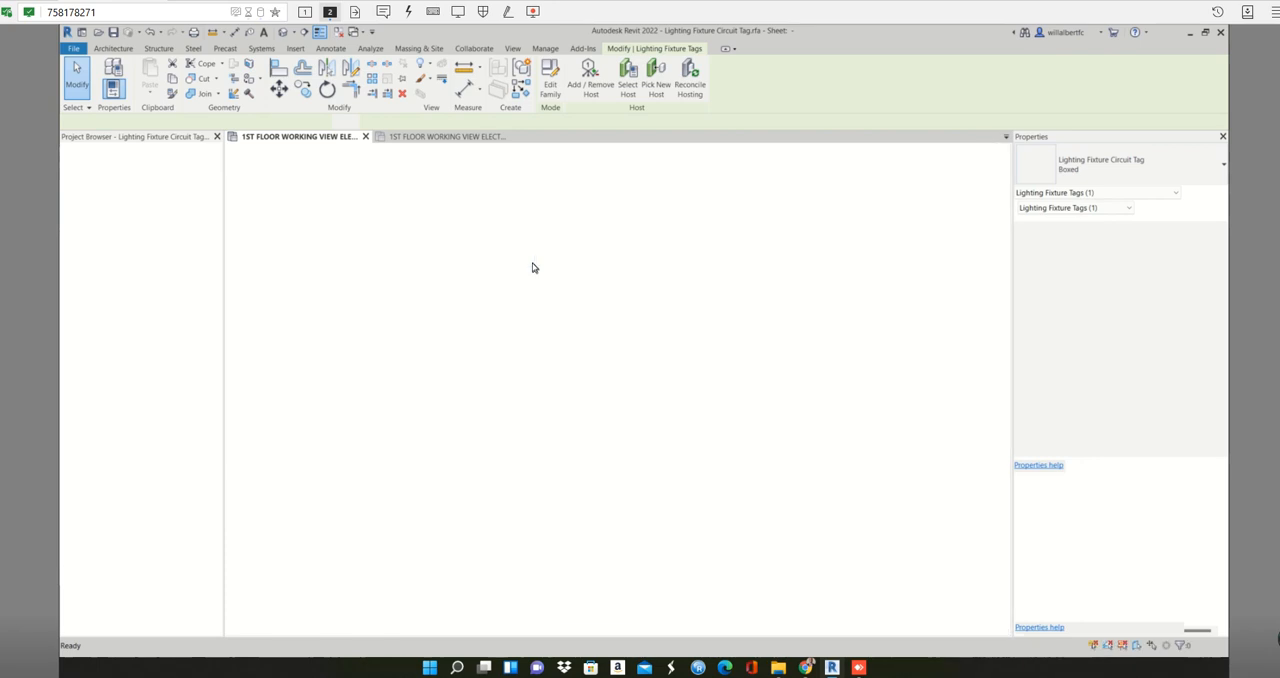
- Add the Switch ID and Panel parameters to the tag family's circuit number label
click(626, 333)
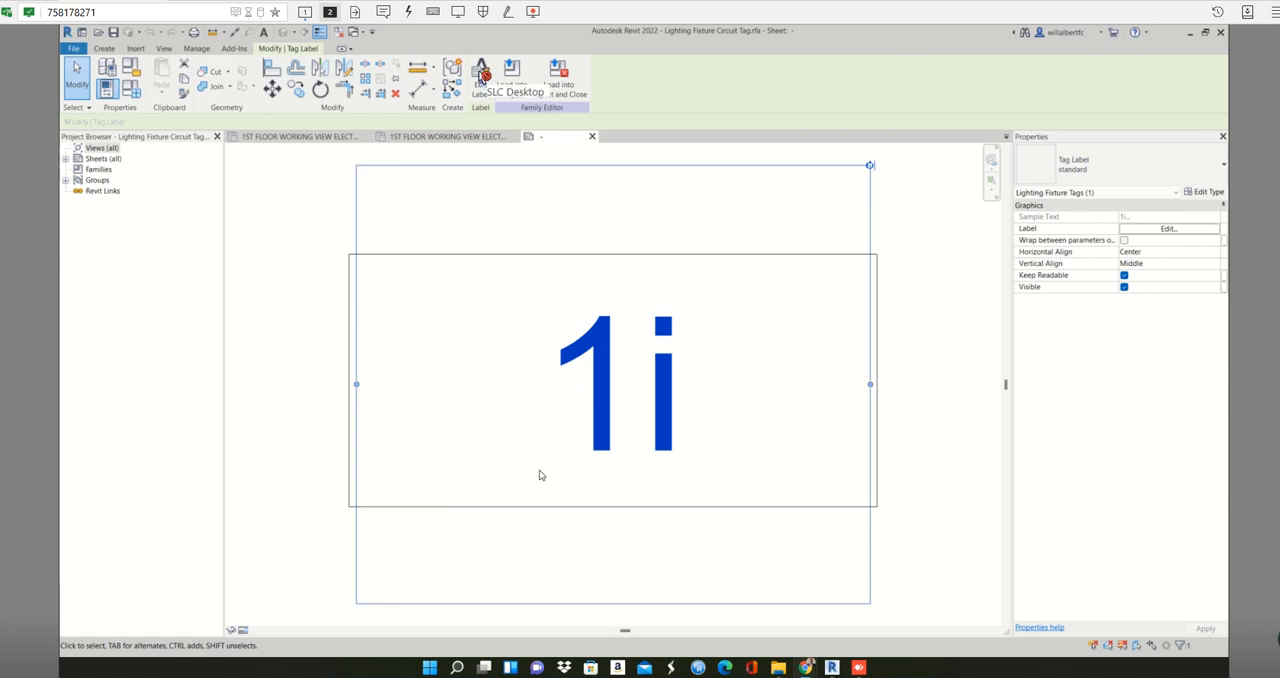
click(481, 72)
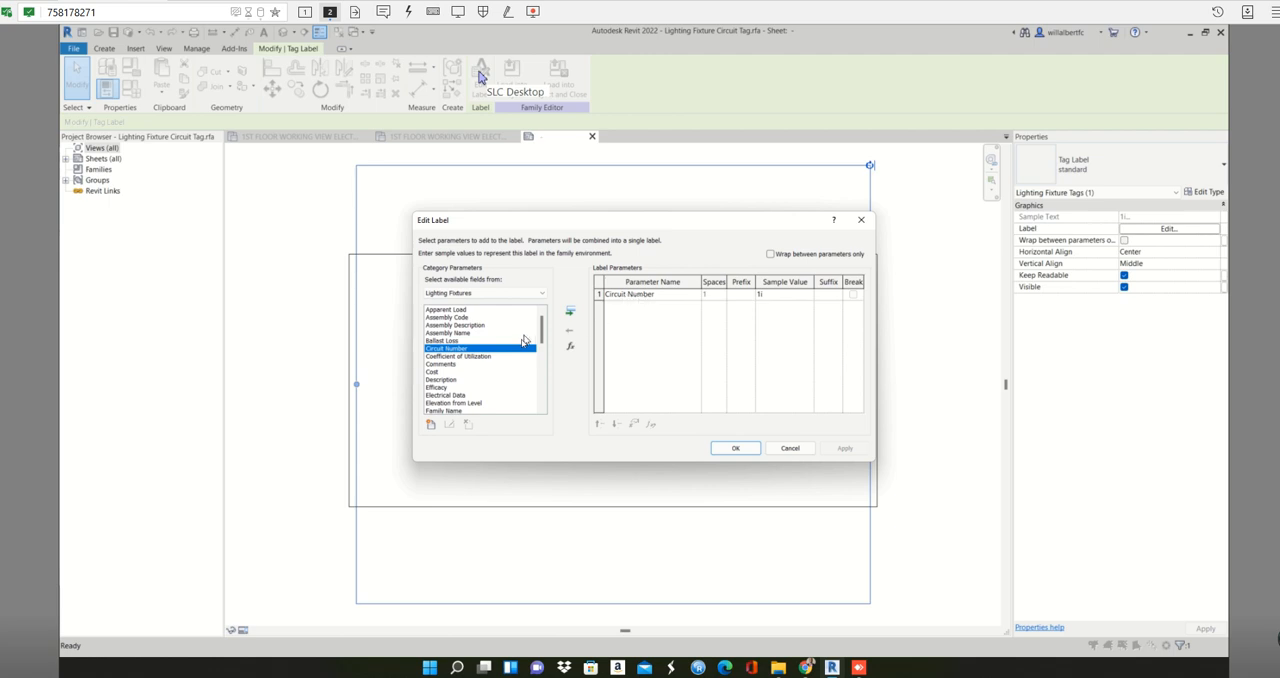
drag(541, 340, 536, 402)
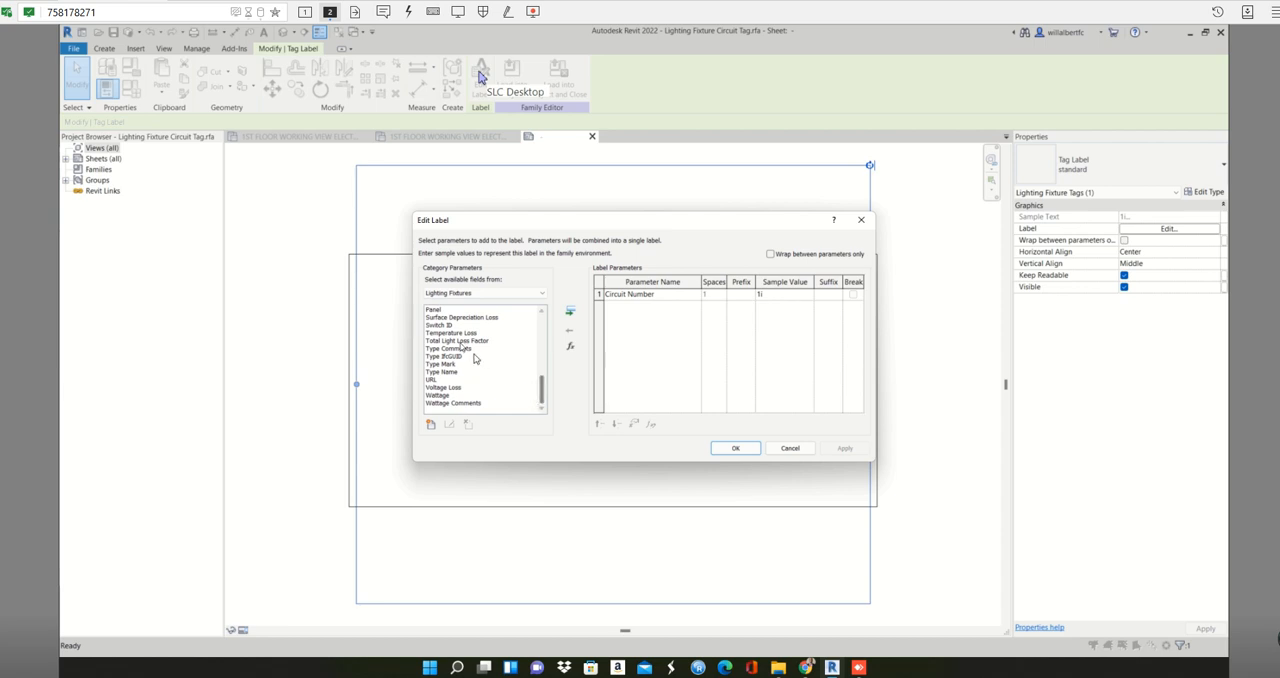
click(452, 325)
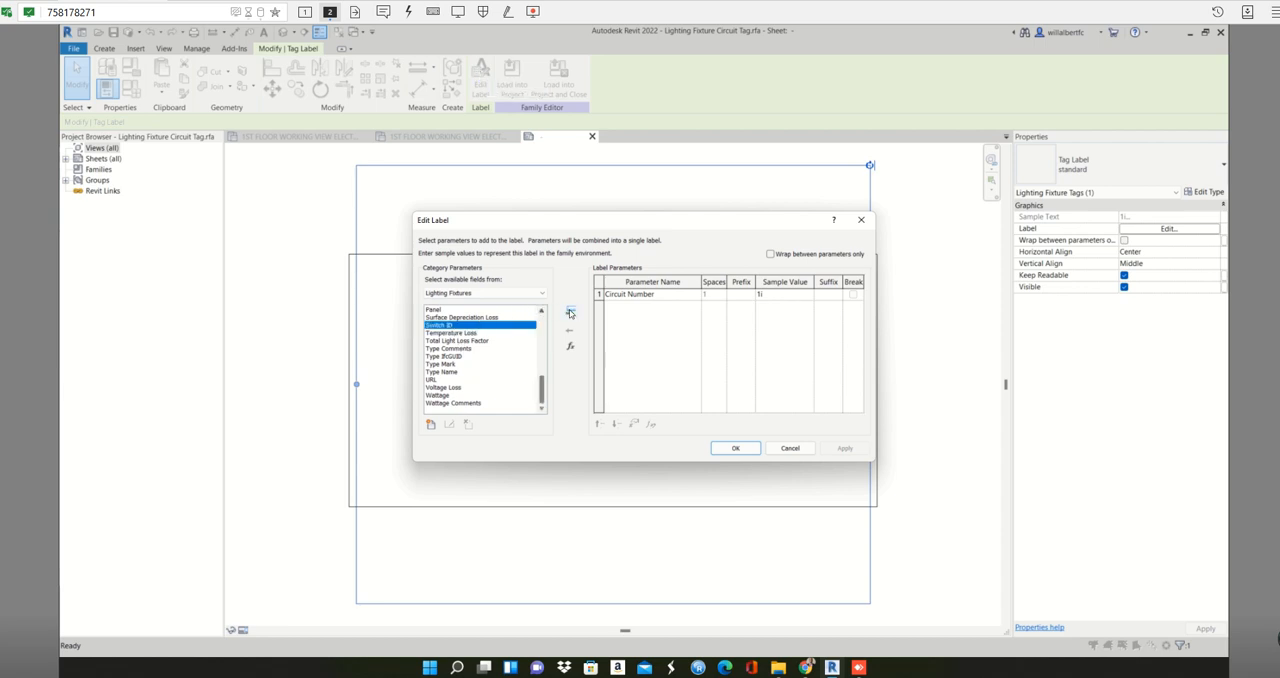
click(570, 311)
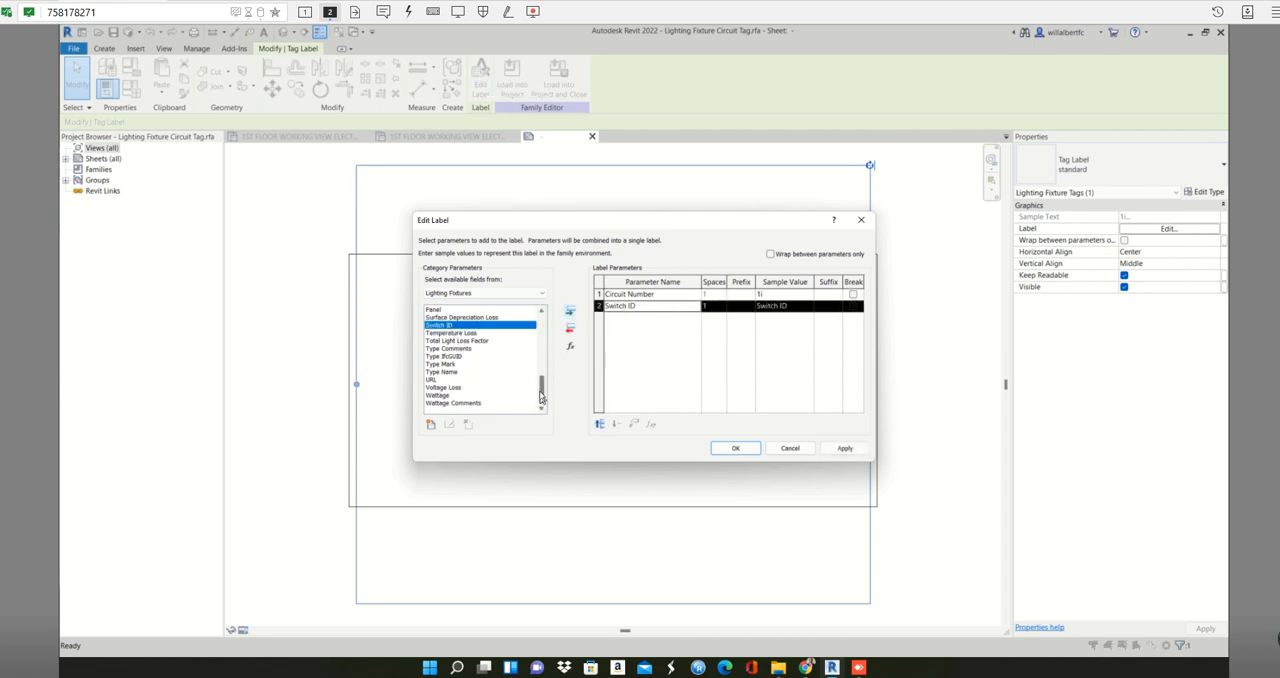
drag(540, 397, 539, 386)
click(432, 358)
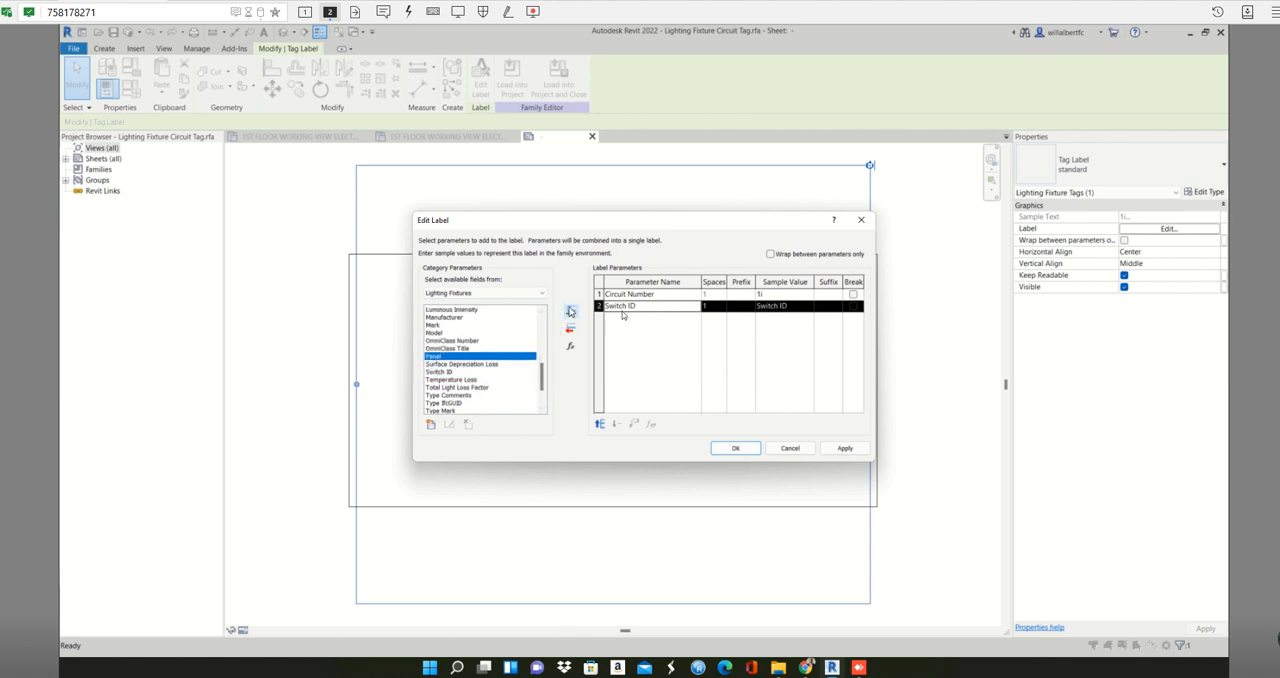
click(570, 311)
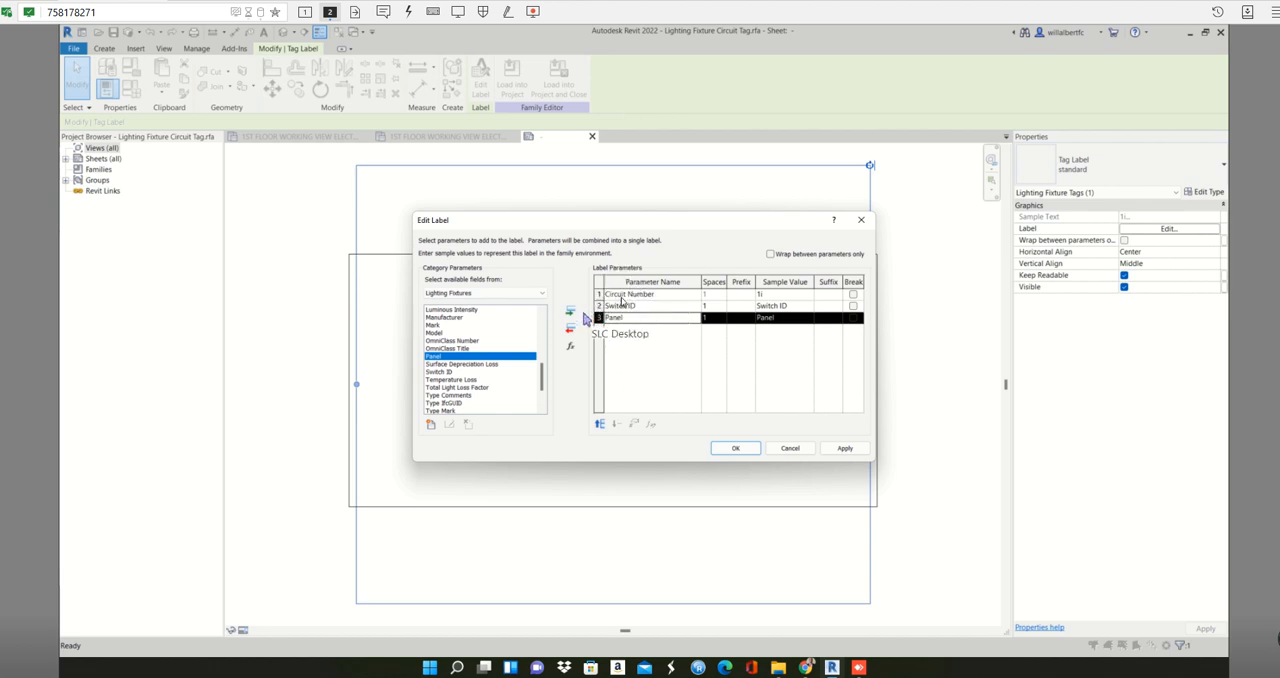
- Reorder the label parameters as Panel, Circuit Number, Switch ID and apply the label changes
click(621, 295)
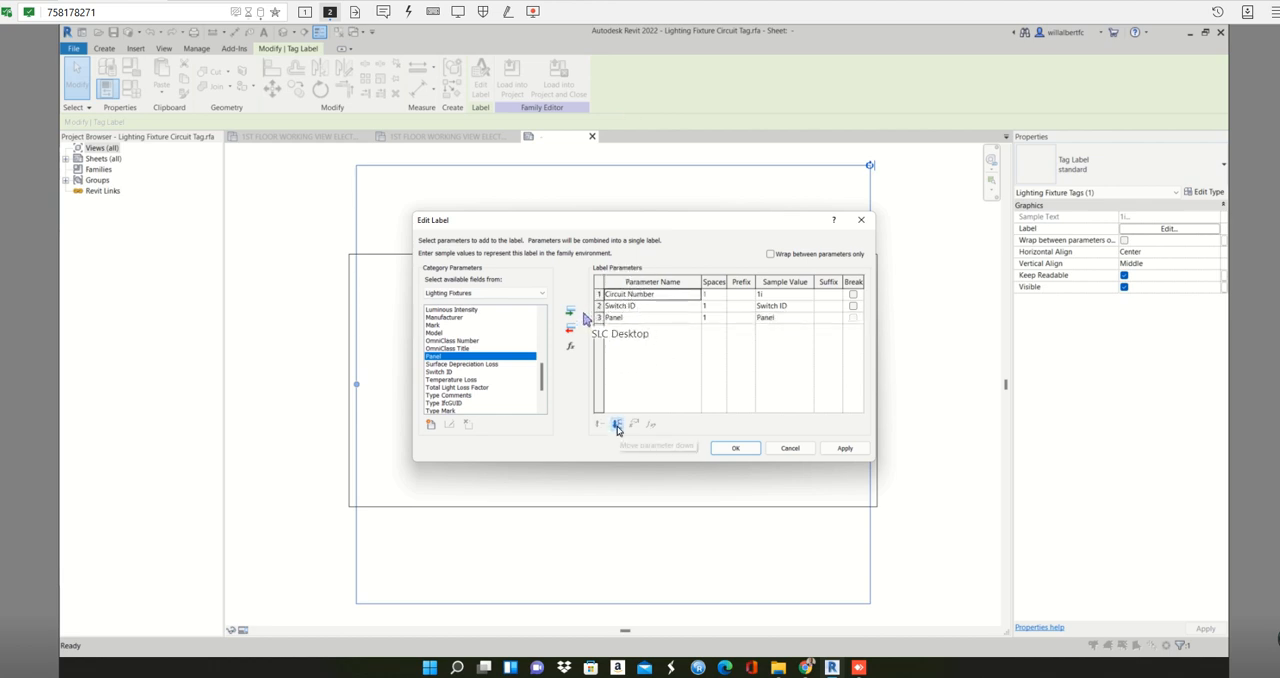
click(617, 424)
click(623, 318)
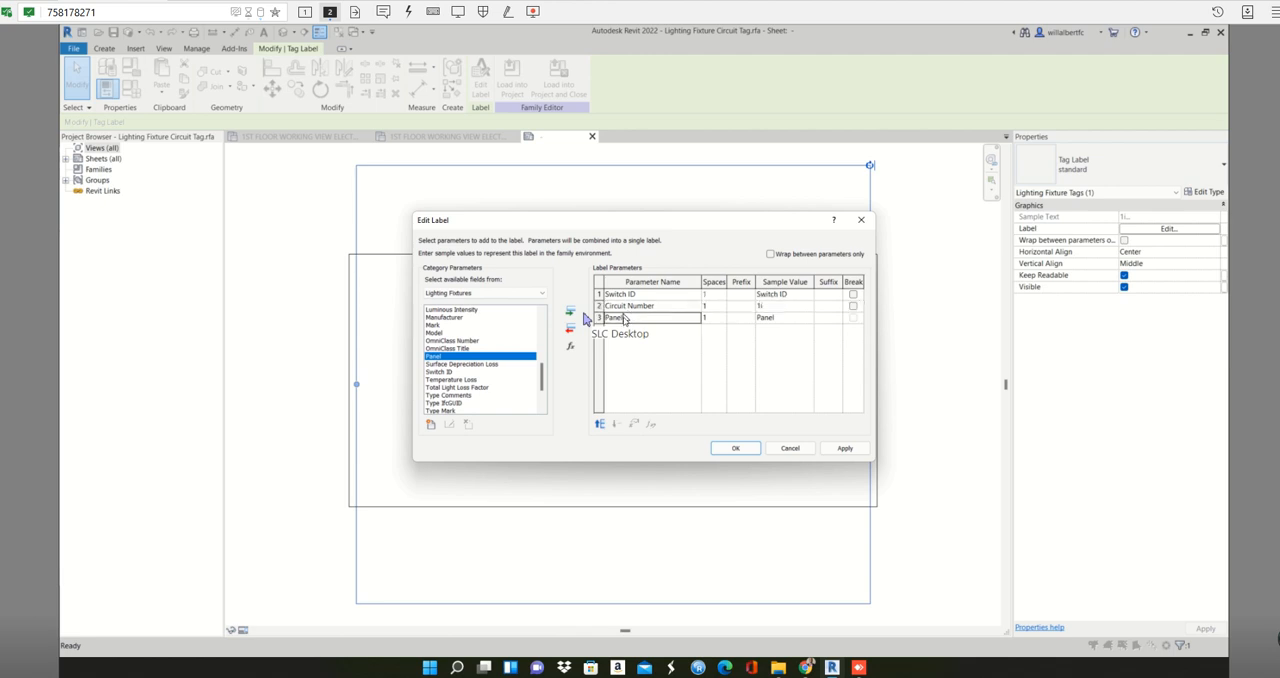
click(601, 425)
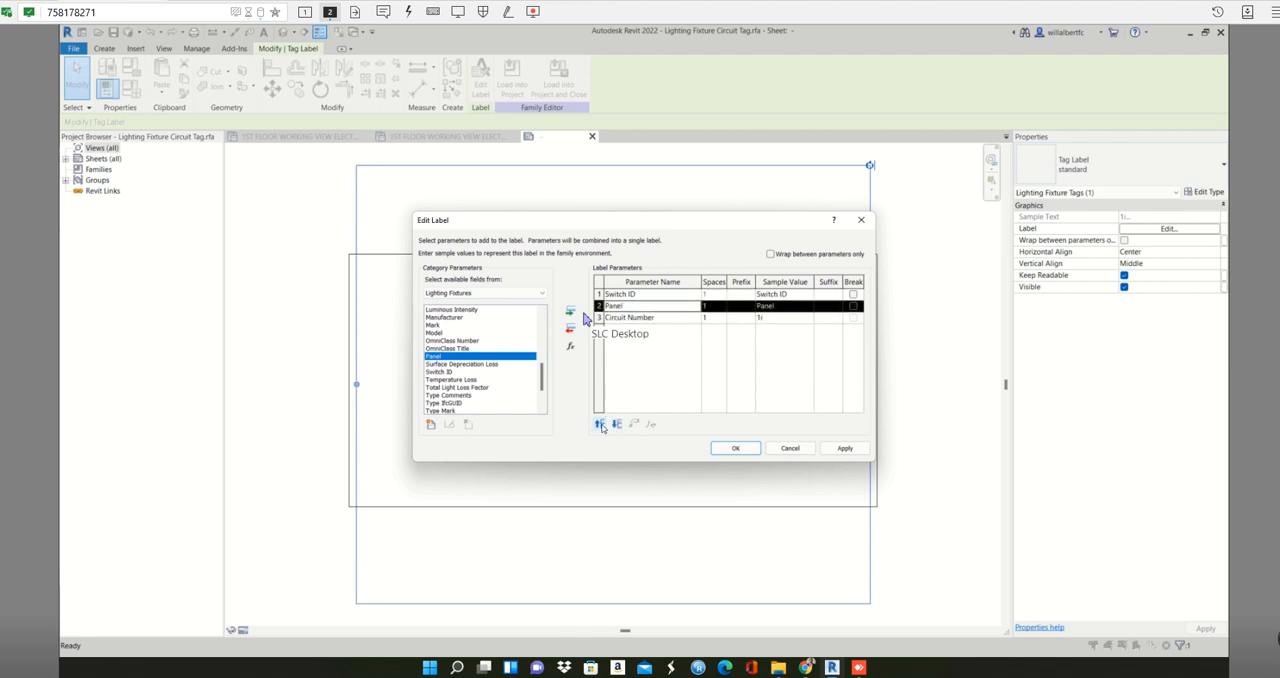
click(601, 425)
click(634, 319)
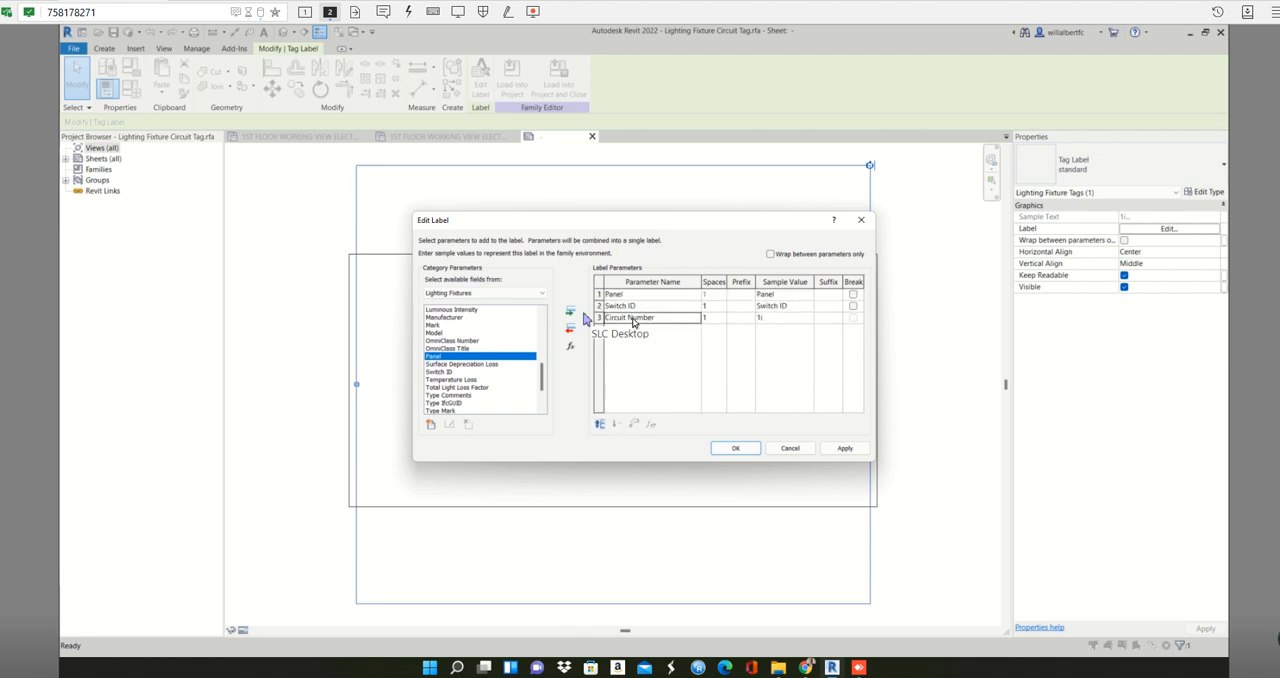
click(601, 425)
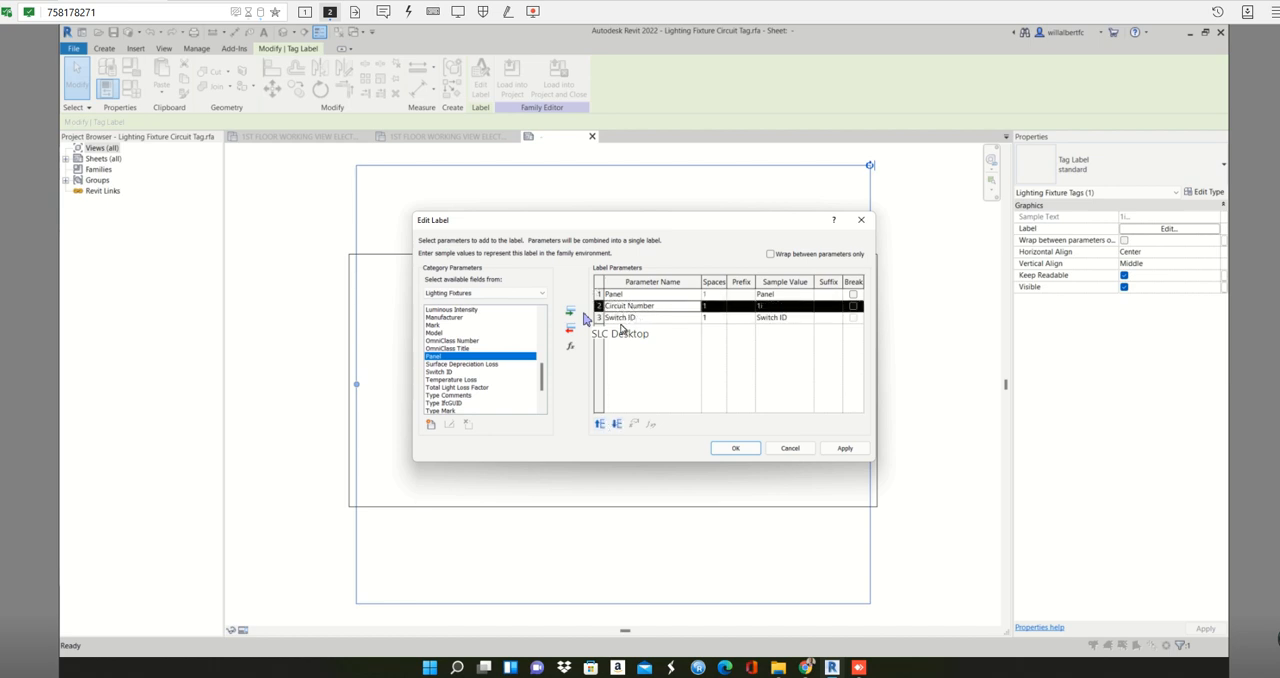
click(843, 448)
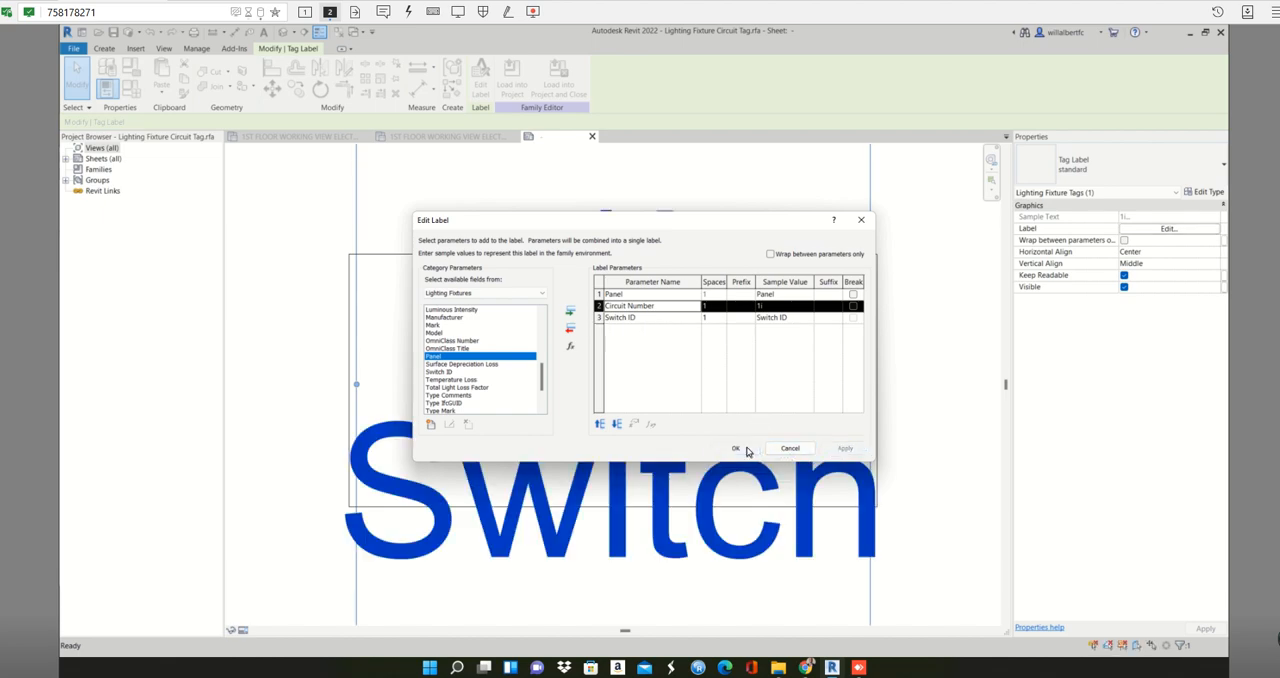
click(745, 449)
- Widen the tag label so its text wraps onto two lines, with Panel and circuit number above Switch ID
scroll(686, 388, down, 1)
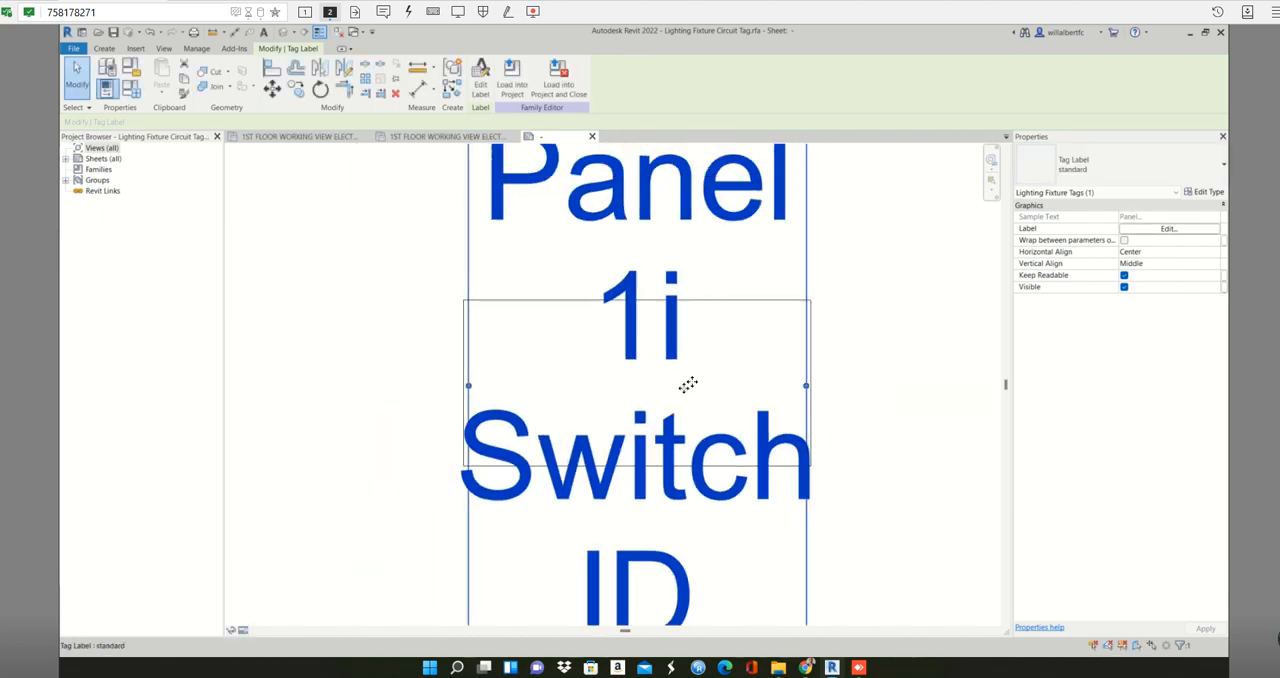
scroll(700, 317, down, 1)
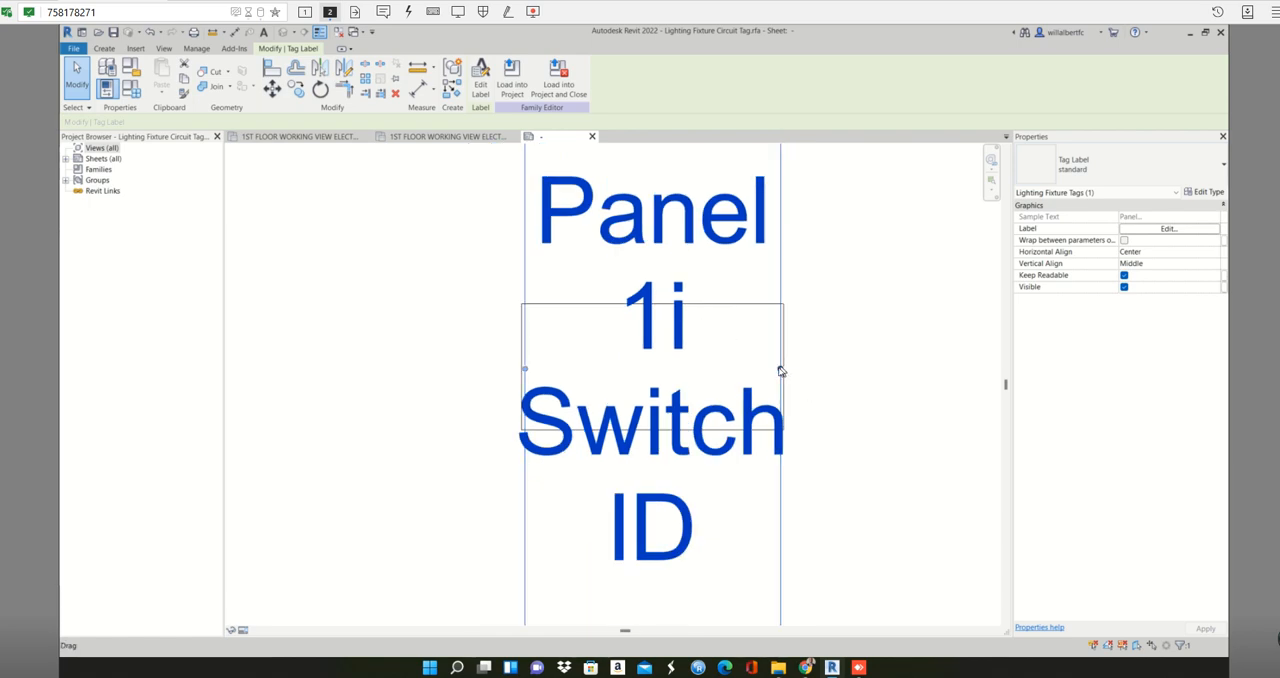
drag(780, 368, 960, 372)
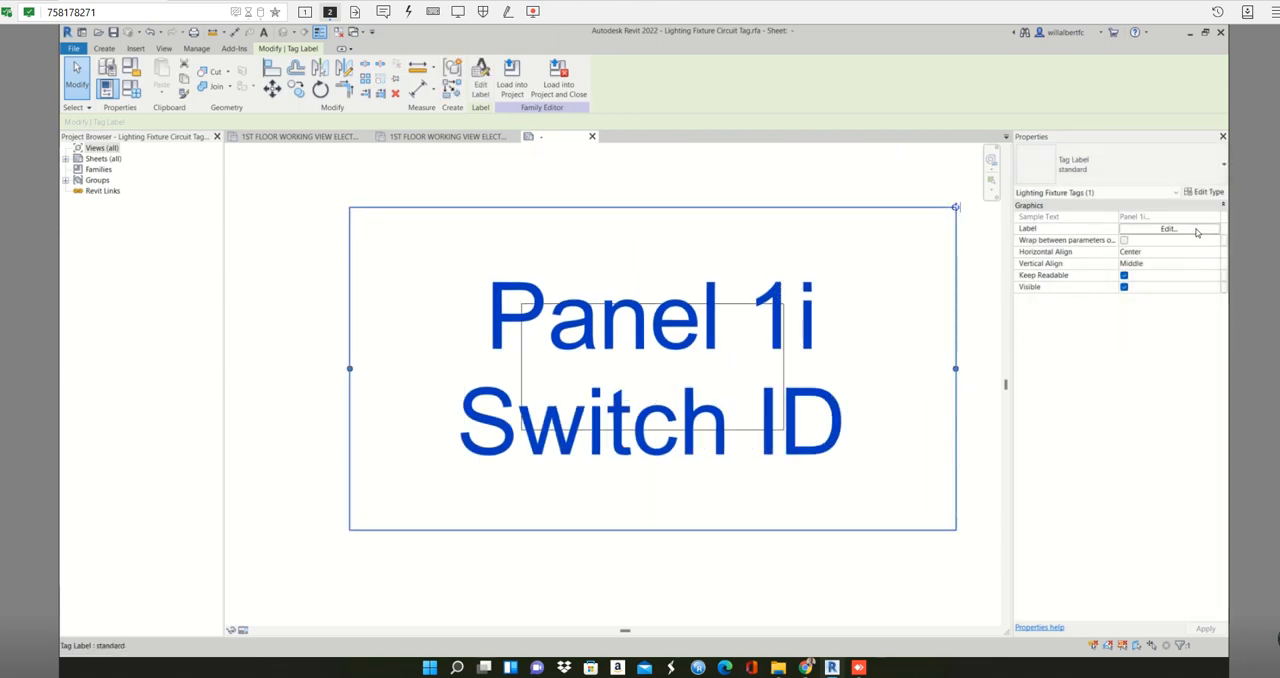
click(1199, 231)
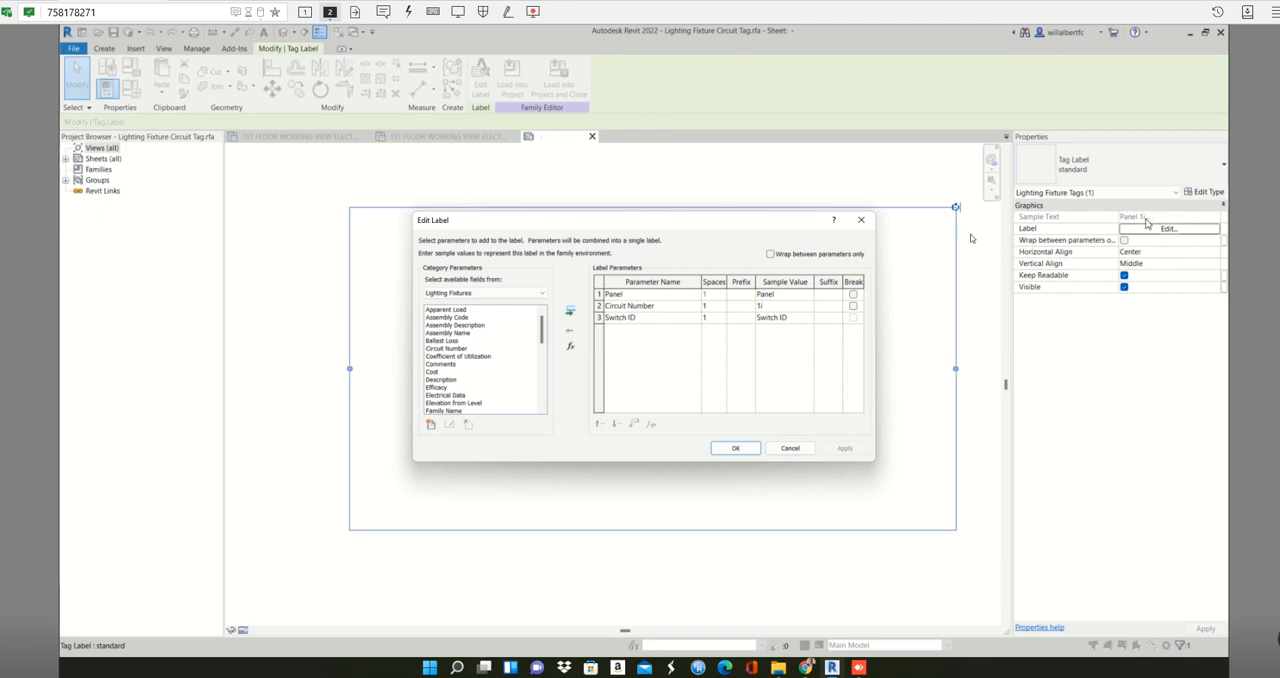
click(861, 220)
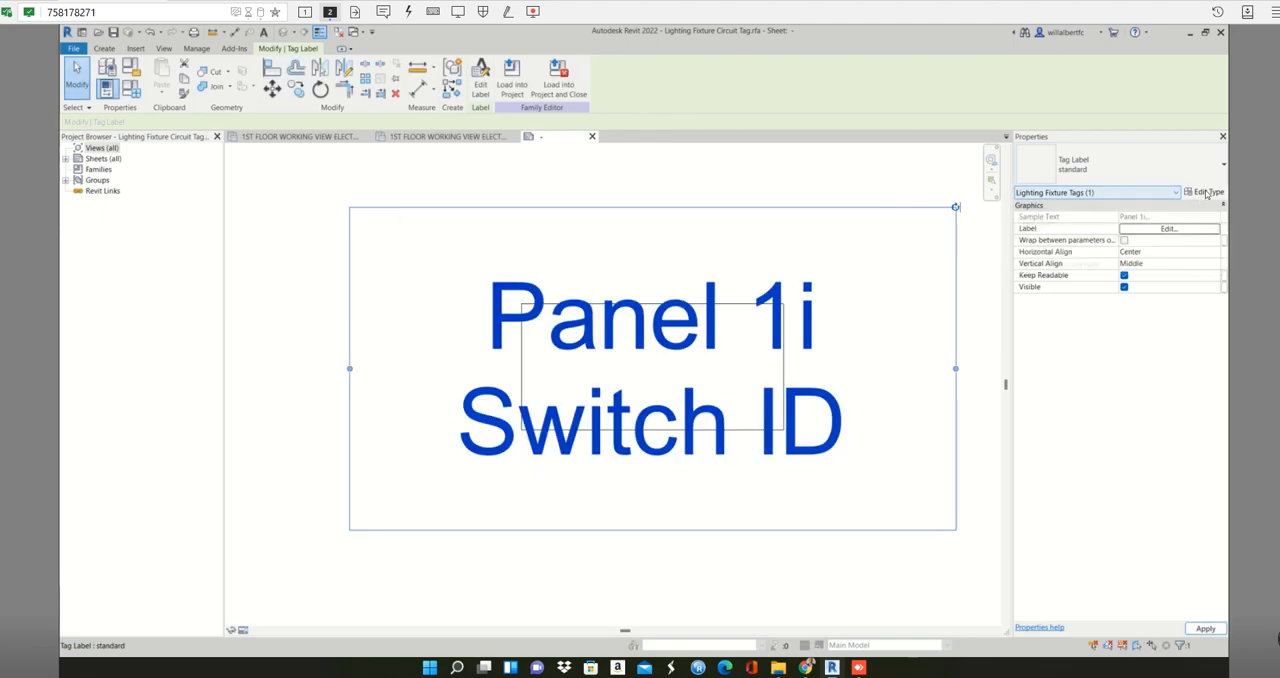
- Try a text size of 77/128" for the standard tag label type
click(1207, 192)
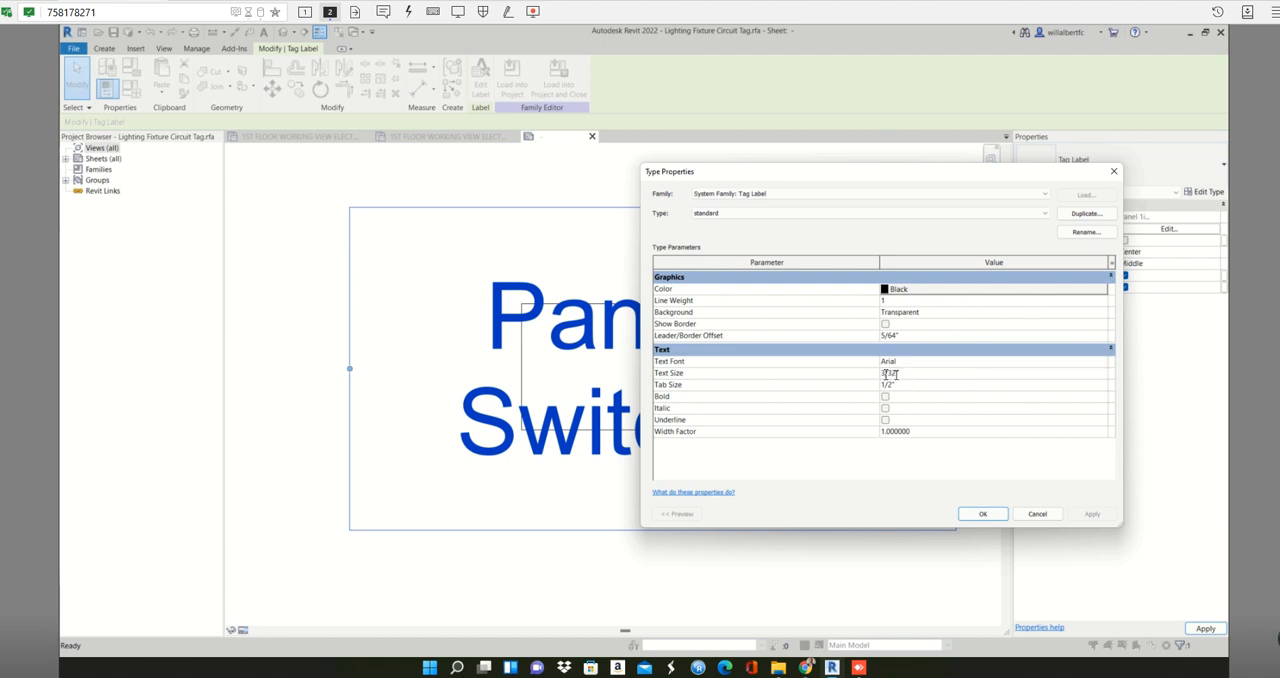
drag(890, 374, 879, 371)
drag(905, 374, 874, 372)
text(0.6)
key(Return)
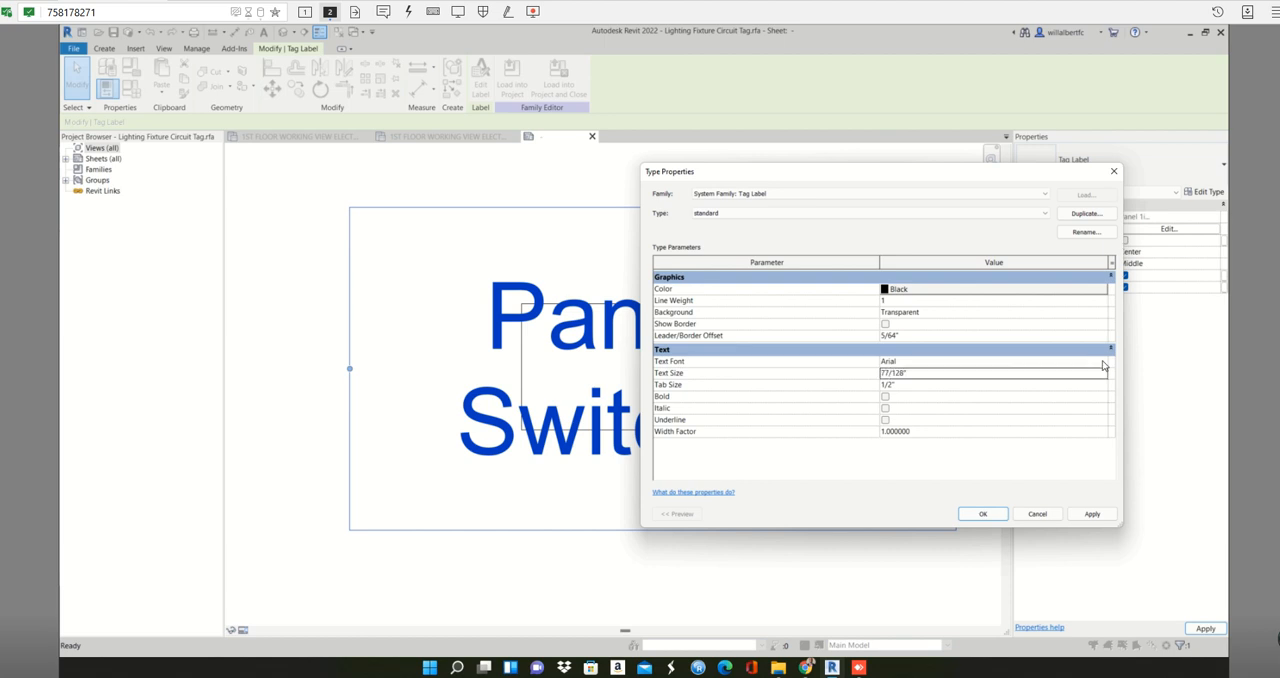
click(1084, 518)
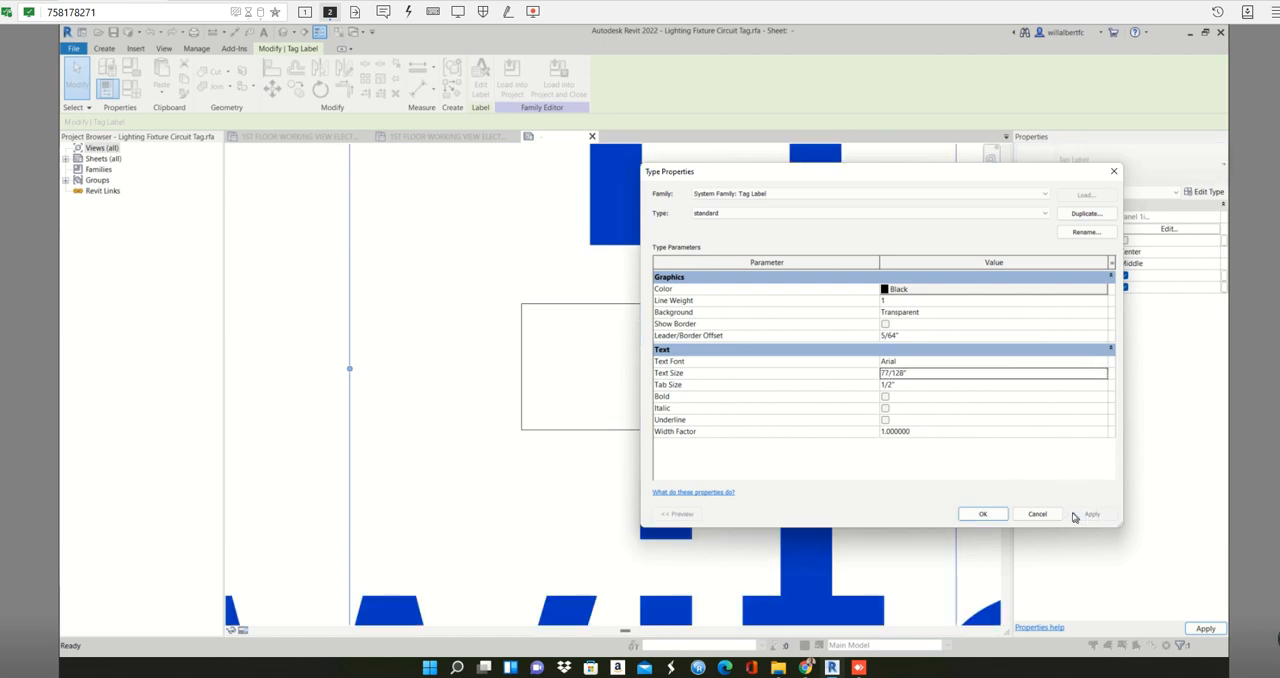
- Restore the standard tag label type's text size to 3/32"
click(928, 375)
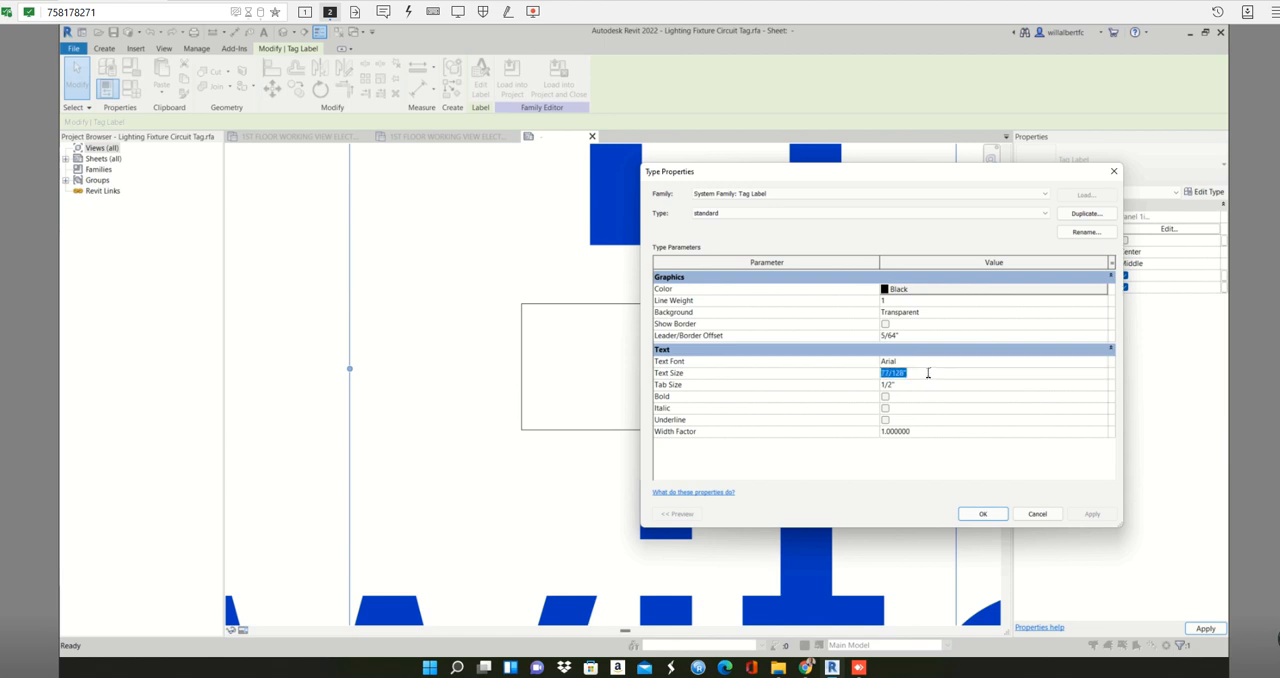
text(3/32)
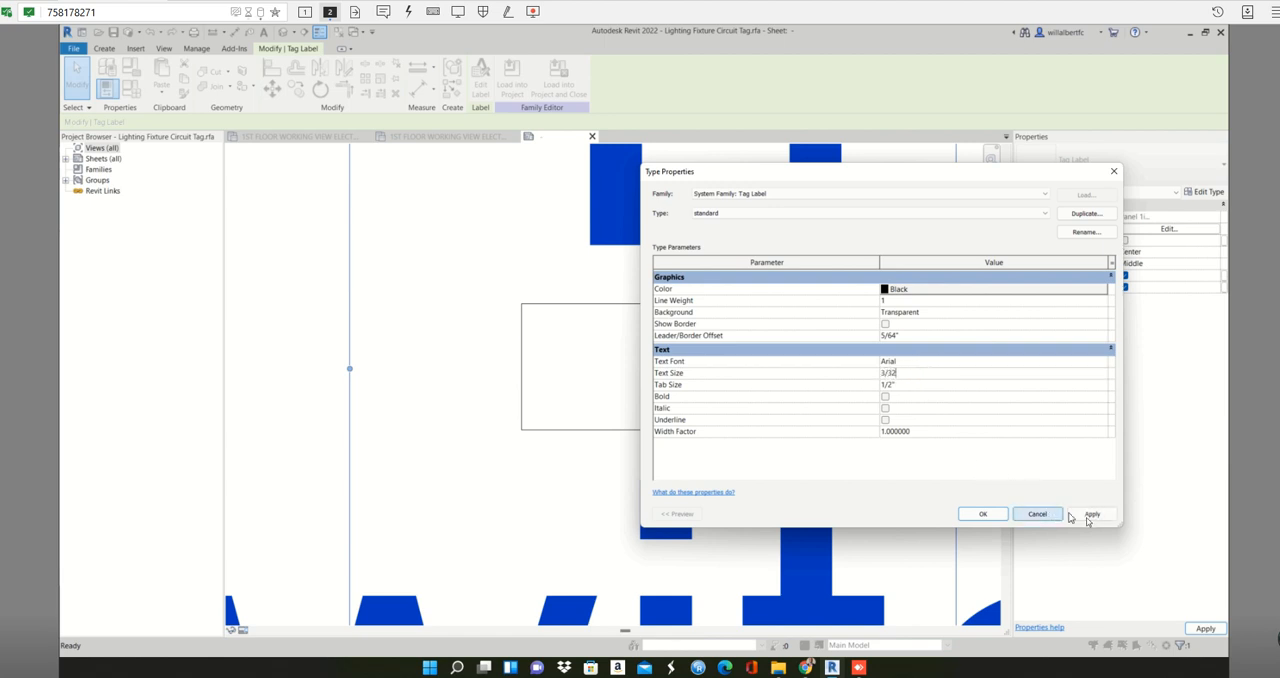
click(1090, 514)
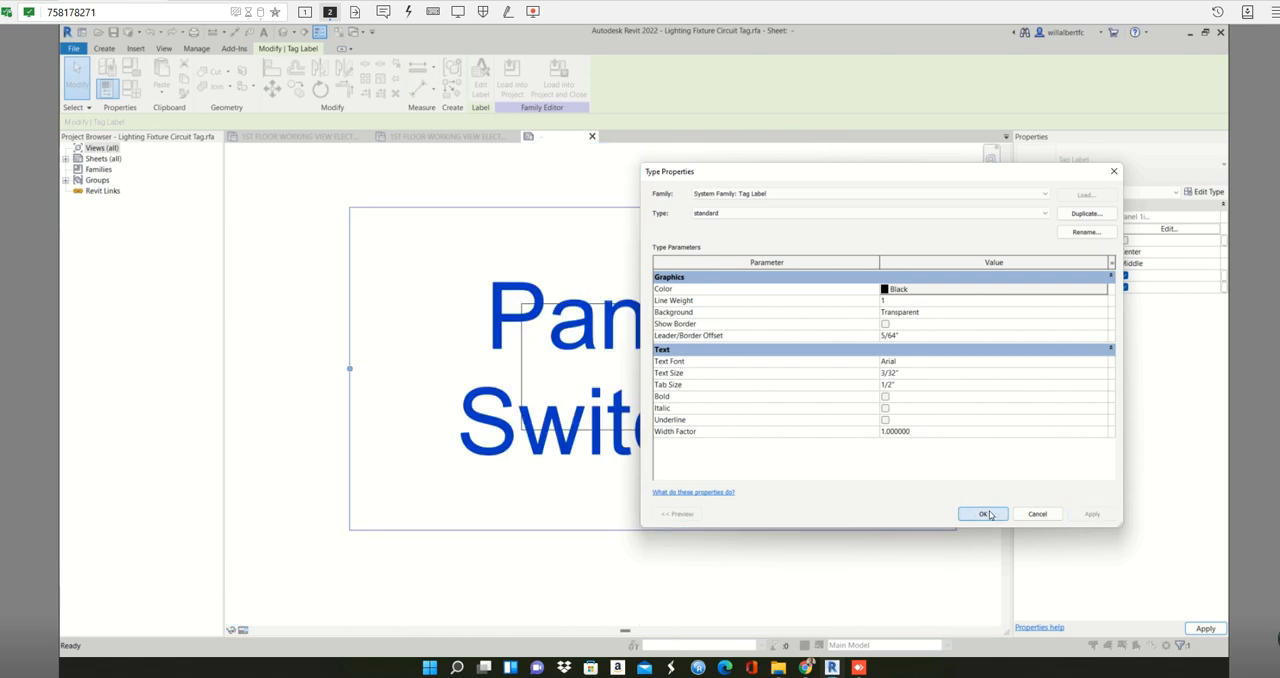
click(985, 514)
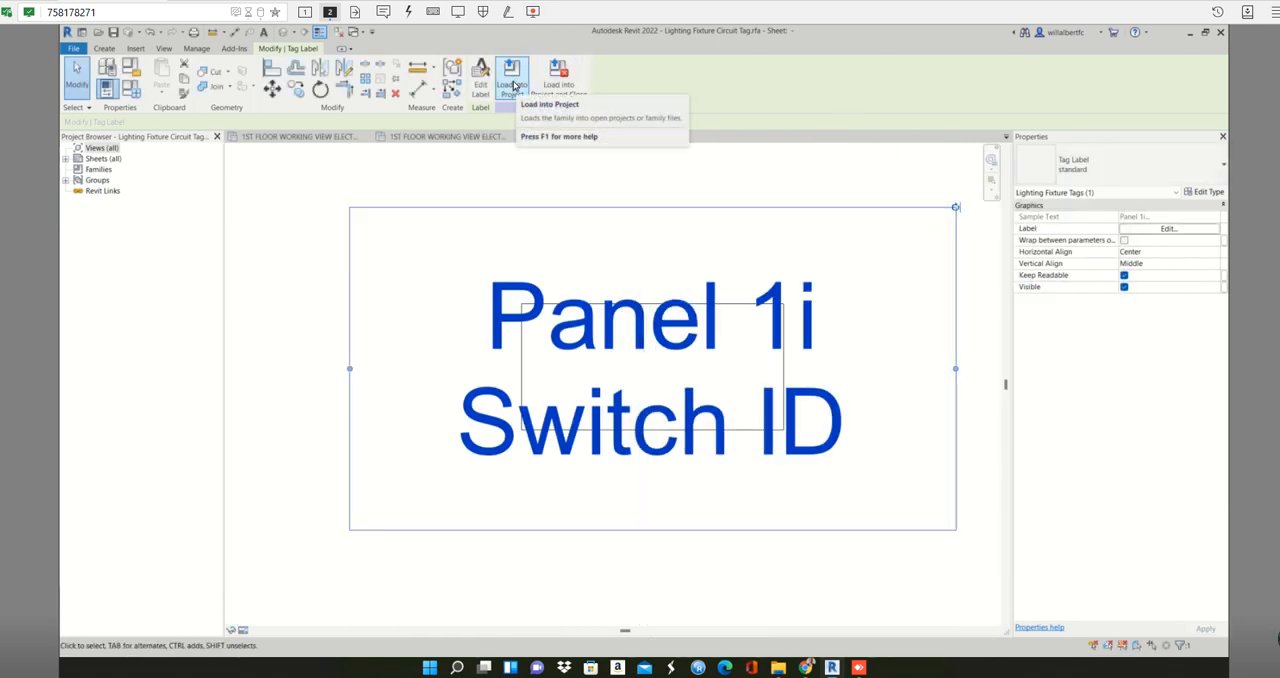
- Load the edited Lighting Fixture Circuit Tag into the project, overwriting the existing version and its parameter values
click(511, 84)
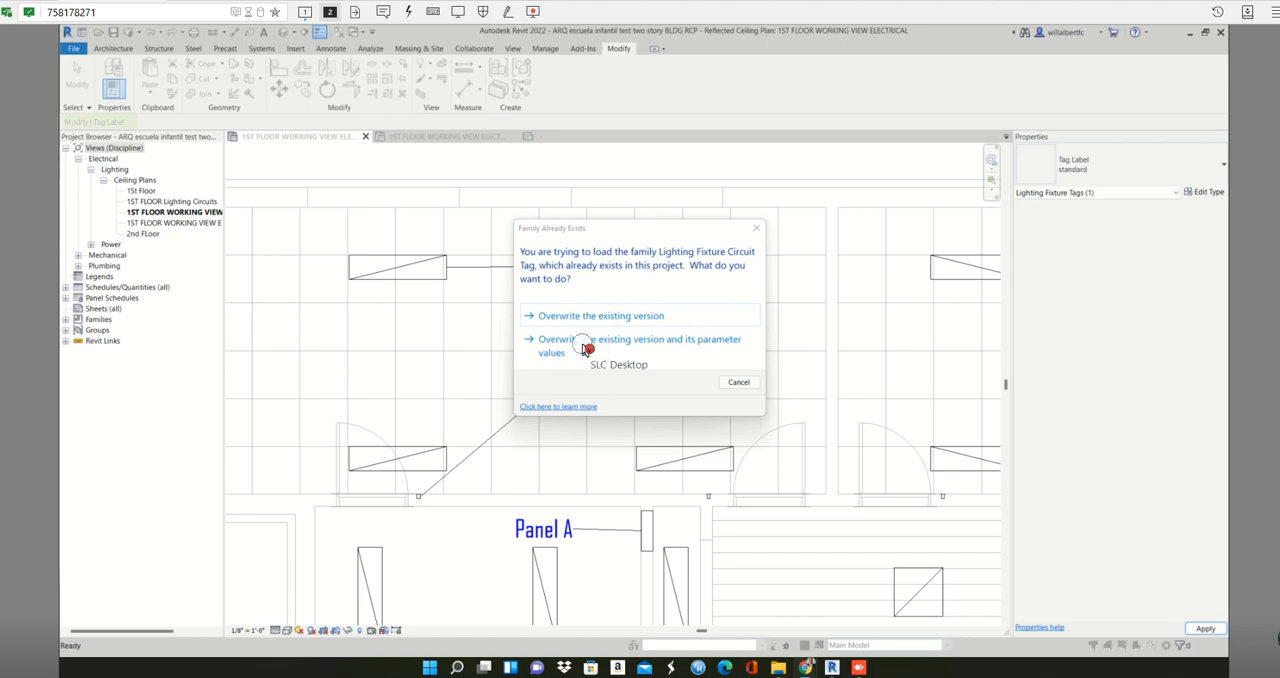
click(585, 345)
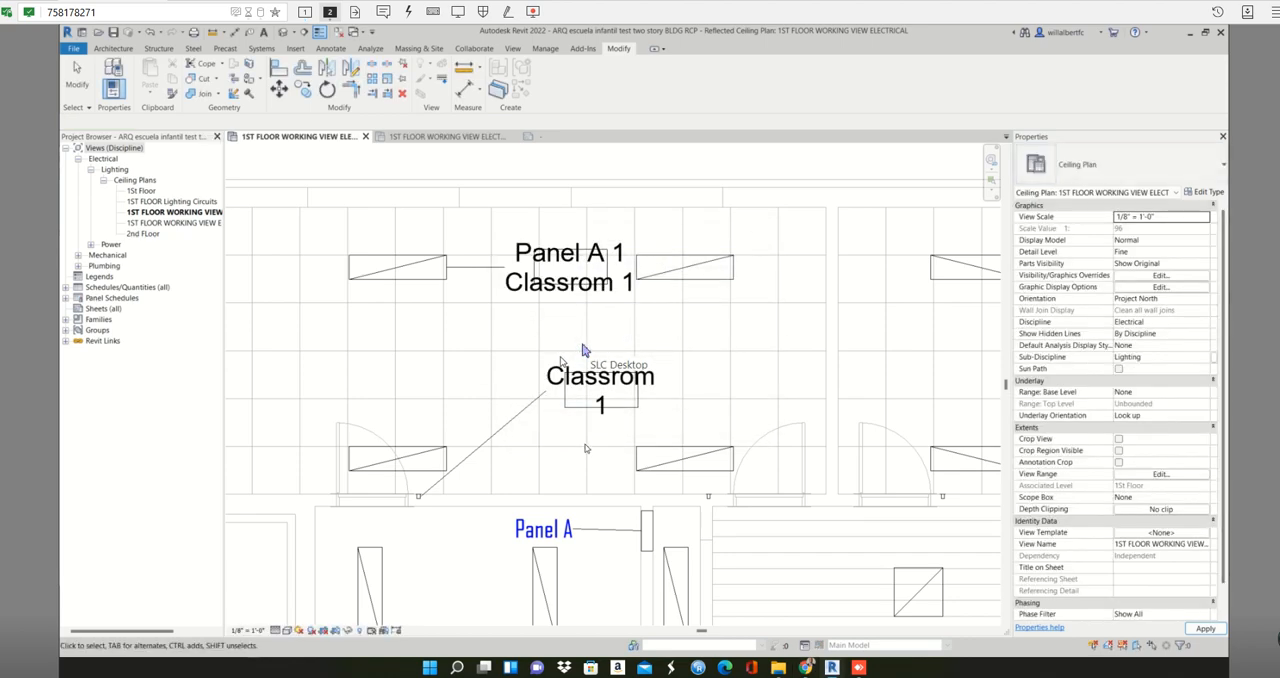
- Move the lighting fixture tag above the upper-left classroom and the light switch tag down between the lower fixtures
click(570, 297)
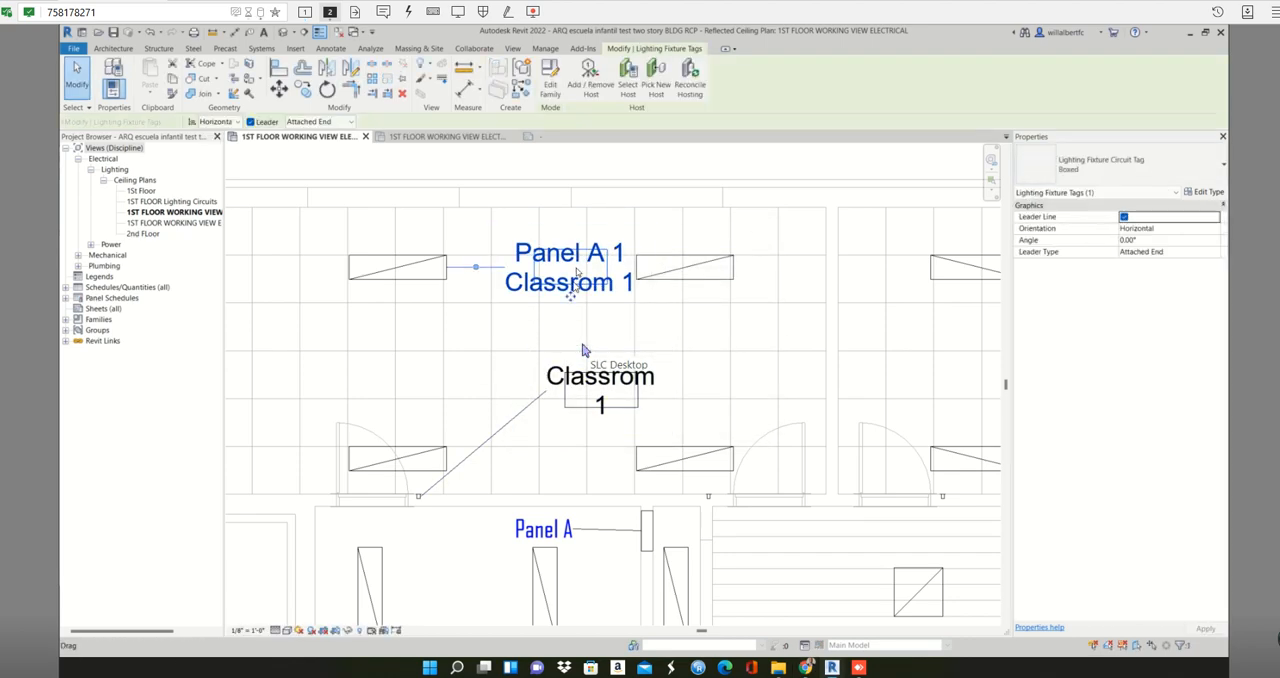
drag(570, 297, 580, 203)
scroll(683, 223, down, 1)
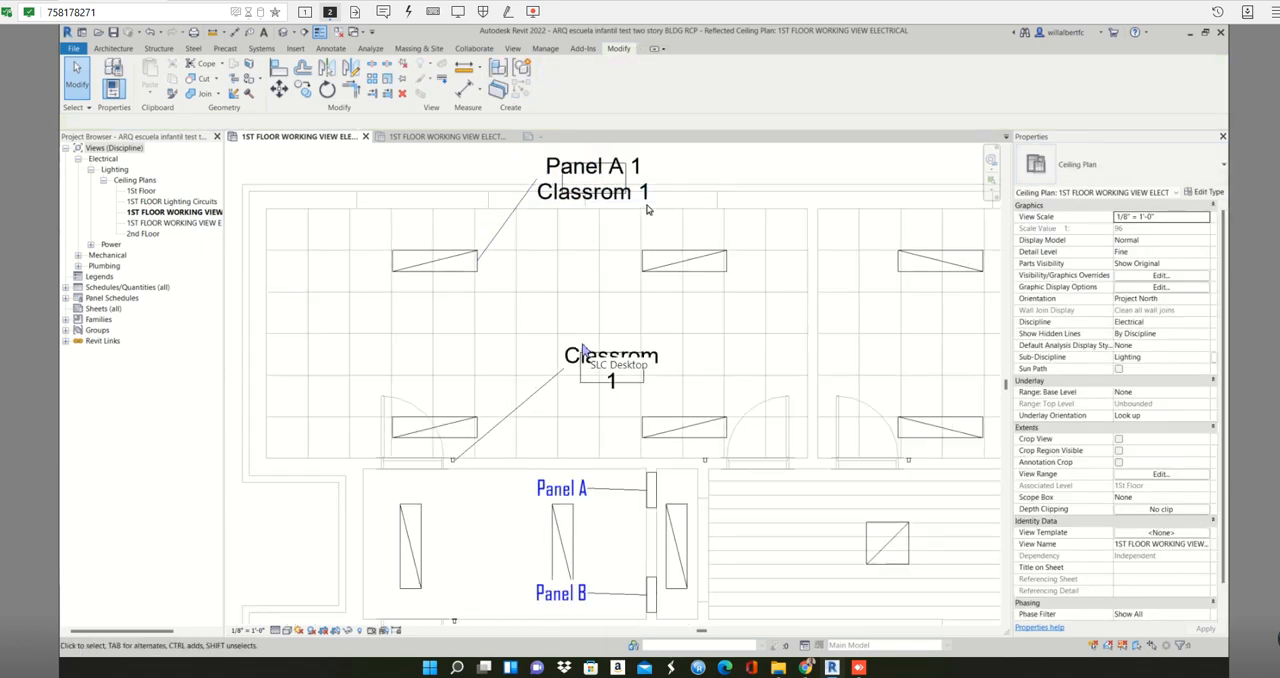
click(590, 178)
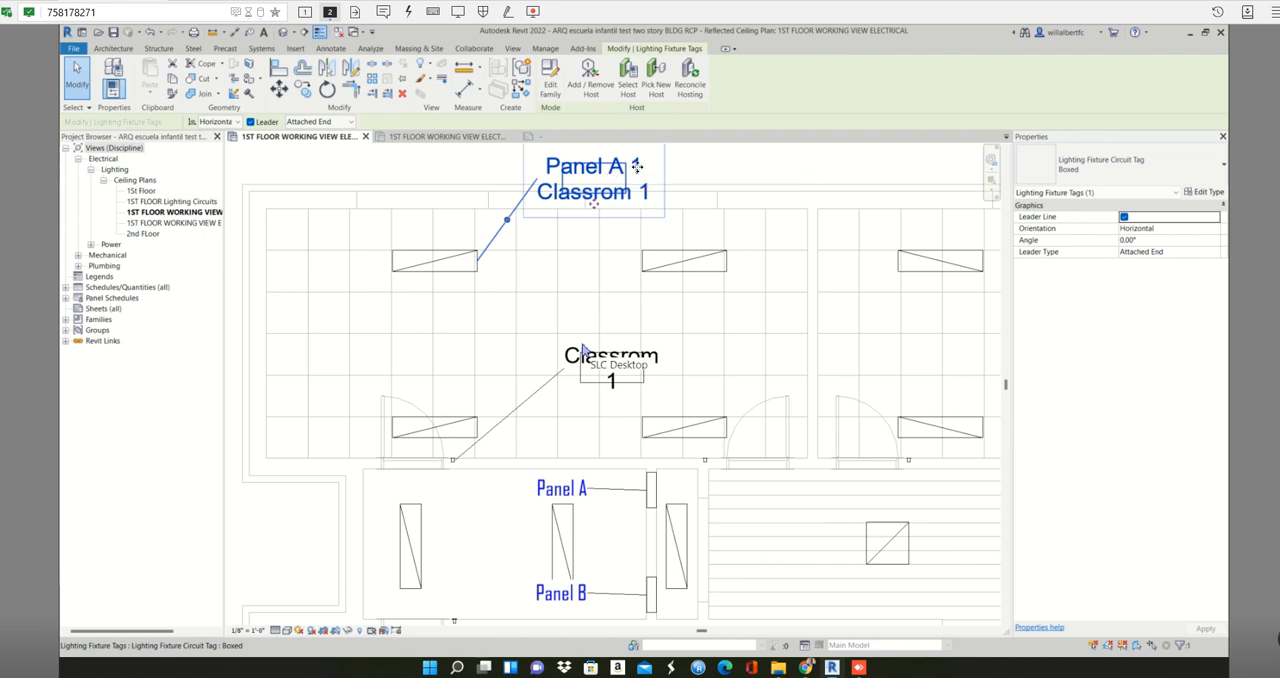
click(605, 390)
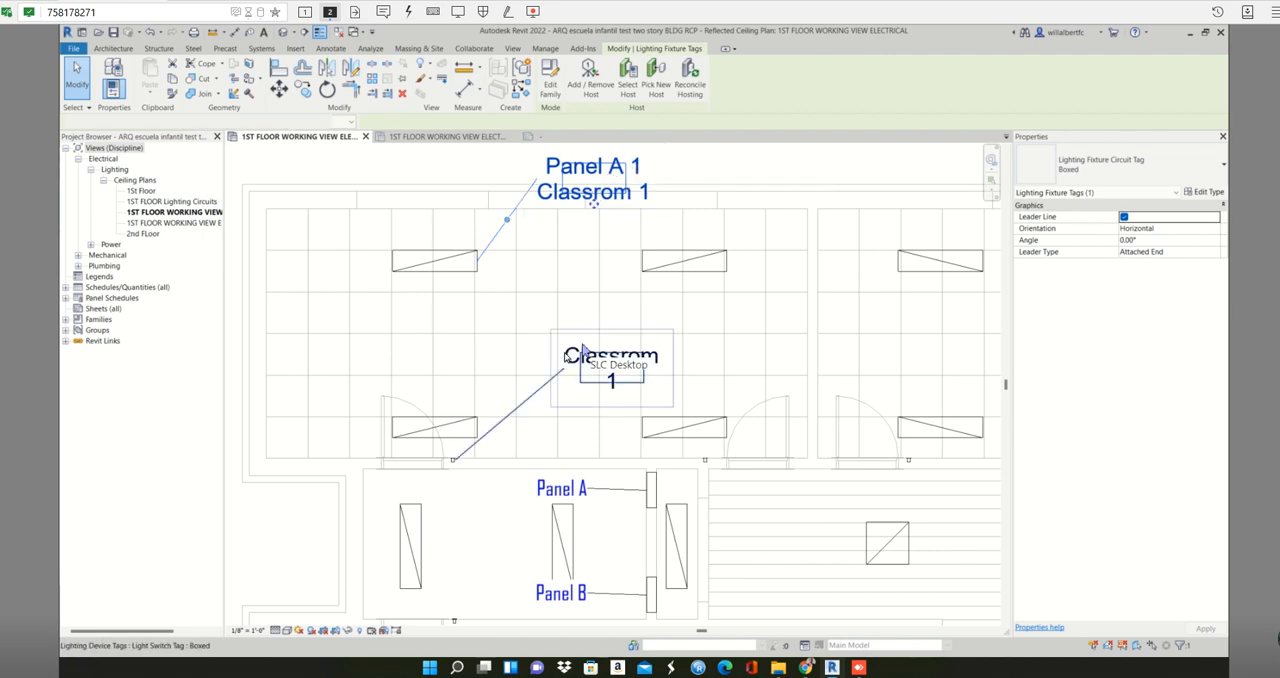
drag(605, 390, 584, 430)
click(577, 316)
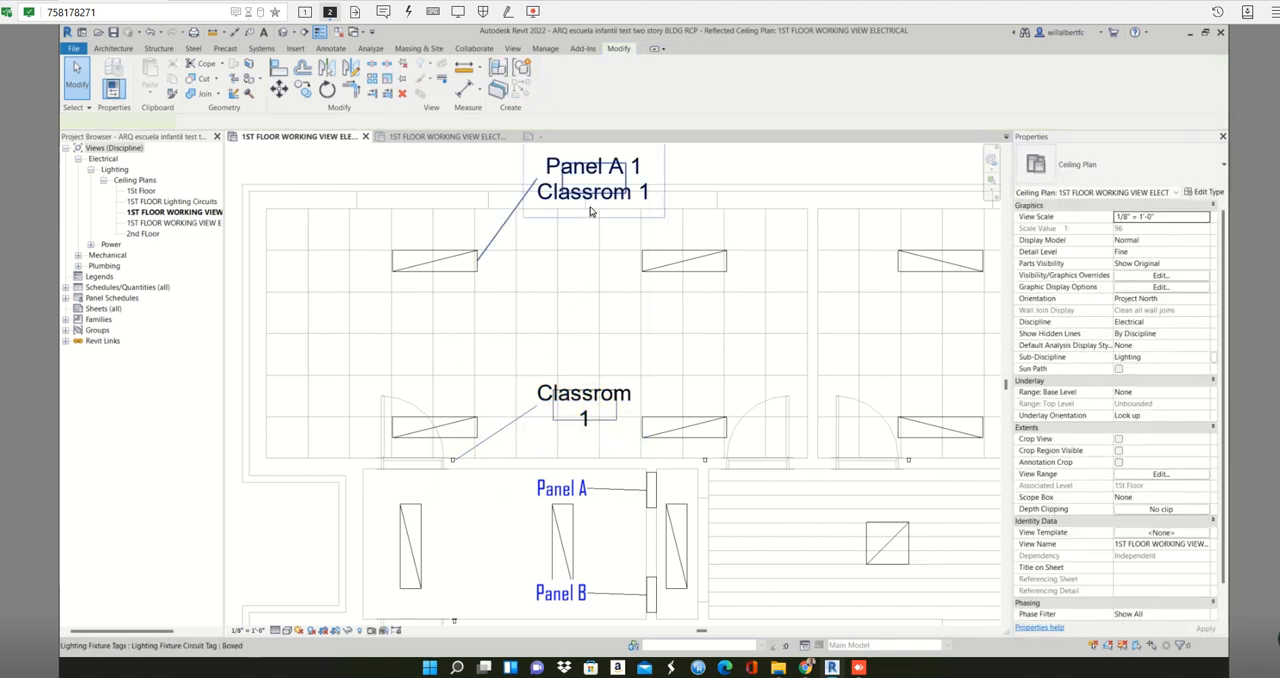
- Open the Lighting Fixture Circuit Tag family for editing and bring up its label's parameter settings
click(591, 203)
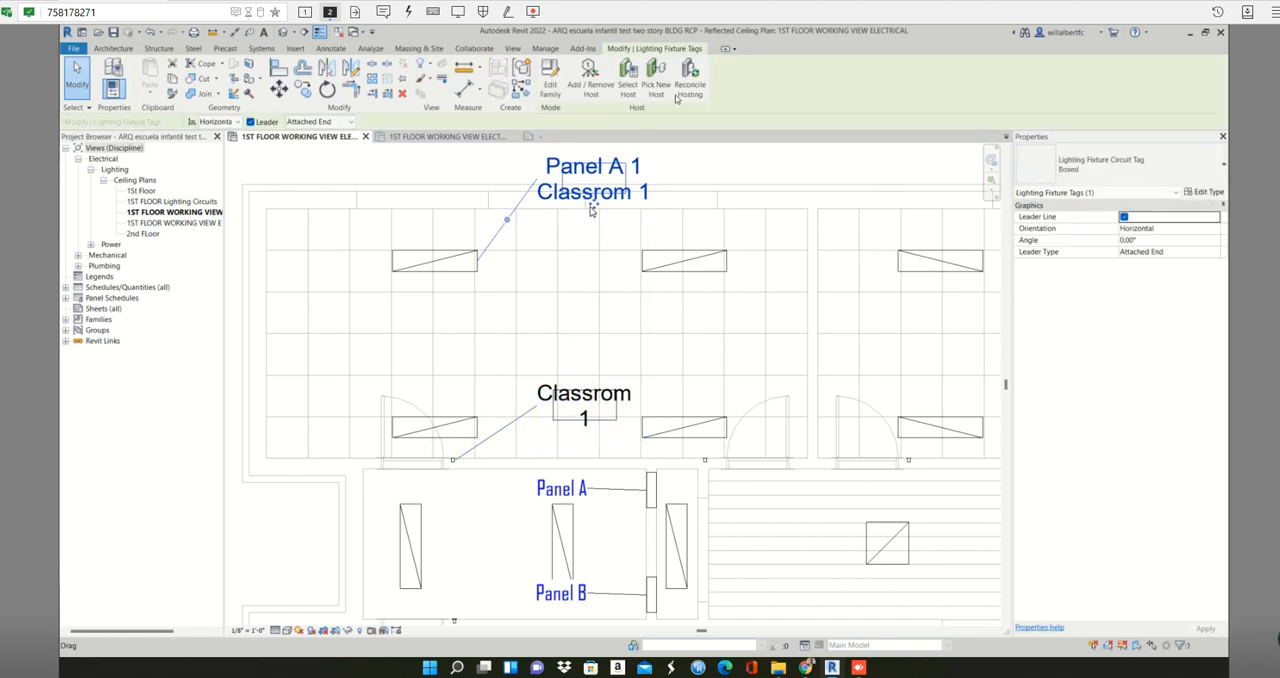
click(552, 90)
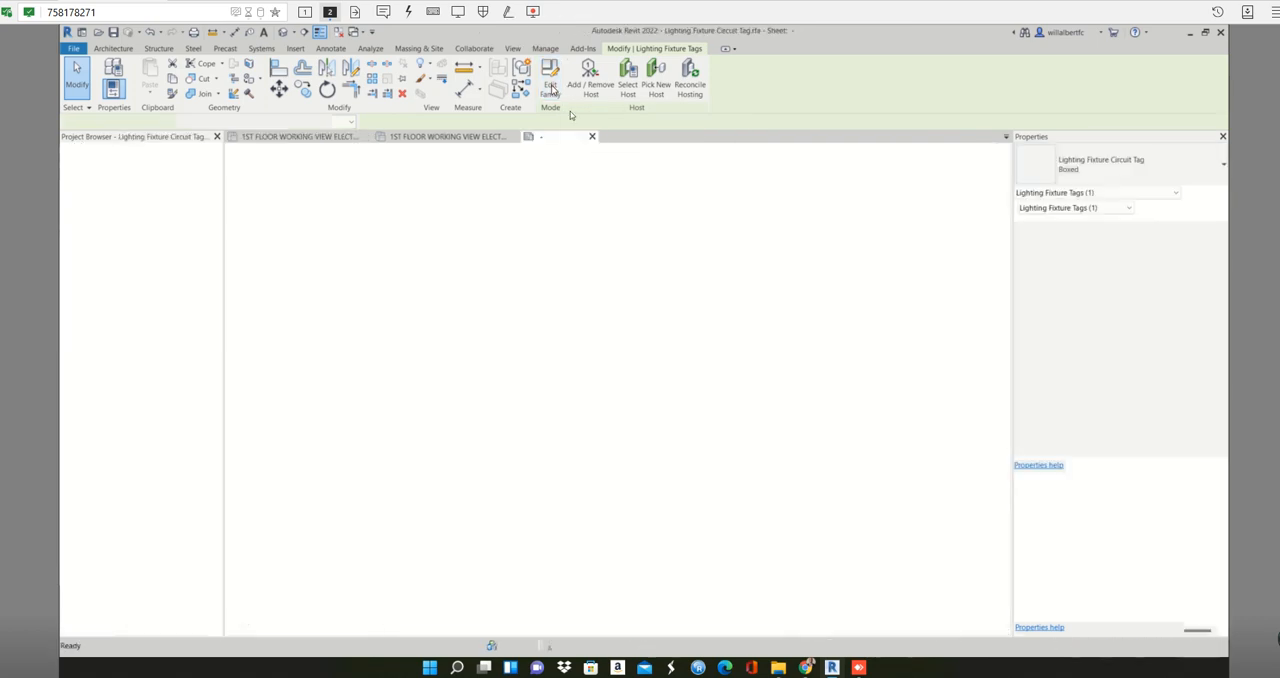
click(634, 293)
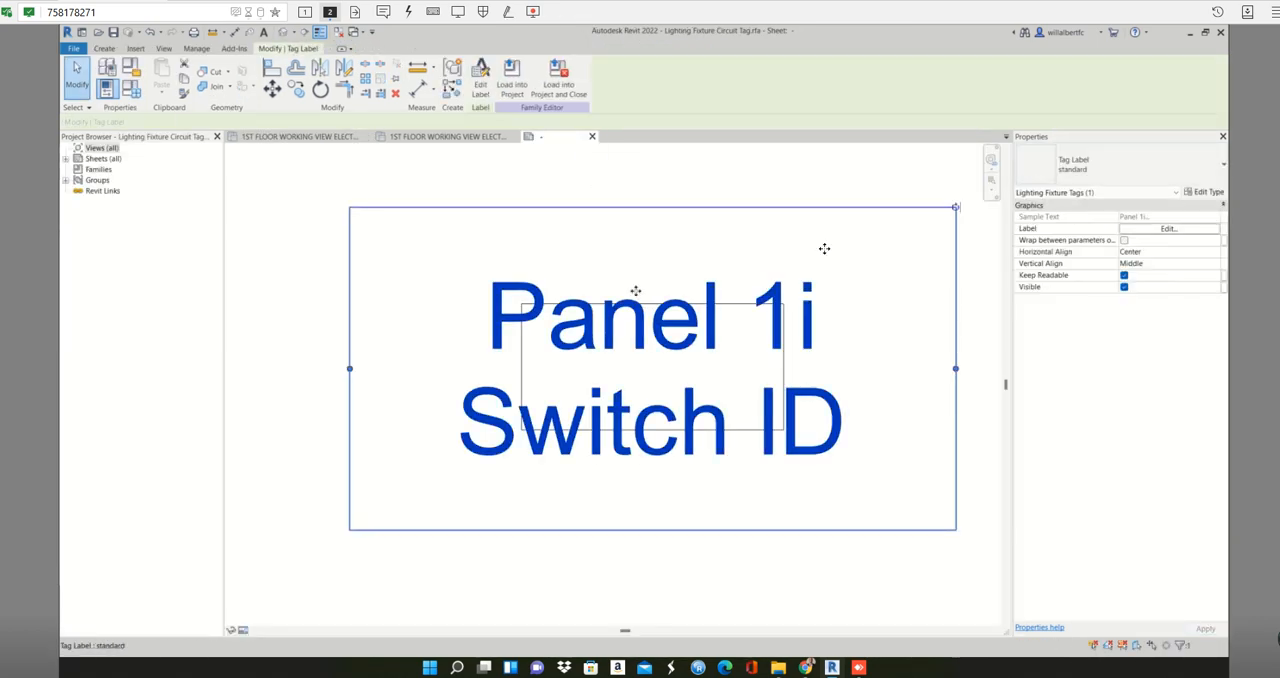
click(479, 76)
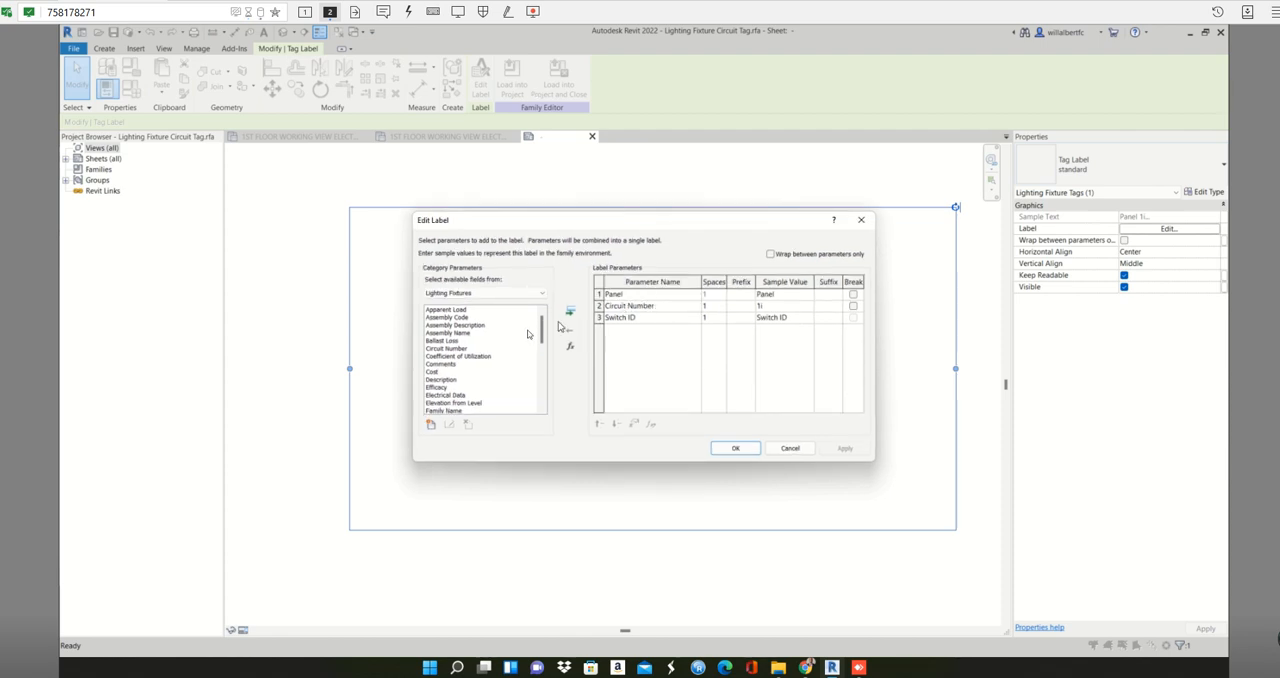
- Try adding the Model parameter to the tag label, and remove it again
drag(541, 338, 540, 361)
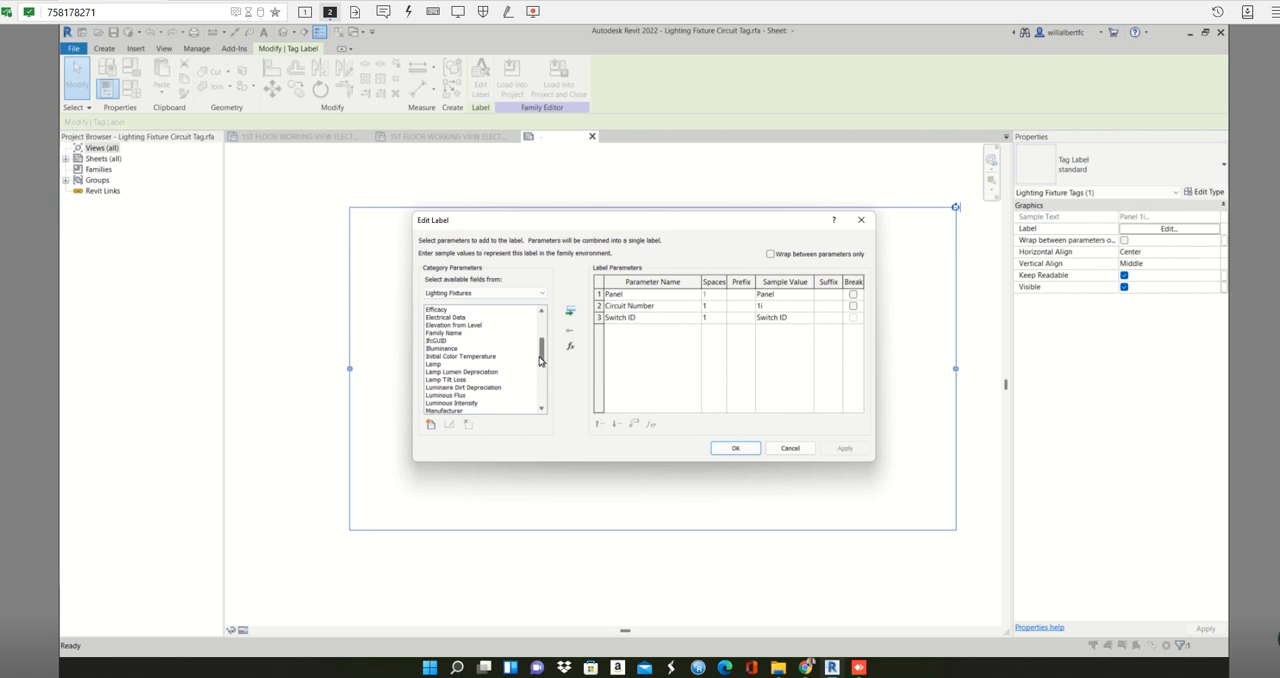
drag(538, 363, 538, 377)
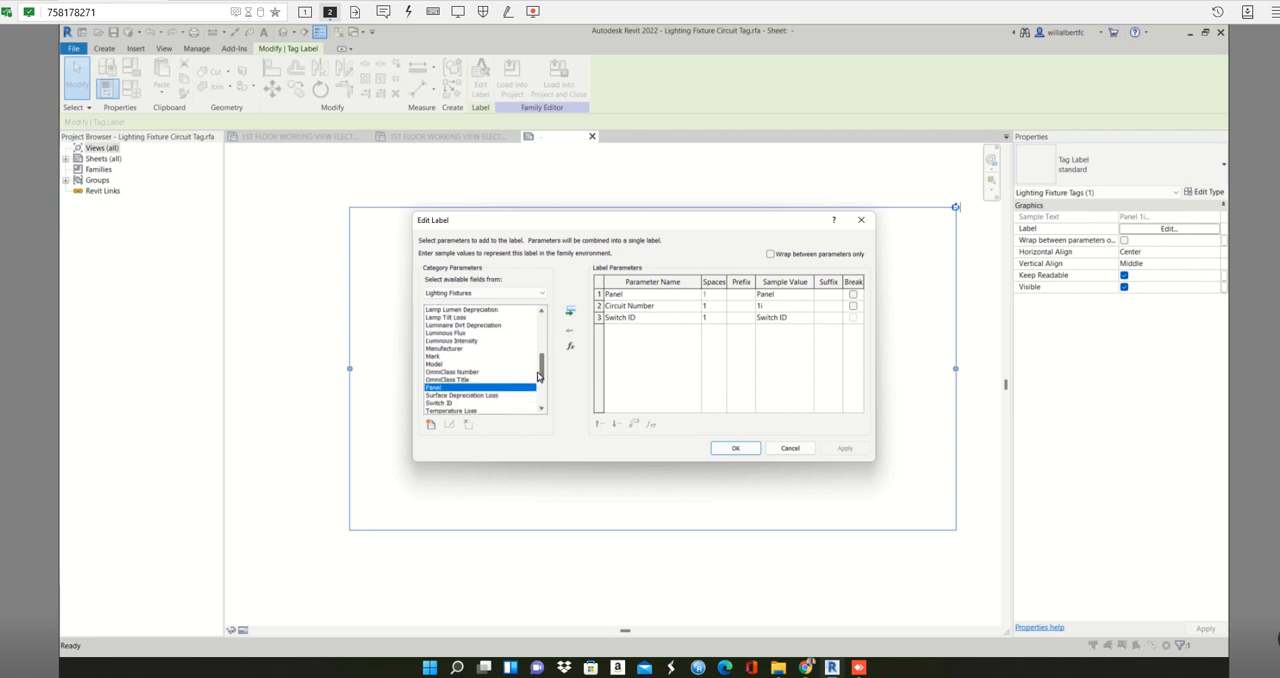
click(510, 372)
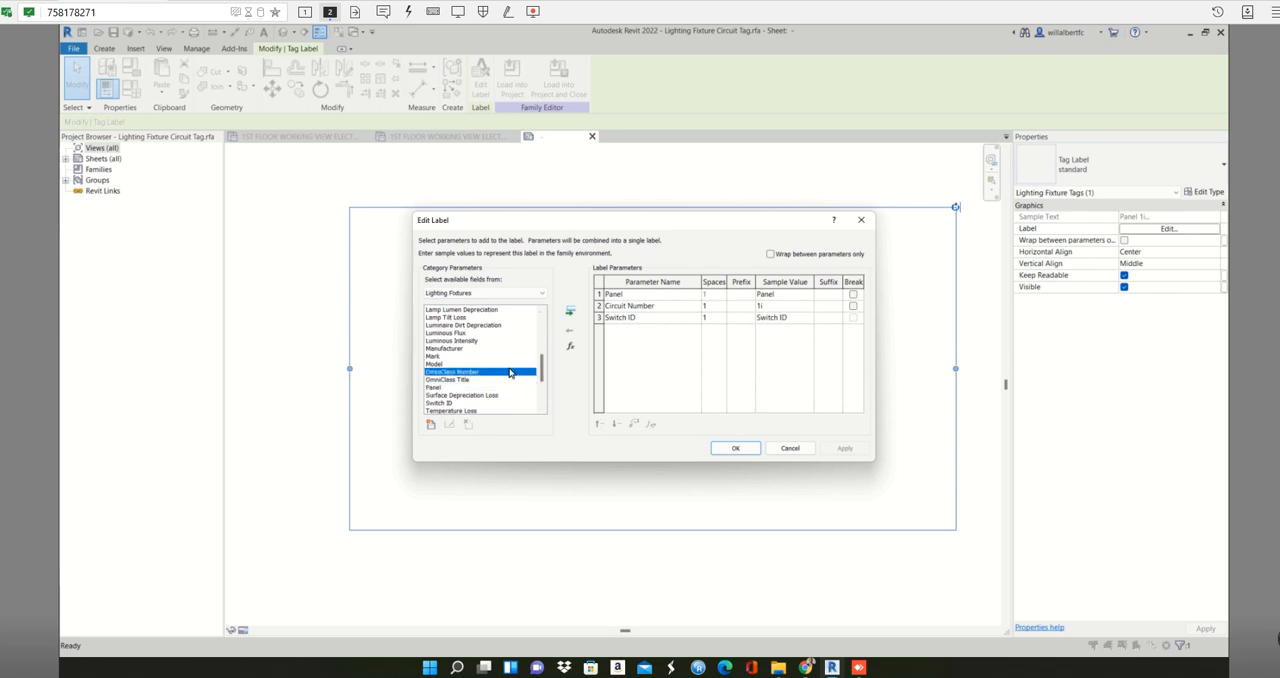
click(511, 364)
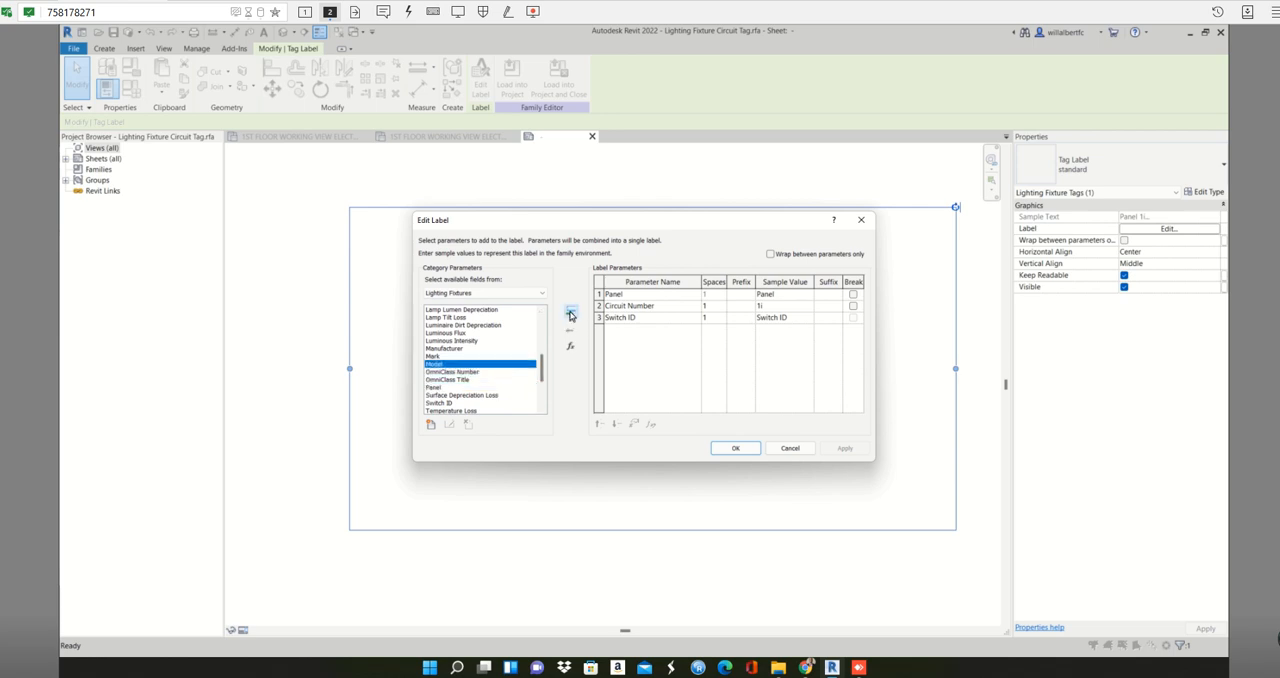
click(570, 313)
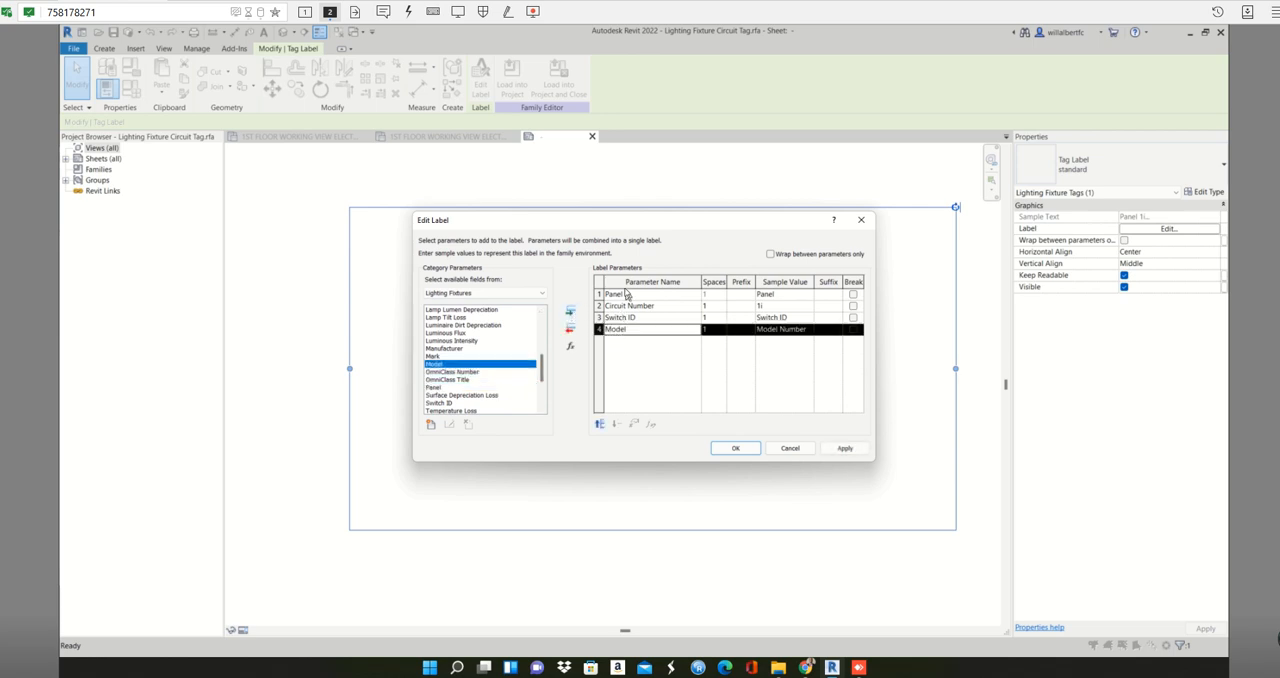
click(570, 333)
scroll(542, 378, down, 1)
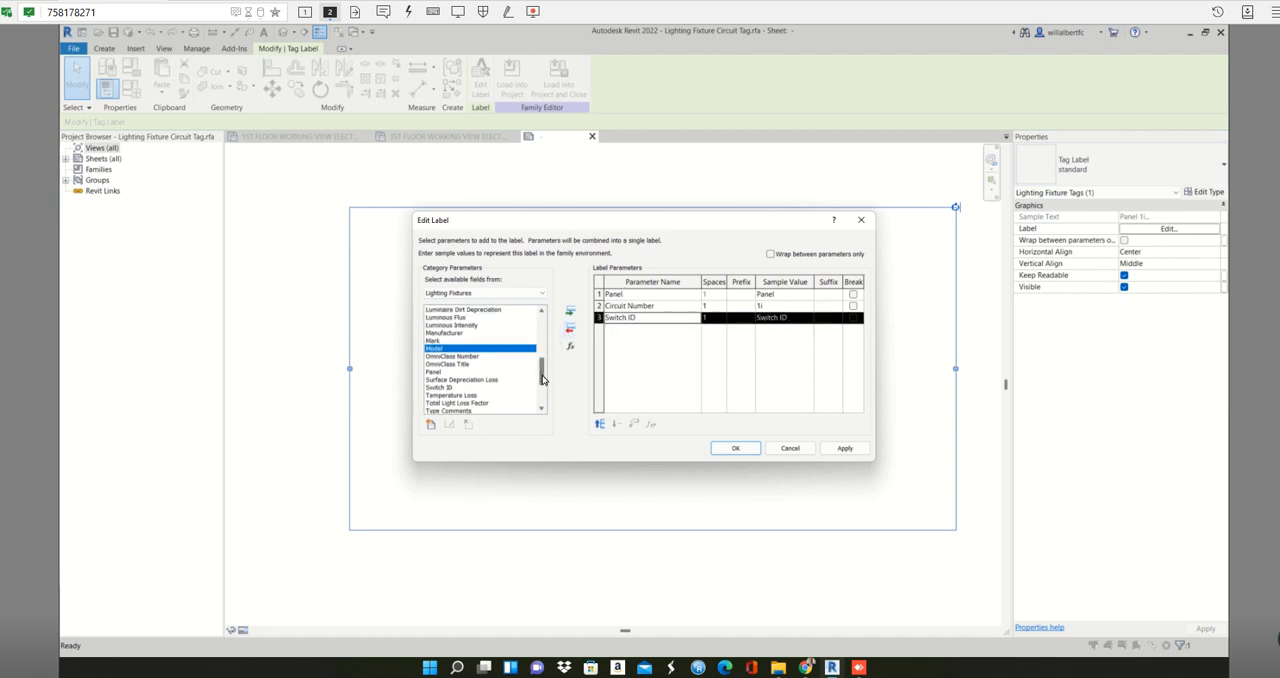
drag(542, 378, 542, 382)
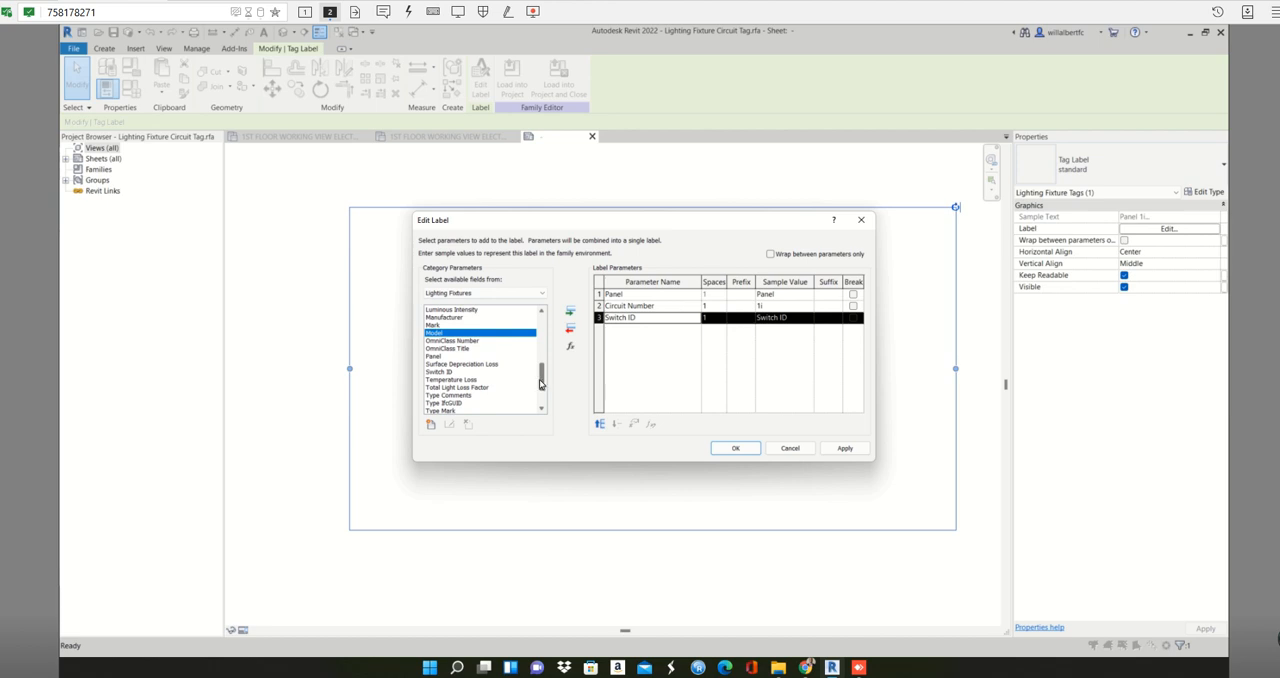
scroll(539, 383, down, 2)
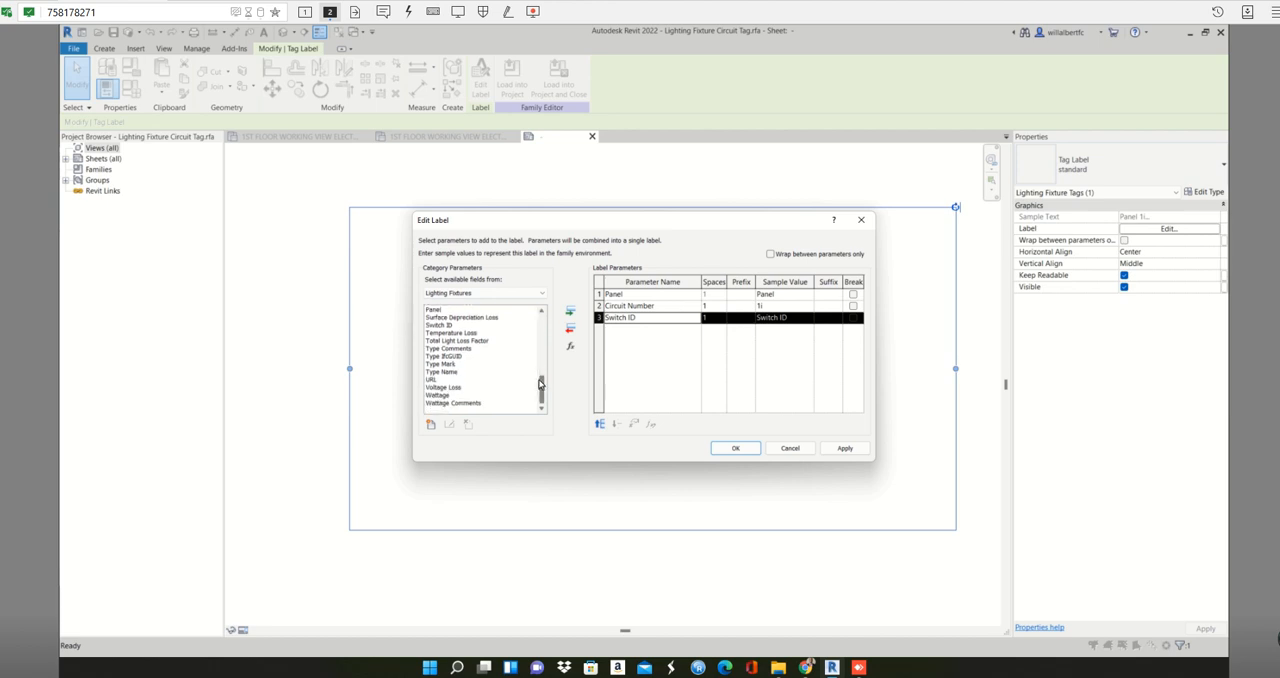
scroll(539, 383, up, 6)
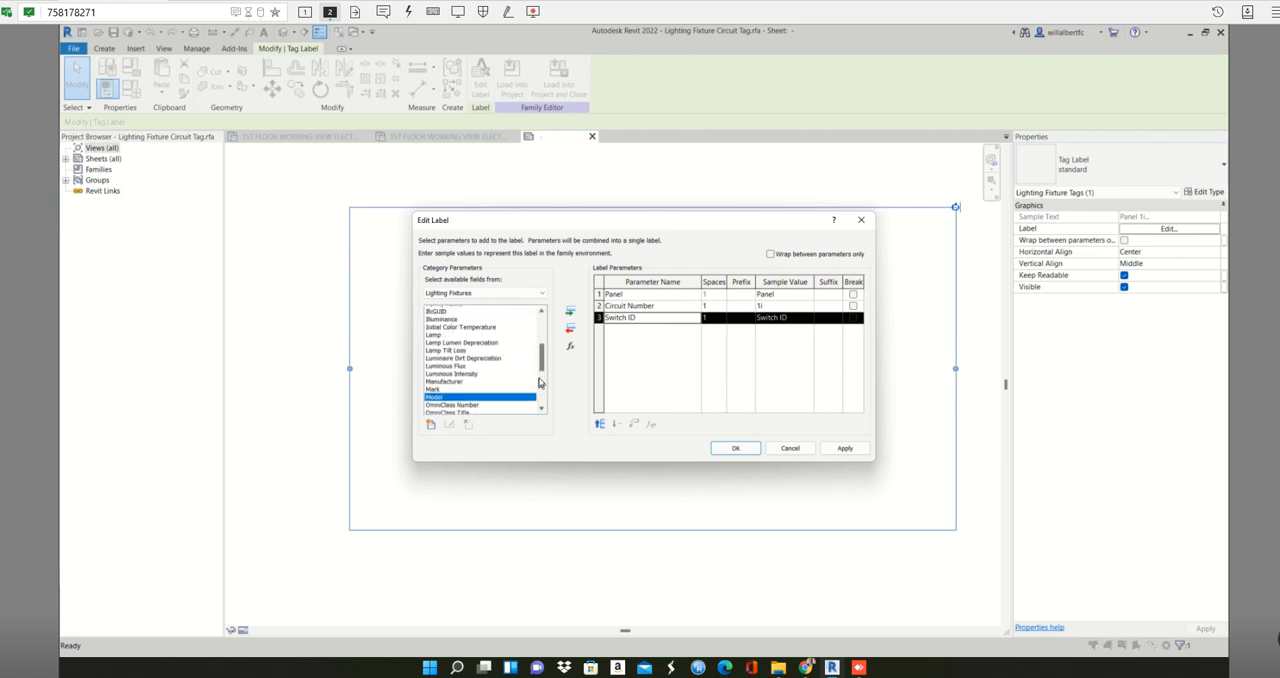
scroll(539, 383, up, 3)
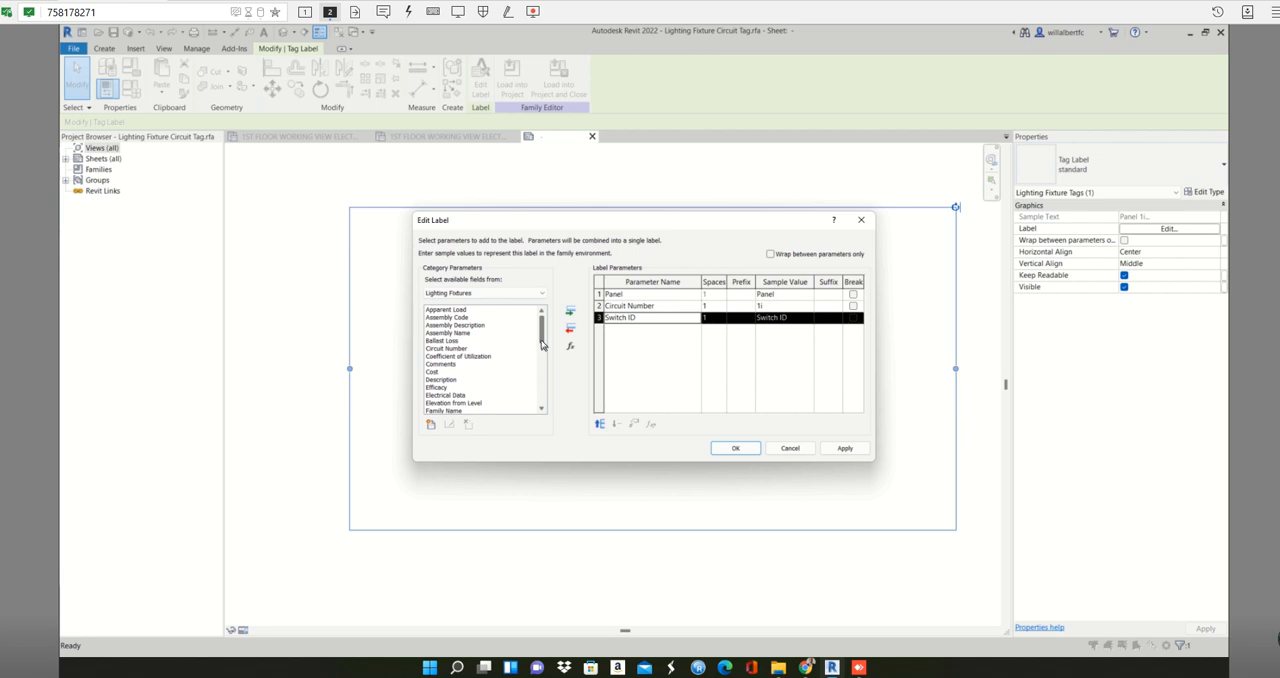
- Add line breaks after the Panel and Circuit Number parameters in the tag label and apply them
click(853, 295)
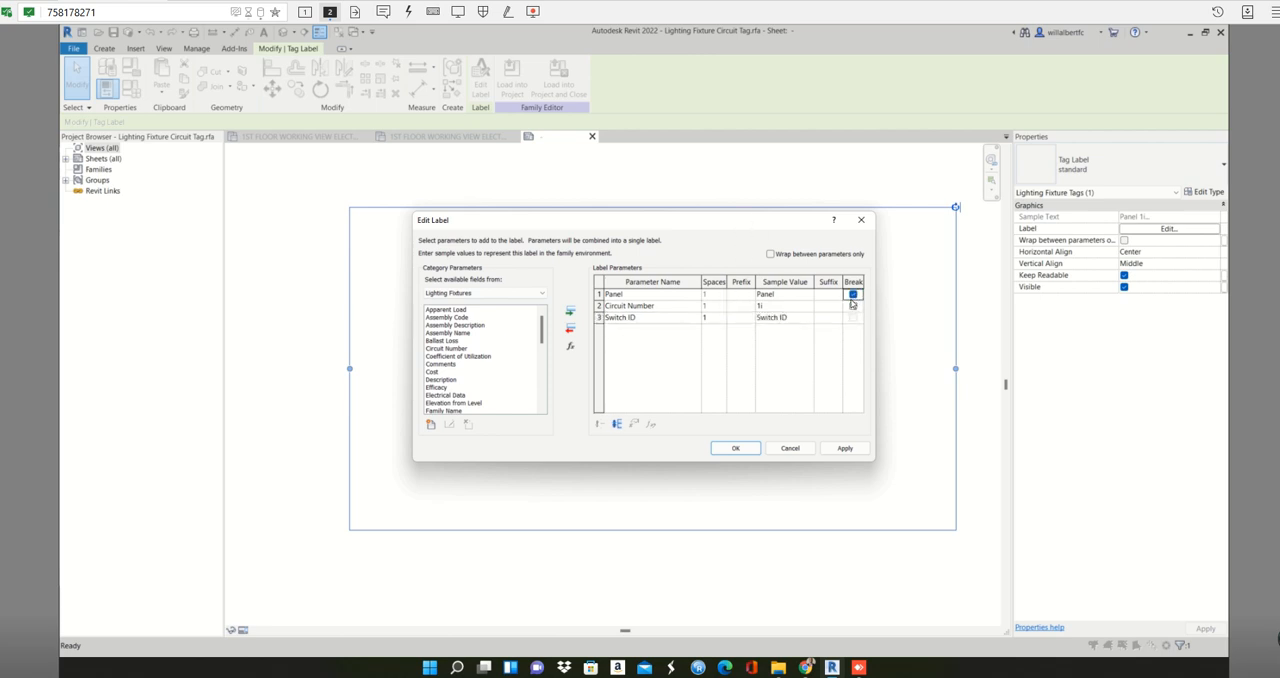
drag(695, 221, 385, 297)
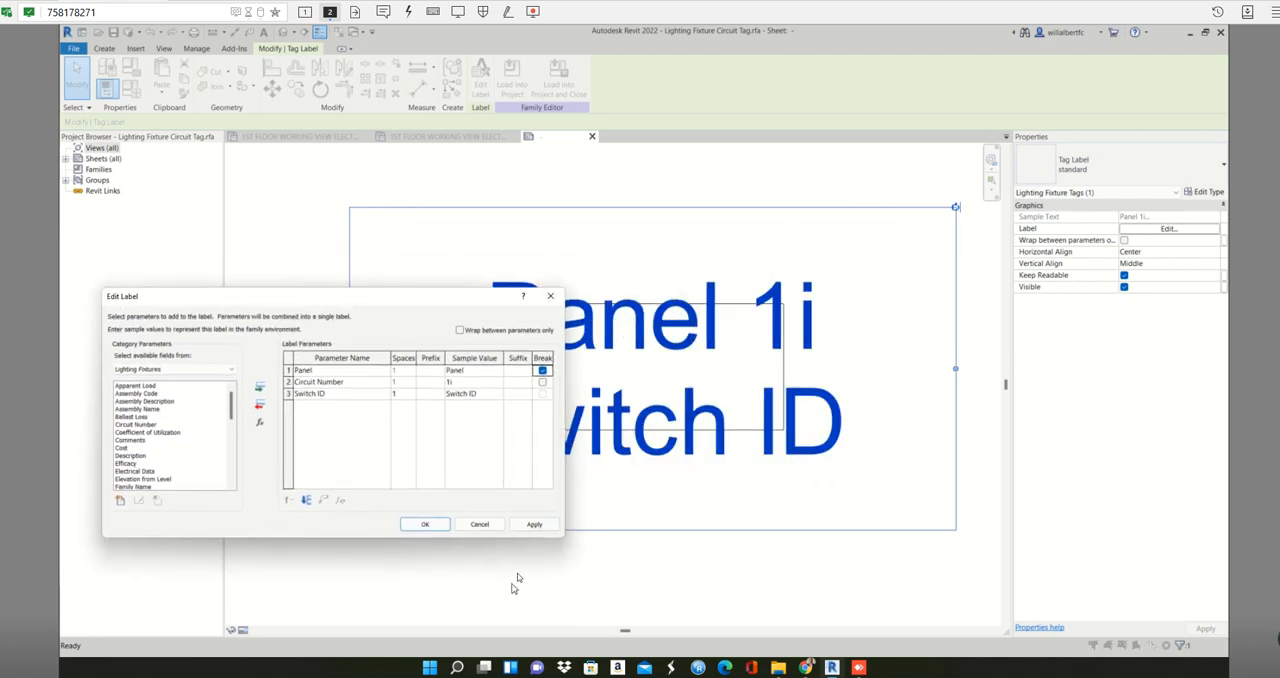
click(530, 525)
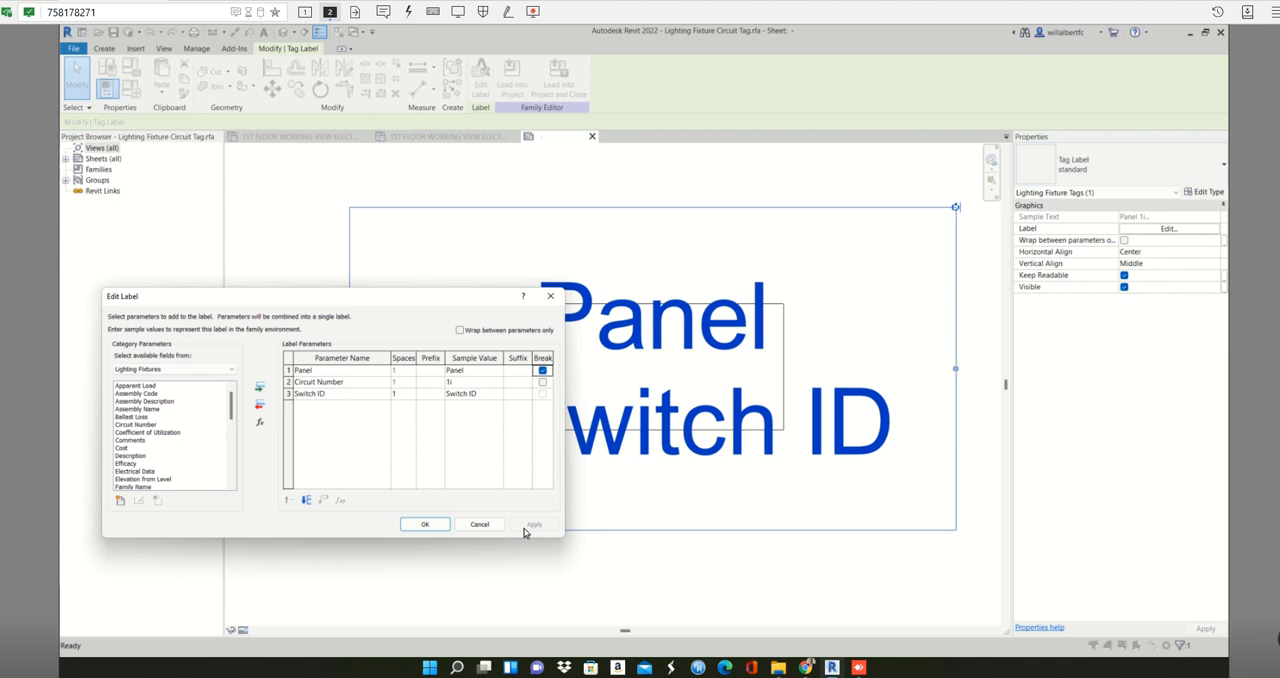
click(542, 382)
click(535, 526)
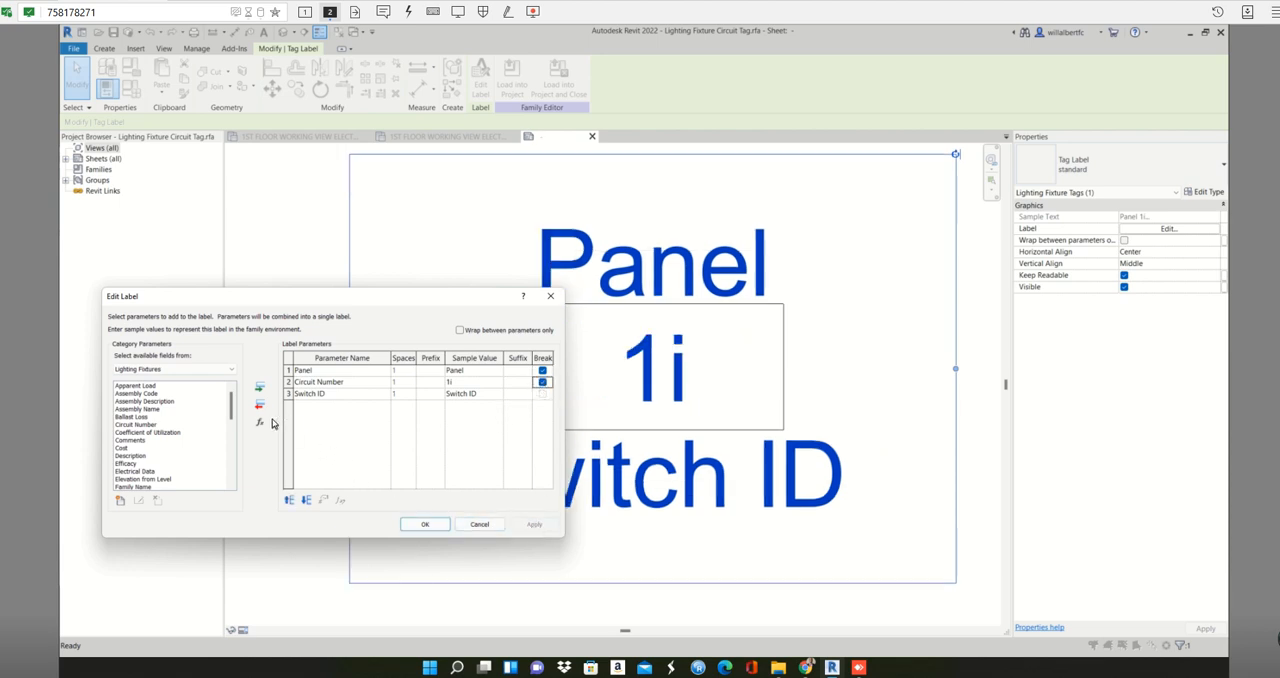
- Add the Efficacy parameter to the tag label below Switch ID and confirm the label changes
drag(231, 418, 231, 473)
click(146, 465)
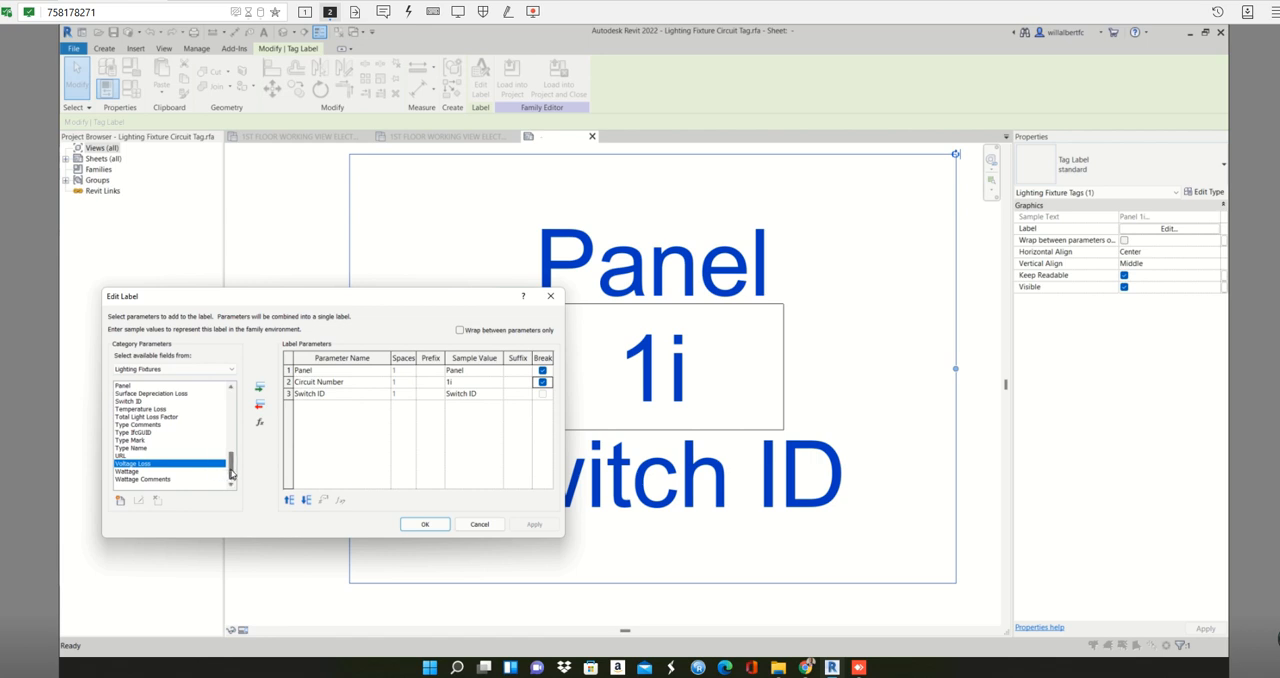
drag(231, 474, 231, 432)
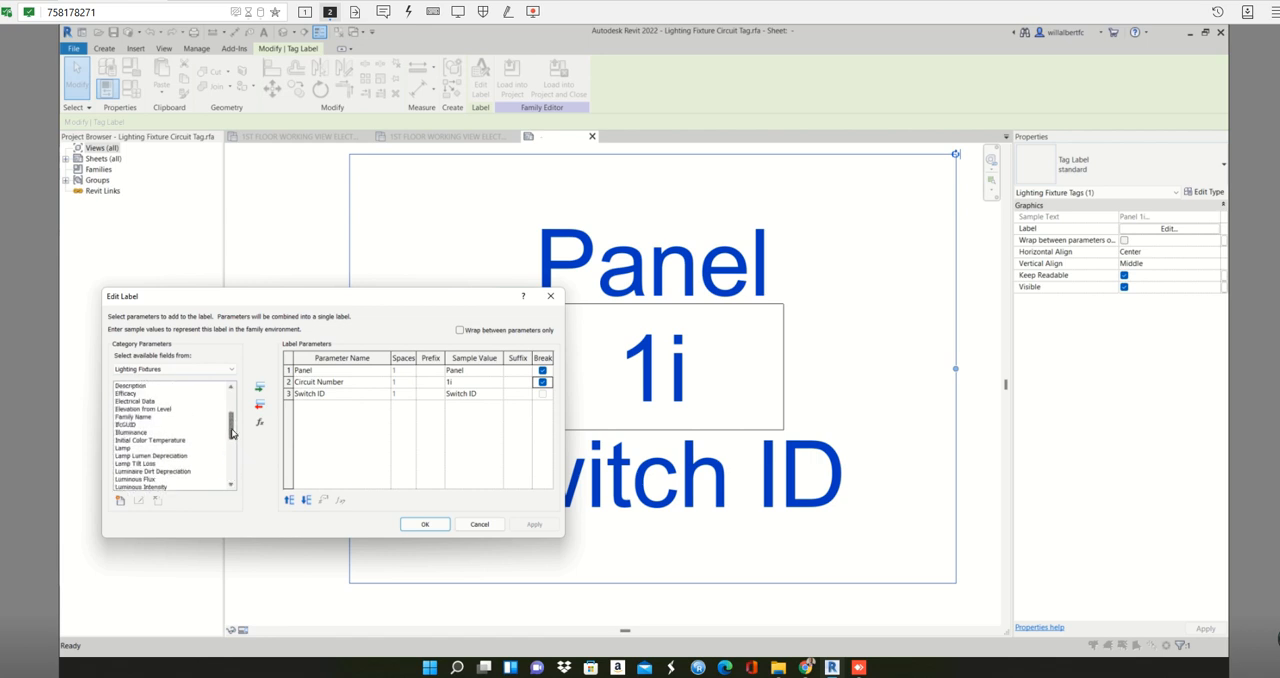
click(126, 393)
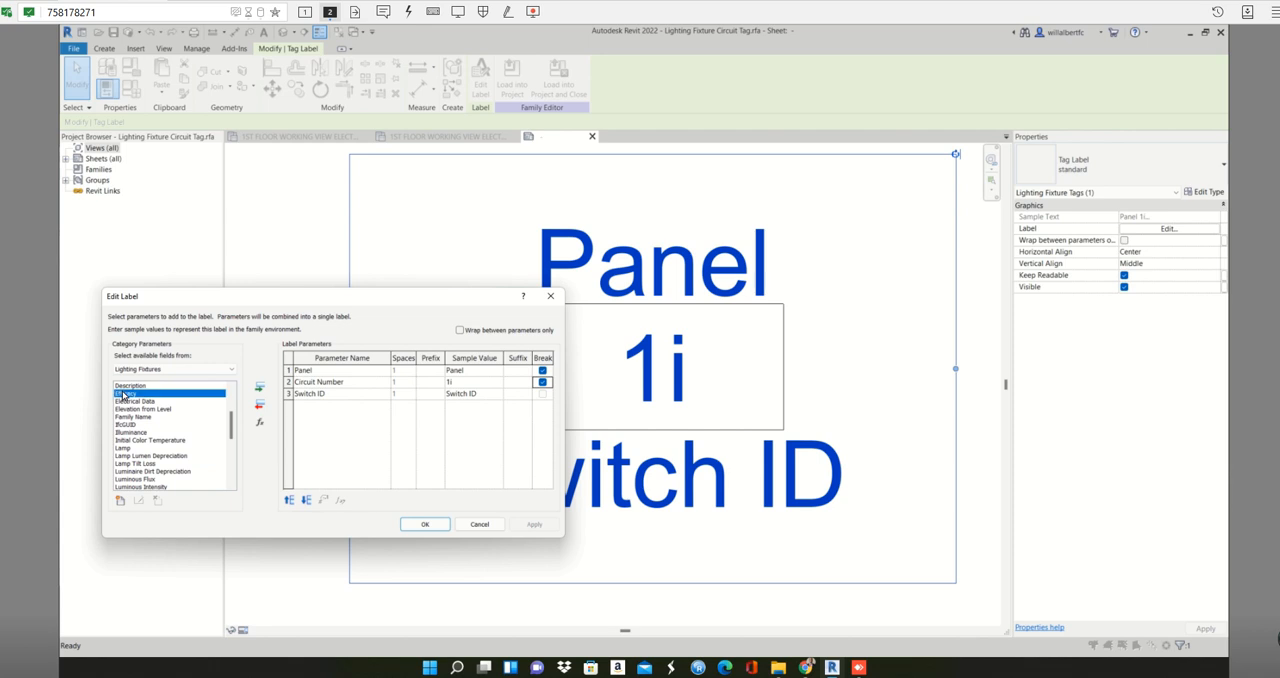
click(260, 395)
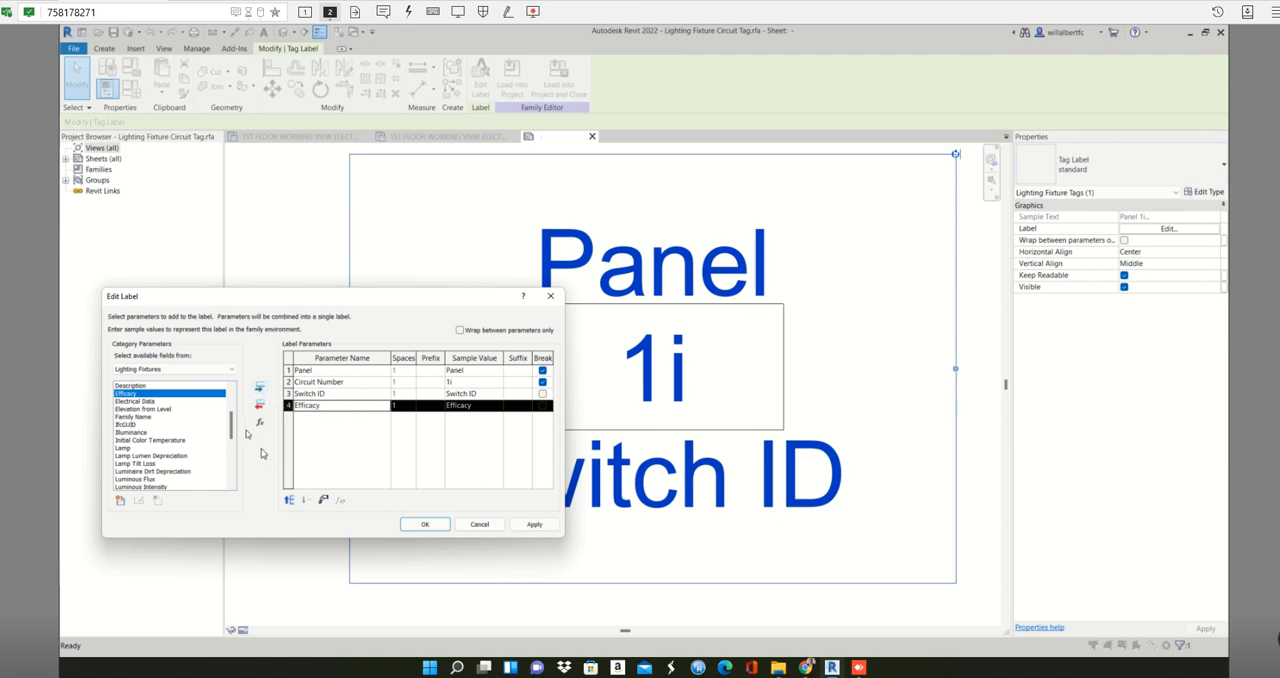
drag(233, 424, 247, 397)
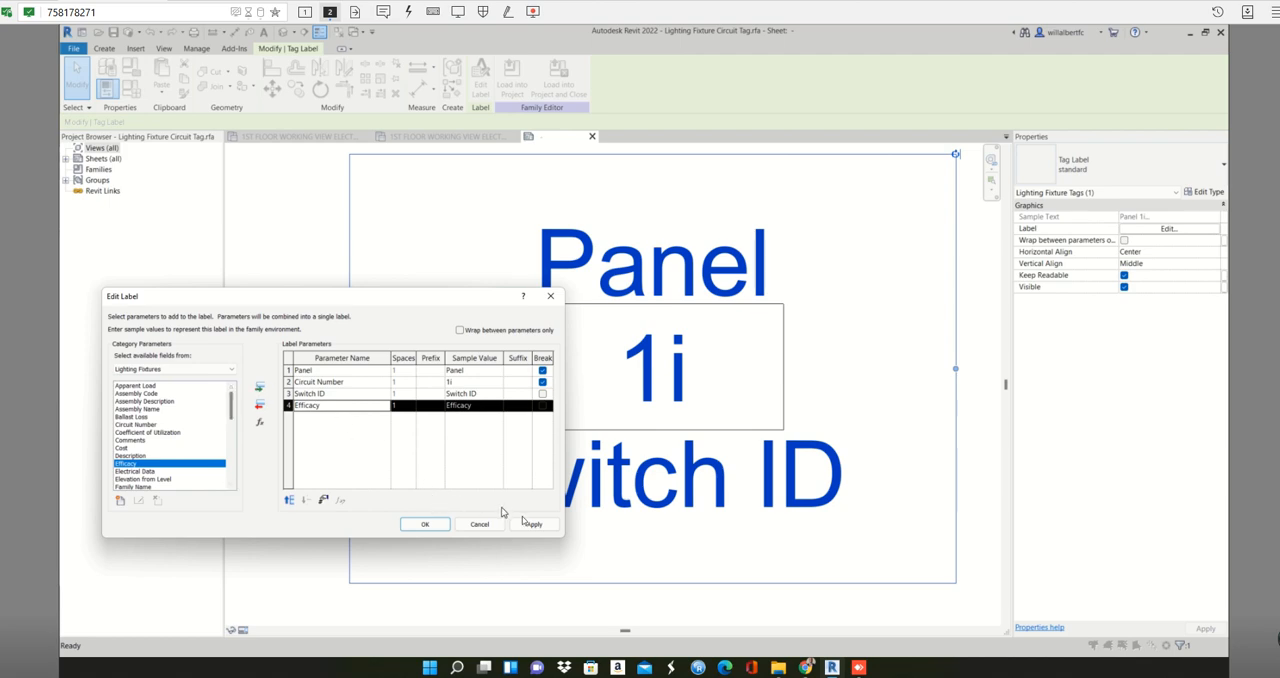
click(527, 523)
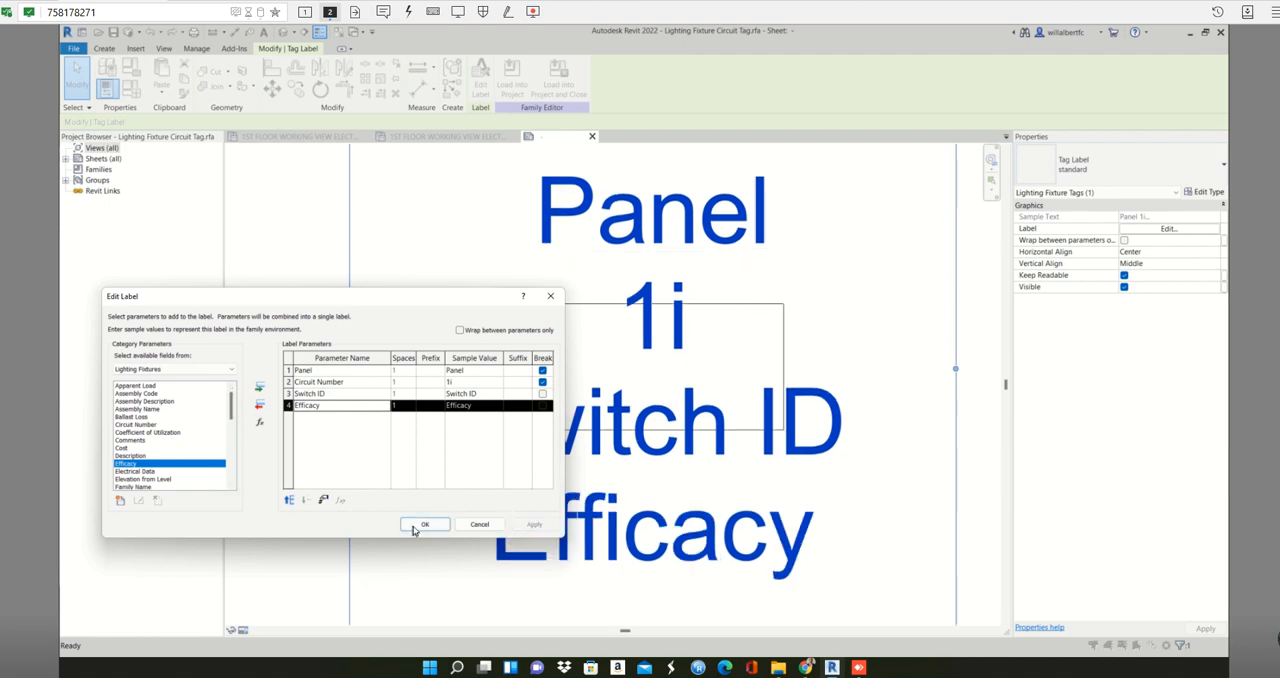
click(423, 525)
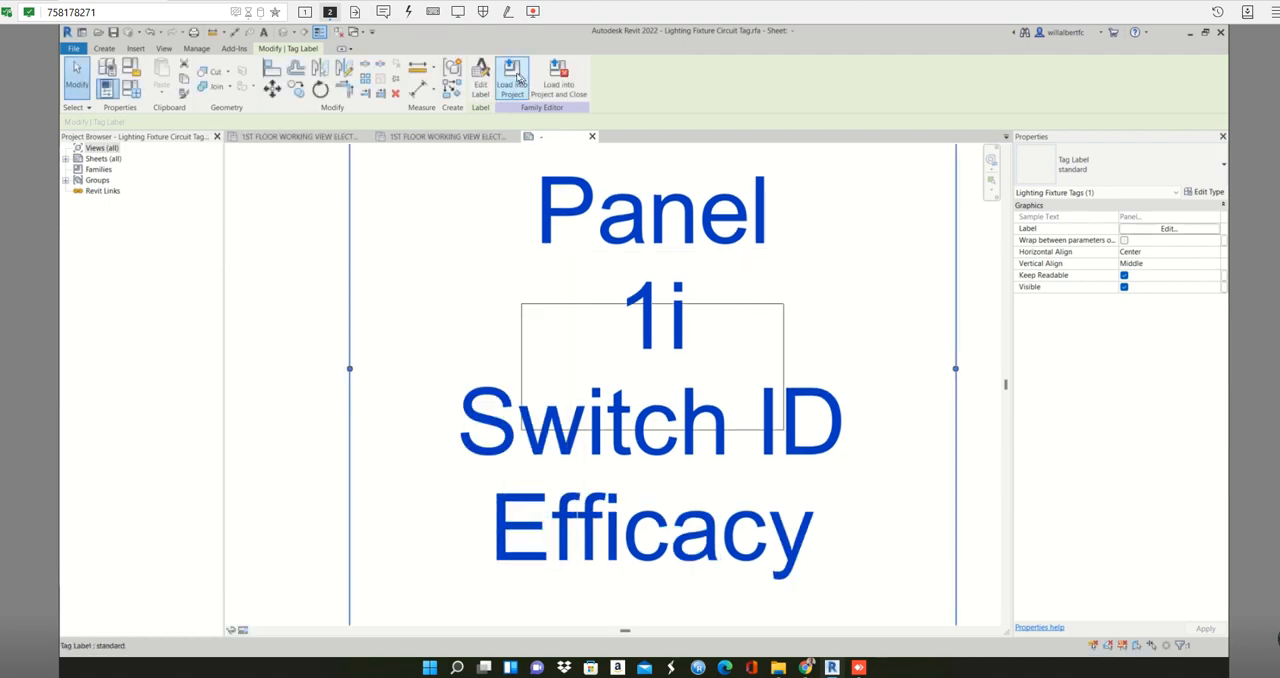
- Load the edited Lighting Fixture Circuit Tag into the project, overwriting the existing version
click(514, 76)
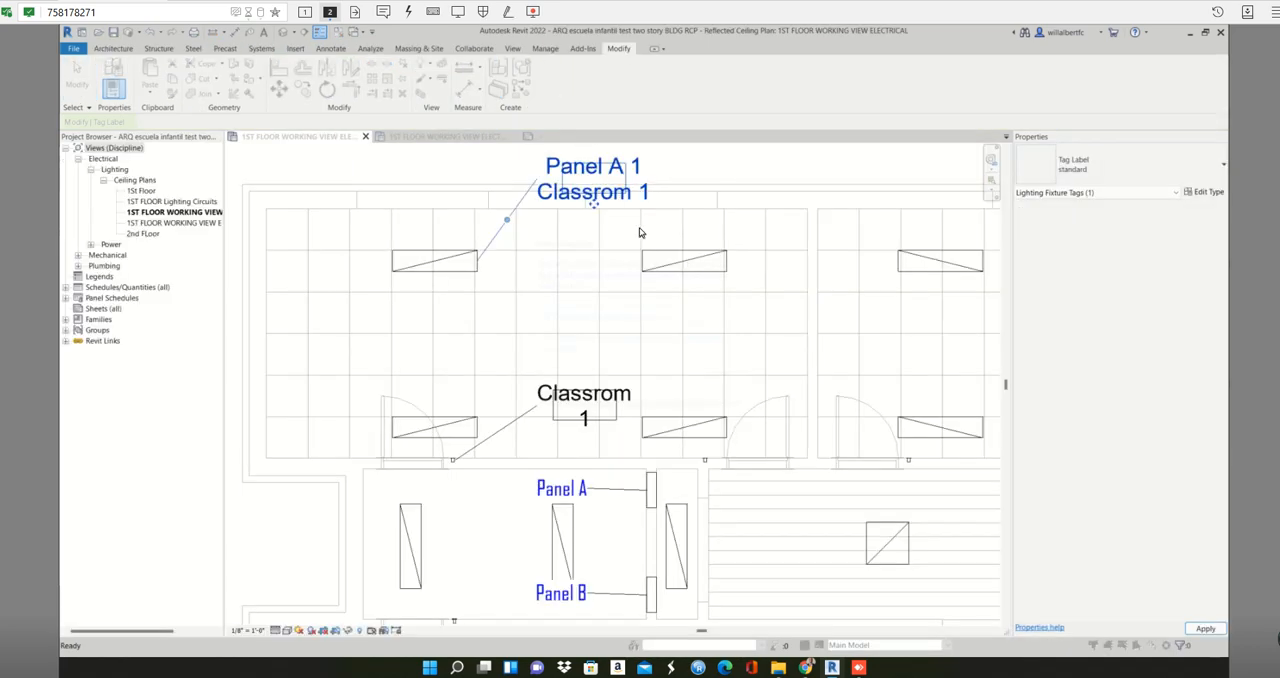
click(641, 345)
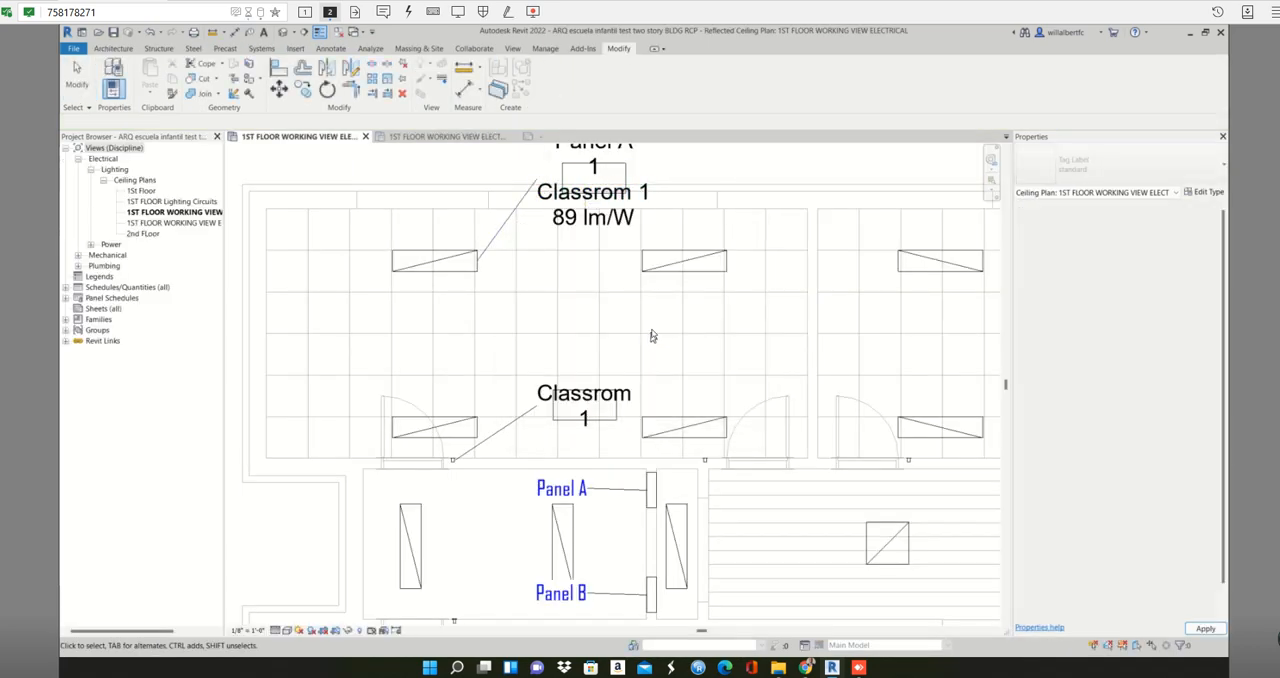
scroll(669, 220, down, 1)
middle_drag(748, 210, 611, 274)
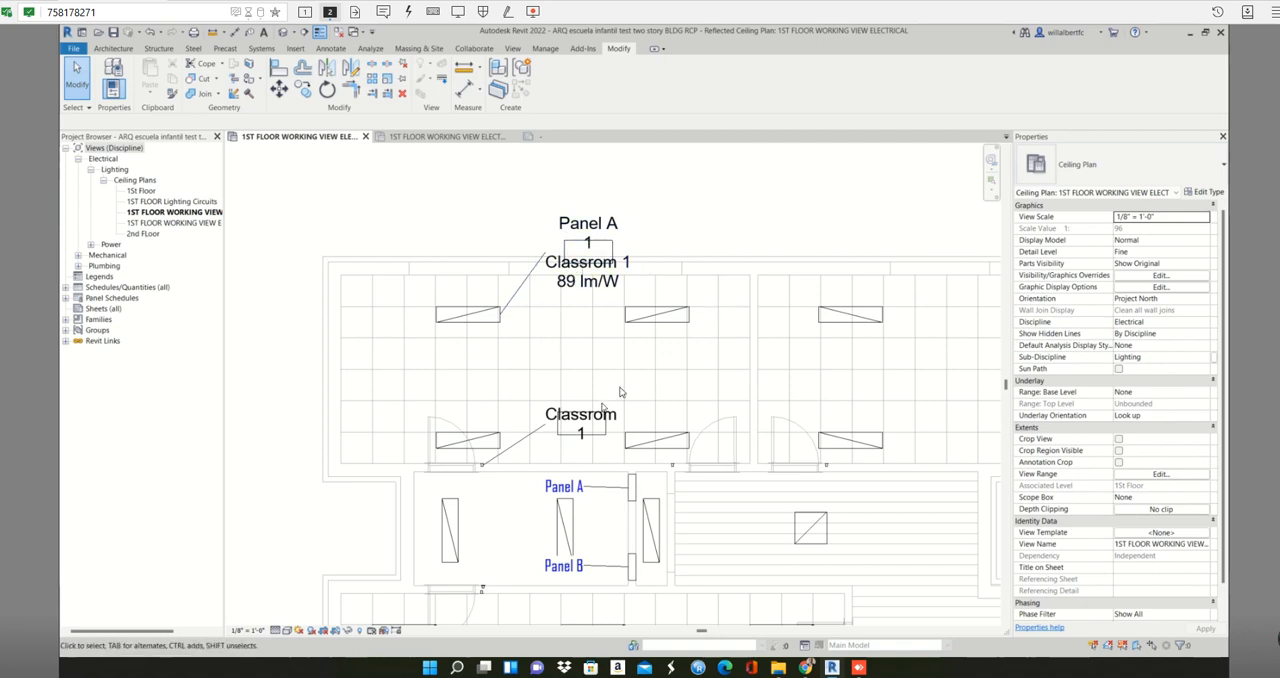
- Move the light switch tag outside the building, just left of the upper-left classroom's exterior wall
click(583, 434)
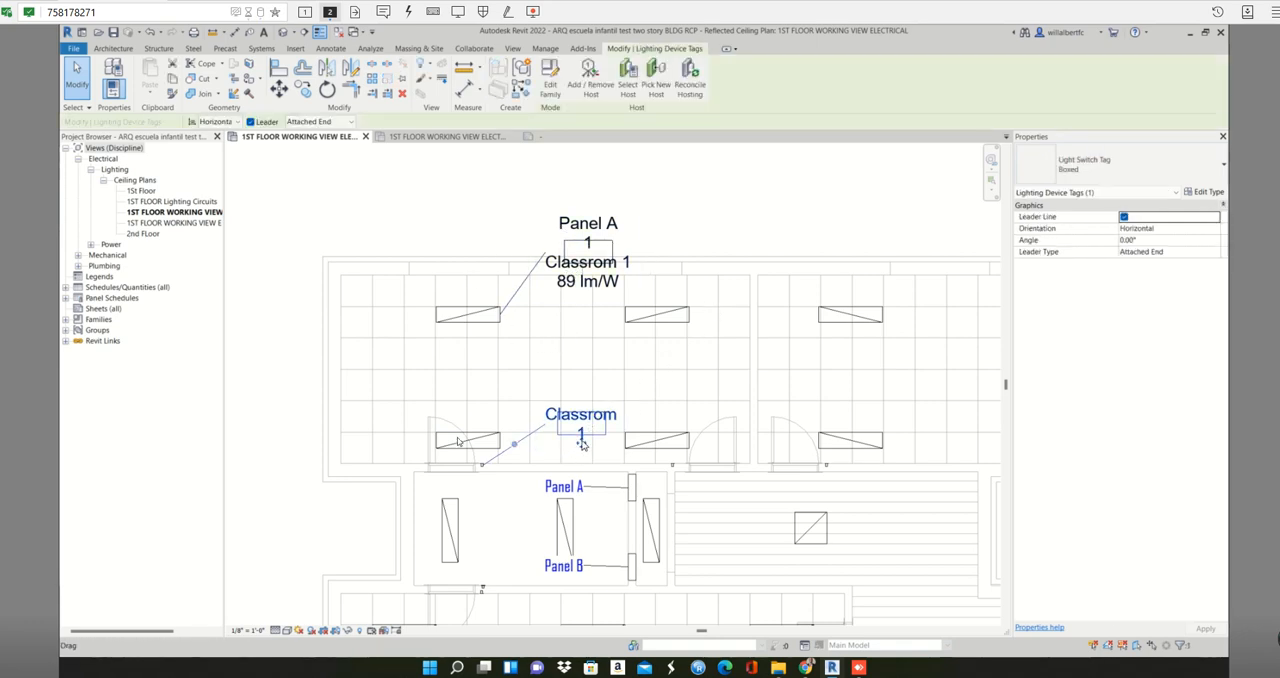
drag(583, 434, 289, 417)
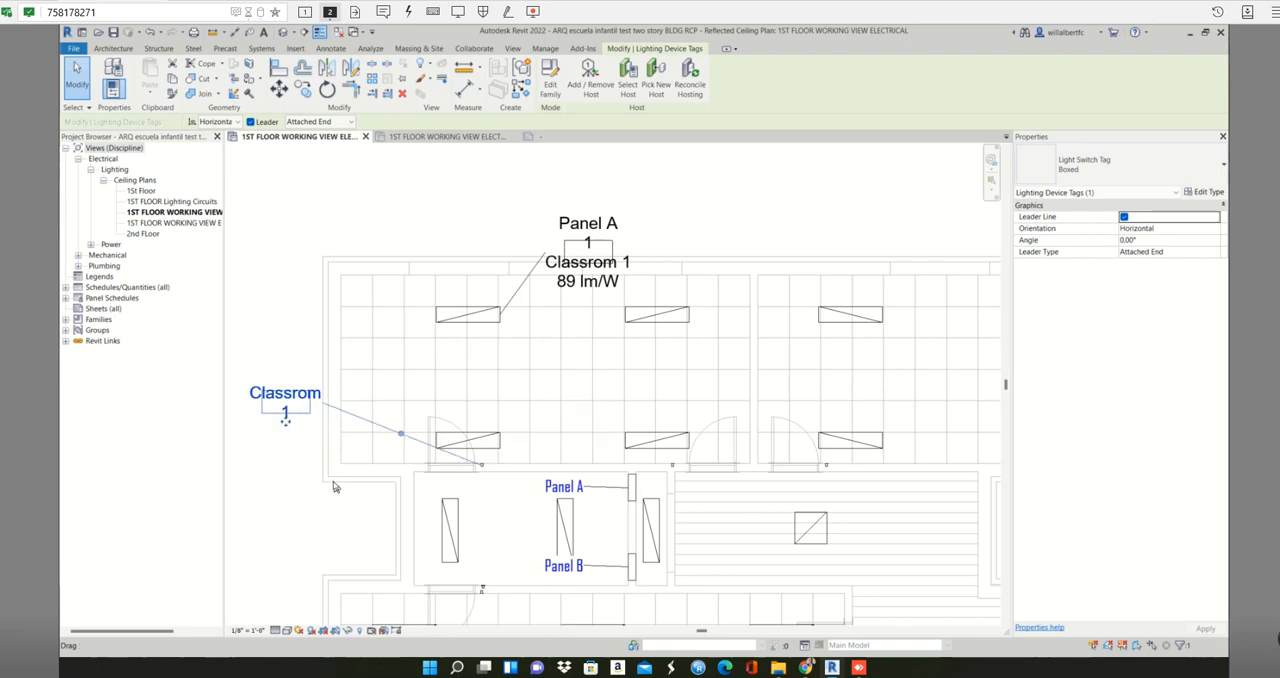
click(382, 498)
- Tag the upper-left lighting fixture in the upper-right classroom with a horizontal tag and leader
scroll(383, 437, down, 2)
scroll(382, 437, down, 3)
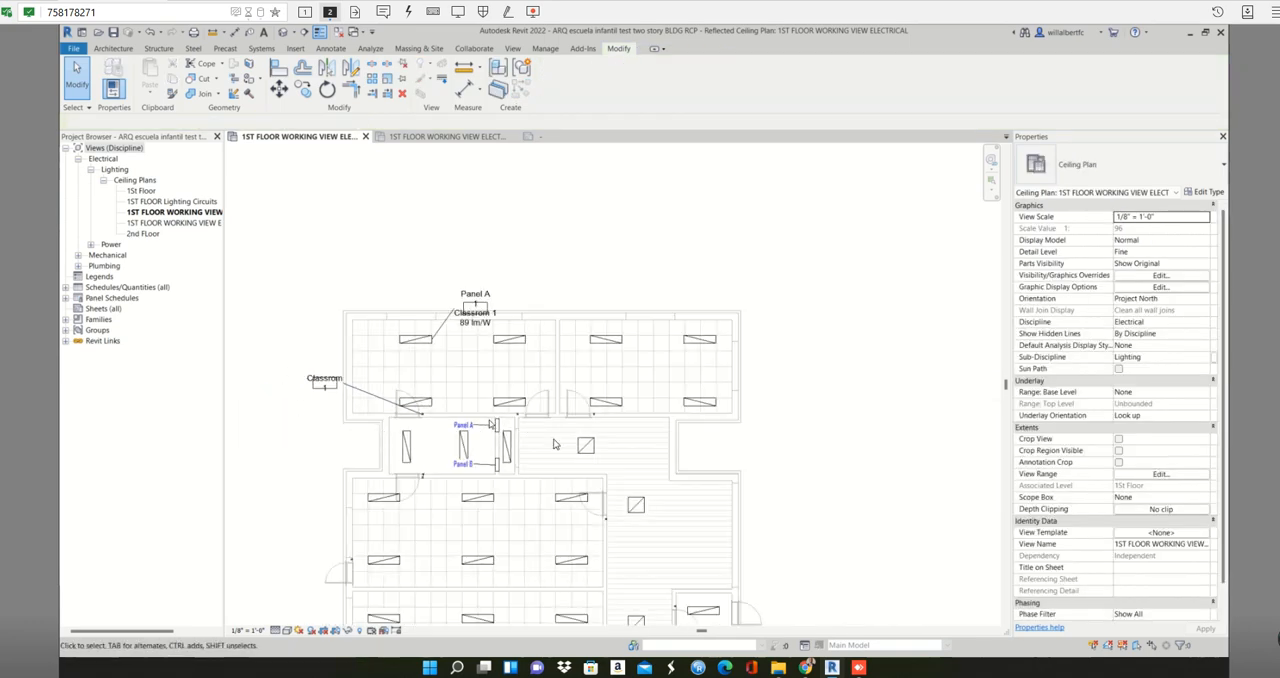
scroll(481, 428, up, 1)
scroll(481, 429, up, 1)
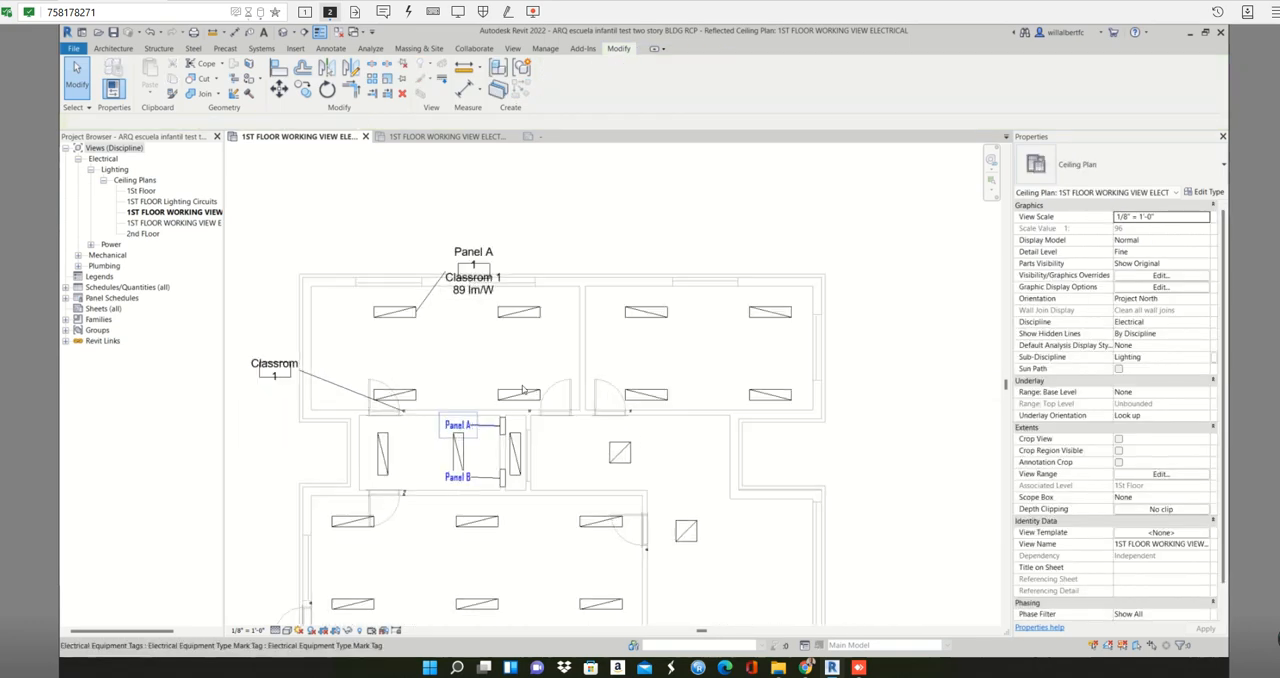
scroll(522, 390, up, 2)
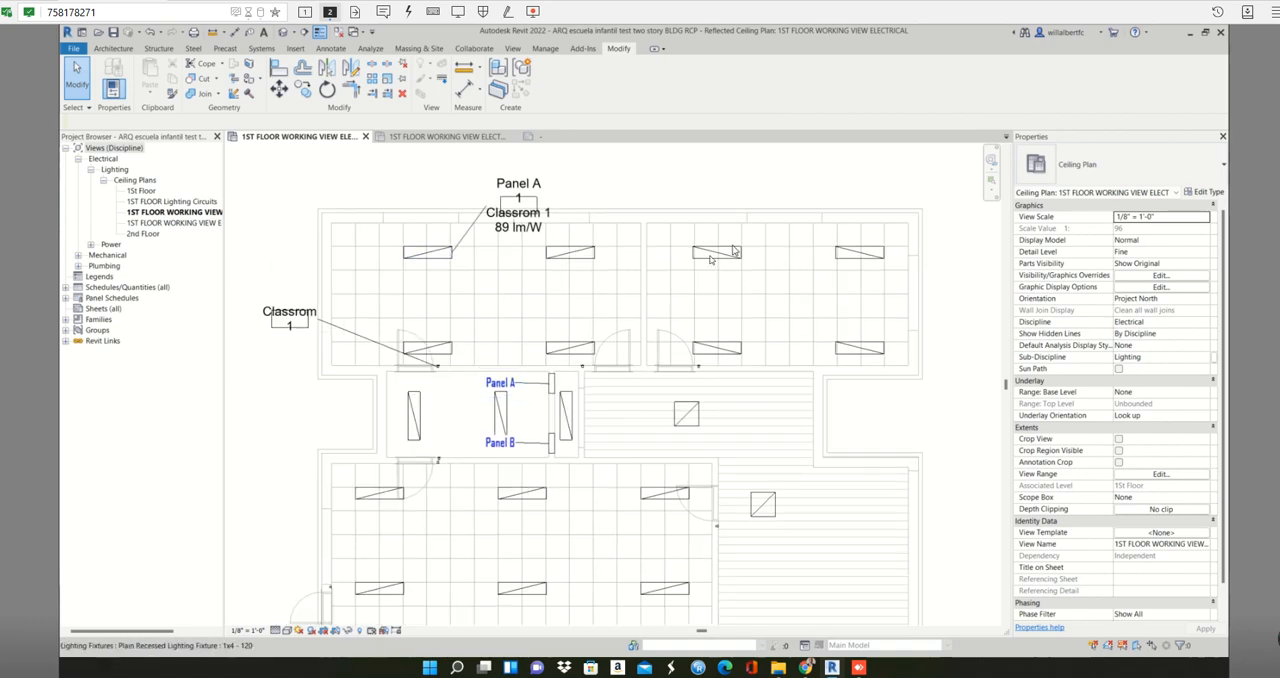
key(Tab)
click(710, 259)
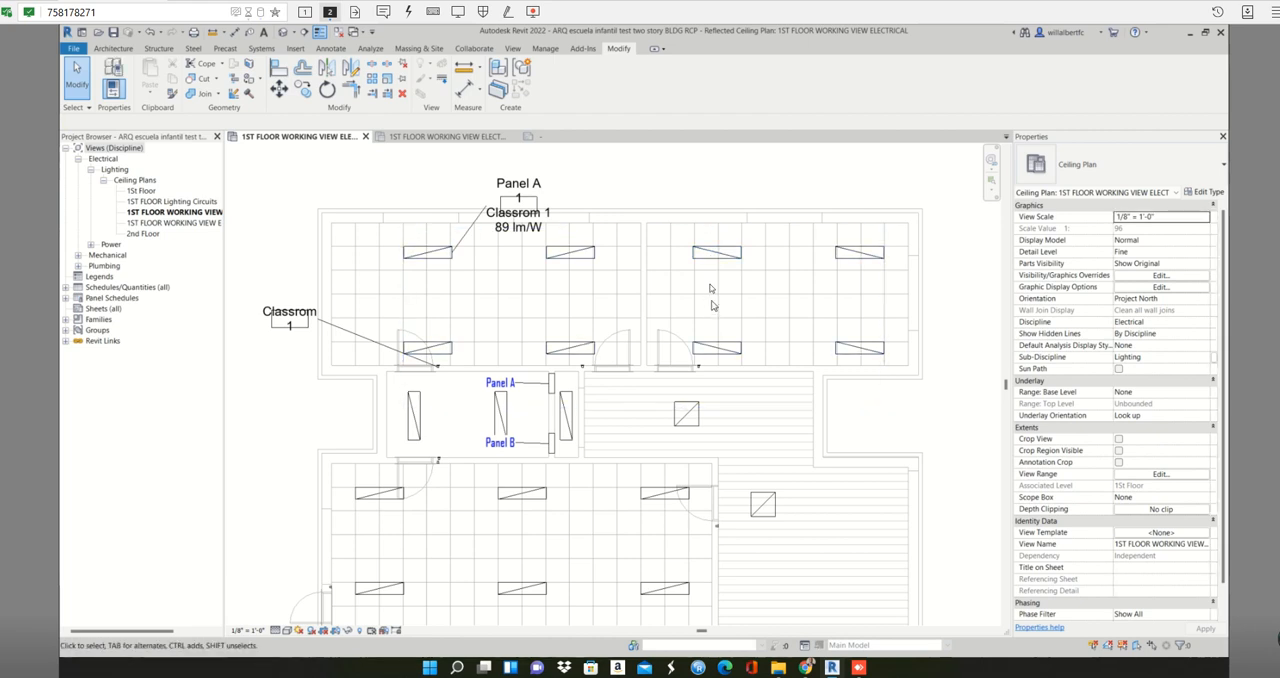
click(721, 256)
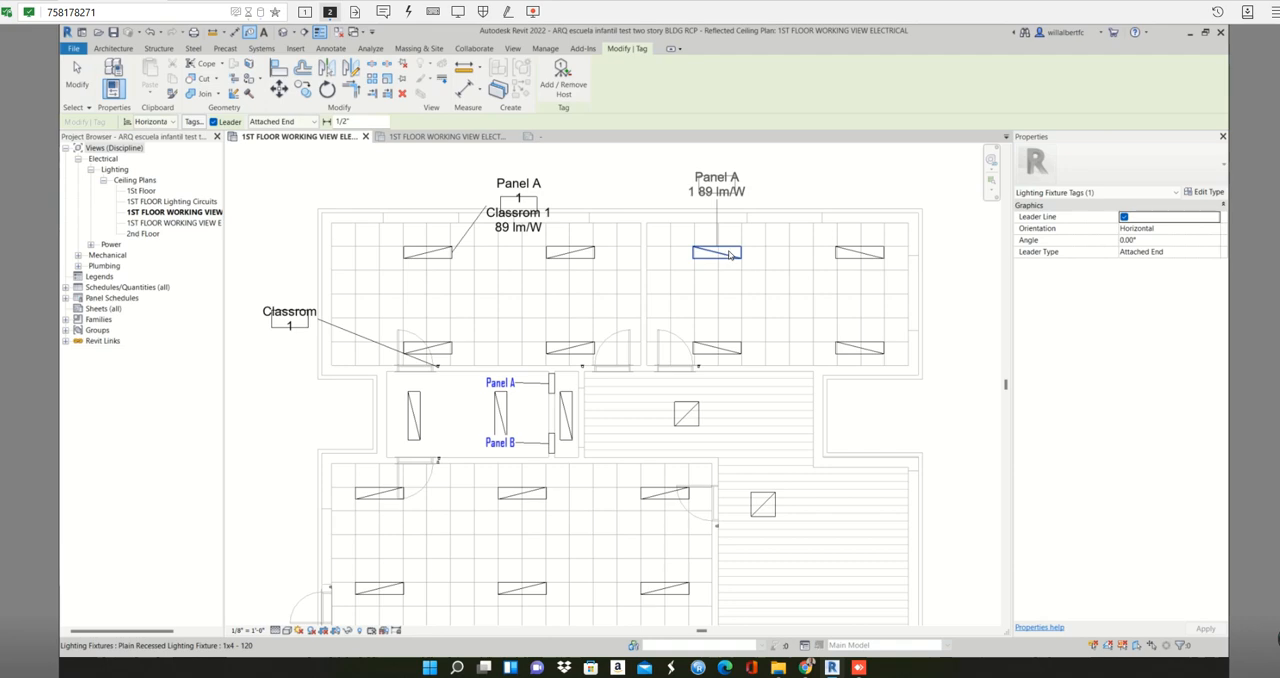
click(730, 255)
key(Escape)
key(Escape)
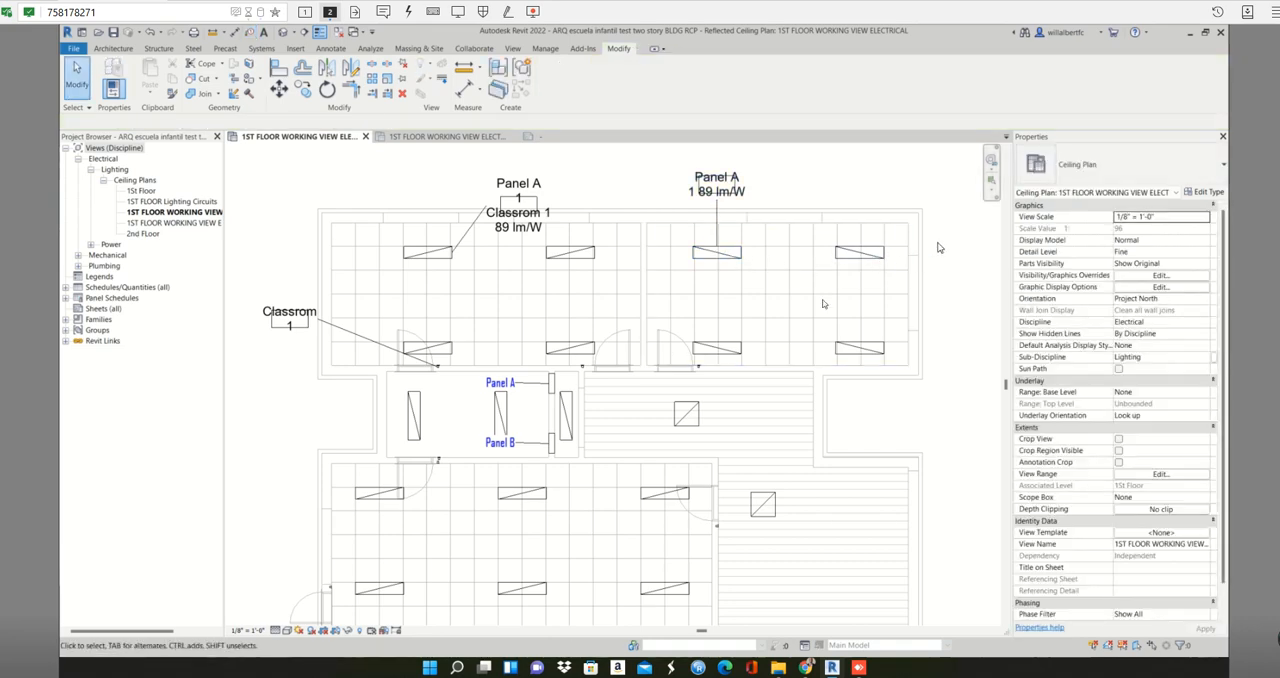
- Select the four lighting fixtures in the upper-right classroom, filtering the lighting fixture tag out of the selection
drag(940, 248, 650, 364)
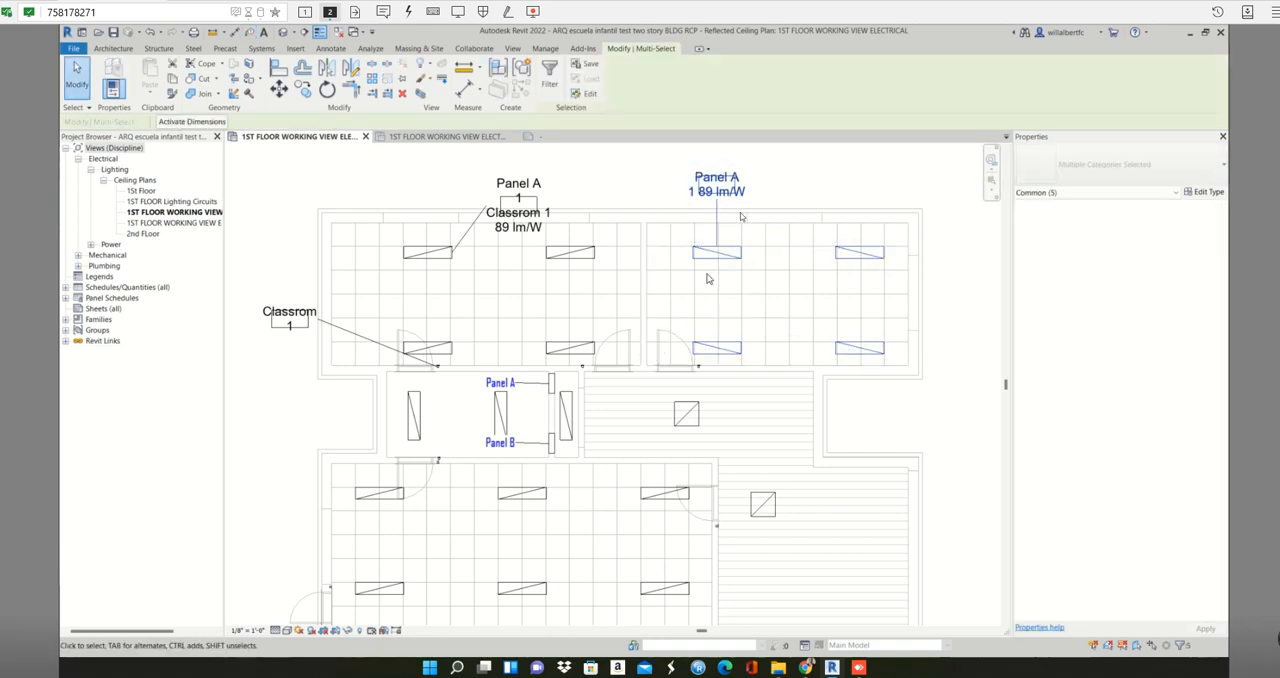
click(549, 75)
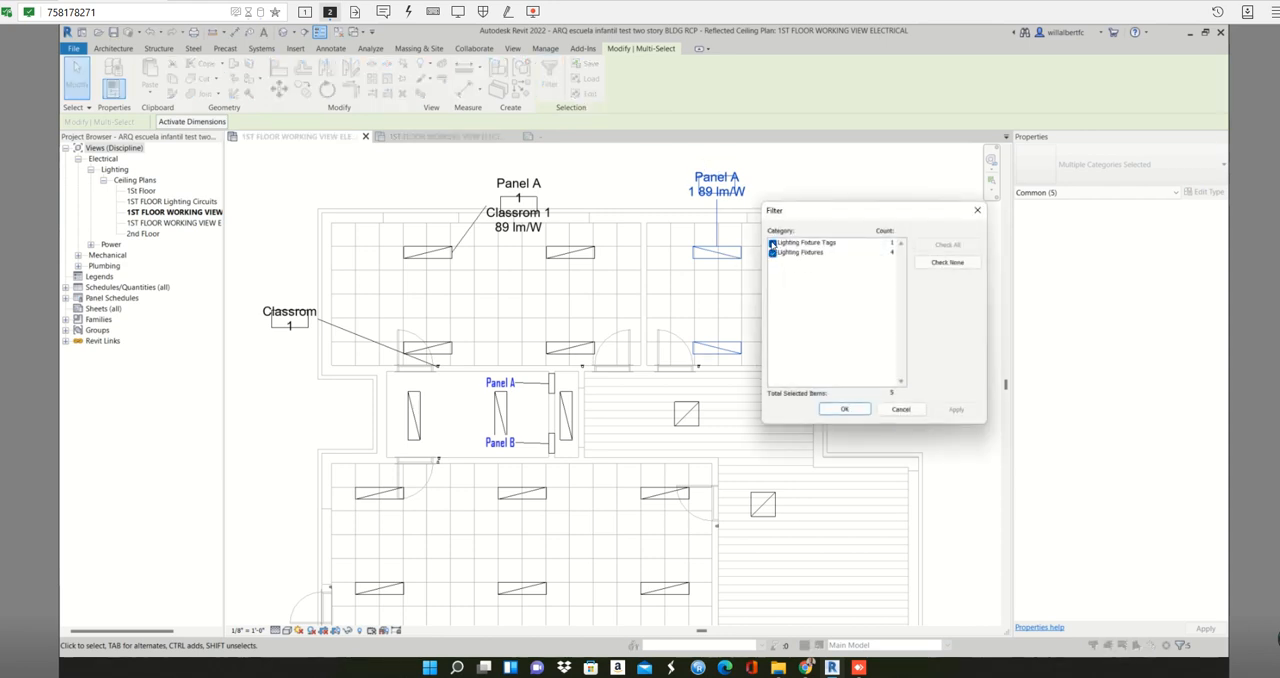
click(772, 243)
click(844, 410)
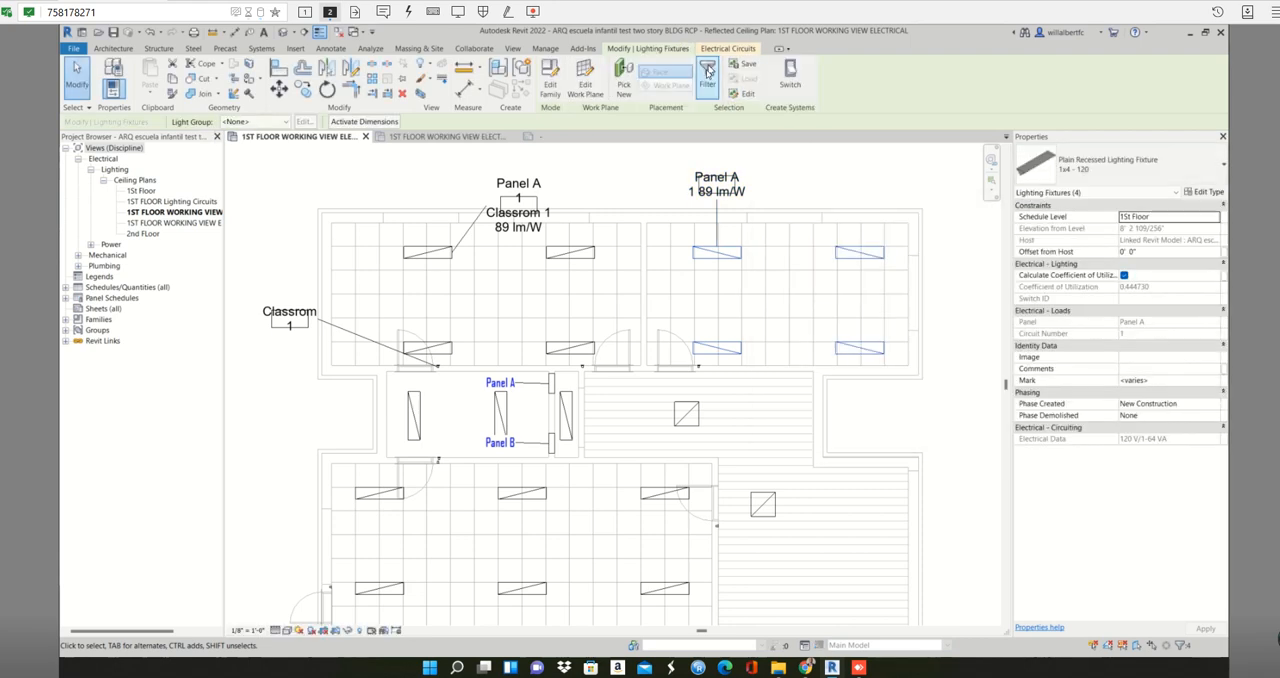
- Create a switch system for the selected fixtures and assign the three-way switch beside the upper-right classroom's door to it
click(790, 70)
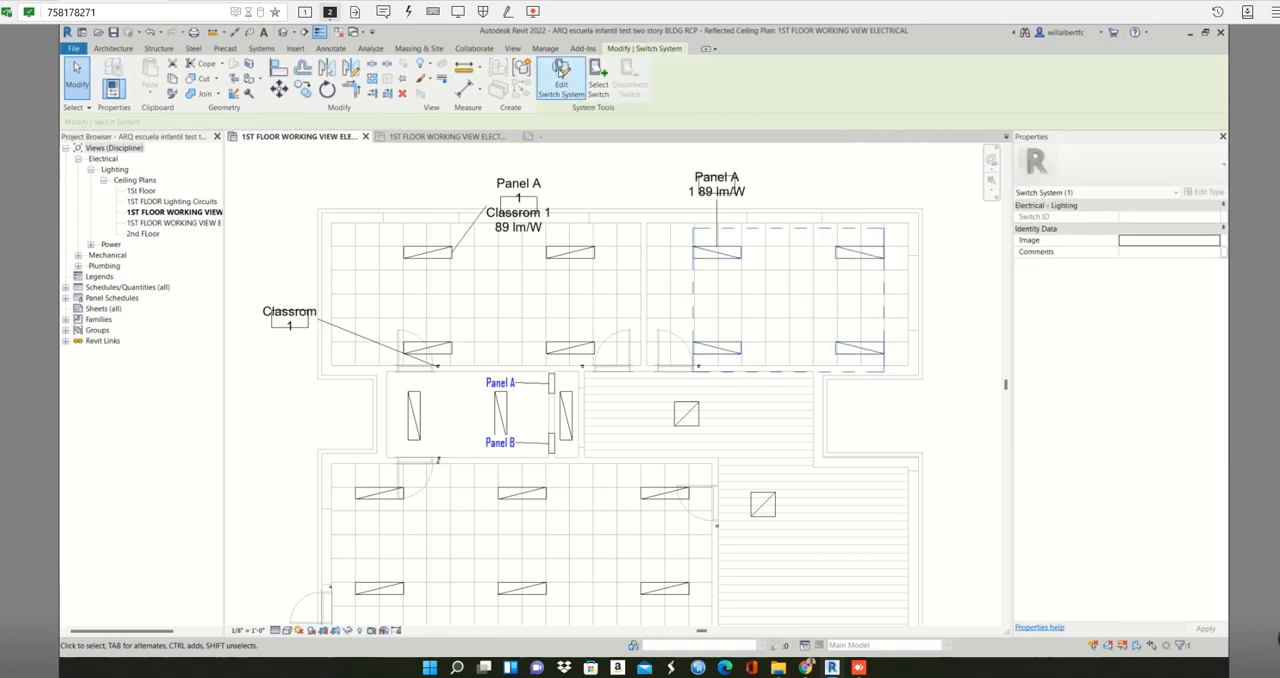
click(562, 72)
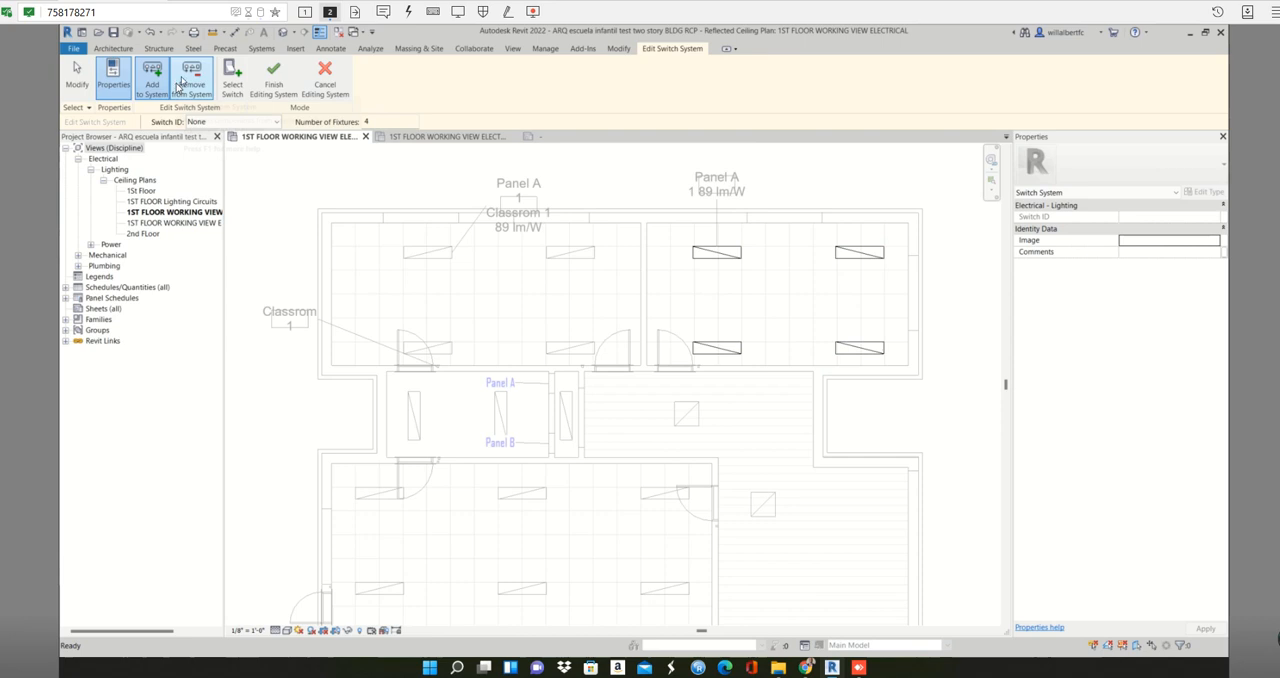
click(232, 78)
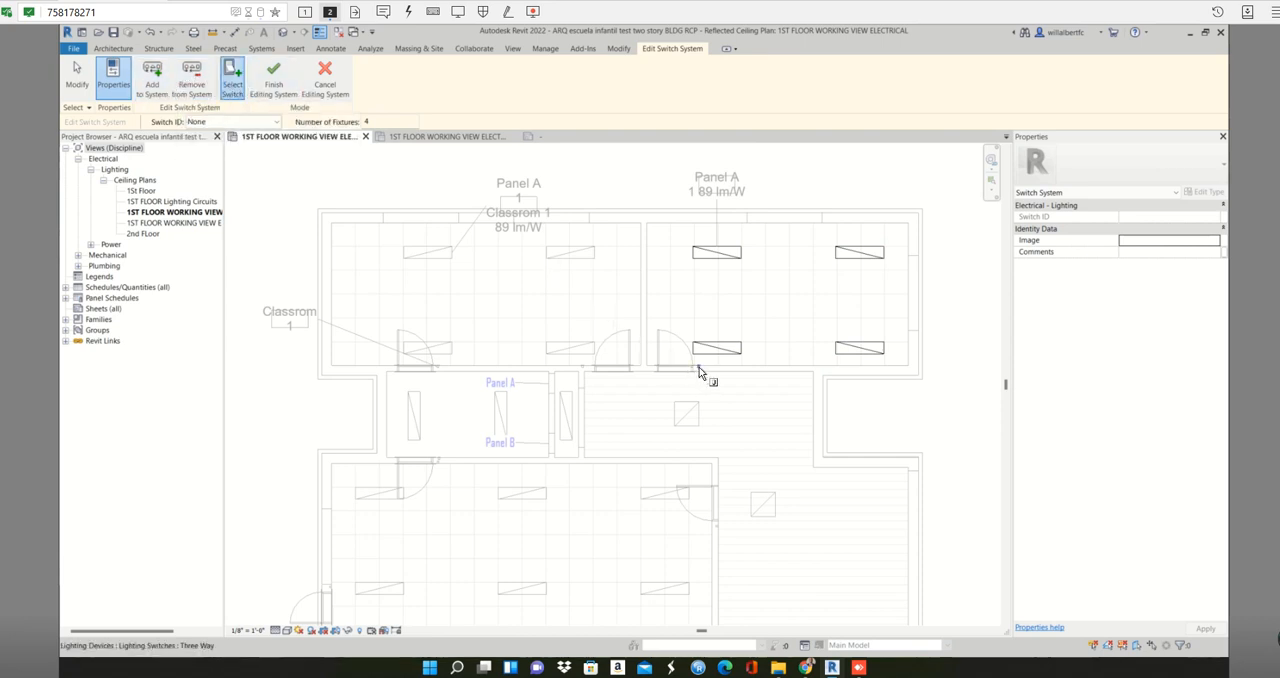
click(699, 368)
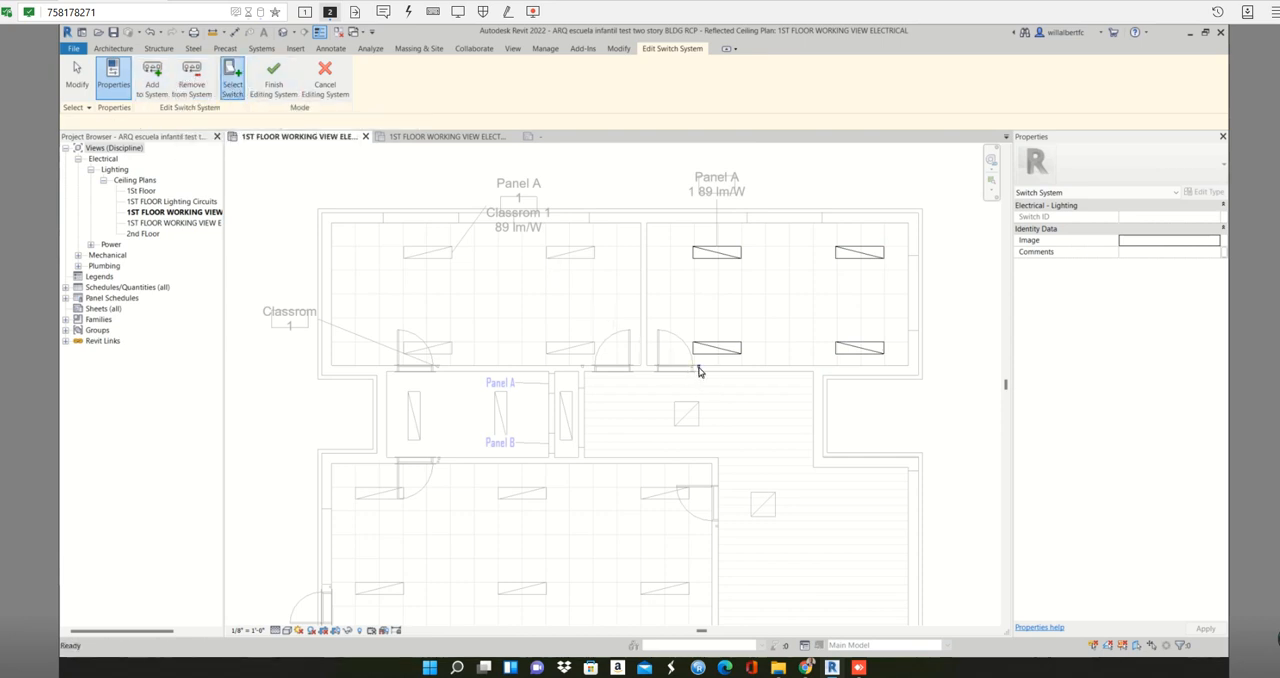
click(273, 78)
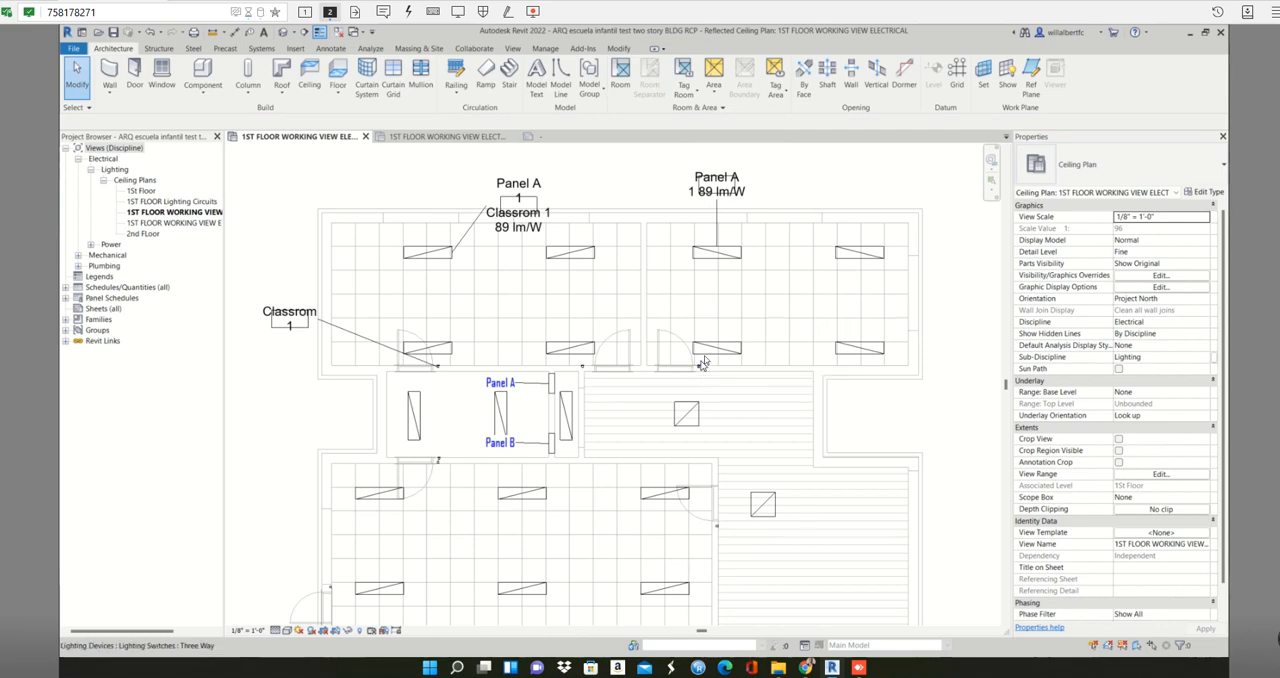
- Tag the three-way switch beside the upper-right classroom's door, with its leader running to the right
key(Tab)
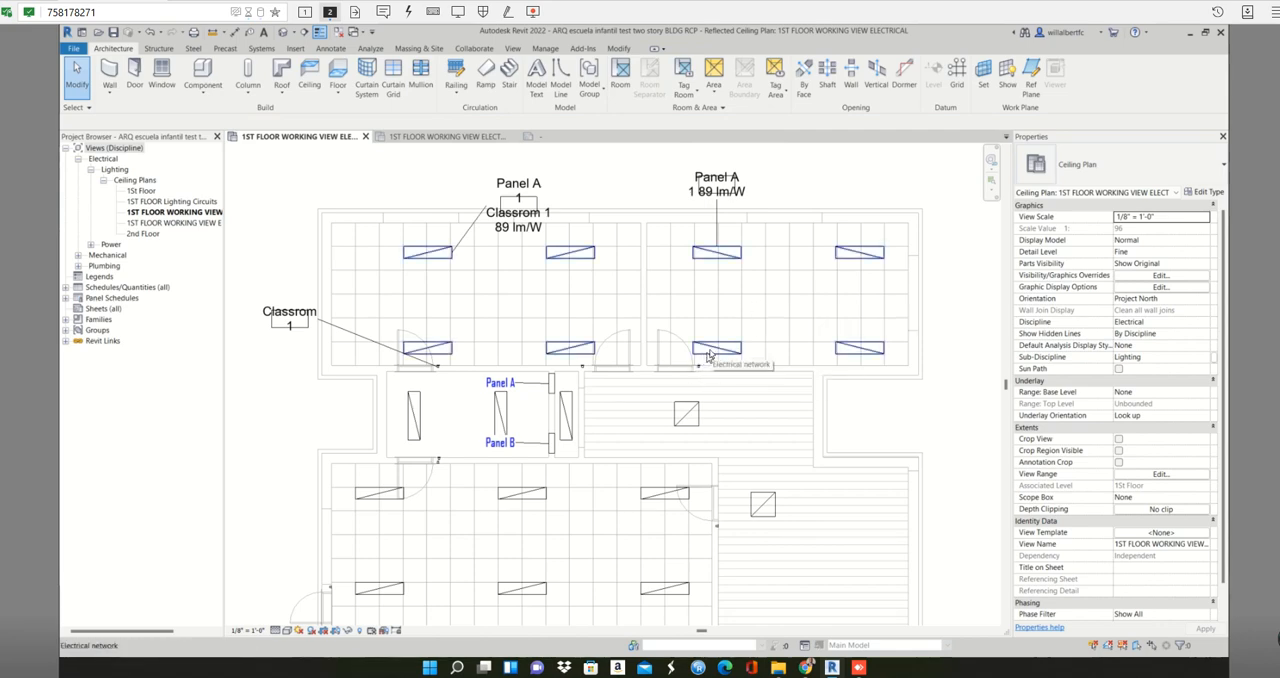
click(708, 355)
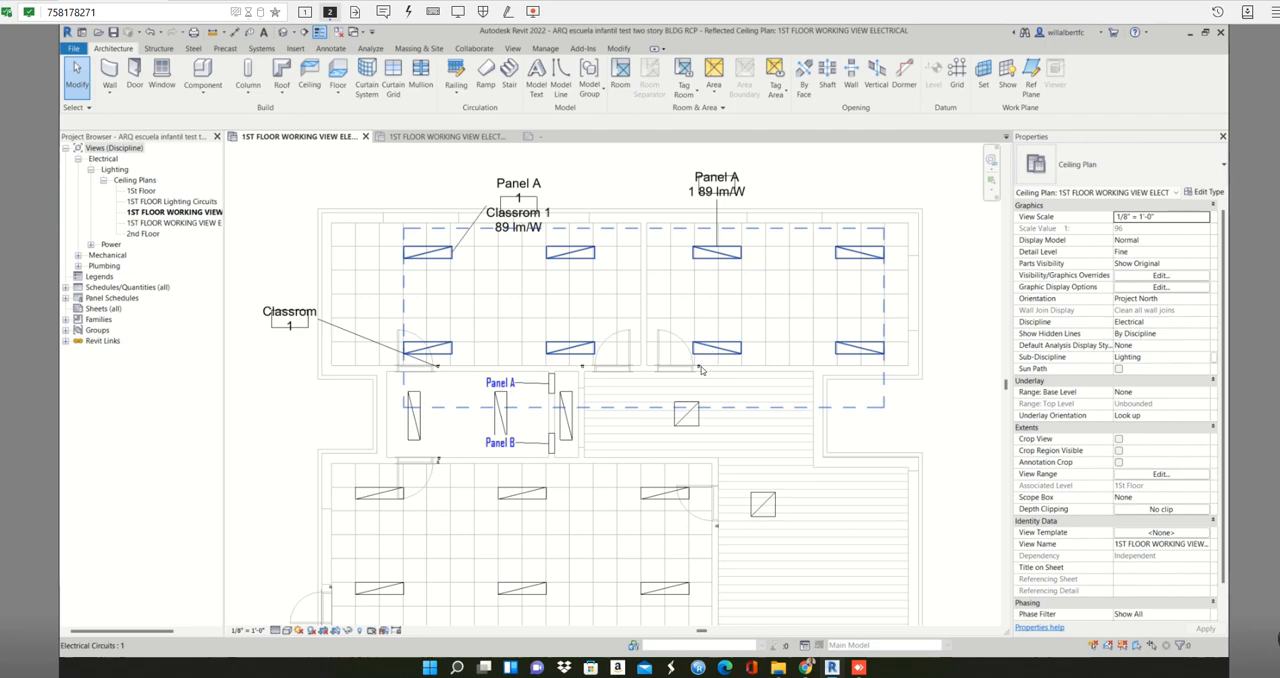
click(701, 369)
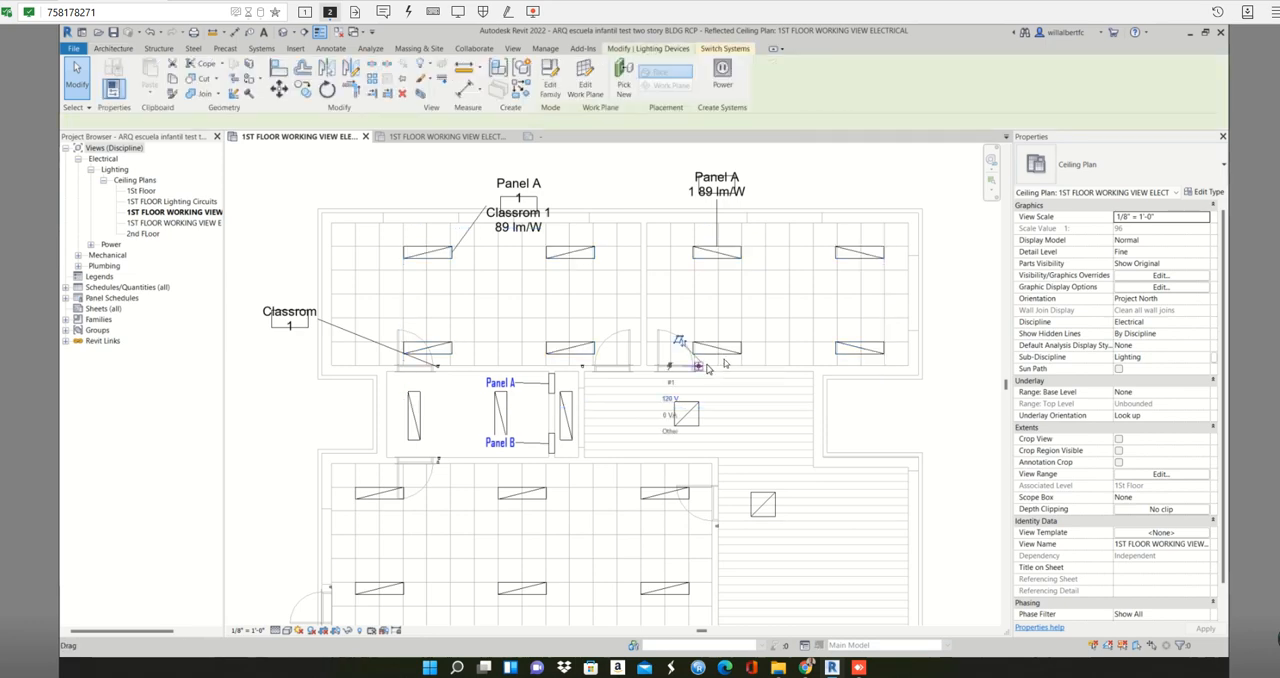
scroll(707, 368, up, 2)
scroll(707, 368, up, 1)
key(t)
key(g)
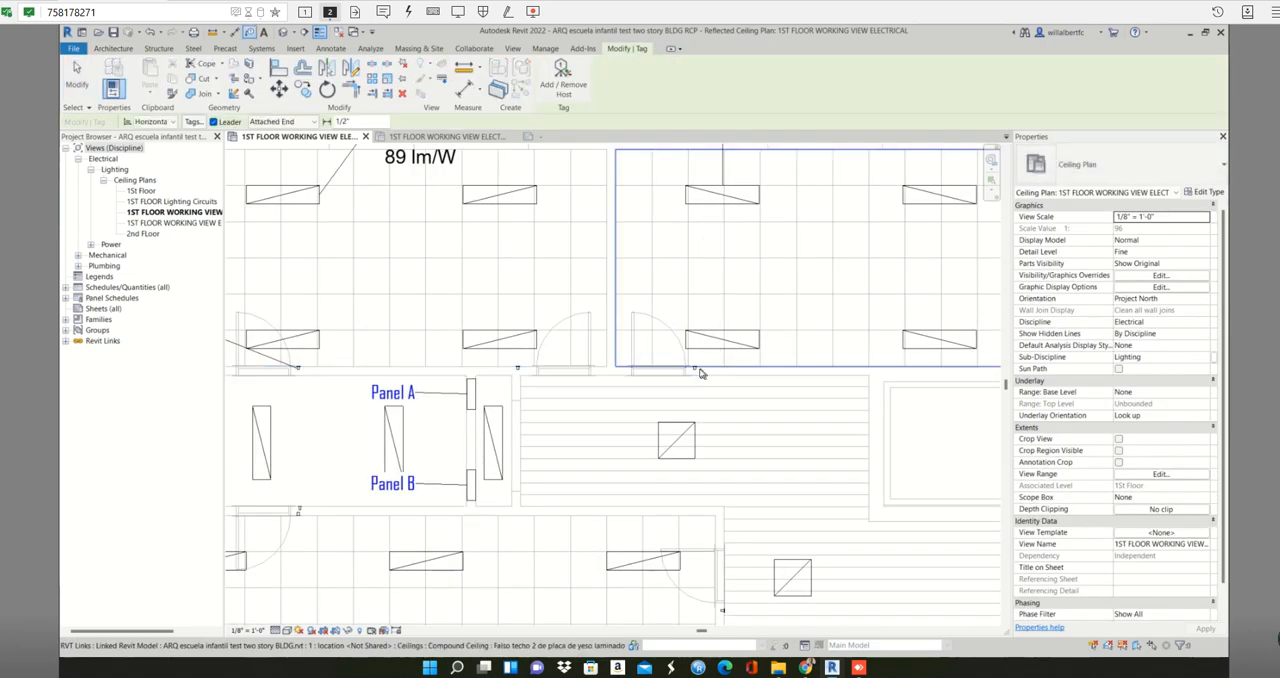
click(696, 371)
scroll(800, 360, up, 2)
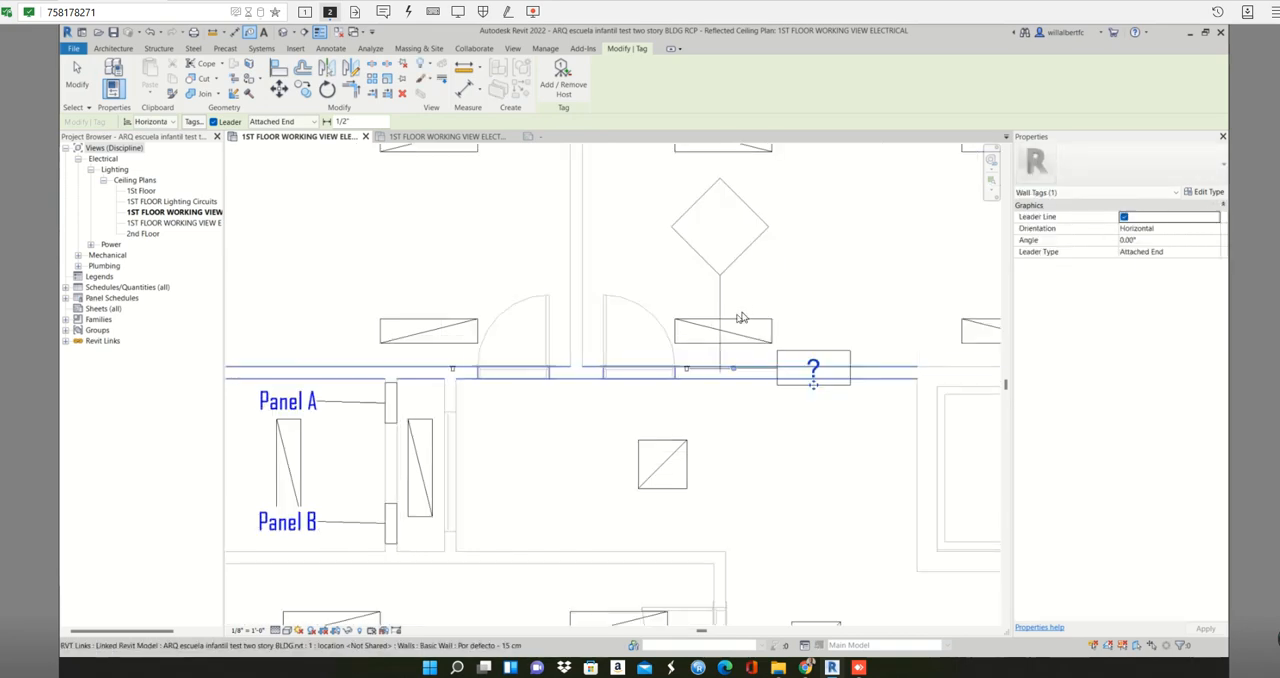
middle_drag(774, 266, 583, 549)
scroll(575, 530, down, 2)
key(Escape)
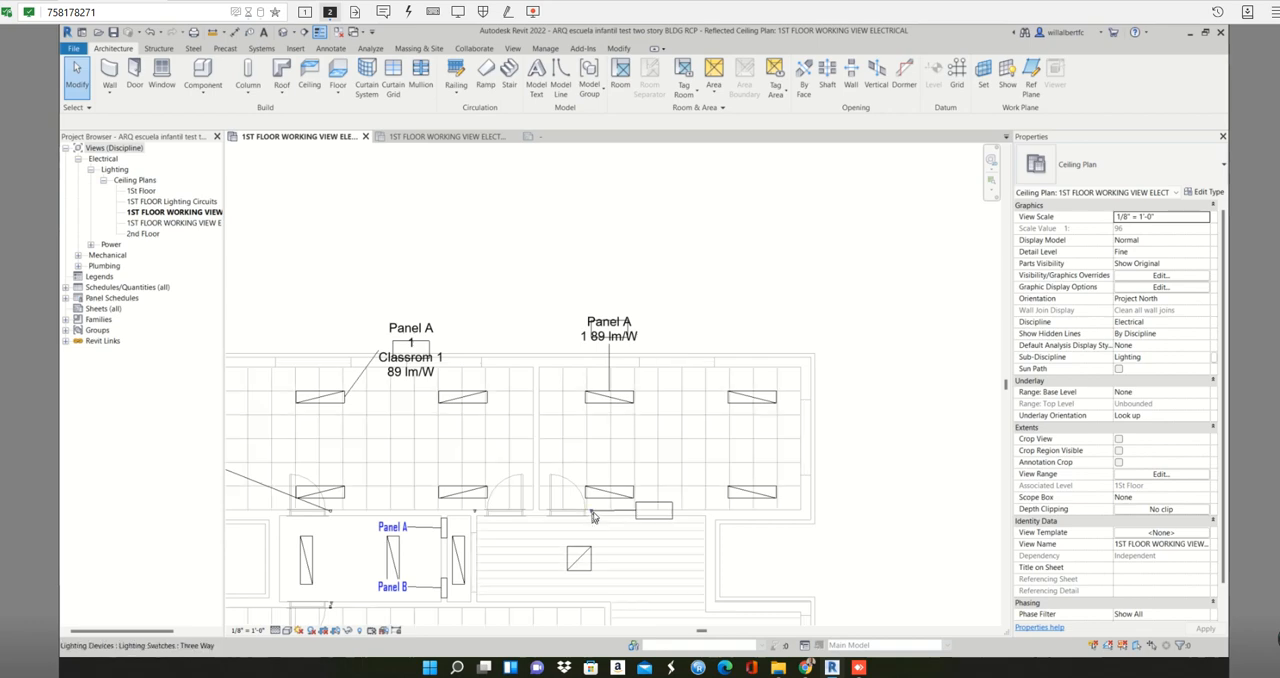
- Set the Switch ID of the upper-right classroom's three-way switch to Classroom 2
click(591, 513)
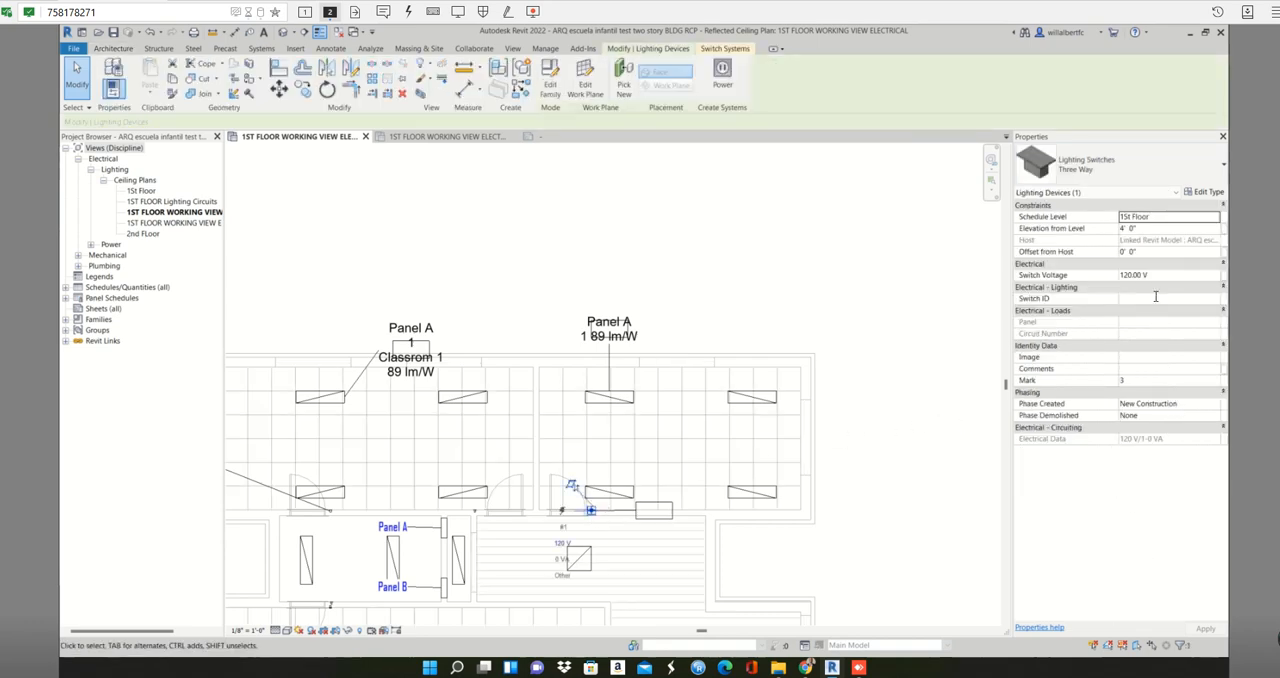
click(1156, 298)
text(class)
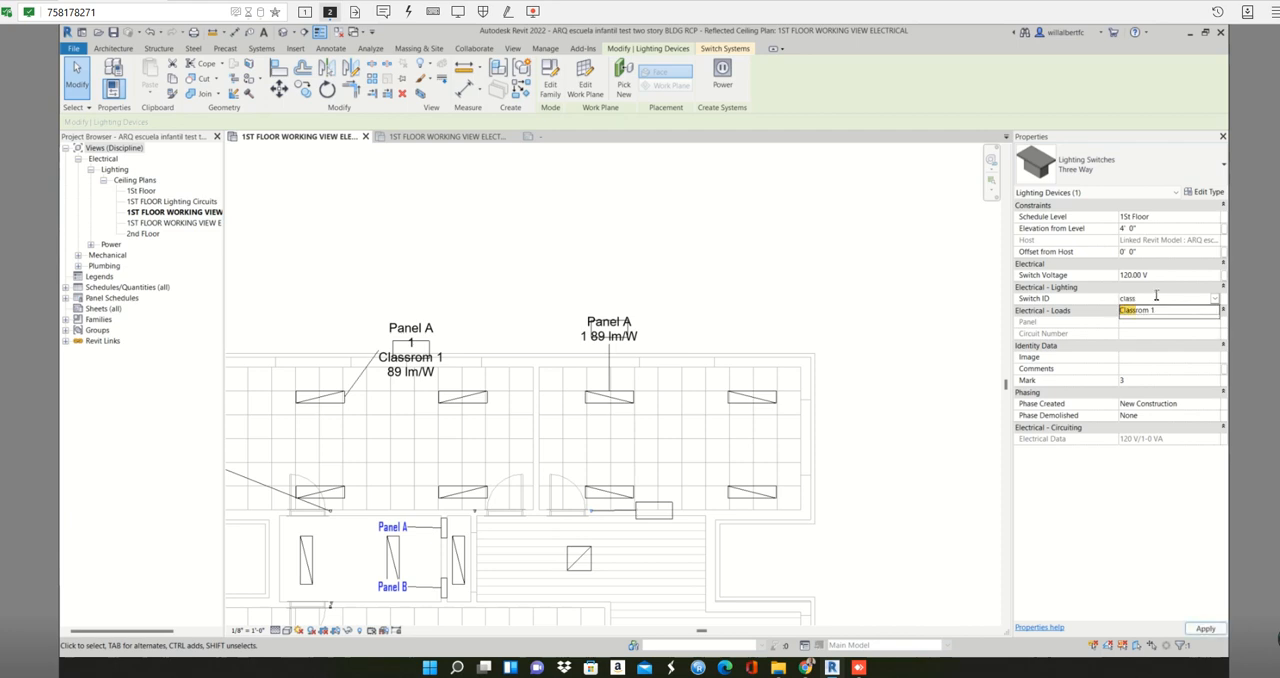
key(Down)
key(Return)
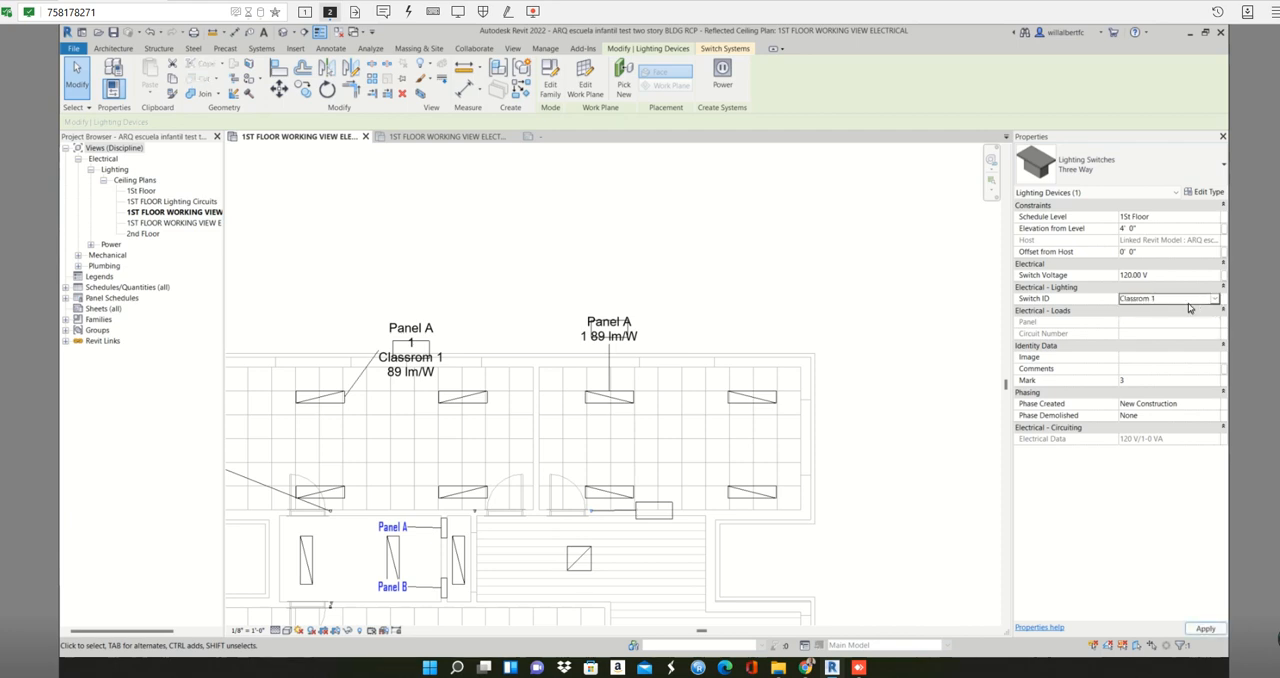
text(2)
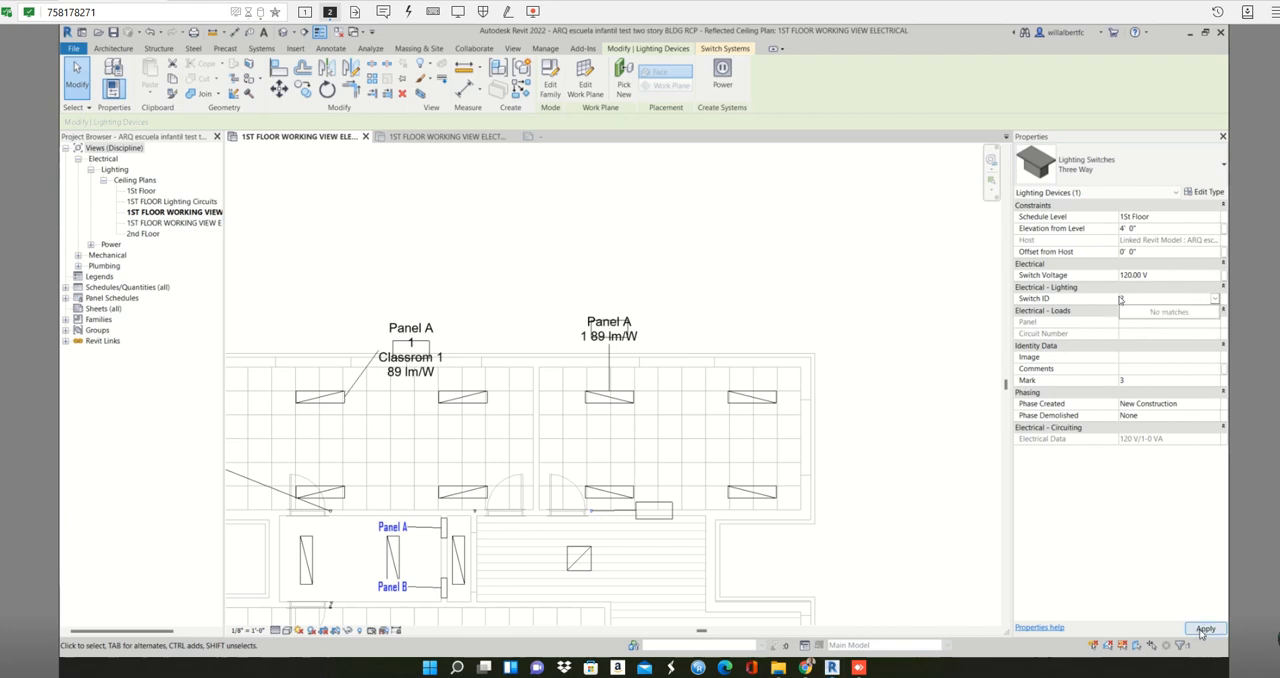
click(1133, 298)
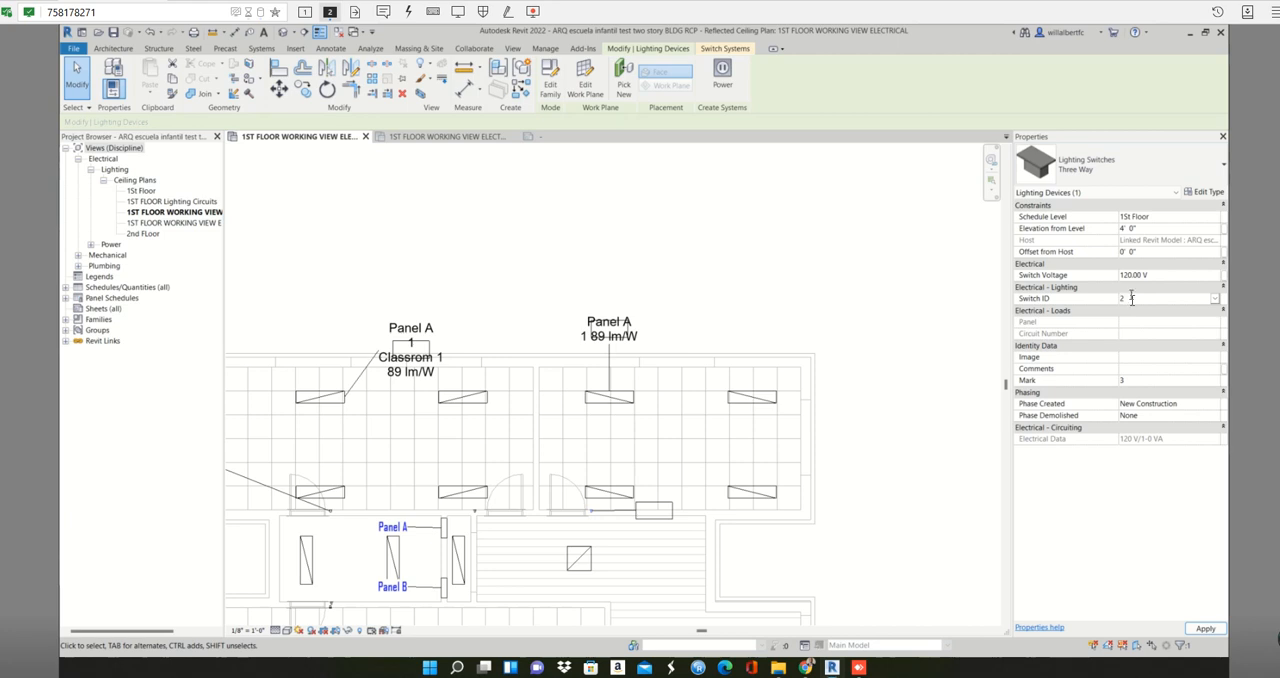
key(BackSpace)
text(Classromm)
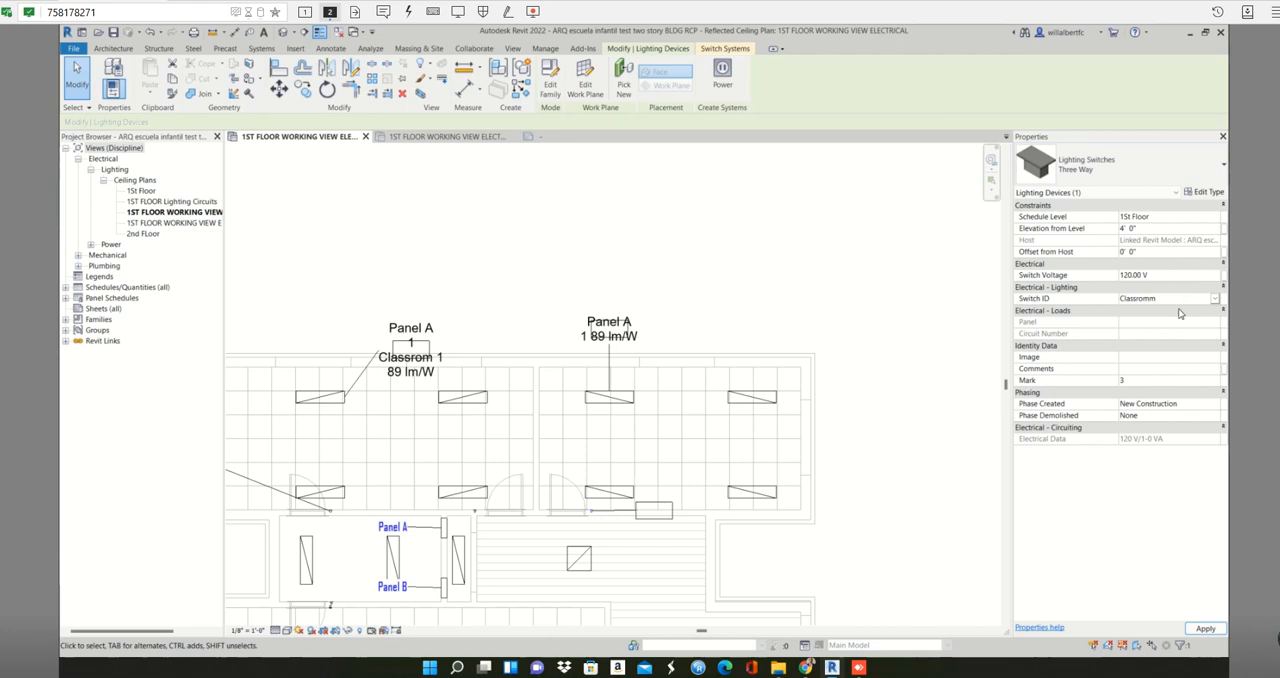
click(1016, 298)
text(Cla)
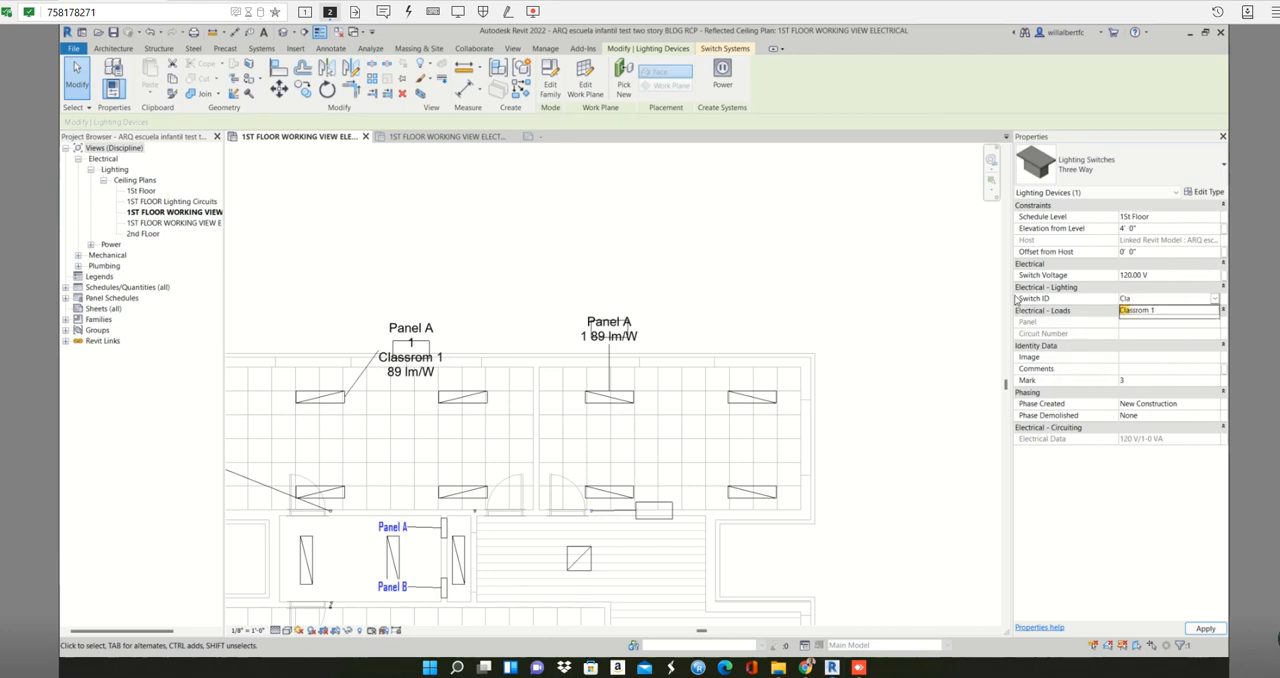
text(ssroom 2)
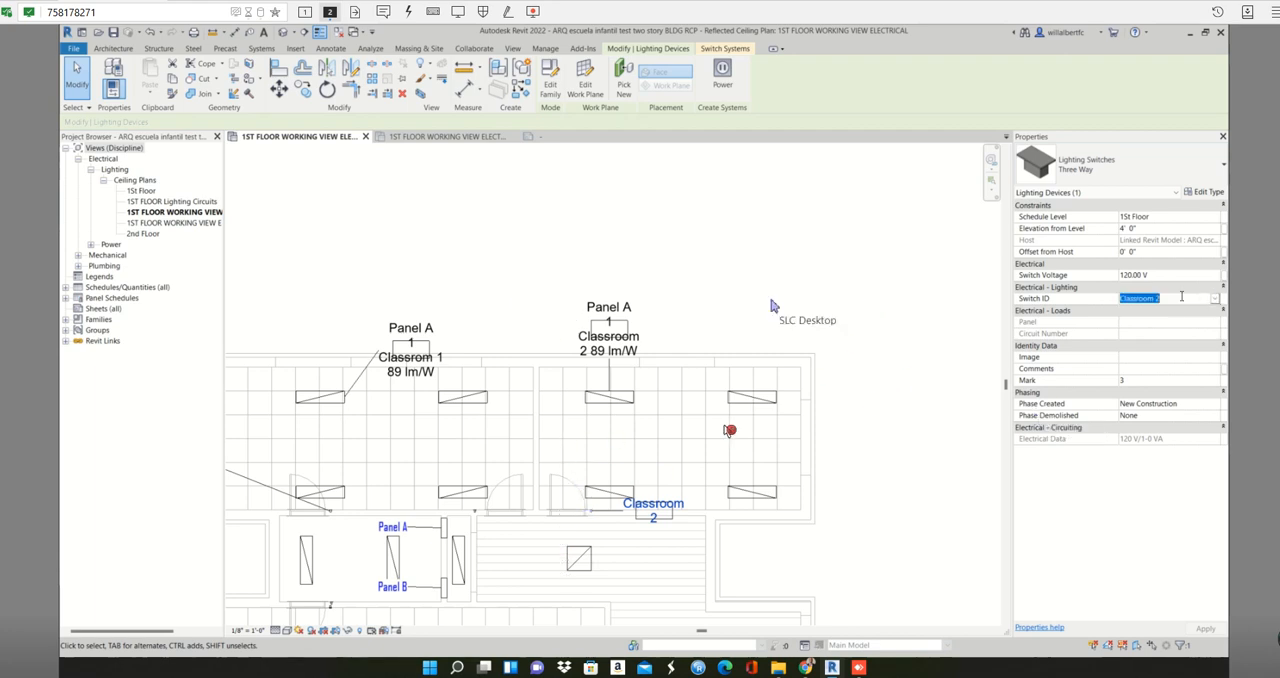
click(832, 285)
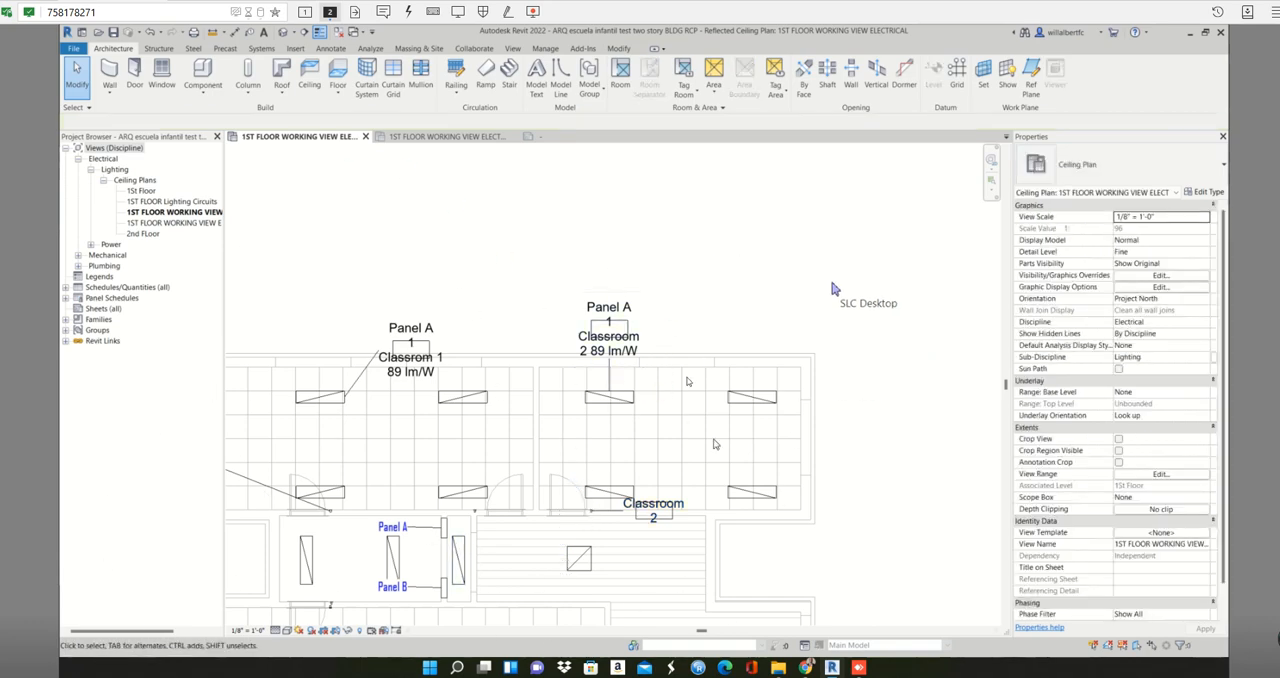
- Examine the ceiling plan's Visibility/Graphic Overrides, checking the model, annotation and analytical categories for the room and space entries
middle_drag(684, 460, 722, 72)
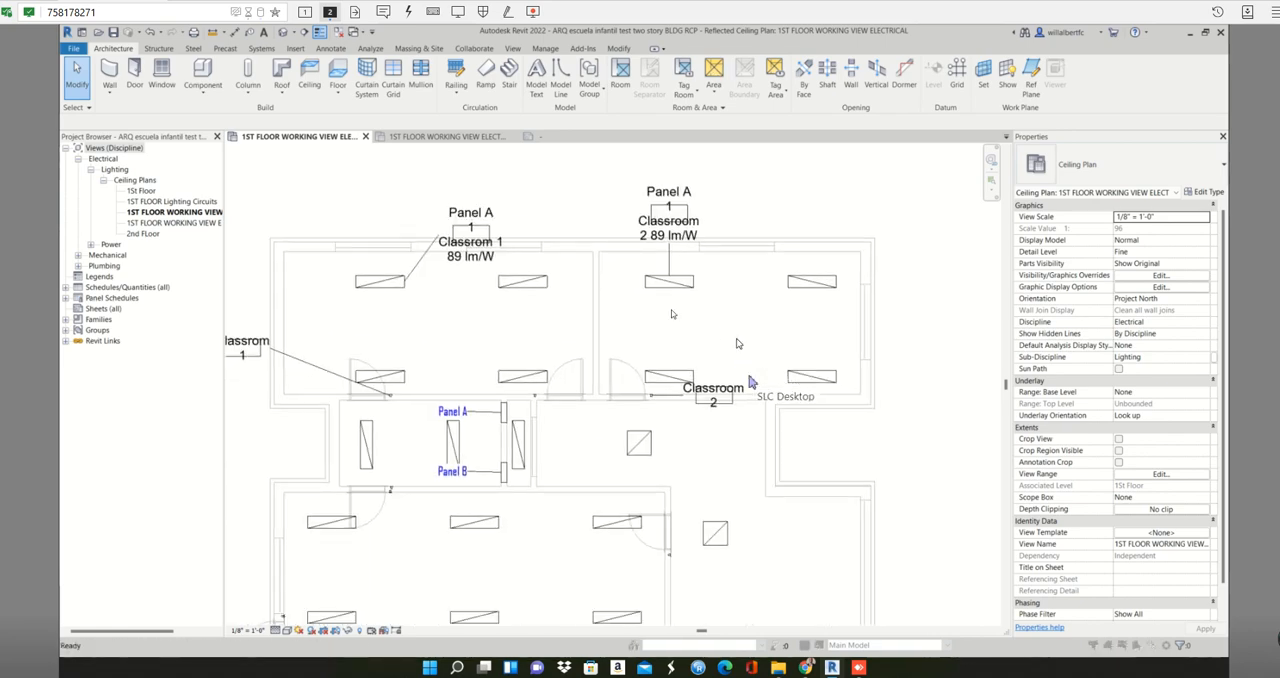
key(v)
key(g)
click(588, 327)
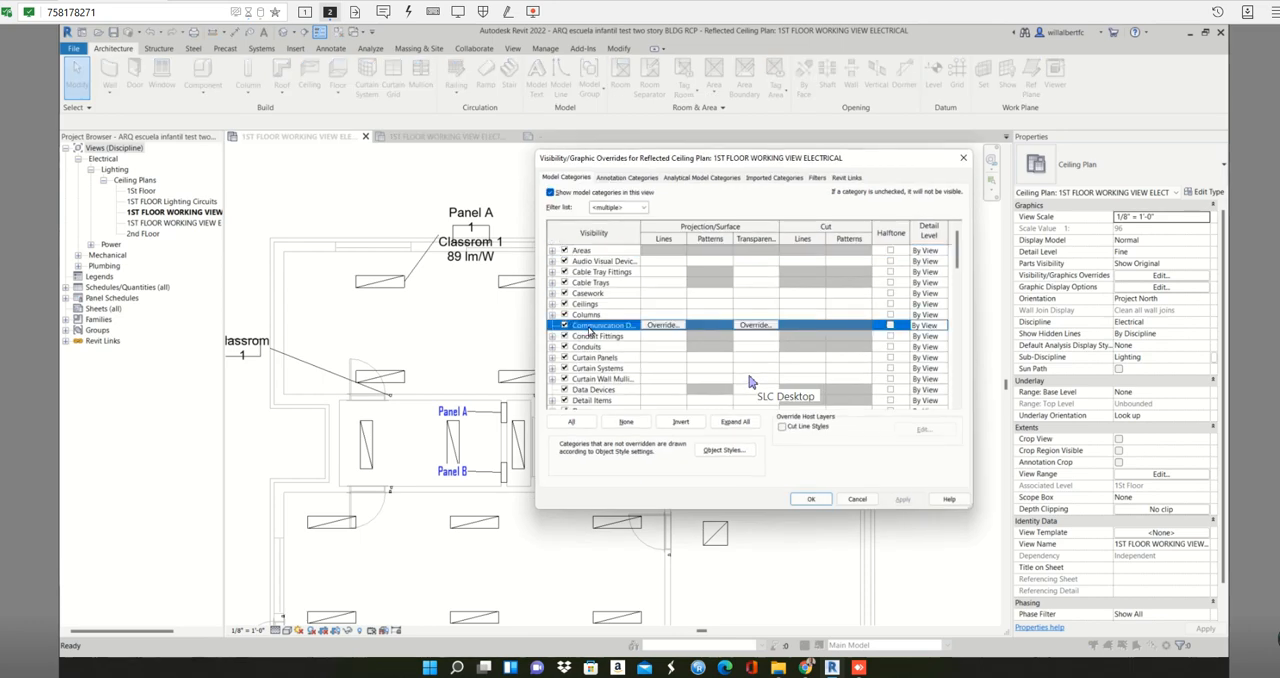
key(r)
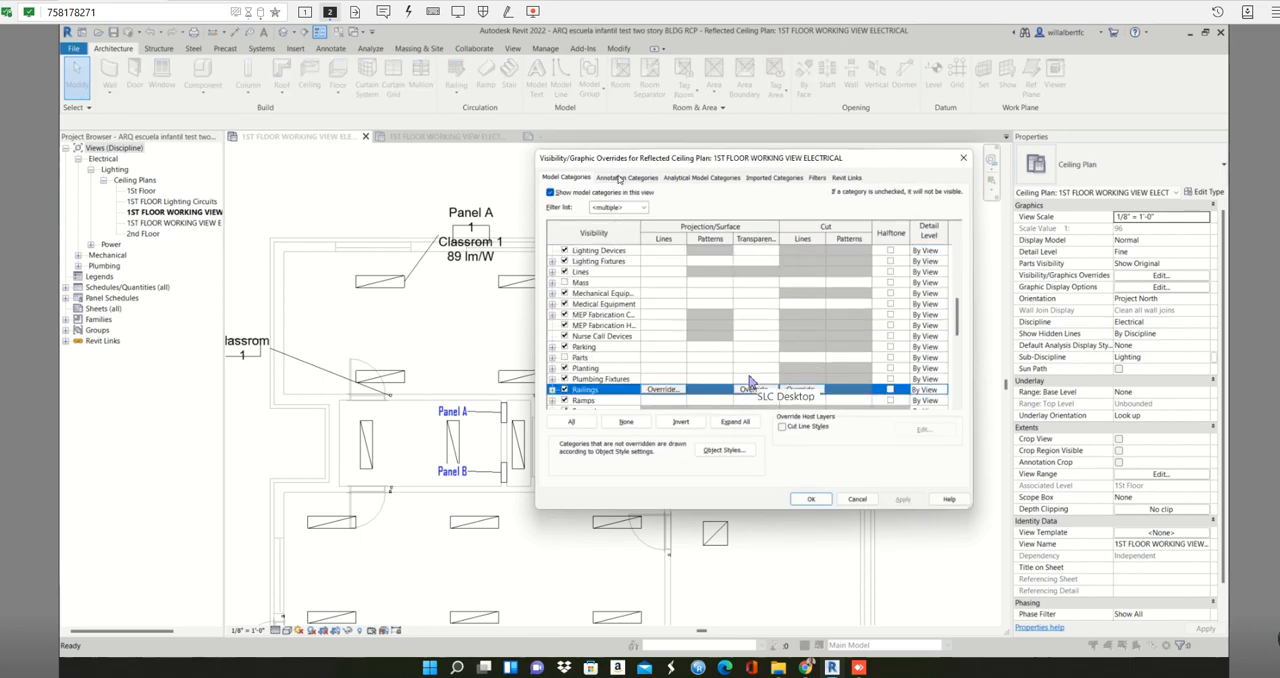
click(618, 178)
click(612, 272)
key(r)
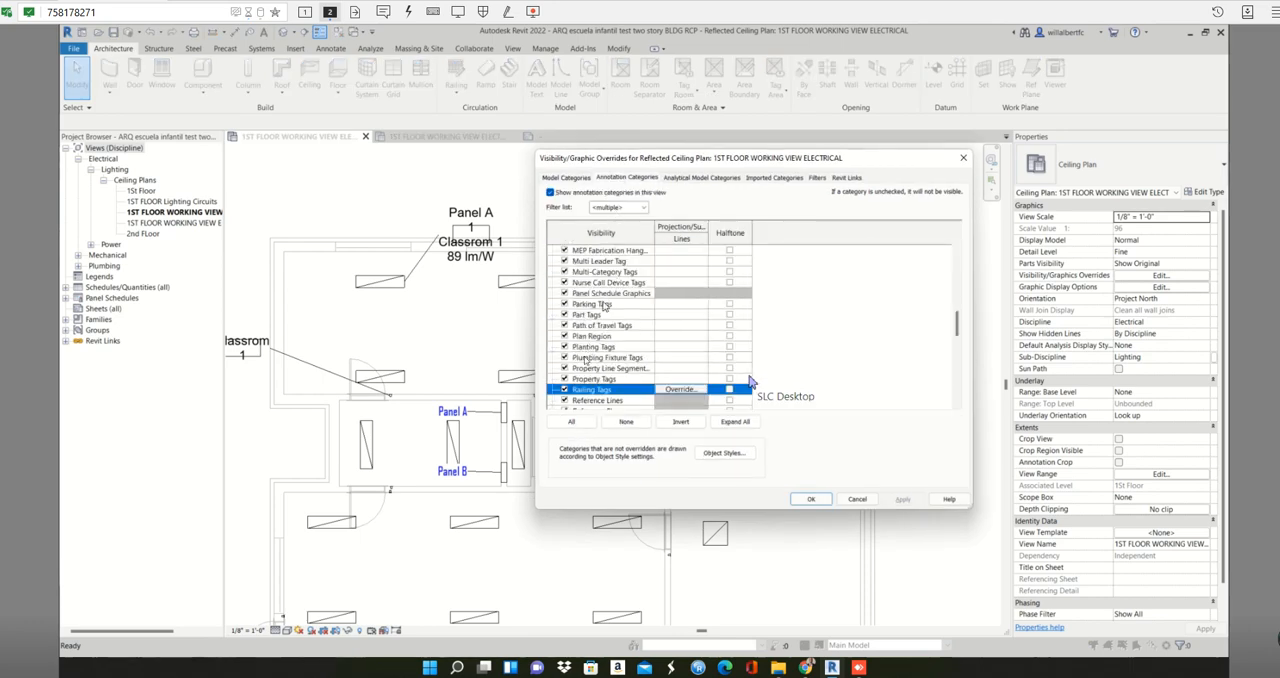
scroll(750, 381, down, 3)
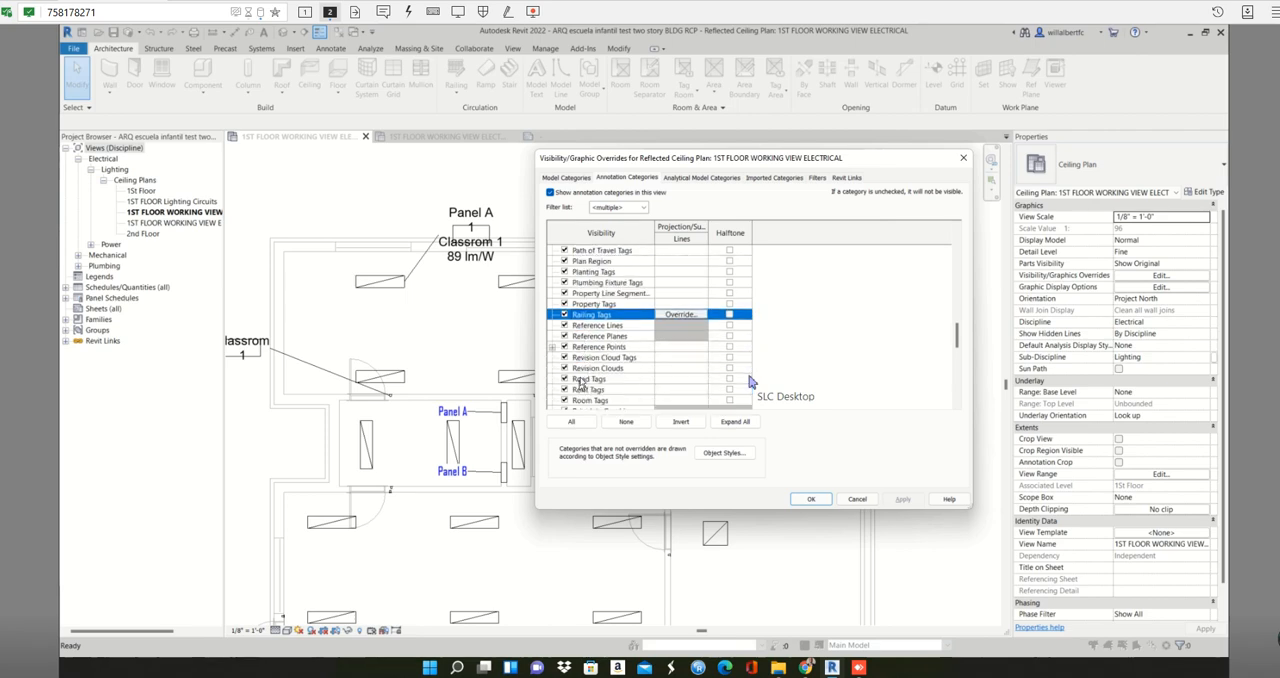
scroll(750, 381, down, 1)
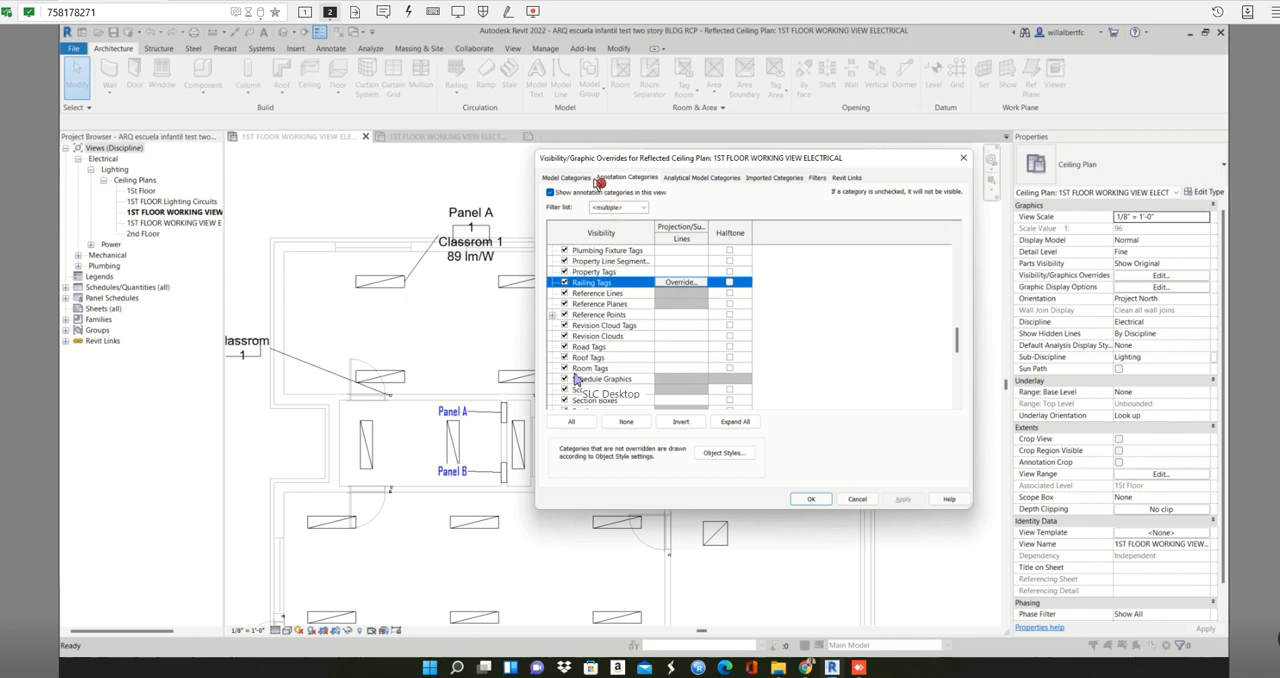
click(580, 180)
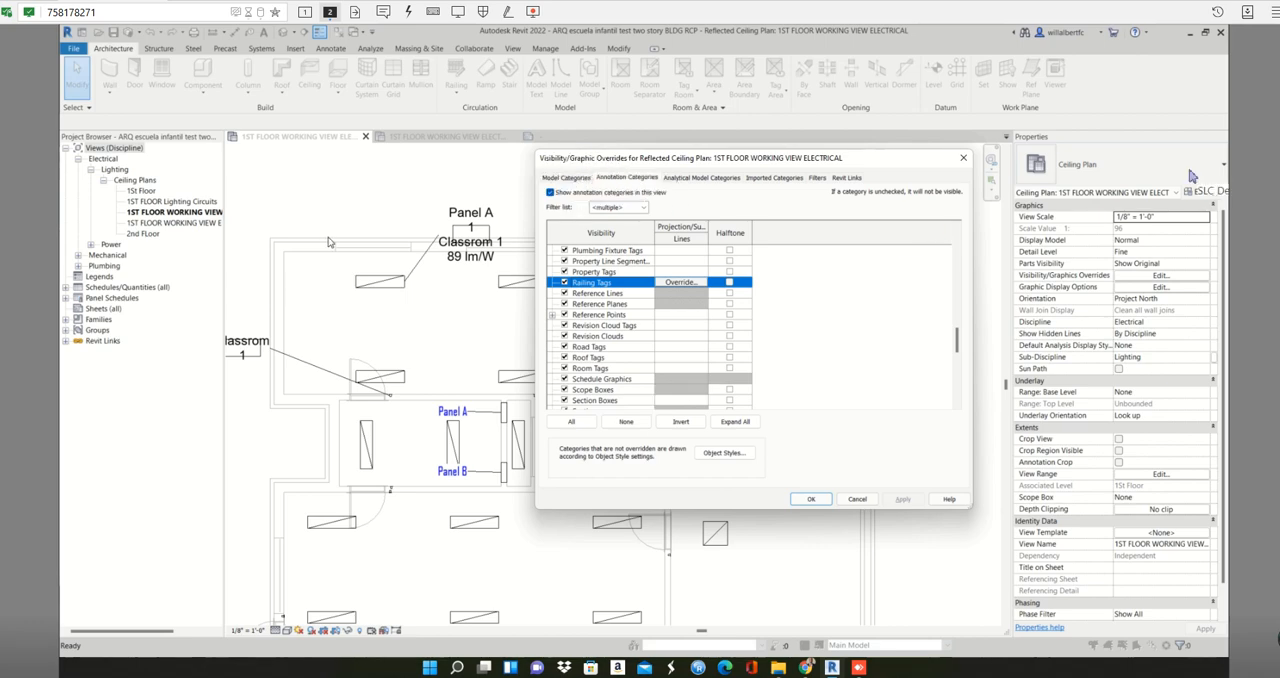
click(566, 178)
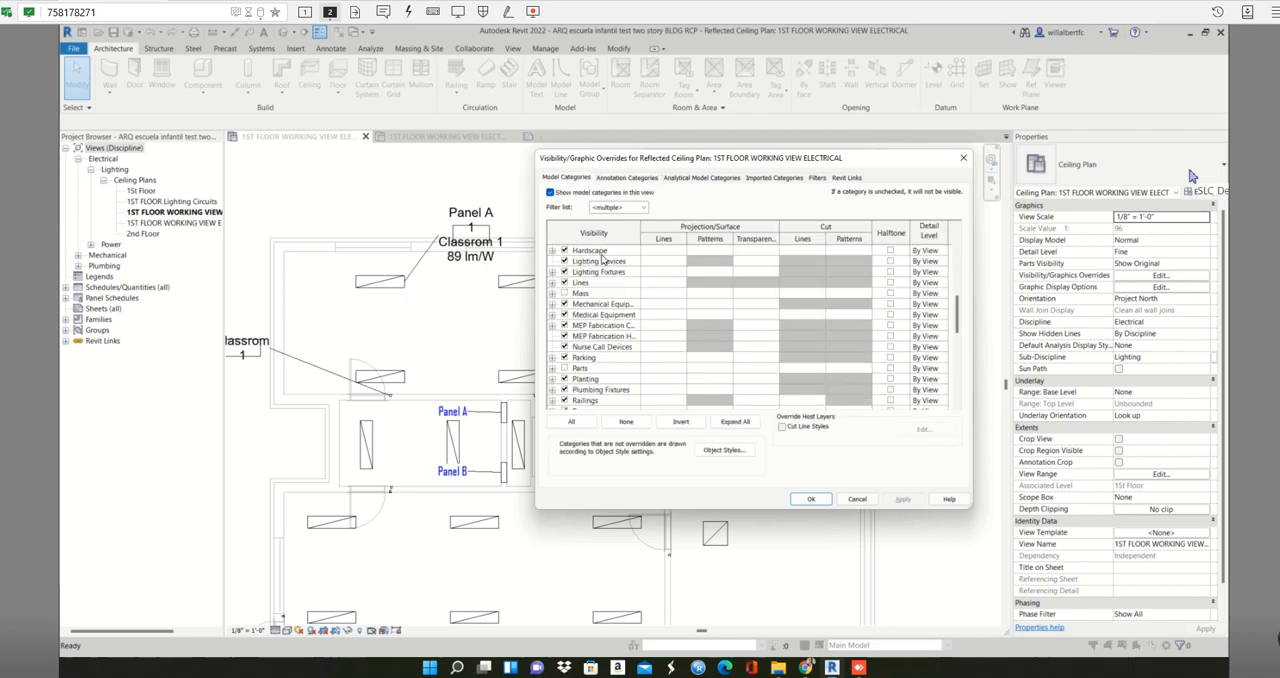
scroll(602, 259, down, 4)
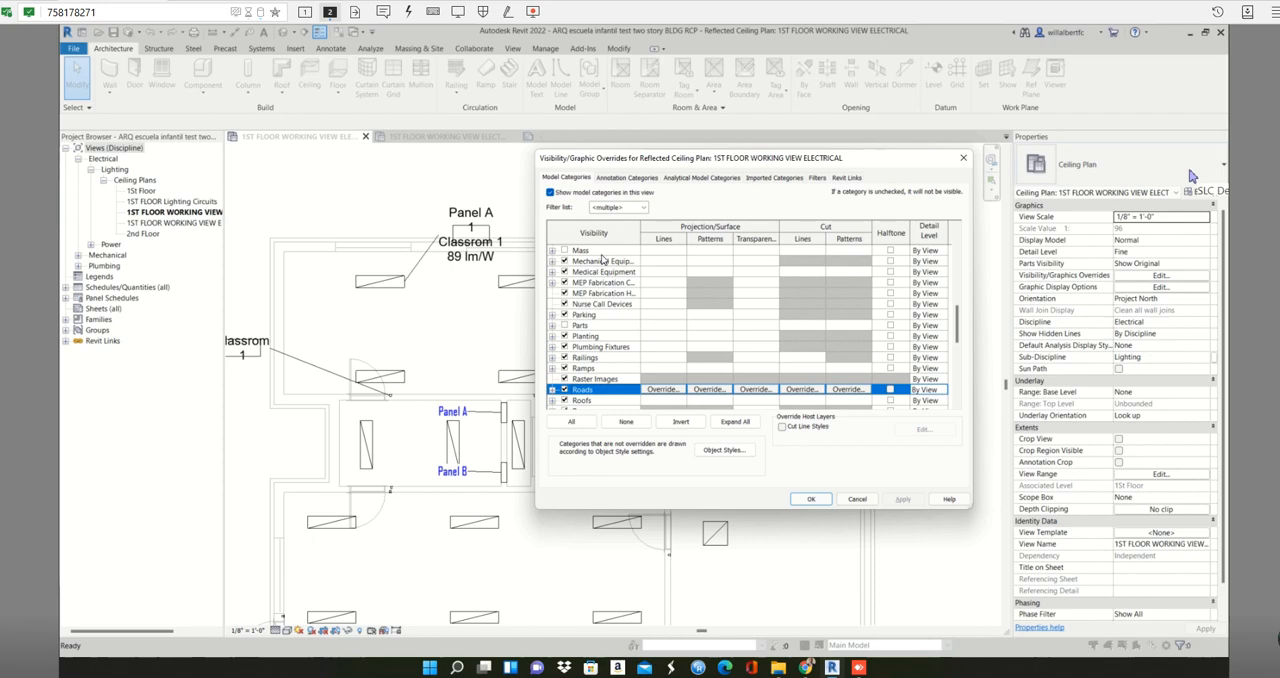
scroll(645, 318, down, 1)
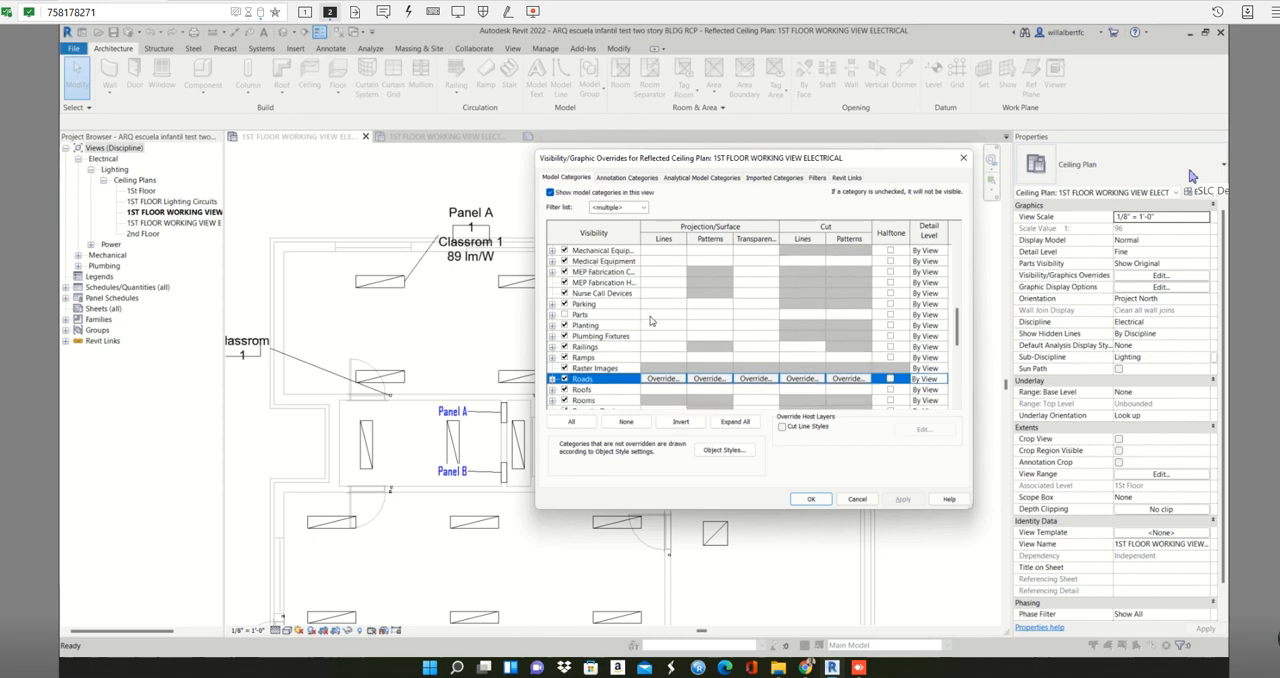
scroll(640, 352, down, 1)
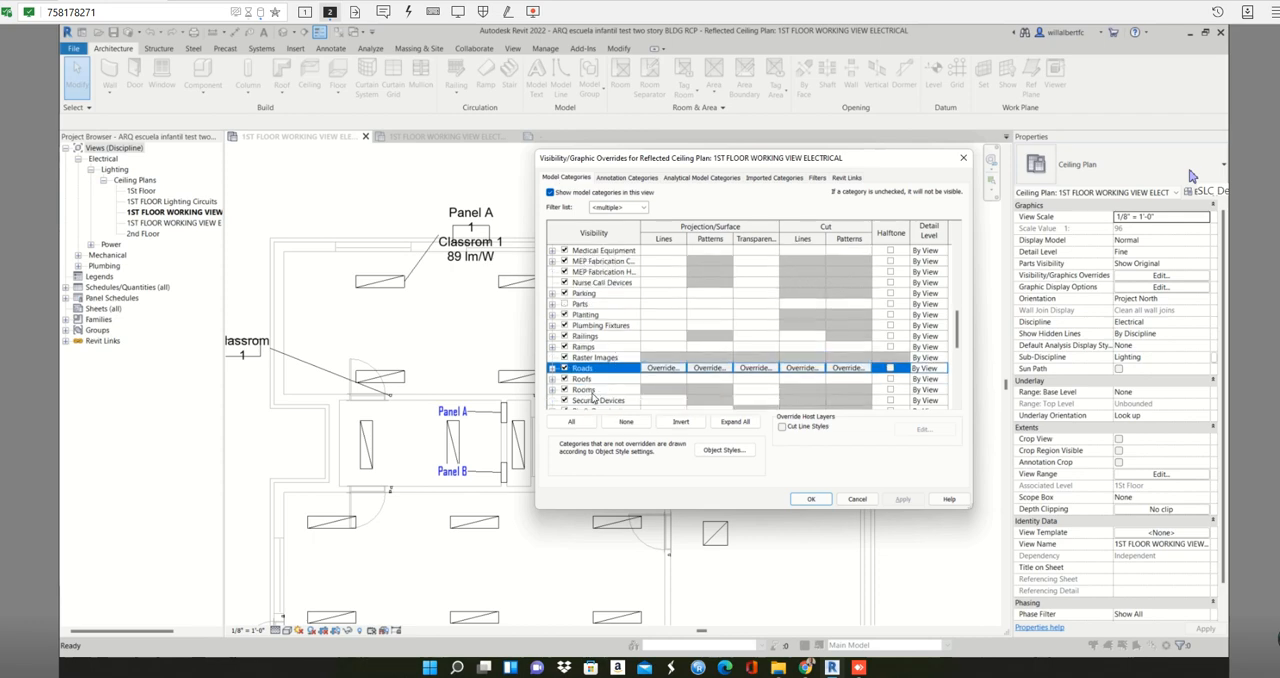
scroll(597, 386, down, 1)
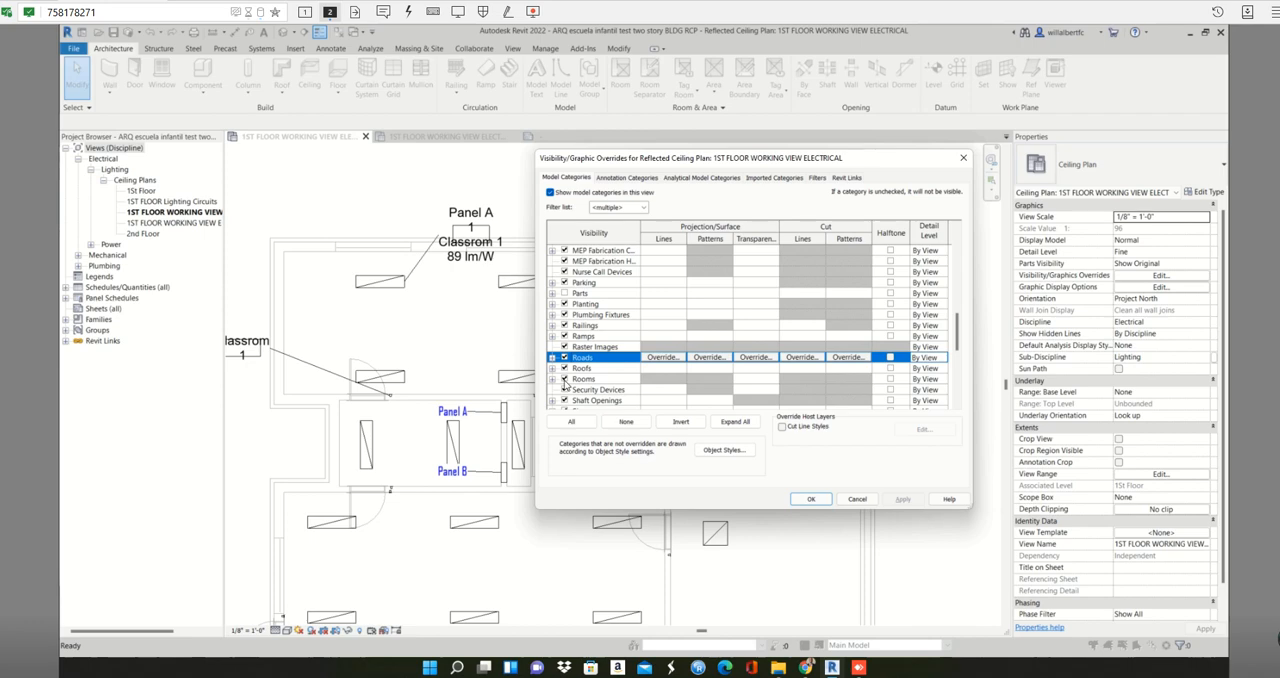
click(701, 178)
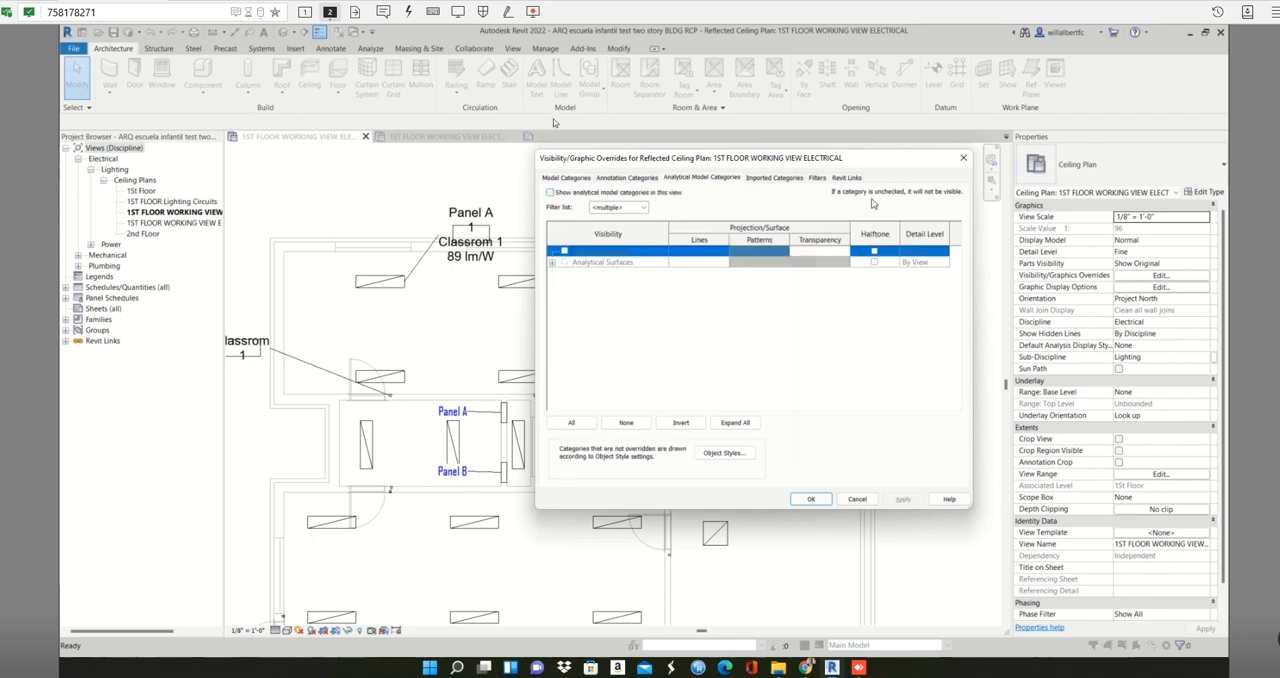
click(582, 178)
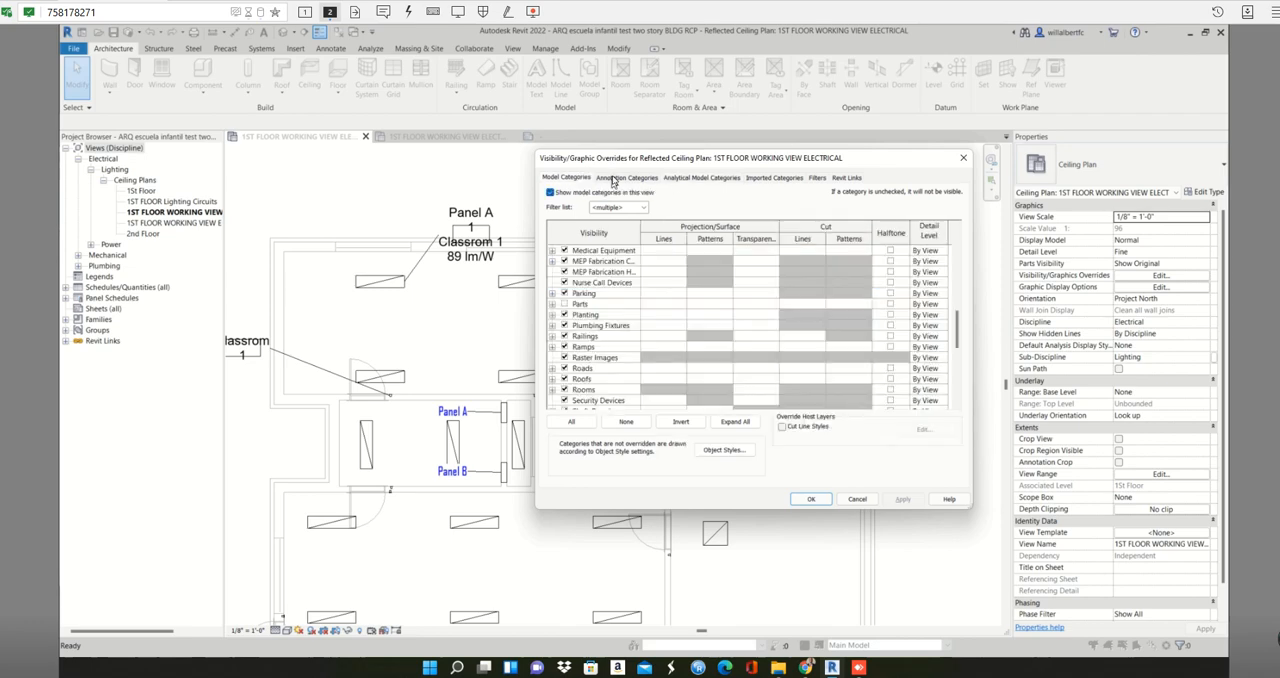
- Turn on the Space Tags annotation category for the electrical ceiling plan and apply it
click(614, 178)
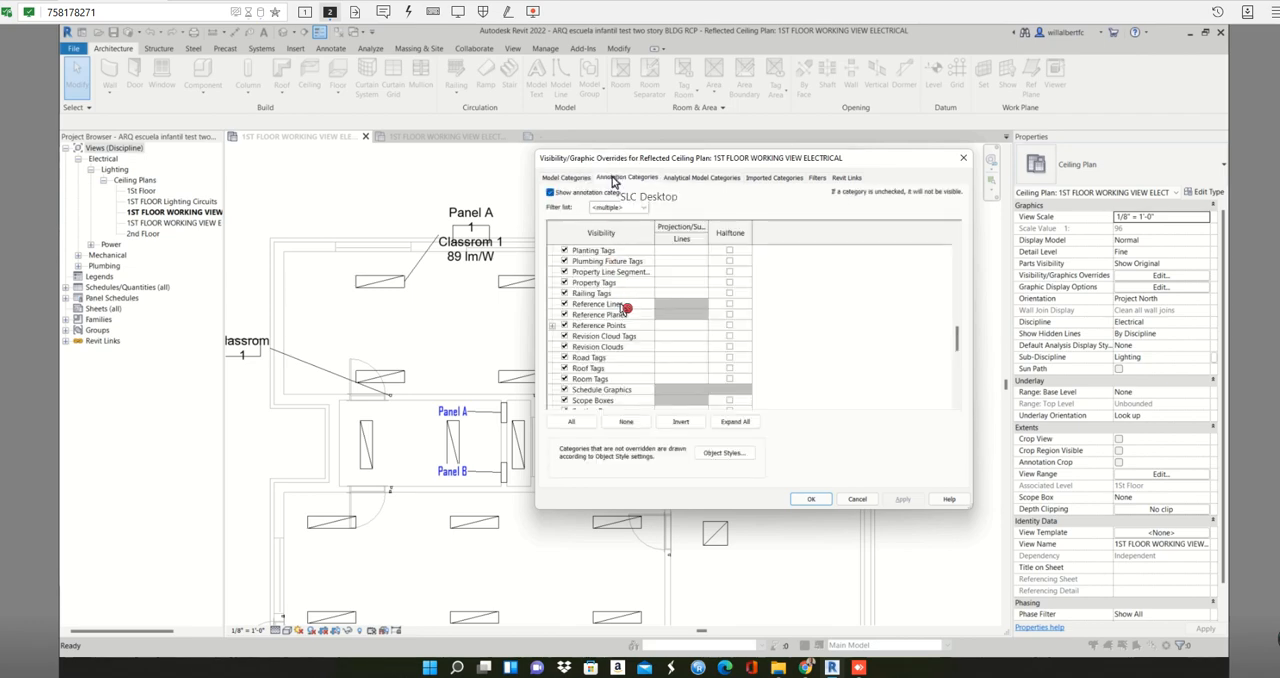
click(618, 307)
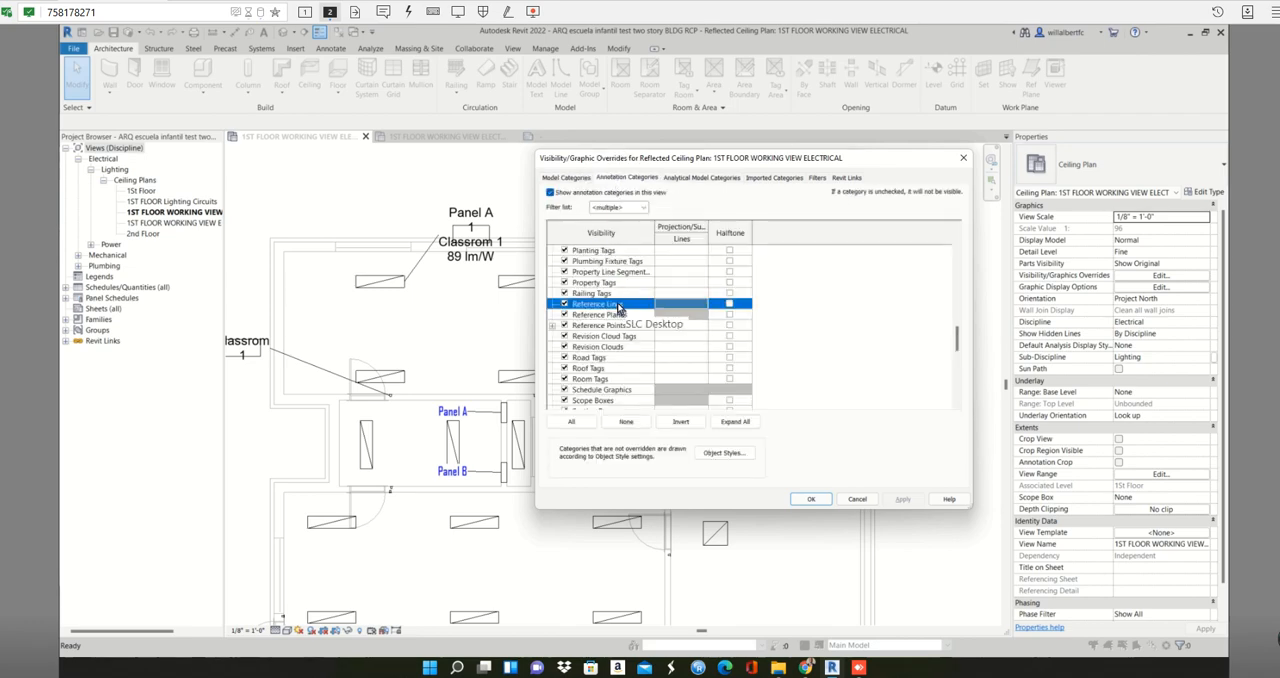
key(s)
key(s)
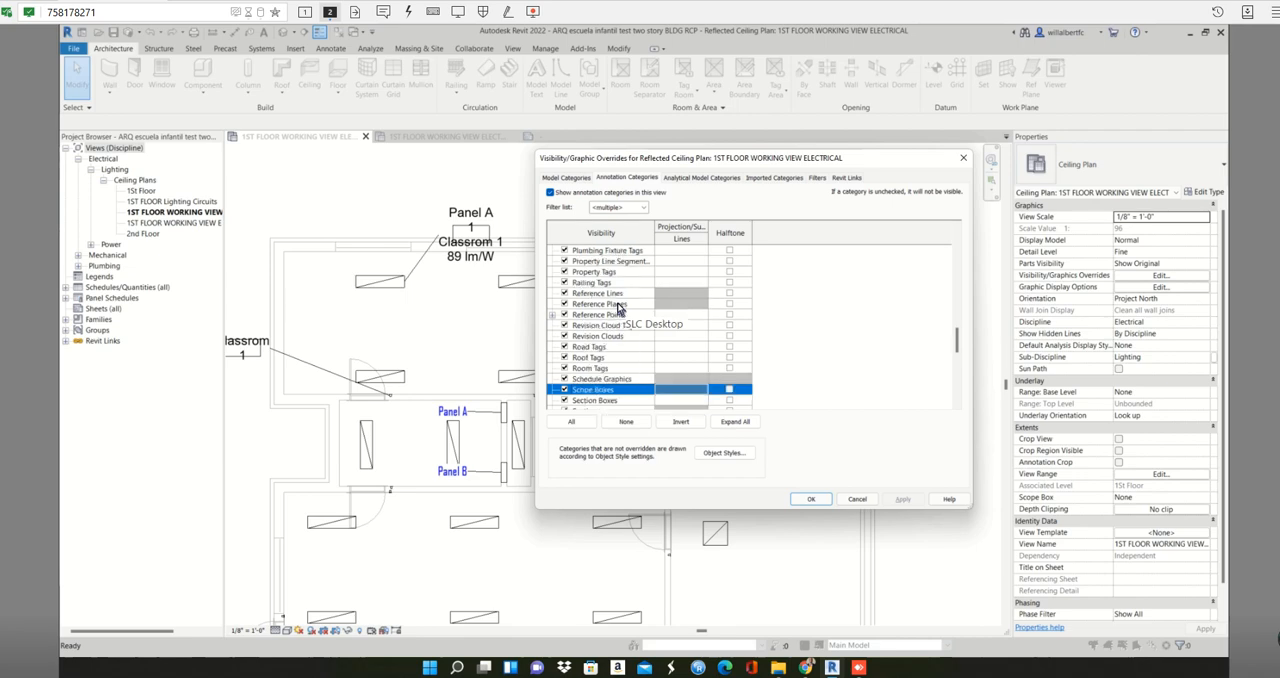
scroll(618, 308, down, 5)
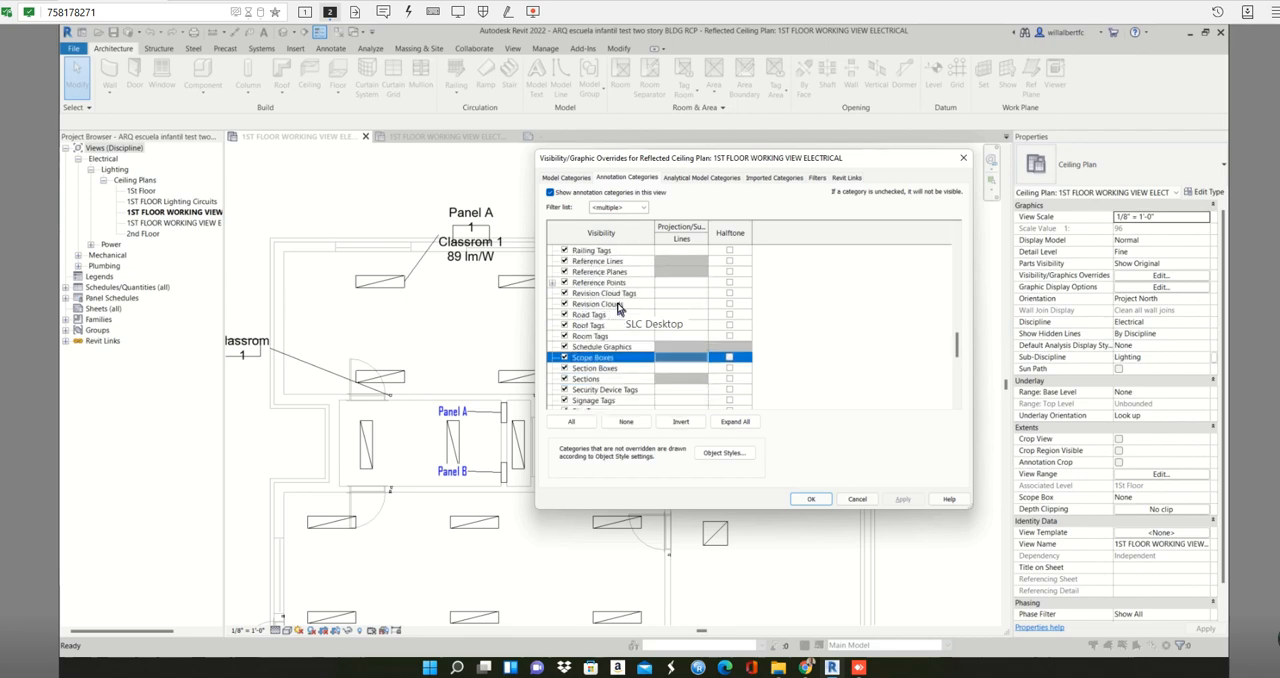
scroll(618, 308, down, 1)
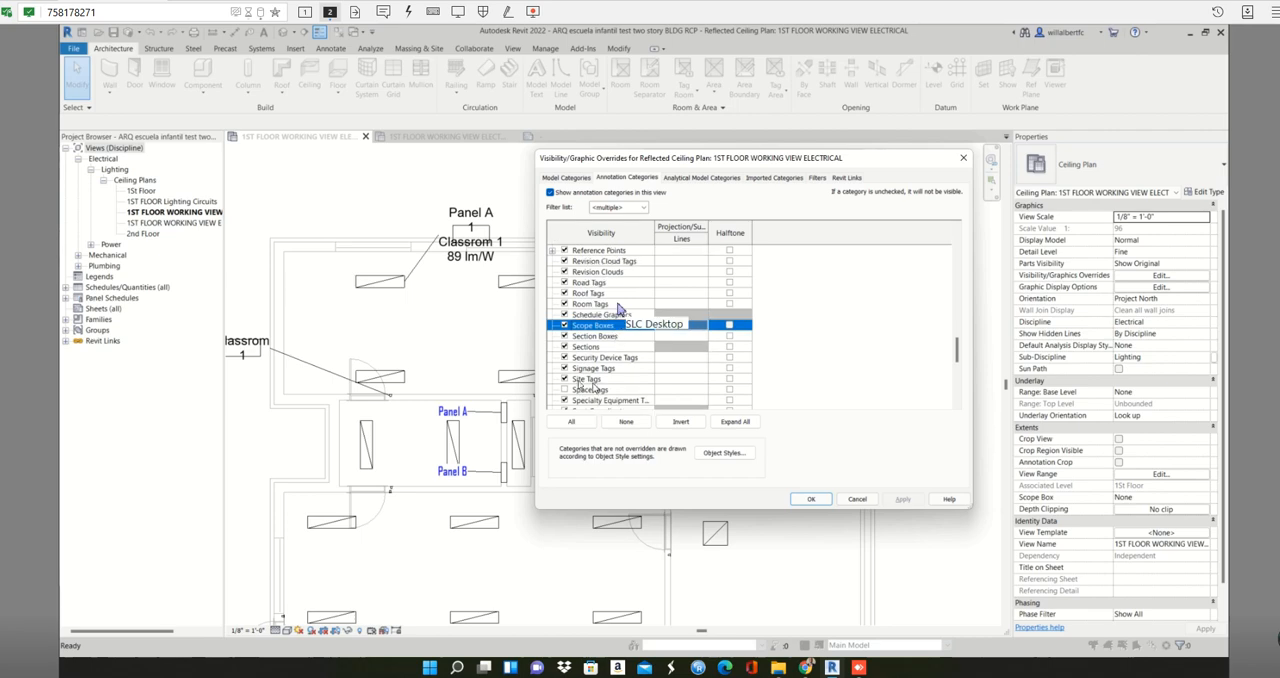
click(564, 389)
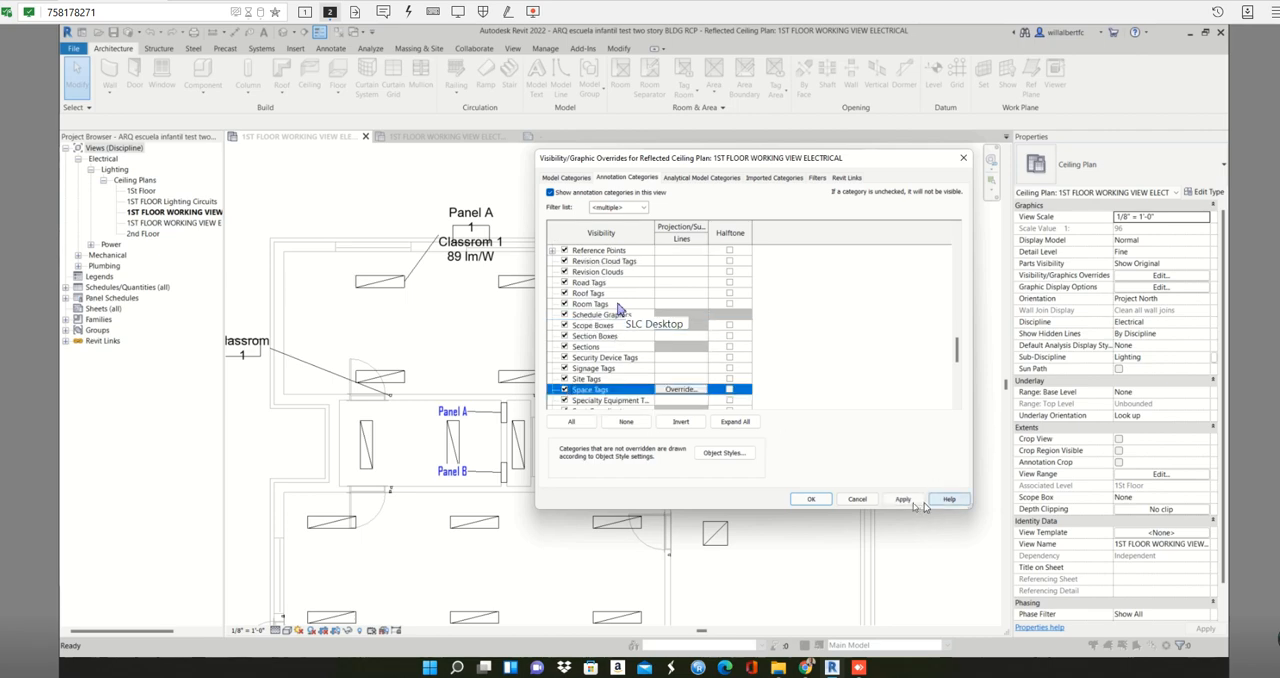
click(905, 500)
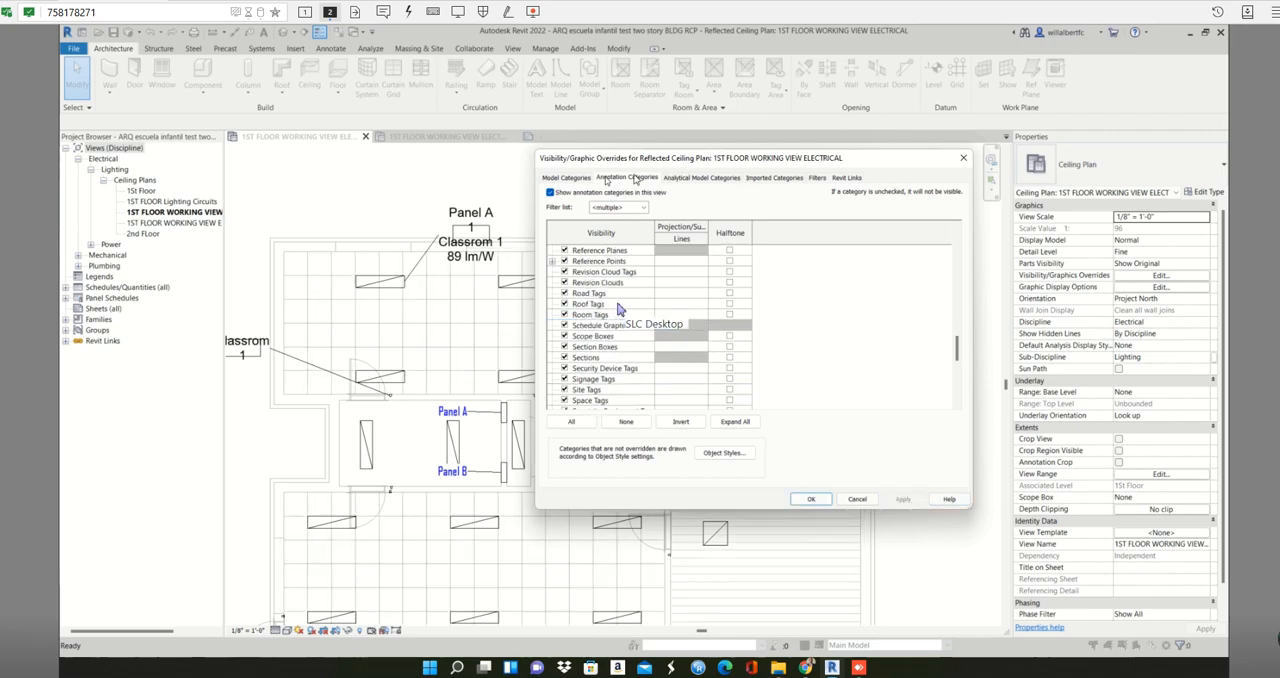
- Turn on the Spaces model category for the ceiling plan and accept the visibility overrides
click(568, 178)
click(603, 275)
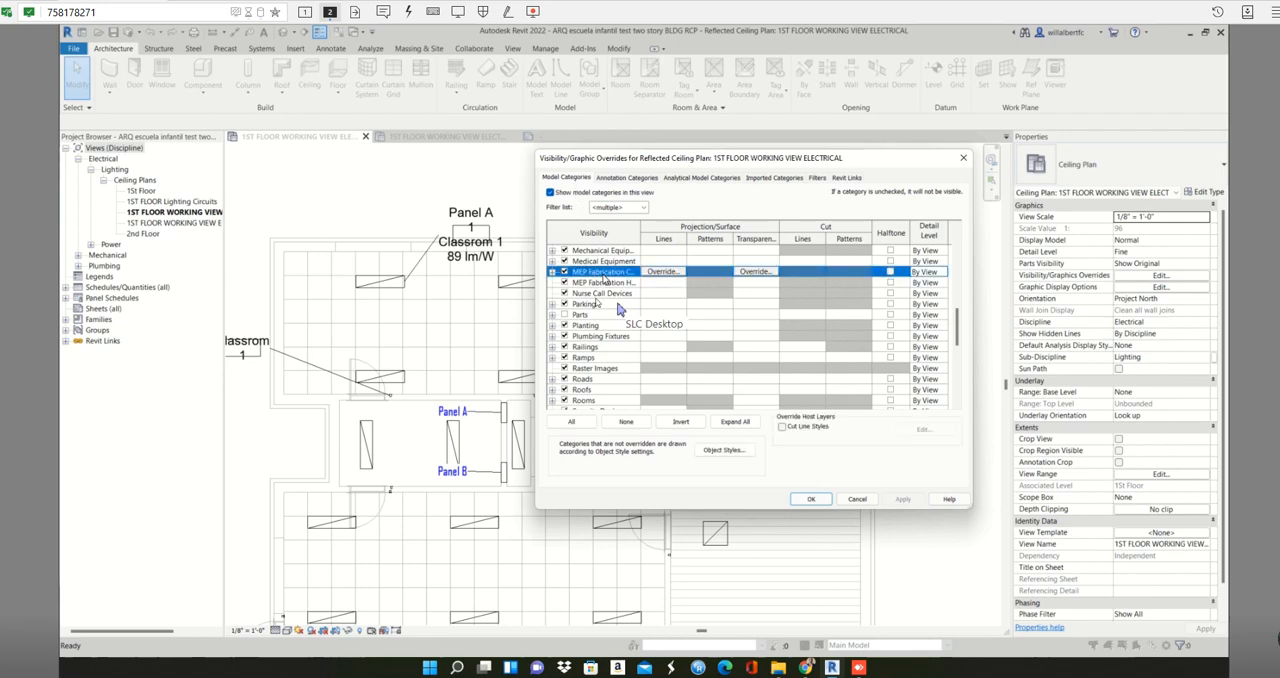
key(s)
scroll(586, 354, down, 2)
scroll(586, 356, down, 1)
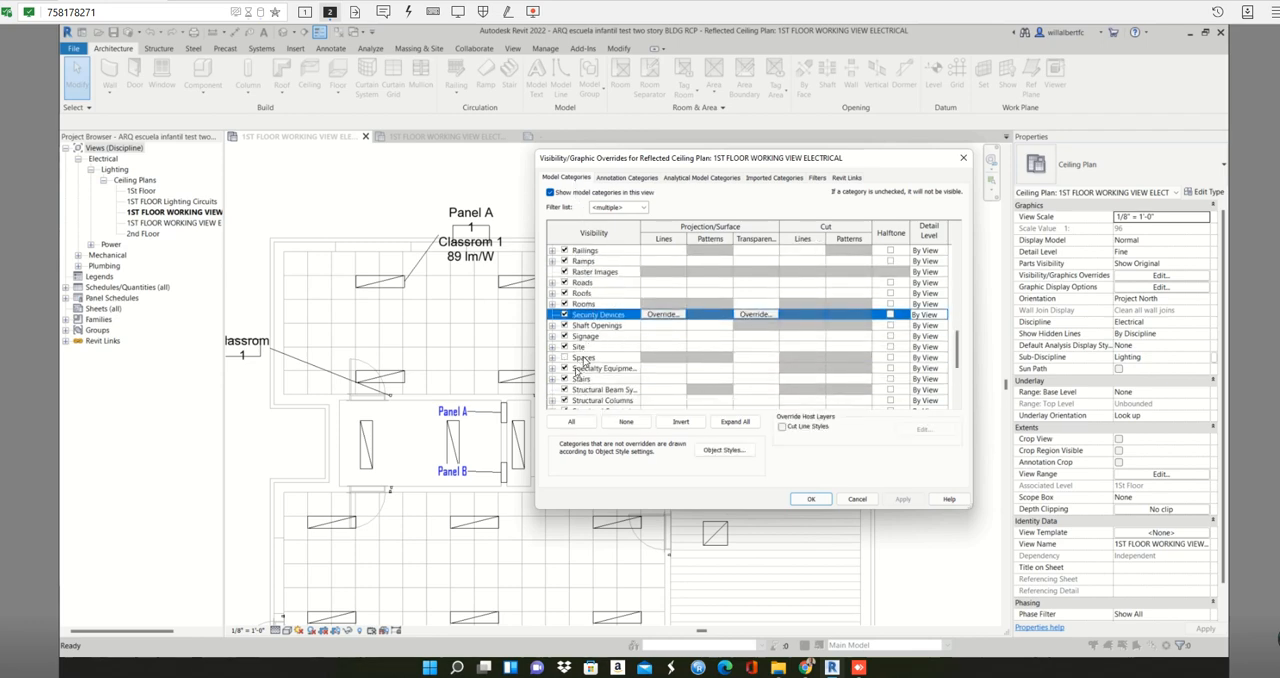
click(566, 360)
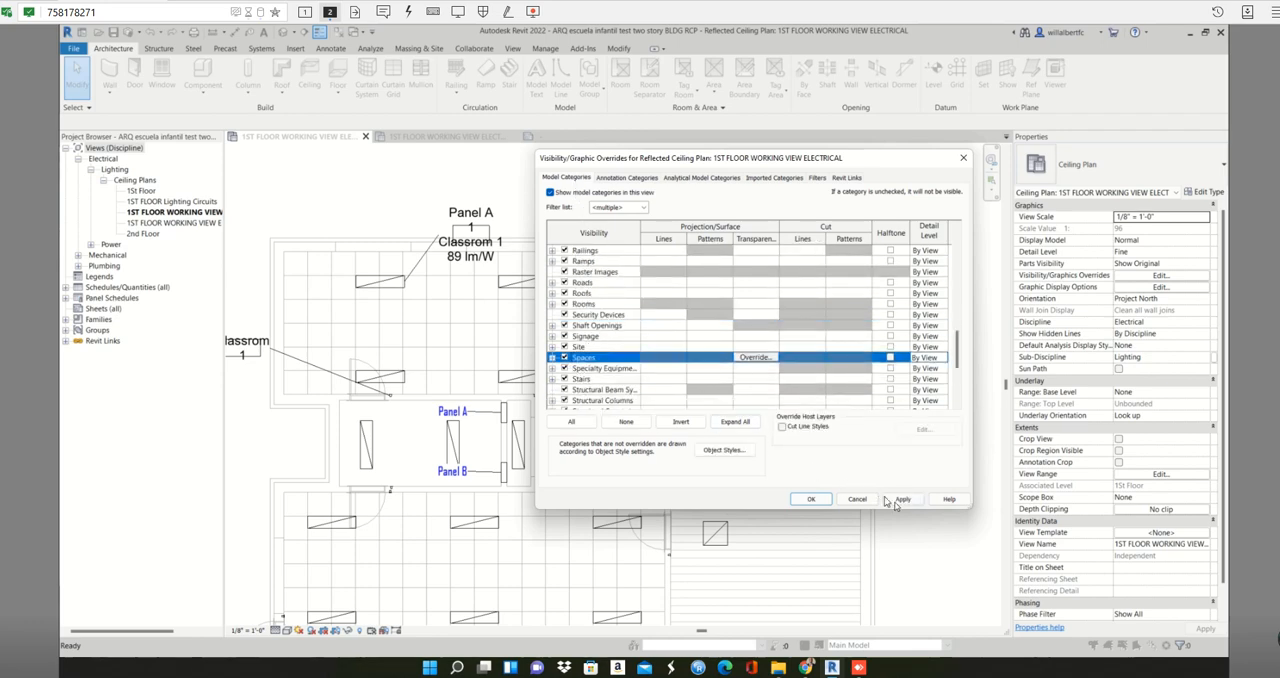
click(810, 500)
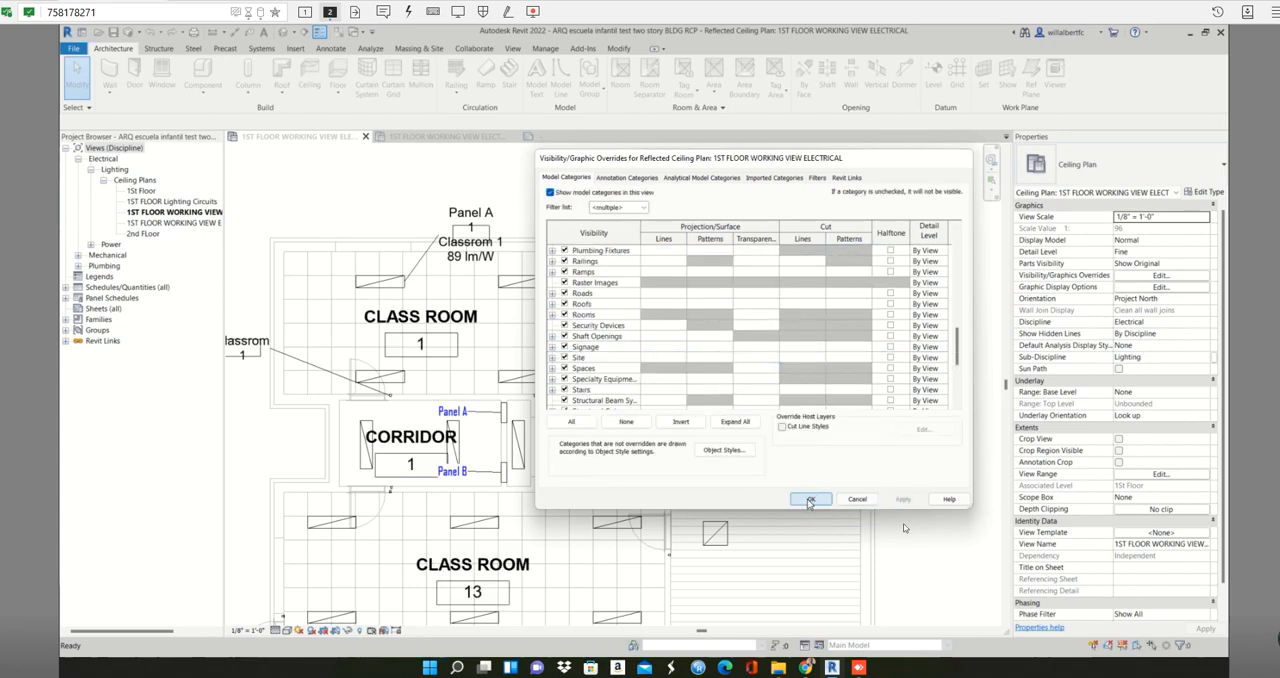
- Examine the space tags and the Classroom 1 lighting fixture tag across the first-floor ceiling plan
scroll(846, 362, down, 4)
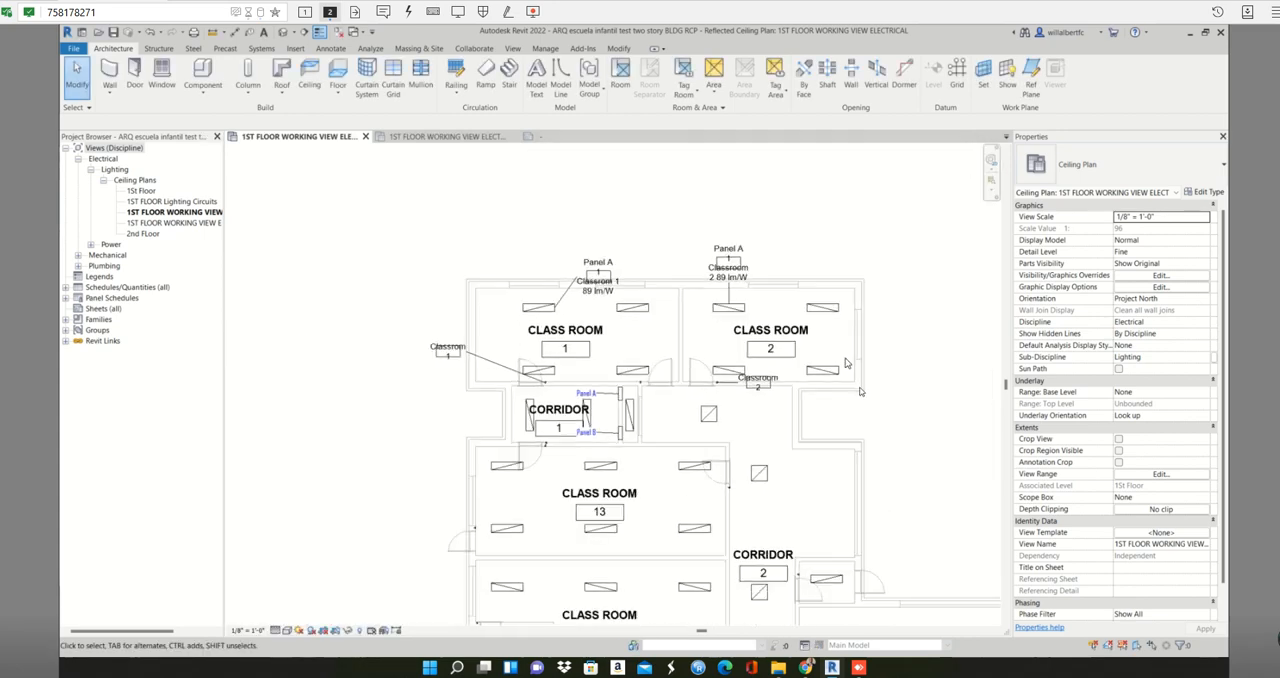
middle_drag(846, 362, 818, 276)
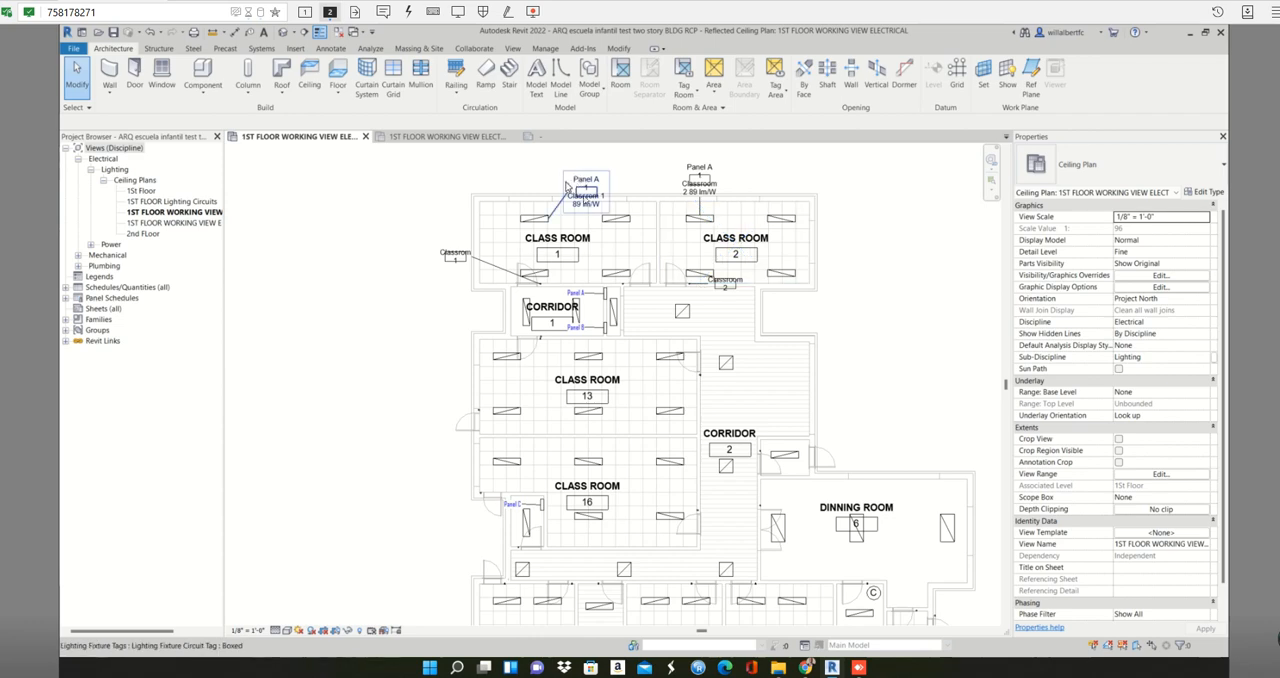
scroll(592, 225, up, 2)
click(594, 229)
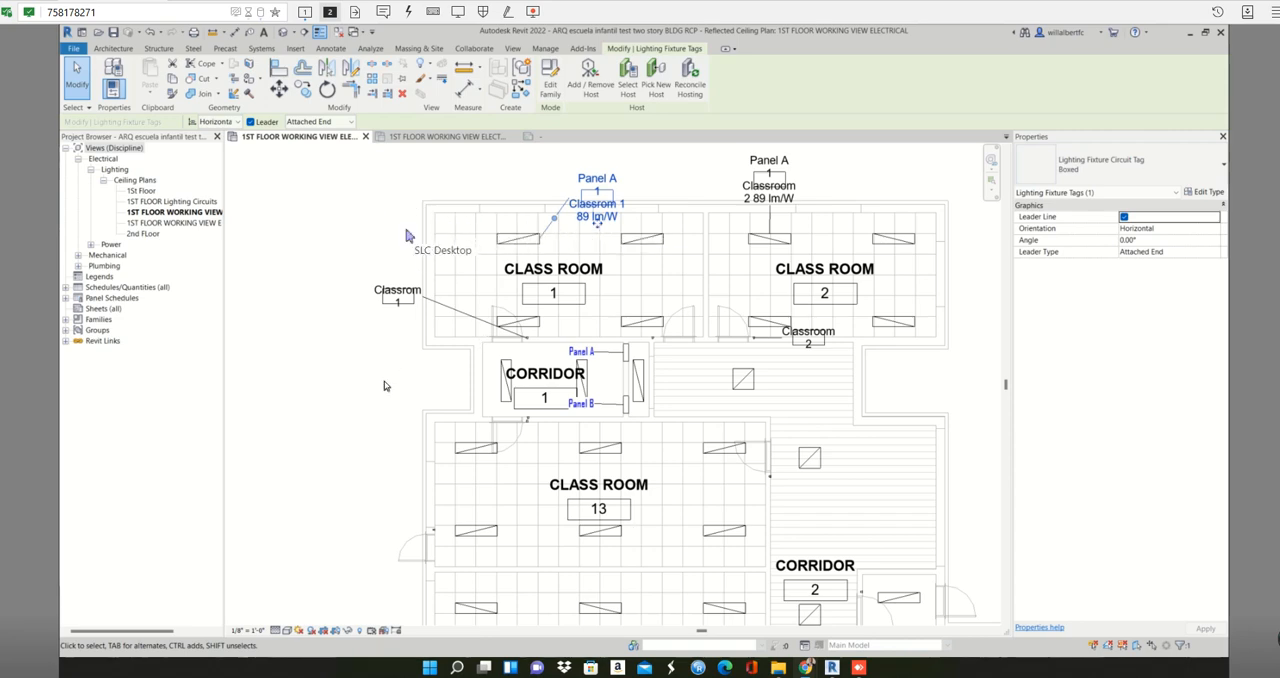
scroll(457, 410, down, 2)
middle_drag(453, 400, 405, 222)
scroll(427, 258, up, 3)
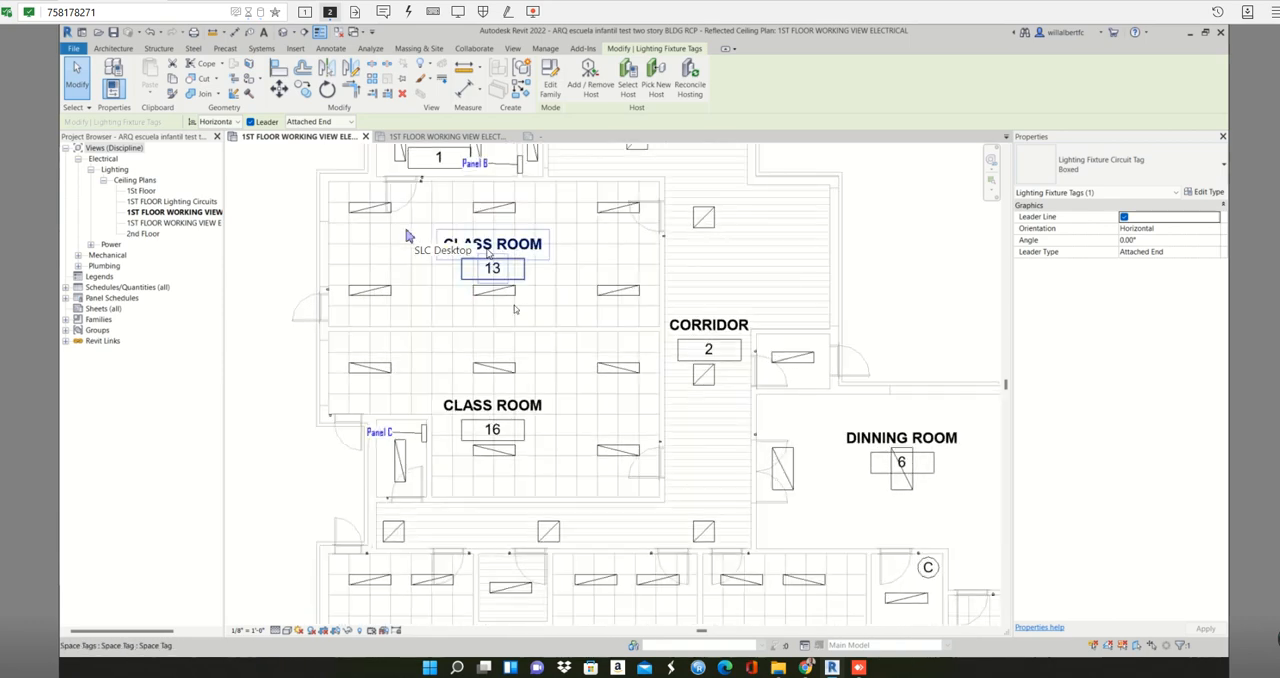
key(Tab)
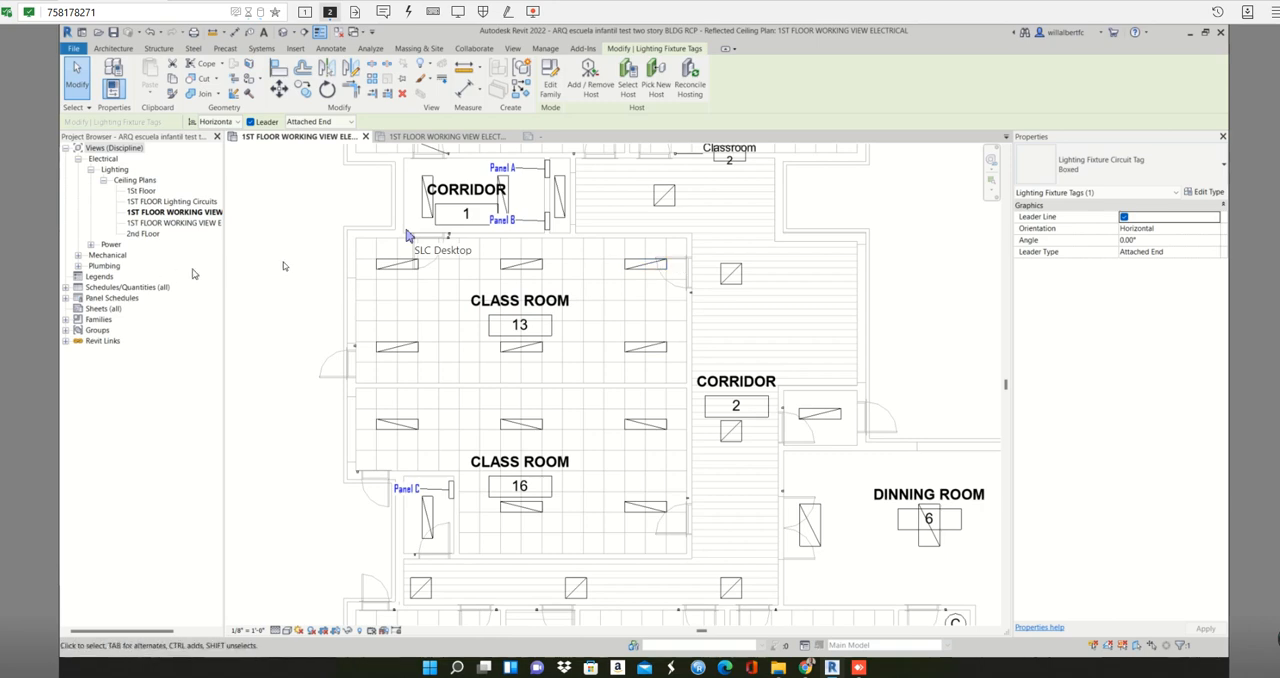
- Select the left and middle lighting fixtures in Class Room 13, filtering to Lighting Fixtures only, and create a switch system for them
drag(313, 255, 660, 367)
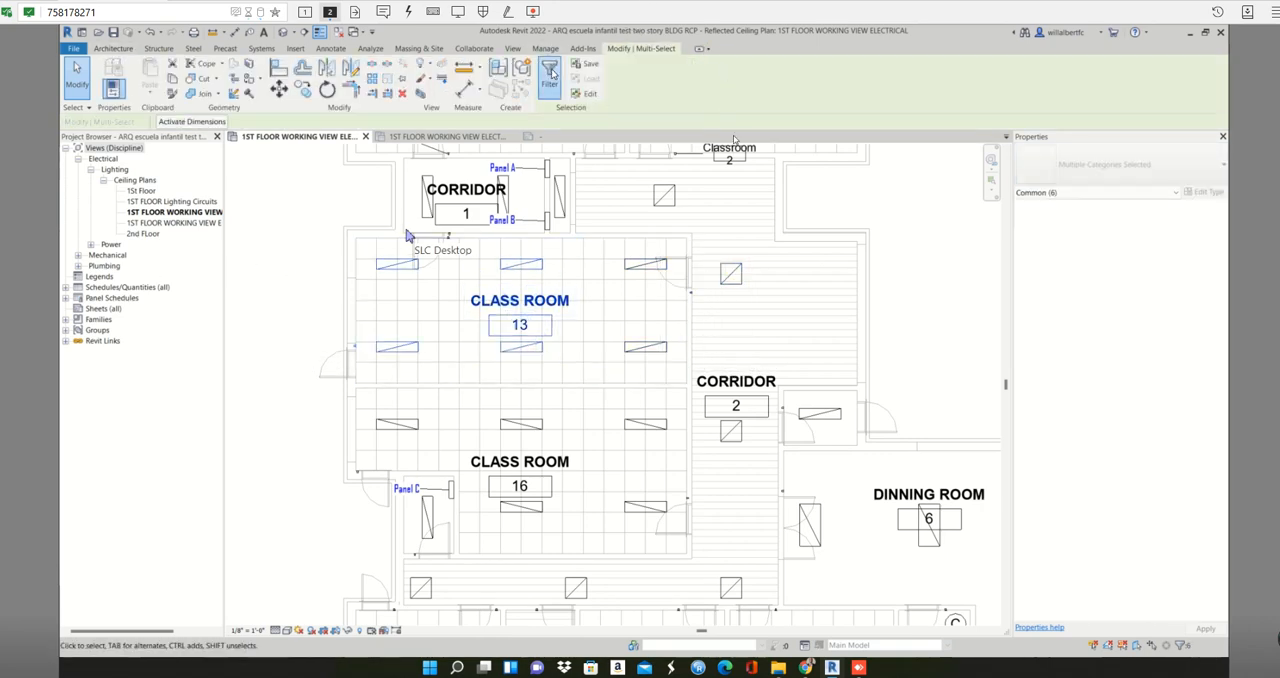
click(549, 72)
click(937, 264)
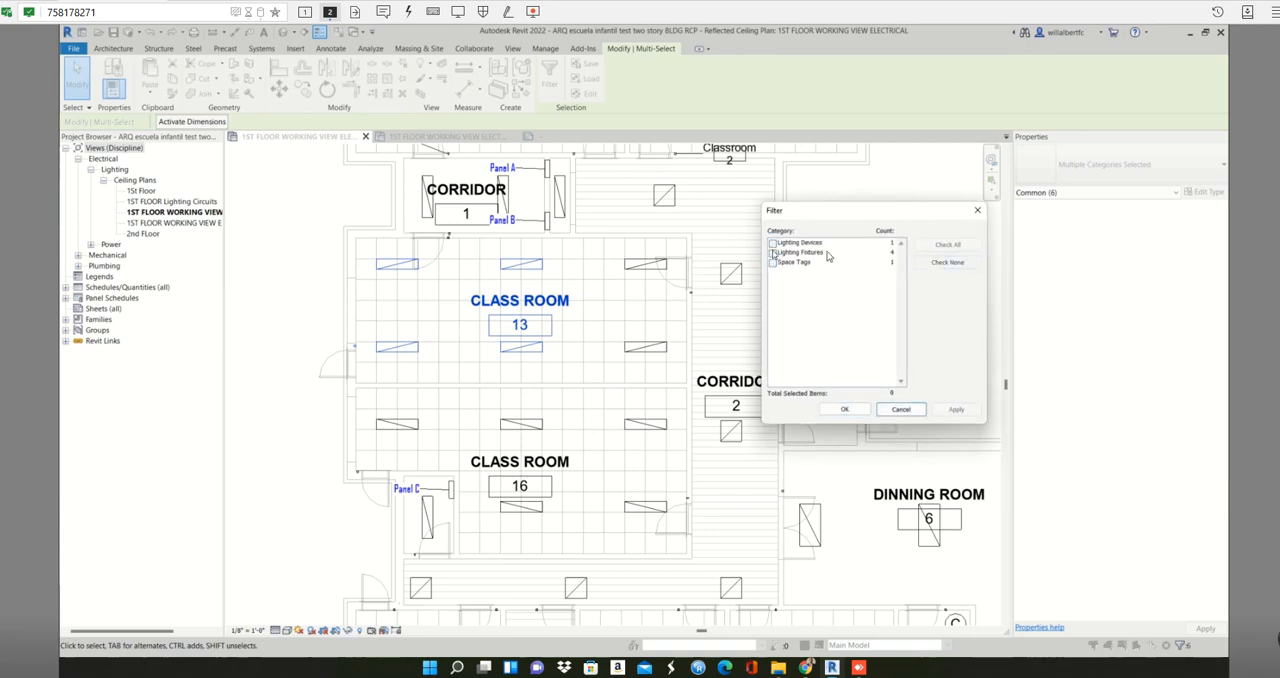
click(773, 253)
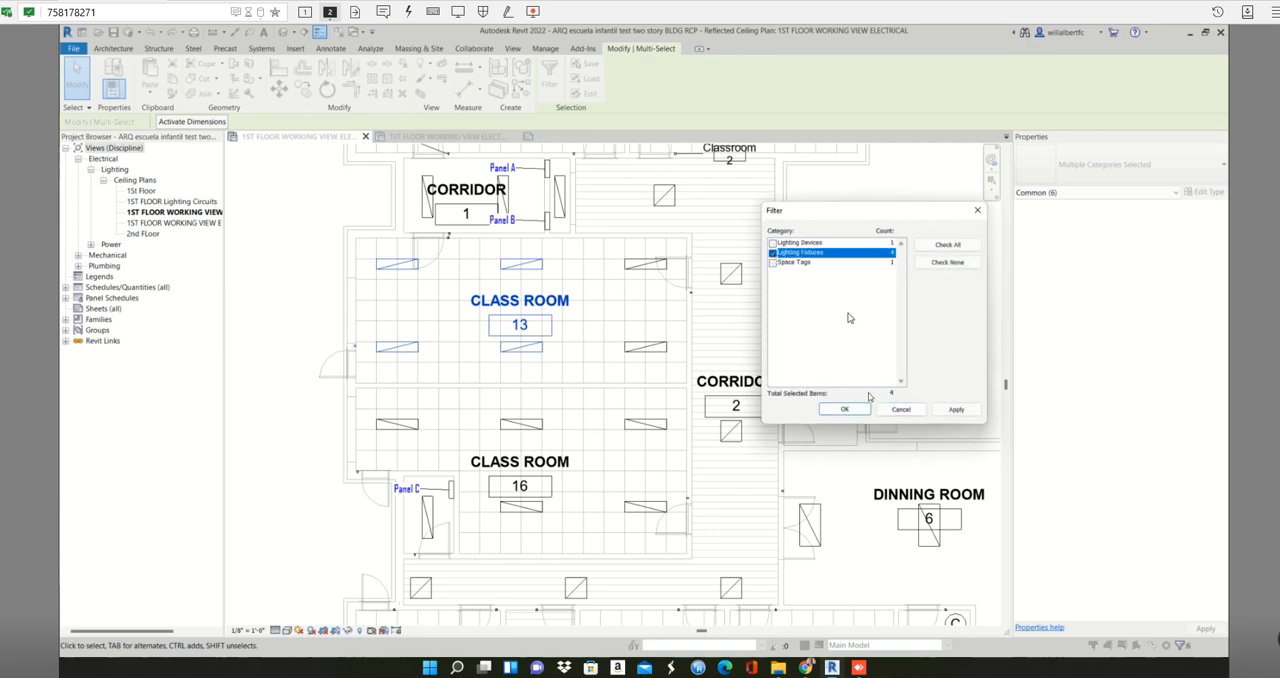
click(843, 409)
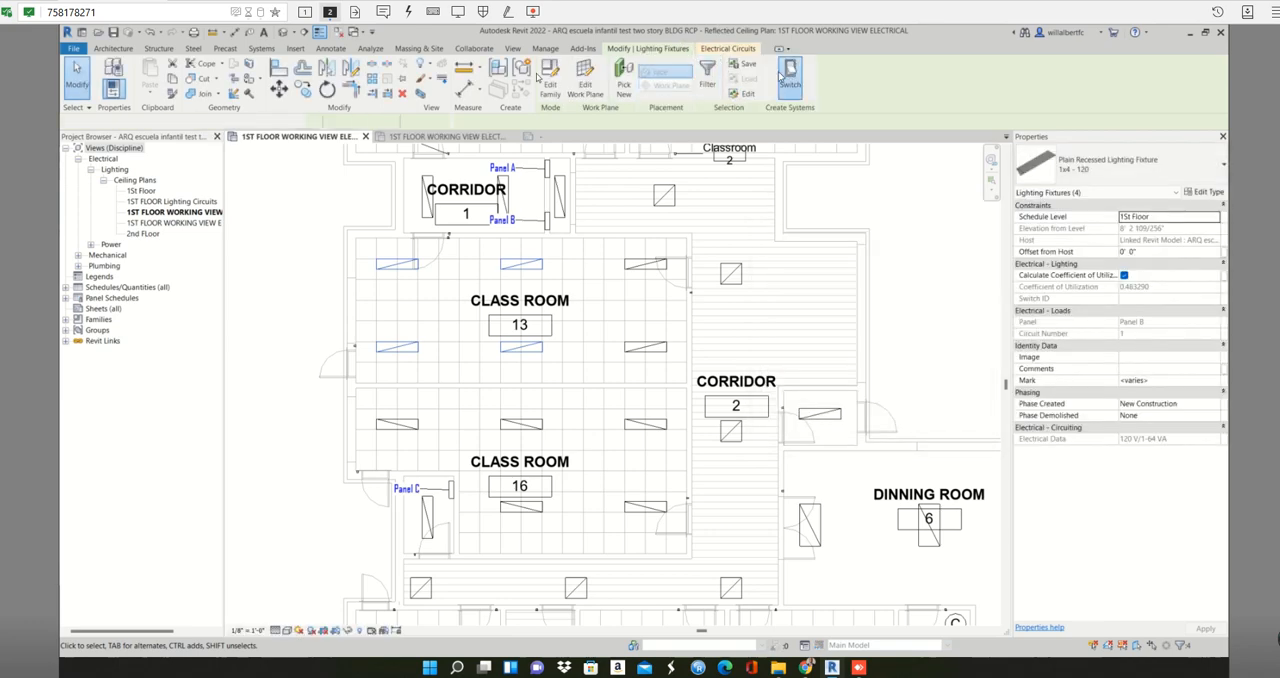
click(790, 74)
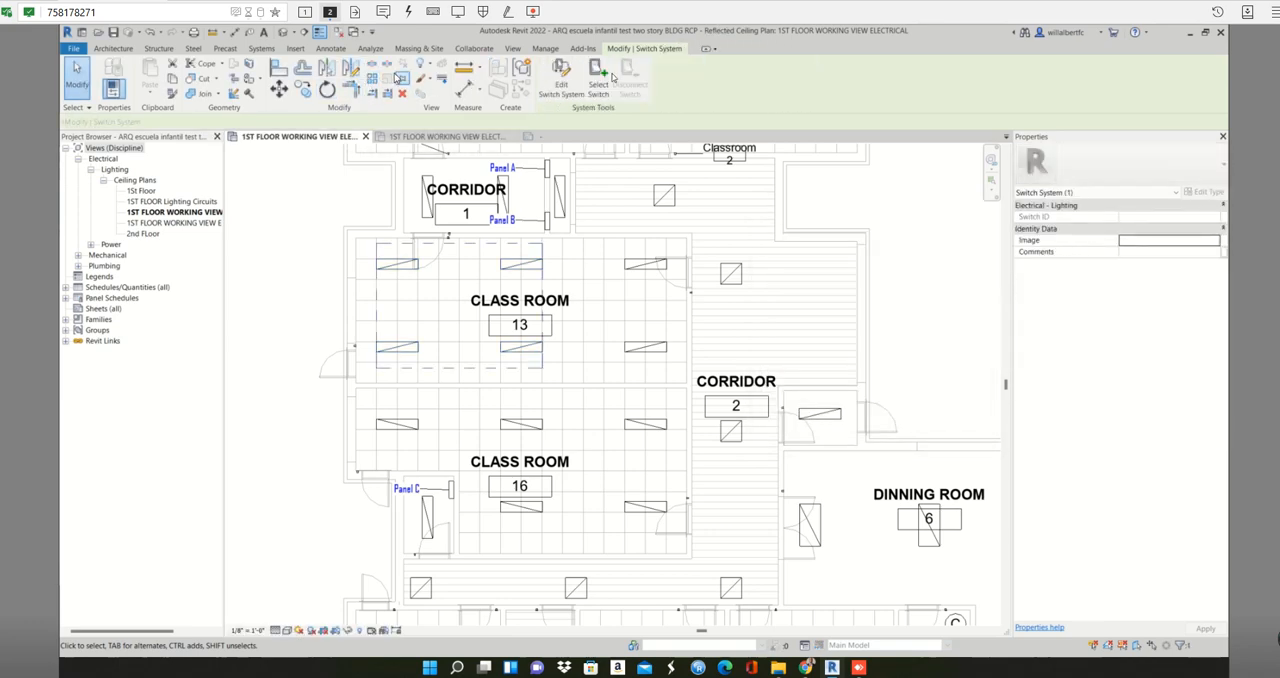
- Edit the Class Room 13 switch system to assign the three-way switch beside the upper corridor door, and finish editing
click(566, 80)
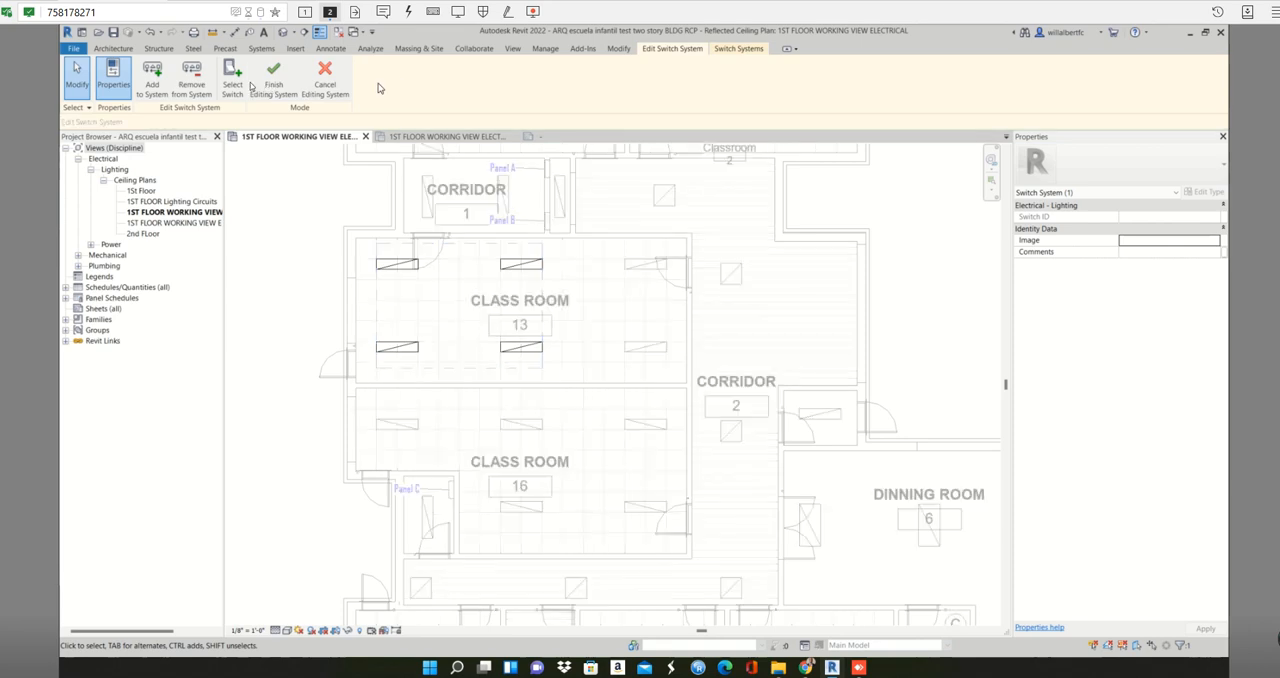
scroll(448, 238, up, 7)
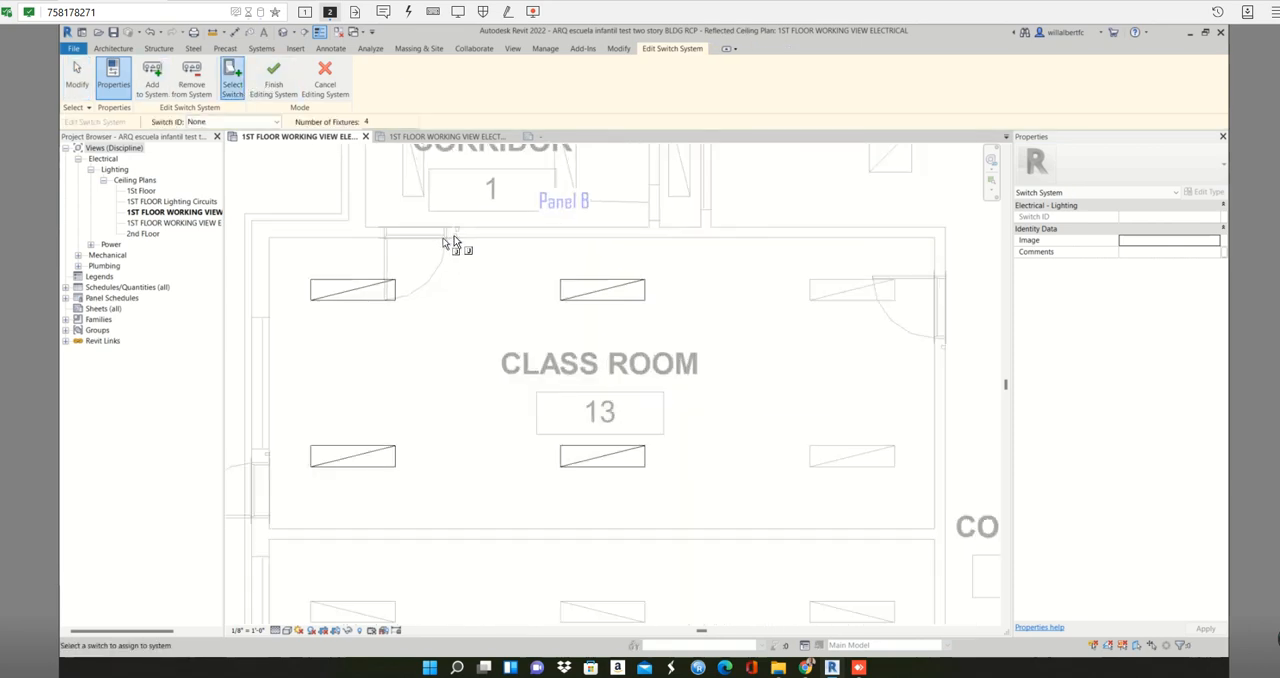
click(466, 238)
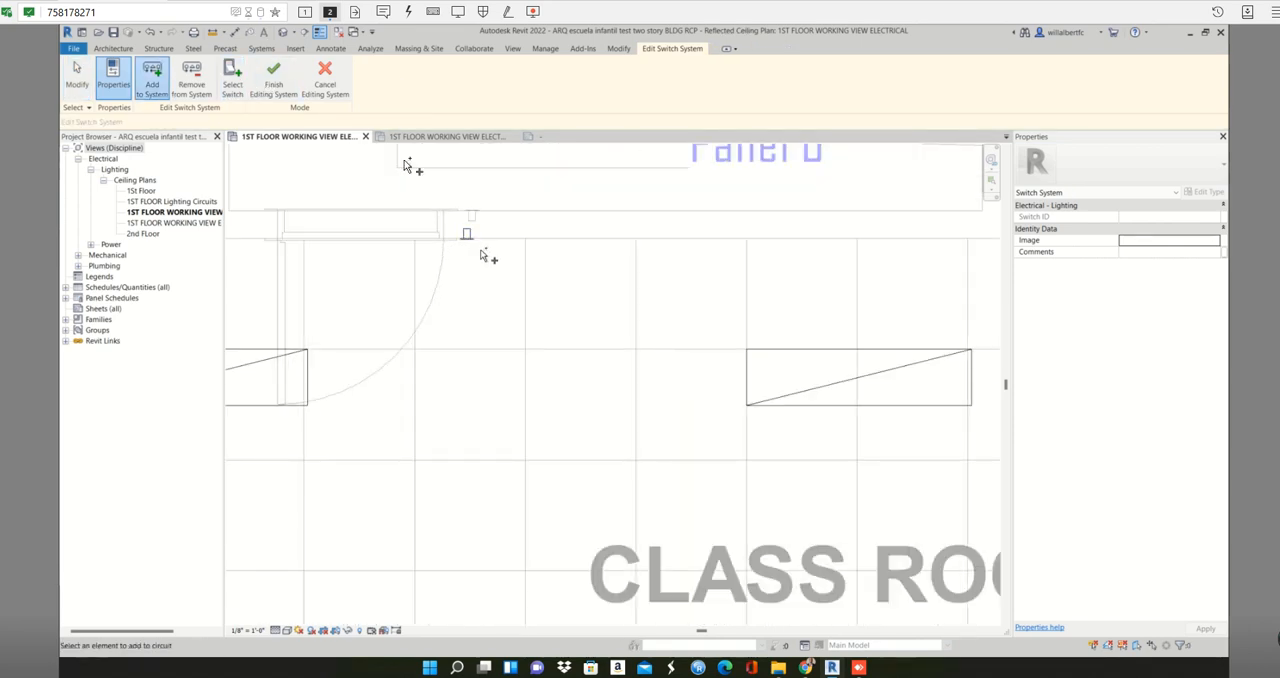
click(274, 80)
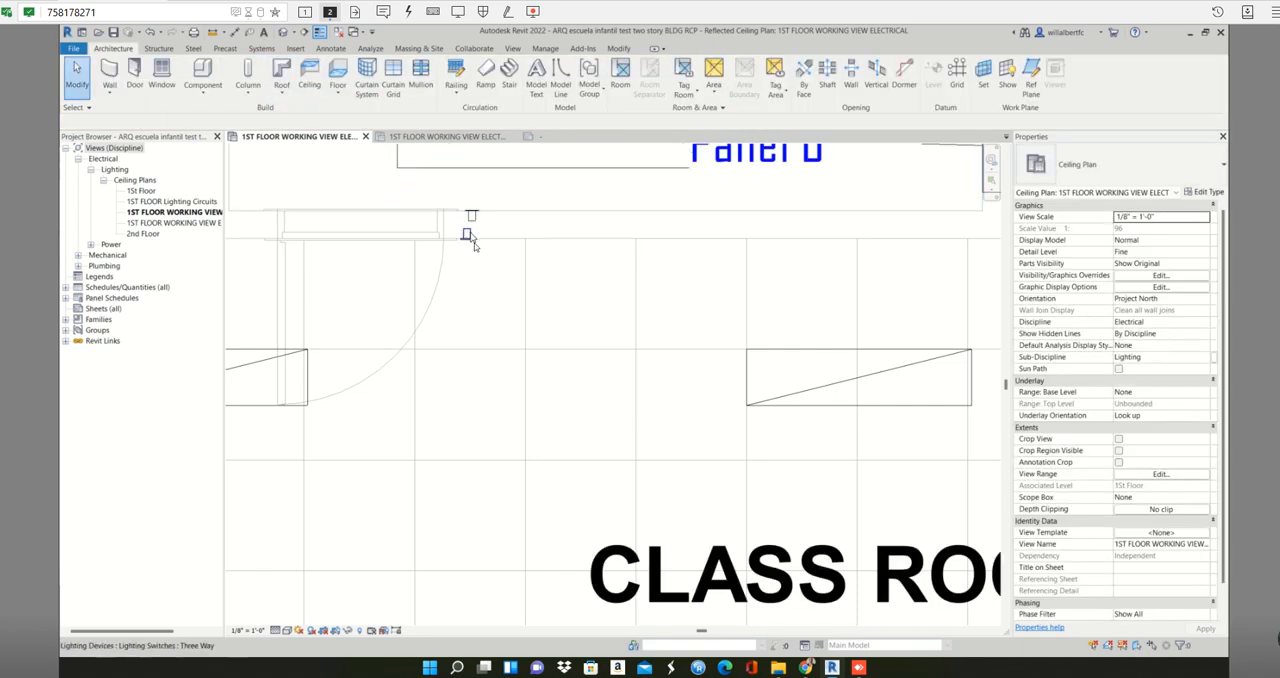
- Set the Switch ID of the three-way switch beside Class Room 13's upper door to Classroom 13 and apply it
scroll(468, 238, down, 3)
click(468, 238)
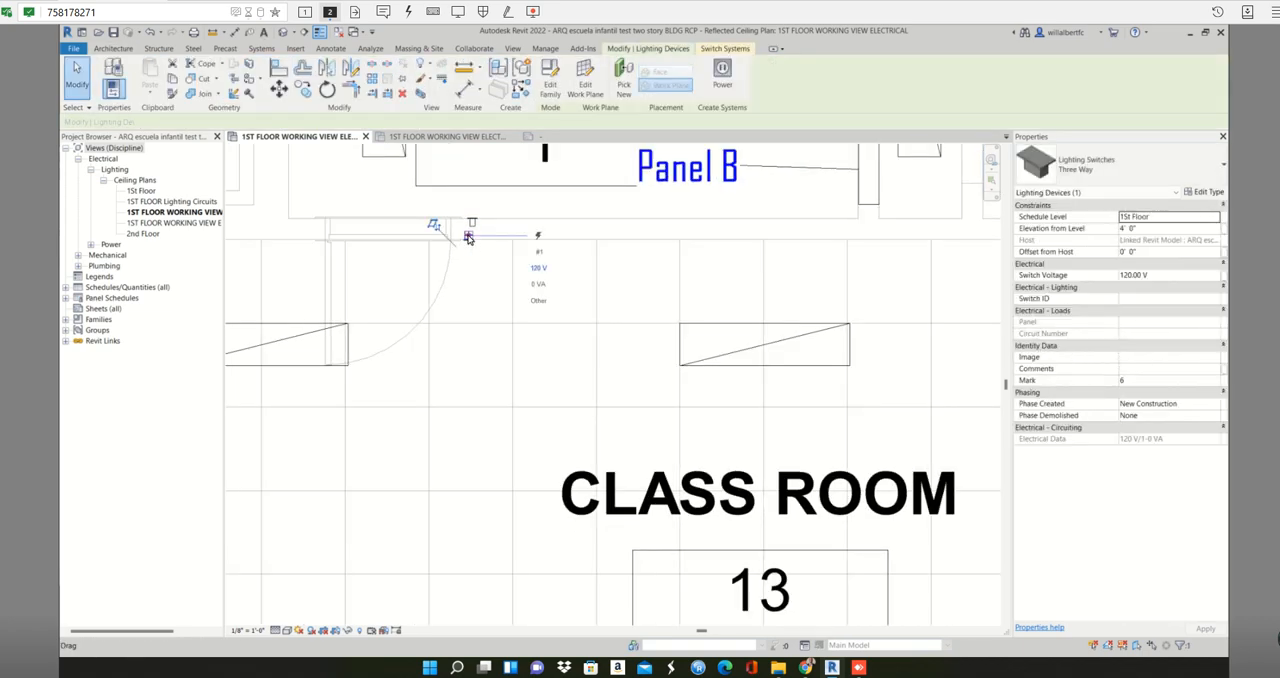
scroll(468, 238, up, 1)
scroll(810, 385, down, 1)
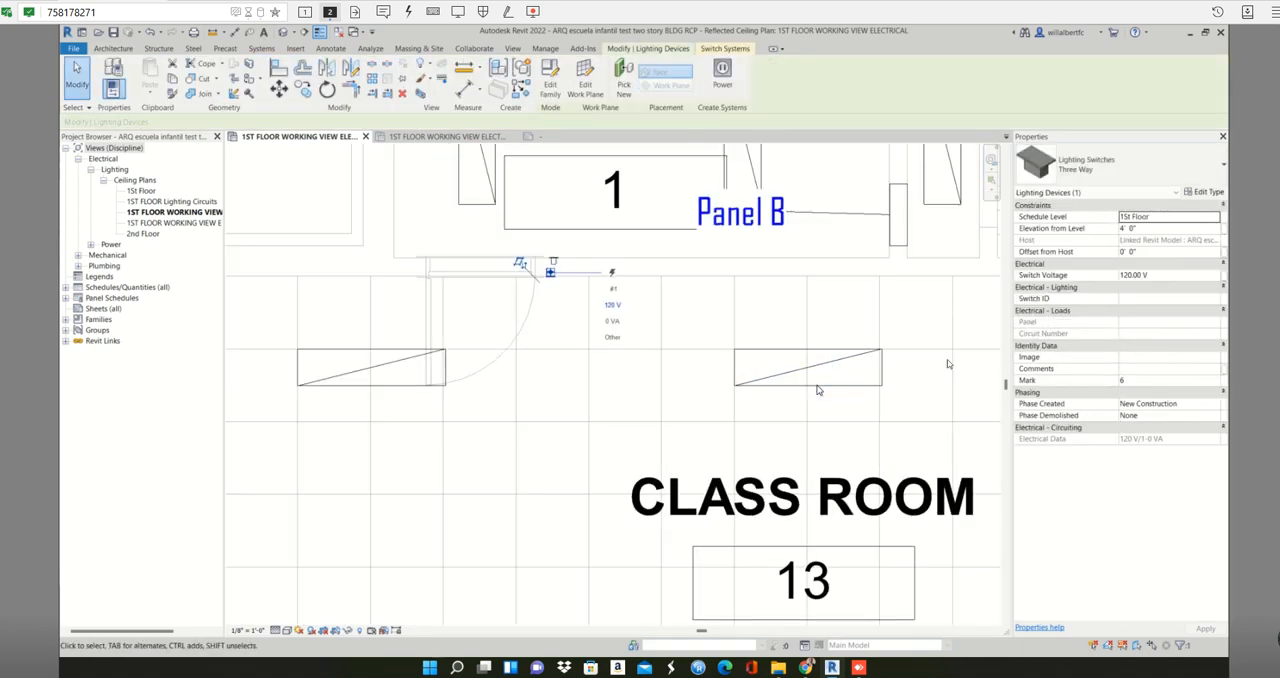
scroll(815, 388, down, 1)
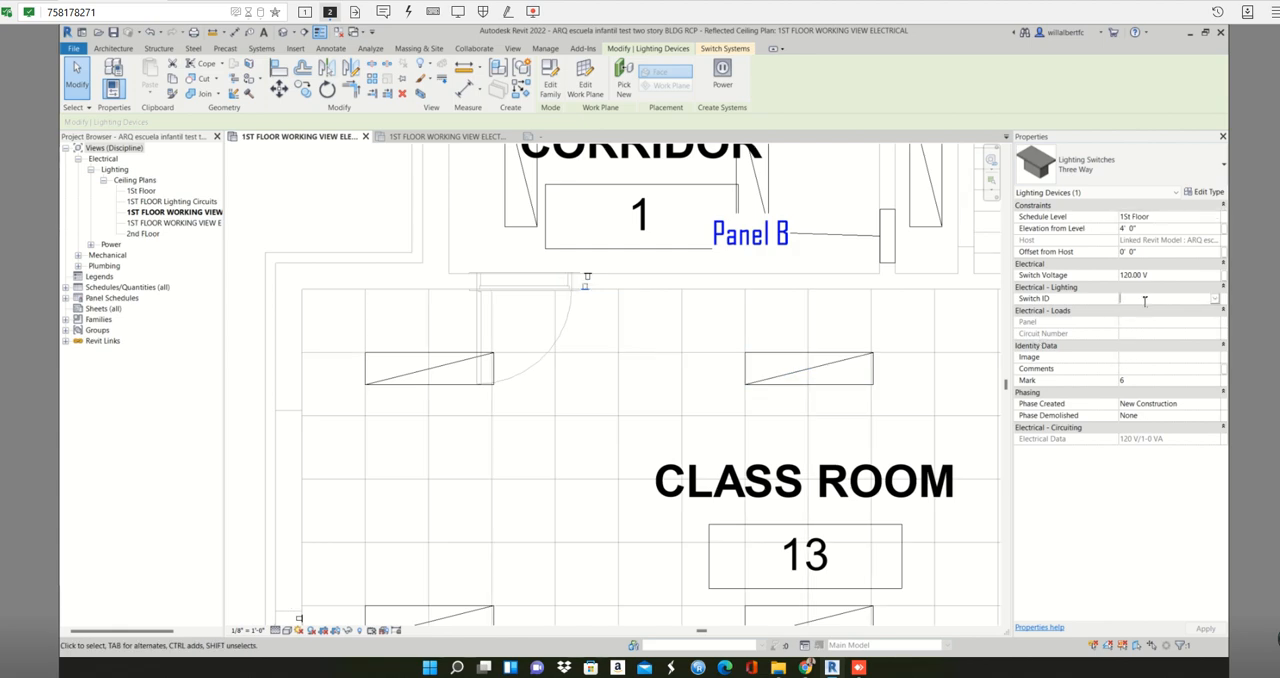
click(1145, 299)
text(Classro)
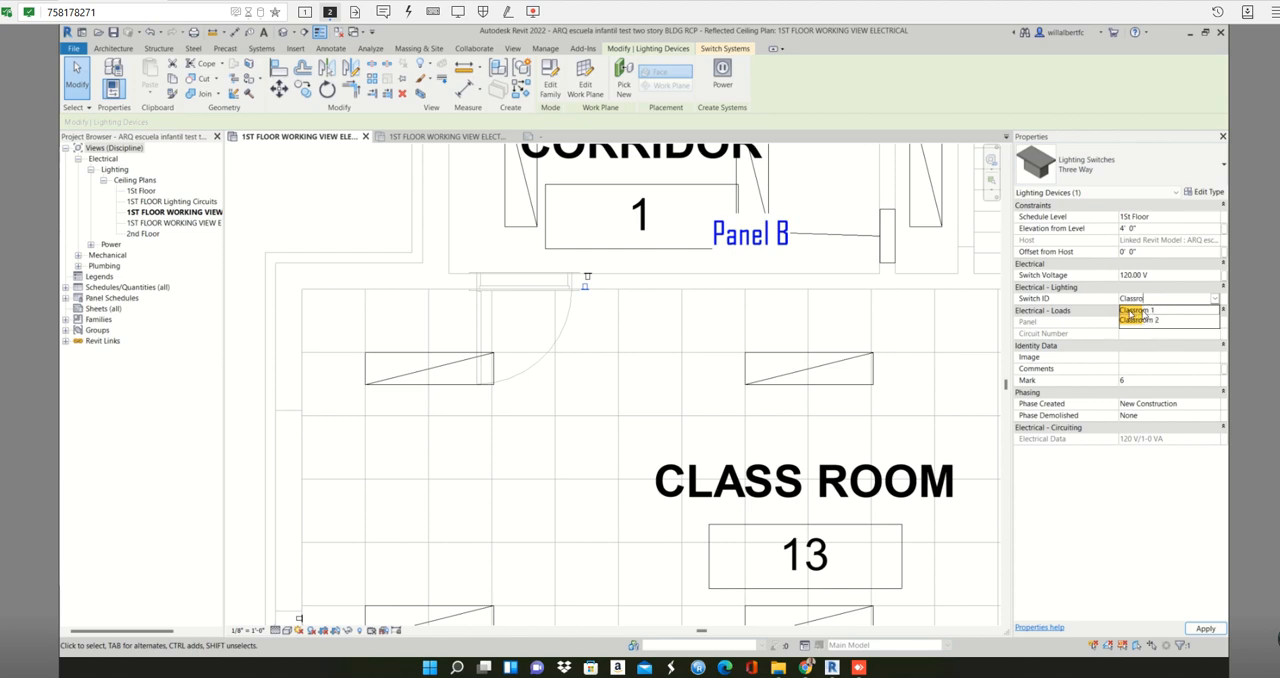
text(m1)
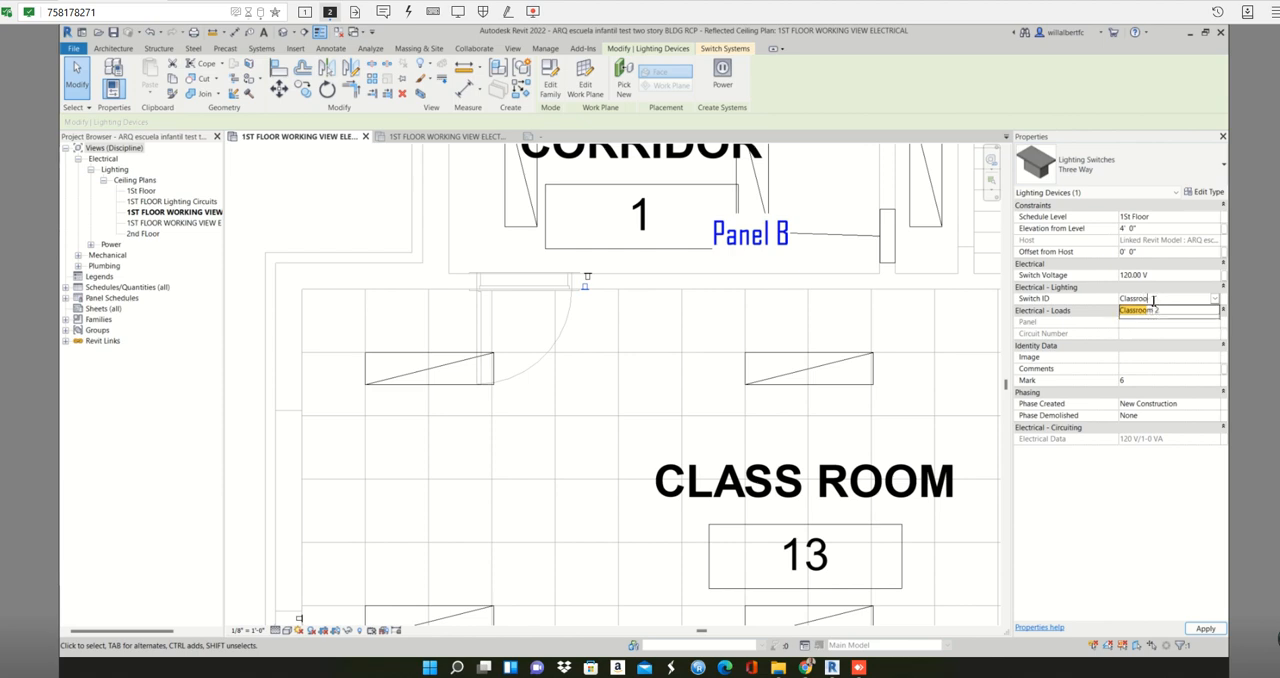
click(1205, 628)
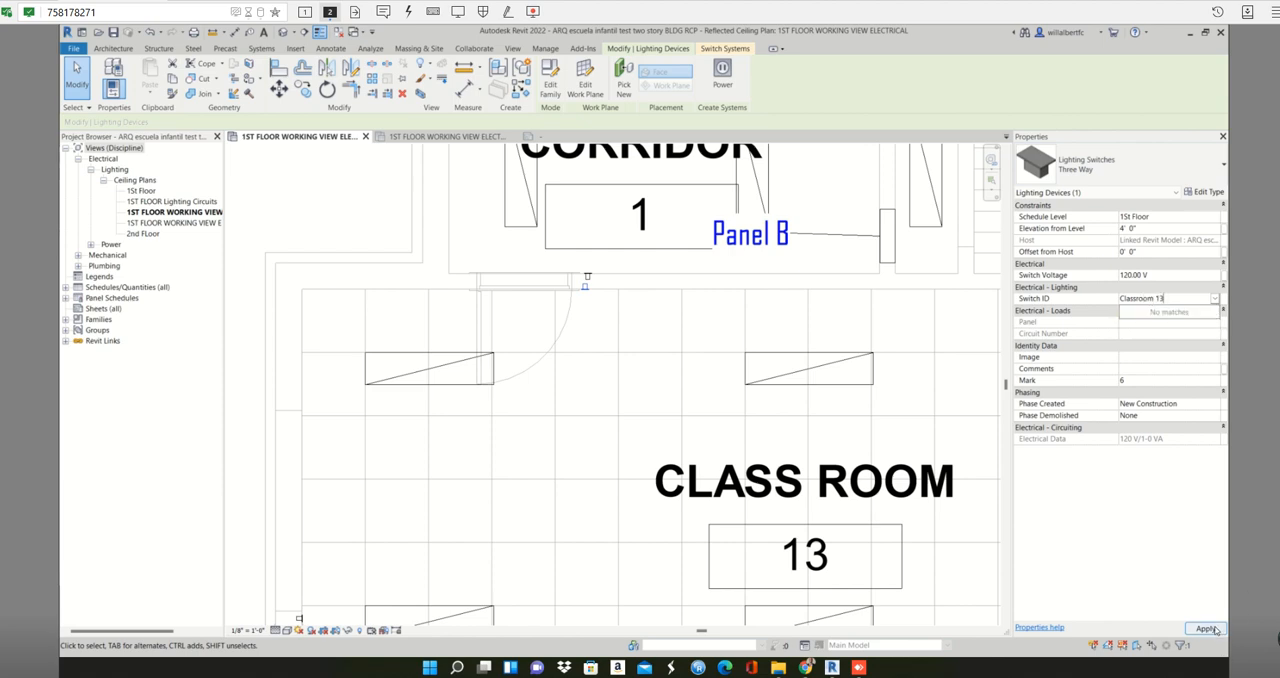
click(497, 441)
- Tag the three-way switch beside Class Room 13's upper door with its switch ID
scroll(497, 441, down, 2)
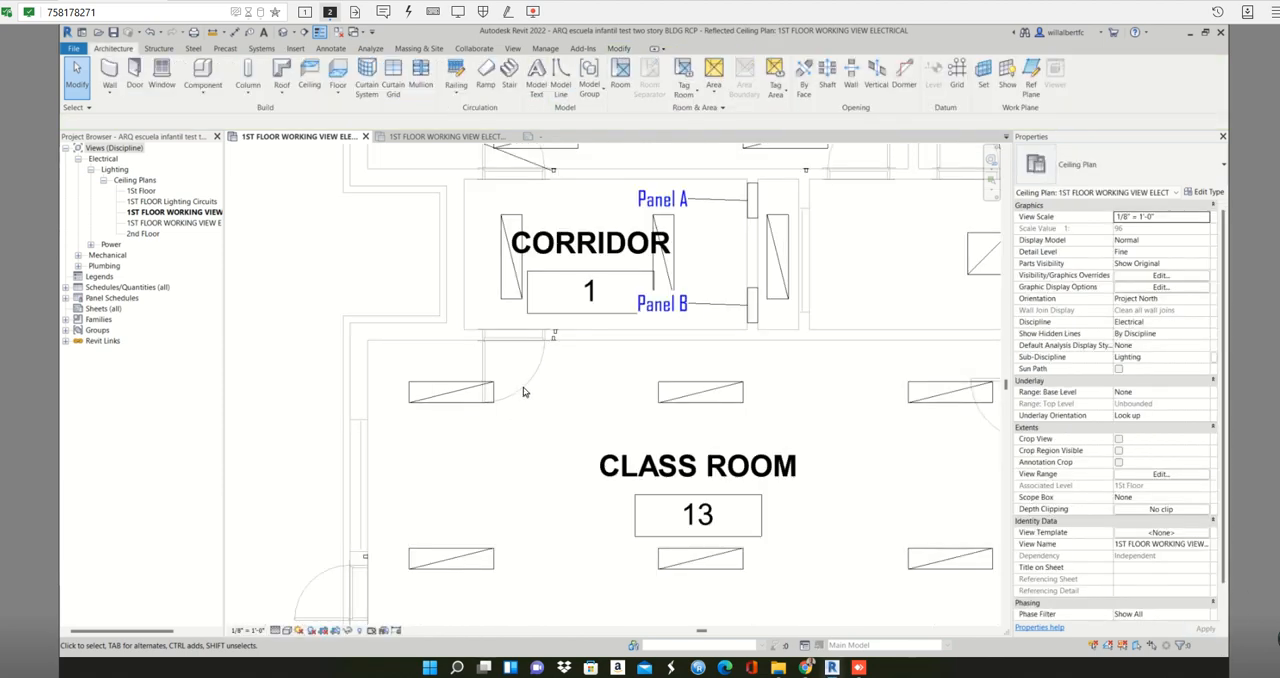
key(t)
key(g)
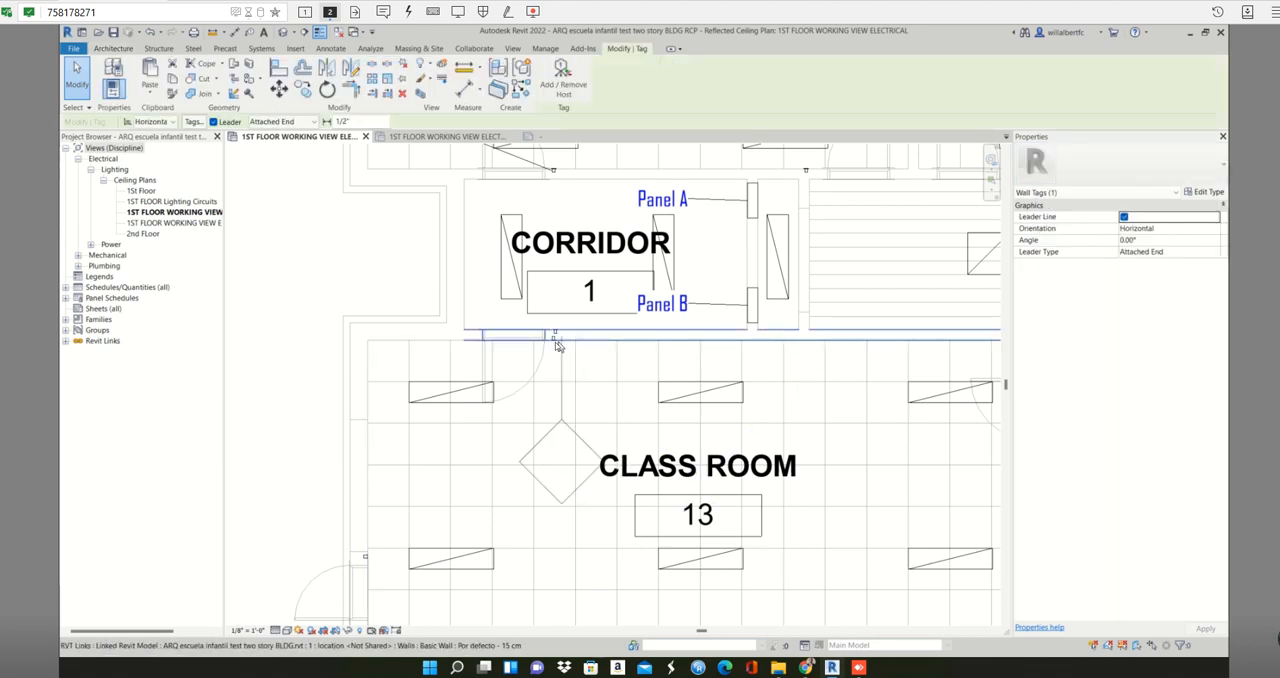
click(556, 348)
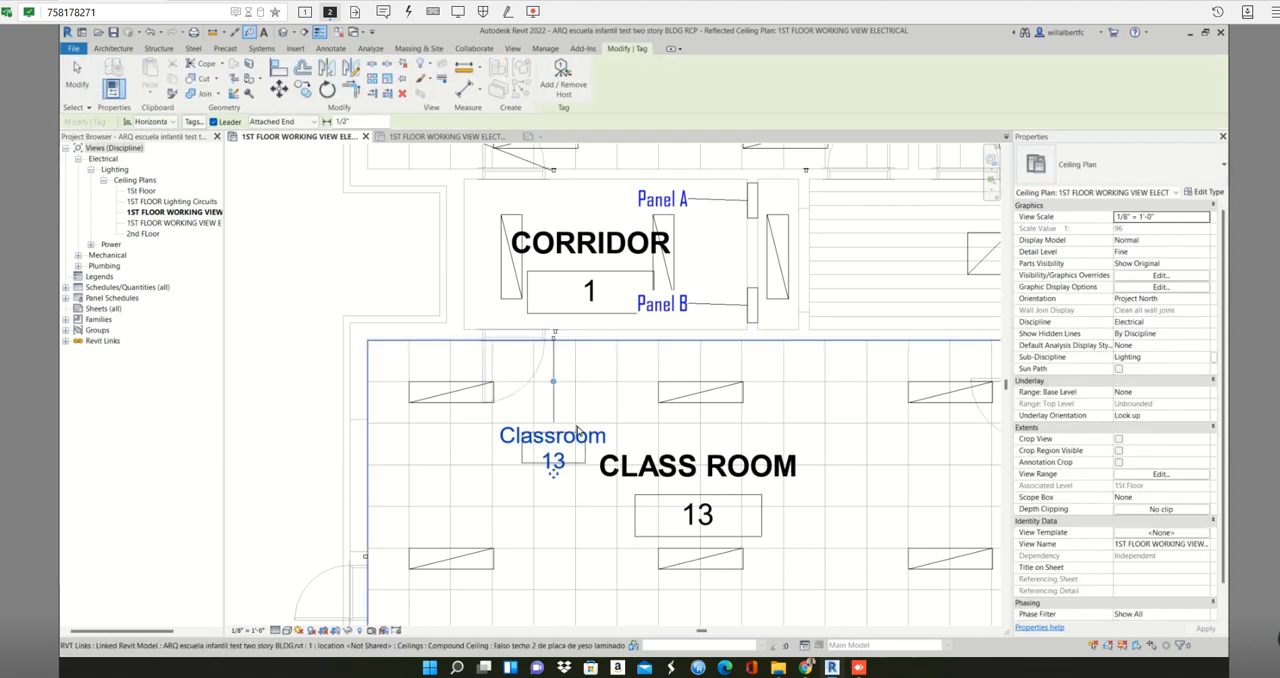
key(Escape)
key(Escape)
- Tag Class Room 13's upper-left lighting fixture with its circuit and switch data, placing the tag outside the building's left wall
scroll(522, 337, down, 3)
middle_drag(640, 365, 566, 249)
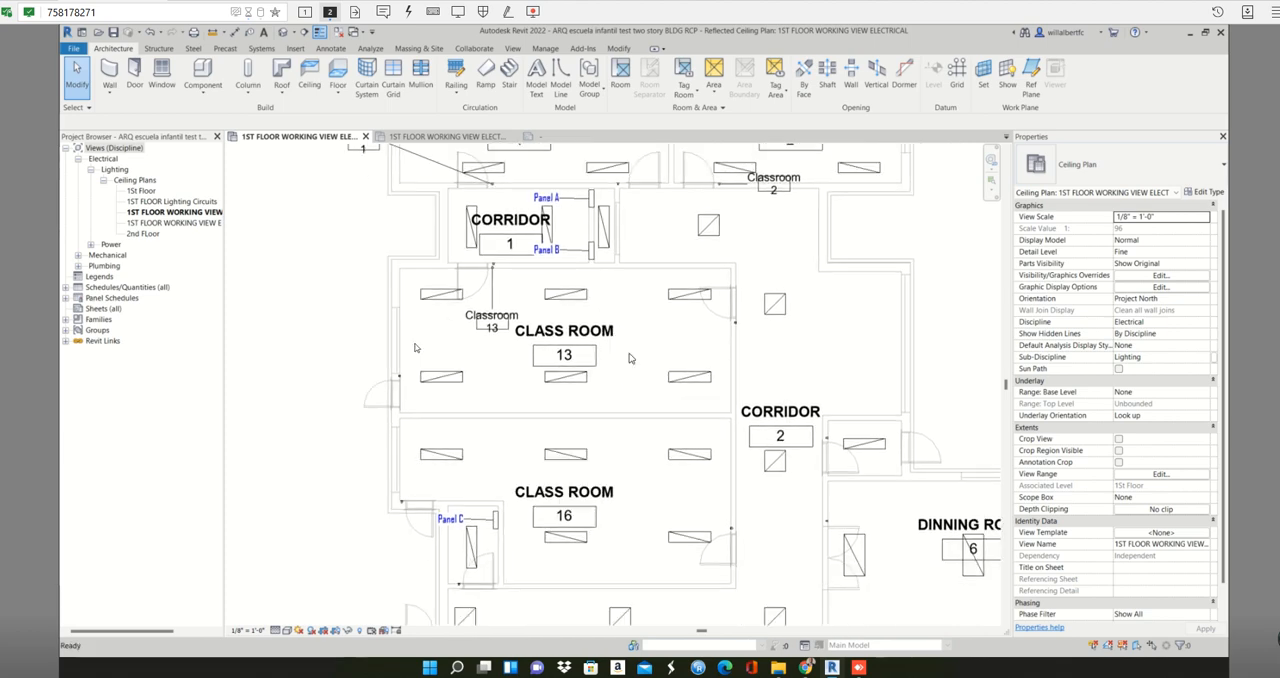
key(g)
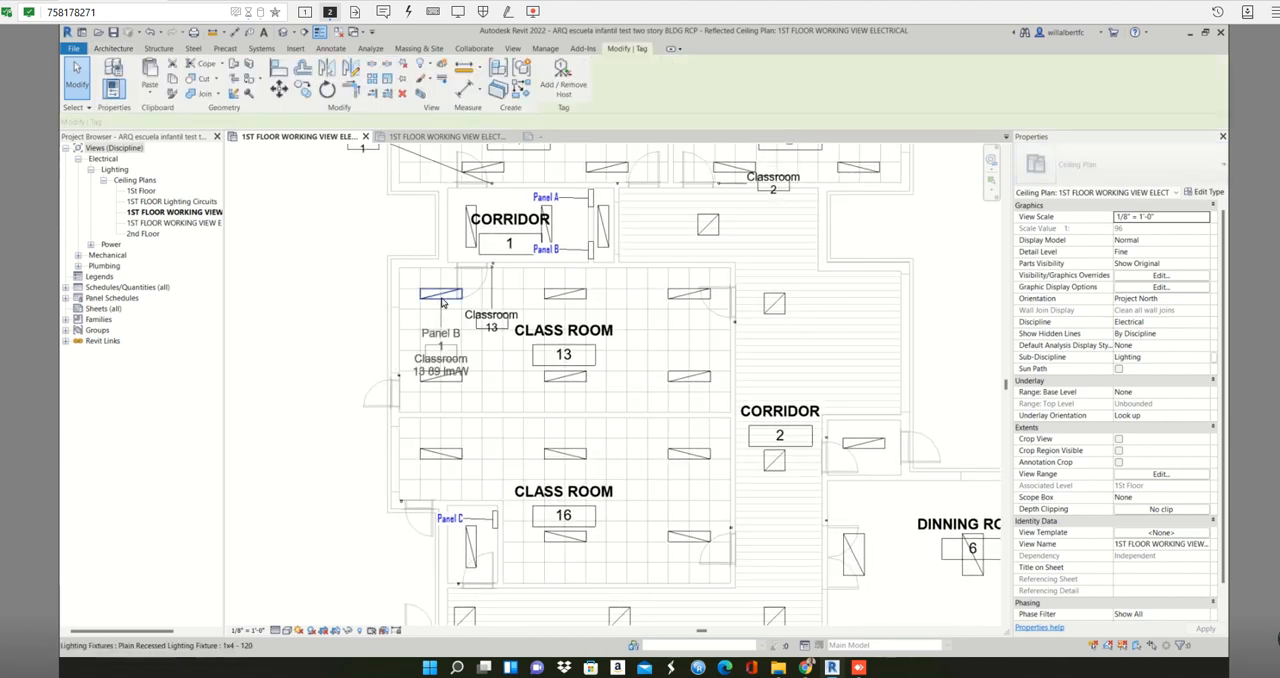
click(442, 300)
click(470, 368)
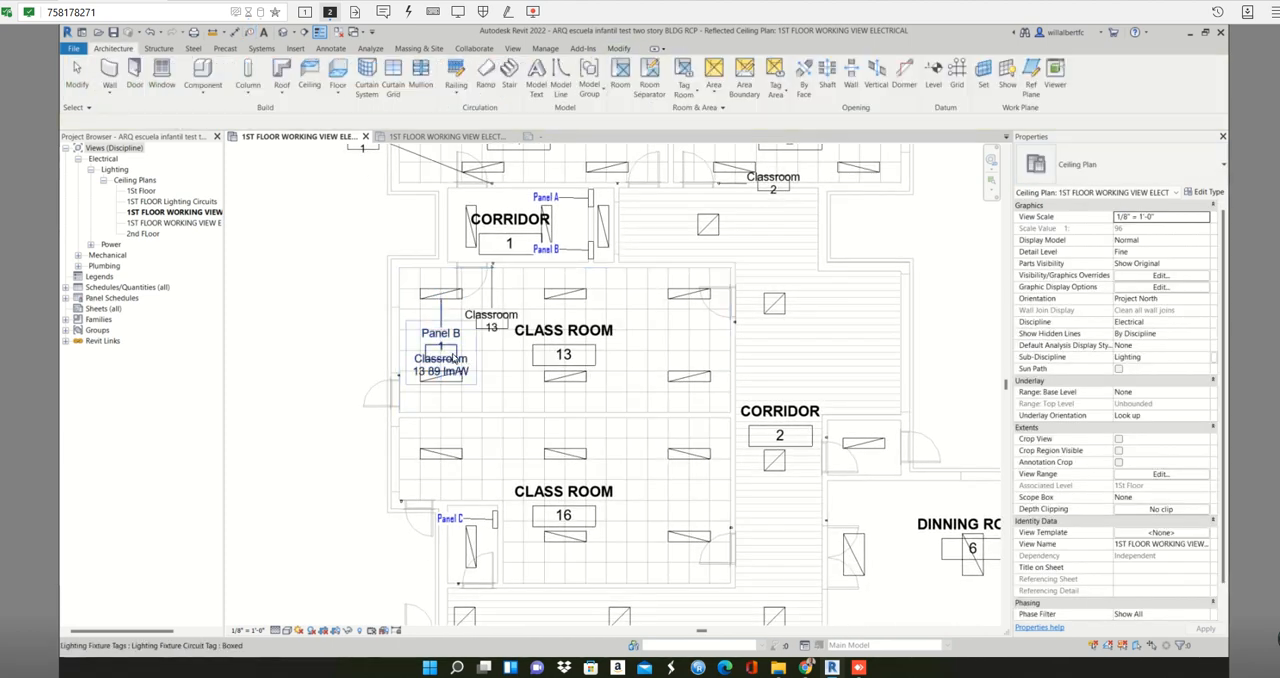
key(Escape)
drag(375, 350, 328, 393)
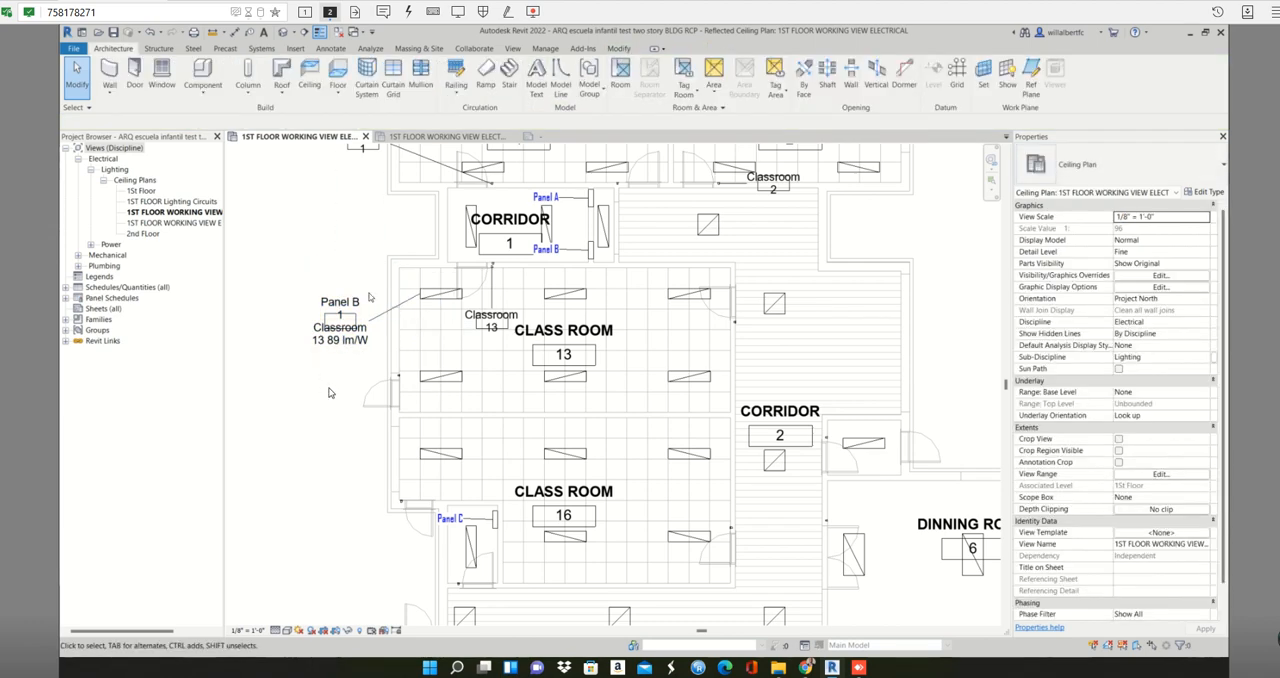
- Compare the 1ST FLOOR Lighting Circuits plan and the electrical working view's Copy 1 with the tagged 1ST FLOOR WORKING VIEW ELECTRICAL plan
scroll(328, 392, down, 1)
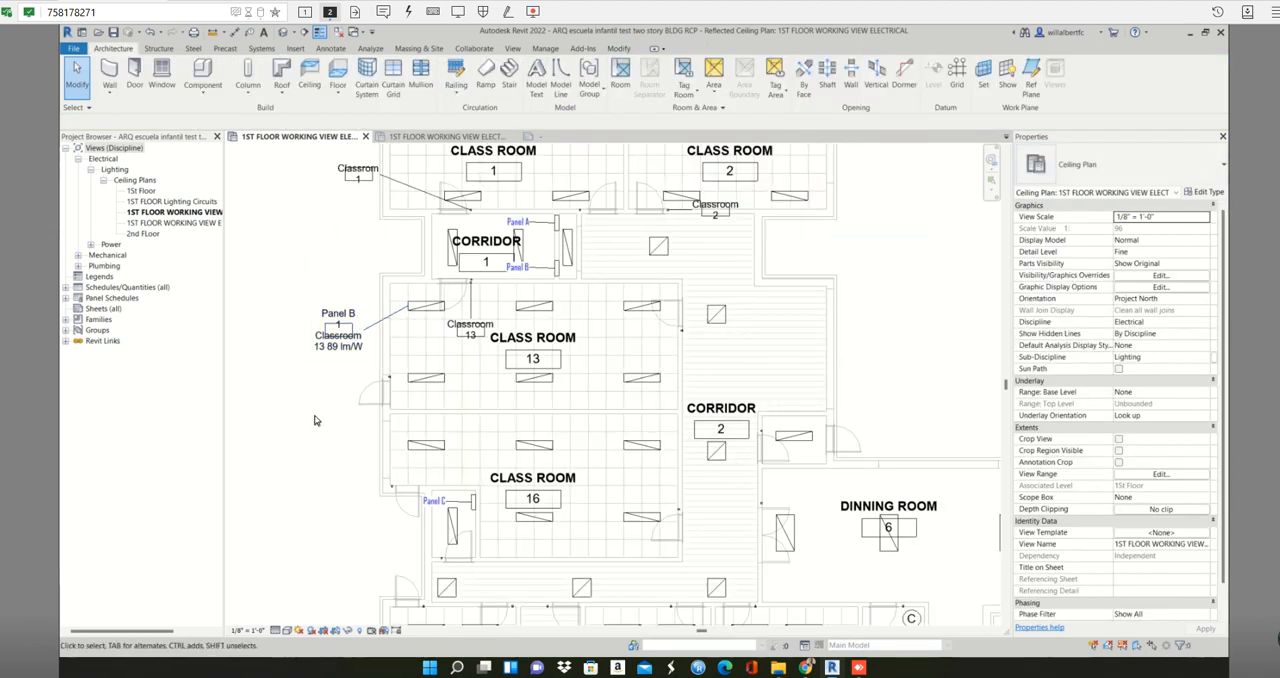
scroll(314, 420, down, 2)
middle_drag(345, 406, 349, 306)
click(188, 202)
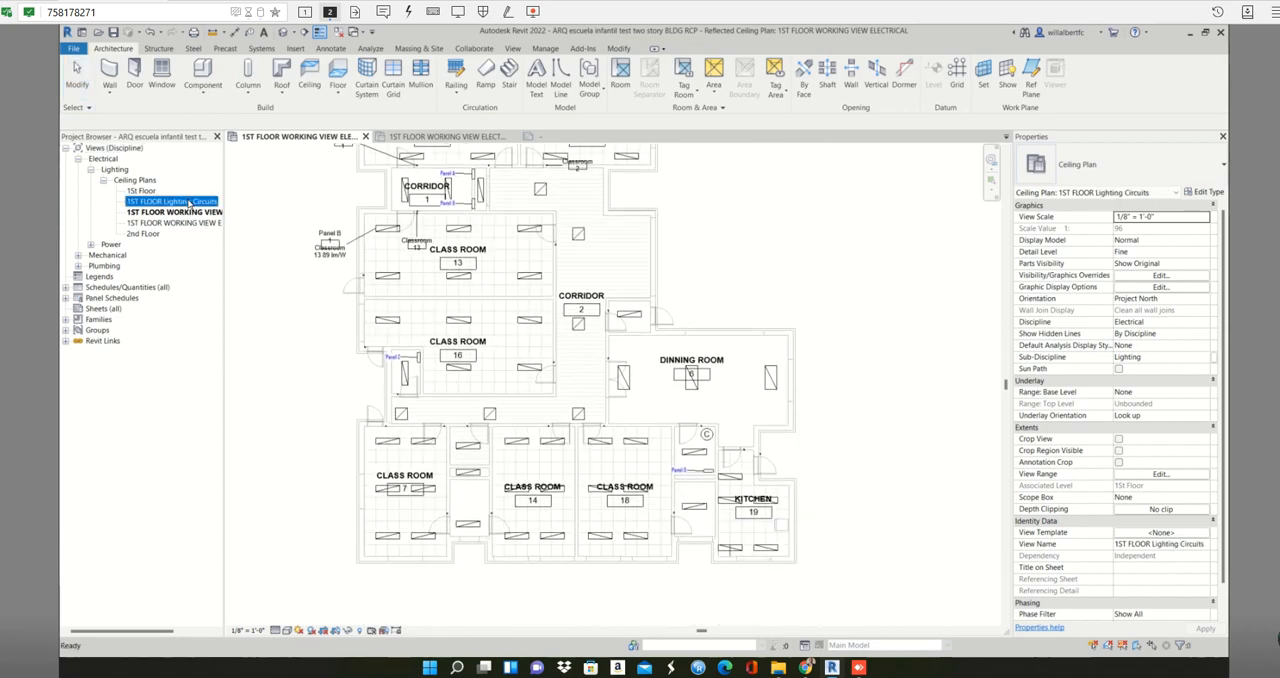
double_click(188, 202)
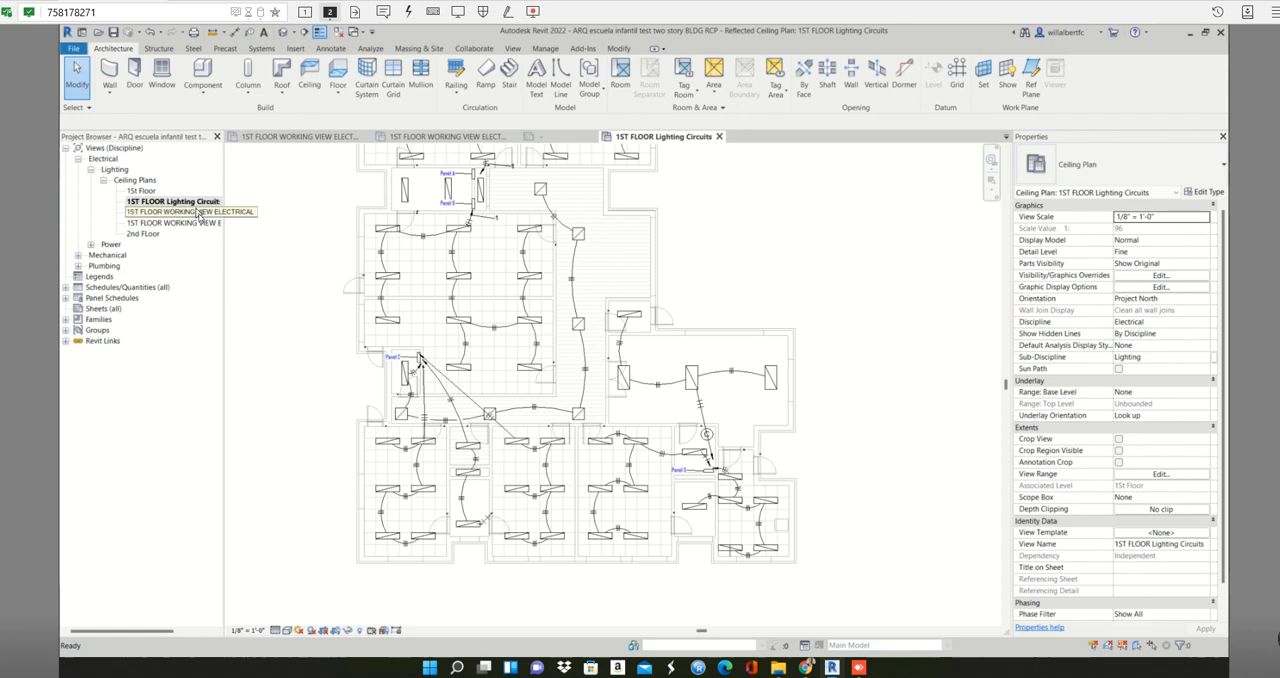
middle_drag(337, 340, 331, 378)
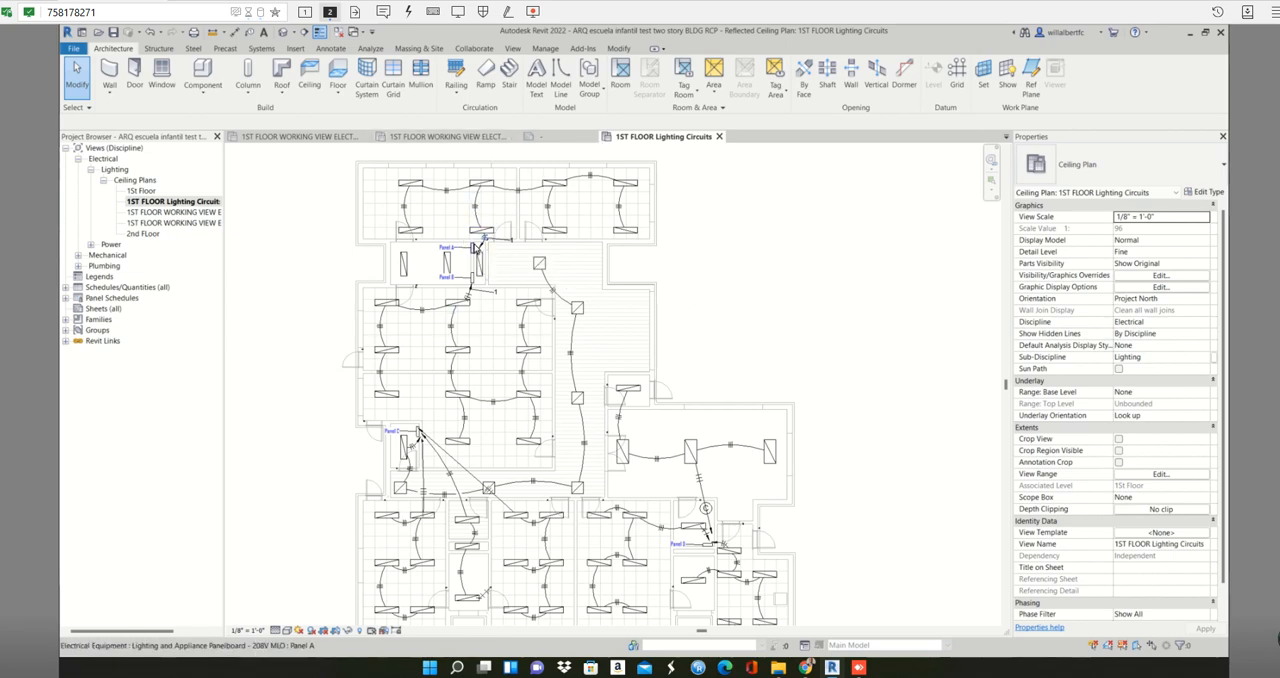
click(166, 212)
click(172, 223)
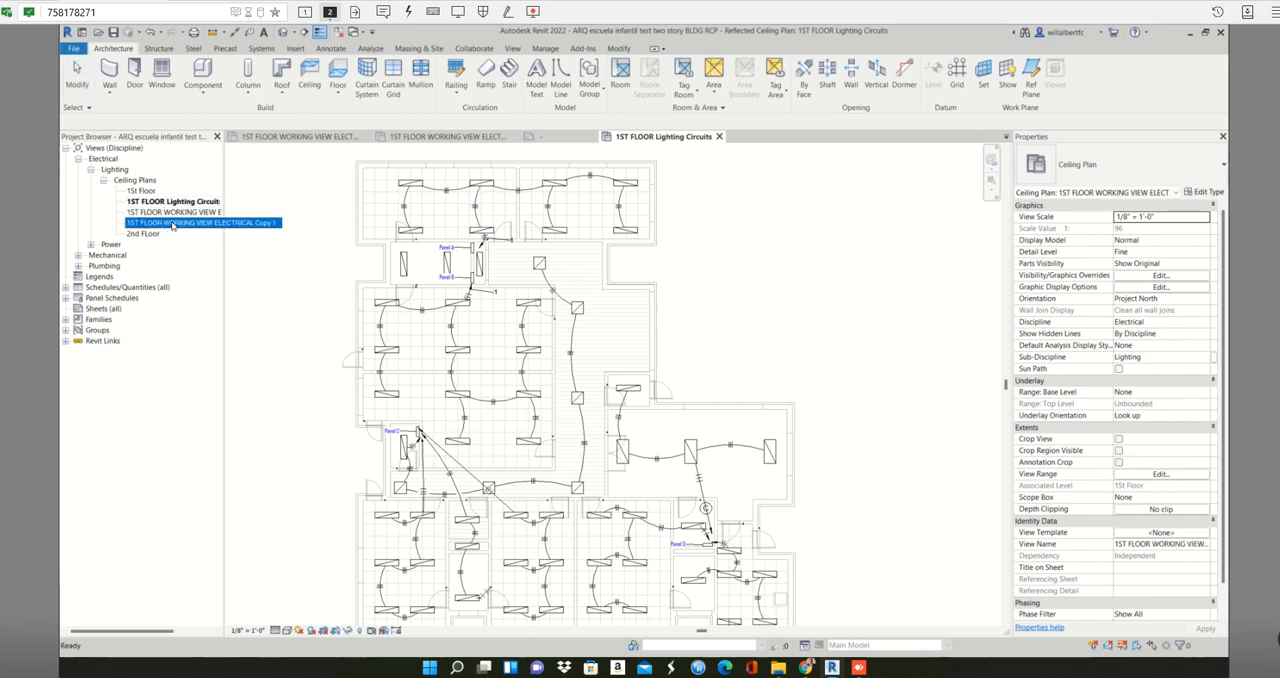
double_click(172, 223)
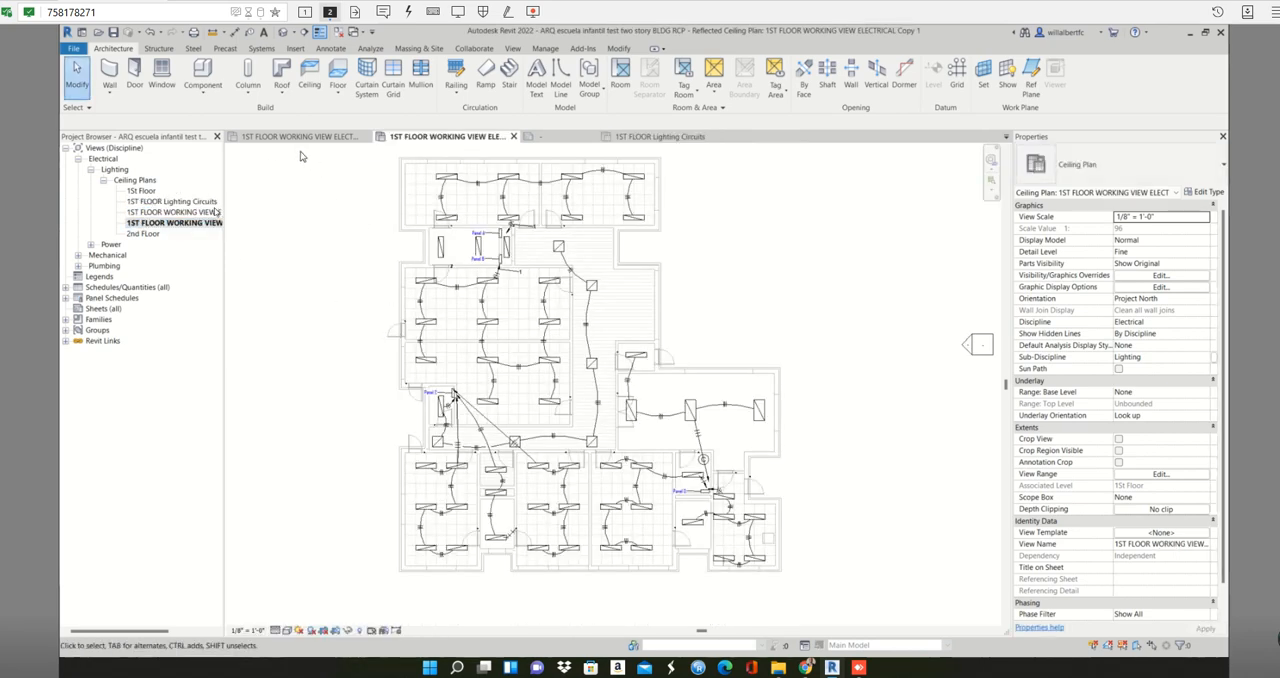
double_click(212, 213)
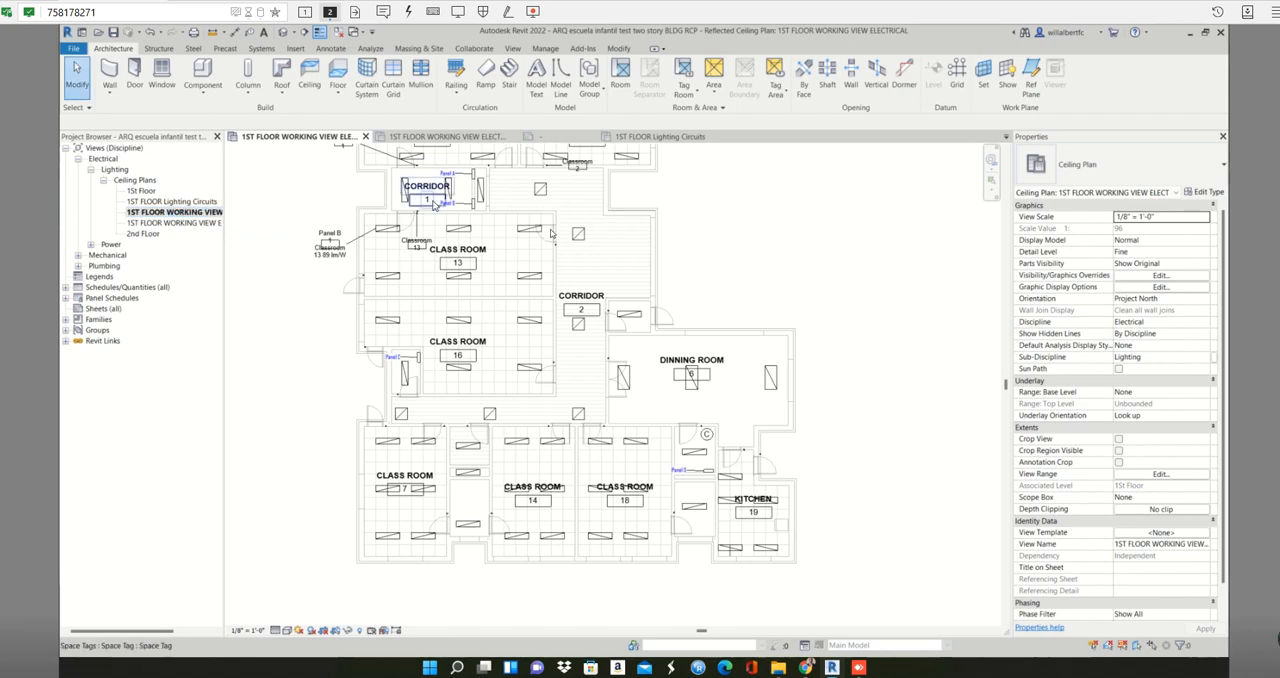
middle_drag(857, 307, 904, 401)
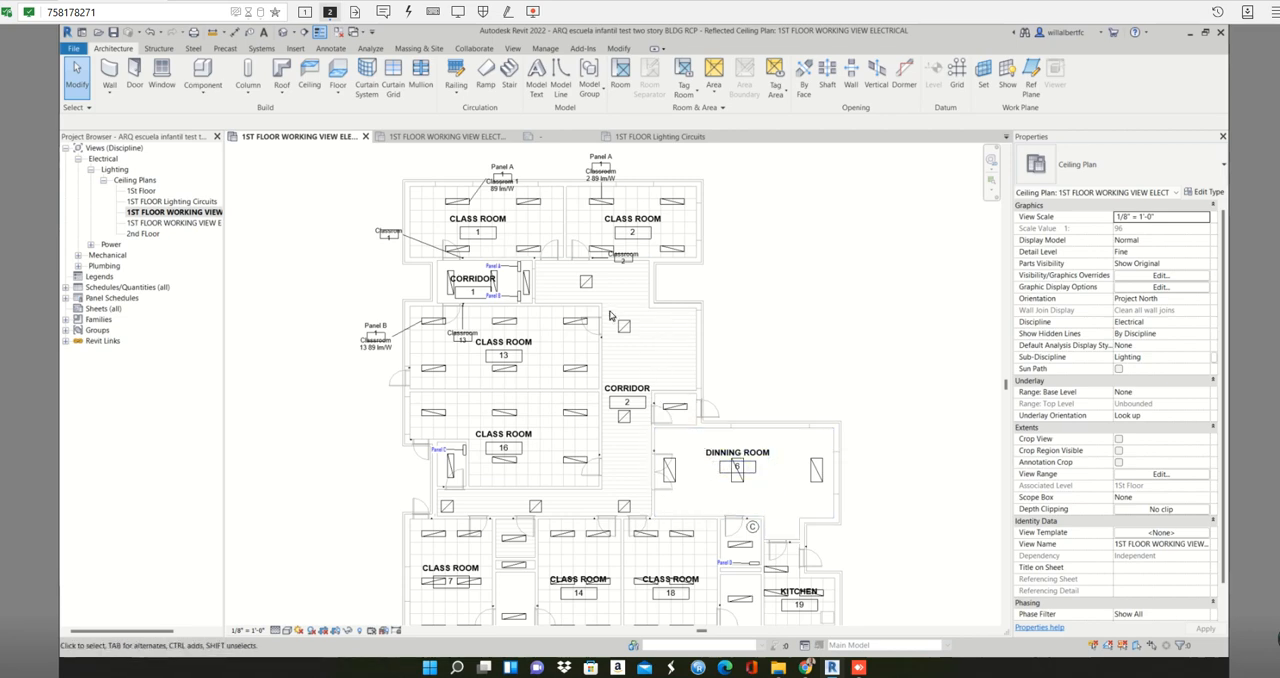
- Close the Lighting Fixture Circuit Tag family without saving, plus the Lighting Circuits and Copy 1 views, leaving only the electrical working view open
click(555, 136)
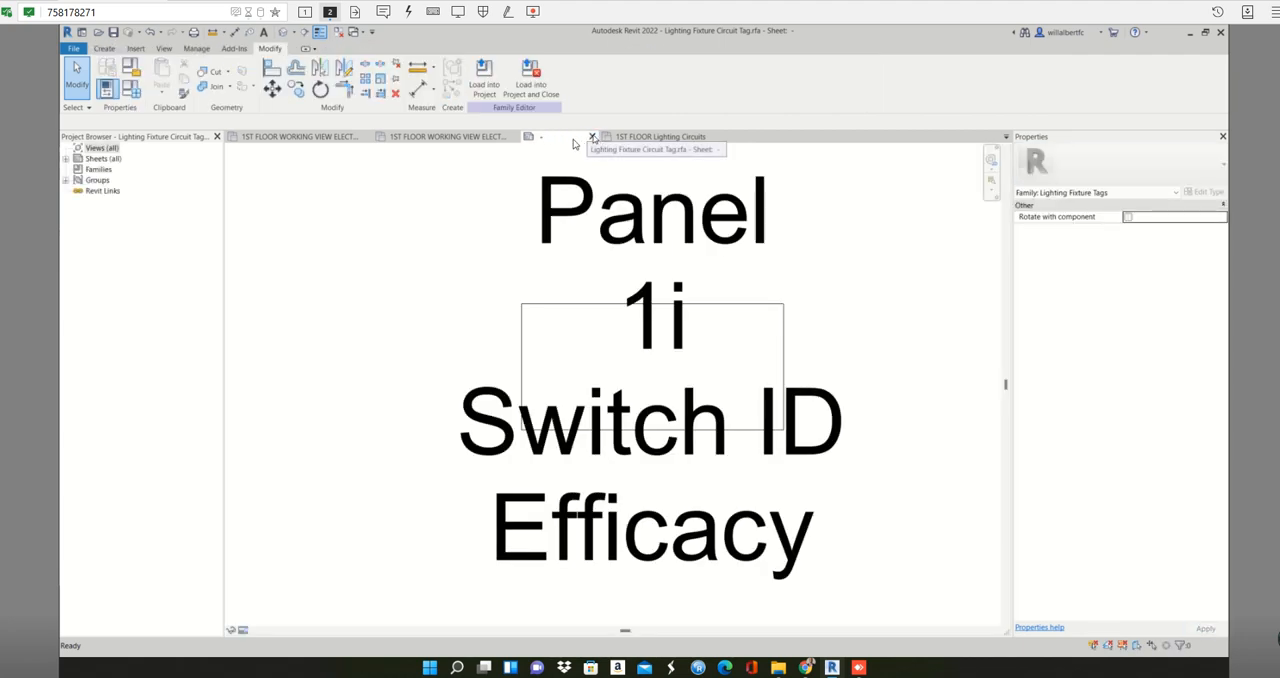
click(592, 136)
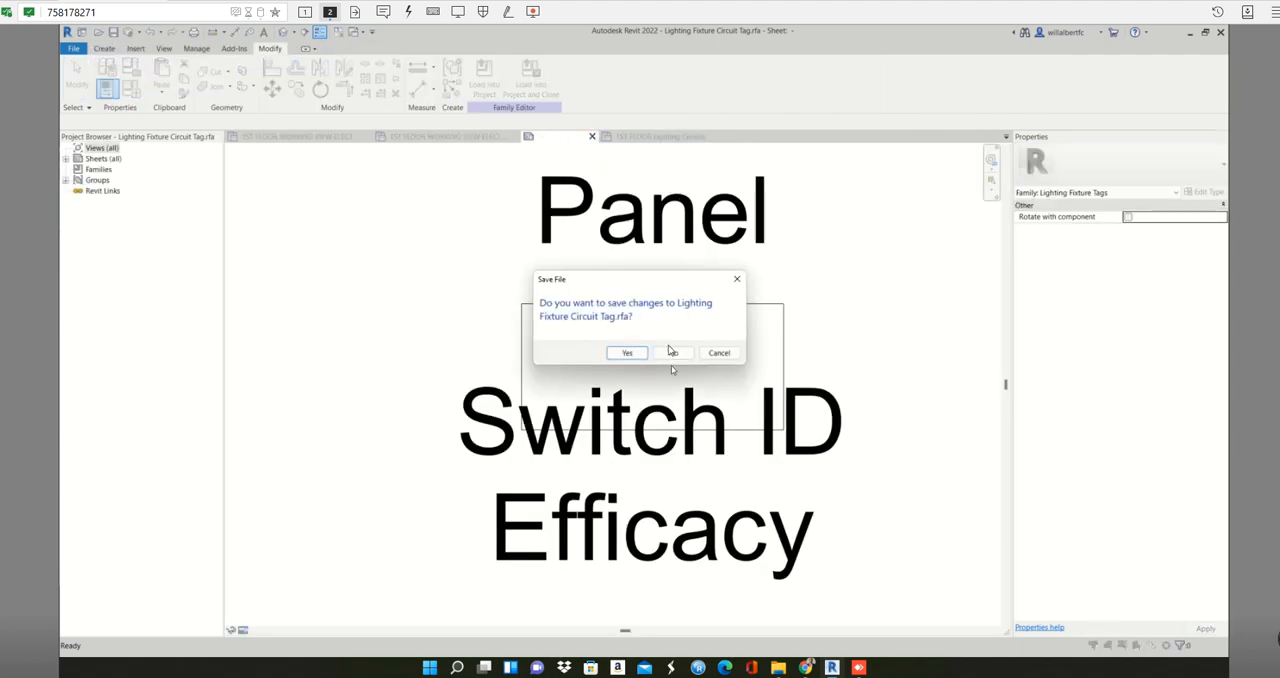
click(672, 353)
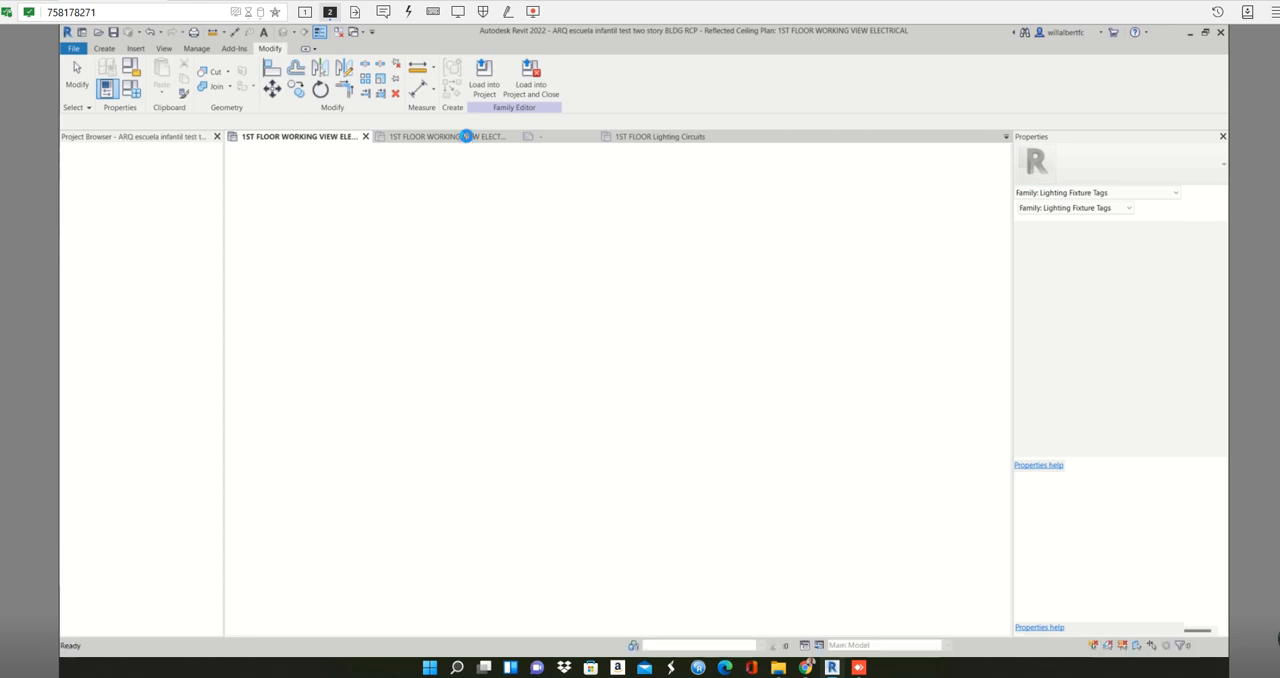
click(448, 137)
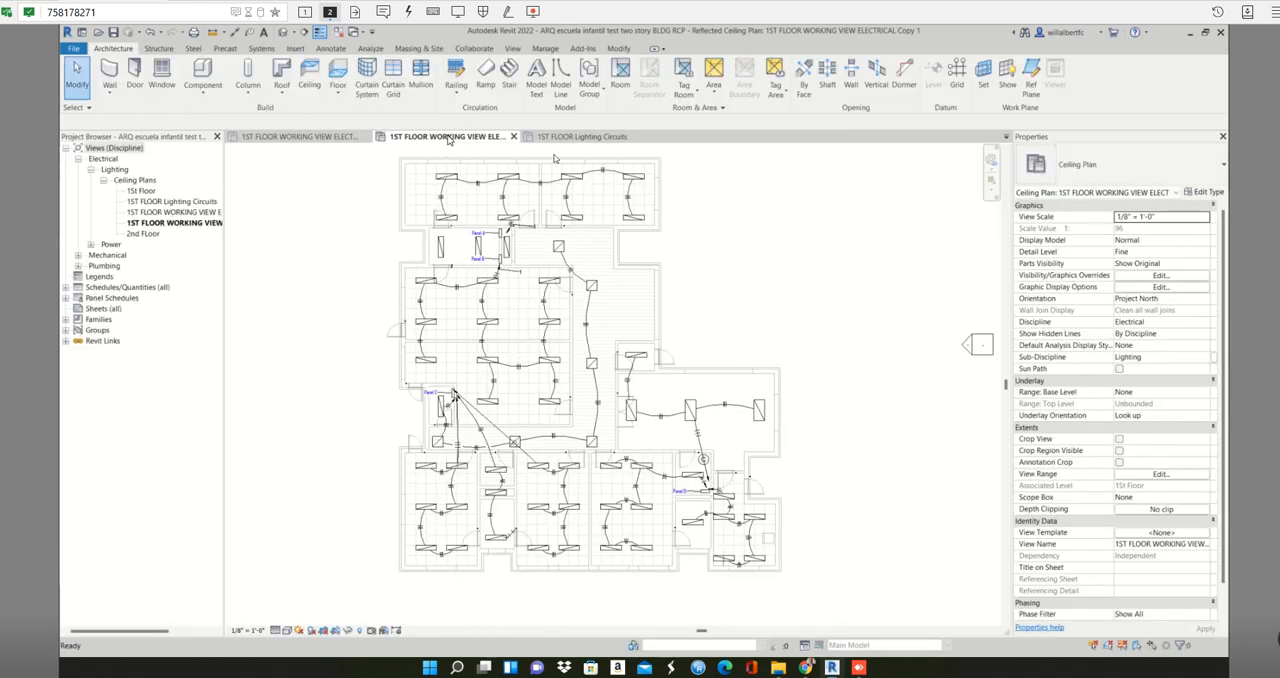
click(600, 137)
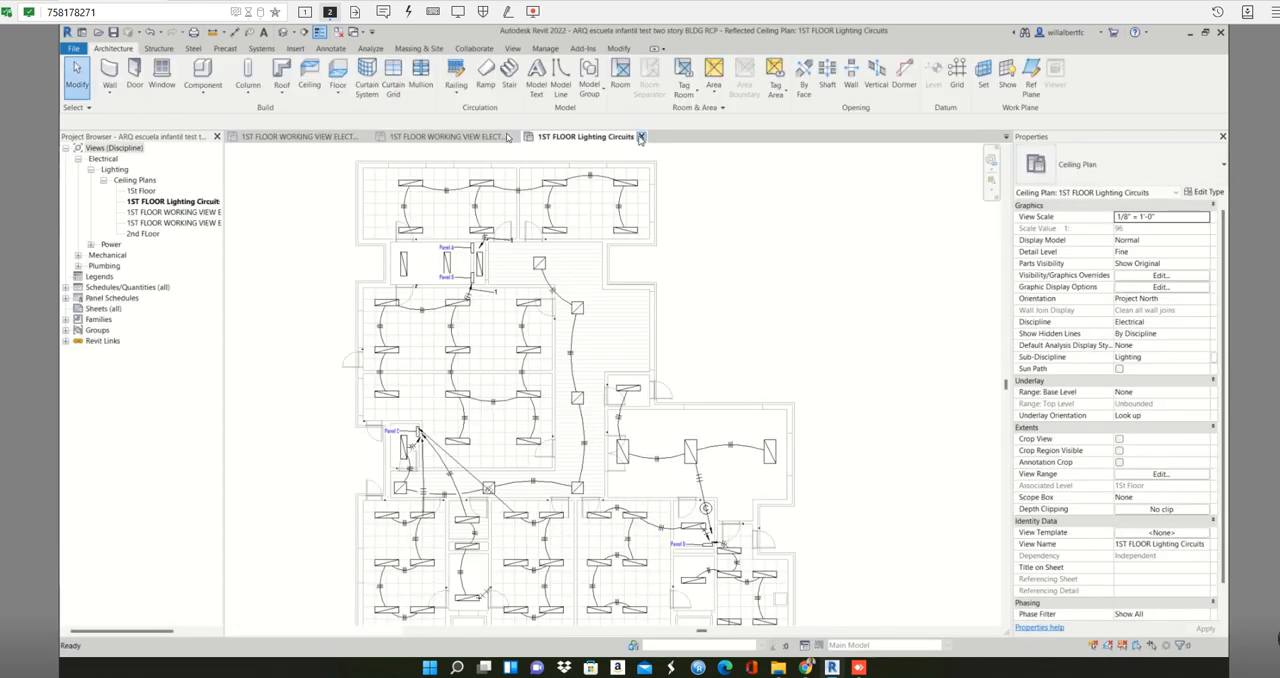
click(641, 136)
click(513, 137)
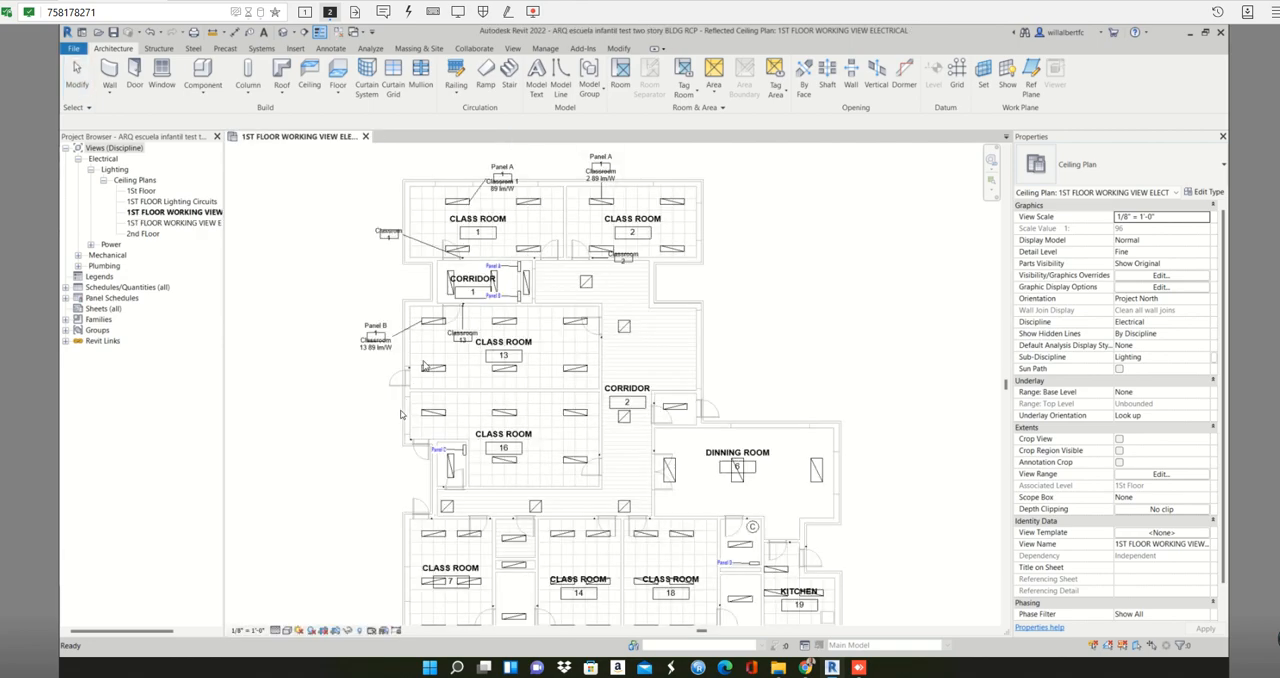
- Open the panel schedule of Panel C, the panelboard in the small room beside Class Room 16
scroll(512, 287, up, 4)
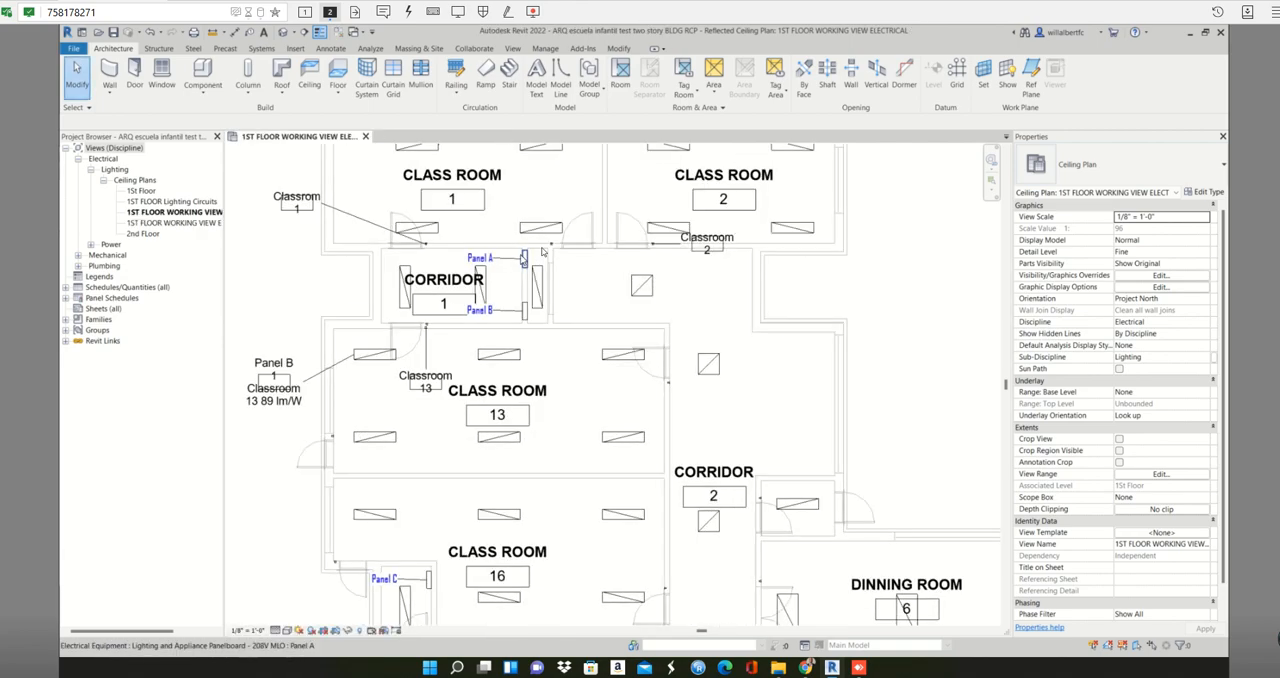
middle_drag(570, 570, 740, 282)
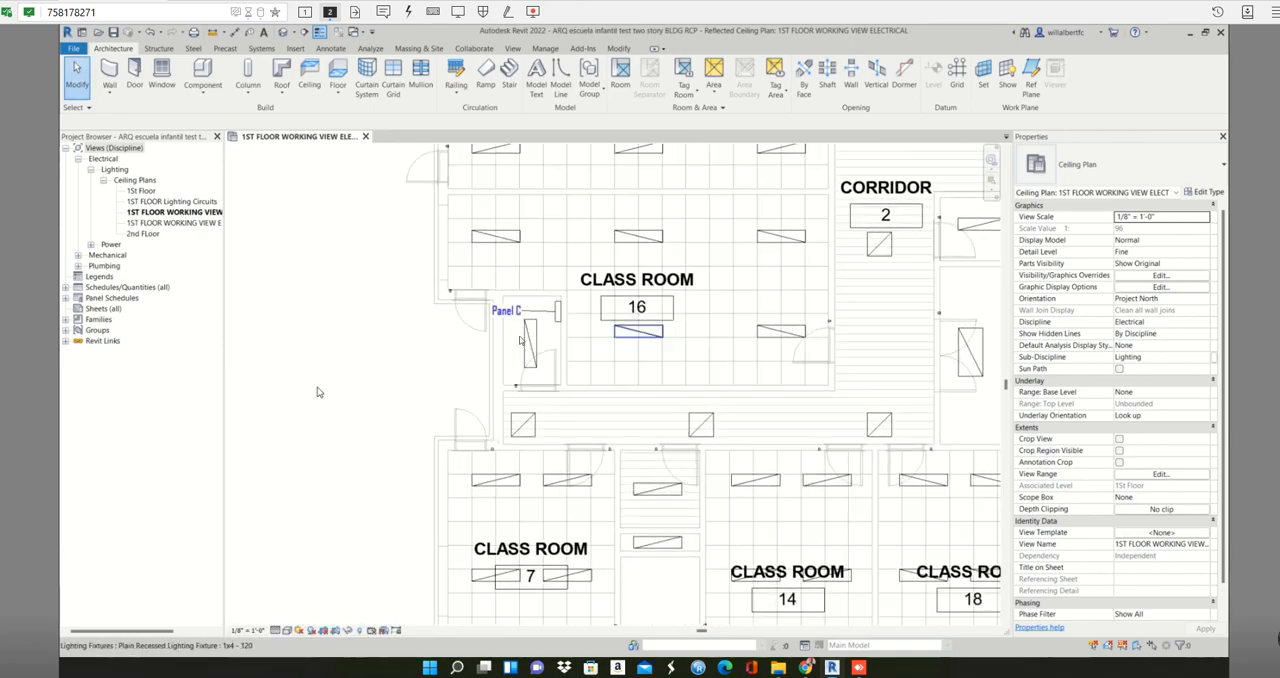
click(556, 312)
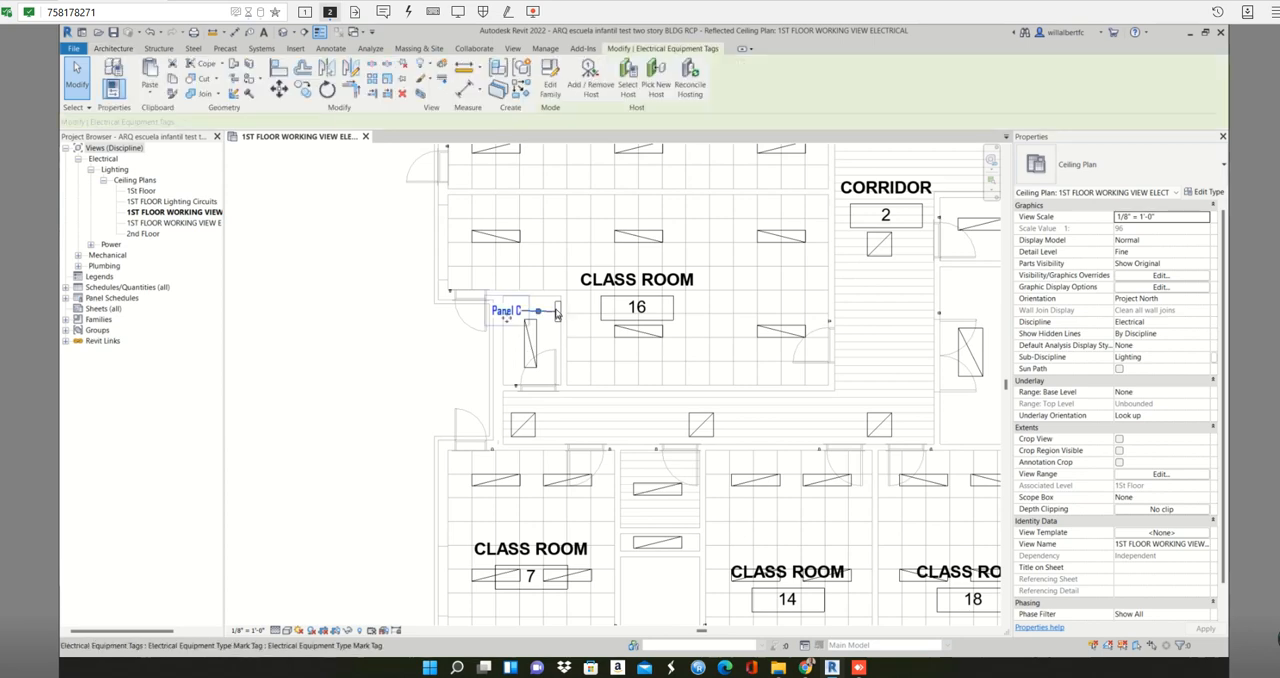
click(548, 298)
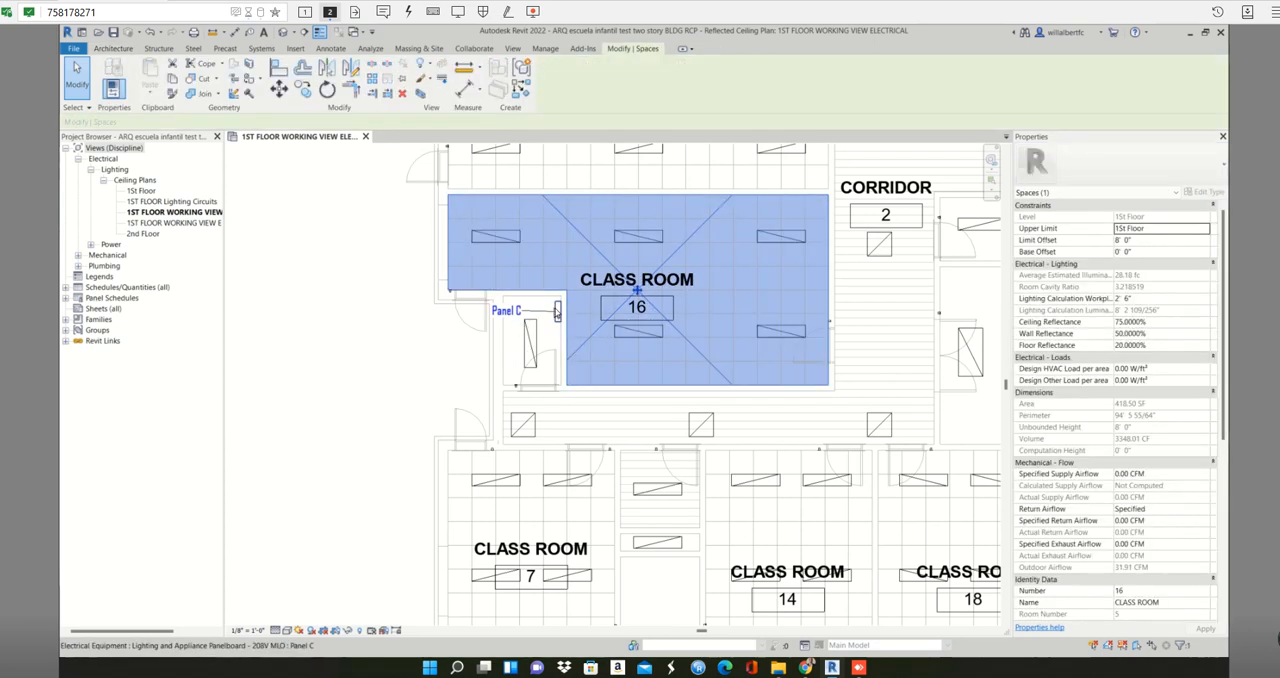
click(558, 311)
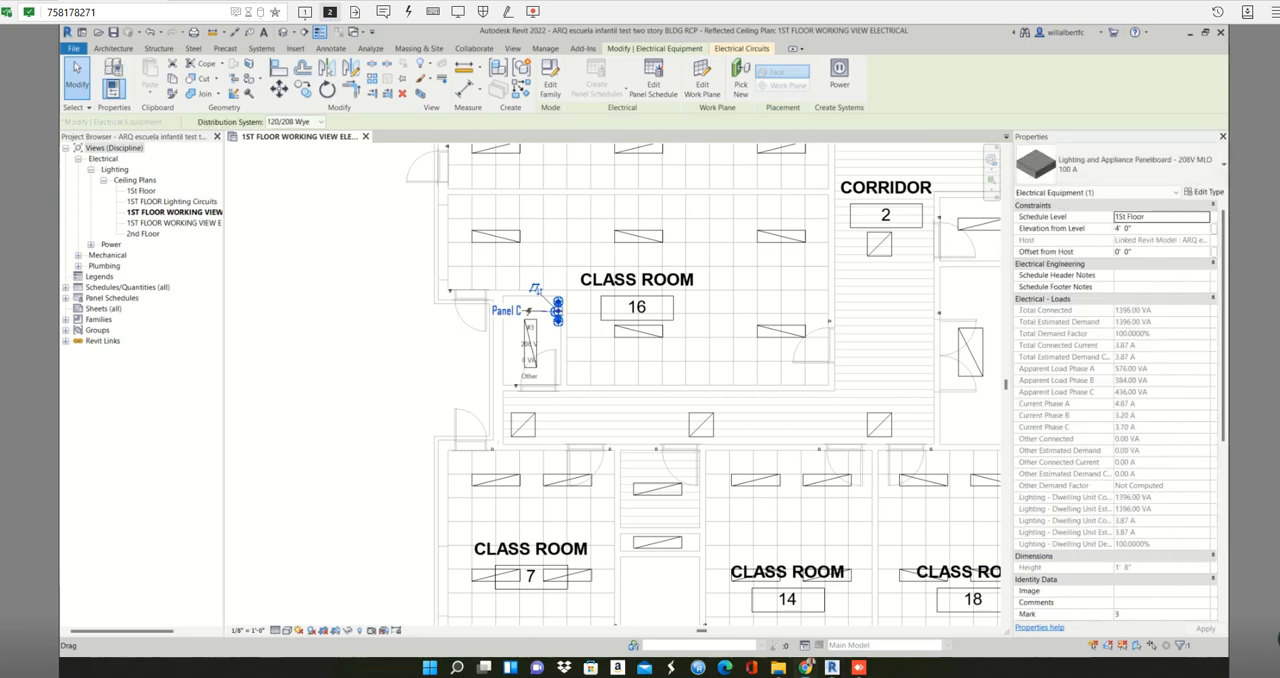
click(590, 357)
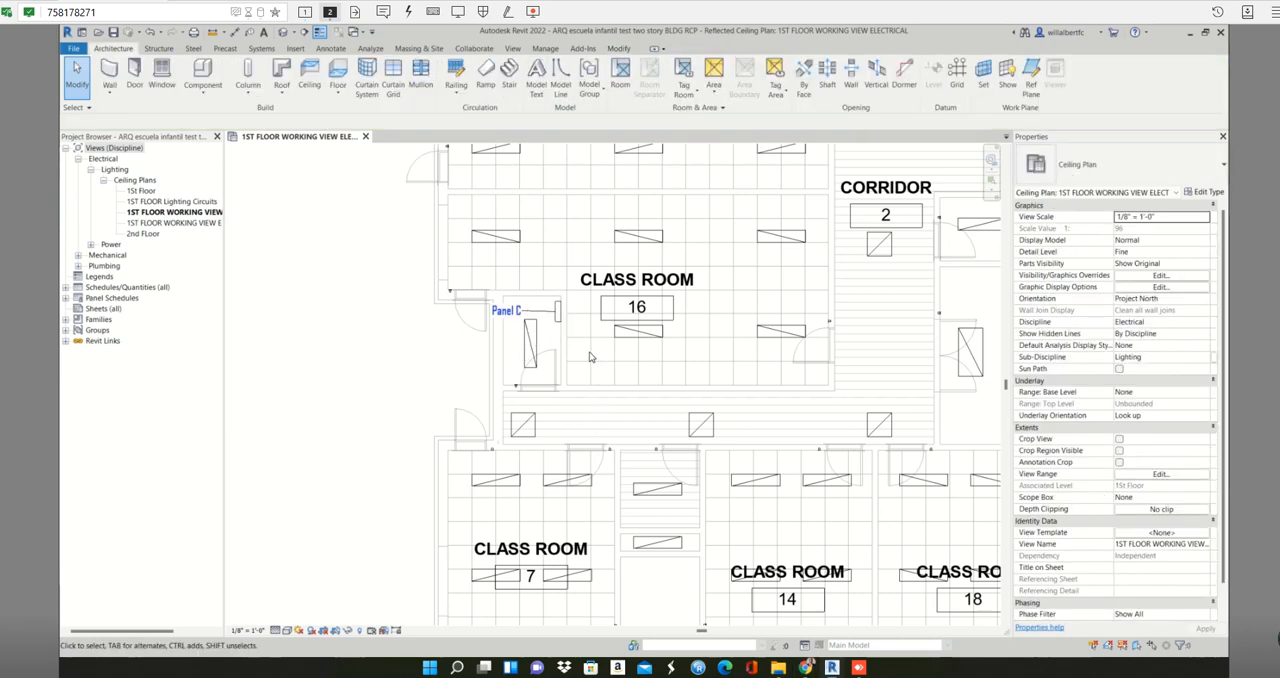
click(554, 314)
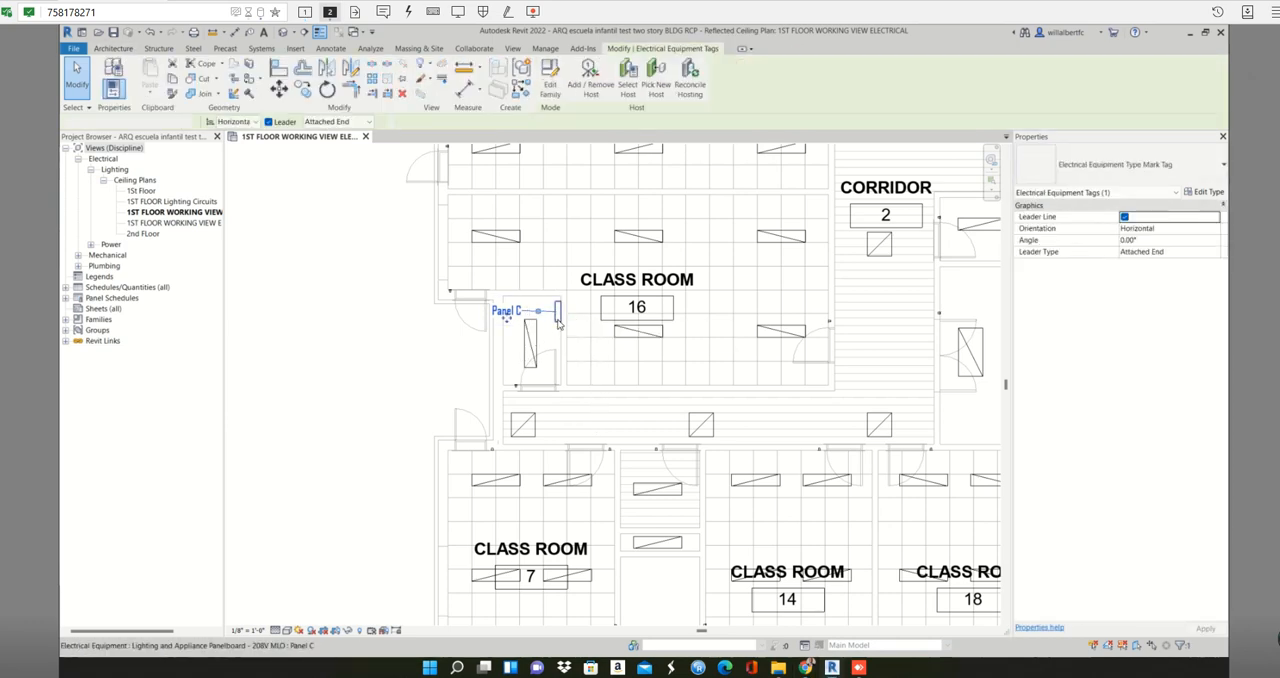
key(Escape)
click(558, 321)
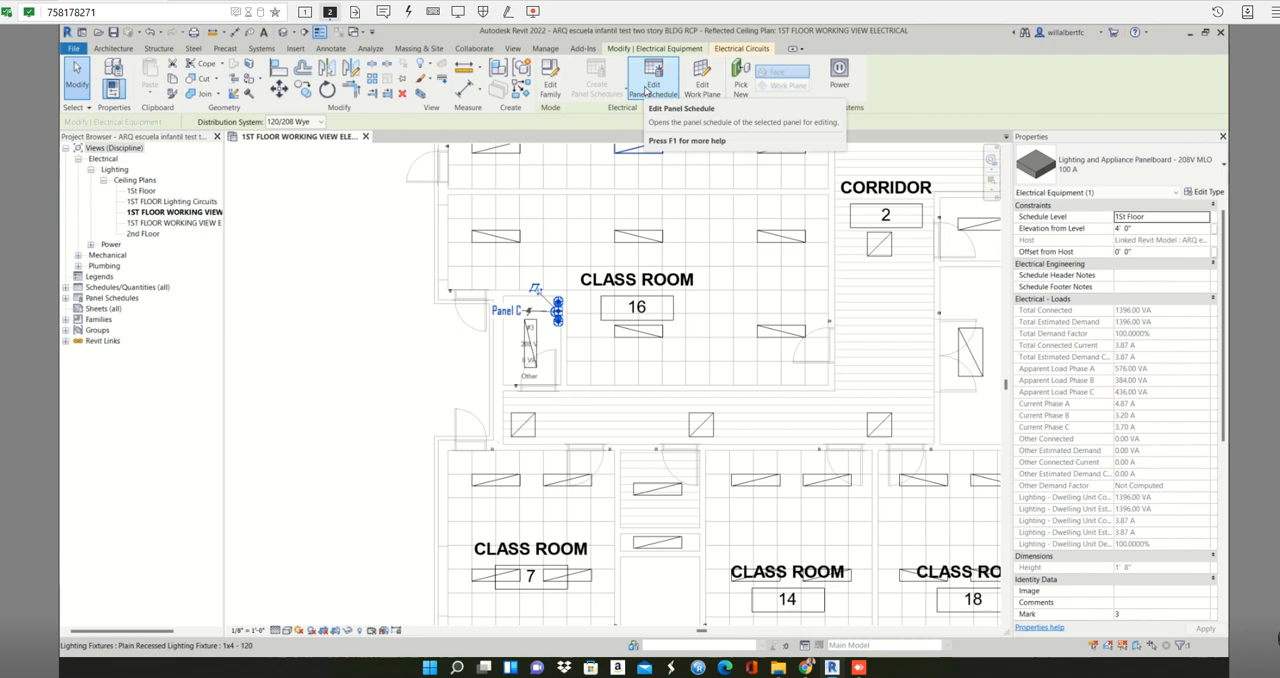
click(647, 90)
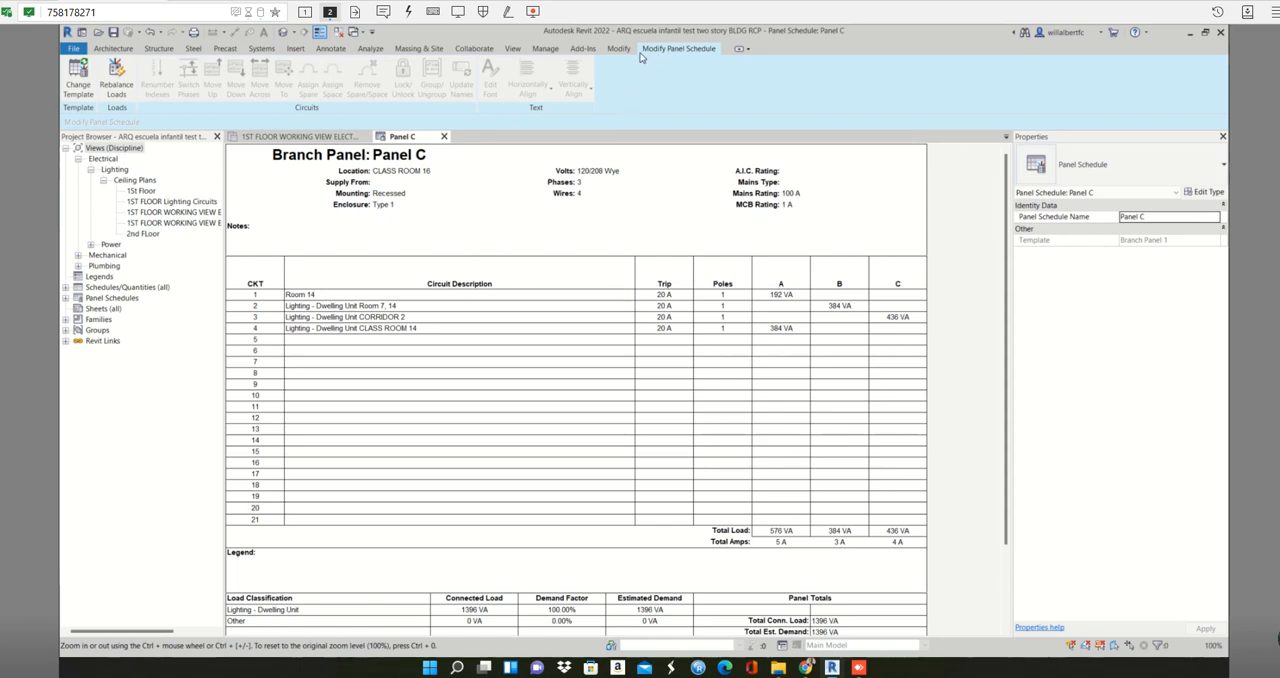
- Tile the electrical working view and the Panel C schedule side by side, with the whole first-floor plan in view
click(511, 49)
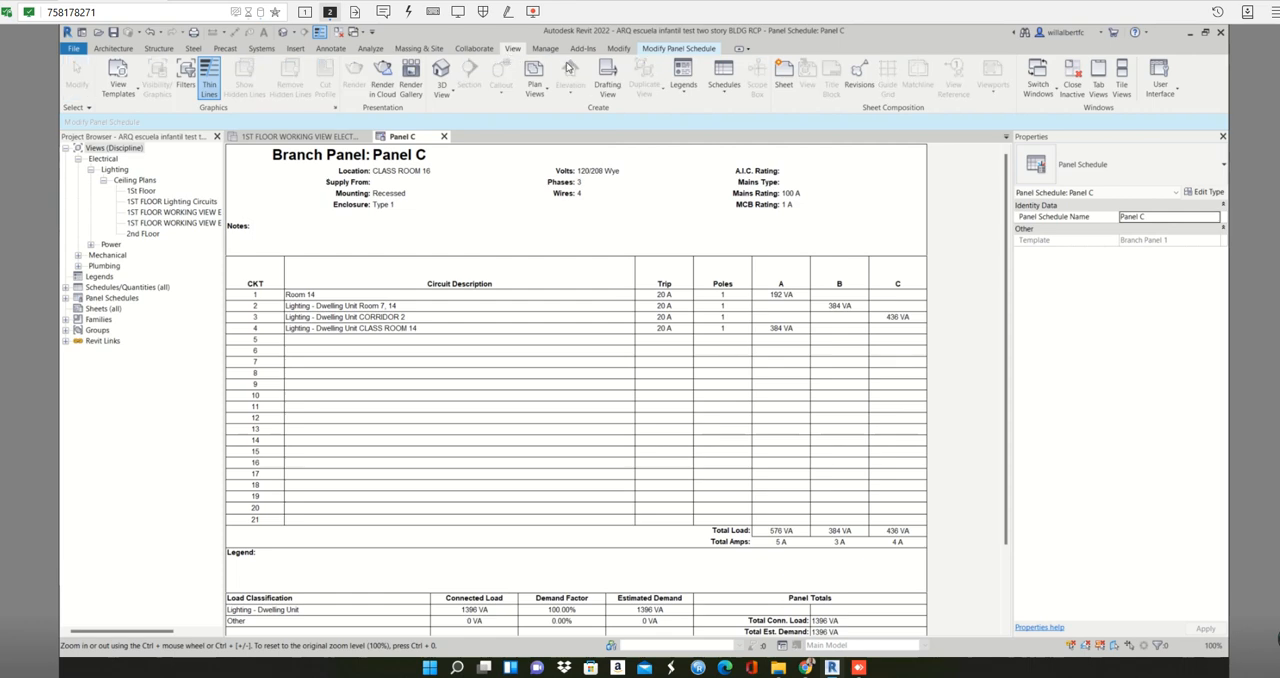
click(1121, 75)
scroll(697, 441, down, 3)
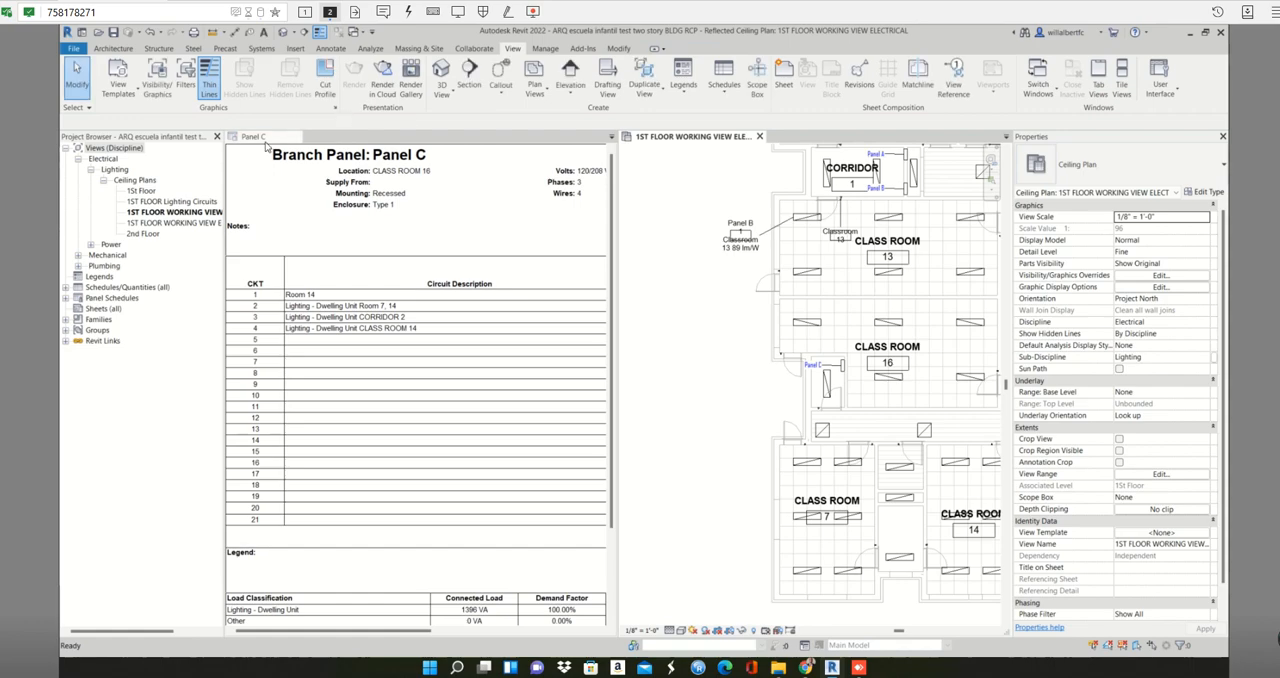
click(1123, 78)
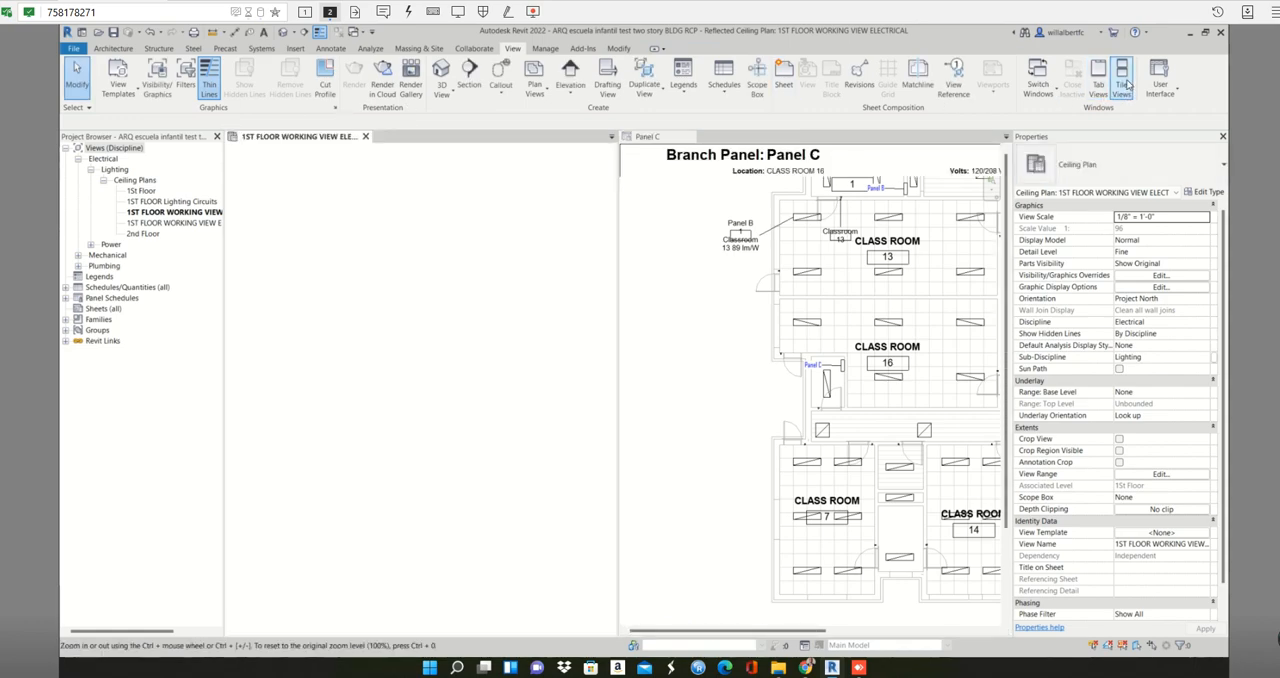
click(681, 392)
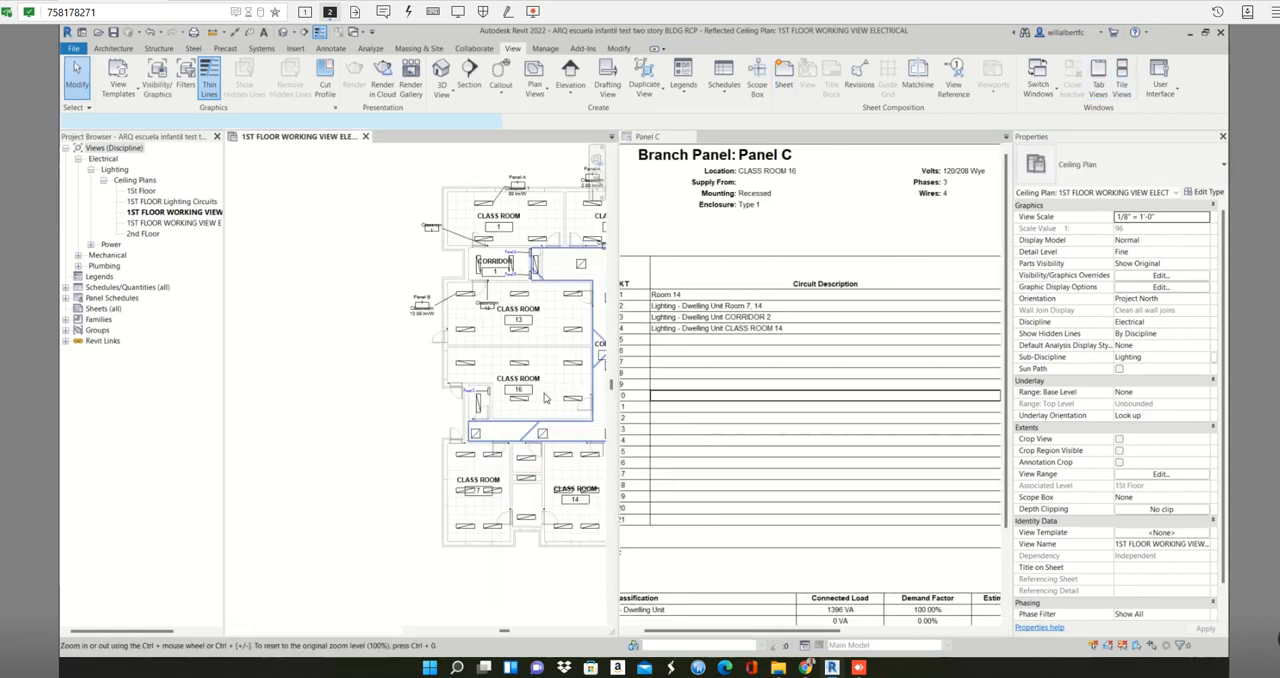
scroll(539, 375, down, 2)
click(251, 366)
middle_drag(465, 364, 264, 373)
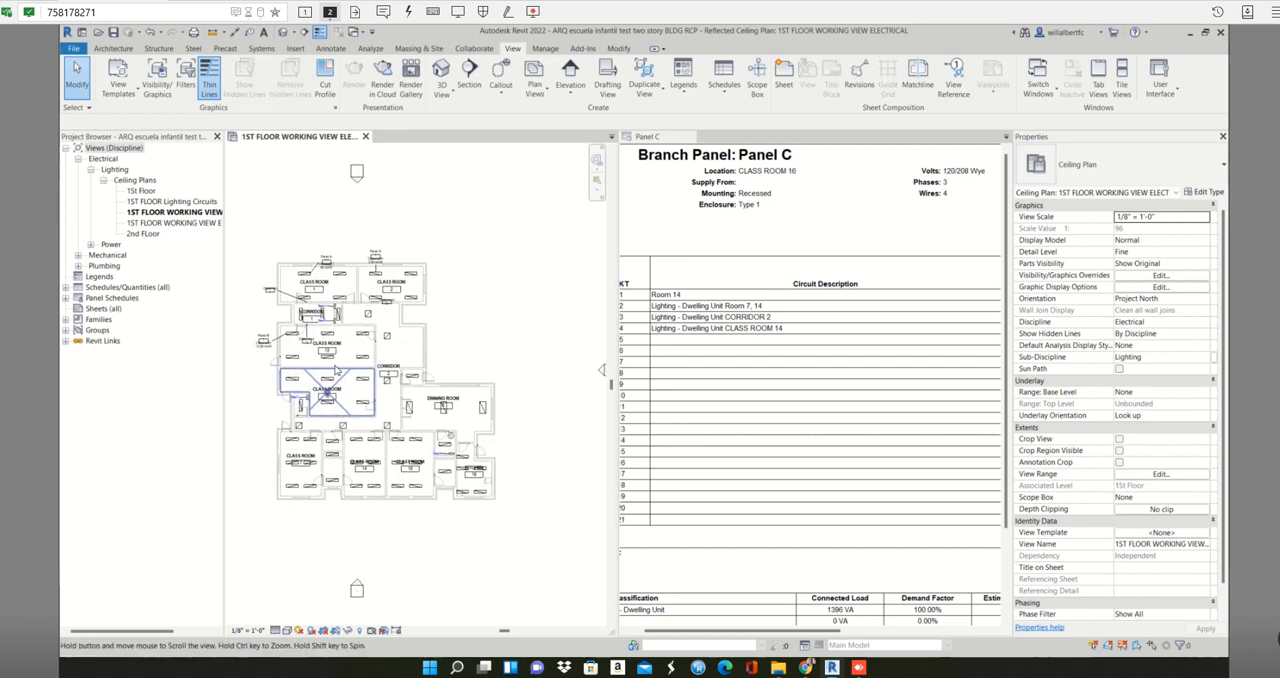
scroll(336, 345, up, 2)
- Examine Panel C's circuits for Room 14, CORRIDOR 2 and CLASS ROOM 14, comparing their schedule rows with the fixtures on the plan
click(707, 306)
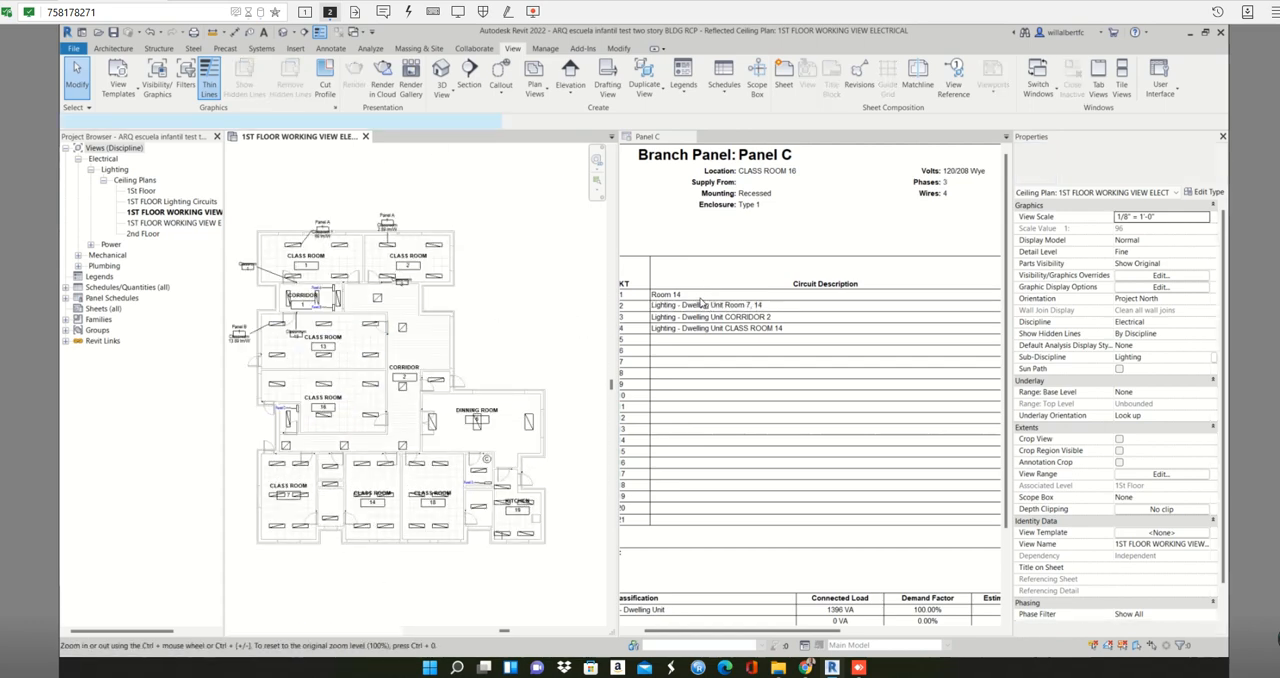
click(700, 293)
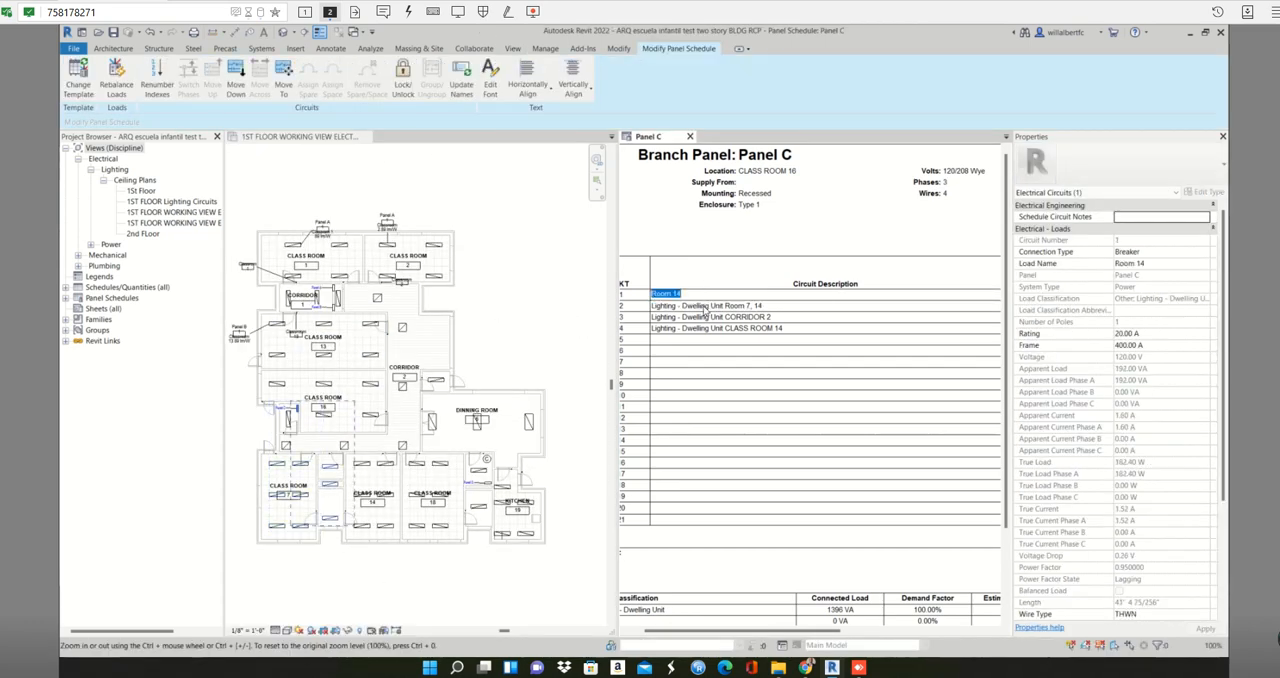
click(703, 317)
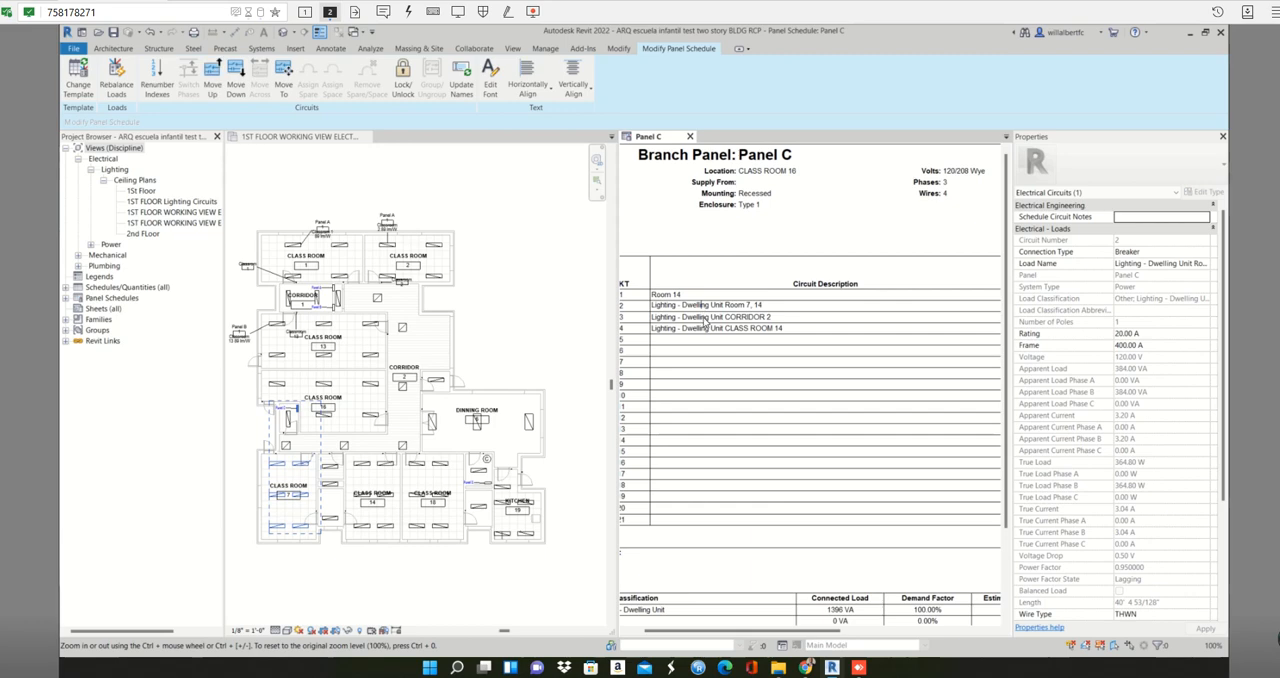
click(785, 330)
scroll(786, 365, down, 3)
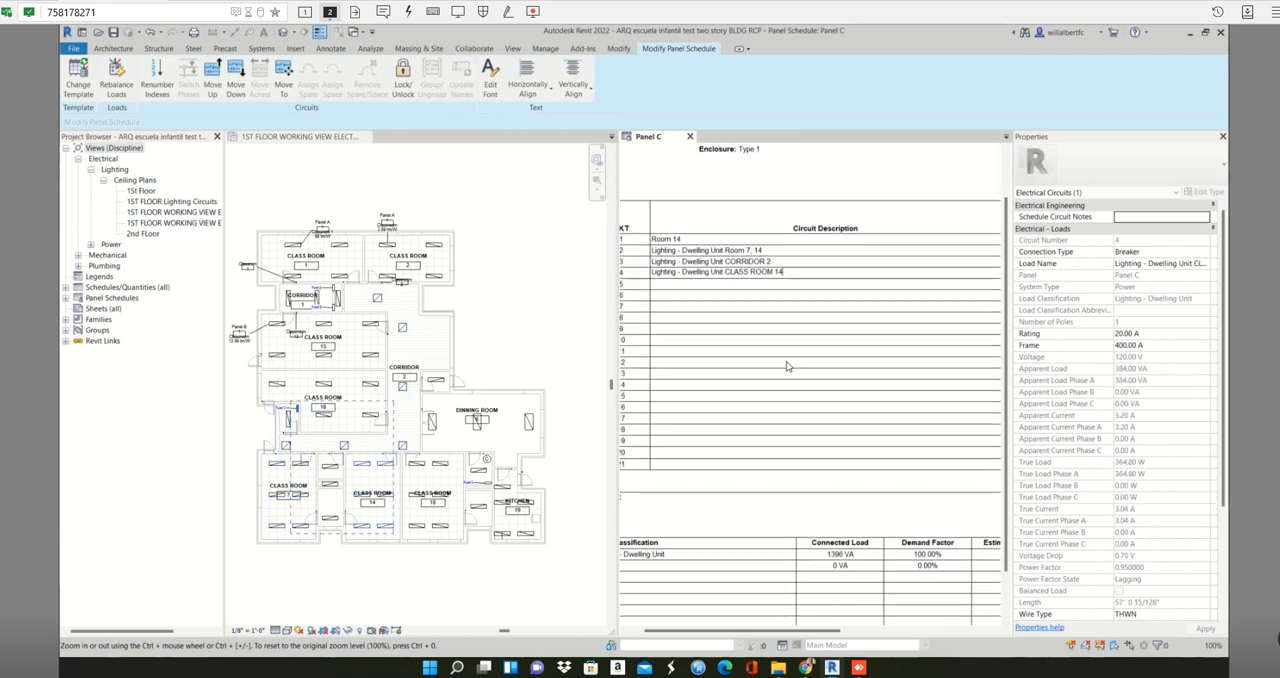
scroll(790, 507, down, 1)
drag(760, 631, 819, 598)
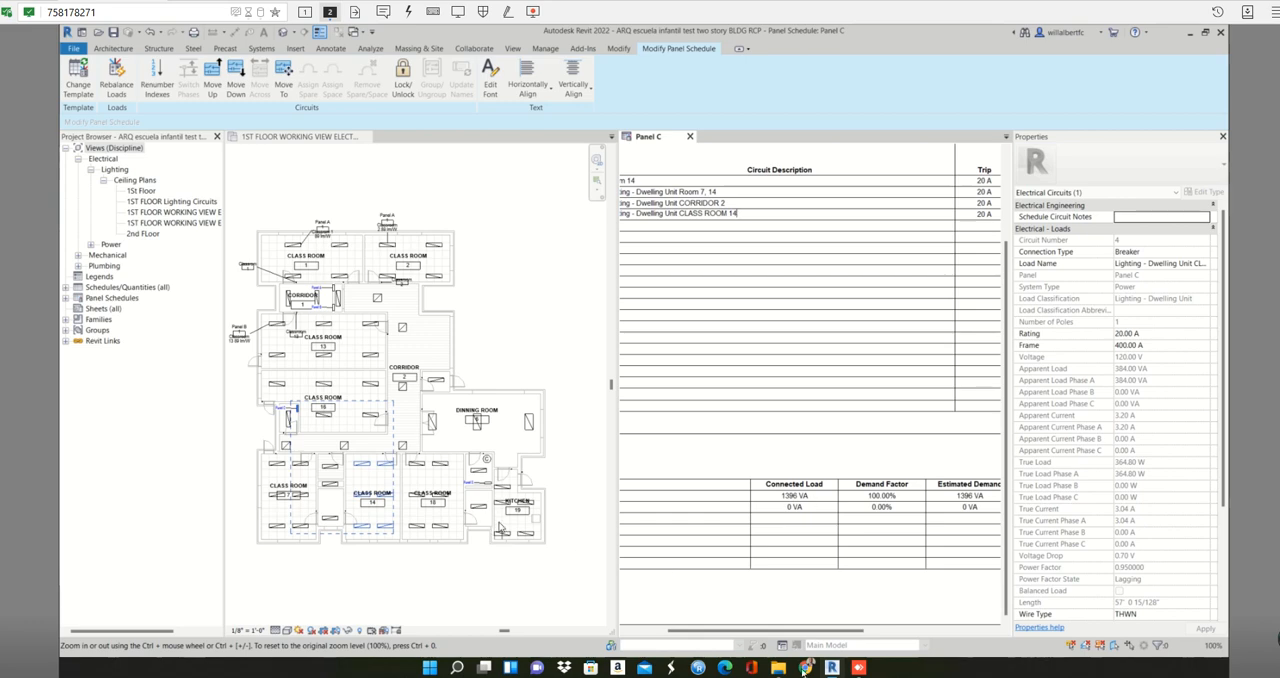
drag(811, 636, 772, 637)
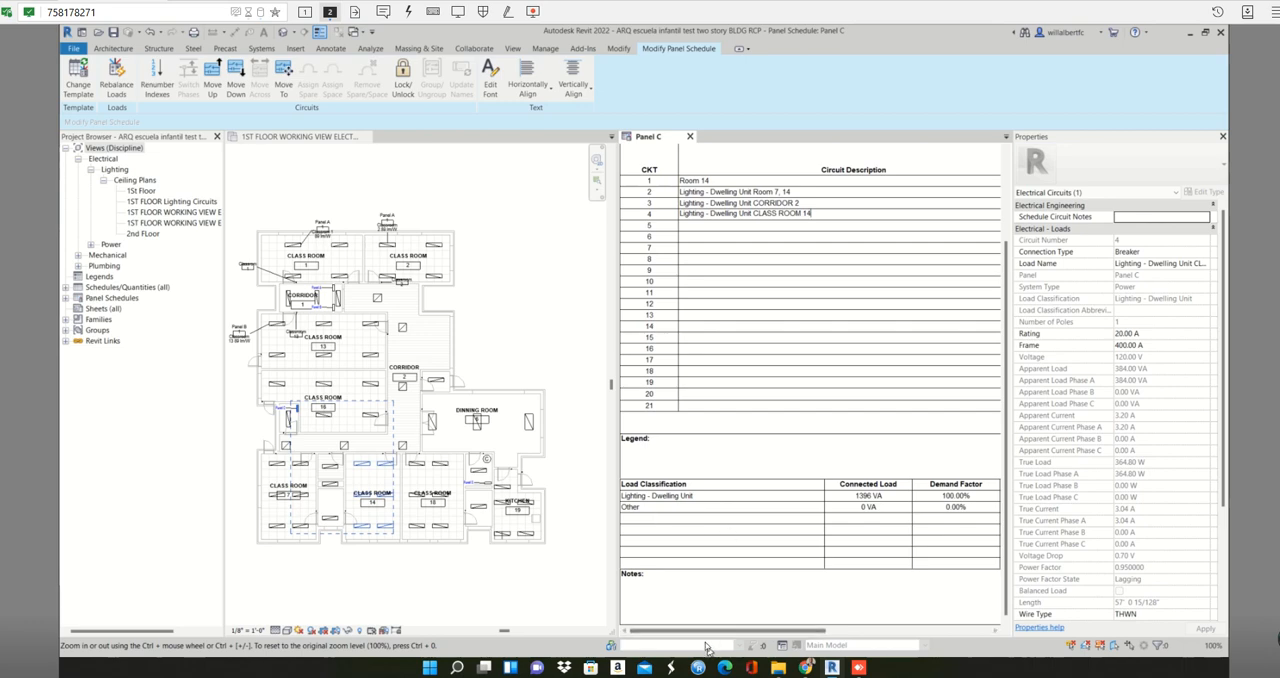
click(507, 566)
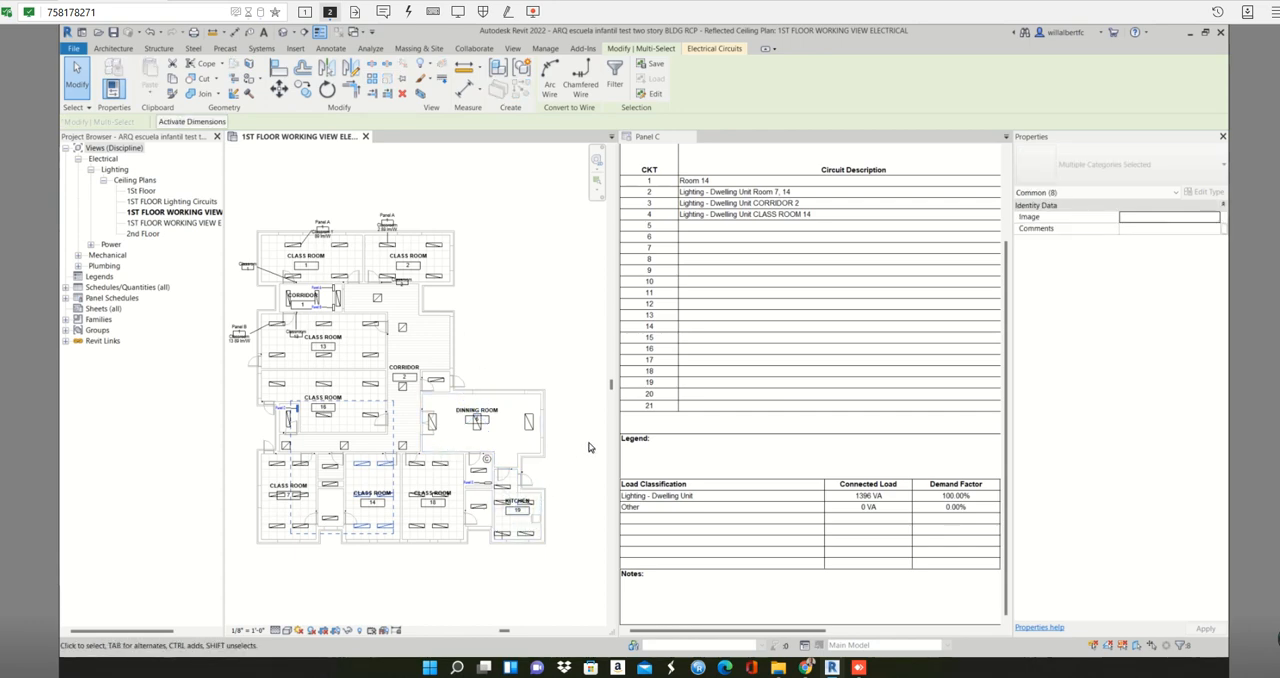
click(498, 616)
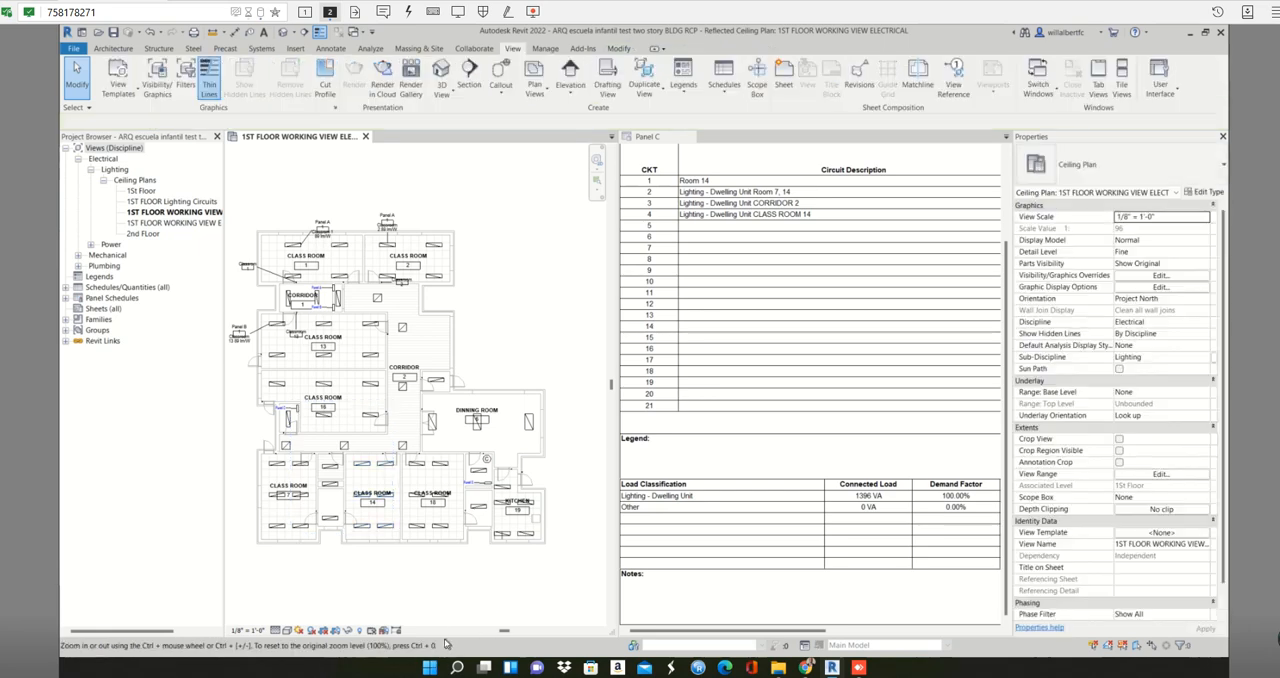